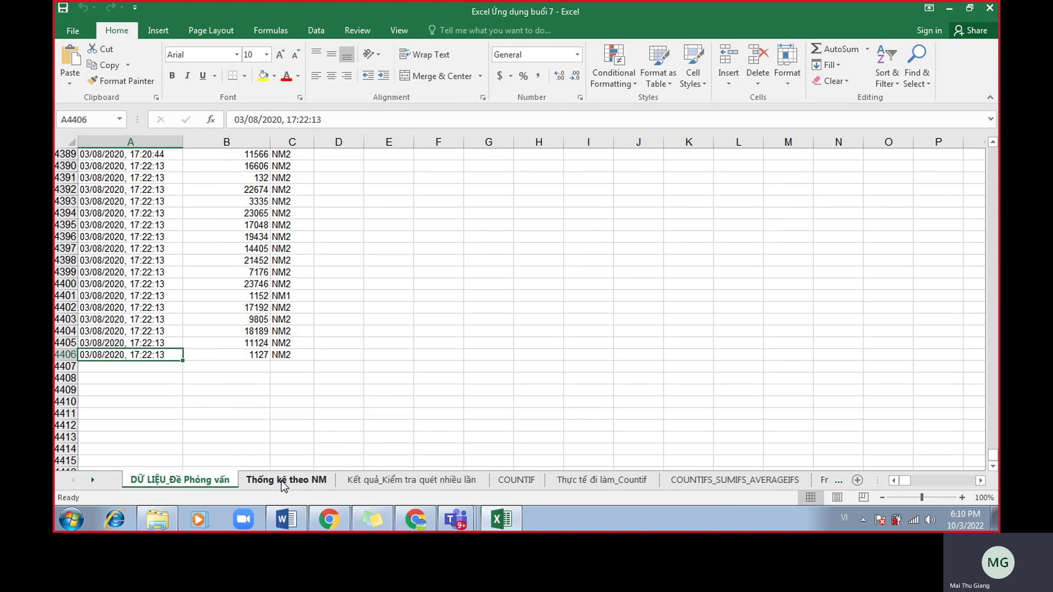
Jump back to cell A1 to show the scan data list's header row.
click(223, 377)
scroll(222, 374, up, 4)
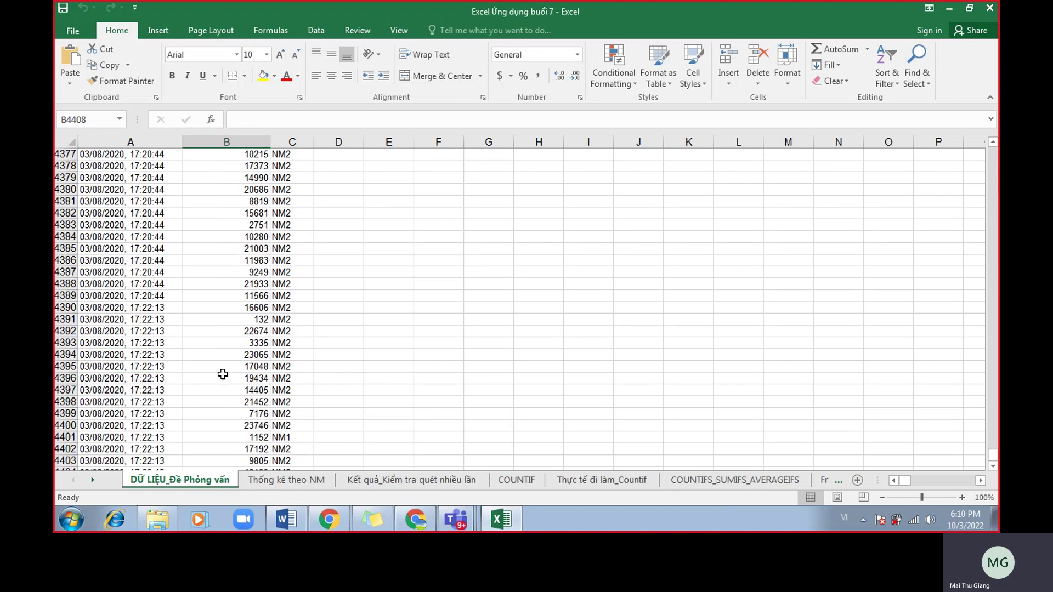
key(ctrl+Home)
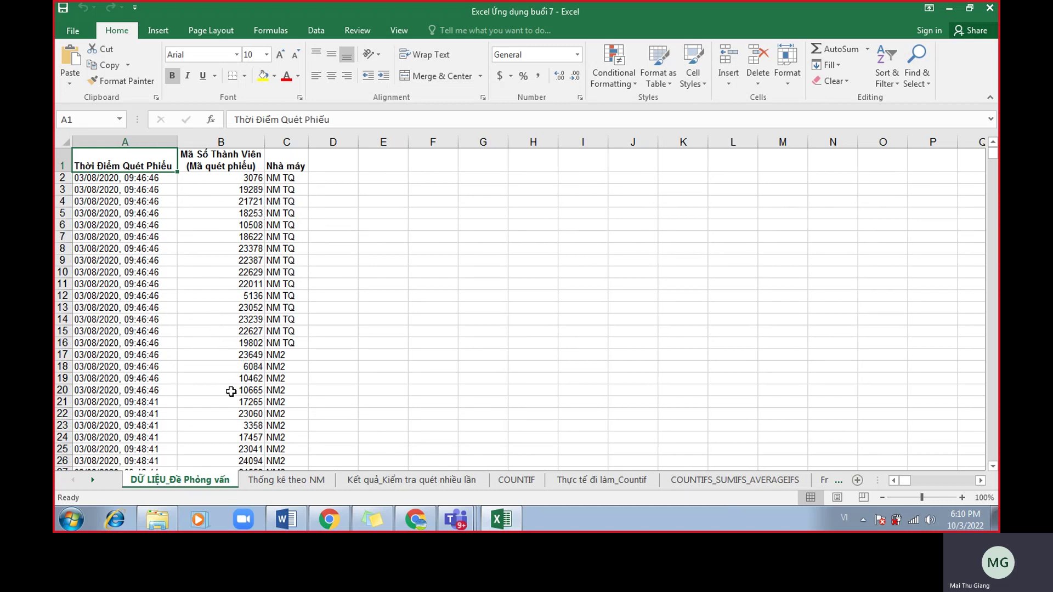
Highlight sample timestamps, member codes and factory names in columns A–C, then go to Thống kê theo NM.
drag(144, 177, 145, 260)
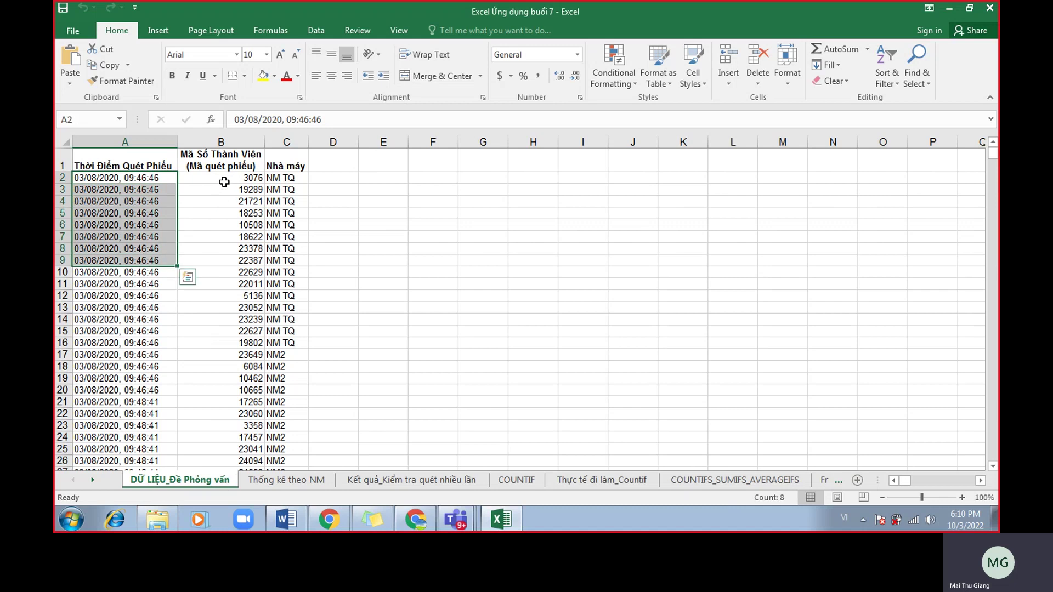
drag(224, 182, 235, 238)
drag(286, 178, 285, 236)
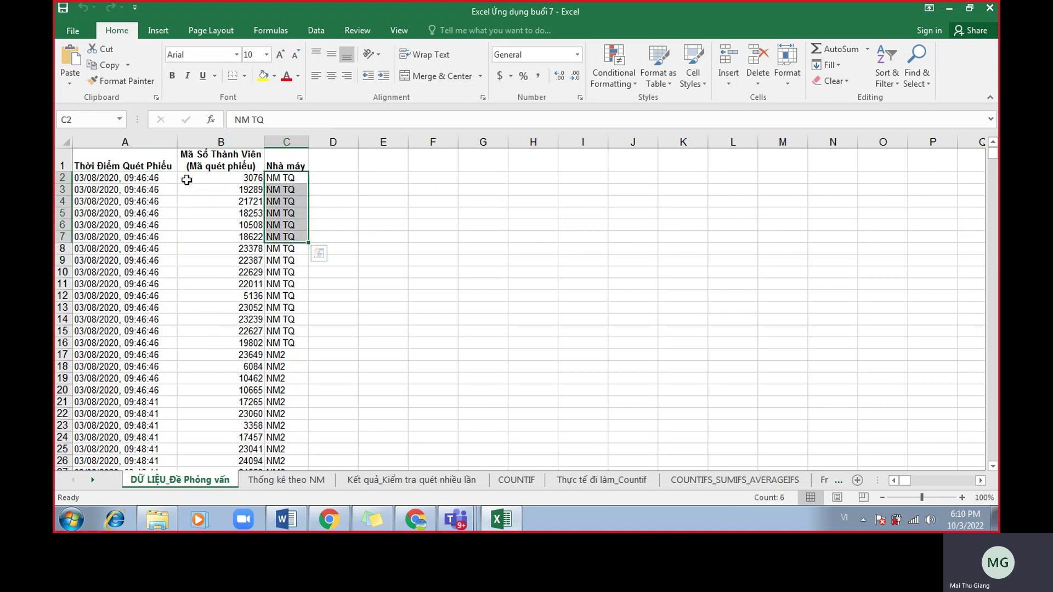
click(186, 180)
click(167, 179)
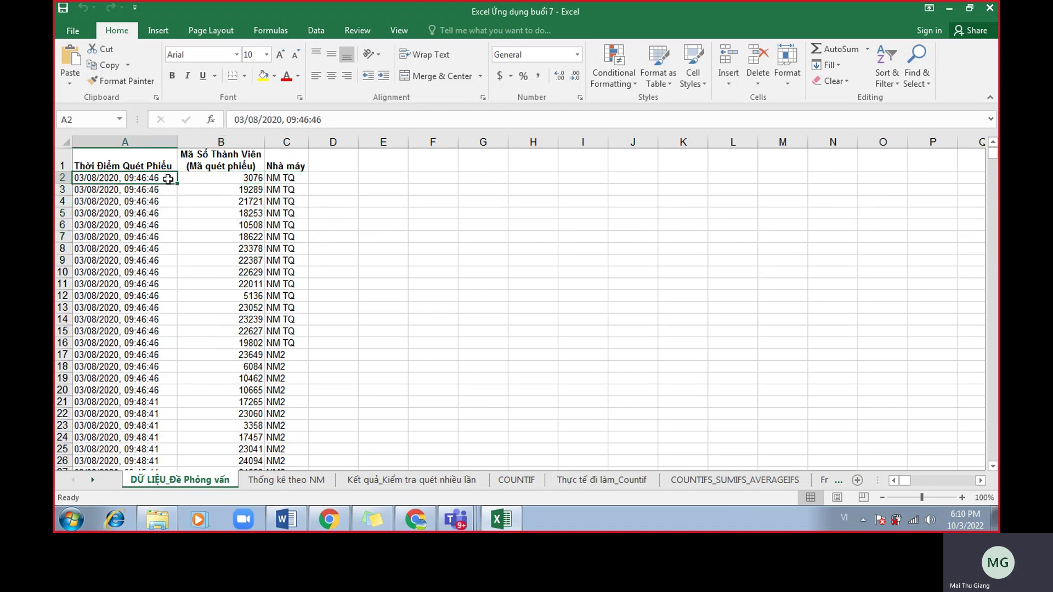
click(277, 178)
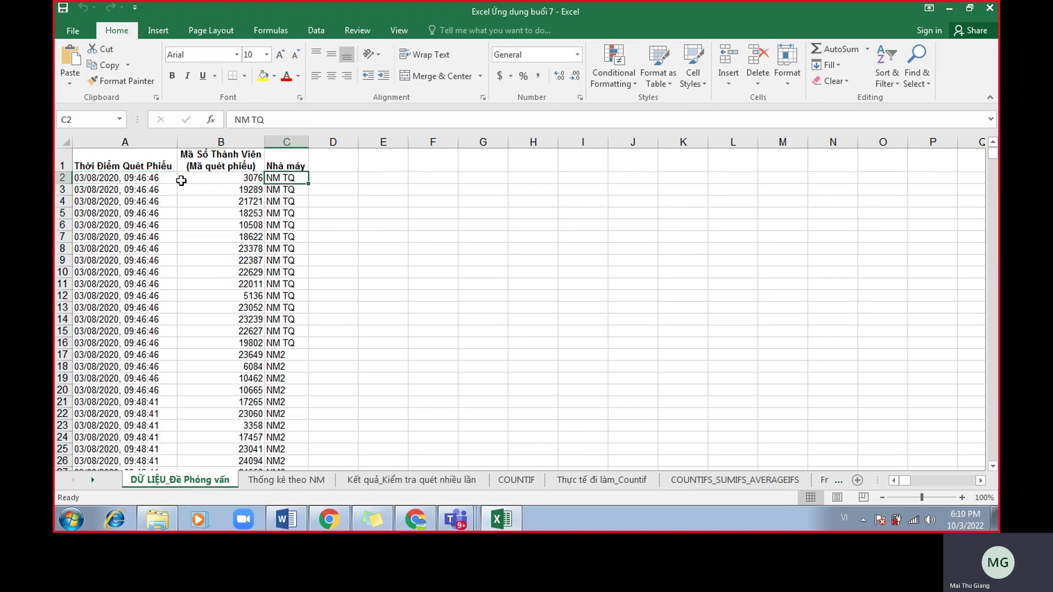
click(291, 485)
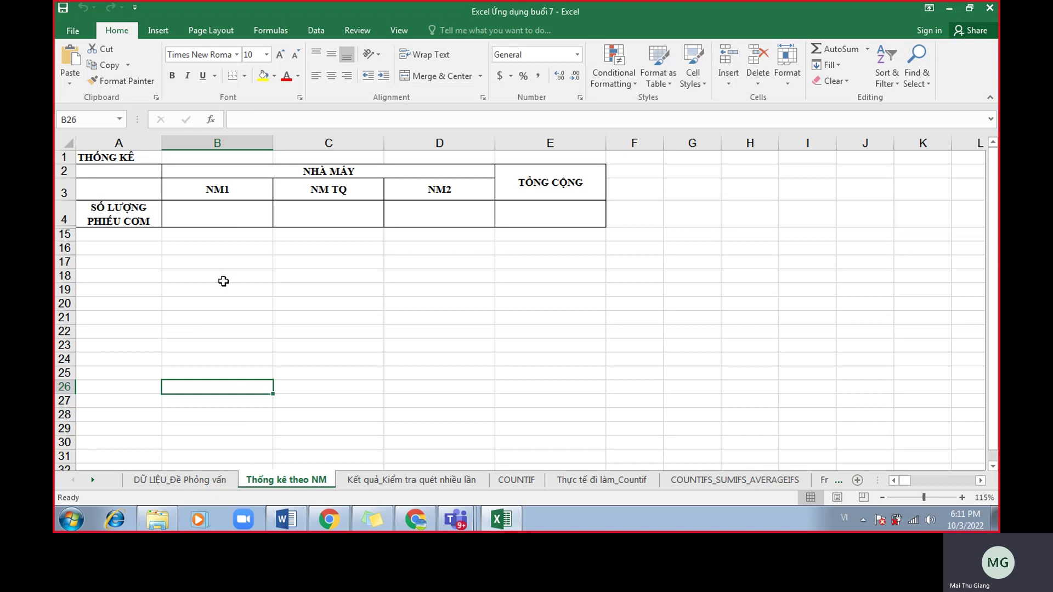
click(415, 482)
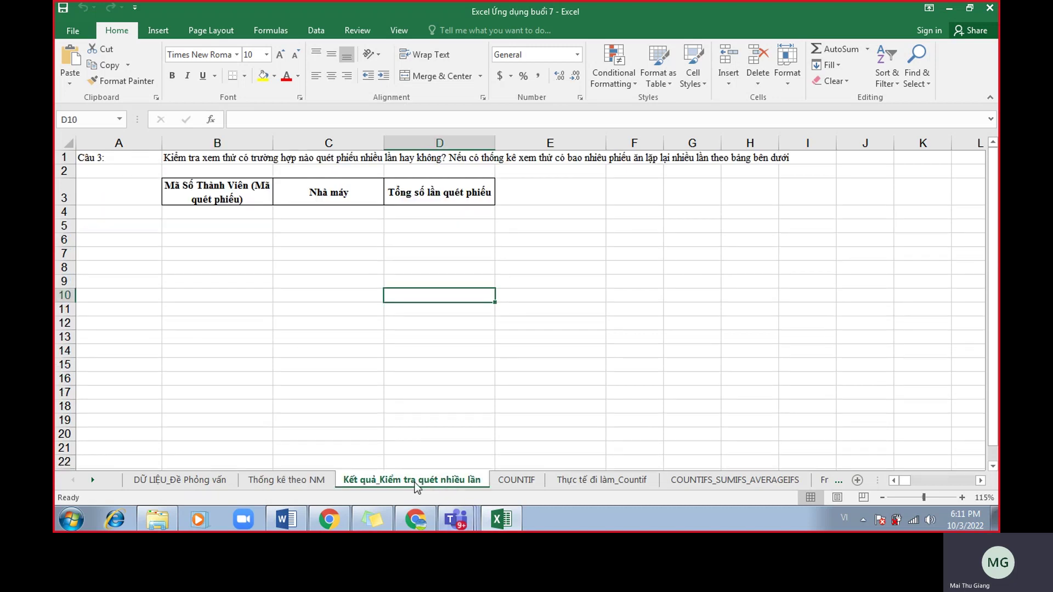
click(286, 481)
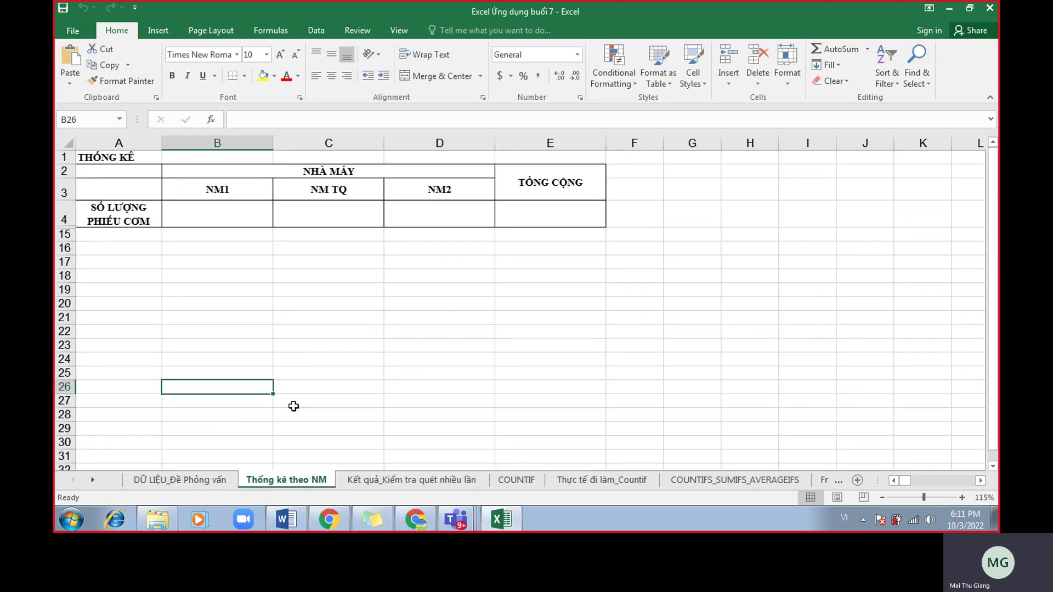
click(226, 481)
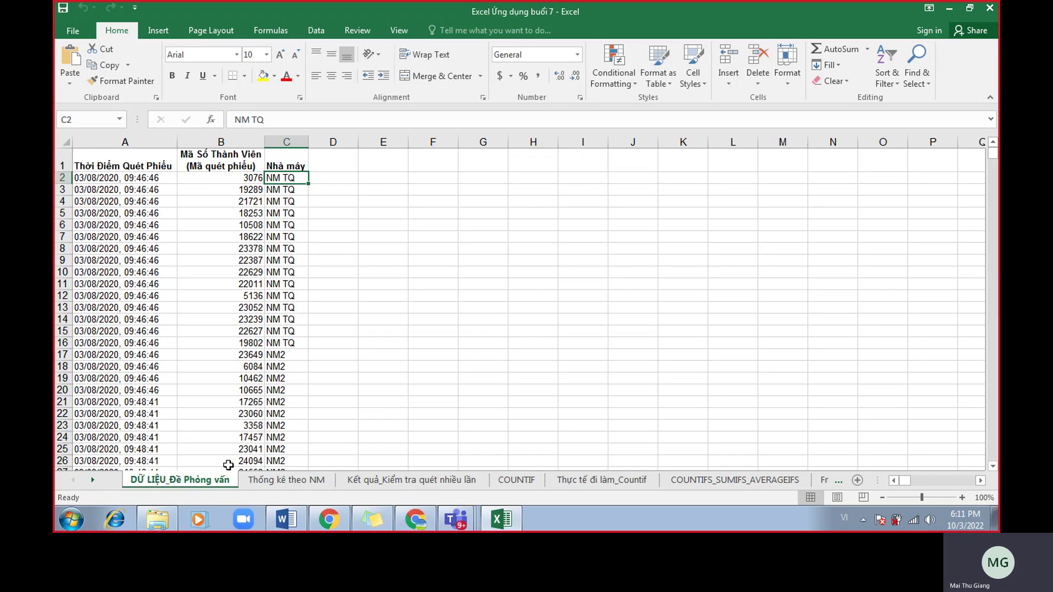
click(260, 481)
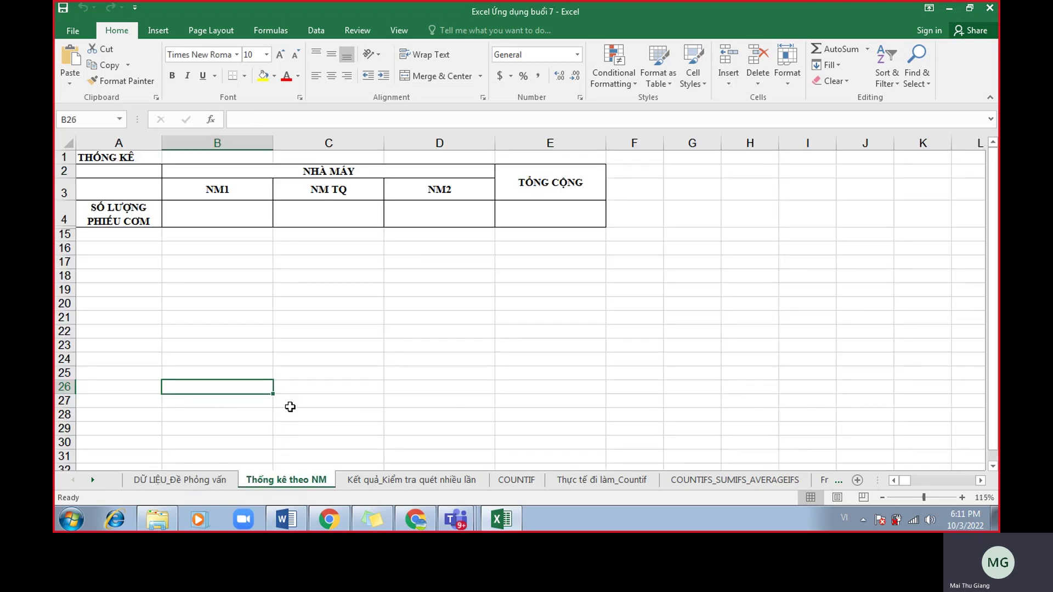
scroll(274, 391, up, 1)
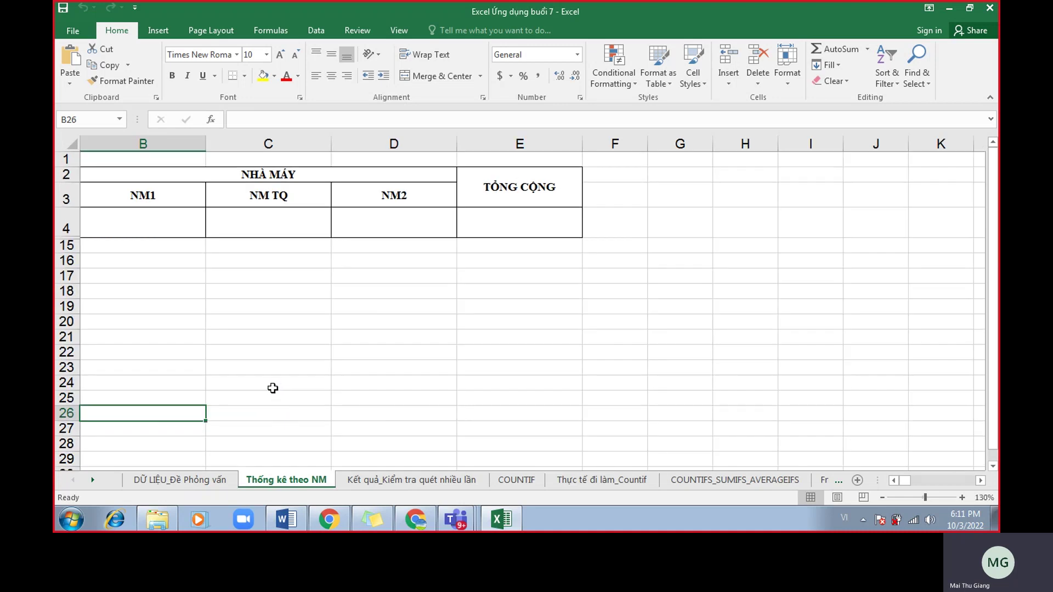
click(893, 480)
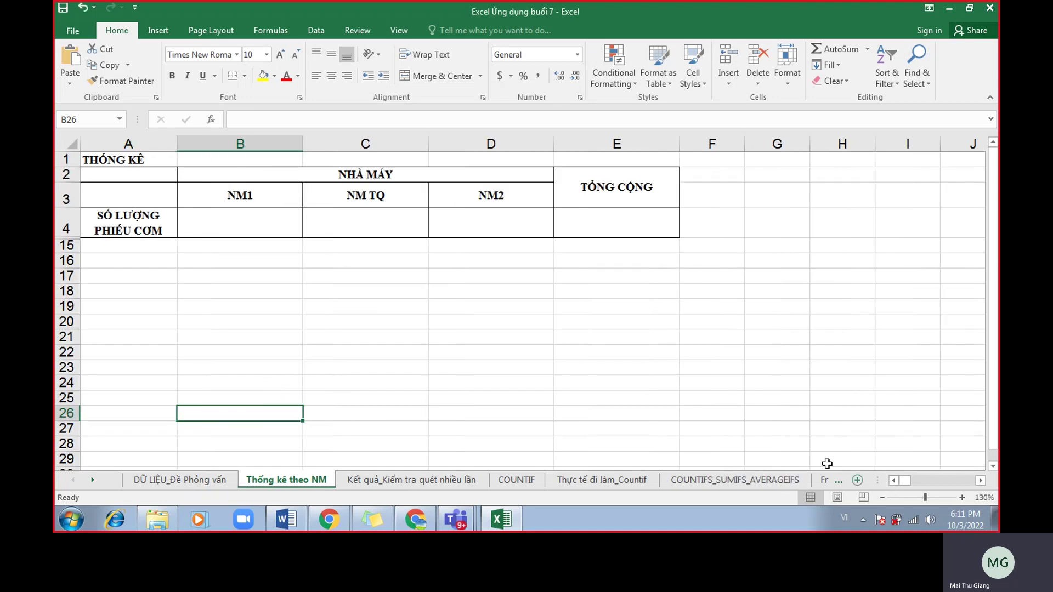
click(174, 228)
click(241, 228)
click(359, 227)
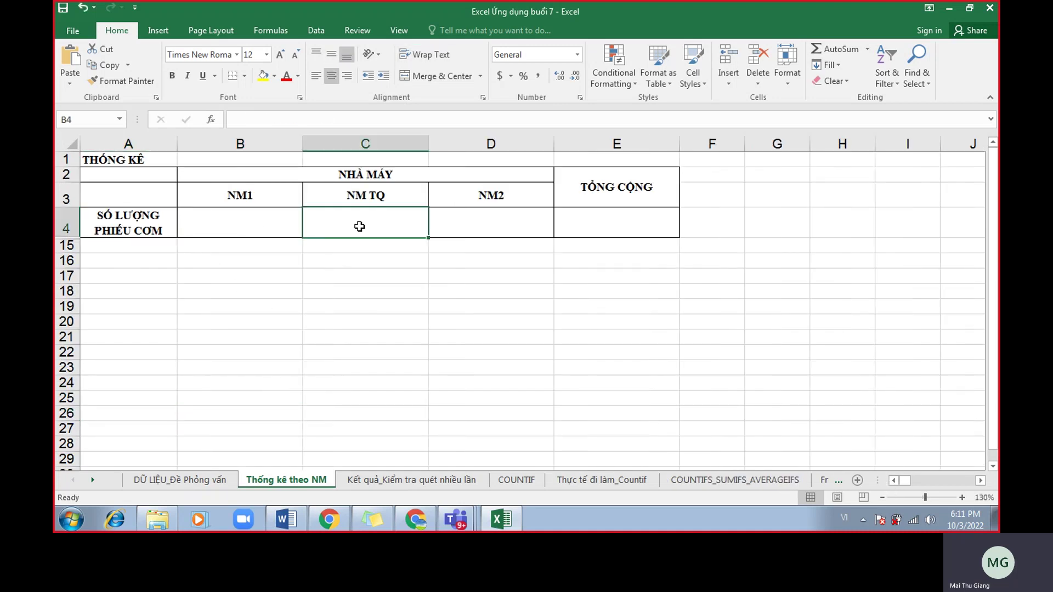
click(487, 229)
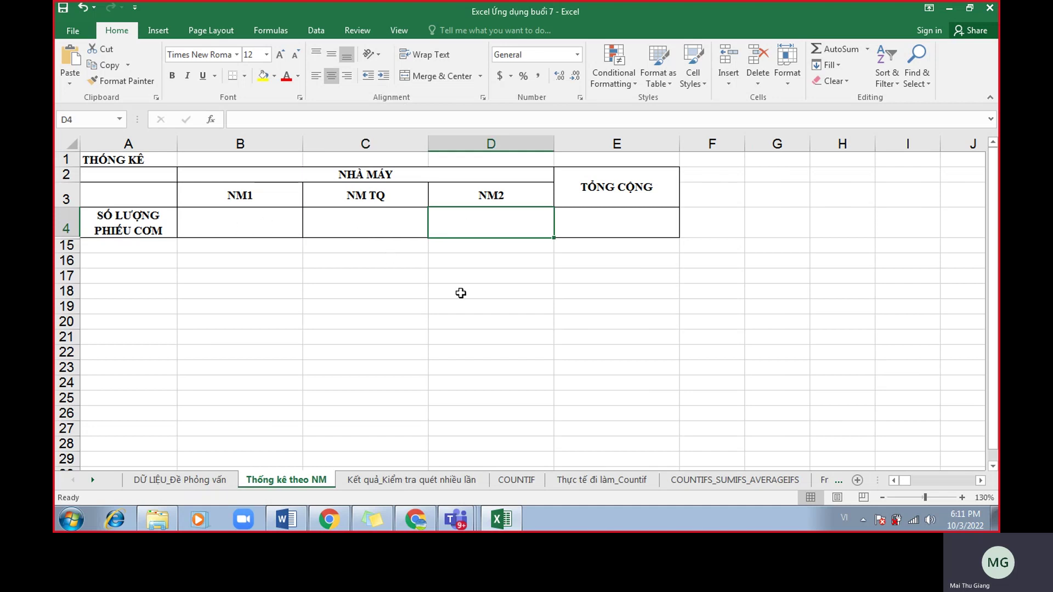
click(206, 475)
click(164, 142)
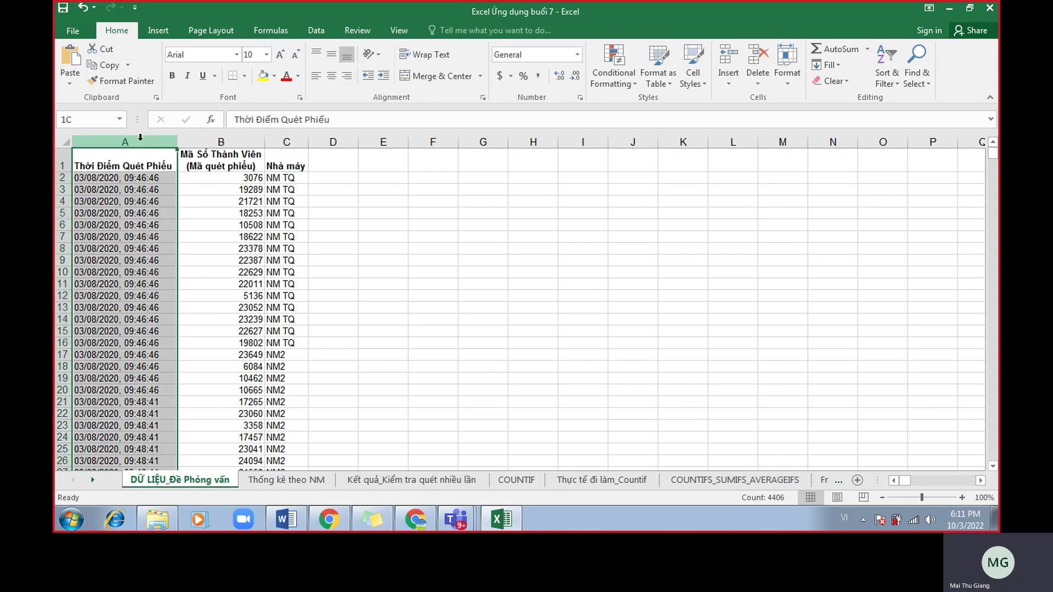
click(233, 142)
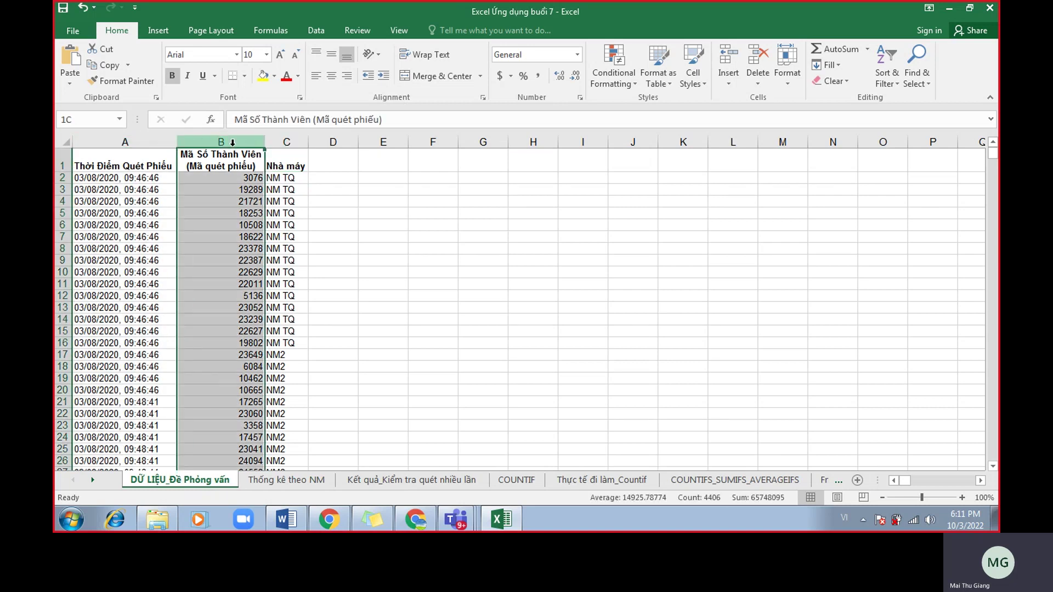
click(287, 142)
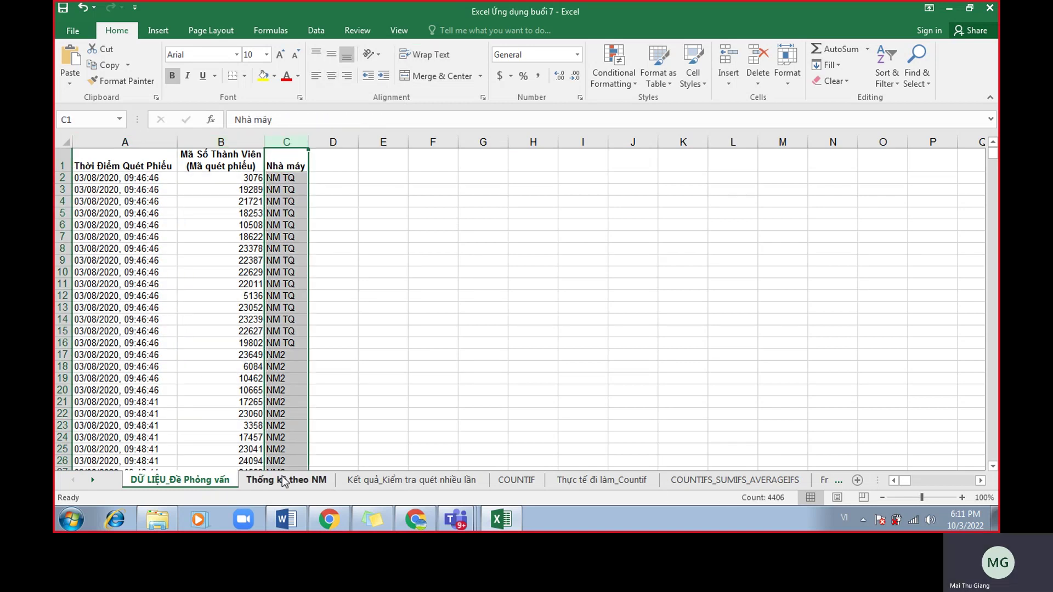
click(286, 480)
click(265, 201)
click(345, 193)
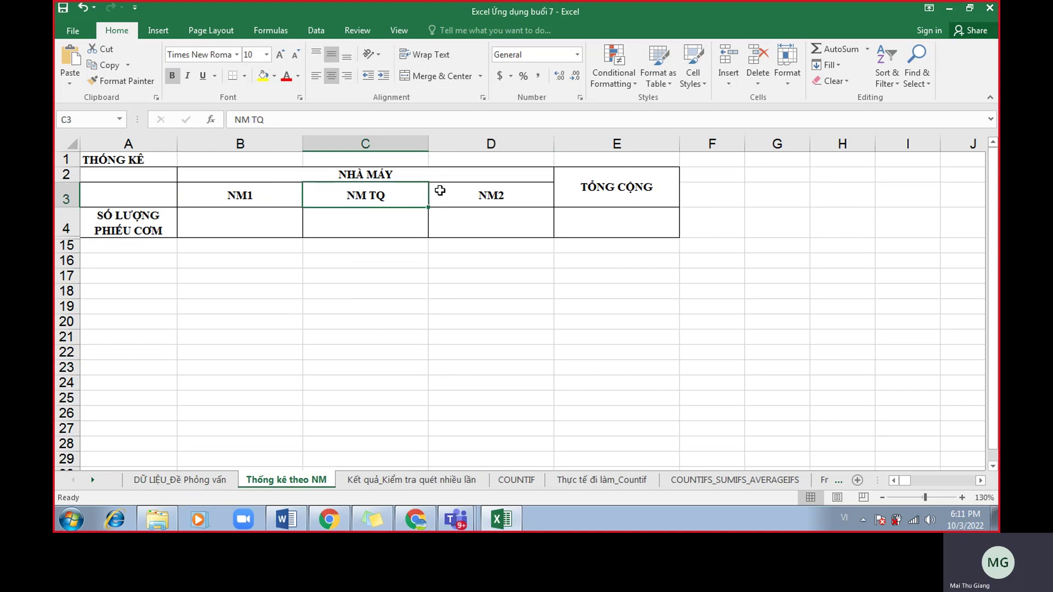
click(437, 190)
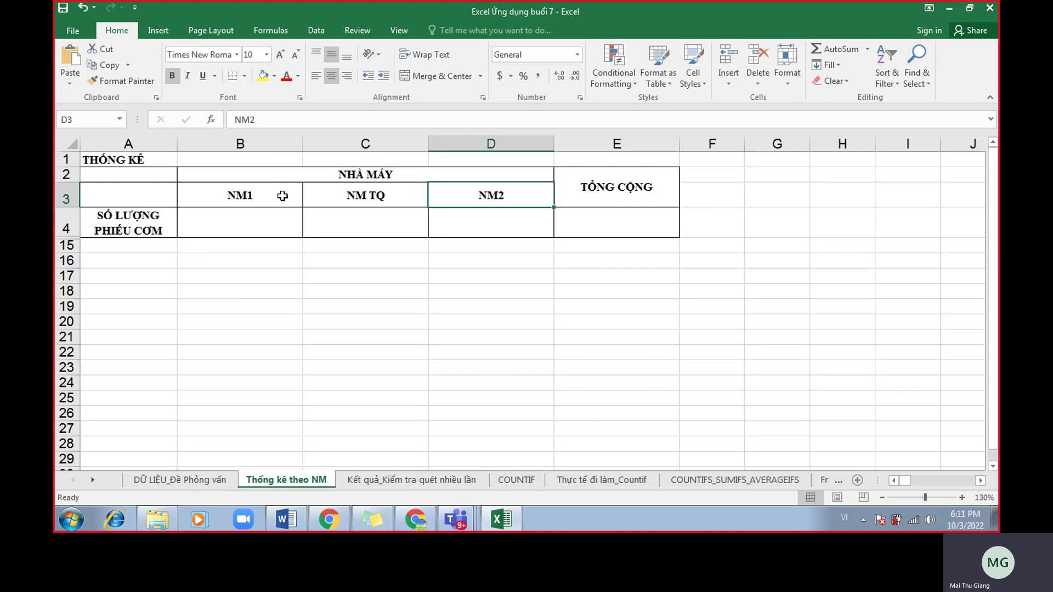
click(282, 196)
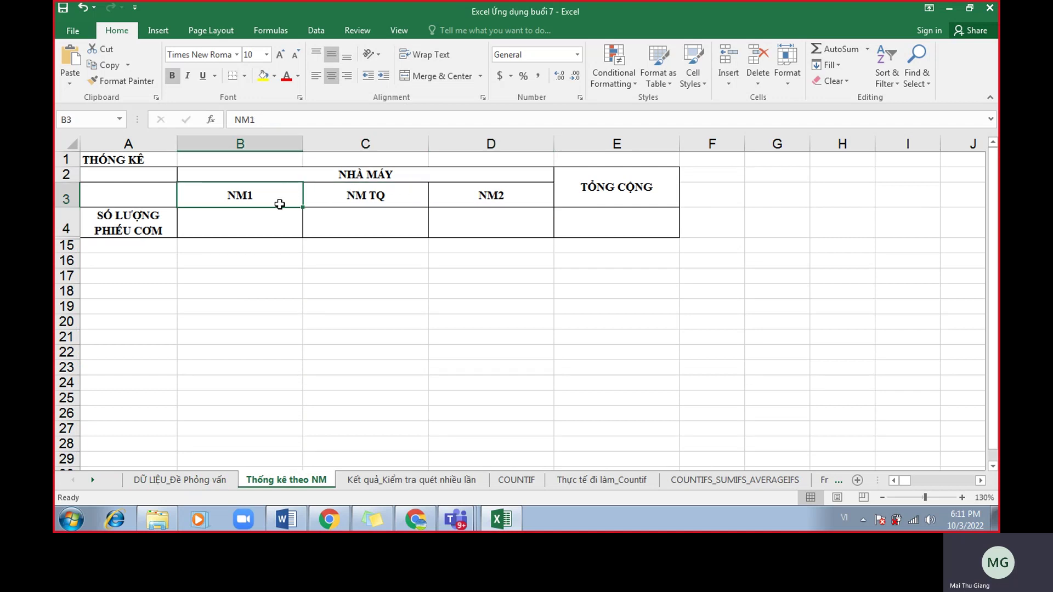
click(219, 480)
drag(286, 212, 288, 390)
click(274, 480)
click(379, 197)
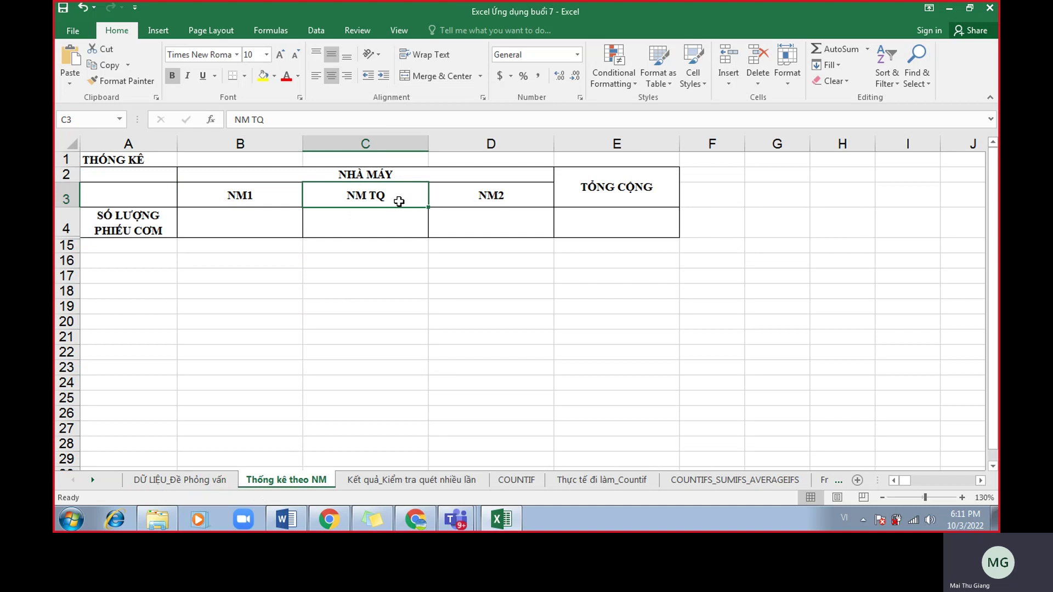
click(464, 199)
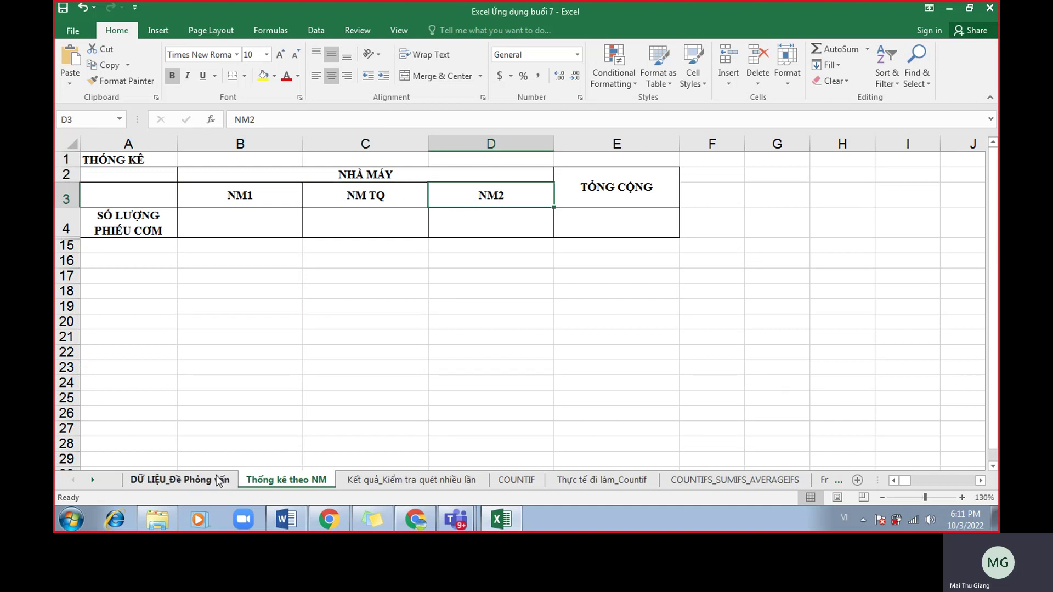
click(222, 479)
drag(283, 226, 282, 355)
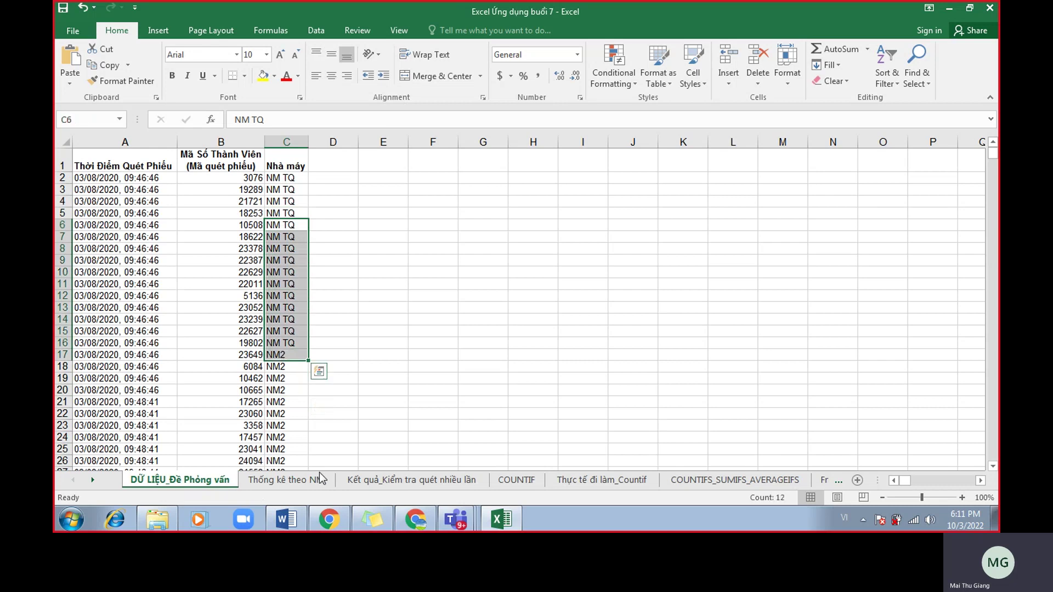
click(334, 517)
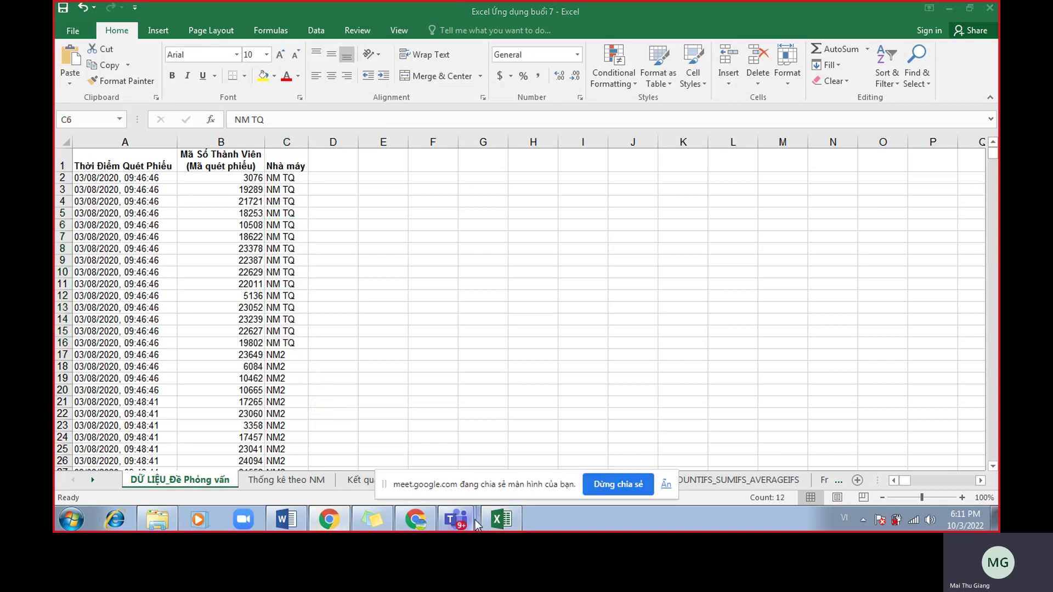
click(293, 481)
click(293, 479)
drag(263, 230, 470, 230)
click(411, 487)
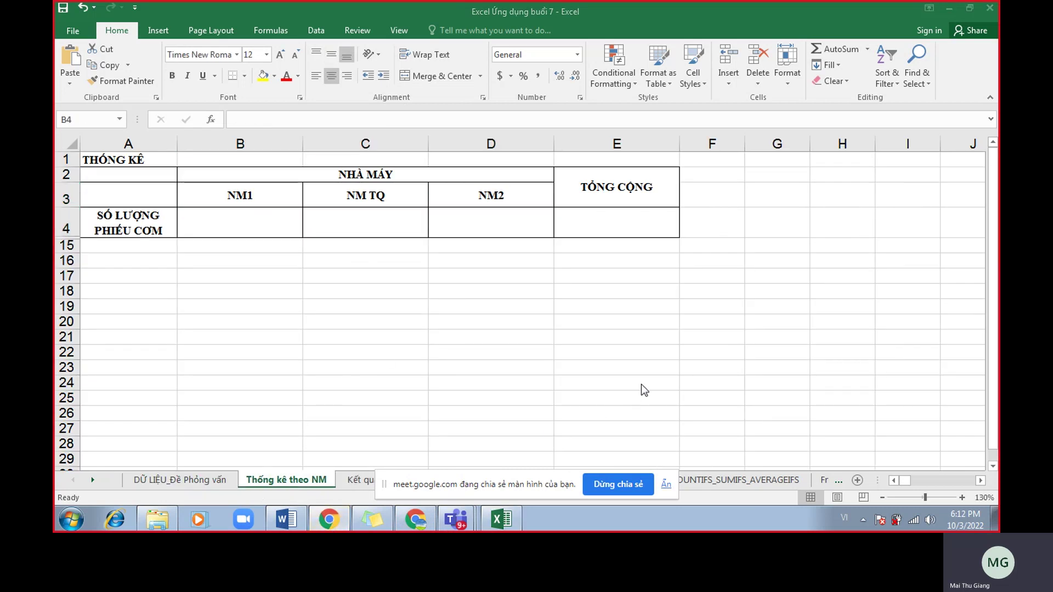
Shrink the Google Meet window and bring the Excel Thống kê theo NM table back to front.
click(415, 519)
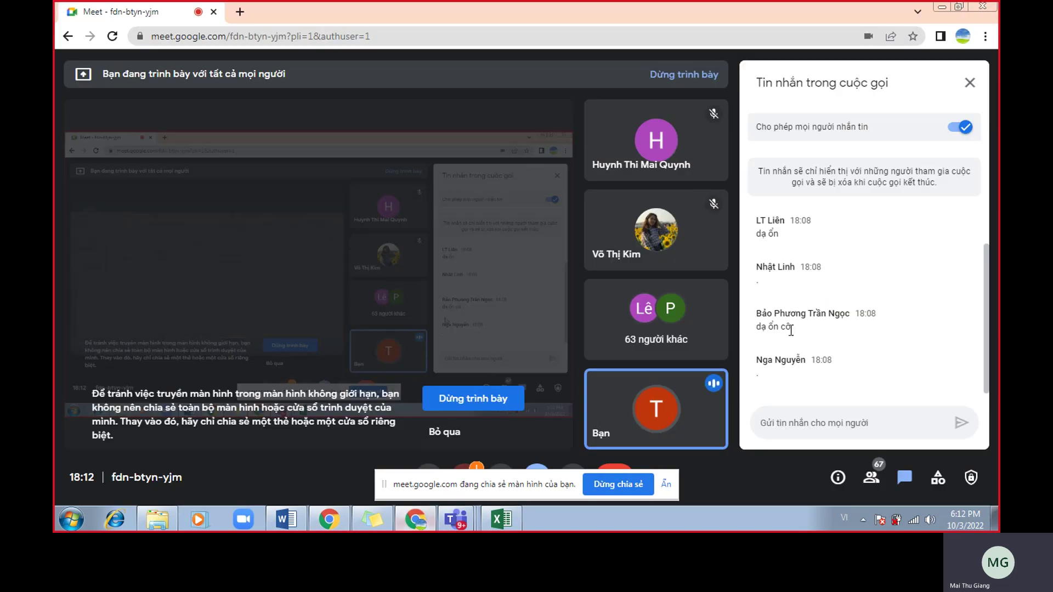
drag(703, 12, 897, 25)
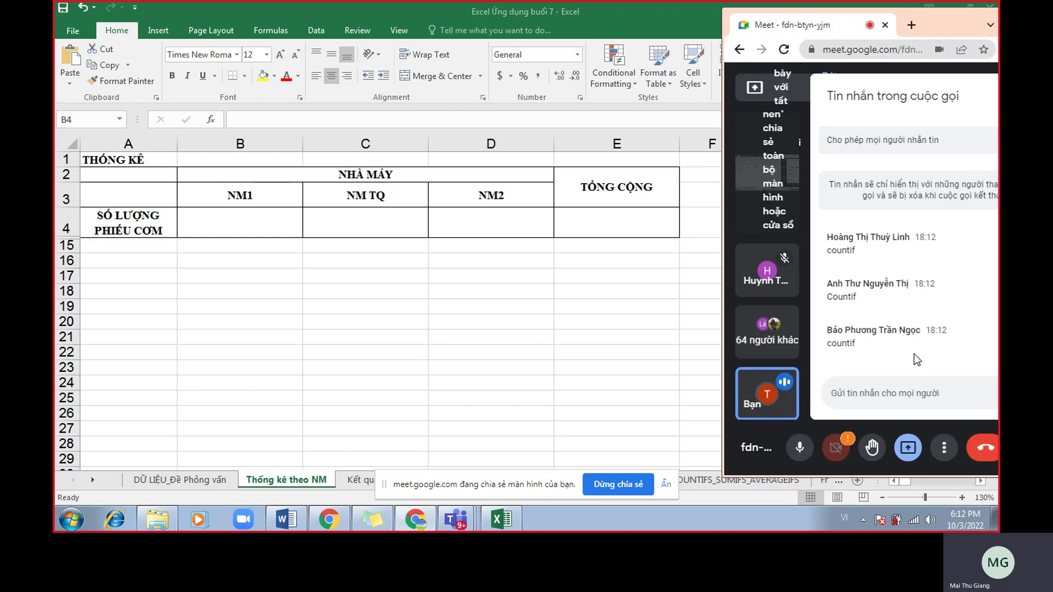
click(219, 189)
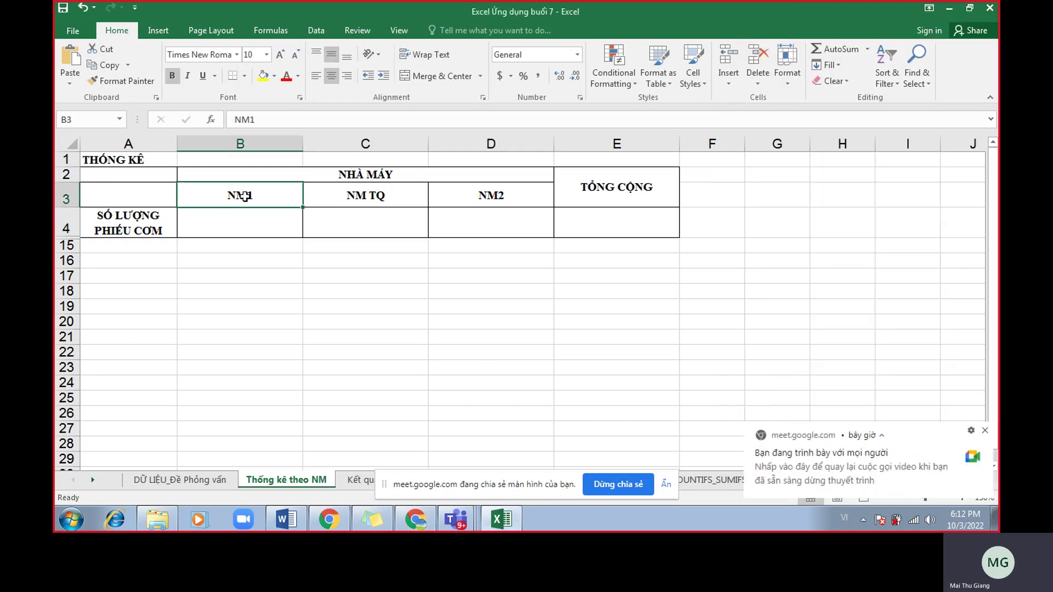
click(211, 480)
drag(283, 201, 286, 343)
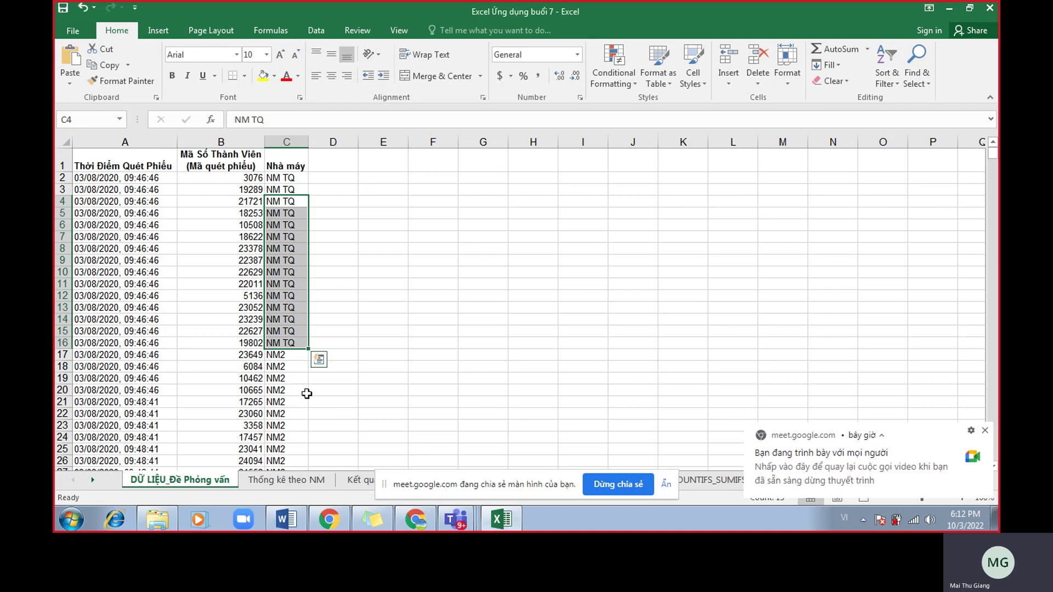
click(306, 392)
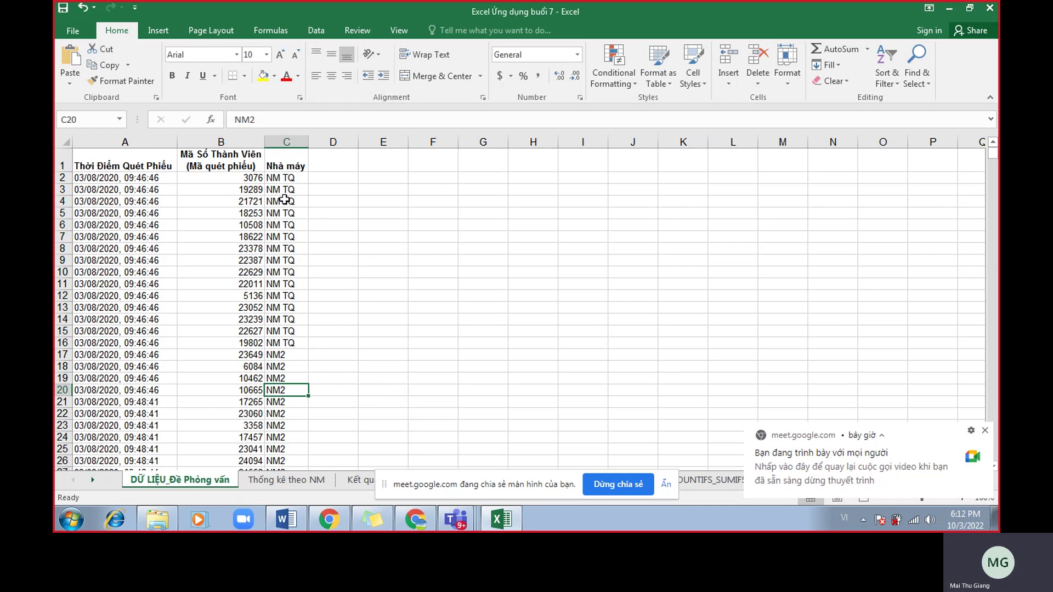
click(291, 478)
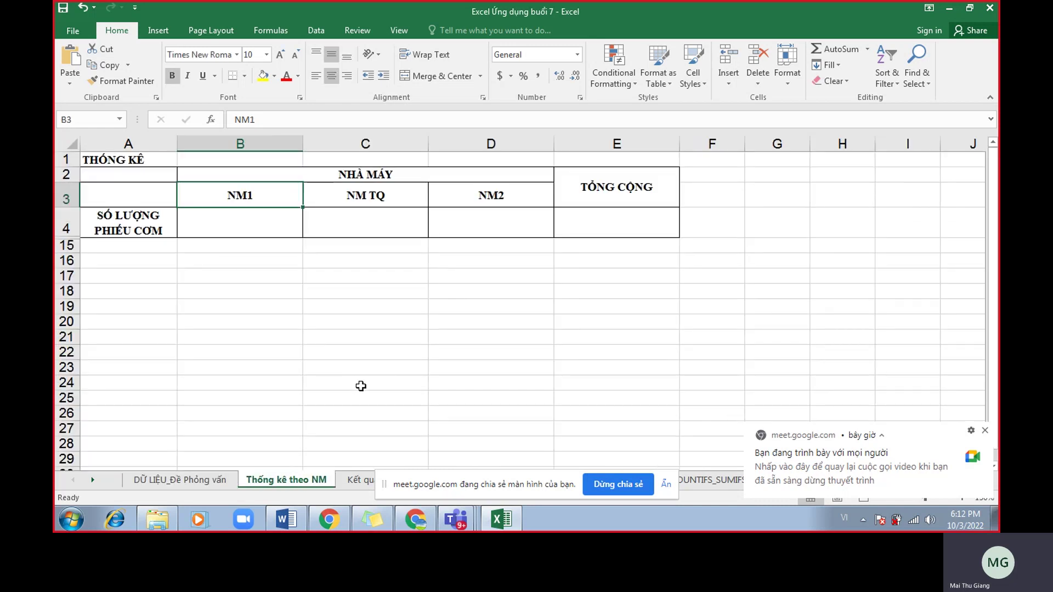
ctrl+scroll(361, 386, up, 1)
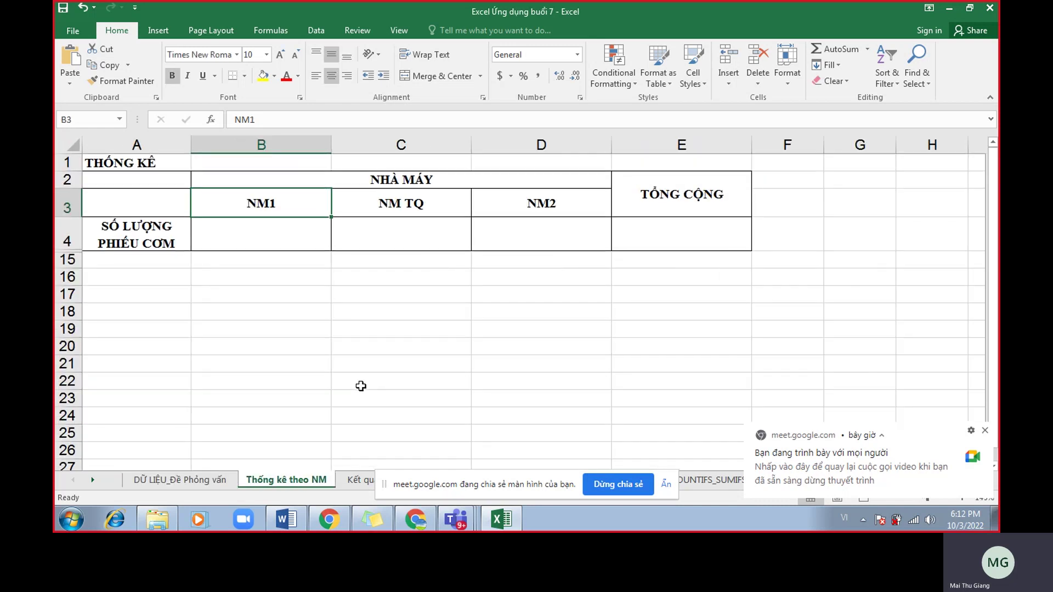
click(985, 431)
click(308, 233)
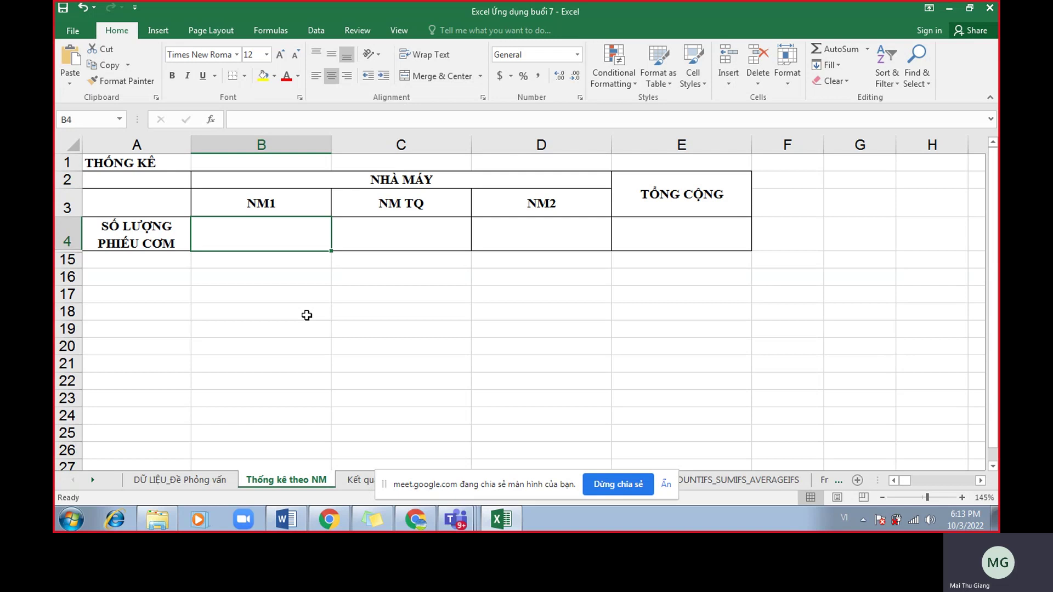
Enlarge the font of count cells B4:D4 to size 20.
text(=)
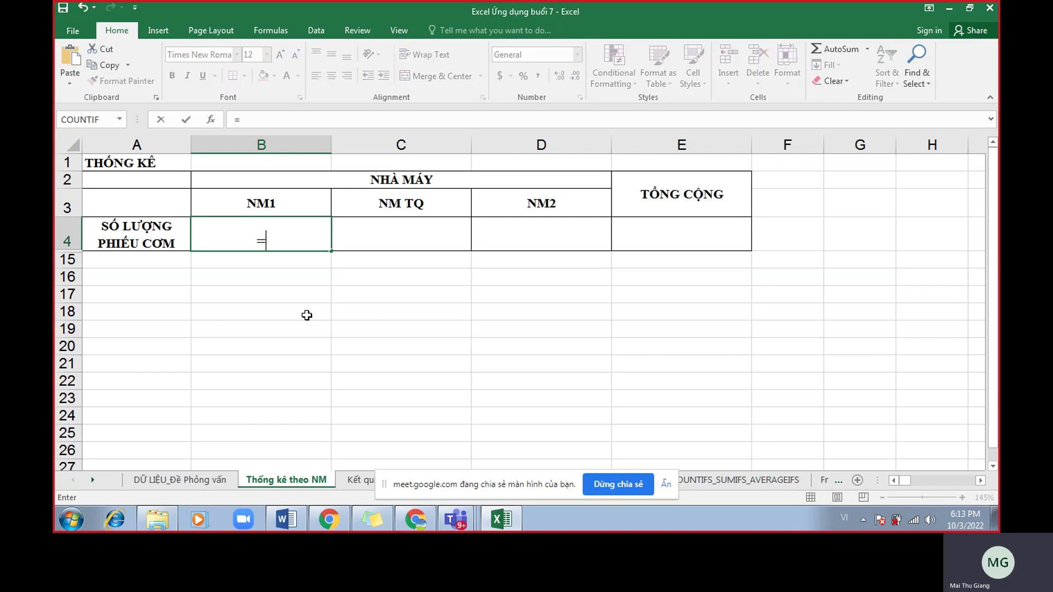
key(Escape)
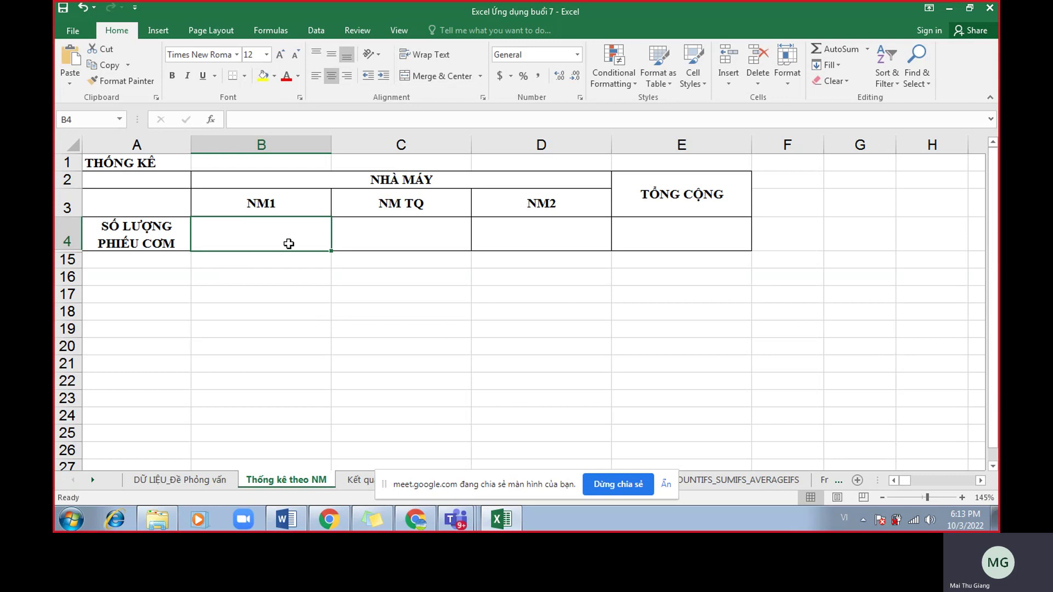
drag(287, 242, 547, 233)
click(279, 54)
click(279, 54)
click(279, 54)
click(280, 54)
Enter a COUNTIF in B4 over the data sheet's column C with criterion B3, giving 2542.
click(286, 239)
text(=counti)
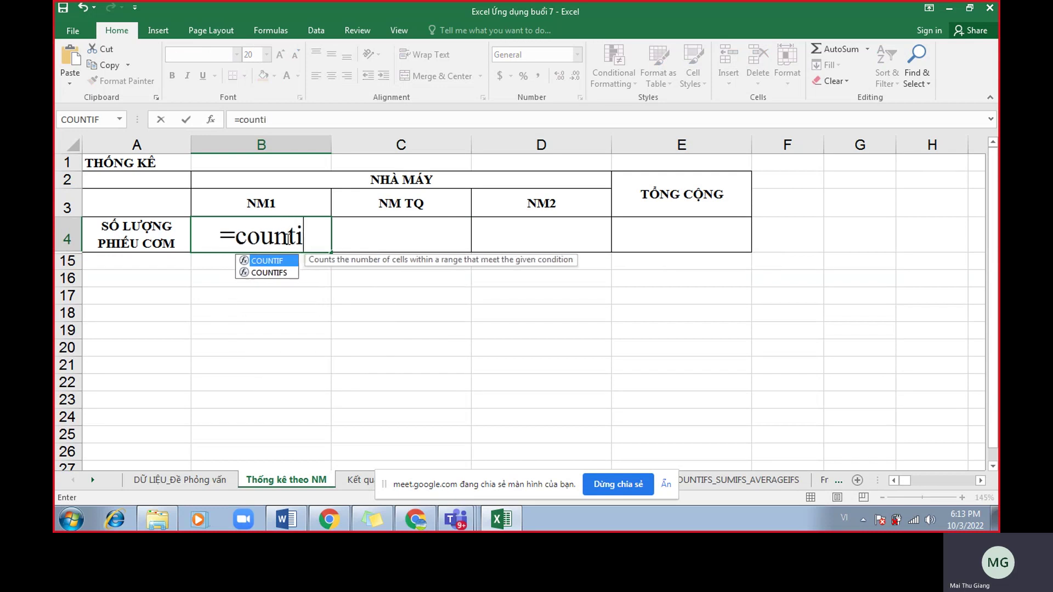
text(f()
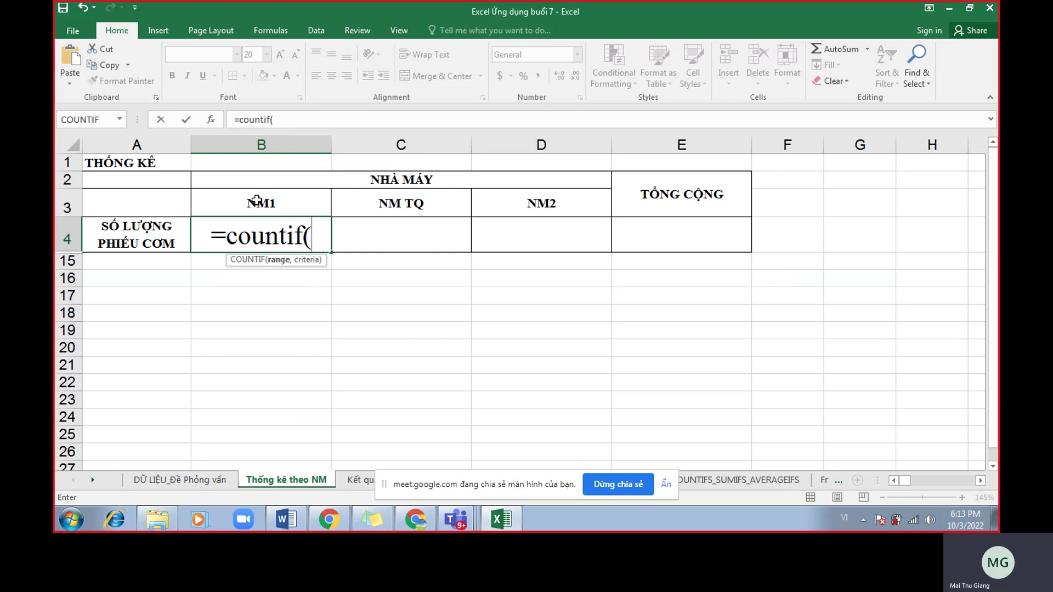
click(207, 484)
click(290, 142)
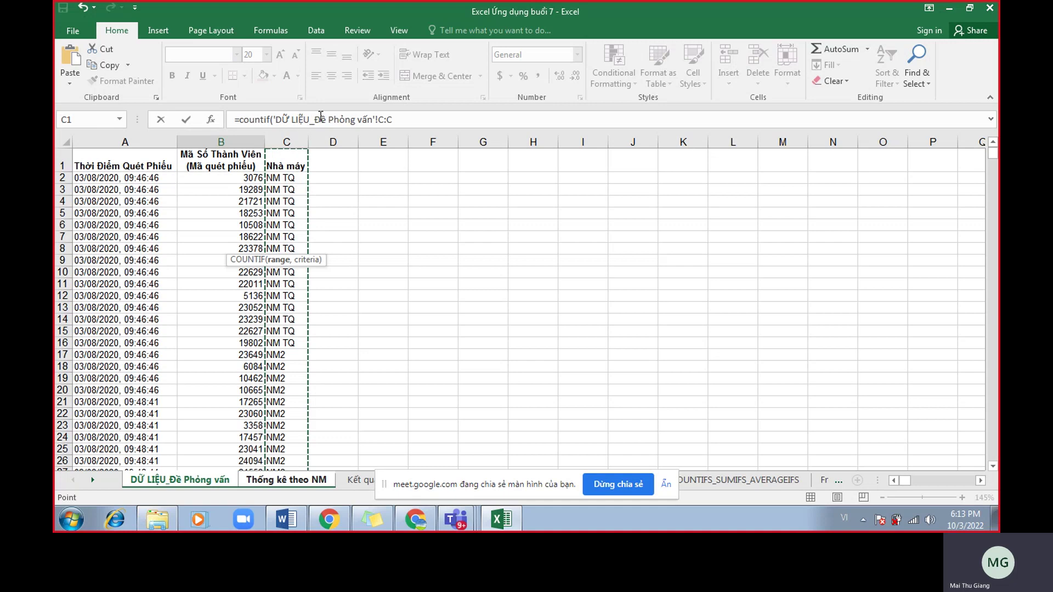
click(411, 119)
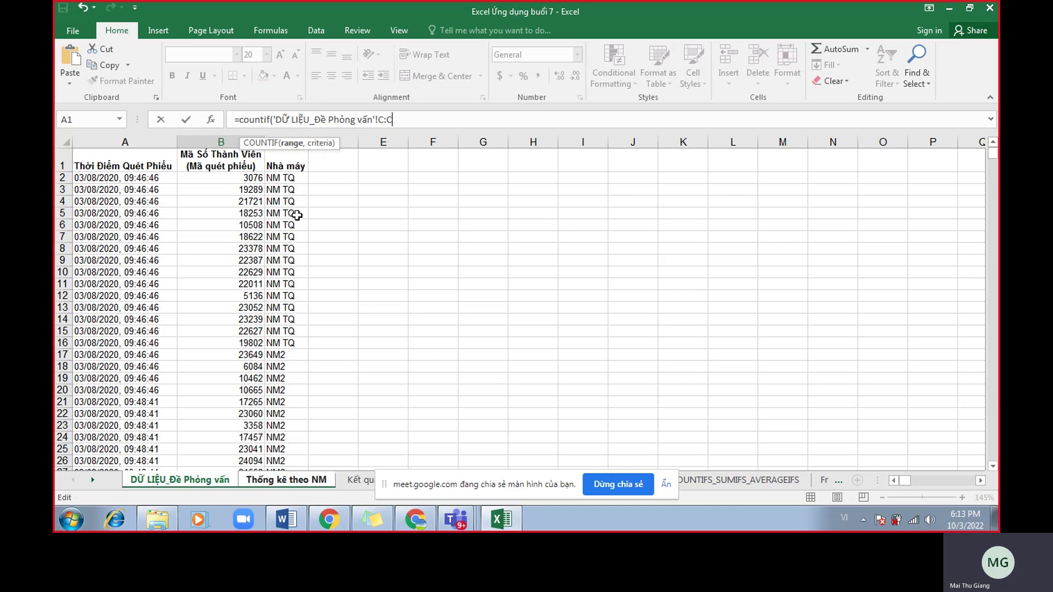
click(291, 144)
text(,)
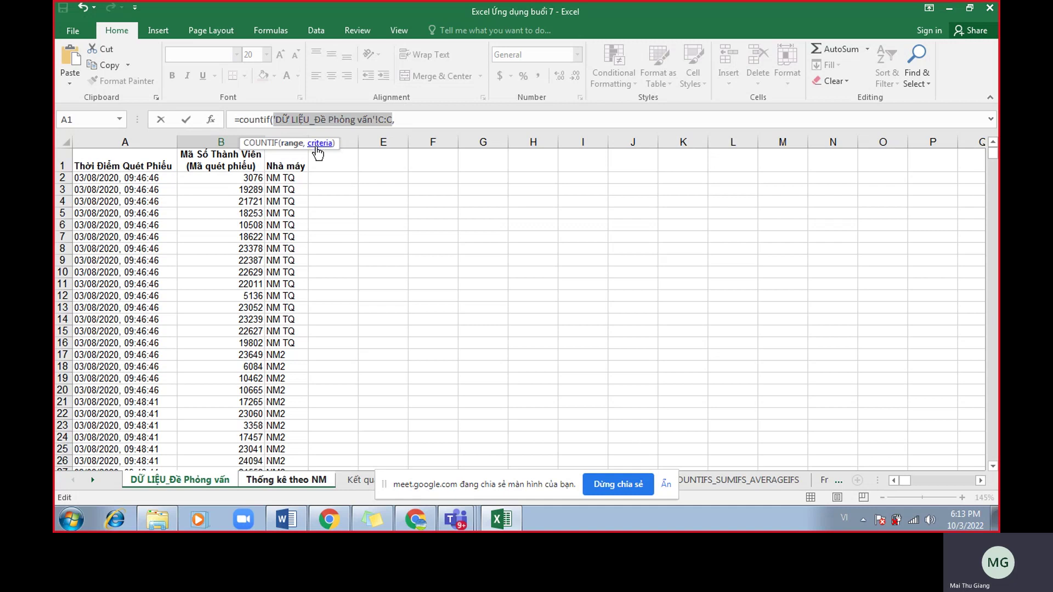
click(293, 480)
click(266, 204)
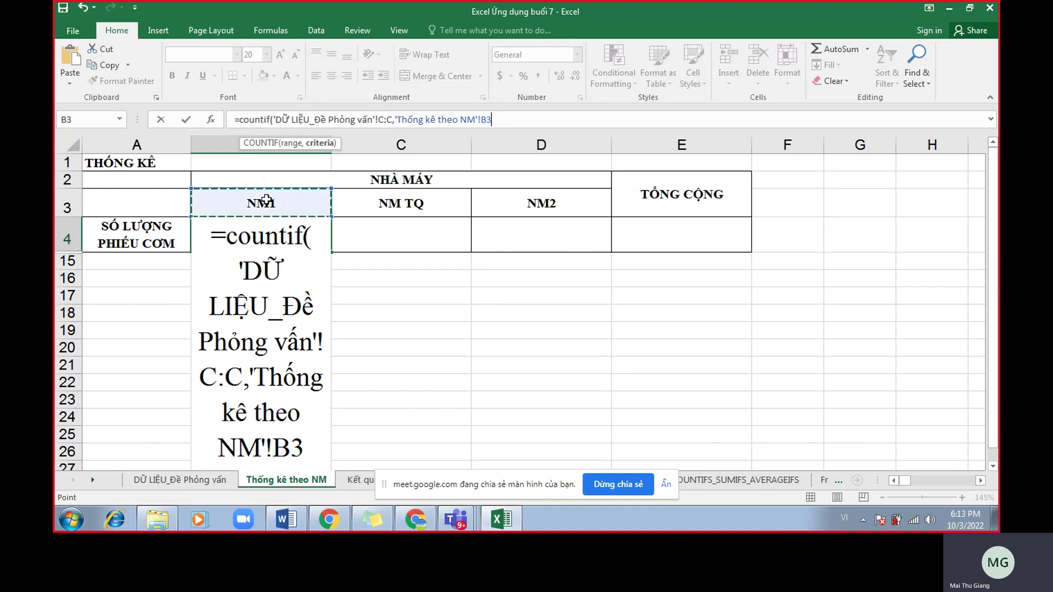
text())
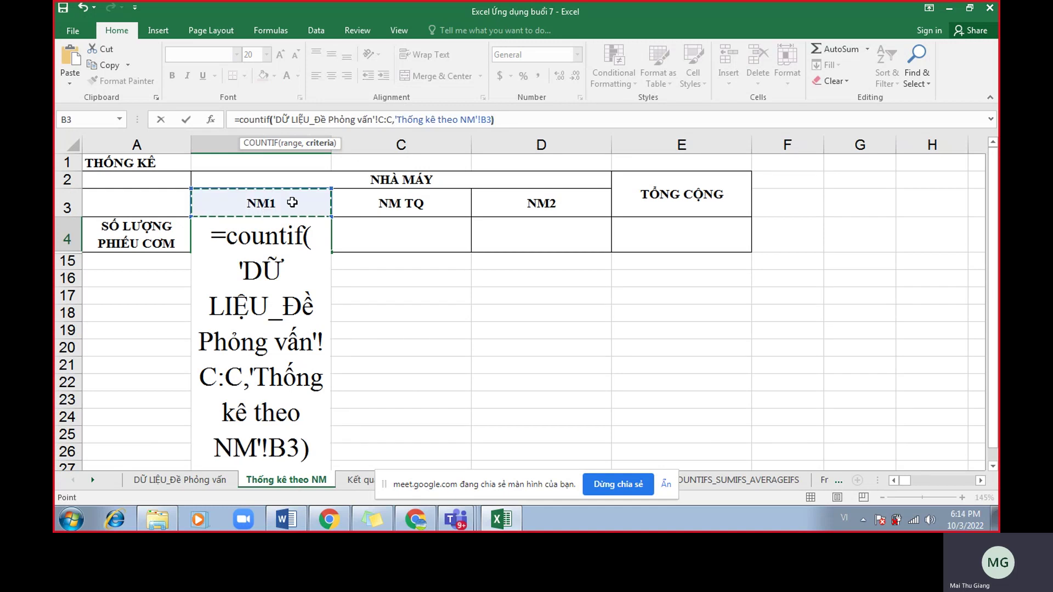
key(Return)
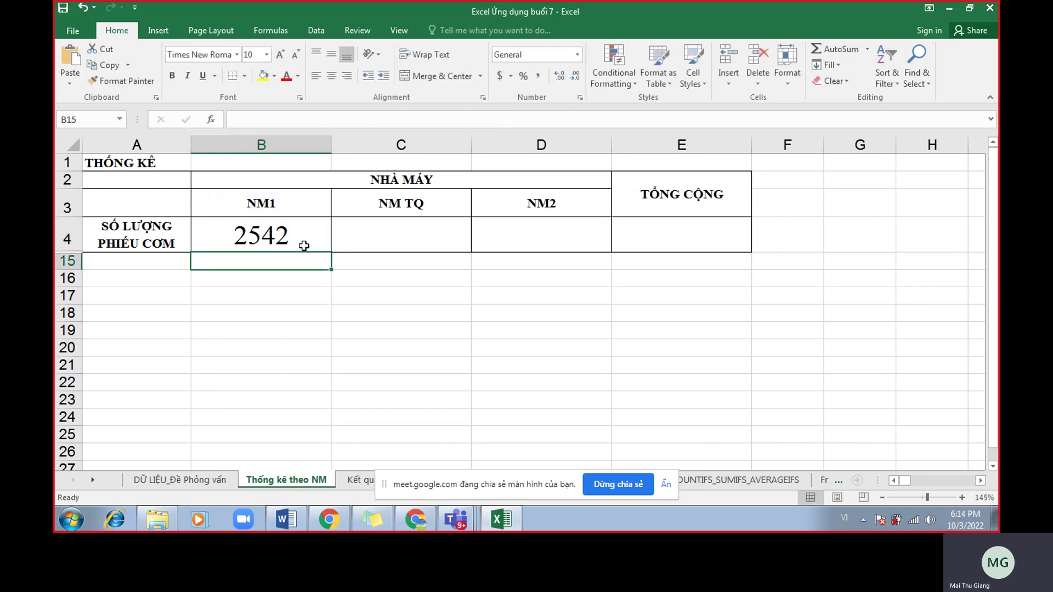
click(303, 243)
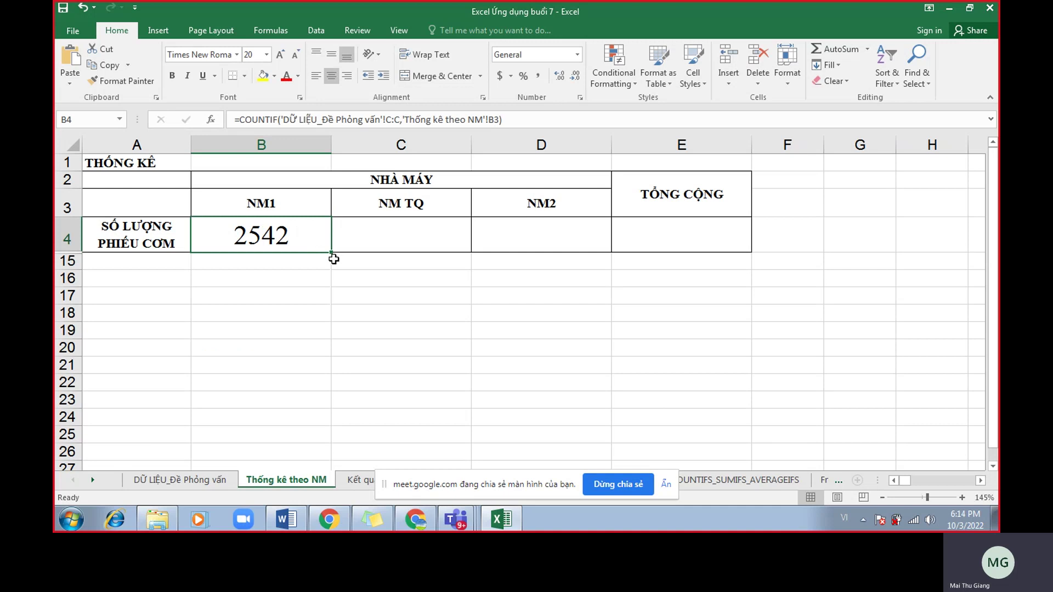
Copy B4's COUNTIF formula across to C4 and D4 and inspect B4's range.
drag(333, 257, 584, 257)
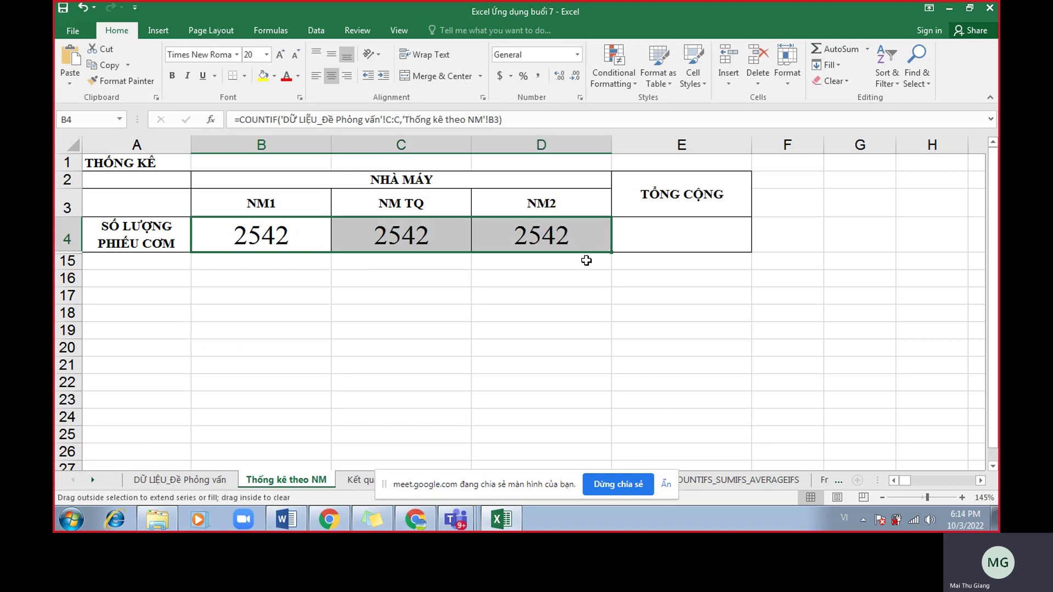
double_click(279, 241)
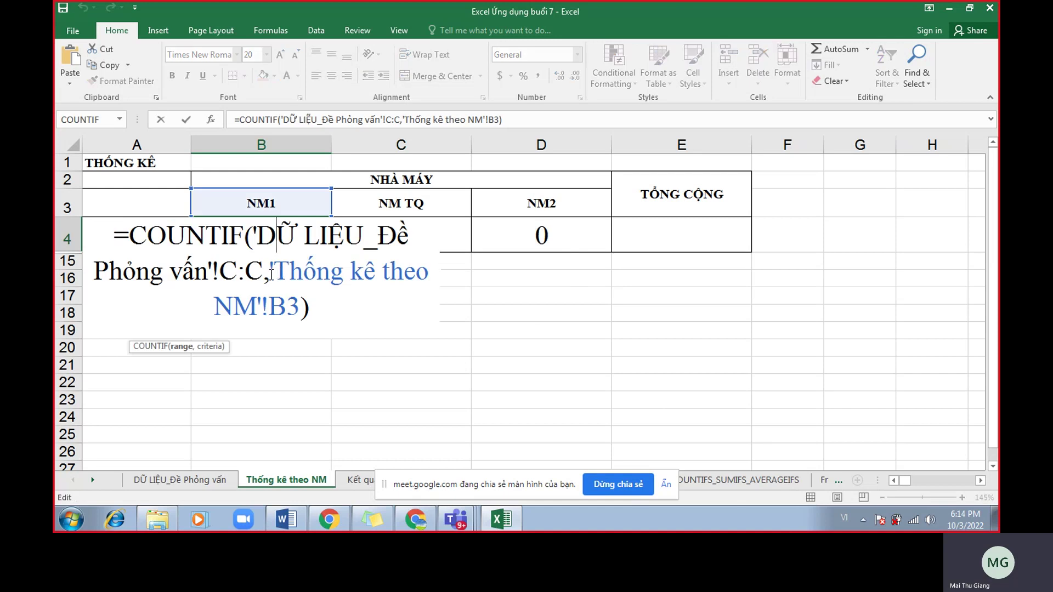
drag(265, 272, 263, 237)
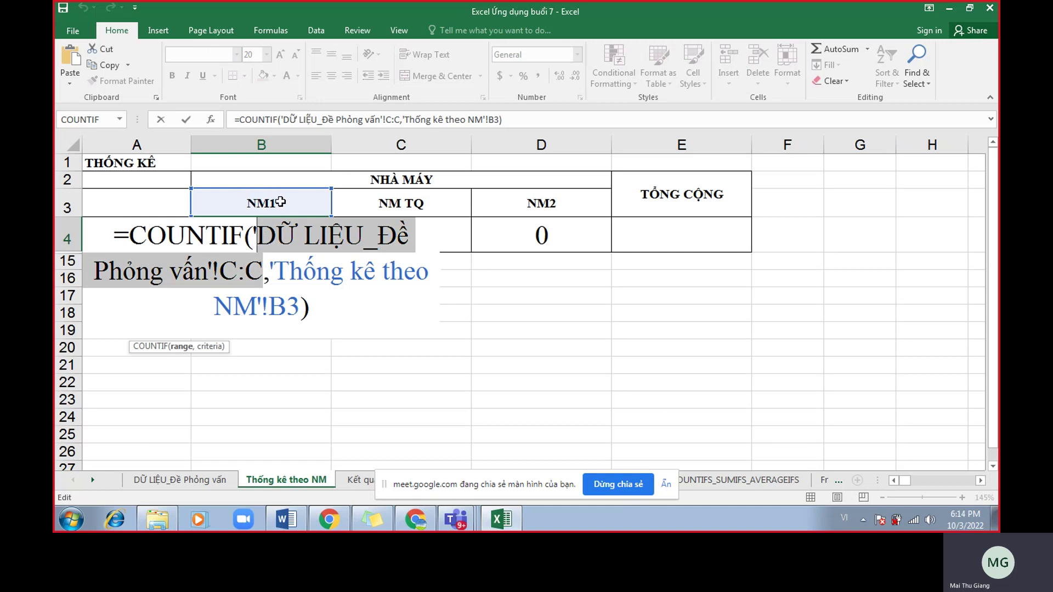
key(Return)
Inspect the copied formulas in C4 and D4 and check the data sheet's factory column.
click(391, 234)
click(497, 234)
click(416, 235)
click(472, 235)
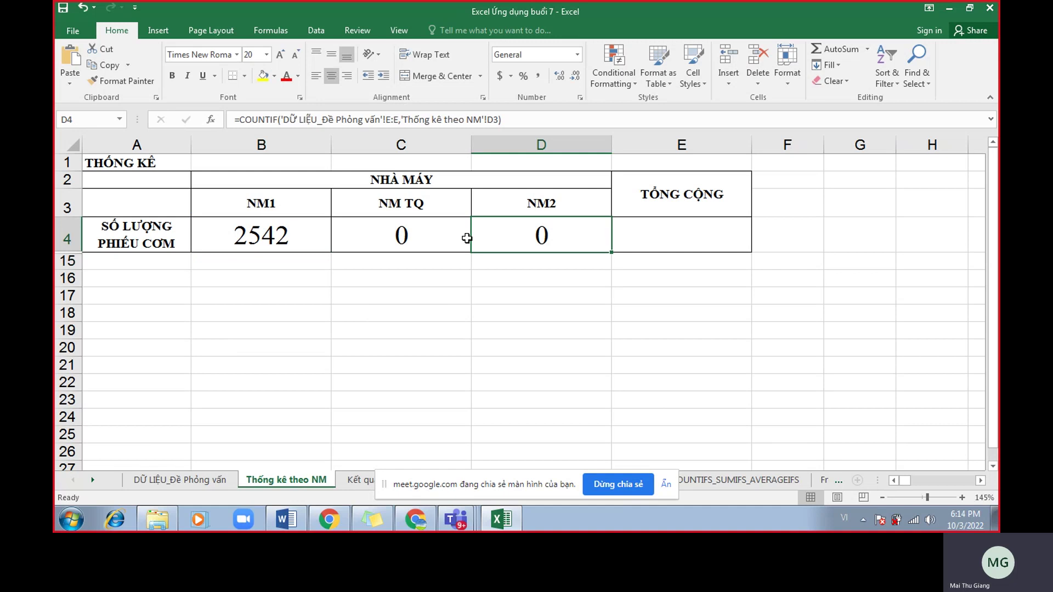
double_click(408, 237)
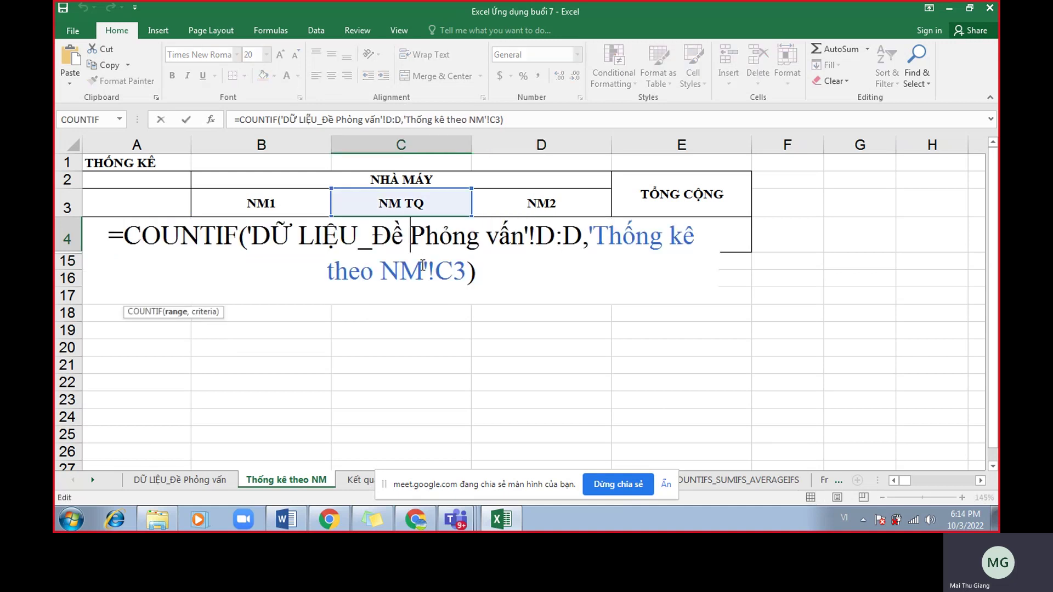
key(Return)
click(214, 482)
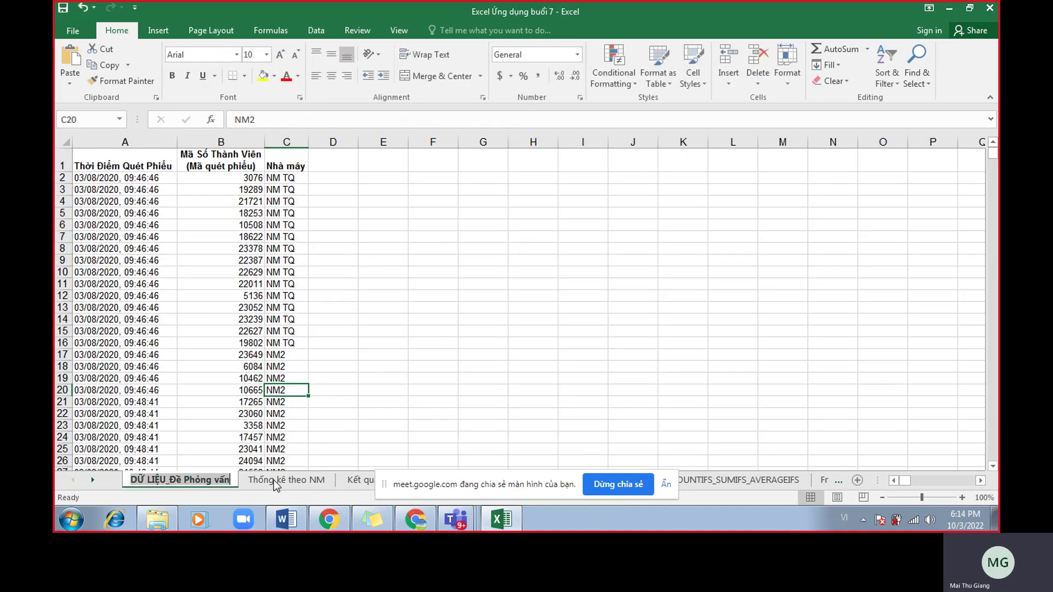
click(285, 480)
Highlight B4's C:C reference and admit a person waiting to join the Meet call.
double_click(275, 236)
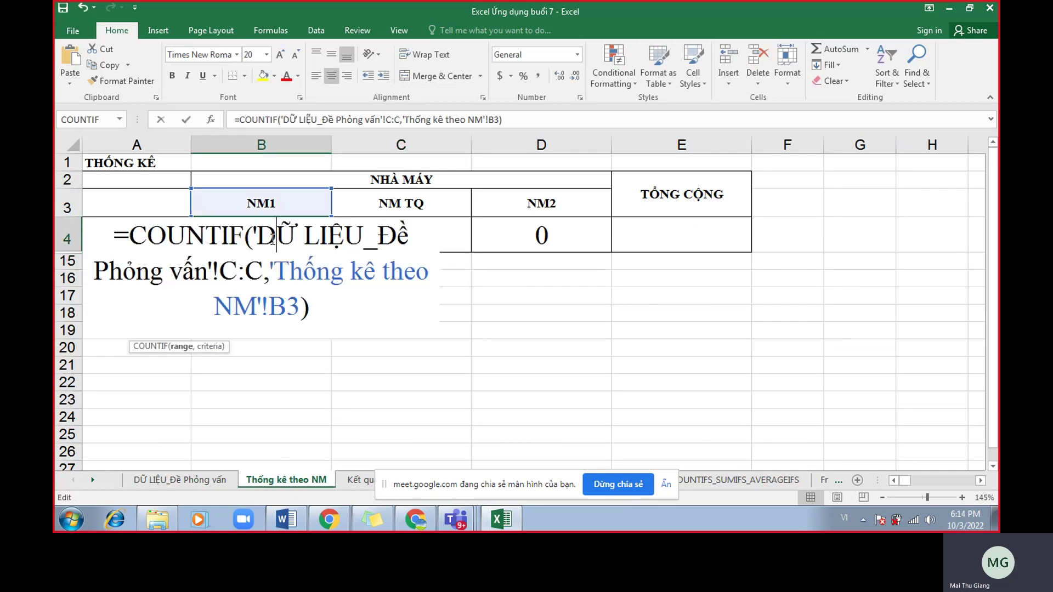
drag(263, 271, 222, 271)
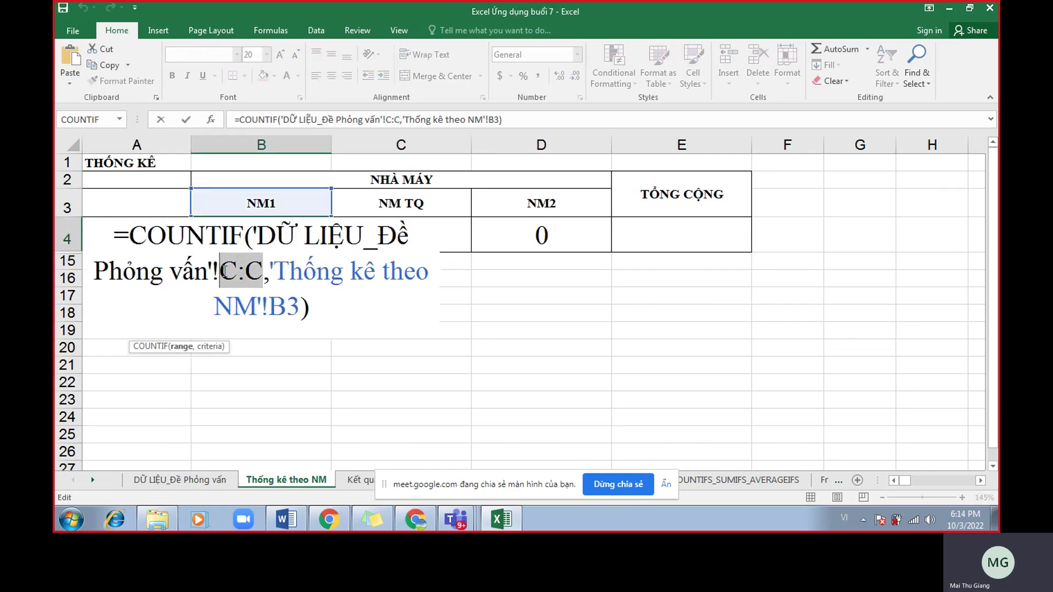
key(Return)
click(399, 235)
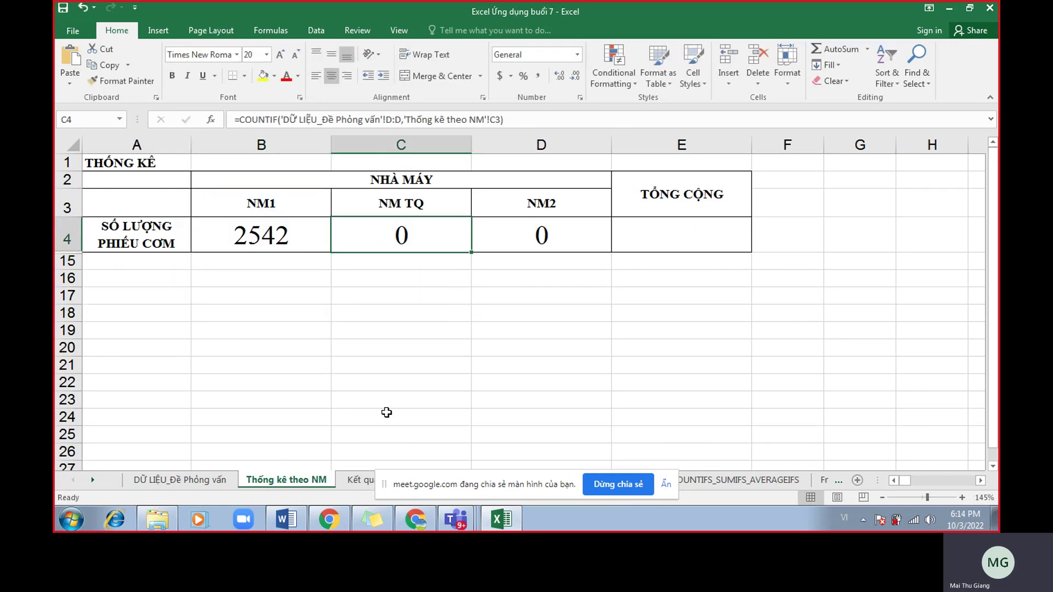
click(329, 518)
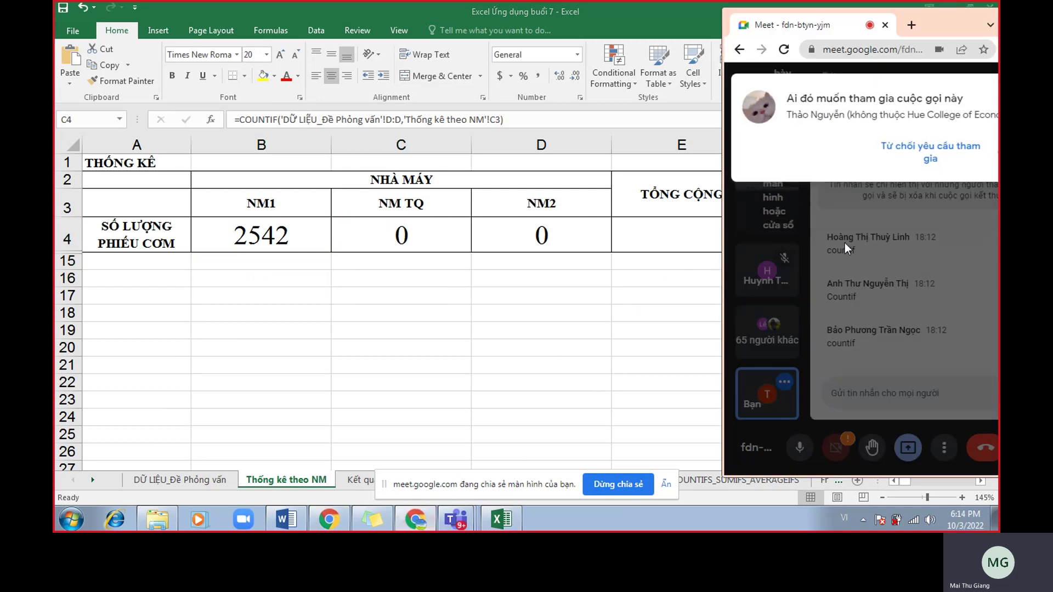
drag(926, 27, 809, 26)
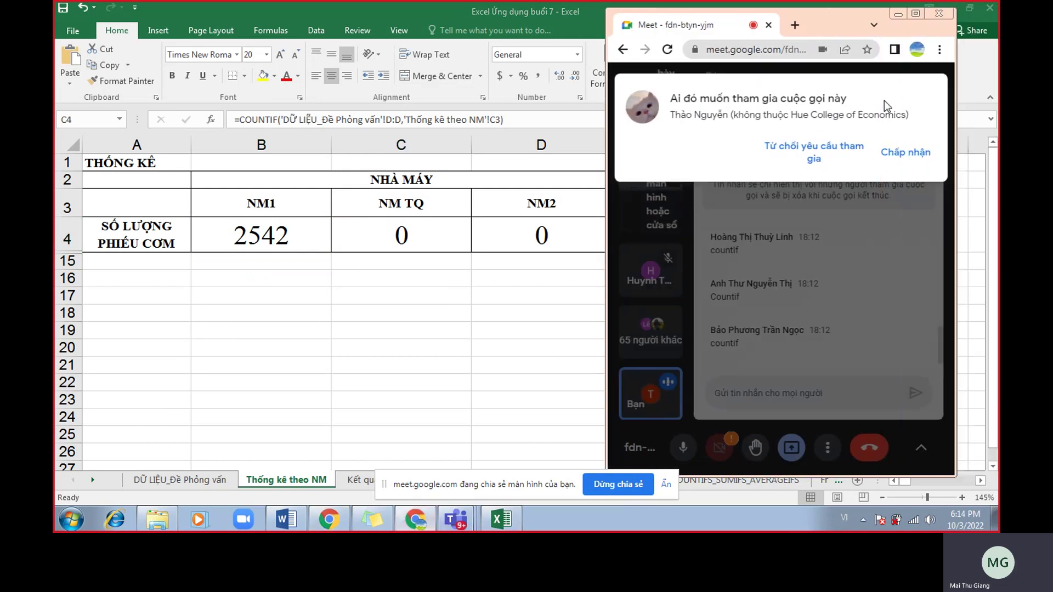
click(906, 155)
Point out the shifted D:D and E:E ranges in the C4 and D4 formulas.
click(897, 14)
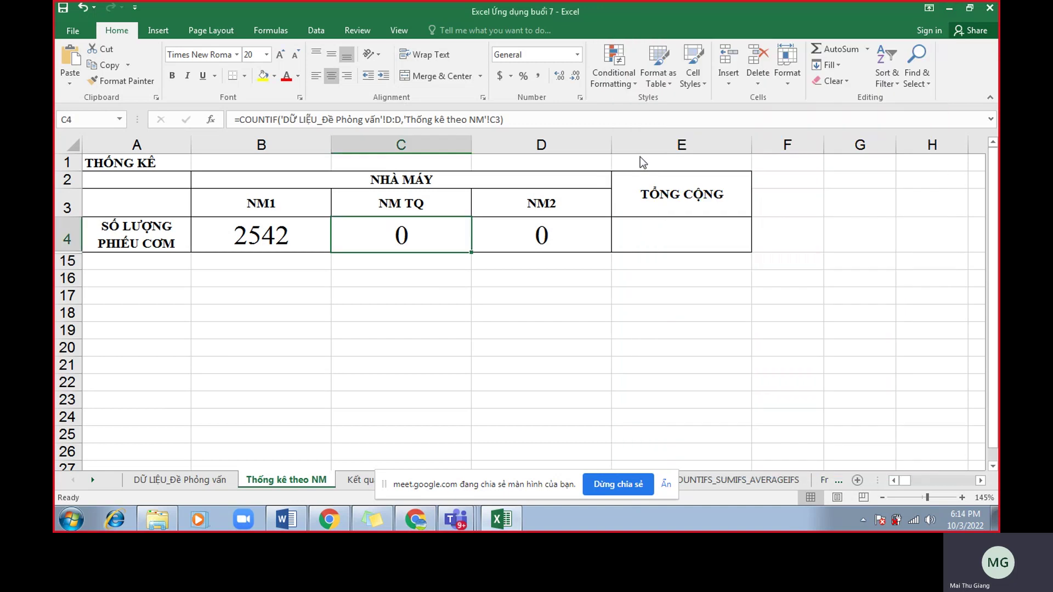
double_click(438, 237)
drag(582, 237, 546, 236)
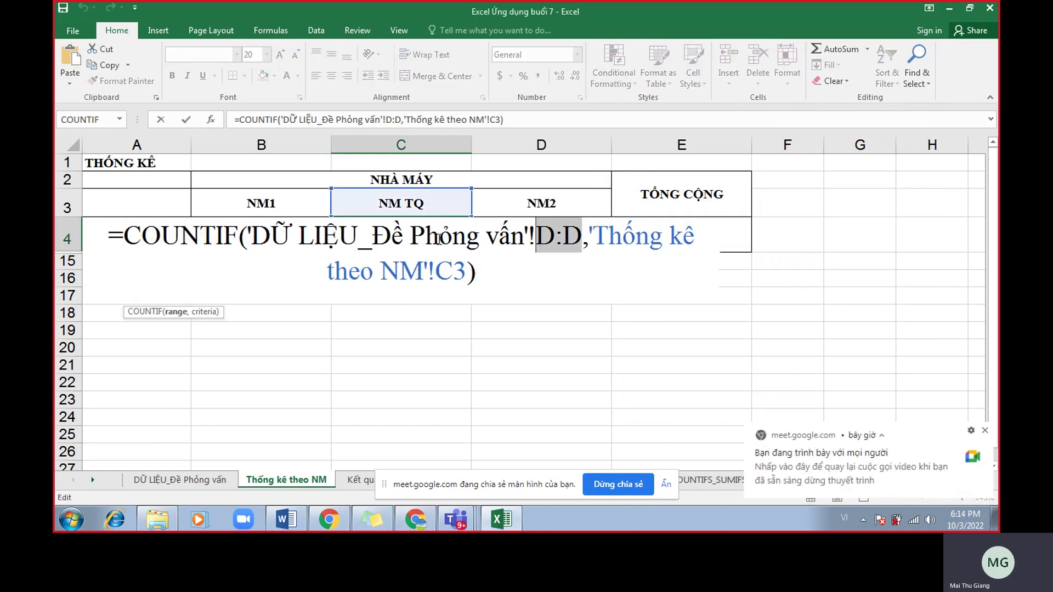
key(Return)
double_click(548, 235)
drag(641, 236, 610, 237)
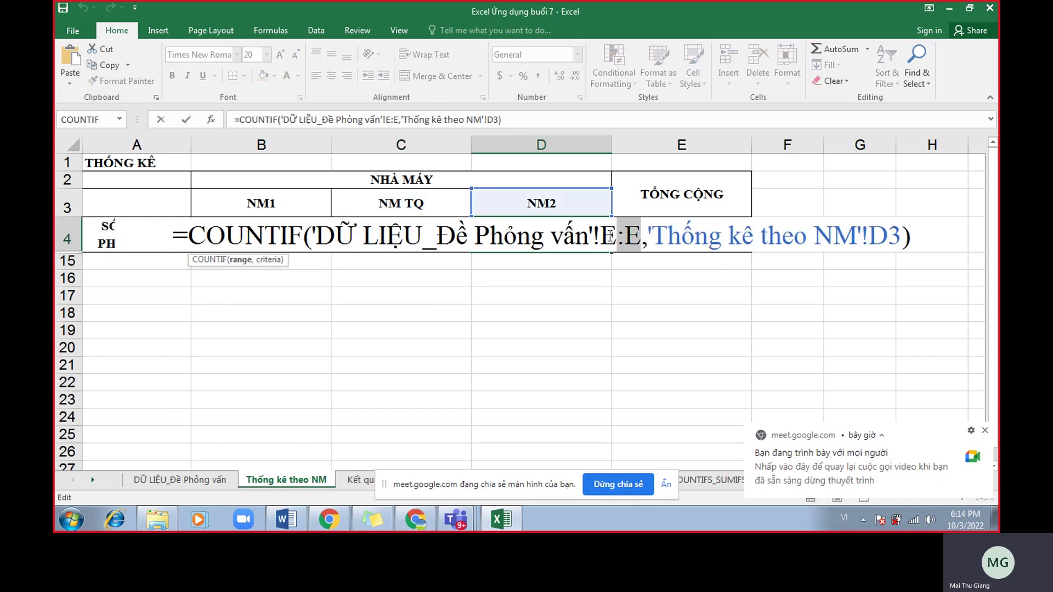
key(Return)
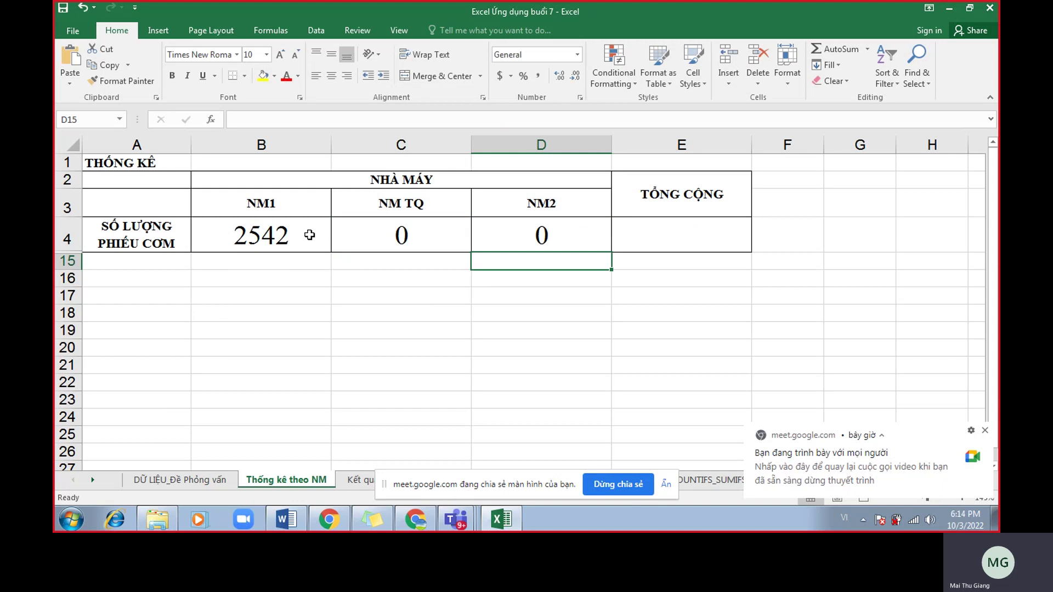
Make B4's column reference absolute, changing C:C to $C:$C with F4.
double_click(309, 235)
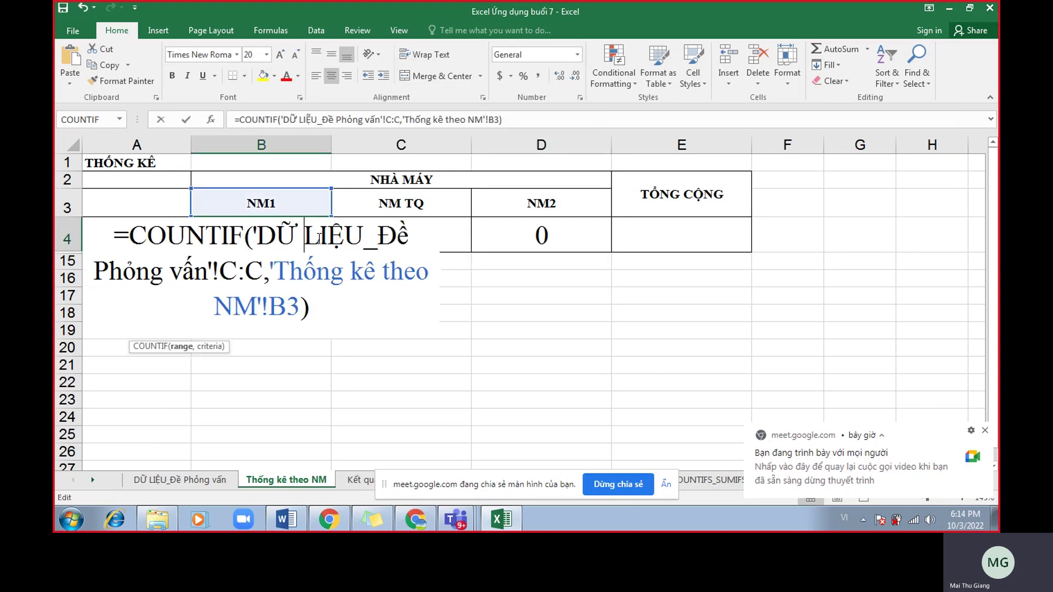
drag(262, 270, 222, 270)
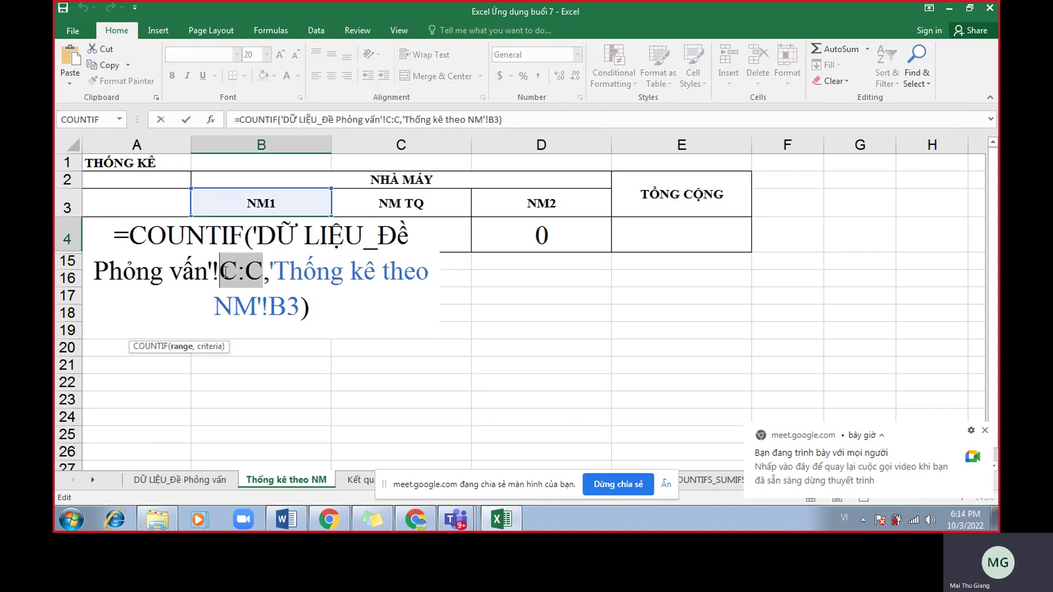
key(F4)
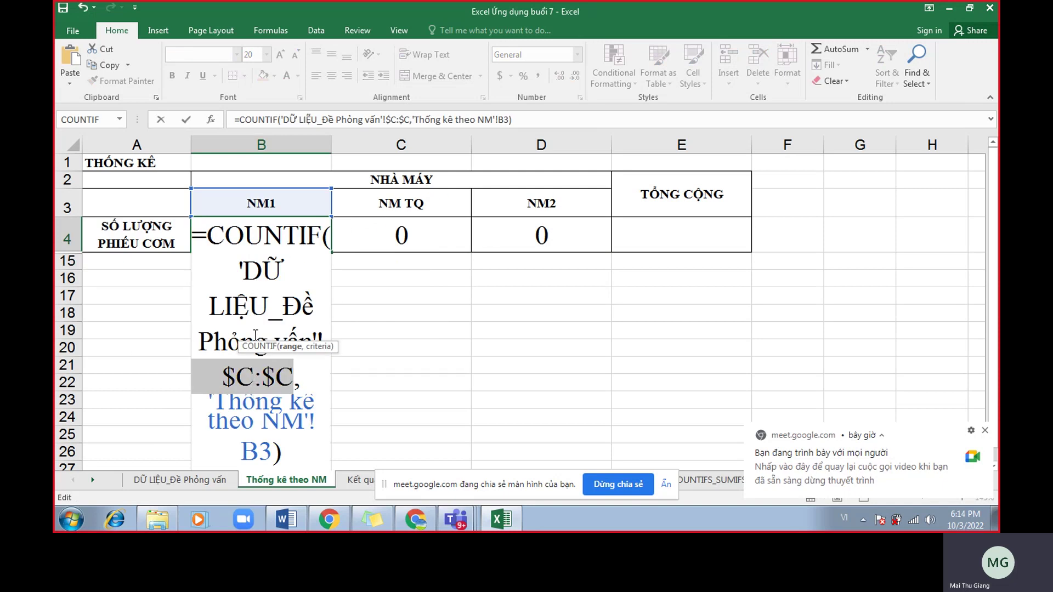
Confirm B4 and fill its absolute COUNTIF formula across to C4 and D4.
key(Return)
click(315, 236)
drag(331, 253, 571, 254)
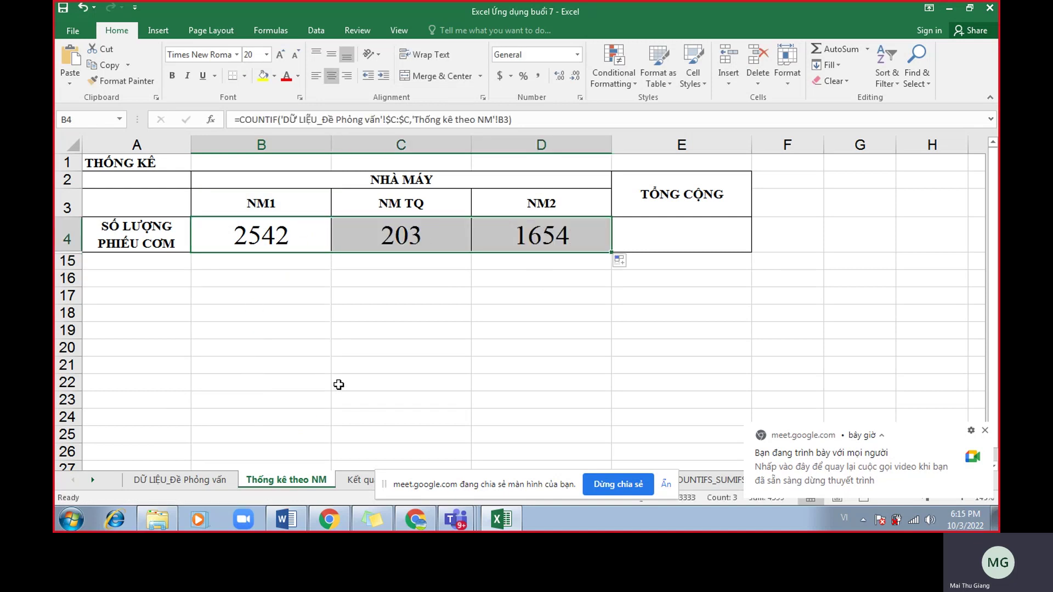
Check the C4 (203) and D4 (1654) results, then clear B4:D4.
double_click(389, 246)
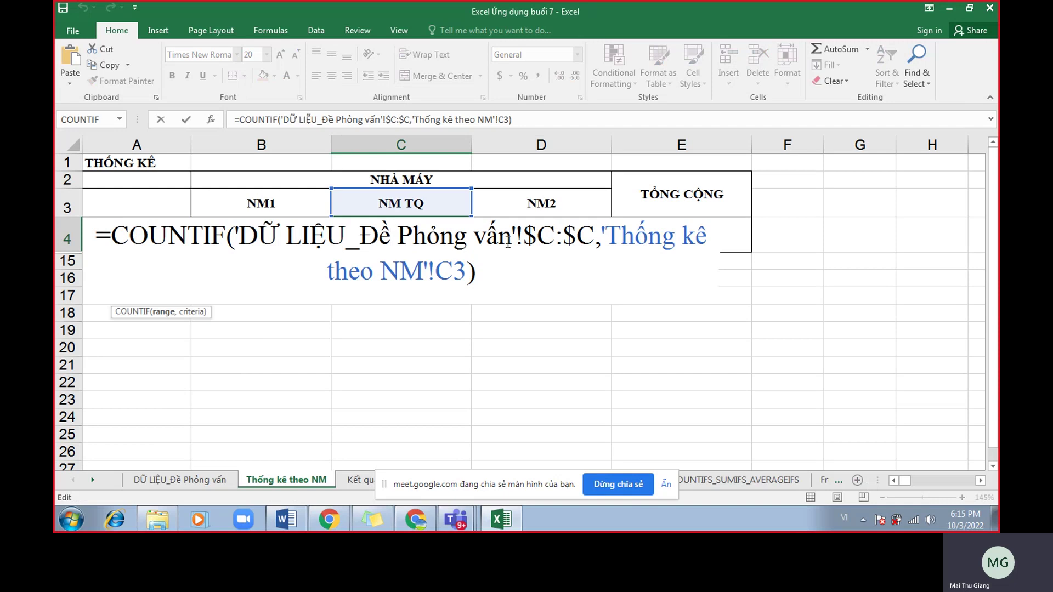
key(Return)
double_click(579, 237)
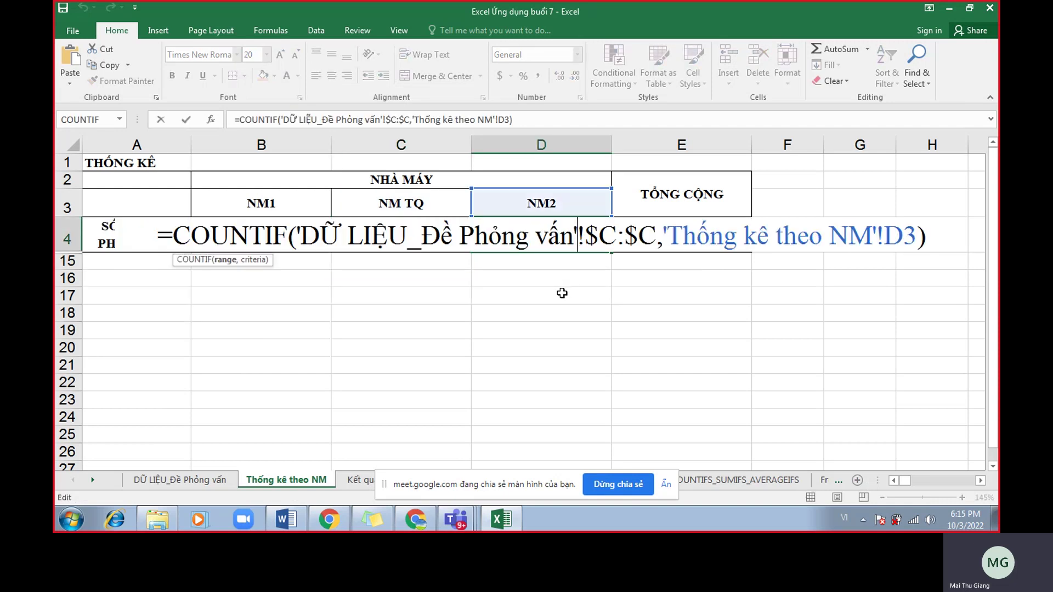
key(Return)
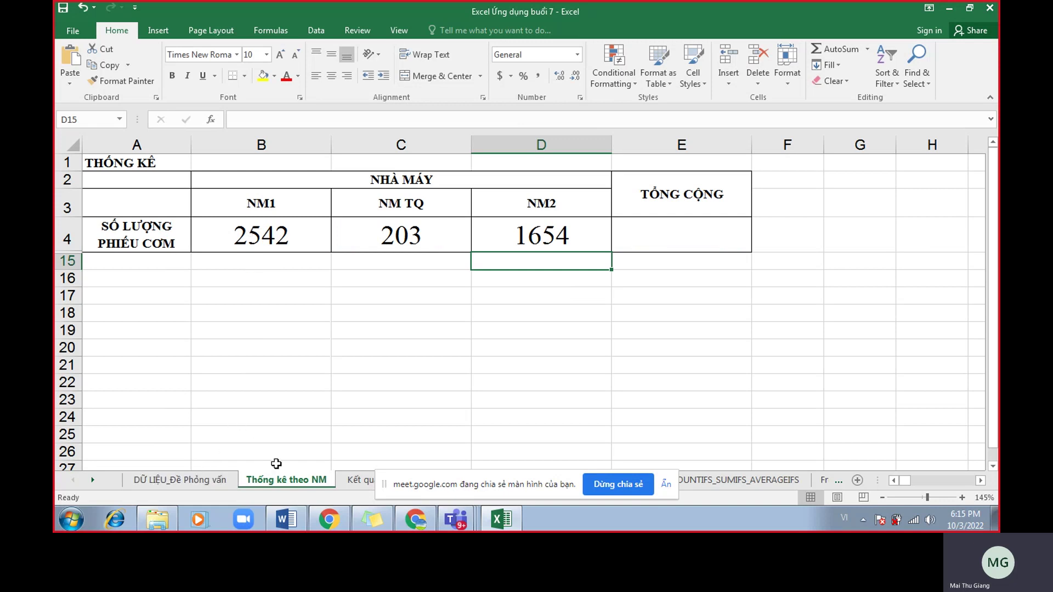
drag(301, 235, 504, 234)
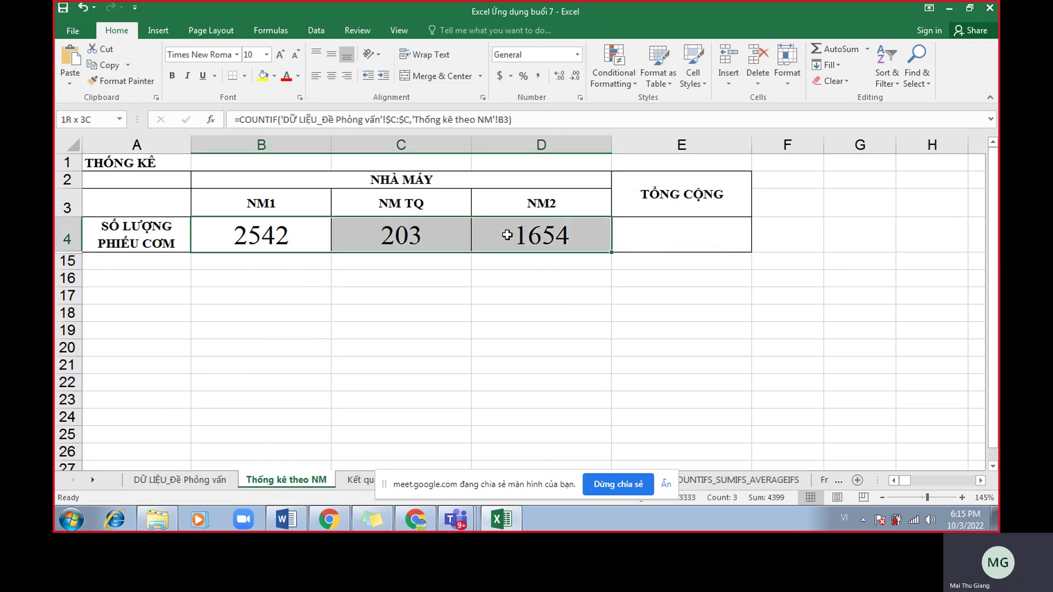
key(Delete)
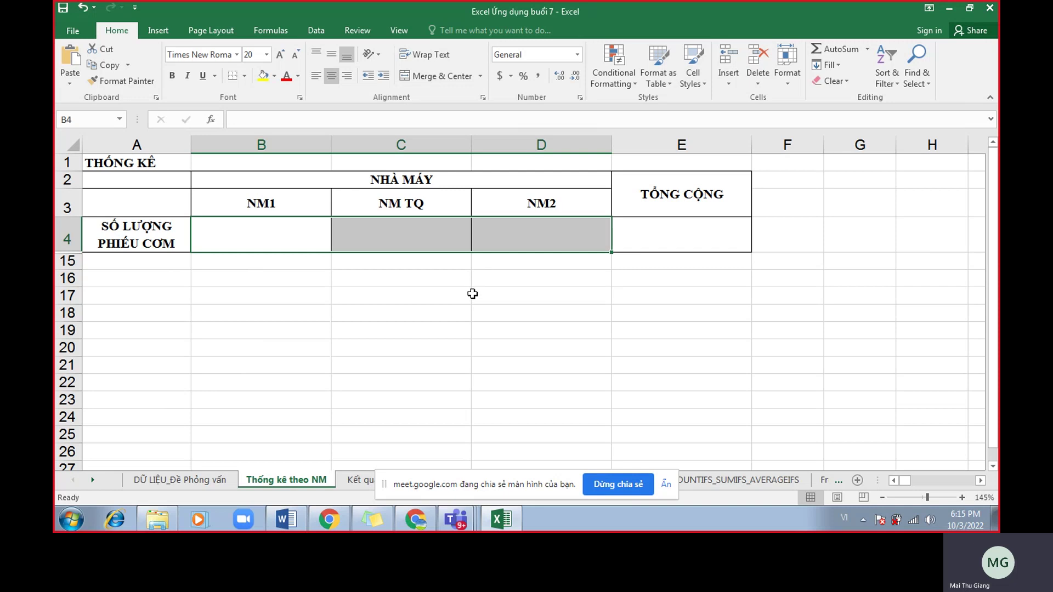
Return to the DỮ LIỆU_Đề Phỏng vấn sheet, hide the sharing bar and select column C (Nhà máy).
click(191, 480)
click(401, 307)
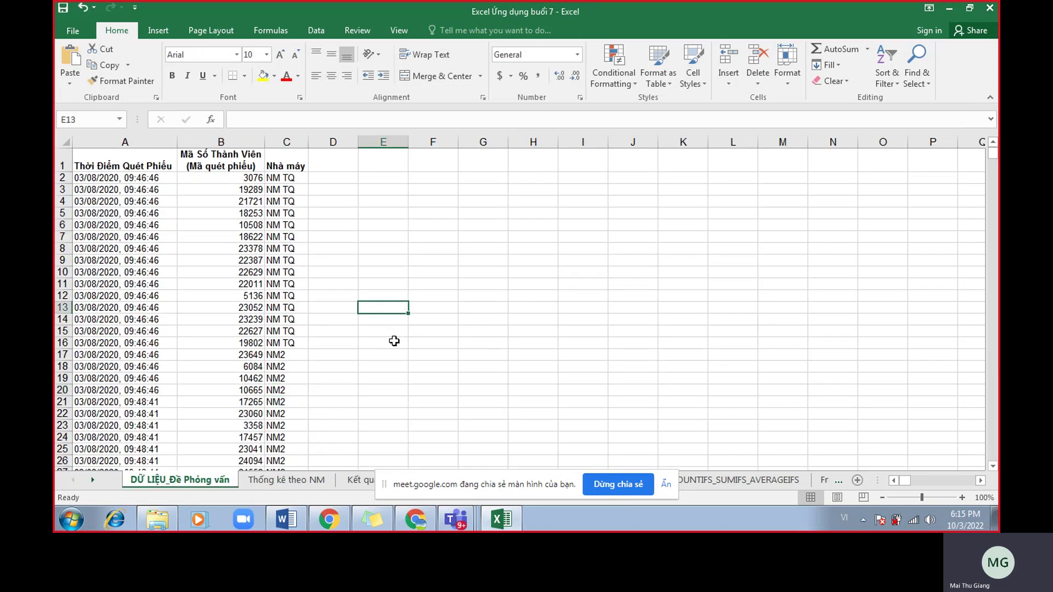
scroll(393, 341, up, 1)
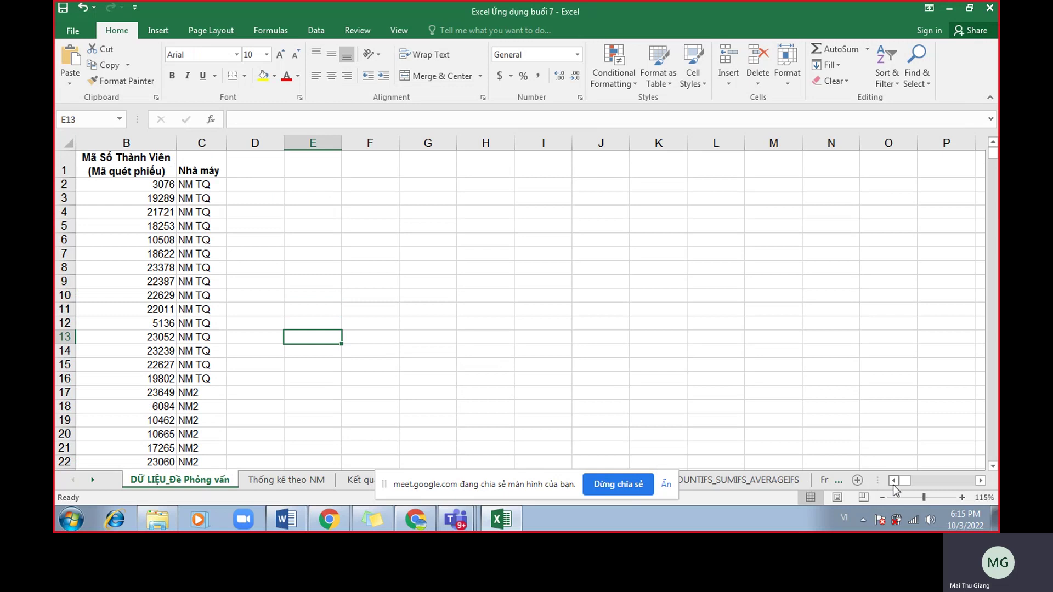
click(893, 481)
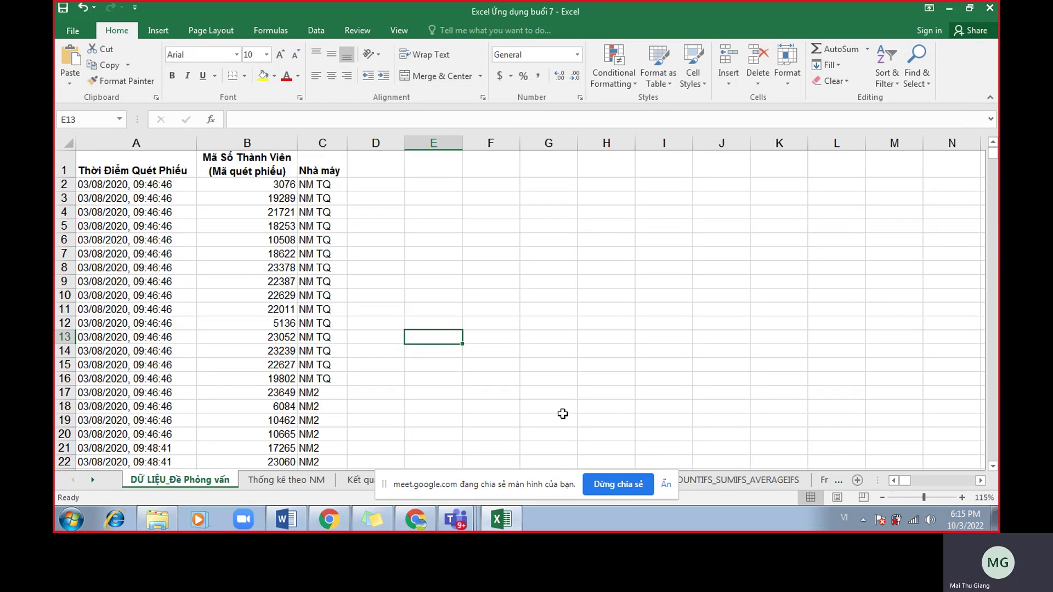
click(665, 485)
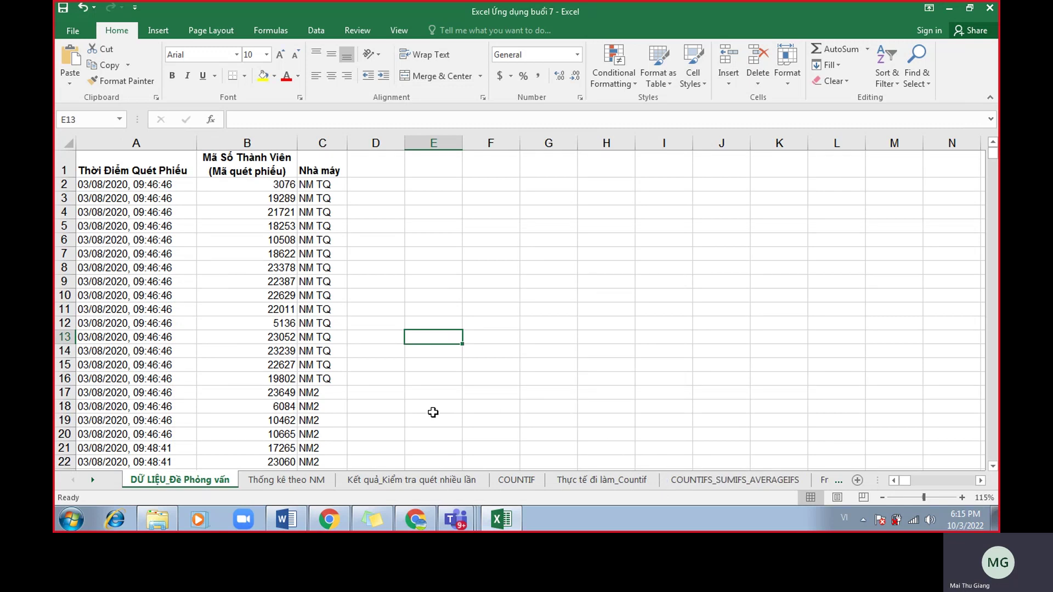
click(322, 143)
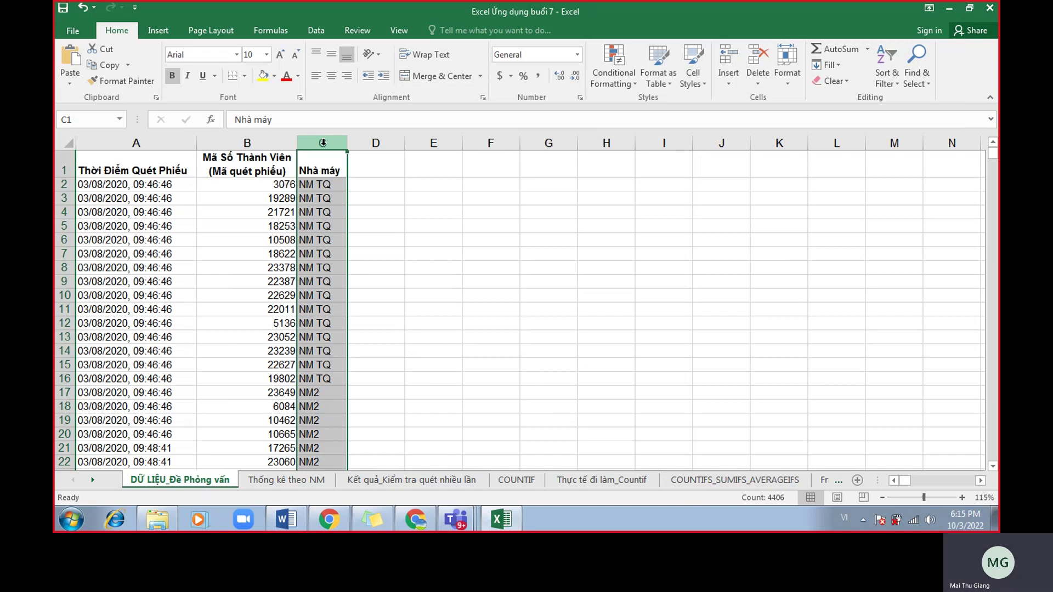
Name the Nhà máy column C 'nhamay' using the Name Box.
click(97, 119)
text(nhamay)
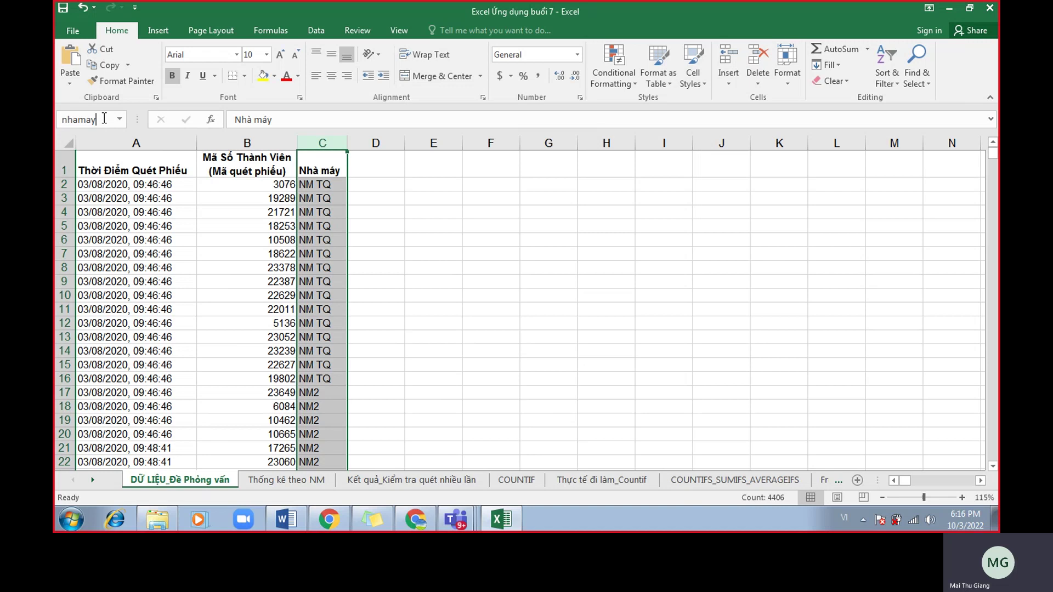
key(BackSpace)
key(BackSpace)
key(BackSpace)
key(BackSpace)
key(BackSpace)
key(BackSpace)
text(nhamay)
click(428, 278)
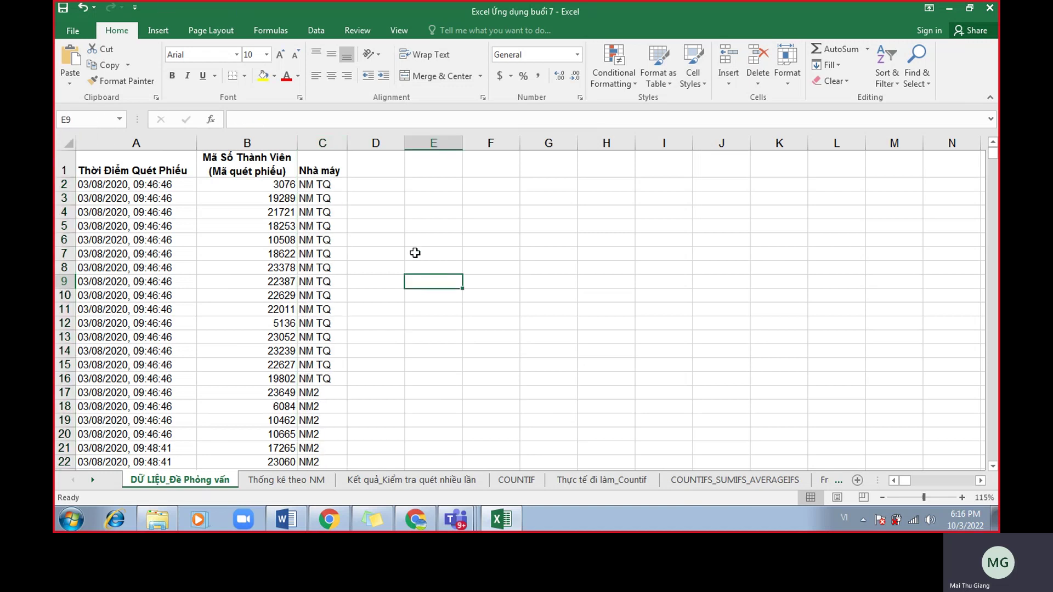
click(335, 144)
click(383, 199)
Select the nhamay range from the Name Box list to verify it.
click(119, 119)
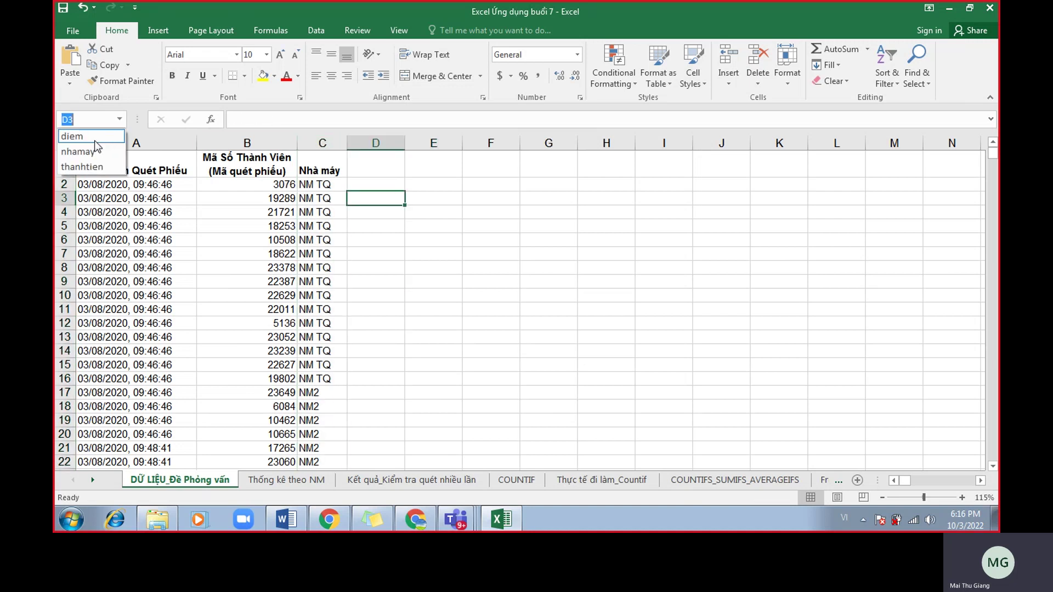
click(90, 157)
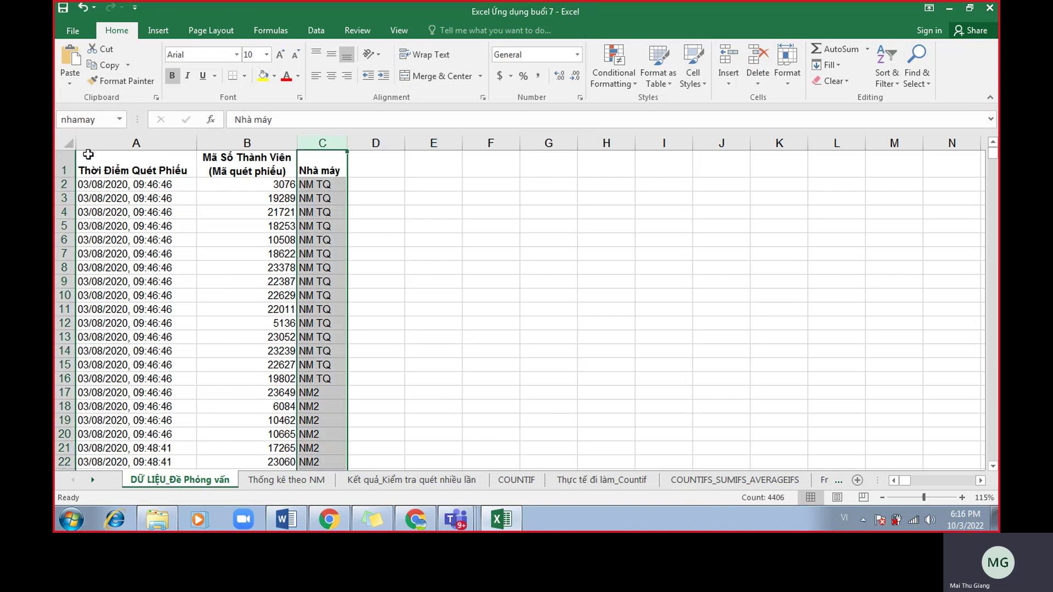
click(119, 119)
click(96, 151)
click(119, 120)
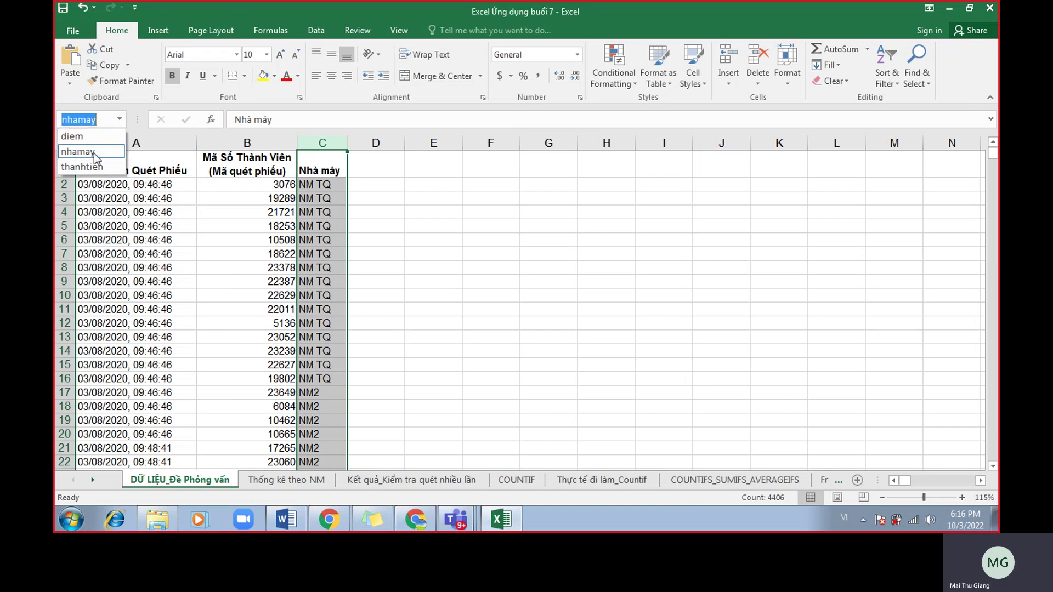
click(94, 153)
click(384, 203)
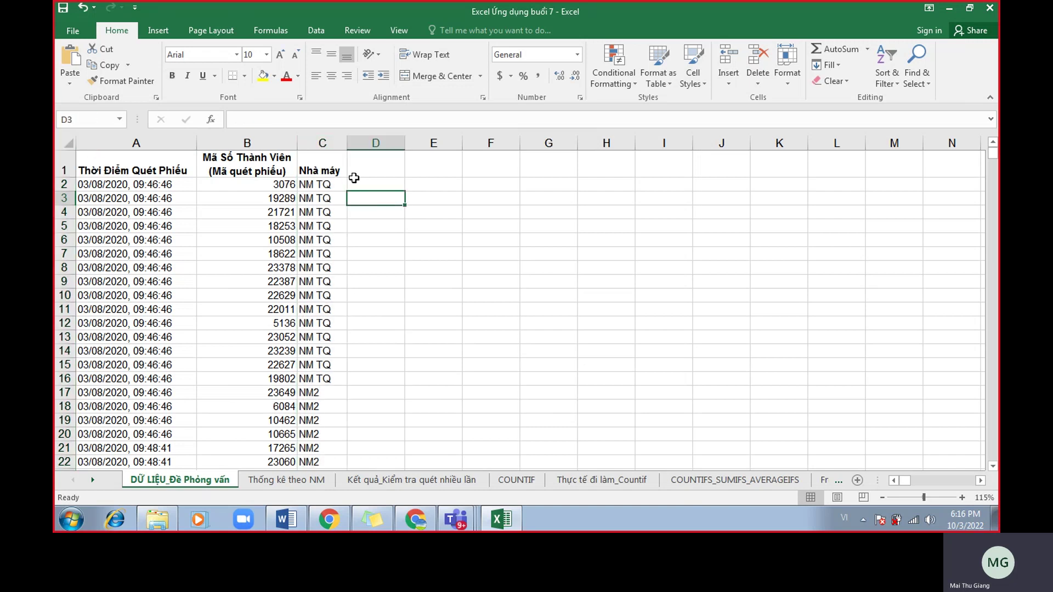
Compare selecting header C1 with the whole column, then bring up Name Manager on Formulas.
click(336, 167)
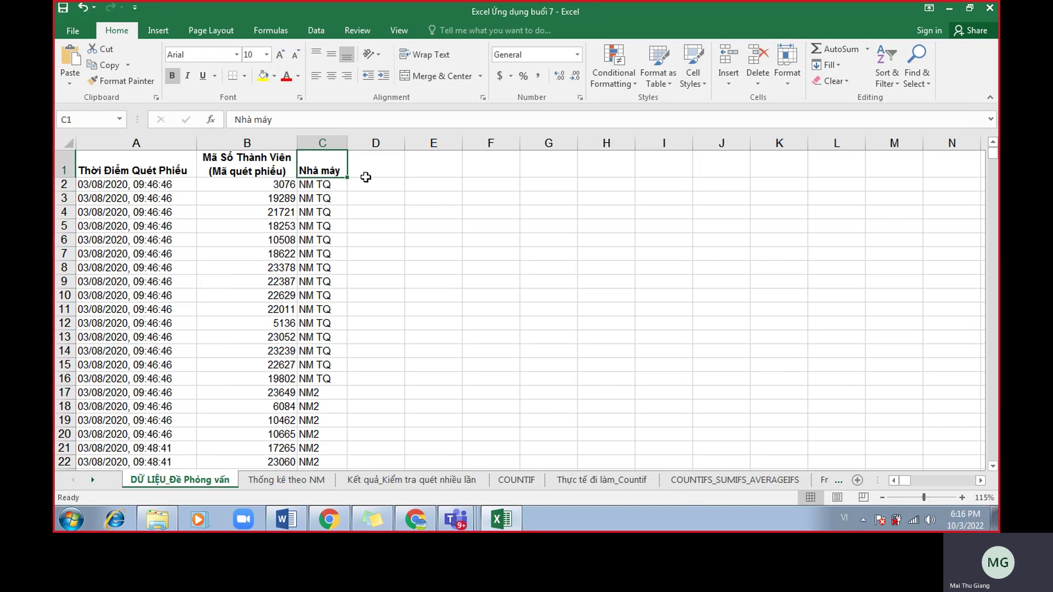
click(331, 143)
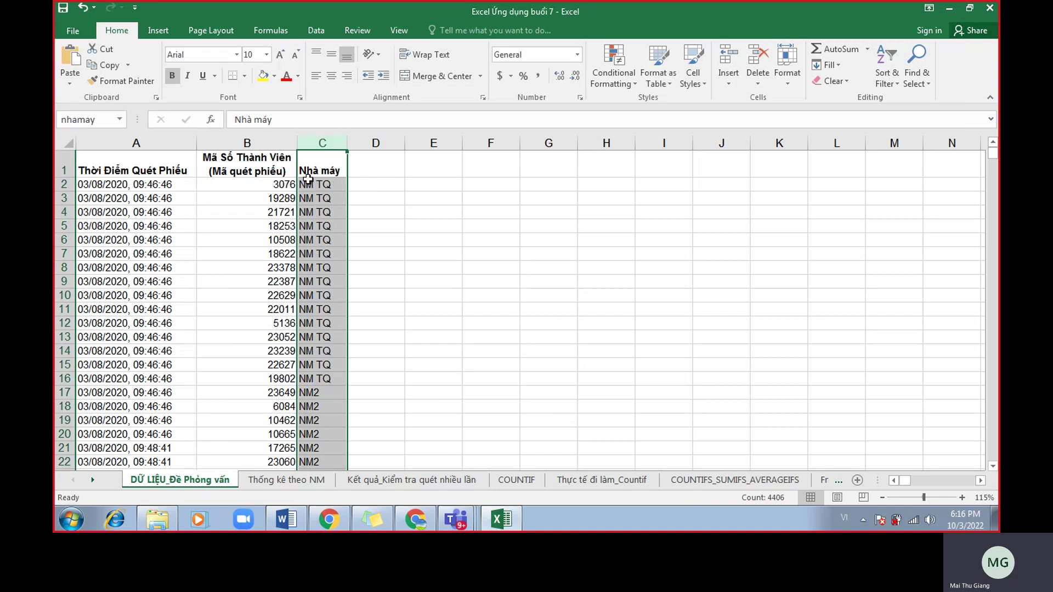
click(324, 167)
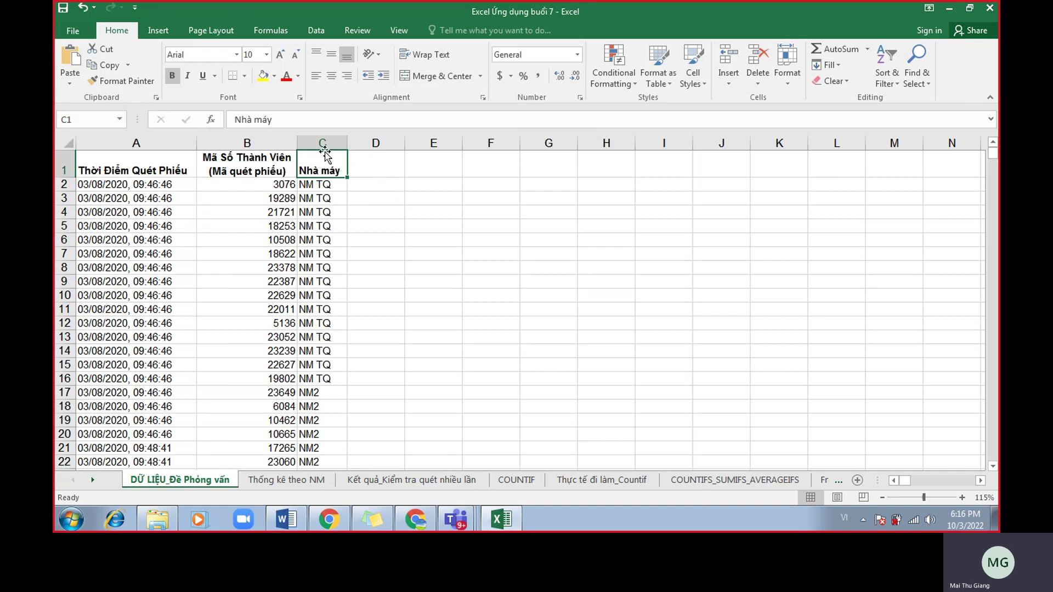
click(383, 181)
click(322, 159)
click(323, 143)
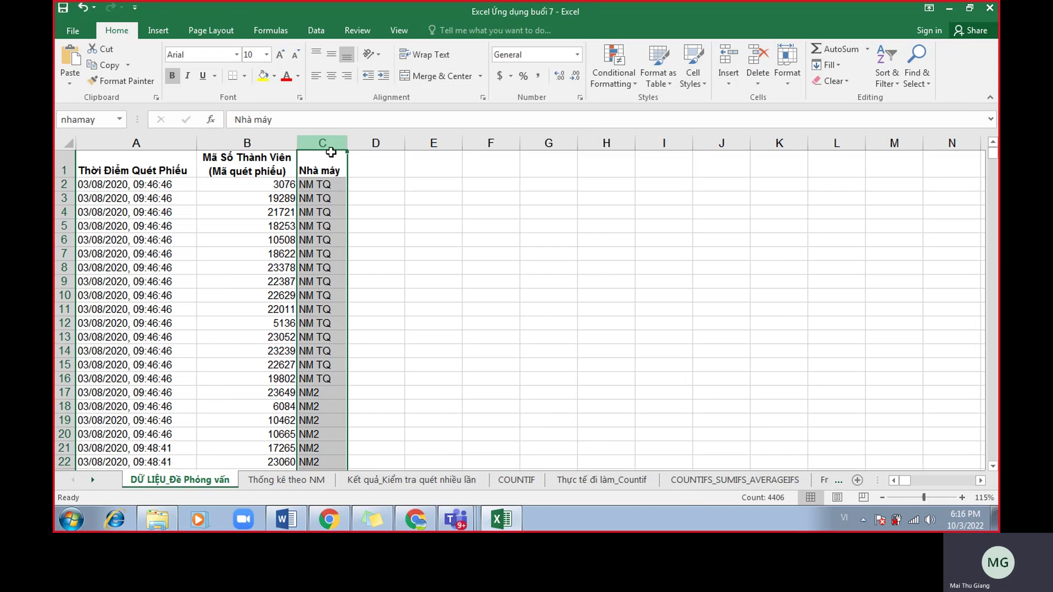
scroll(330, 185, down, 2)
scroll(329, 186, up, 2)
click(420, 239)
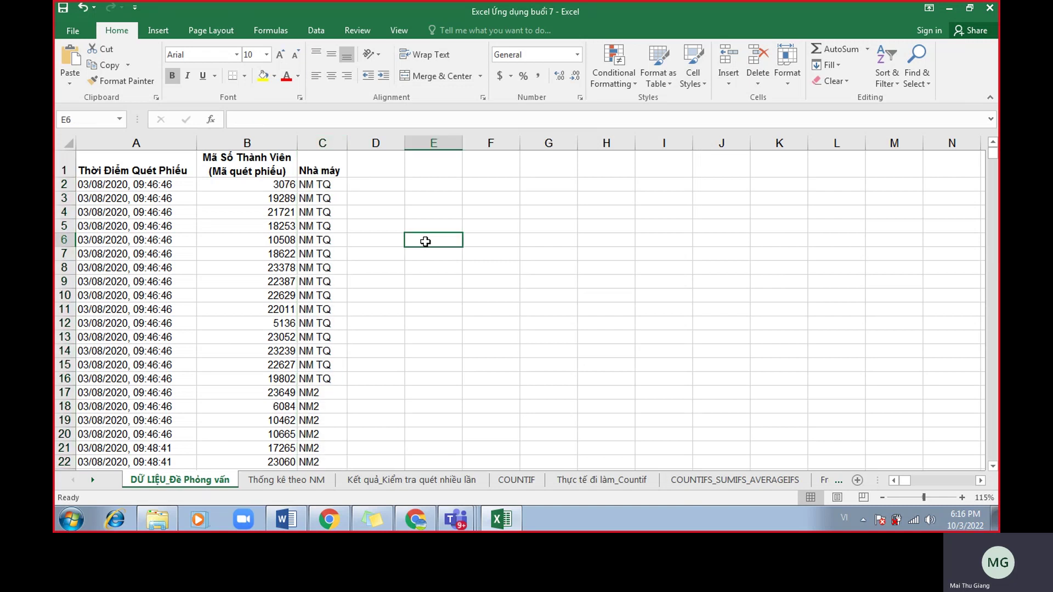
click(274, 32)
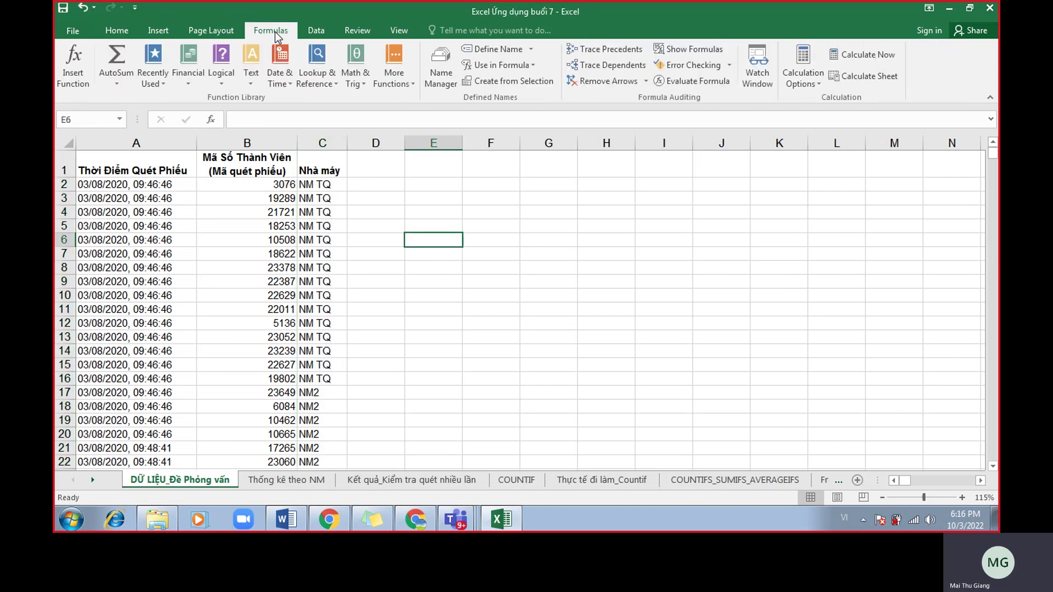
click(440, 75)
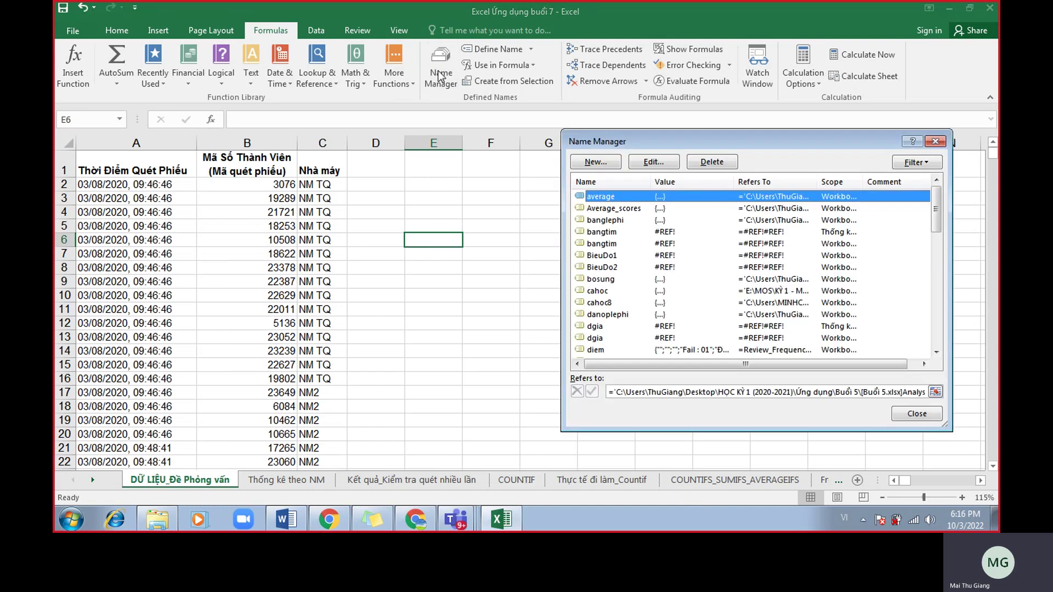
Locate nhamay in Name Manager, then select its column C range from the Name Box.
click(725, 277)
key(n)
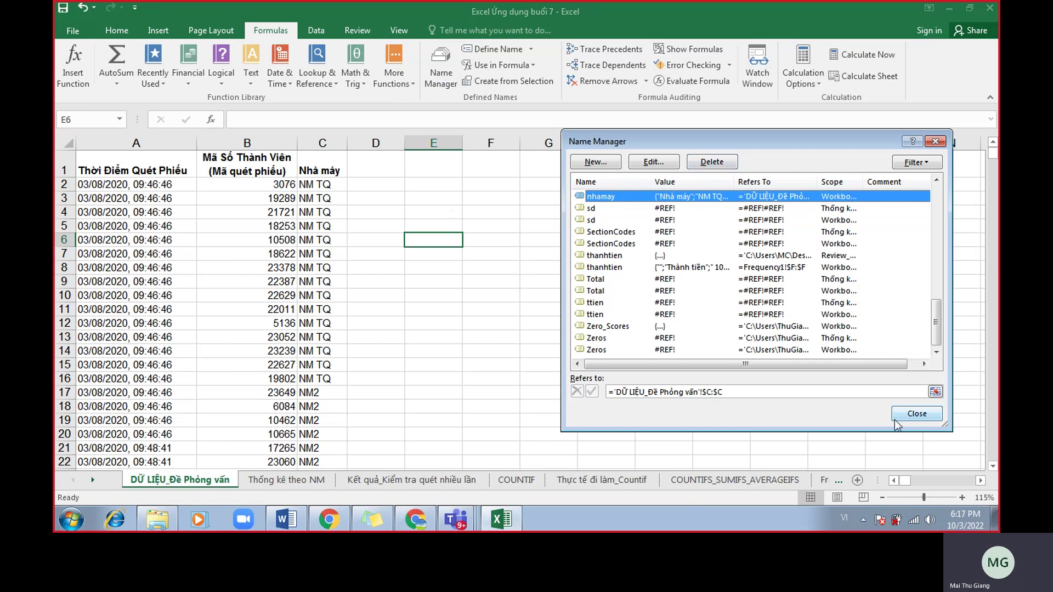
click(915, 414)
click(439, 323)
click(119, 119)
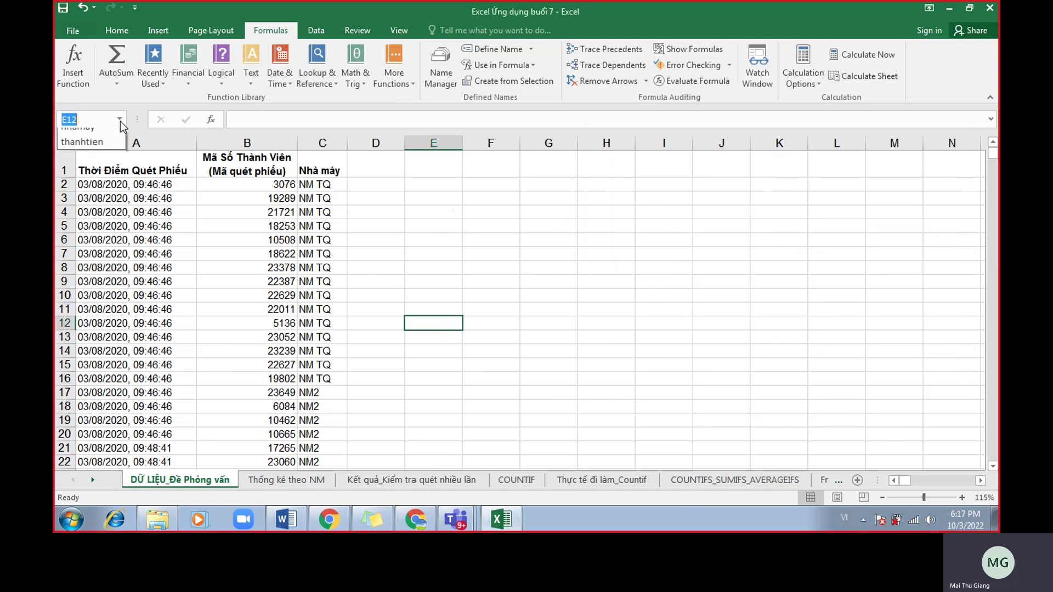
click(77, 157)
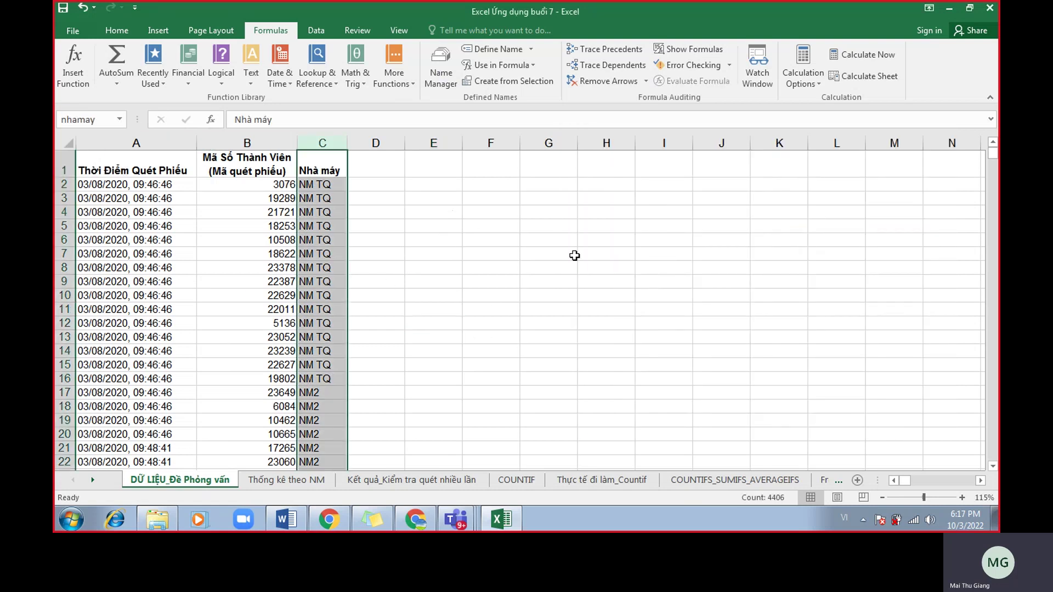
Check the Google Meet chat and return to the Excel workbook.
click(425, 519)
scroll(814, 306, up, 5)
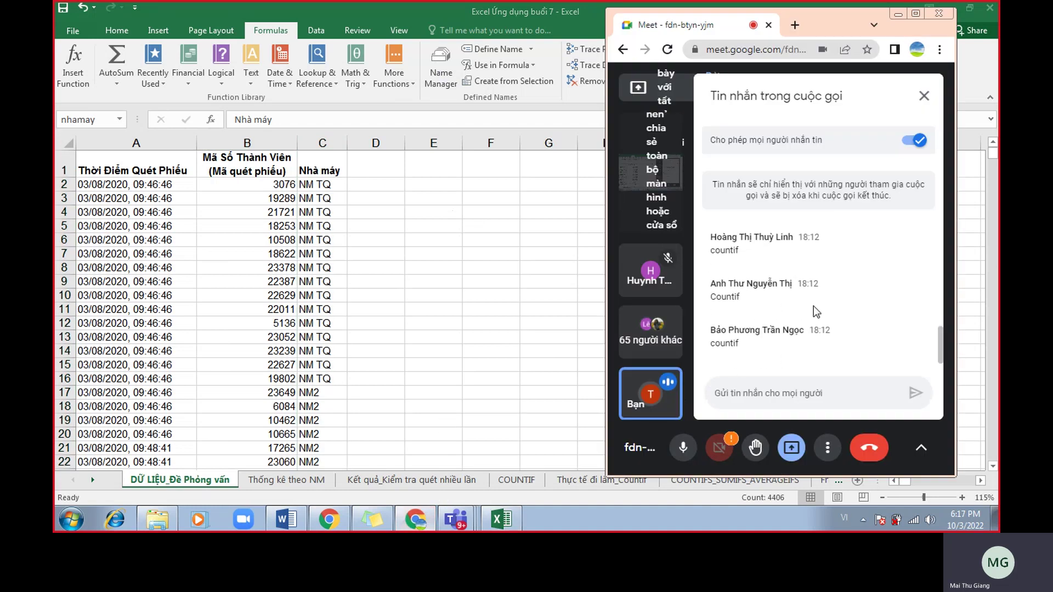
scroll(817, 314, down, 5)
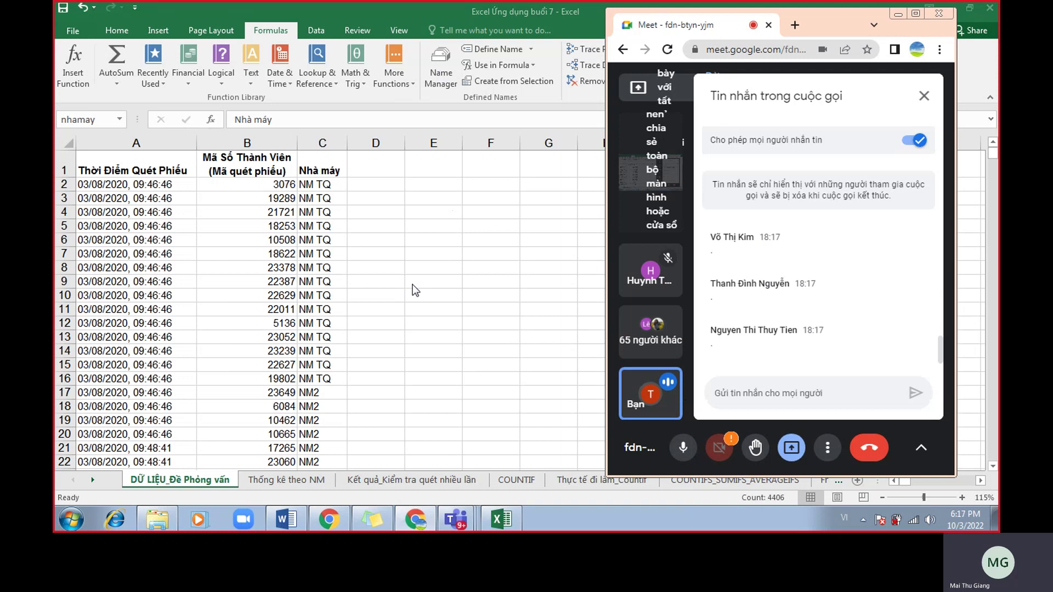
key(alt+Tab)
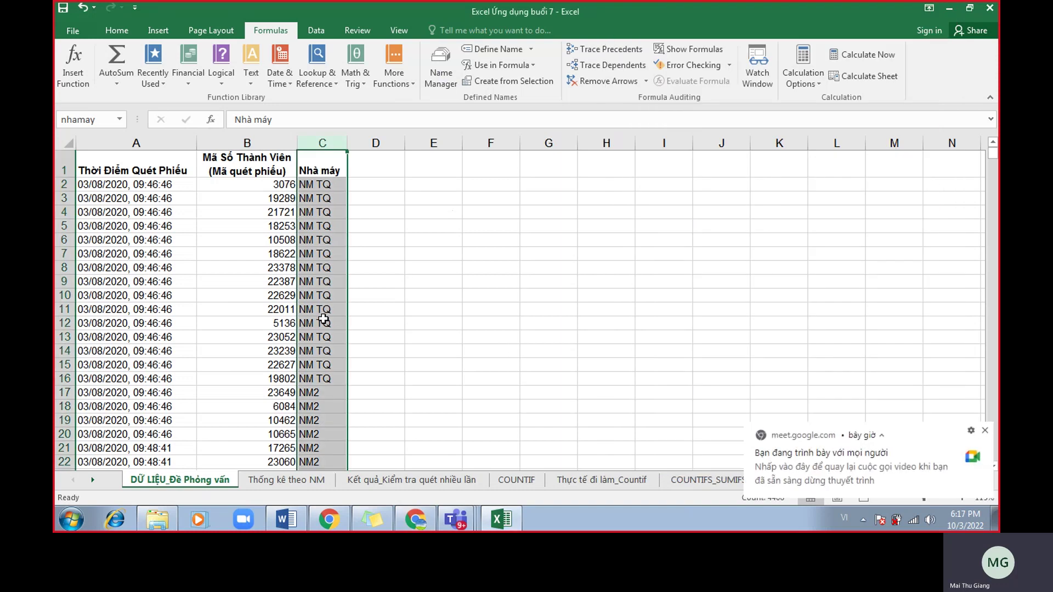
Enter =countif(nhamay,B3) in B4 of Thống kê theo NM, returning 2542 for NM1.
click(300, 482)
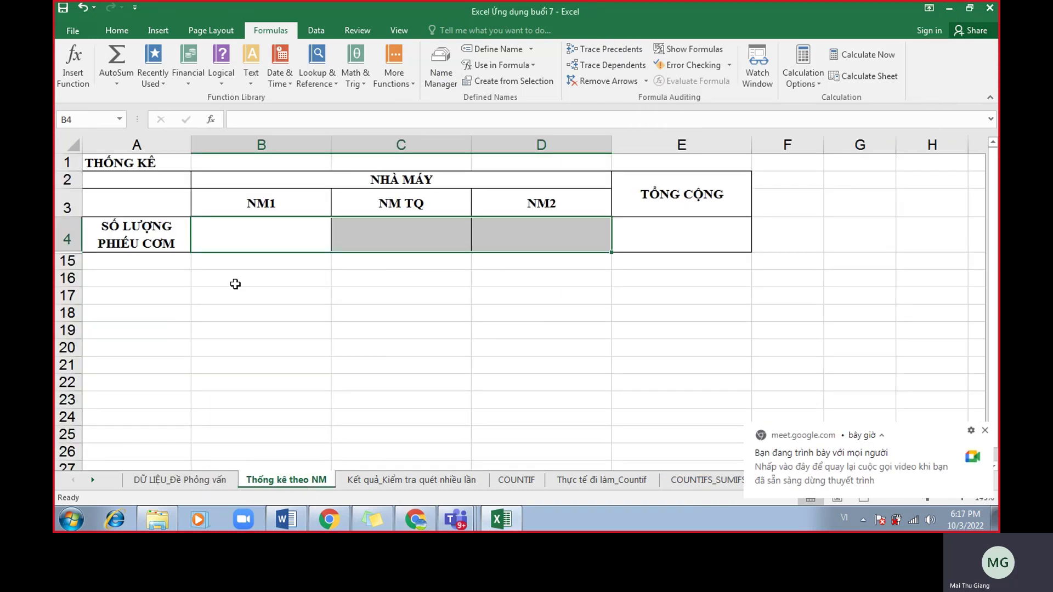
click(248, 246)
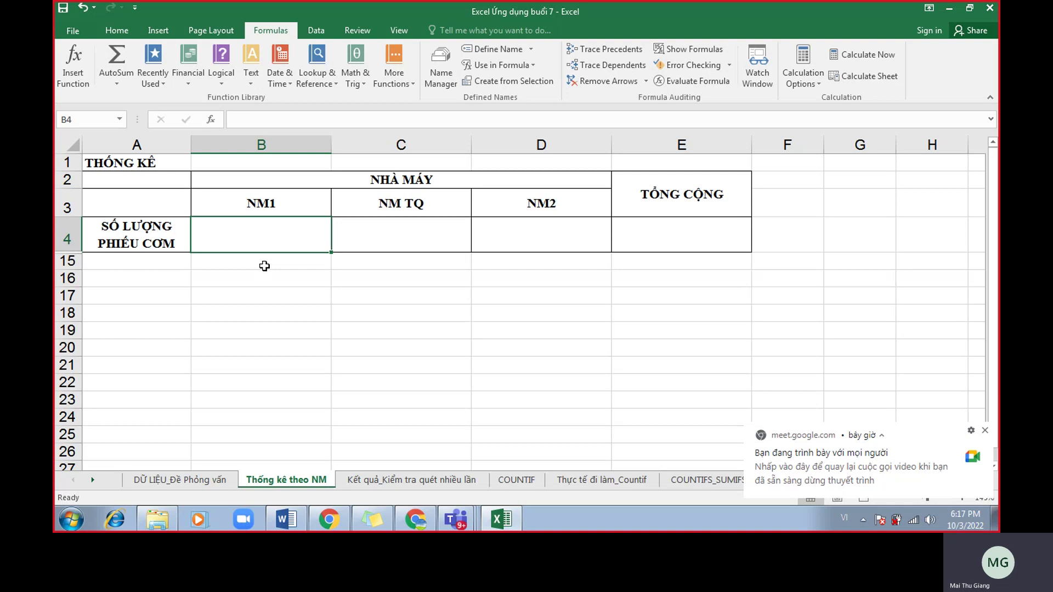
text(=)
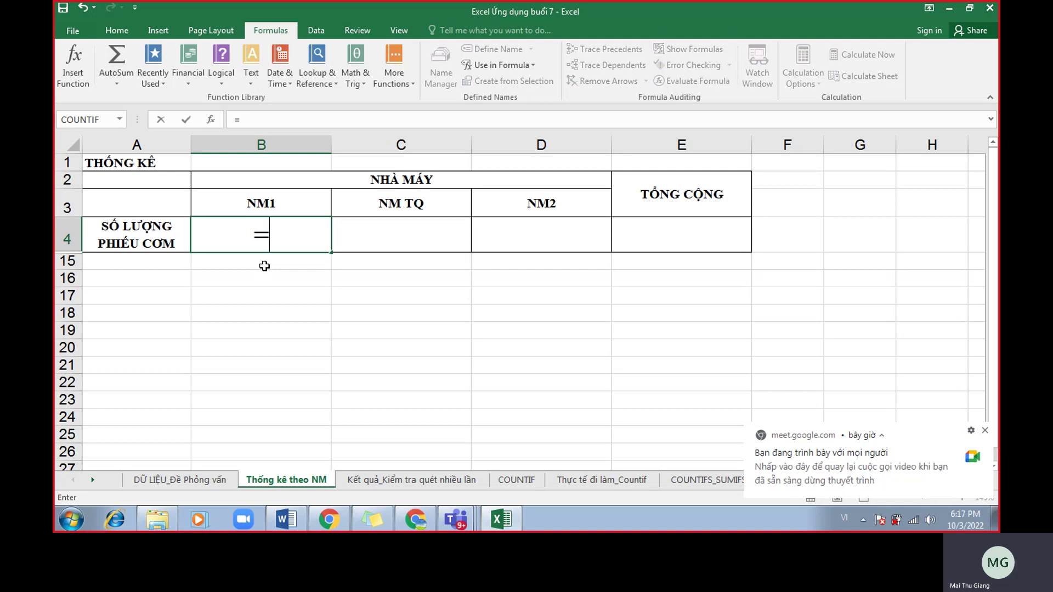
text(countif()
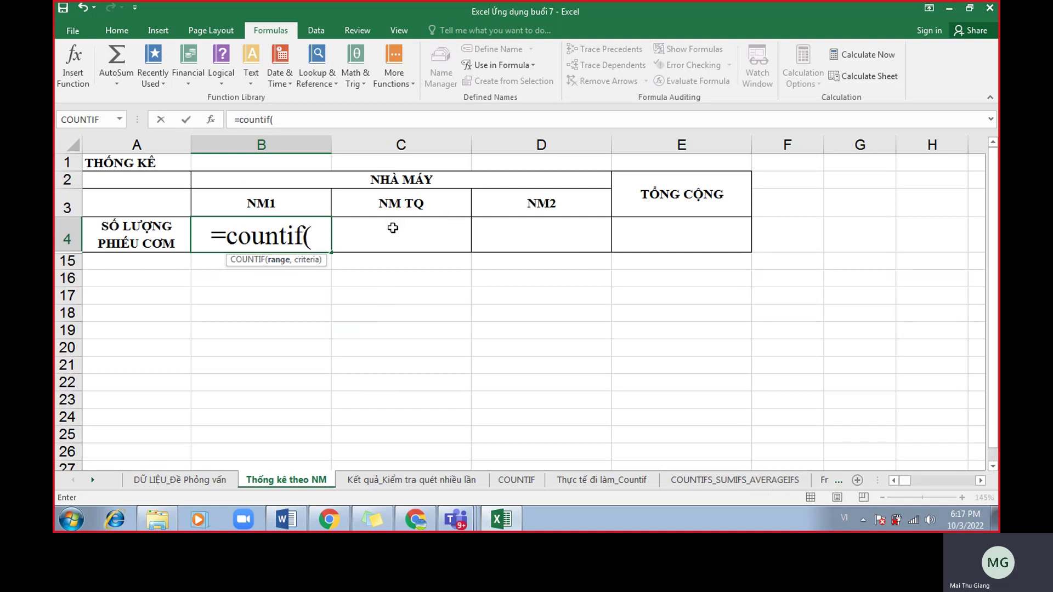
text(nha)
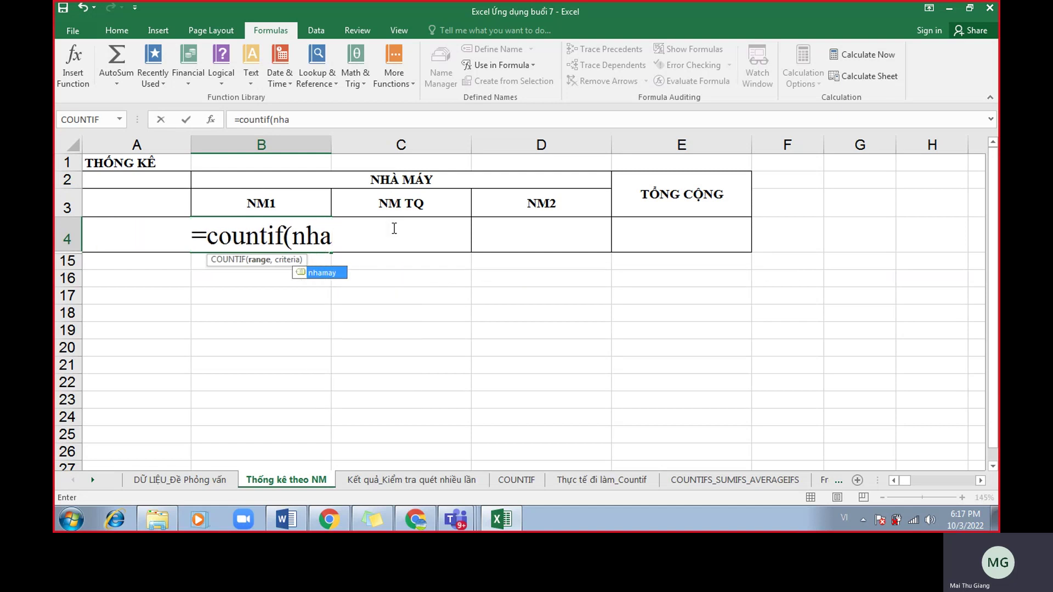
text(ma)
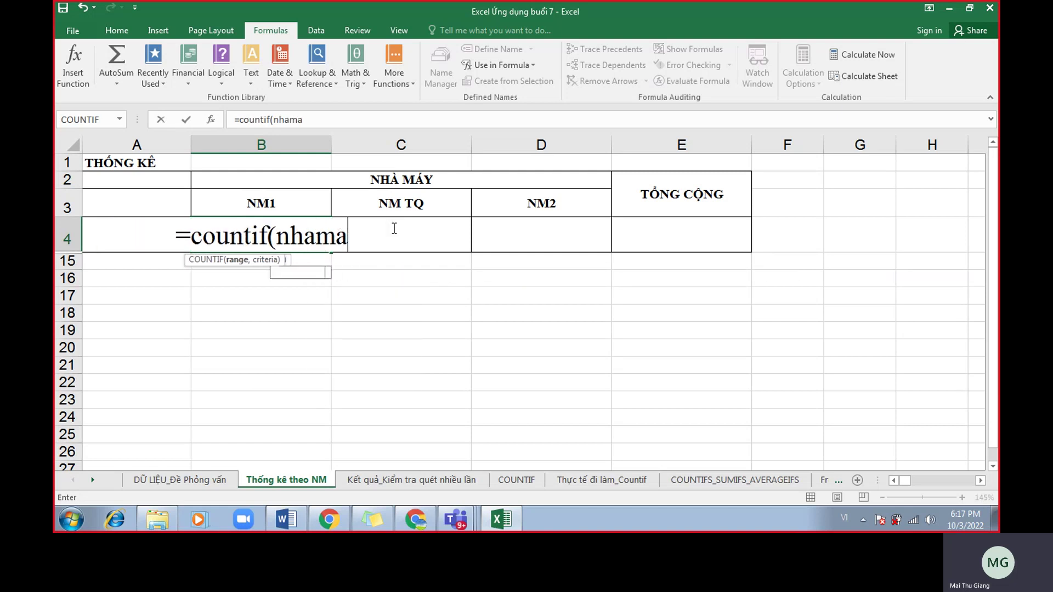
text(y)
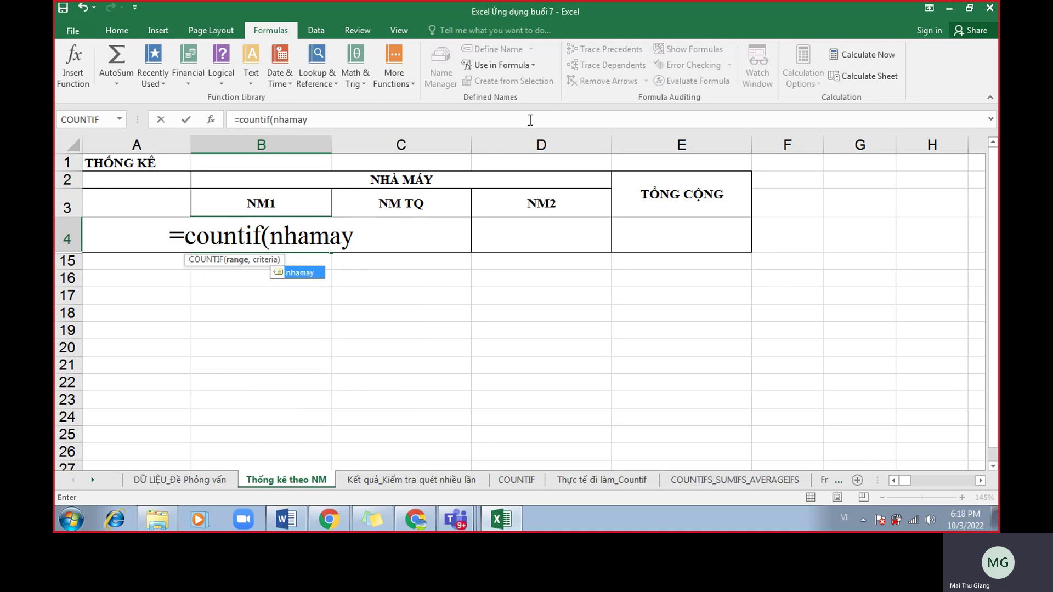
text(,)
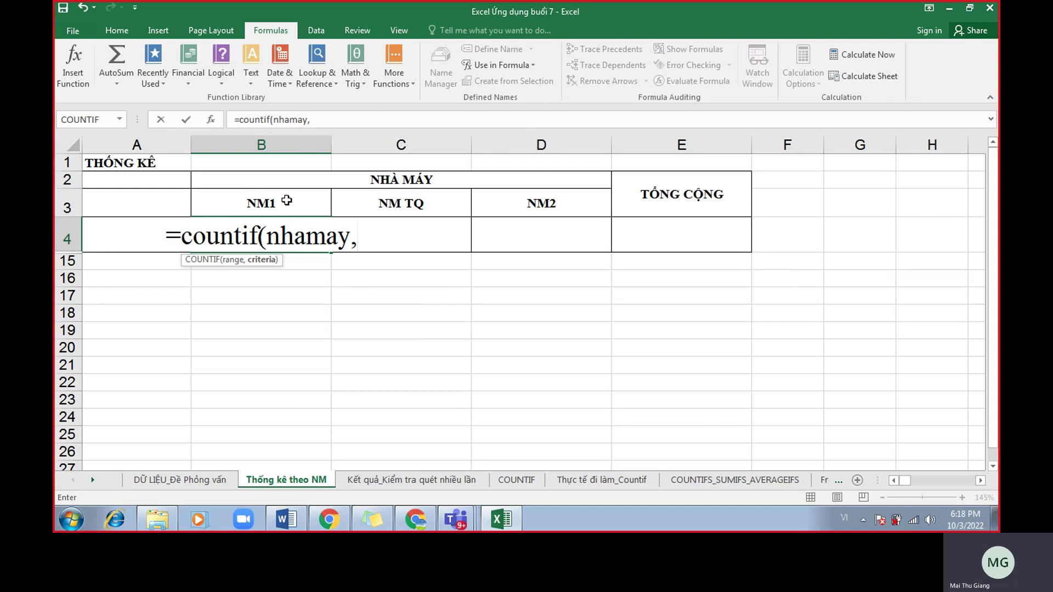
click(286, 202)
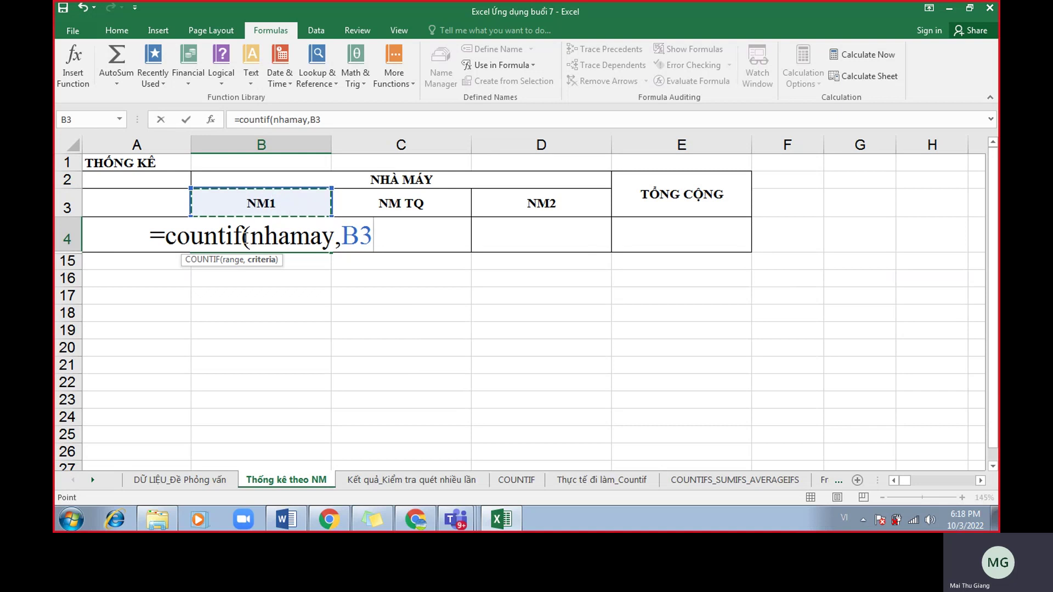
text())
key(Return)
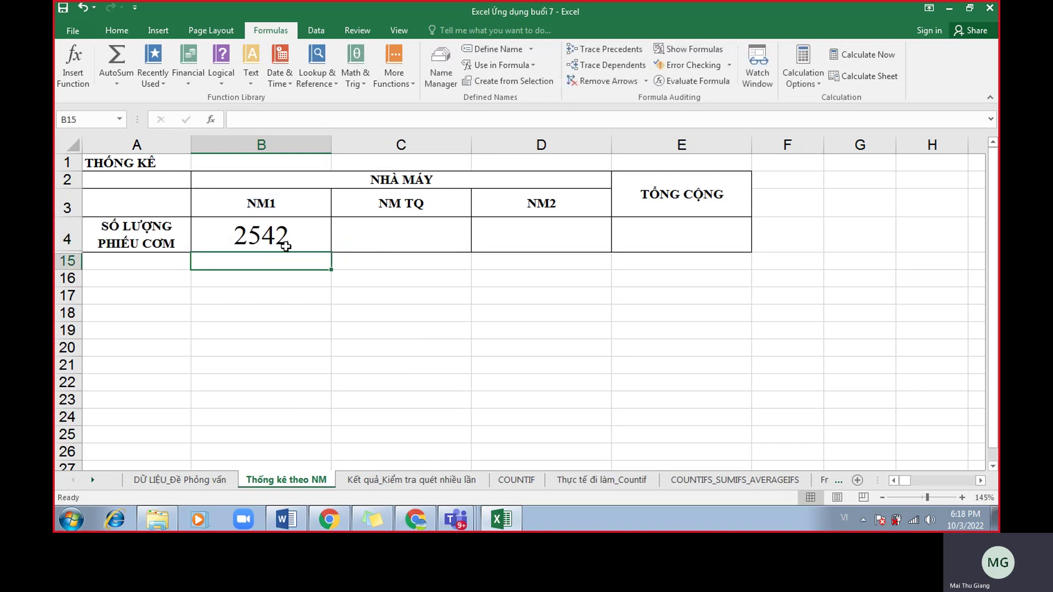
click(318, 248)
Fill B4's COUNTIF formula across C4:D4, yielding 203 and 1654, and display B4's formula.
drag(332, 255, 564, 261)
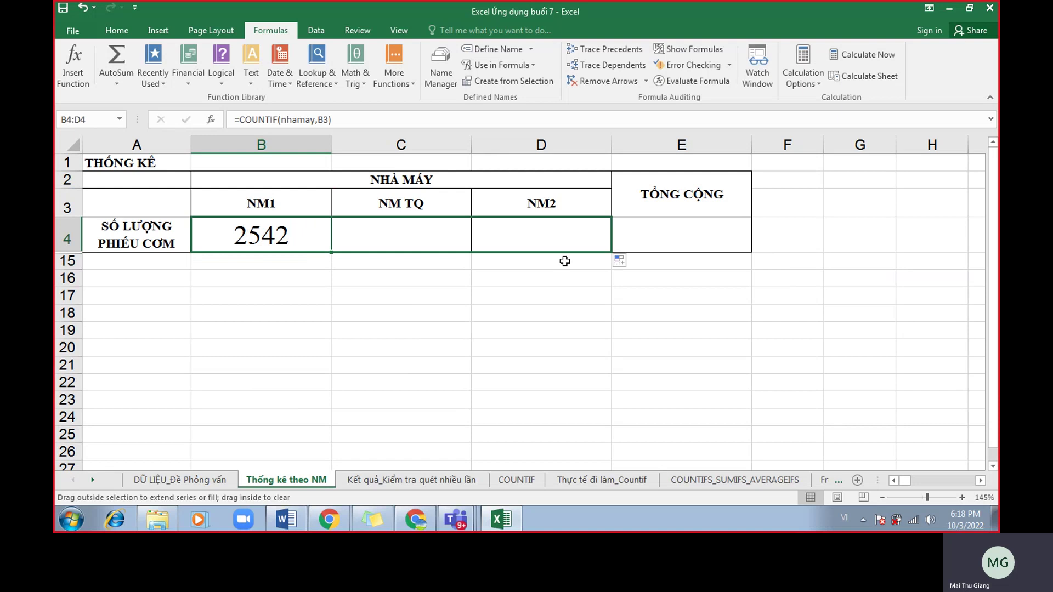
double_click(294, 236)
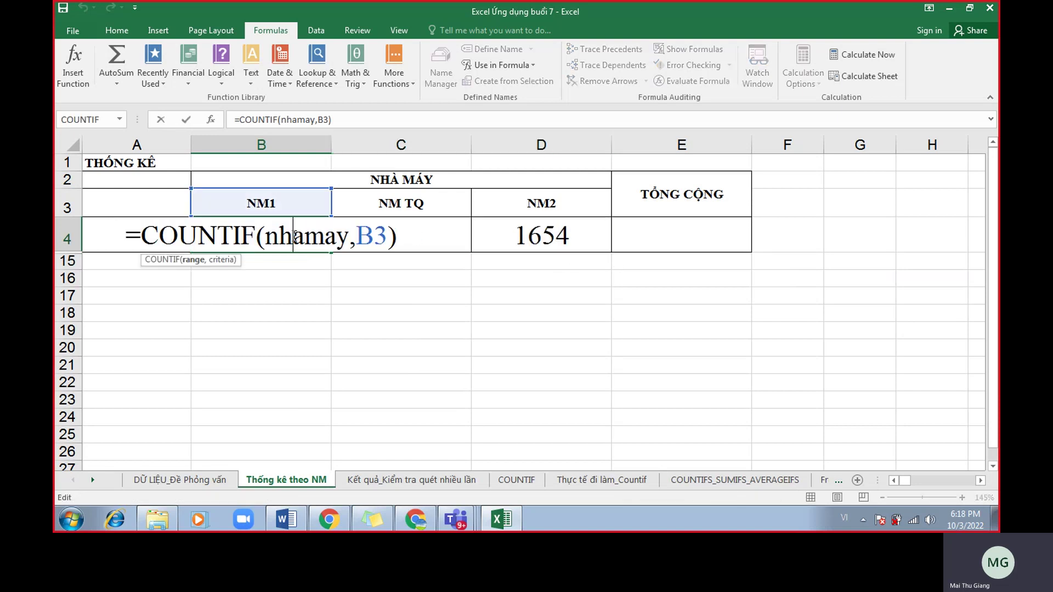
key(Escape)
double_click(304, 234)
key(Escape)
Reopen B4's formula to point out its nhamay reference, then glance at the Meet chat.
double_click(265, 235)
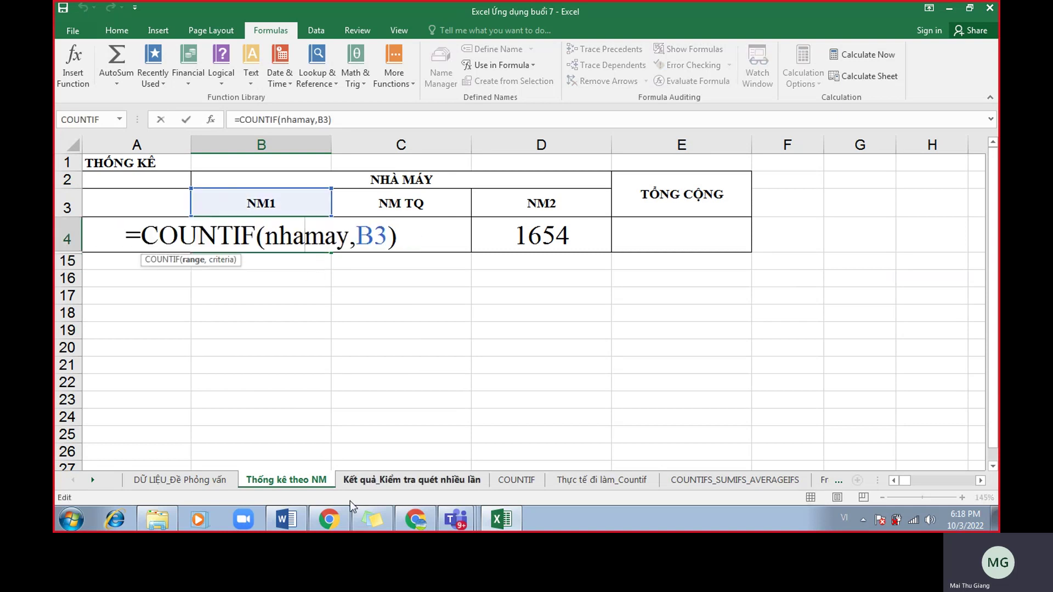
key(Escape)
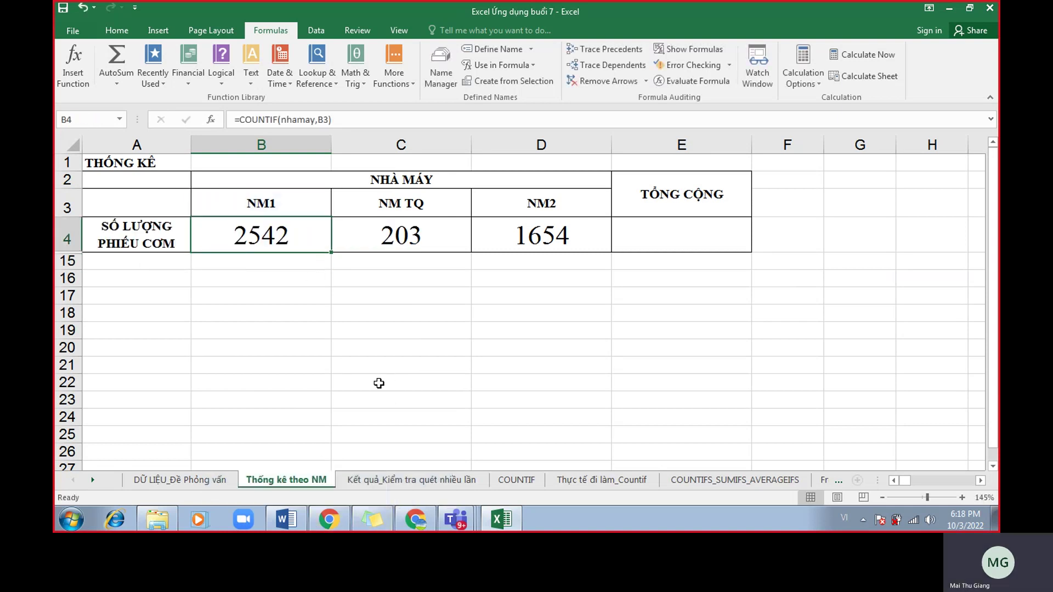
double_click(320, 235)
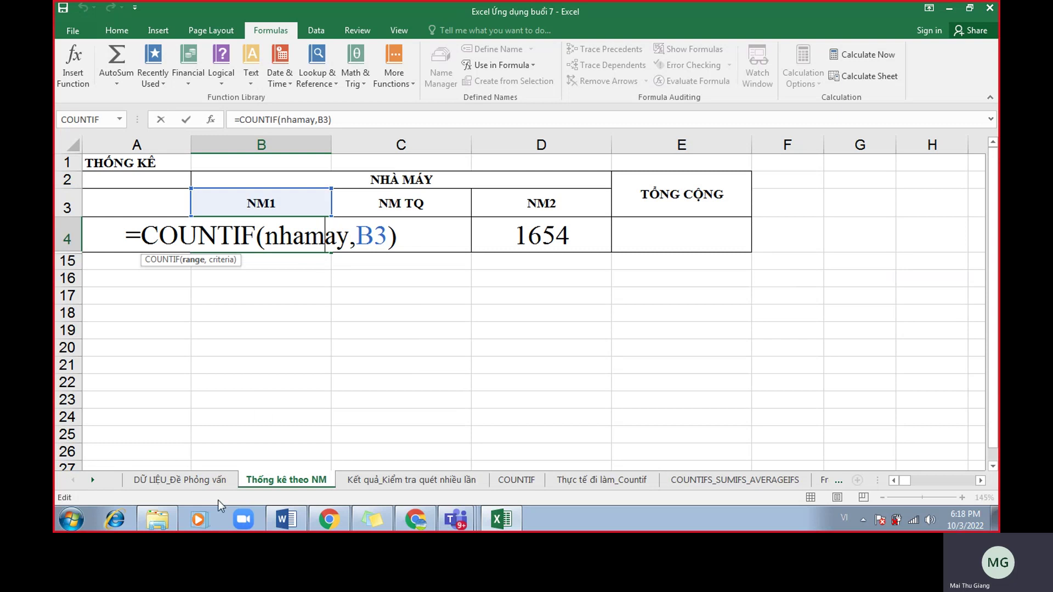
click(416, 519)
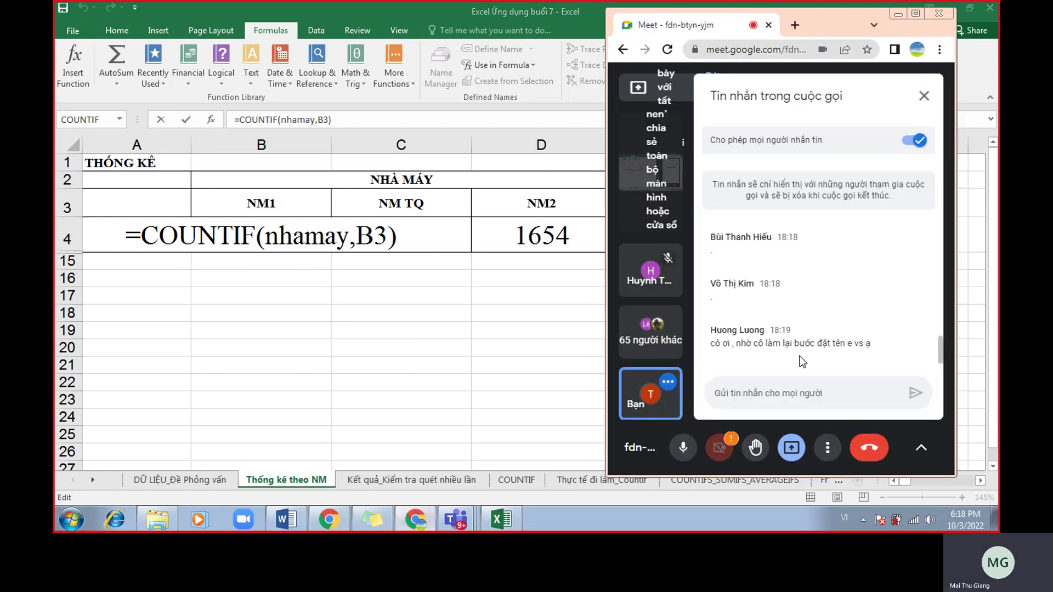
click(495, 347)
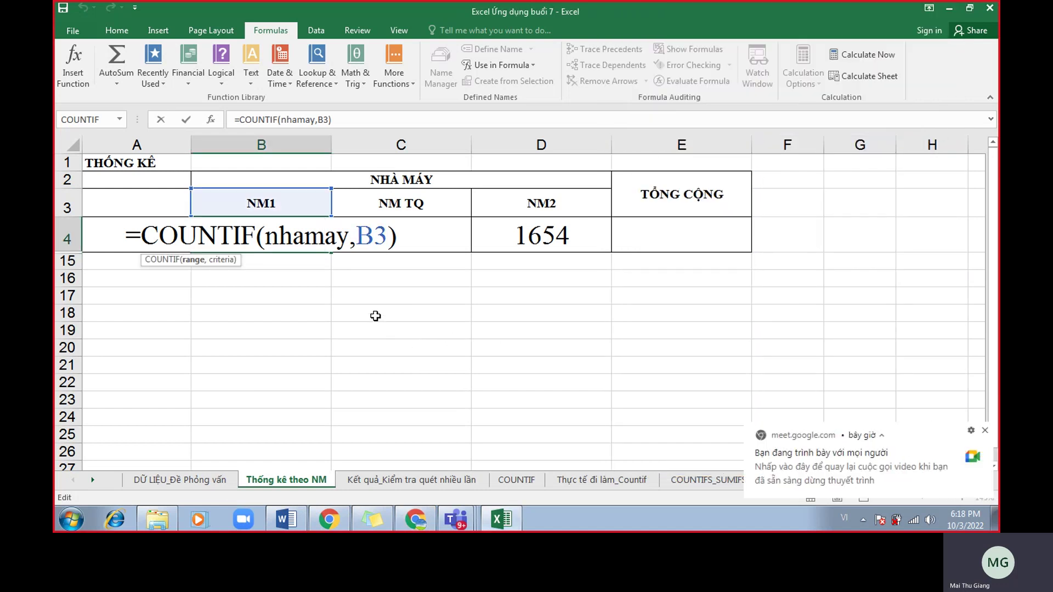
Commit B4, then on the DỮ LIỆU_Đề Phỏng vấn sheet show column C is named nhamay.
key(Return)
click(180, 480)
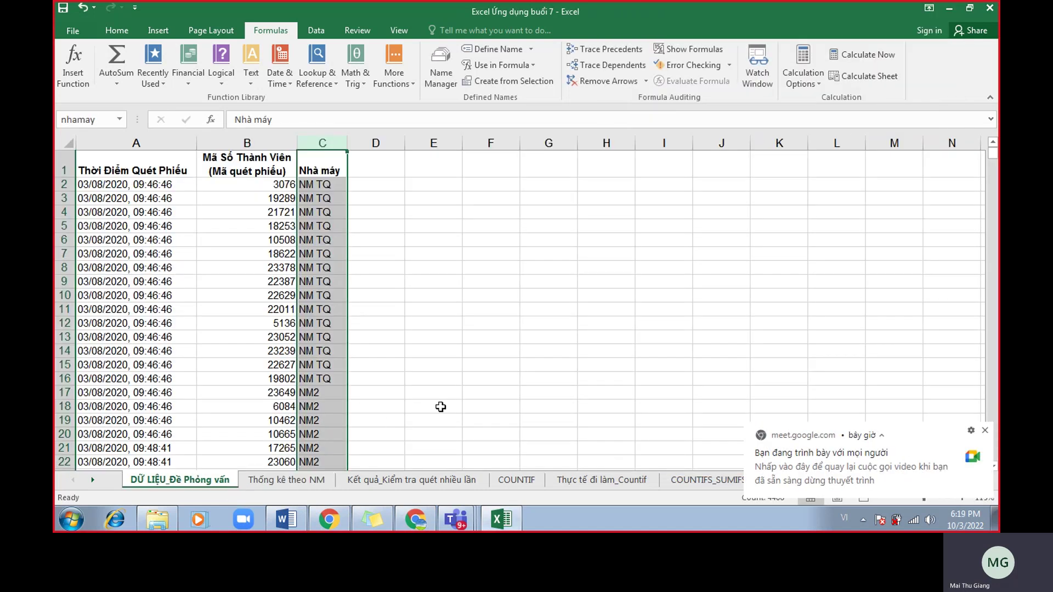
click(505, 389)
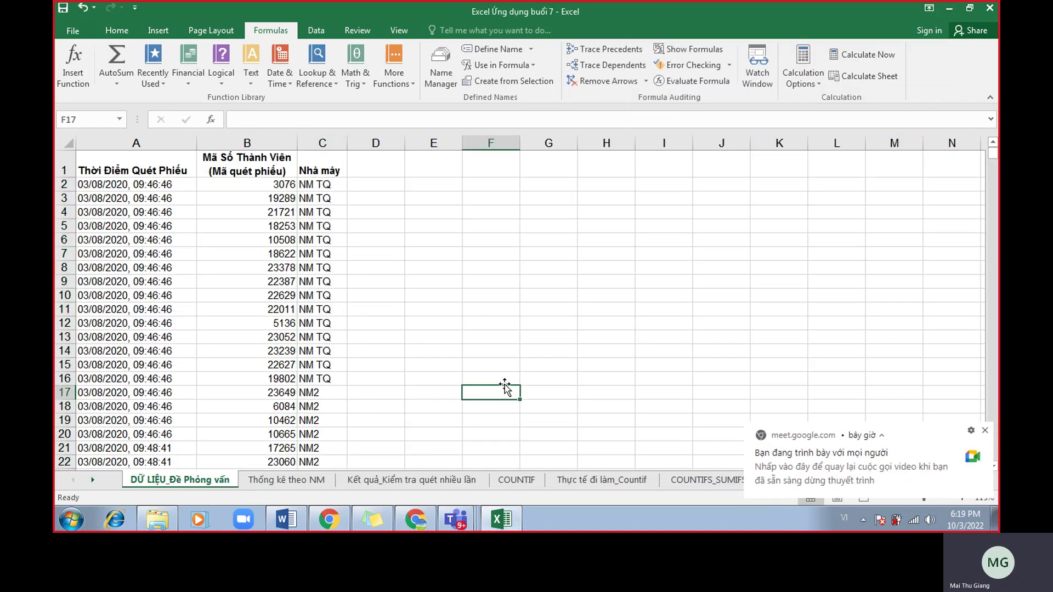
click(327, 140)
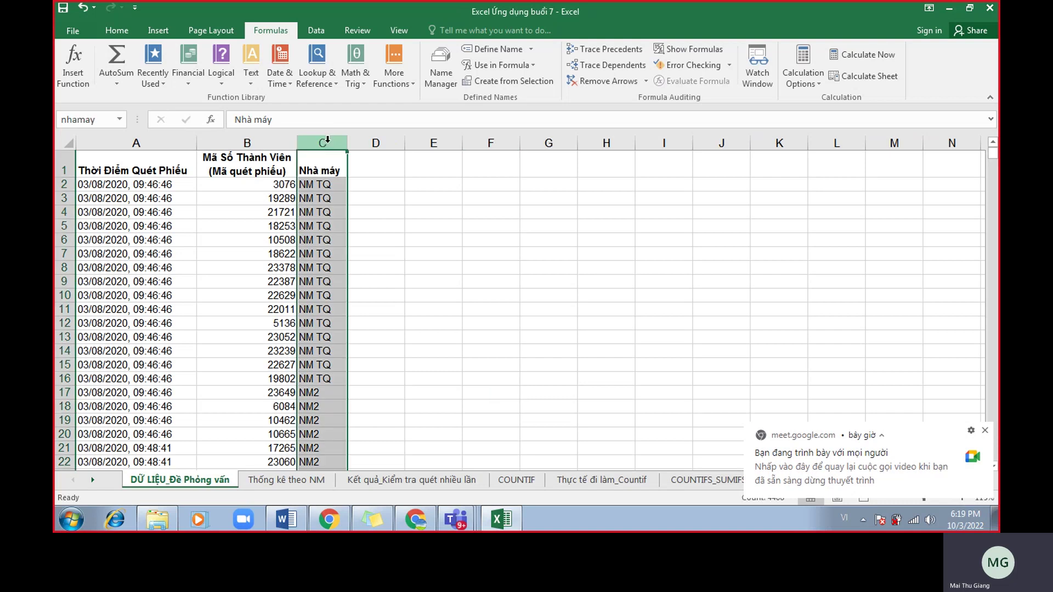
click(107, 119)
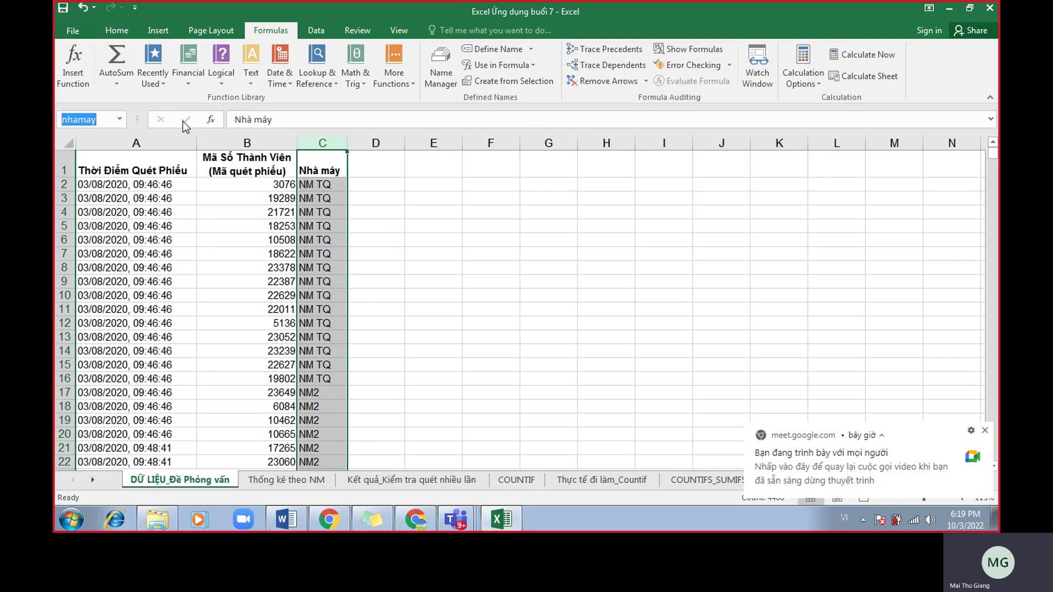
click(536, 254)
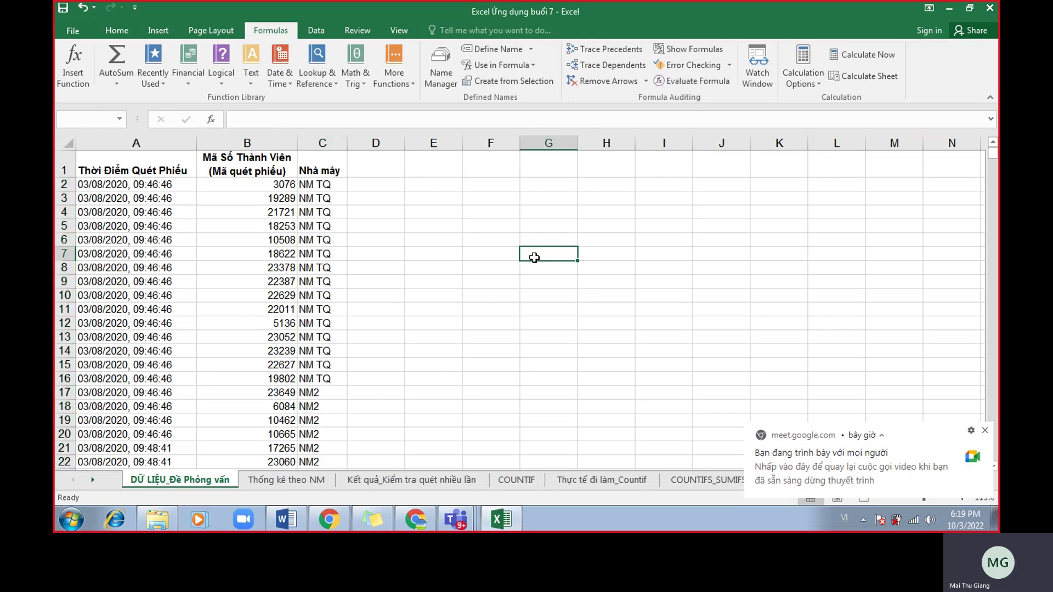
Reselect the Nhà máy column to check its name again, then bring up Name Manager.
click(328, 169)
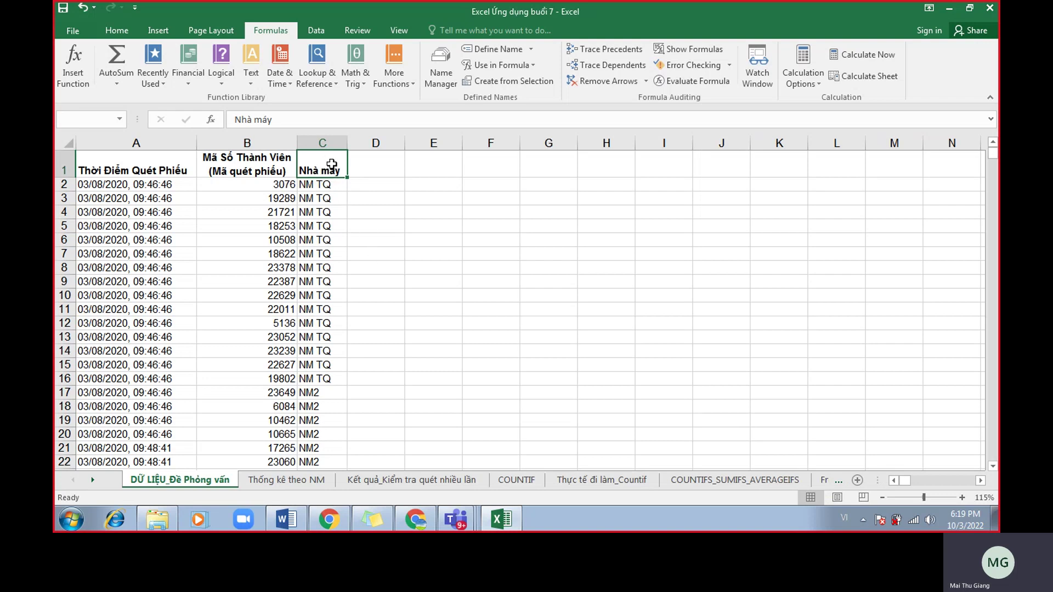
click(333, 165)
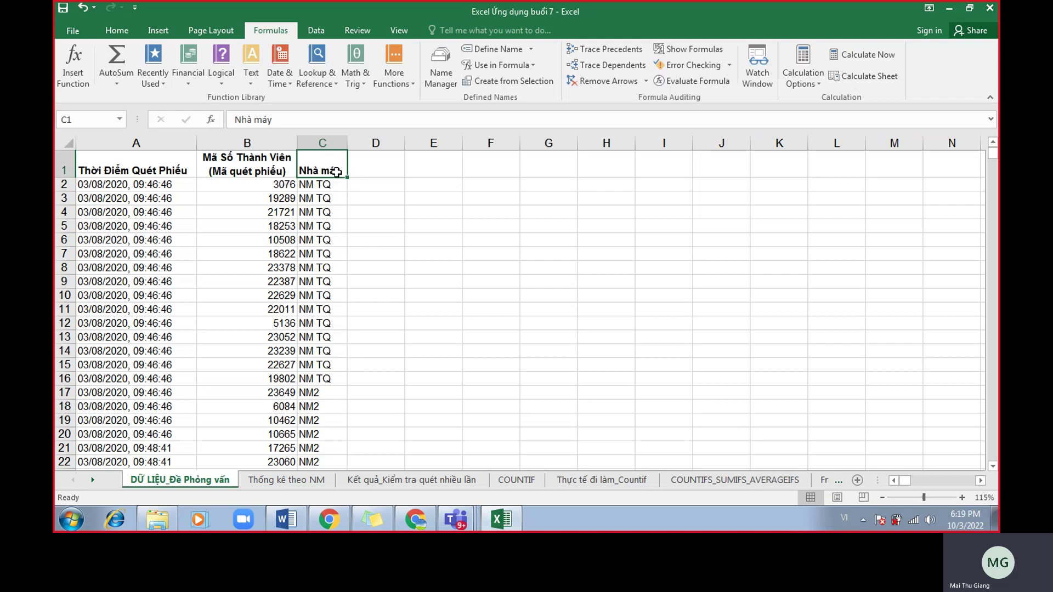
click(328, 142)
click(329, 168)
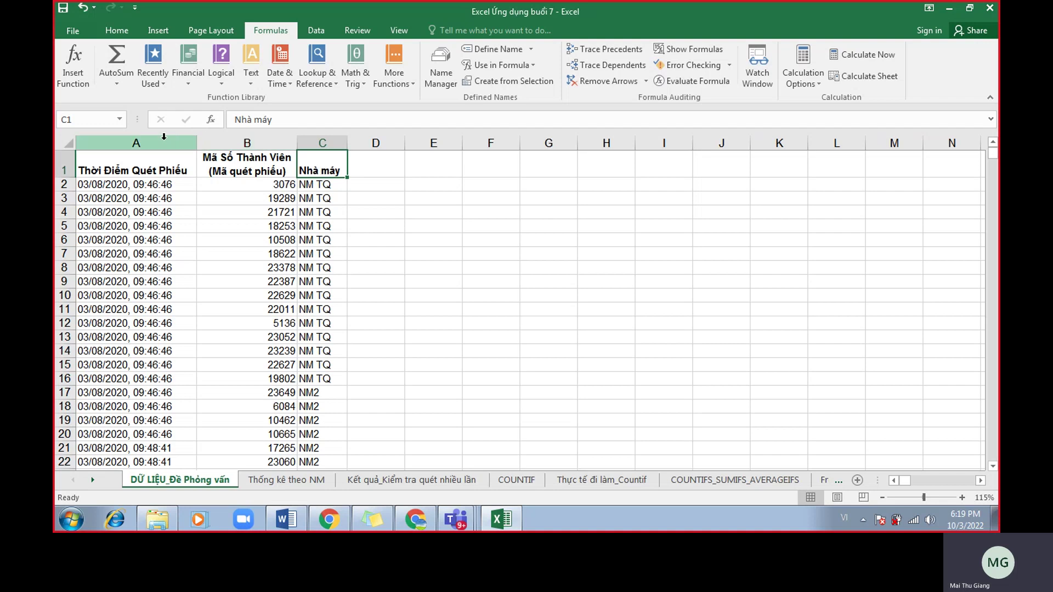
click(84, 119)
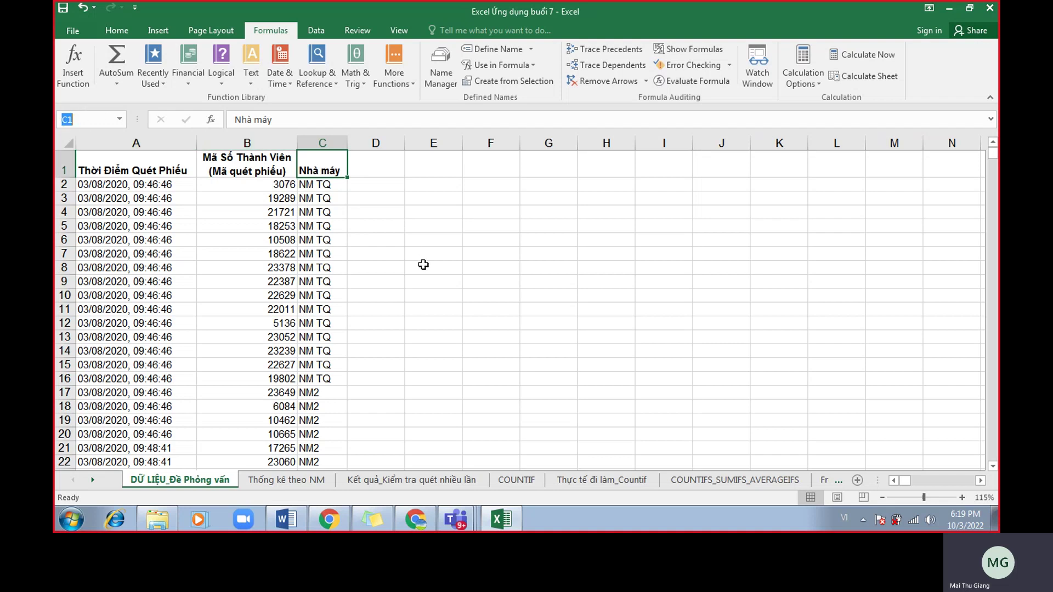
click(437, 250)
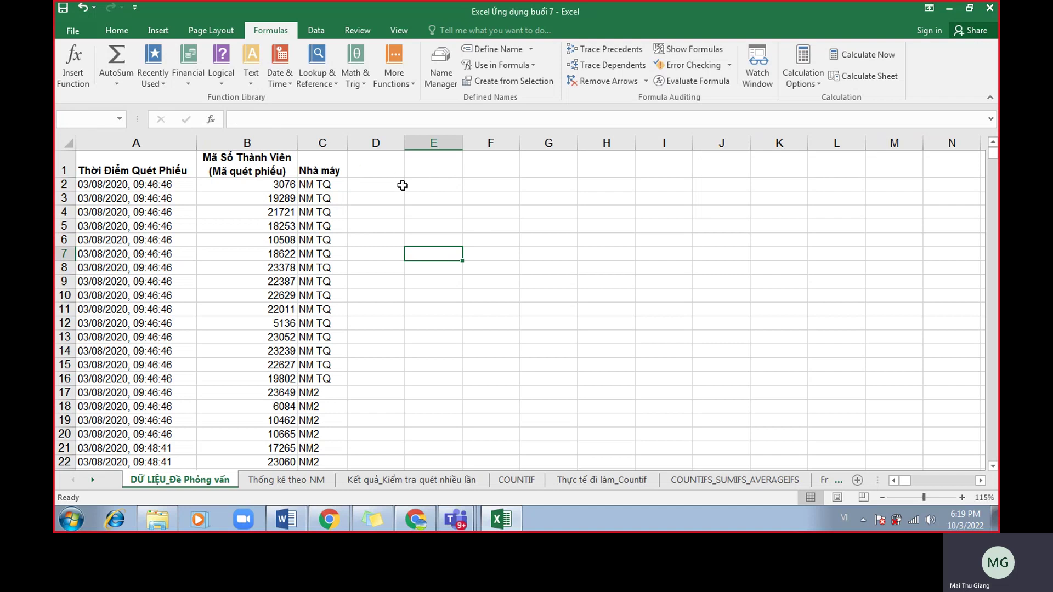
click(444, 81)
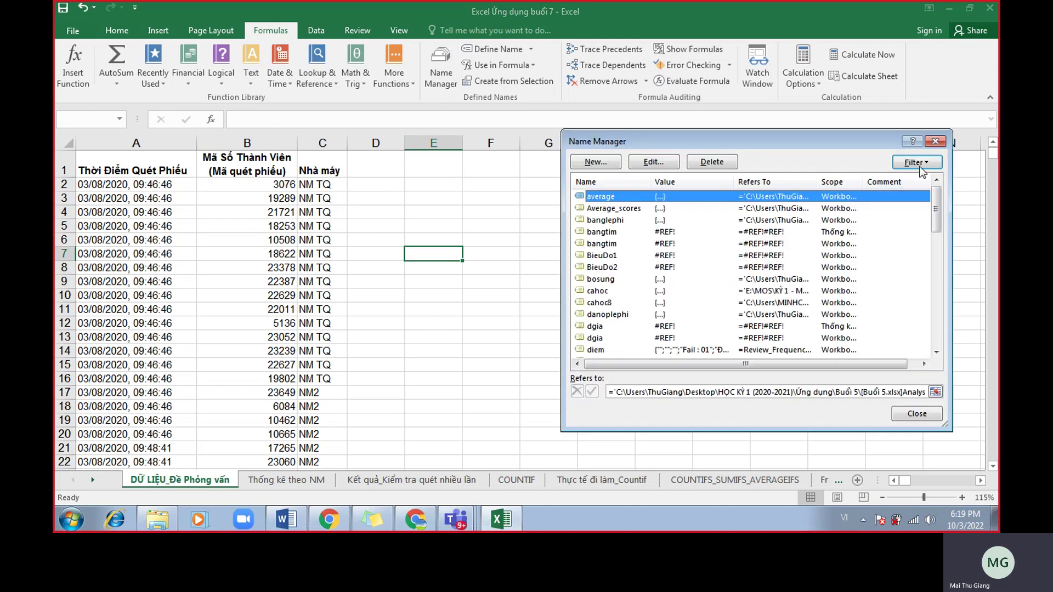
Find nhamay in Name Manager, confirm it refers to 'DỮ LIỆU_Đề Phỏng vấn'!$C:$C, and close it.
click(934, 142)
click(441, 76)
click(619, 232)
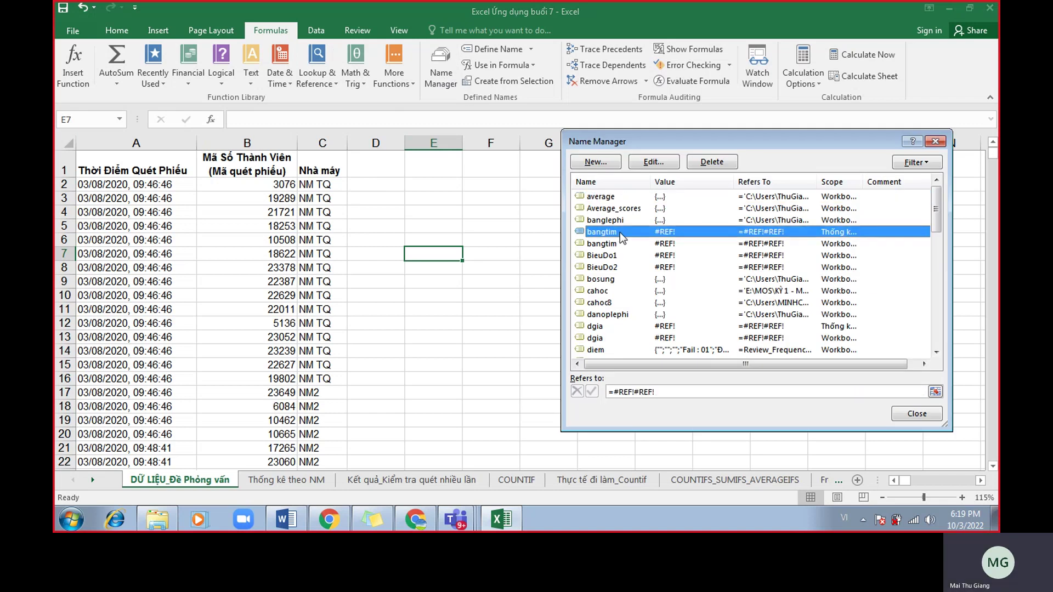
key(n)
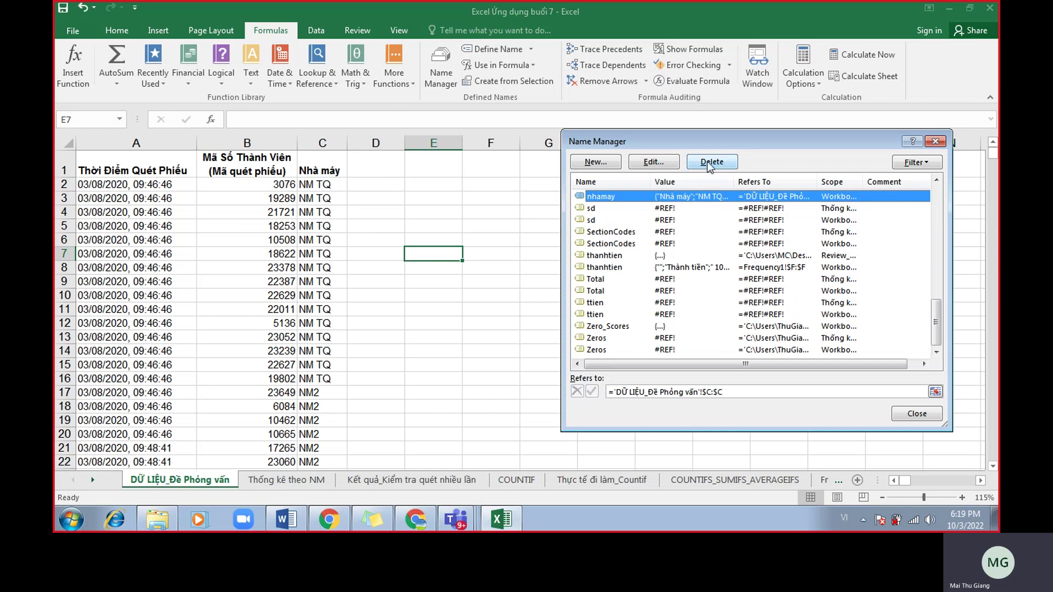
click(911, 414)
click(562, 364)
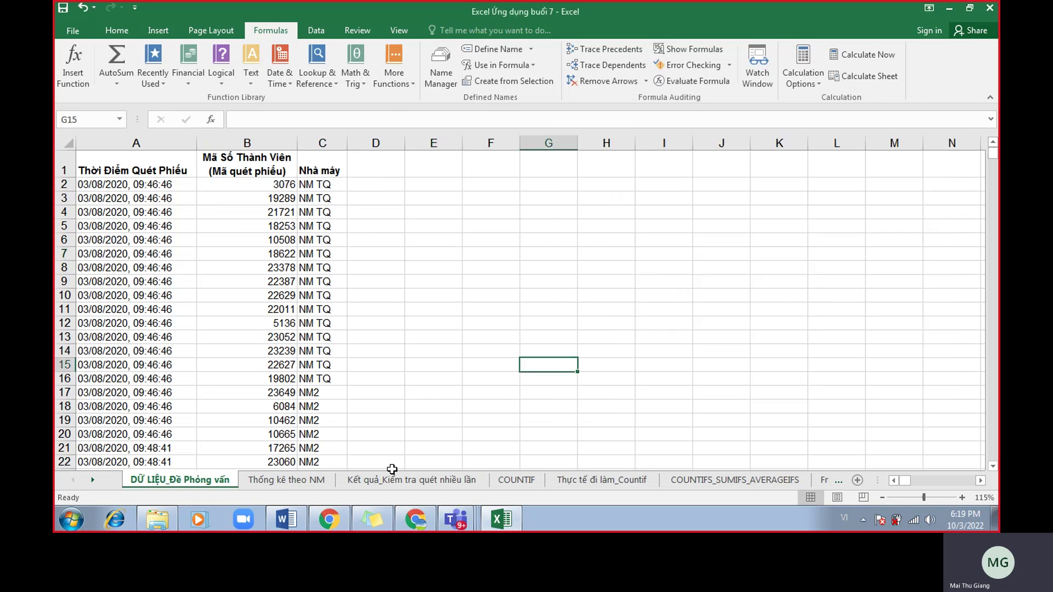
Scroll through the Meet call chat, then return to the Thống kê theo NM sheet.
click(327, 526)
click(425, 525)
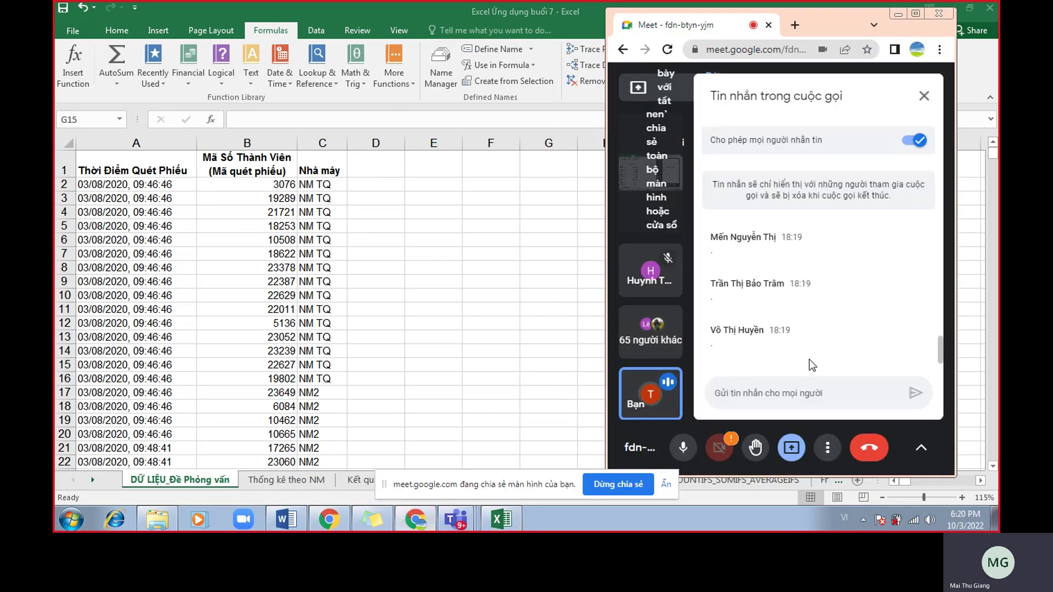
scroll(842, 341, down, 3)
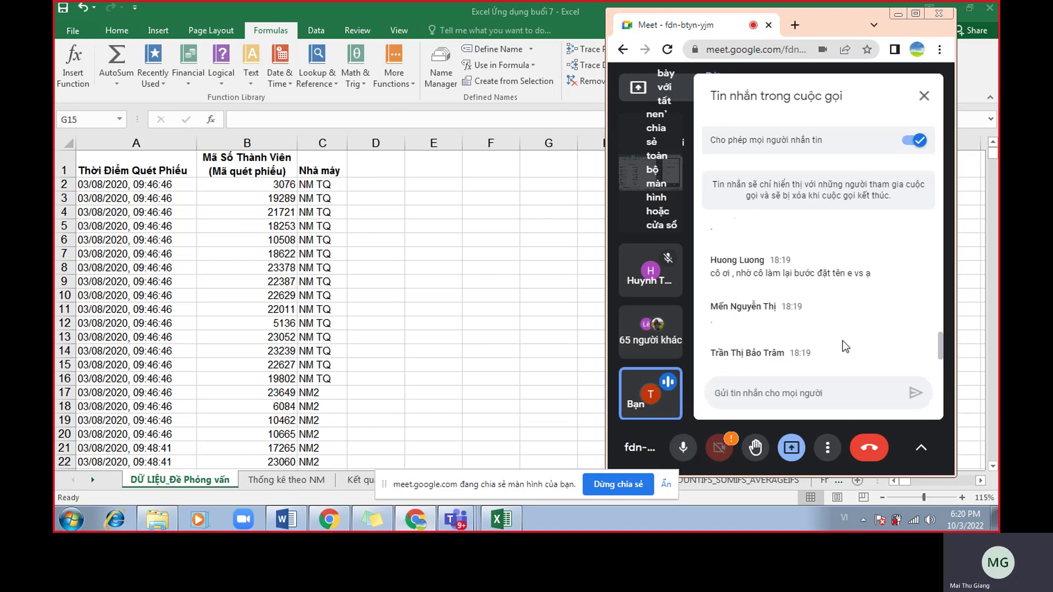
scroll(857, 327, up, 5)
scroll(858, 327, down, 3)
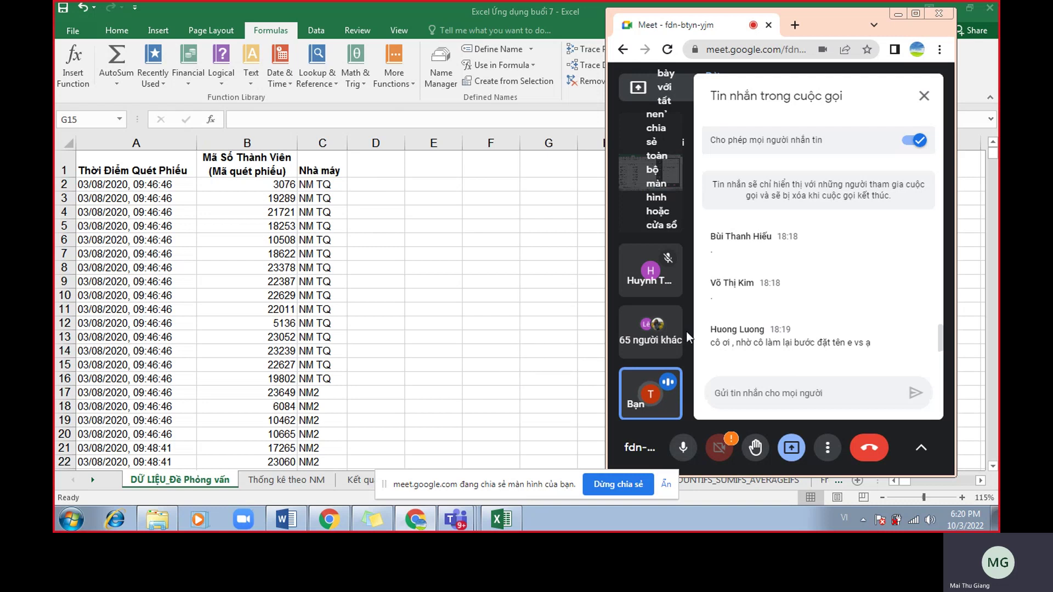
click(288, 481)
Show B4's =COUNTIF(nhamay,B3) giving 2542, then return to the data sheet and hide the sharing notice.
double_click(298, 236)
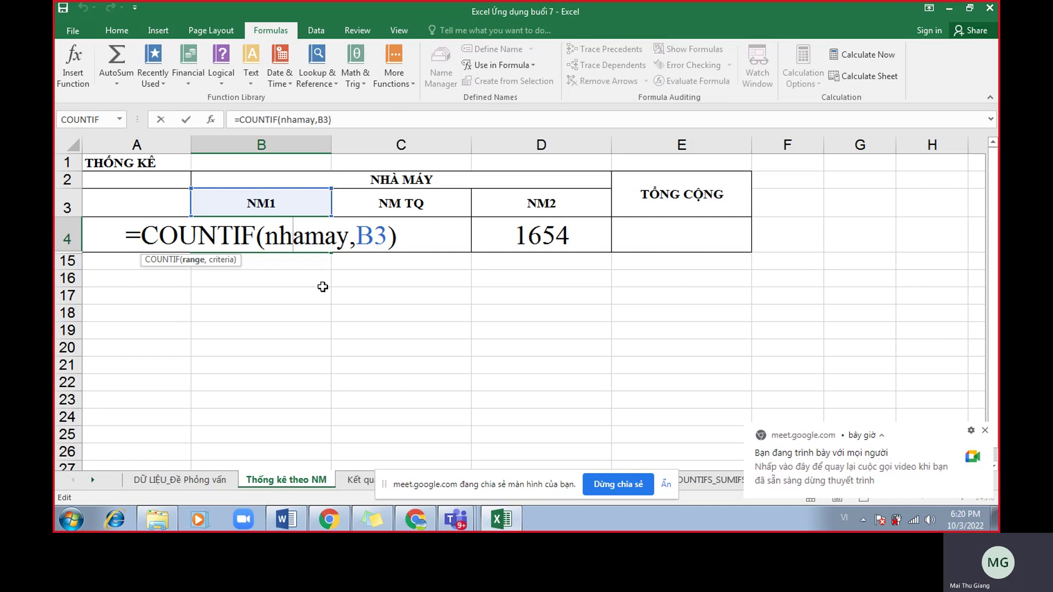
key(Return)
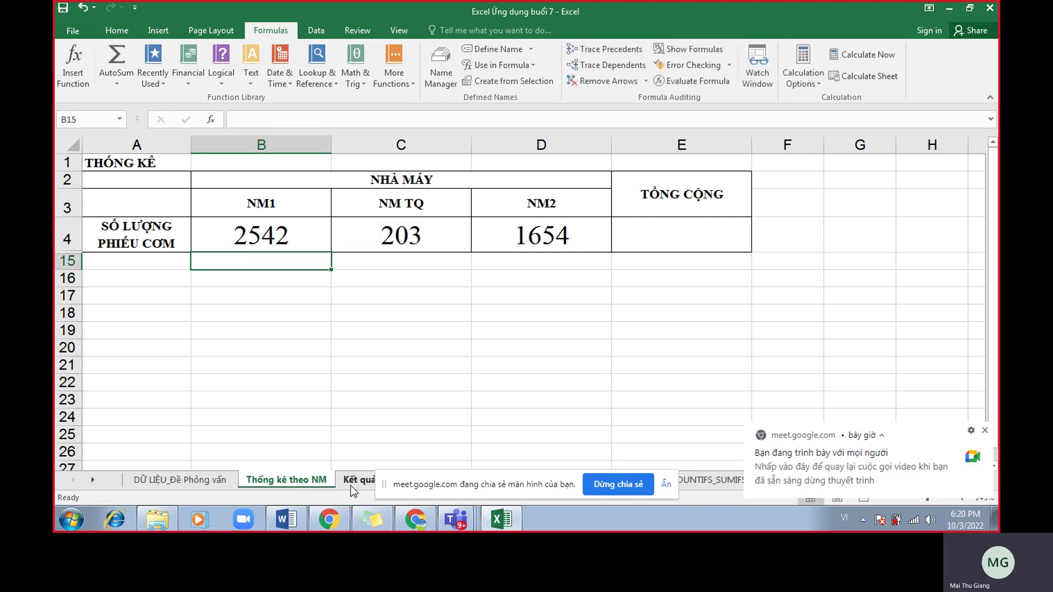
click(236, 479)
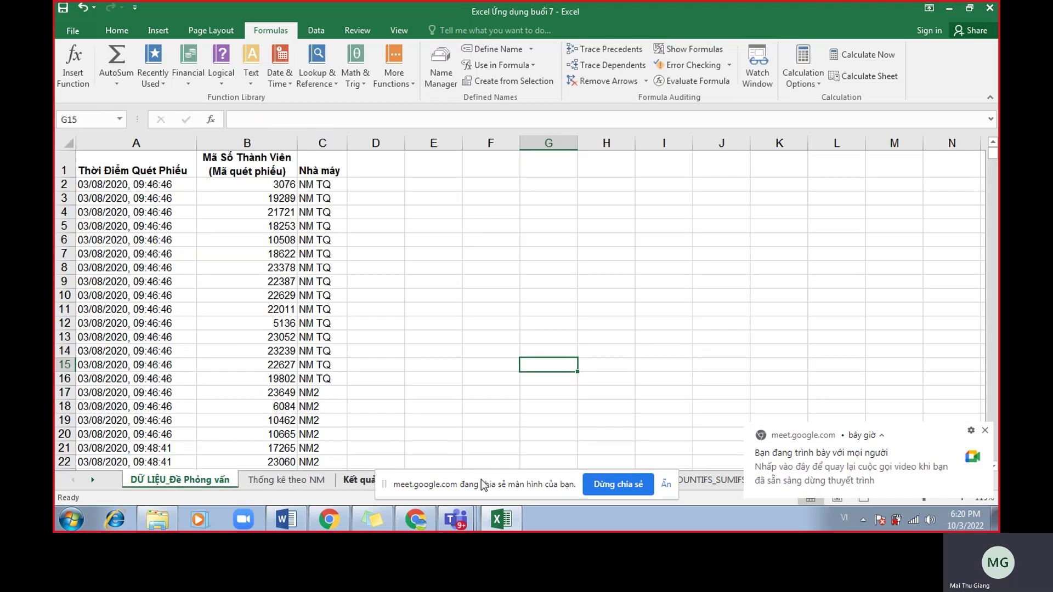
click(669, 482)
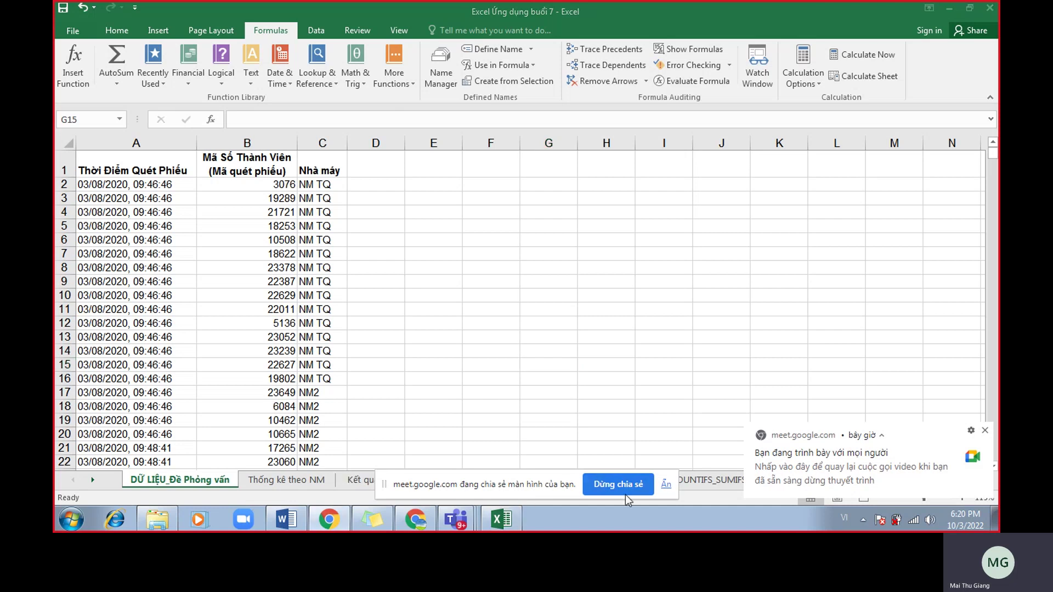
click(664, 484)
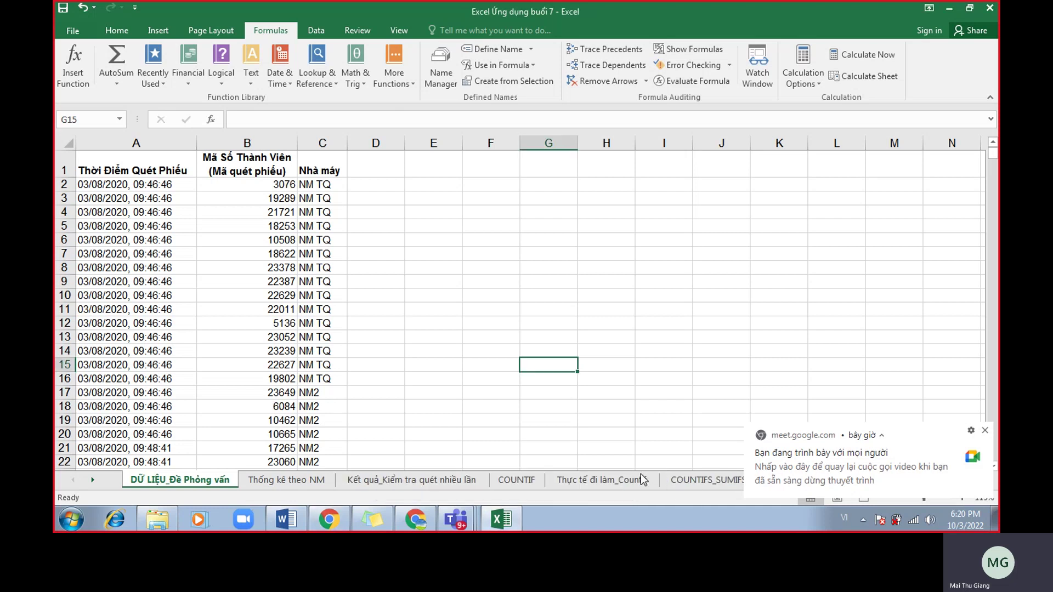
Read through the Meet chat messages, then switch back to the Excel workbook.
click(337, 521)
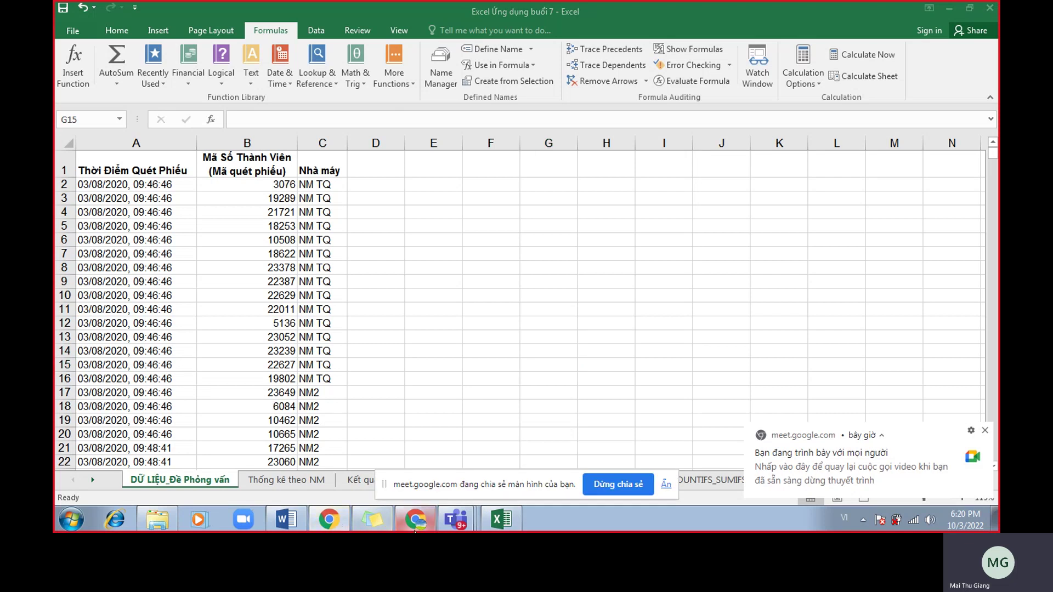
click(416, 519)
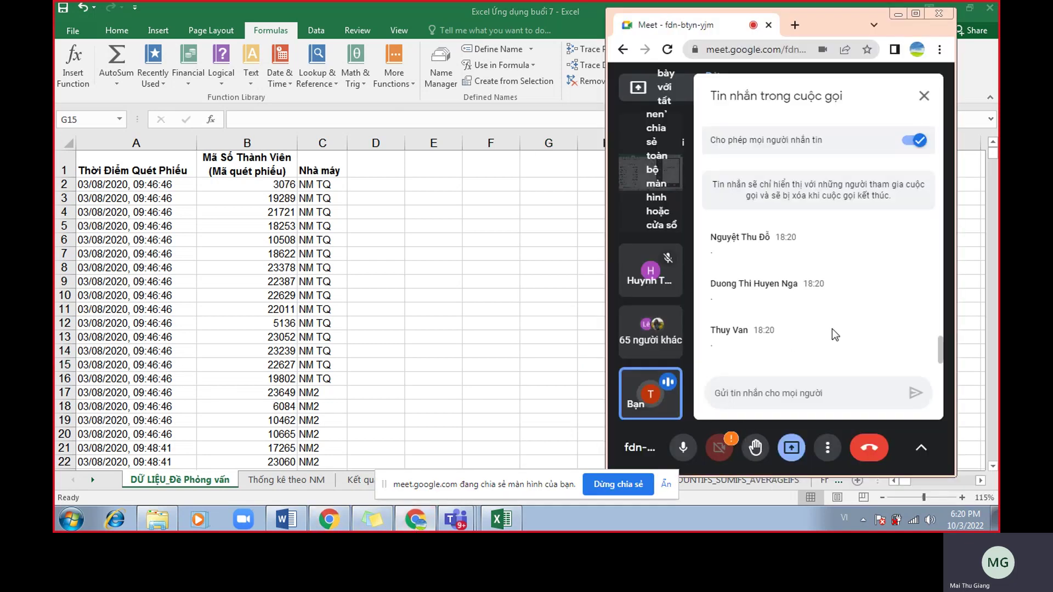
scroll(831, 328, up, 1)
scroll(831, 327, up, 2)
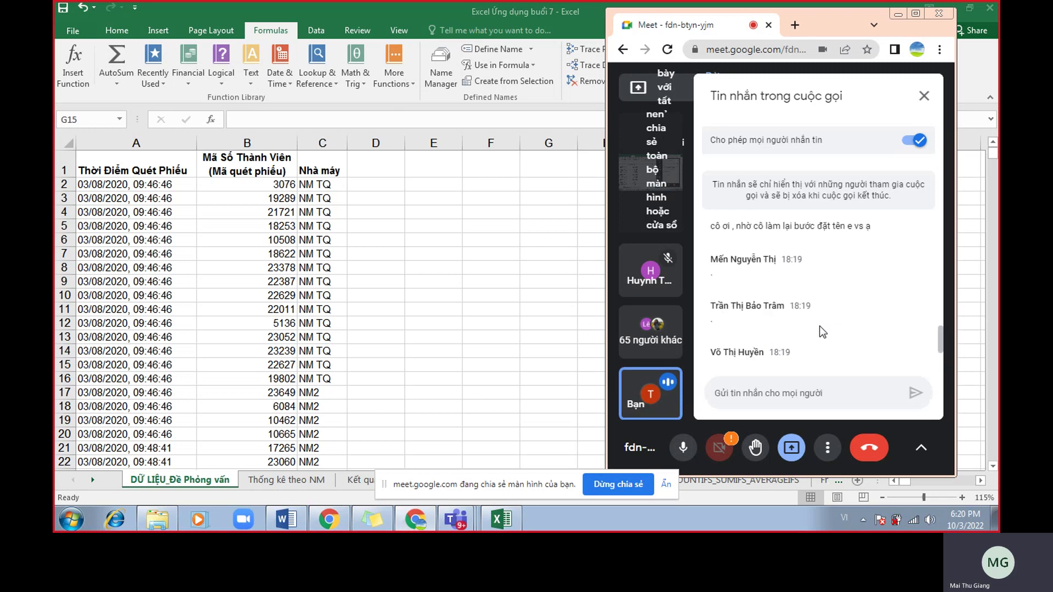
scroll(819, 325, down, 3)
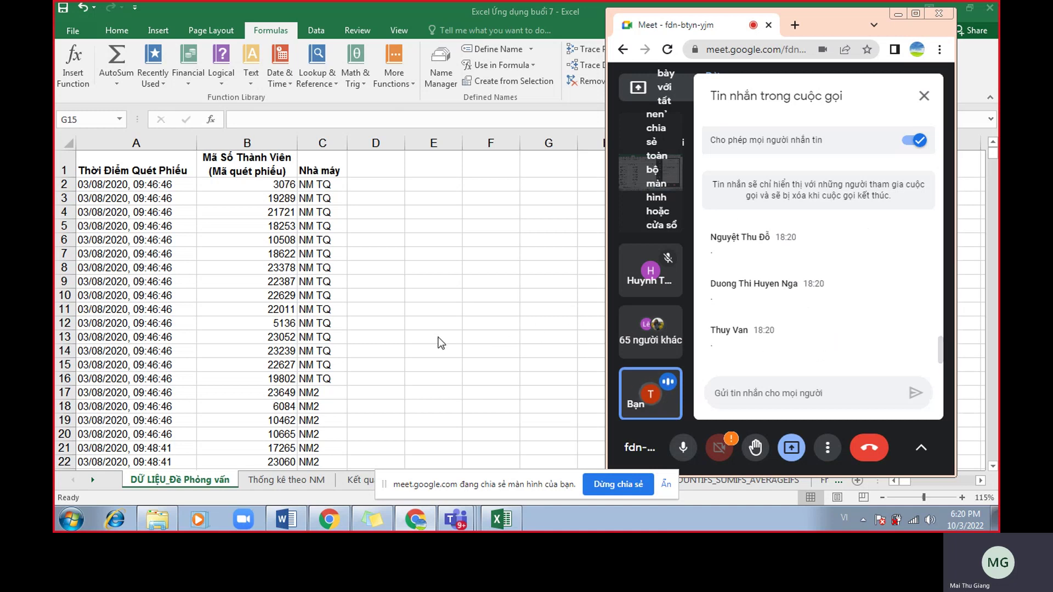
key(alt+Tab)
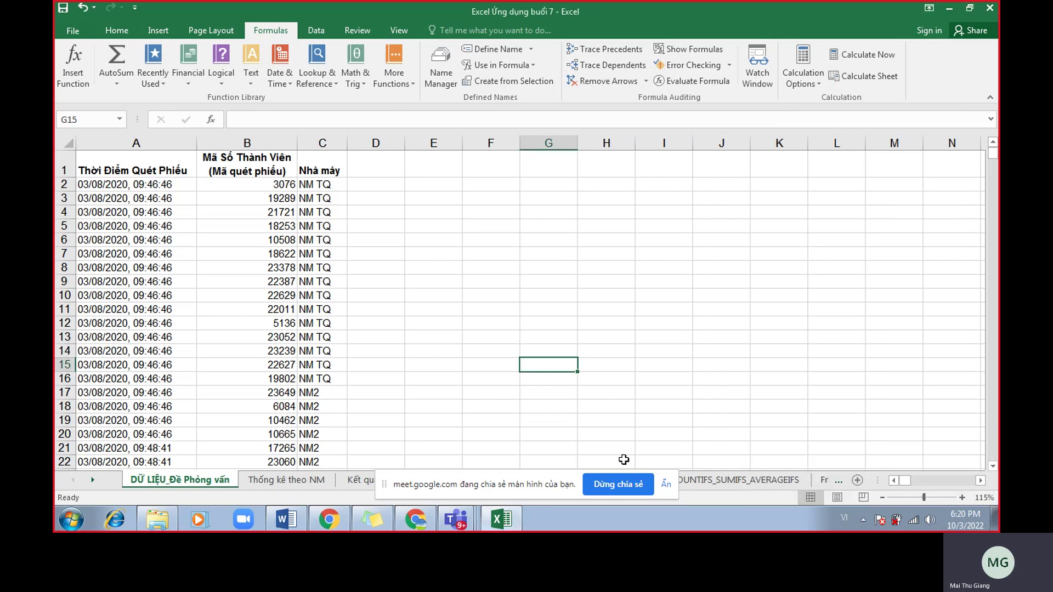
Hide the sharing notice, go to Thống kê theo NM, and try AutoSum in E4.
click(665, 484)
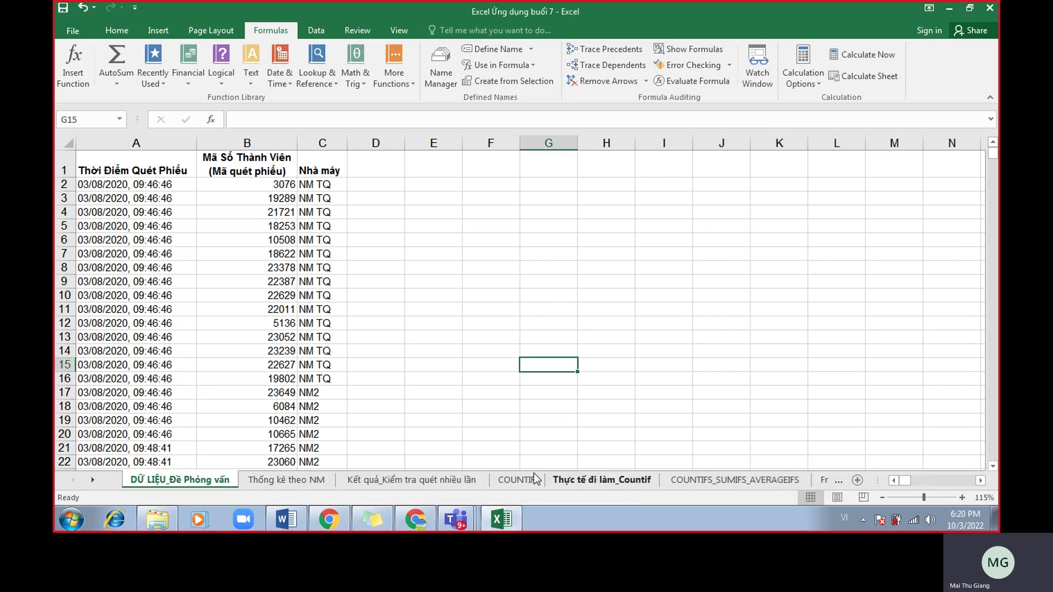
click(379, 485)
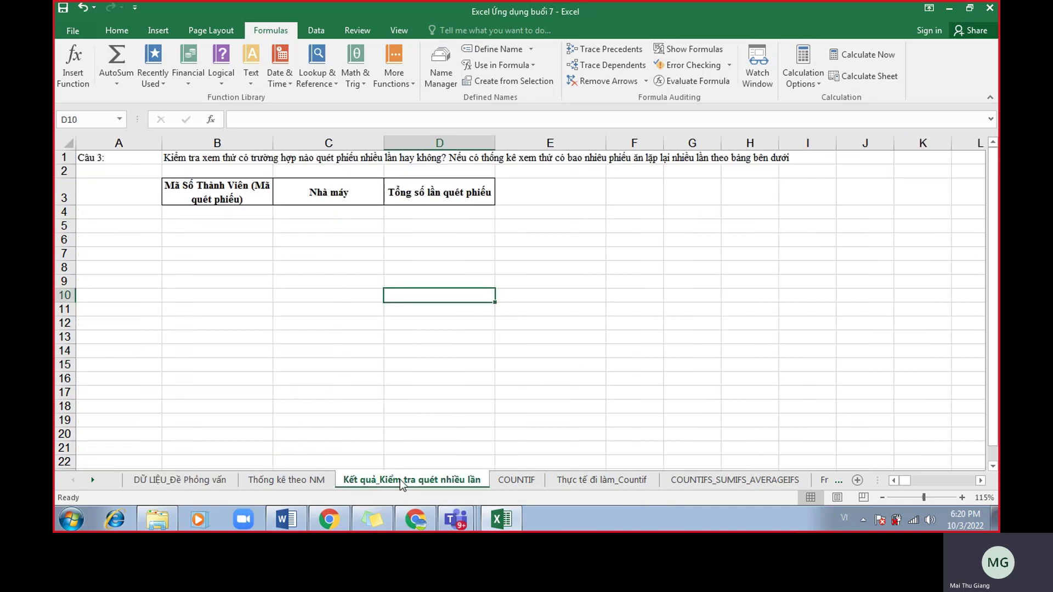
click(277, 481)
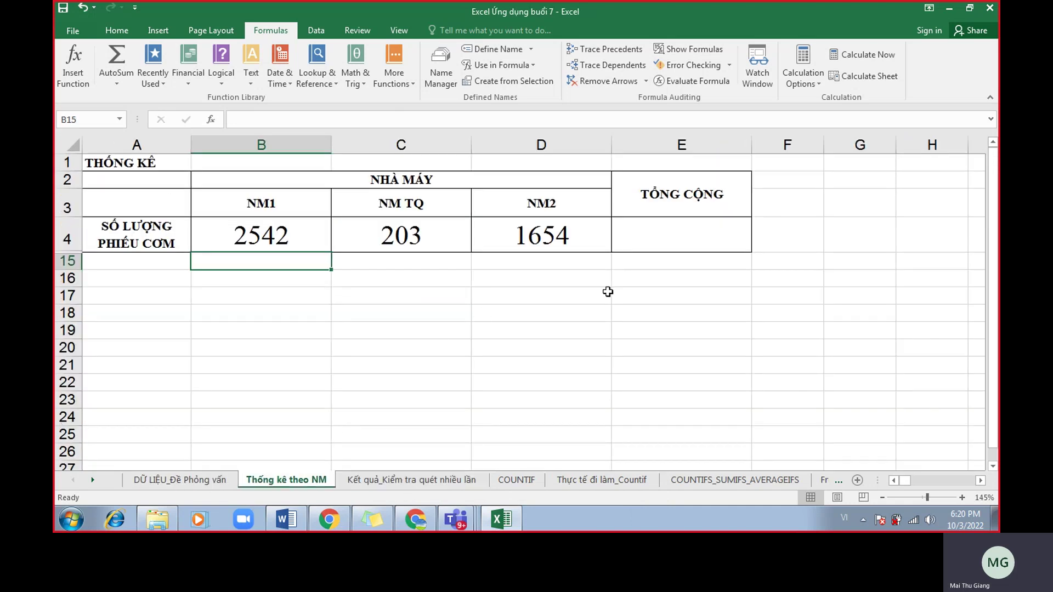
click(676, 234)
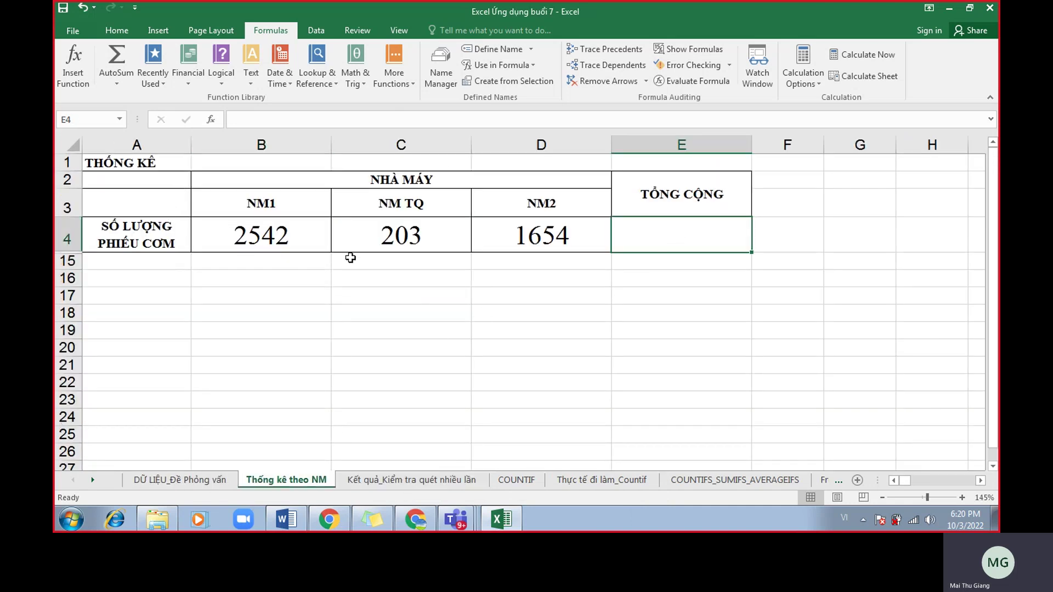
click(117, 30)
click(837, 45)
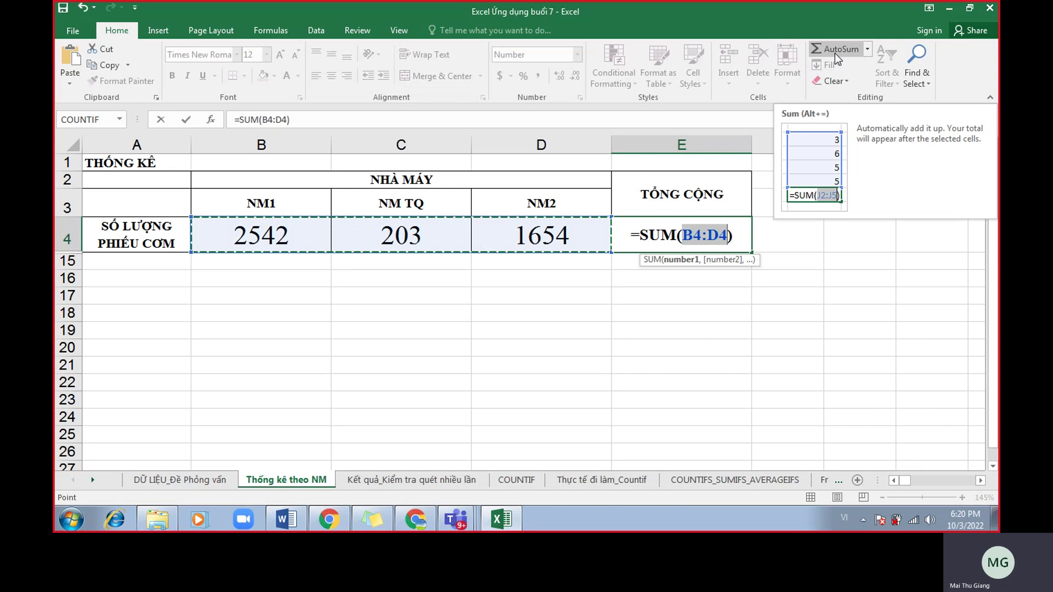
key(Escape)
Insert and commit =SUM(B4:D4) in the TỔNG CỘNG cell E4, giving 4399.
click(270, 30)
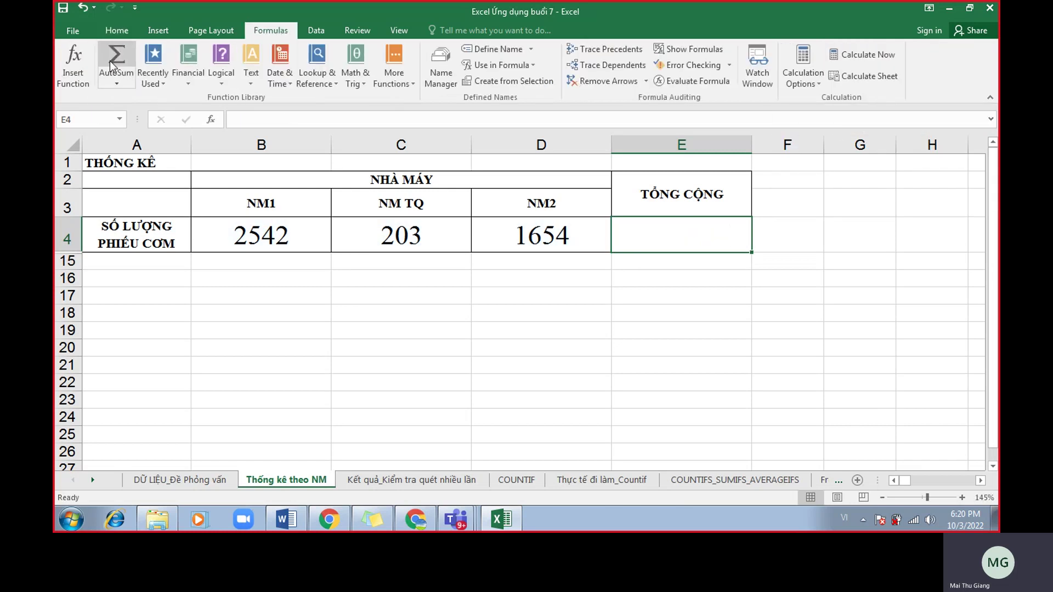
click(109, 61)
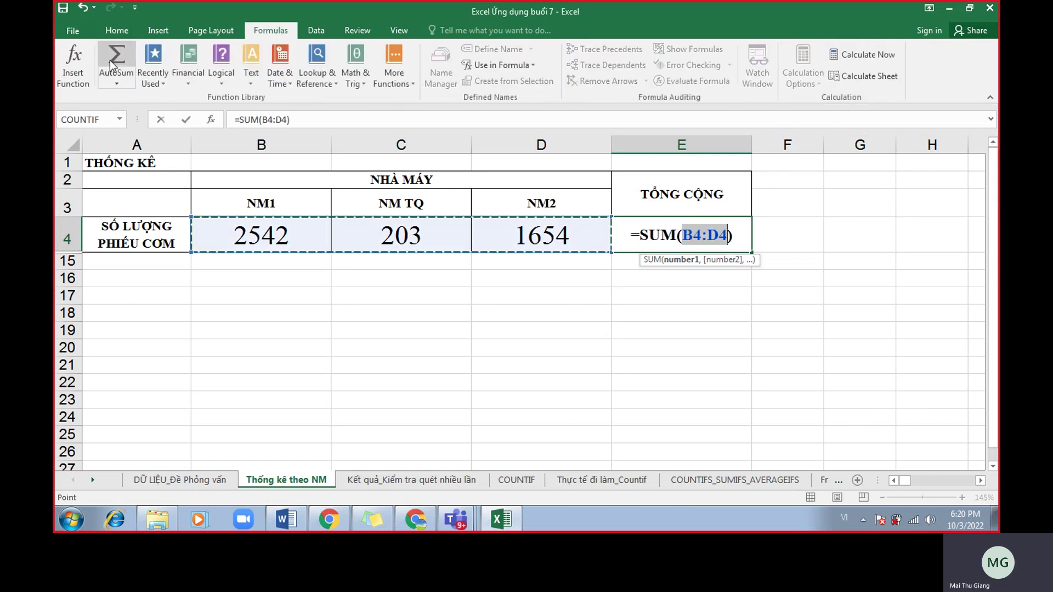
key(Escape)
click(120, 32)
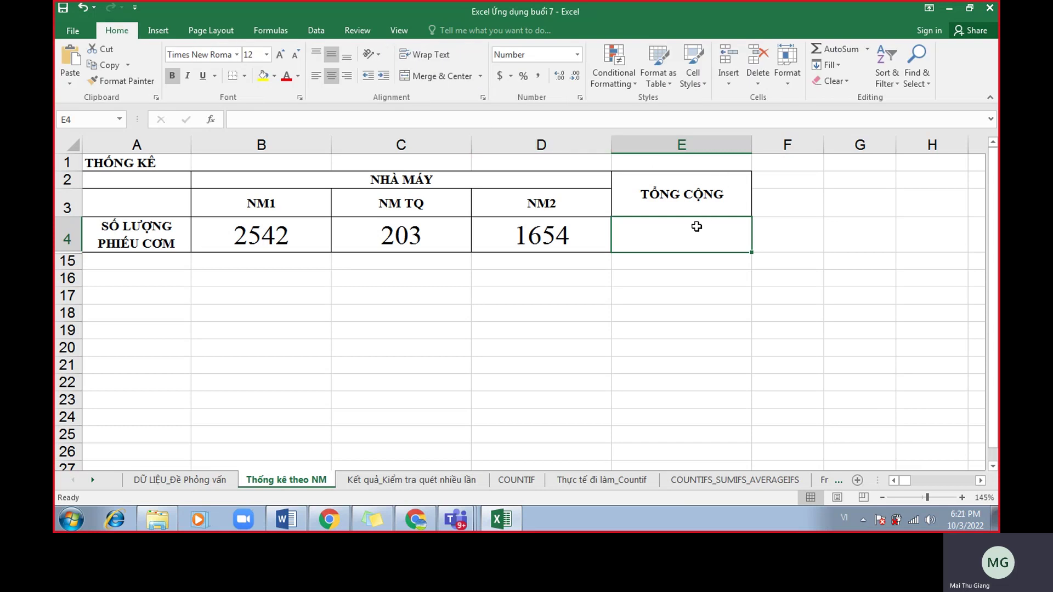
click(842, 48)
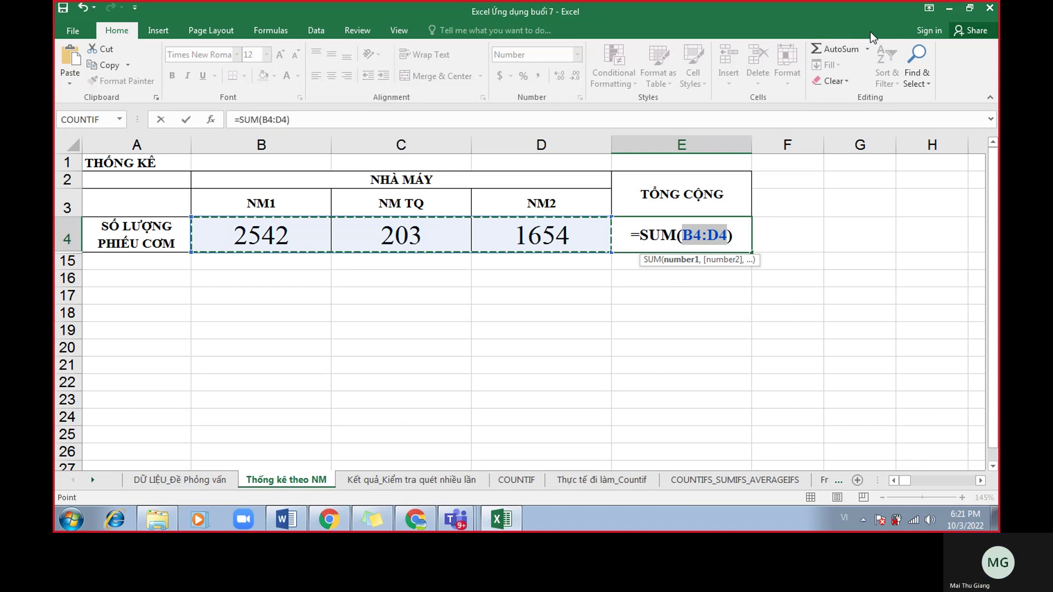
key(Return)
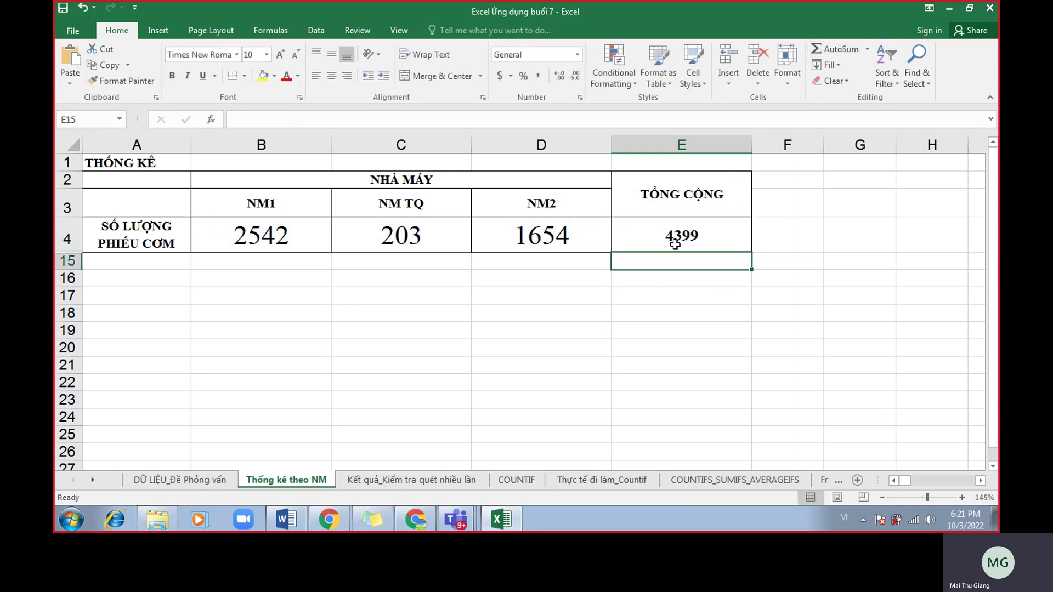
Check E4's SUM formula and briefly glance at the Meet window.
click(703, 238)
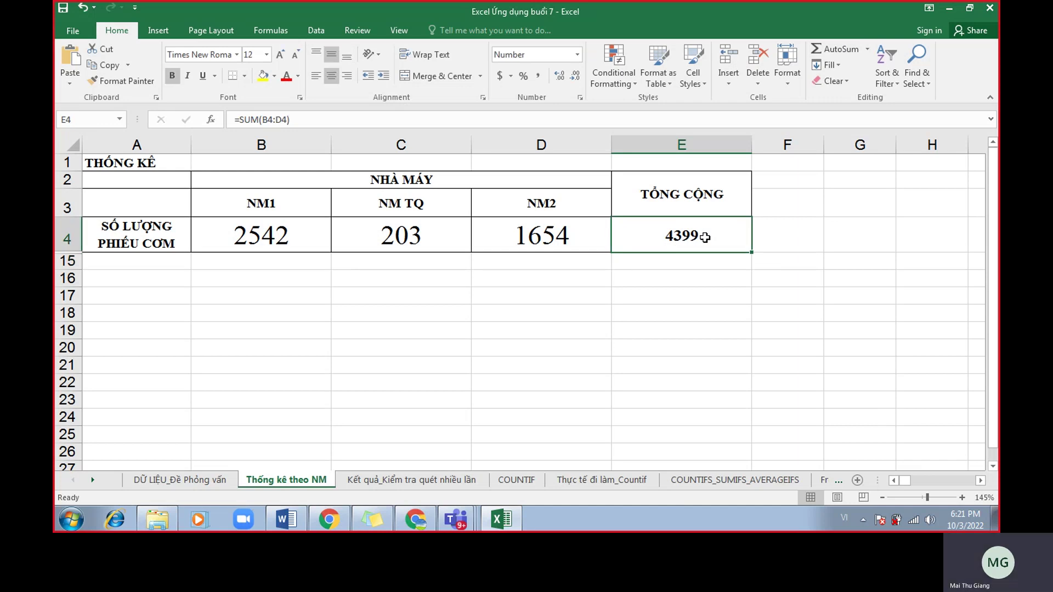
click(415, 519)
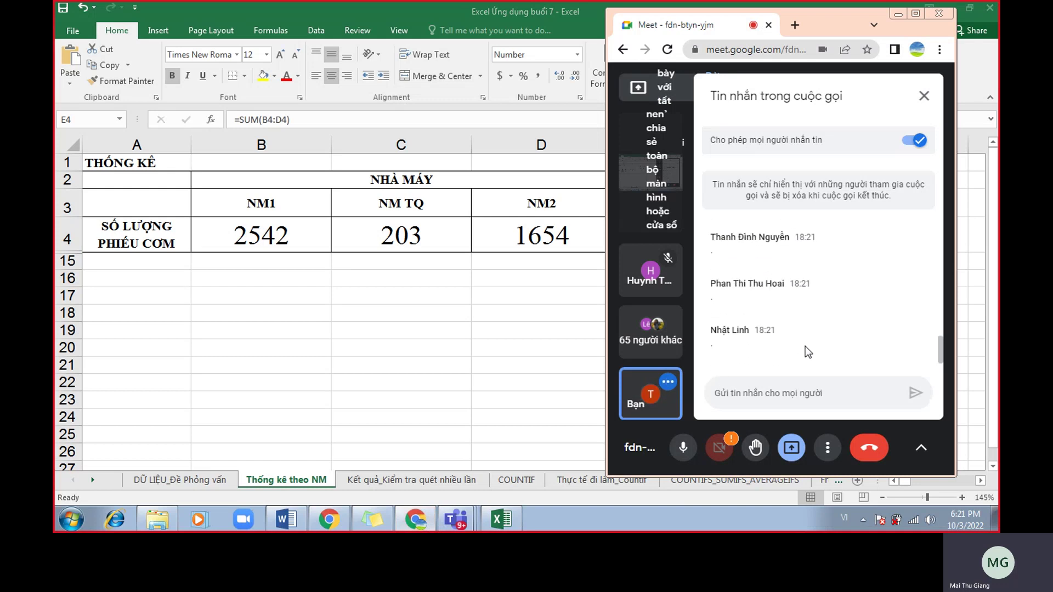
key(alt+Tab)
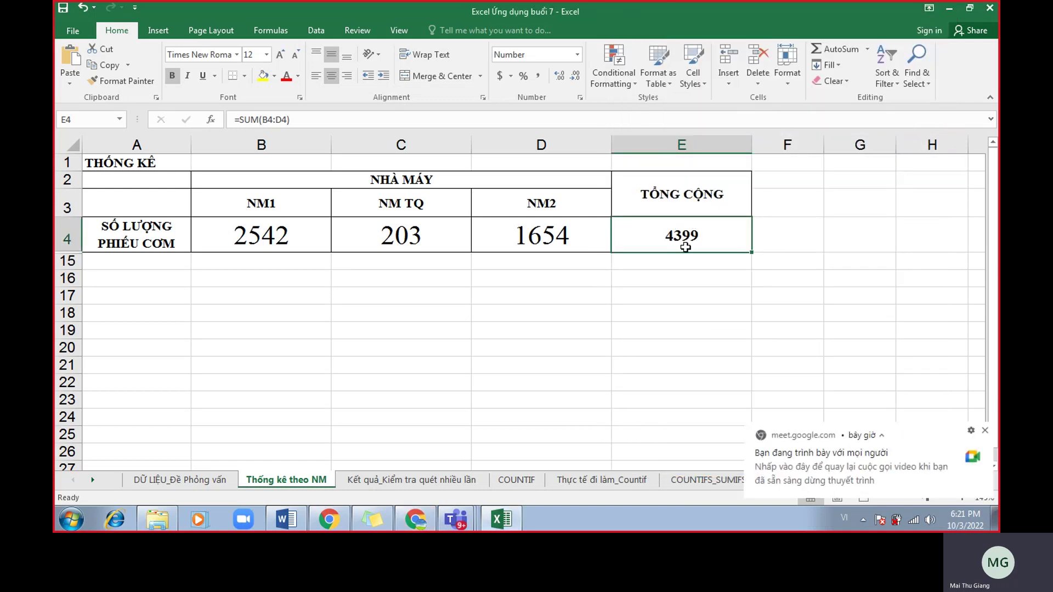
Open the Kết quả_Kiểm tra quét nhiều lần sheet and scroll up to its top.
click(417, 479)
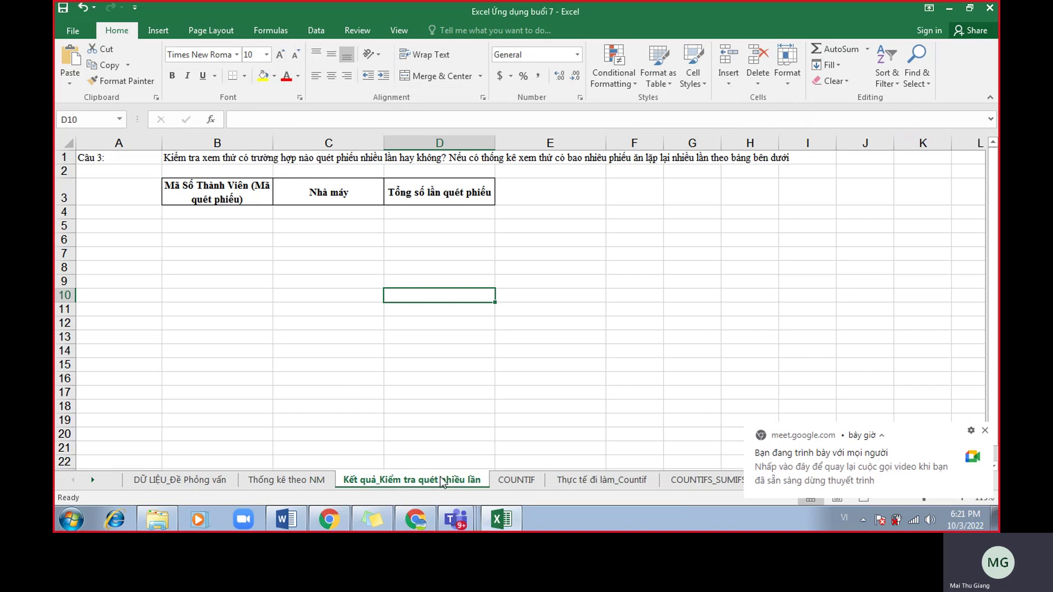
click(466, 410)
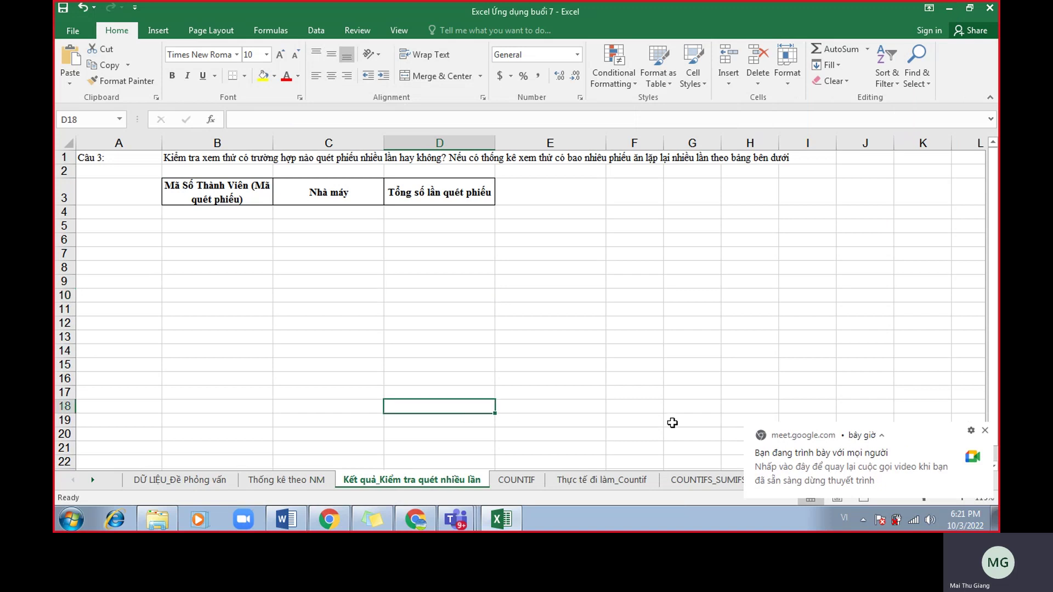
scroll(709, 348, up, 1)
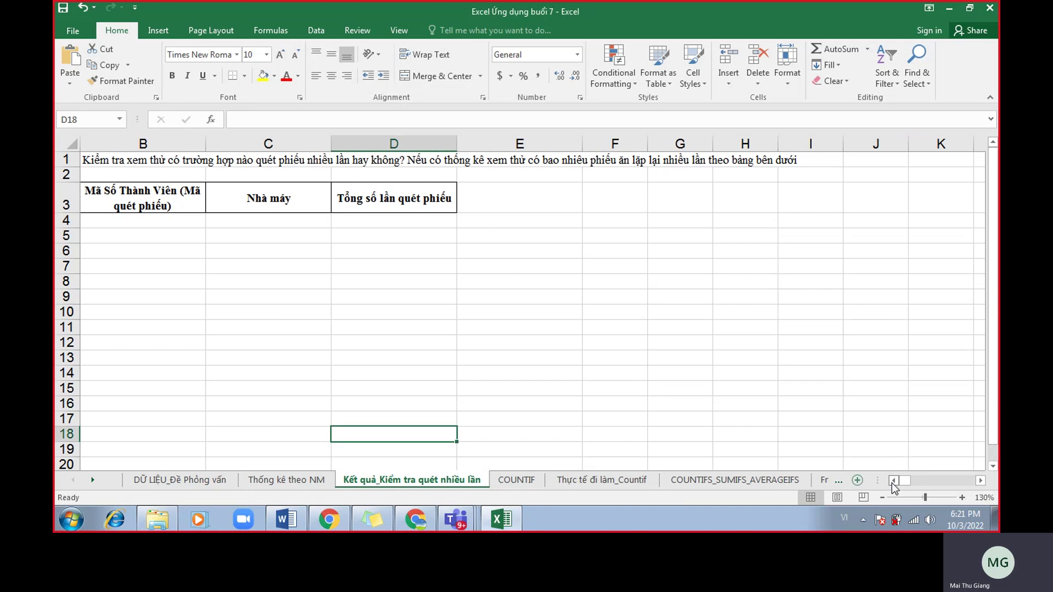
click(884, 481)
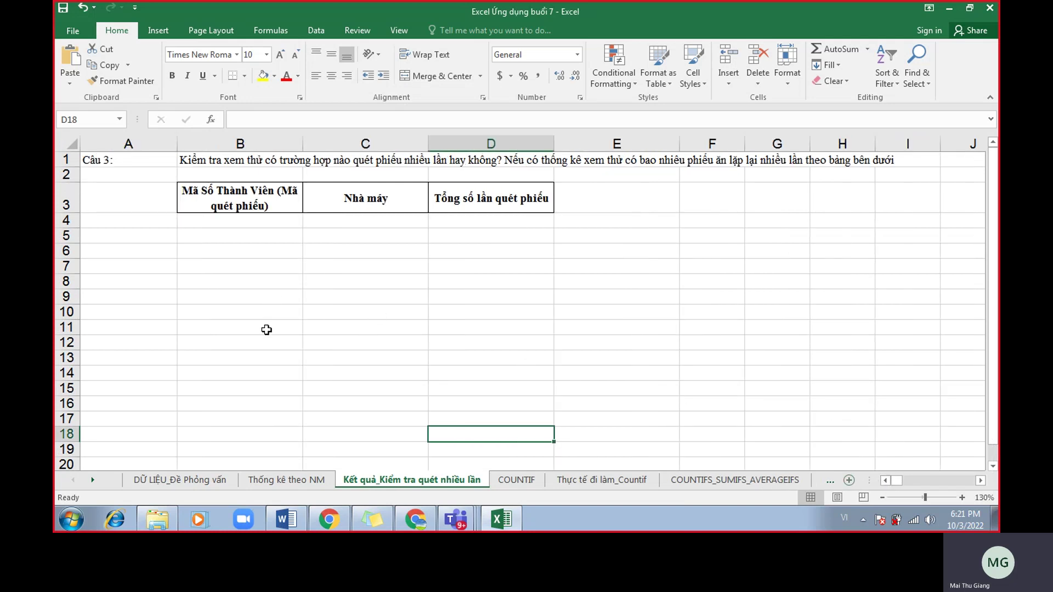
scroll(267, 331, up, 1)
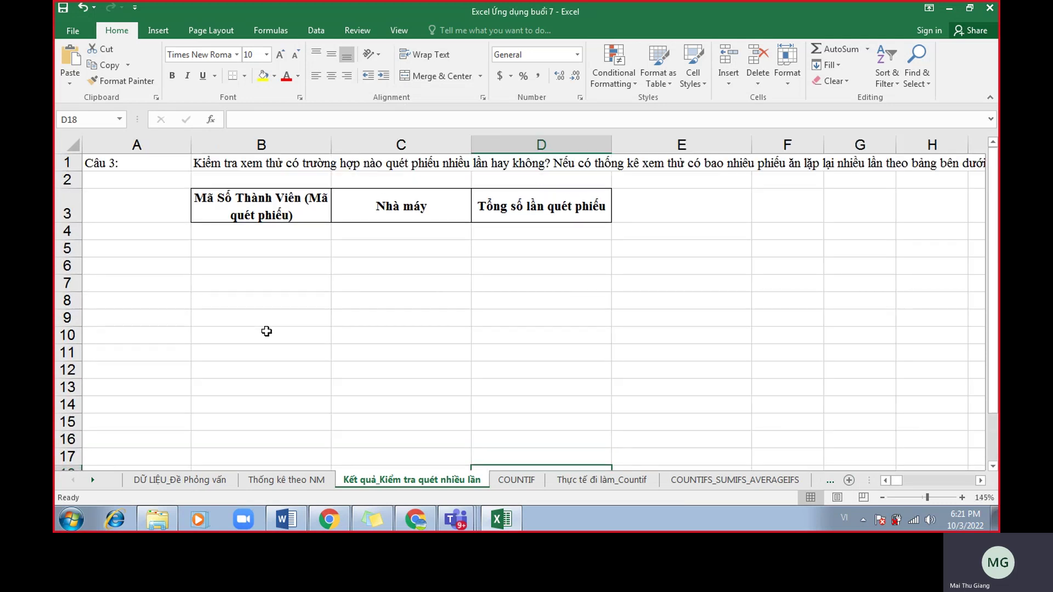
Highlight the duplicate-scan question sentence across row 1.
drag(245, 167, 547, 170)
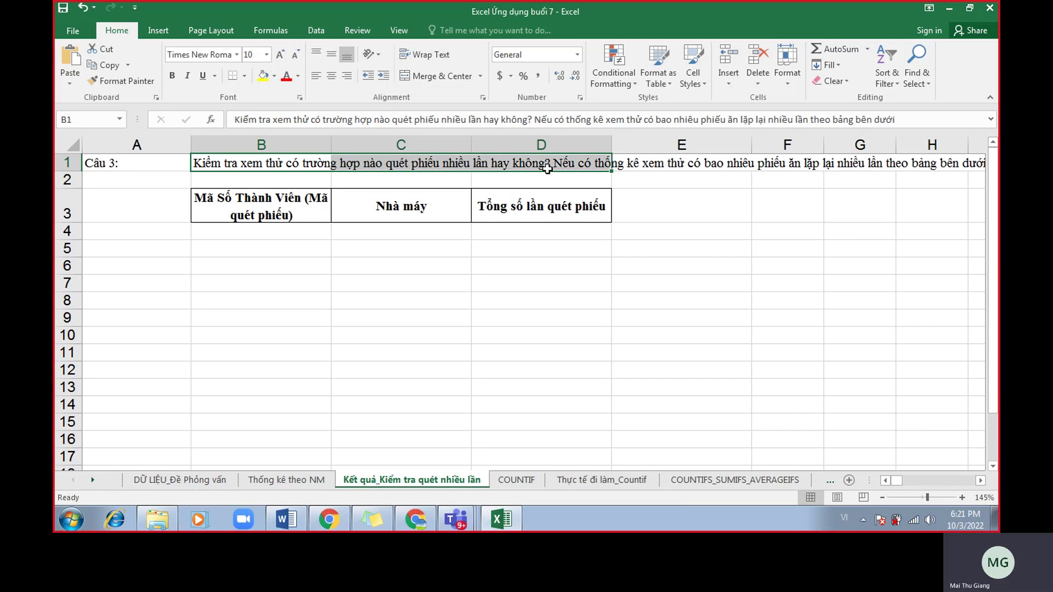
click(573, 165)
drag(620, 165, 937, 164)
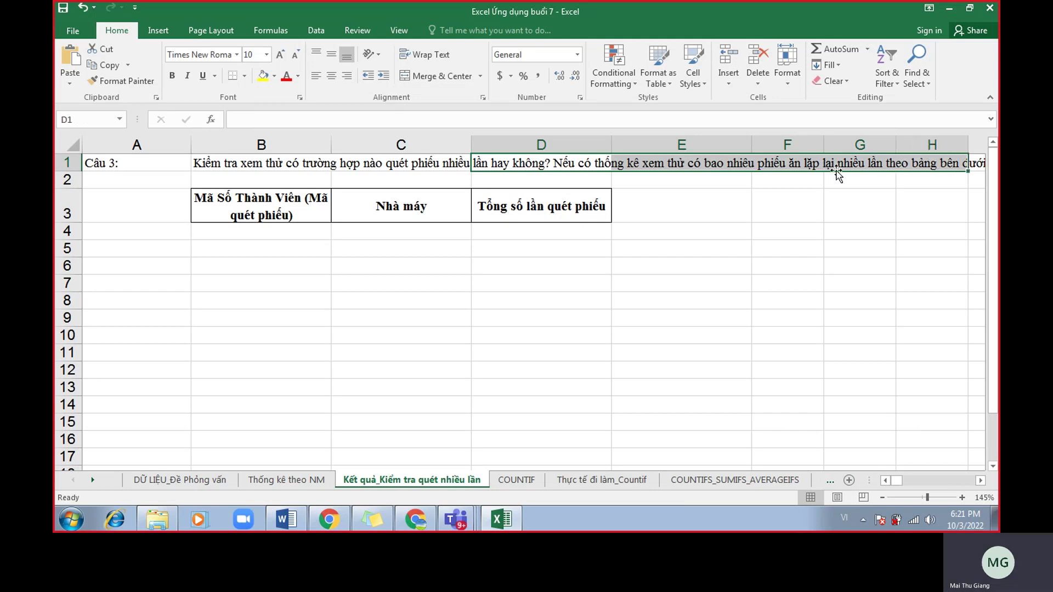
Mark the member-code, factory and scan-count areas of the results table.
click(294, 233)
drag(293, 234, 294, 385)
click(317, 243)
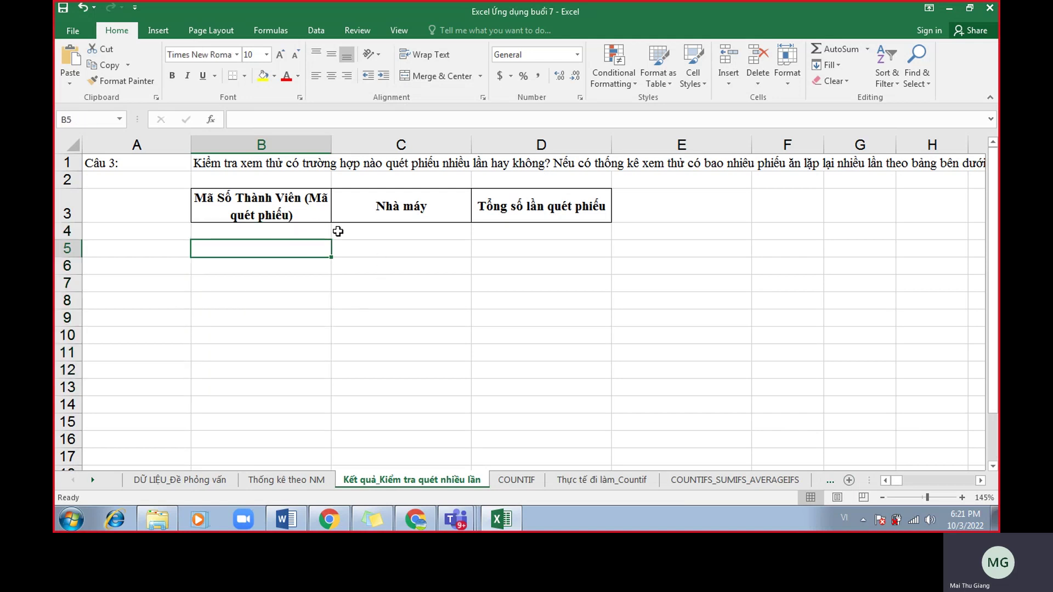
drag(367, 228, 360, 335)
click(494, 235)
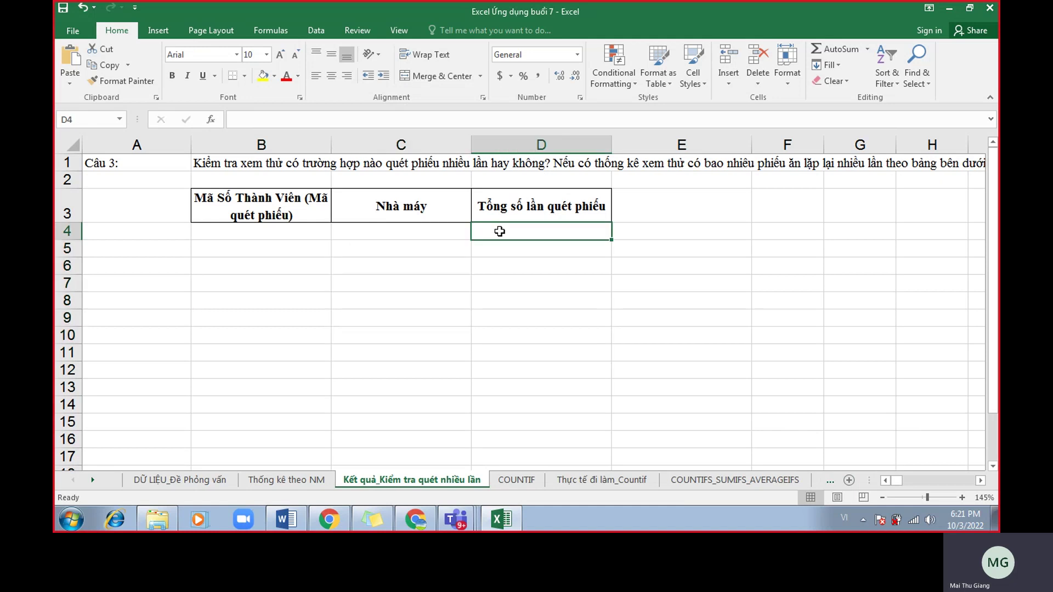
click(312, 234)
click(496, 234)
Select member-code column B on DỮ LIỆU_Đề Phỏng vấn, then switch to the 'Lý thuyết Ứng dụng buổi 7' Word notes.
click(206, 480)
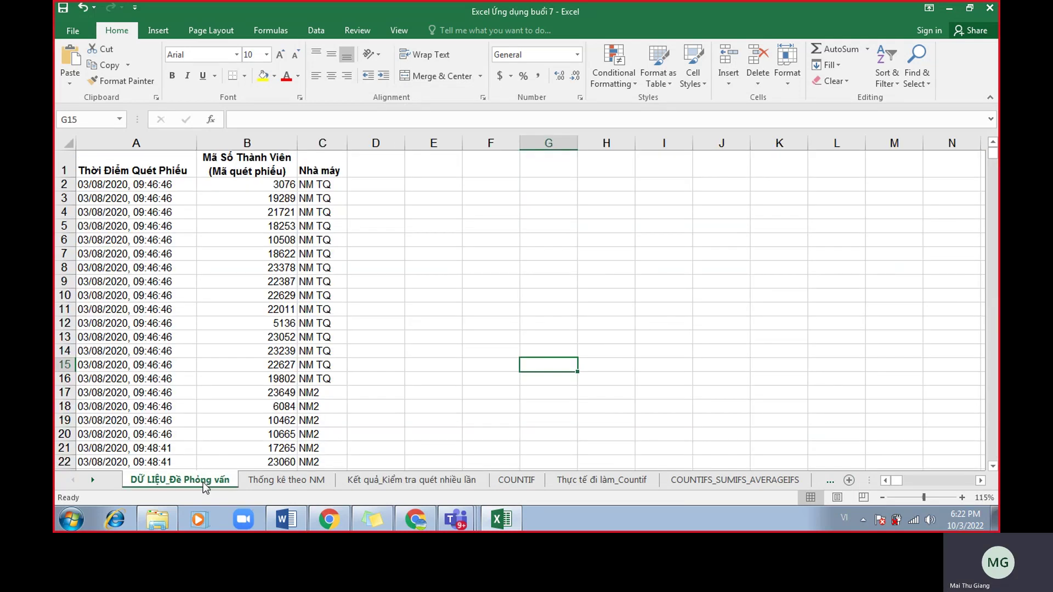
click(264, 406)
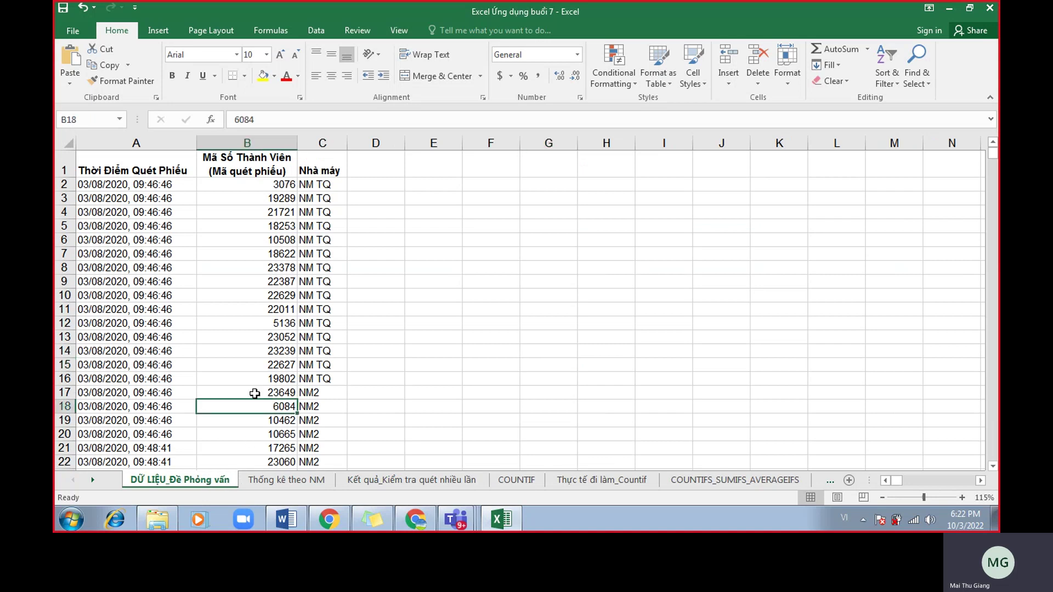
click(255, 142)
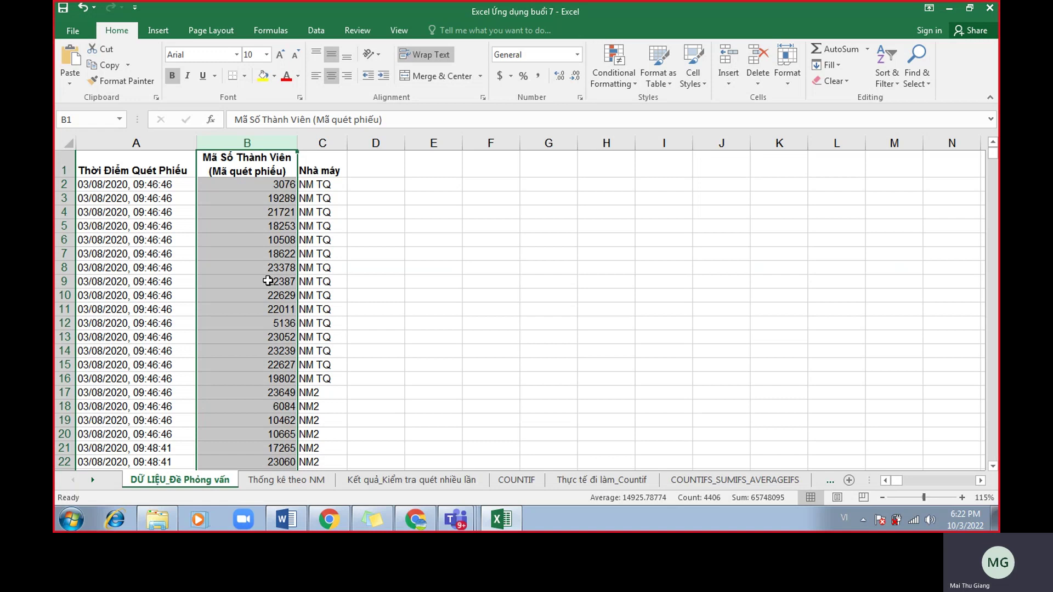
click(282, 520)
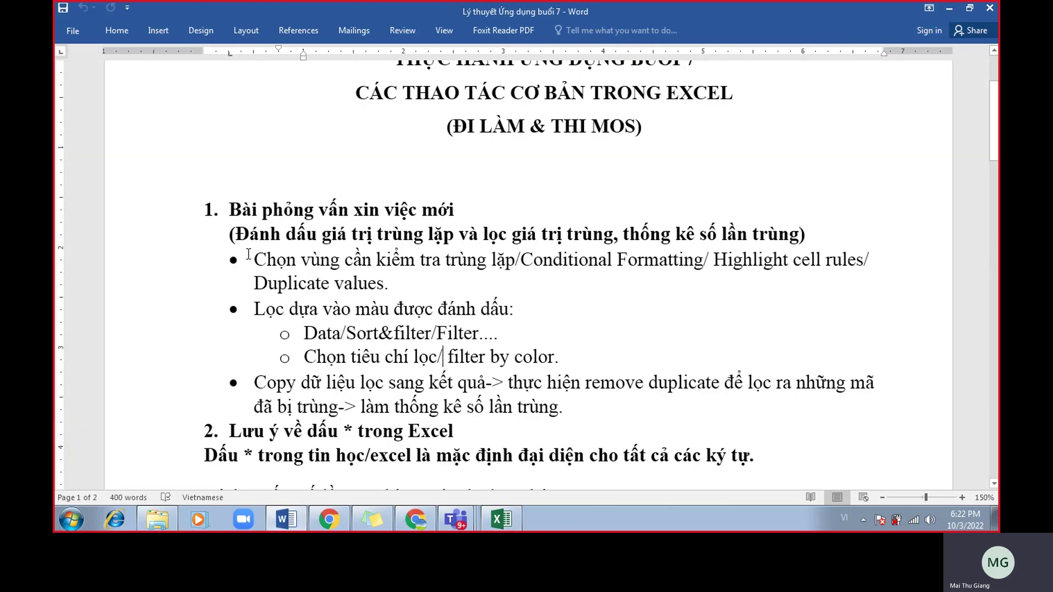
Apply yellow Text Highlight Color to the heading phrase 'Đánh dấu giá trị trùng lặp' from the mini toolbar.
drag(246, 235, 464, 231)
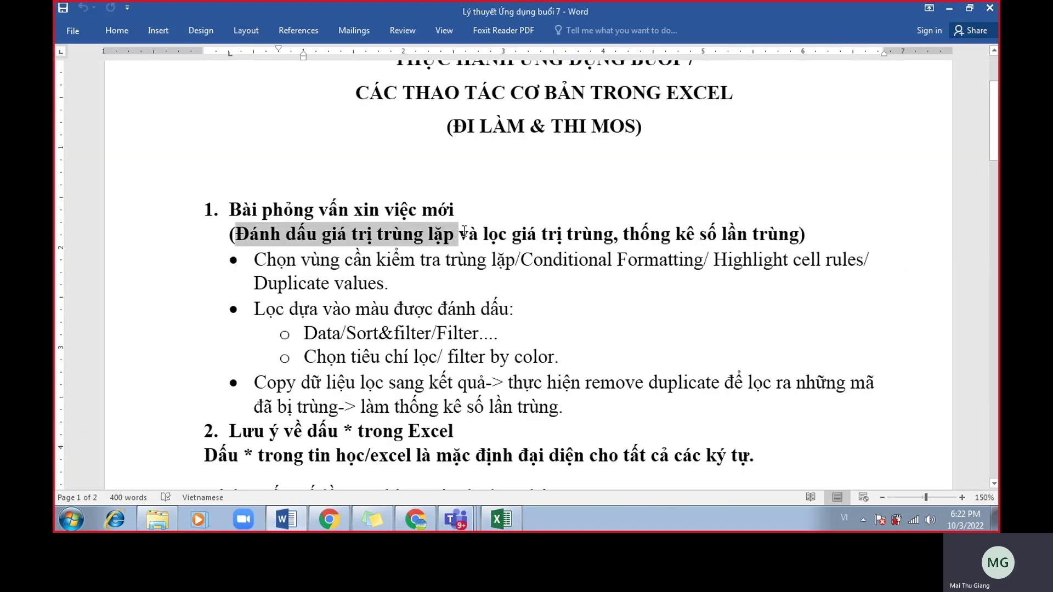
click(463, 234)
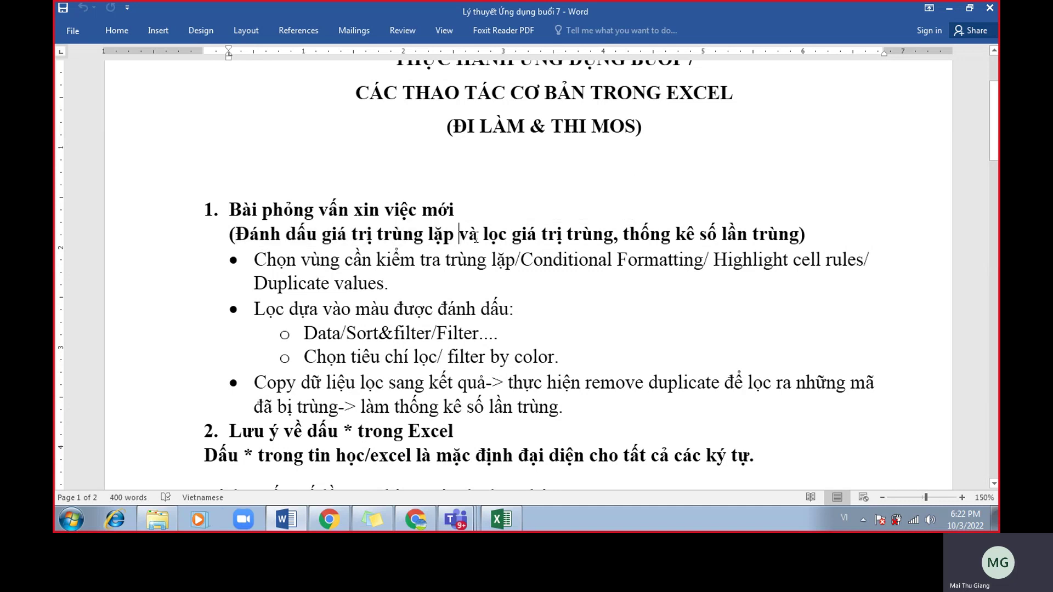
drag(479, 236, 235, 237)
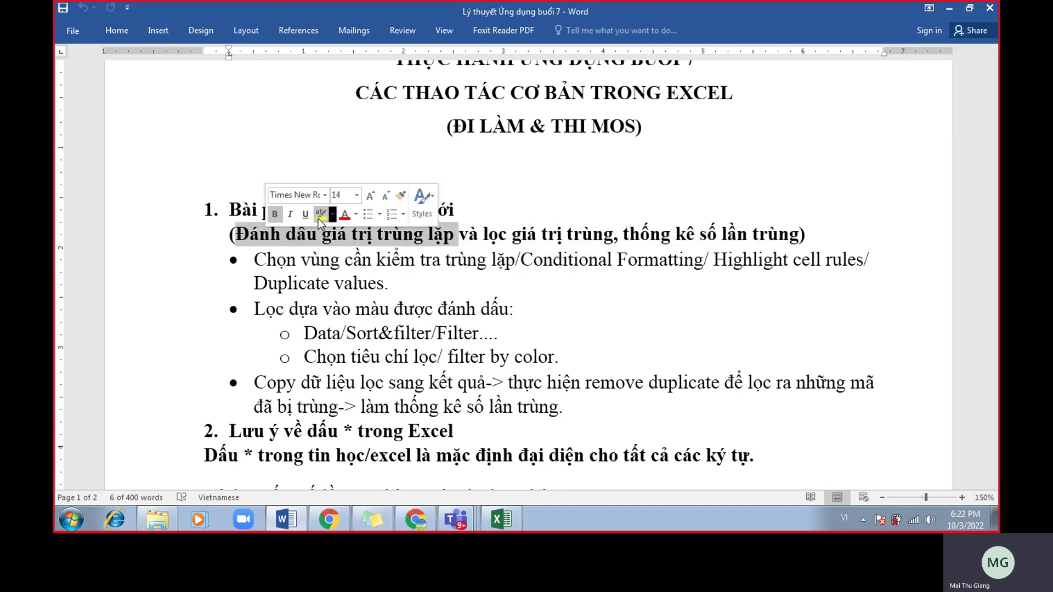
click(318, 219)
click(321, 283)
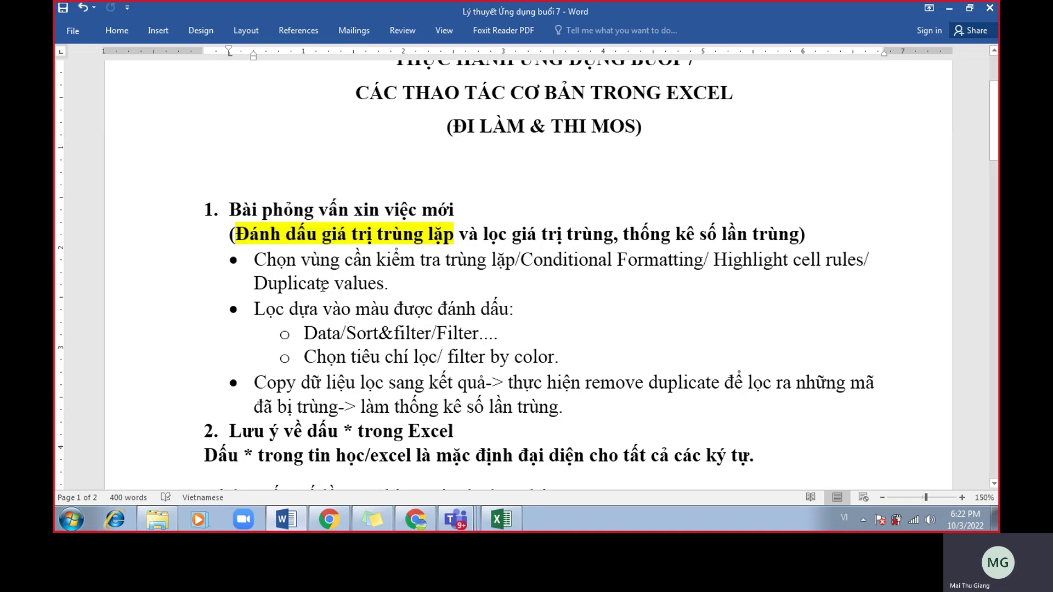
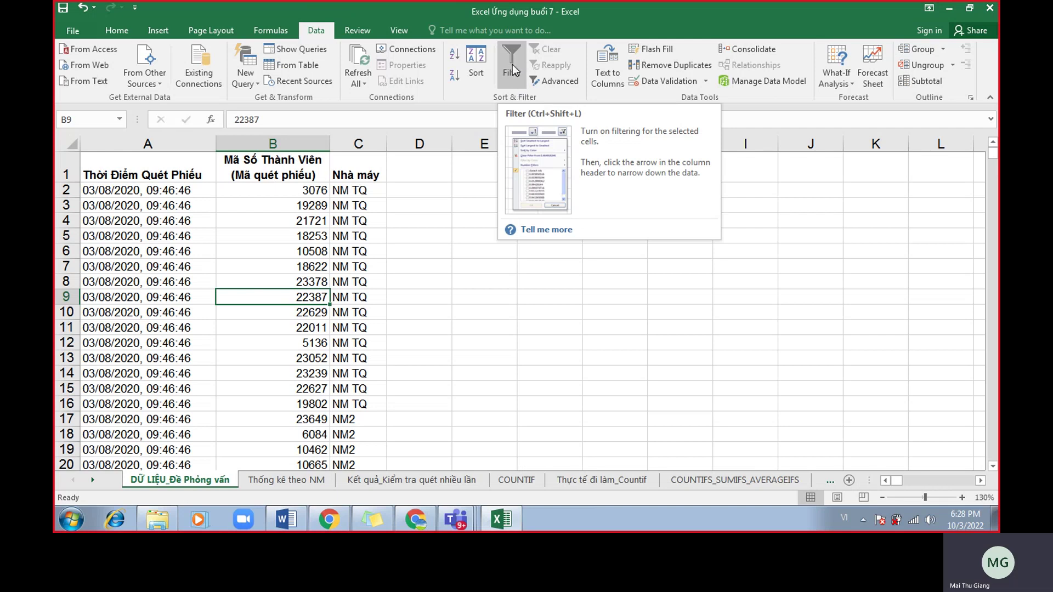
Turn on filtering for the member scan data table from the Data ribbon.
click(278, 203)
click(282, 233)
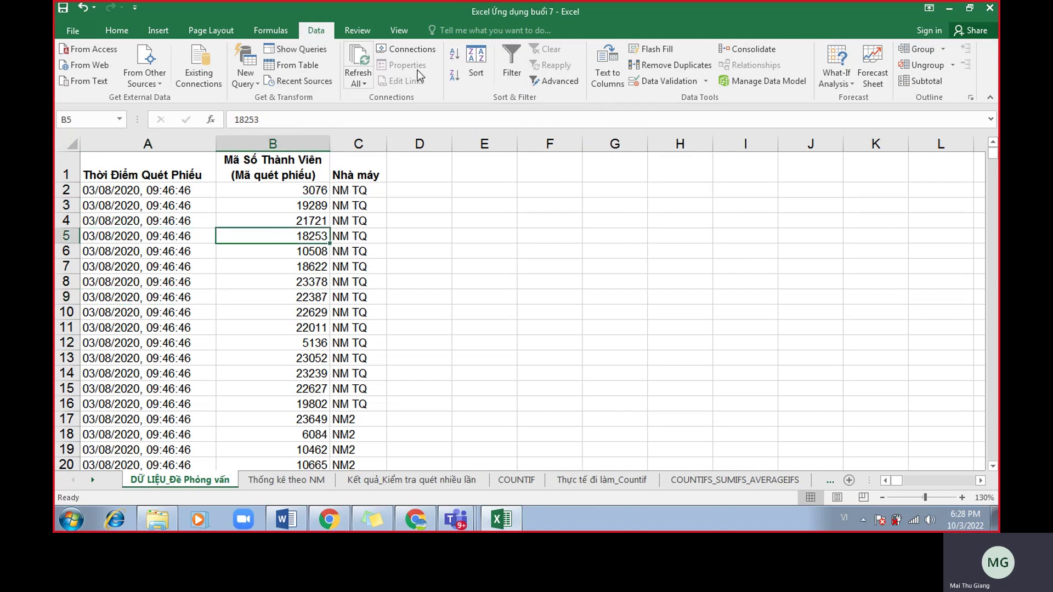
click(509, 70)
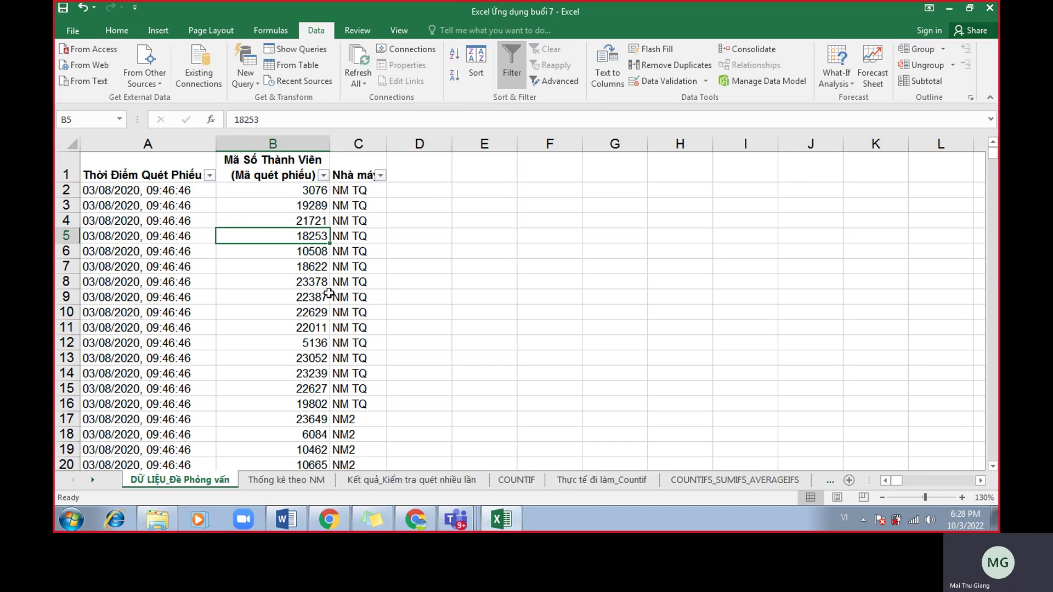
Look over the Home Sort & Filter list without changes, then switch to the meeting chat.
click(254, 294)
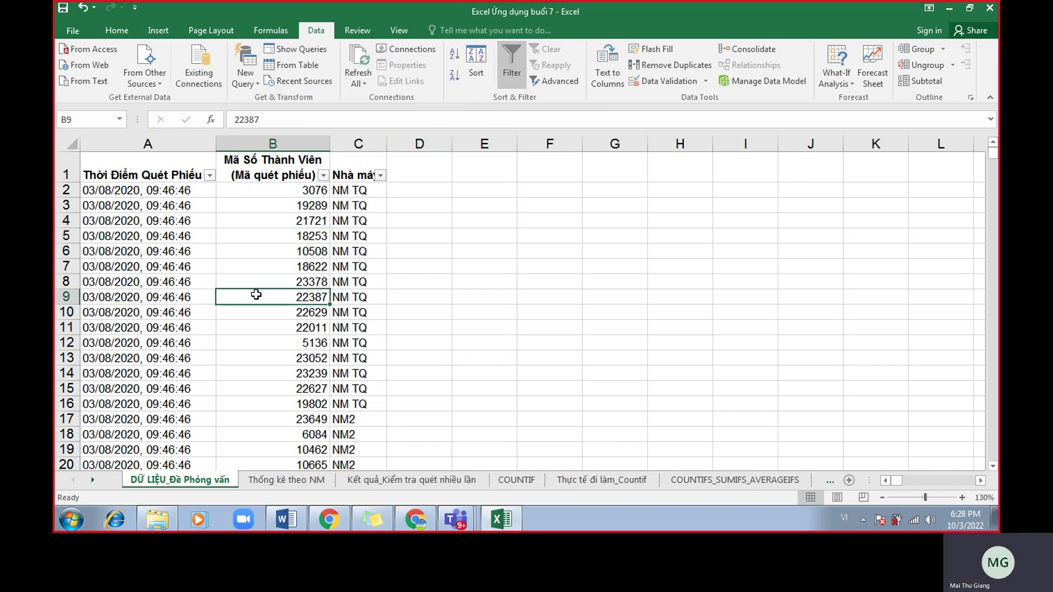
click(116, 31)
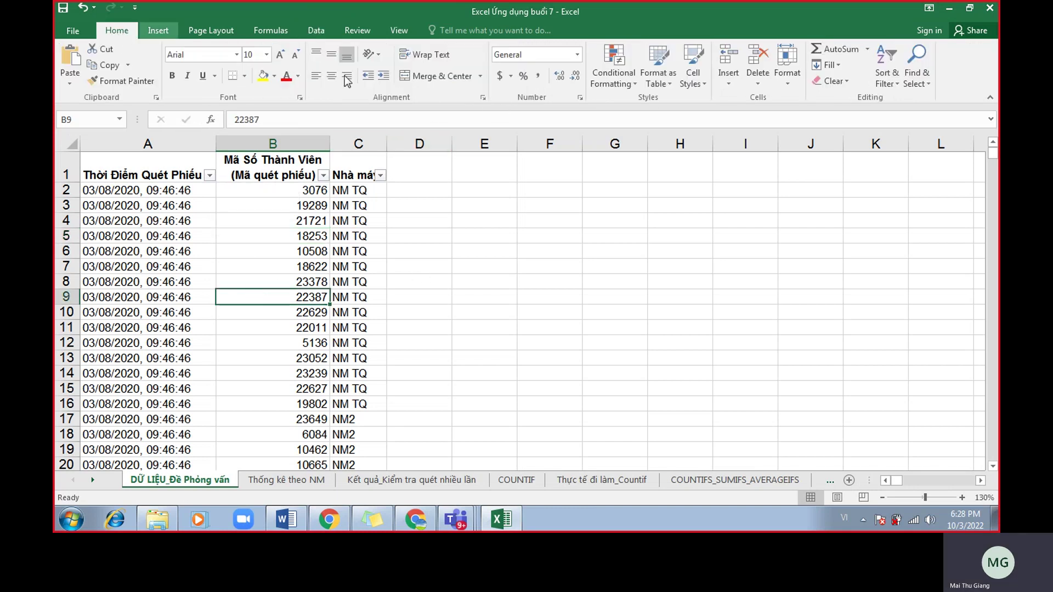
click(892, 85)
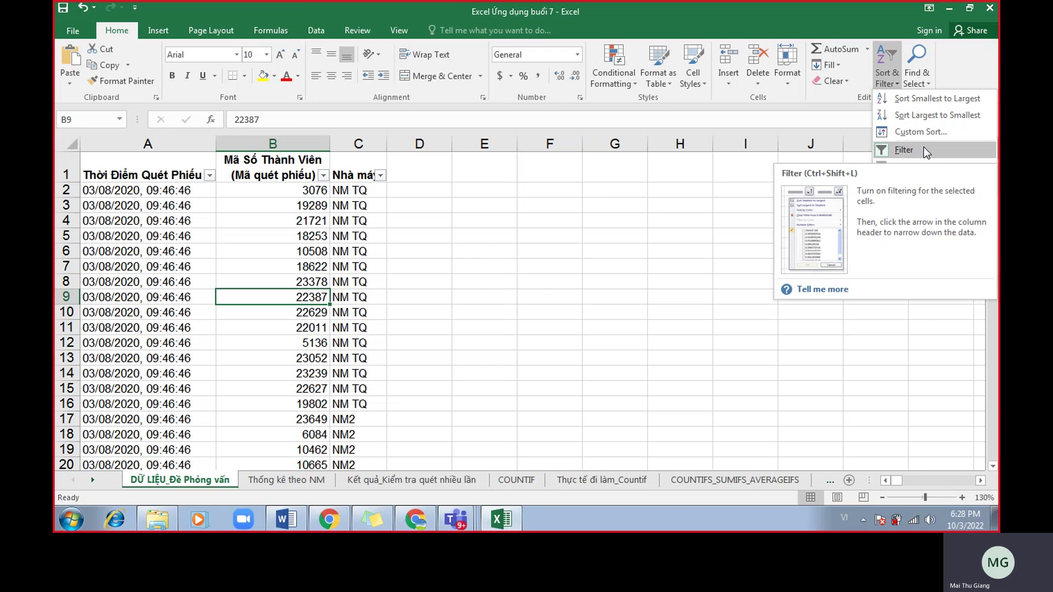
click(362, 263)
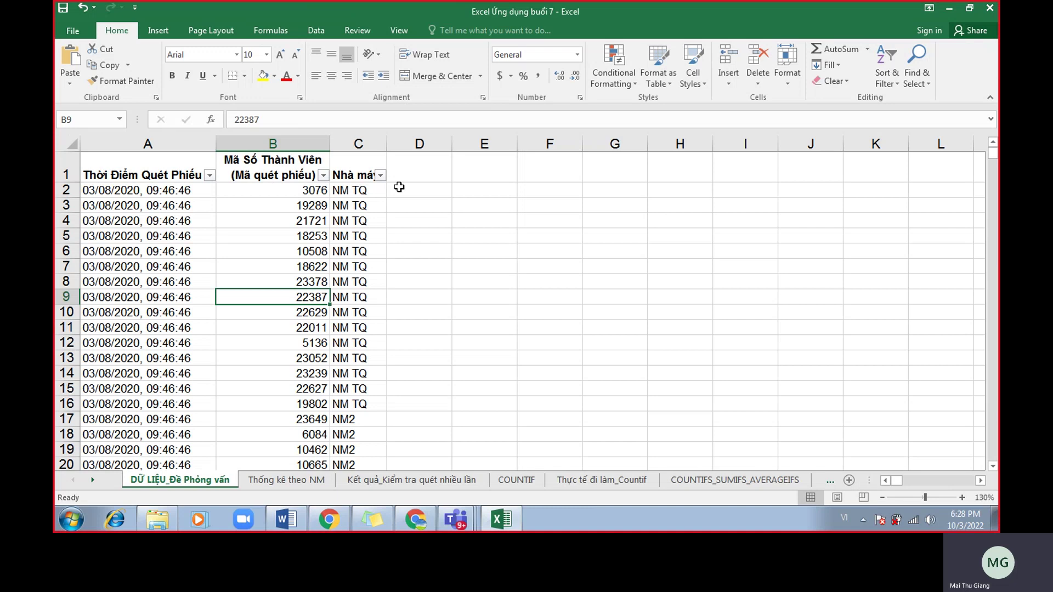
key(alt+Tab)
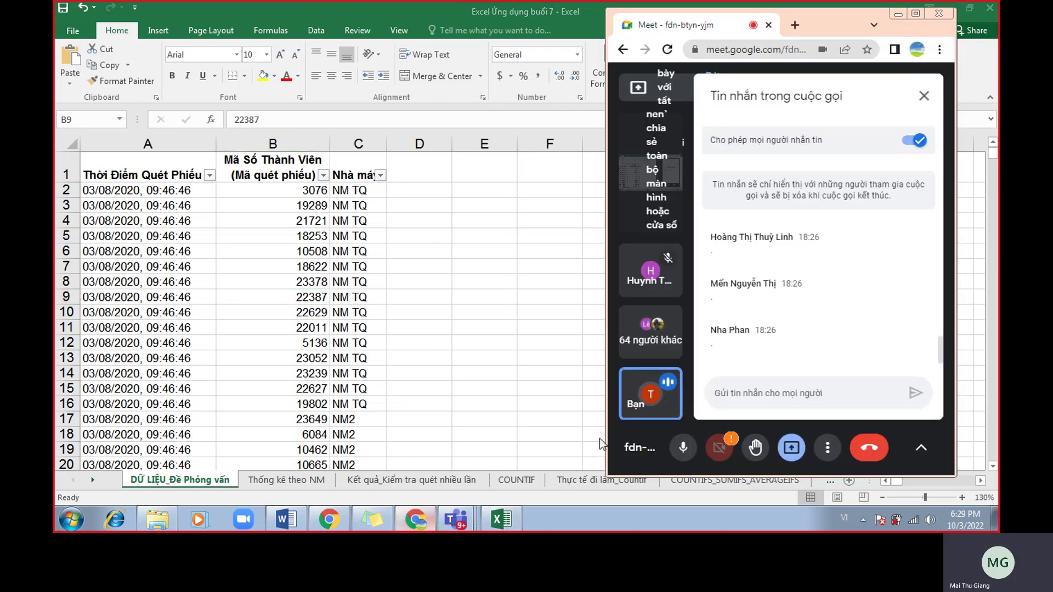
Back in Excel, toggle the table filter off and on, leaving filtering enabled.
scroll(805, 339, up, 2)
scroll(802, 333, down, 2)
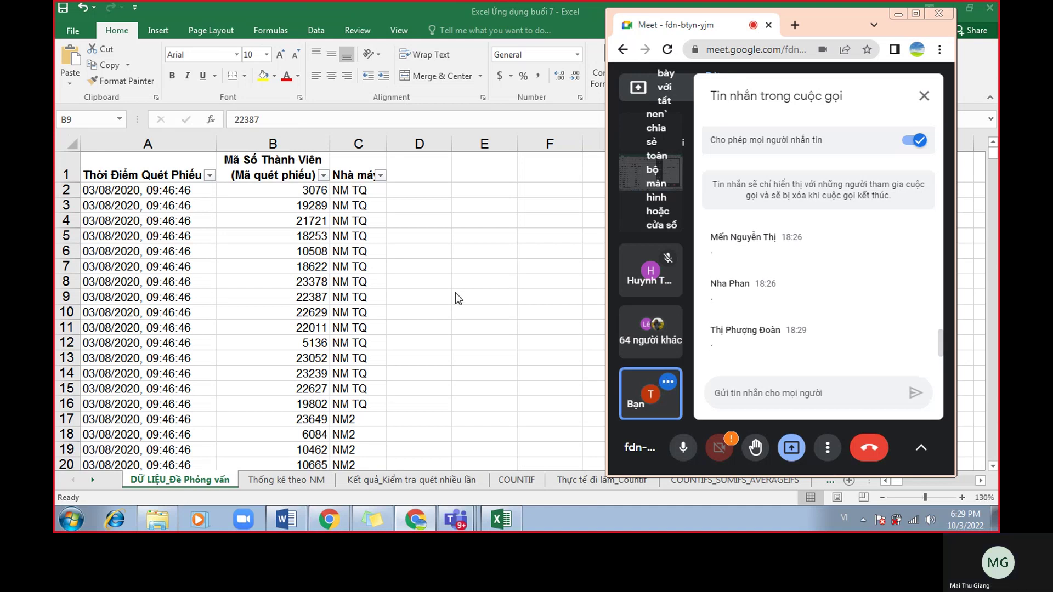
click(324, 296)
click(301, 250)
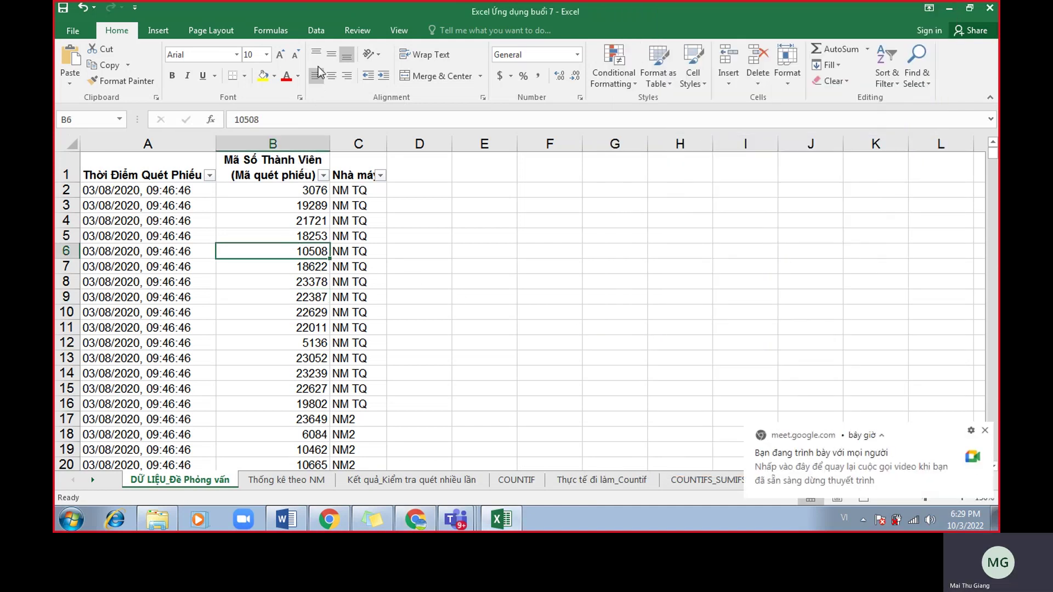
click(315, 30)
click(510, 68)
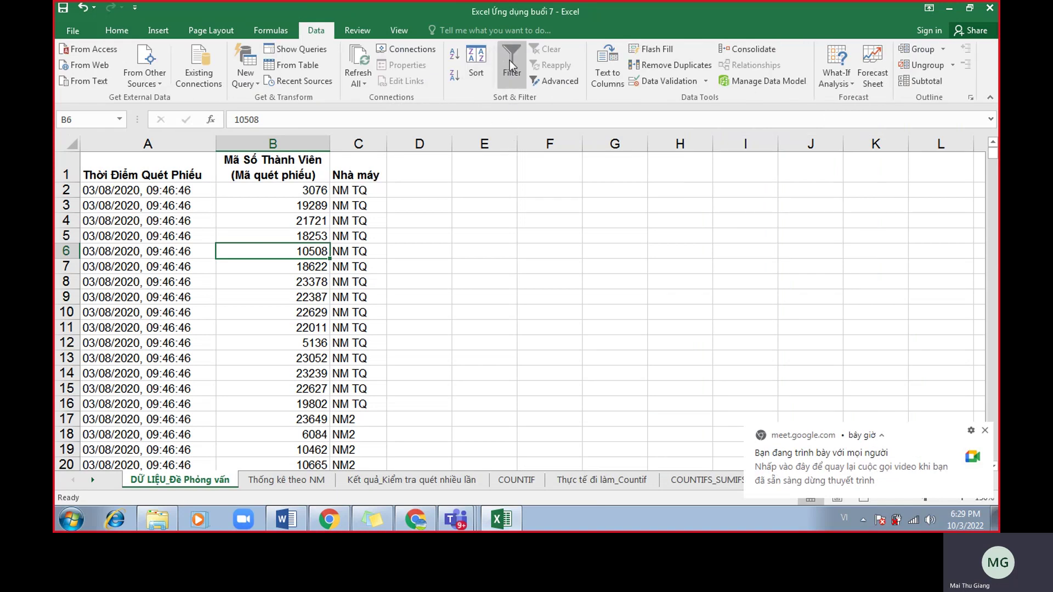
click(509, 61)
click(511, 58)
click(511, 58)
Admit the waiting participant in Google Meet and return to Excel.
click(420, 519)
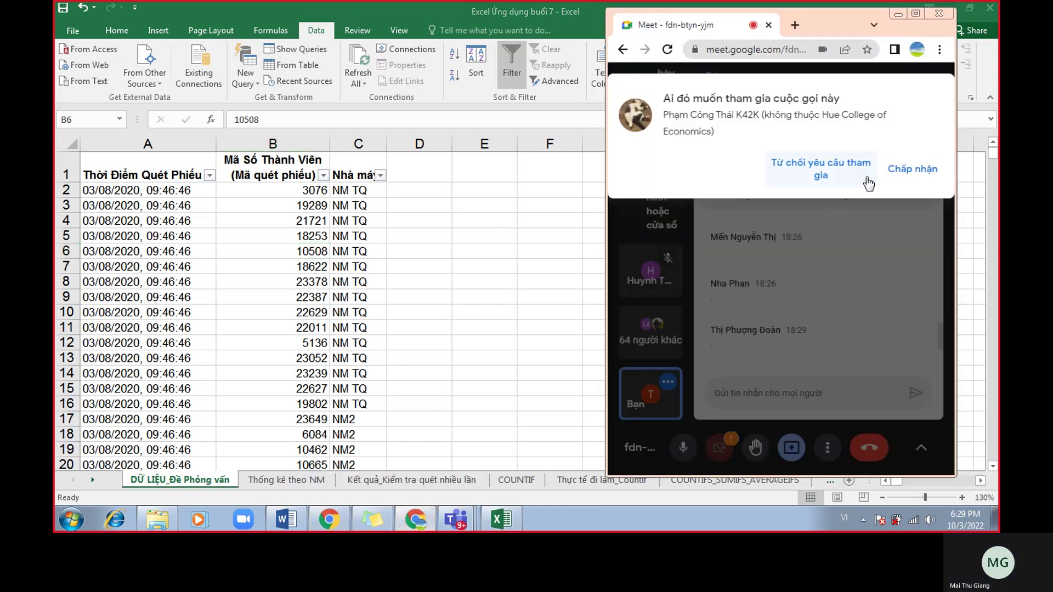
click(911, 170)
key(alt+Tab)
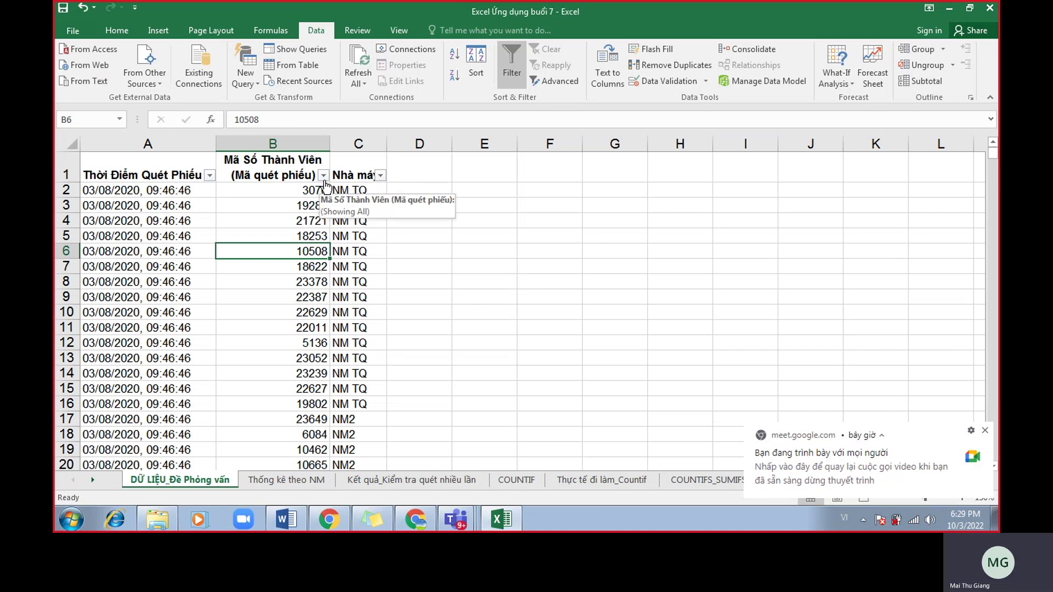
Filter member-code column B by pink cell colour, showing 125 of 4405 records.
click(323, 176)
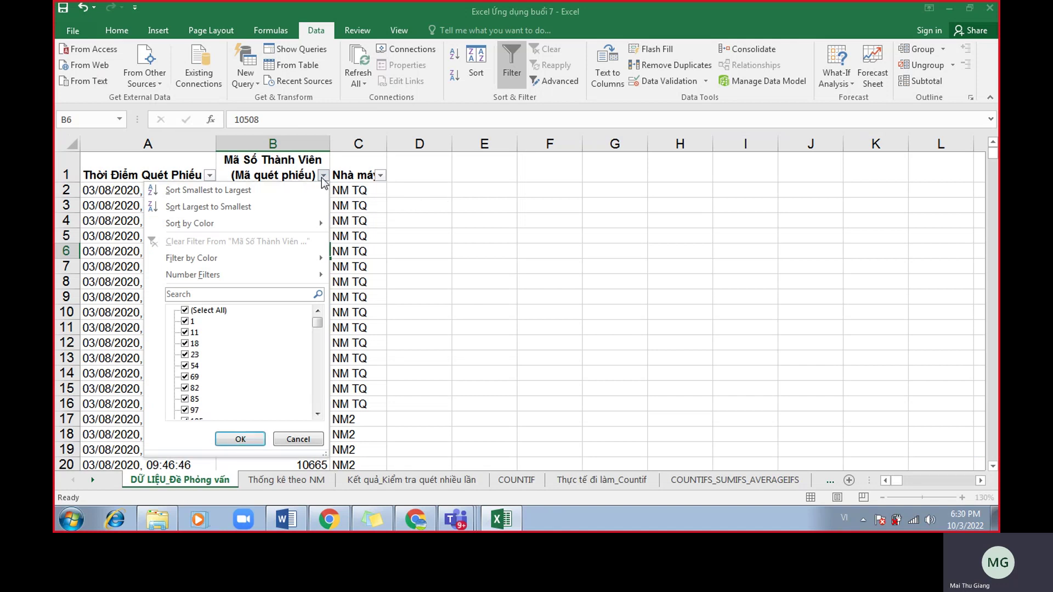
mouse_move(289, 258)
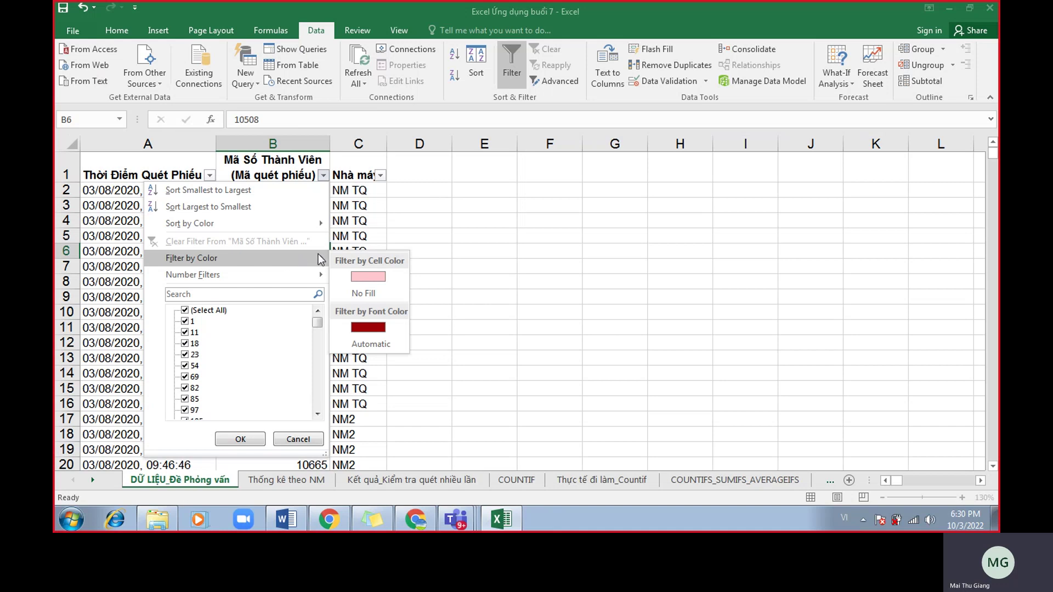
click(375, 277)
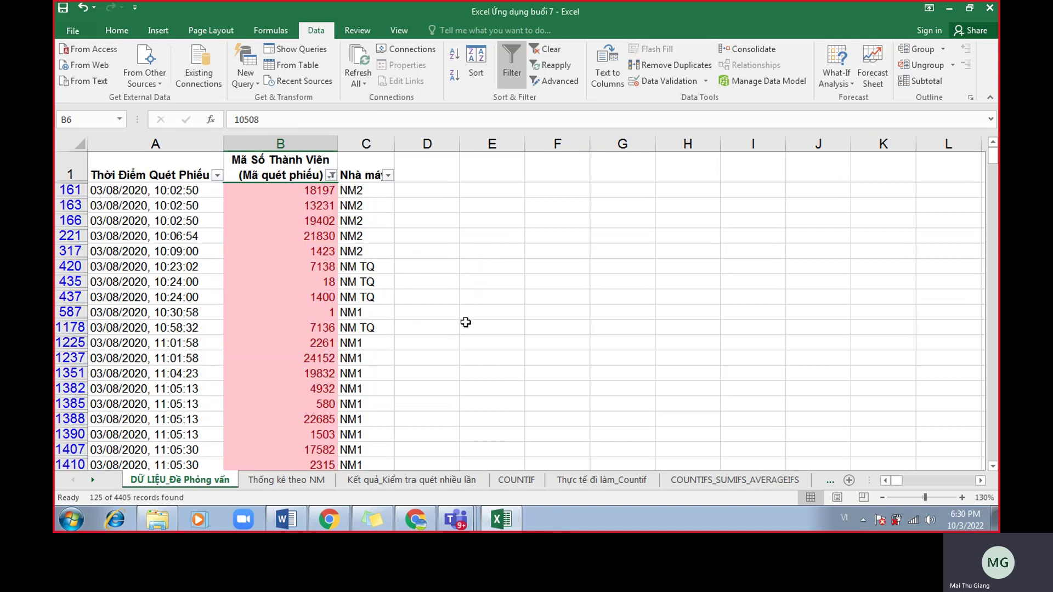
Scroll through the 125 pink-filtered rows to the end and back, then bring up the Meet chat.
scroll(466, 321, down, 6)
scroll(458, 336, down, 12)
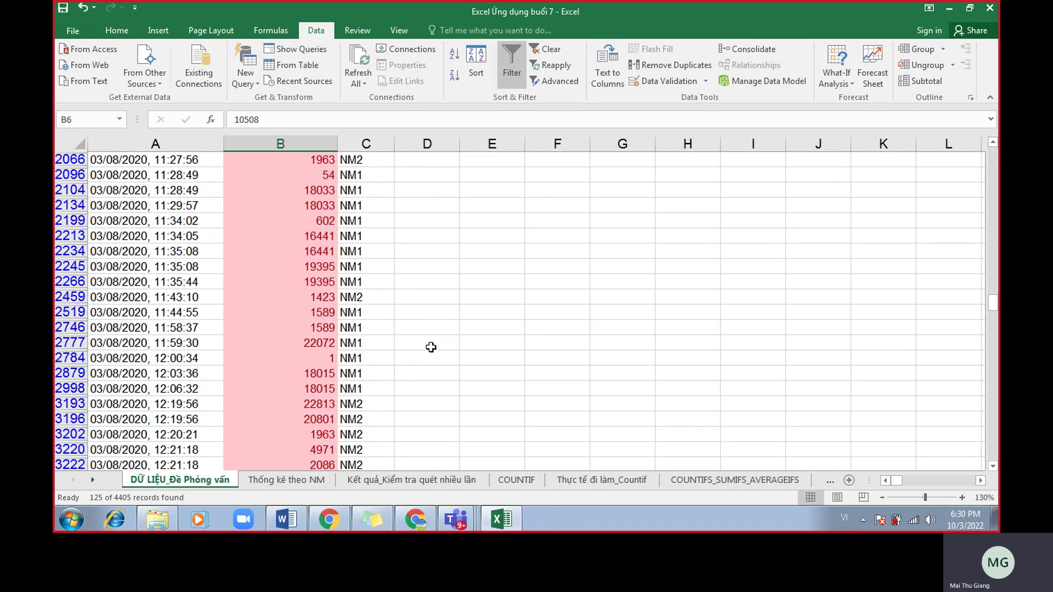
scroll(465, 406, down, 9)
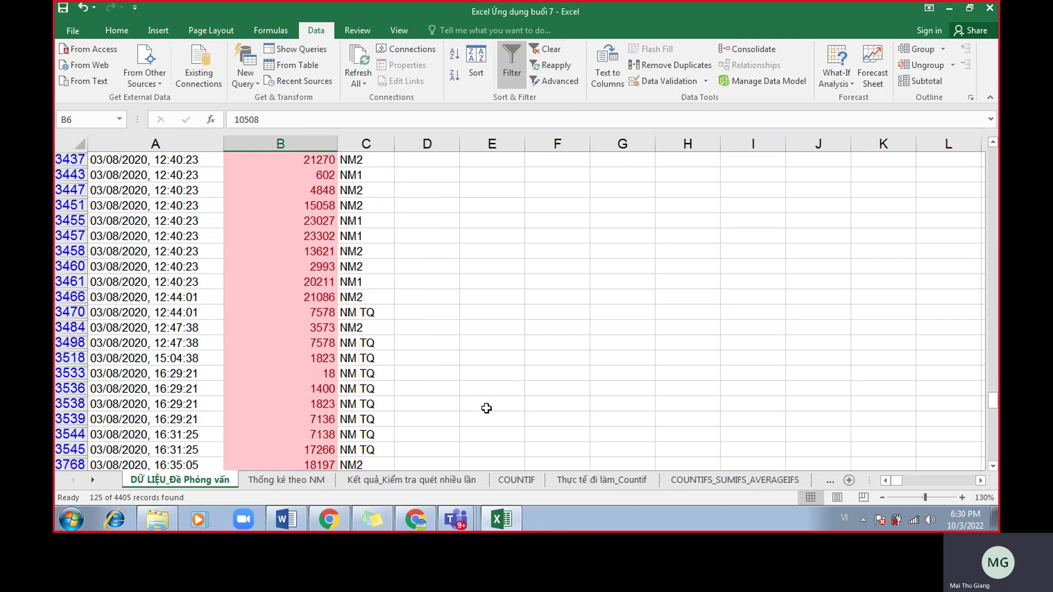
scroll(466, 422, down, 13)
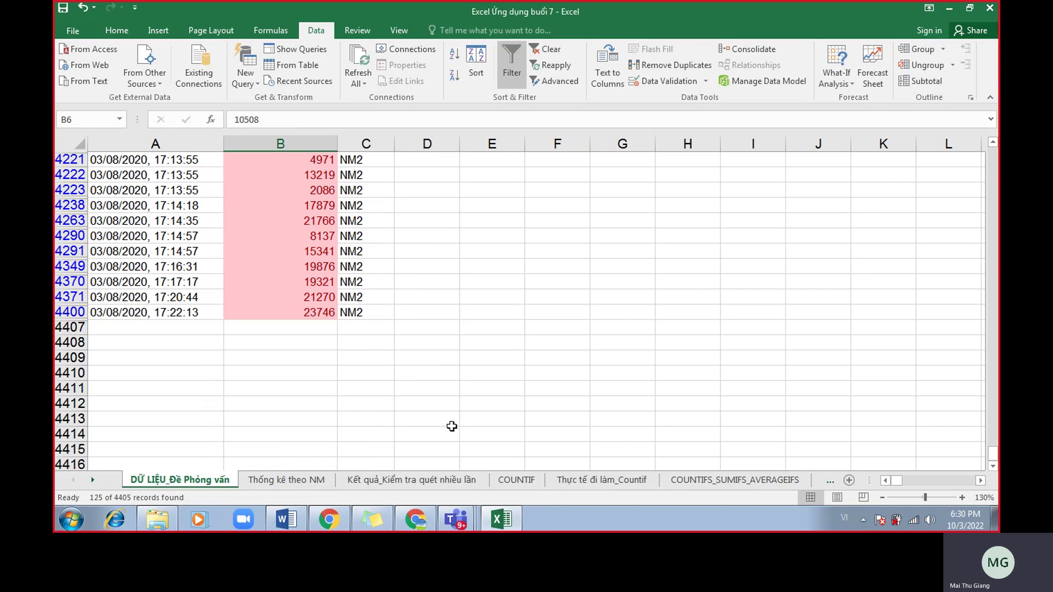
scroll(462, 397, up, 2)
scroll(461, 398, up, 20)
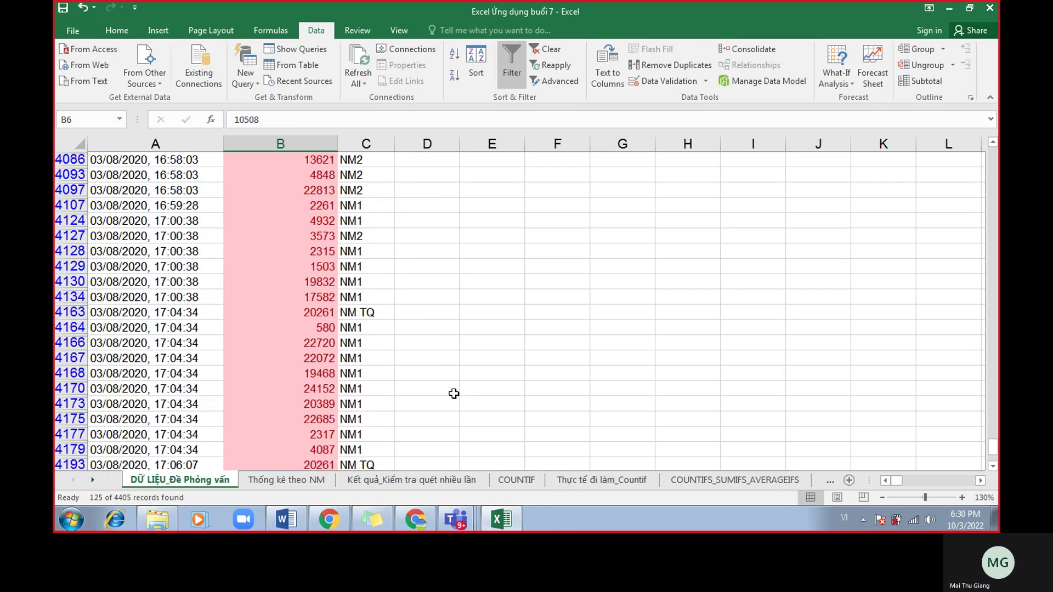
scroll(441, 366, up, 20)
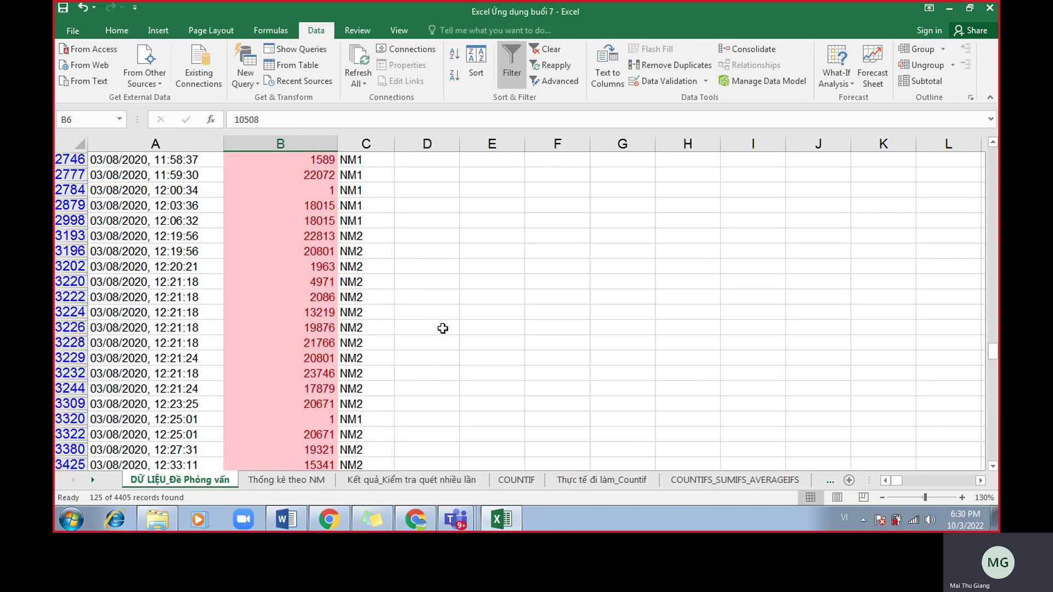
scroll(458, 347, up, 4)
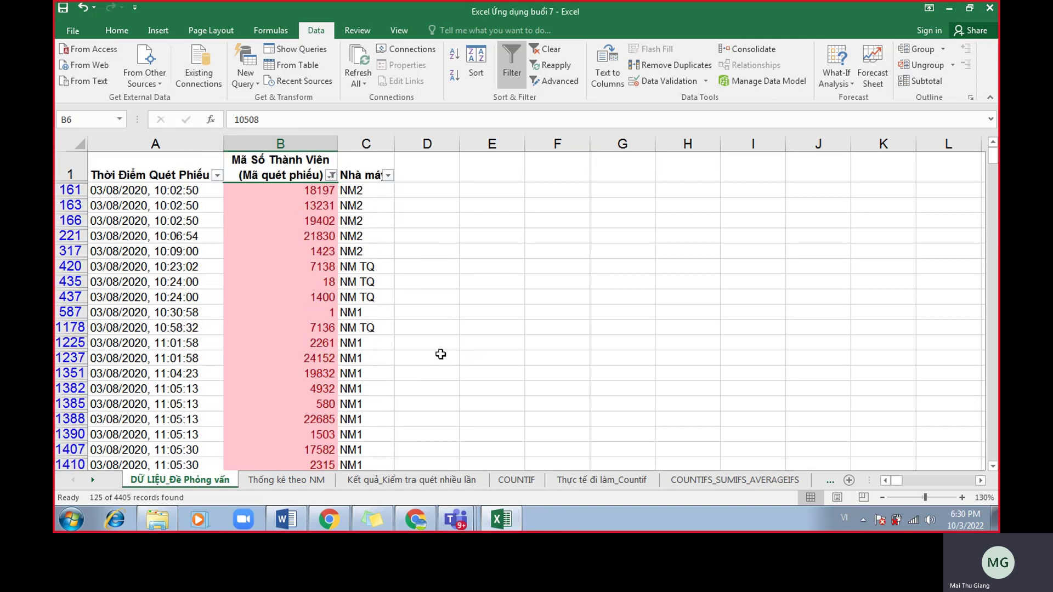
click(423, 520)
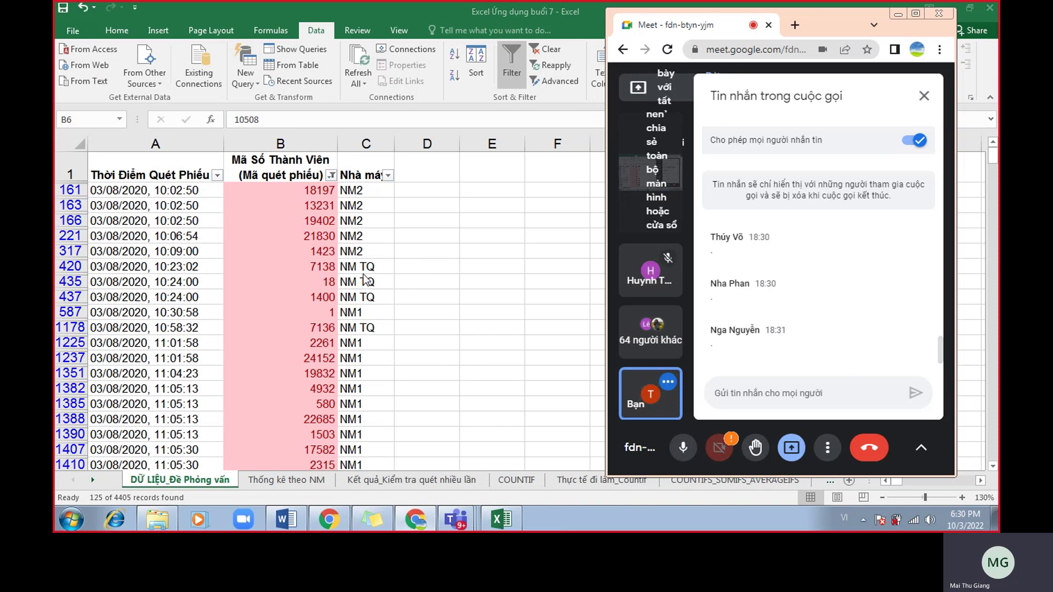
Return to Excel and select the whole filtered pink-code table with Ctrl+A.
key(alt+Tab)
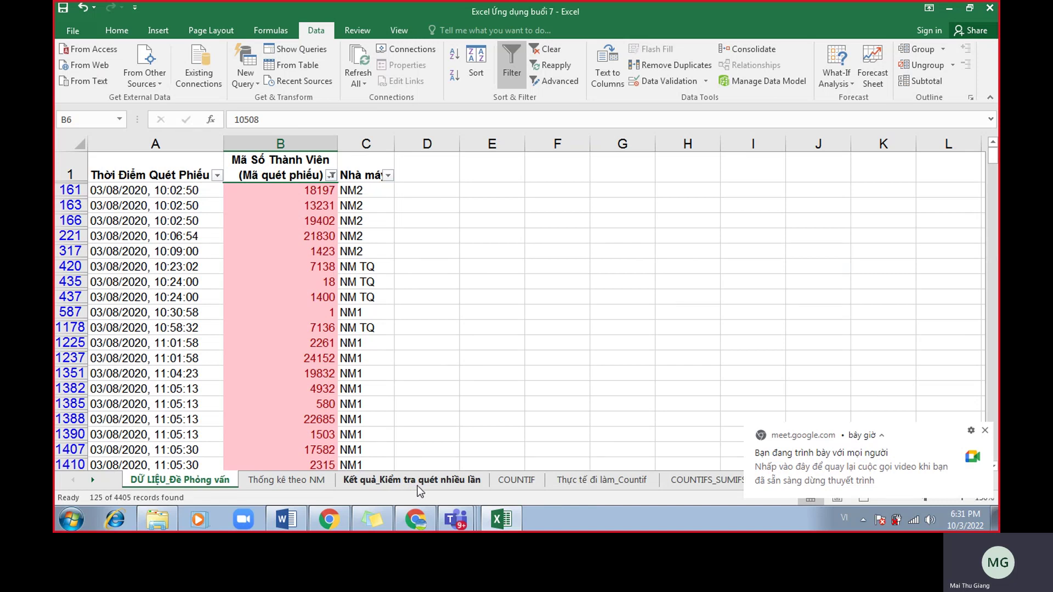
click(305, 358)
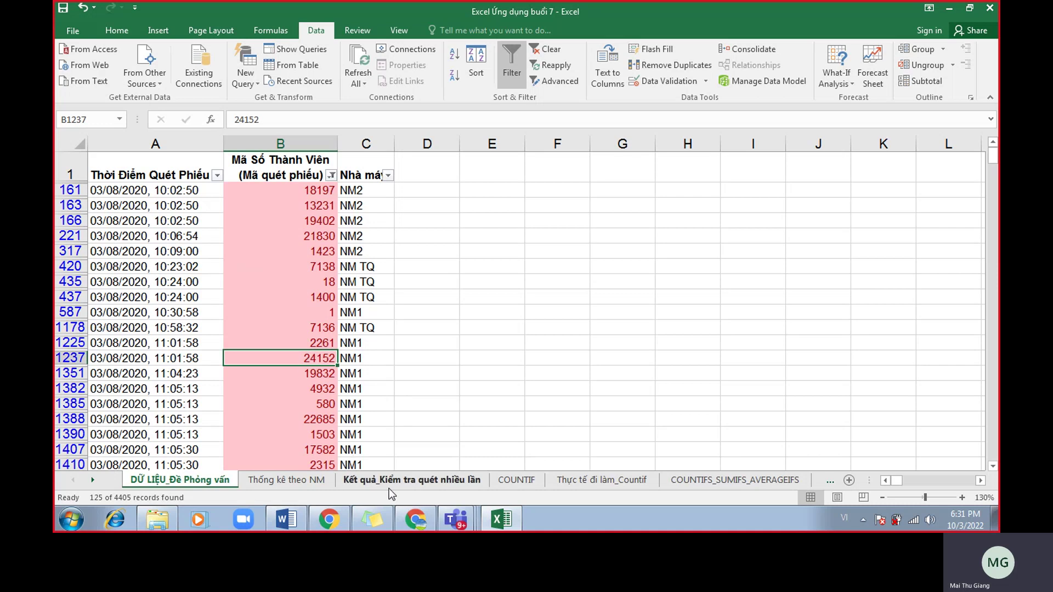
click(324, 340)
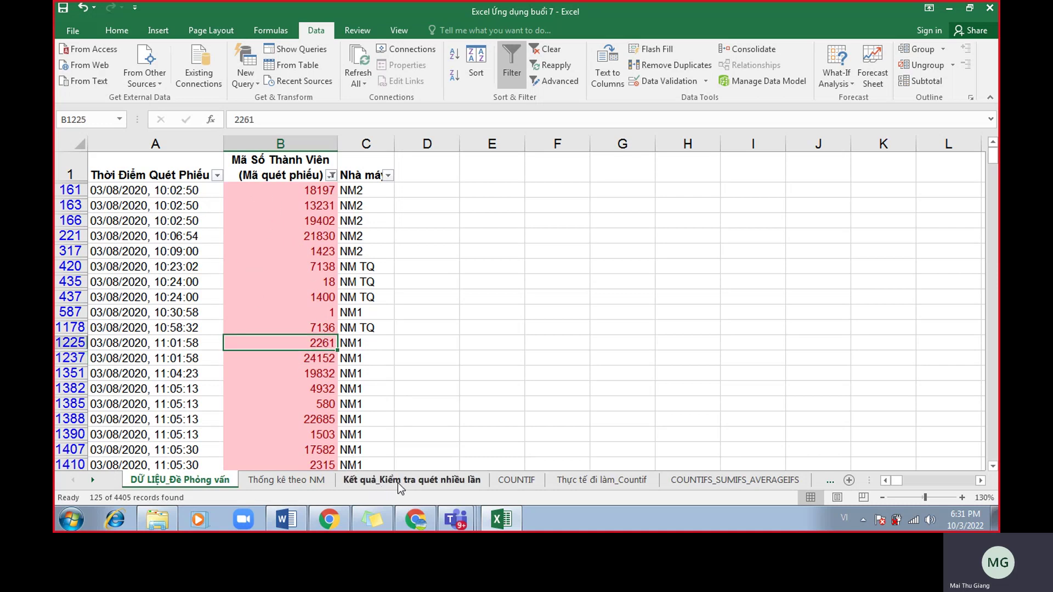
drag(299, 298, 289, 282)
click(219, 266)
click(270, 265)
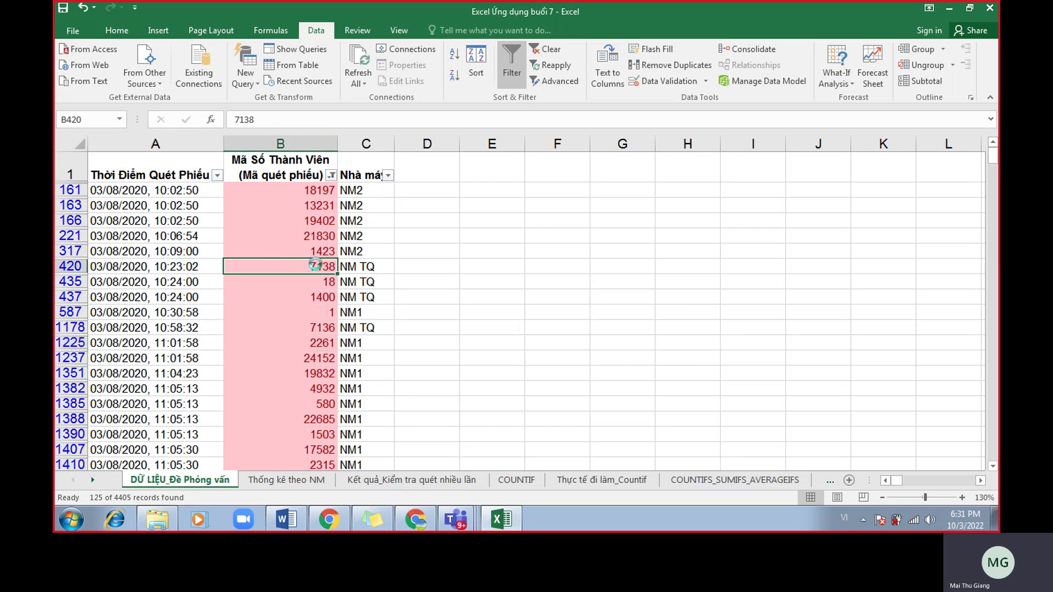
key(ctrl+a)
click(536, 285)
click(283, 249)
key(ctrl+a)
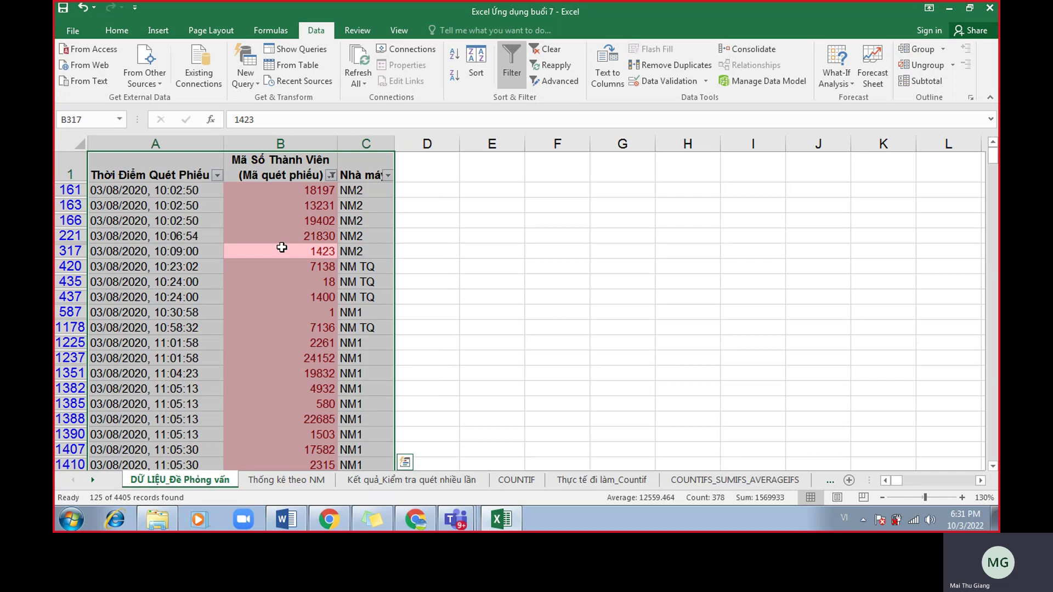
Copy the filtered pink rows and go to the Kết quả_Kiểm tra quét nhiều lần sheet.
click(557, 327)
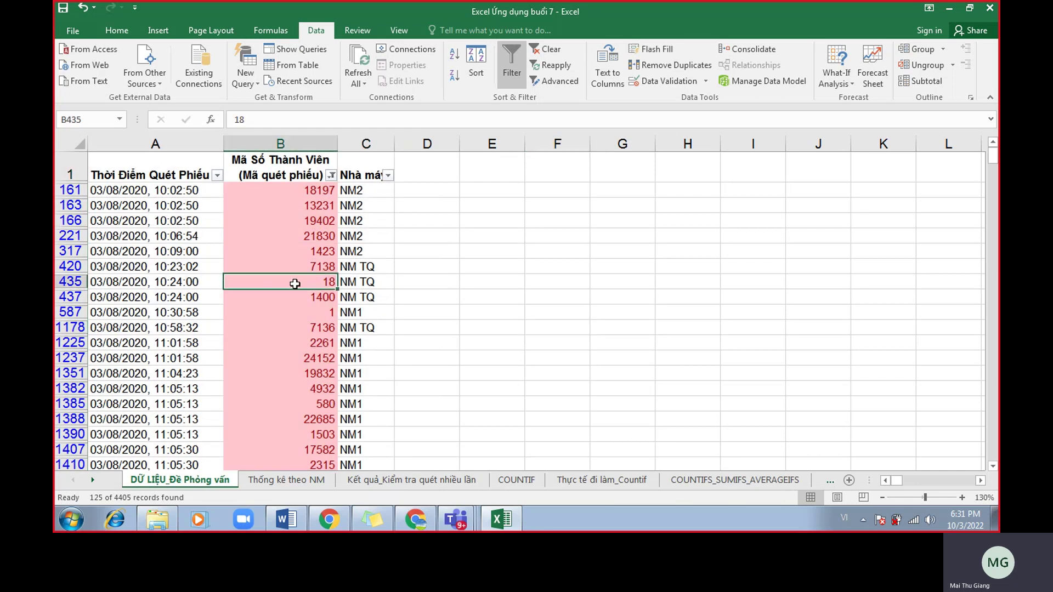
key(ctrl+a)
key(ctrl+c)
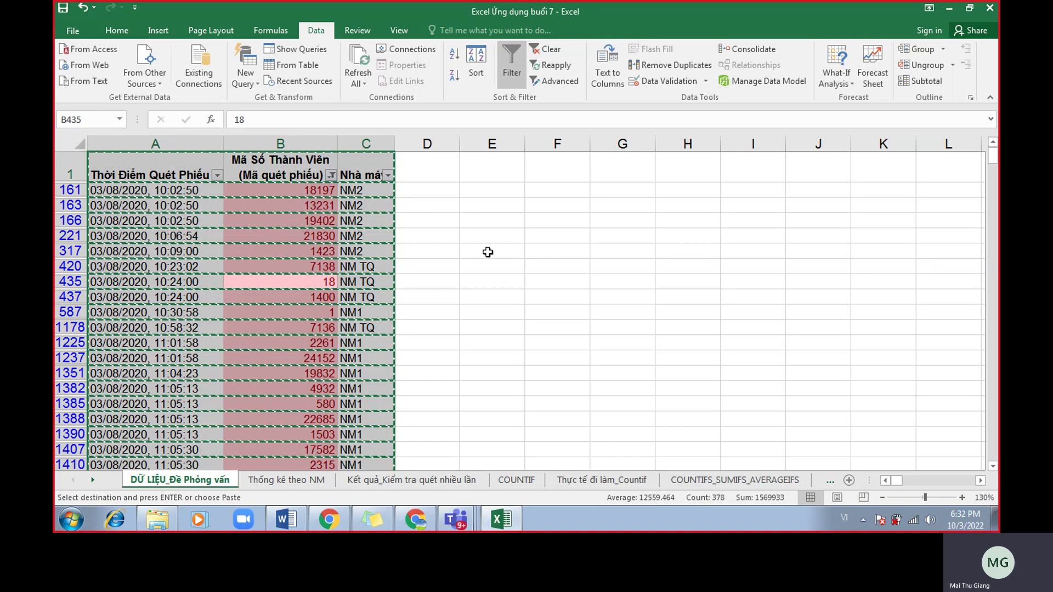
click(321, 234)
key(ctrl+a)
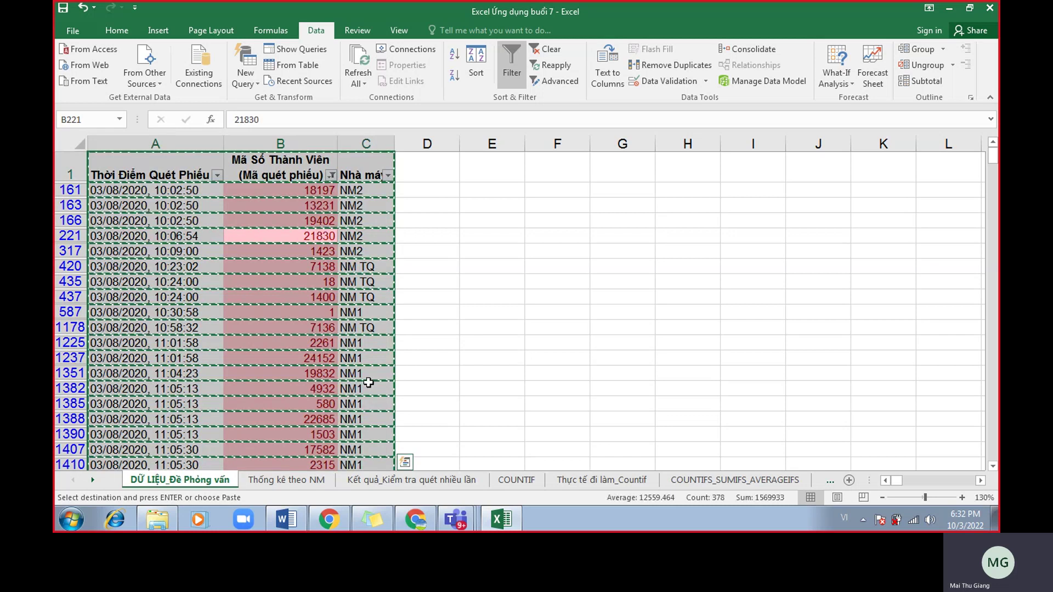
click(396, 481)
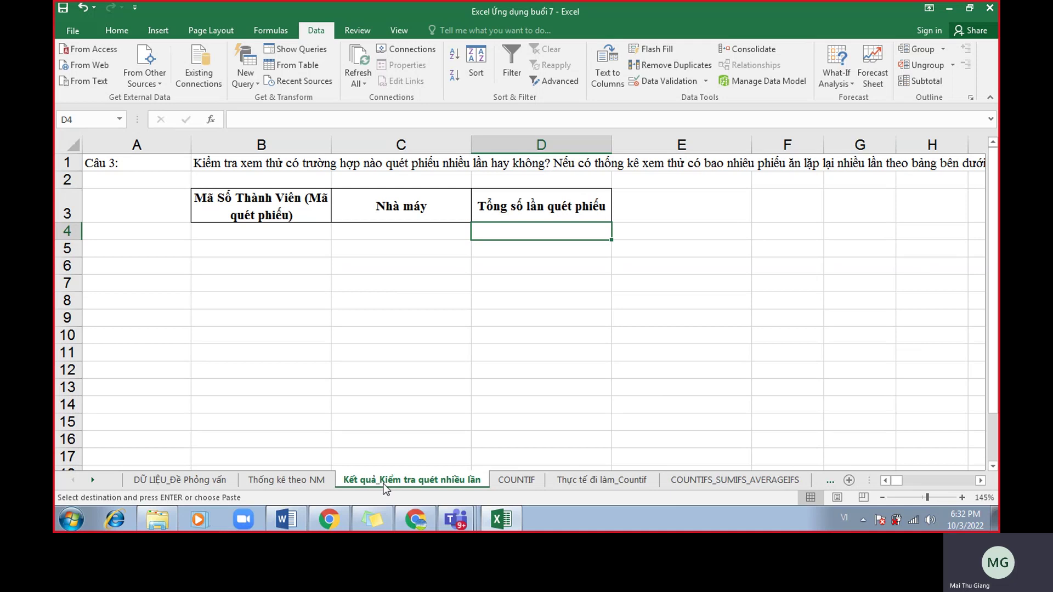
Undo the earlier paste, then recopy the whole filtered table on the DỮ LIỆU_Đề Phỏng vấn sheet.
click(159, 236)
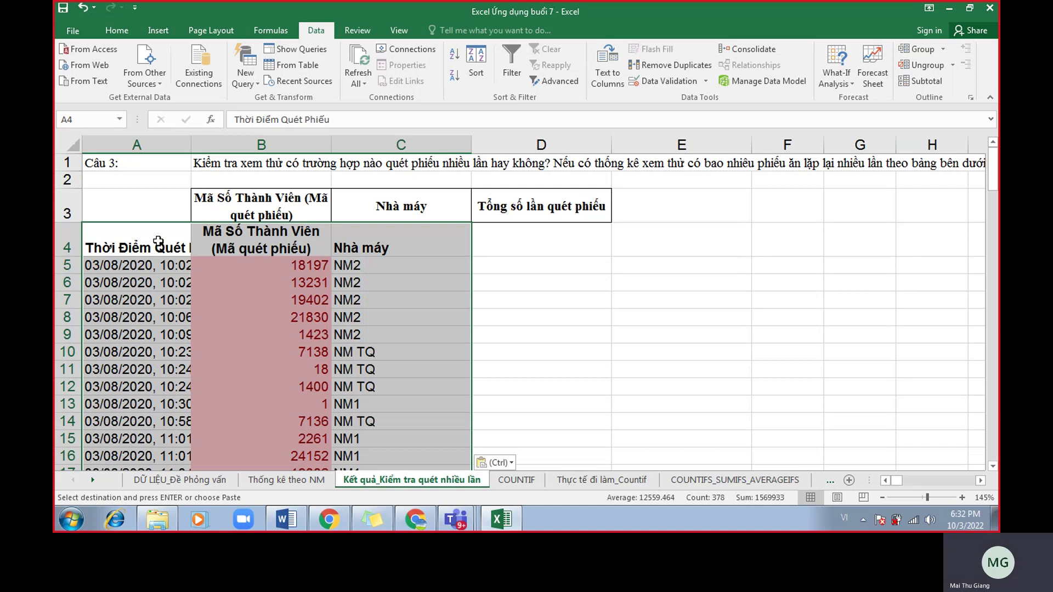
key(ctrl+z)
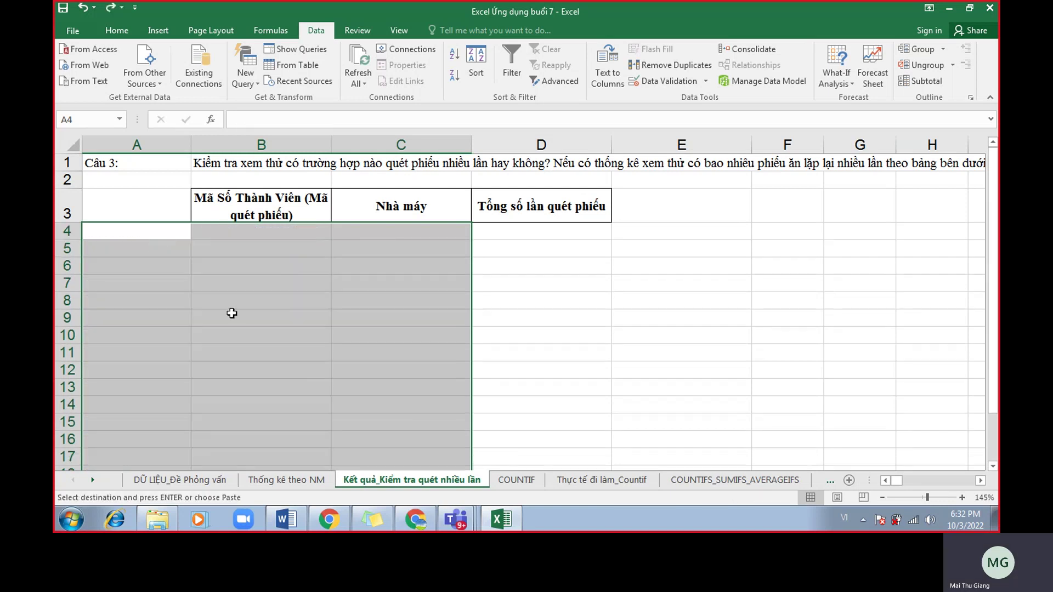
click(222, 481)
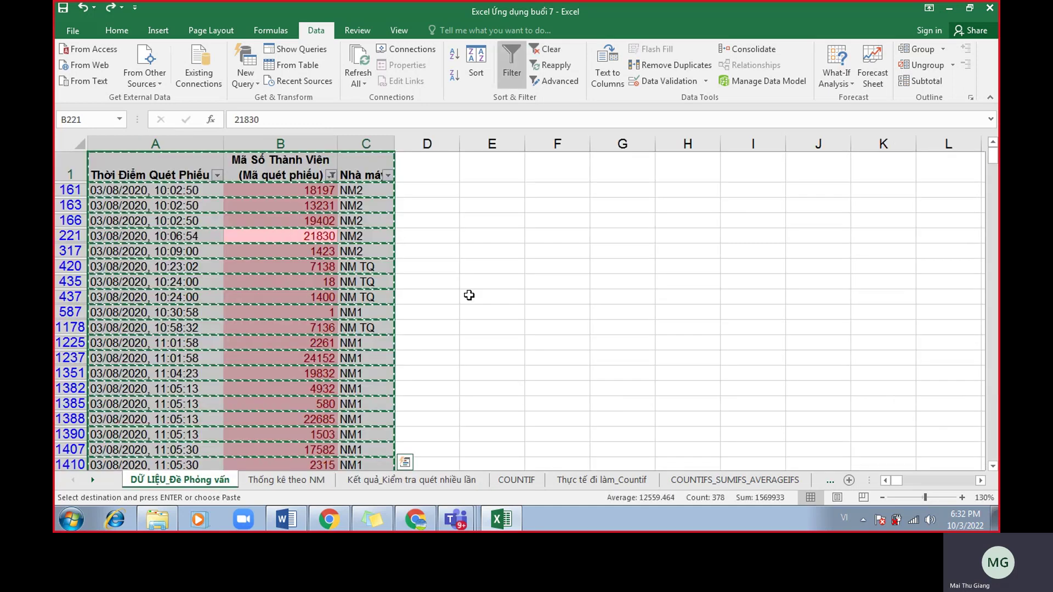
click(468, 294)
click(328, 287)
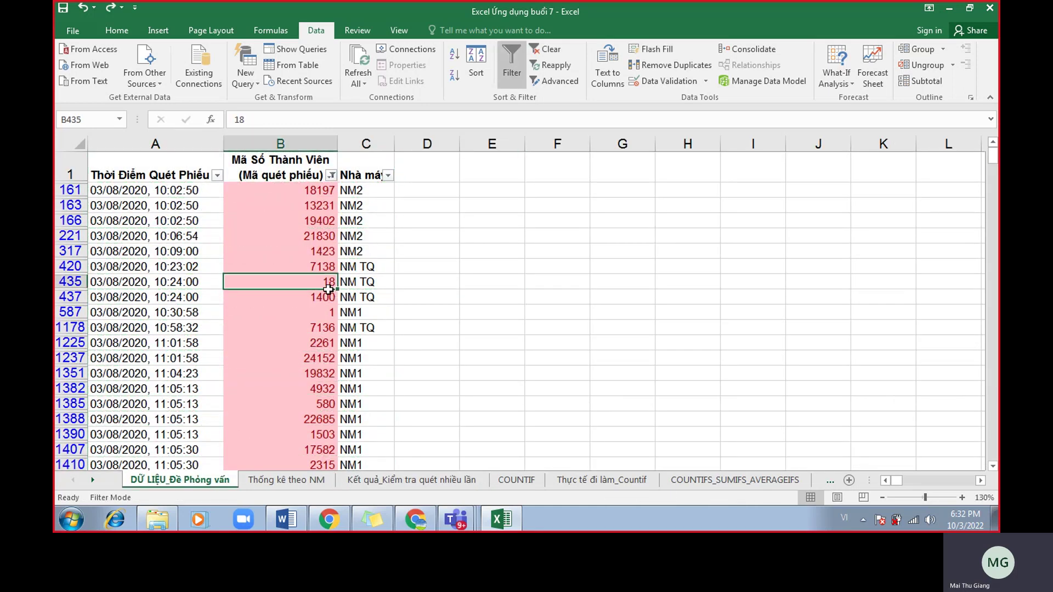
key(ctrl+a)
scroll(326, 296, down, 17)
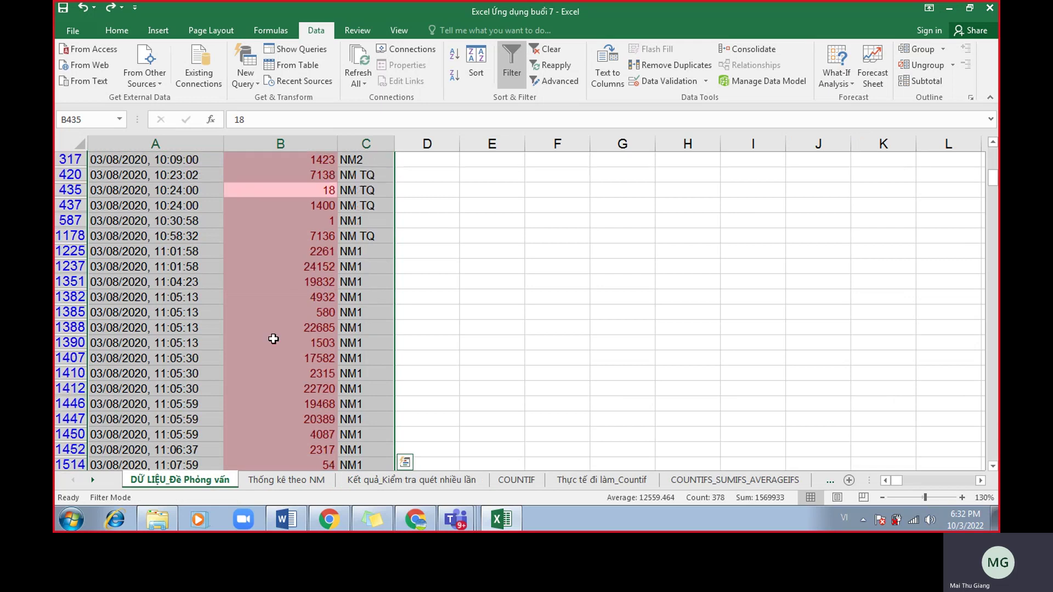
scroll(236, 399, down, 20)
scroll(261, 423, up, 1)
key(ctrl+c)
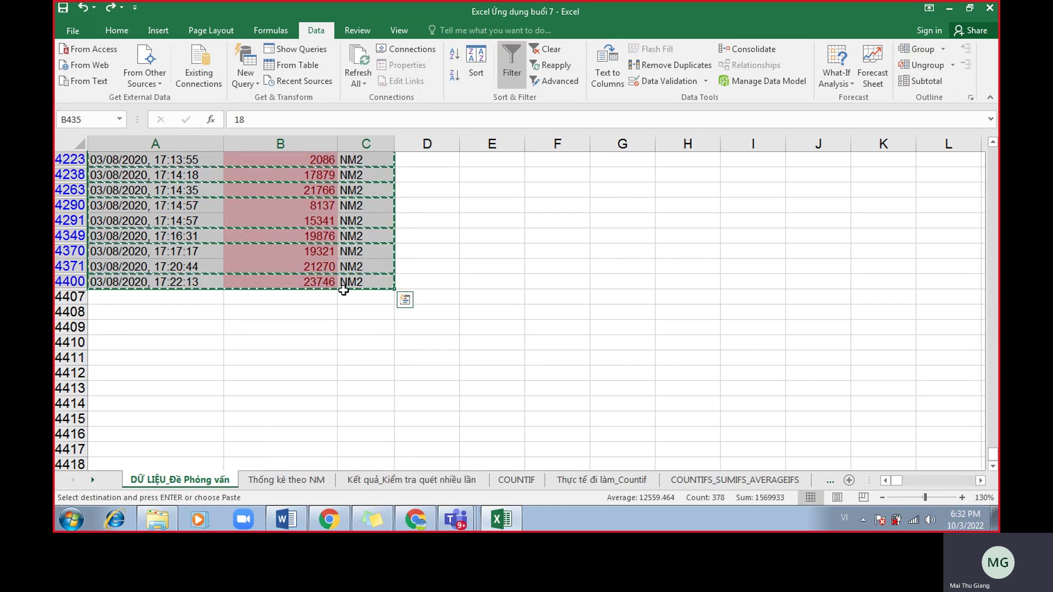
Paste the filtered records at A4 of the Kết quả sheet, then return to the data sheet's top.
click(365, 485)
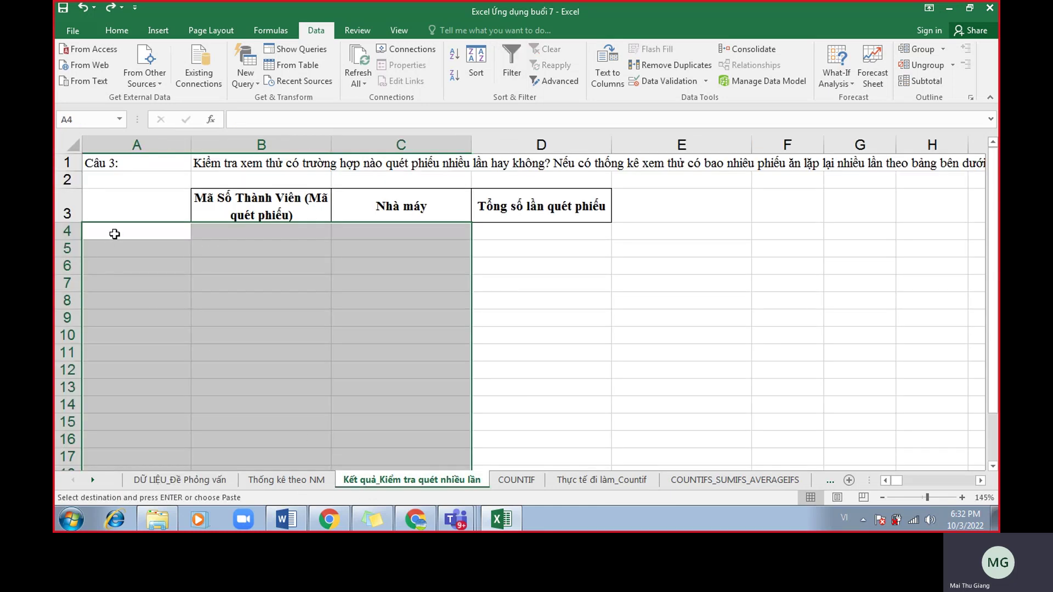
click(114, 230)
key(ctrl+v)
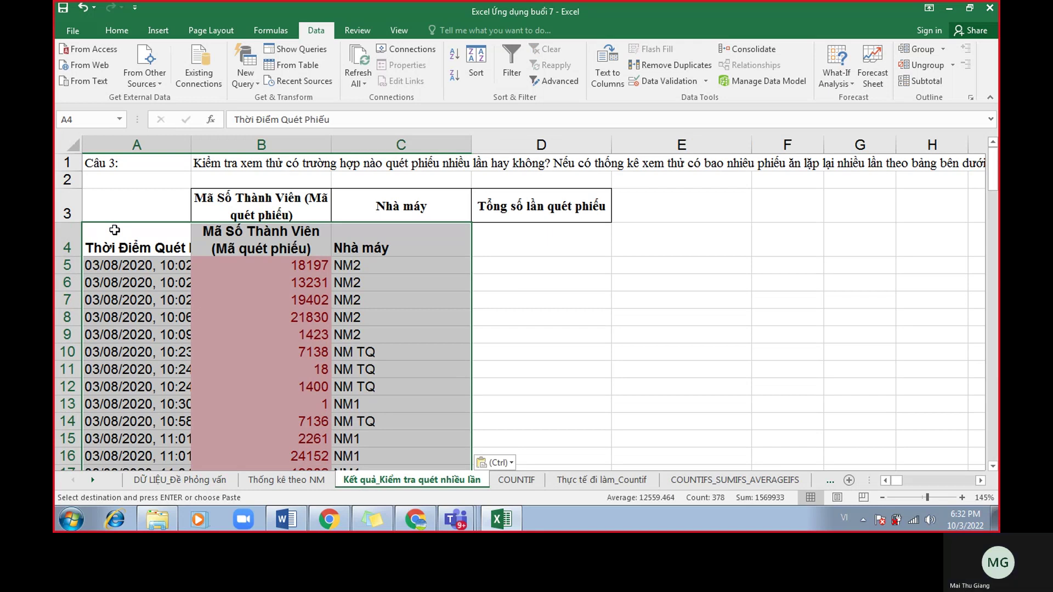
click(64, 243)
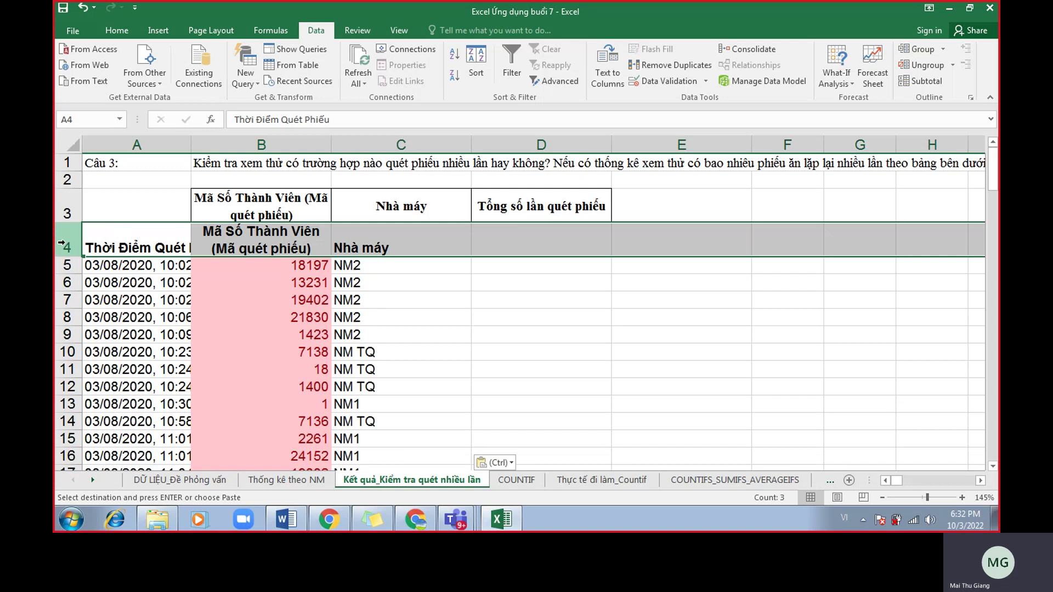
click(205, 478)
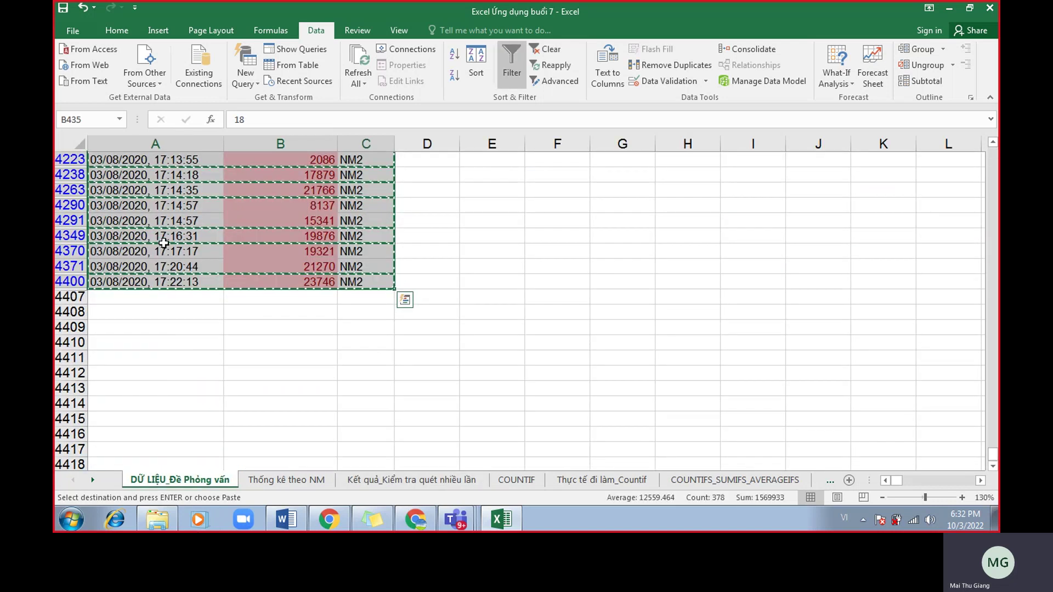
scroll(210, 260, up, 20)
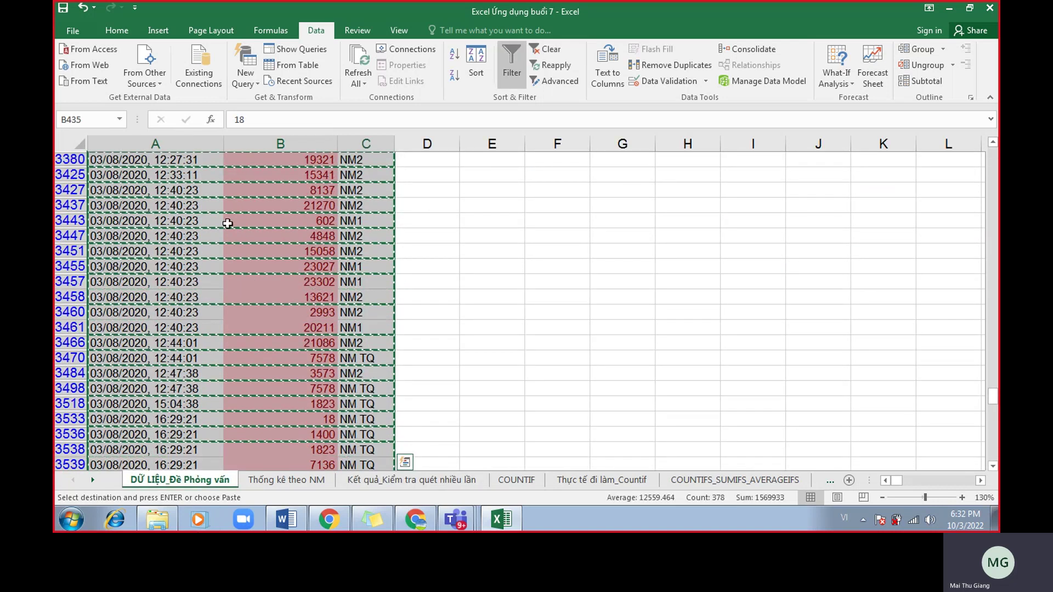
scroll(172, 215, up, 20)
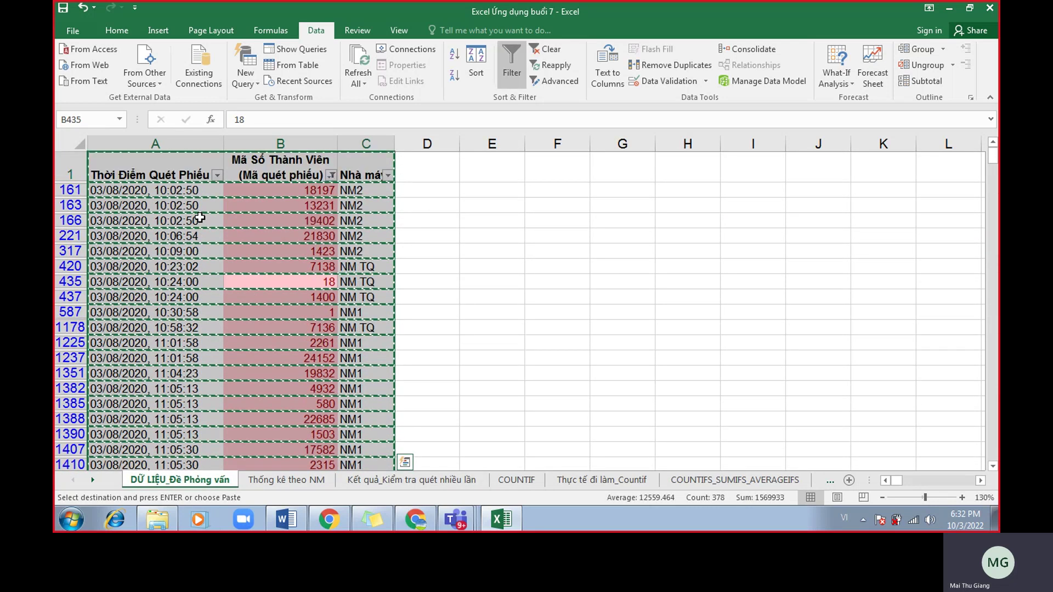
key(ctrl+Home)
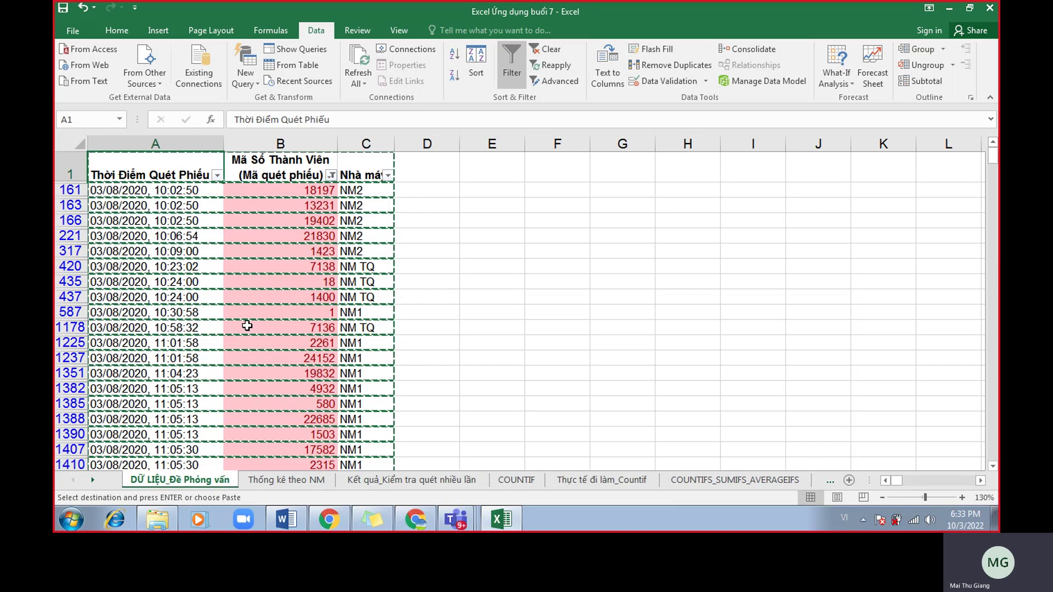
Delete the duplicated header row 4 on the Kết quả_Kiểm tra quét nhiều lần sheet.
click(392, 484)
click(65, 237)
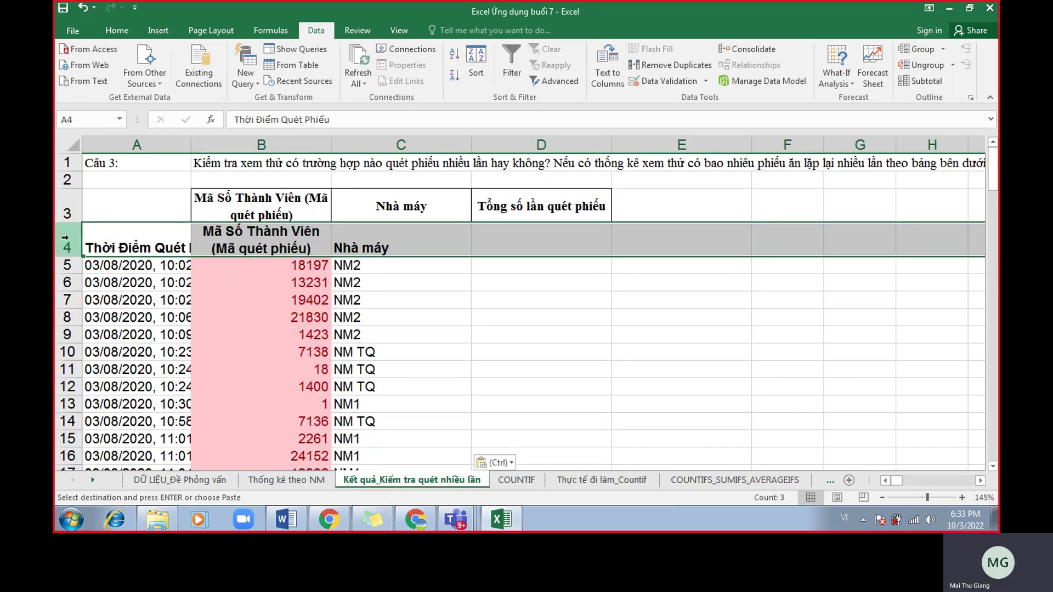
right_click(65, 237)
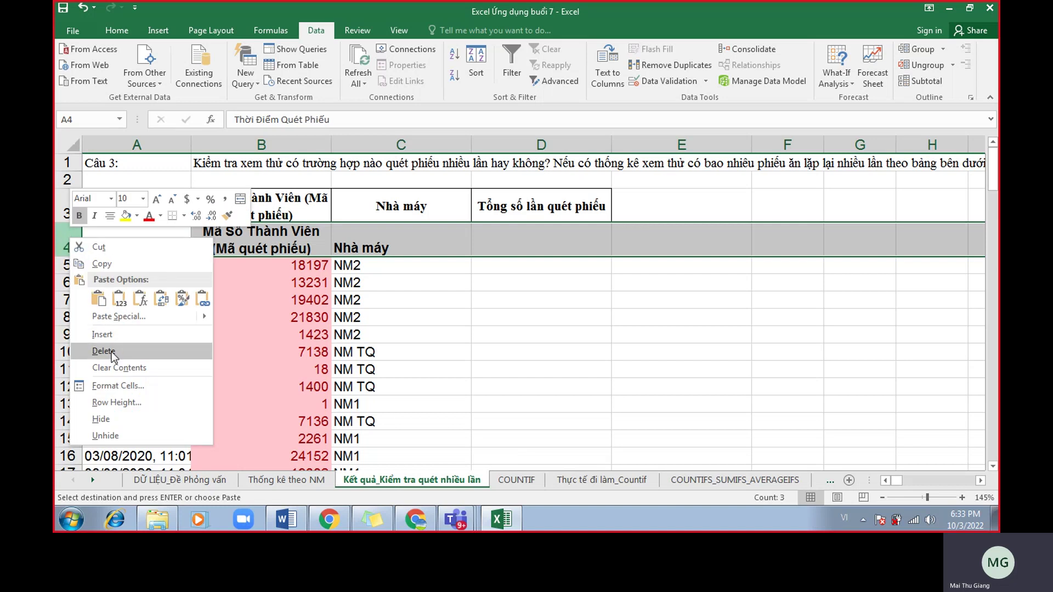
click(102, 334)
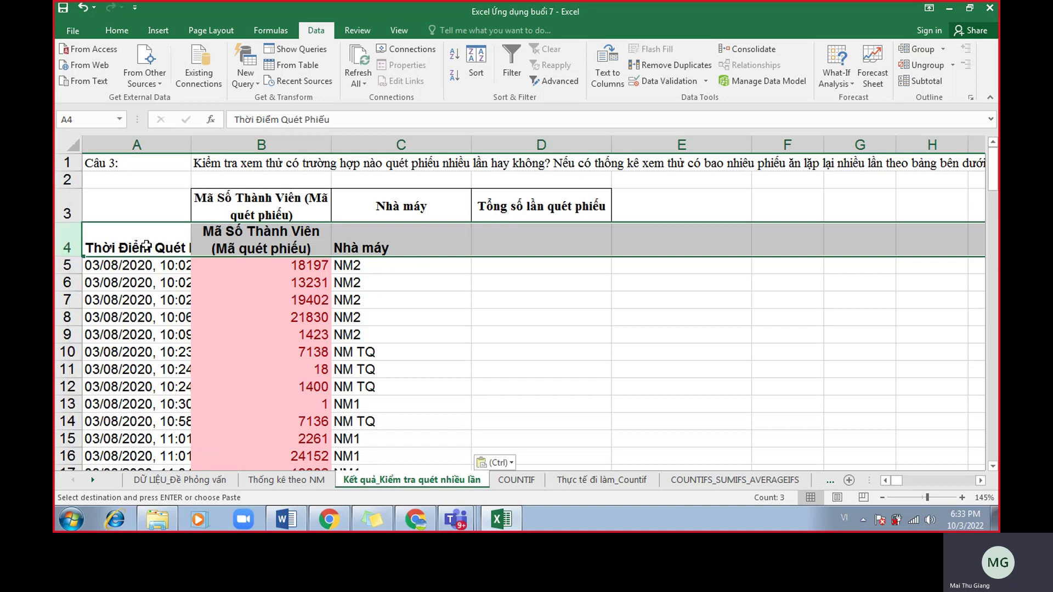
right_click(75, 234)
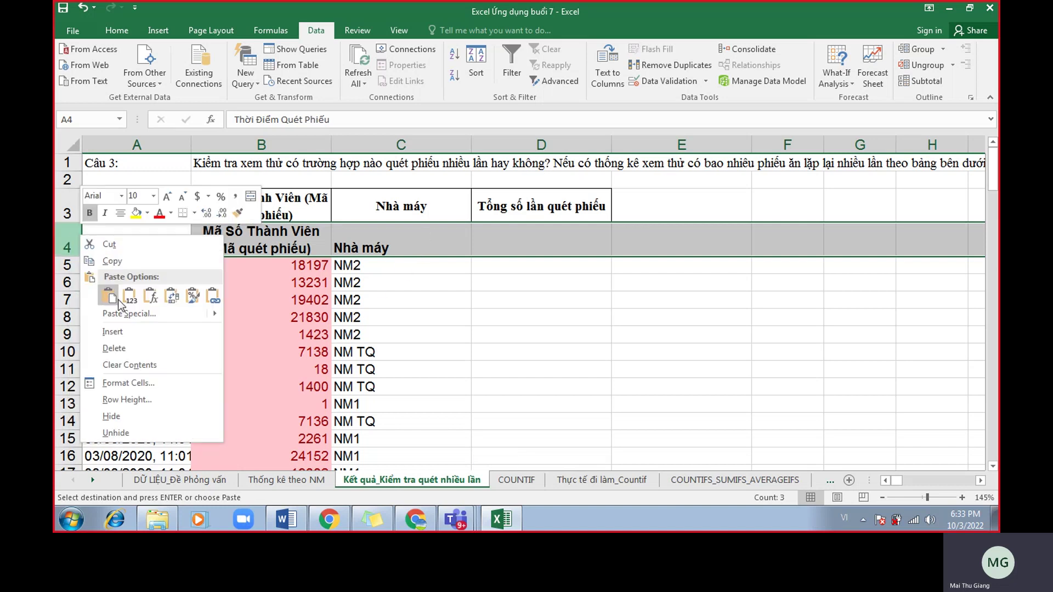
click(122, 348)
click(458, 317)
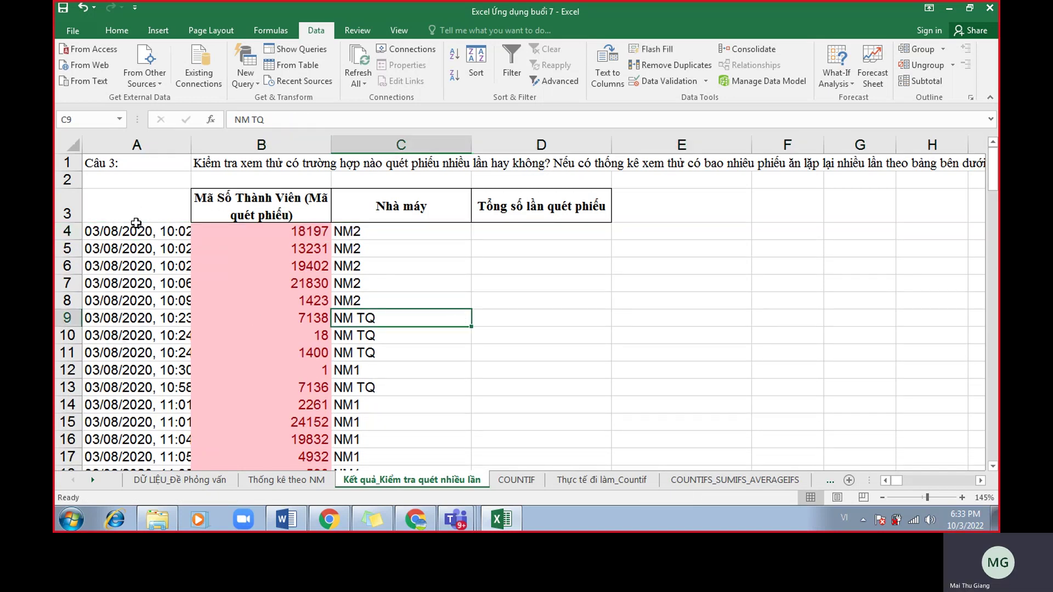
Clear the scan times in A4:A128, leaving codes and factories in the results table.
click(136, 232)
click(137, 145)
drag(119, 234, 130, 492)
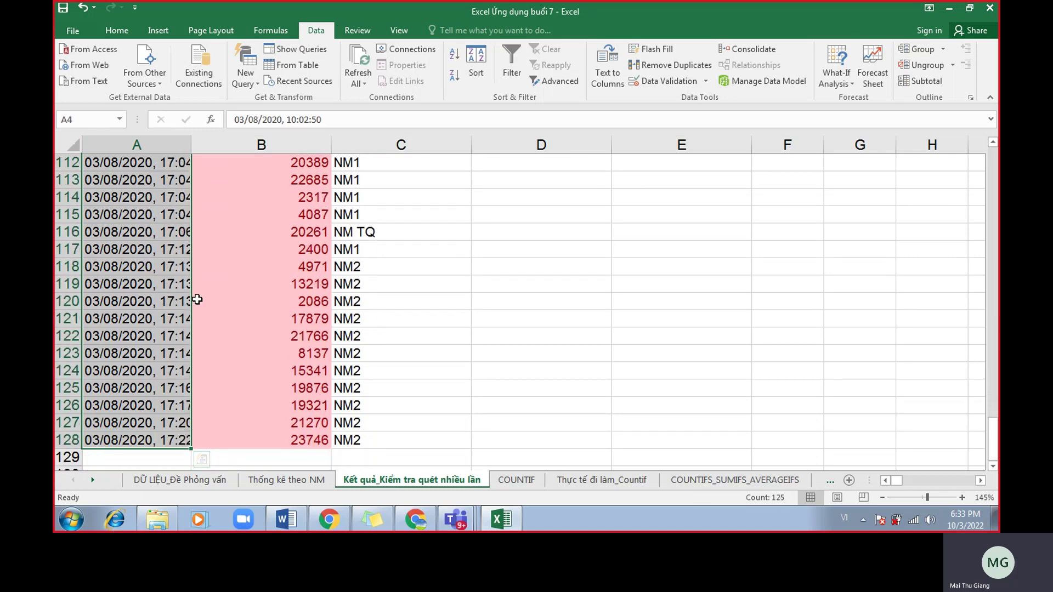
scroll(198, 299, up, 12)
scroll(198, 299, up, 20)
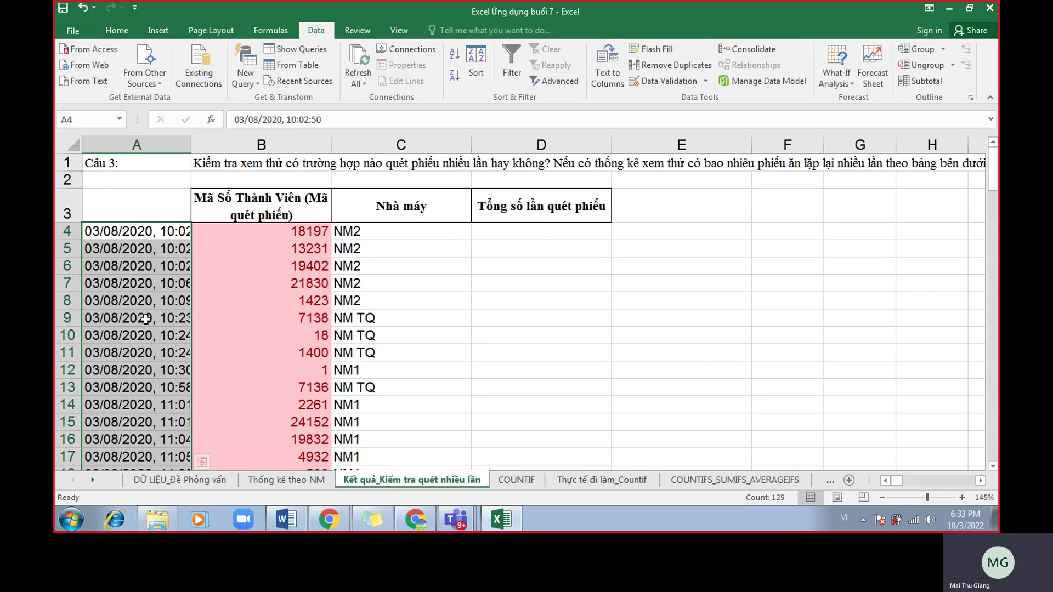
key(Delete)
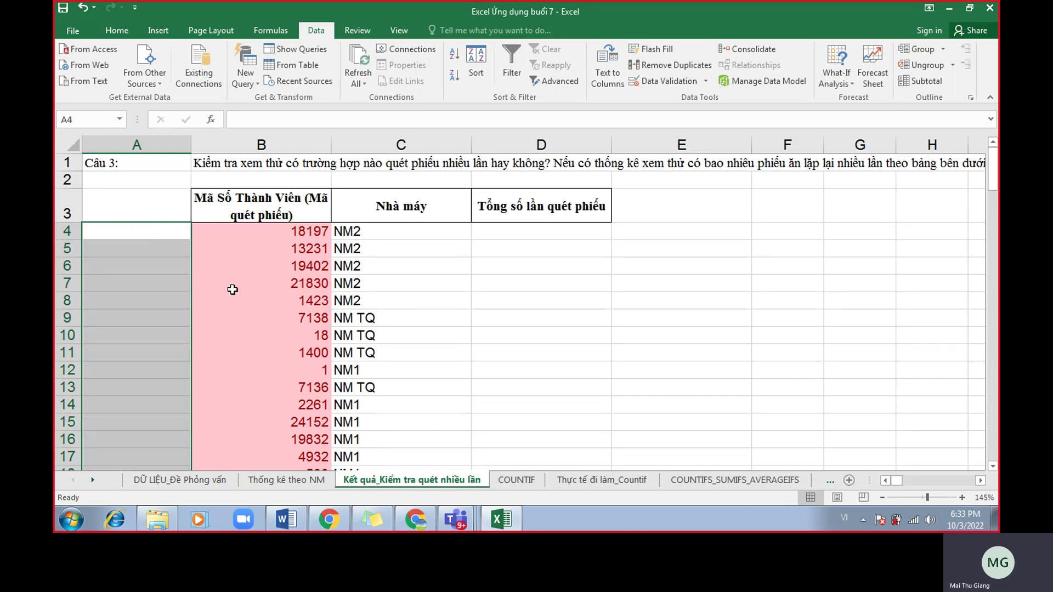
click(189, 480)
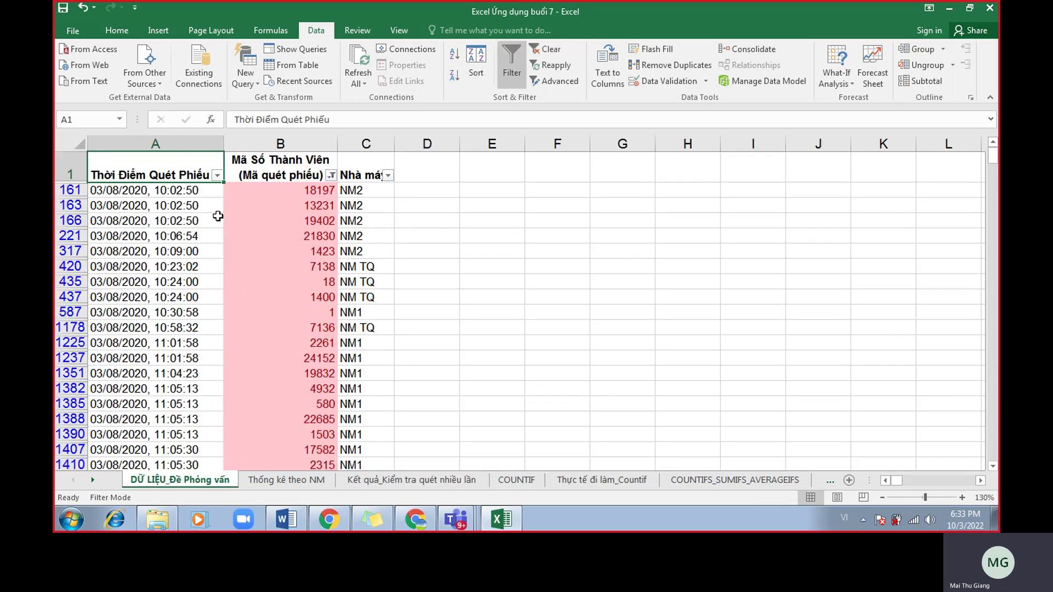
Select the codes and factories from B161:C161 down to the last record on the data sheet.
drag(266, 190, 354, 190)
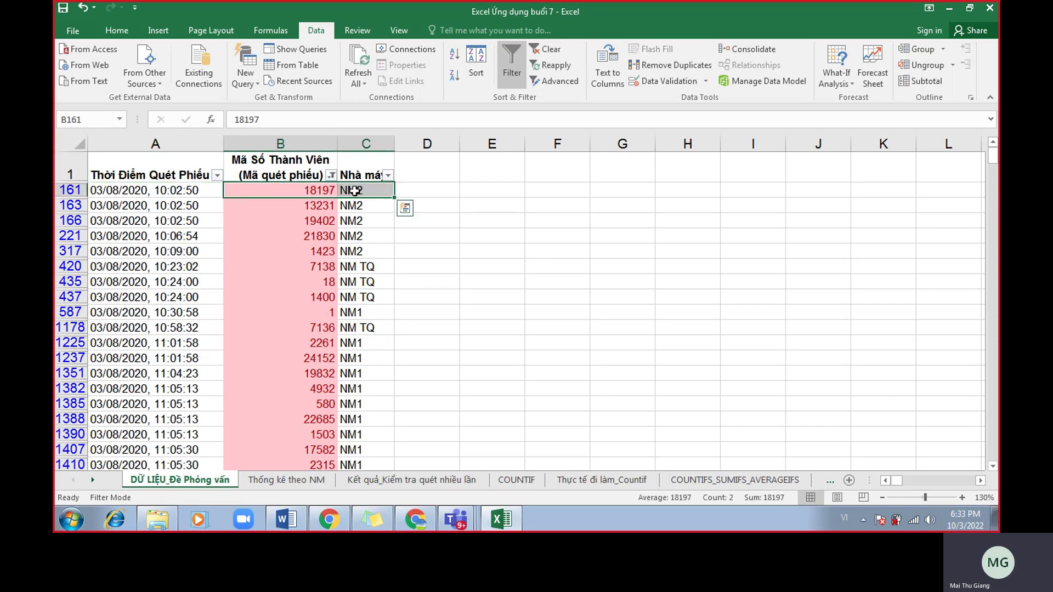
key(ctrl+shift+Down)
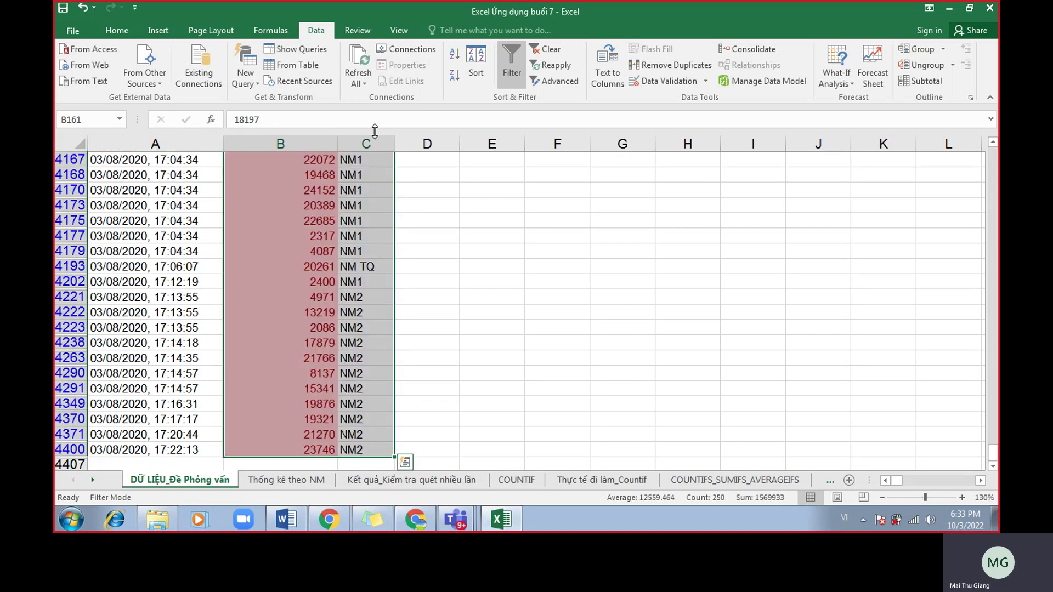
scroll(479, 296, up, 6)
scroll(479, 302, up, 15)
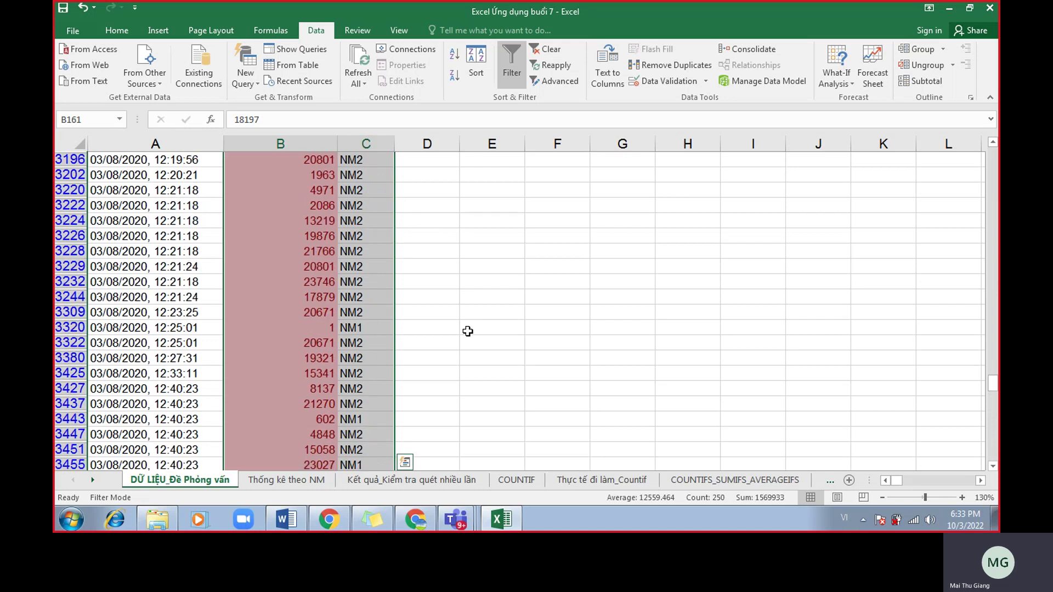
drag(989, 317, 991, 156)
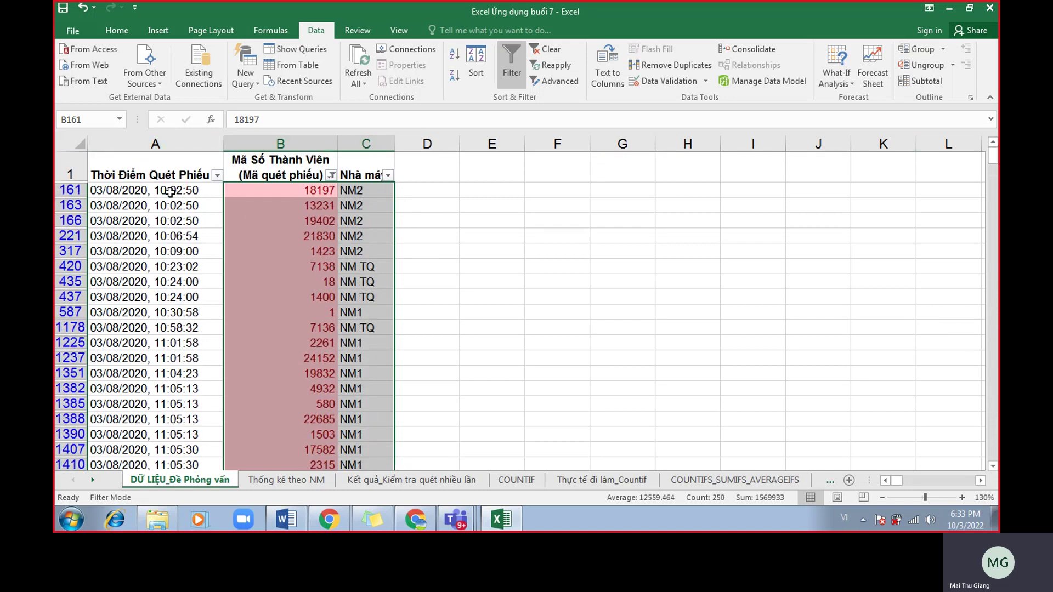
key(shift+BackSpace)
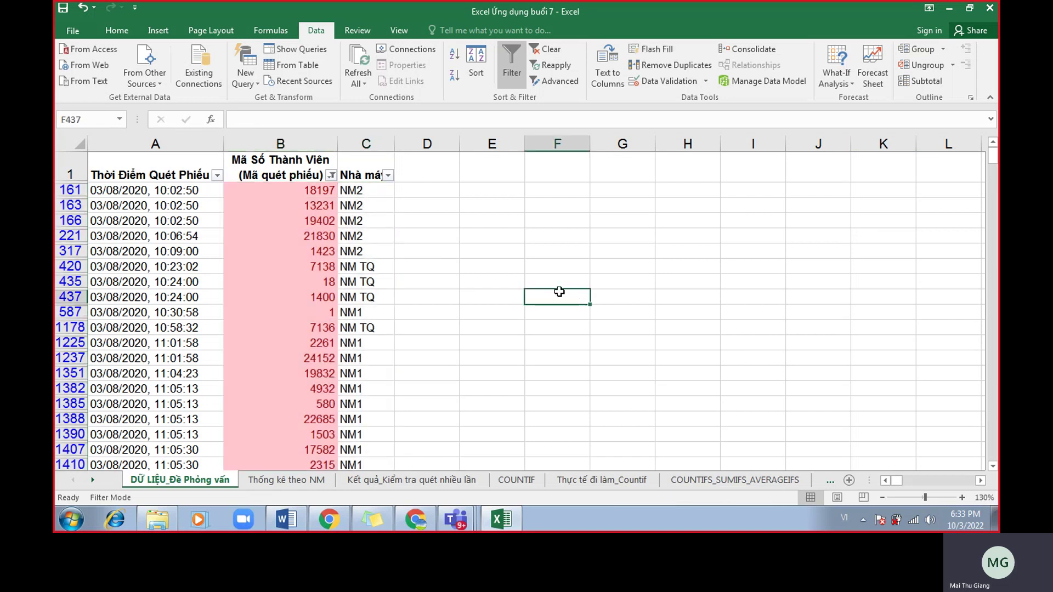
shift+click(369, 188)
drag(290, 189, 354, 197)
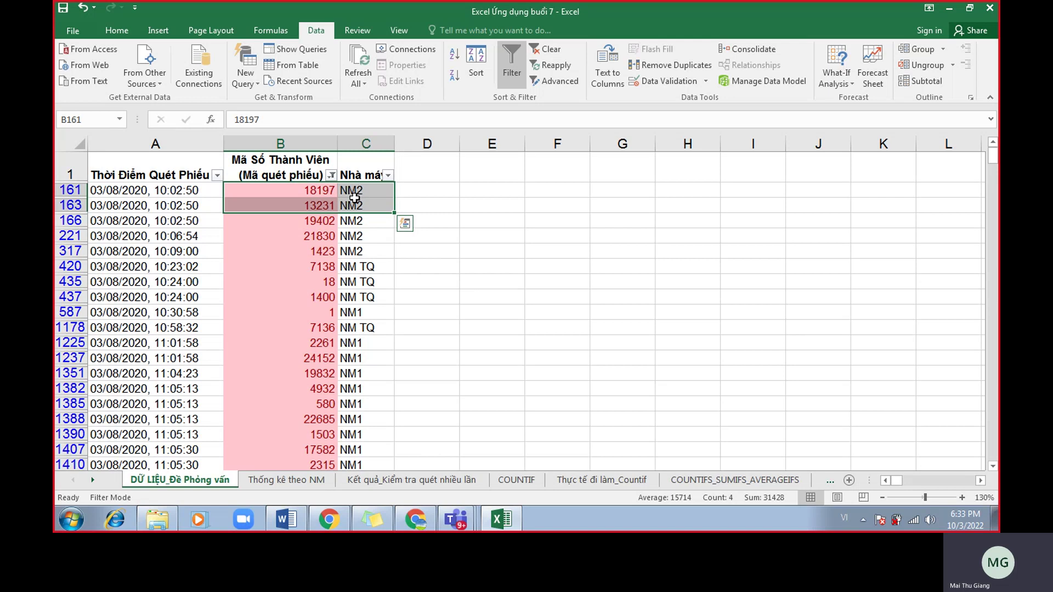
key(ctrl+shift+Down)
scroll(420, 278, up, 12)
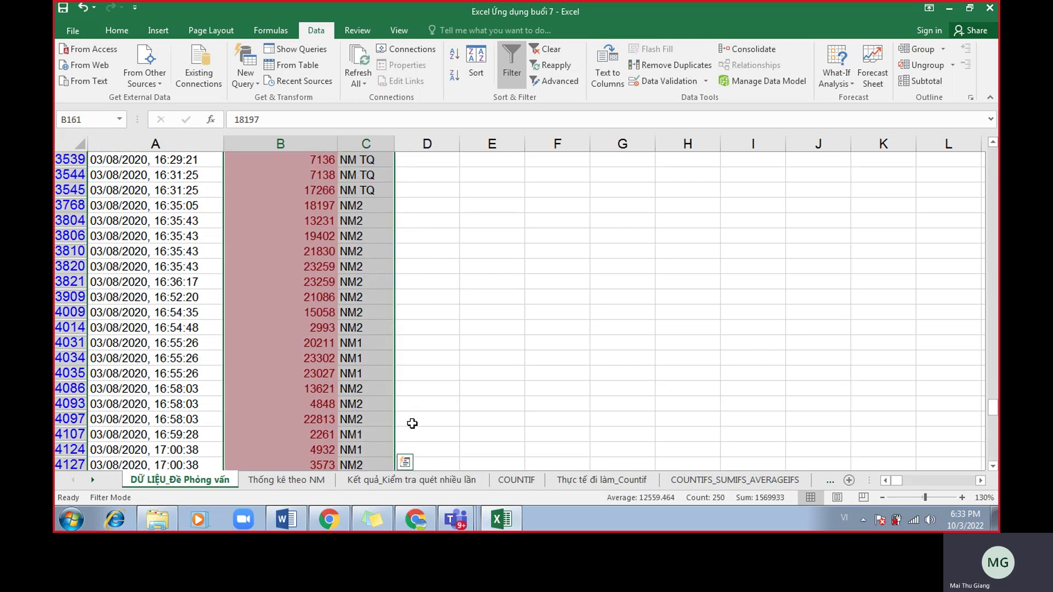
scroll(428, 420, up, 5)
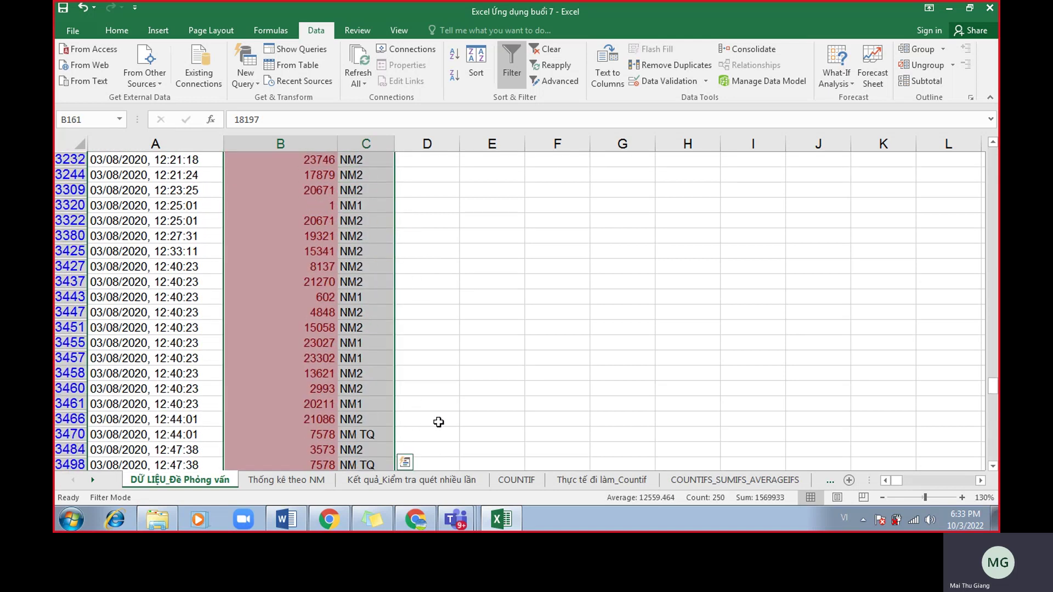
Go to the Kết quả sheet, pick code 7138 in B9, then bring up the Google Meet call.
click(420, 484)
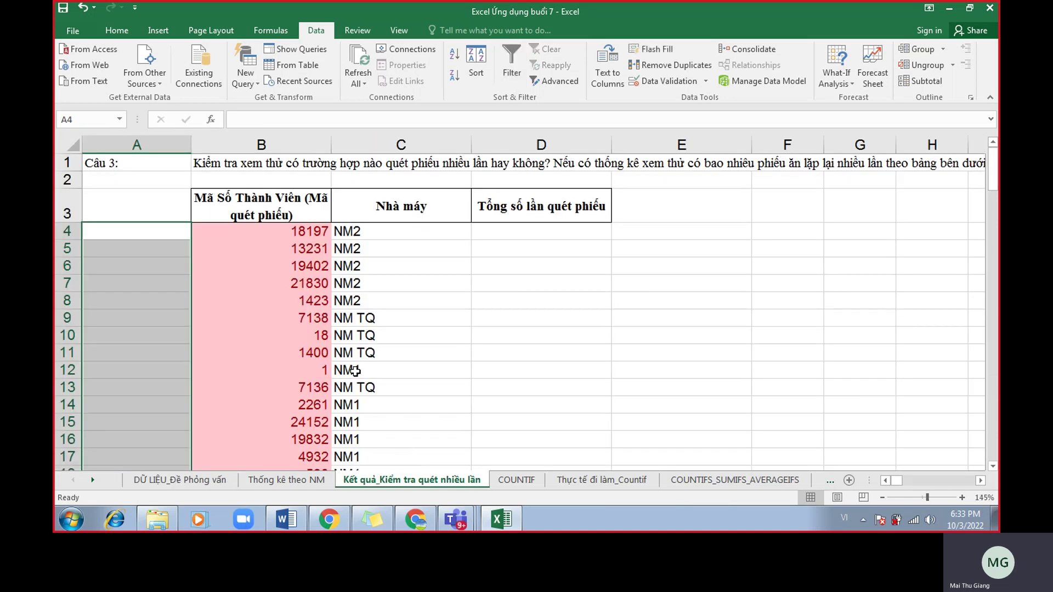
click(321, 324)
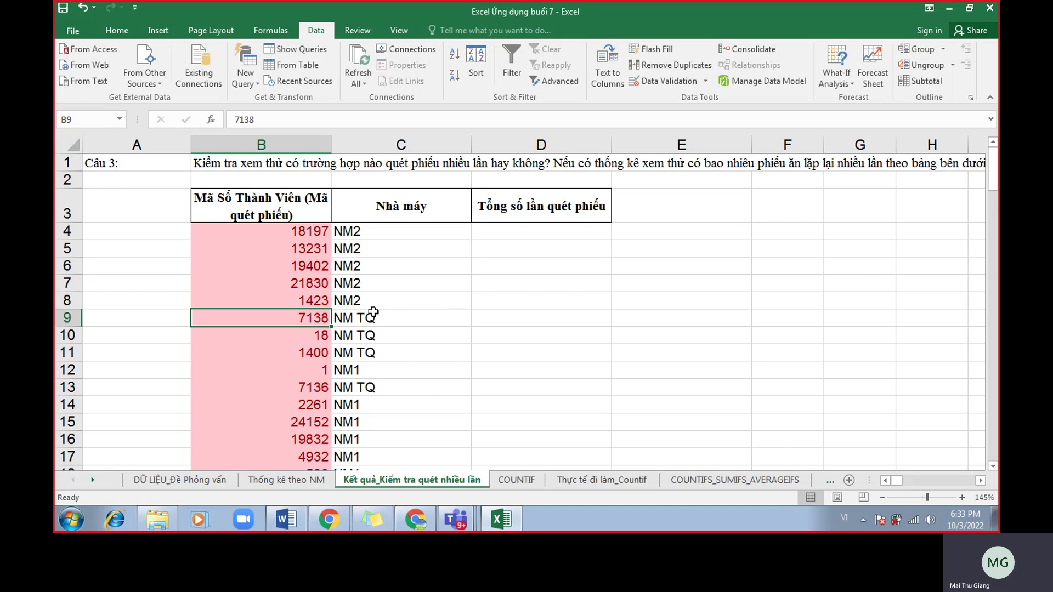
click(415, 519)
Scroll through the Meet chat, then return to Excel's DỮ LIỆU_Đề Phỏng vấn data sheet.
scroll(853, 315, down, 3)
scroll(849, 315, up, 4)
scroll(851, 316, up, 2)
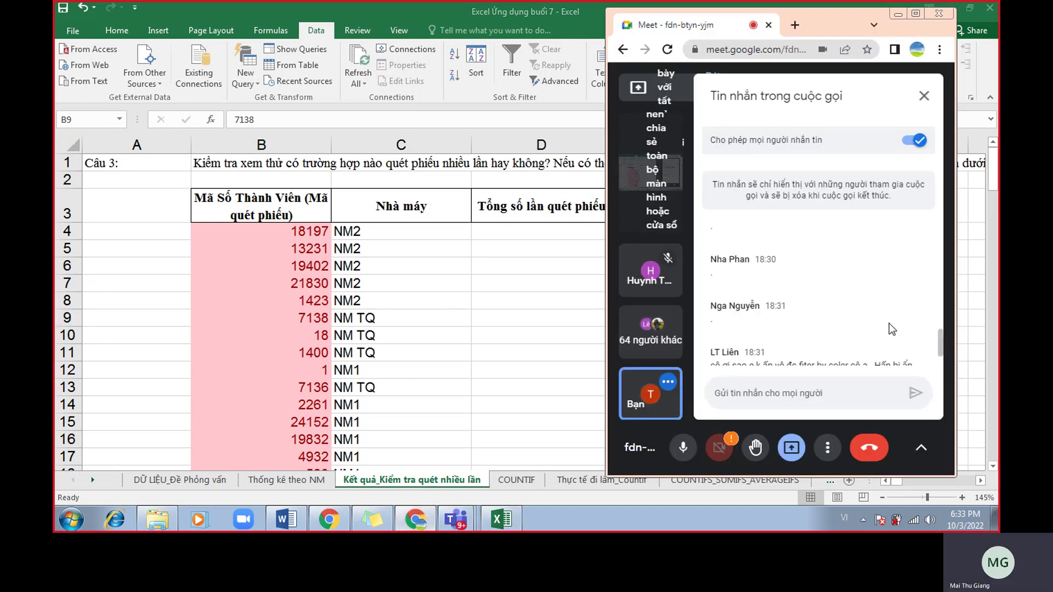
drag(939, 343, 940, 347)
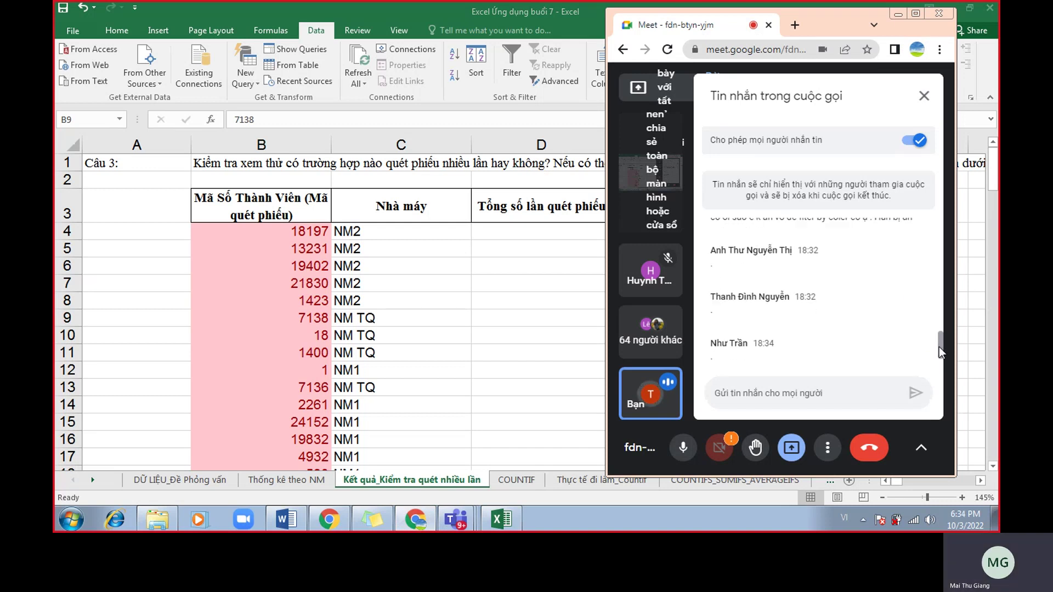
scroll(939, 347, up, 1)
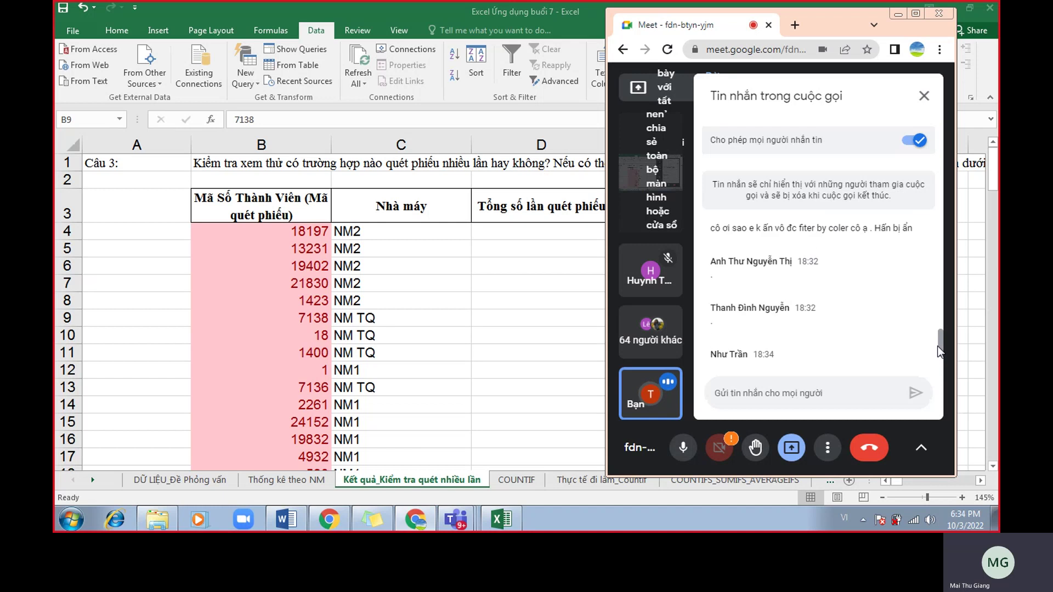
scroll(937, 346, up, 1)
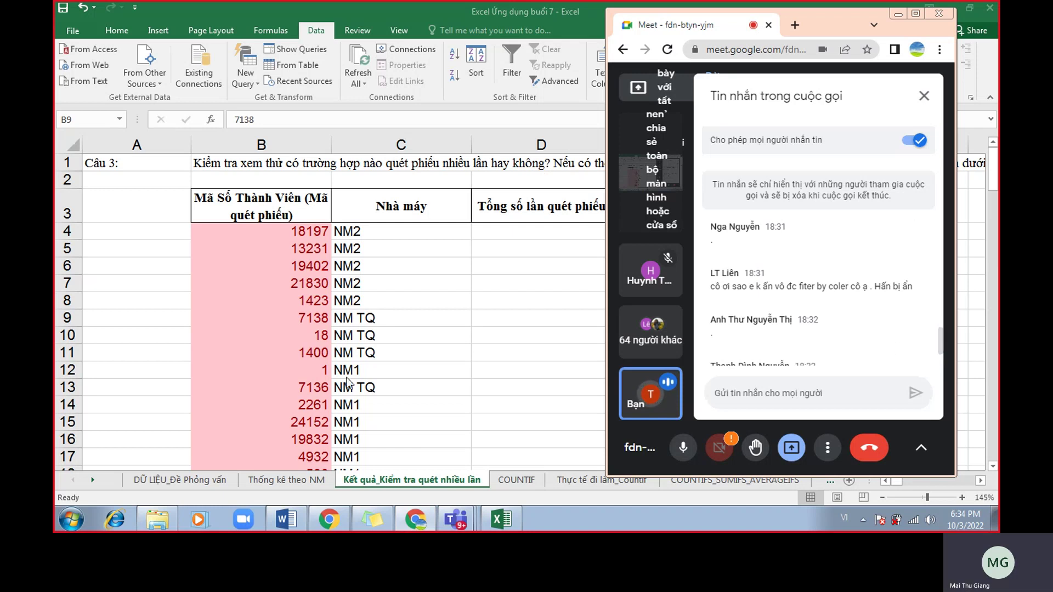
click(220, 479)
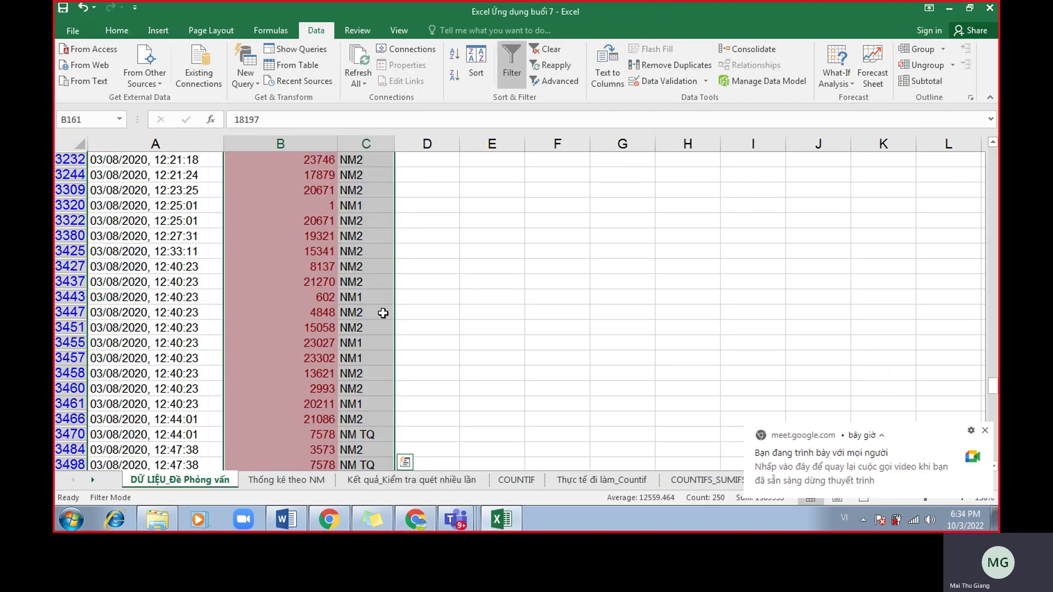
Clear the member code filter so all 4405 records show.
scroll(369, 322, up, 16)
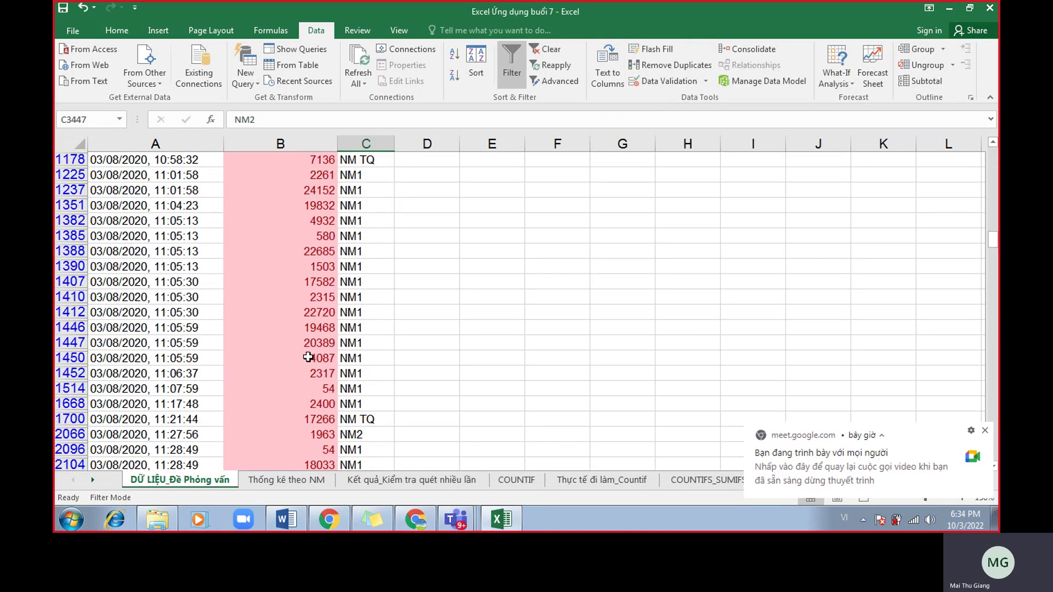
click(297, 222)
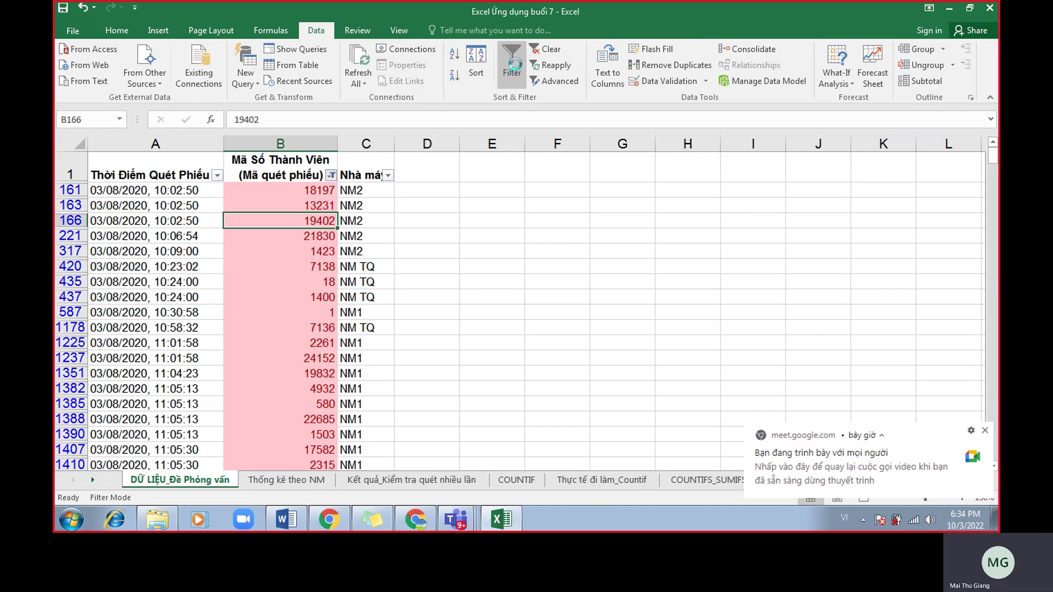
click(331, 176)
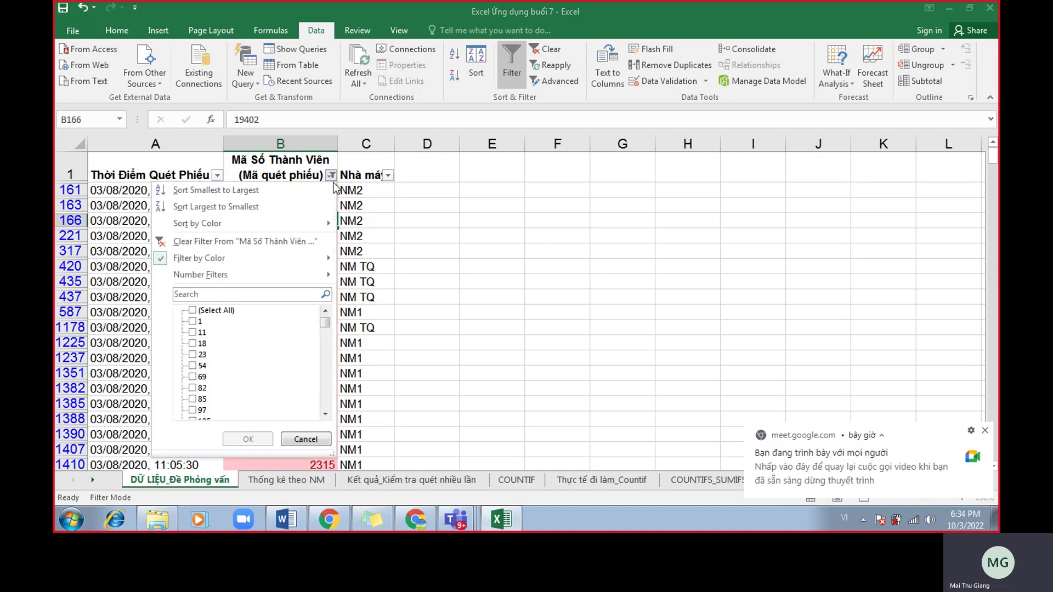
click(290, 242)
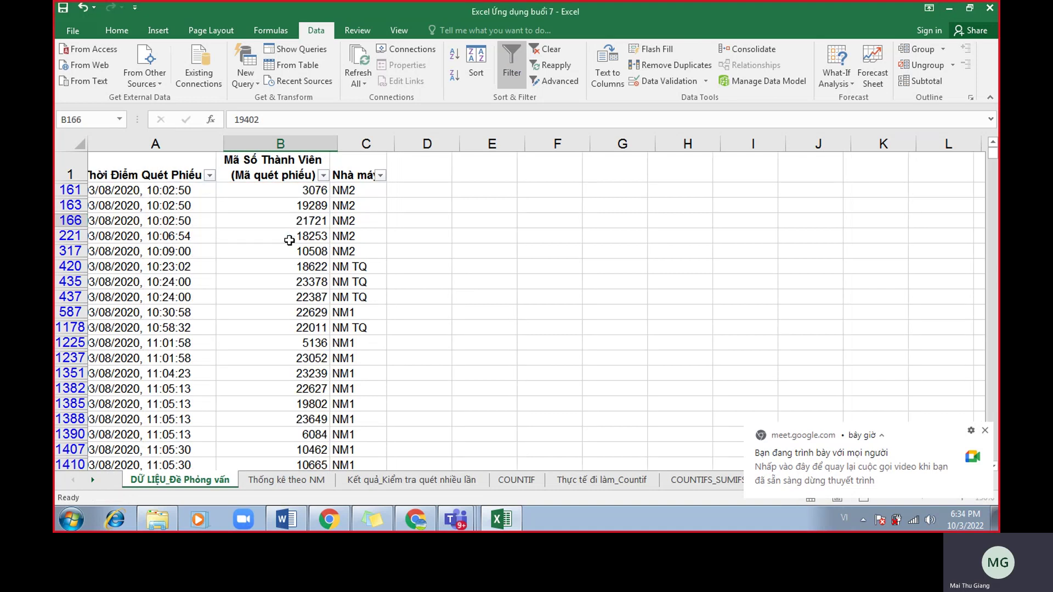
Filter the member code column by pink cell colour, showing the 125 duplicate scan rows.
click(358, 220)
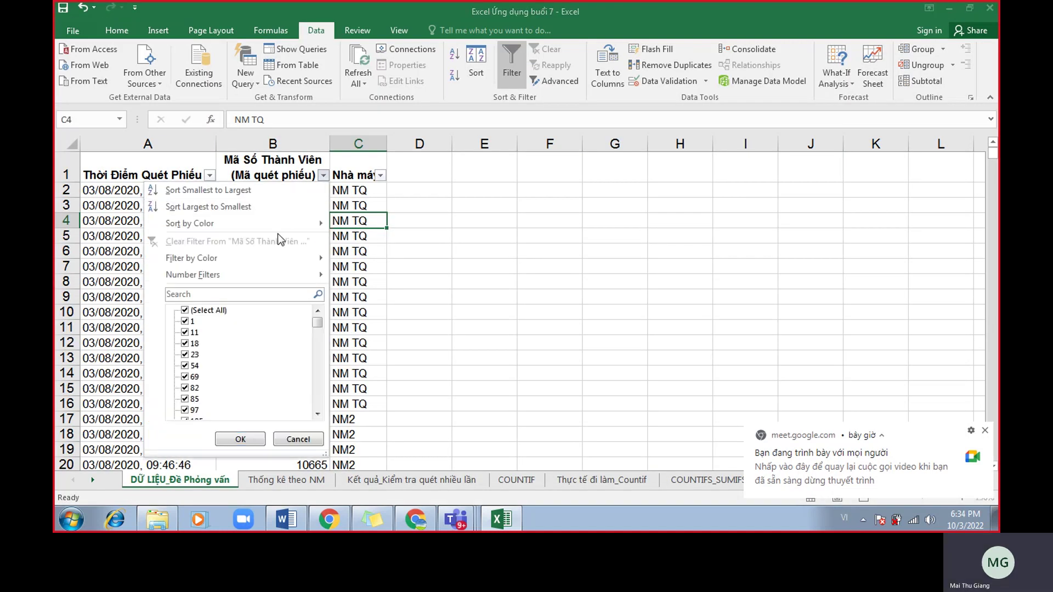
mouse_move(280, 261)
click(380, 279)
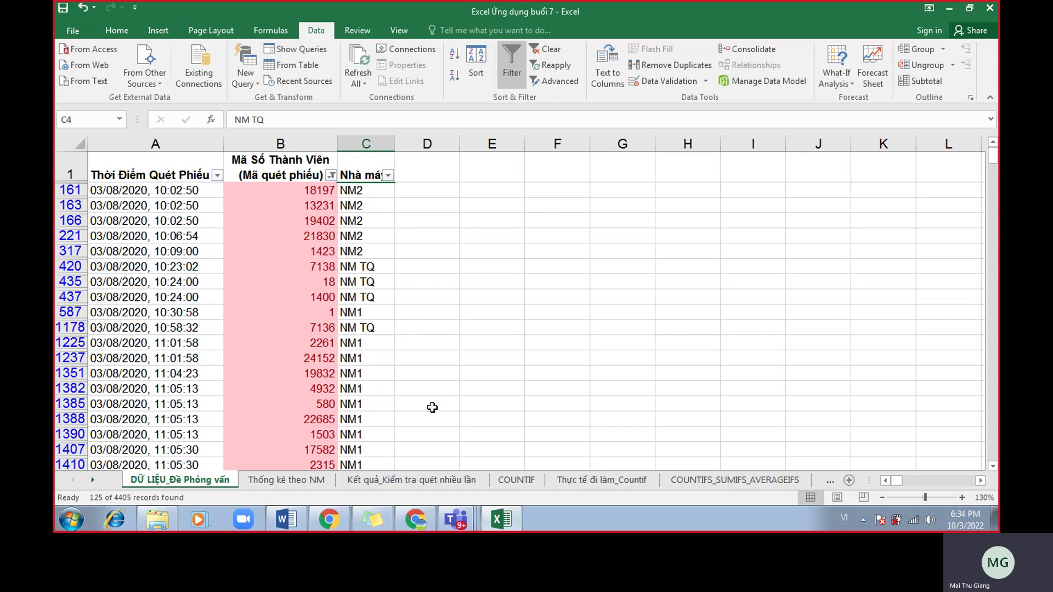
click(325, 328)
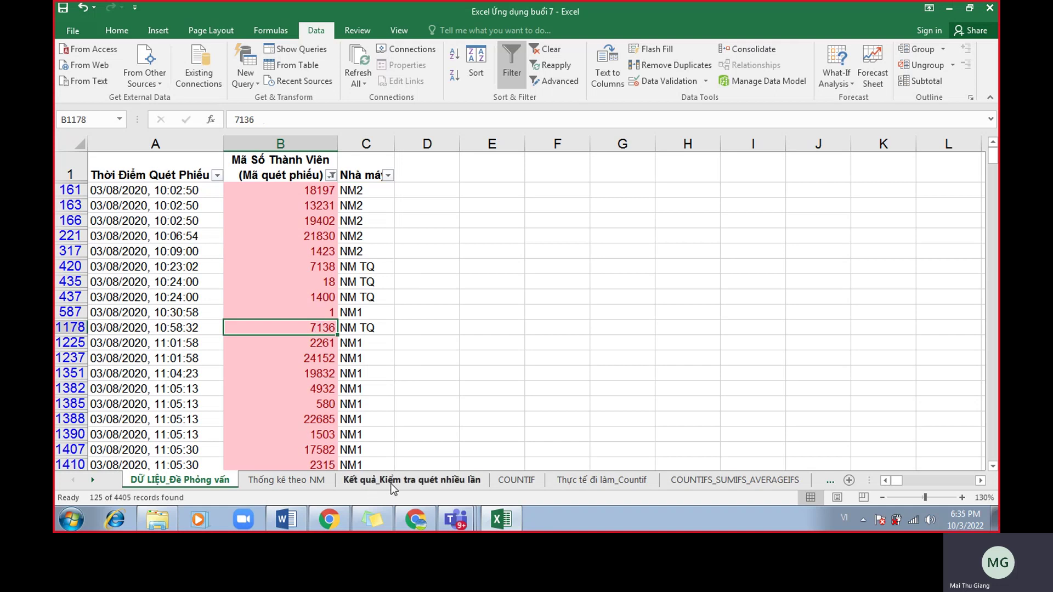
On the Kết quả_Kiểm tra quét nhiều lần sheet, browse the pink codes from B4 (18197) down to B21.
click(392, 486)
click(312, 374)
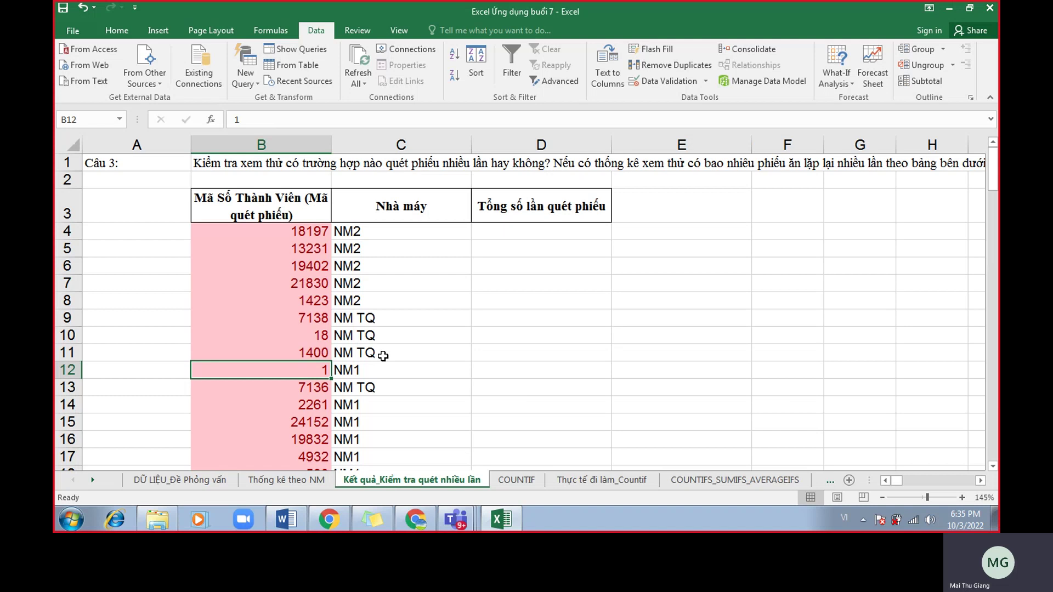
click(314, 262)
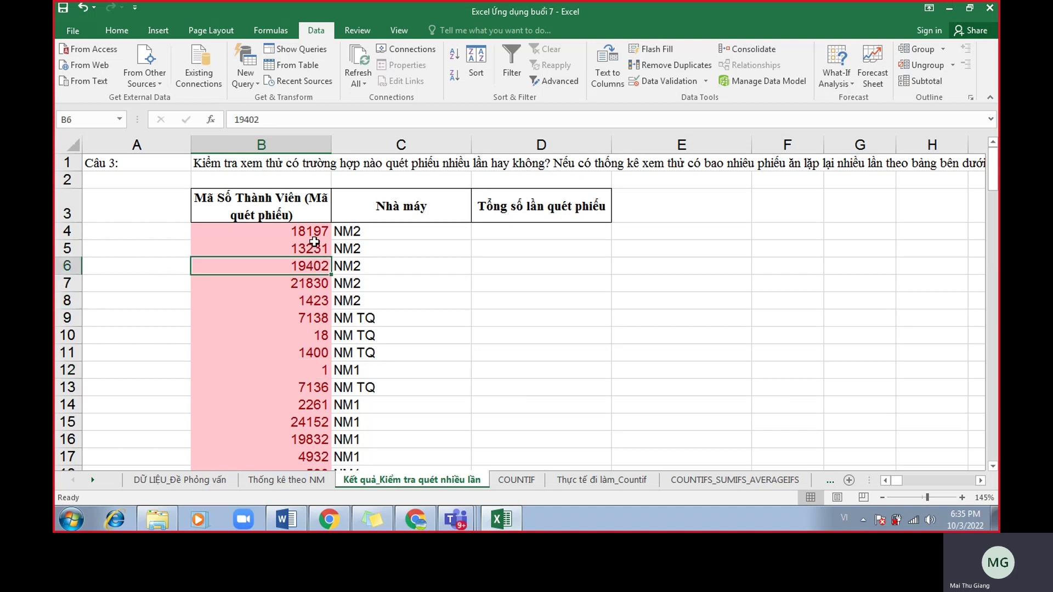
drag(315, 232, 299, 392)
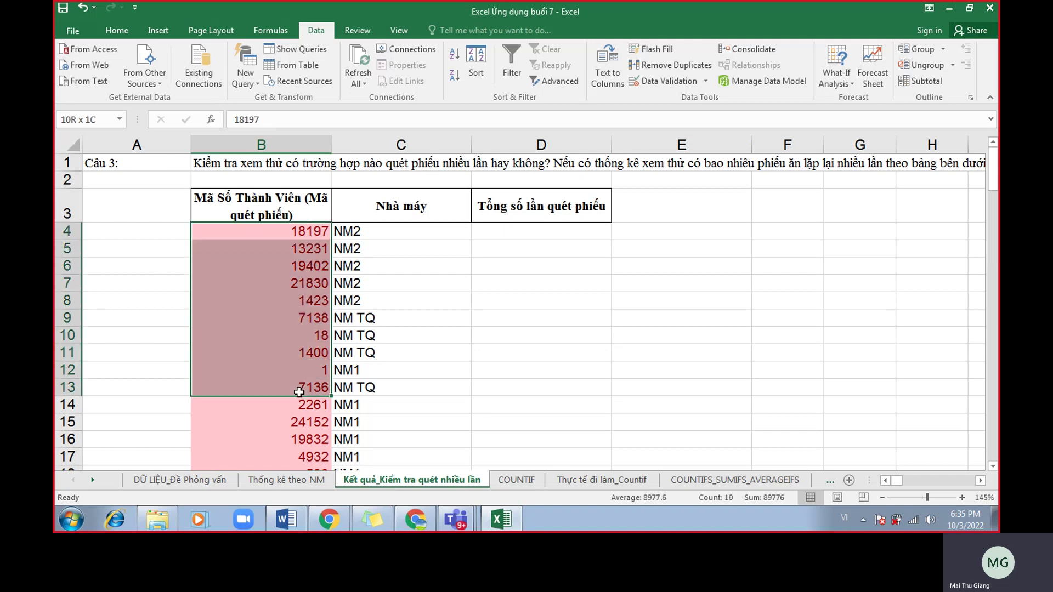
drag(296, 252, 286, 428)
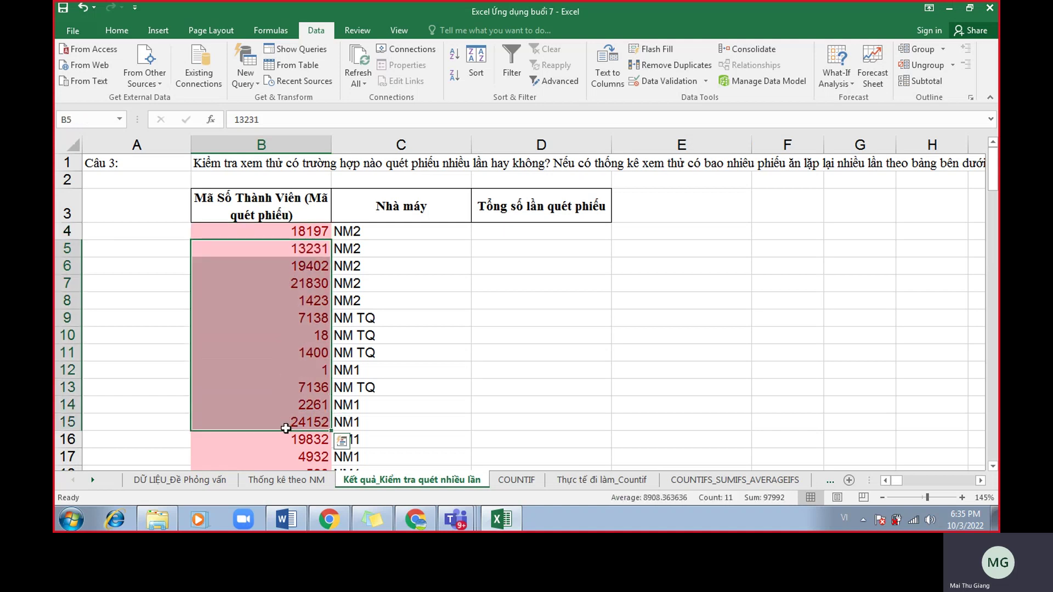
click(427, 335)
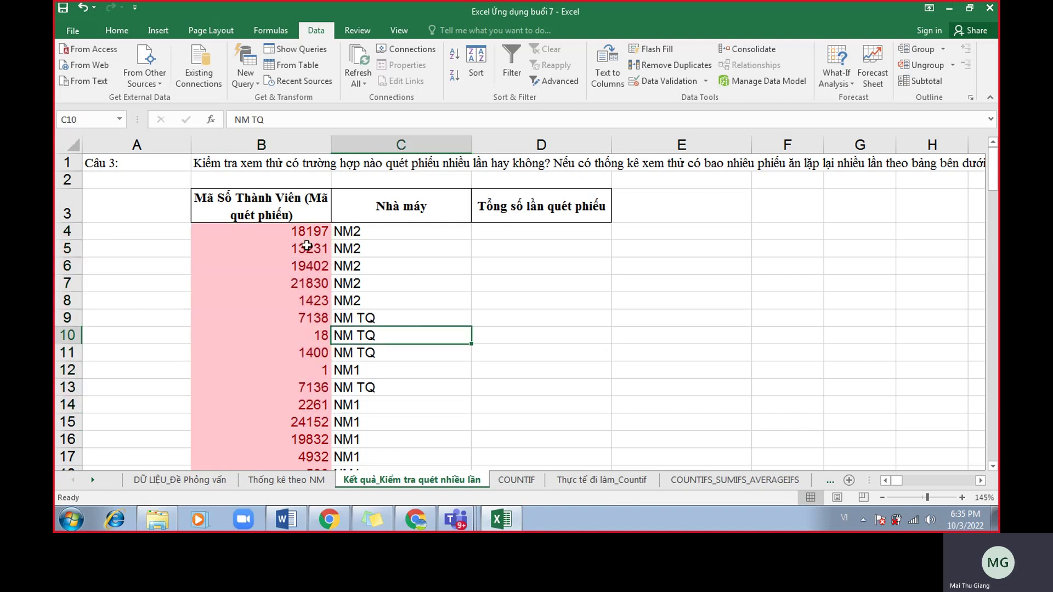
click(294, 233)
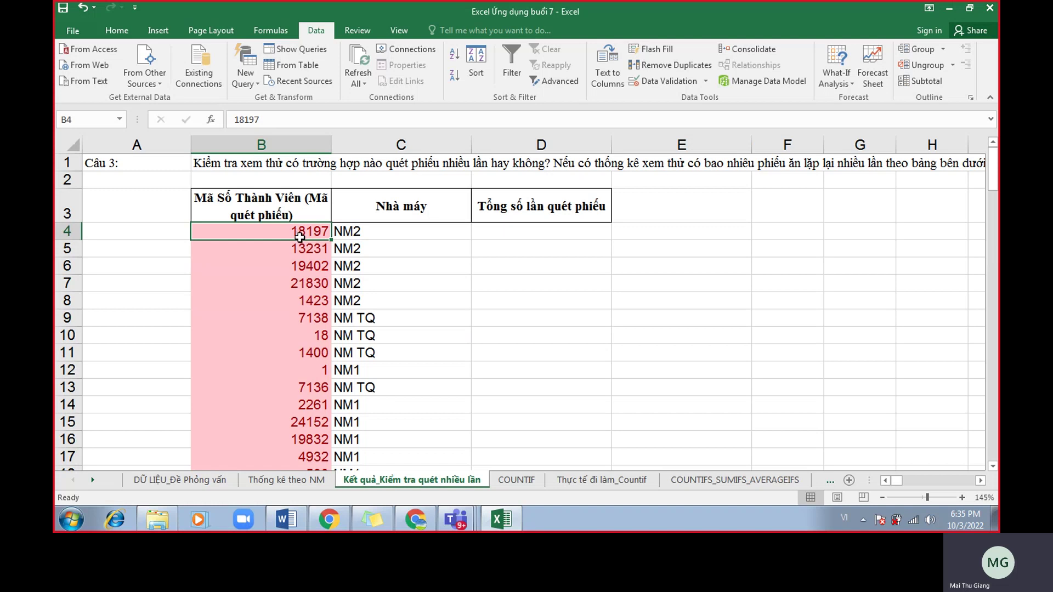
click(293, 388)
scroll(292, 395, down, 2)
click(292, 404)
scroll(291, 400, up, 1)
scroll(291, 400, up, 1)
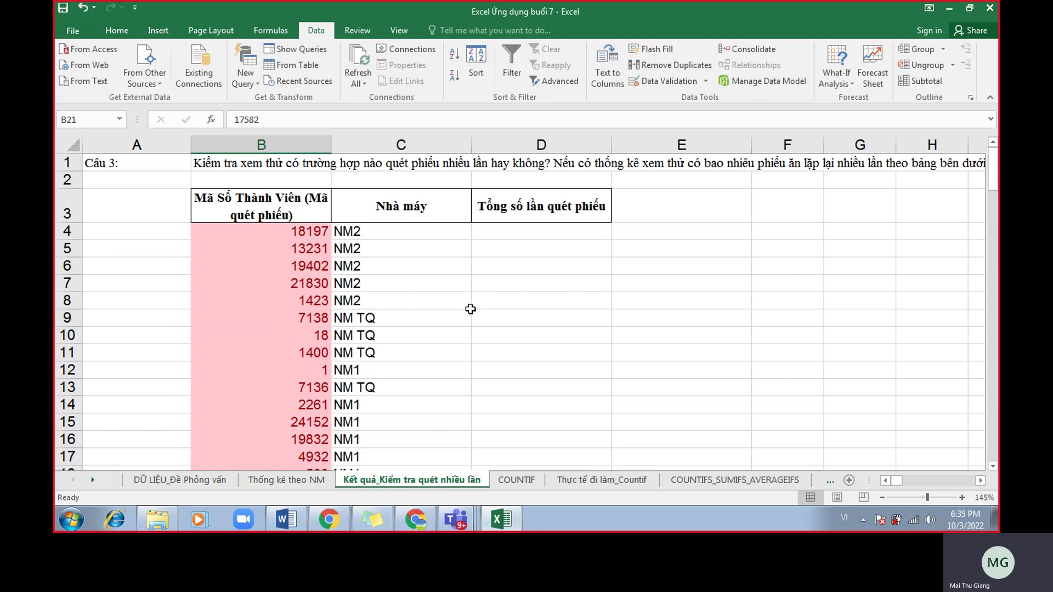
click(296, 236)
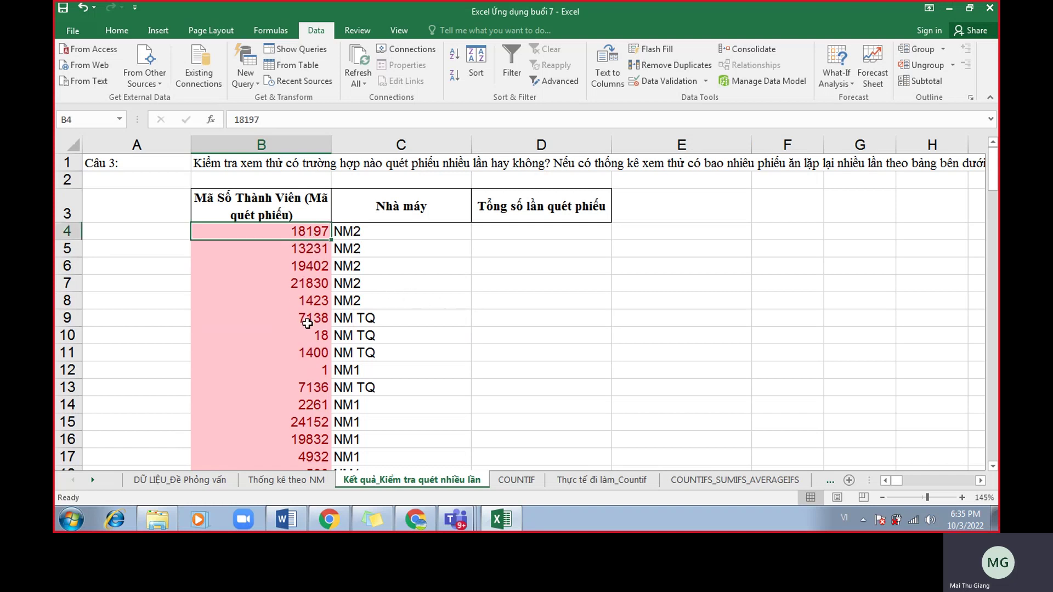
Check the empty count cell D4, then step through codes 18197, 19402 to 2261, ending on header B3.
click(503, 230)
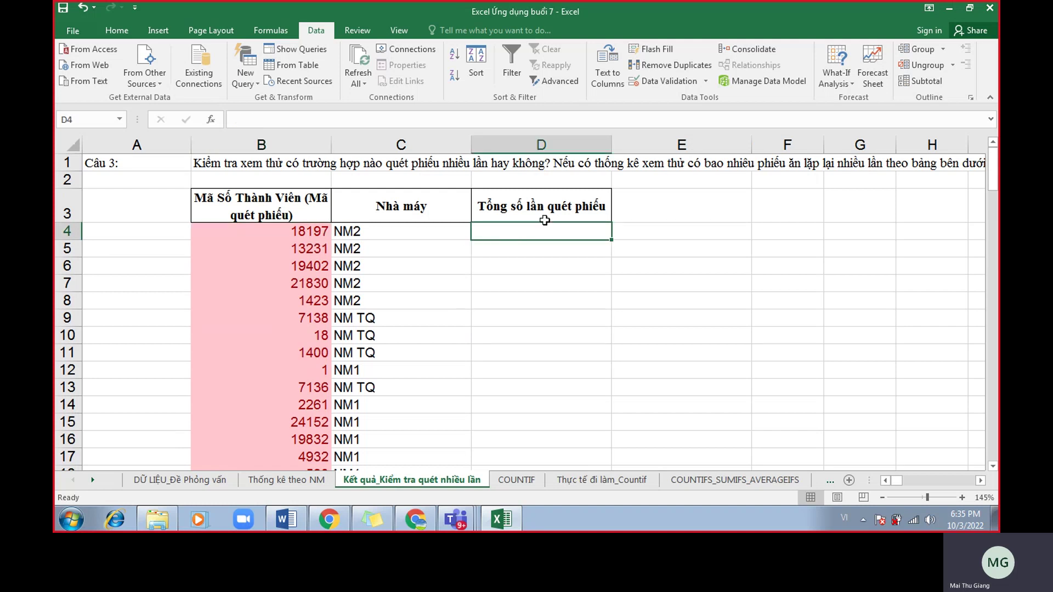
click(324, 237)
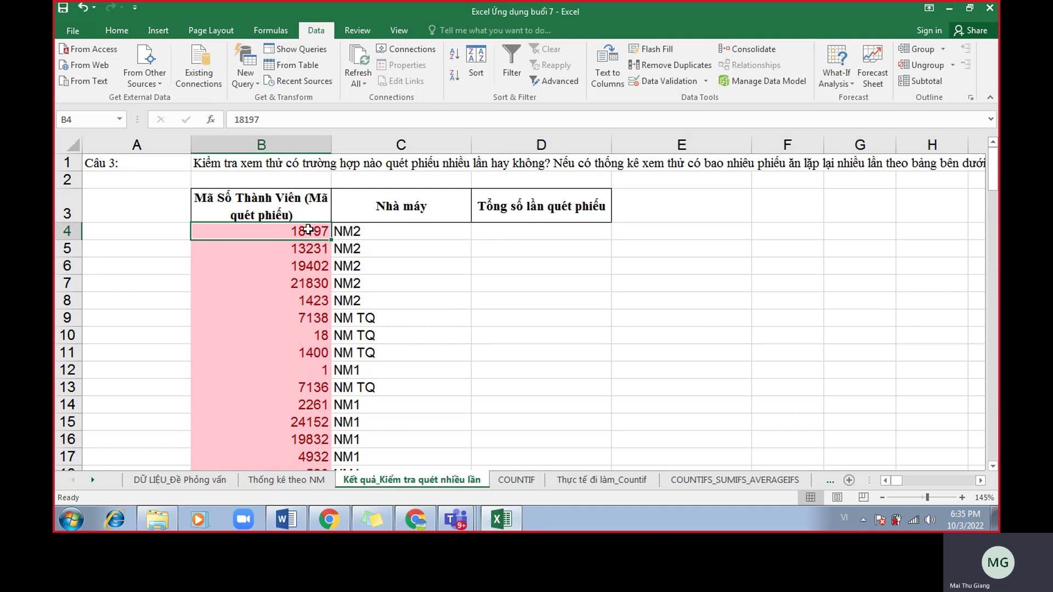
click(296, 261)
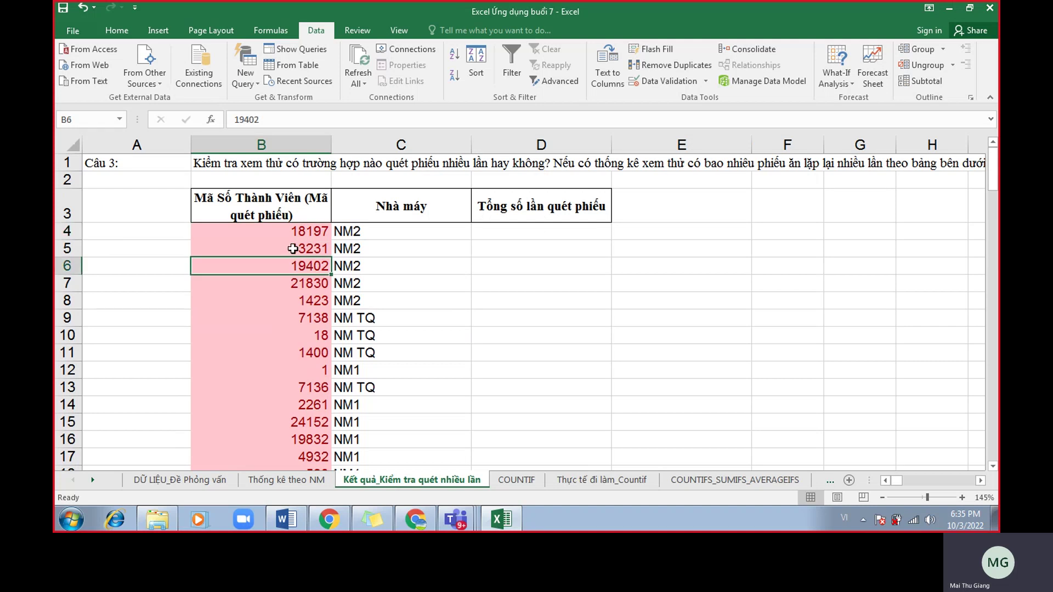
click(294, 236)
click(293, 269)
click(294, 299)
click(296, 333)
click(298, 368)
click(300, 398)
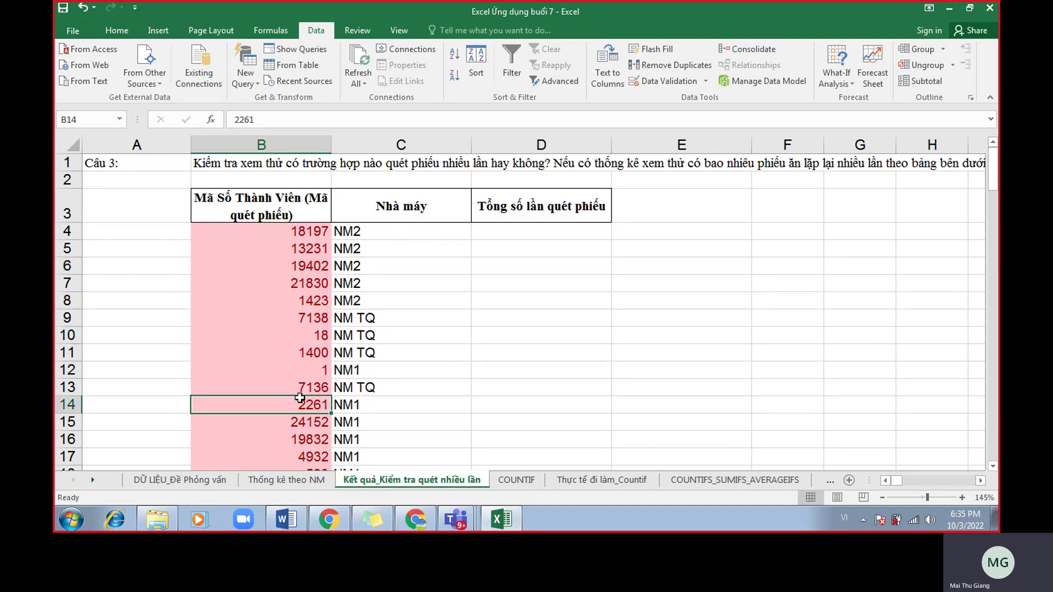
click(315, 236)
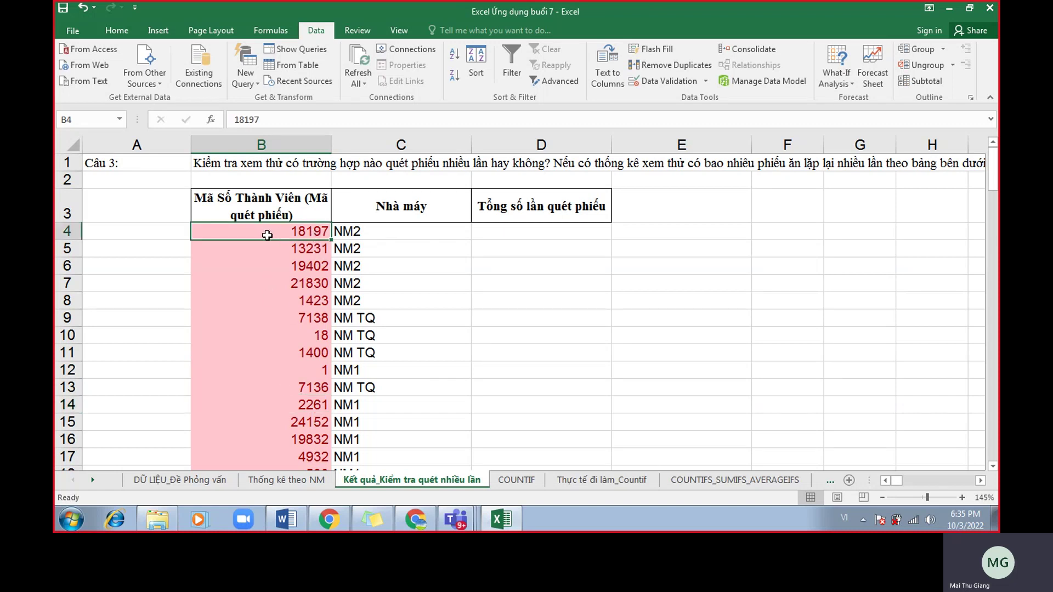
click(298, 266)
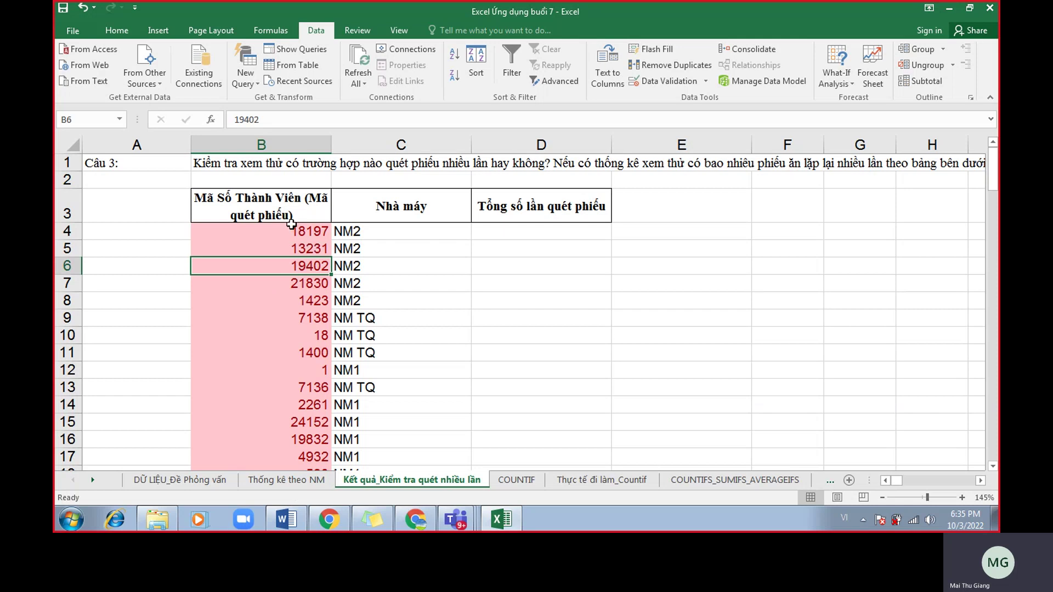
click(289, 232)
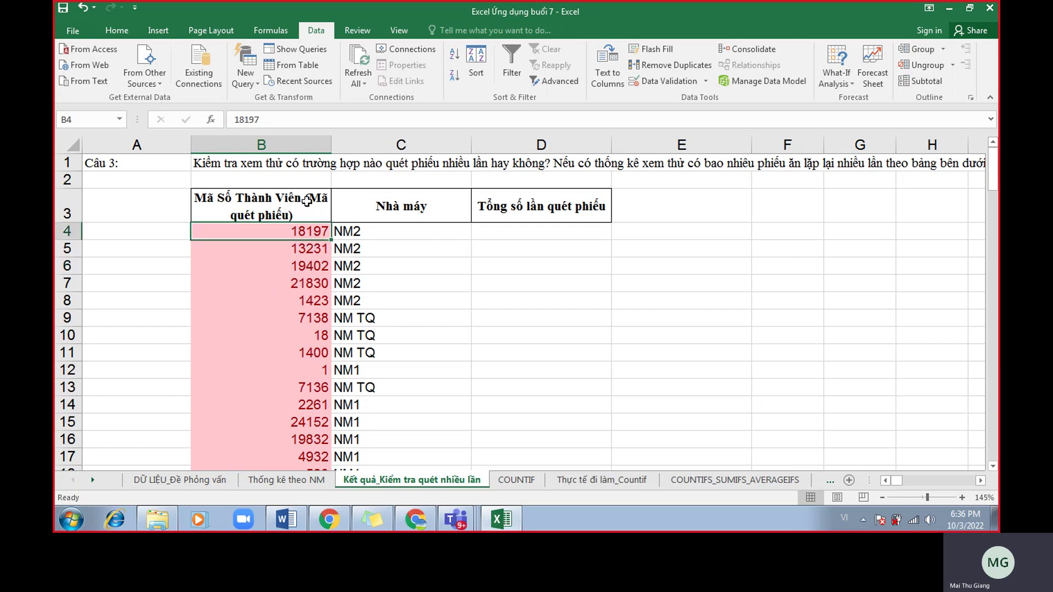
click(305, 205)
scroll(446, 301, down, 1)
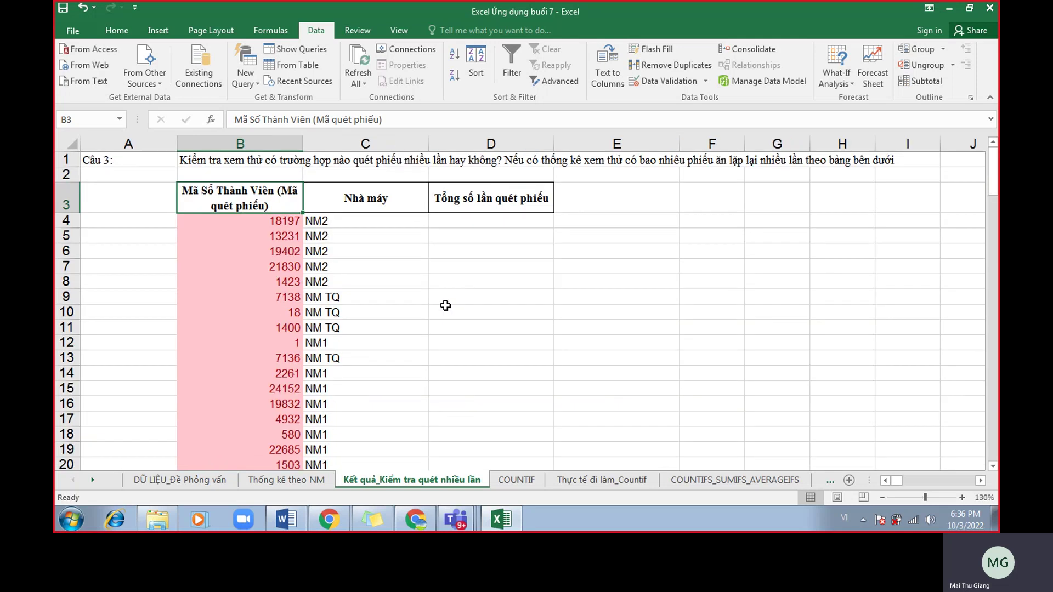
scroll(439, 310, down, 5)
scroll(430, 321, down, 20)
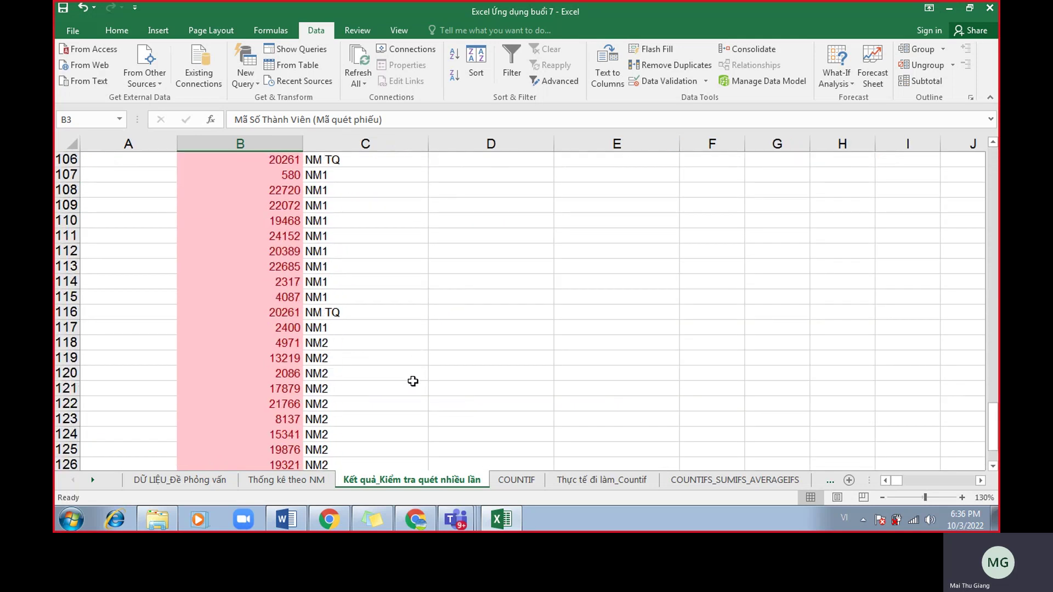
shift+click(420, 267)
scroll(425, 296, up, 14)
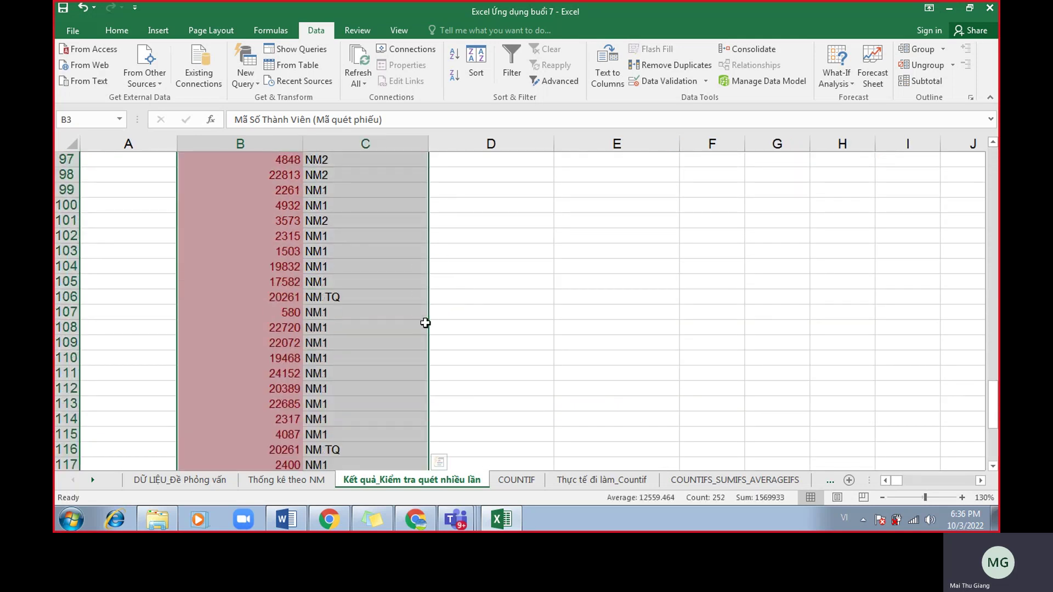
scroll(427, 318, up, 20)
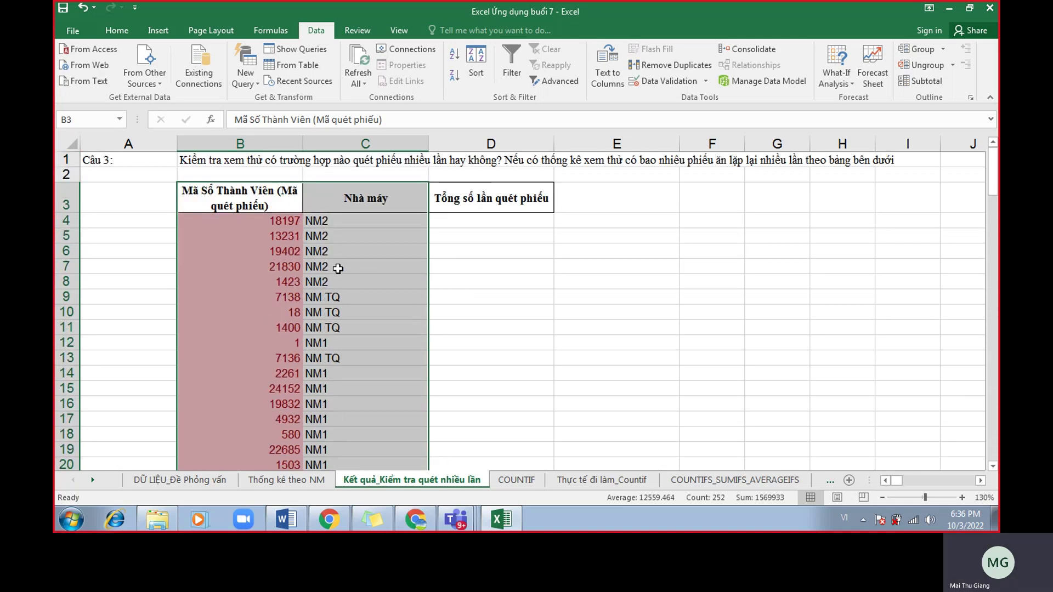
drag(272, 197, 400, 206)
click(383, 220)
drag(274, 204, 346, 201)
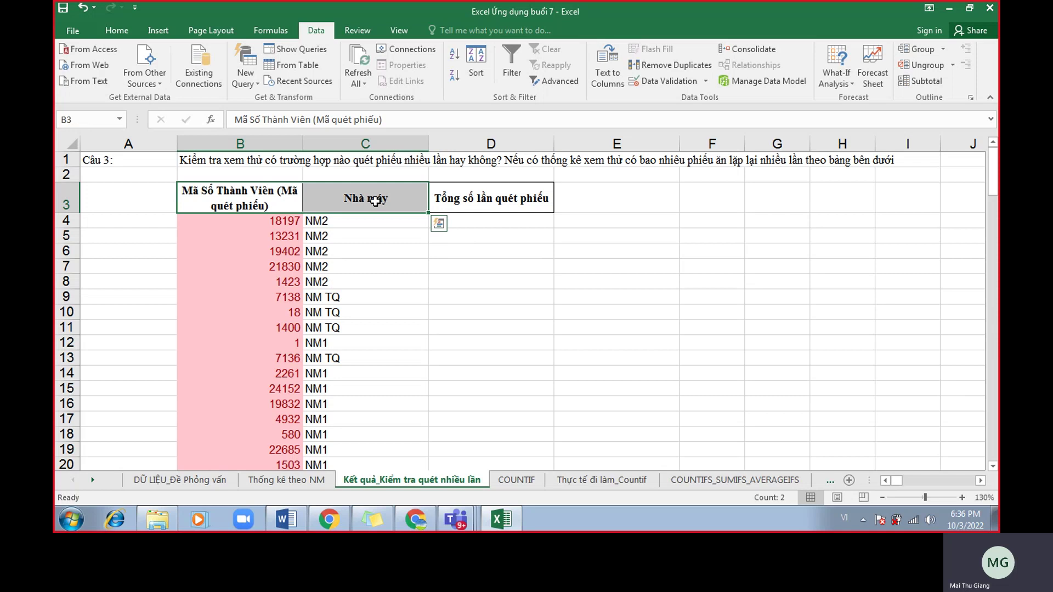
key(ctrl+shift+Down)
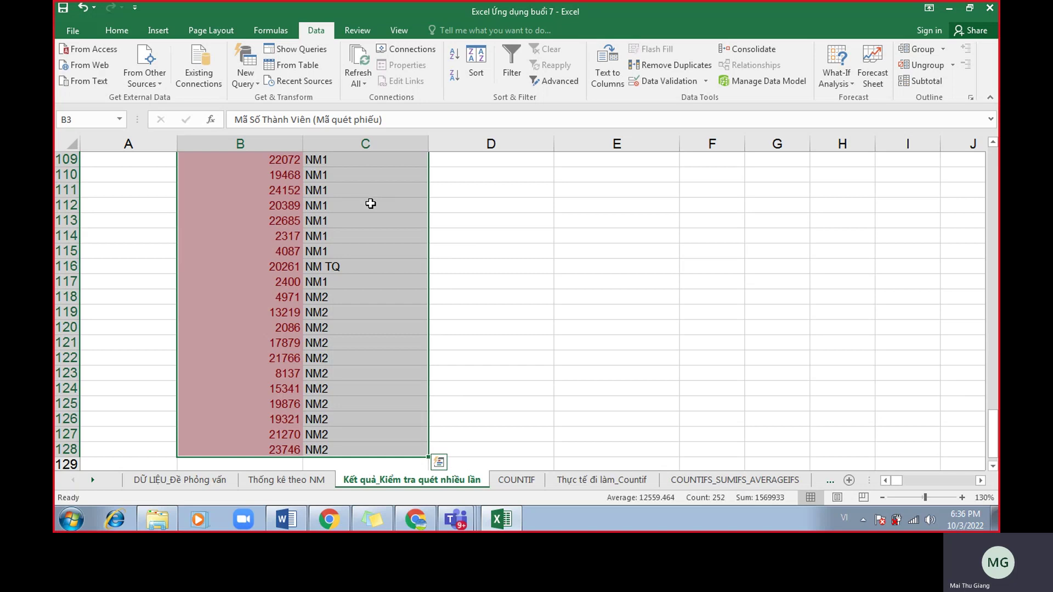
scroll(375, 202, up, 20)
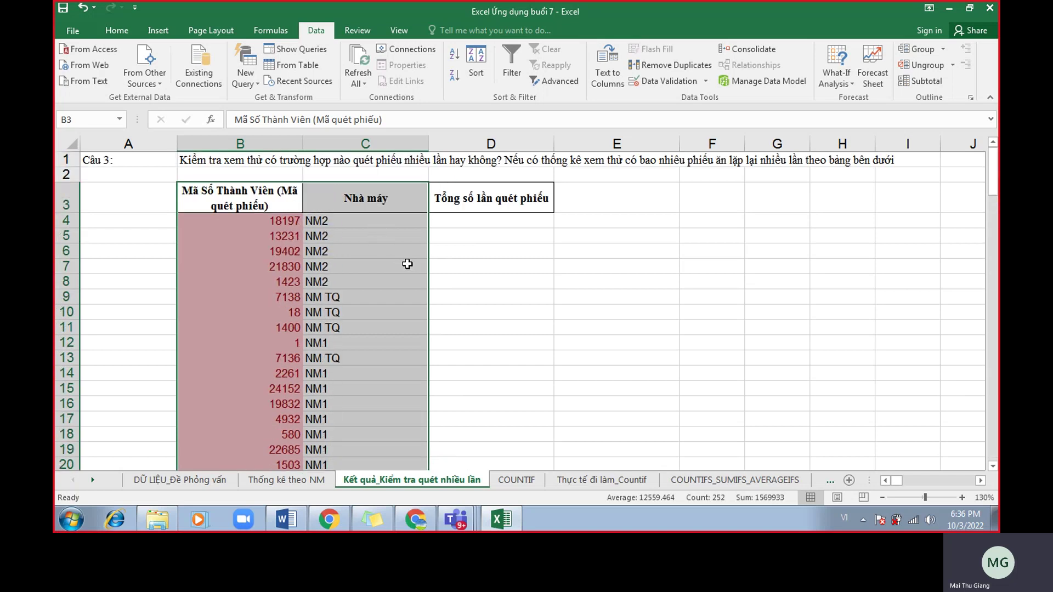
drag(291, 219, 381, 406)
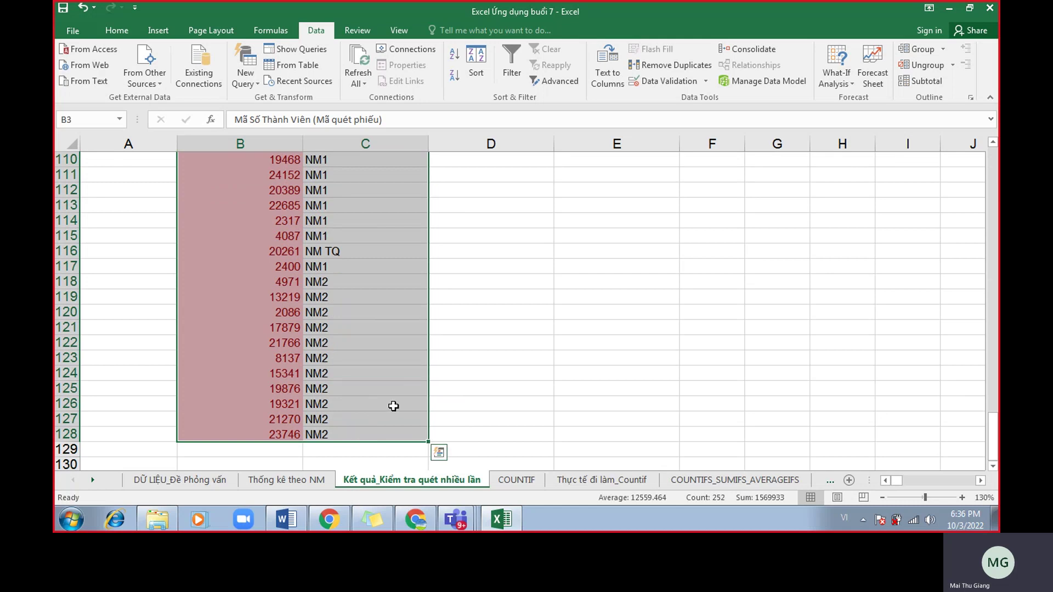
scroll(417, 399, up, 20)
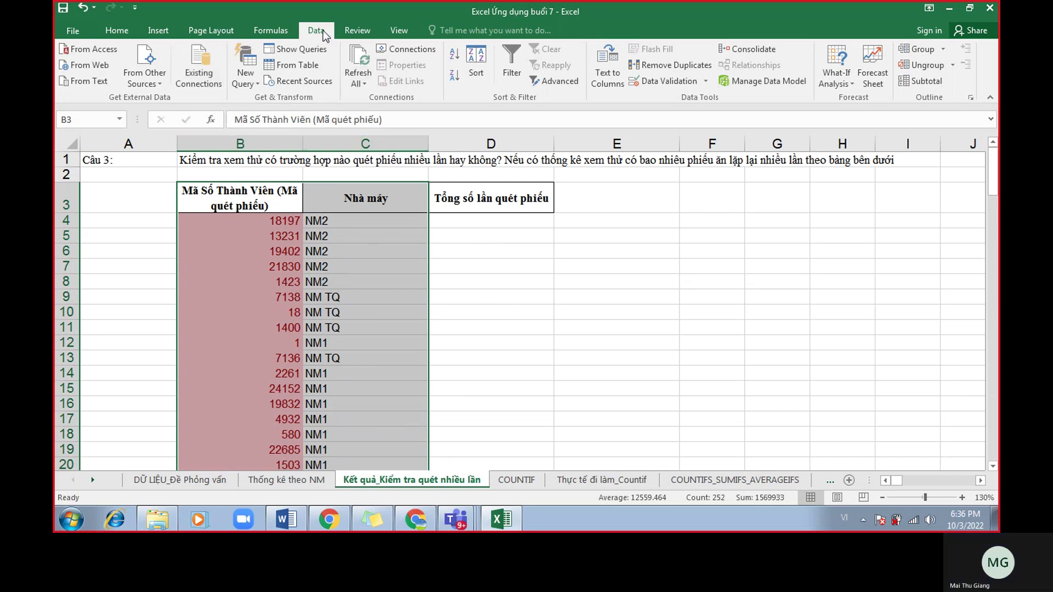
Remove duplicates by member code only (Nhà máy unchecked), dropping 63 and keeping 62 unique codes.
click(669, 67)
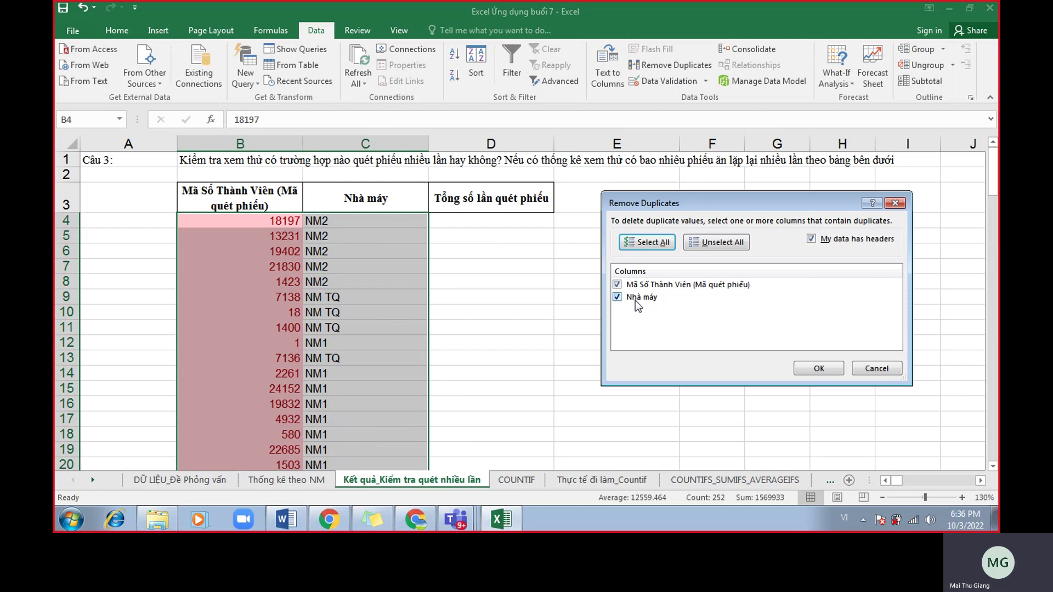
click(618, 297)
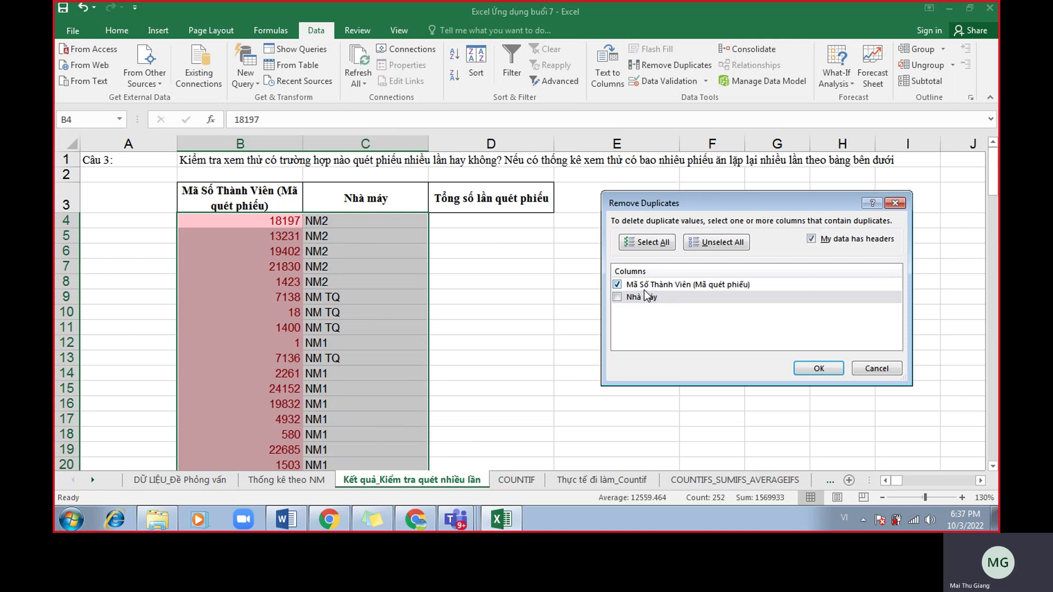
click(820, 368)
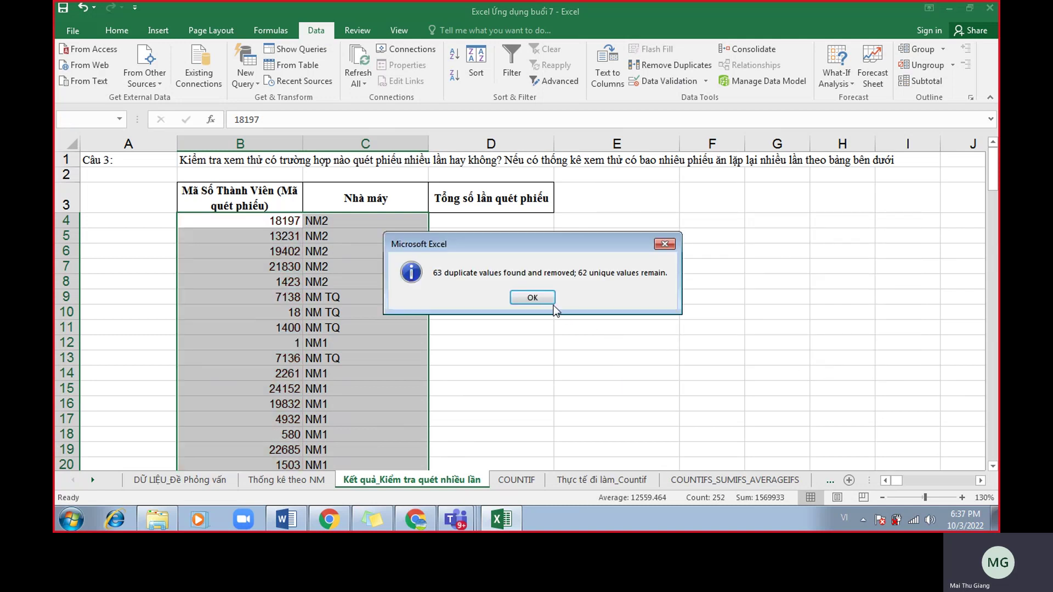
drag(577, 241, 803, 207)
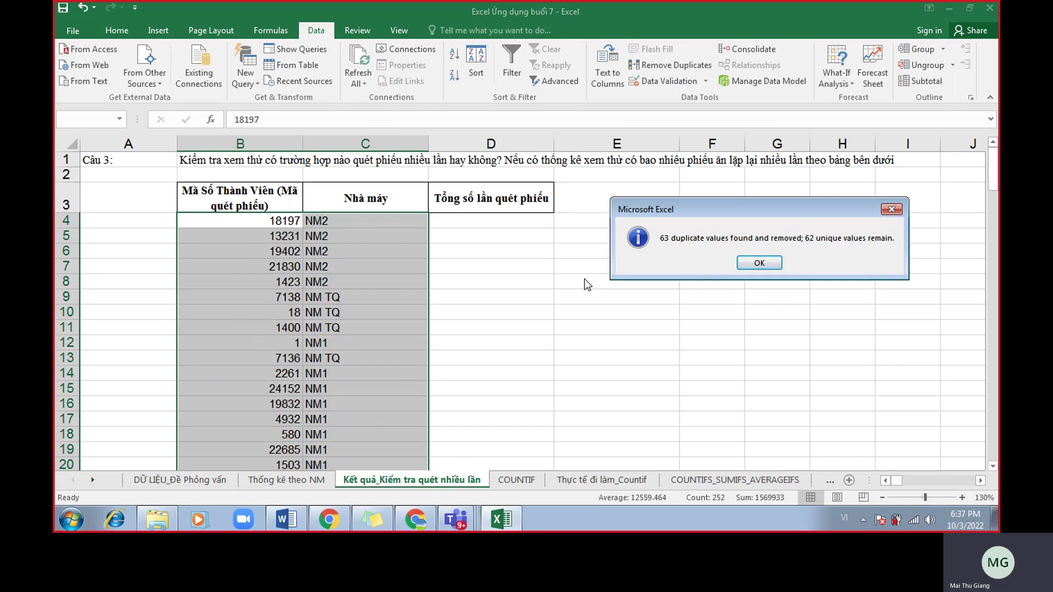
Dismiss the Remove Duplicates summary and select the first eleven unique codes with factories.
click(759, 262)
click(171, 215)
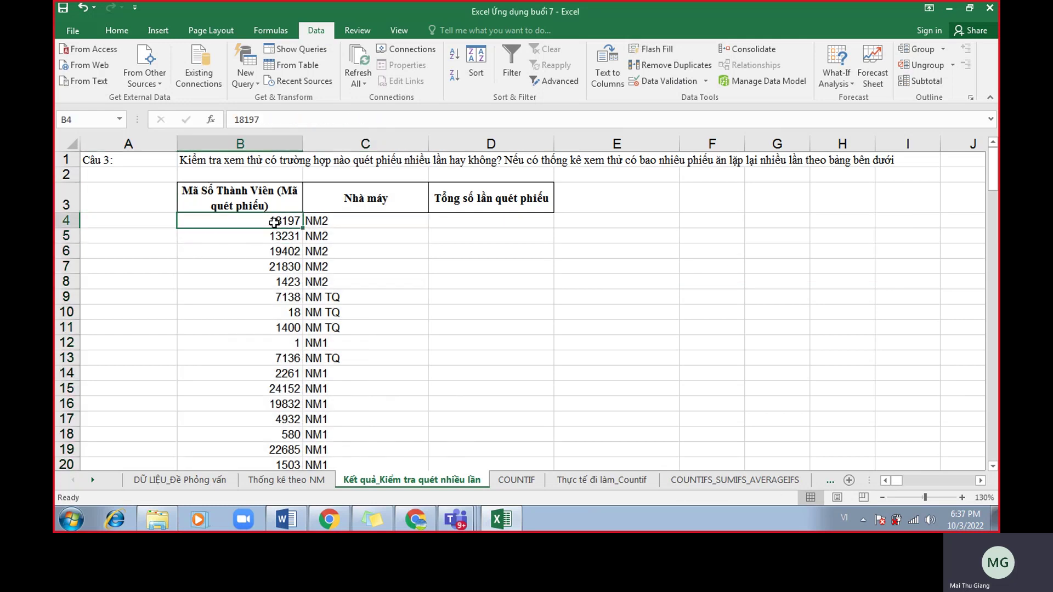
drag(276, 222, 329, 373)
Read through the Google Meet chat messages, then return to the Excel workbook.
click(415, 519)
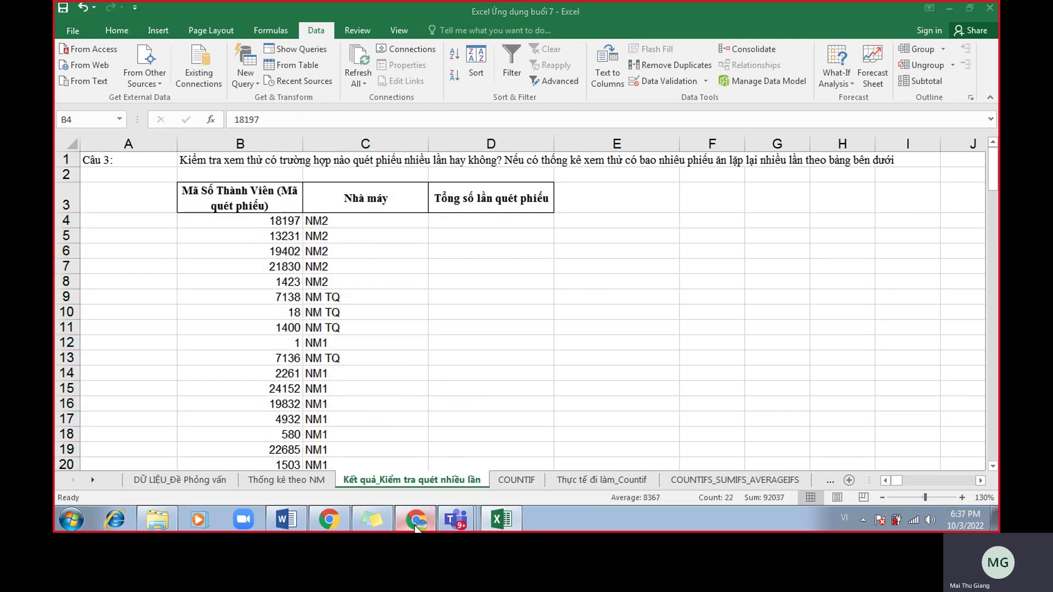
scroll(872, 312, down, 8)
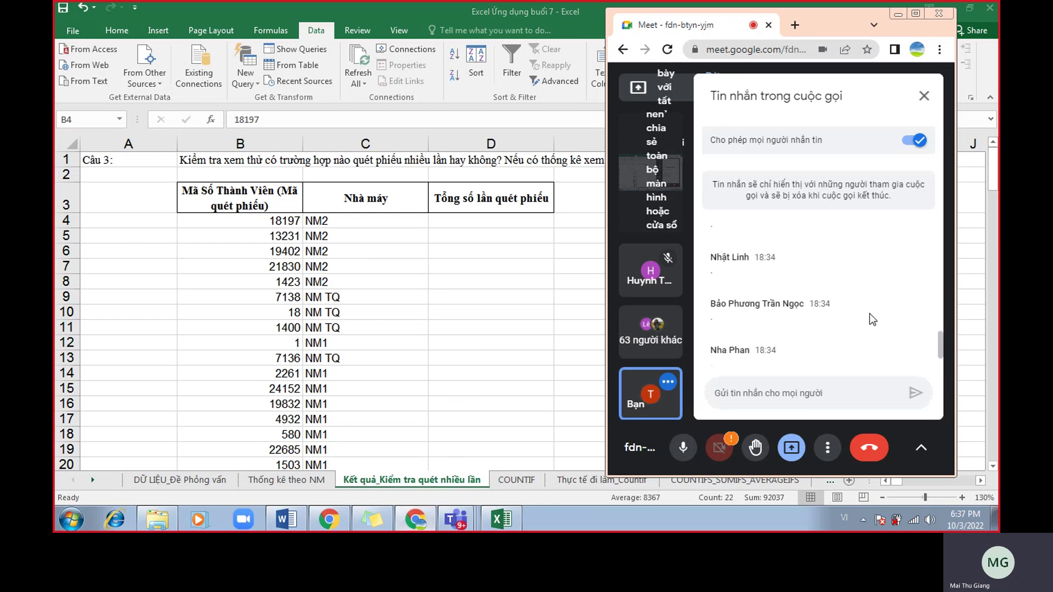
scroll(871, 320, down, 8)
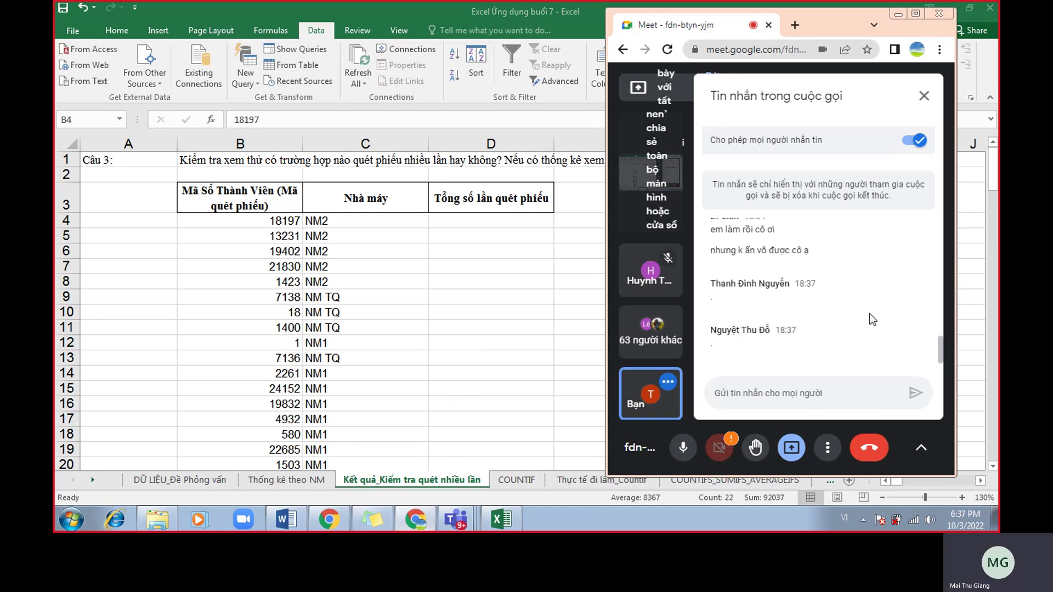
scroll(872, 320, up, 4)
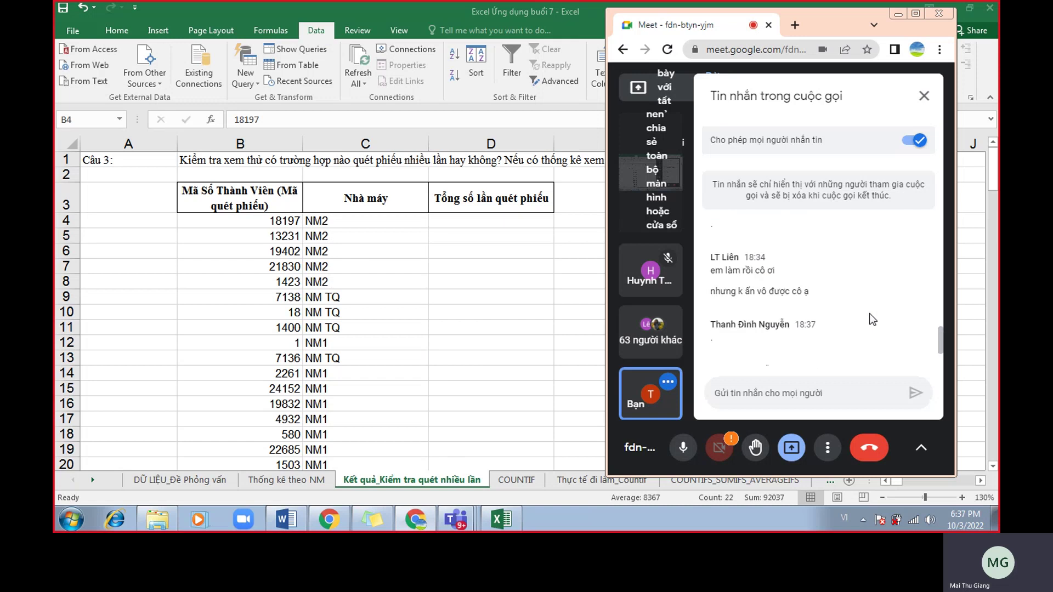
drag(733, 275, 829, 301)
click(829, 301)
scroll(829, 305, down, 4)
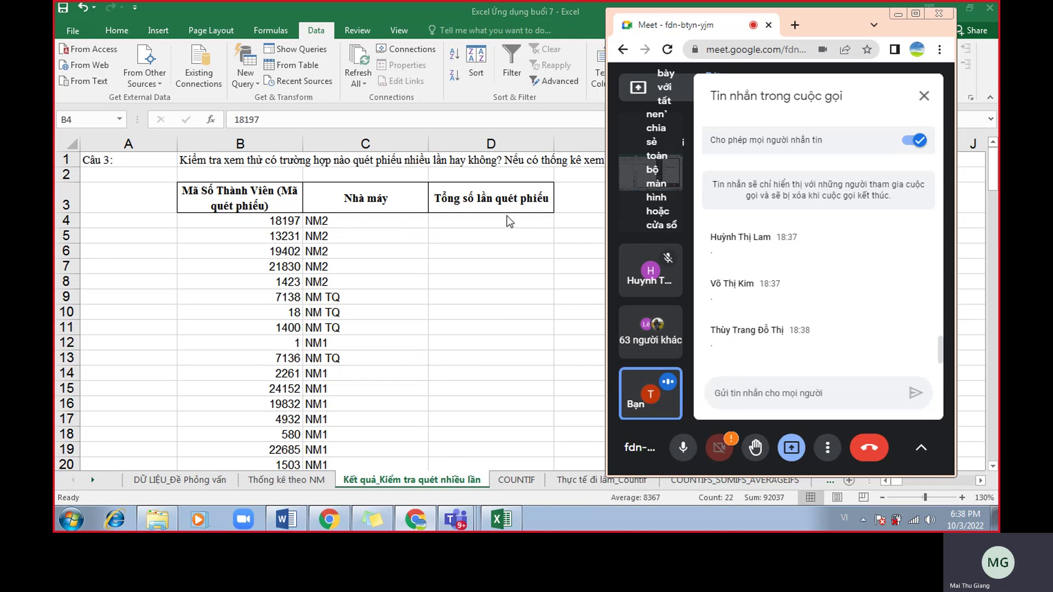
key(alt+Tab)
click(340, 285)
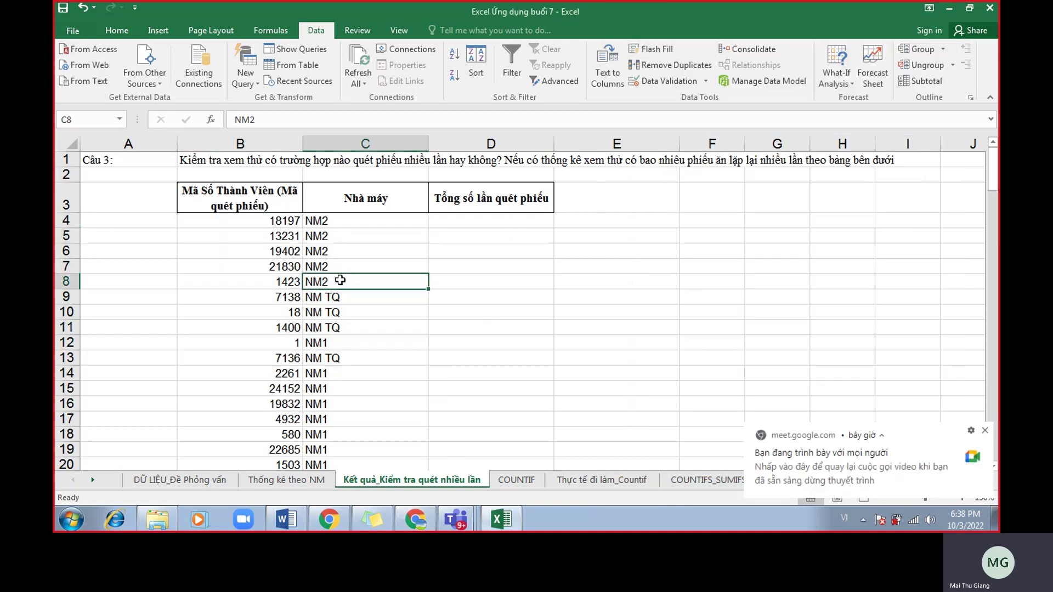
Switch to the DỮ LIỆU_Đề Phỏng vấn sheet and check codes 1423, 1 and 19832 in the filtered data.
click(263, 221)
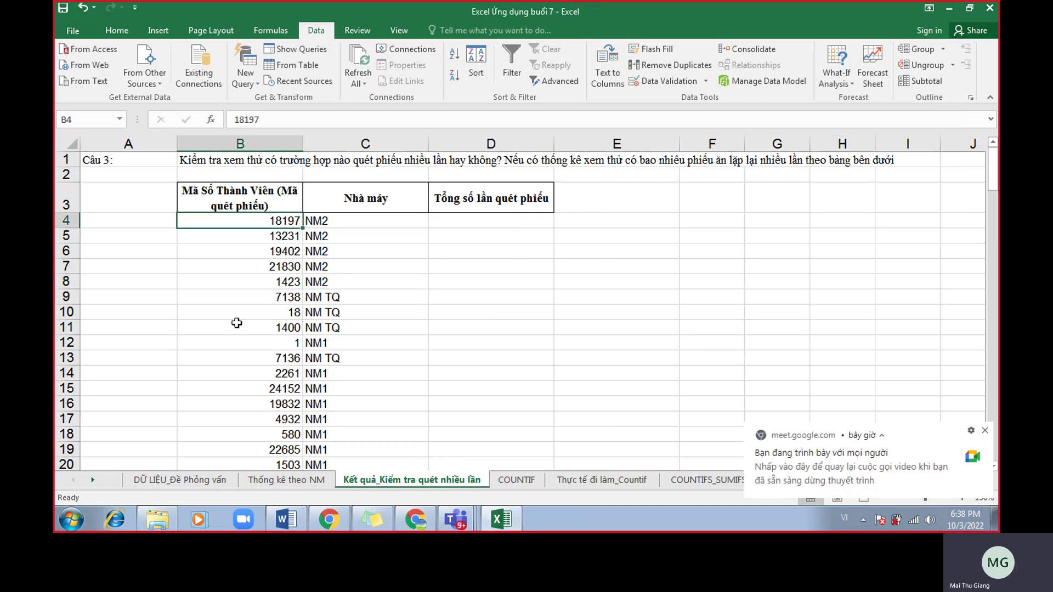
click(206, 484)
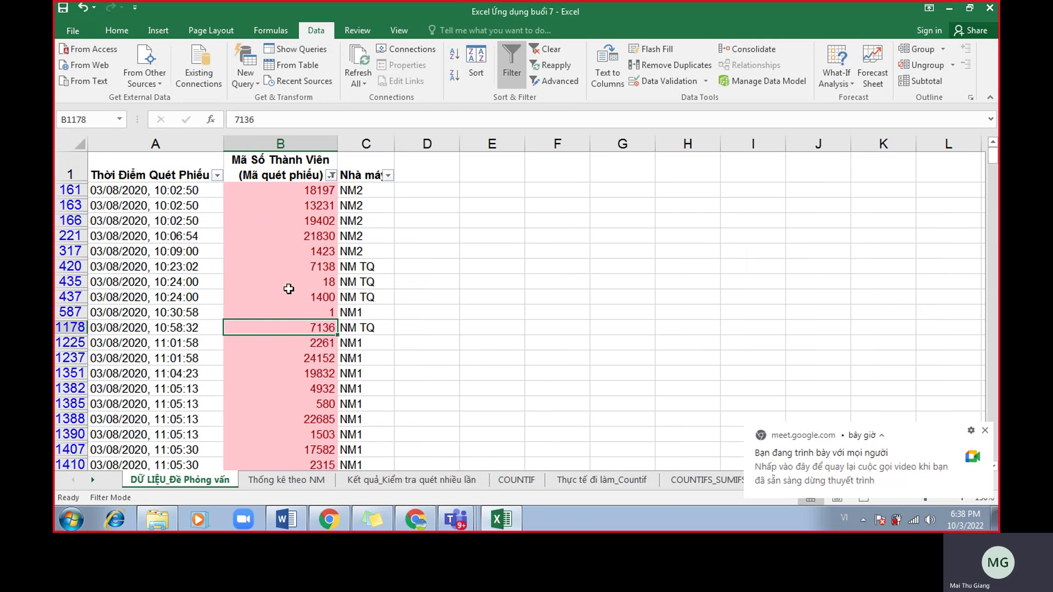
click(288, 208)
click(288, 248)
click(288, 317)
click(291, 373)
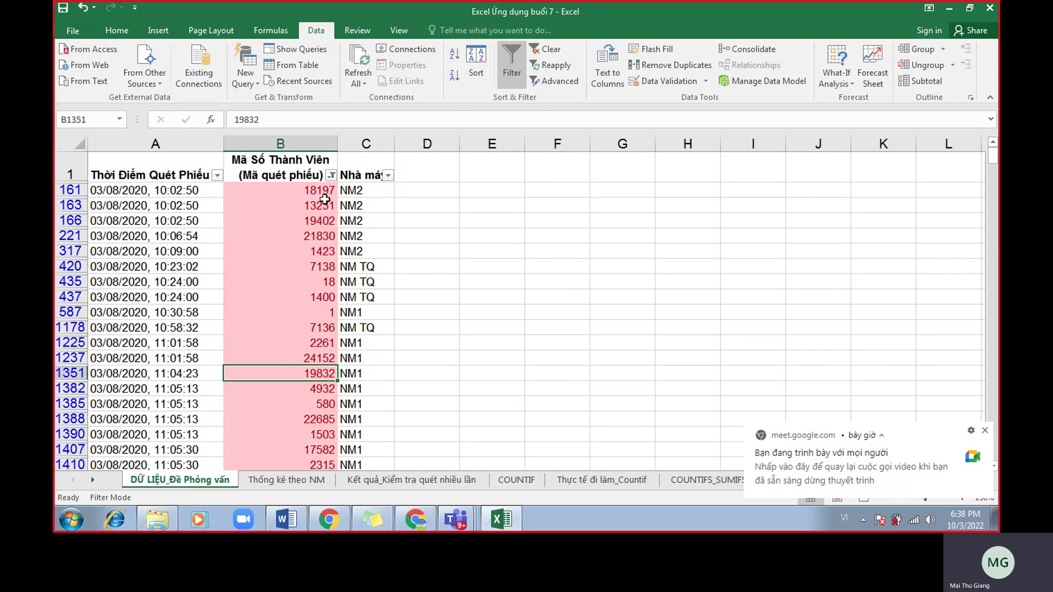
scroll(312, 240, down, 3)
scroll(313, 240, down, 1)
scroll(316, 257, up, 5)
Check codes 13231, 19402 and 21830, then bring up the member code filter options.
click(306, 208)
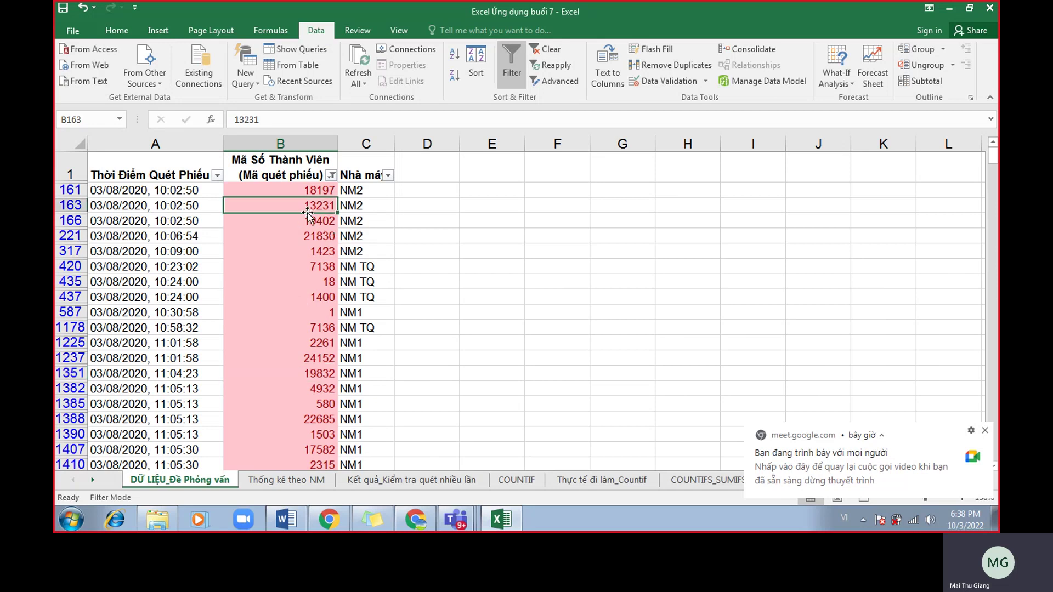
click(317, 137)
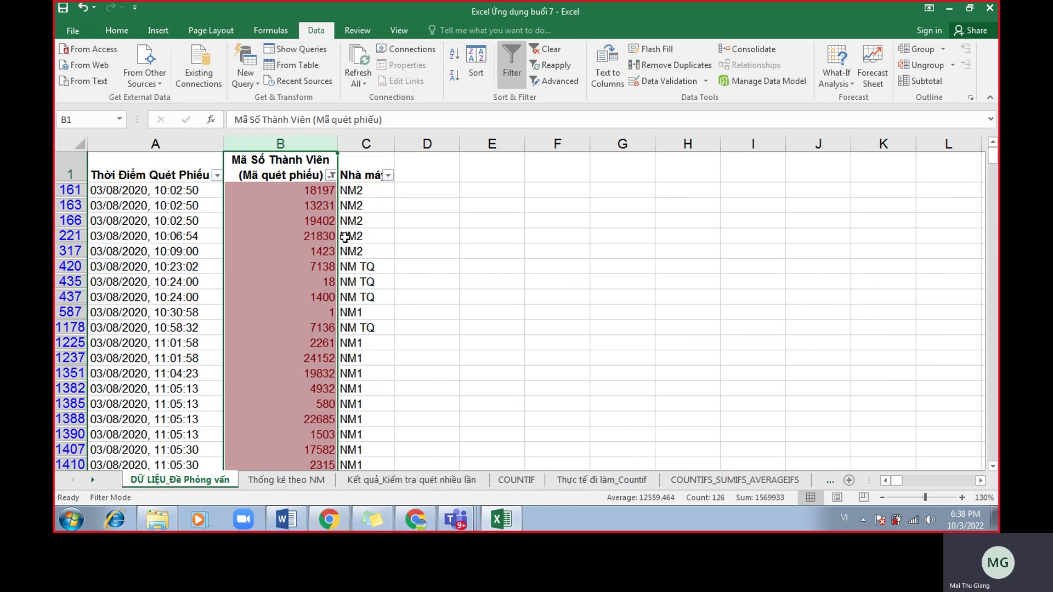
click(323, 221)
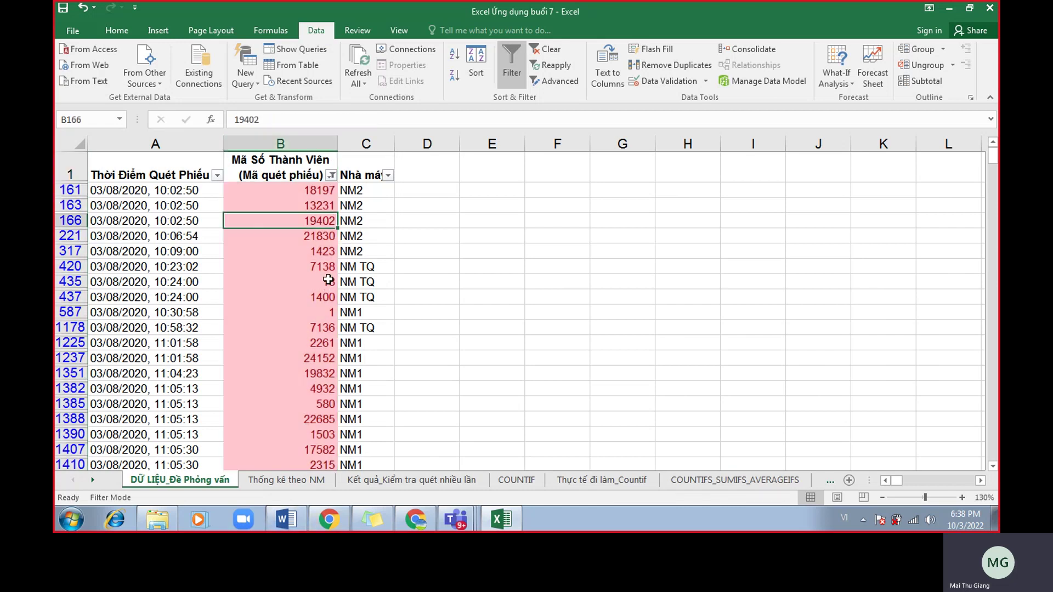
click(282, 236)
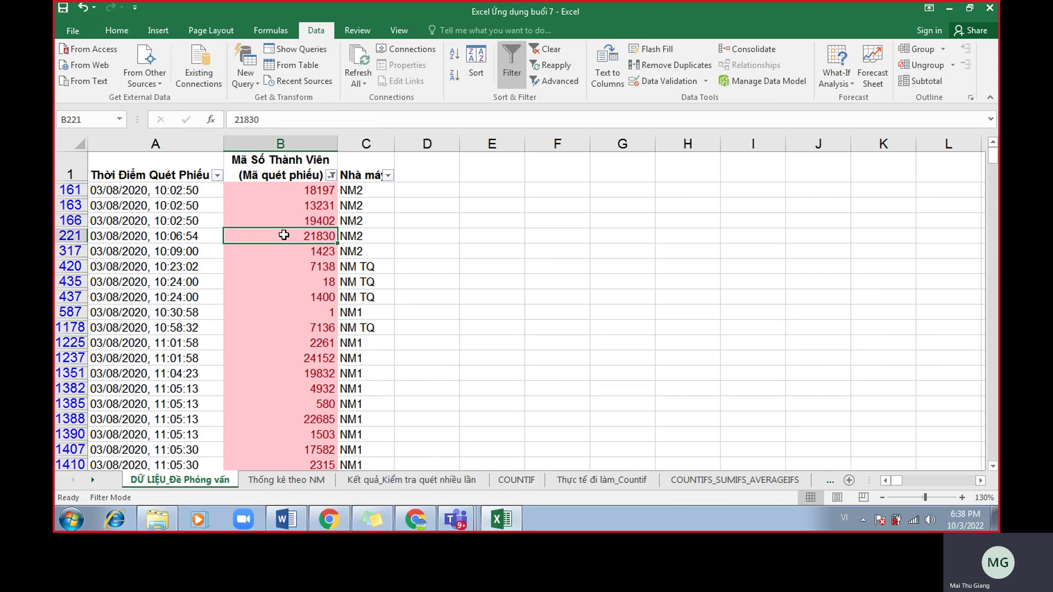
click(330, 176)
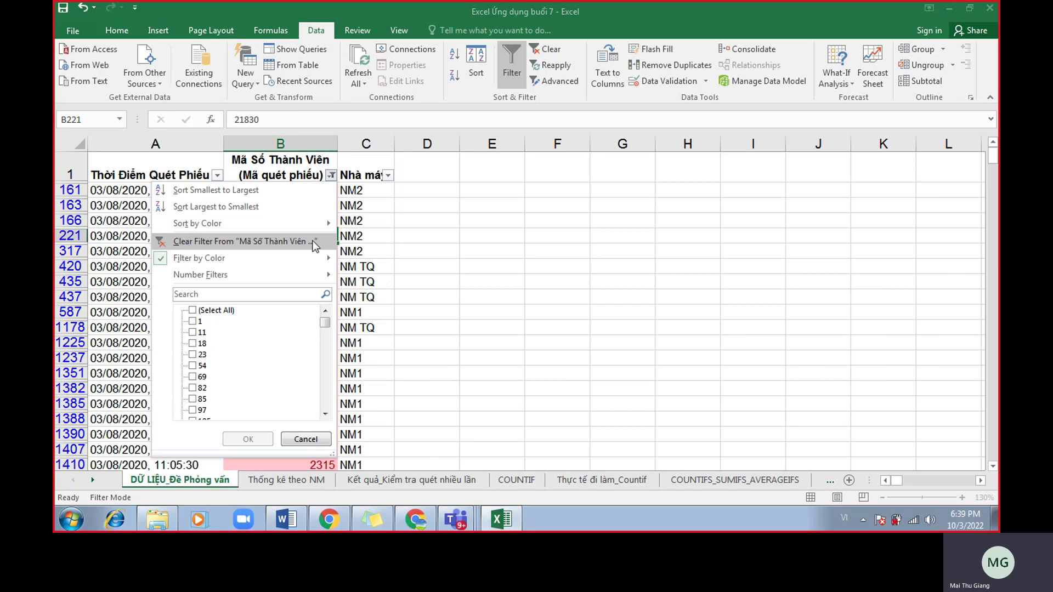
Close the filter menu and turn off AutoFilter so every scan record shows.
key(Escape)
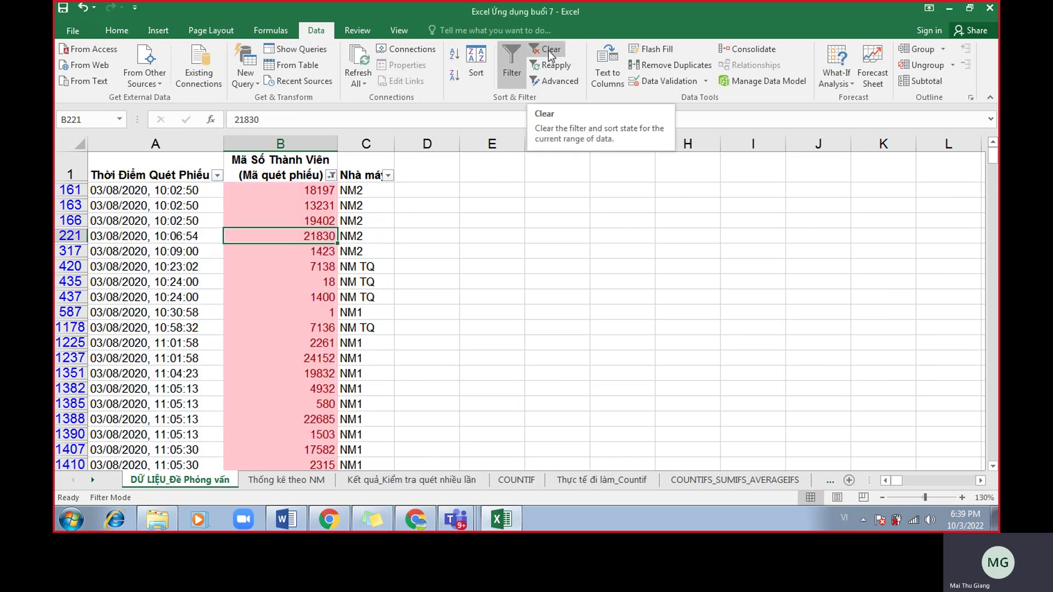
click(507, 61)
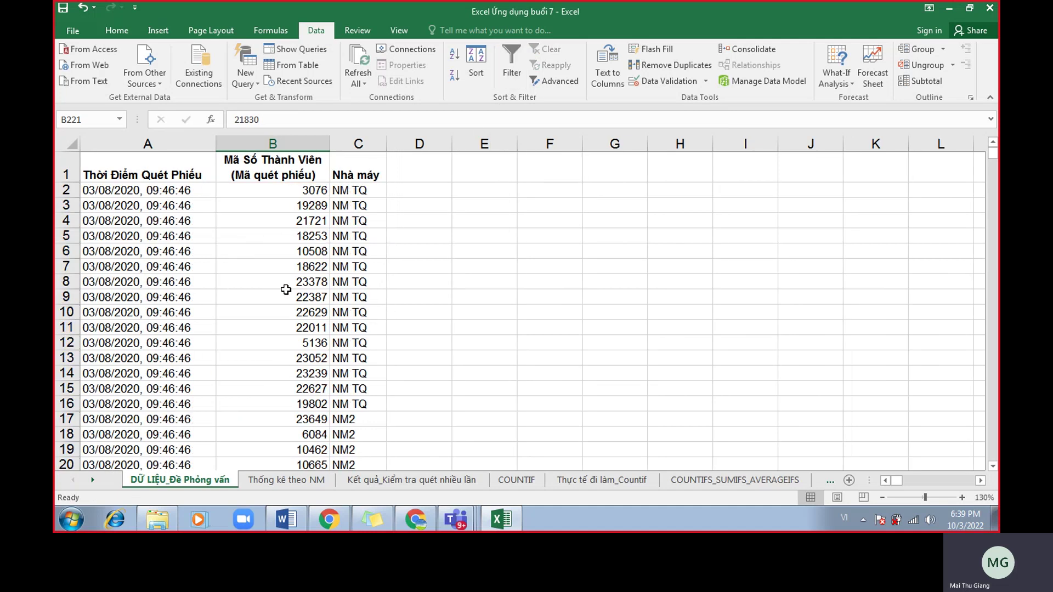
scroll(290, 291, down, 20)
scroll(322, 299, down, 20)
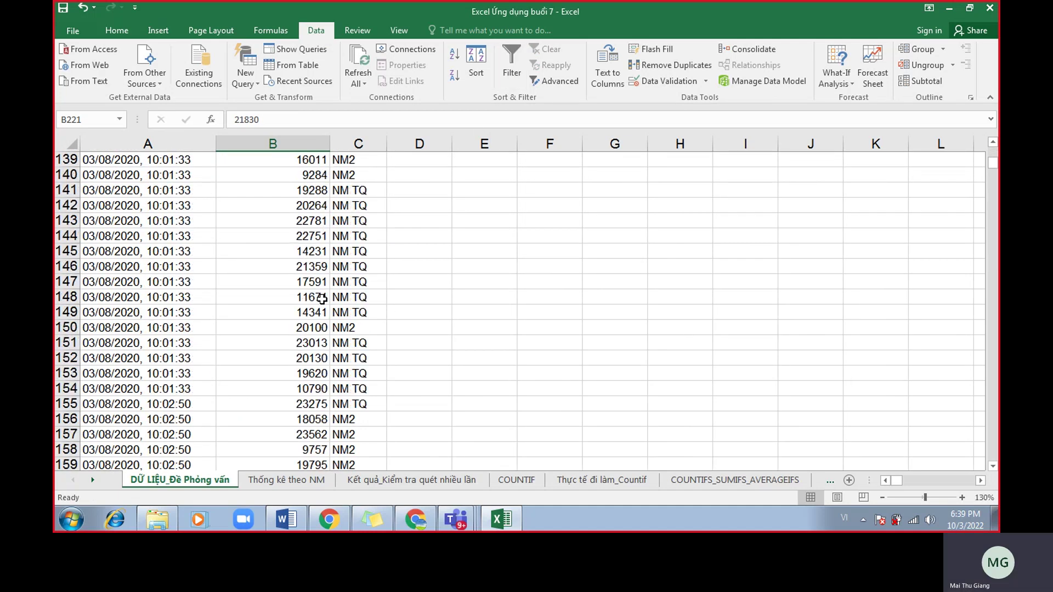
scroll(325, 317, up, 20)
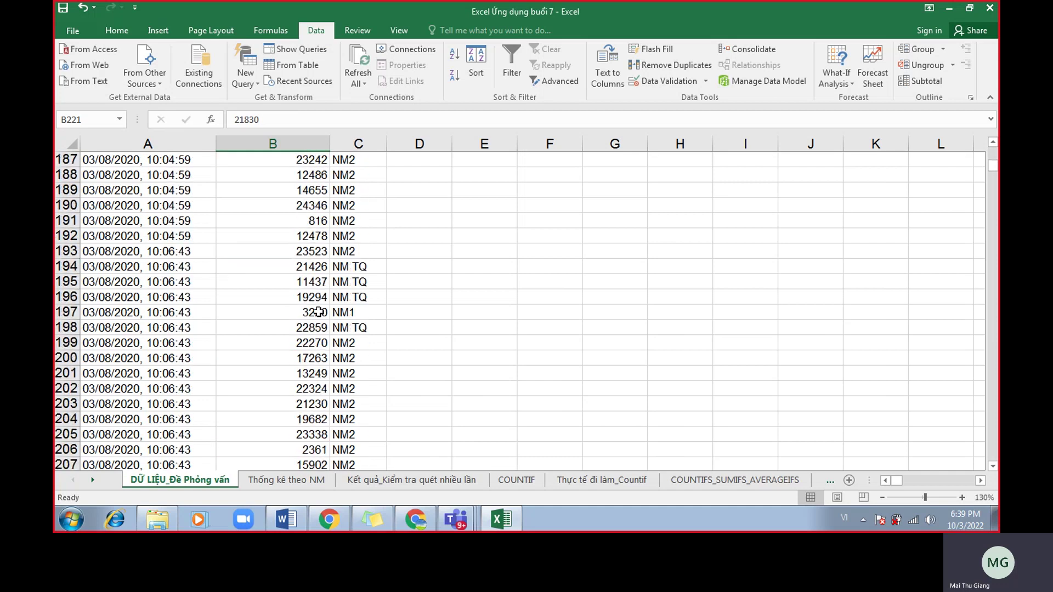
scroll(285, 247, up, 20)
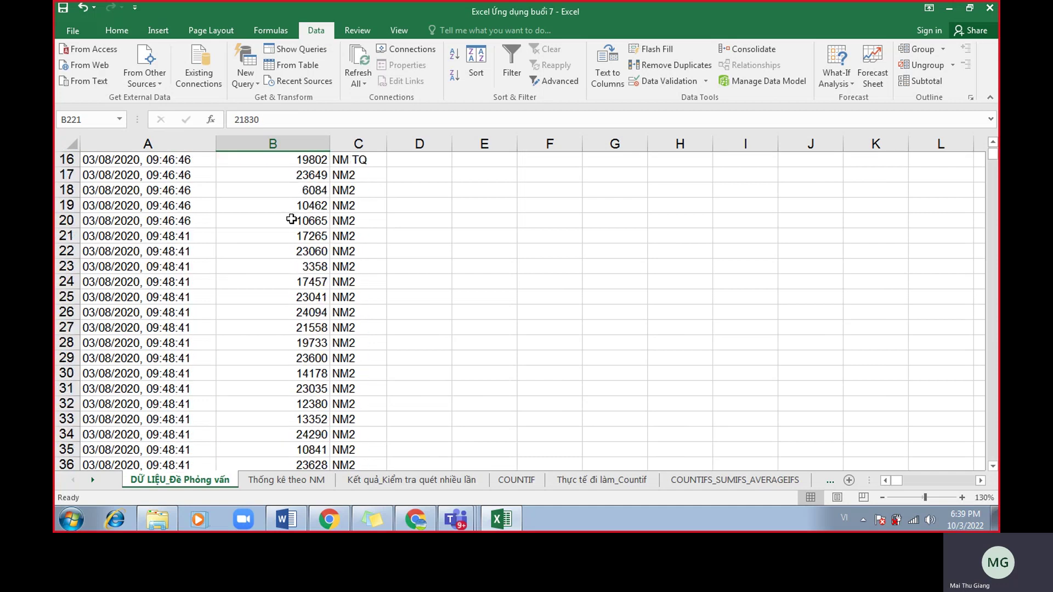
Look at codes 21721 and 22387, then go to the Kết quả_Kiểm tra quét nhiều lần sheet.
click(282, 216)
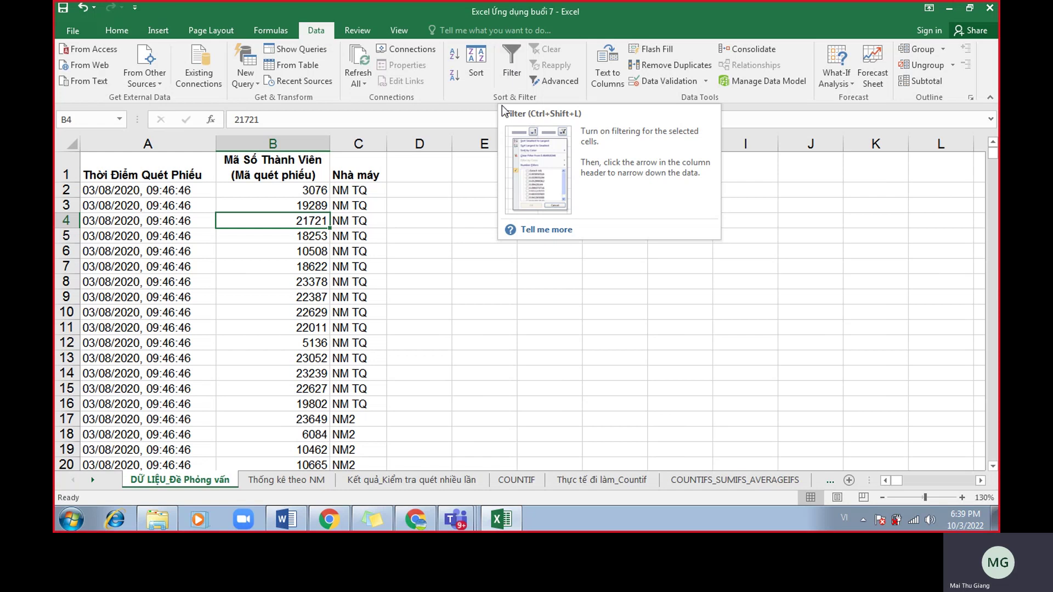
click(266, 296)
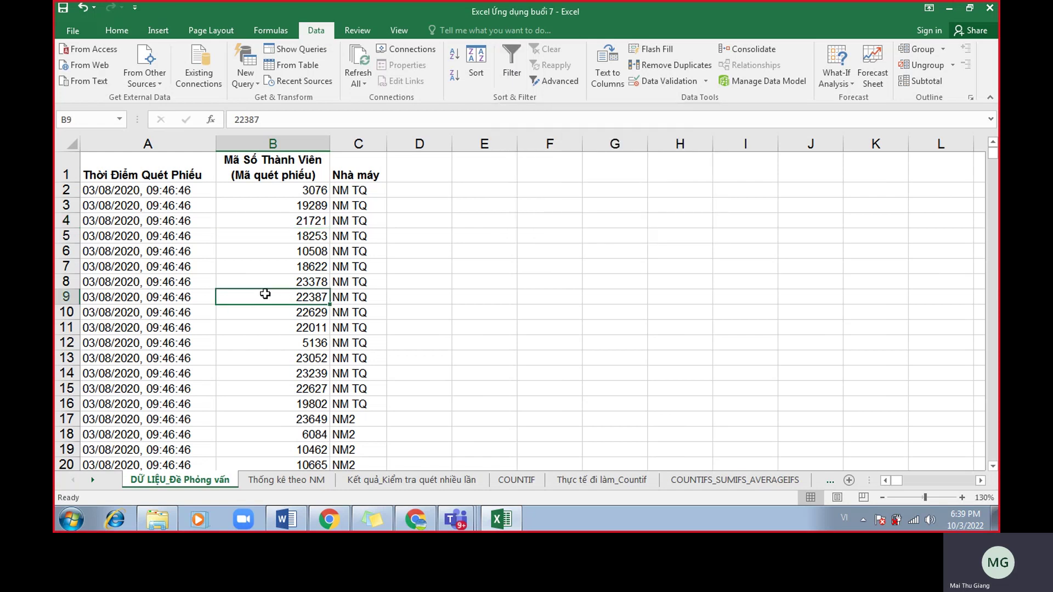
click(419, 480)
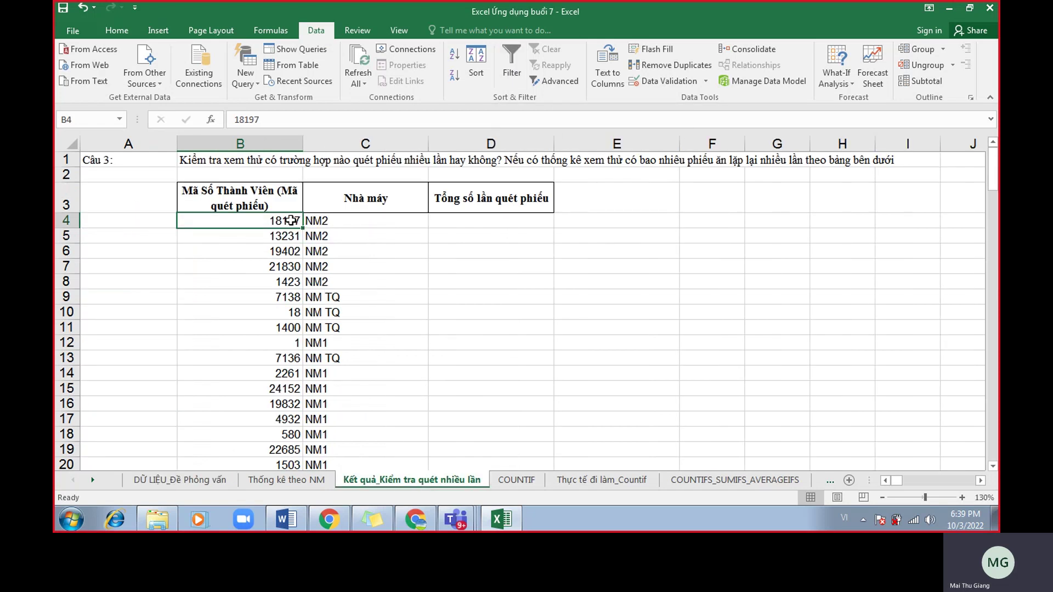
Back on DỮ LIỆU_Đề Phỏng vấn, check codes 18253 and 22387 in the unfiltered data.
click(199, 490)
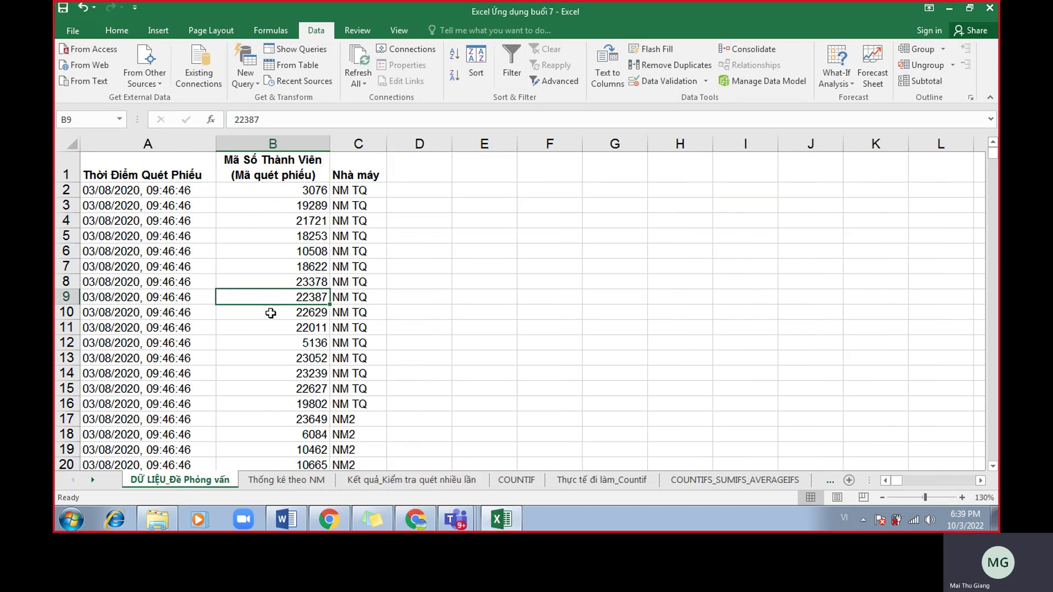
click(281, 192)
click(281, 236)
click(282, 297)
Review the unique codes in B4:B19 on the Kết quả sheet, then return to the raw scan data.
click(411, 480)
drag(275, 237, 277, 447)
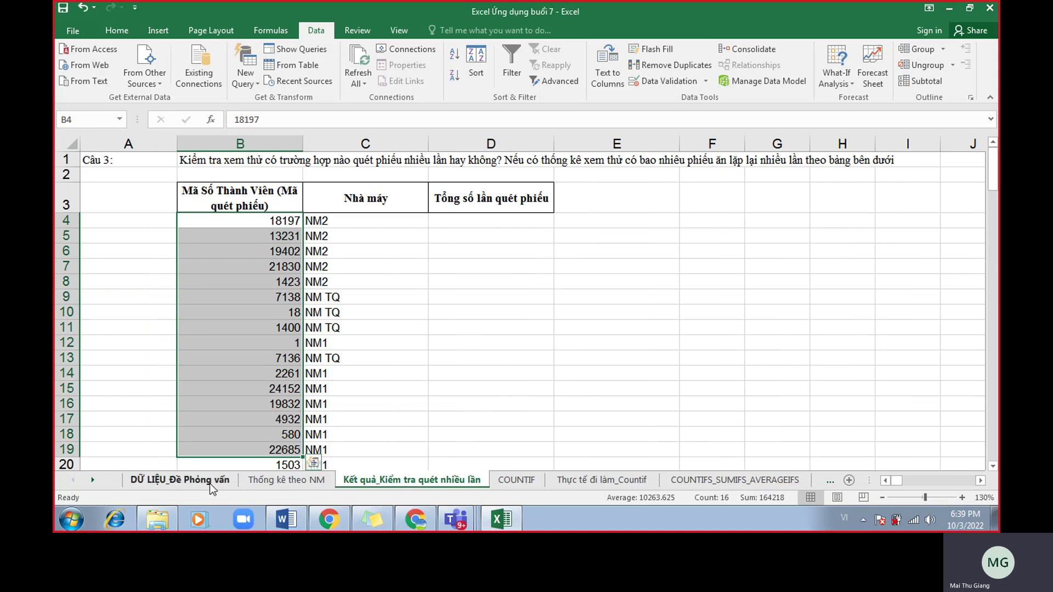
click(284, 310)
click(275, 222)
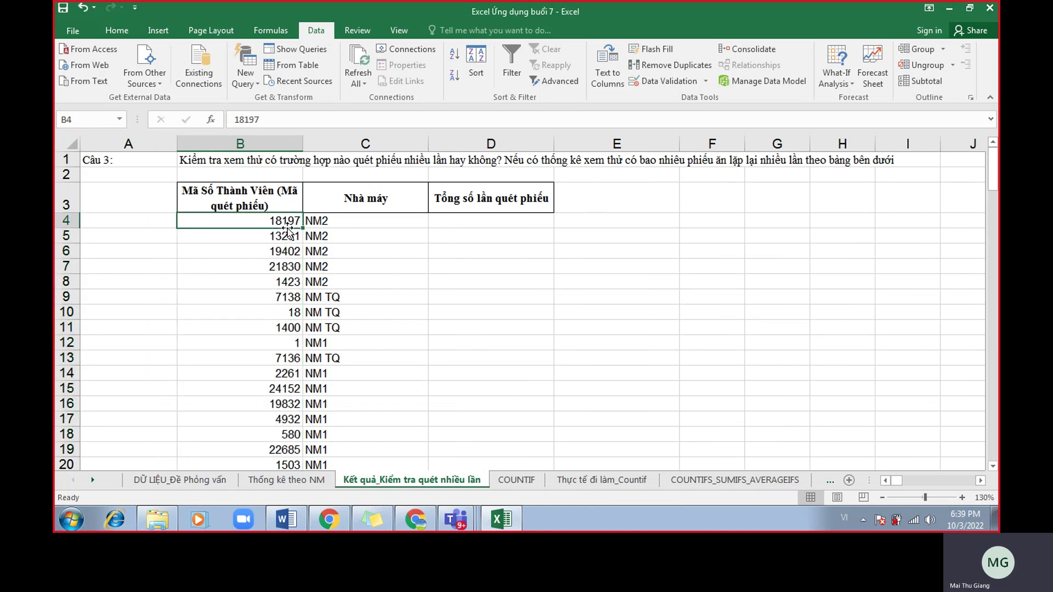
click(213, 480)
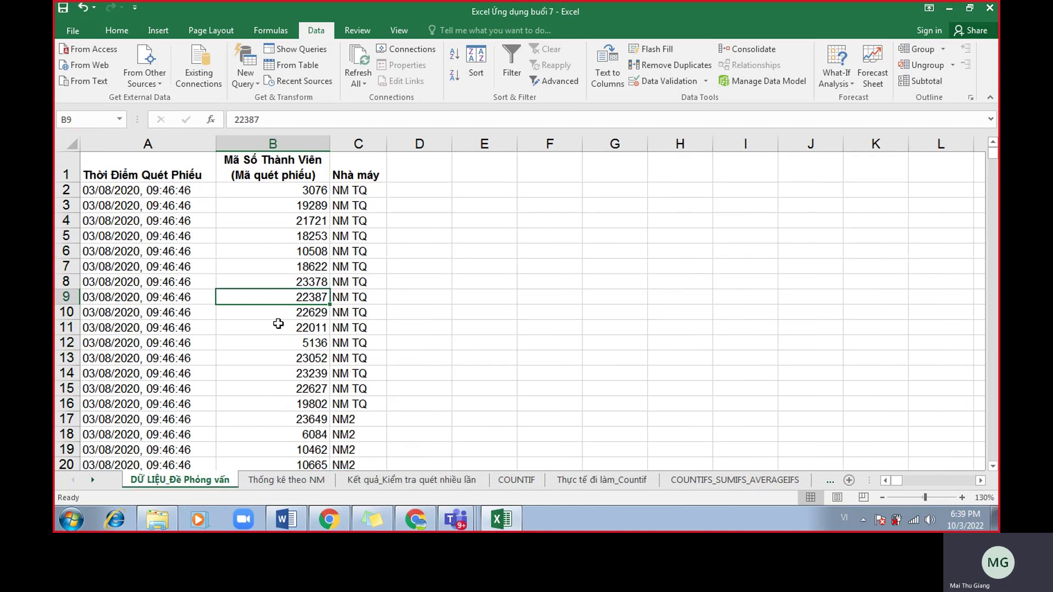
click(430, 526)
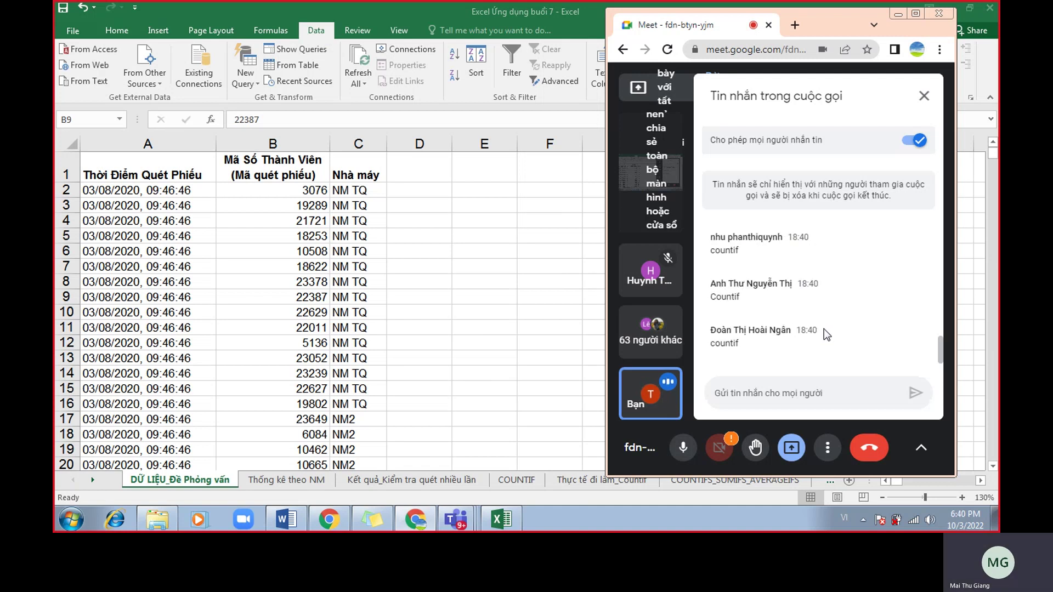
Scroll through the Meet chat replies, then return to the Kết quả_Kiểm tra quét nhiều lần sheet.
scroll(824, 328, up, 1)
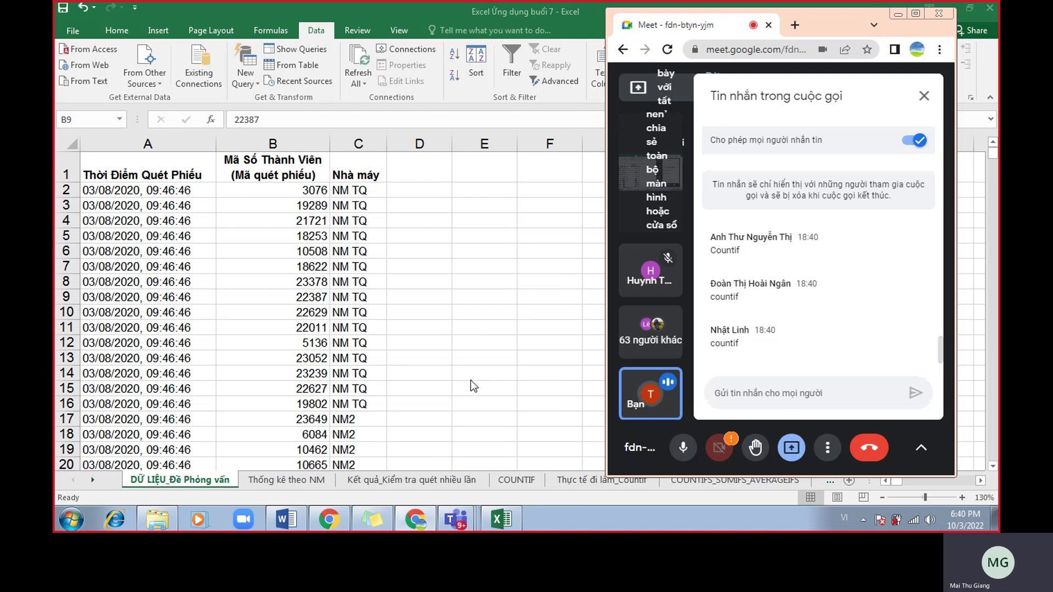
click(442, 477)
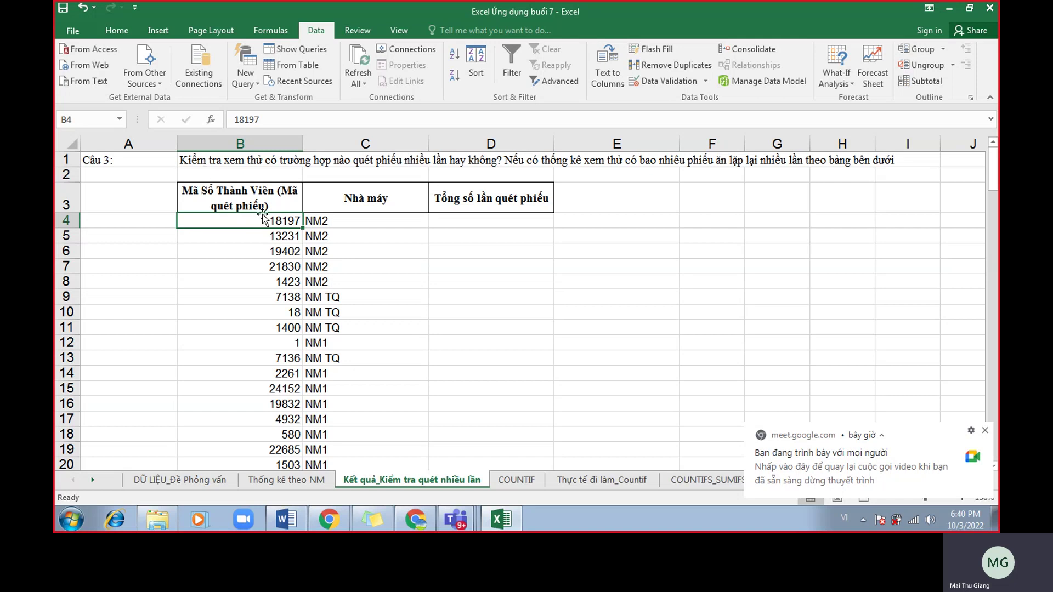
drag(285, 225, 289, 198)
click(180, 479)
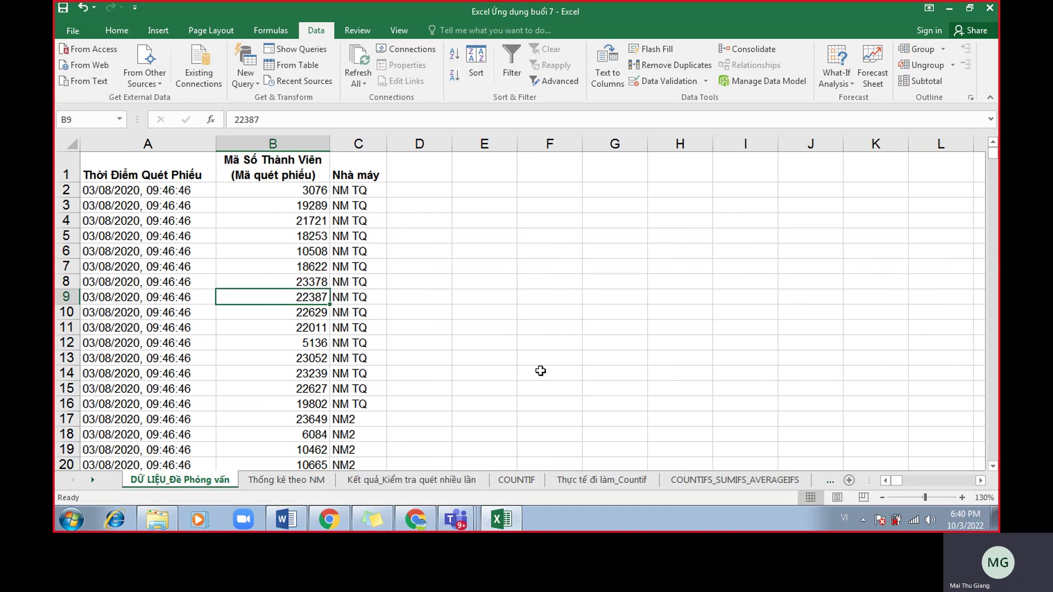
click(306, 143)
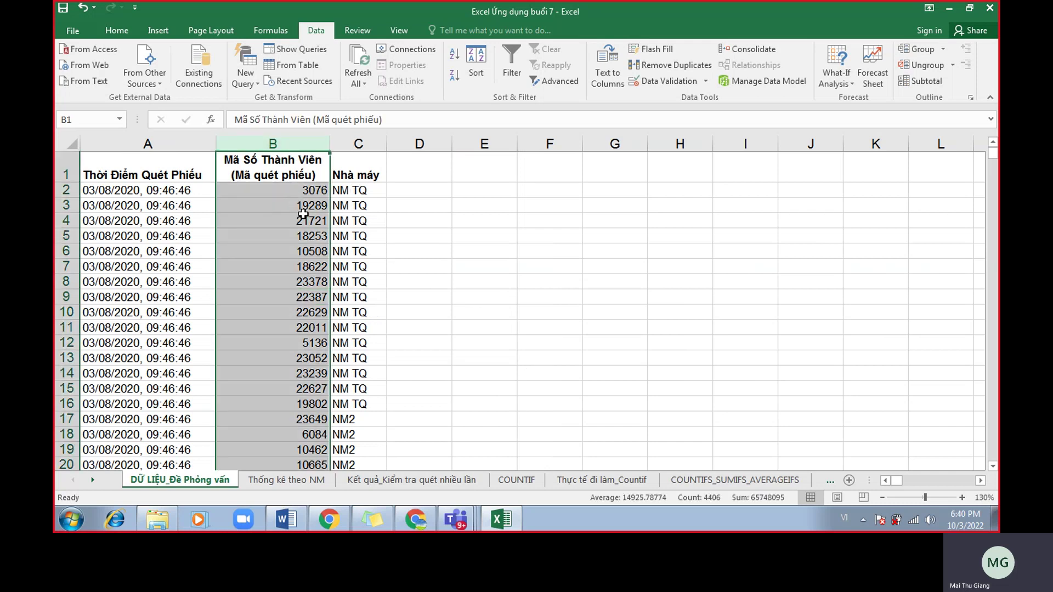
click(470, 233)
click(286, 142)
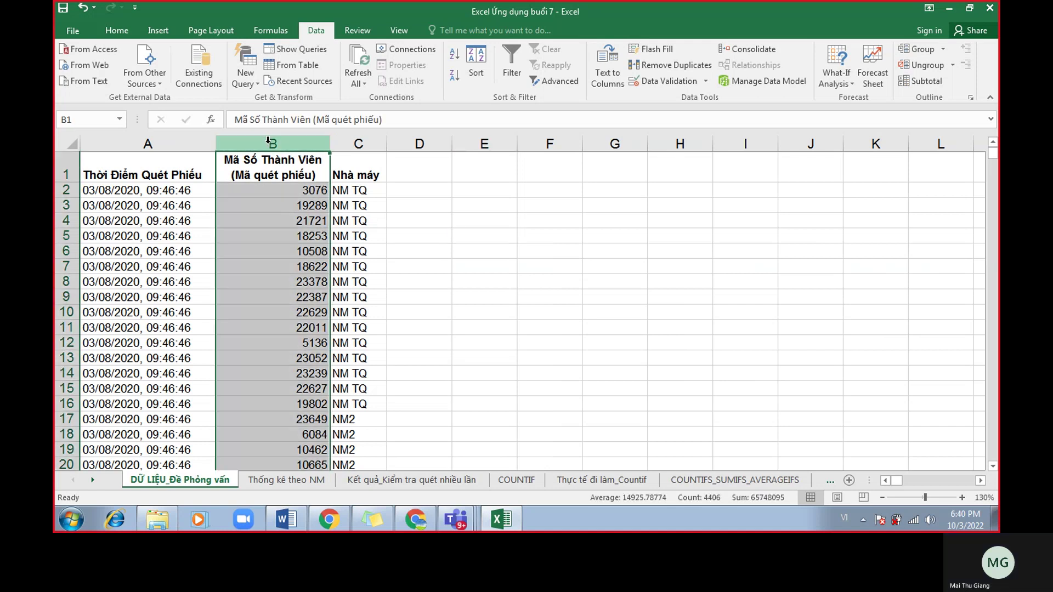
click(89, 120)
text(mas)
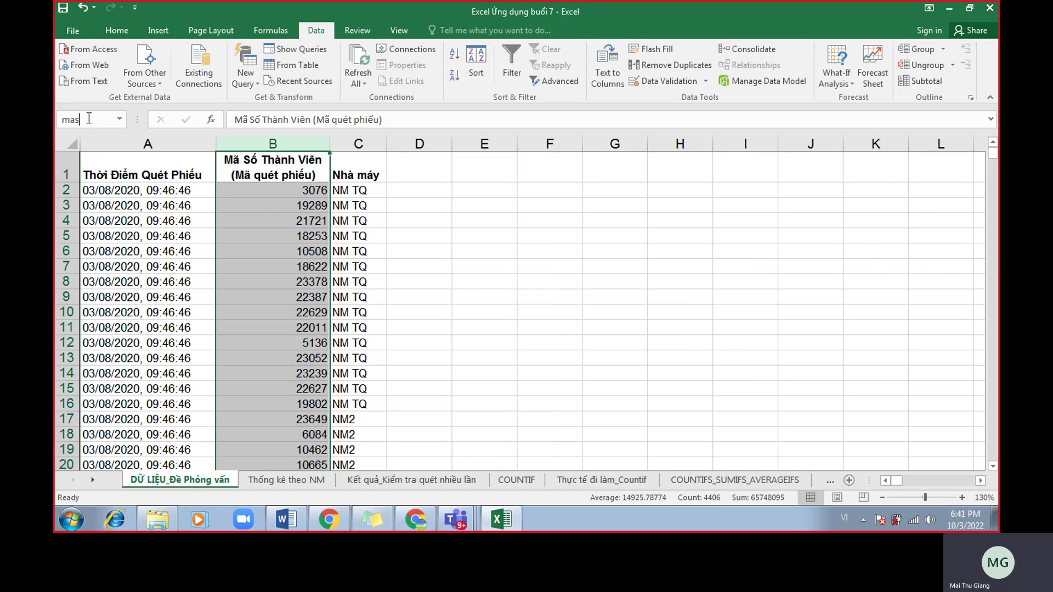
key(Return)
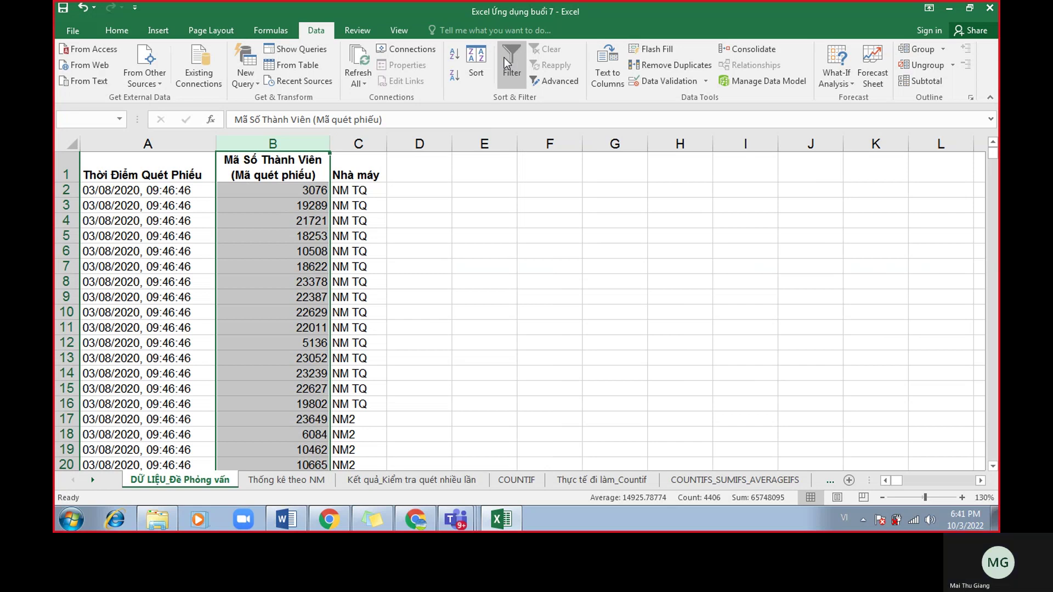
click(119, 119)
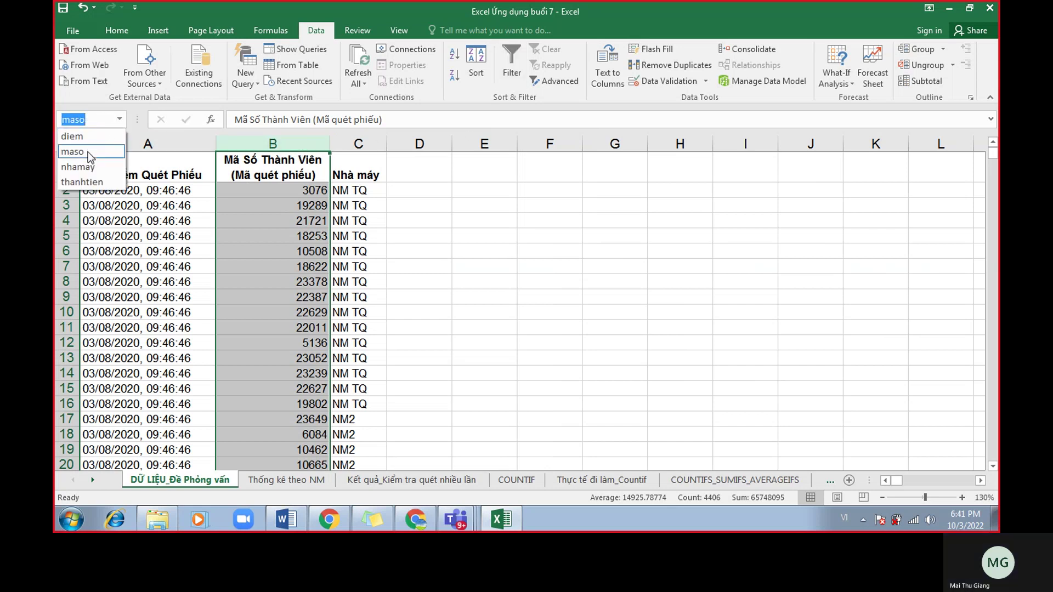
click(73, 151)
click(405, 220)
click(119, 119)
click(77, 148)
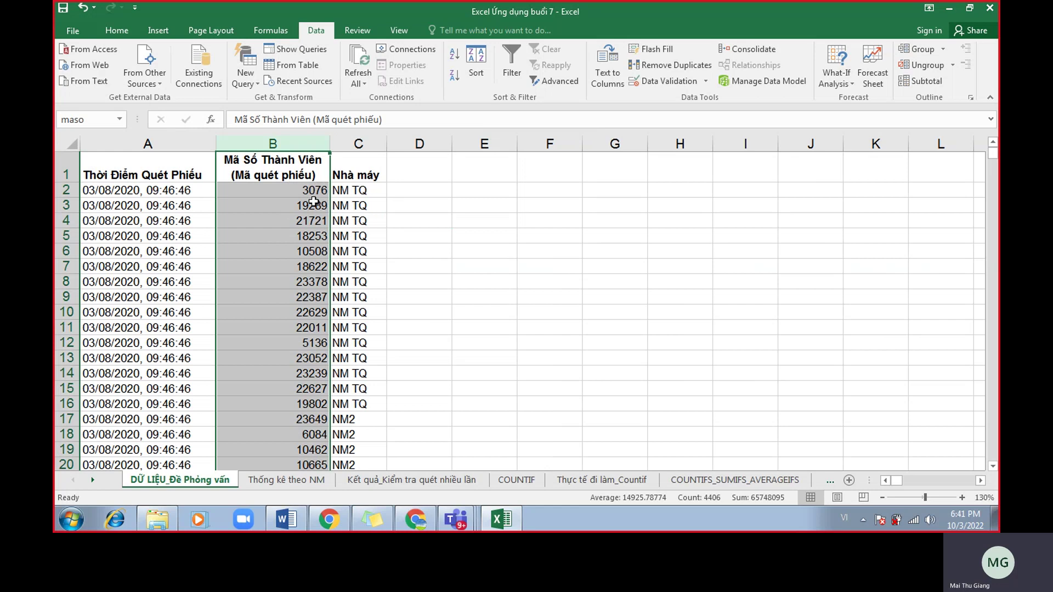
click(118, 119)
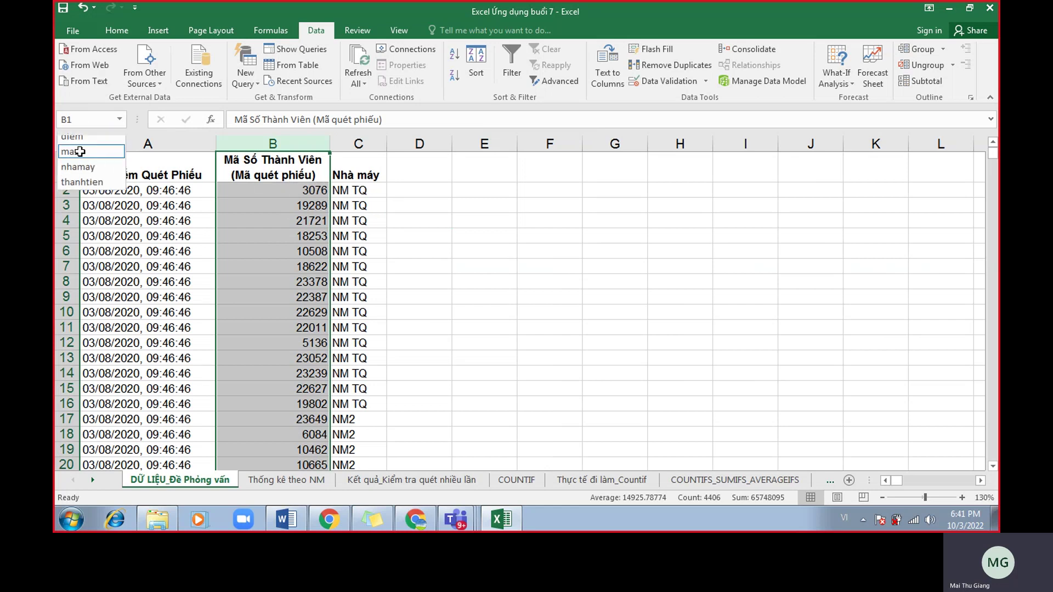
click(85, 153)
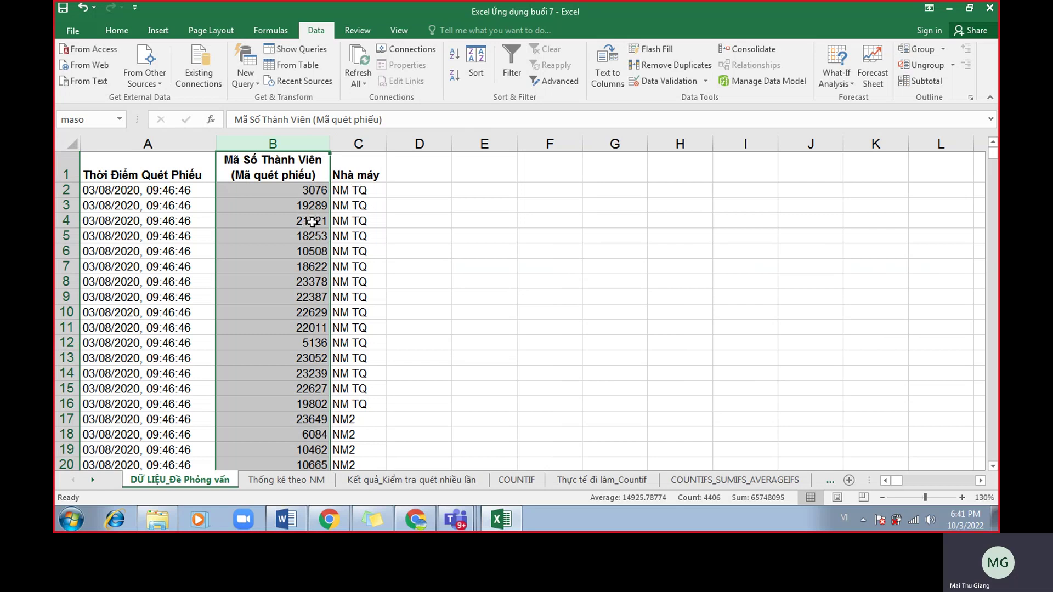
click(426, 481)
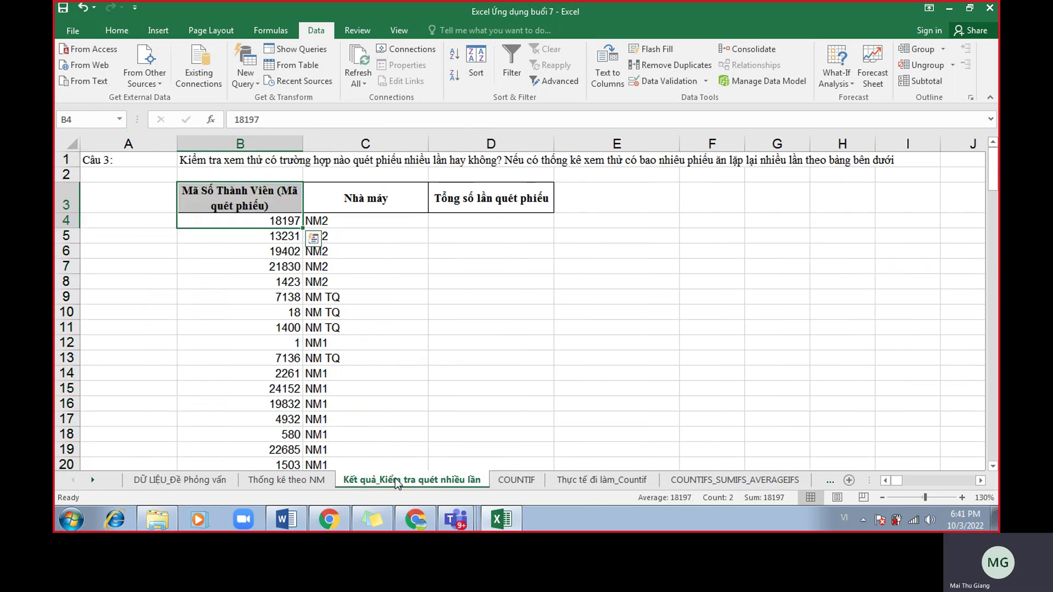
Set D4 to font size 16 and enter =COUNTIF(maso,B4).
key(ctrl+q)
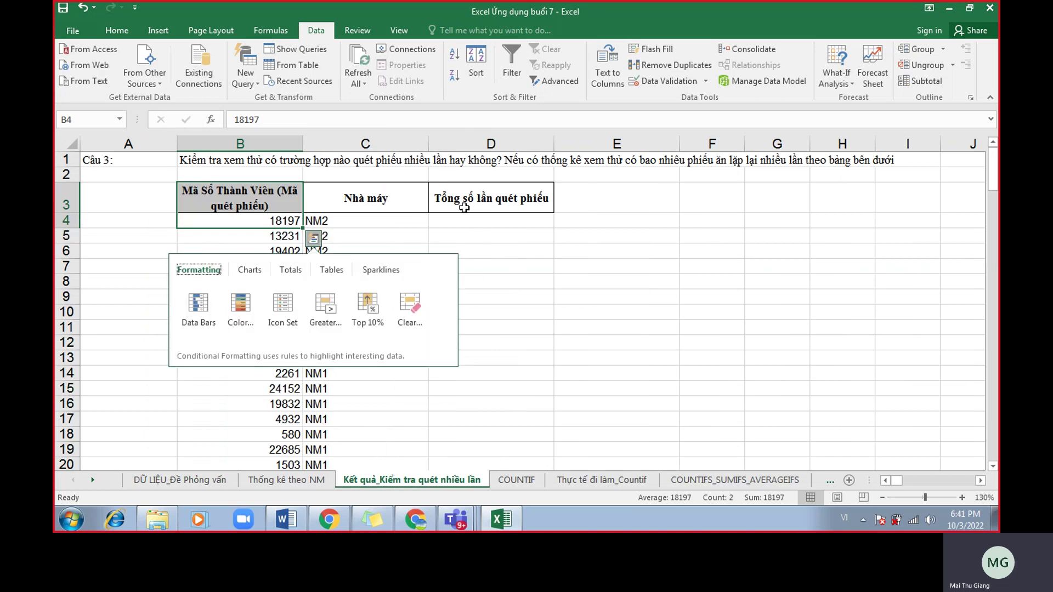
click(486, 221)
click(117, 30)
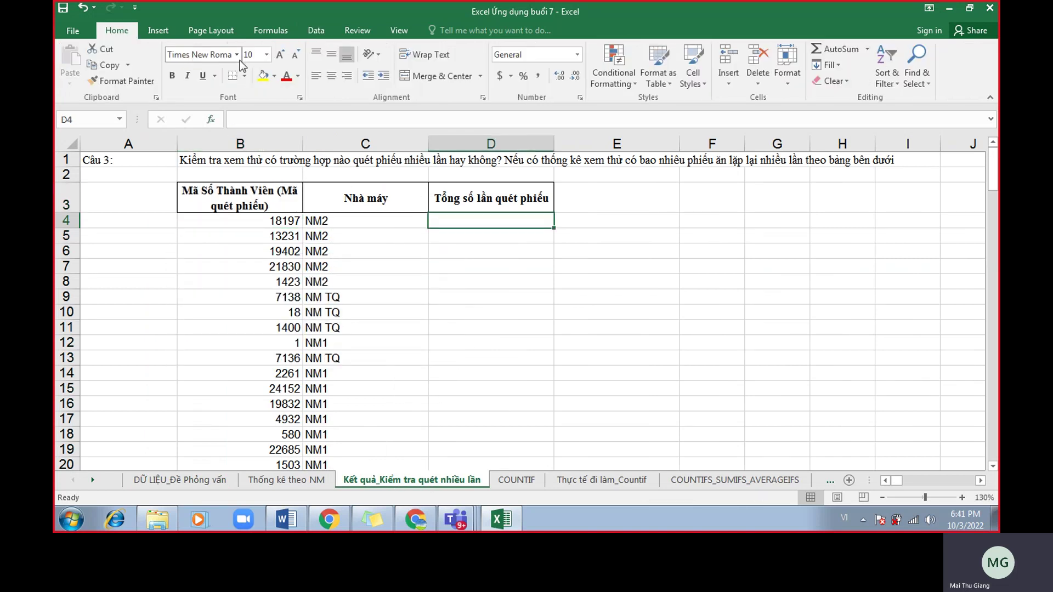
click(280, 54)
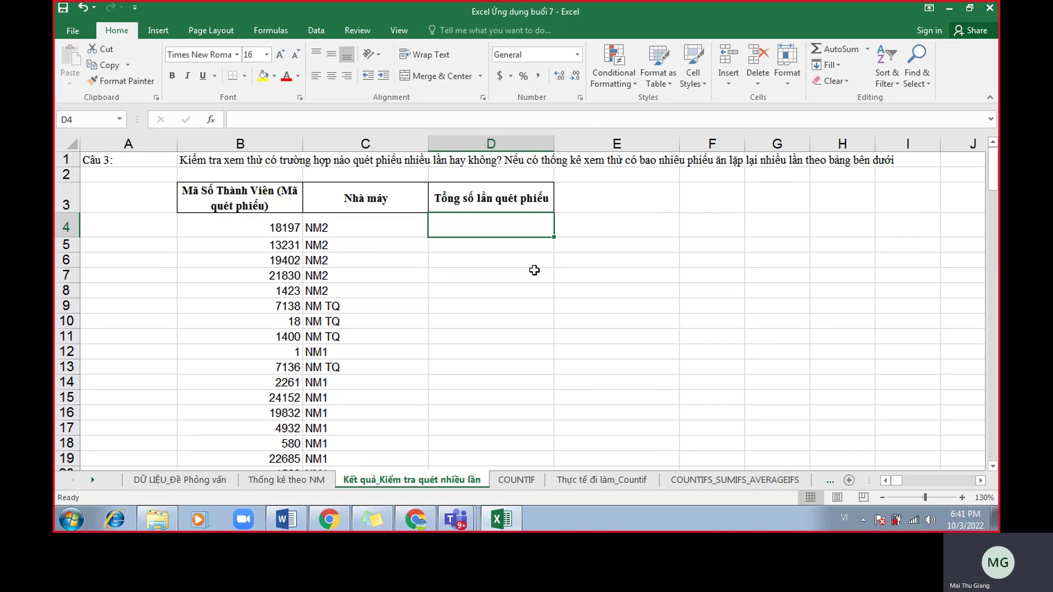
text(=counti)
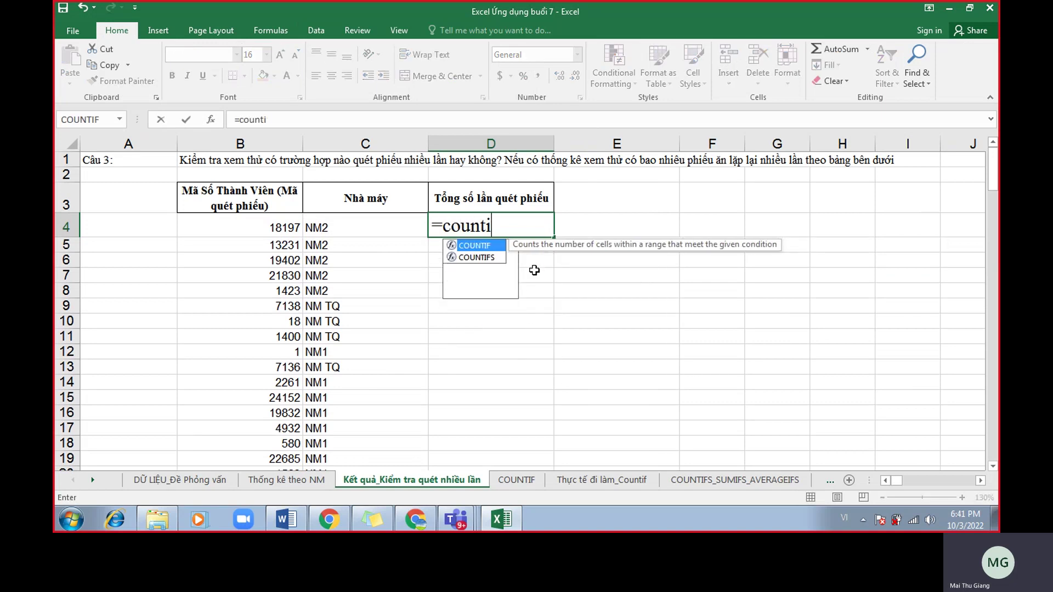
text(f(maso)
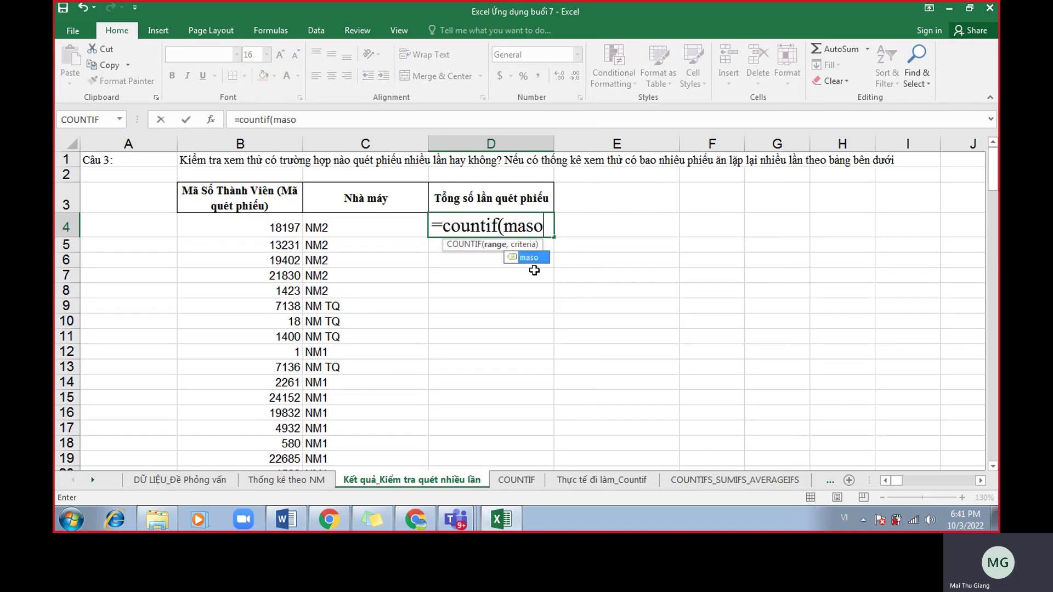
text(,)
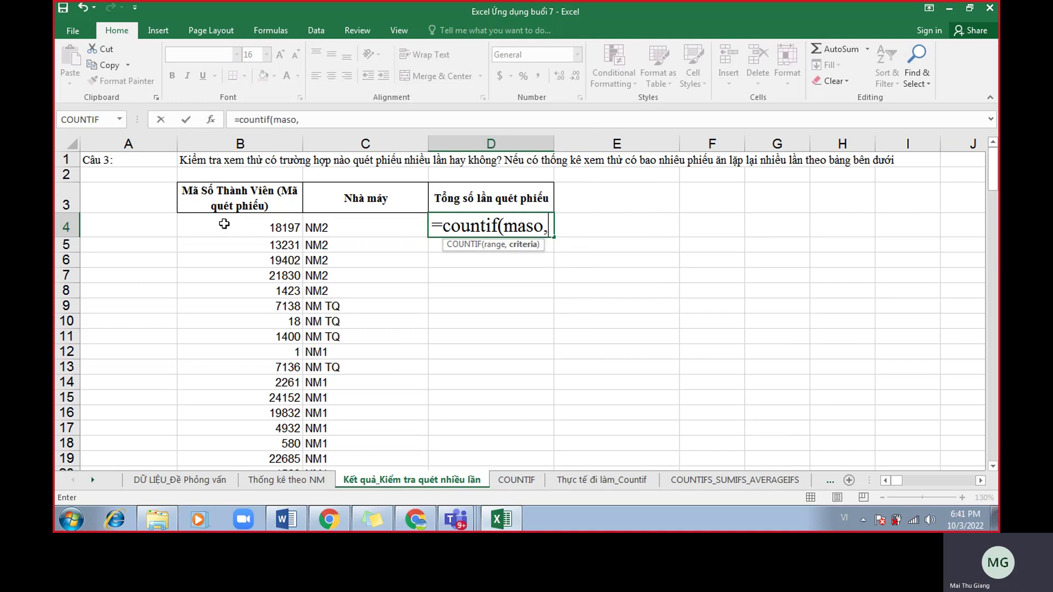
click(224, 223)
text())
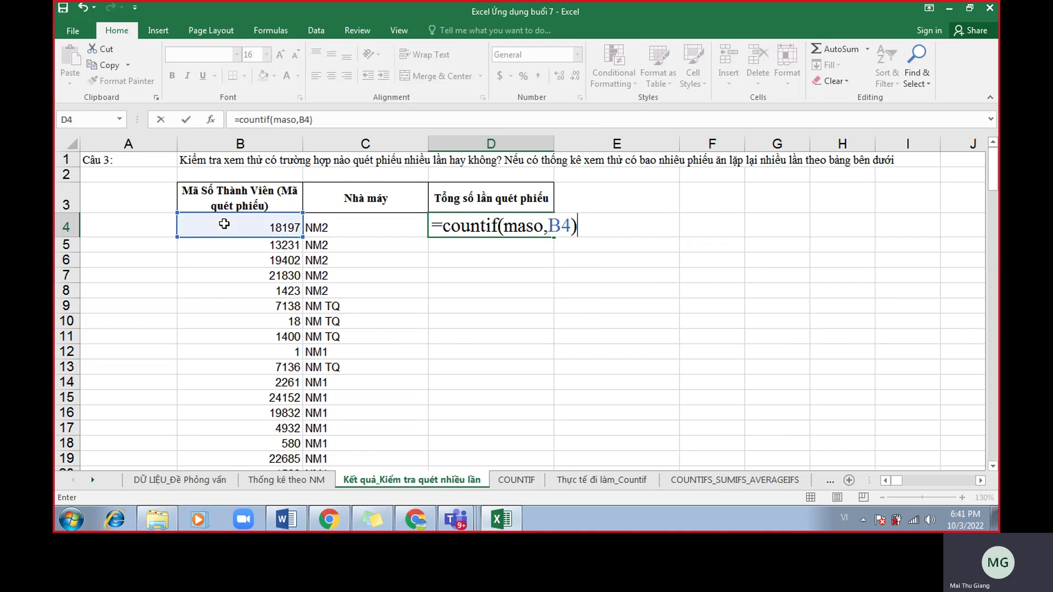
key(Return)
Recheck D4's formula and copy it down column D with the fill handle.
double_click(541, 219)
click(574, 228)
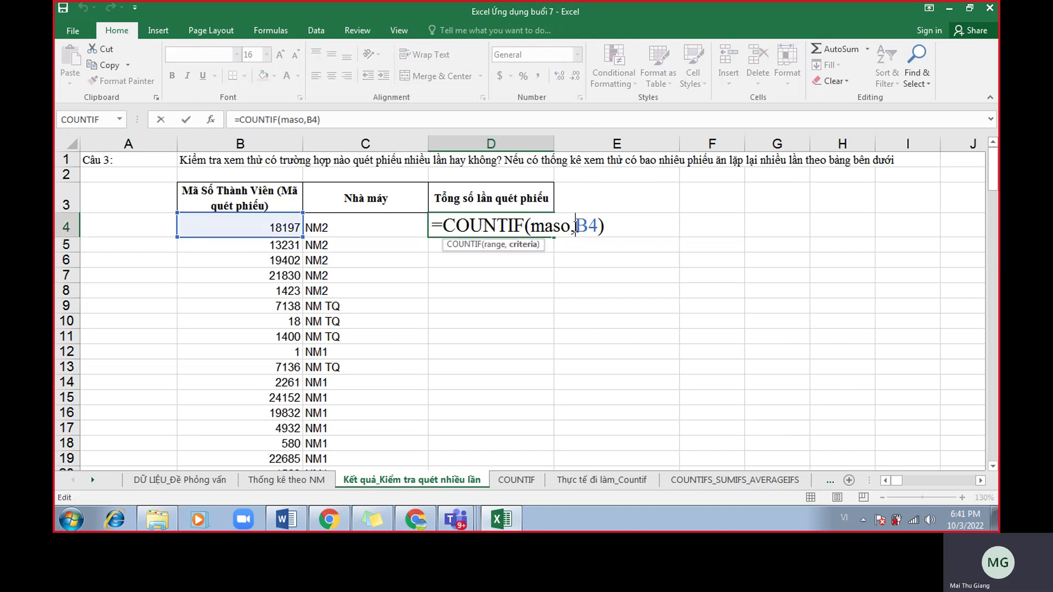
key(Return)
double_click(553, 237)
double_click(530, 226)
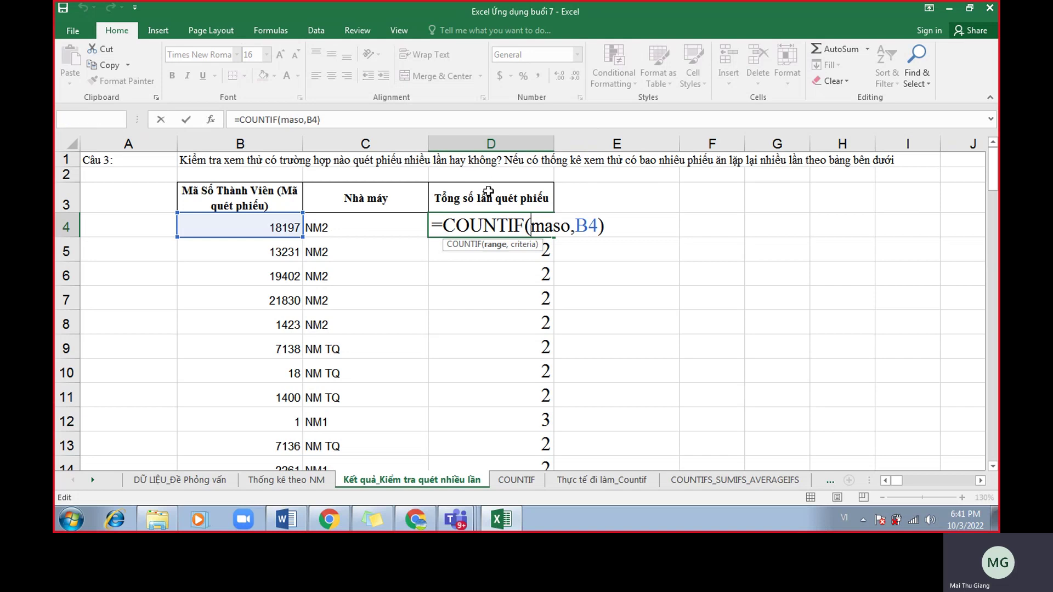
key(Return)
Review the scan counts, mostly 2 with a 3 in D12, and redisplay D4's formula.
drag(522, 228, 539, 373)
scroll(538, 384, down, 1)
scroll(523, 343, up, 1)
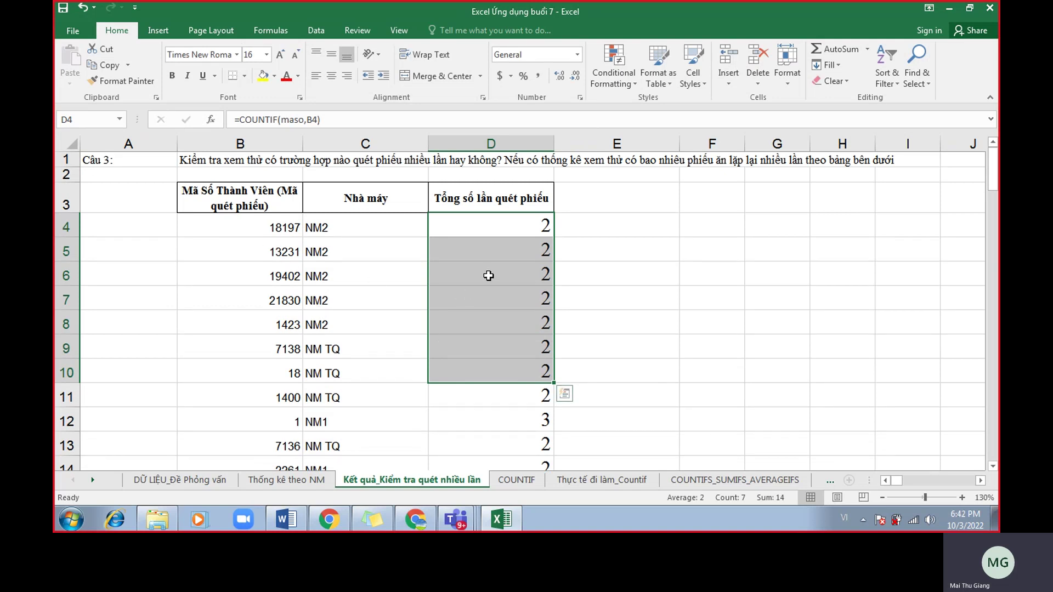
scroll(496, 274, down, 1)
click(523, 364)
scroll(515, 368, down, 19)
scroll(476, 362, up, 20)
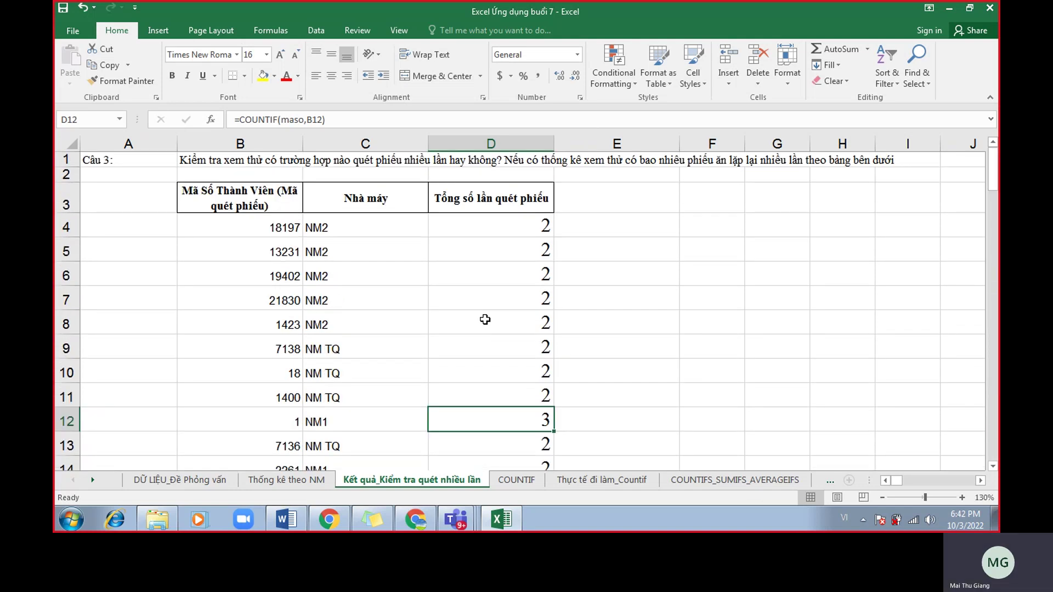
double_click(502, 225)
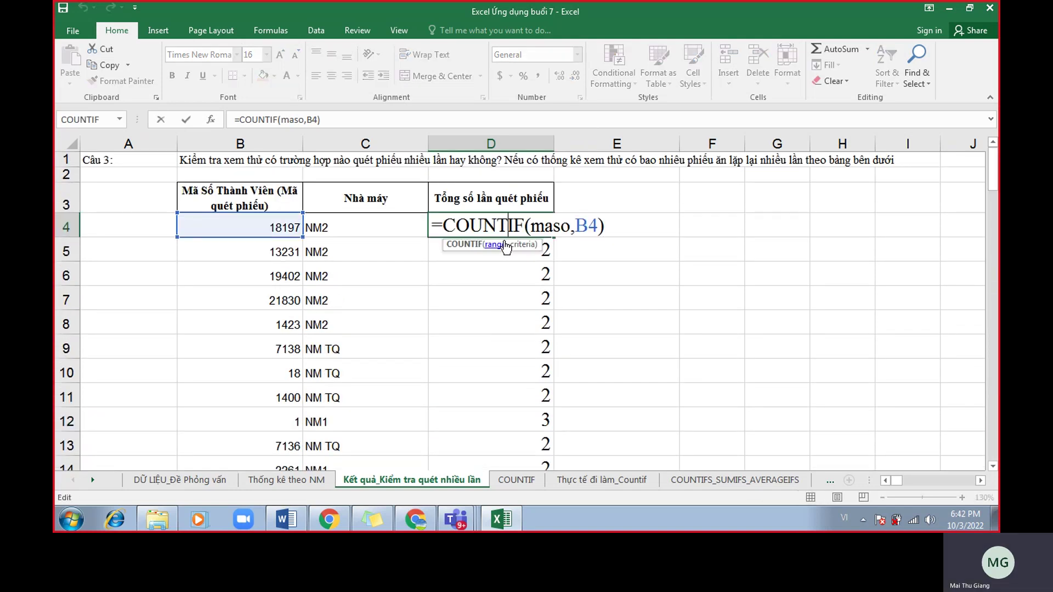
click(426, 522)
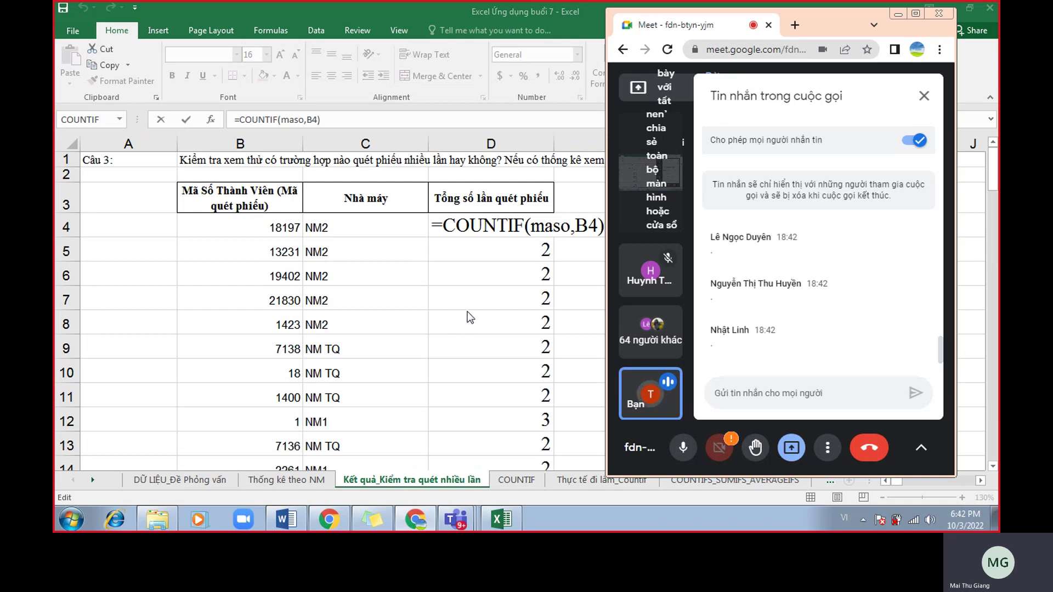
Leave D4's edit mode with Ctrl+Enter so its count of 2 shows.
key(ctrl+Return)
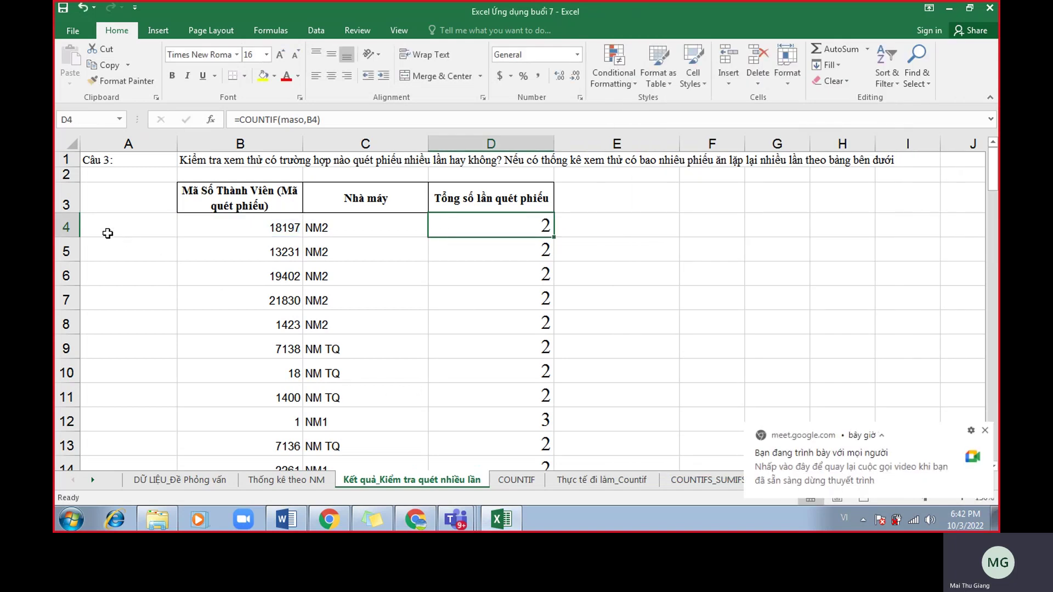
Clear the table contents from the first two rows to the end of the data.
drag(275, 219, 525, 238)
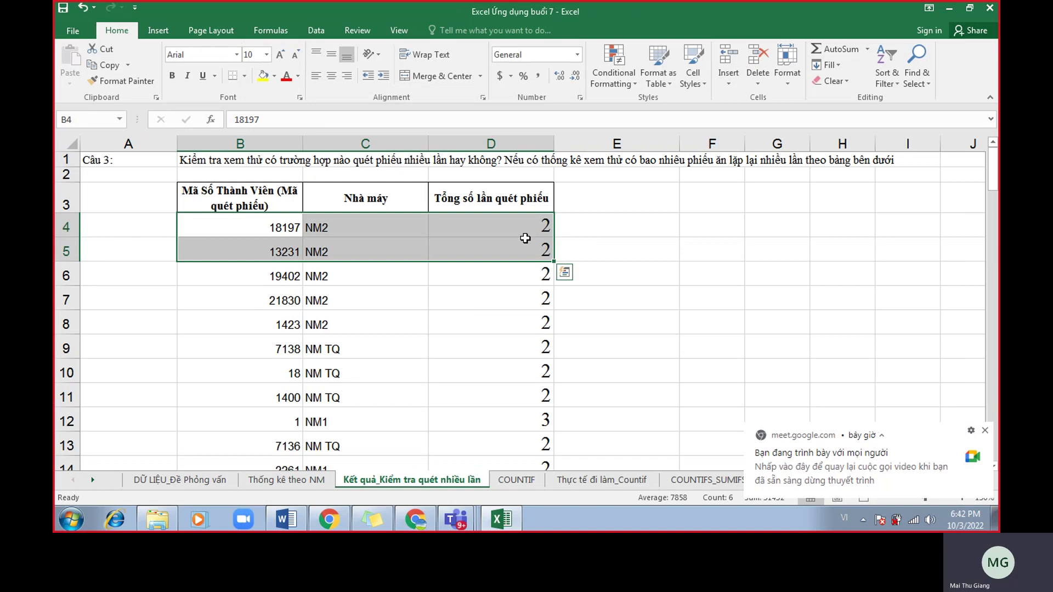
key(ctrl+shift+Right)
key(ctrl+shift+Down)
key(ctrl+BackSpace)
key(Delete)
On the DỮ LIỆU_Đề Phỏng vấn sheet, select all of column B so the Name Box shows maso.
click(174, 480)
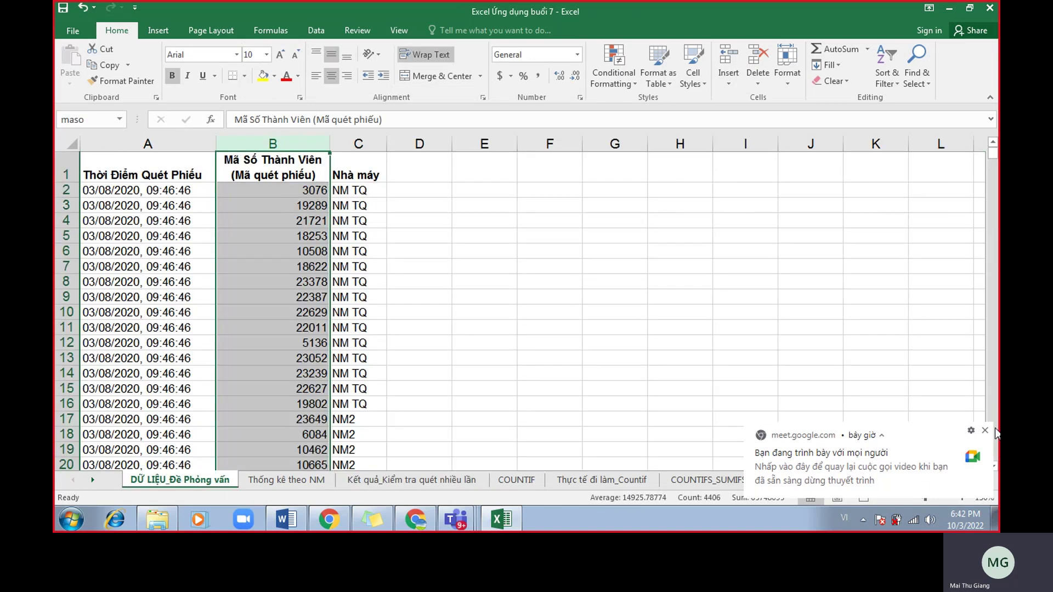
click(984, 430)
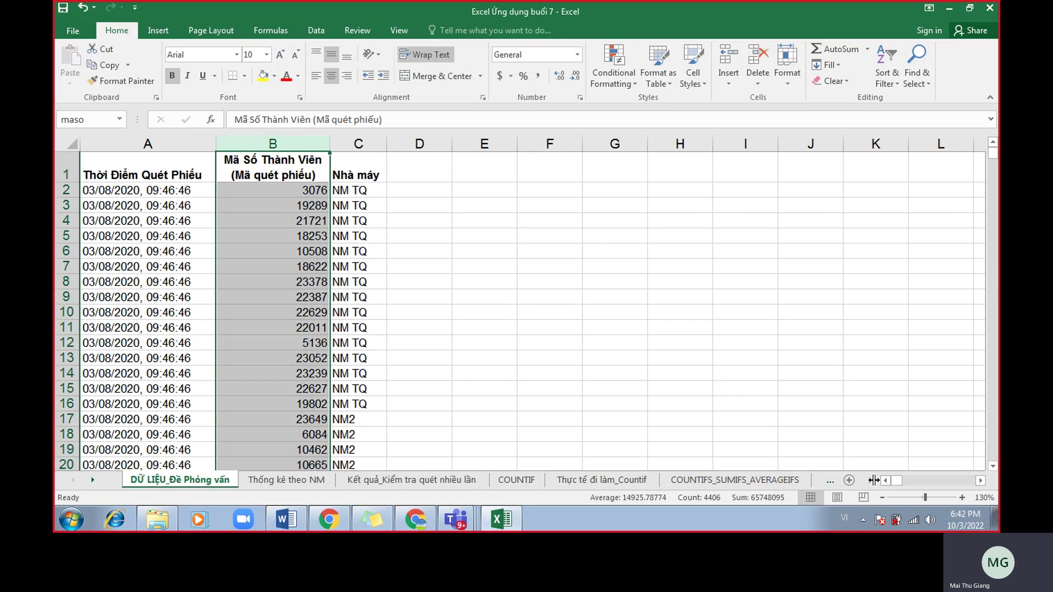
drag(855, 484, 850, 484)
click(559, 372)
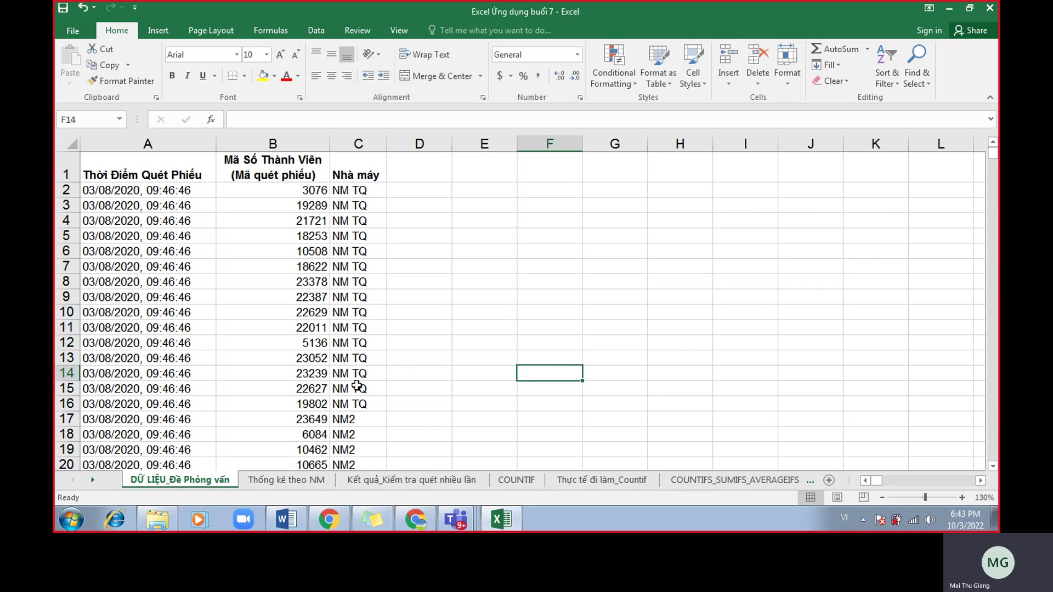
click(297, 143)
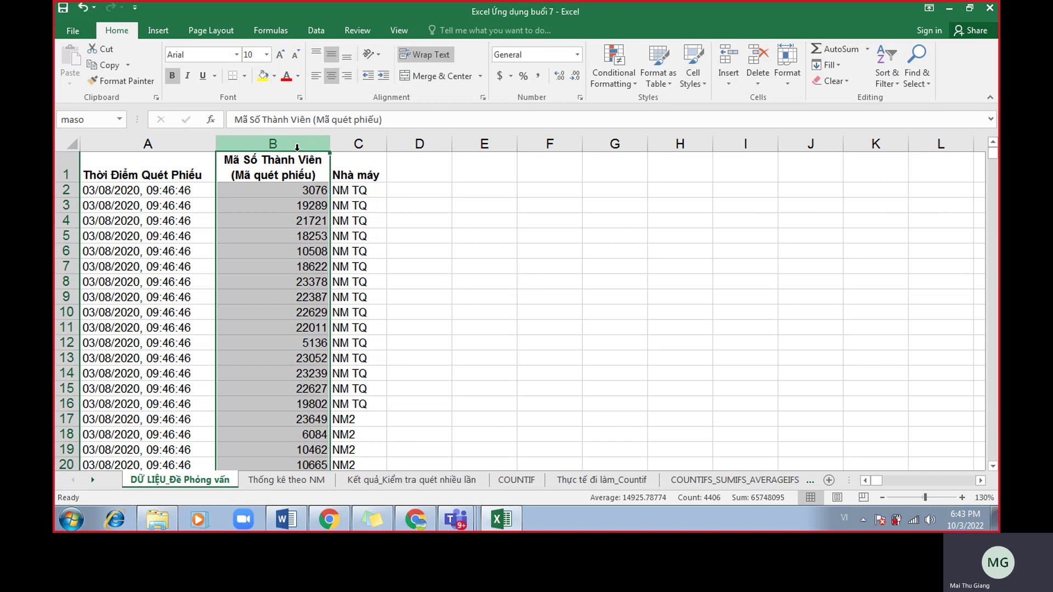
Compare the NM1 and NM TQ summary headers with the nhamay factory column on the data sheet.
click(294, 481)
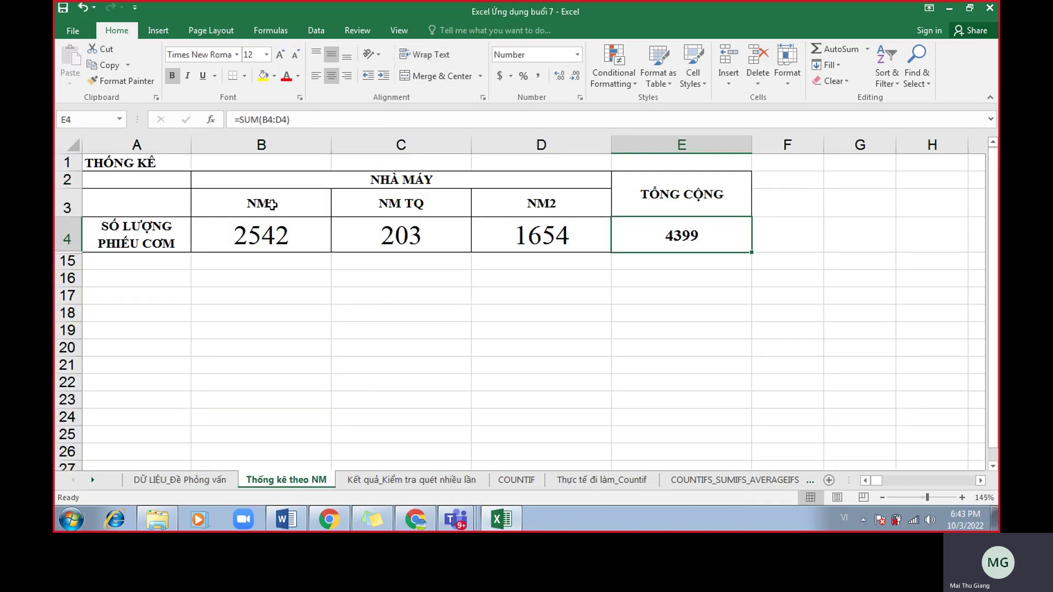
drag(272, 199, 517, 200)
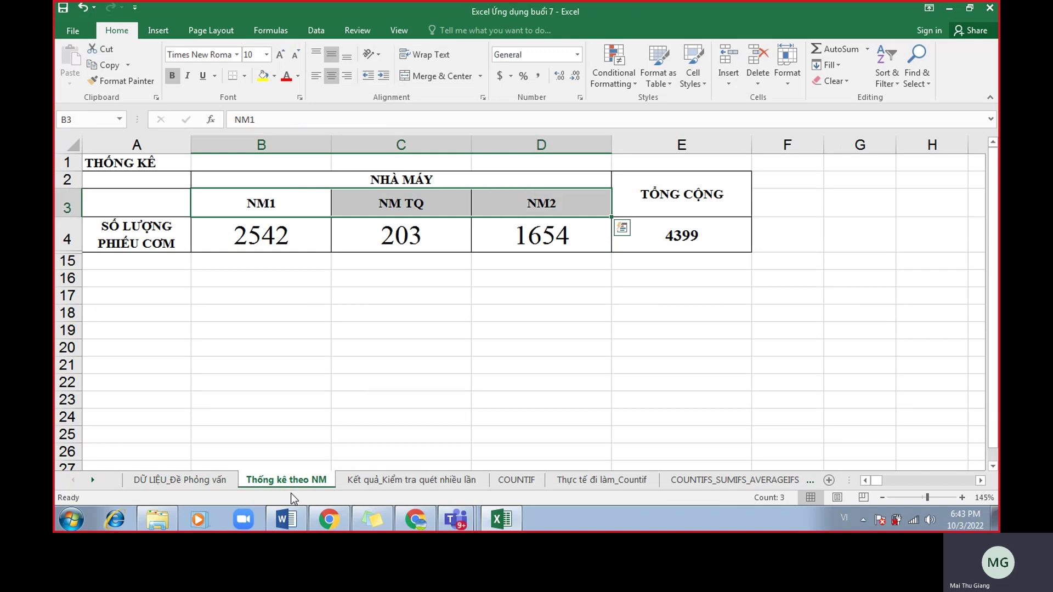
click(219, 480)
click(354, 144)
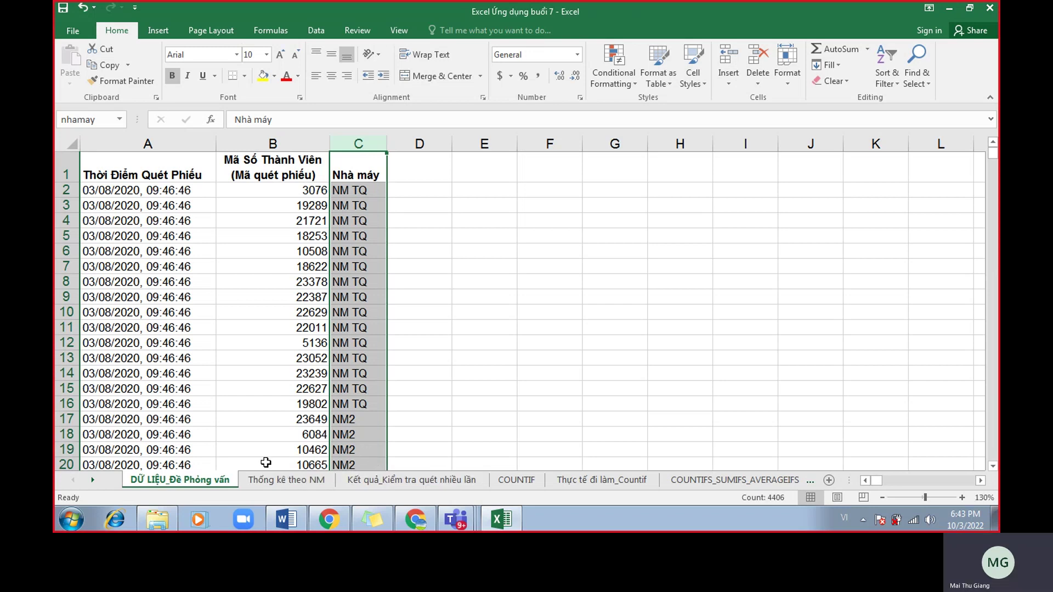
drag(255, 345, 268, 421)
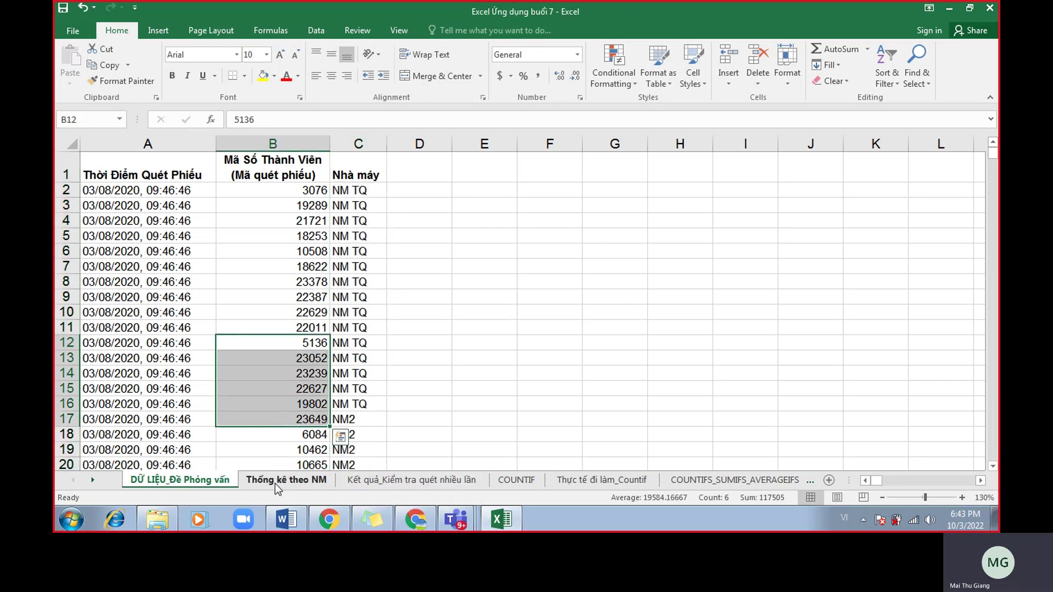
Review the NM1, NM TQ and NM2 header cells on the Thống kê theo NM sheet.
click(275, 483)
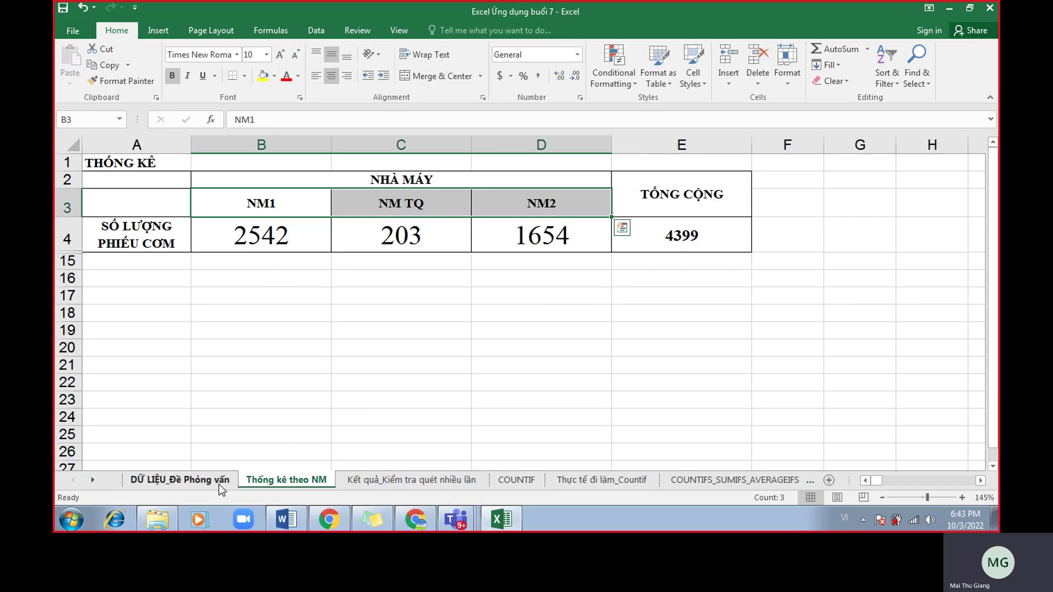
click(277, 208)
click(381, 204)
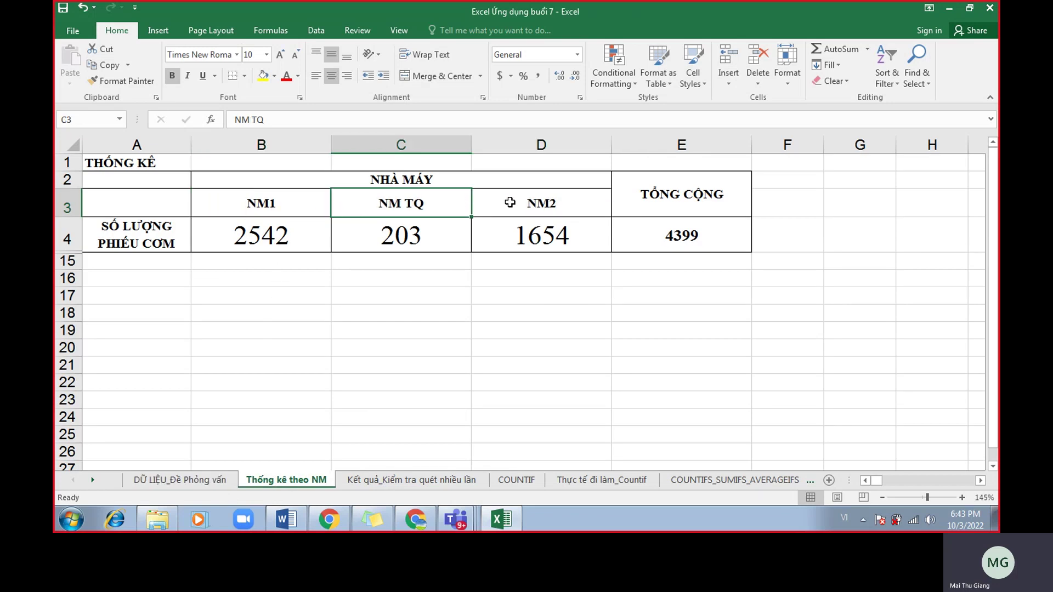
click(496, 202)
click(211, 480)
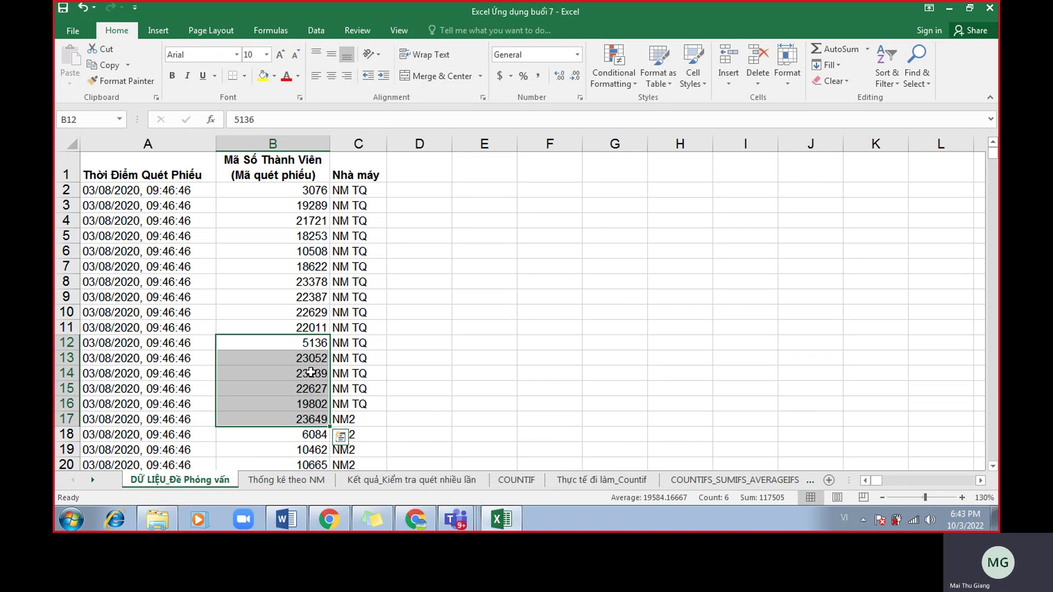
click(300, 481)
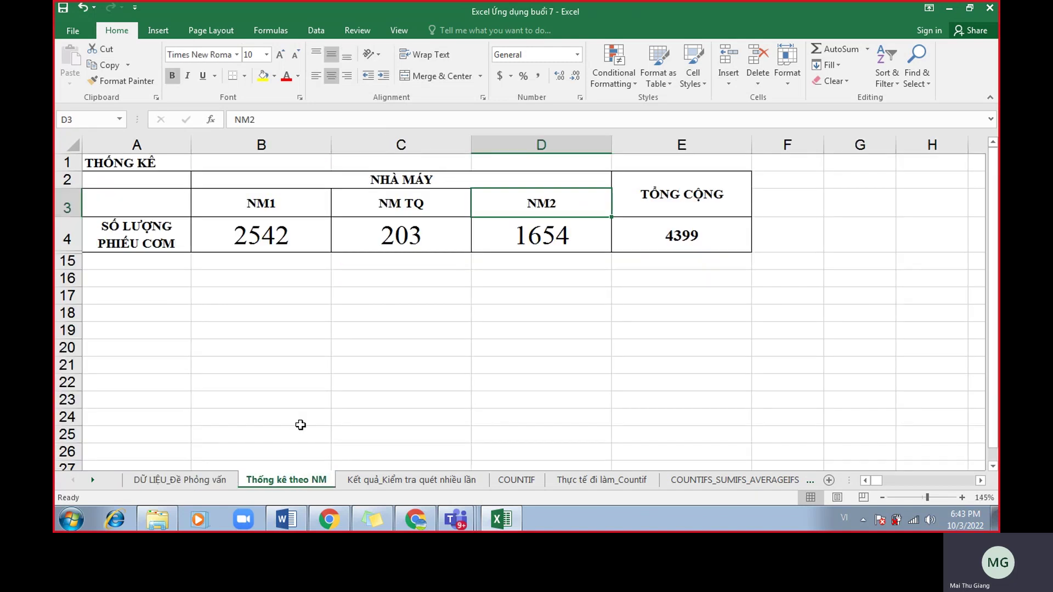
click(288, 199)
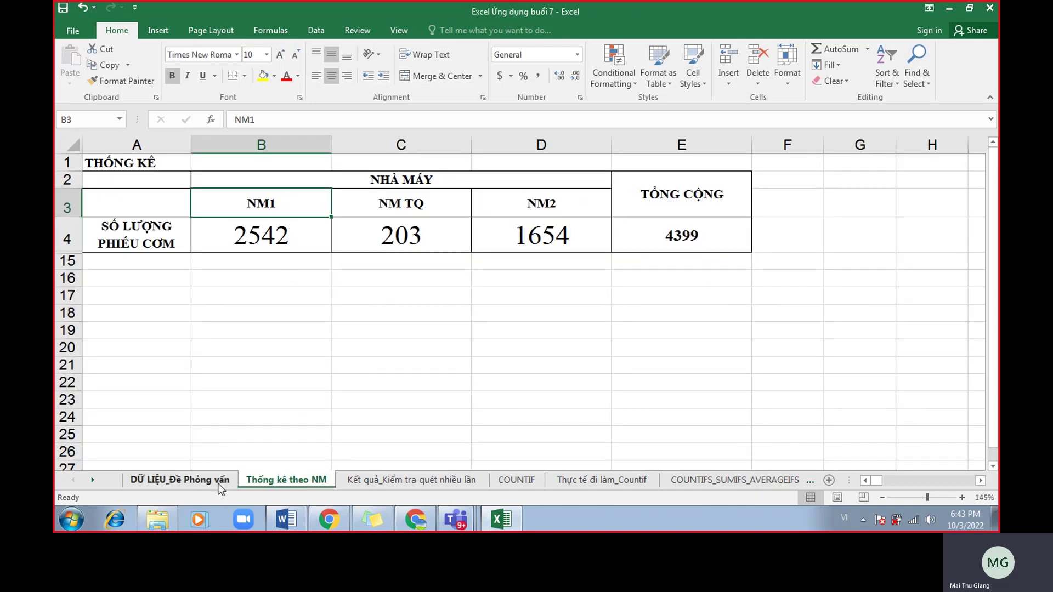
Select the NM TQ entries and the whole nhamay column C, then return to the summary sheet.
click(221, 482)
drag(350, 208, 365, 412)
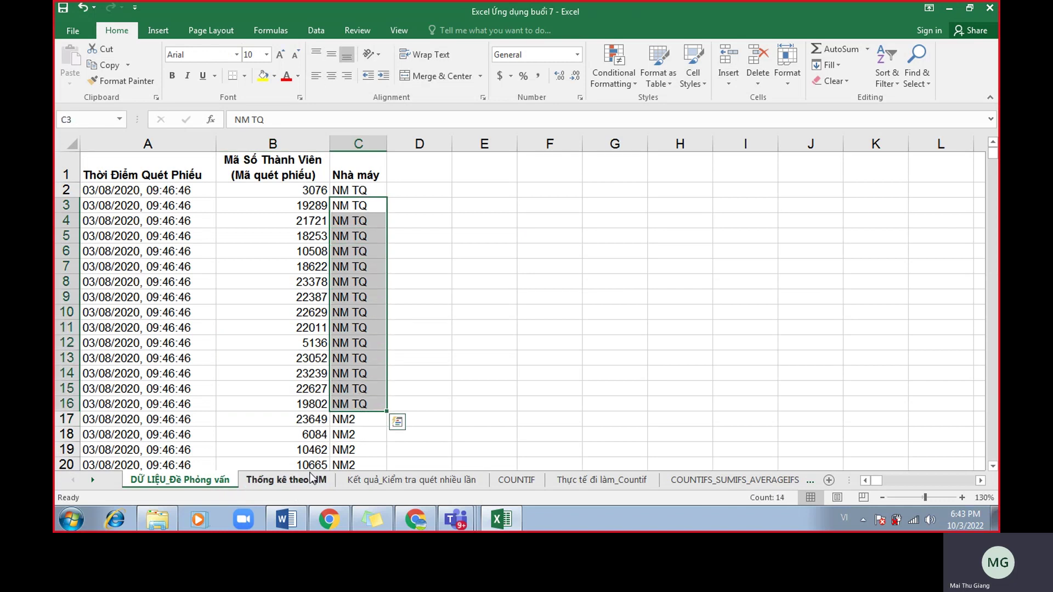
click(359, 145)
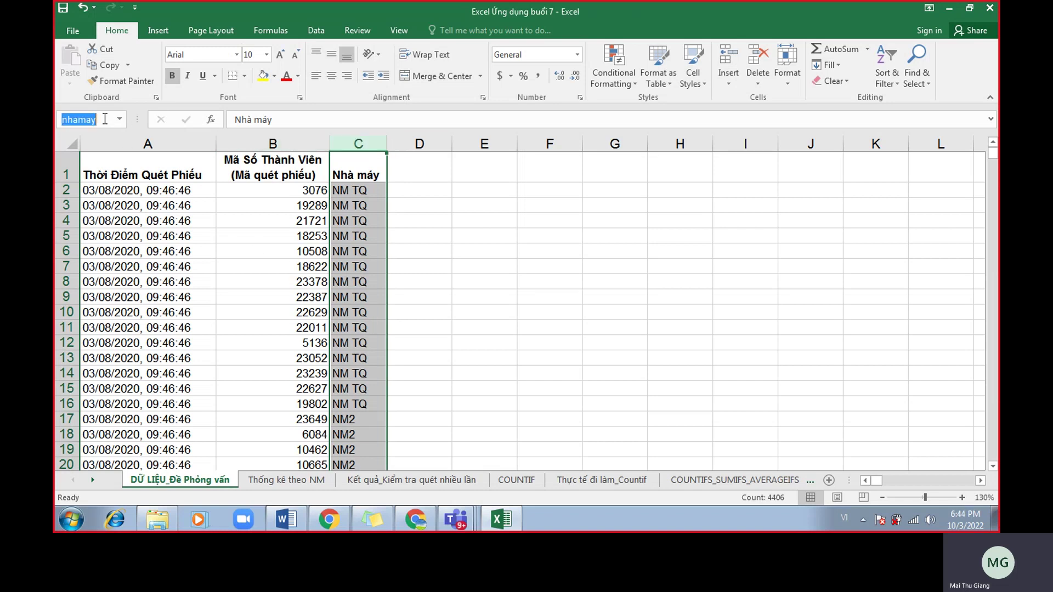
click(307, 482)
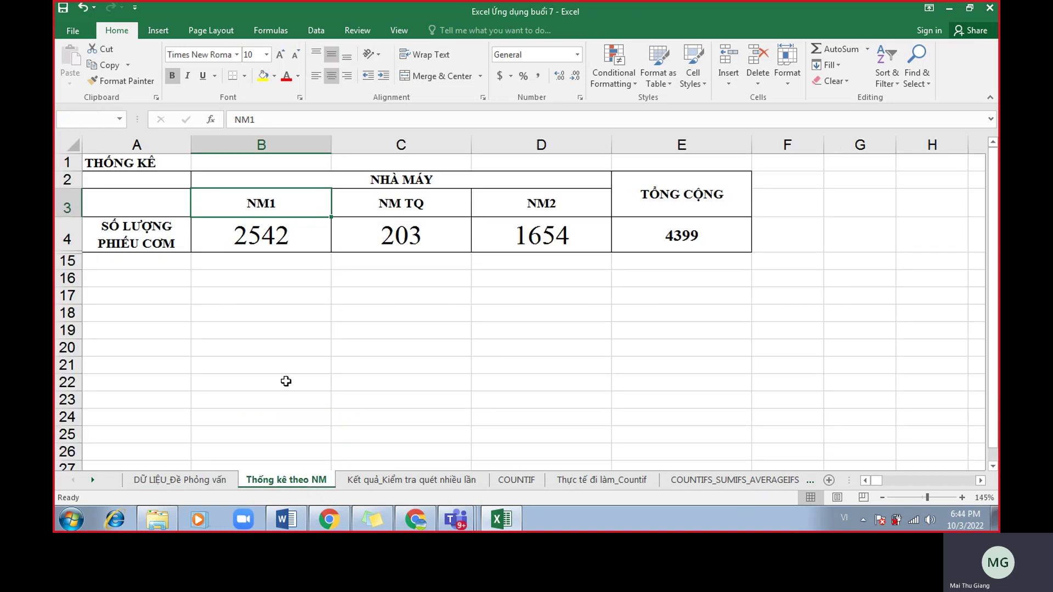
Inspect the B4 formula =COUNTIF(nhamay,B3), checking its range and its criterion.
double_click(265, 241)
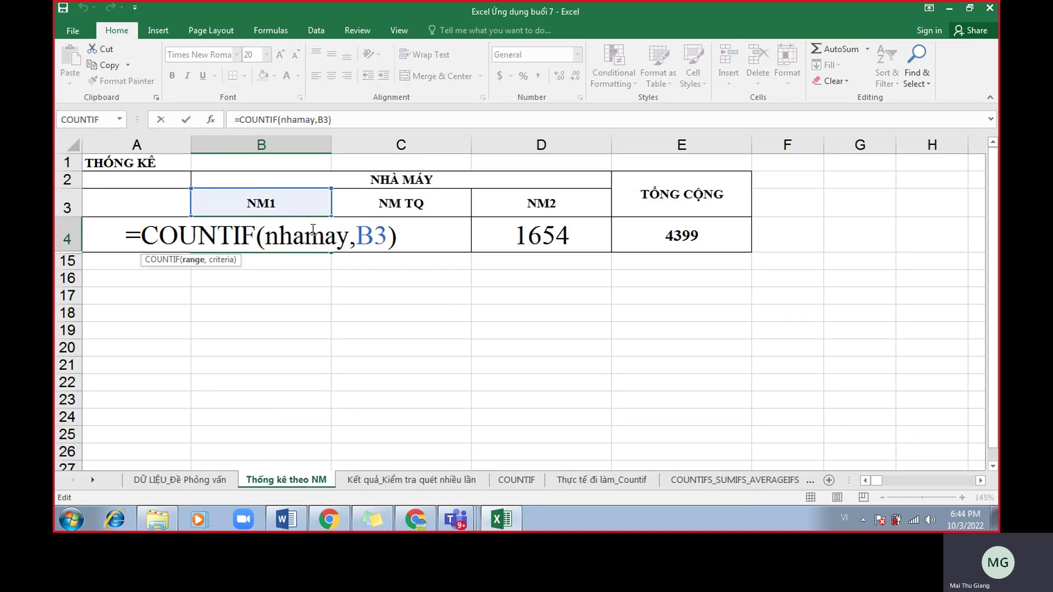
drag(341, 243, 265, 241)
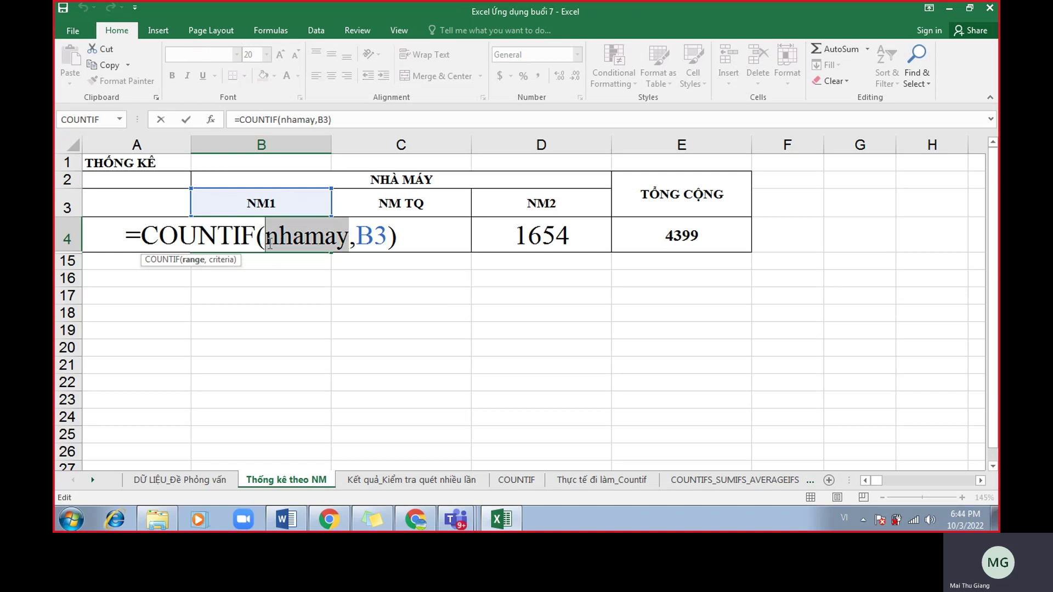
key(Escape)
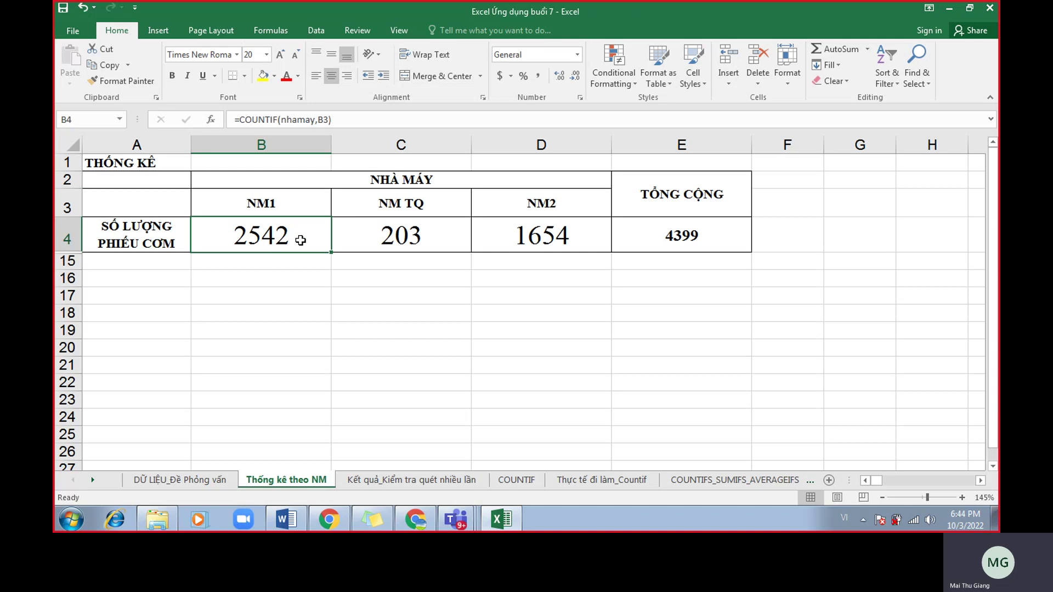
double_click(300, 242)
drag(356, 238, 385, 240)
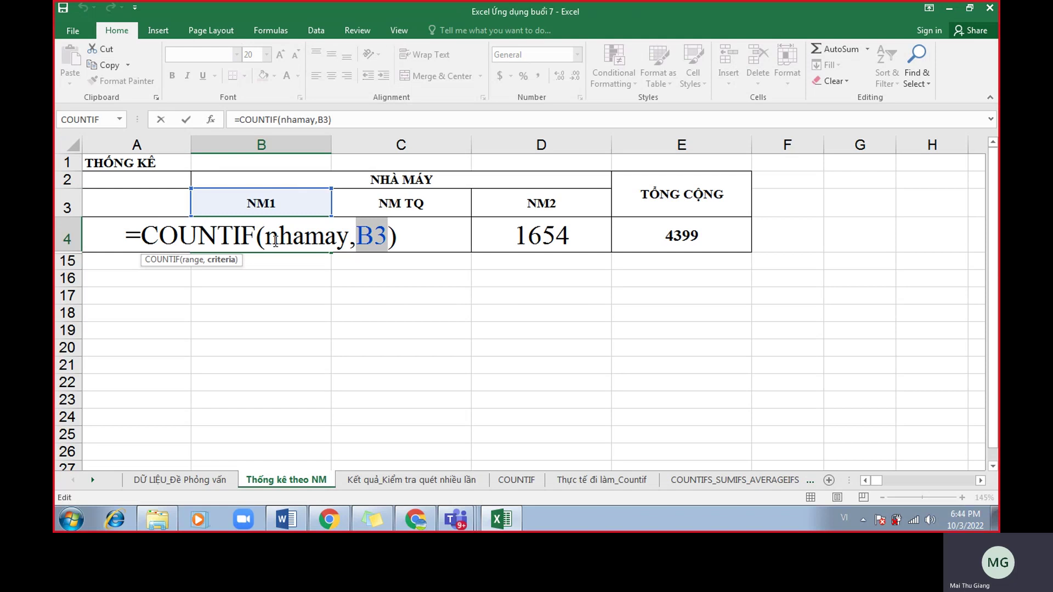
key(ctrl+Return)
Fill the C4 count formula into D4, confirm the NM TQ and NM2 formulas, then go to the Kết quả sheet.
click(364, 249)
drag(471, 251, 482, 253)
double_click(384, 235)
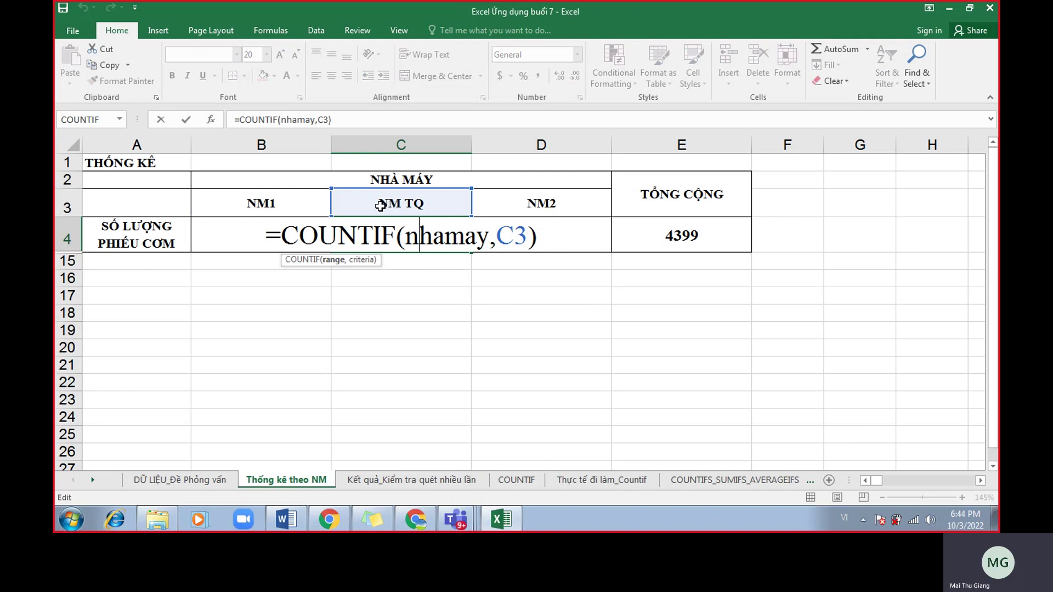
key(Return)
double_click(484, 227)
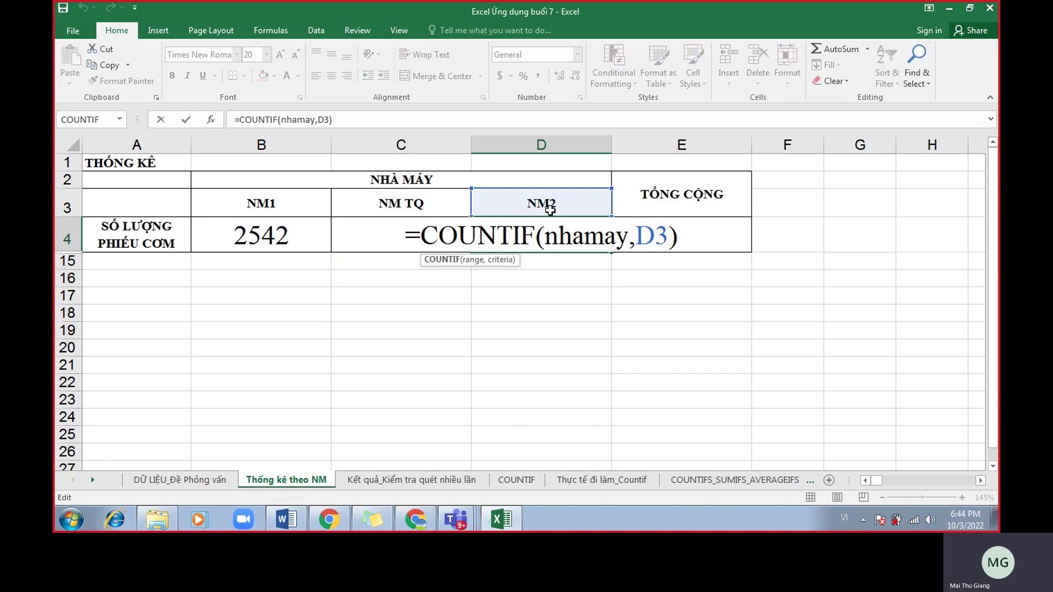
key(Return)
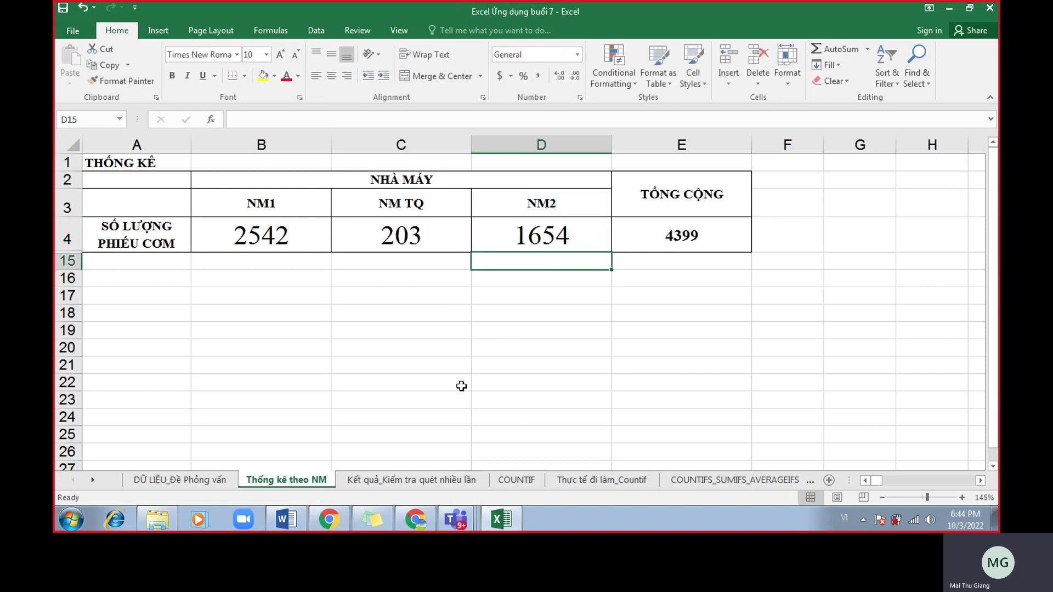
click(423, 480)
click(452, 329)
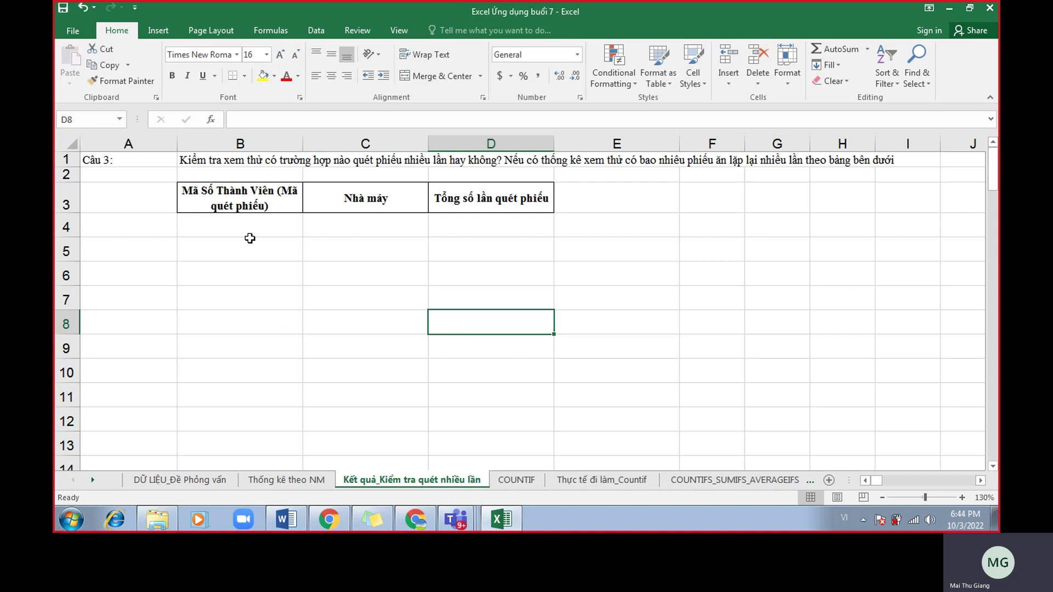
Read the Kết quả question row, then inspect member codes such as 23378 and 22629 on the data sheet.
drag(233, 160, 878, 164)
click(231, 217)
click(218, 478)
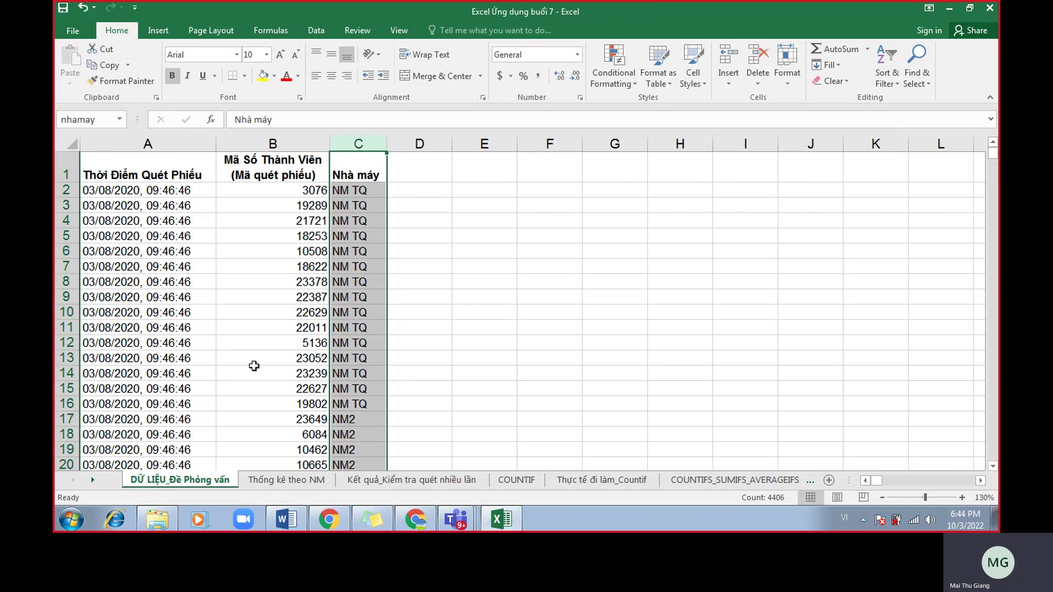
click(278, 281)
scroll(215, 312, down, 4)
scroll(222, 334, up, 4)
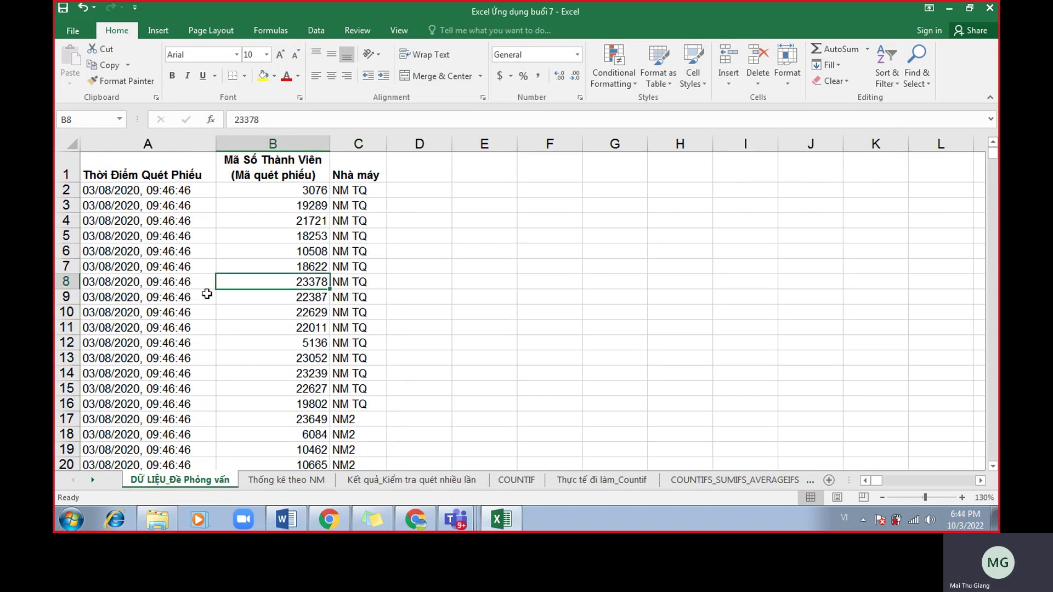
click(303, 192)
click(292, 237)
click(281, 312)
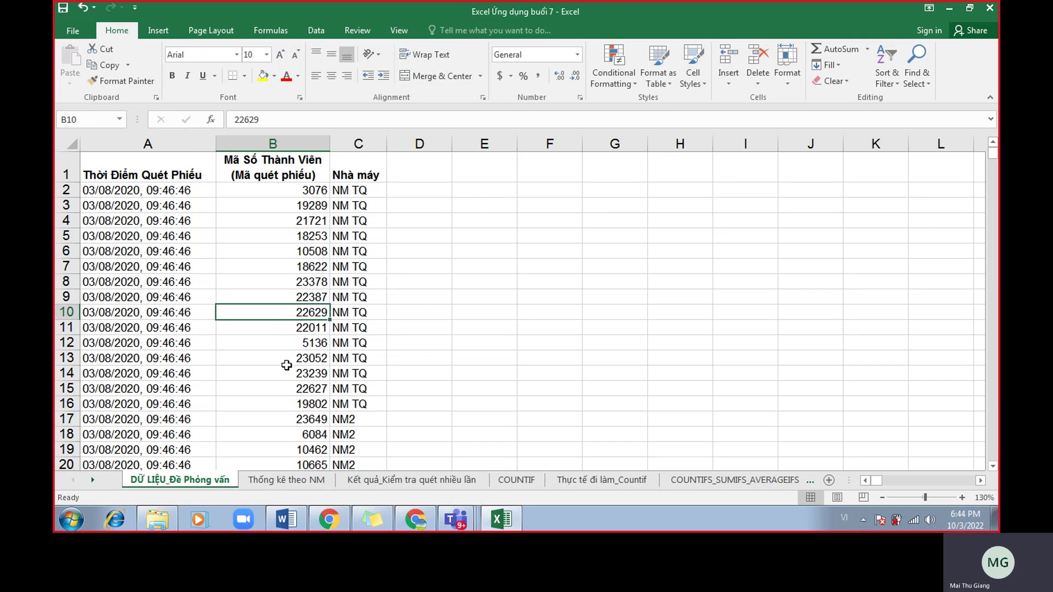
Select the maso, nhamay and scan time columns, ending with the member code column selected.
click(279, 142)
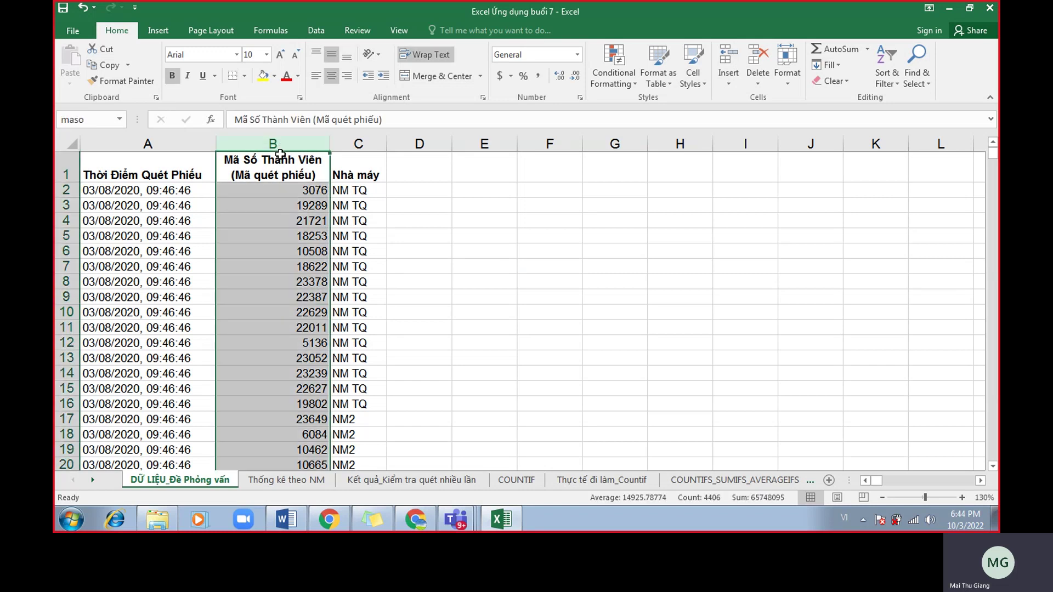
click(353, 142)
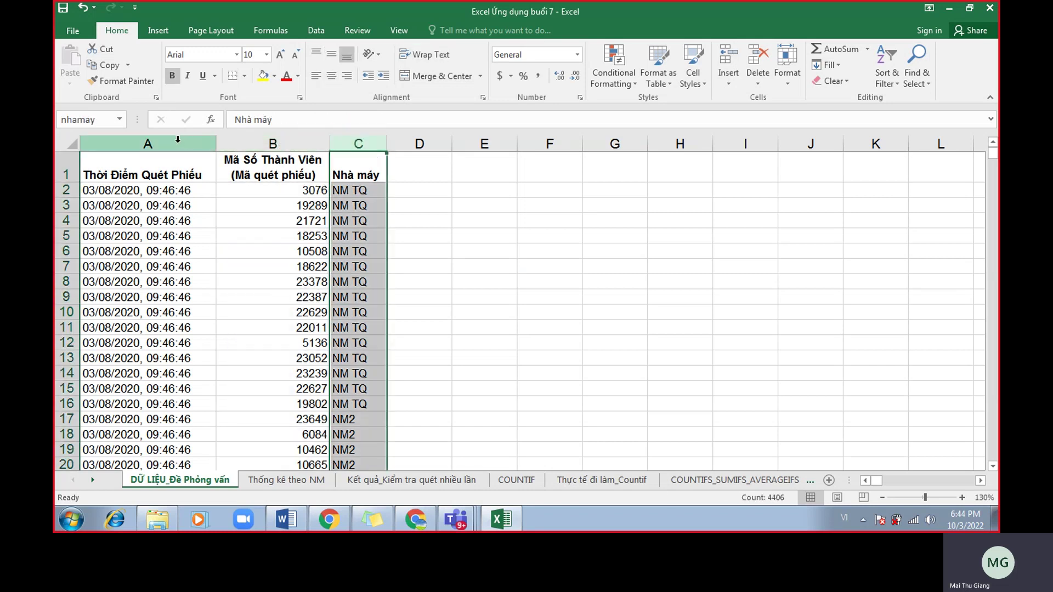
click(177, 140)
click(279, 143)
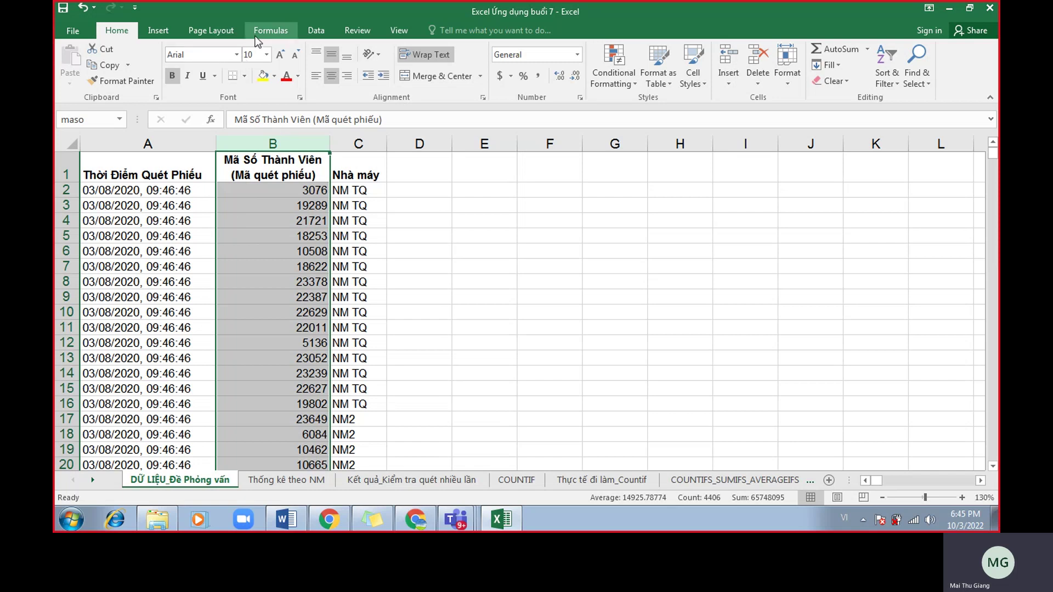
click(606, 68)
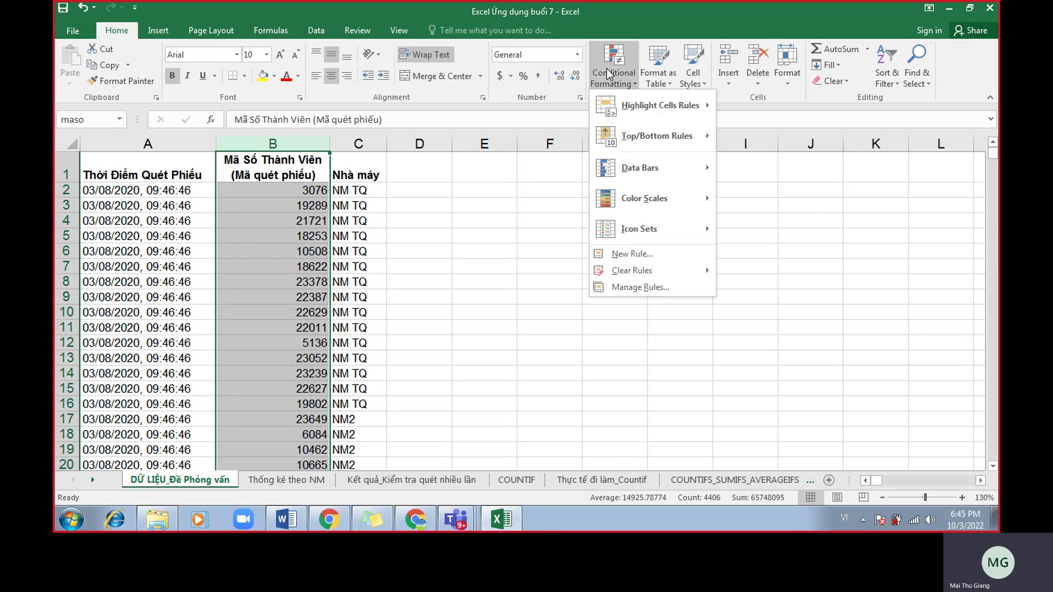
mouse_move(670, 109)
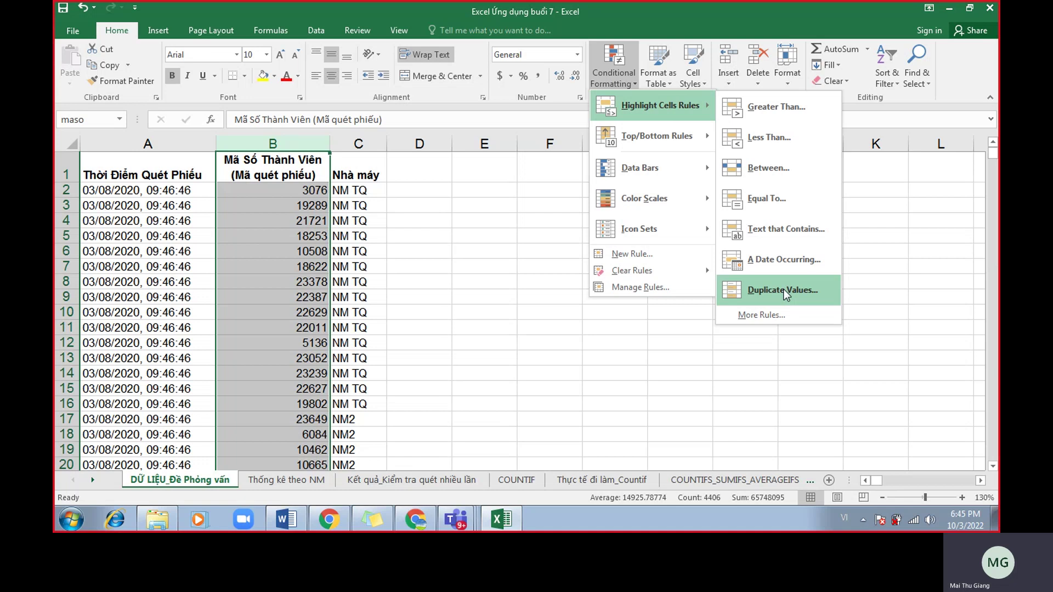
click(783, 289)
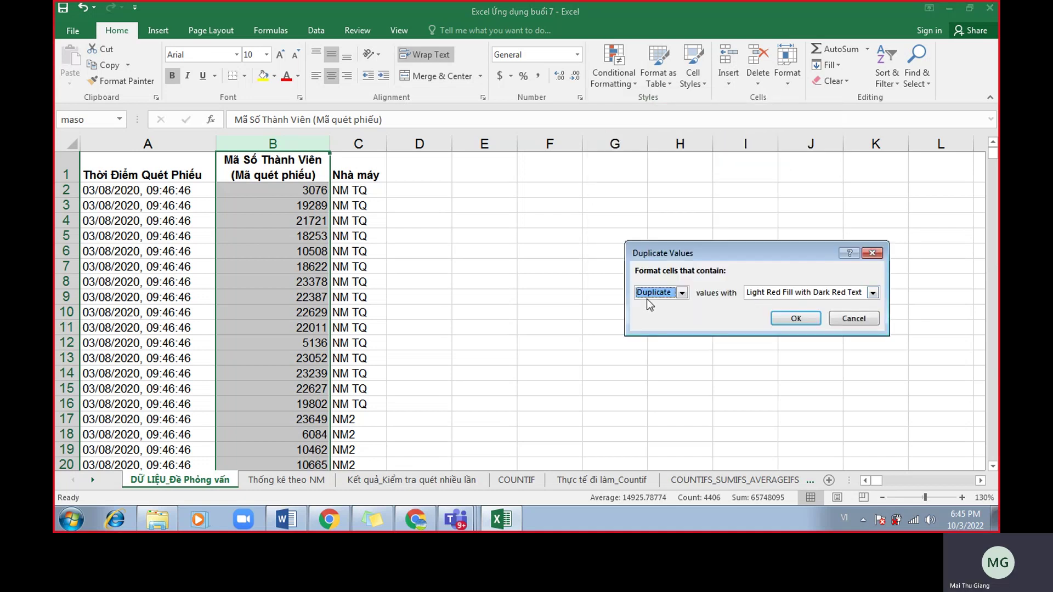
click(788, 313)
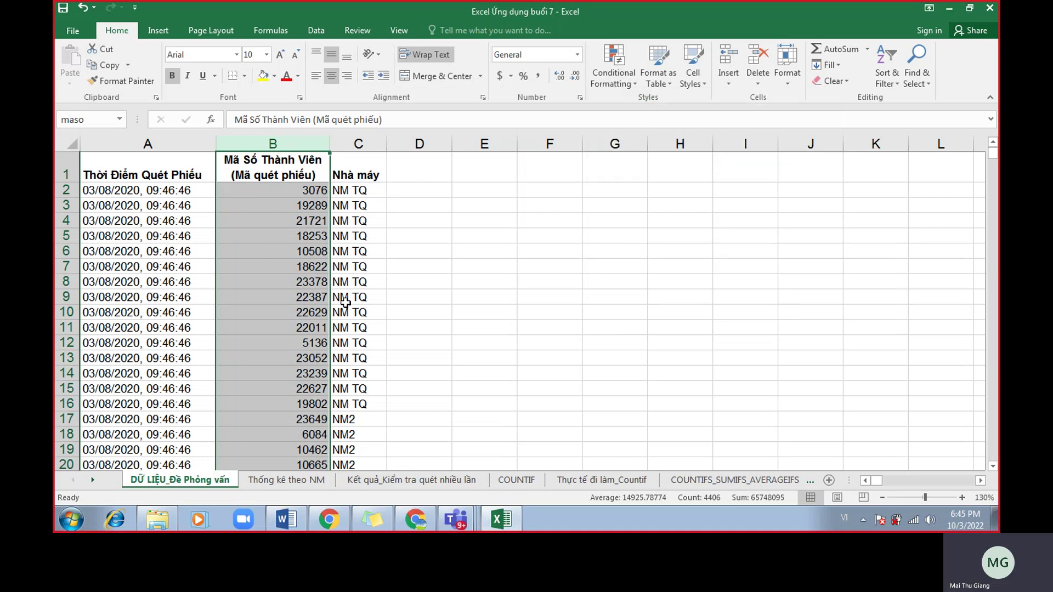
scroll(293, 313, down, 14)
scroll(294, 312, down, 20)
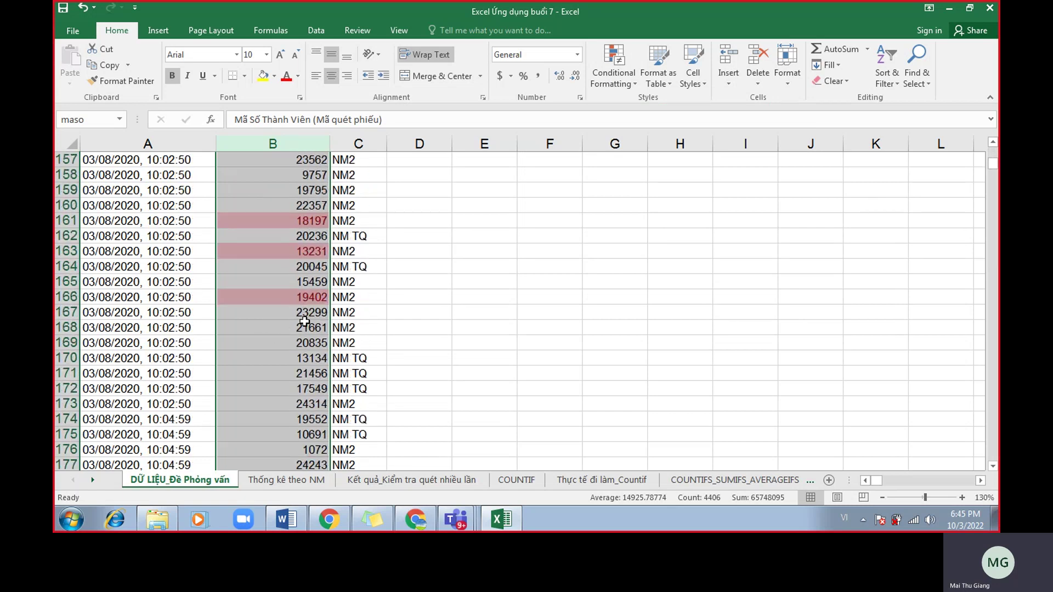
scroll(301, 312, down, 20)
scroll(305, 334, up, 1)
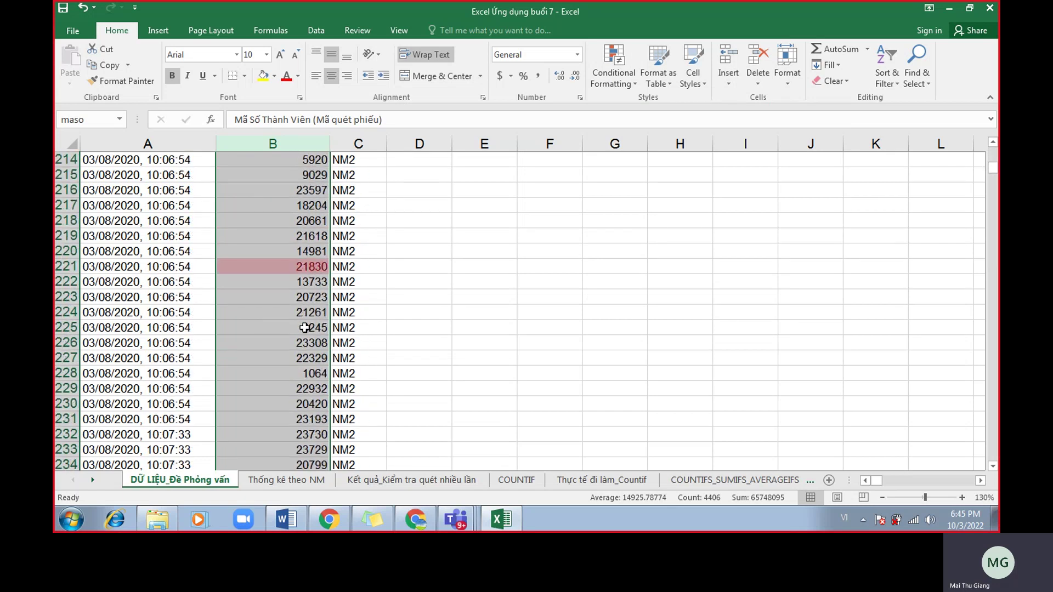
click(305, 328)
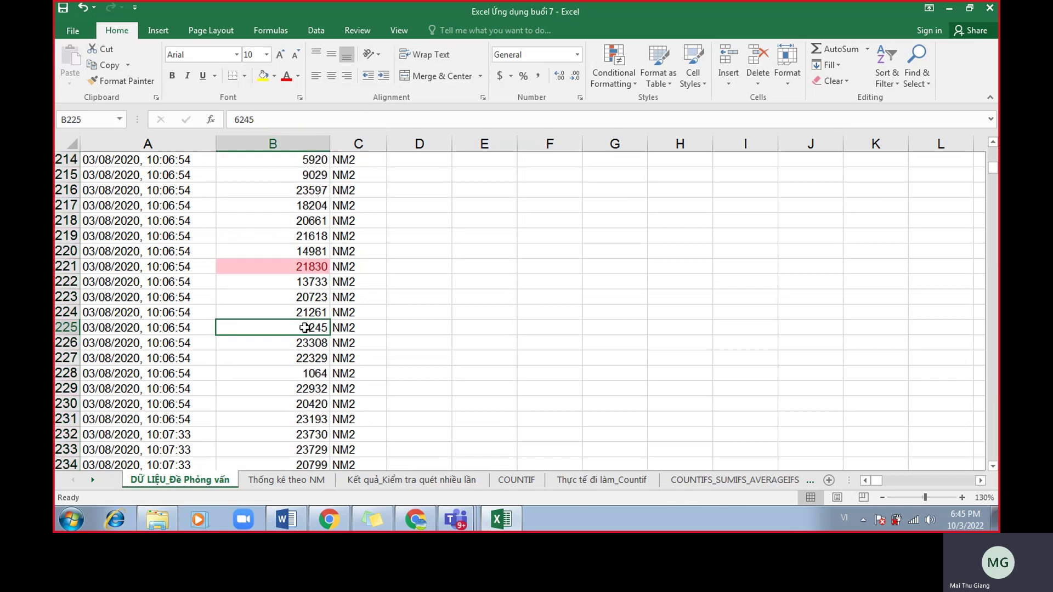
key(ctrl+Home)
click(271, 281)
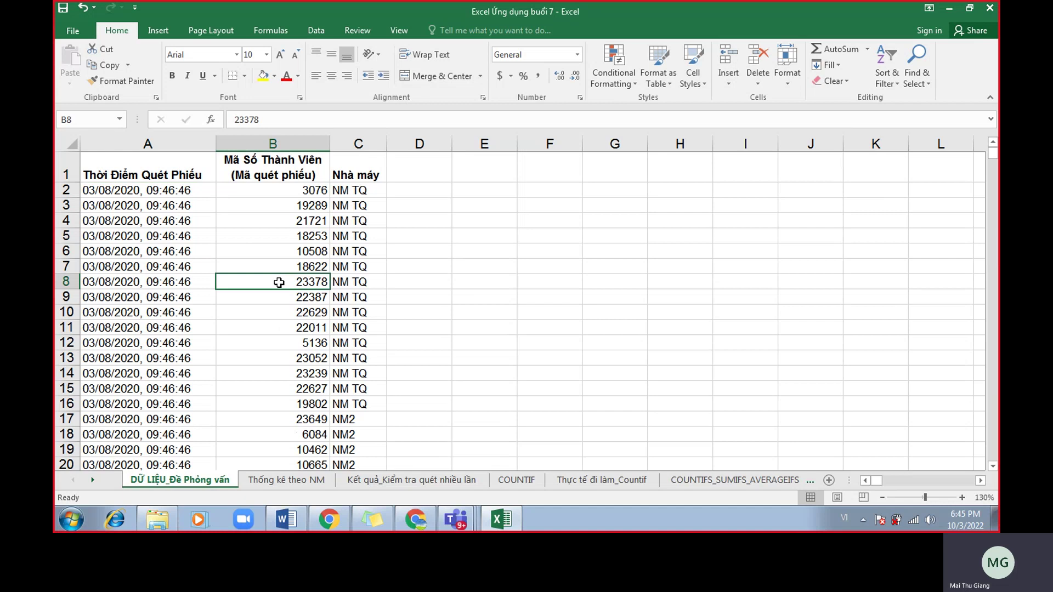
click(271, 219)
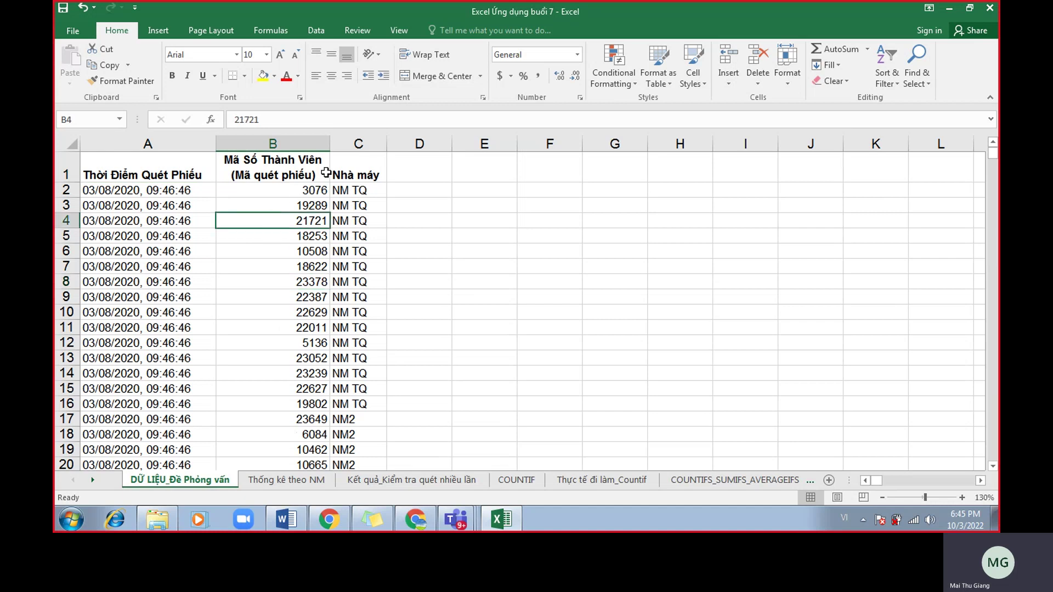
Enable Data Filter and filter Mã Số Thành Viên by pink cell colour, showing 125 of 4405 records.
click(316, 30)
click(517, 61)
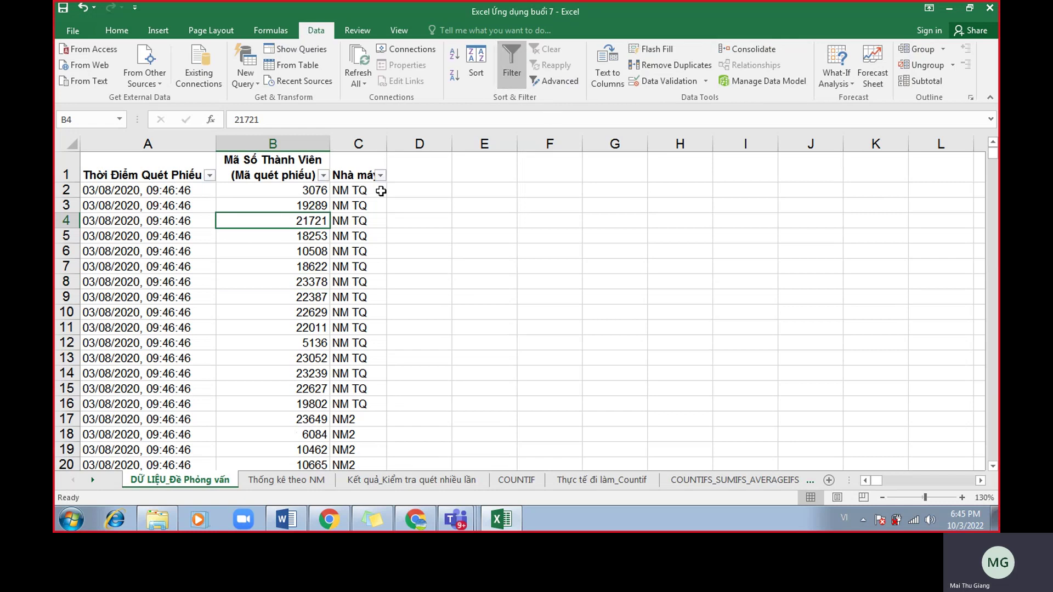
click(319, 249)
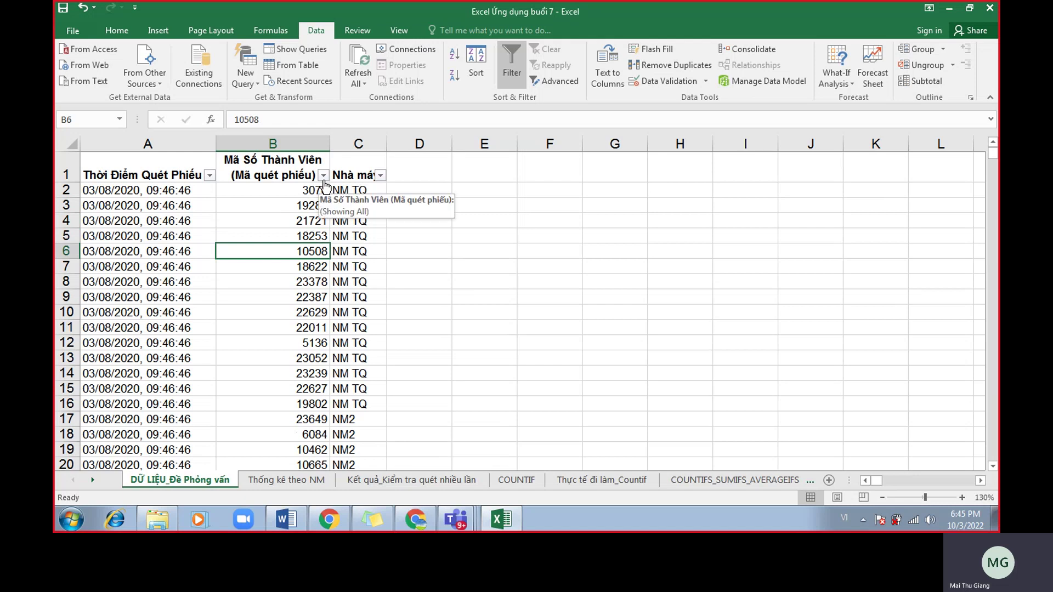
click(324, 176)
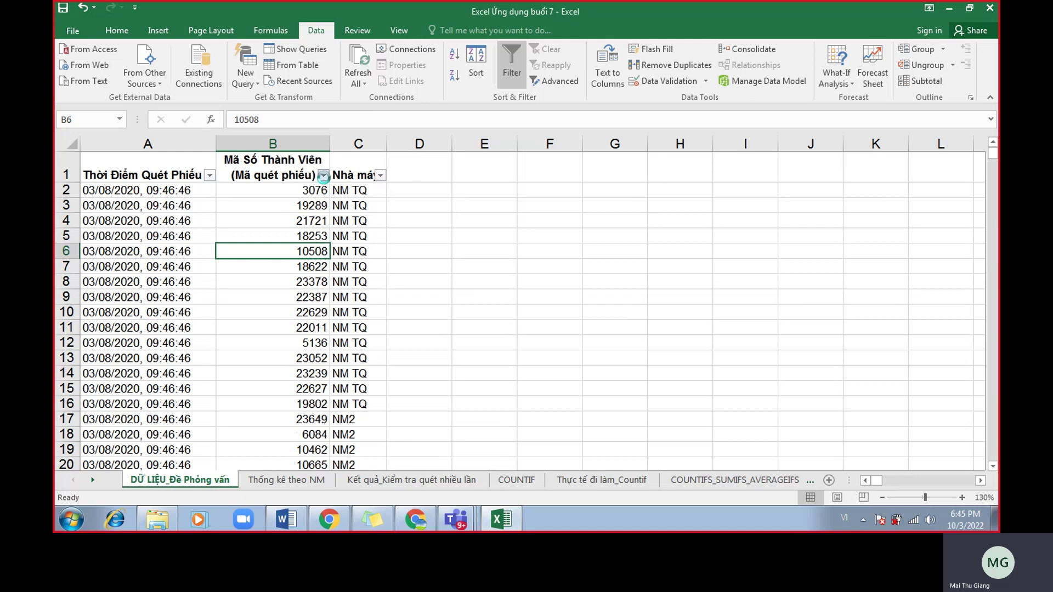
click(214, 177)
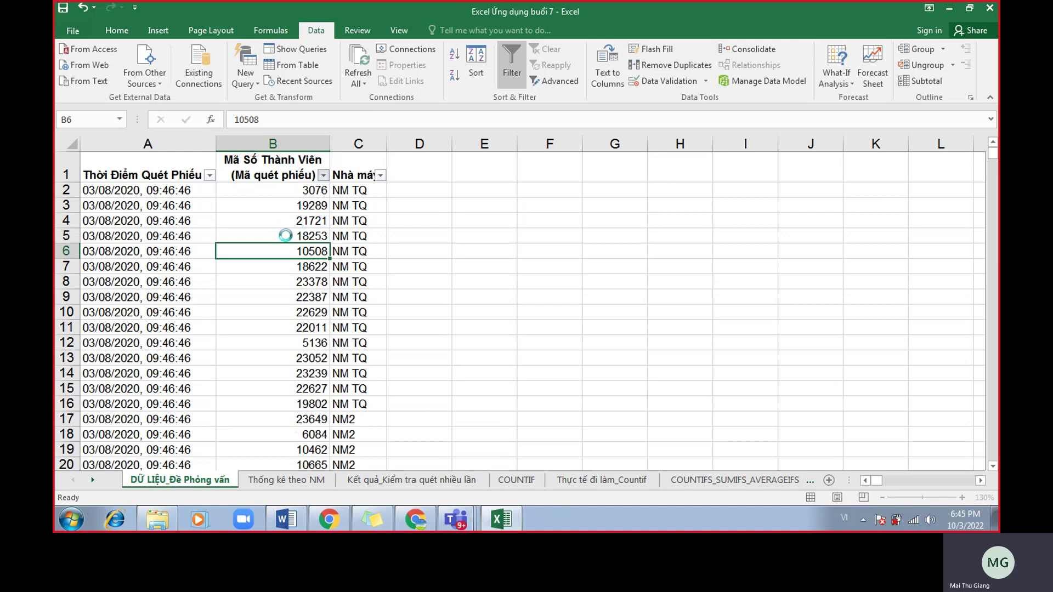
click(324, 175)
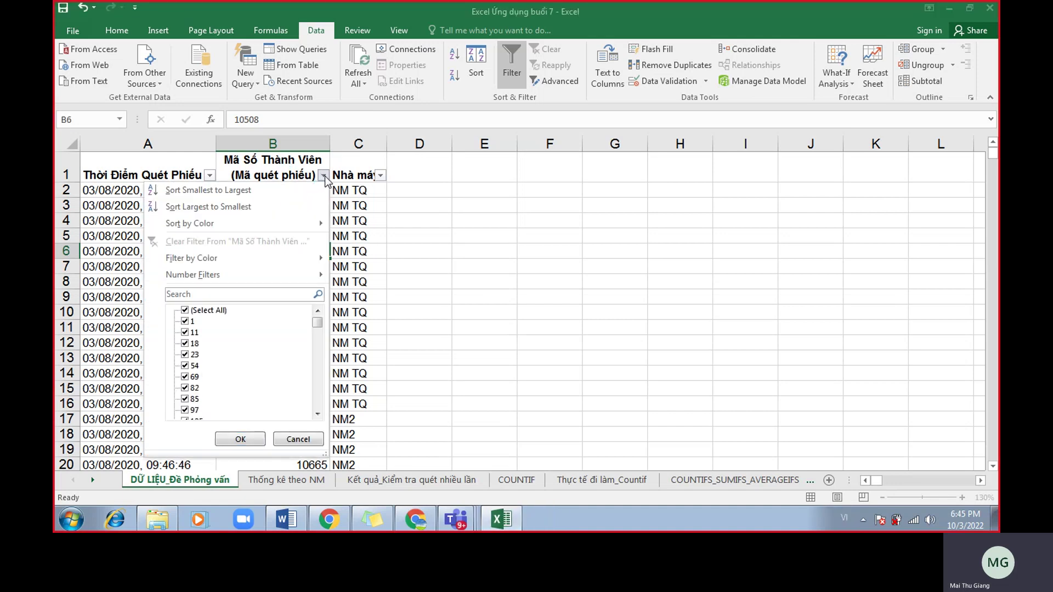
mouse_move(277, 264)
click(356, 277)
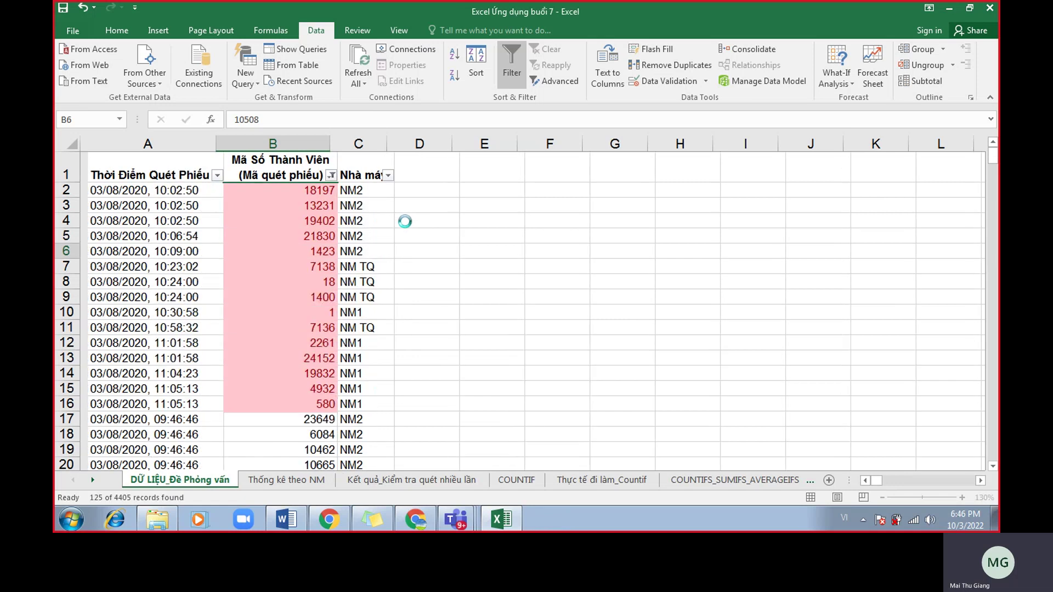
Select and copy the whole filtered duplicate-scan table.
click(287, 264)
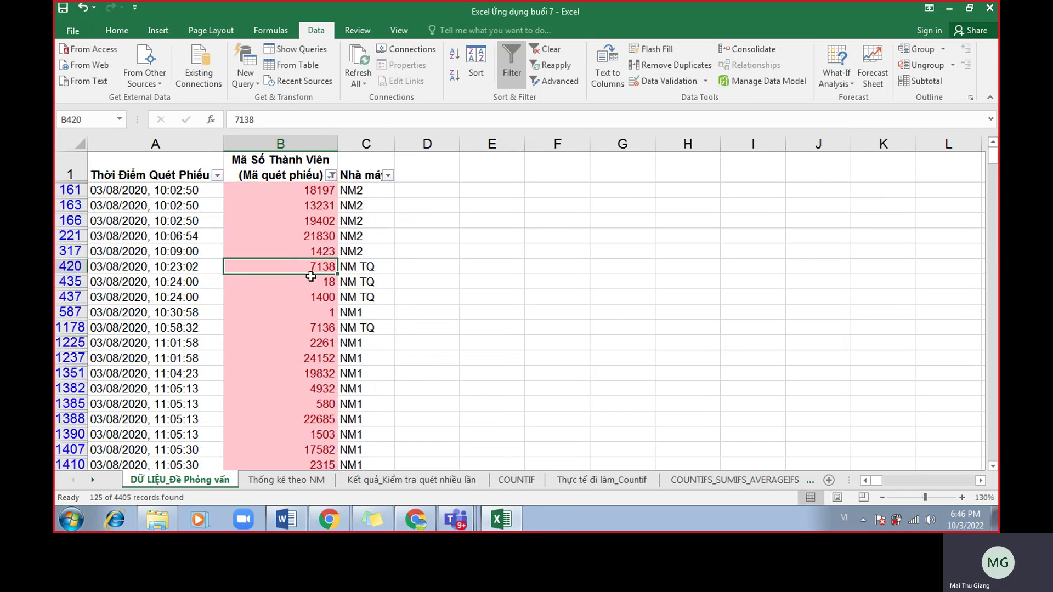
click(283, 235)
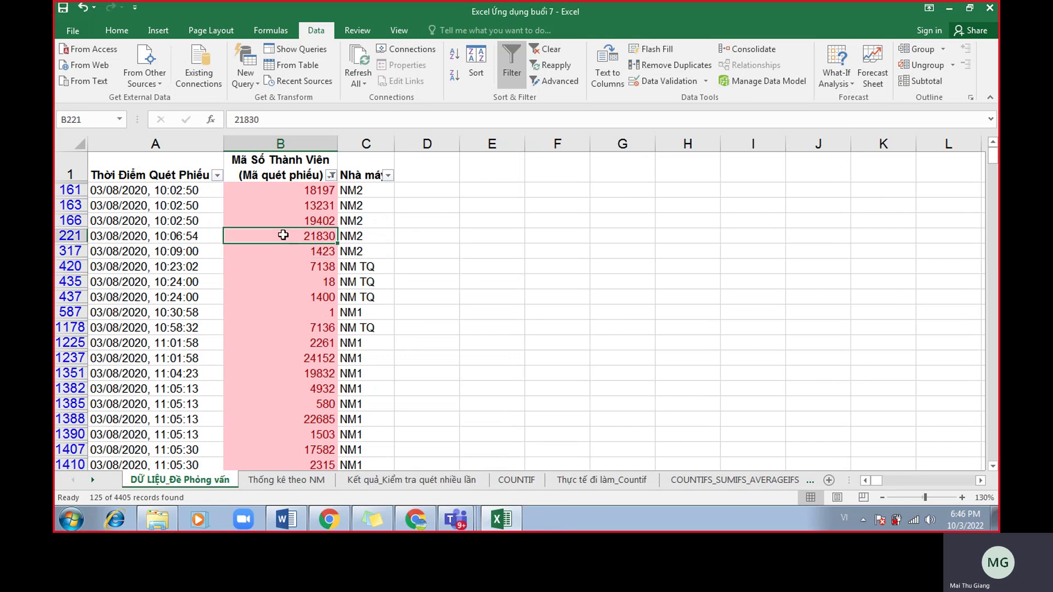
key(ctrl+a)
key(ctrl+c)
scroll(301, 285, down, 9)
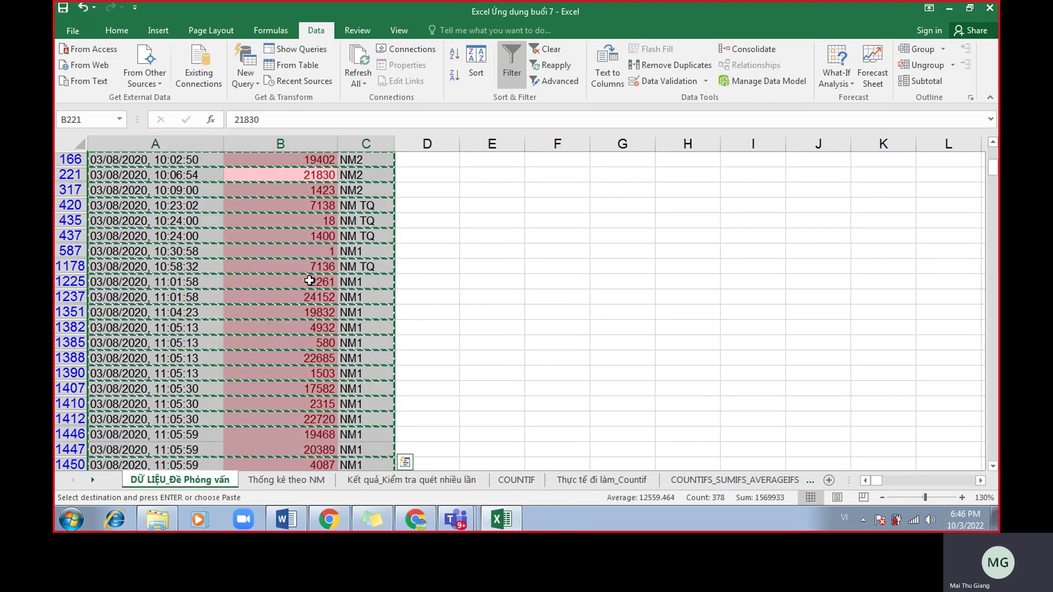
scroll(300, 331, down, 6)
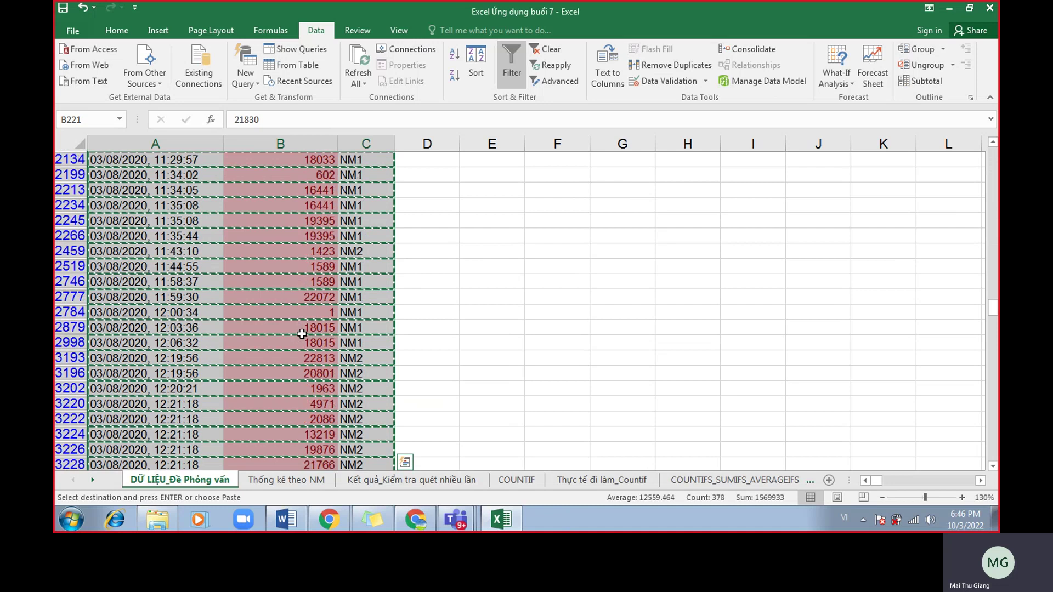
scroll(311, 338, down, 5)
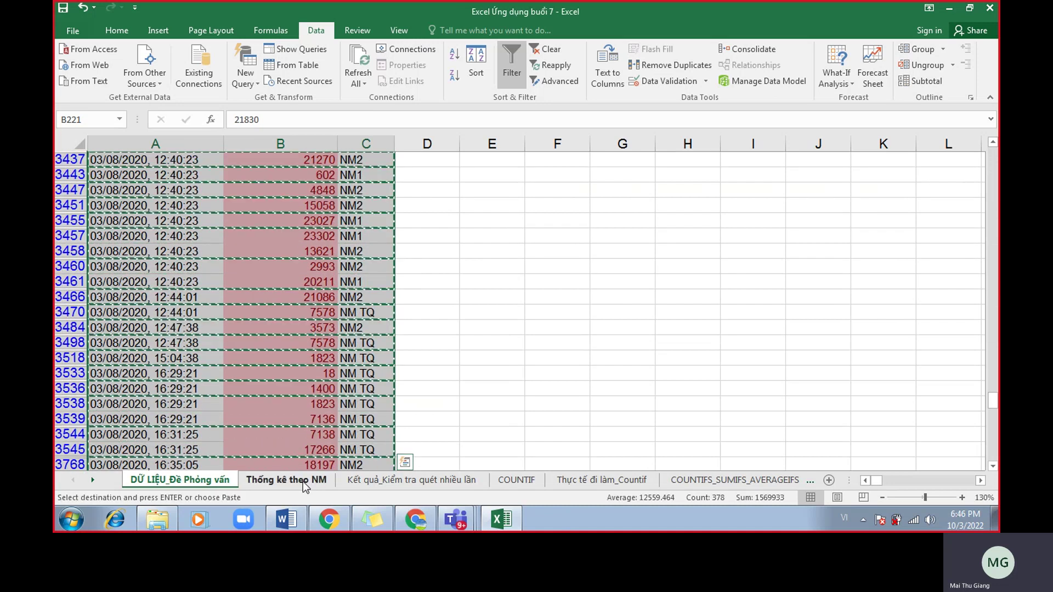
Paste the copied rows at A4 of the Kết quả_Kiểm tra quét nhiều lần sheet.
click(357, 482)
click(166, 224)
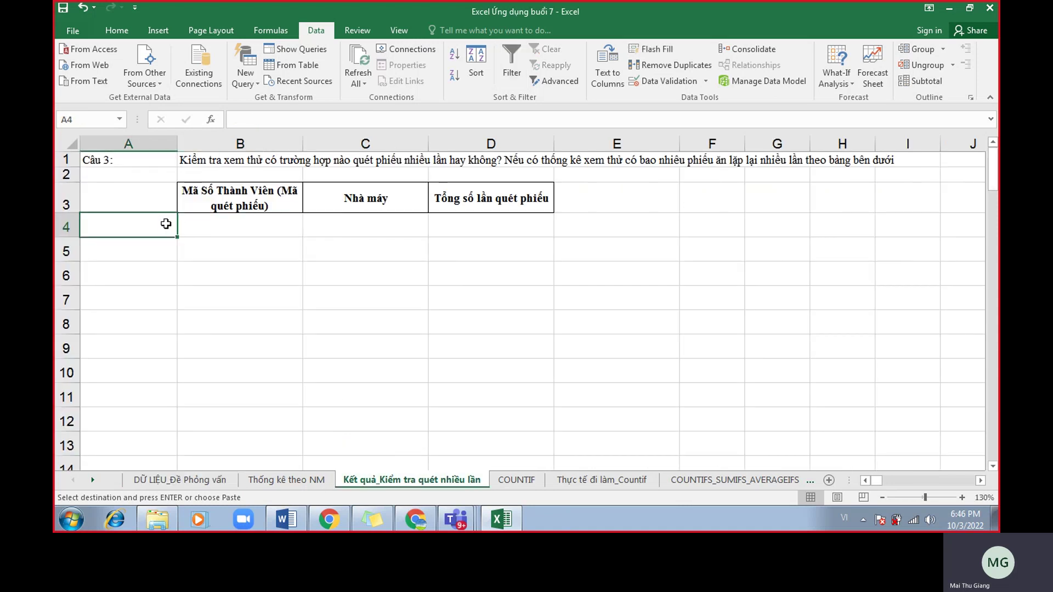
key(ctrl+v)
right_click(69, 231)
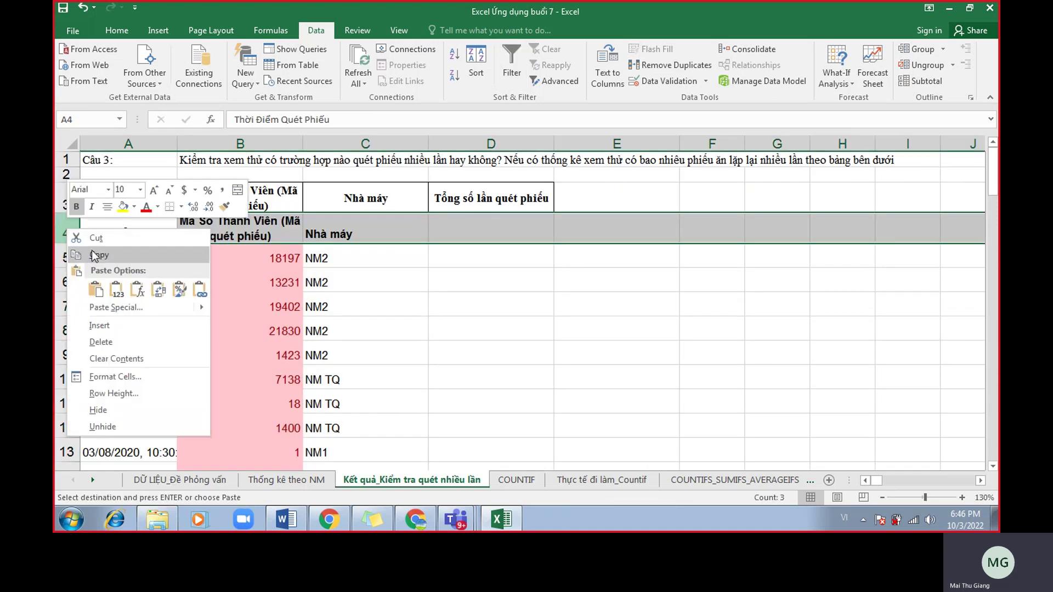
Delete the extra header row 4 and clear the timestamps in column A.
click(110, 341)
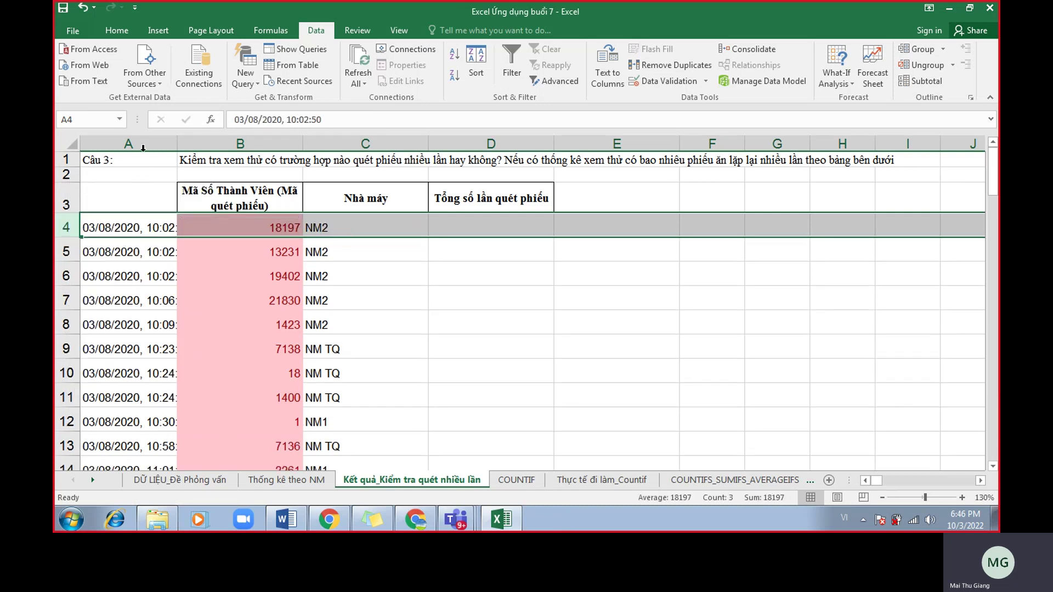
click(143, 142)
key(Delete)
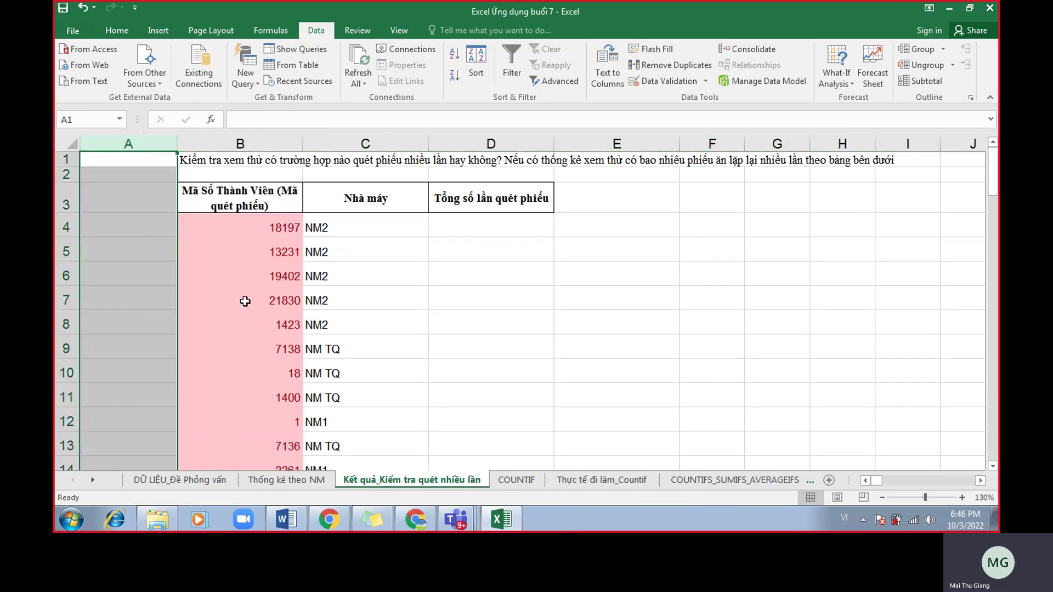
Select the member codes from B4 downward, then select the whole results table.
click(265, 232)
drag(267, 226, 267, 300)
click(267, 300)
drag(255, 228, 263, 372)
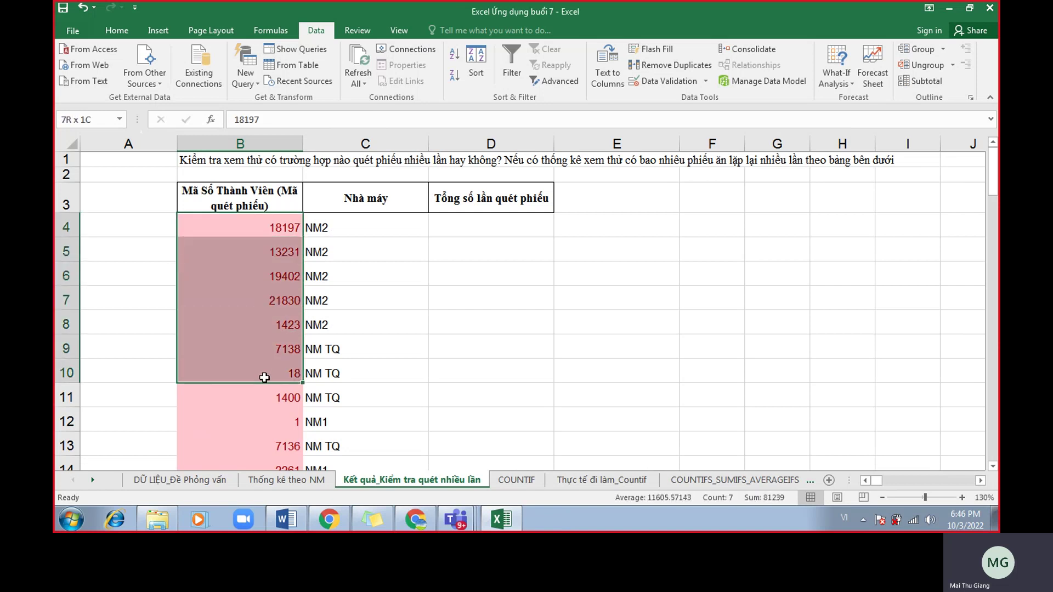
click(254, 244)
click(298, 219)
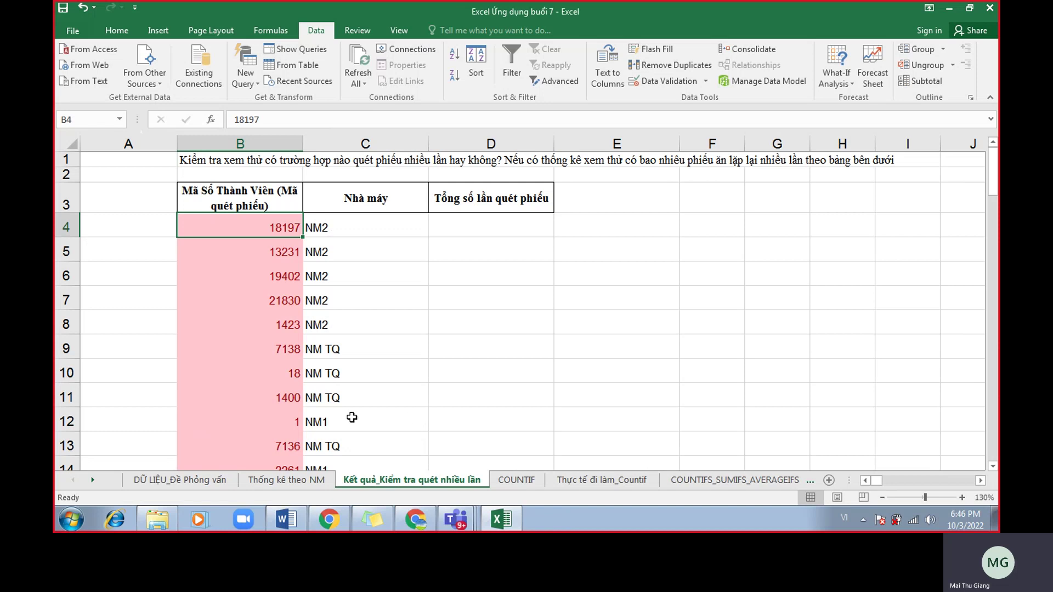
click(293, 353)
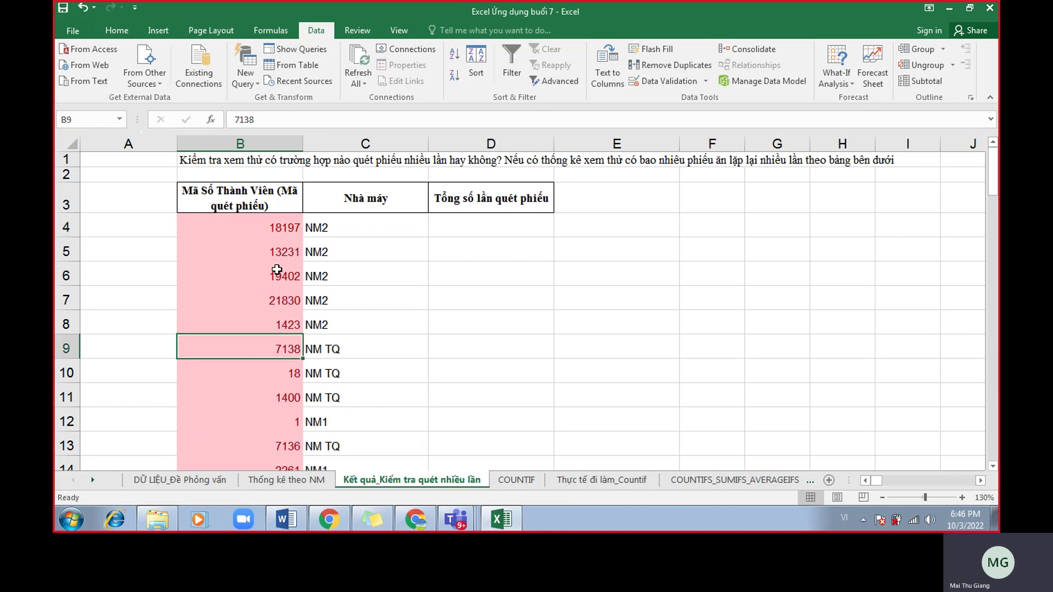
key(ctrl+a)
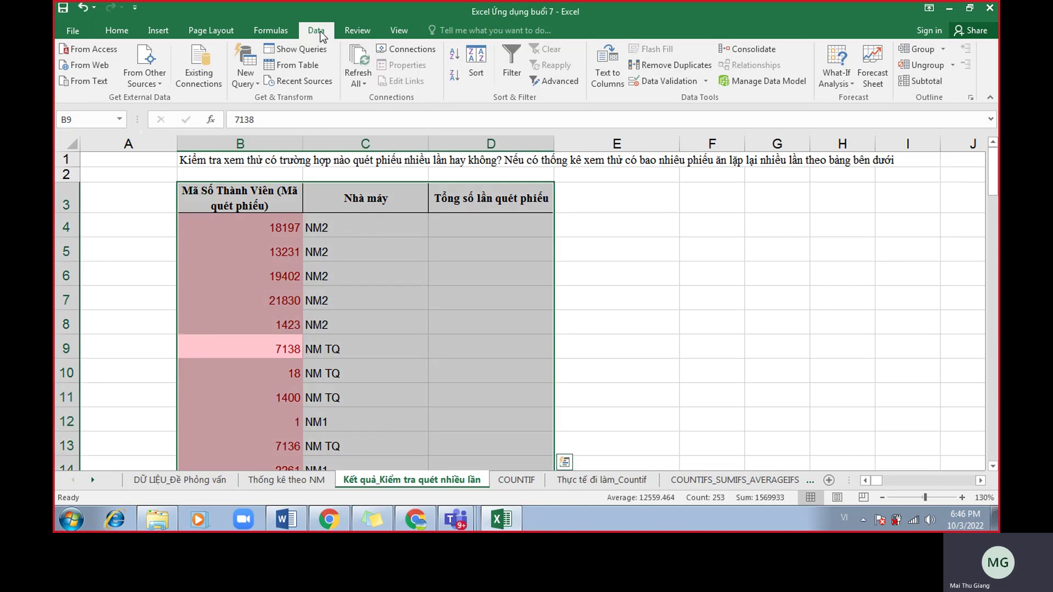
Remove duplicates by Mã Số Thành Viên only, dropping 63 and keeping 62 unique codes.
click(672, 65)
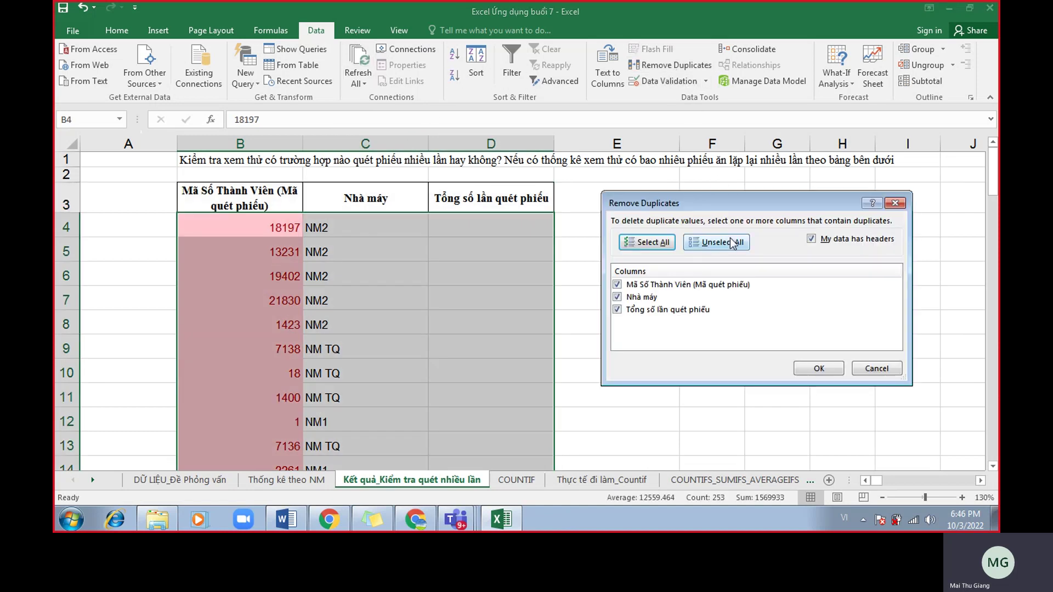
click(620, 297)
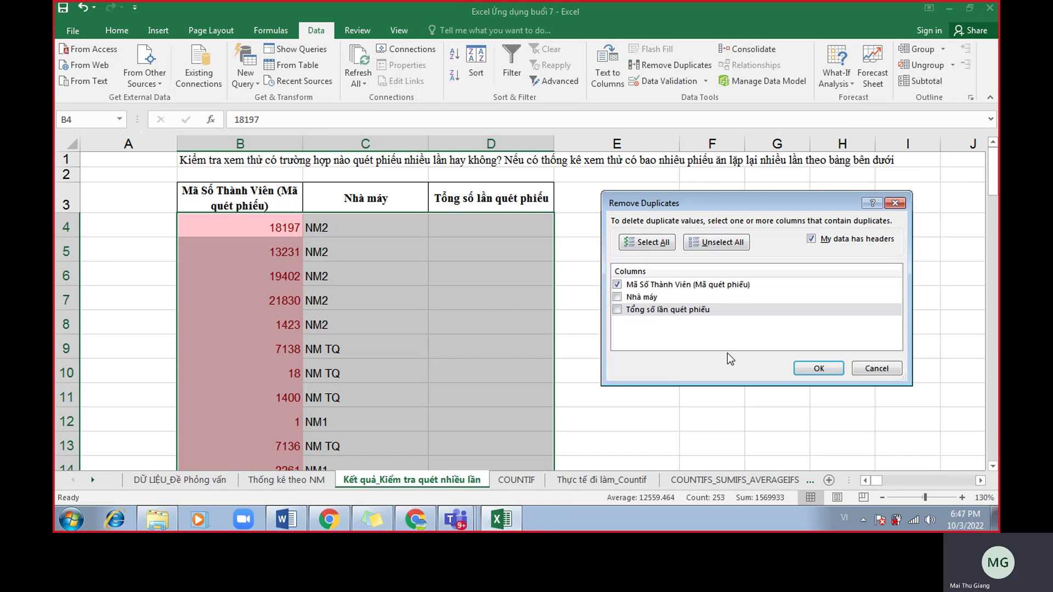
click(819, 368)
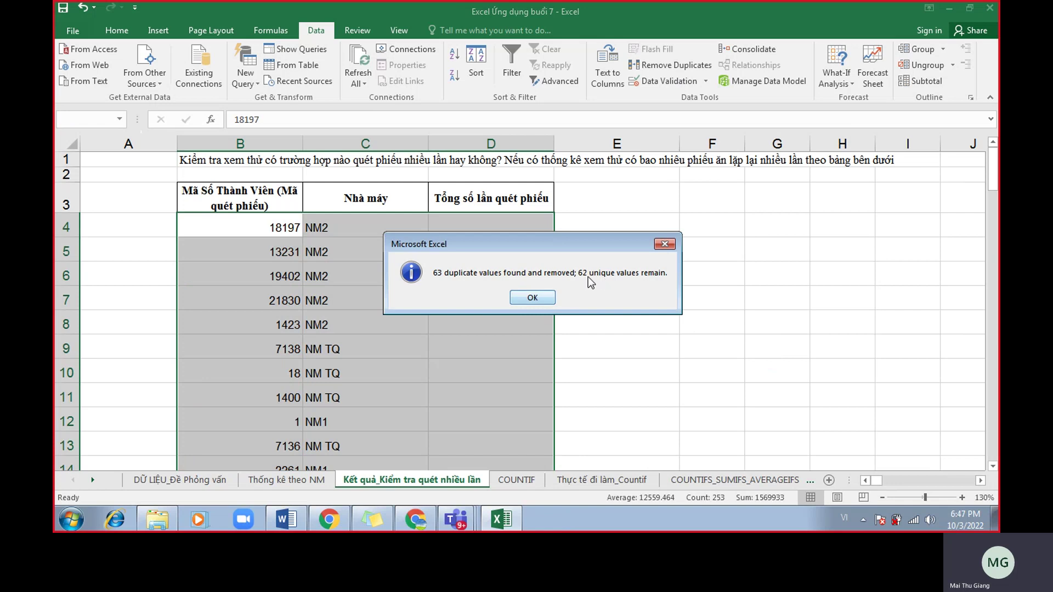
click(532, 297)
click(431, 329)
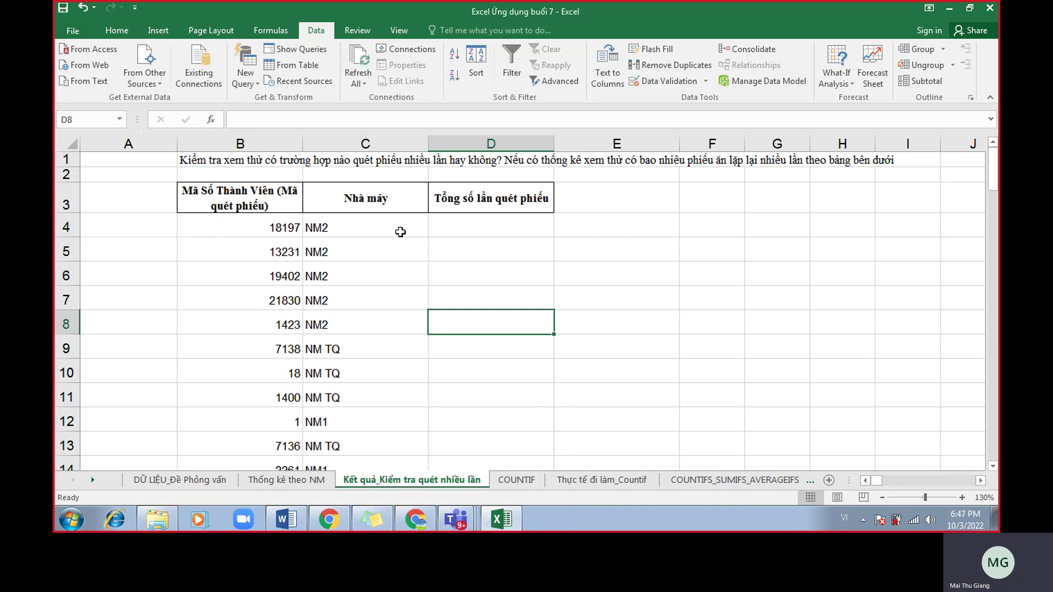
Check first code 18197 and cell D4, then review duplicated codes 1, 1423 and 18197 on the data sheet.
click(274, 225)
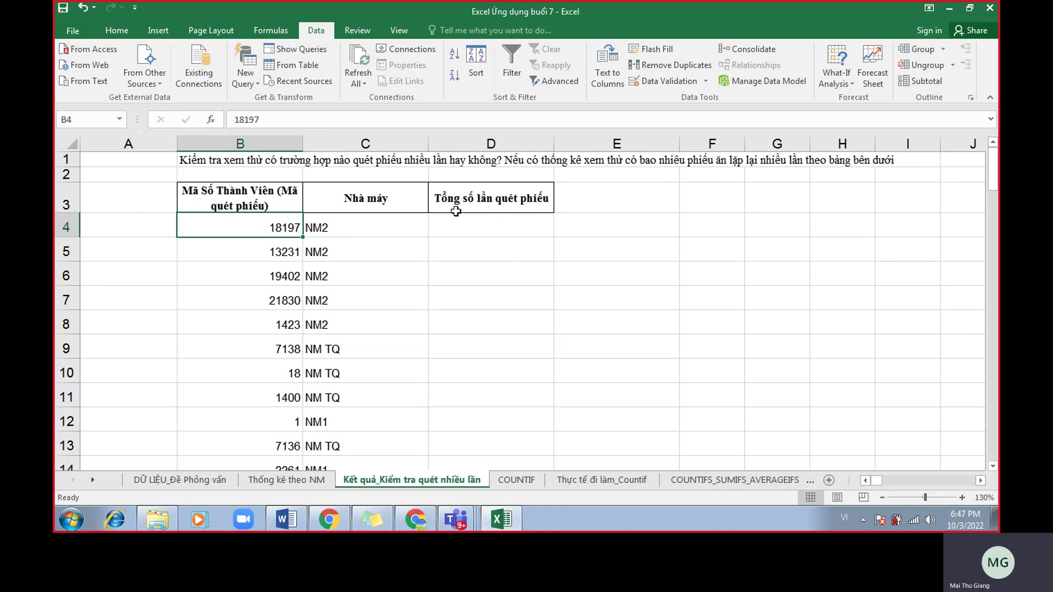
click(492, 230)
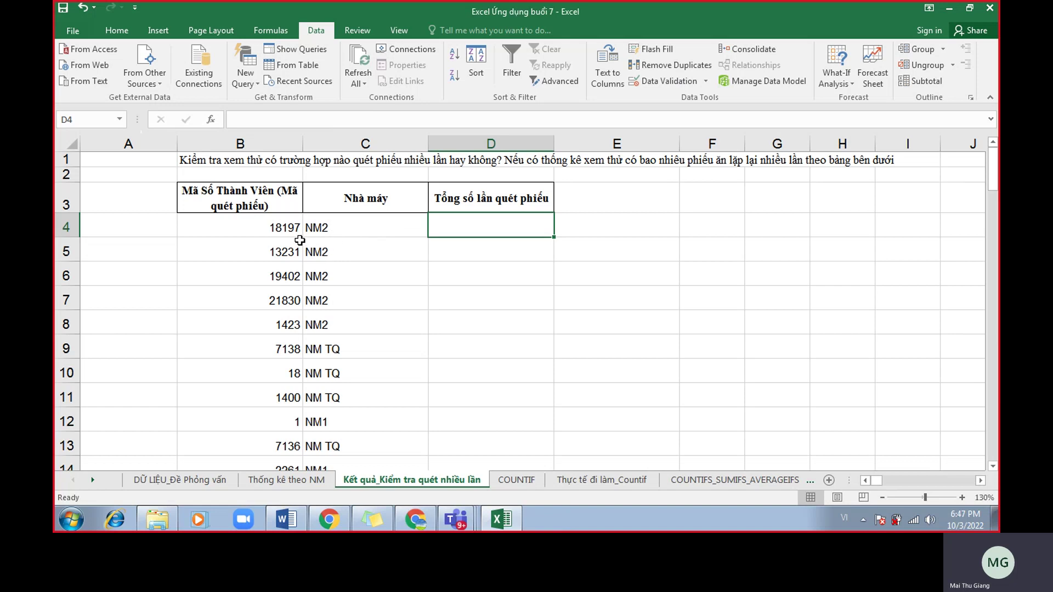
click(288, 229)
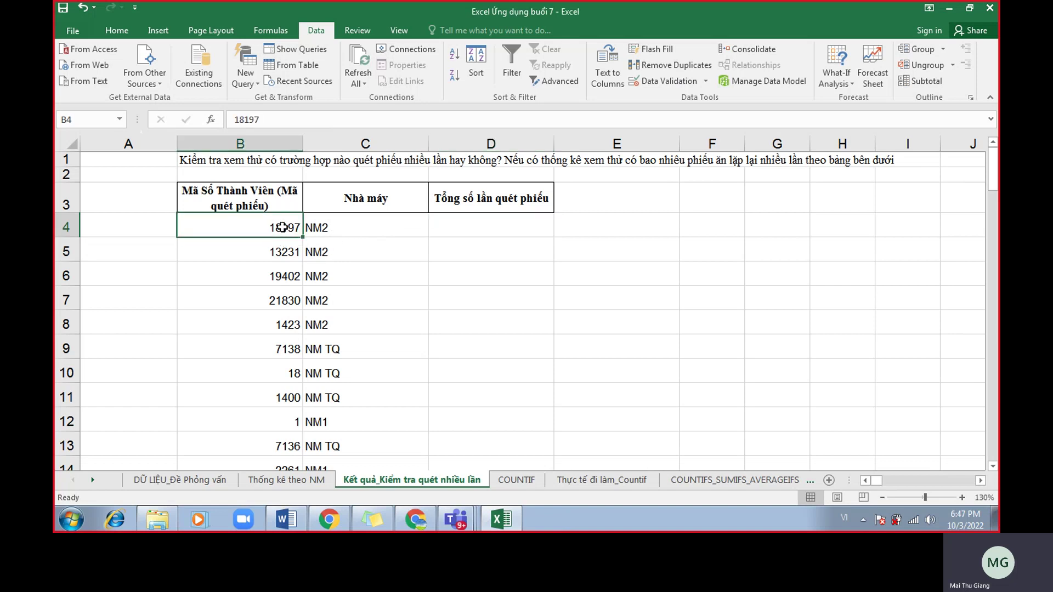
click(181, 480)
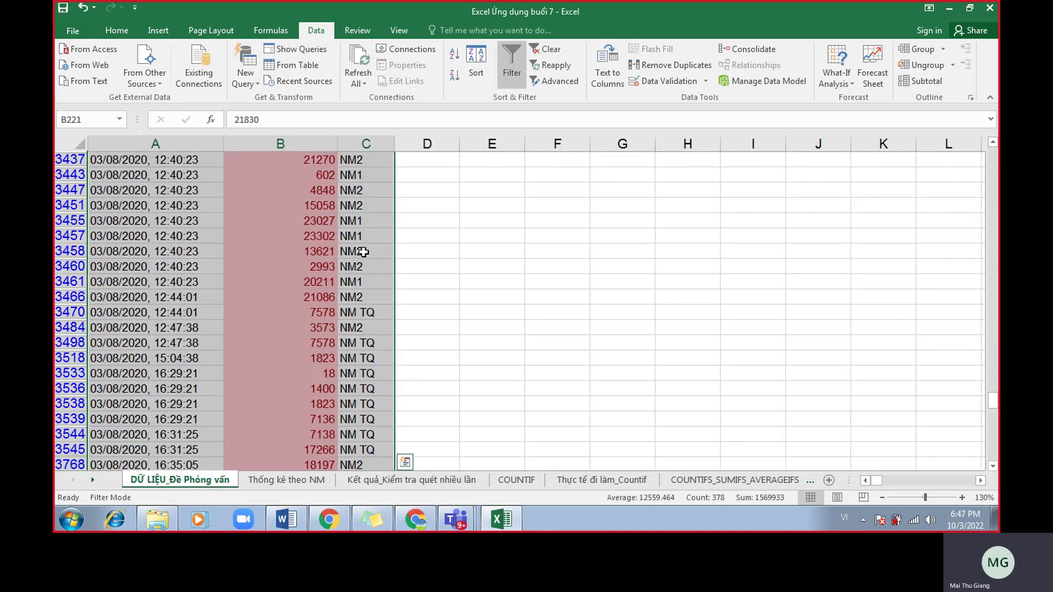
scroll(311, 345, up, 6)
scroll(262, 322, up, 14)
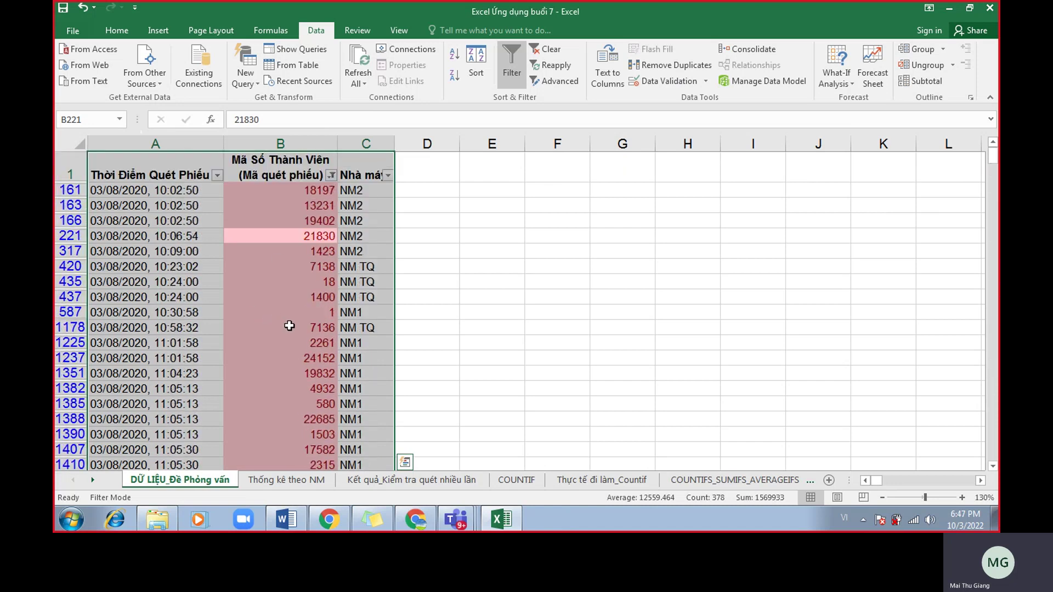
click(292, 314)
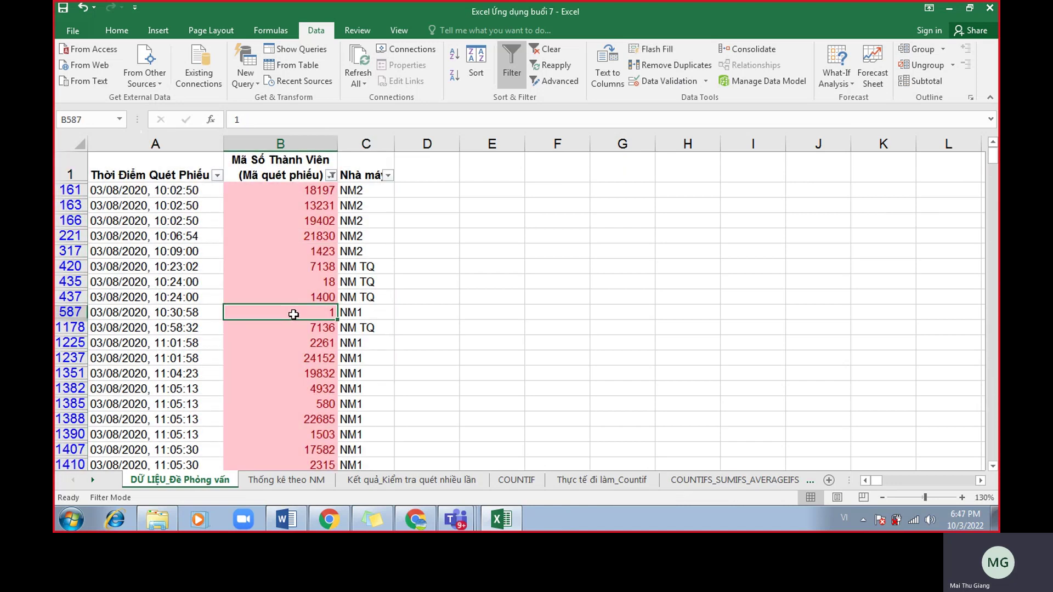
click(305, 252)
click(313, 190)
Turn off the filter, name column B 'maso' in the Name Box, and return to the Kết quả sheet.
click(512, 65)
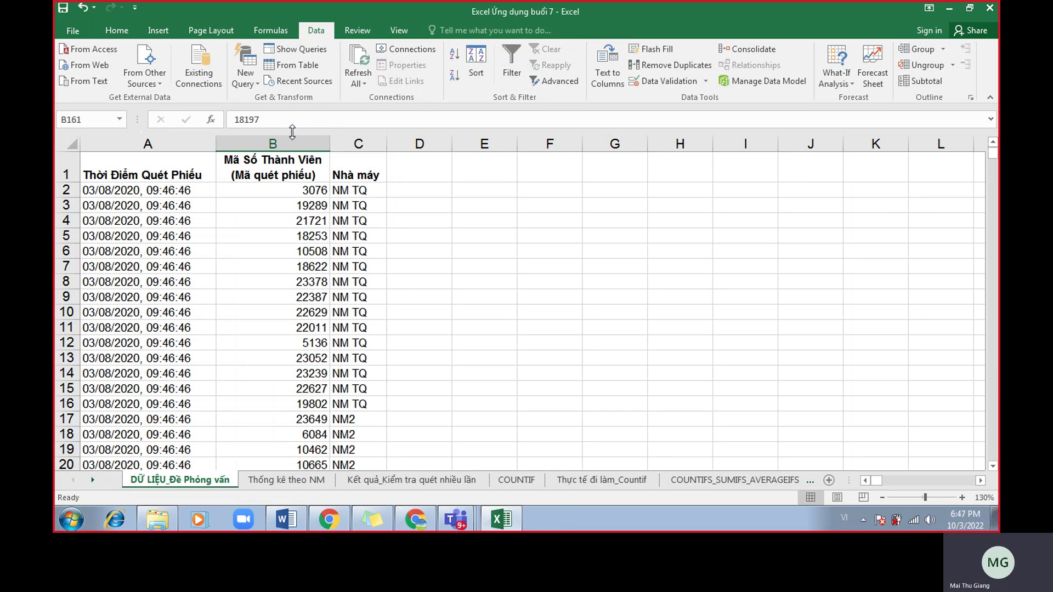
click(273, 143)
click(77, 120)
text(maso)
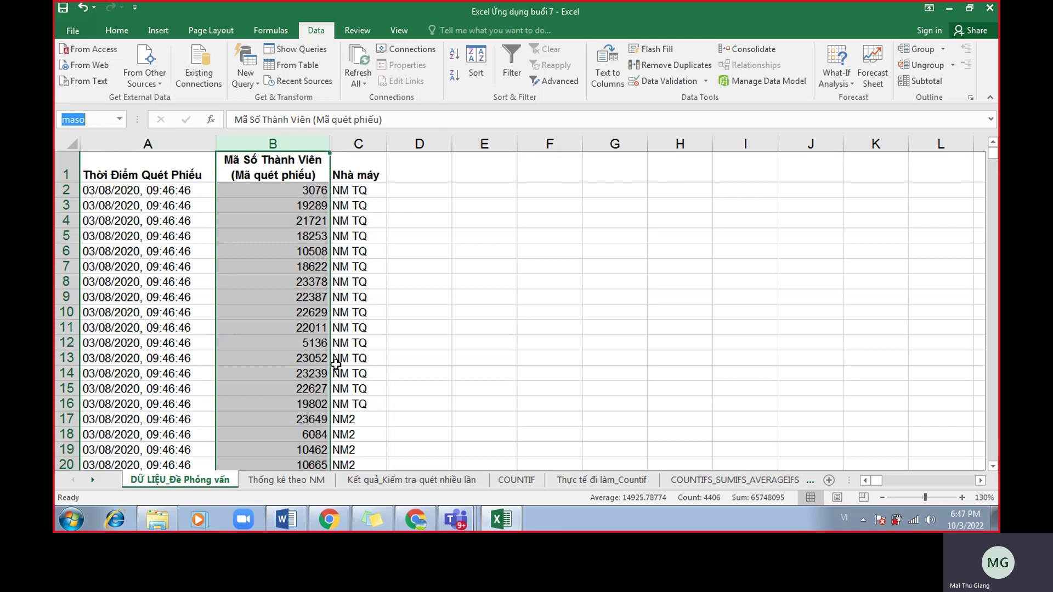
click(380, 480)
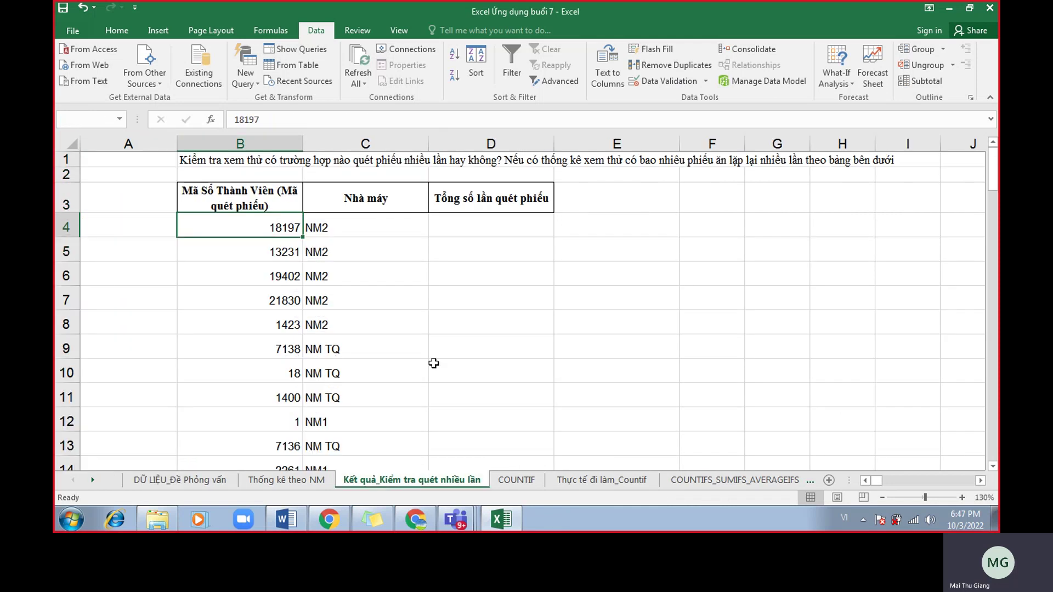
Enter =COUNTIF(maso,B4) in D4 to count scans of member code 18197.
click(486, 230)
ctrl+scroll(486, 230, up, 1)
text(=countif(má)
text(o,)
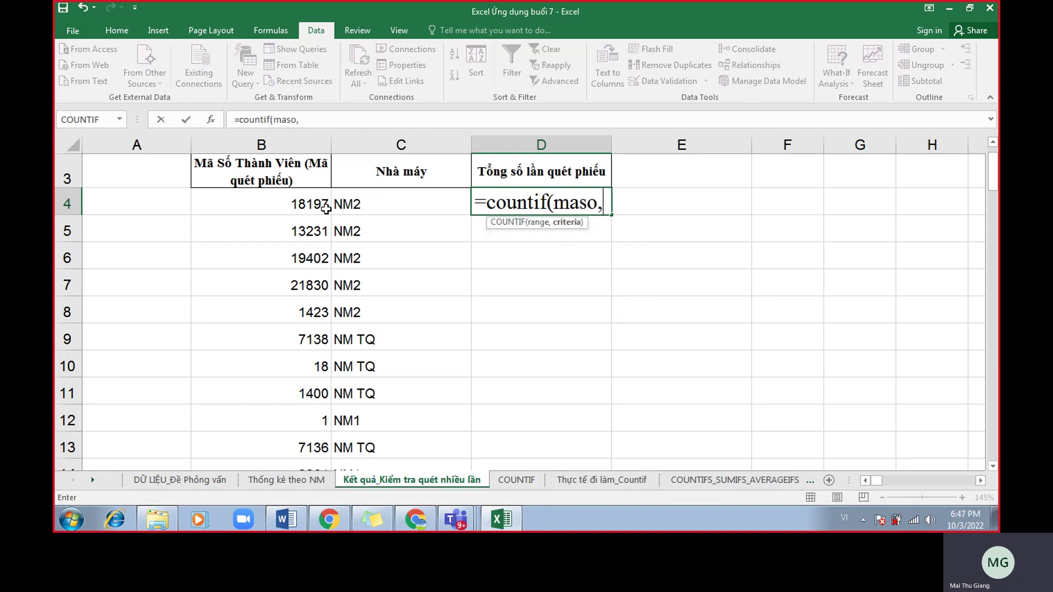
click(327, 207)
text())
key(Return)
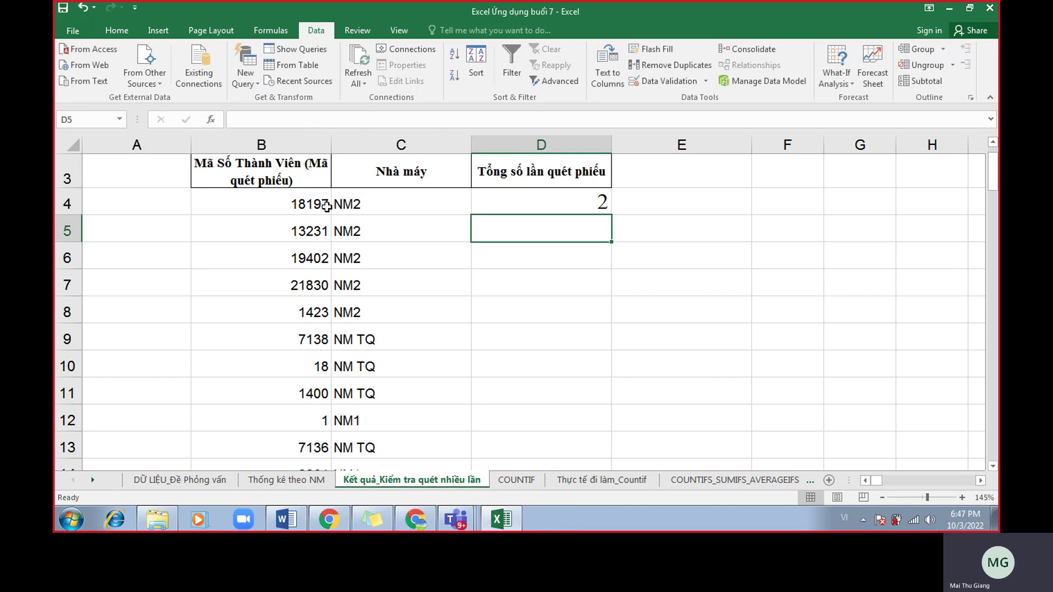
Fill the COUNTIF formula down column D and bring the Google Meet window forward.
click(545, 203)
double_click(610, 214)
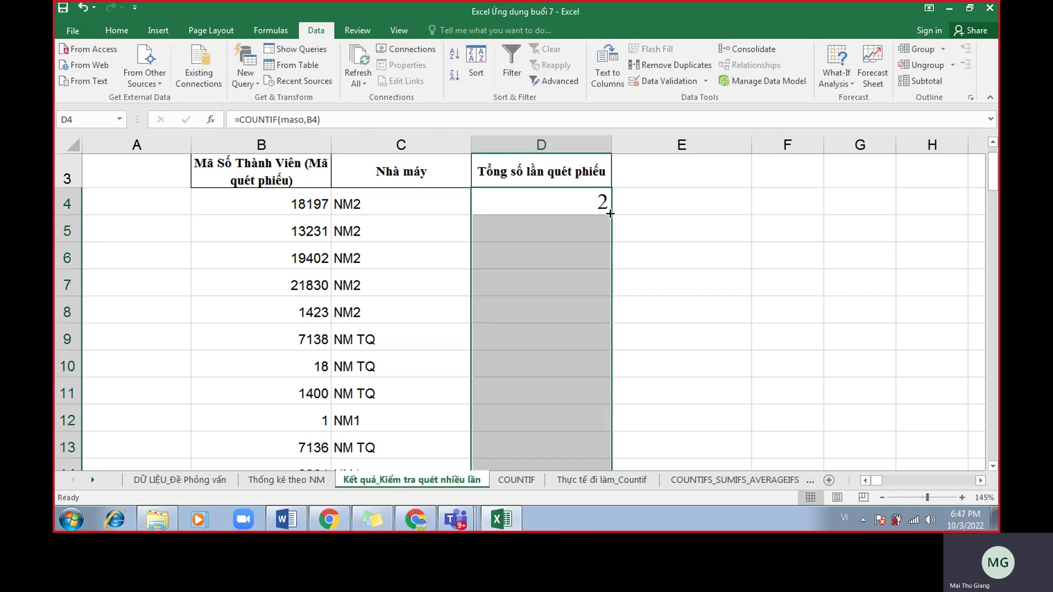
scroll(696, 305, down, 2)
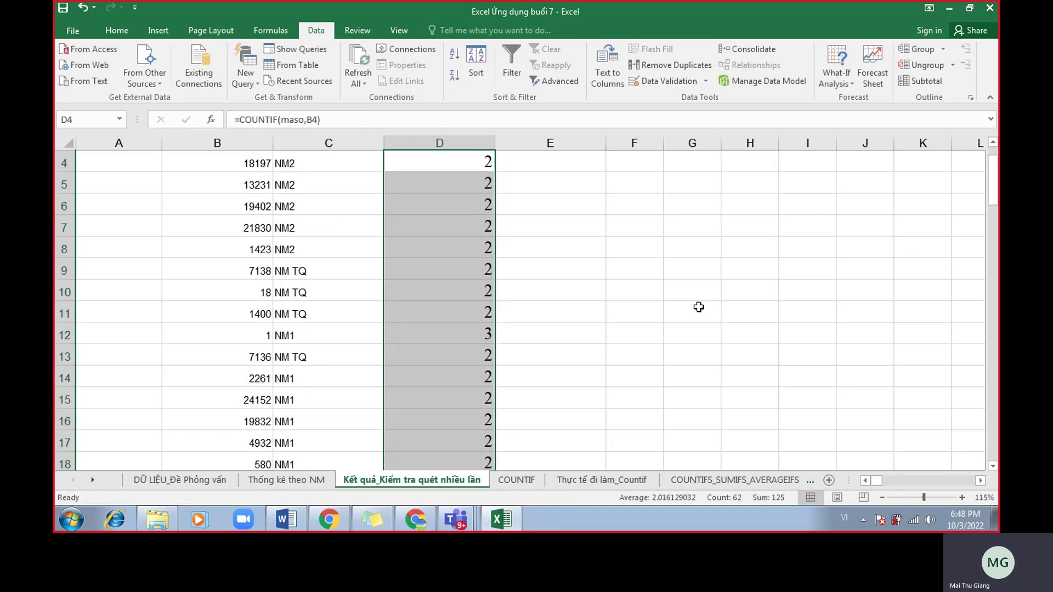
scroll(698, 307, up, 1)
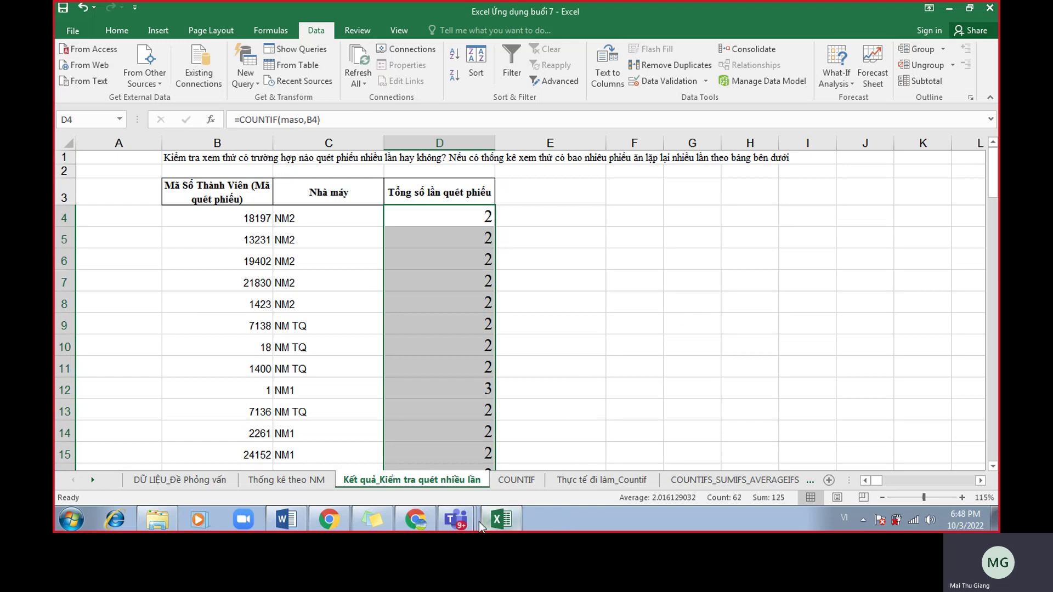
click(426, 527)
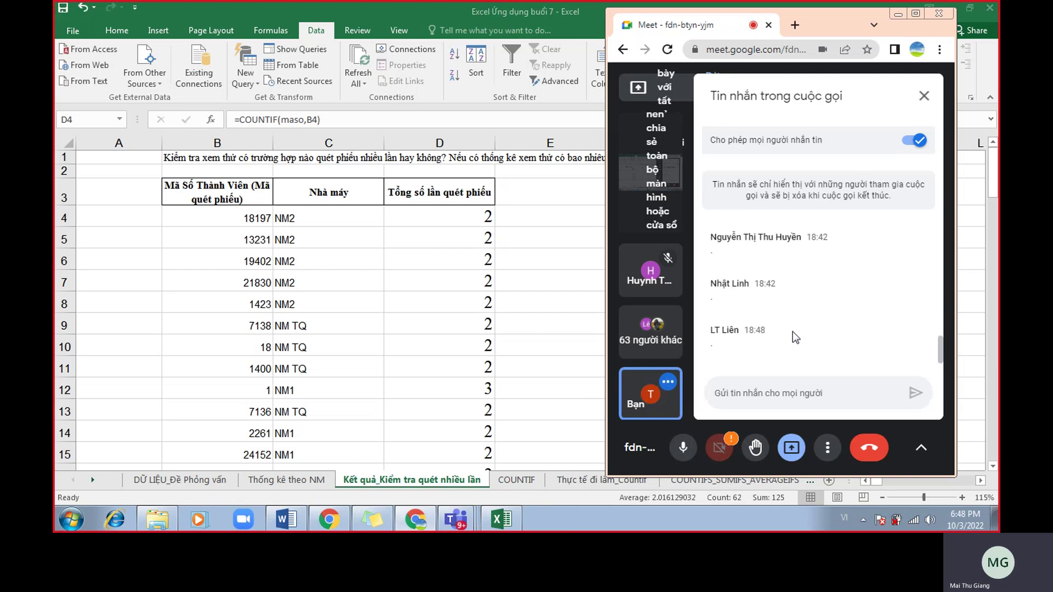
Scroll through the Google Meet call chat, then switch back to the Excel workbook.
scroll(801, 325, up, 1)
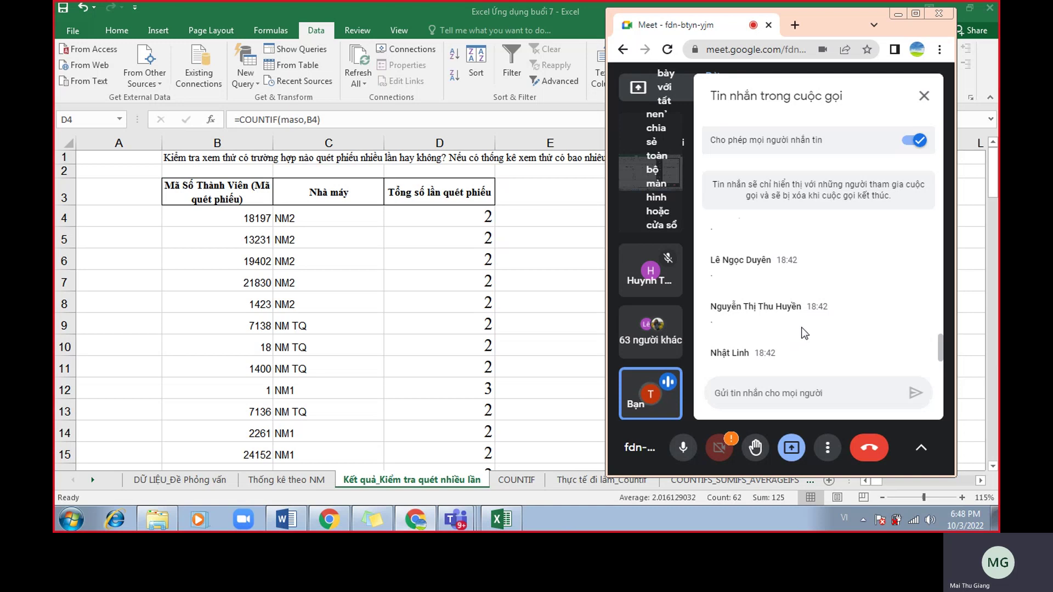
scroll(804, 335, down, 3)
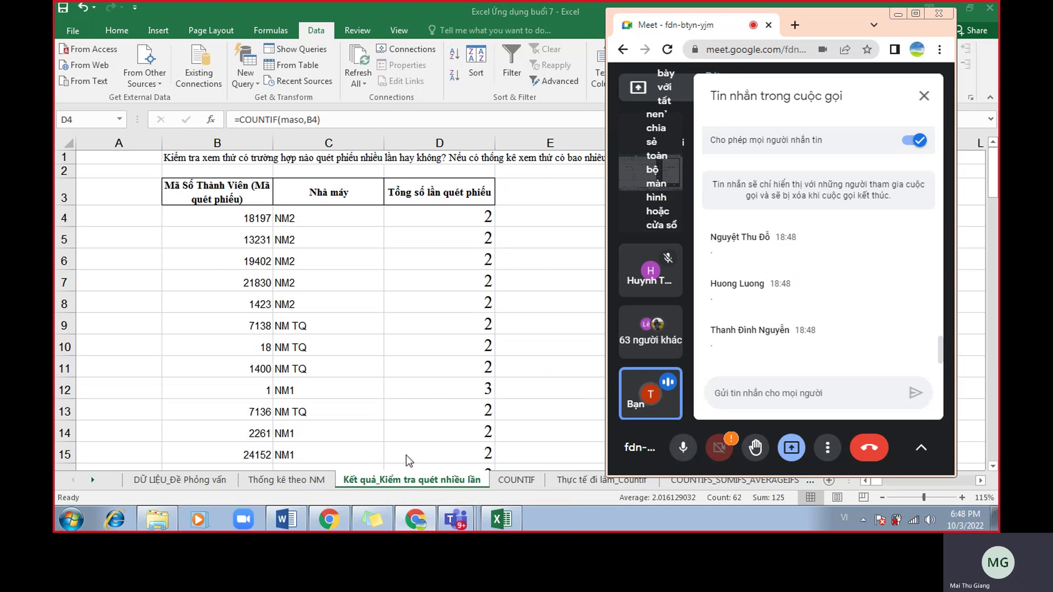
key(alt+Tab)
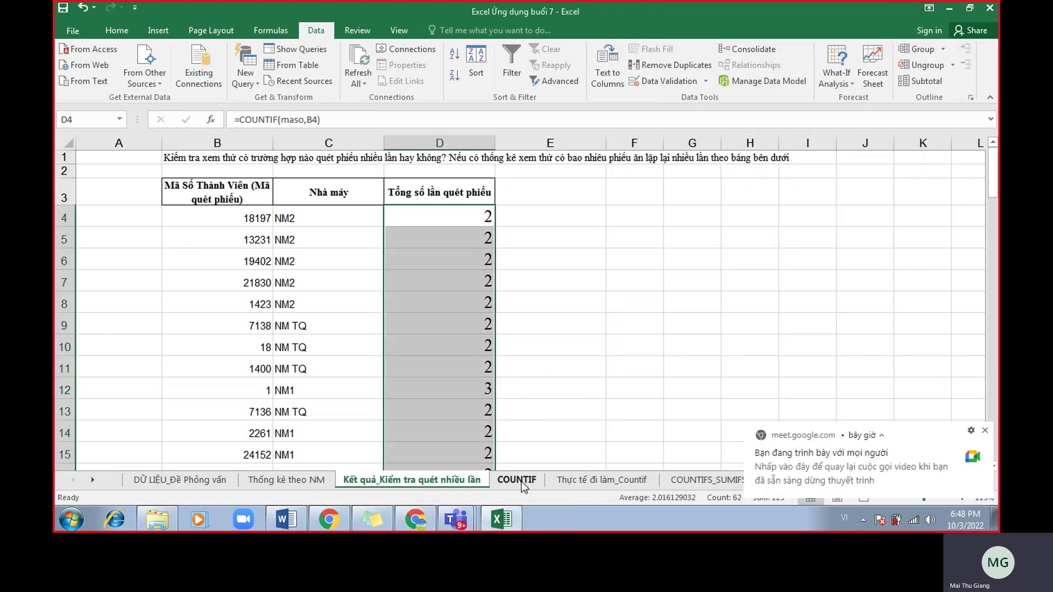
Switch to the COUNTIF sheet and dismiss the Meet presenting notification.
click(521, 482)
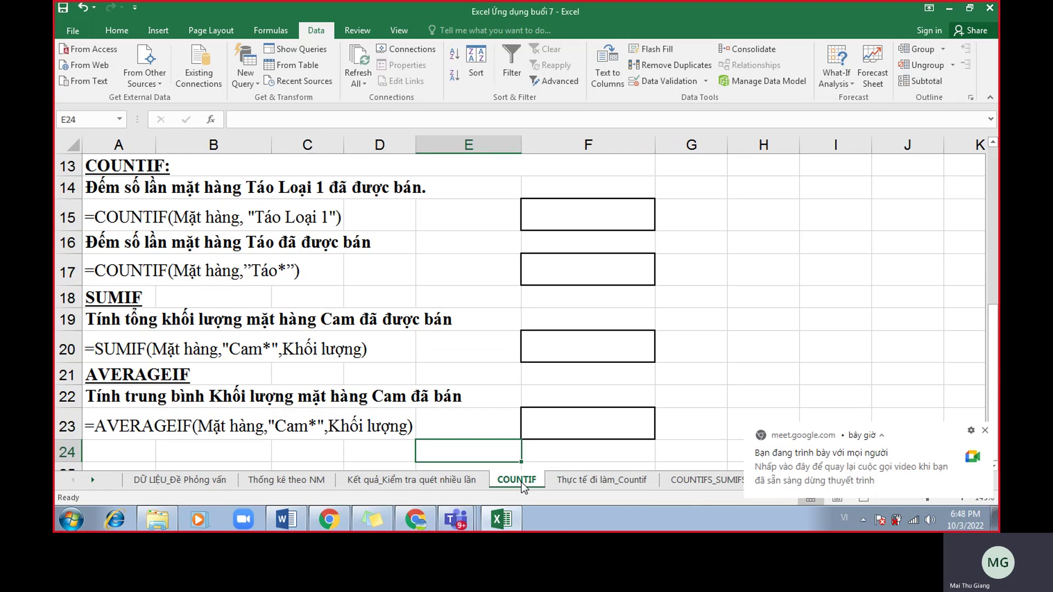
click(453, 482)
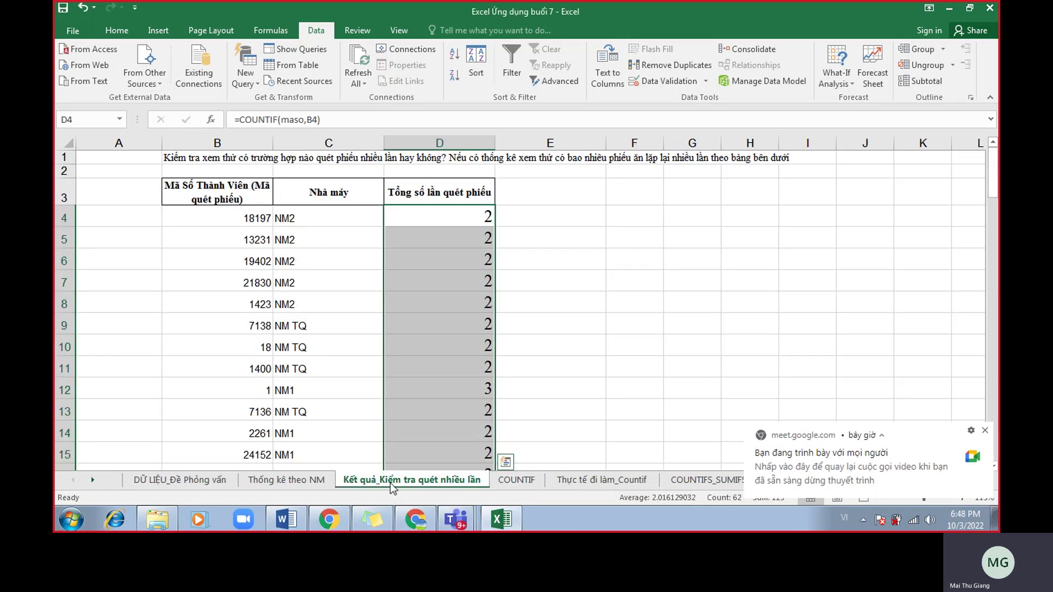
click(512, 480)
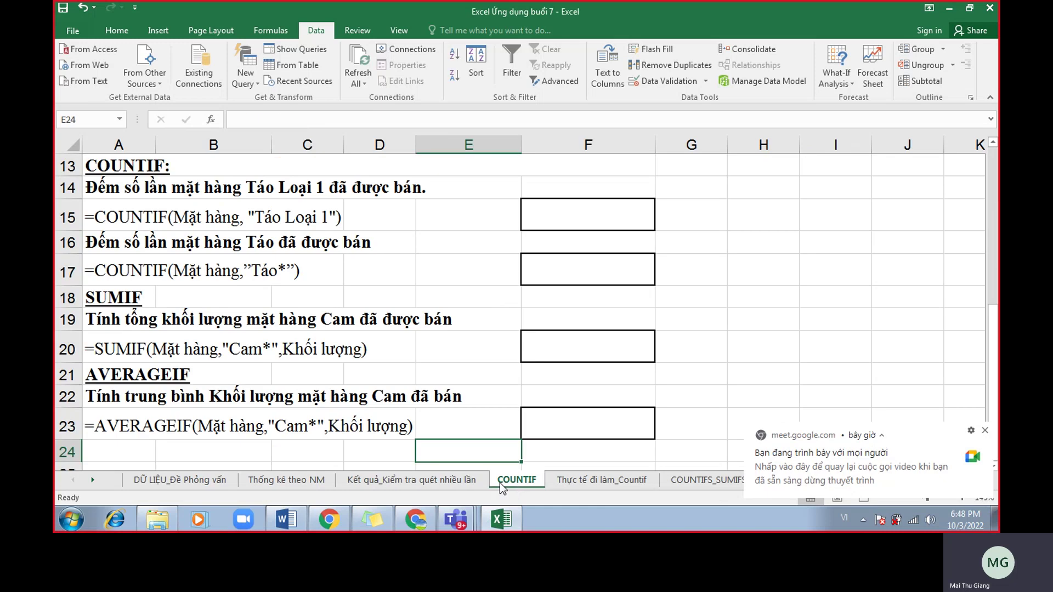
click(985, 430)
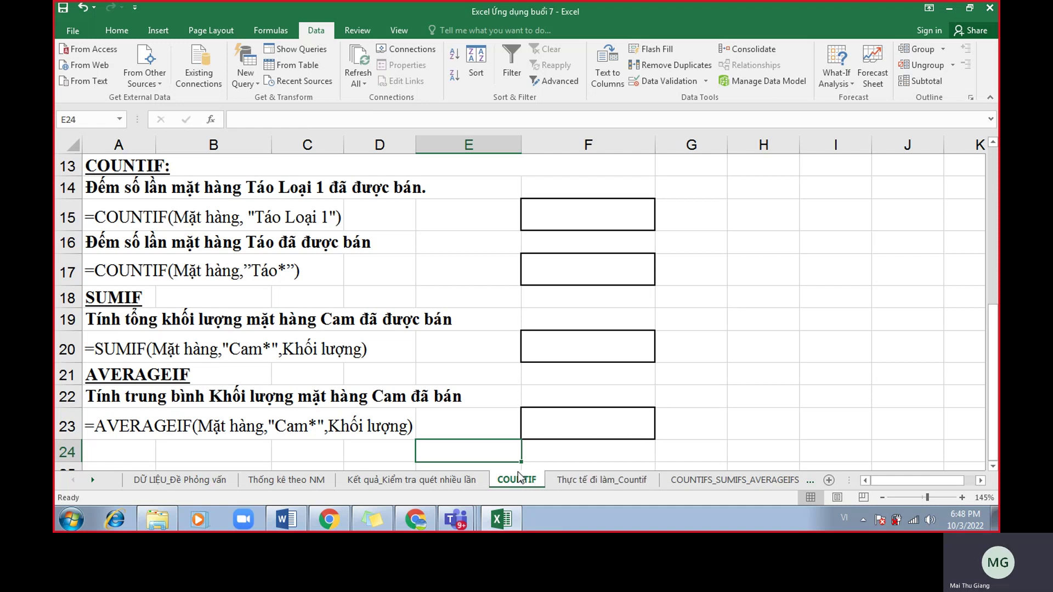
Select empty cell H23 and look over the sales table and exercises.
click(767, 420)
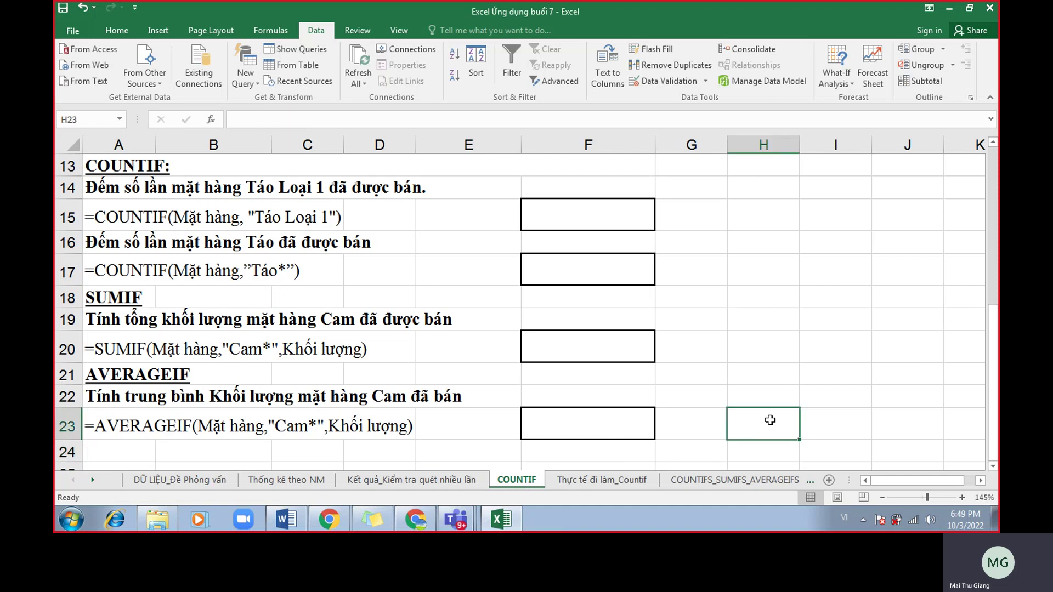
scroll(466, 404, up, 4)
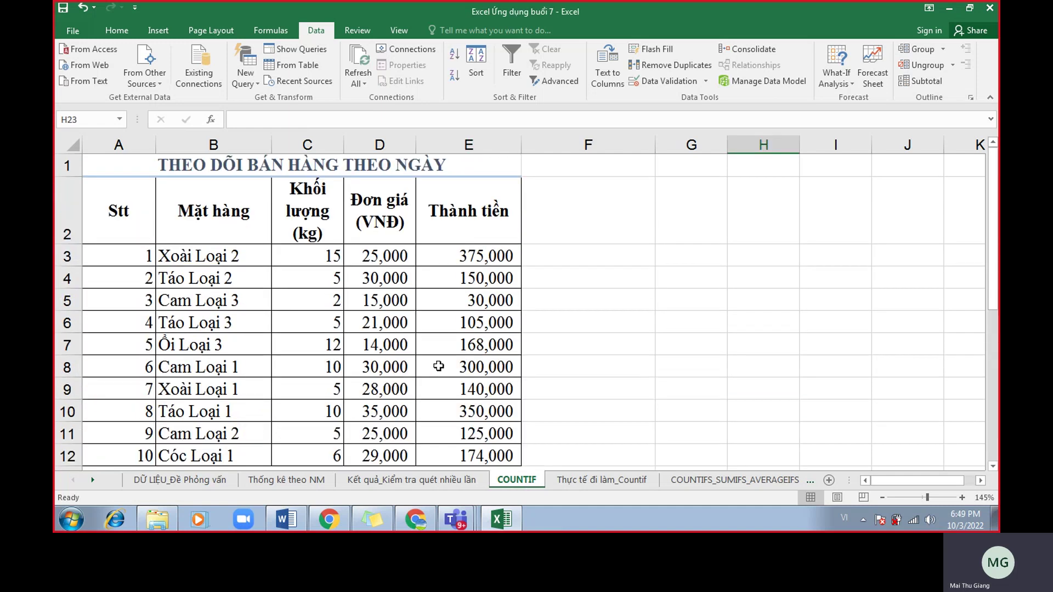
scroll(257, 259, down, 2)
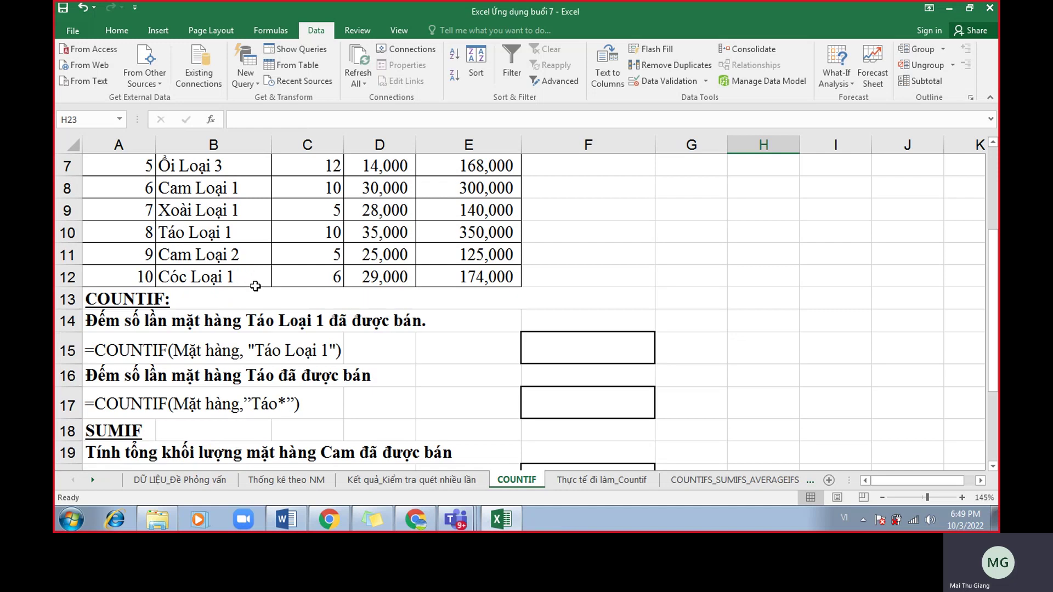
Bring up the Word lesson notes on the * wildcard.
click(289, 521)
scroll(479, 394, down, 3)
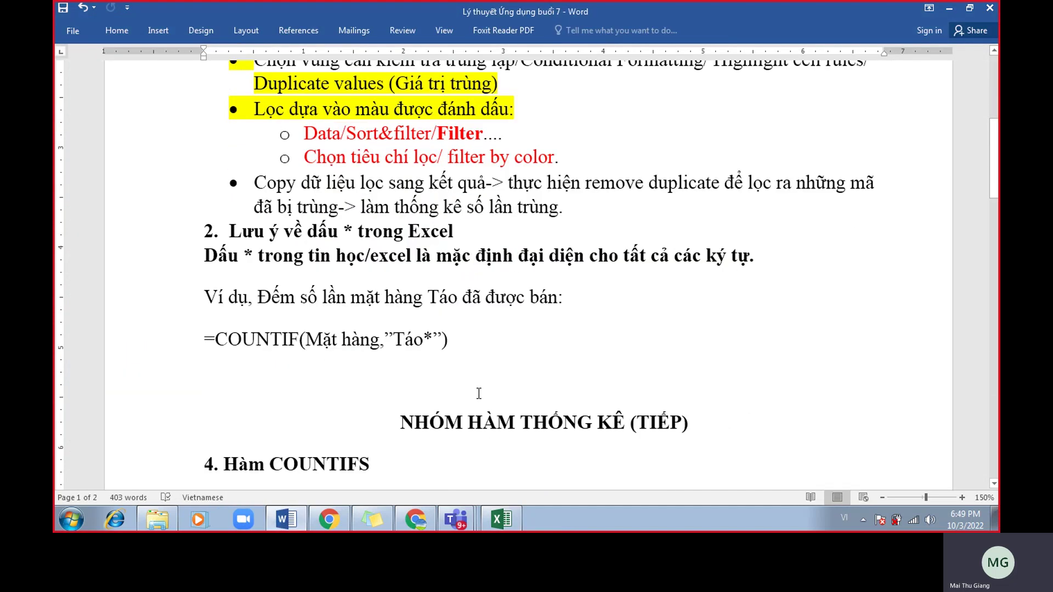
scroll(468, 330, up, 1)
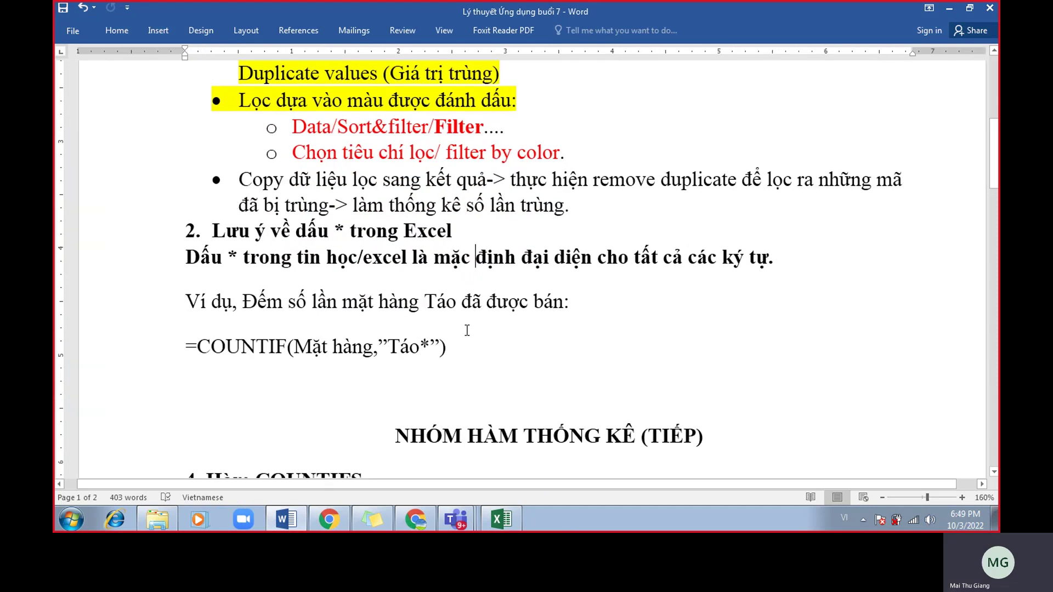
Give the heading's asterisk a yellow highlight and red font colour.
drag(335, 233, 344, 233)
click(395, 211)
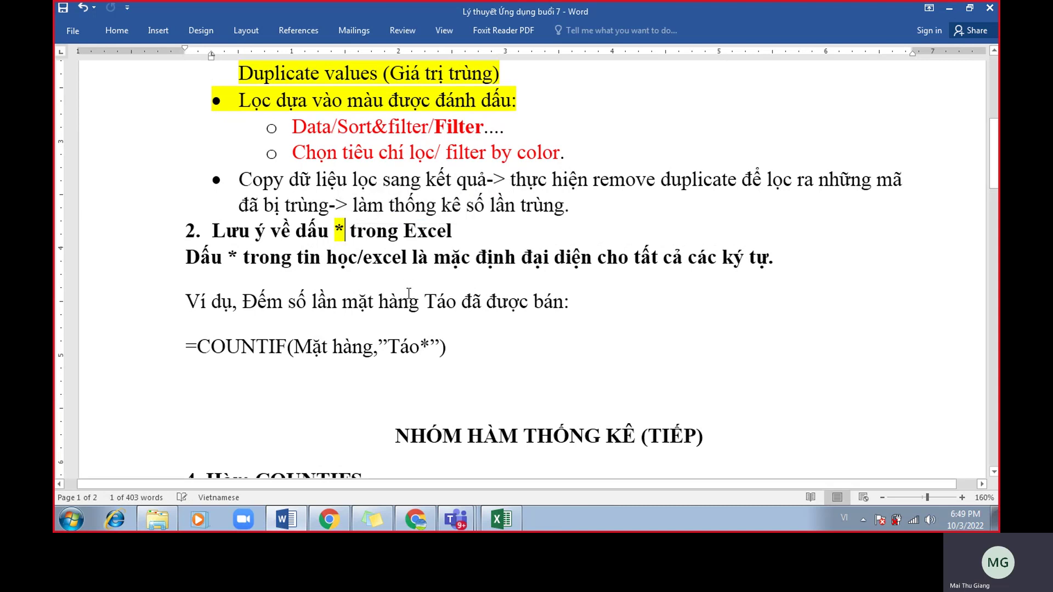
drag(351, 234, 335, 237)
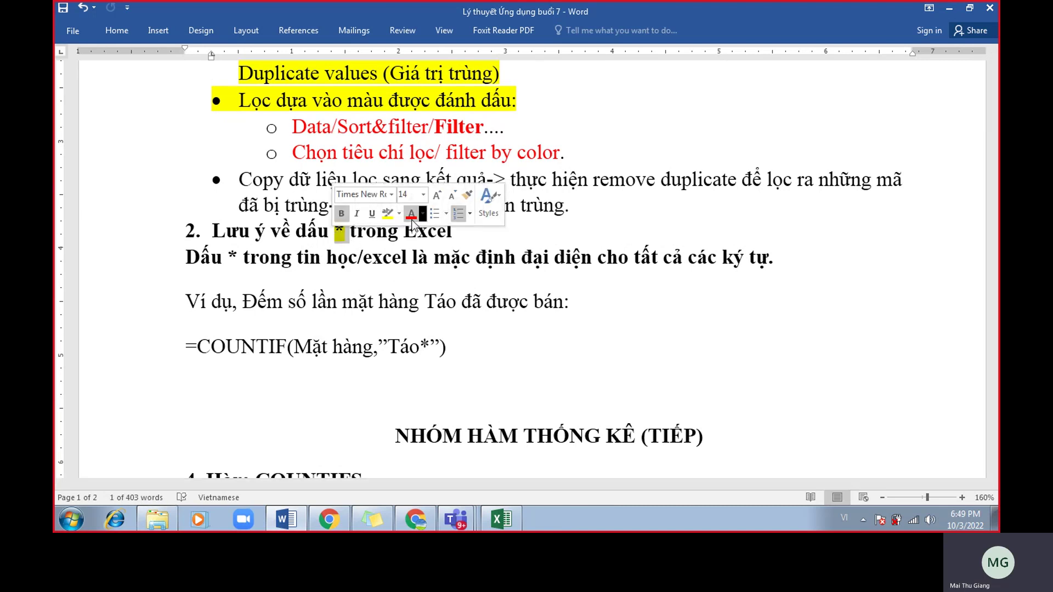
click(410, 218)
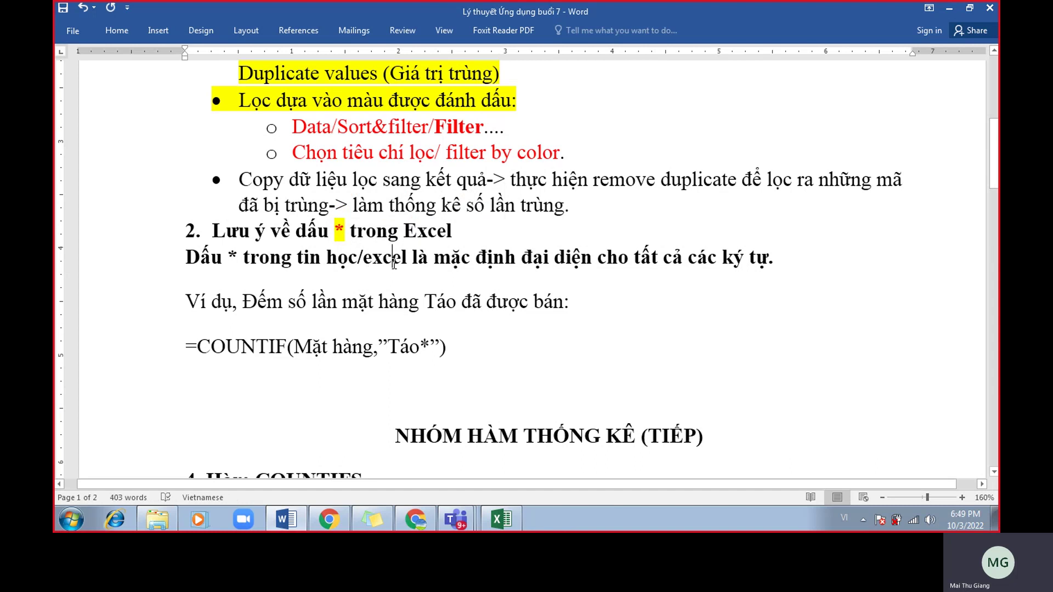
click(491, 336)
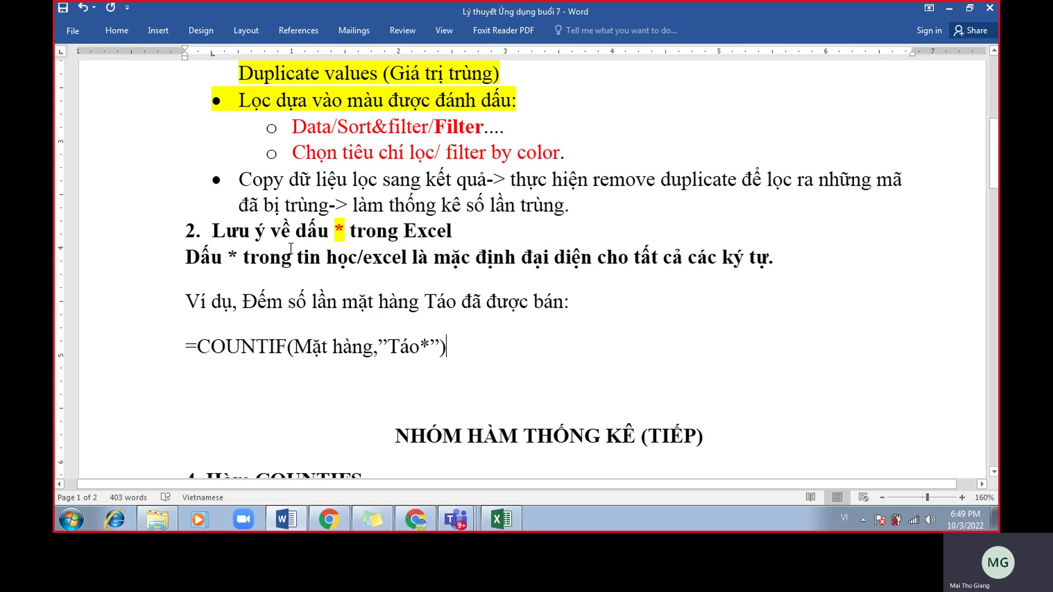
Highlight the * wildcard heading, its explanation sentence and the Táo counting example in the Word notes.
drag(334, 230, 348, 231)
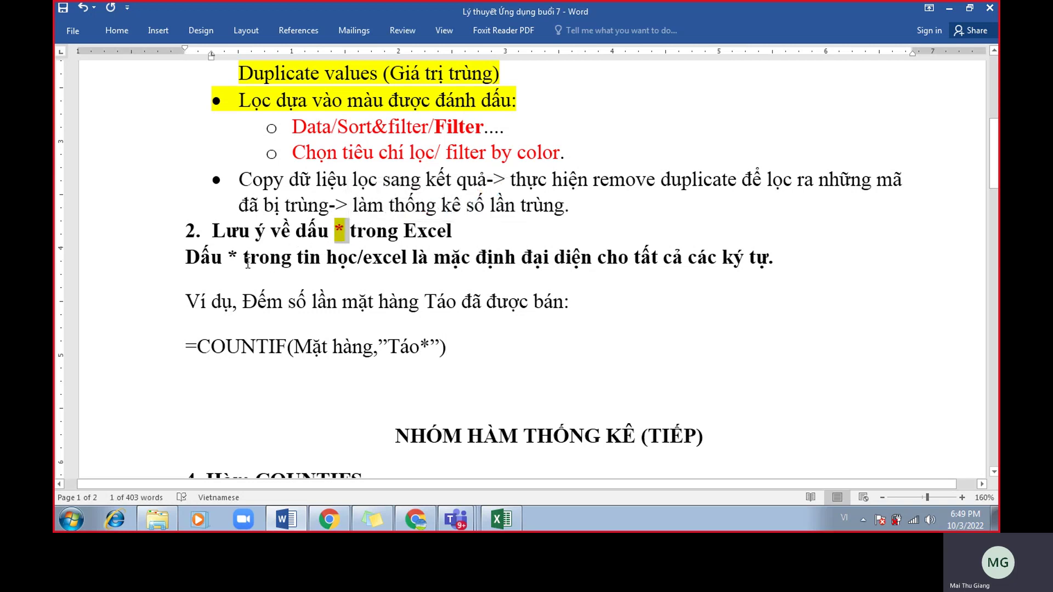
drag(240, 261, 764, 269)
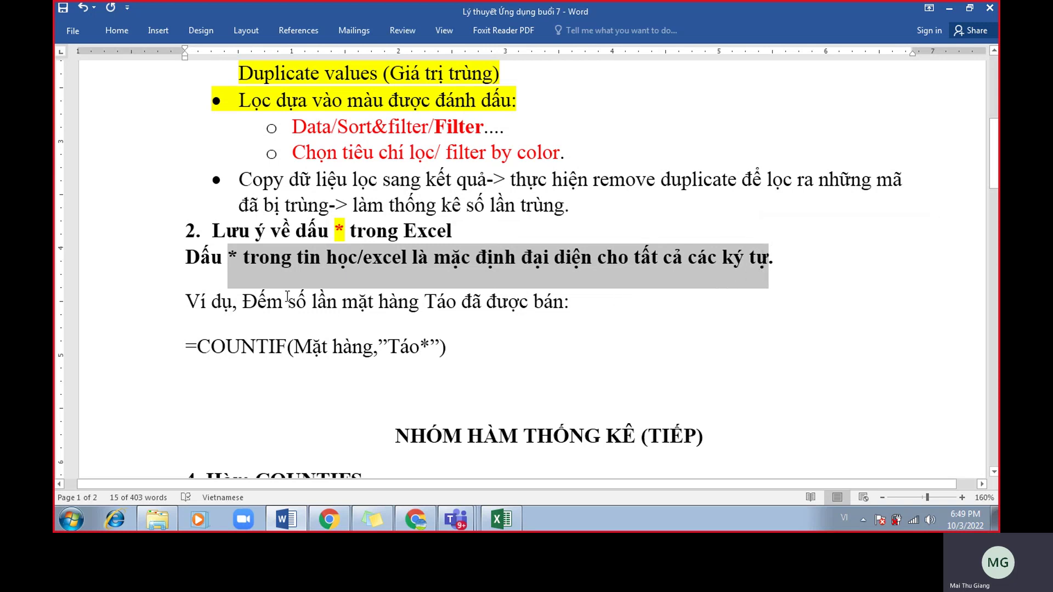
drag(277, 301, 524, 295)
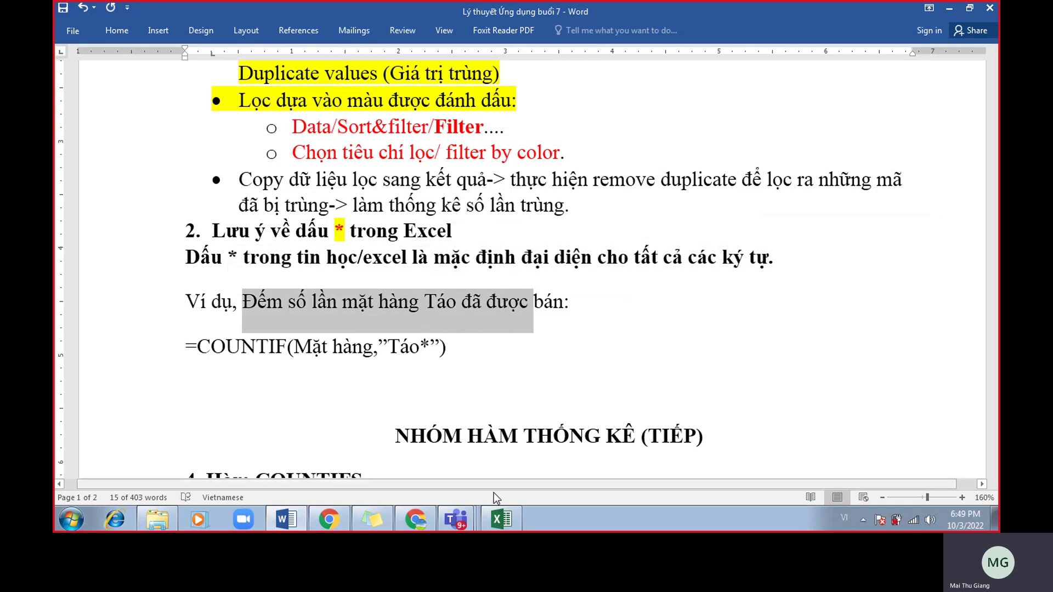
click(501, 520)
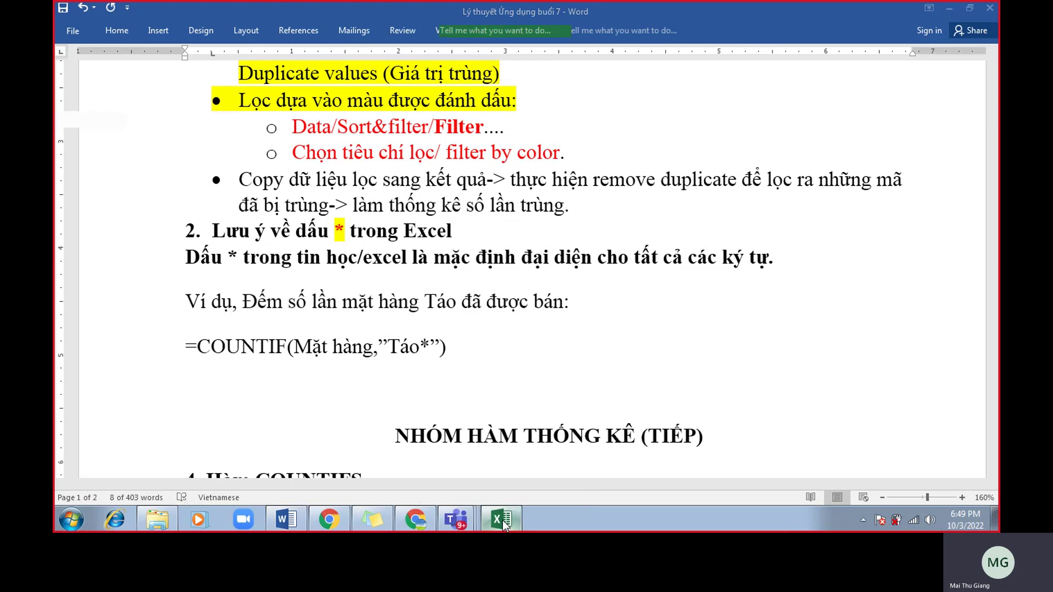
Select the Mặt hàng item names B3:B12 and scroll to the COUNTIF exercises in rows 13–17.
click(406, 409)
scroll(412, 369, up, 2)
drag(225, 256, 242, 457)
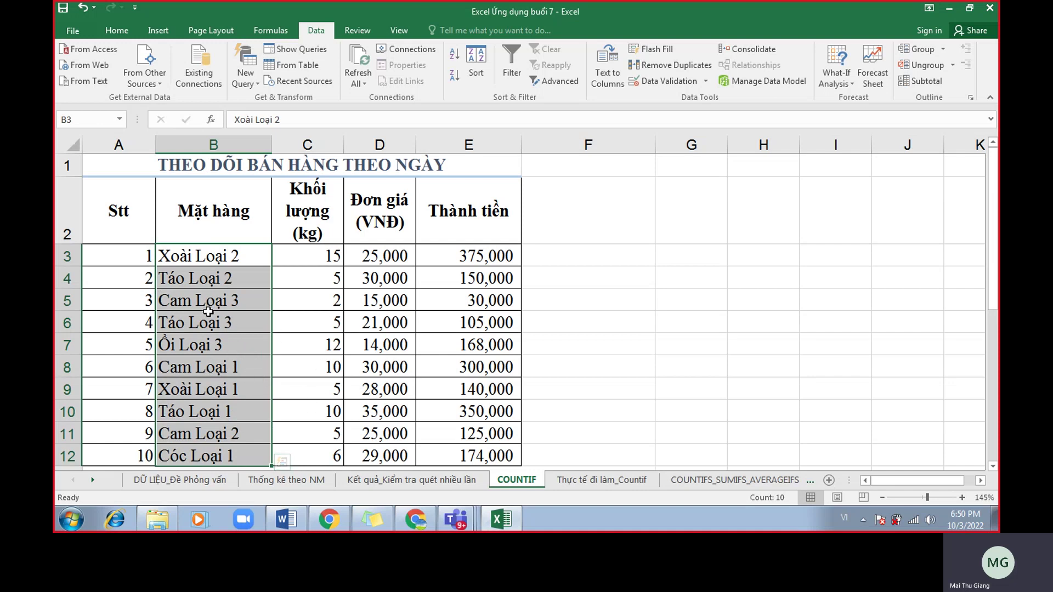
scroll(209, 317, down, 1)
scroll(208, 317, up, 1)
drag(190, 257, 202, 462)
scroll(324, 385, down, 1)
Zoom the Word notes and highlight the * after Táo in =COUNTIF(Mặt hàng,"Táo*").
click(286, 519)
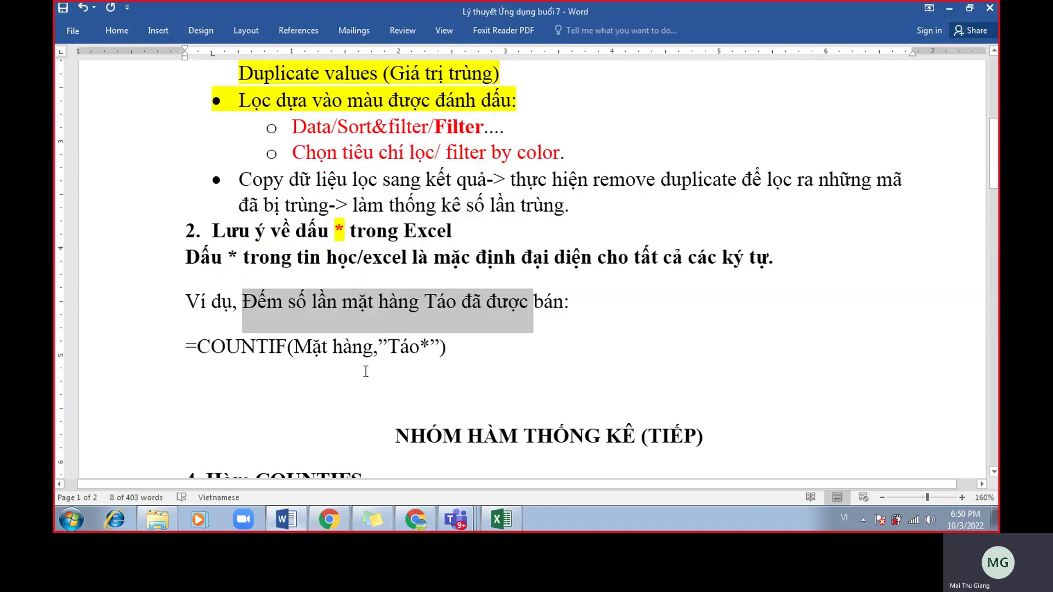
click(378, 347)
drag(393, 349, 418, 352)
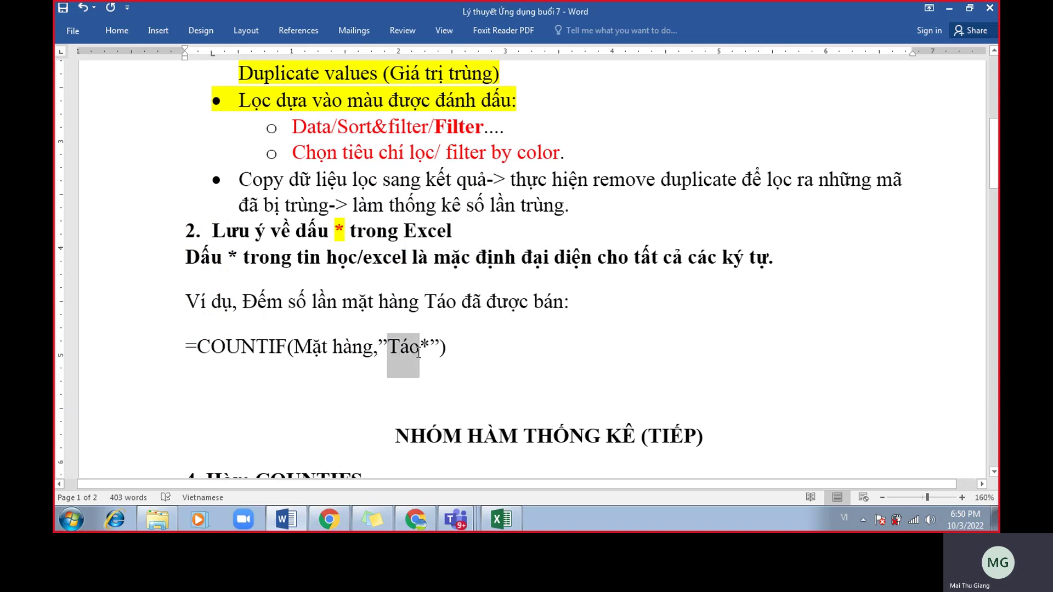
drag(420, 352, 424, 357)
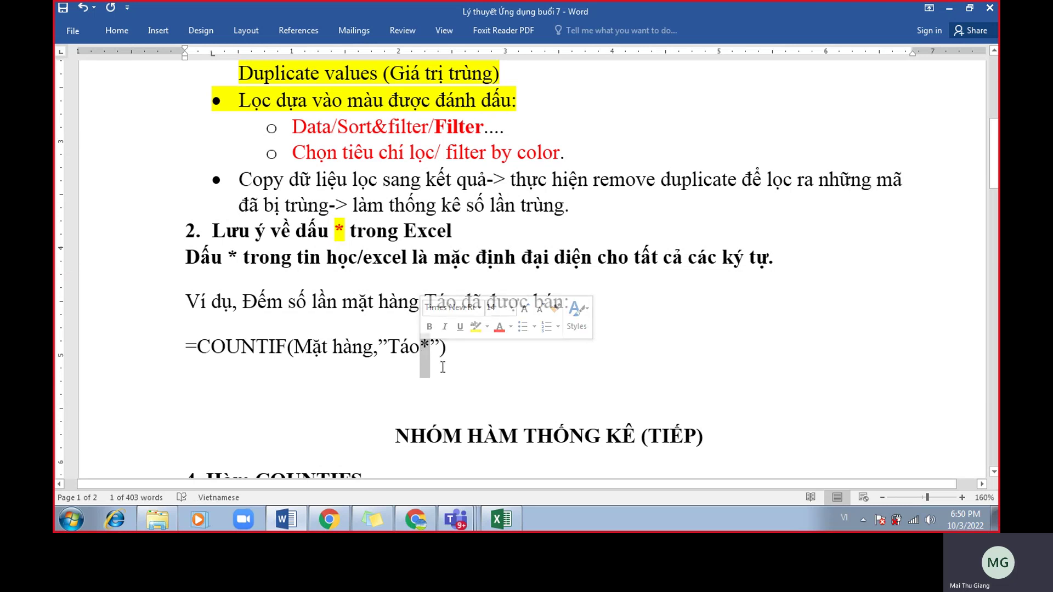
click(439, 362)
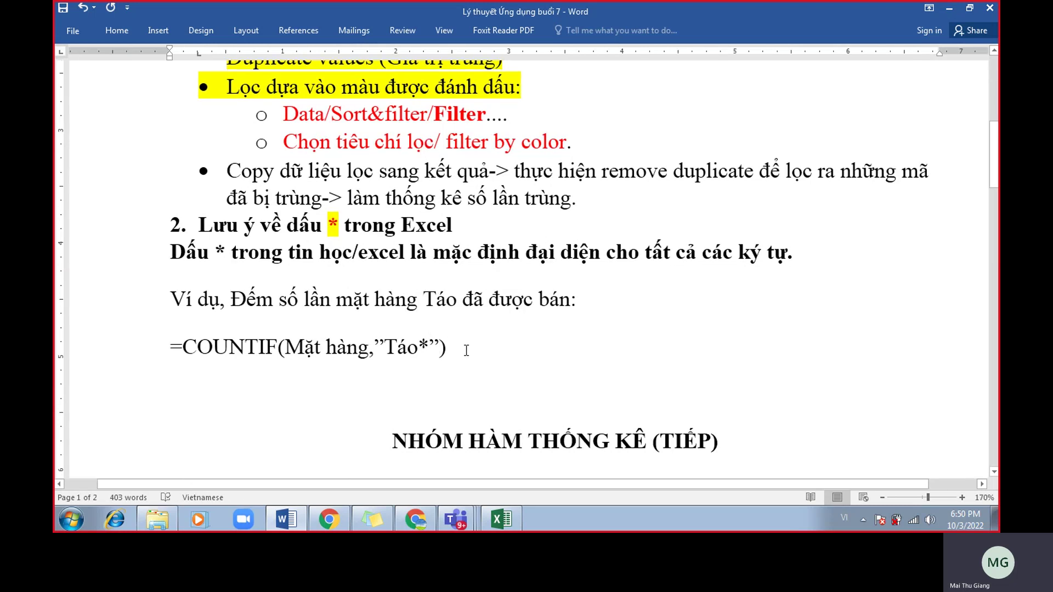
ctrl+scroll(466, 349, up, 3)
drag(416, 350, 379, 353)
click(427, 354)
click(415, 354)
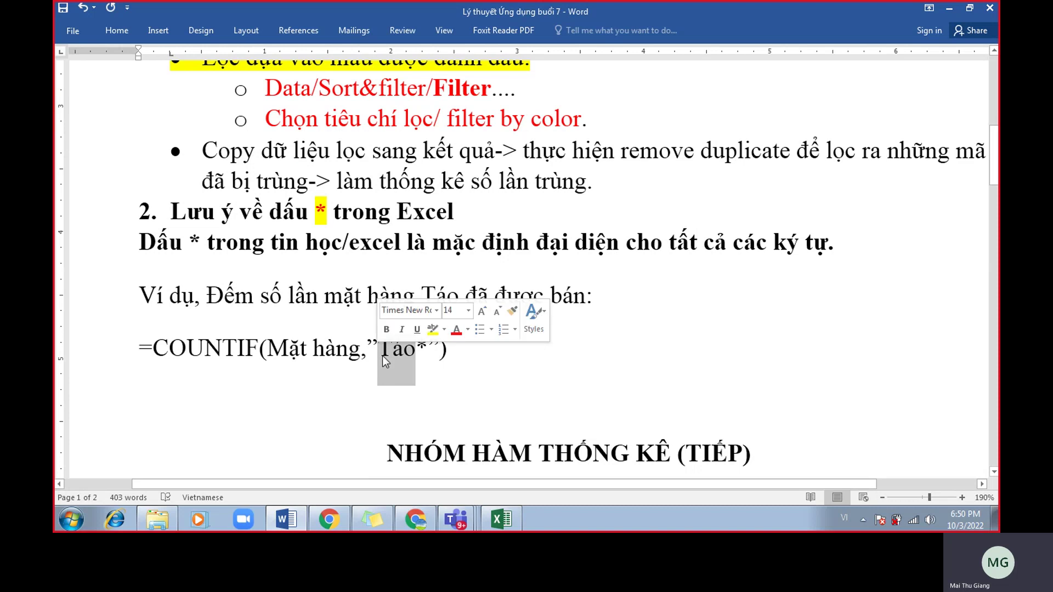
click(419, 361)
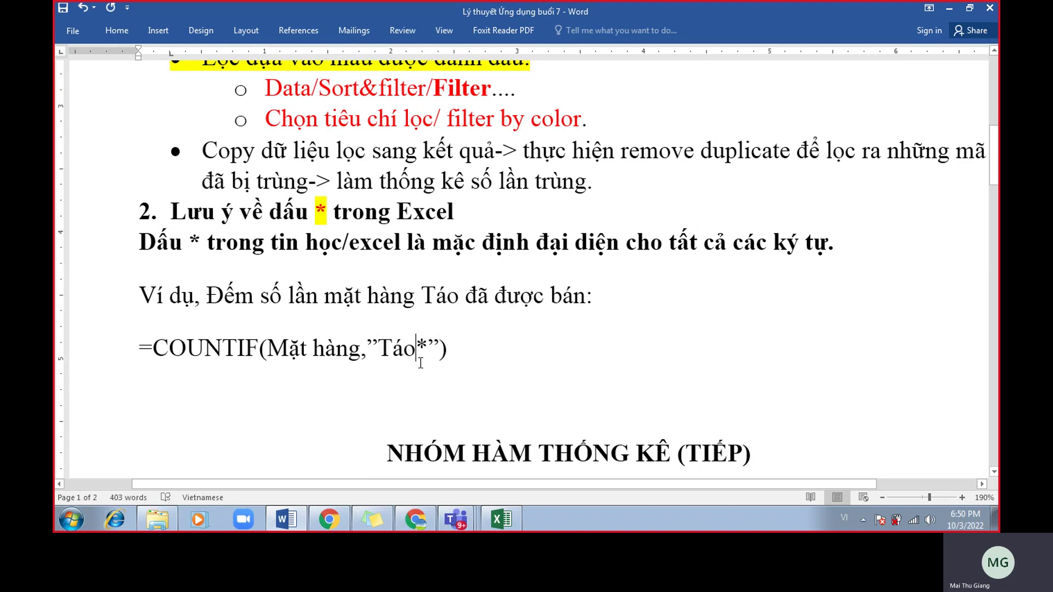
drag(422, 356, 427, 354)
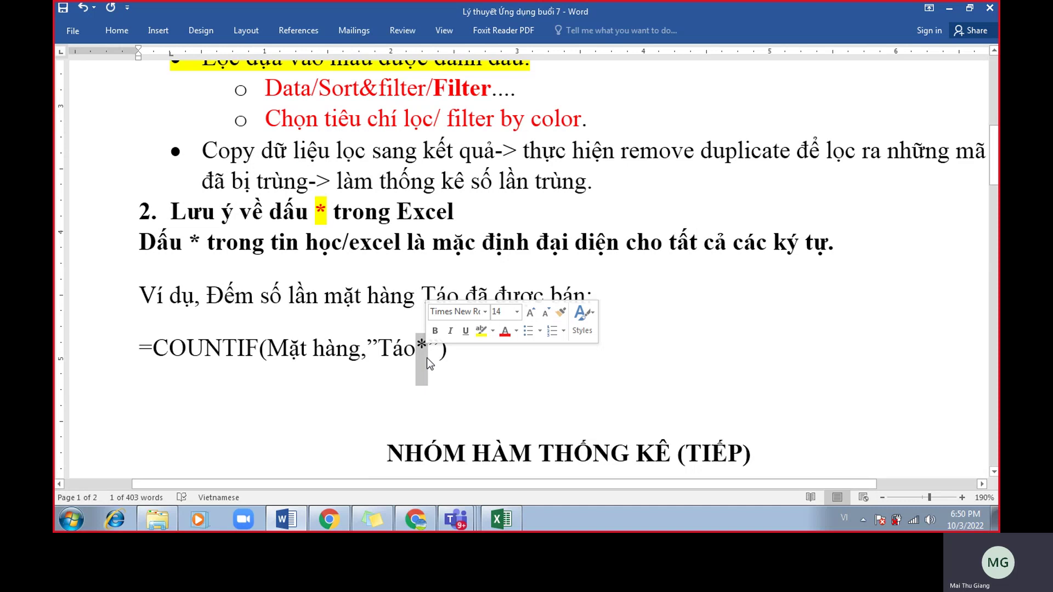
click(451, 362)
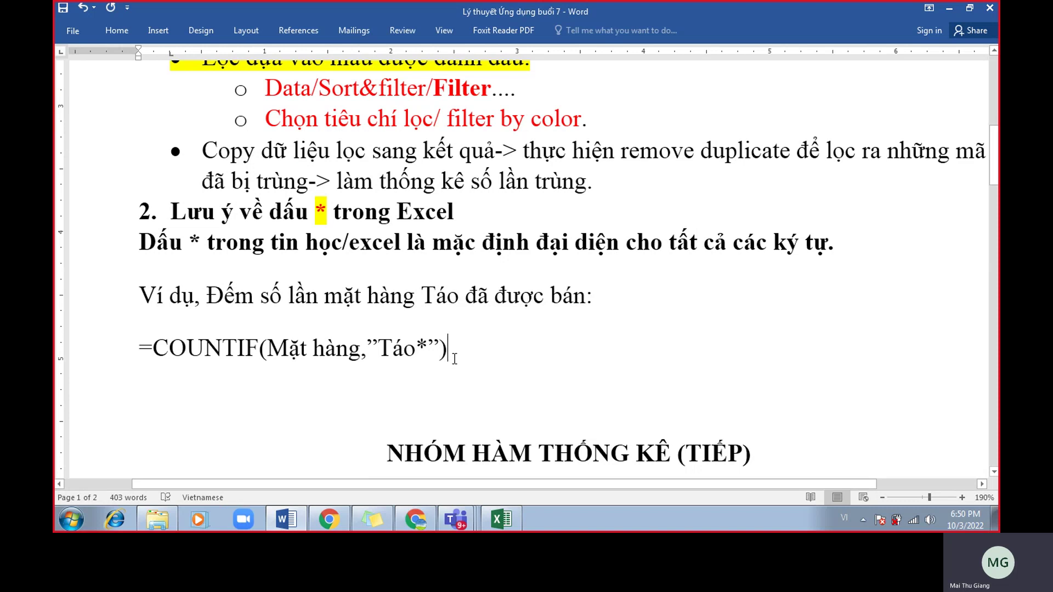
drag(430, 351, 420, 351)
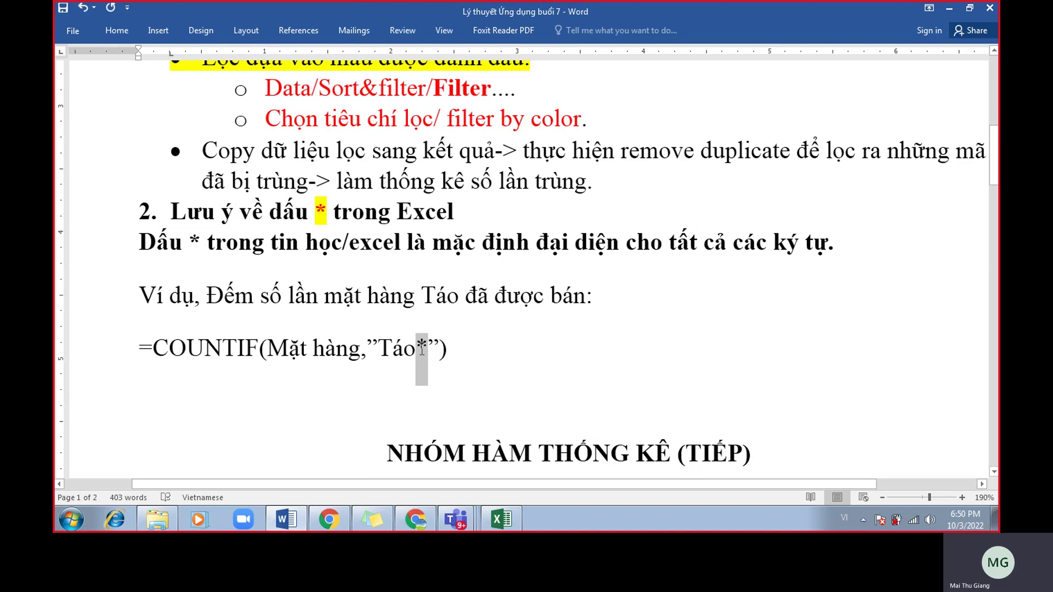
Maximize the Excel window and review the row 15 COUNTIF task and the Táo Loại 1 entry in B10.
click(501, 518)
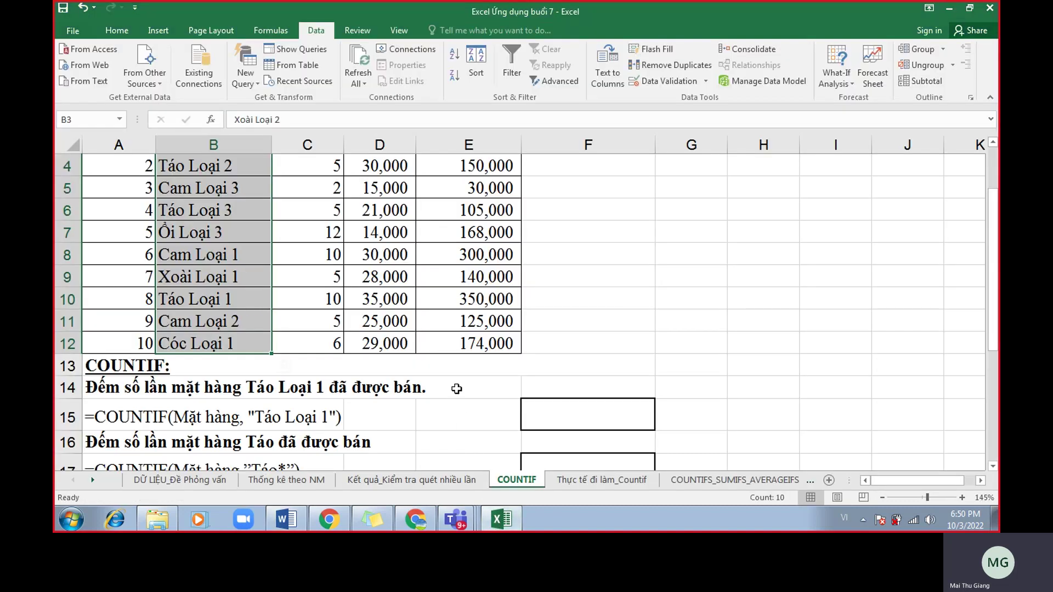
scroll(488, 374, down, 2)
scroll(497, 372, up, 3)
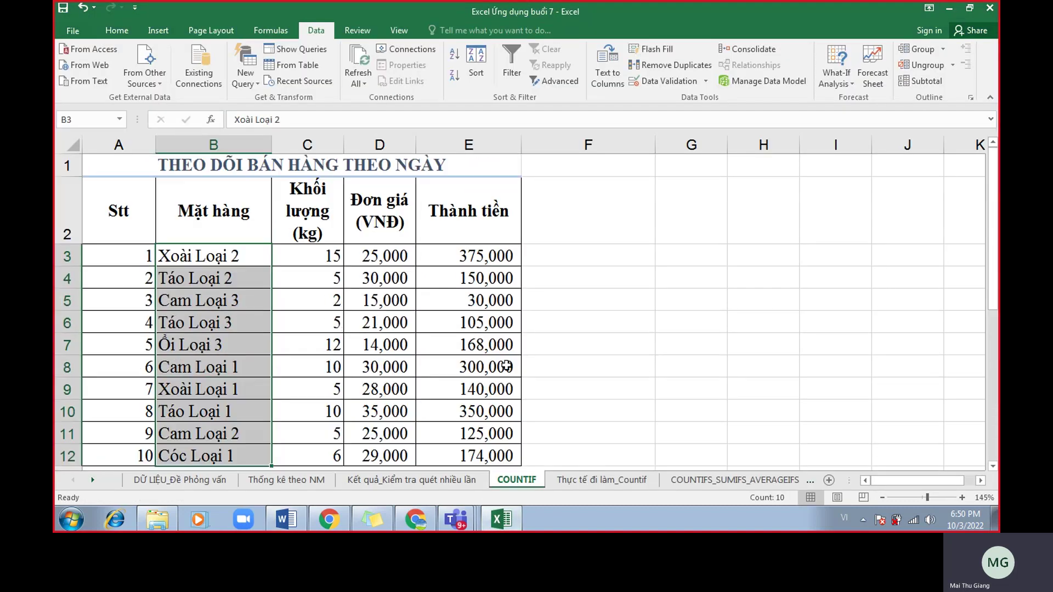
click(989, 97)
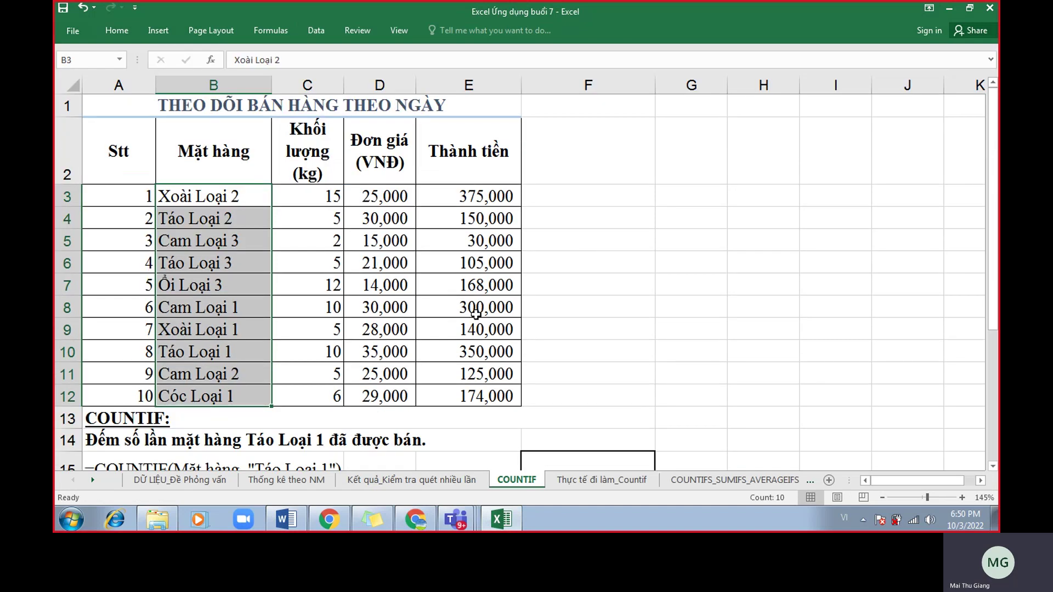
scroll(519, 365, down, 1)
click(282, 359)
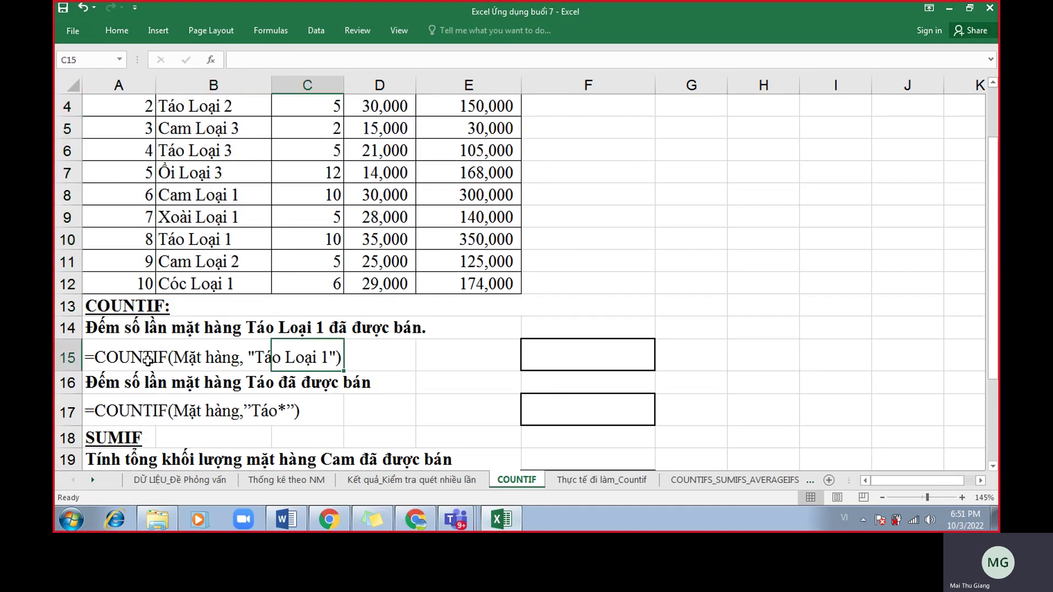
drag(108, 362, 360, 360)
scroll(552, 357, up, 1)
scroll(564, 390, down, 1)
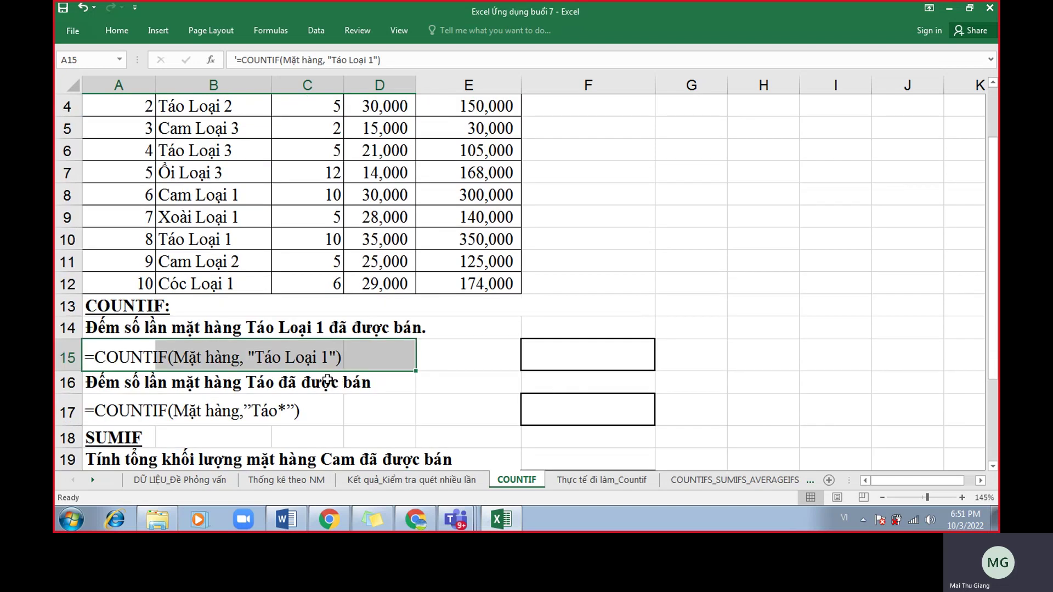
scroll(322, 364, up, 1)
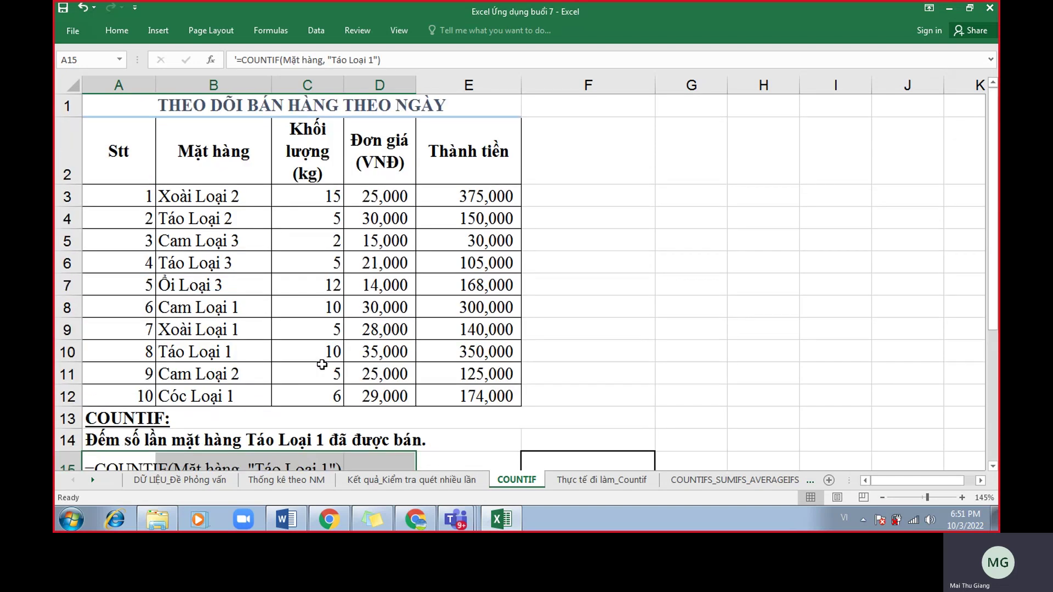
drag(236, 196, 250, 384)
click(220, 357)
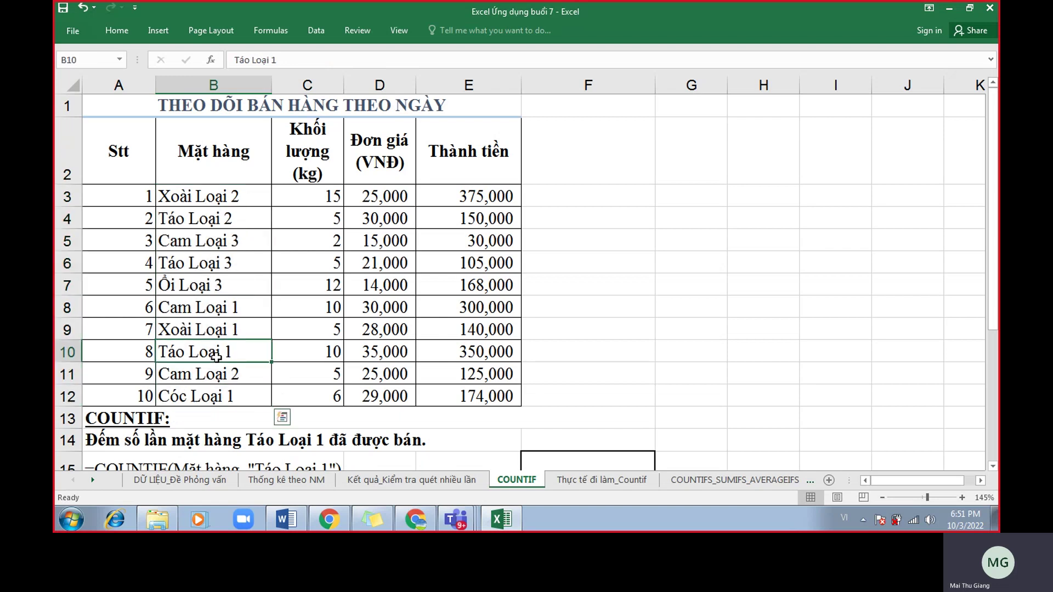
scroll(373, 352, down, 1)
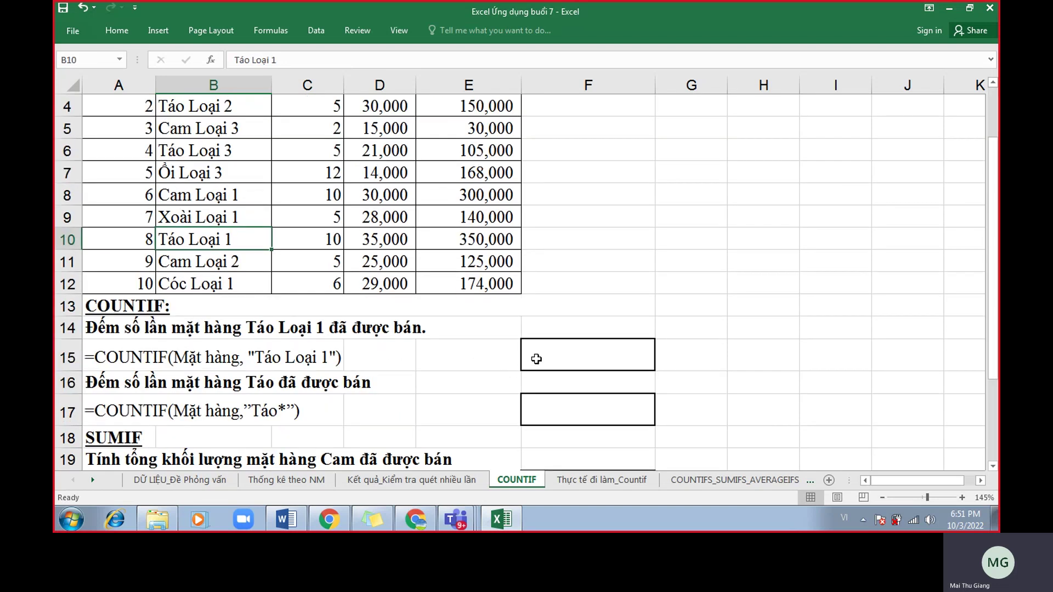
Enter =countif(B3:B12,"Táo Loại 1") in F15, returning 1.
click(542, 358)
text(=cou)
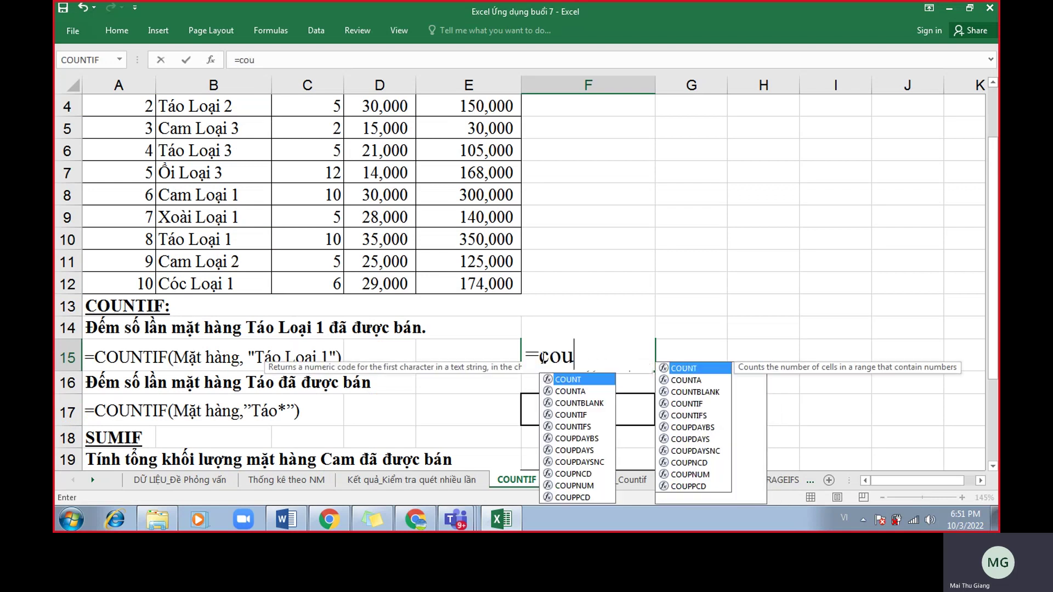
text(ntif()
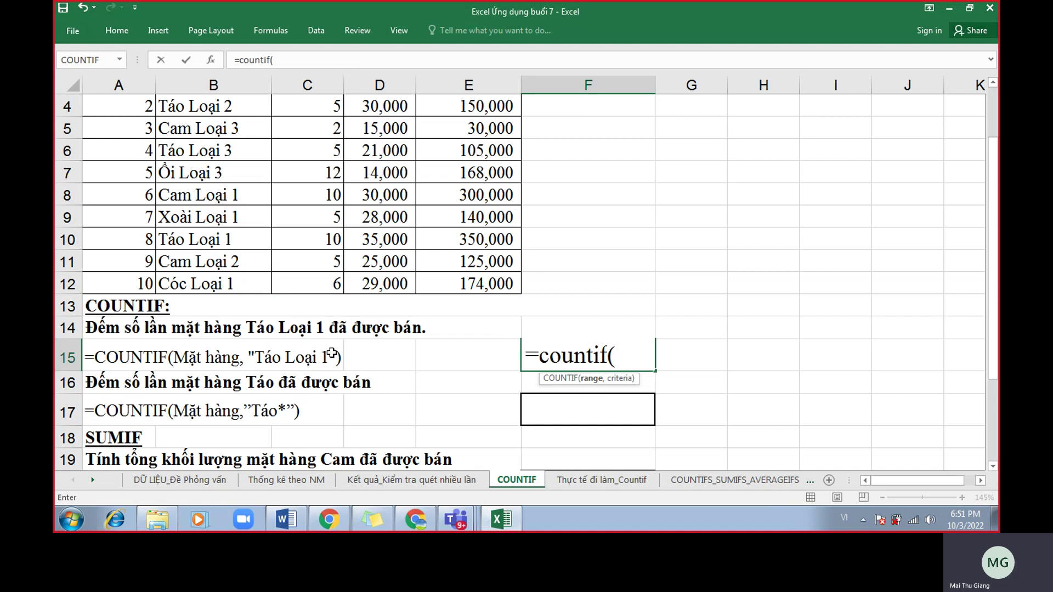
scroll(321, 360, up, 1)
drag(246, 200, 257, 410)
drag(258, 199, 260, 396)
scroll(479, 346, down, 1)
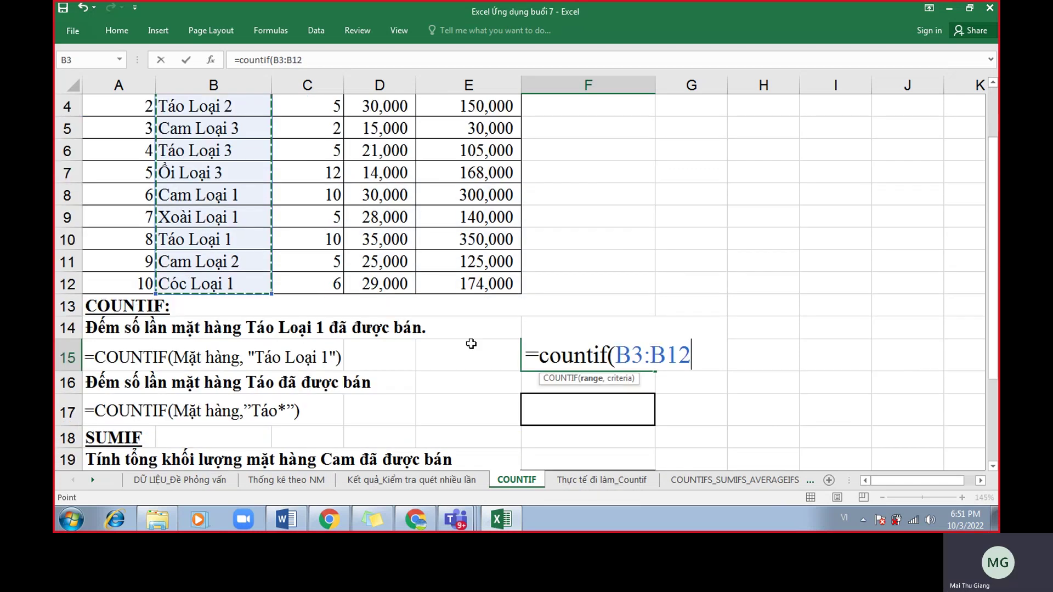
text(,"Táo)
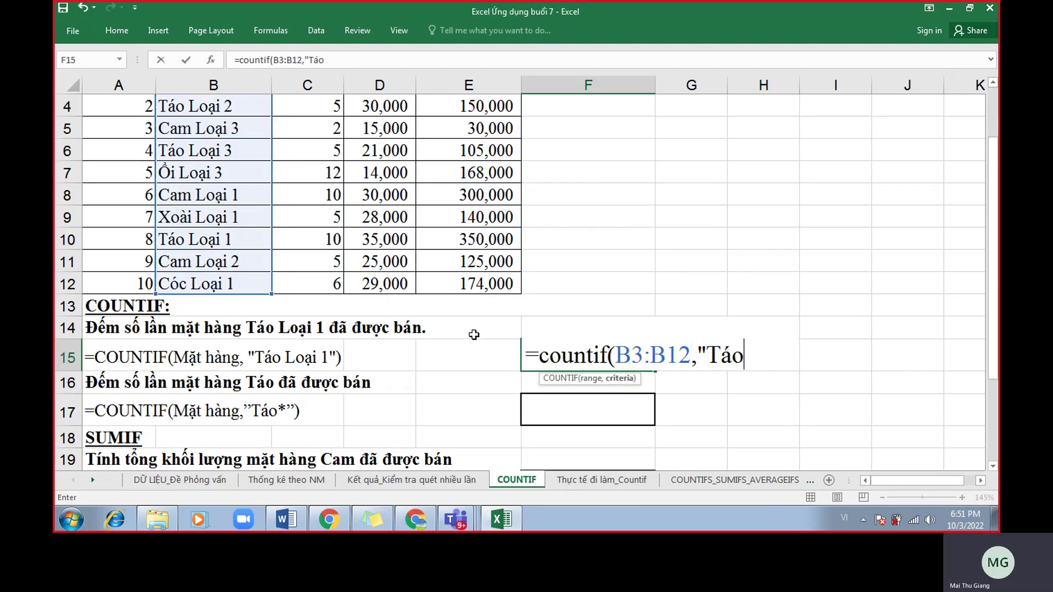
text( Loại 1"))
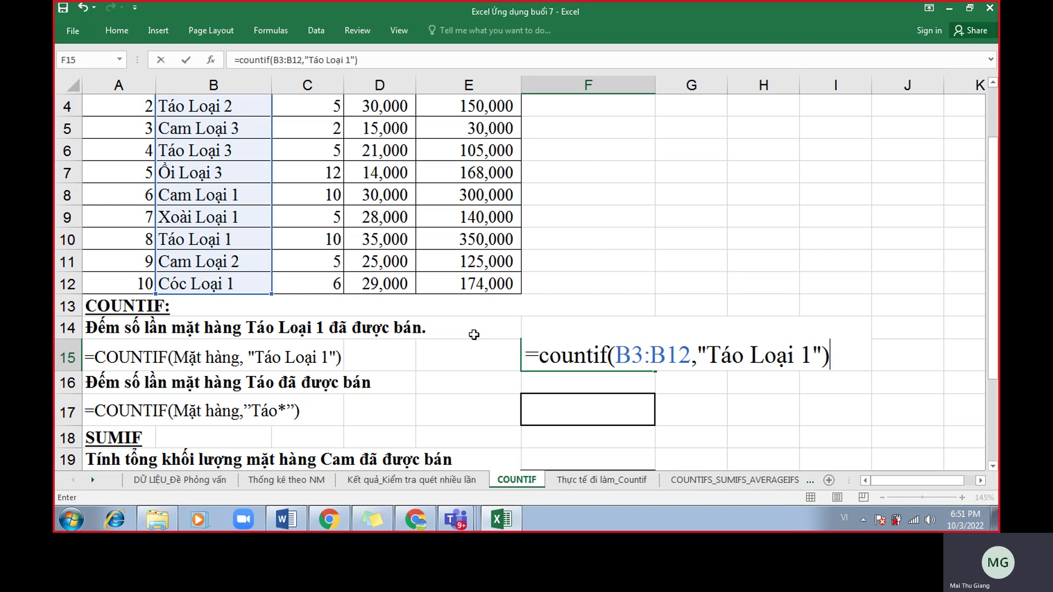
key(Return)
key(Return)
key(Return)
key(Return)
key(Return)
key(Return)
key(Return)
key(Return)
key(Return)
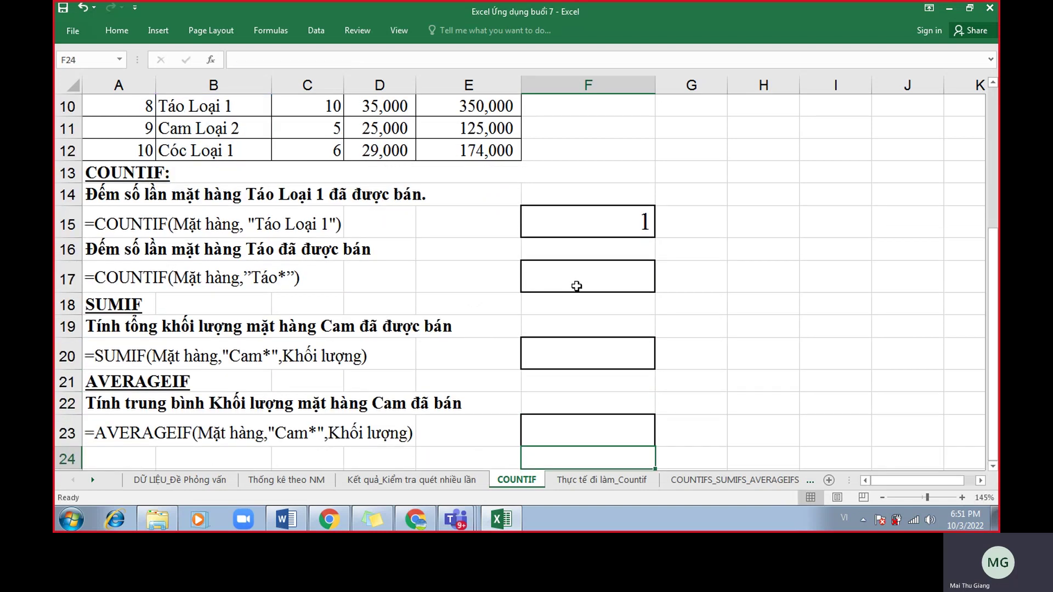
Prefix F15's formula with an apostrophe so it displays as text.
double_click(568, 231)
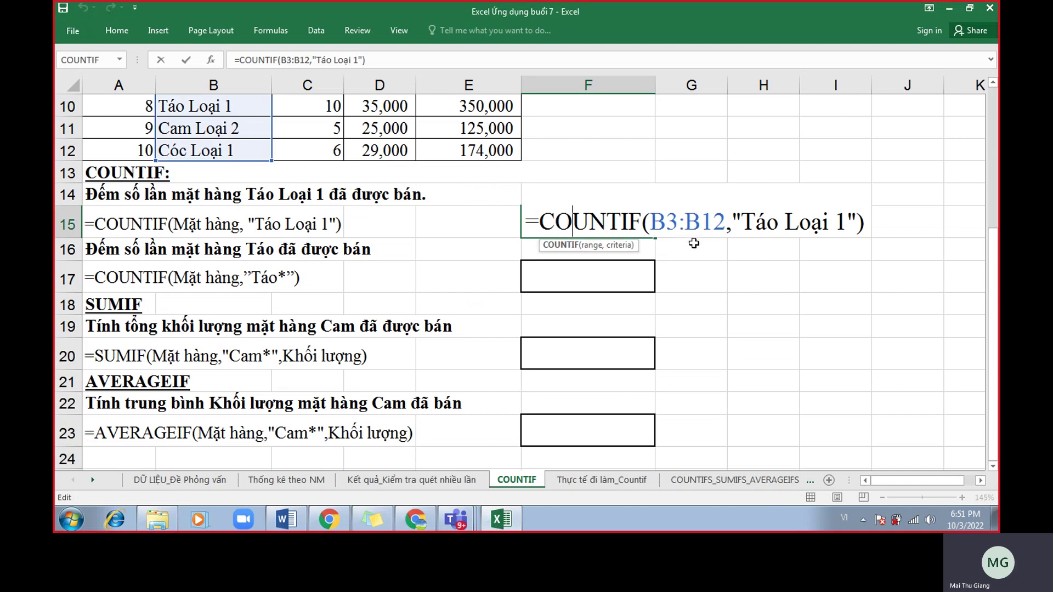
scroll(693, 244, up, 1)
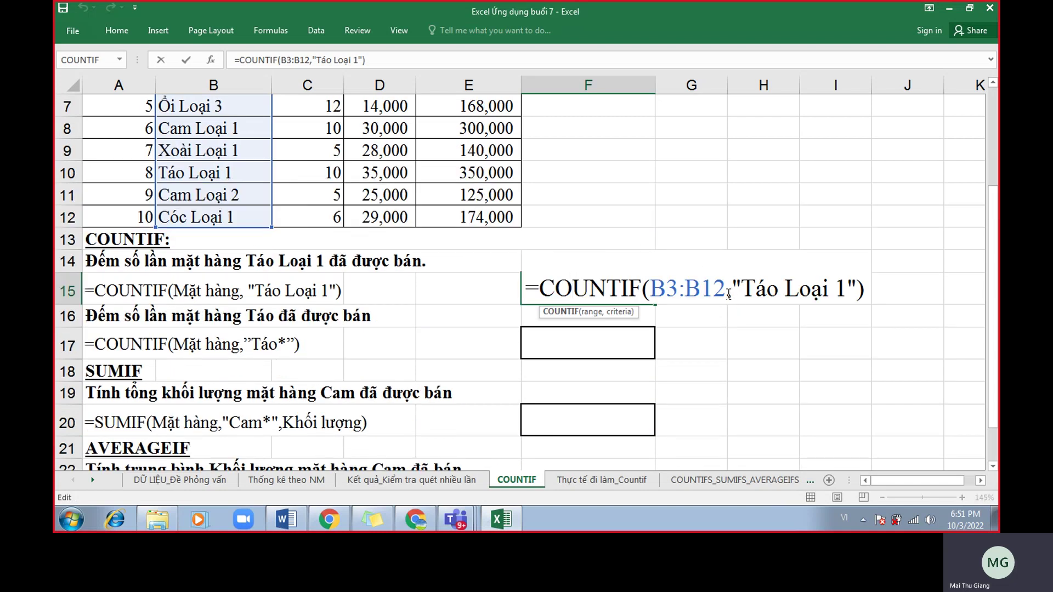
scroll(720, 296, up, 1)
click(726, 354)
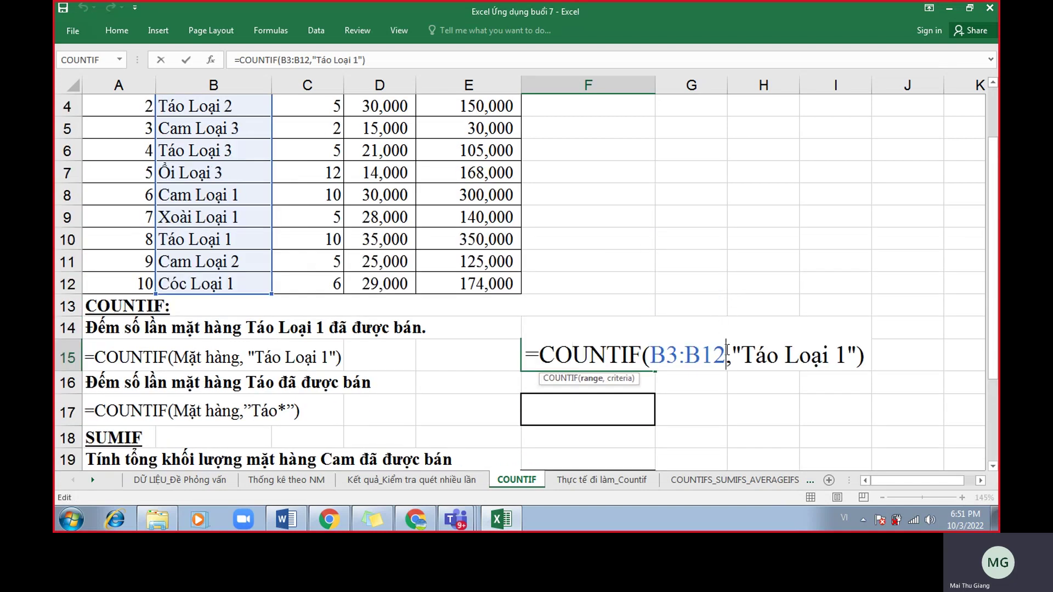
scroll(726, 354, up, 1)
scroll(726, 353, down, 1)
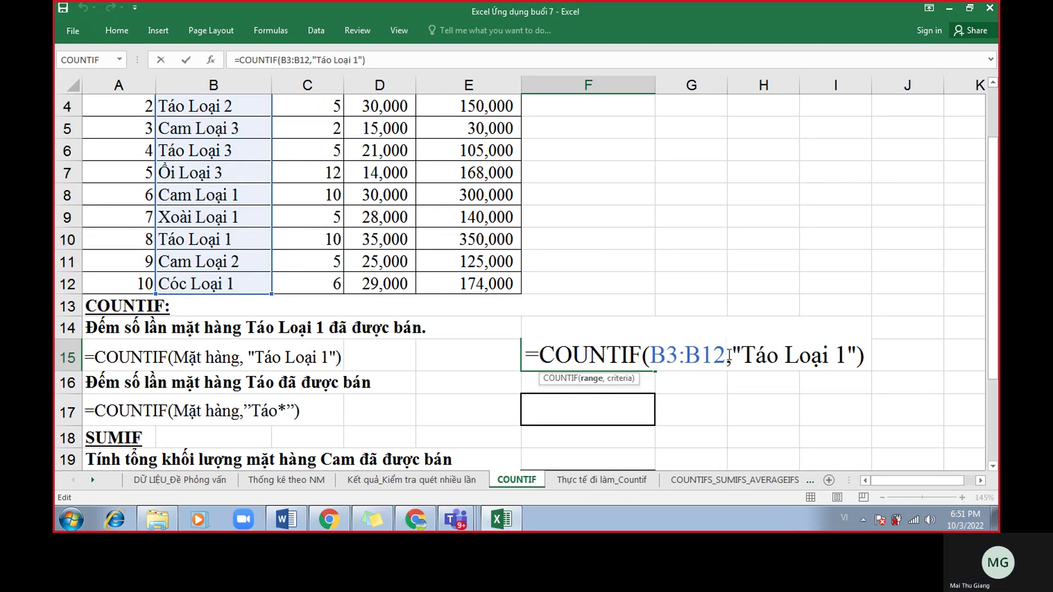
click(526, 356)
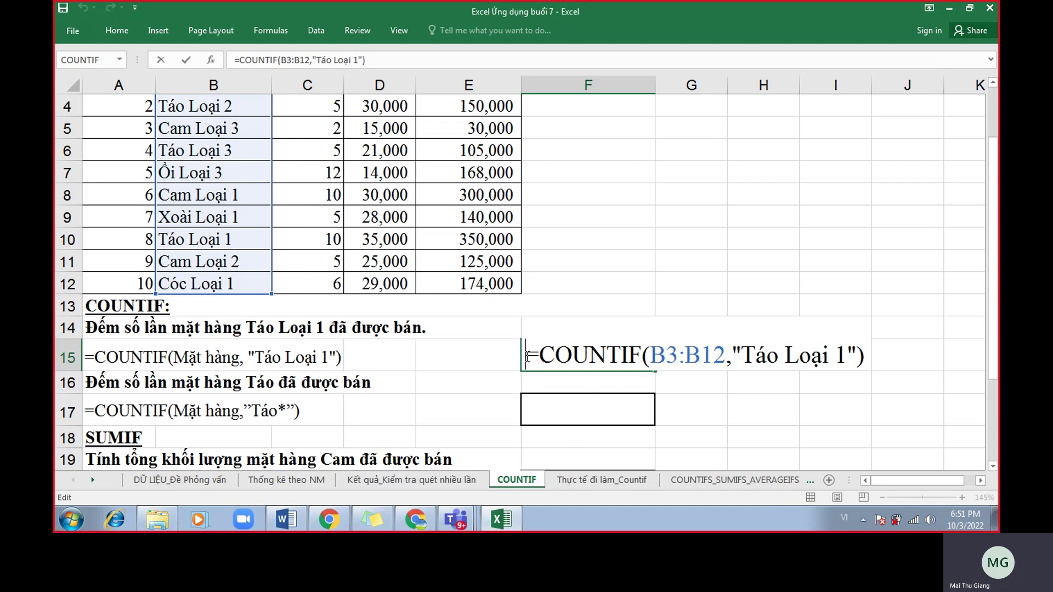
text(')
click(548, 403)
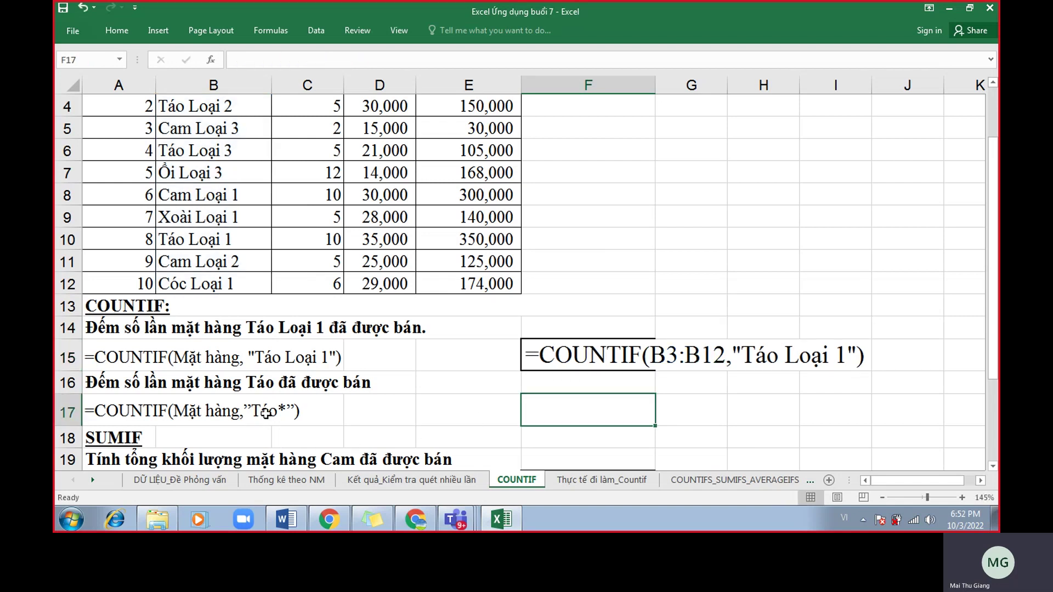
Review the row 16 task and the item list B3:B12, moving on to F17.
drag(115, 382, 364, 382)
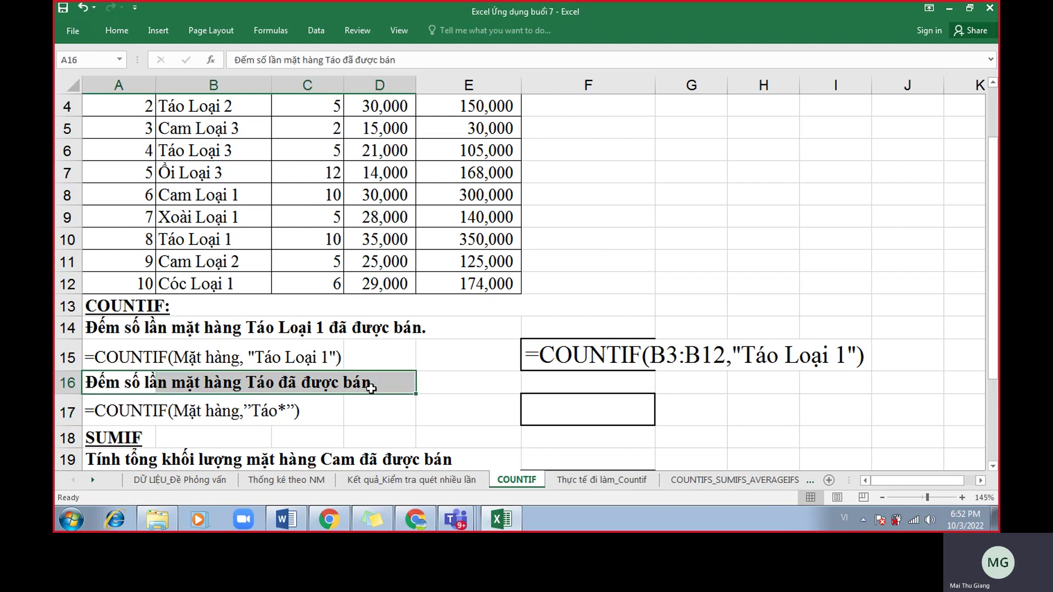
scroll(371, 389, up, 1)
drag(225, 192, 236, 396)
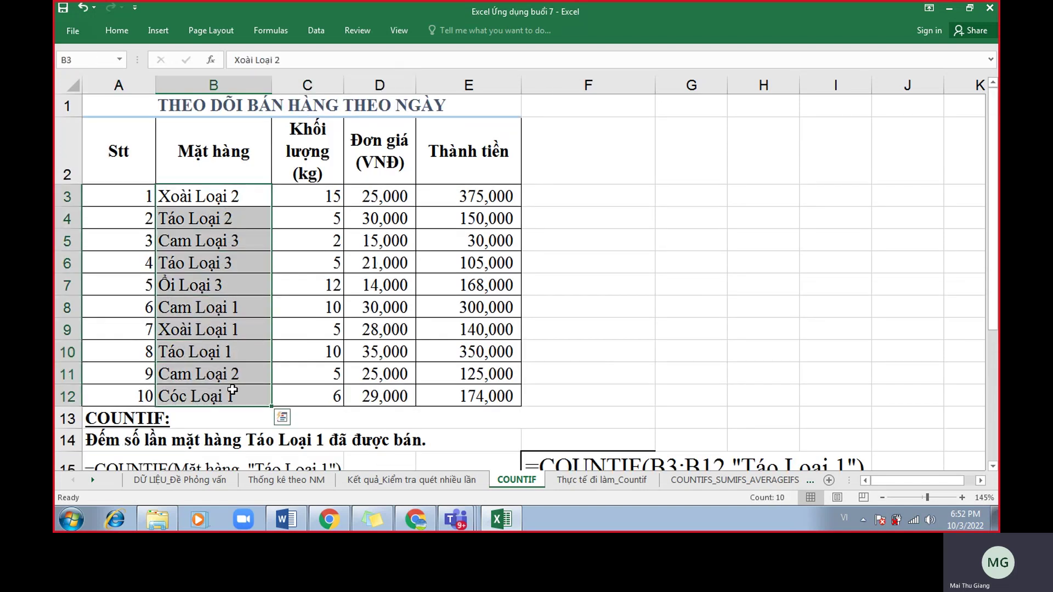
scroll(232, 389, down, 1)
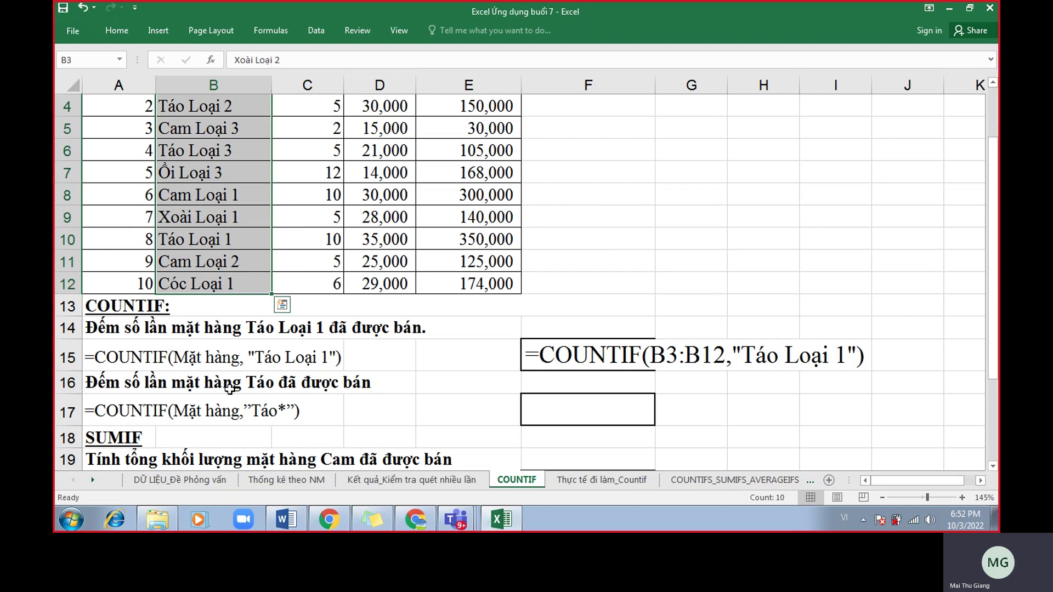
scroll(246, 351, up, 1)
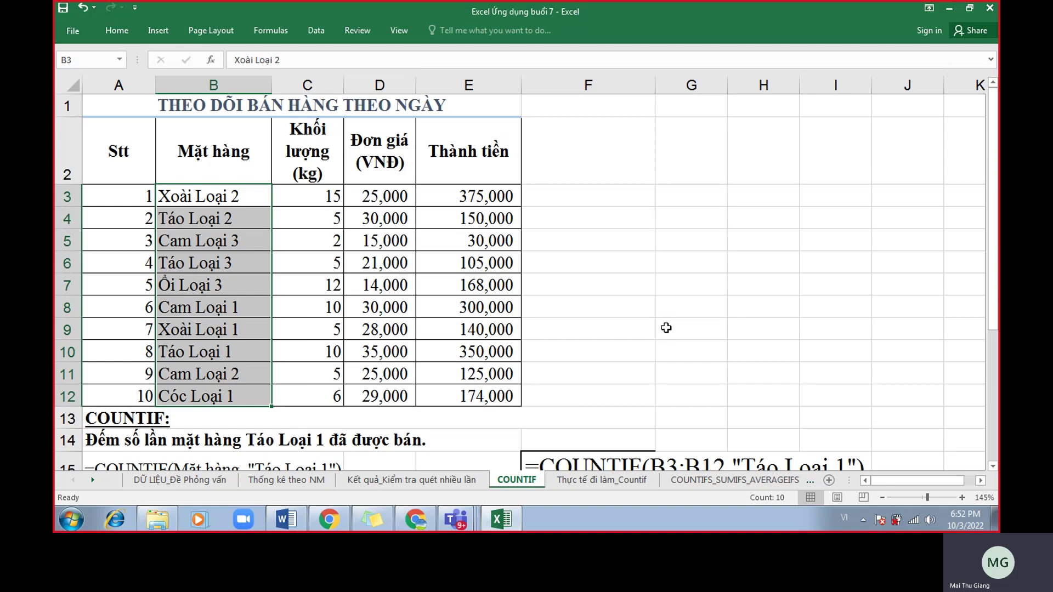
scroll(638, 336, down, 1)
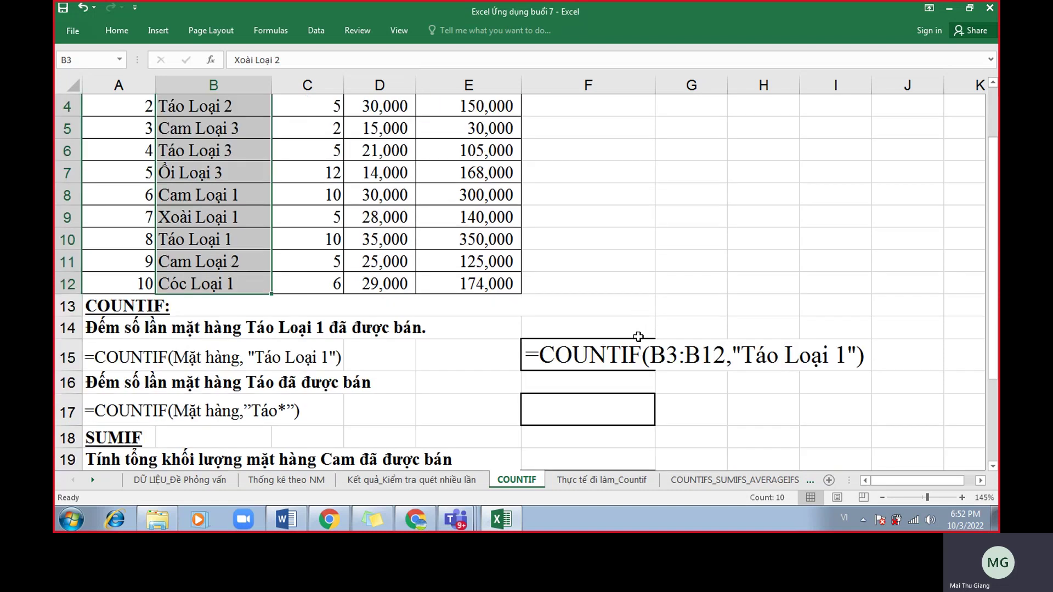
click(612, 408)
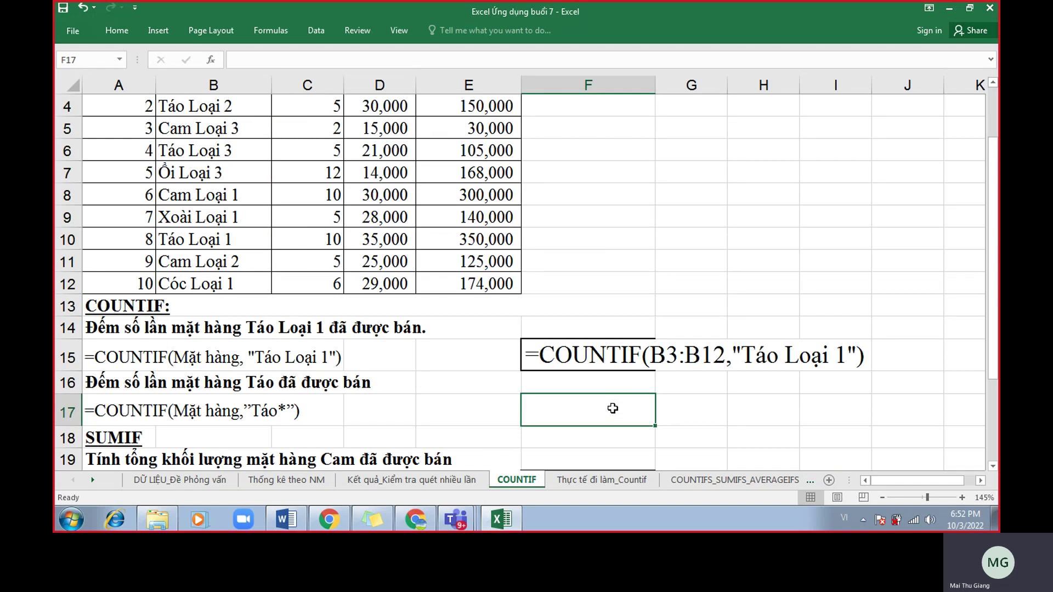
Enter =countif(B3:B12,"Tao*") in F17, counting items starting with Táo to get 3.
text(=countif()
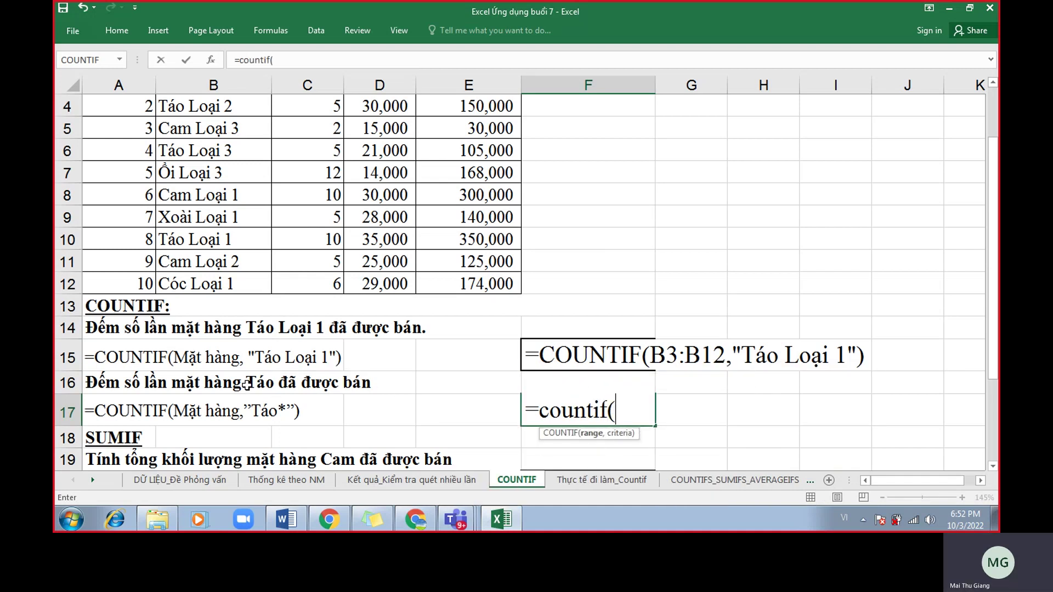
scroll(247, 384, up, 1)
drag(232, 197, 229, 396)
scroll(557, 351, down, 3)
scroll(557, 351, up, 2)
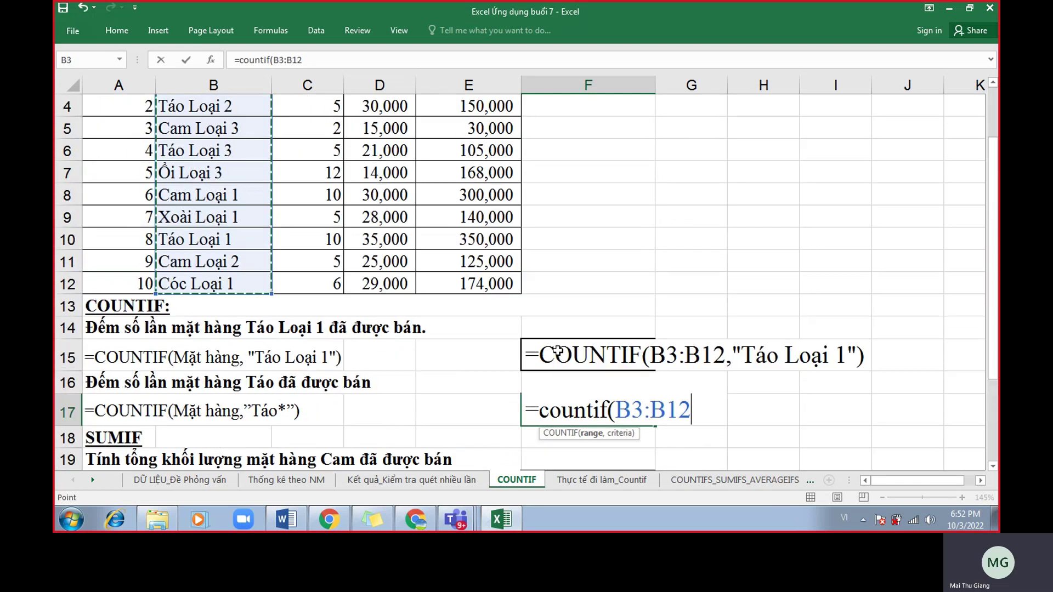
text(,"T)
text(ao)
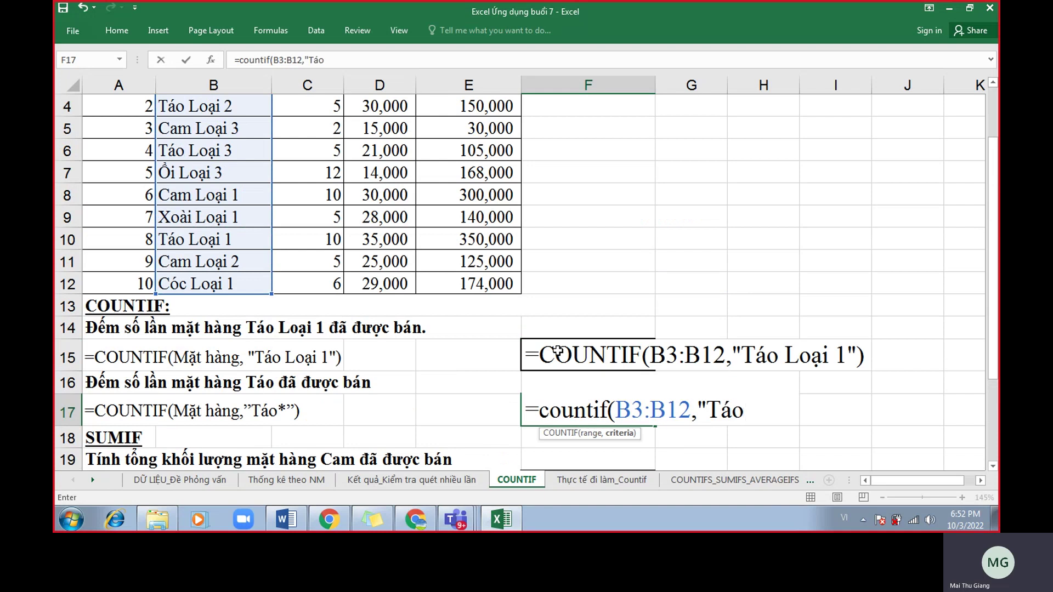
text(*"))
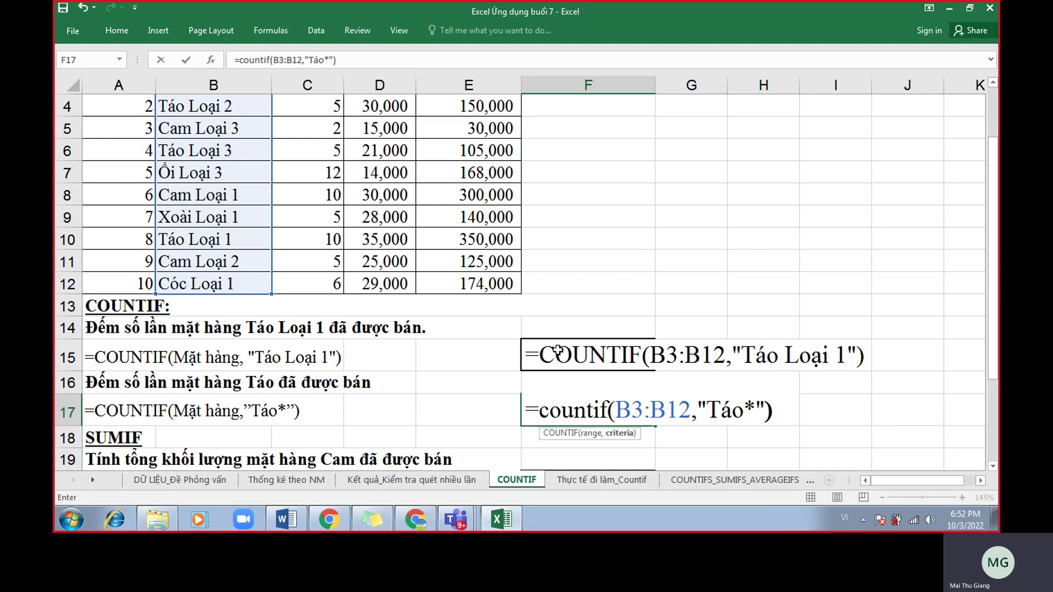
drag(706, 409, 757, 413)
click(744, 412)
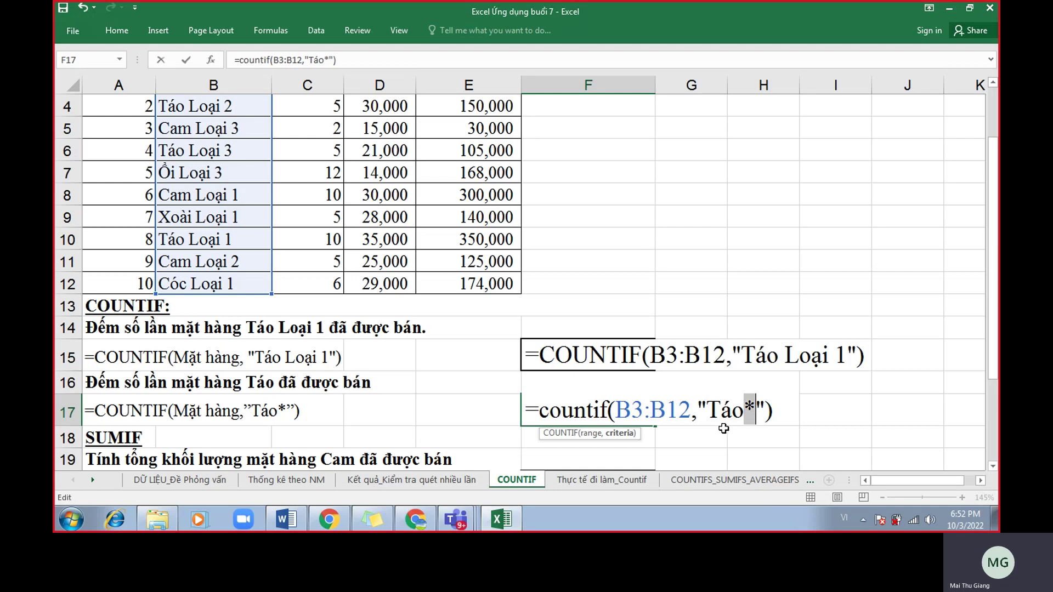
key(Return)
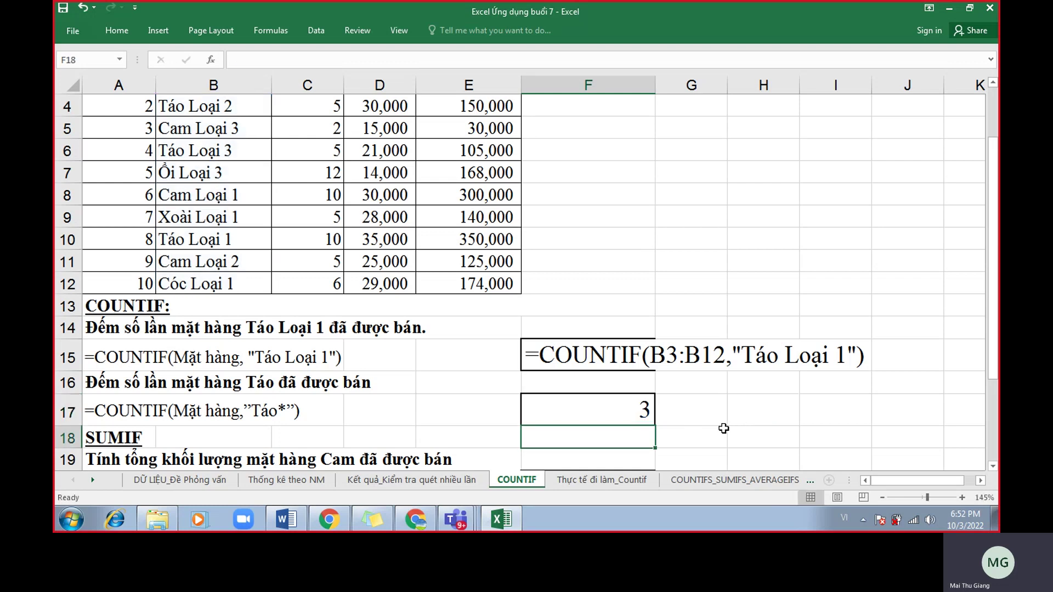
Reopen F17's formula and highlight the * wildcard in its criterion.
double_click(548, 420)
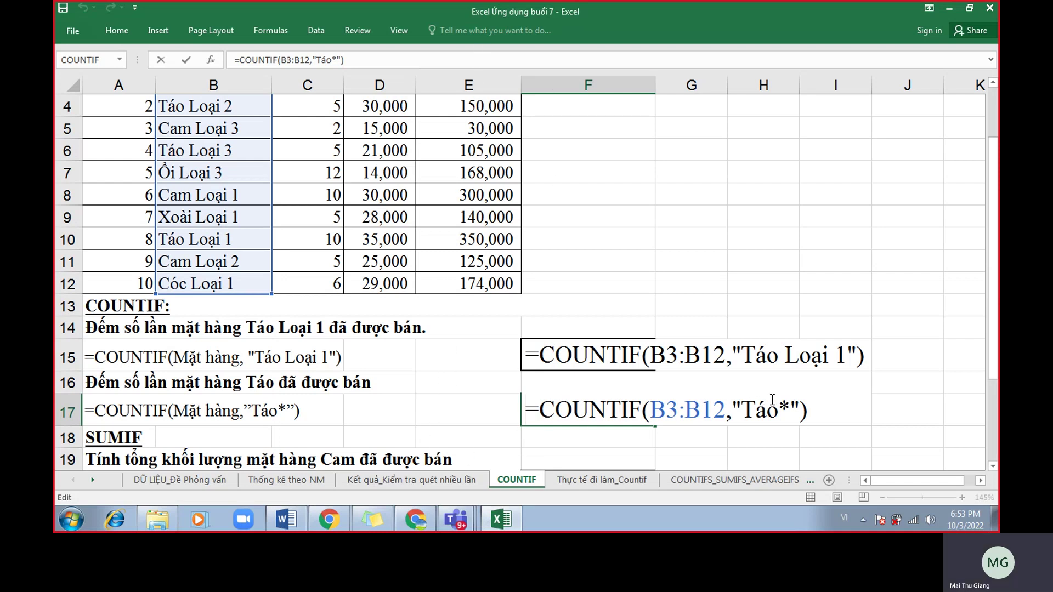
drag(785, 410, 779, 414)
click(777, 416)
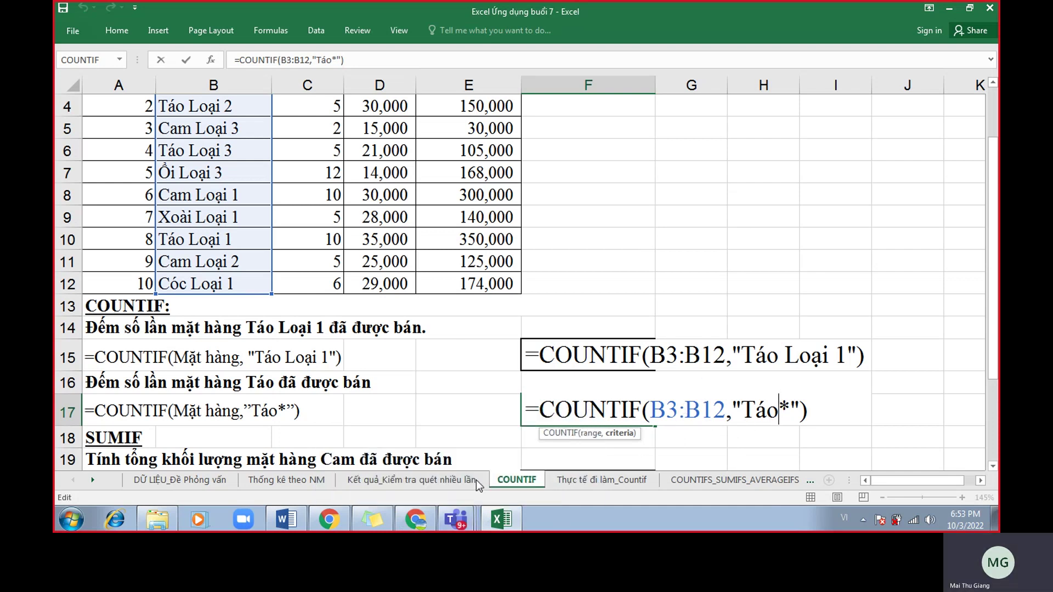
Minimize the Teams meeting window and confirm F17's formula, showing 3.
mouse_move(456, 520)
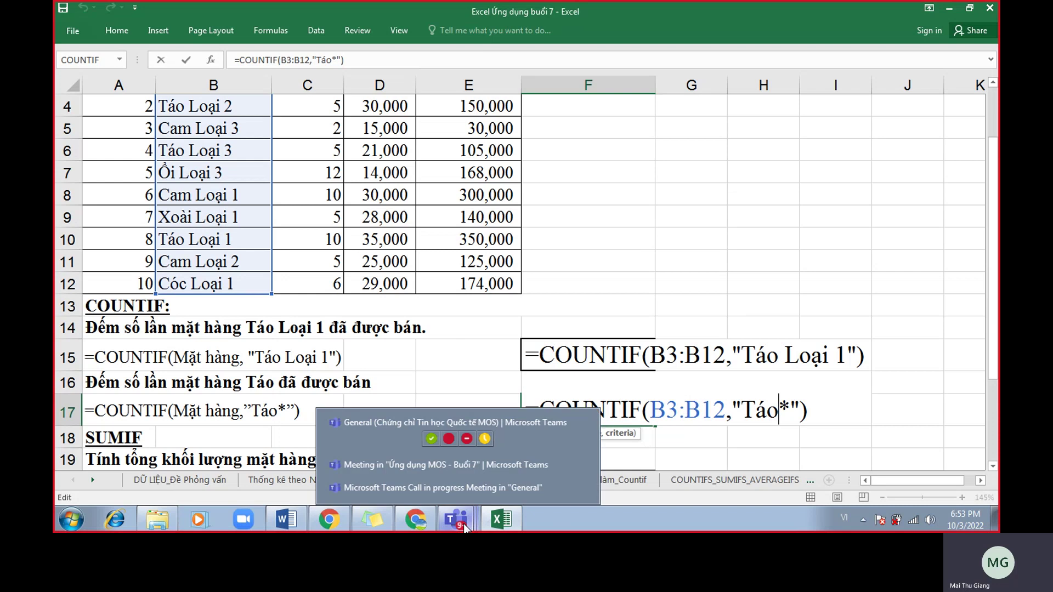
click(423, 469)
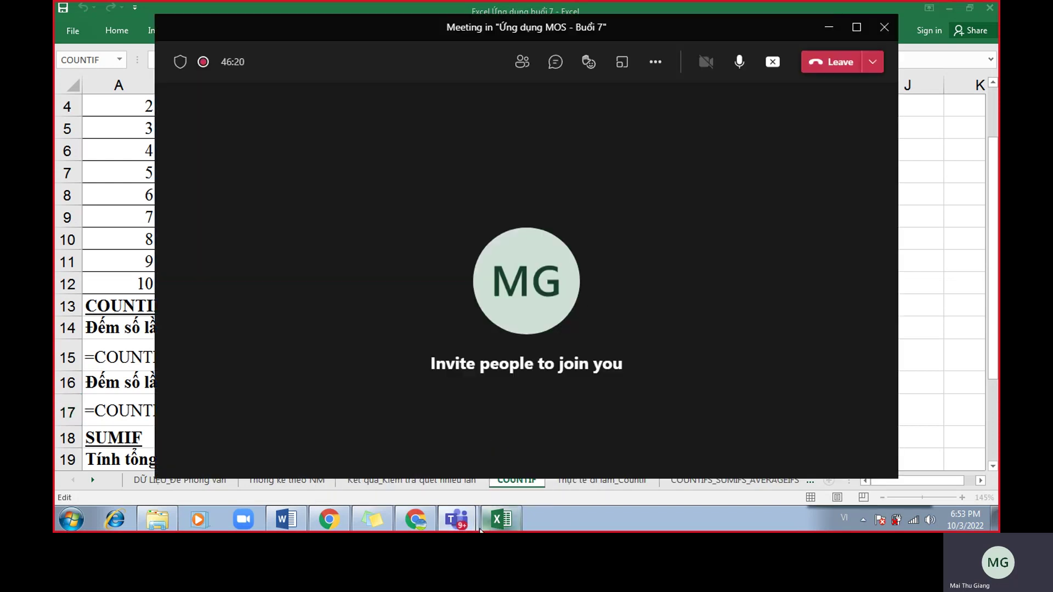
click(416, 519)
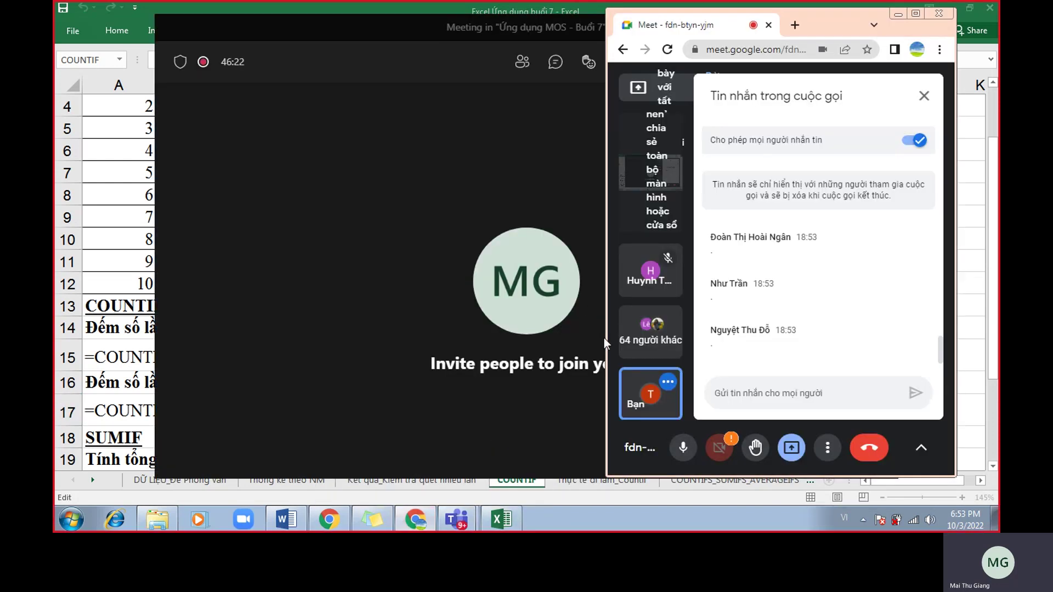
click(521, 24)
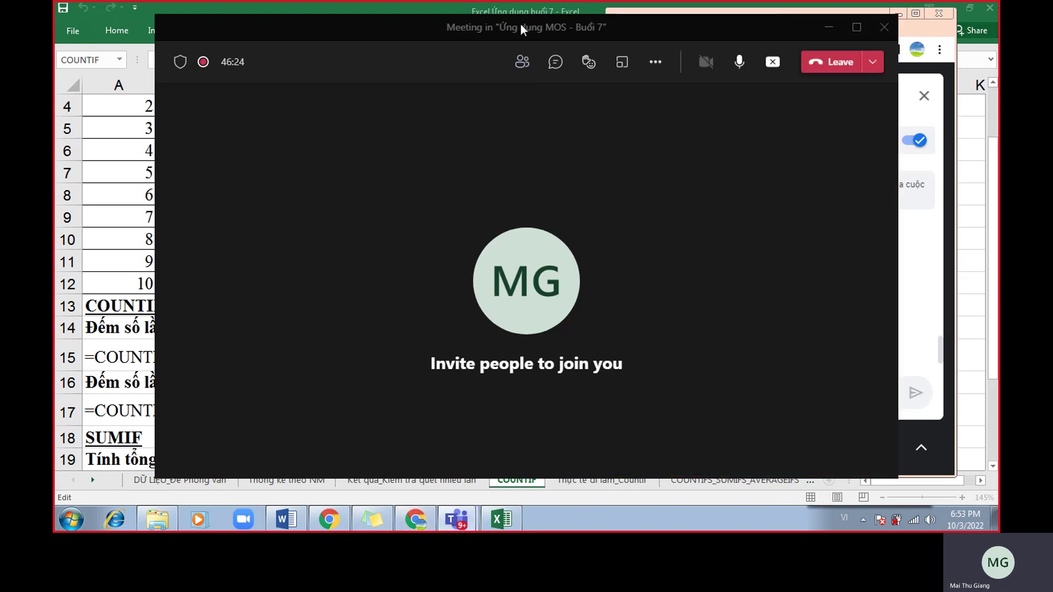
click(829, 28)
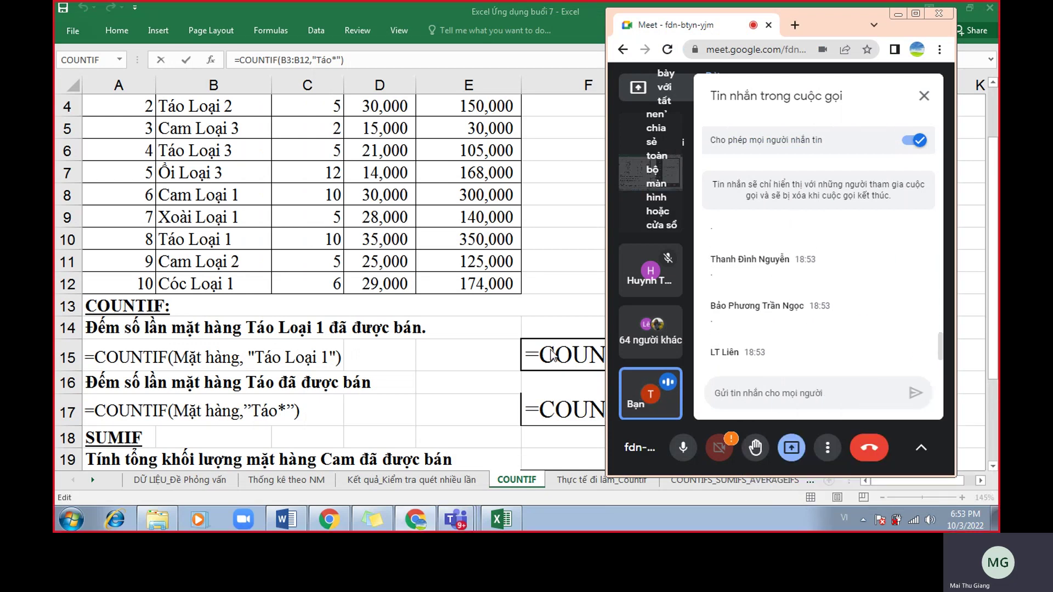
click(602, 405)
scroll(691, 403, down, 1)
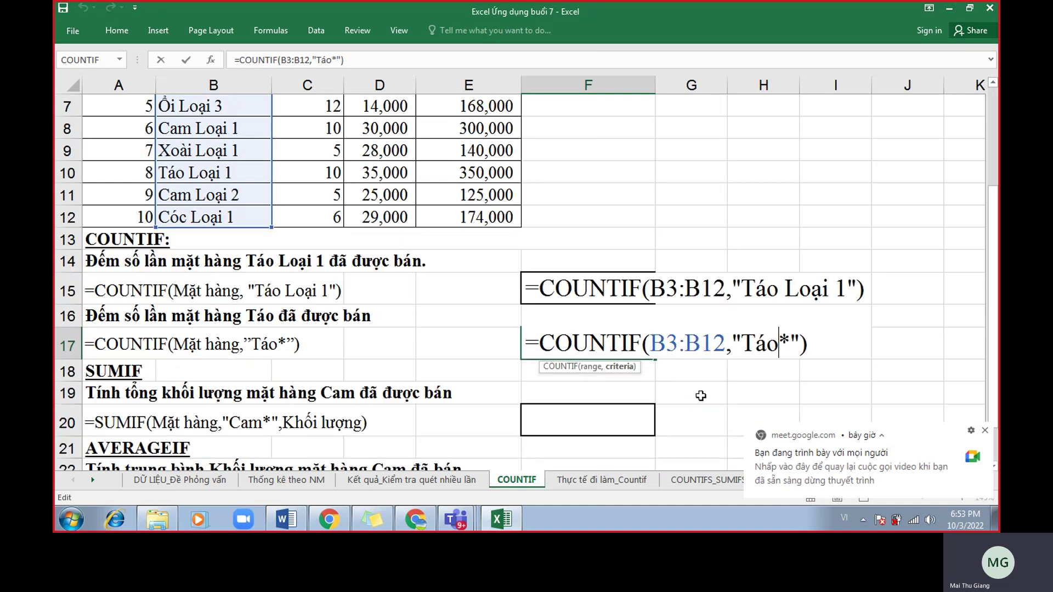
key(Return)
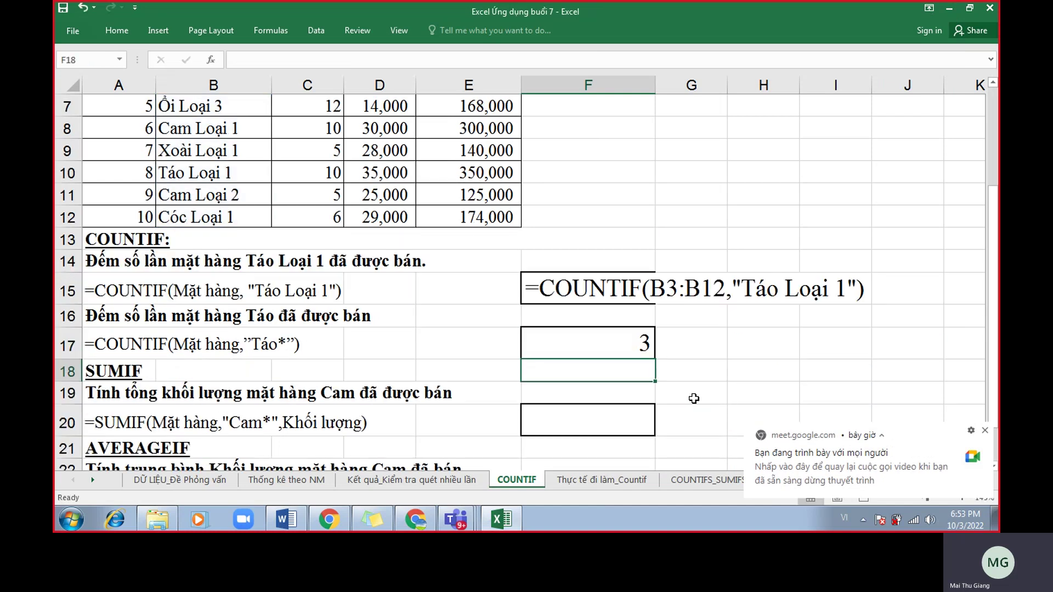
In Word, add a blank line under the example and move the asterisk to before Táo.
click(292, 525)
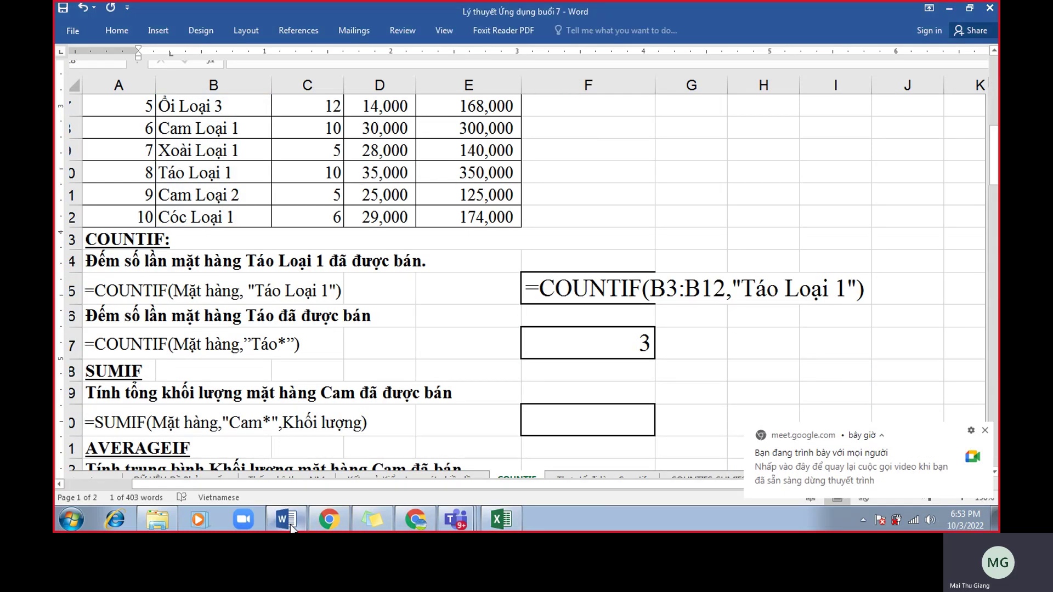
click(570, 348)
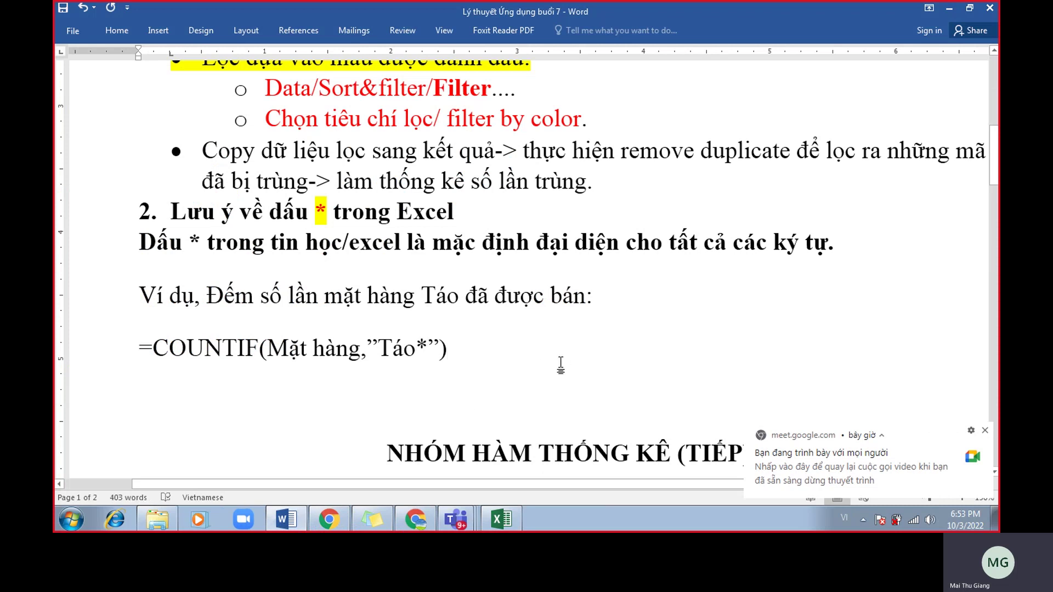
key(Return)
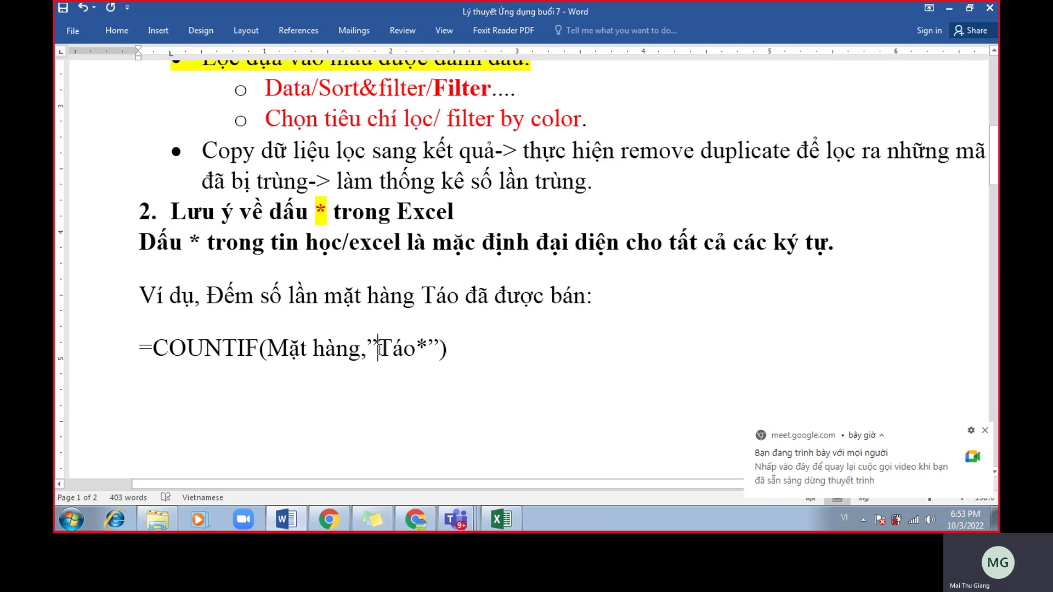
click(380, 349)
text(*)
key(Right)
key(Right)
key(Right)
key(Right)
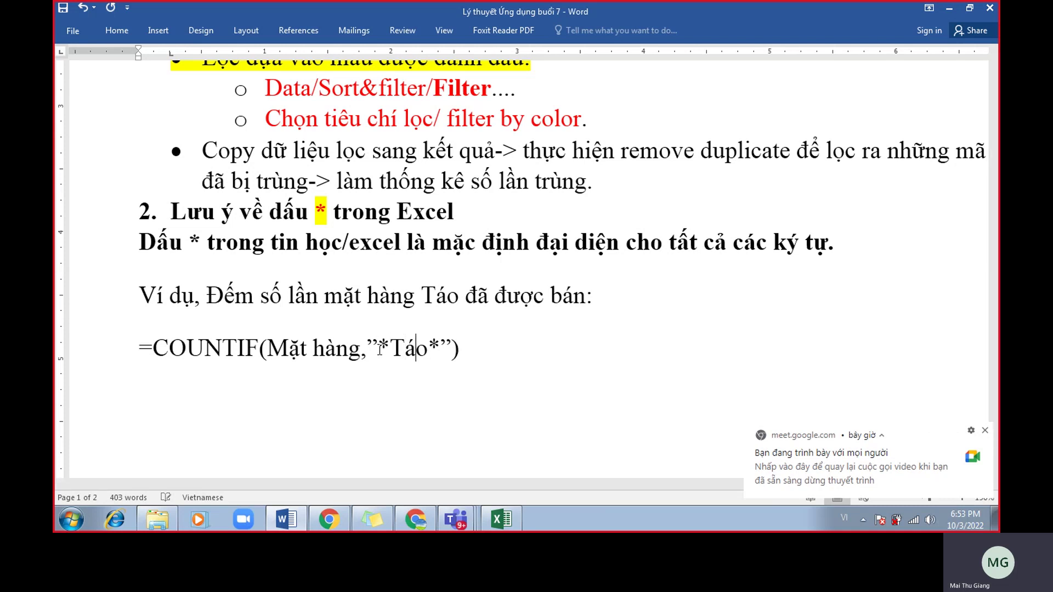
key(BackSpace)
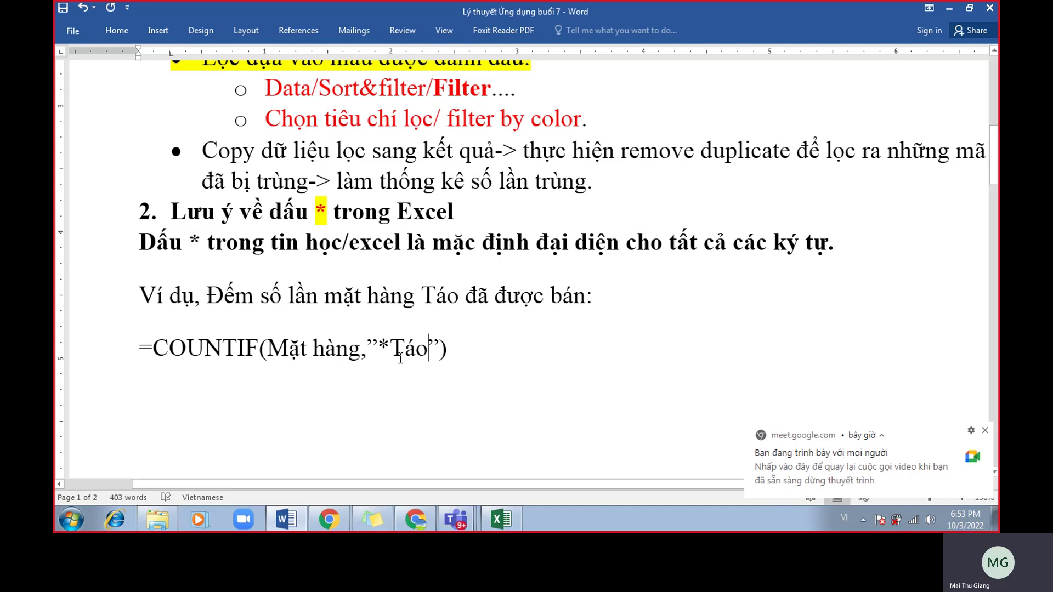
Add a trailing asterisk to make the criterion "*Táo*" and highlight both wildcards.
drag(390, 351, 427, 355)
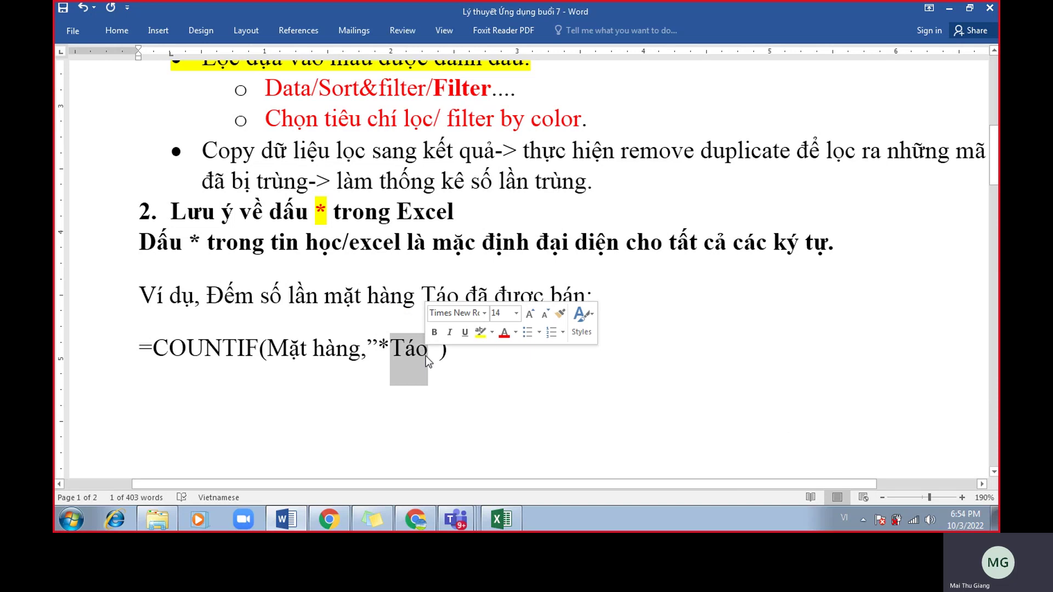
click(397, 347)
drag(390, 349, 381, 347)
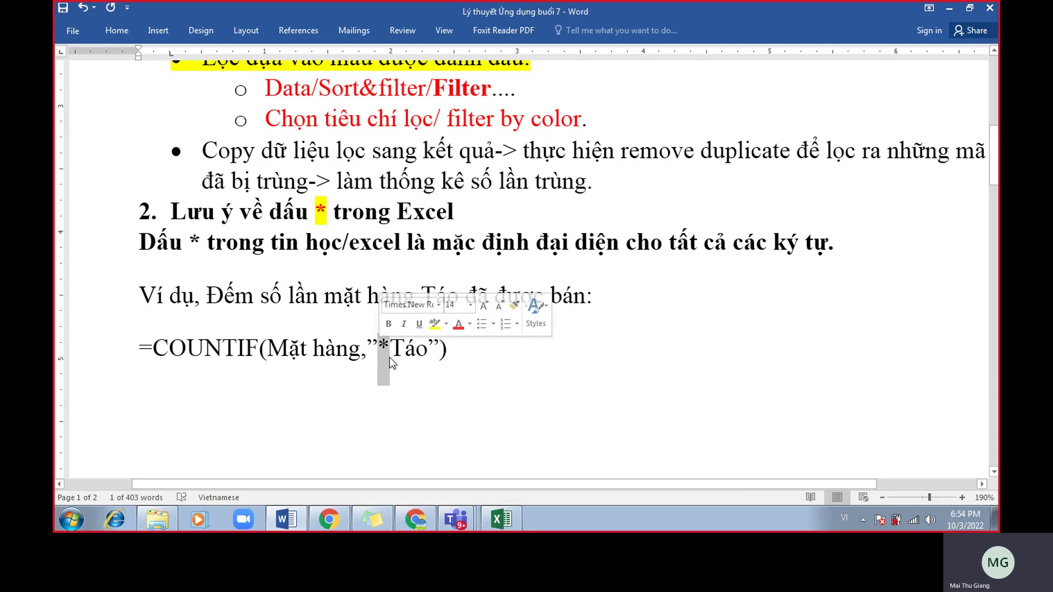
drag(389, 348, 423, 361)
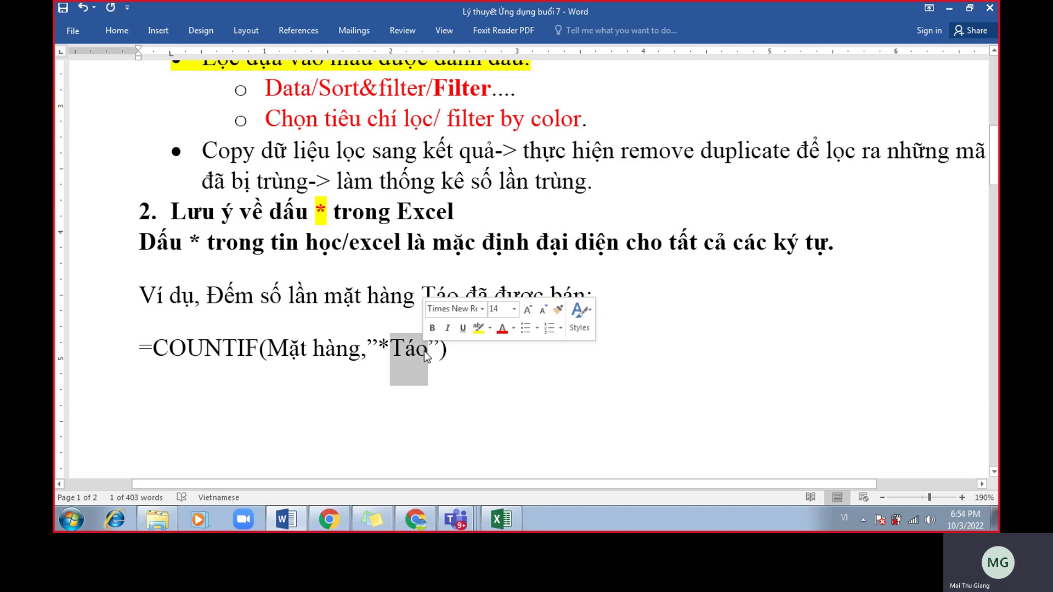
click(426, 361)
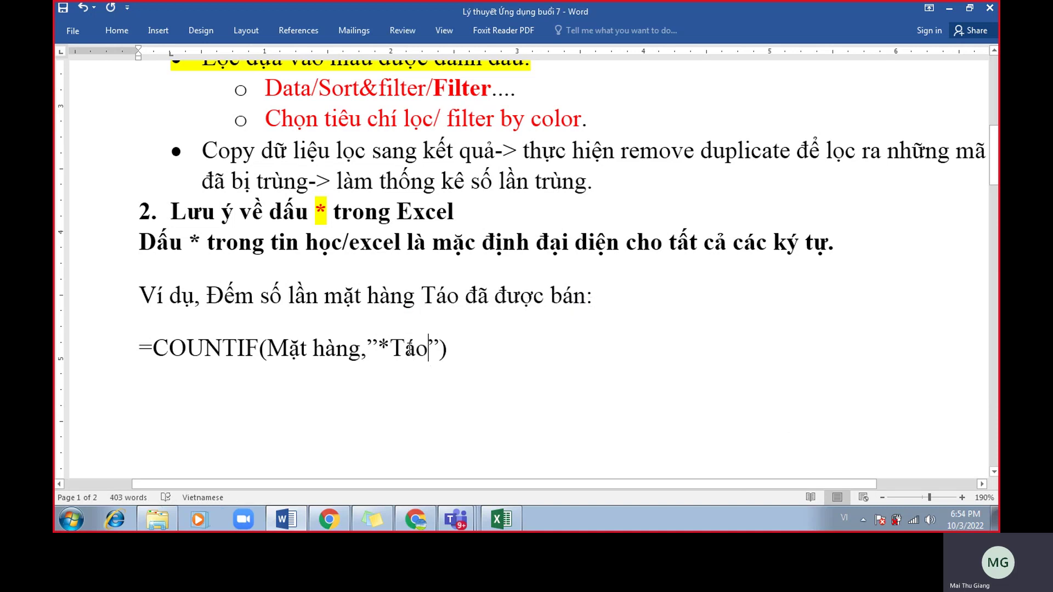
text(*)
drag(390, 359, 426, 373)
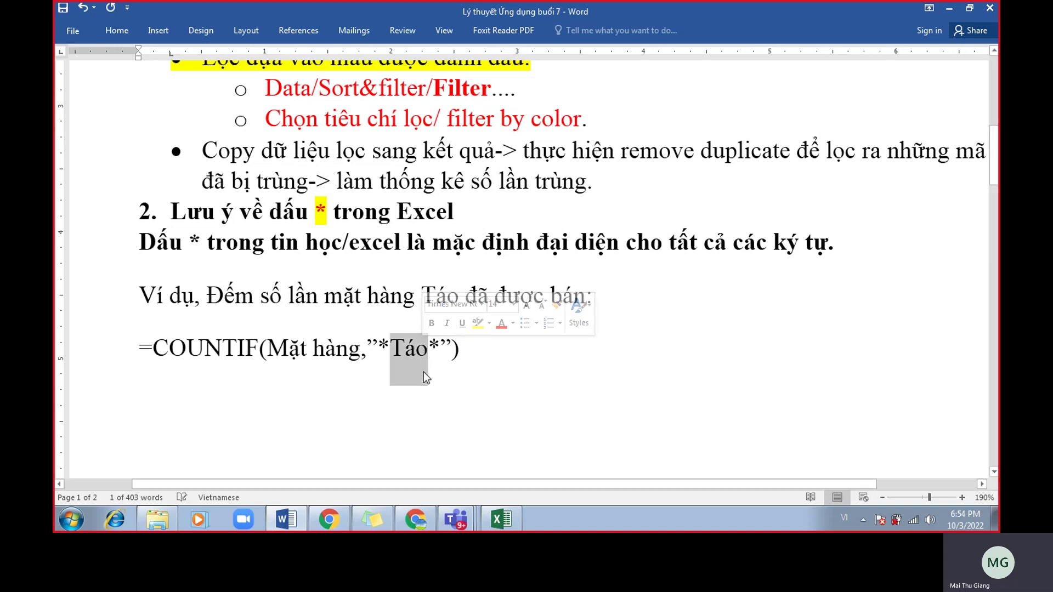
click(390, 350)
drag(441, 347, 439, 346)
click(431, 345)
click(415, 350)
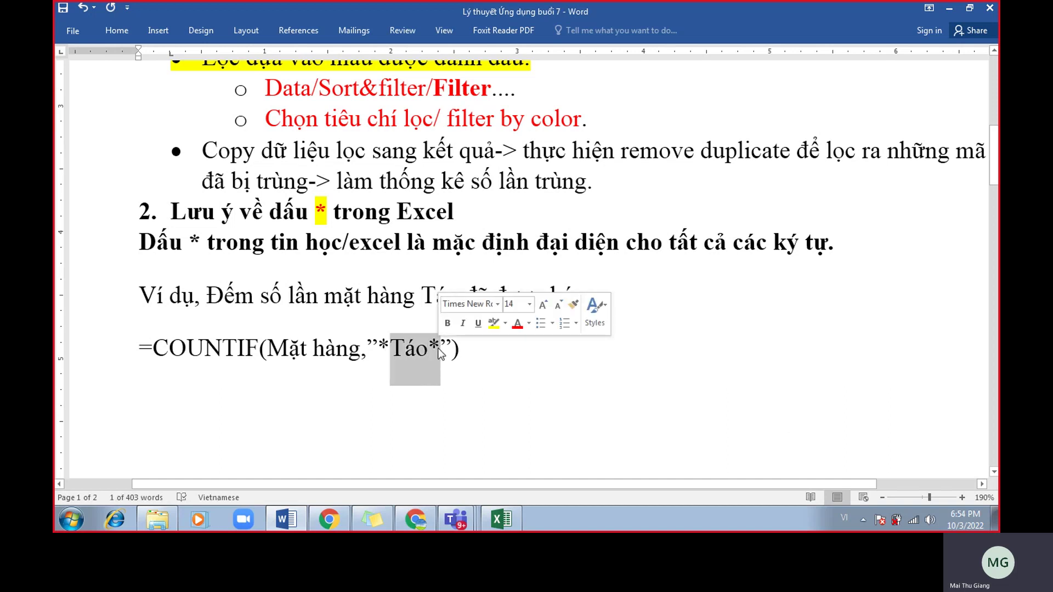
click(439, 353)
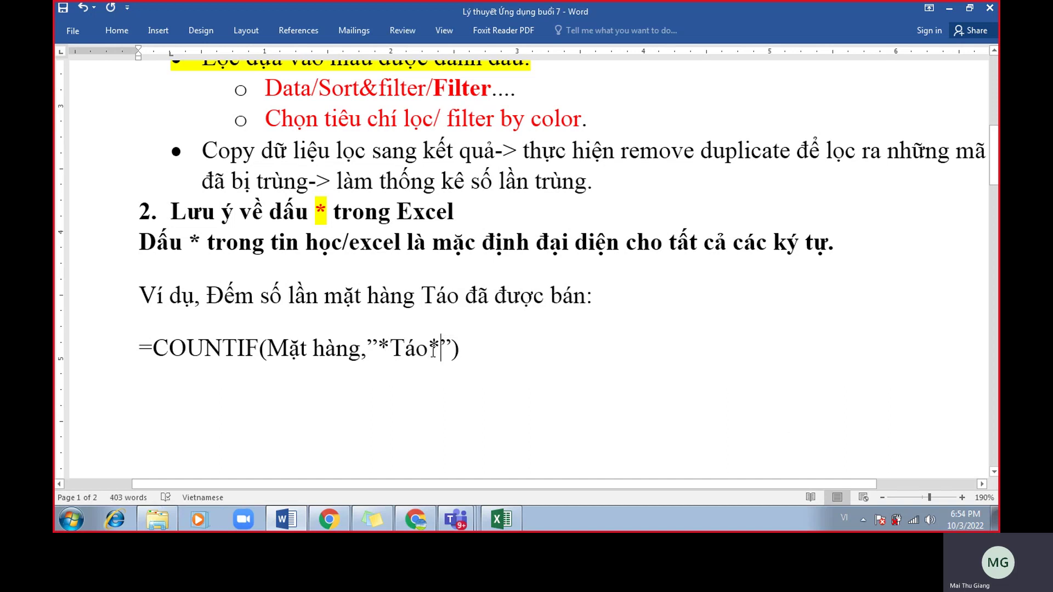
click(390, 340)
Delete the leading asterisk, restoring the criterion to "Táo*".
key(BackSpace)
key(Right)
key(Right)
key(Right)
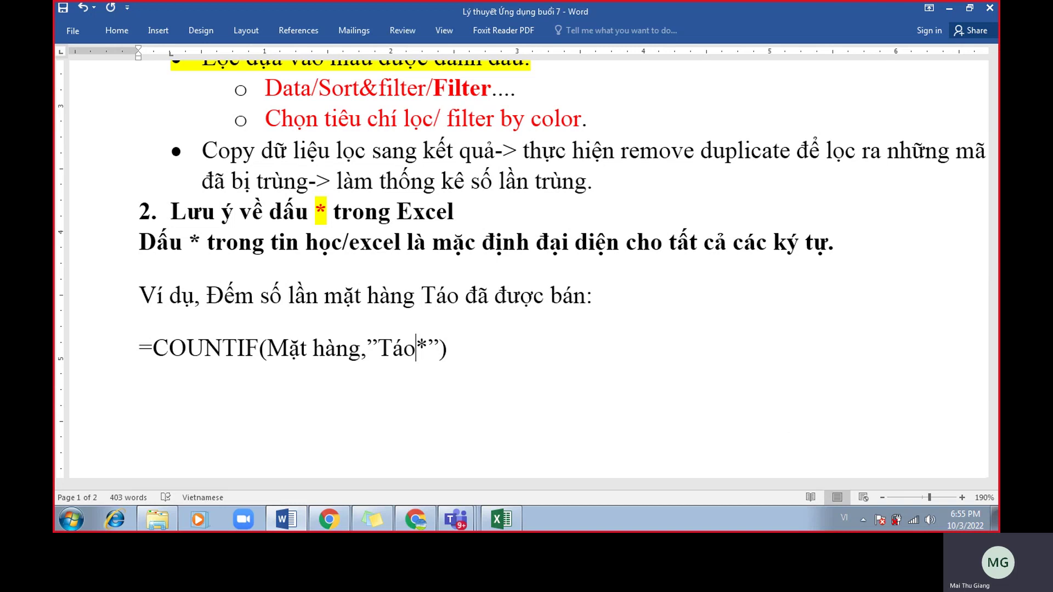
key(Right)
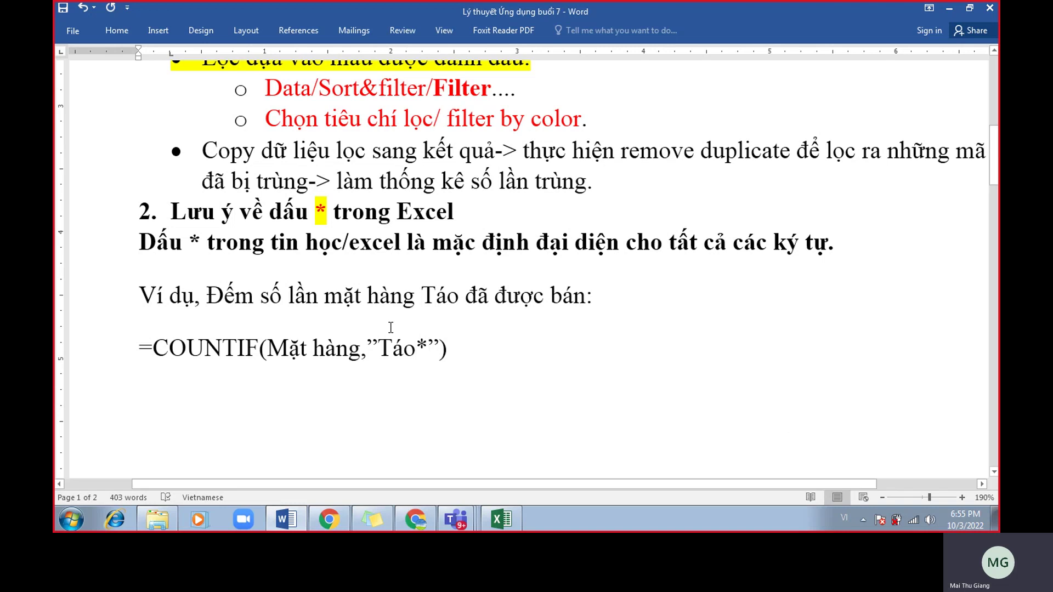
key(Left)
key(Left)
key(Left)
Add a 'Điều kiện: *Luật*' note line below the example, then delete it.
click(502, 348)
key(Return)
key(Return)
text(Đien)
key(BackSpace)
key(BackSpace)
text(euf kieenh)
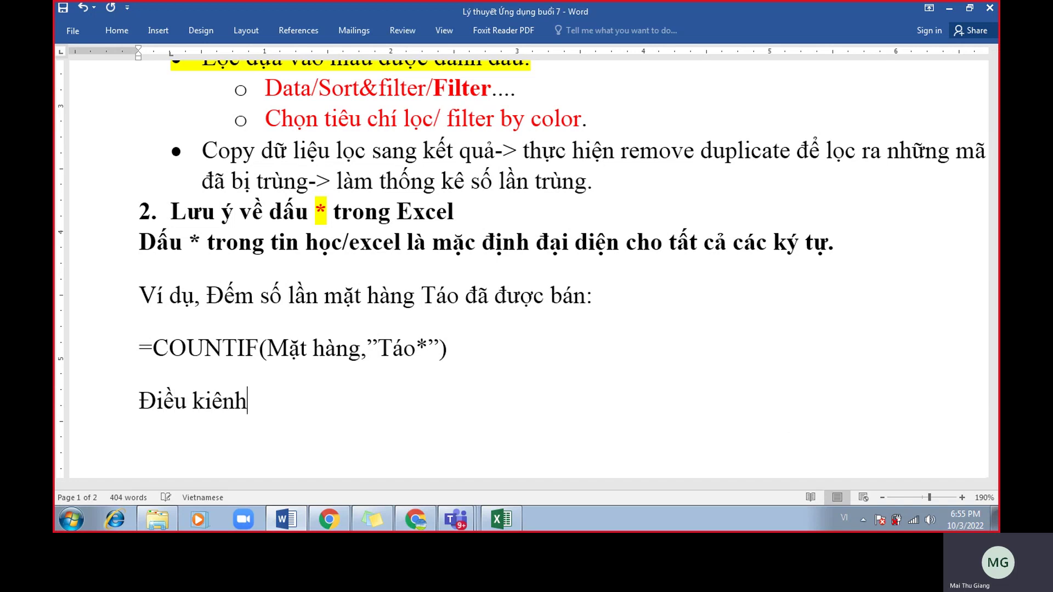
key(BackSpace)
text(: )
text(*Luaatj)
text(*)
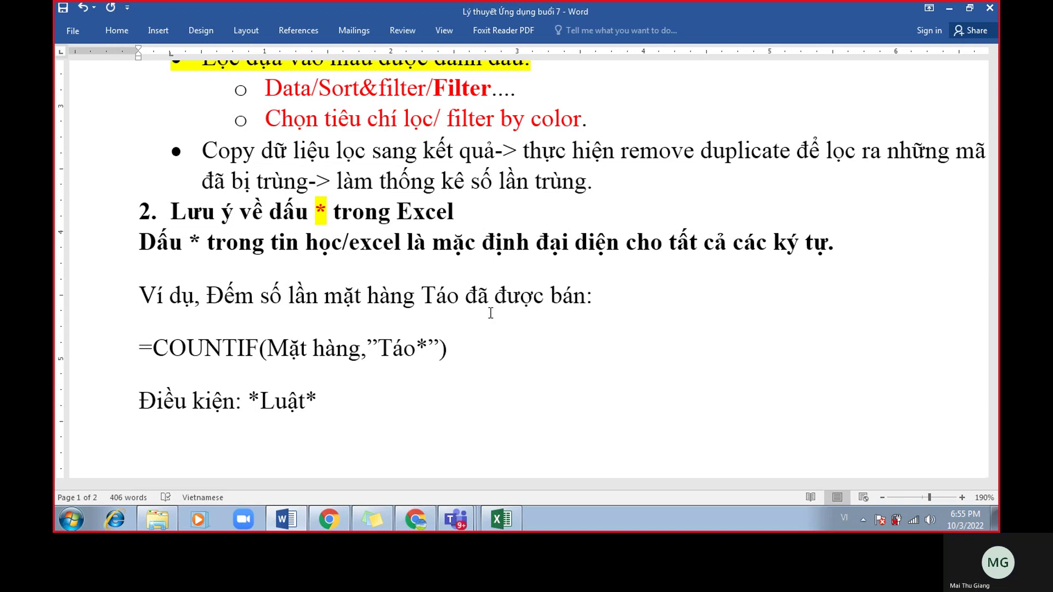
key(shift+Home)
key(BackSpace)
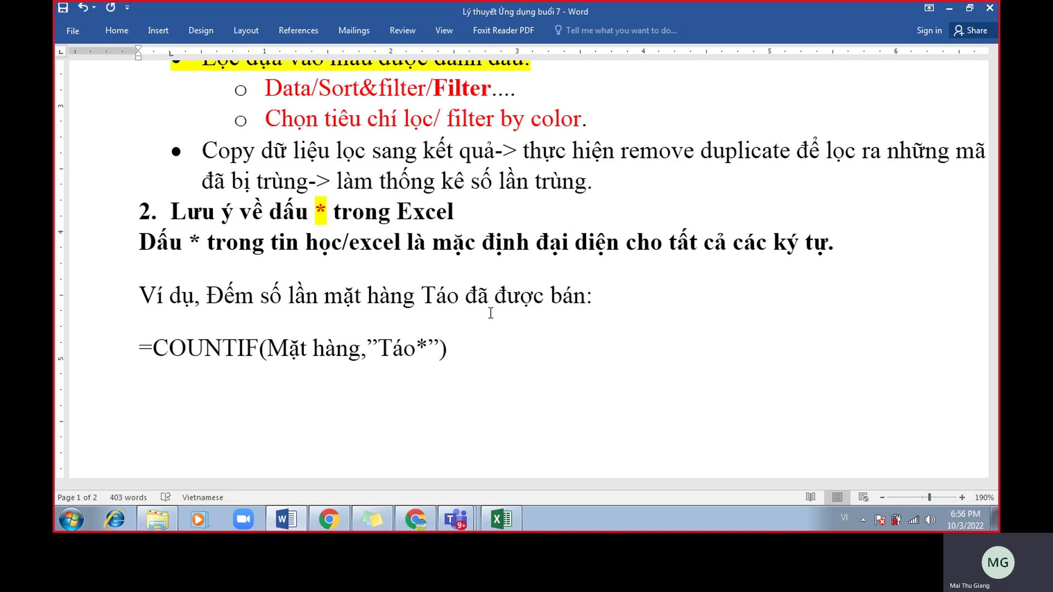
Prefix F17's COUNTIF formula with an apostrophe so it displays as text.
click(514, 521)
double_click(603, 344)
click(526, 344)
text('=COUNTIF(B3:B12,"Táo*)
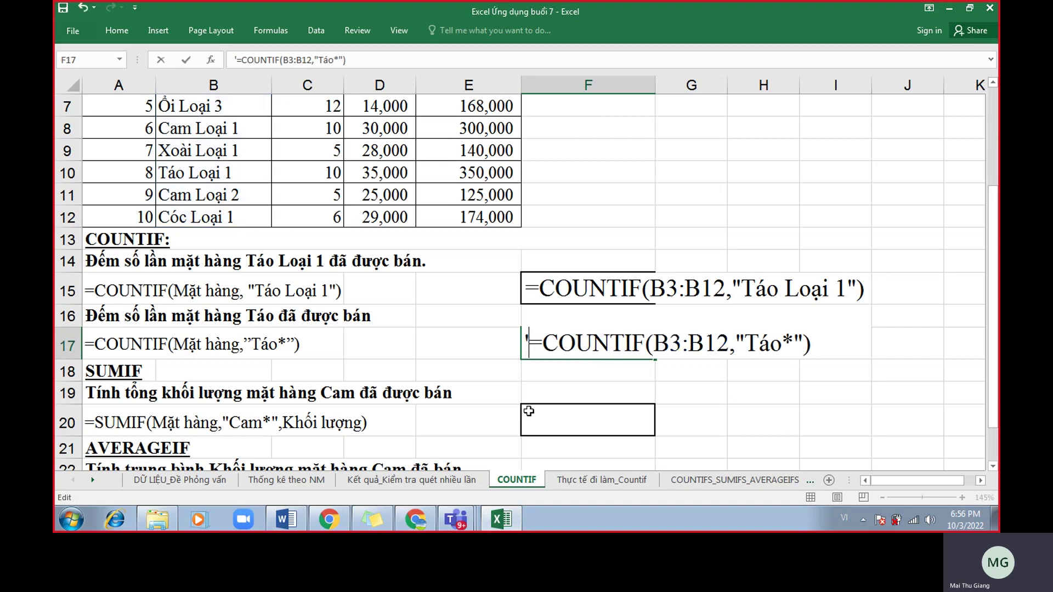
click(472, 430)
Start editing cell F20 for the SUMIF exercise.
scroll(420, 406, down, 1)
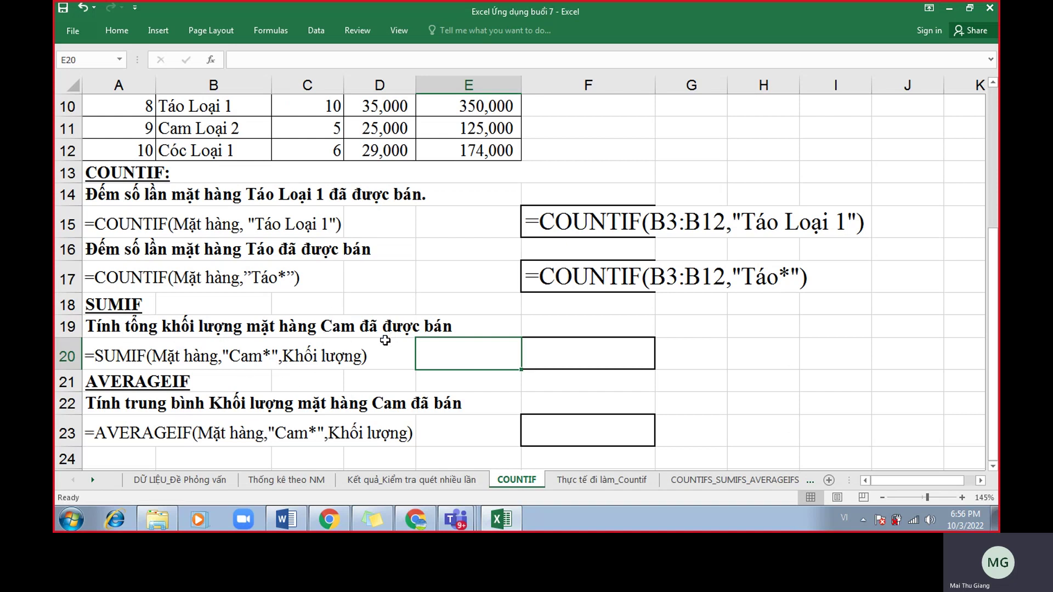
scroll(387, 339, up, 3)
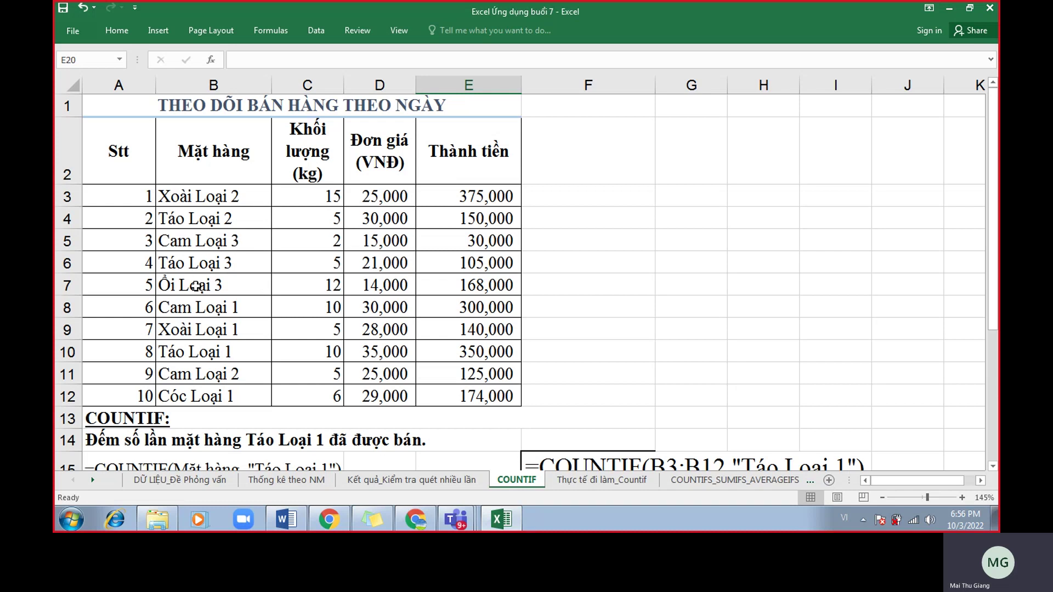
scroll(199, 337, down, 2)
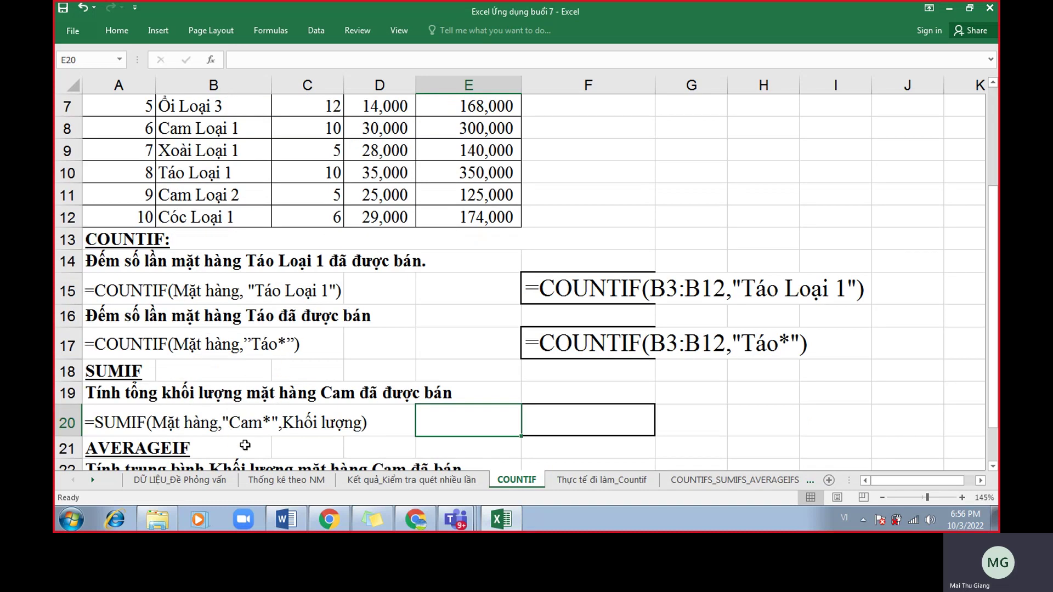
click(552, 418)
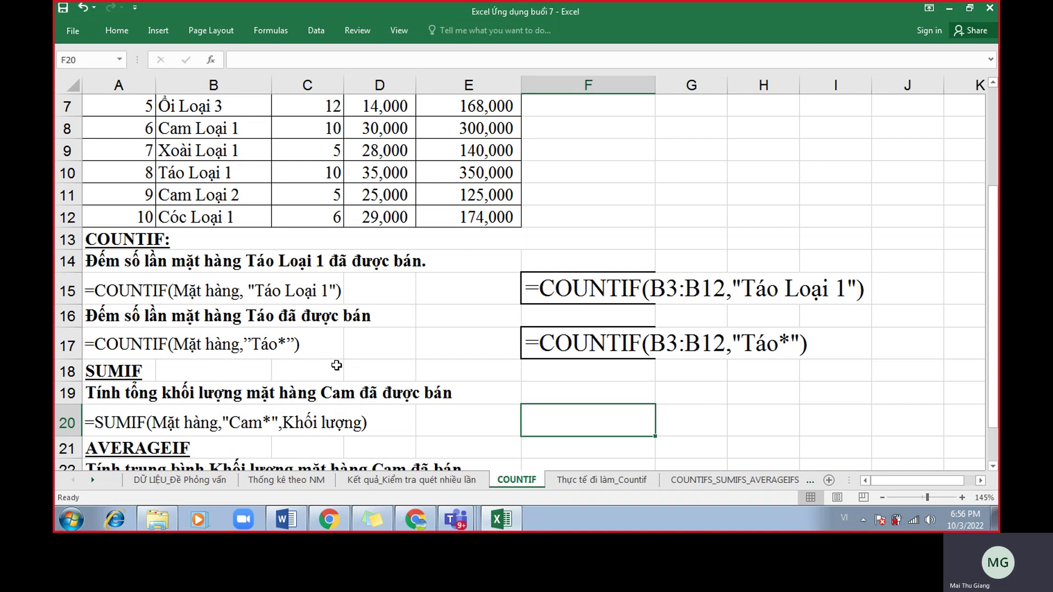
double_click(549, 415)
Start F20's SUMIF with range B3:B12 and criterion "Cam*".
text(=sumif()
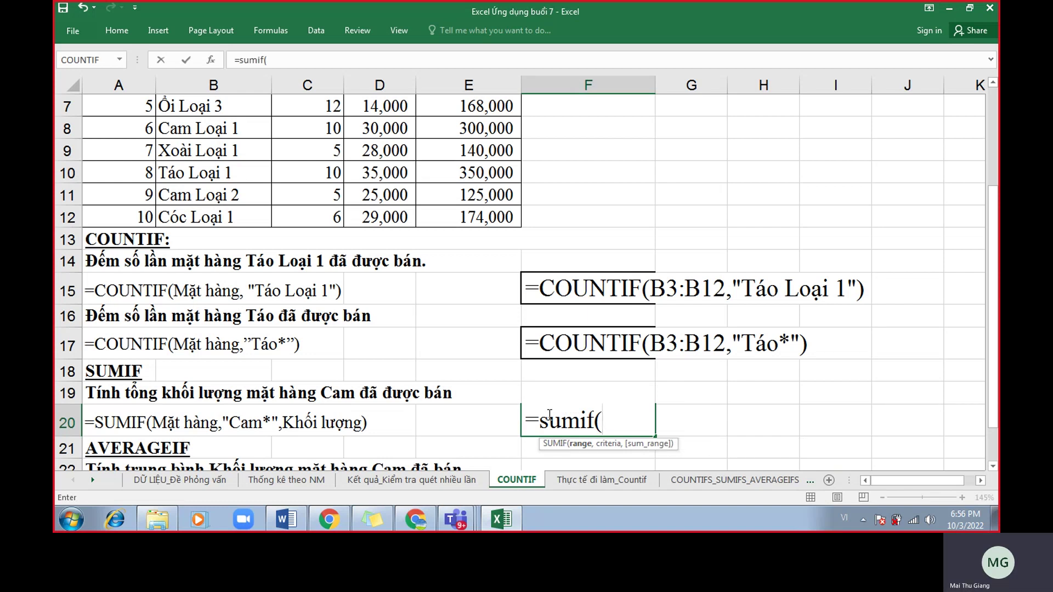
scroll(368, 271, up, 2)
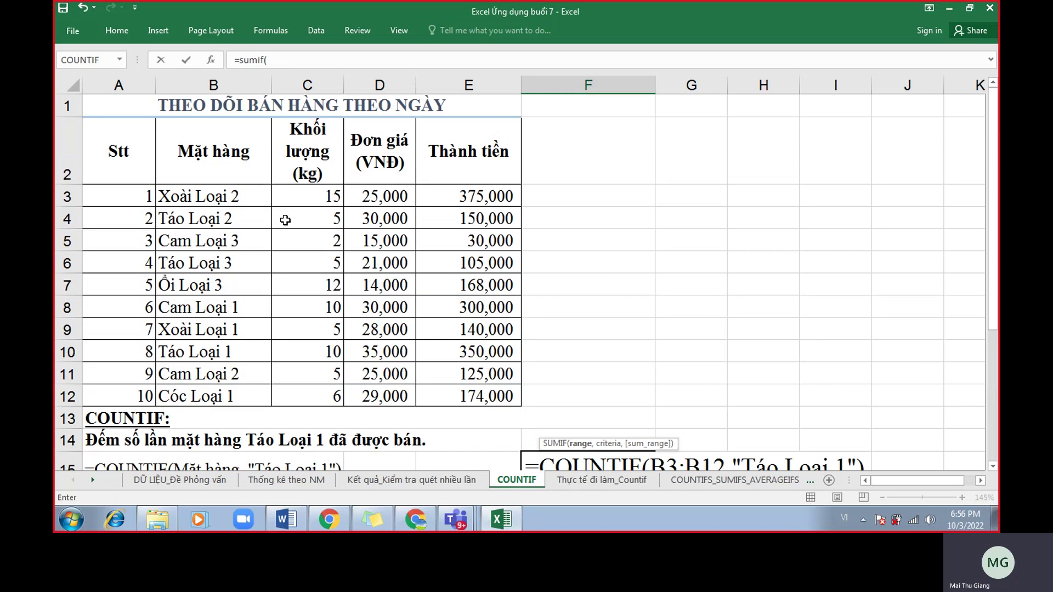
drag(250, 204, 253, 396)
scroll(530, 261, down, 4)
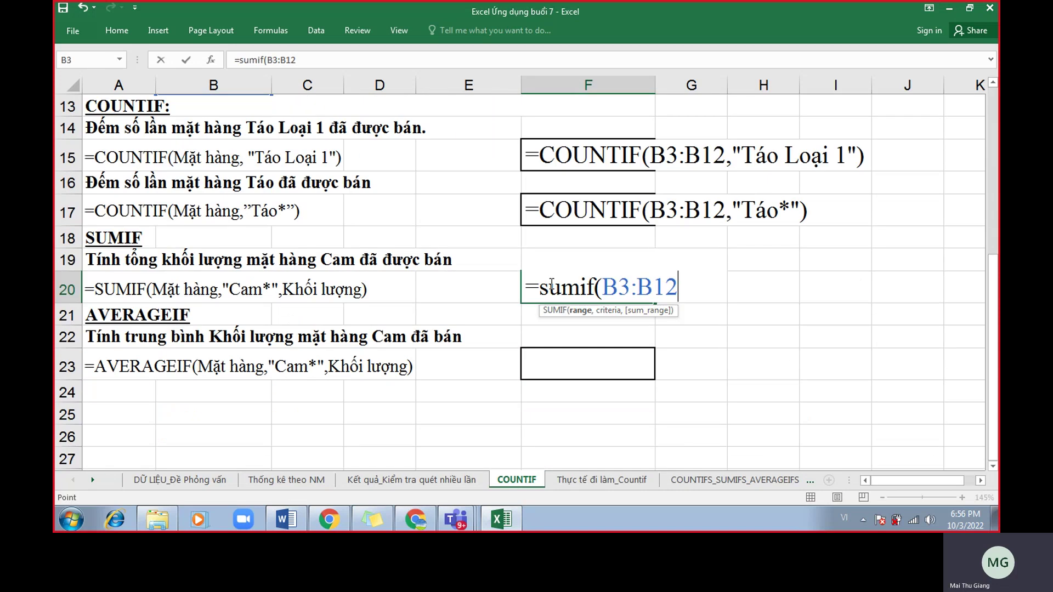
text(,"Cam)
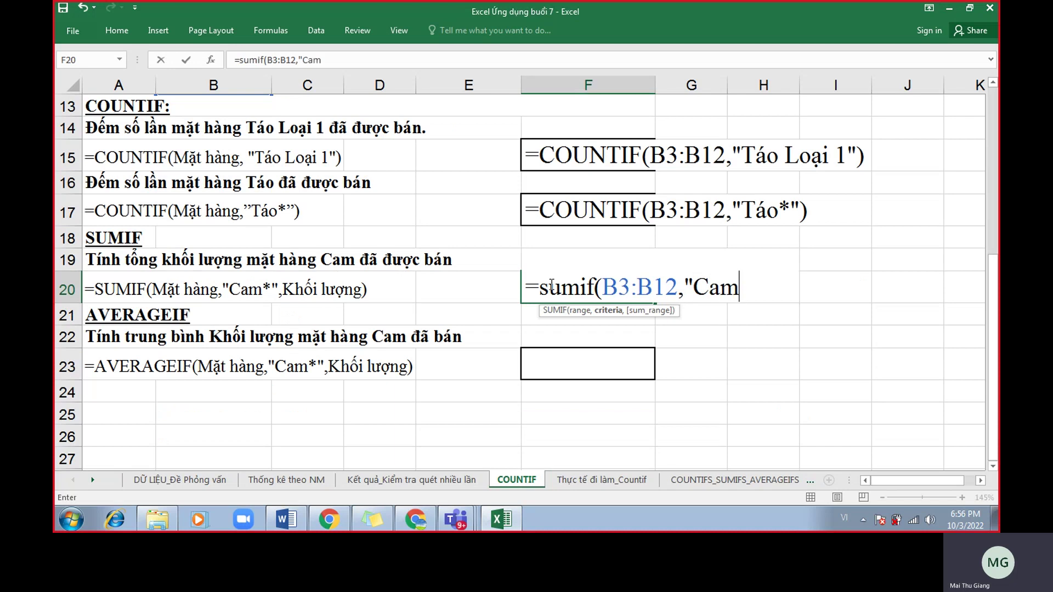
text(*)
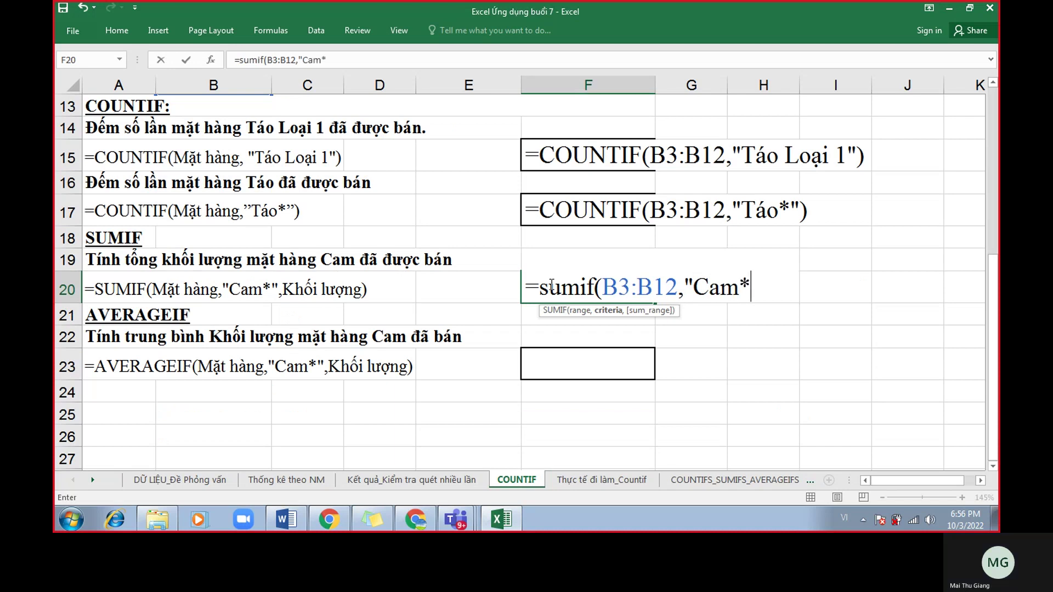
text(",)
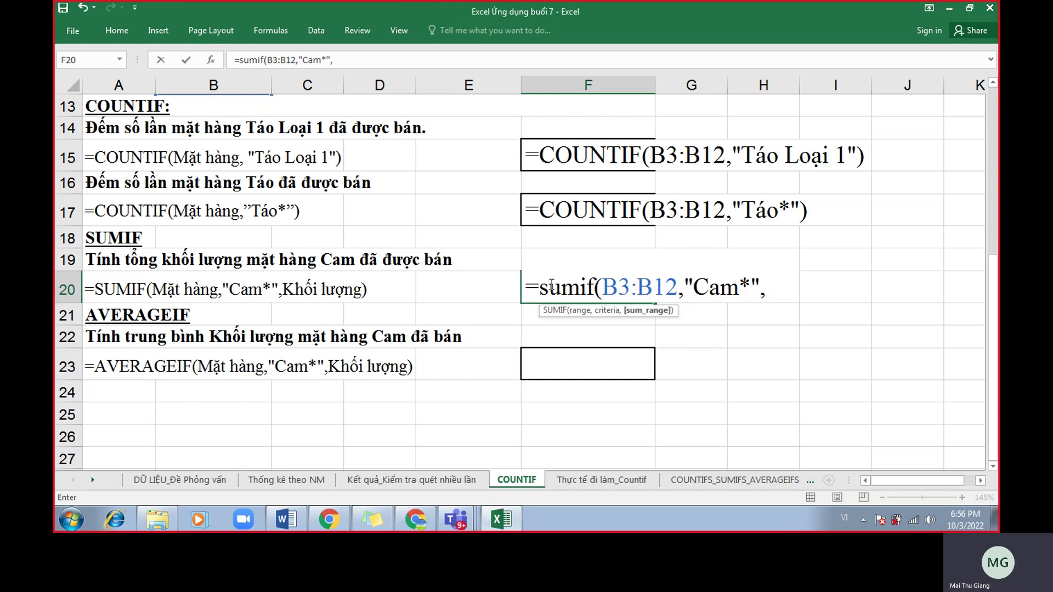
click(579, 311)
click(607, 316)
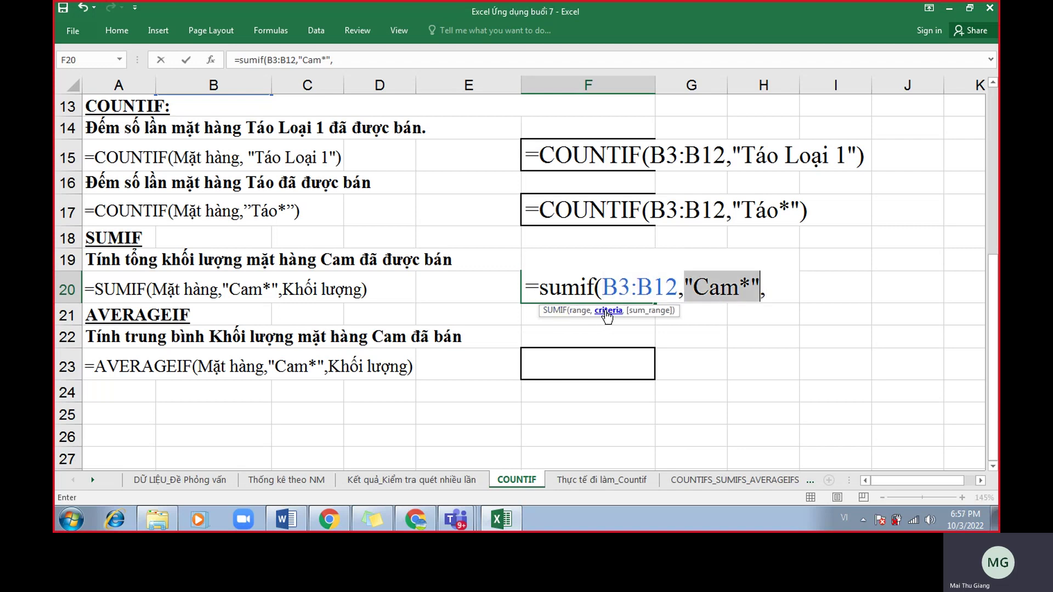
click(644, 317)
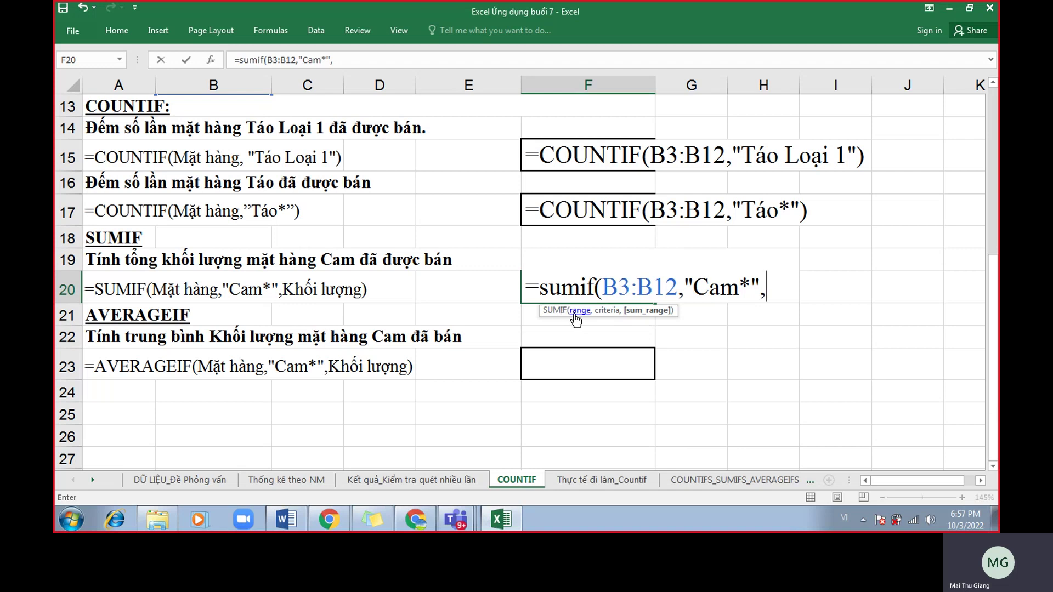
Add sum range C3:C12 to finish =SUMIF(B3:B12,"Cam*",C3:C12) and commit it.
click(577, 312)
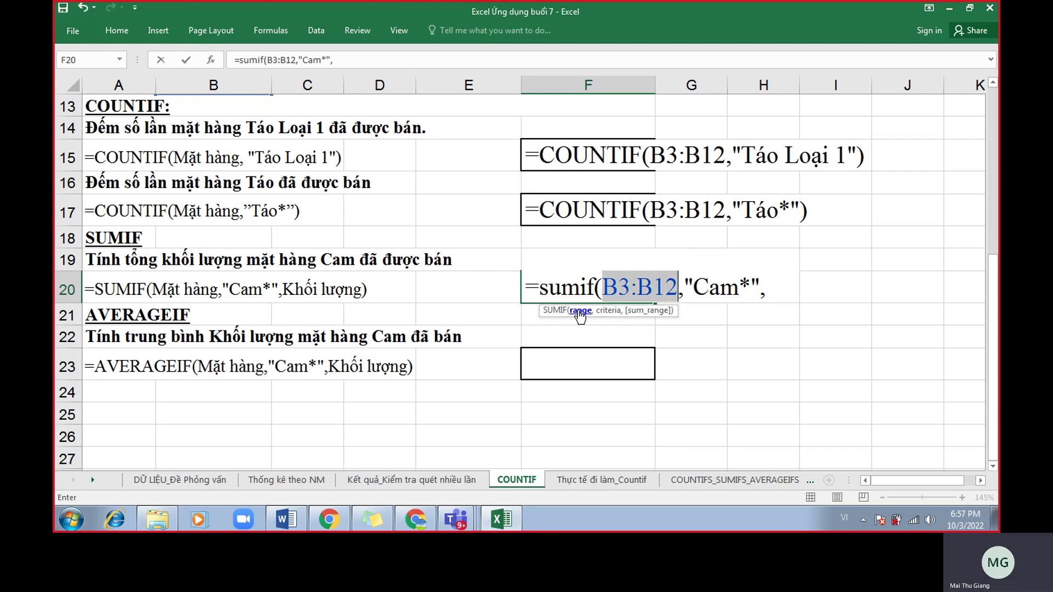
click(607, 311)
click(636, 311)
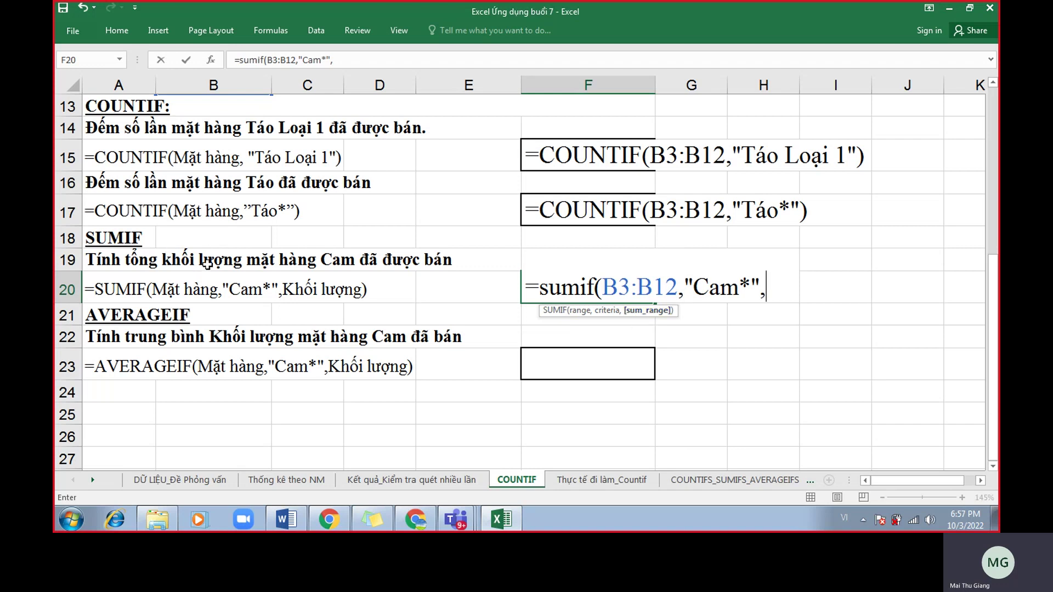
scroll(268, 260, up, 4)
drag(318, 198, 308, 391)
scroll(401, 287, down, 4)
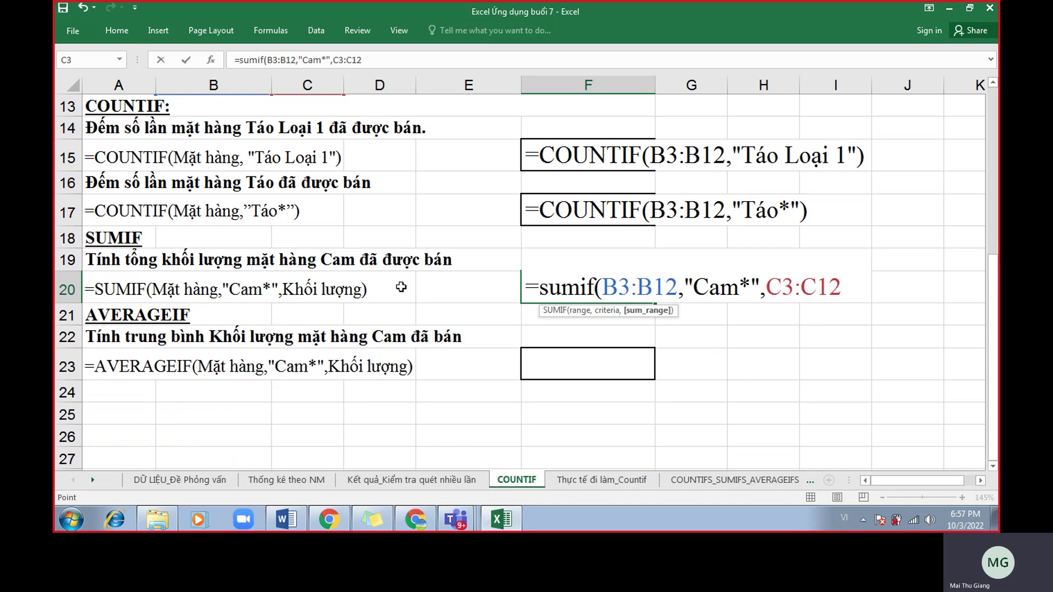
text())
key(Return)
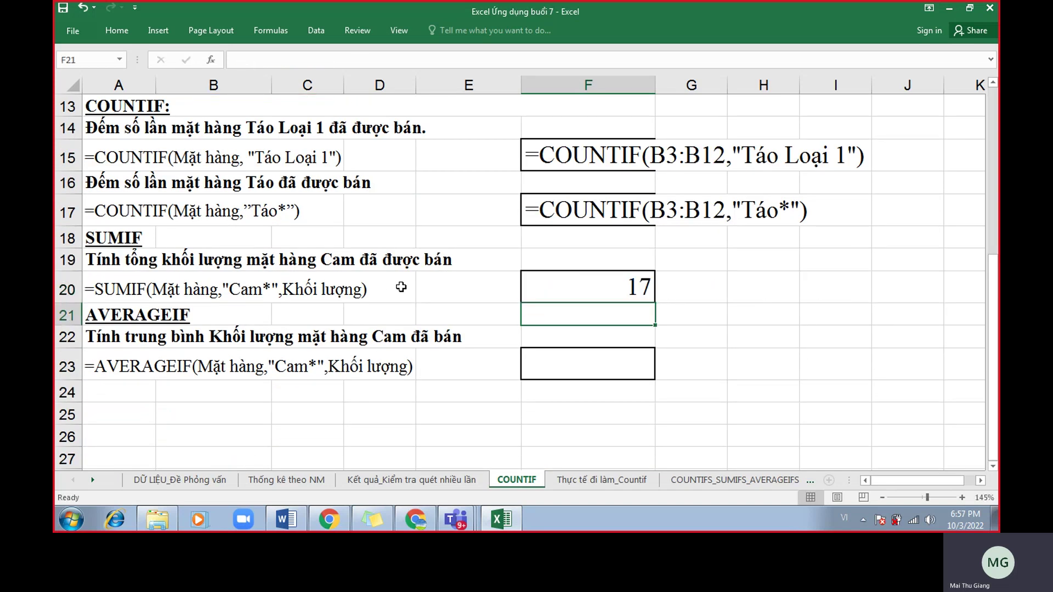
Reopen F20's formula to point out the * wildcard in Cam*.
double_click(529, 289)
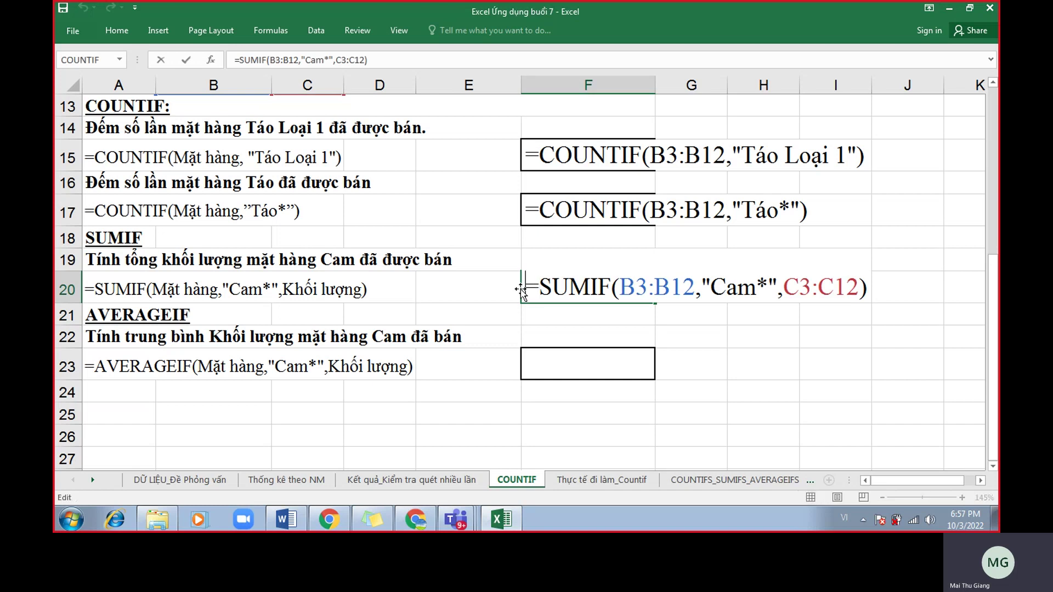
scroll(465, 289, up, 2)
scroll(465, 289, up, 2)
scroll(266, 219, down, 3)
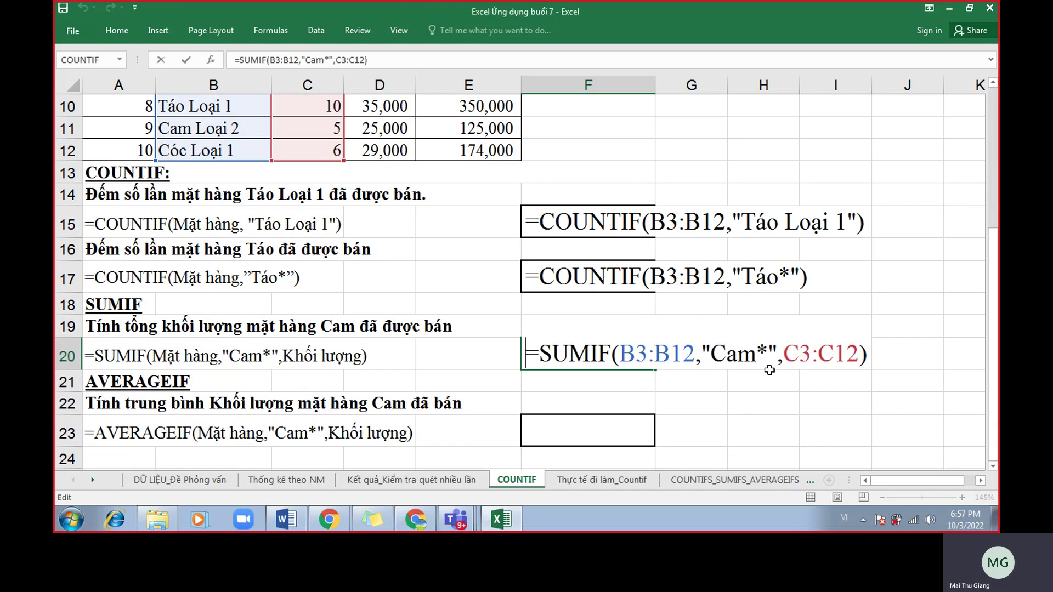
drag(768, 349, 757, 350)
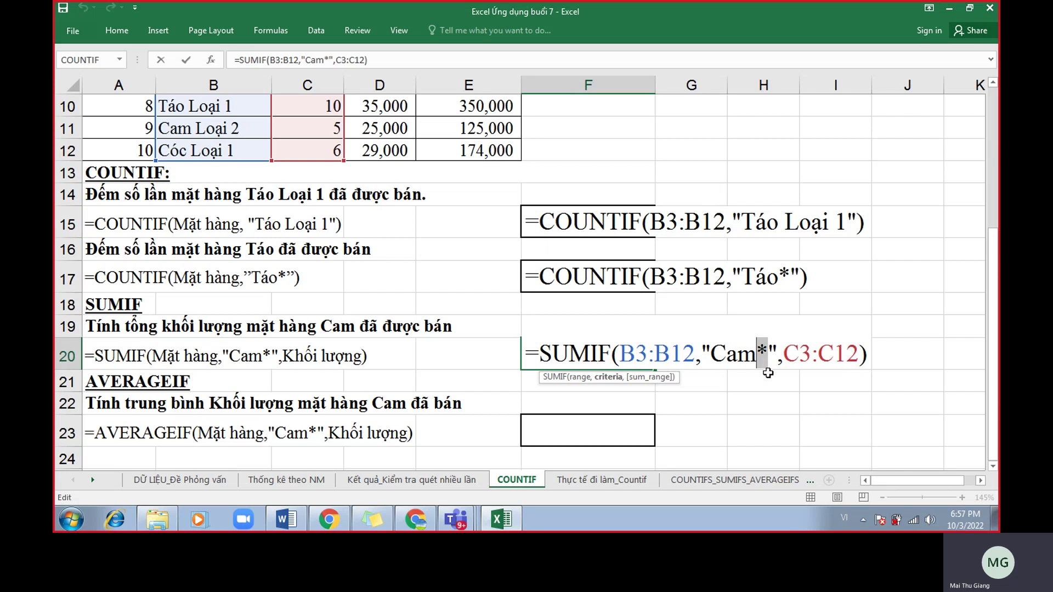
key(Return)
Prefix F20's formula with an apostrophe so it displays as text.
double_click(527, 351)
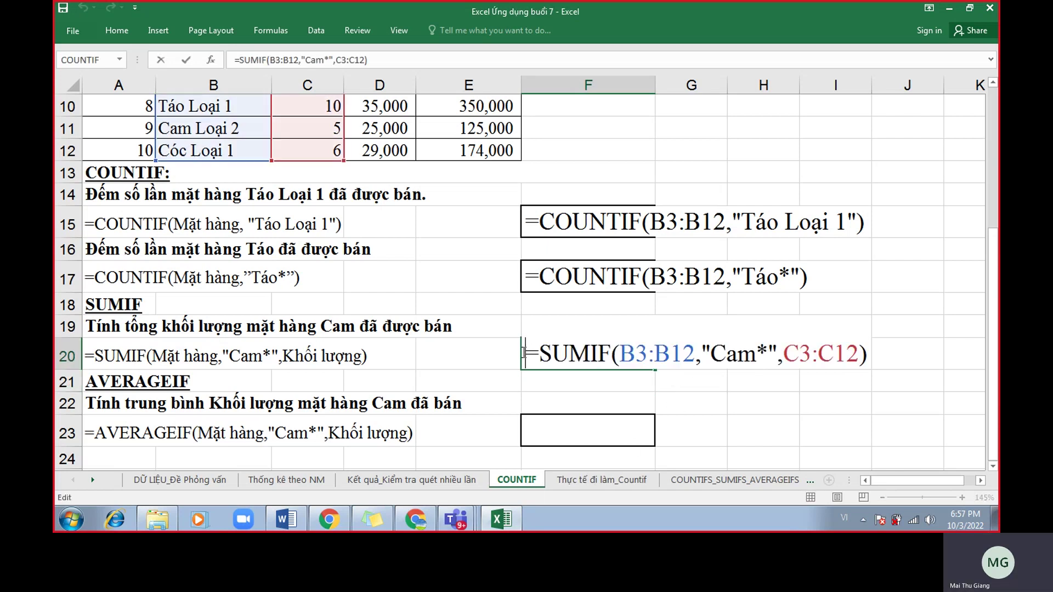
text(')
click(421, 526)
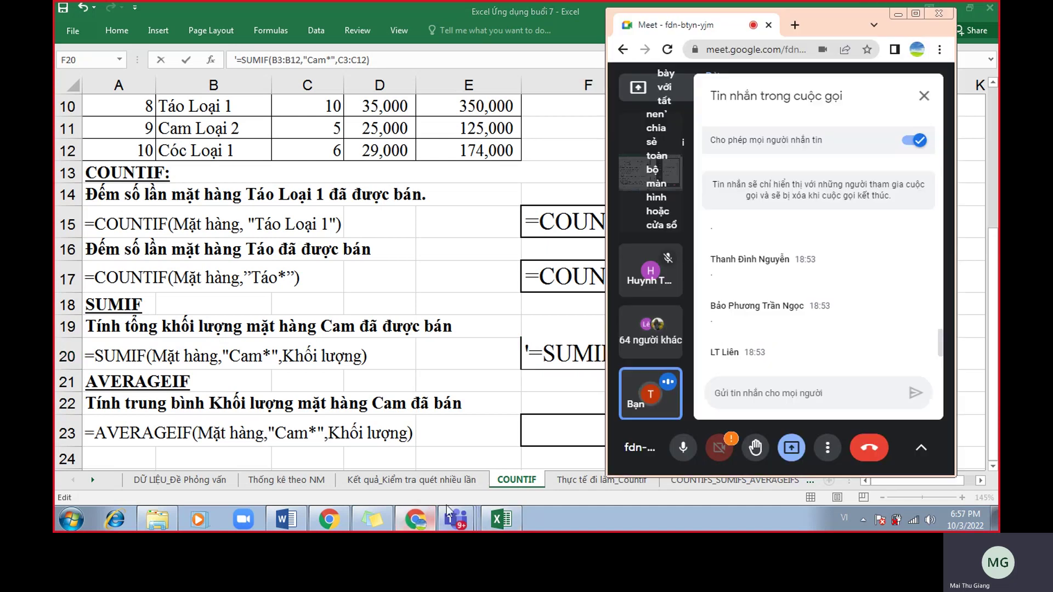
drag(822, 21, 321, 35)
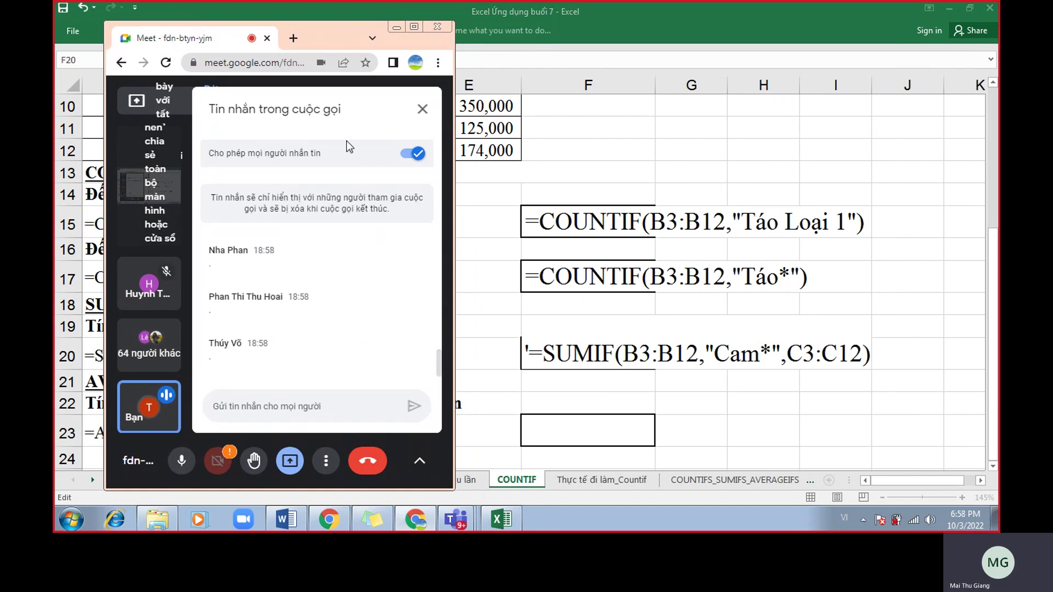
click(399, 28)
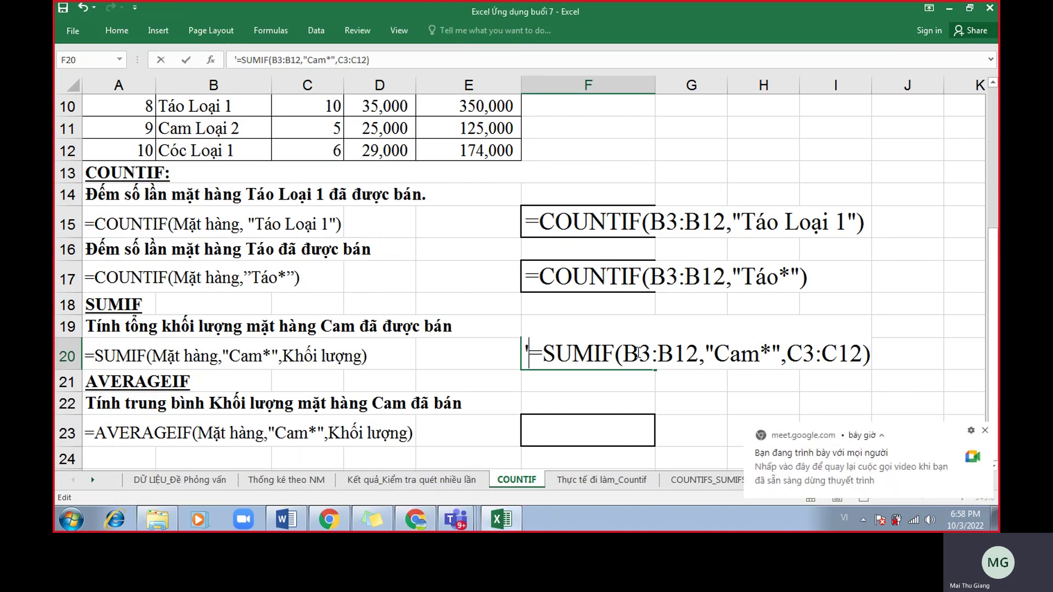
key(Return)
scroll(616, 379, down, 2)
scroll(622, 370, up, 1)
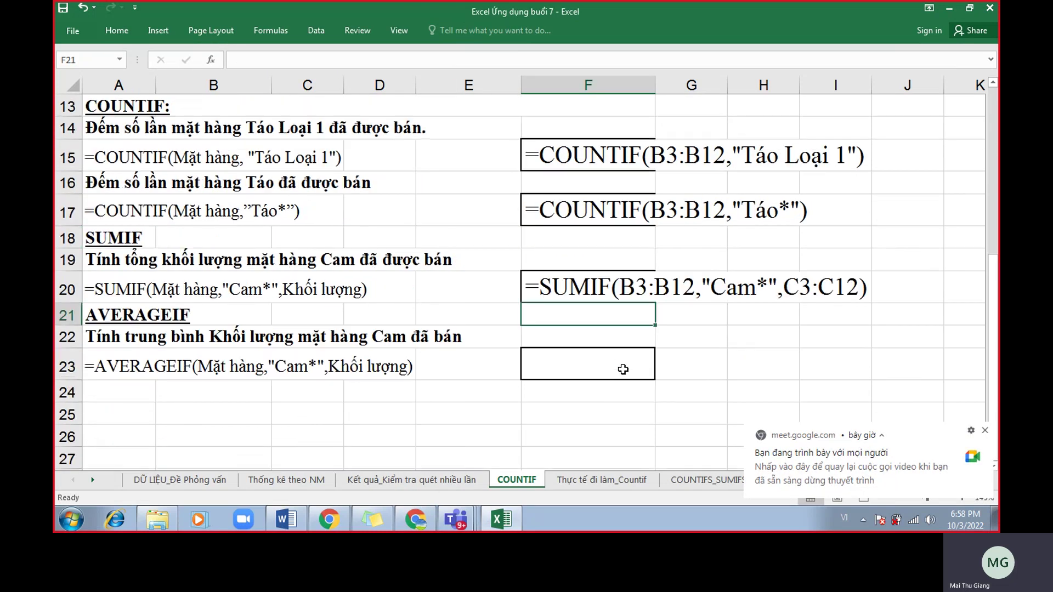
click(650, 409)
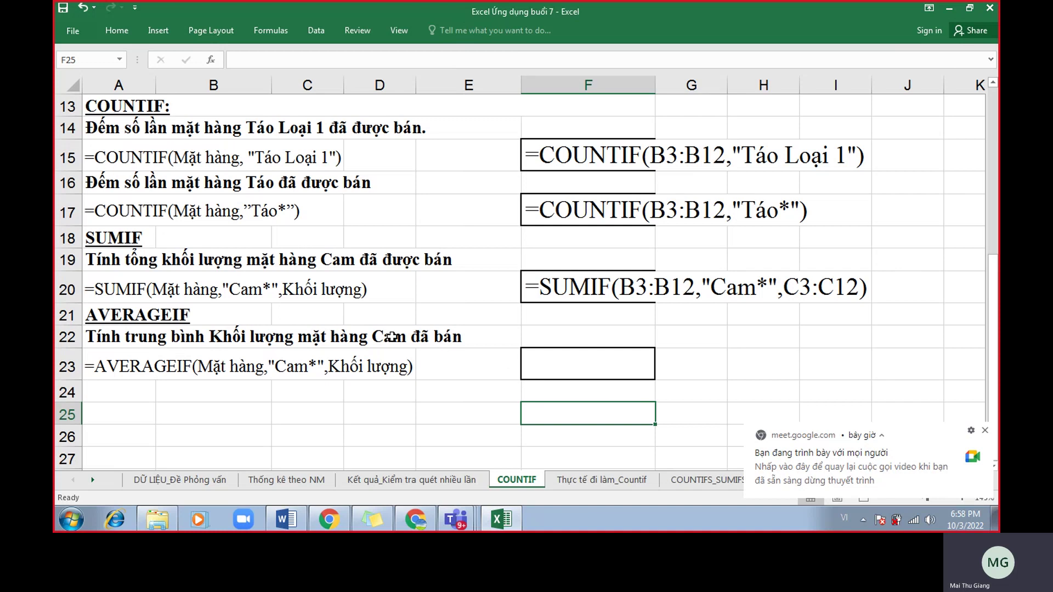
Start an AVERAGEIF in F23 with range B3:B12.
click(603, 366)
text(=)
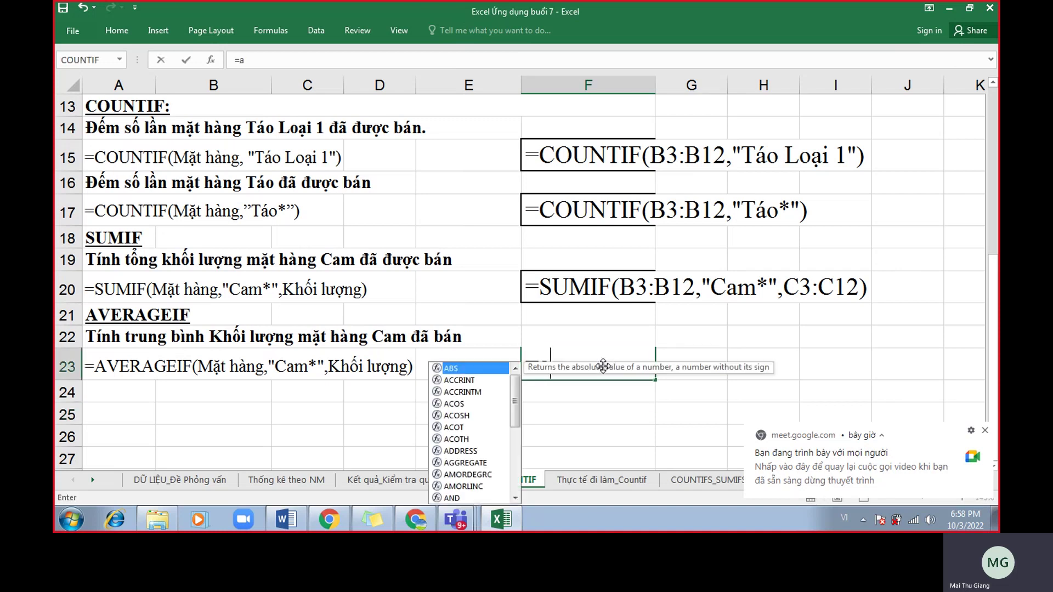
text(averageif()
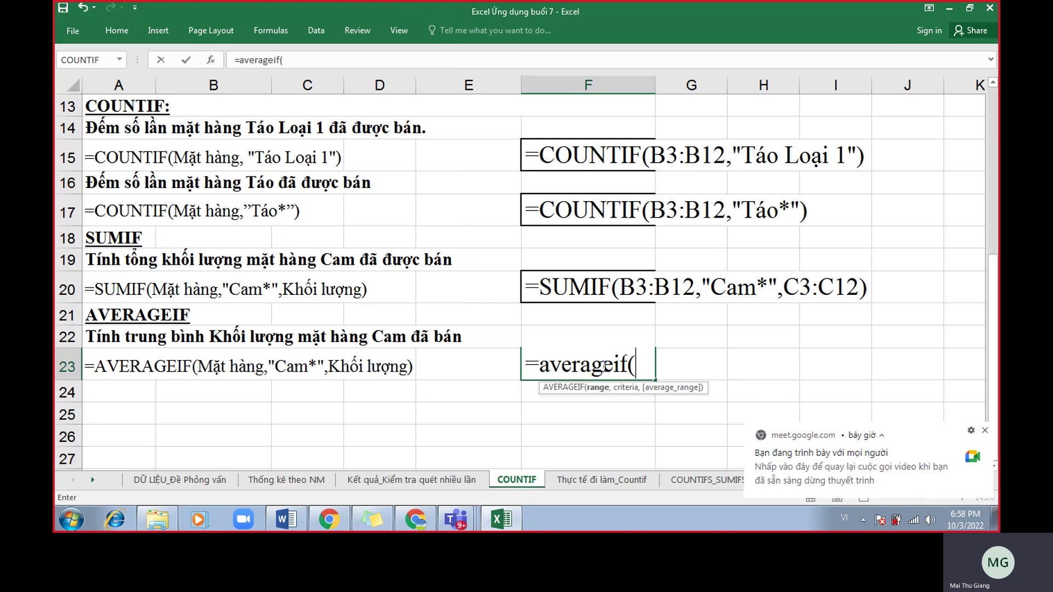
key(BackSpace)
key(BackSpace)
key(BackSpace)
key(BackSpace)
key(BackSpace)
key(BackSpace)
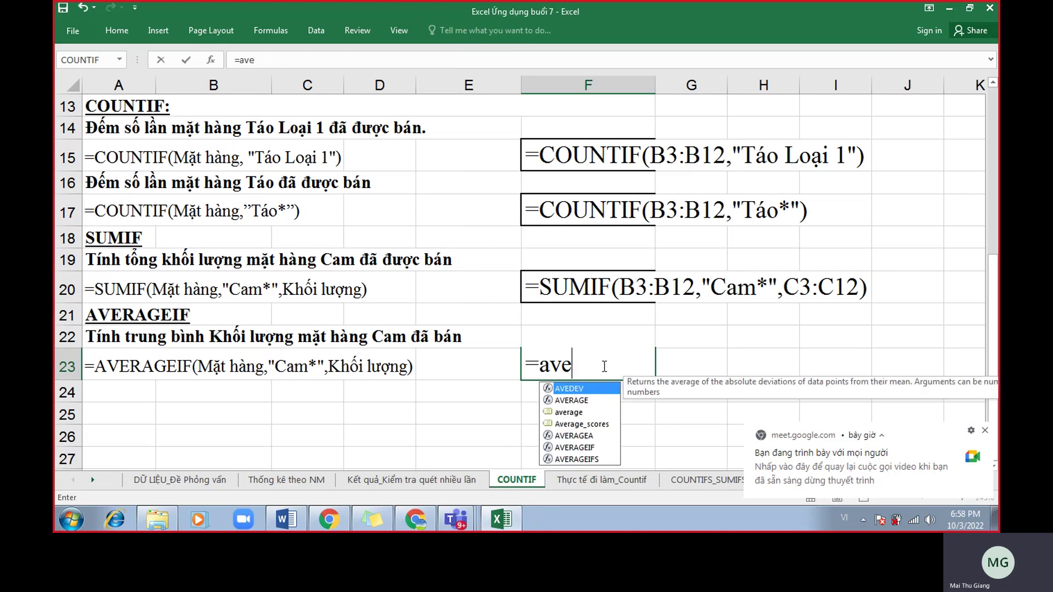
double_click(583, 447)
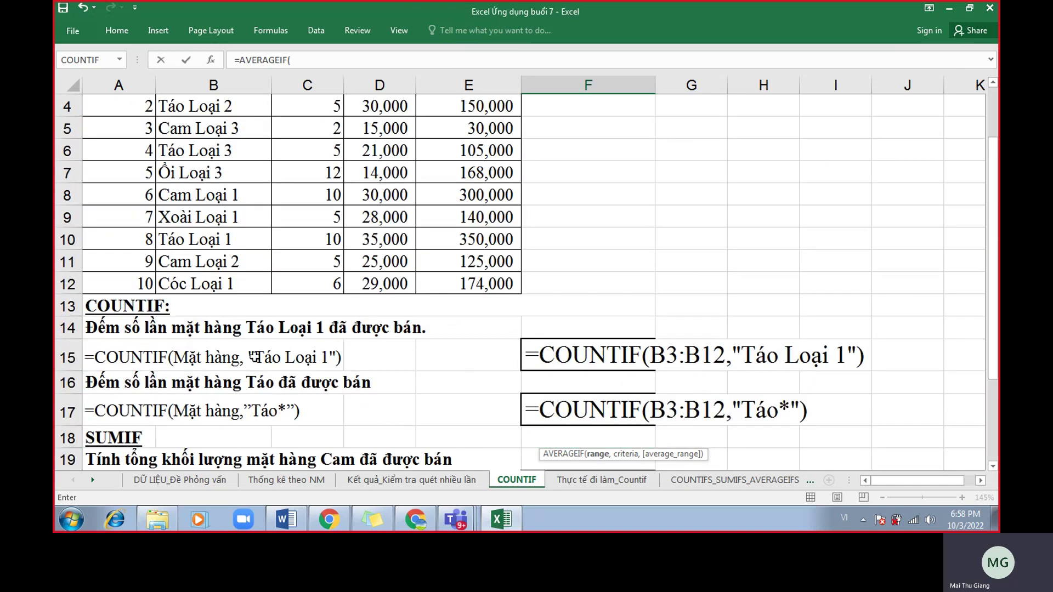
scroll(248, 351, up, 4)
drag(236, 194, 236, 392)
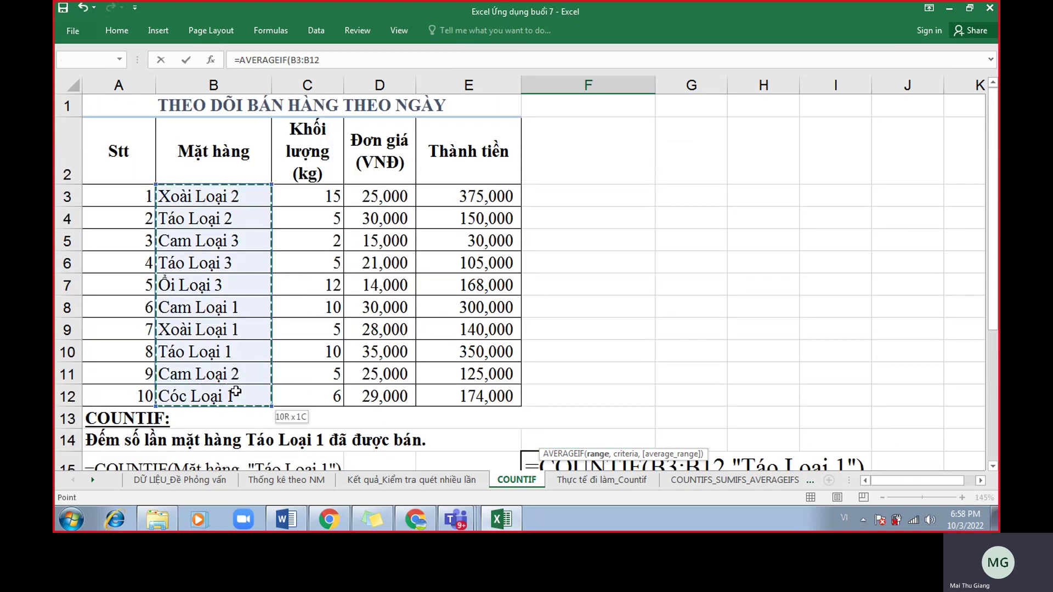
scroll(353, 305, down, 5)
Add criterion "Cam*" and average range C3:C12, then commit the formula.
text(,")
text(C)
key(BackSpace)
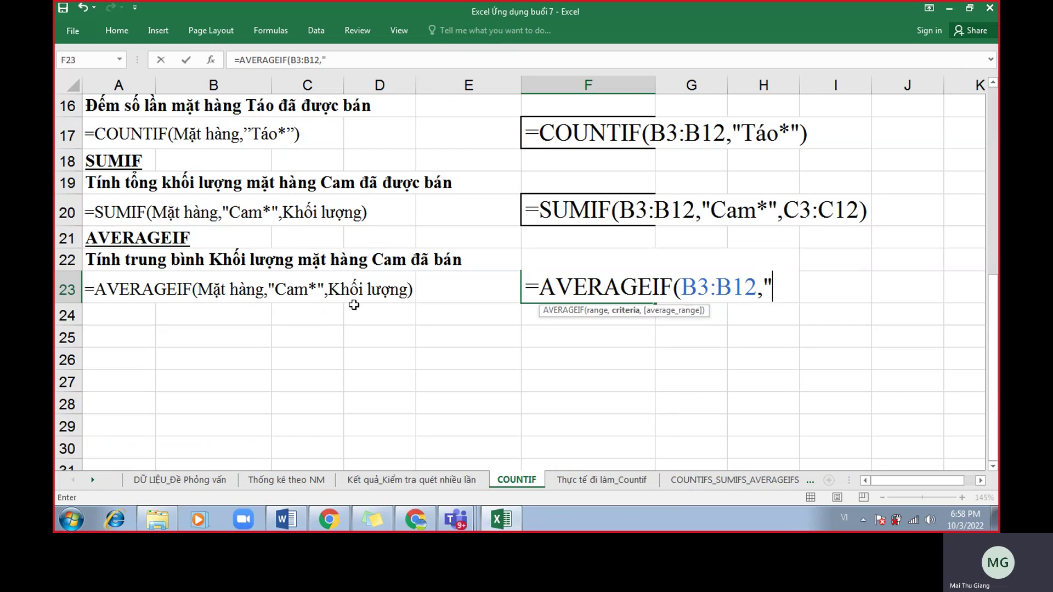
text(Cam)
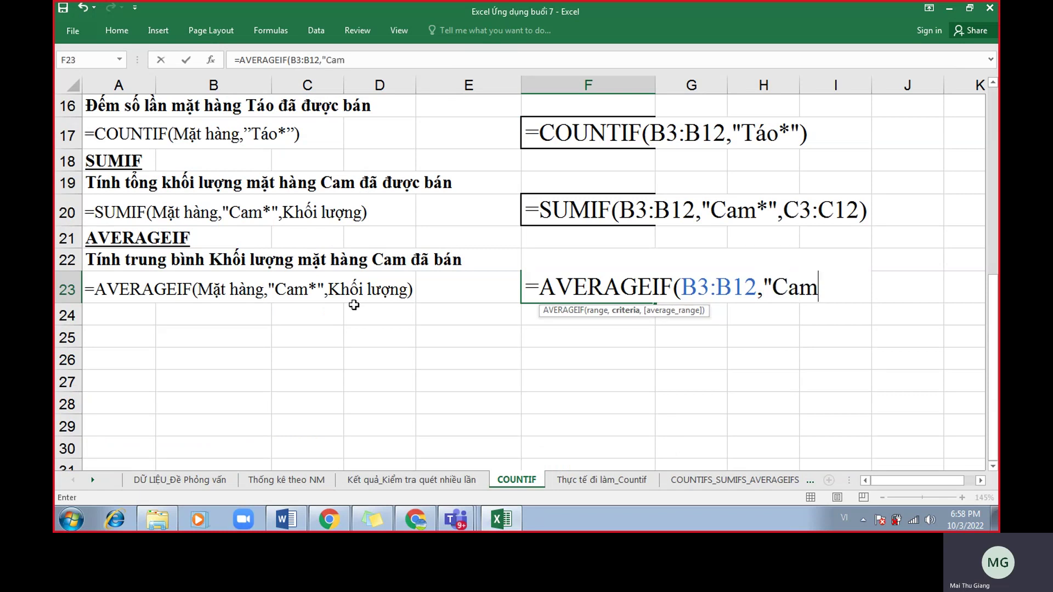
text(*",)
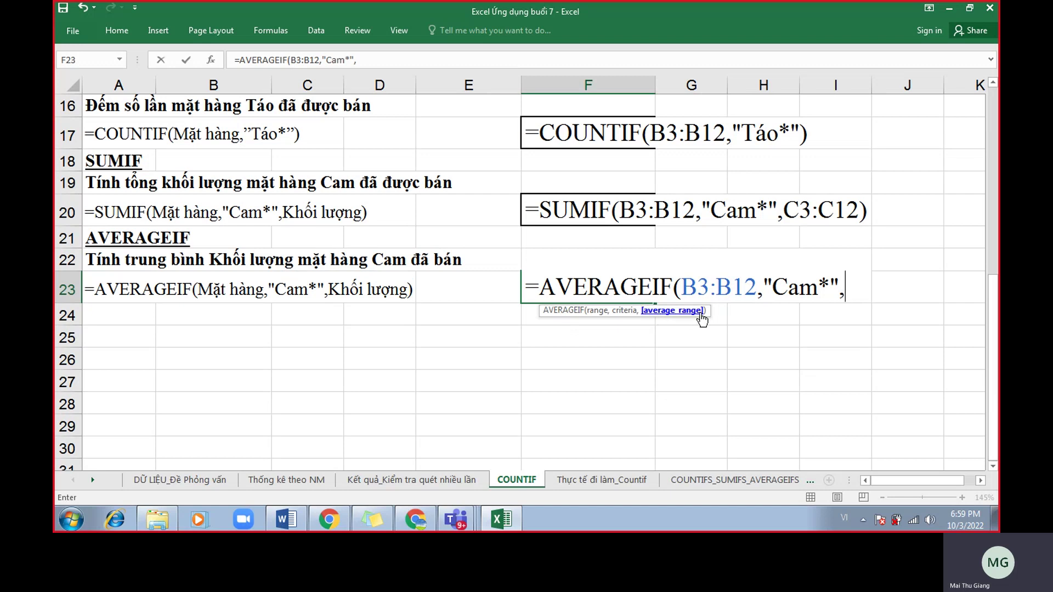
scroll(395, 251, up, 5)
drag(311, 201, 308, 387)
scroll(645, 359, down, 4)
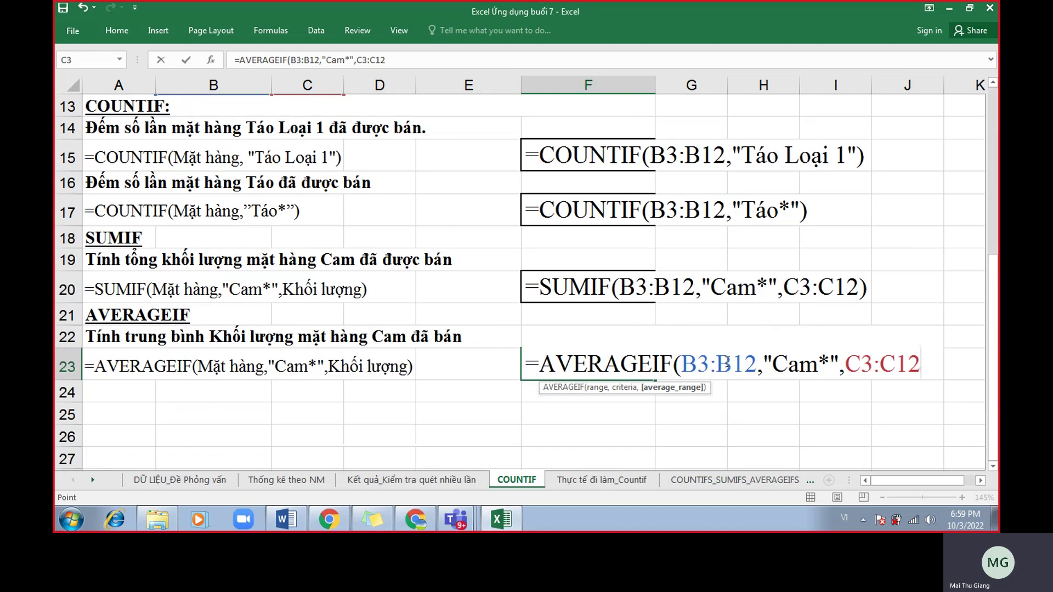
text())
key(Return)
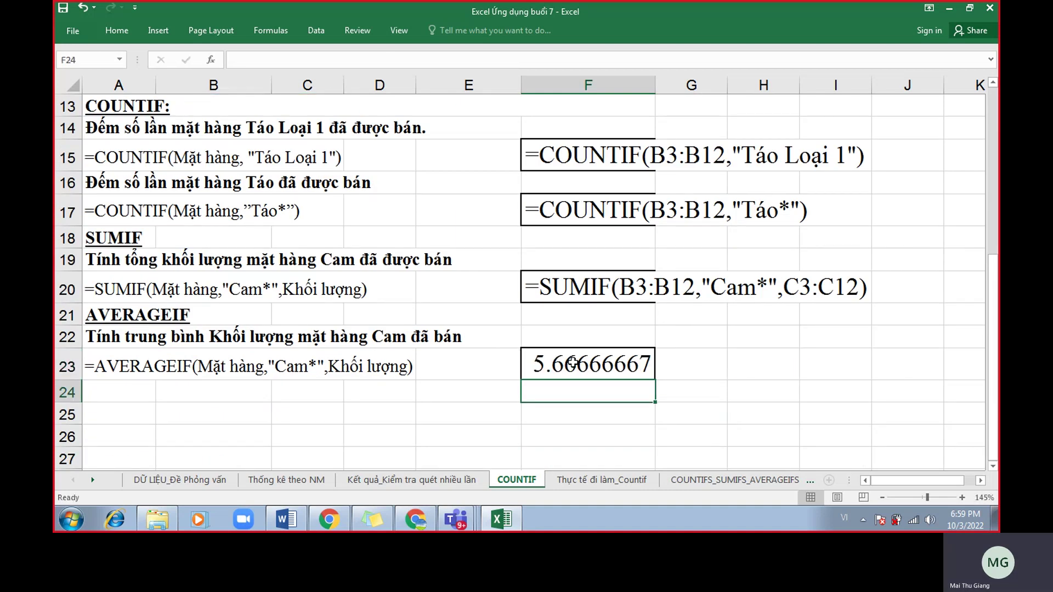
click(573, 362)
click(930, 9)
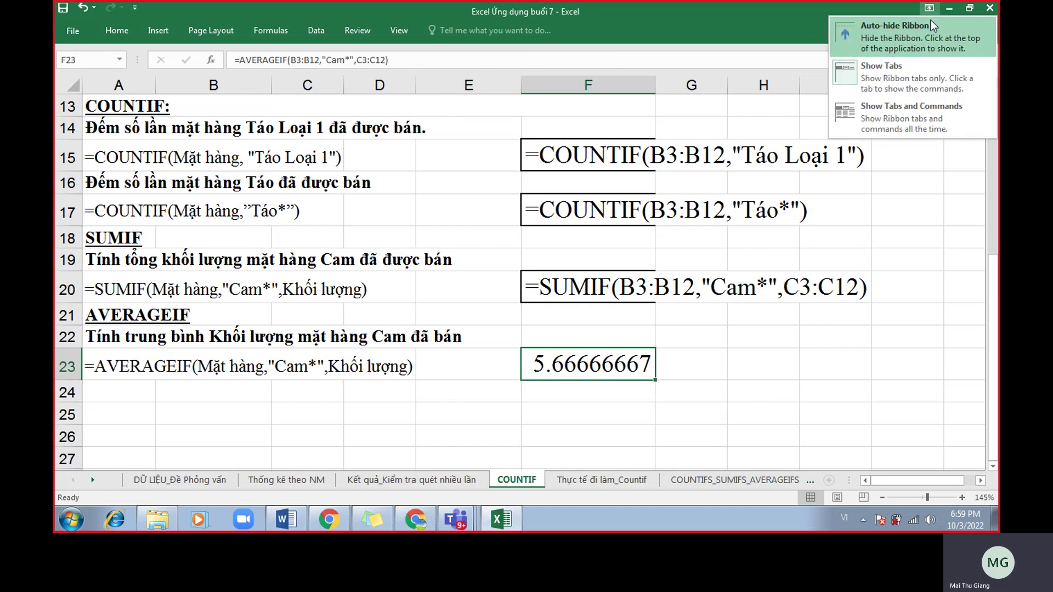
click(908, 105)
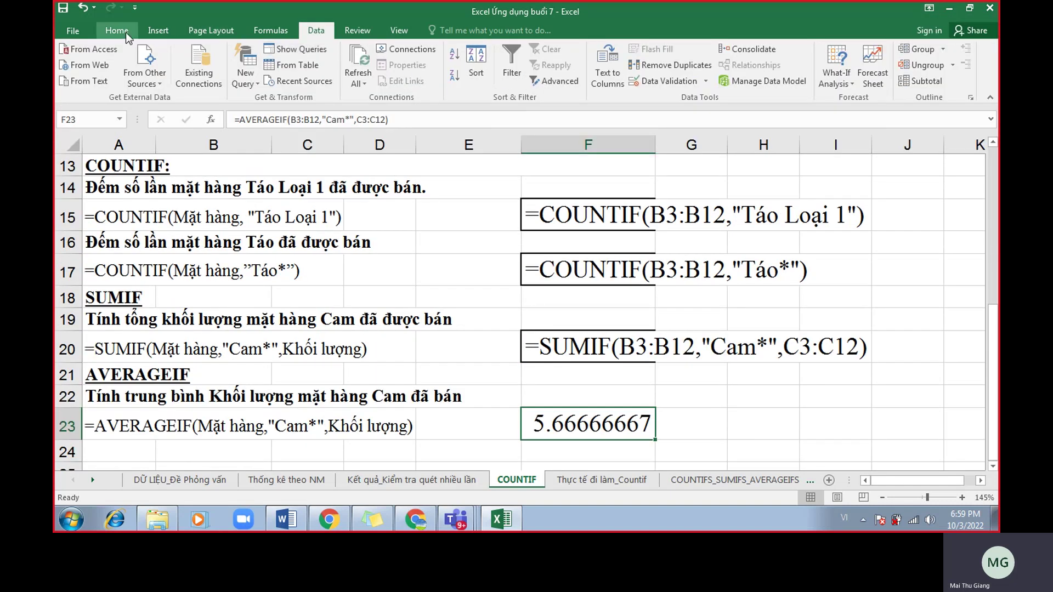
click(117, 30)
click(574, 75)
click(574, 75)
click(581, 79)
click(581, 79)
click(580, 79)
click(581, 79)
click(581, 79)
click(558, 79)
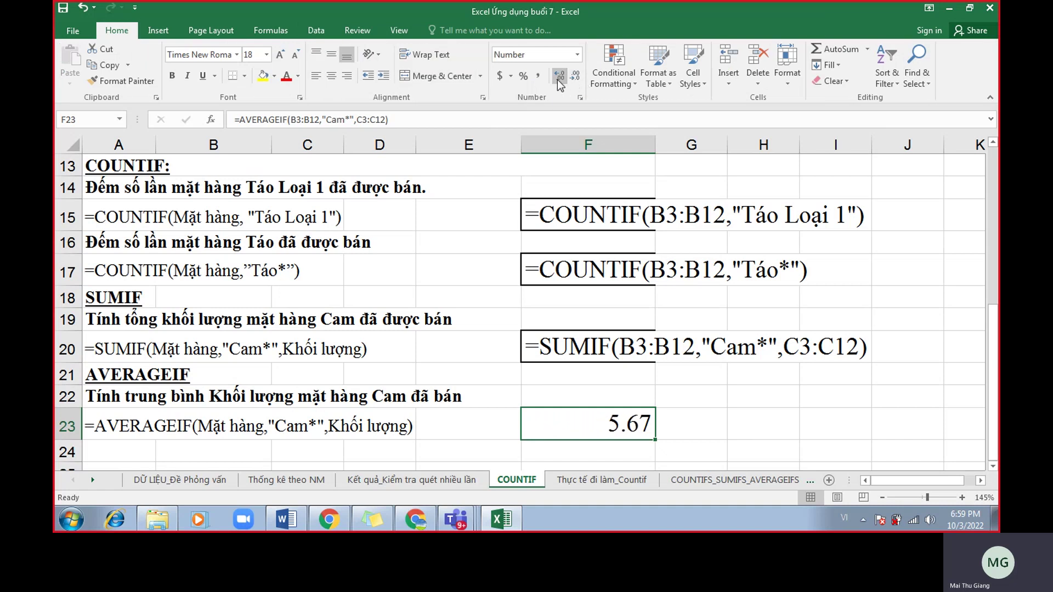
click(559, 76)
click(559, 77)
click(558, 77)
click(574, 79)
click(574, 79)
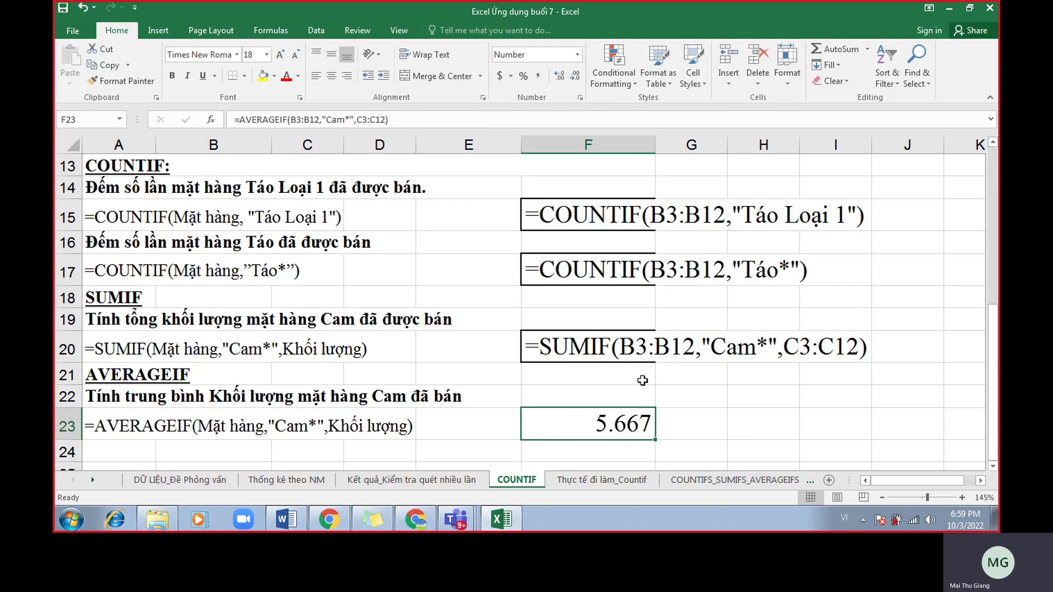
double_click(587, 424)
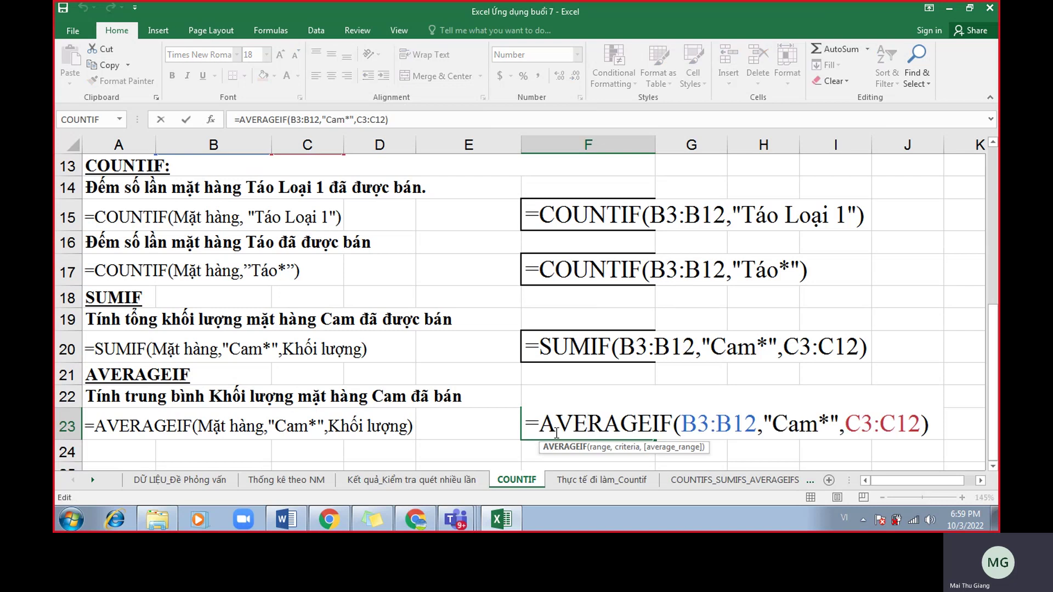
key(Return)
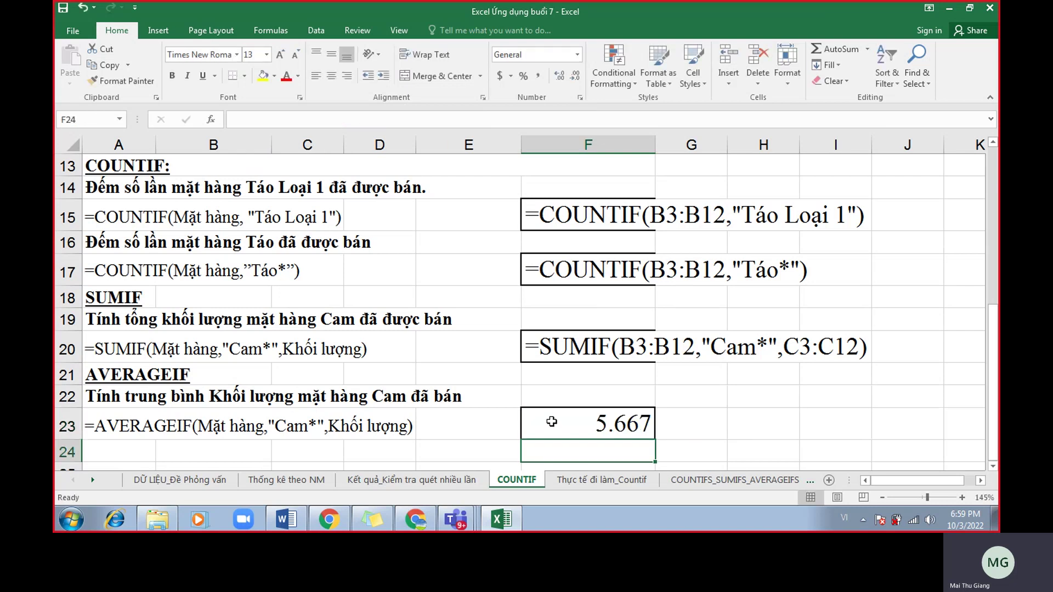
Minimize the call window and make F23 show =AVERAGEIF(B3:B12,"Cam*",C3:C12) as text.
click(415, 519)
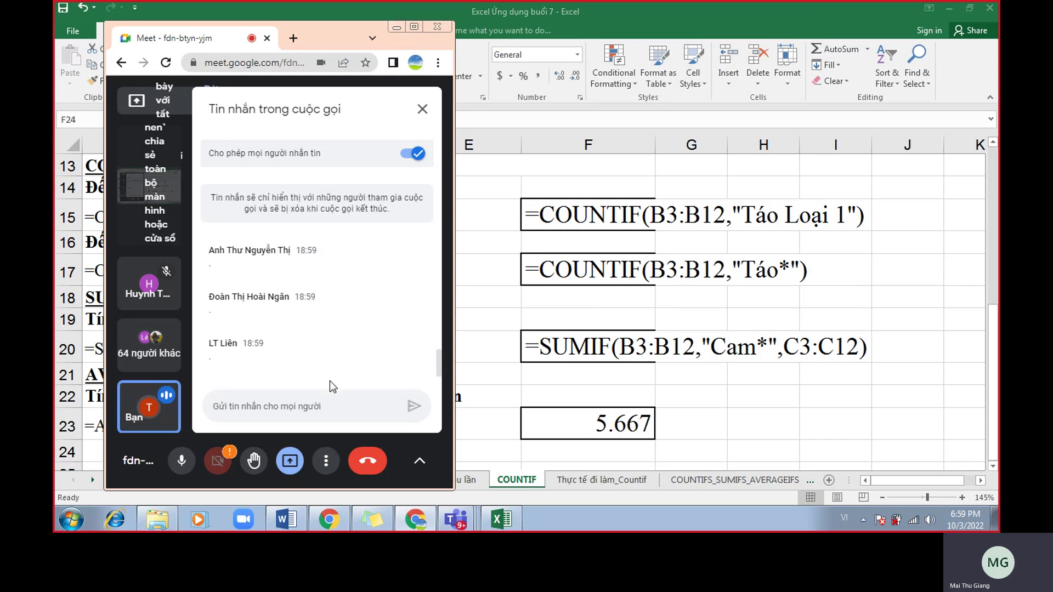
scroll(368, 348, up, 1)
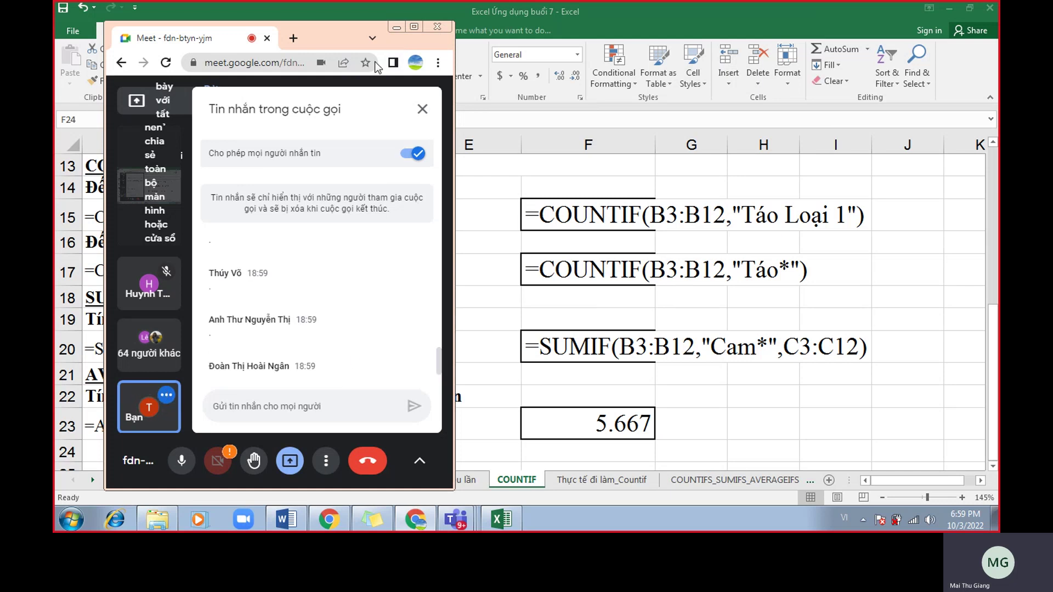
click(395, 27)
click(555, 393)
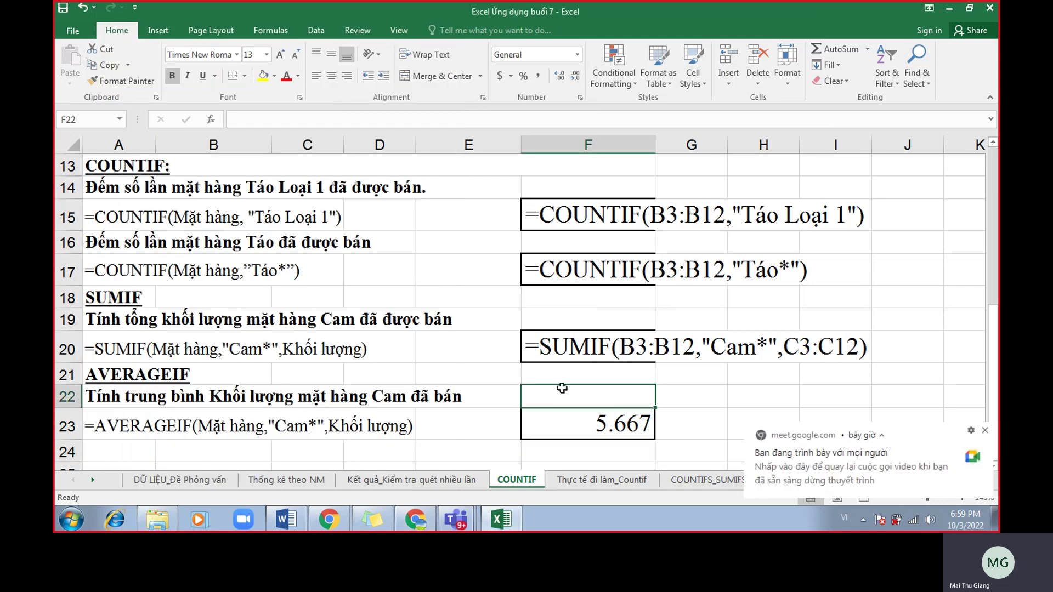
click(547, 416)
double_click(547, 416)
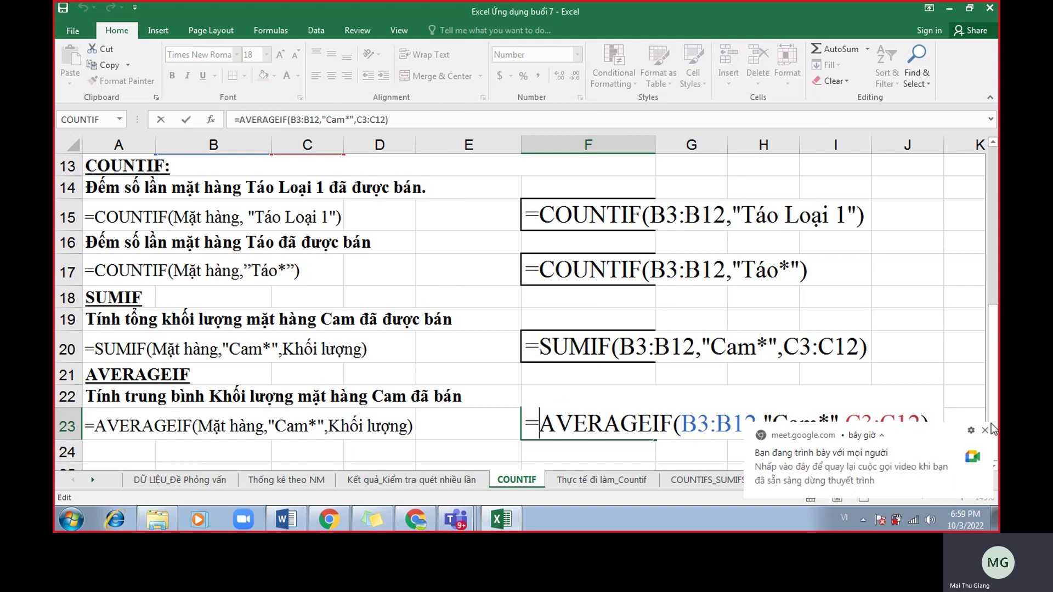
click(536, 426)
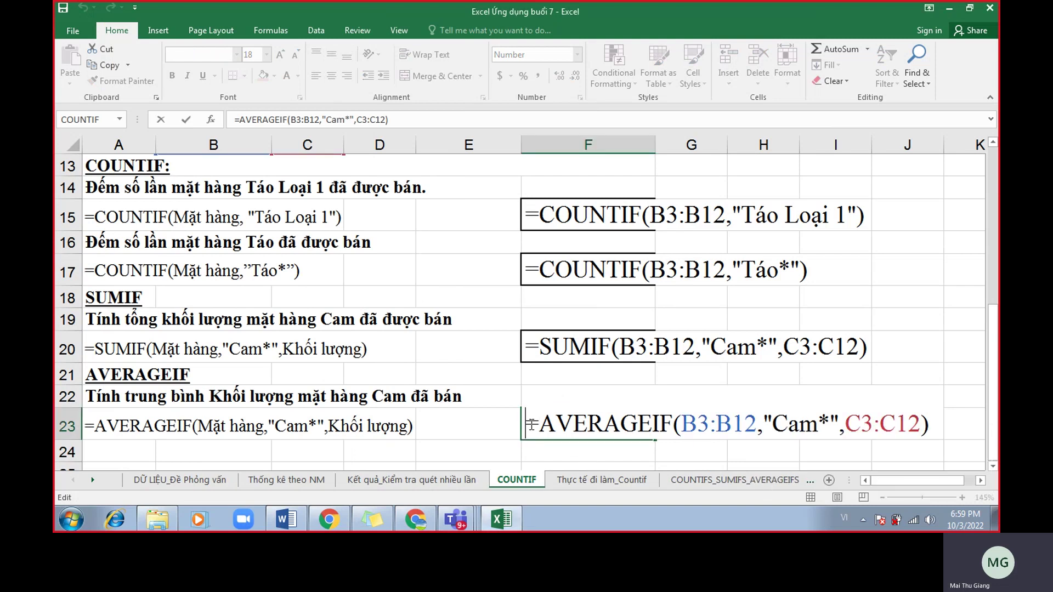
key(Escape)
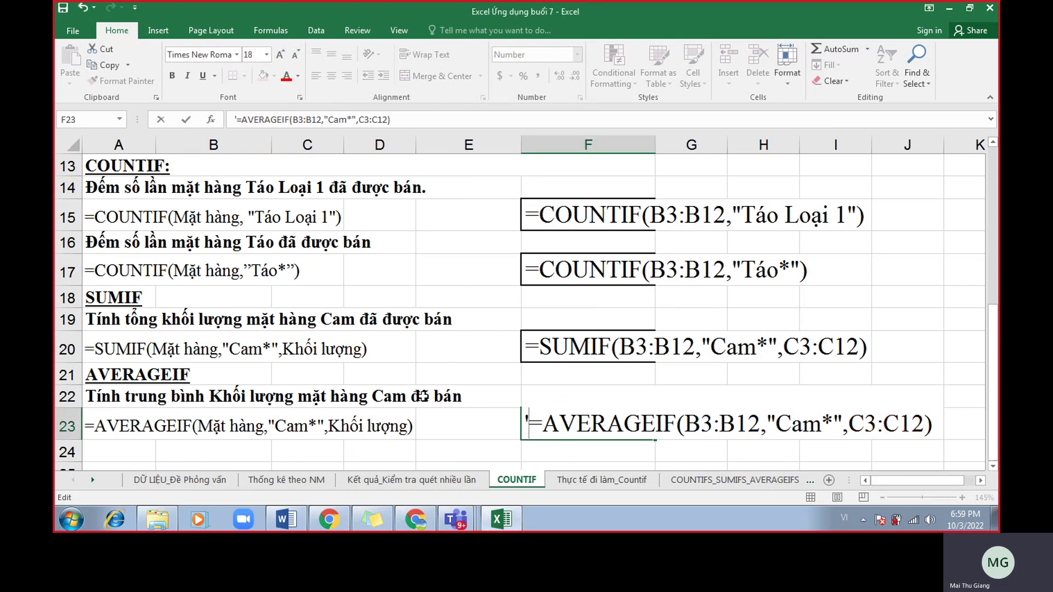
click(420, 391)
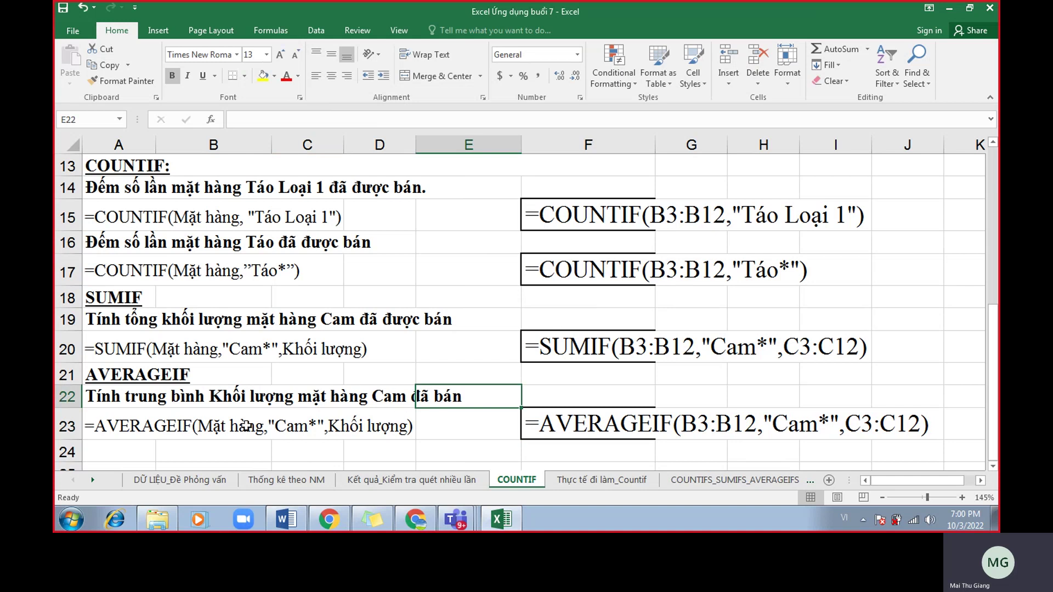
click(286, 519)
Scroll the Word notes to "4. Hàm COUNTIFS" and its syntax lines.
scroll(410, 338, down, 5)
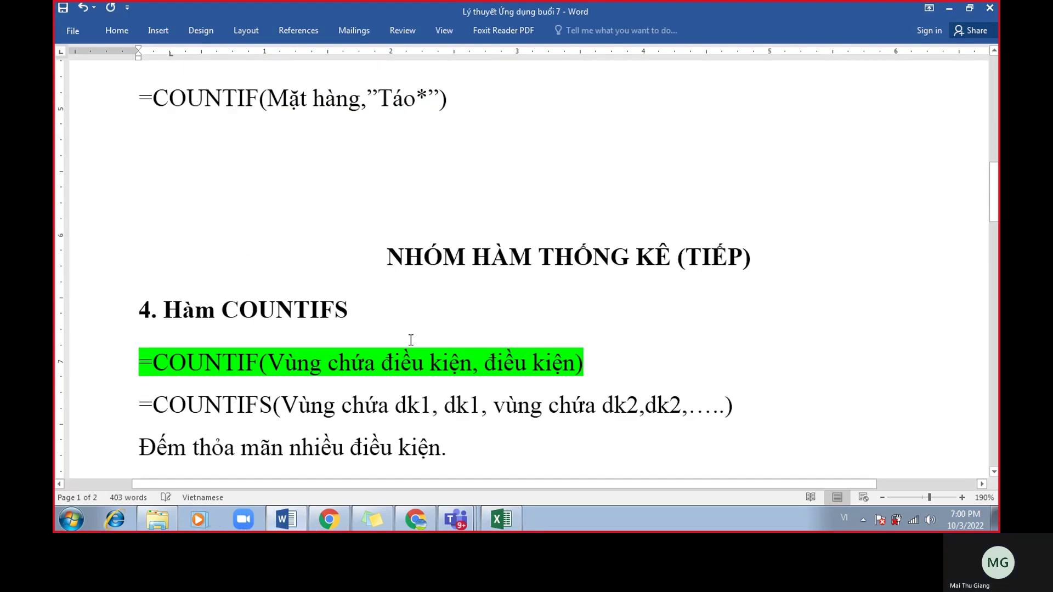
drag(385, 256, 880, 262)
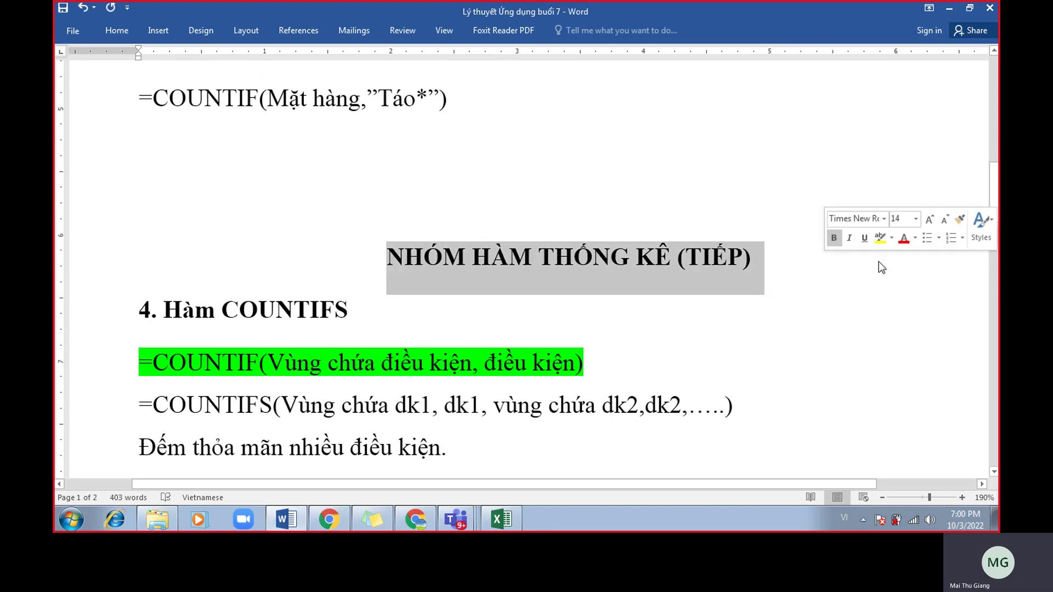
click(766, 329)
scroll(536, 371, down, 1)
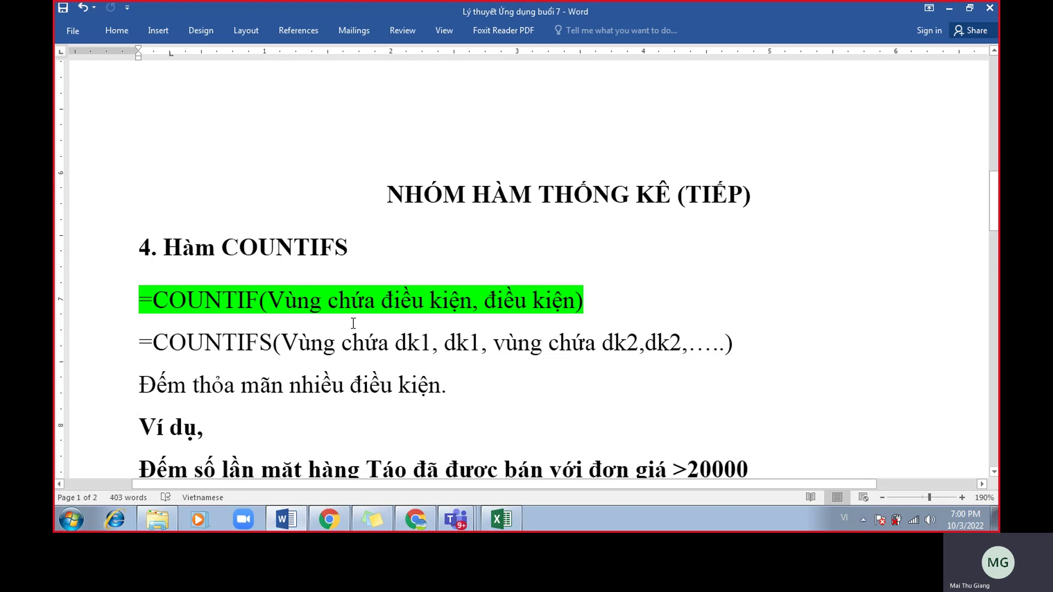
scroll(354, 323, down, 1)
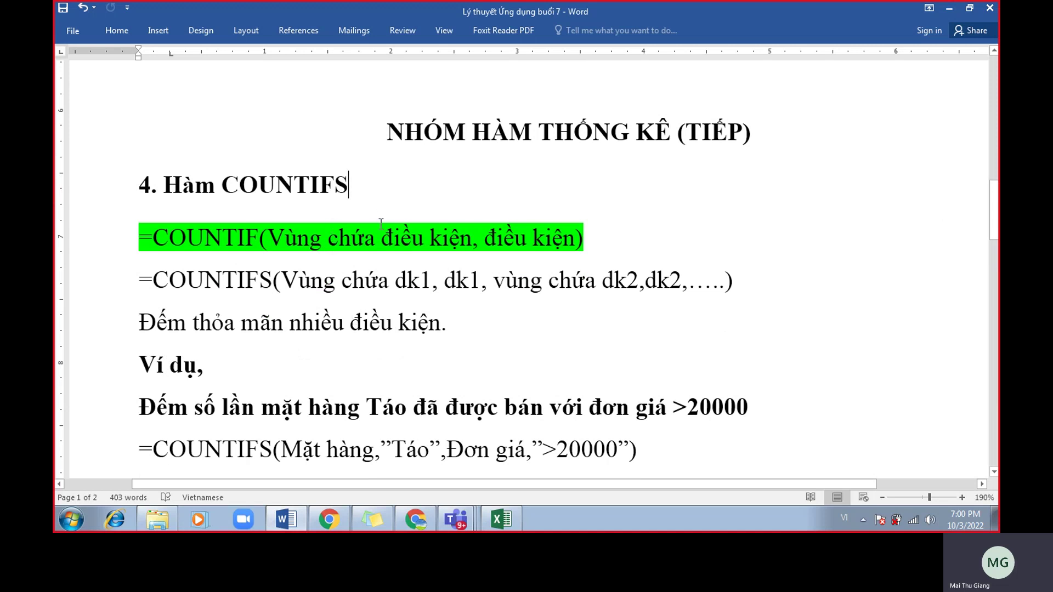
click(517, 281)
click(495, 282)
click(529, 318)
Highlight the final S of the COUNTIFS heading in yellow.
drag(375, 192, 330, 190)
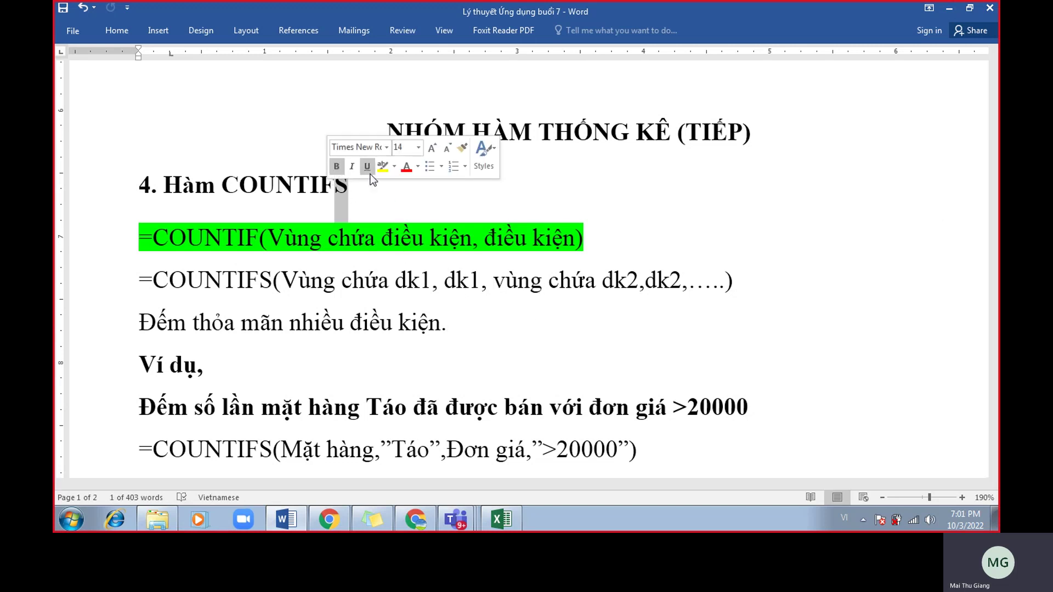
click(382, 167)
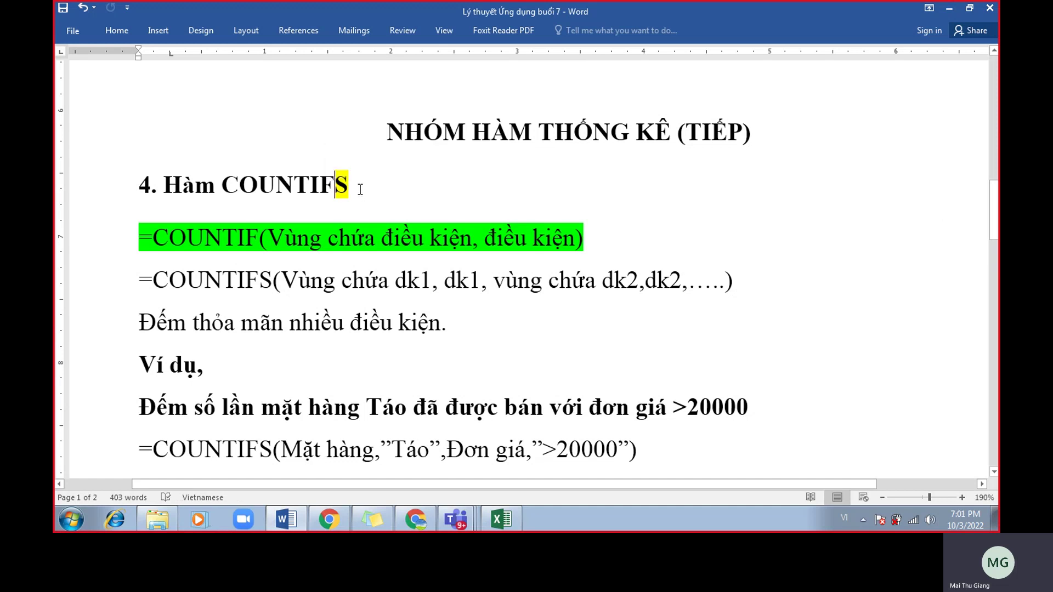
drag(362, 180, 121, 179)
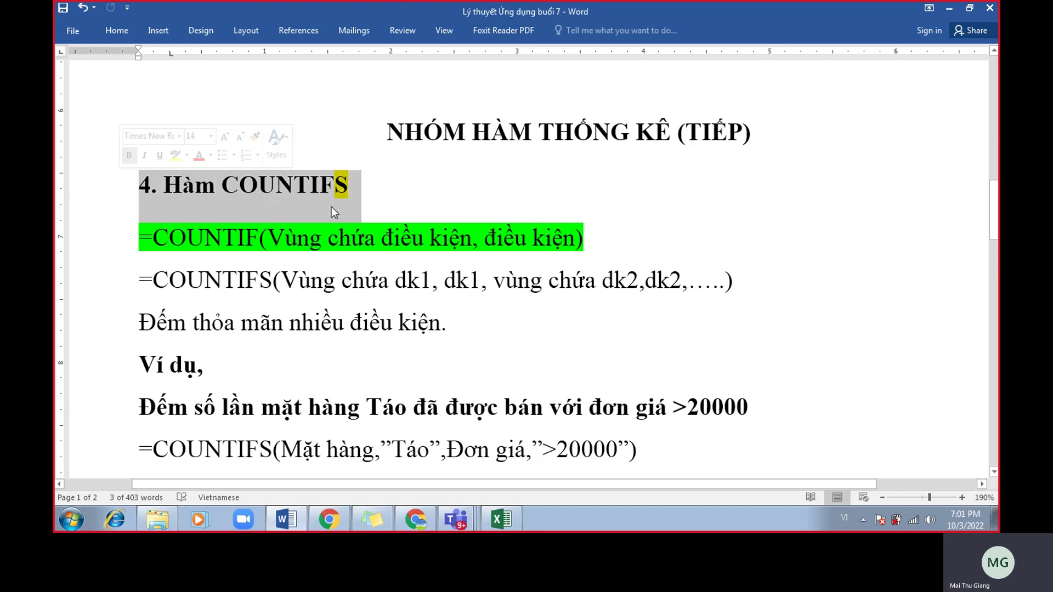
click(372, 204)
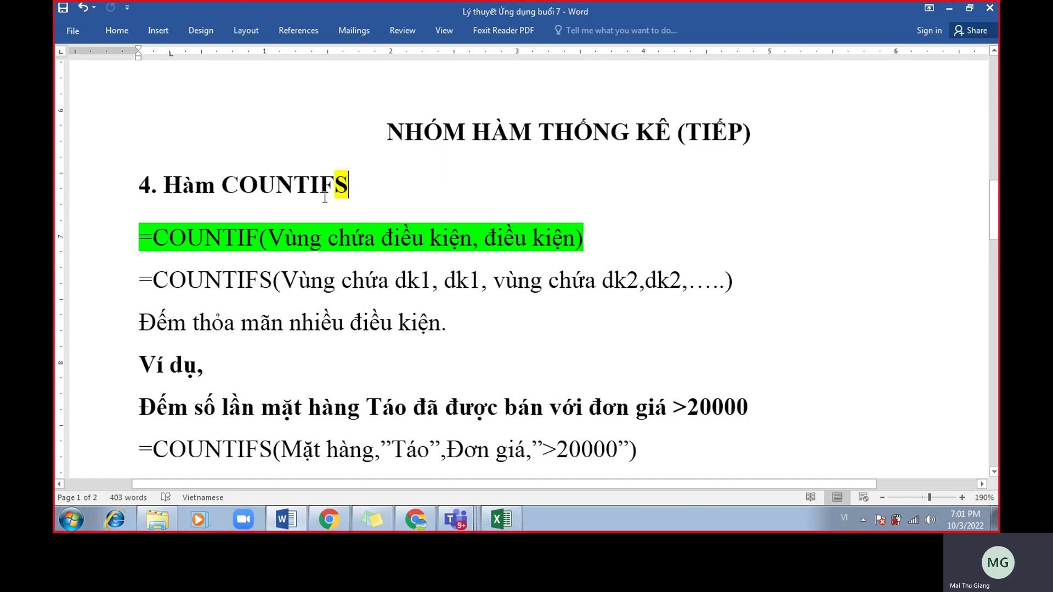
drag(311, 189, 346, 189)
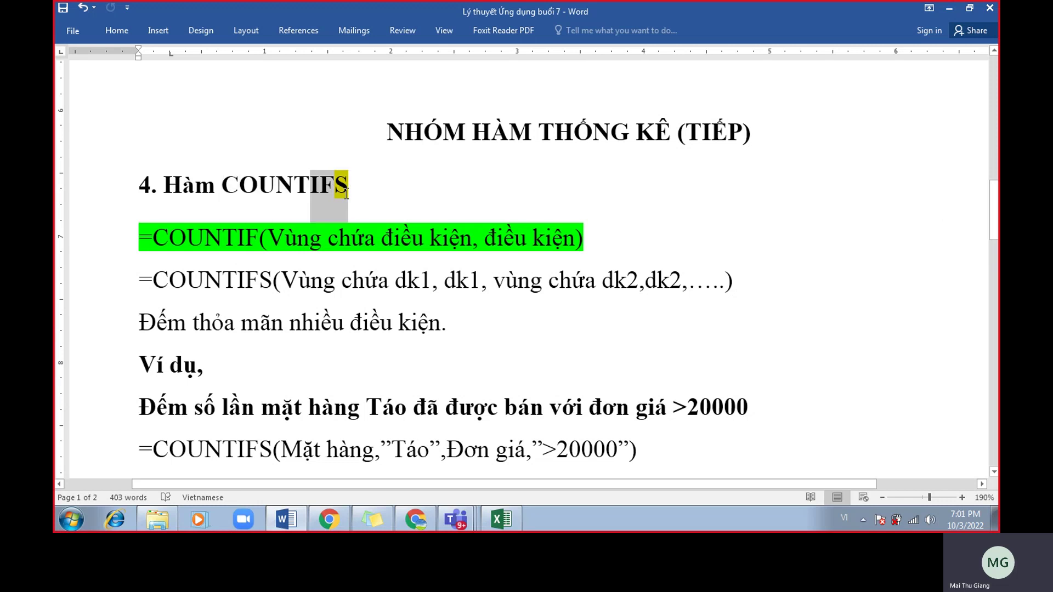
click(335, 279)
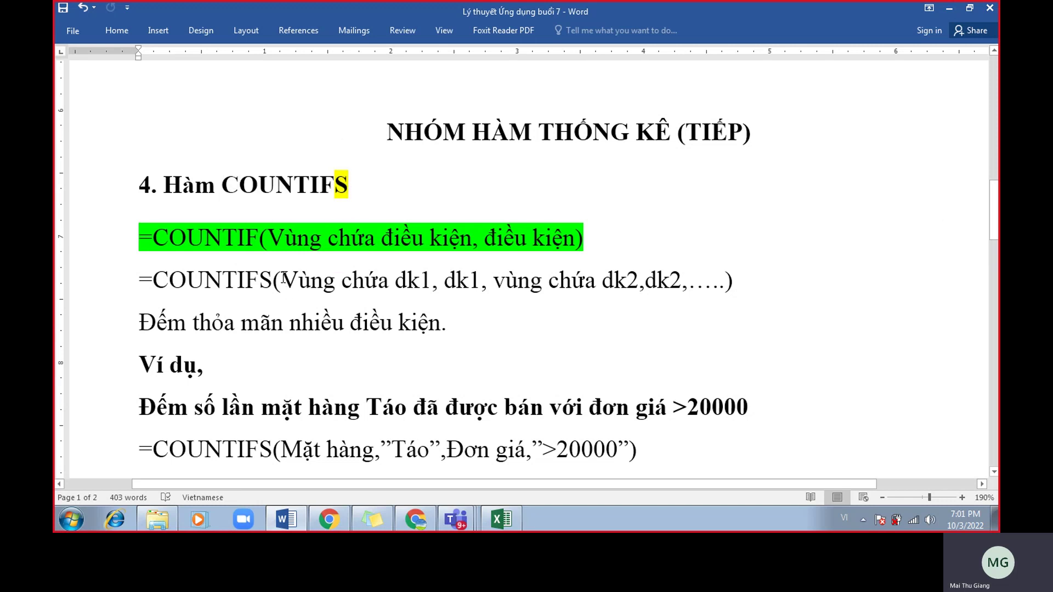
Highlight "nhiều điều kiện." in the description line in yellow.
drag(259, 285, 480, 281)
click(324, 281)
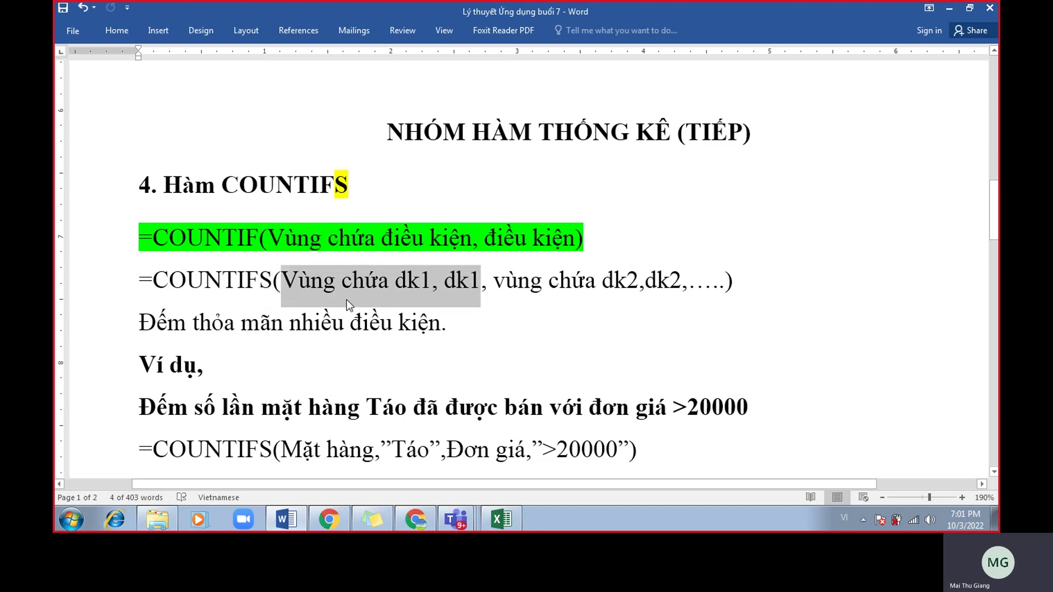
drag(282, 281, 774, 296)
click(505, 318)
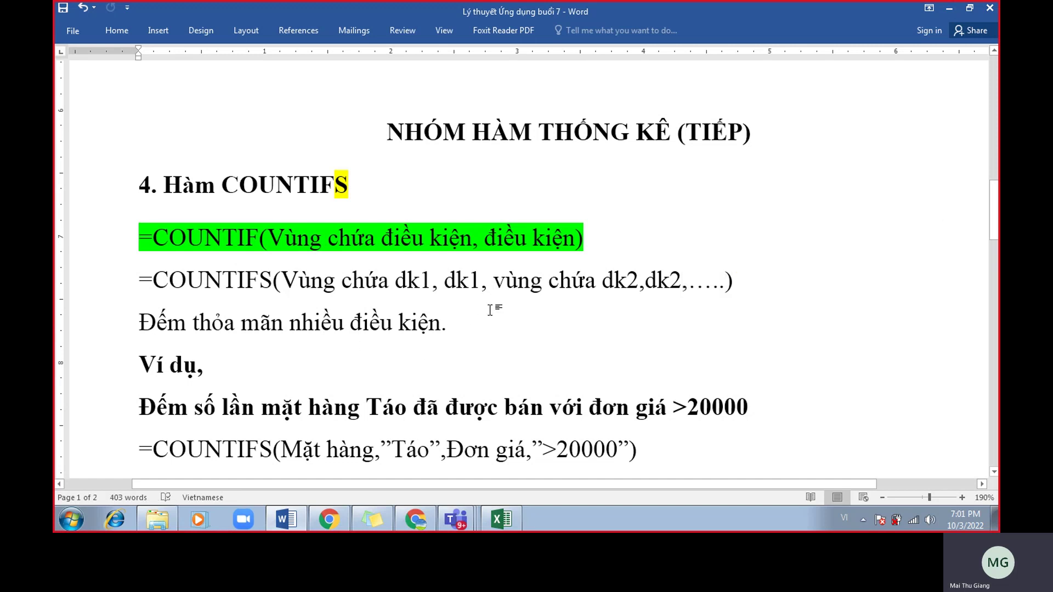
drag(456, 330, 290, 329)
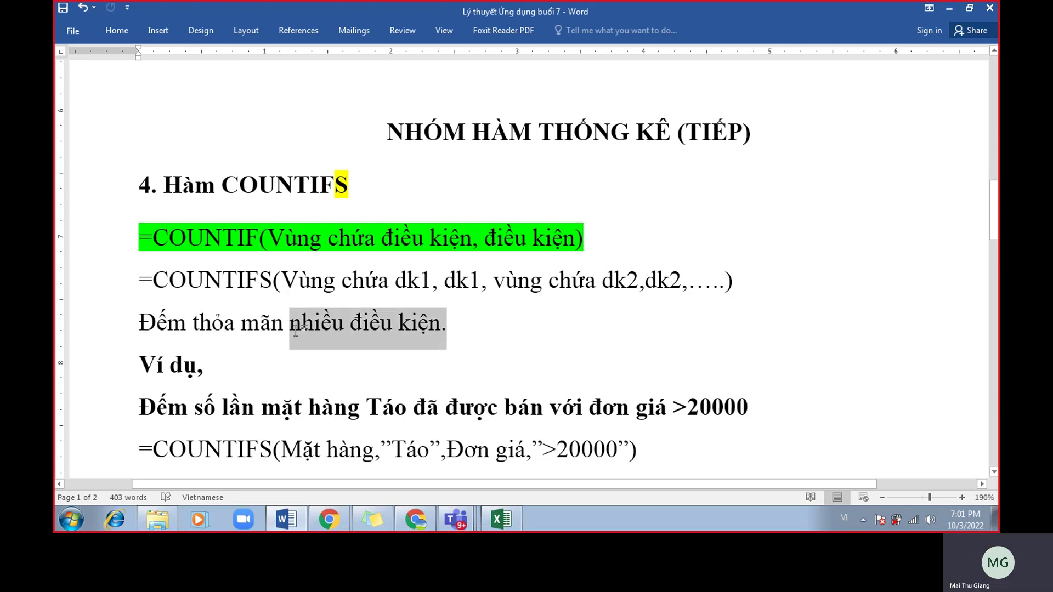
click(351, 308)
click(370, 353)
Select the example sentence about counting Táo sales.
scroll(374, 358, down, 2)
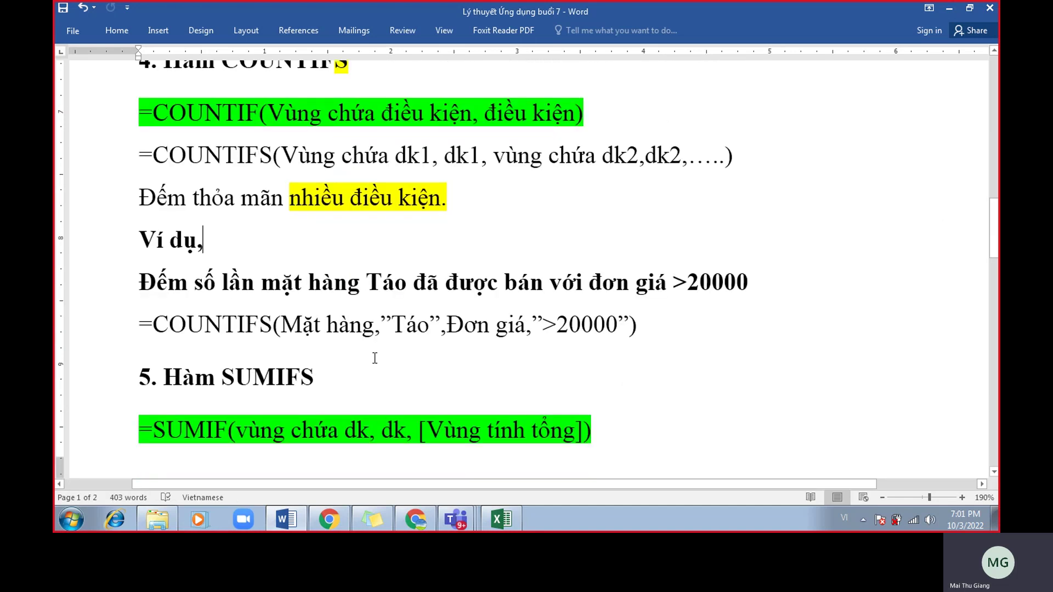
scroll(374, 358, up, 1)
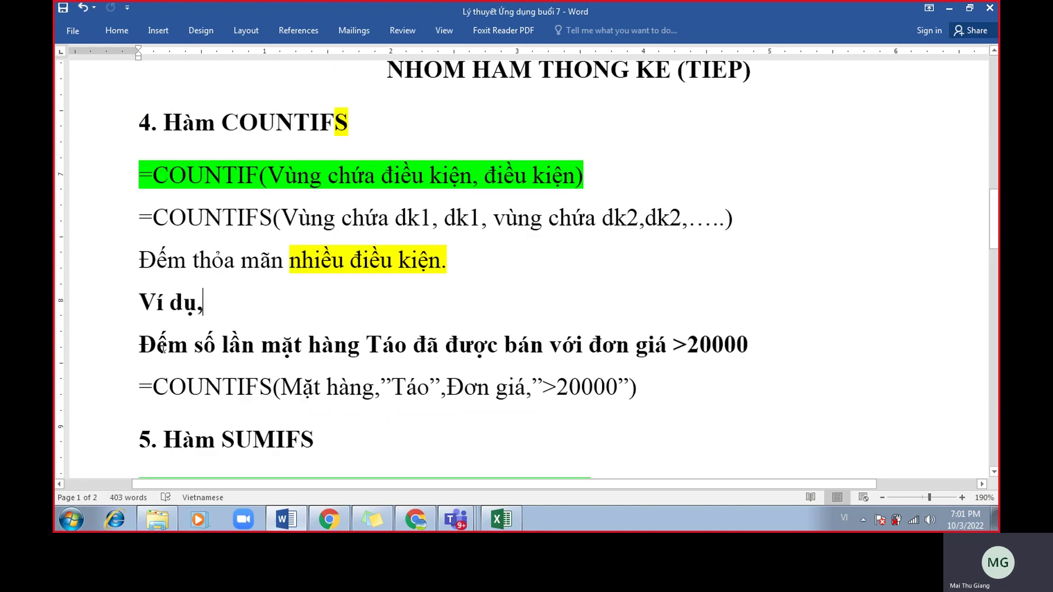
drag(220, 346, 744, 361)
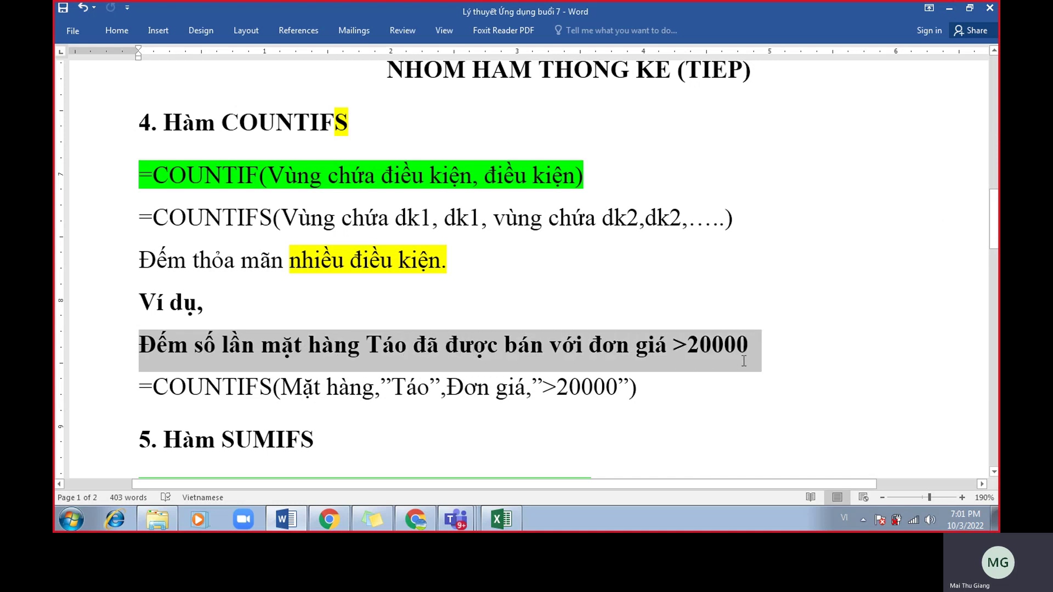
click(744, 362)
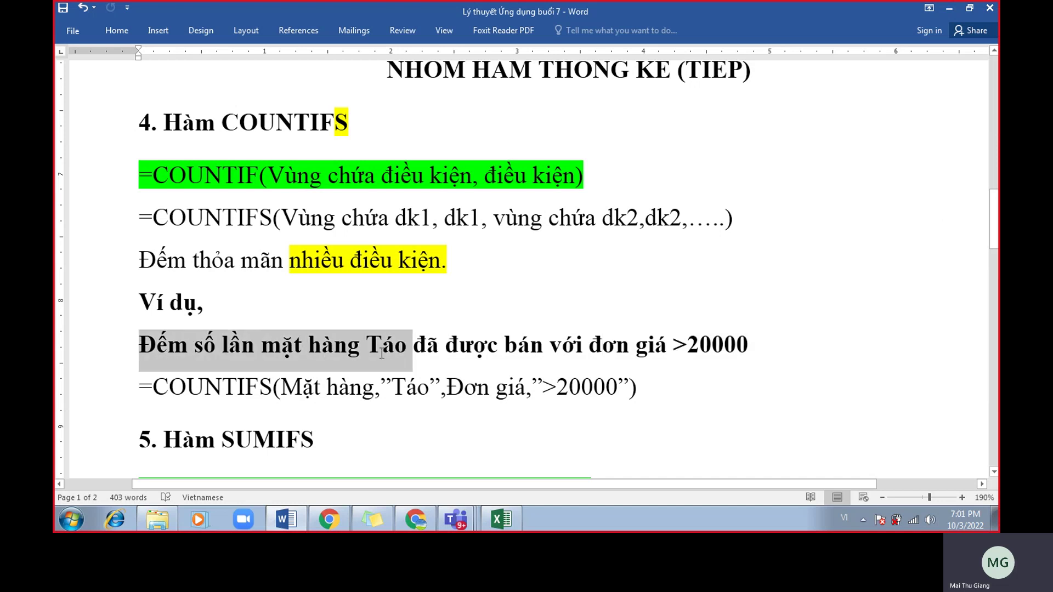
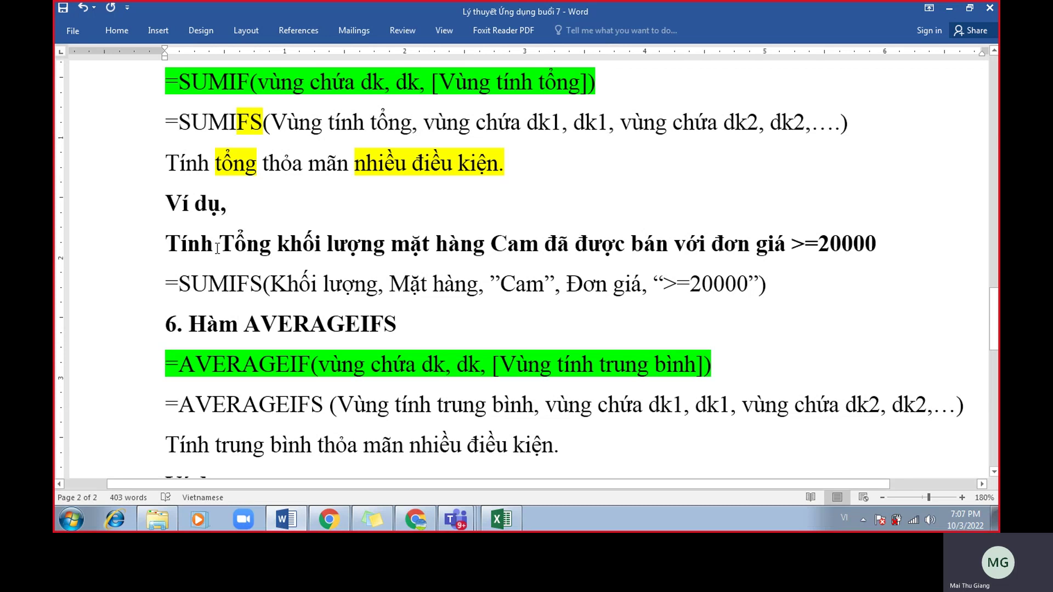
Highlight the SUMIFS task sentence about the total weight of Cam in the Word notes.
drag(230, 252, 927, 240)
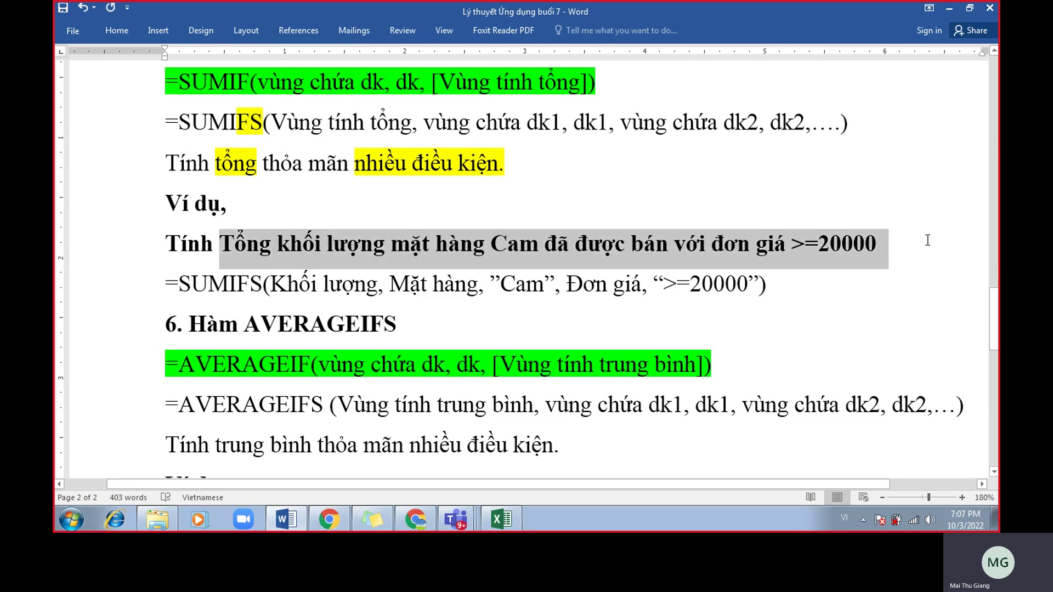
click(587, 255)
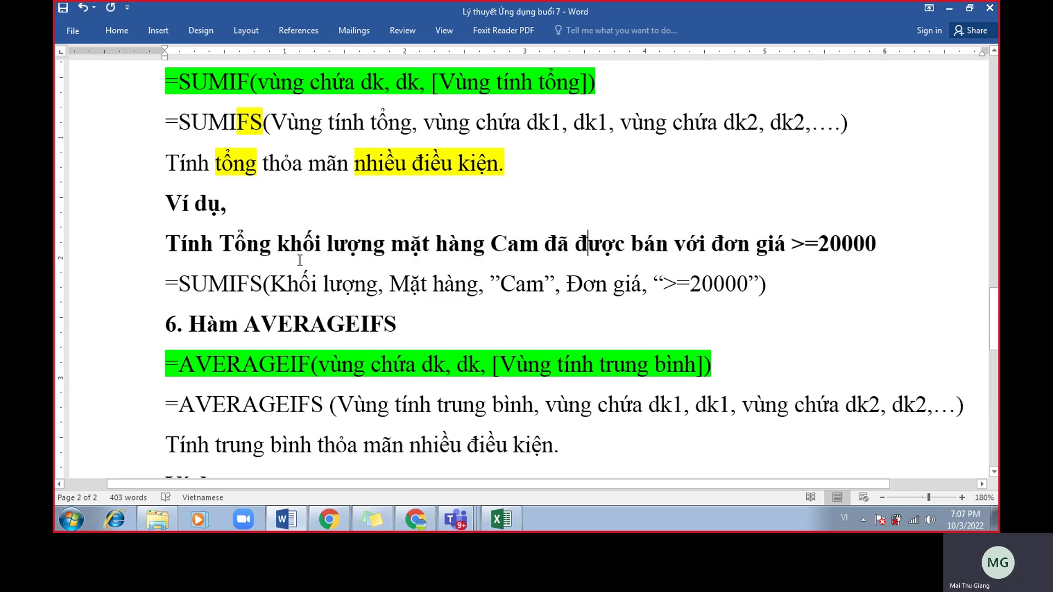
drag(230, 252, 375, 247)
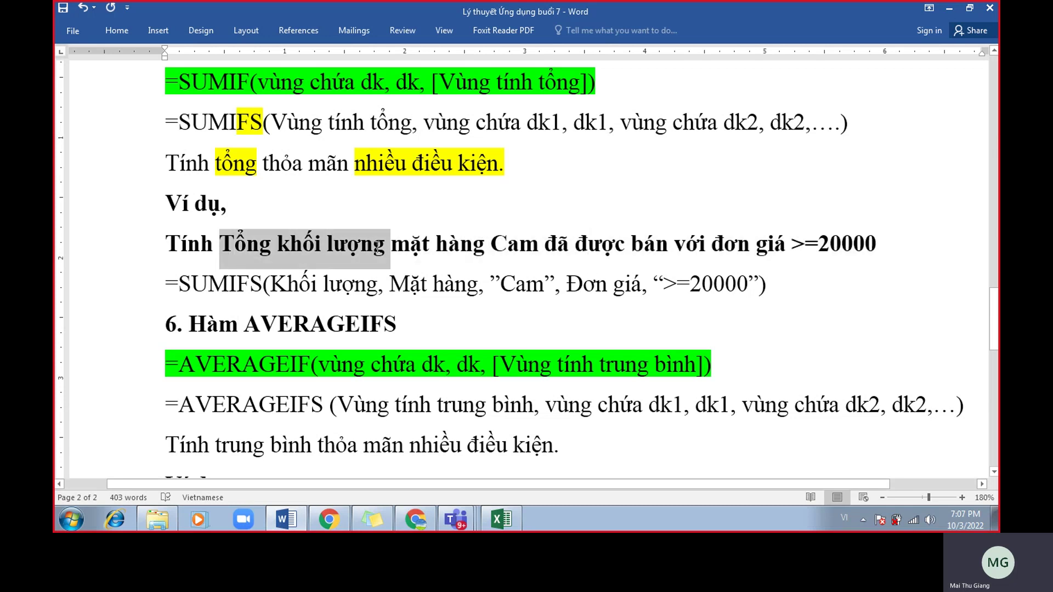
drag(379, 247, 523, 242)
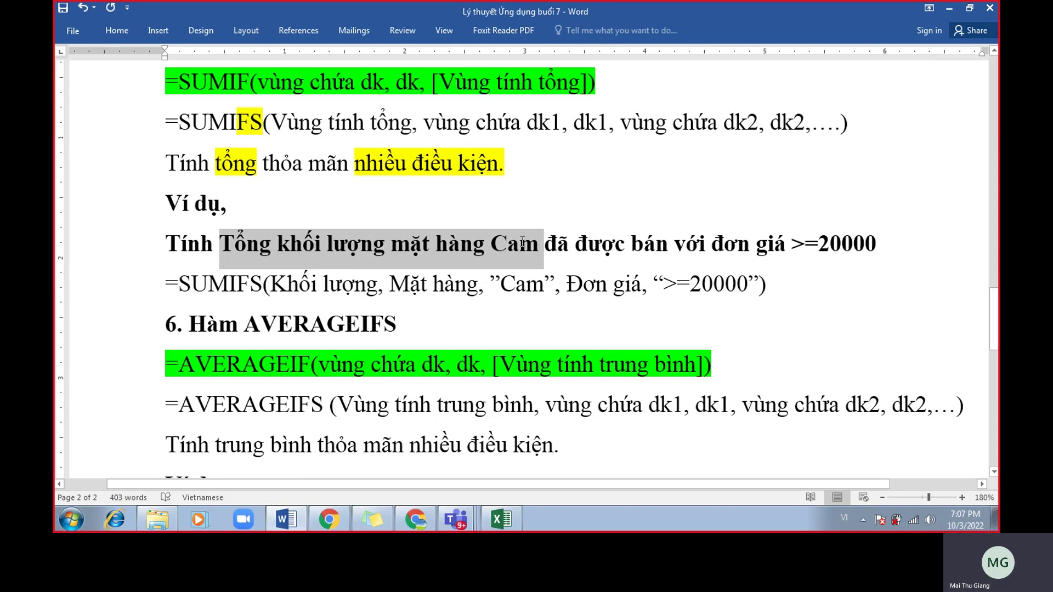
drag(522, 242, 894, 237)
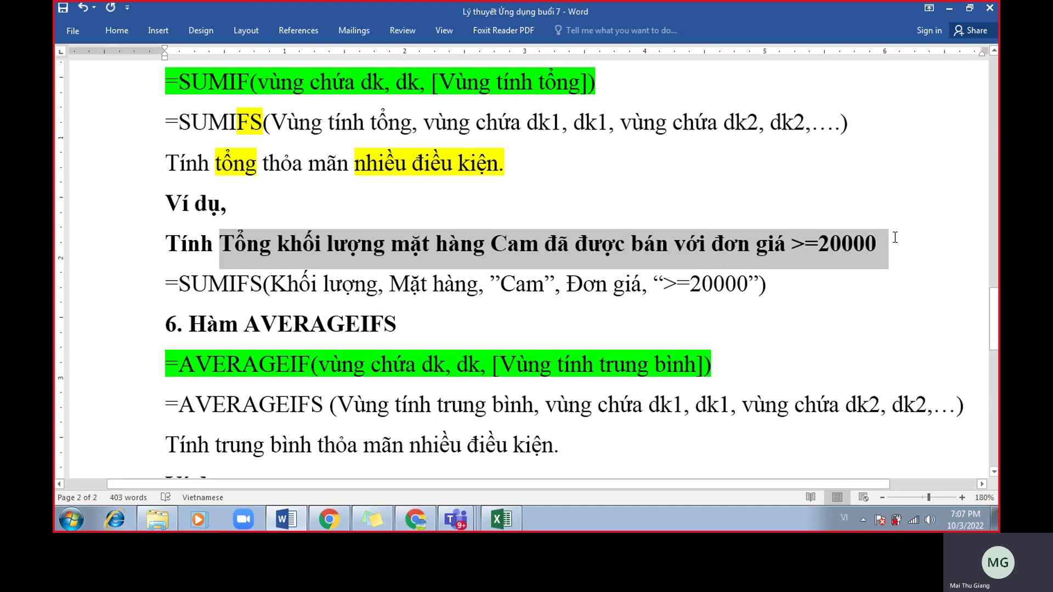
Point out the SUMIFS arguments: the FS ending, the Khối lượng sum range, and the Mặt hàng and Đơn giá criteria.
drag(263, 286, 237, 284)
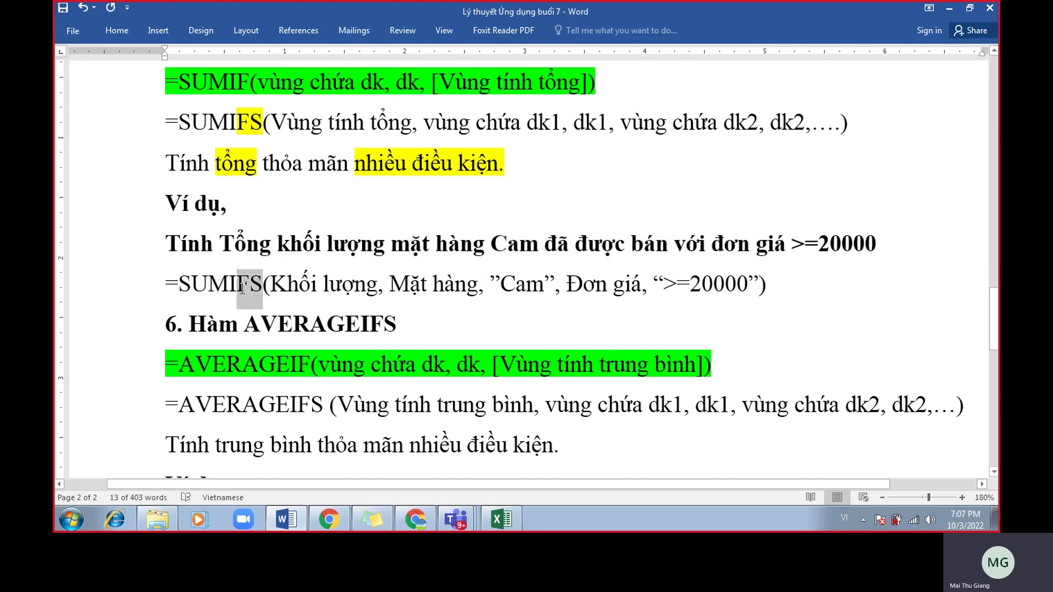
click(413, 331)
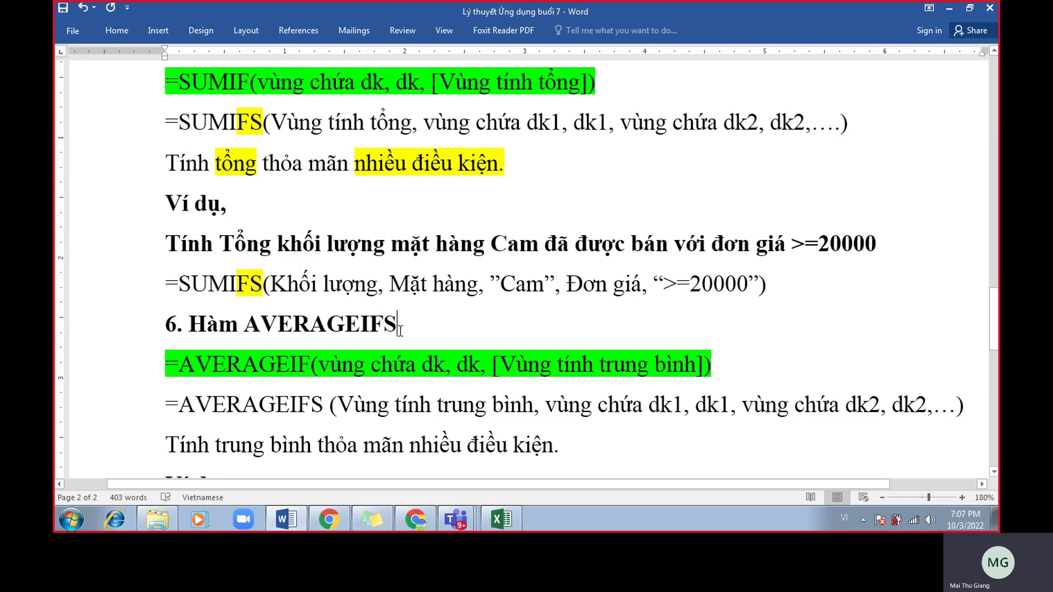
drag(271, 286, 354, 277)
drag(283, 127, 384, 122)
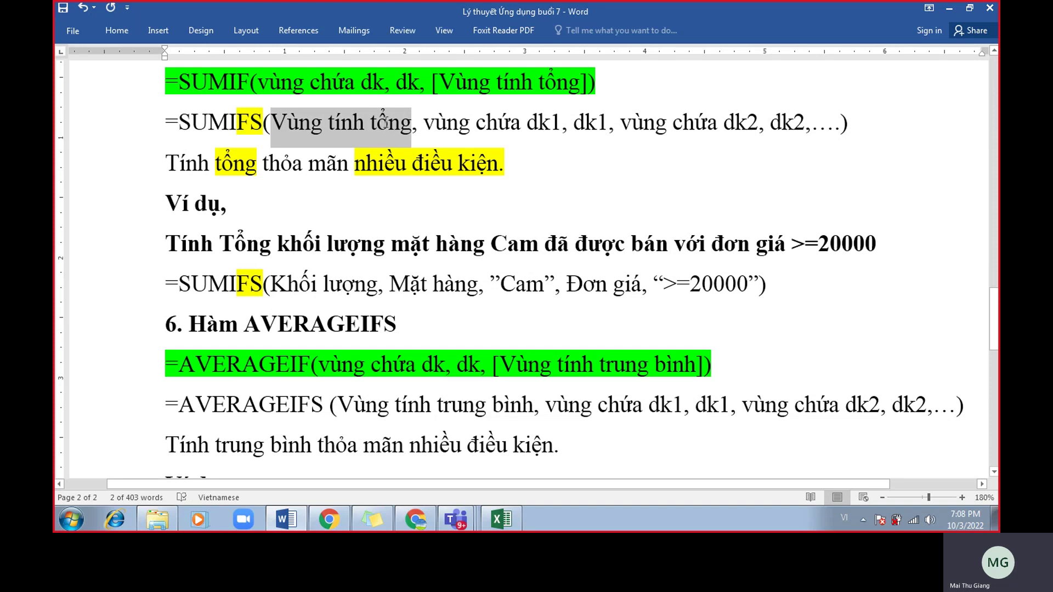
drag(272, 286, 359, 287)
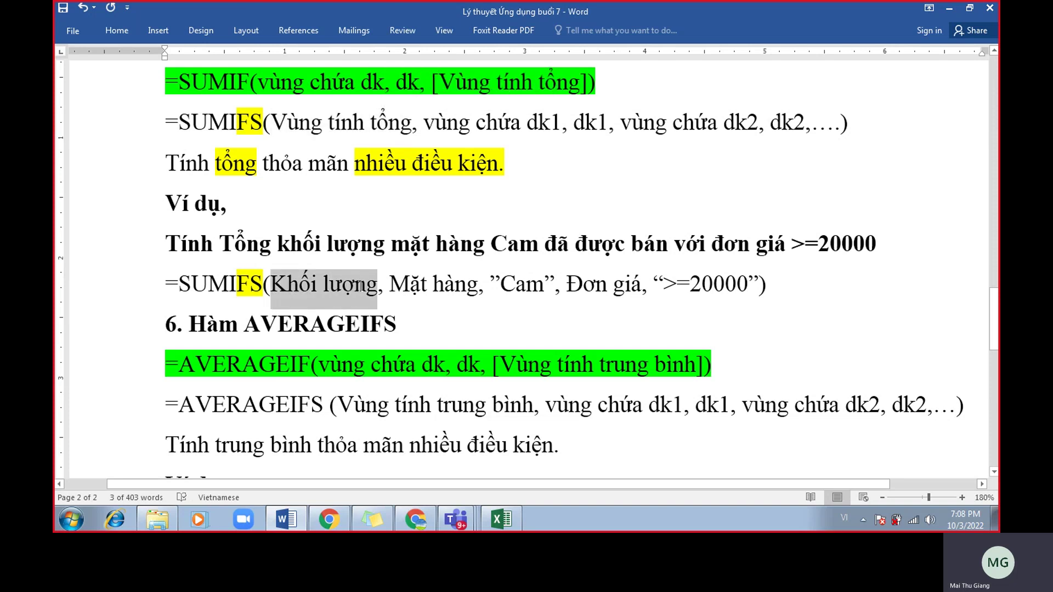
drag(516, 286, 409, 289)
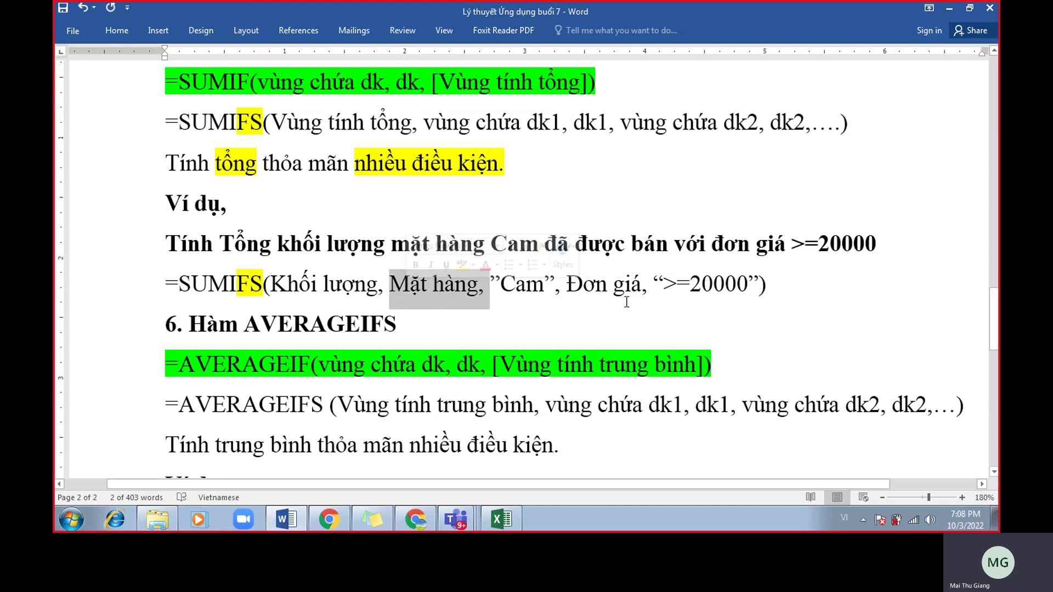
drag(746, 286, 589, 290)
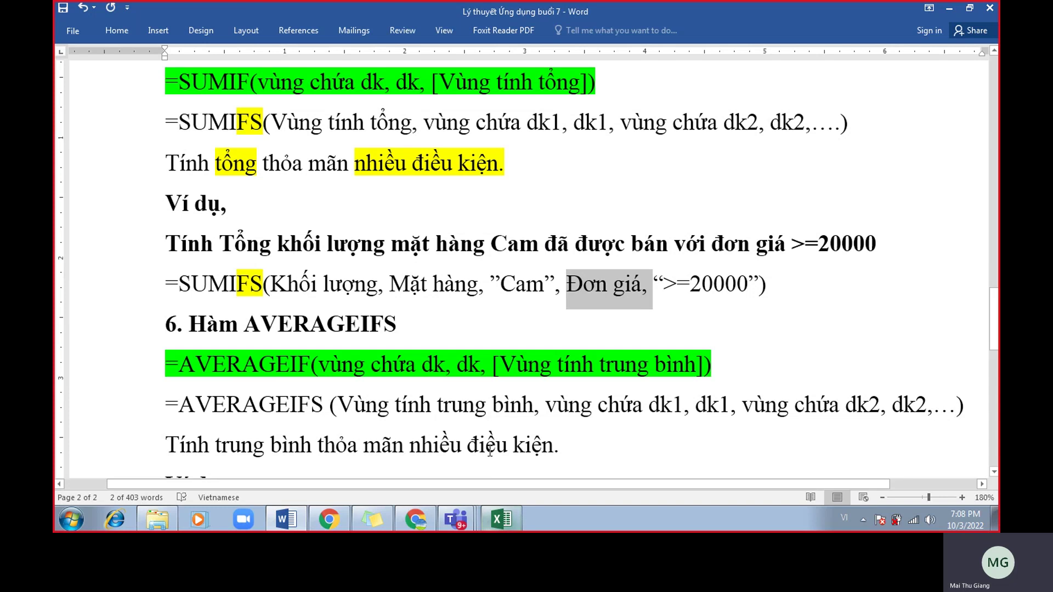
Switch to the Excel COUNTIFS_SUMIFS_AVERAGEIFS sheet at the SUMIFS example row.
click(502, 524)
click(241, 411)
scroll(237, 411, down, 1)
Insert a blank row at row 20 below the SUMIFS example.
click(134, 351)
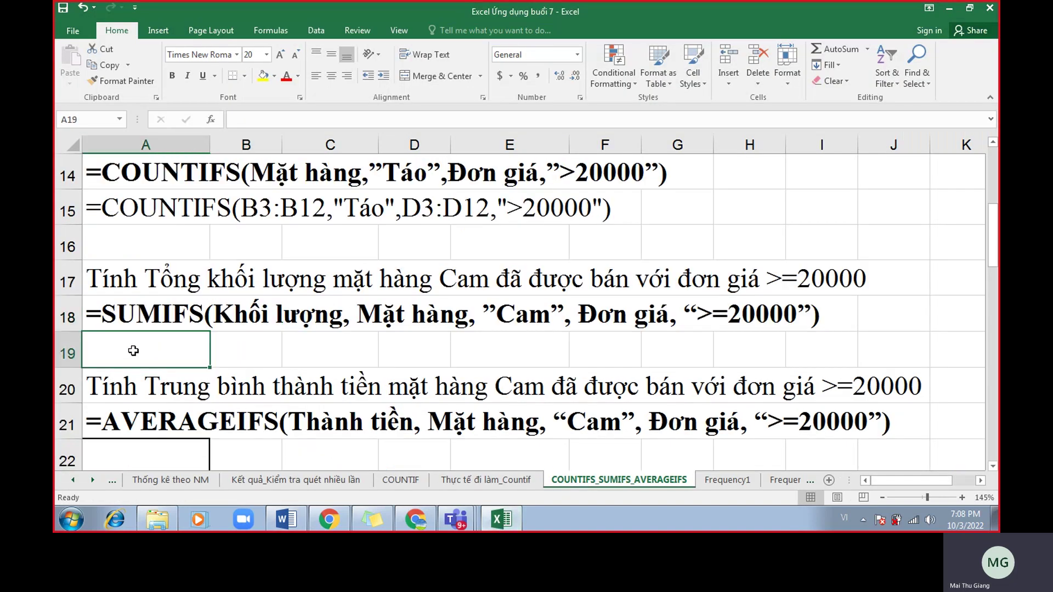
click(76, 379)
right_click(75, 380)
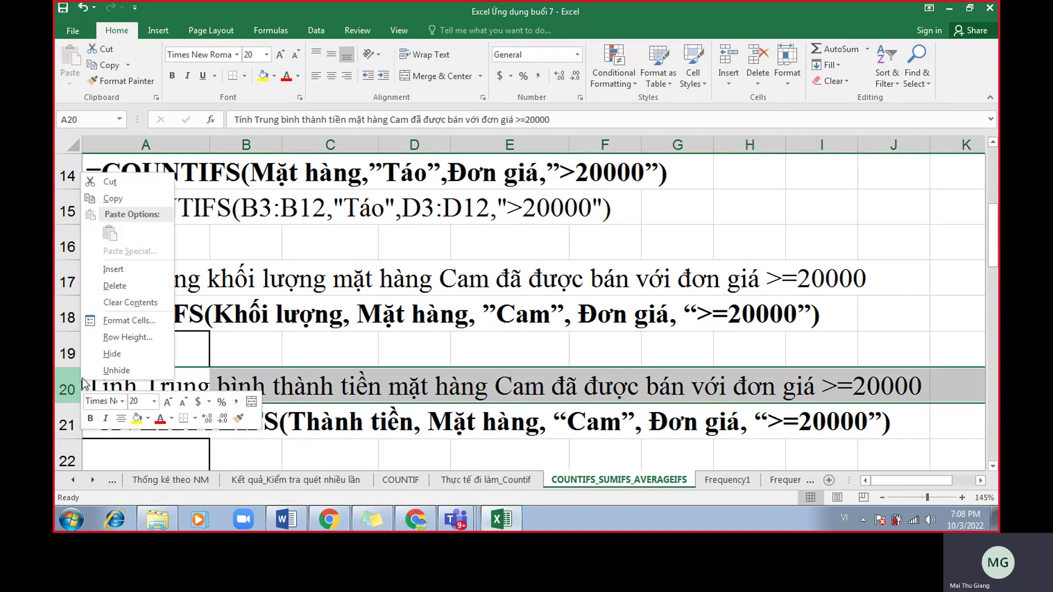
click(130, 272)
Begin the formula =sumifs( in empty cell A19.
click(221, 302)
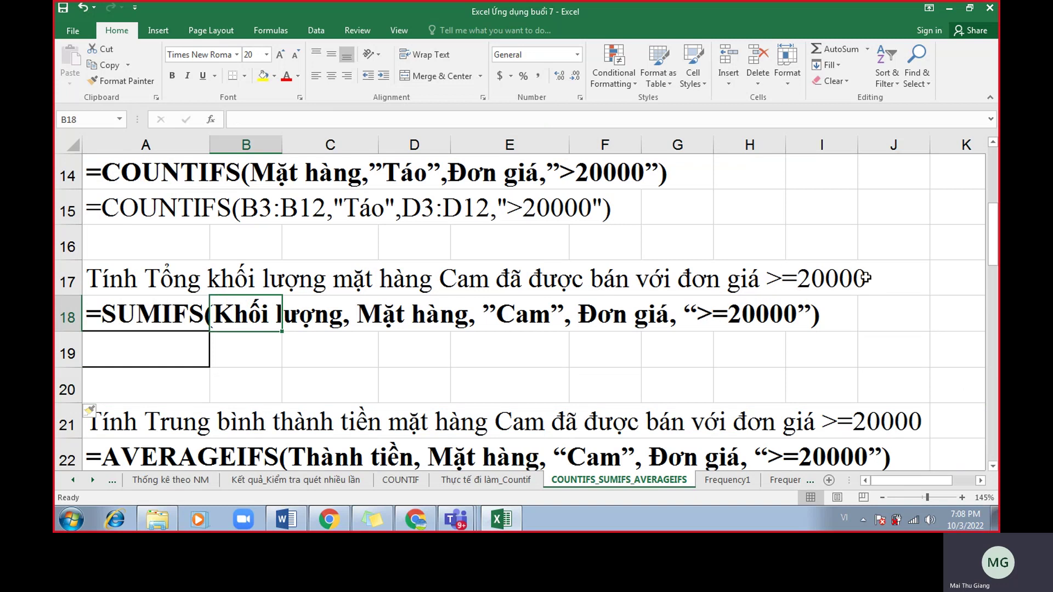
click(193, 321)
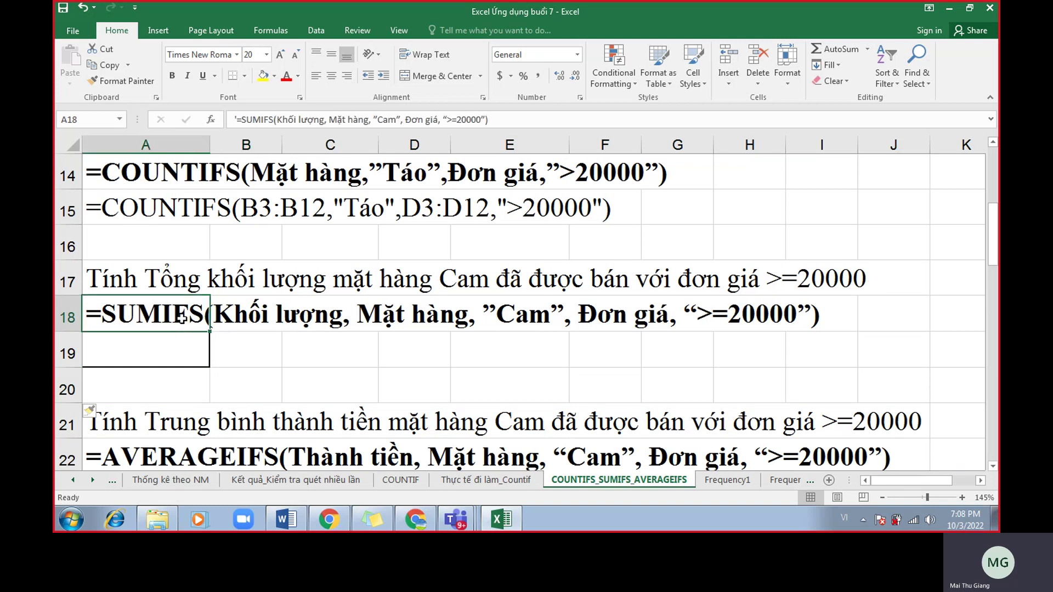
click(137, 356)
text(=sumifs()
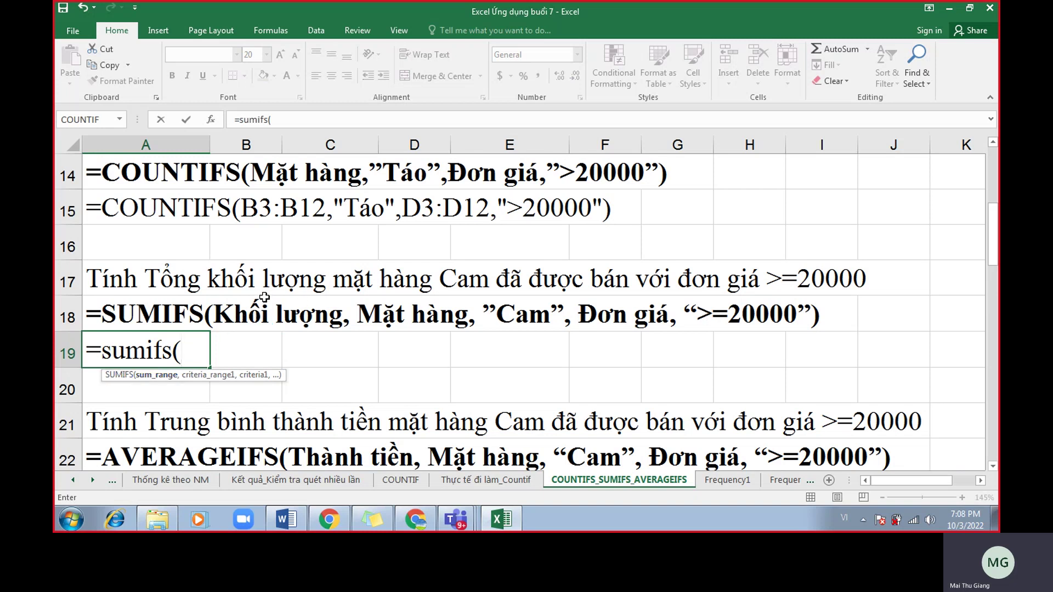
Add sum range C3:C12 and criteria range B3:B12 with criterion "Cam" to the SUMIFS.
scroll(264, 297, up, 4)
drag(329, 213, 359, 440)
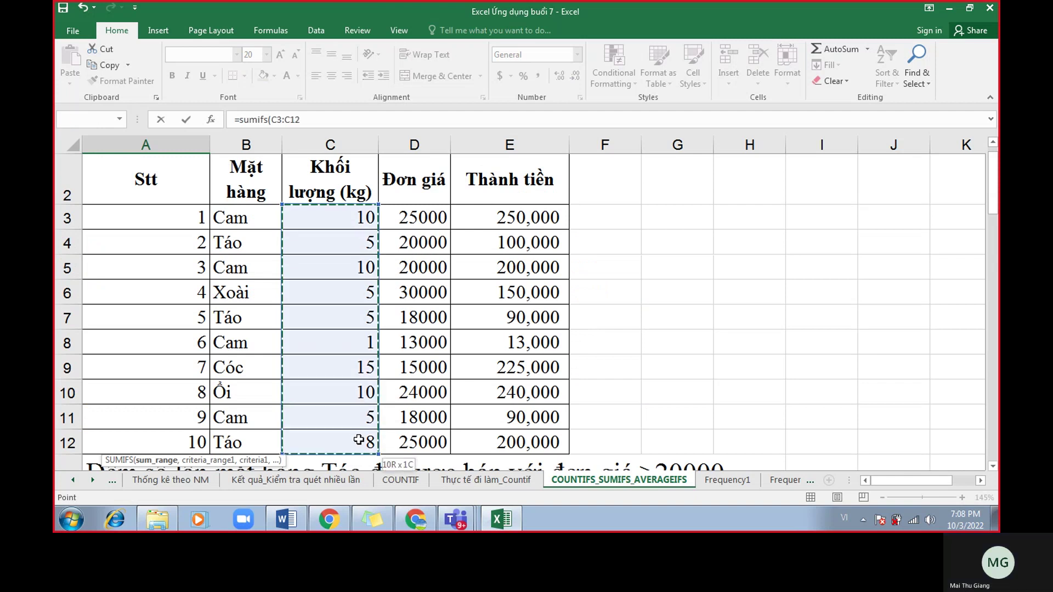
scroll(359, 439, down, 4)
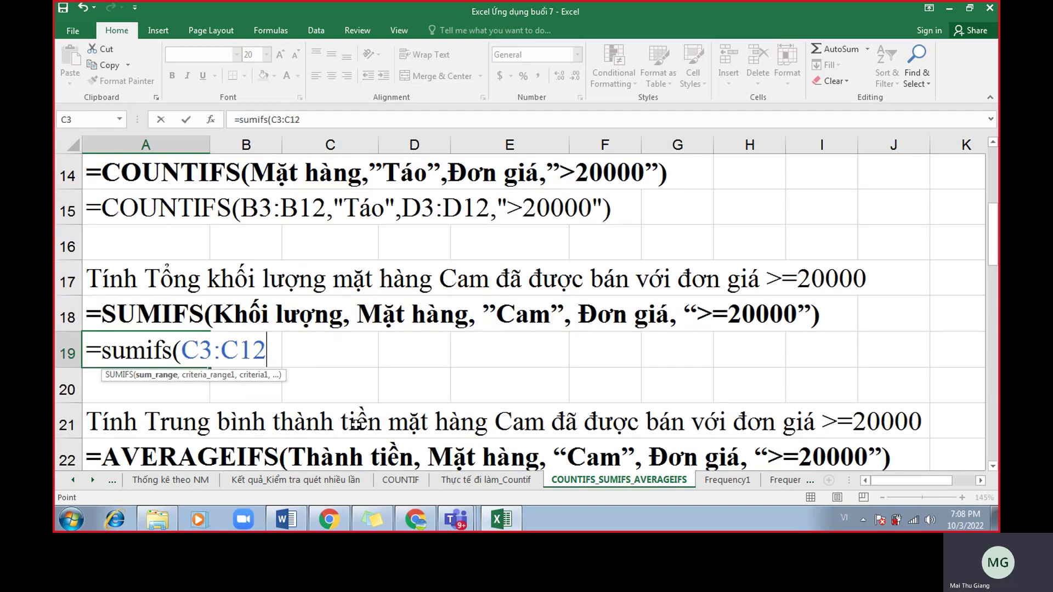
text(,)
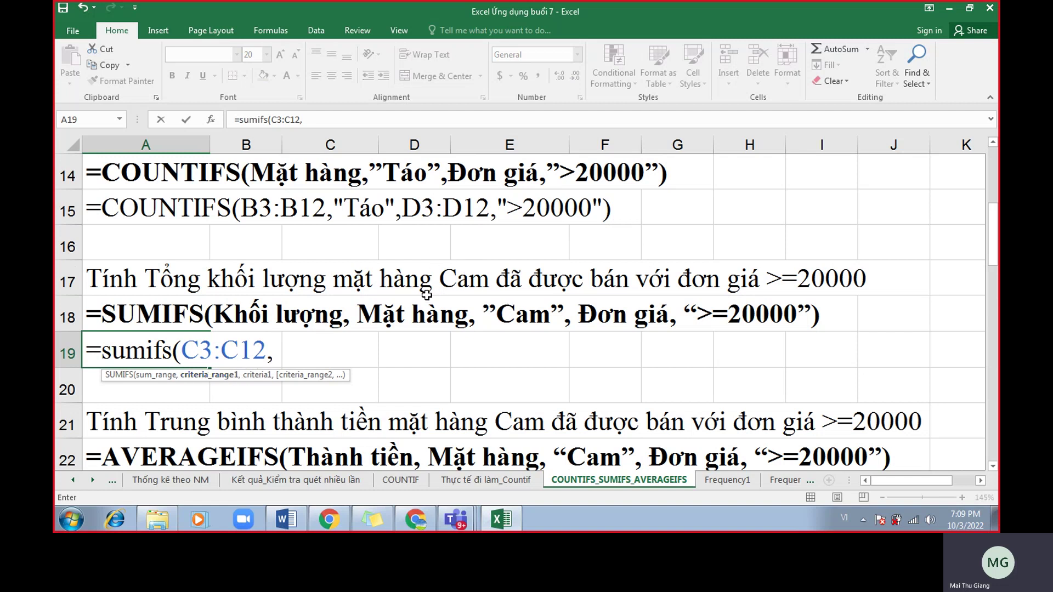
scroll(338, 280, up, 4)
drag(242, 222, 242, 366)
scroll(243, 366, down, 3)
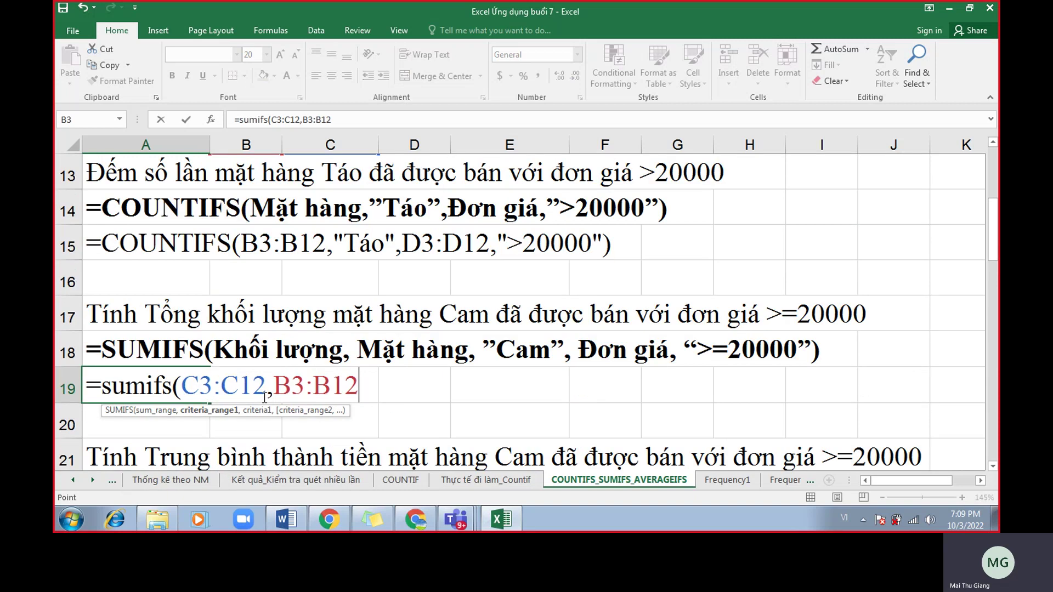
text(,"Cam",)
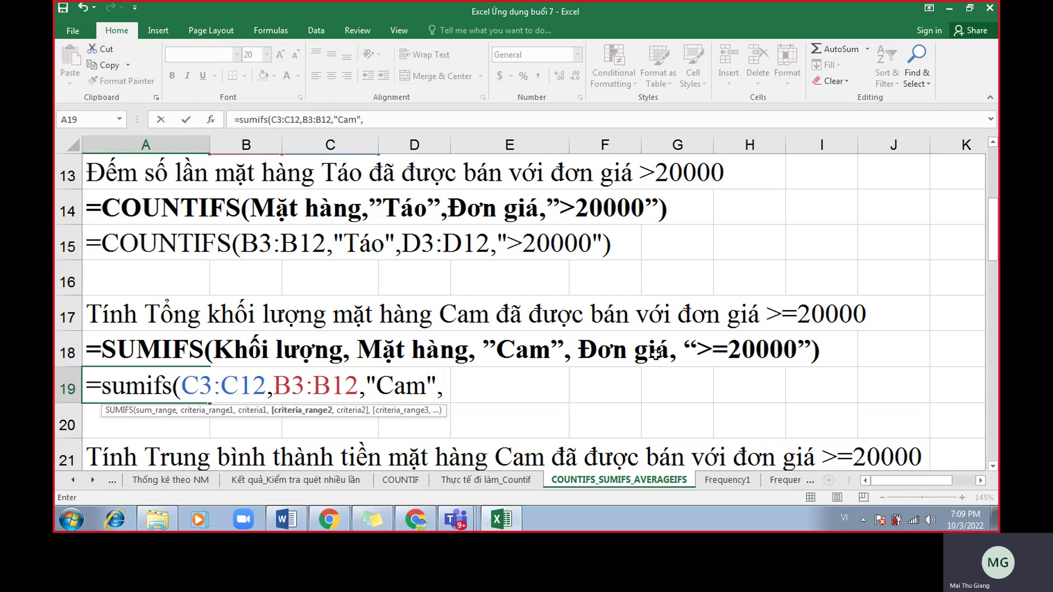
Add criteria range D3:D12 with ">=20000", close the formula, and review its arguments.
scroll(633, 341, up, 1)
scroll(631, 341, up, 3)
drag(413, 212, 411, 351)
scroll(410, 352, down, 3)
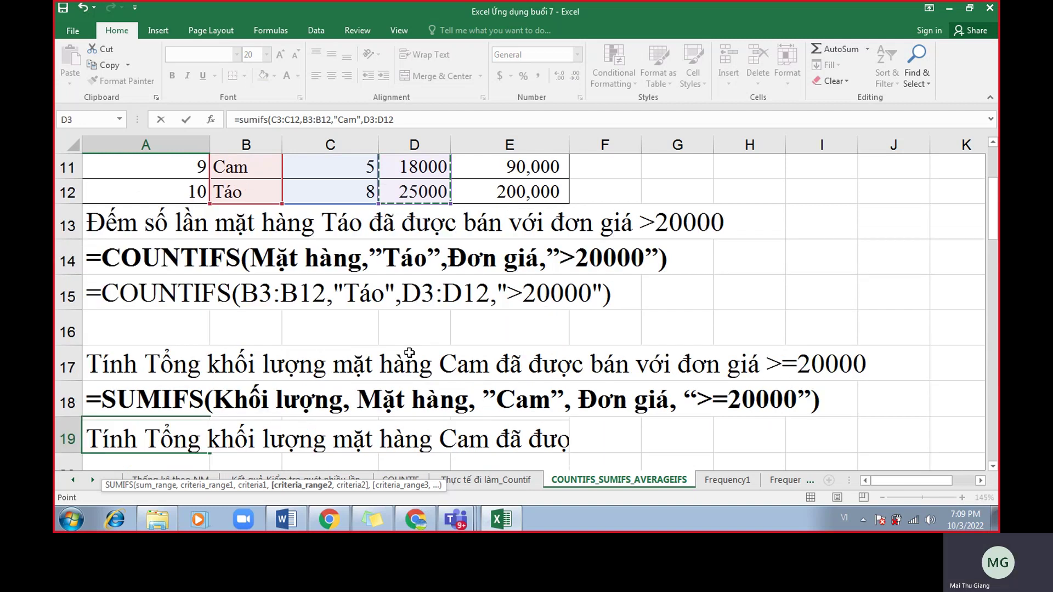
text(,">=)
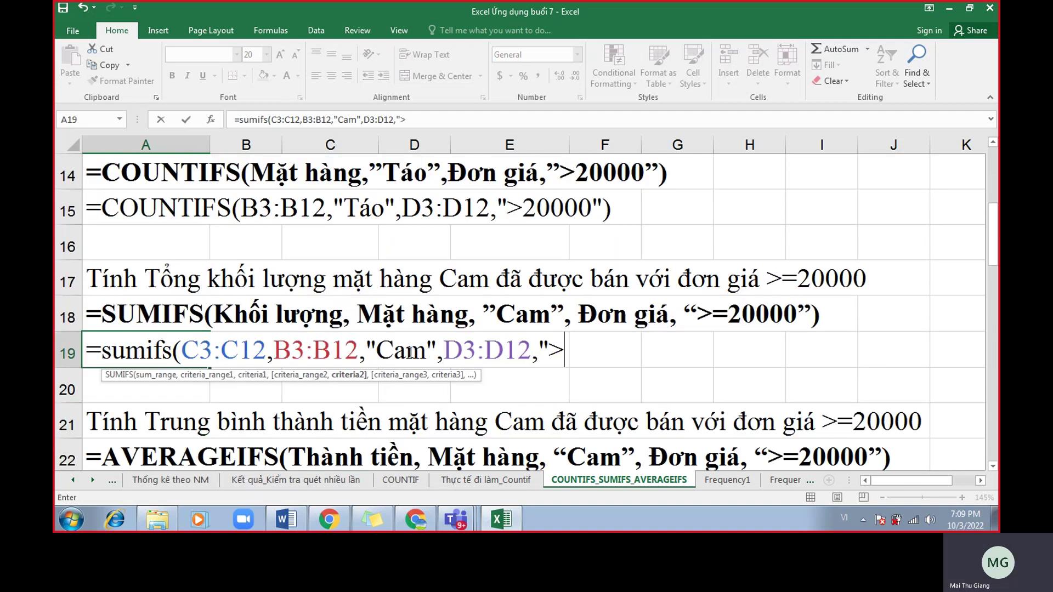
text(200)
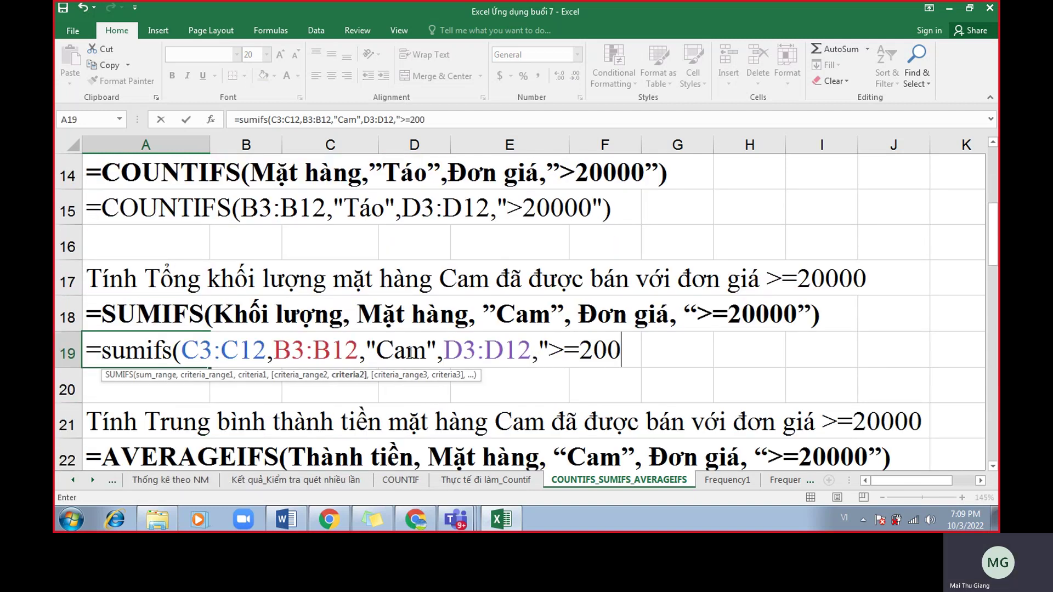
text(00"))
click(237, 351)
drag(172, 354, 154, 353)
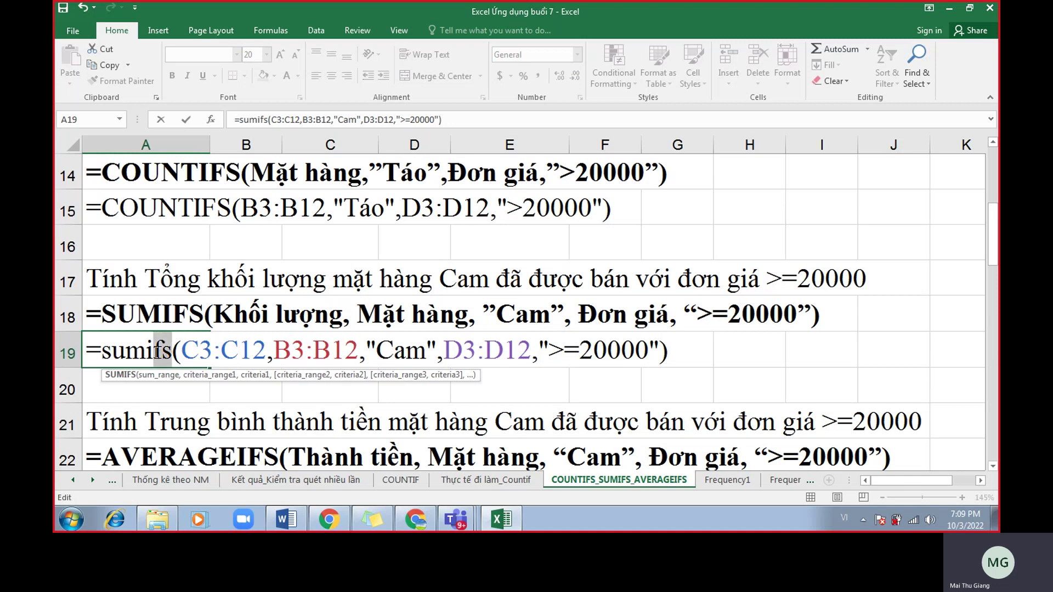
Walk through each SUMIFS argument: C3:C12, B3:B12, "Cam", D3:D12 and ">=20000".
click(158, 379)
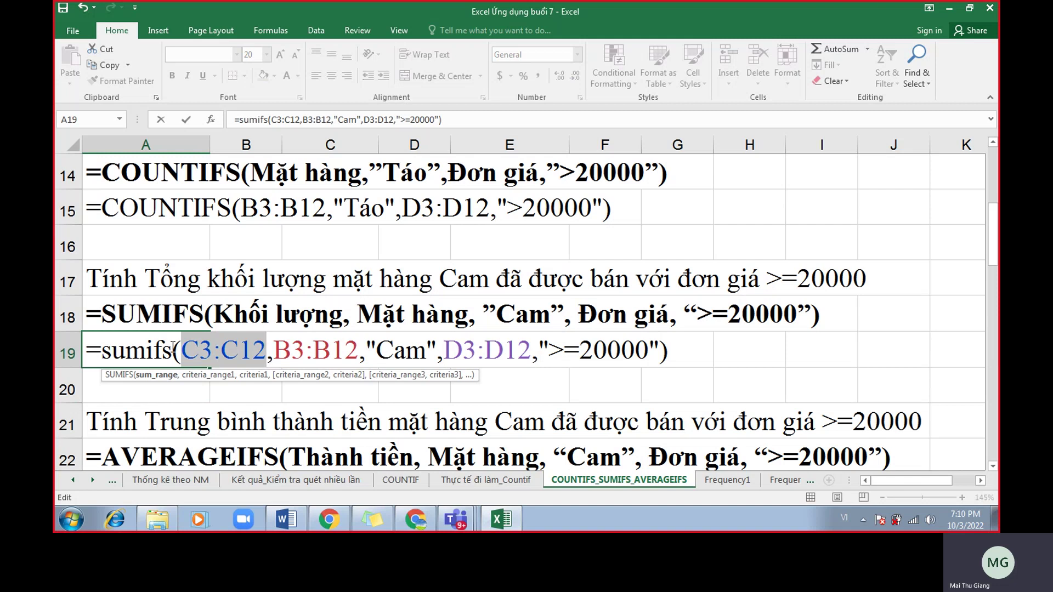
click(187, 379)
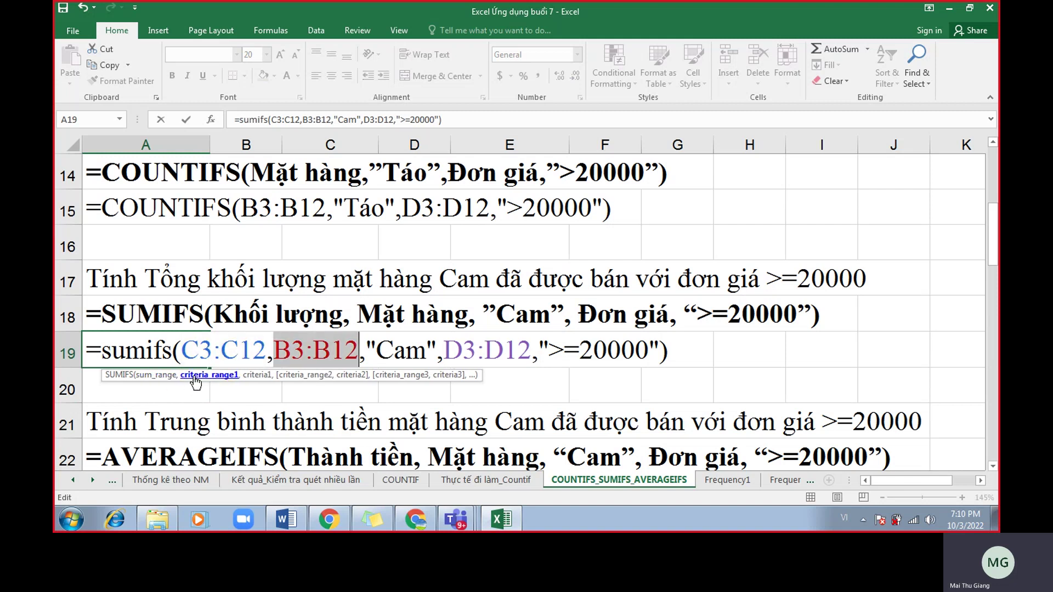
click(161, 377)
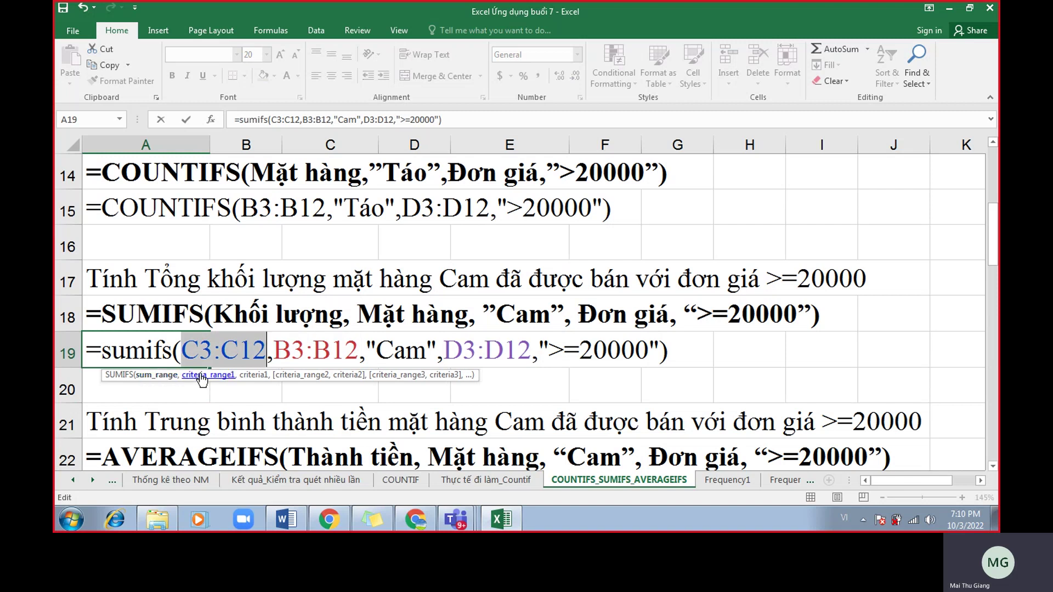
click(200, 378)
click(264, 377)
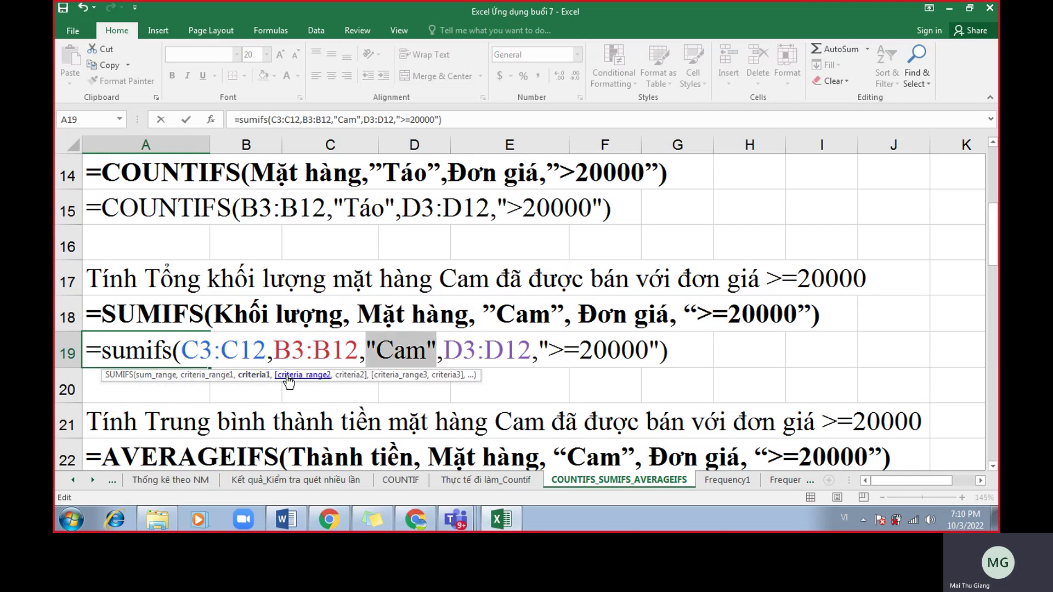
click(289, 378)
click(351, 378)
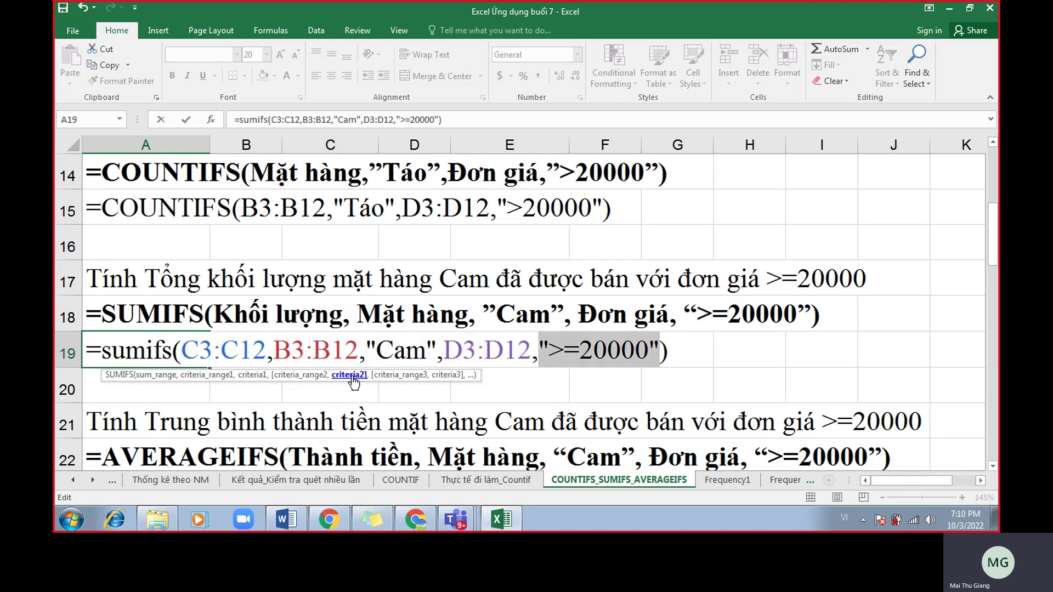
Enter the A19 formula, getting 20, and reopen it for editing.
key(Return)
click(137, 357)
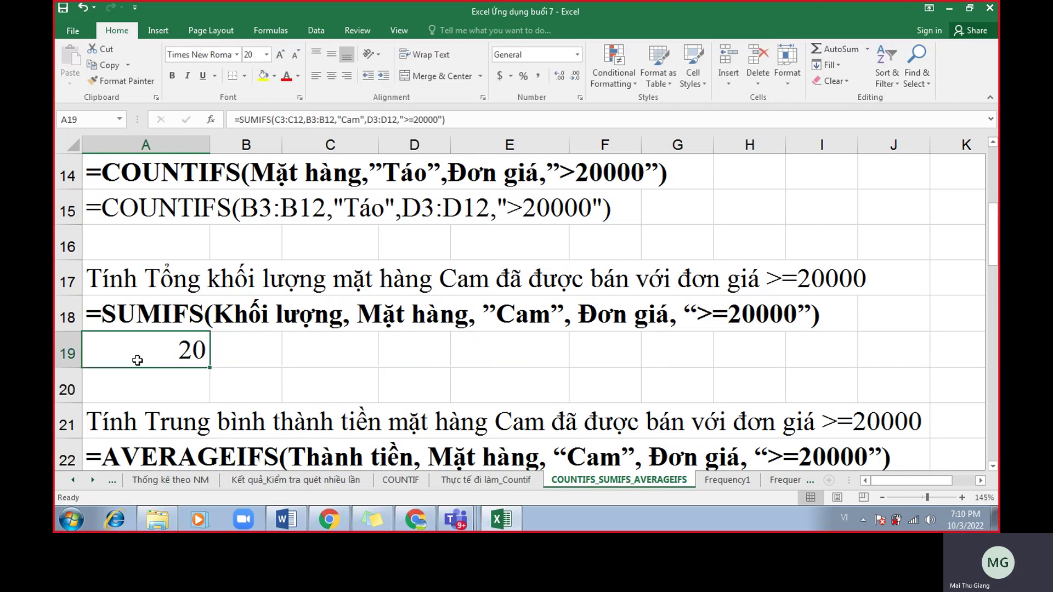
double_click(122, 360)
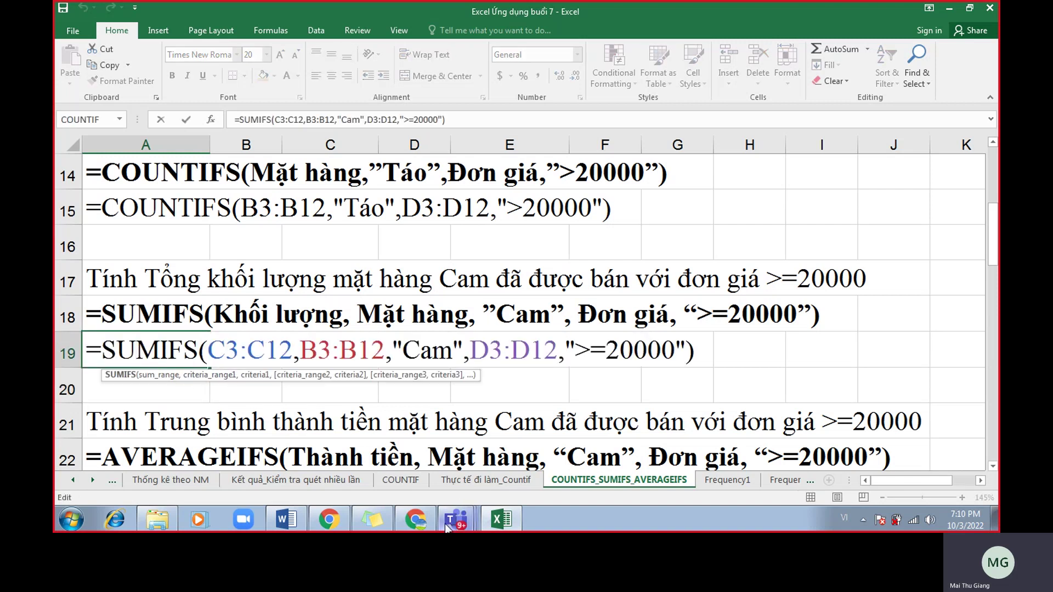
Move the video call window aside and recommit A19's formula, showing 20.
click(415, 518)
drag(842, 11, 943, 34)
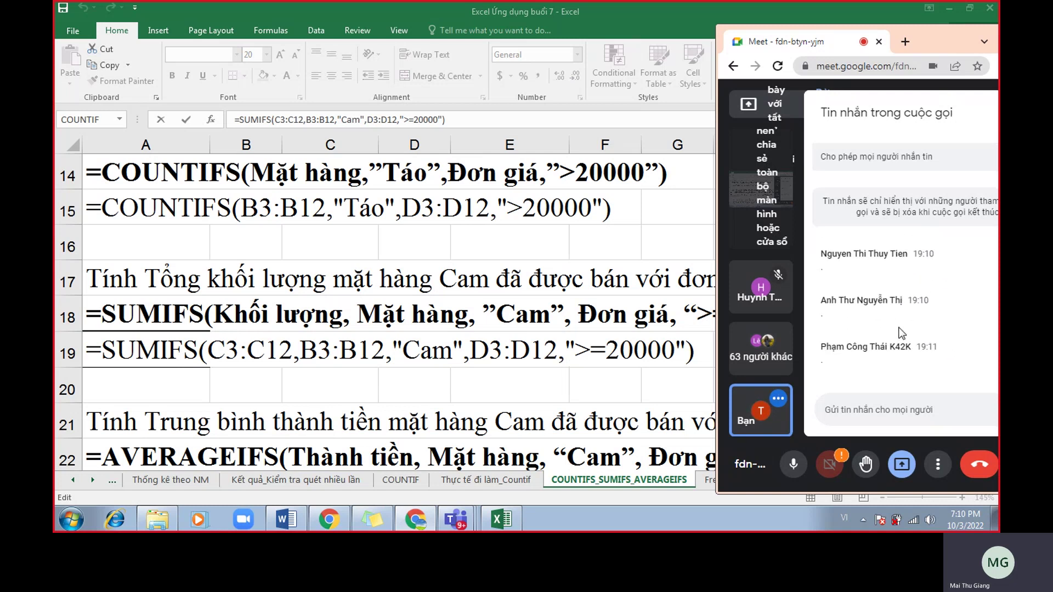
click(700, 356)
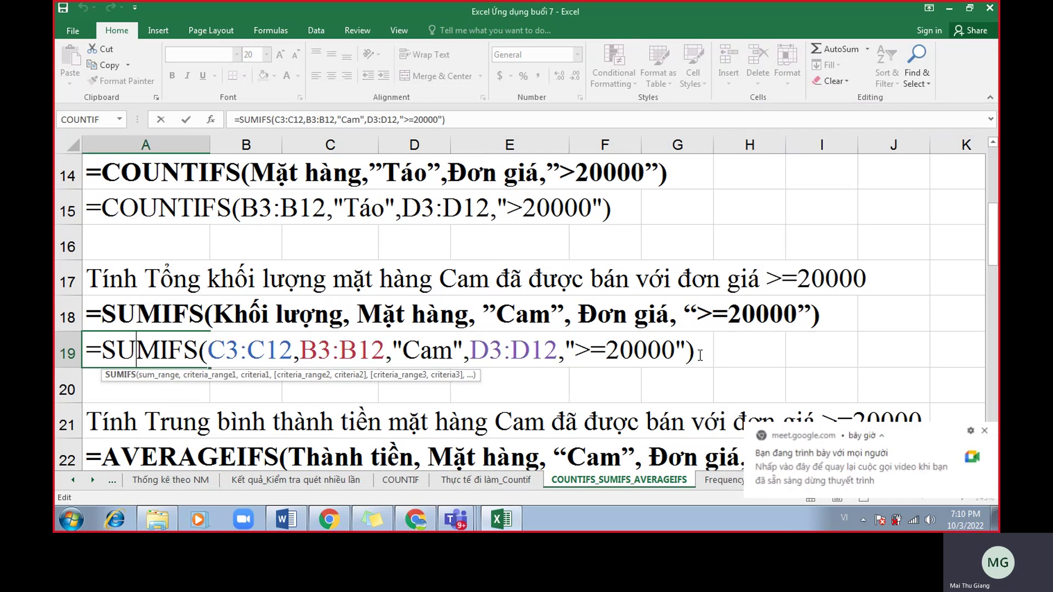
click(700, 356)
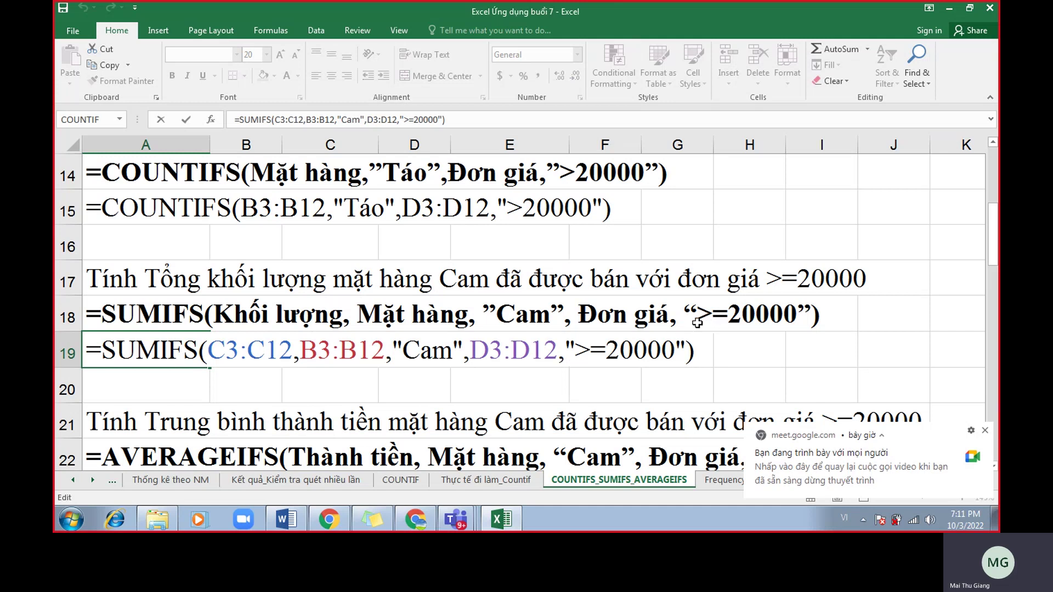
key(Return)
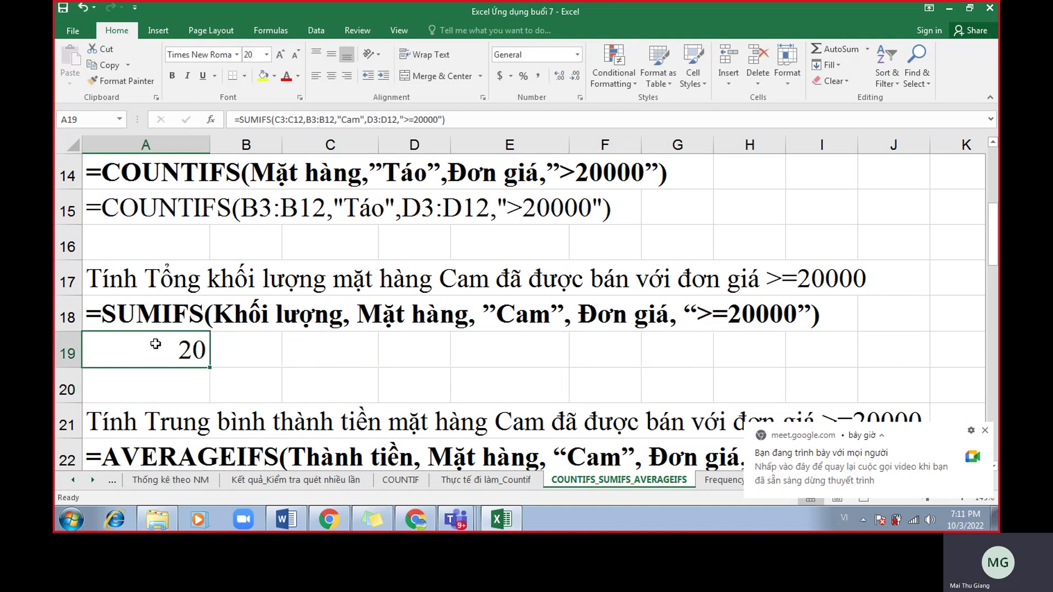
Prefix the A19 formula with an apostrophe so it displays as text.
double_click(161, 346)
click(89, 351)
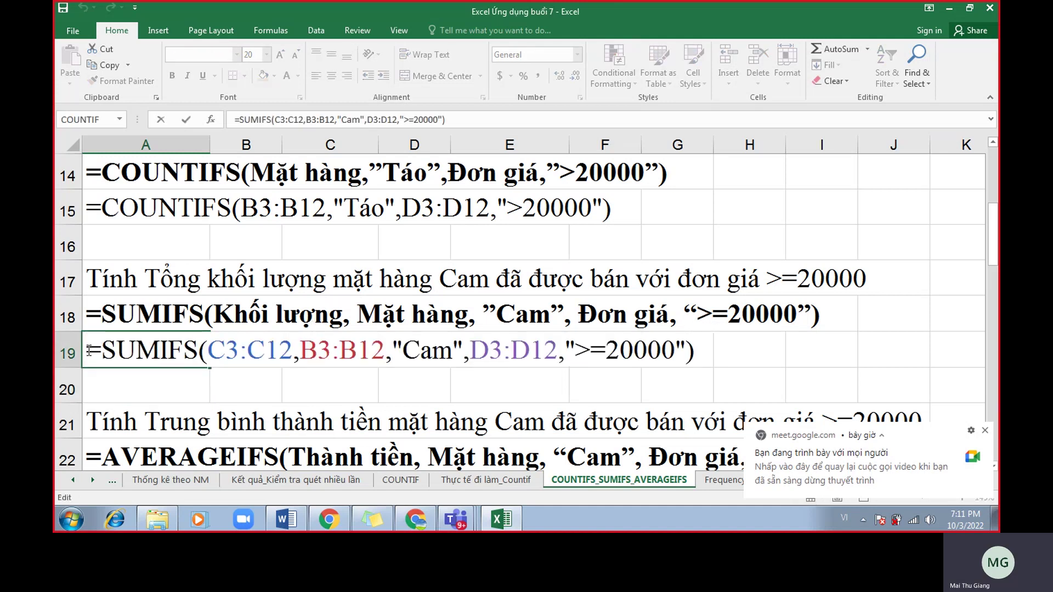
text(')
click(225, 381)
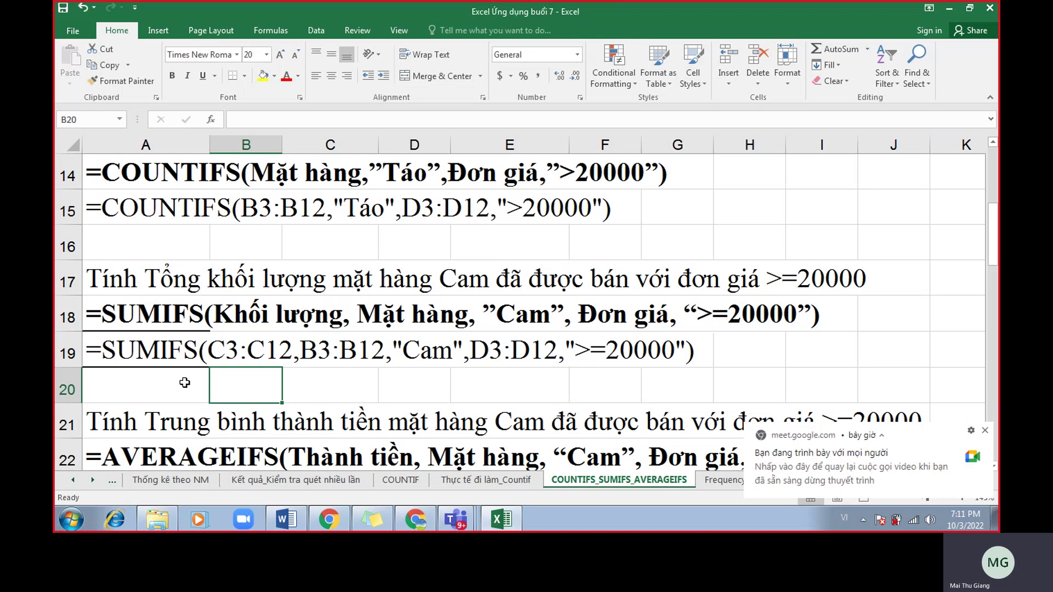
Dismiss the screen-sharing notification and switch to the Word lecture notes.
scroll(202, 417, down, 1)
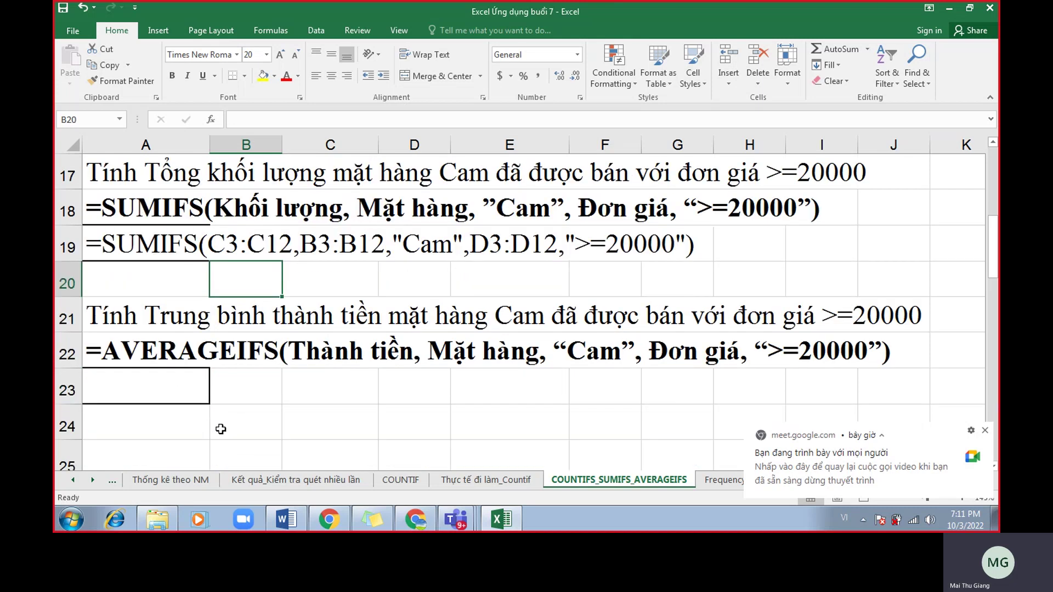
click(984, 430)
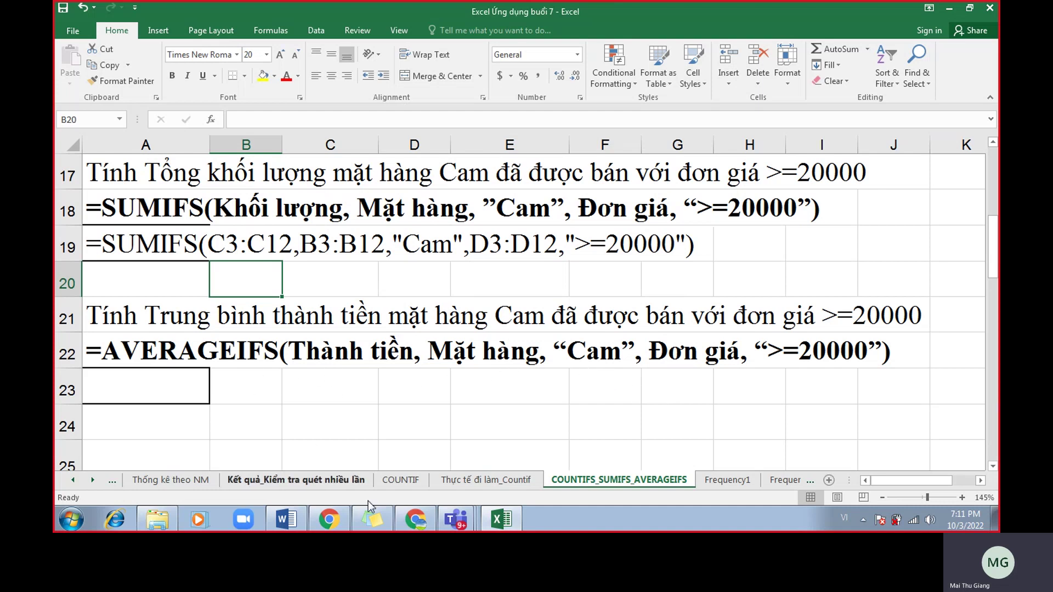
click(299, 530)
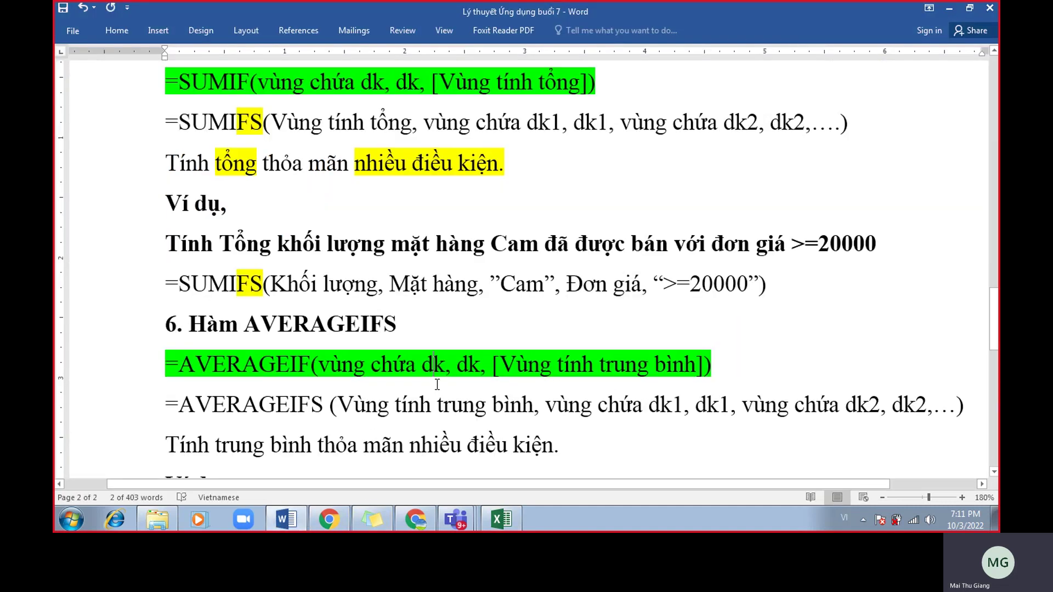
Select the AVERAGEIFS heading and the AVERAGEIF syntax arguments for emphasis.
scroll(437, 384, down, 2)
scroll(437, 384, down, 1)
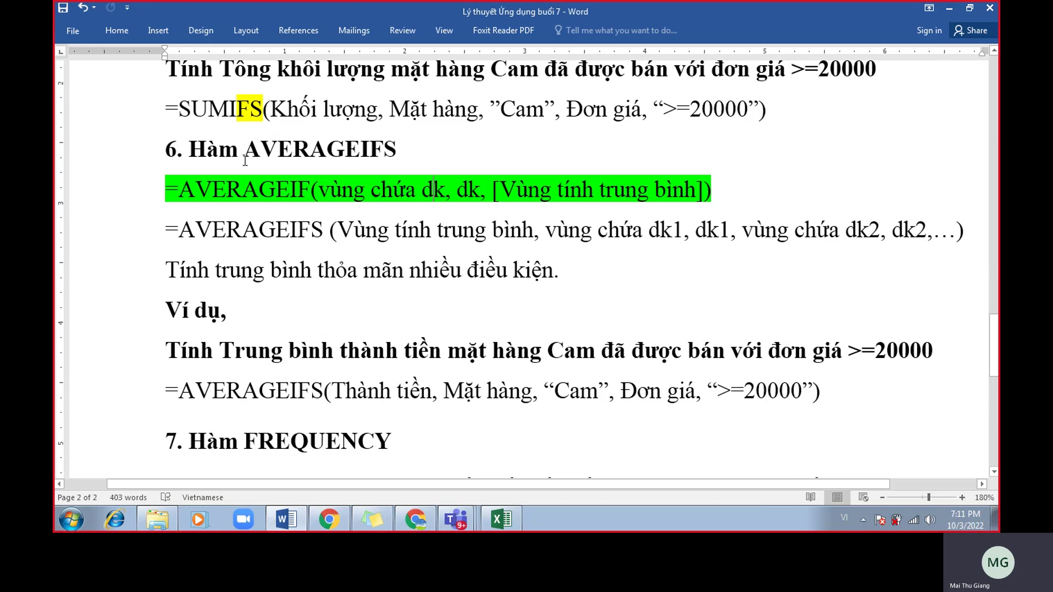
drag(245, 156, 395, 137)
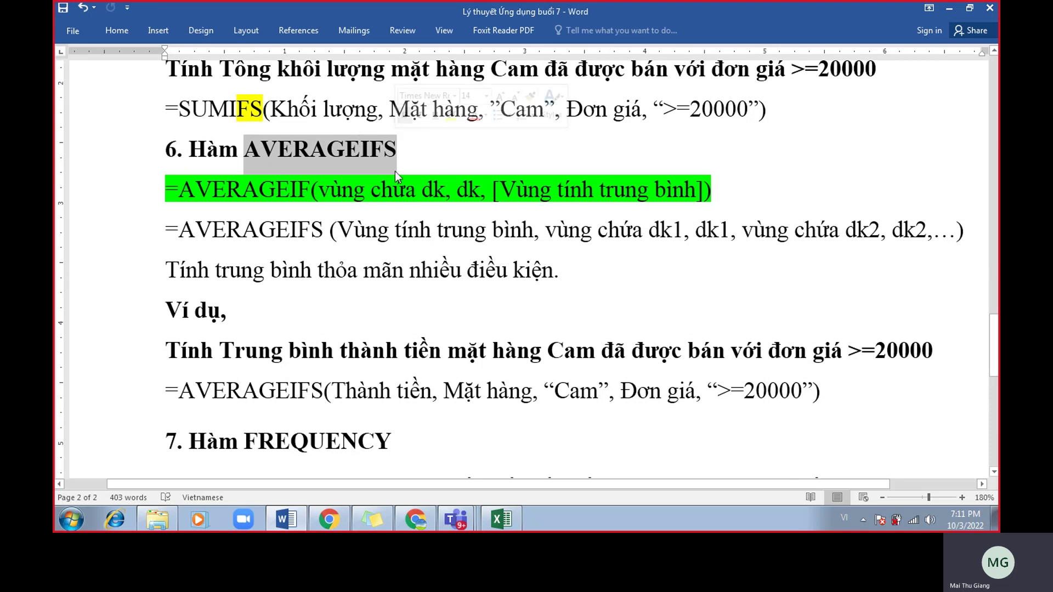
click(331, 214)
drag(175, 193, 475, 178)
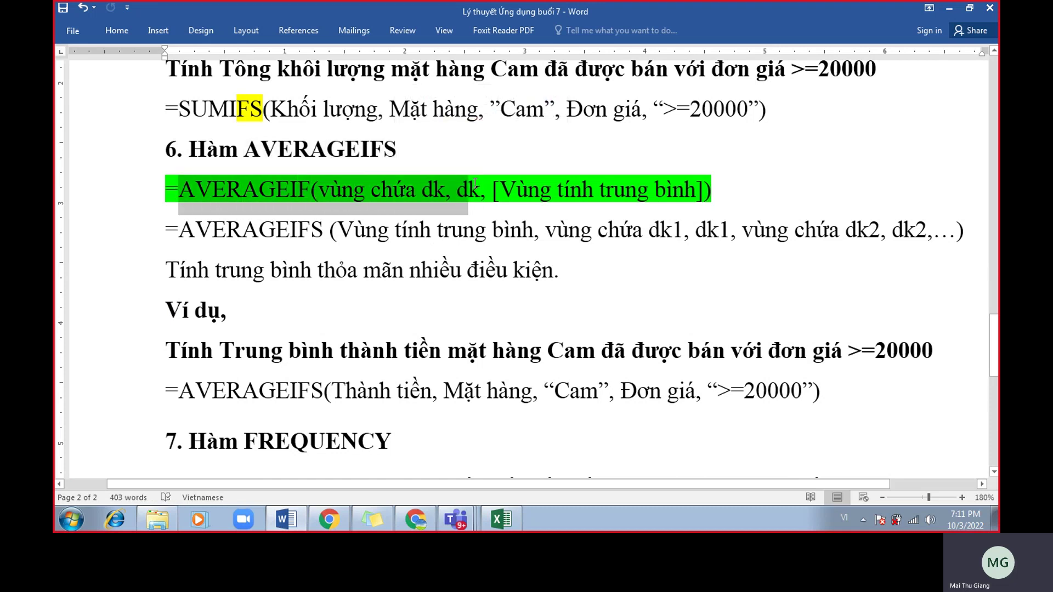
click(481, 189)
drag(333, 192, 709, 192)
click(560, 224)
scroll(335, 233, up, 1)
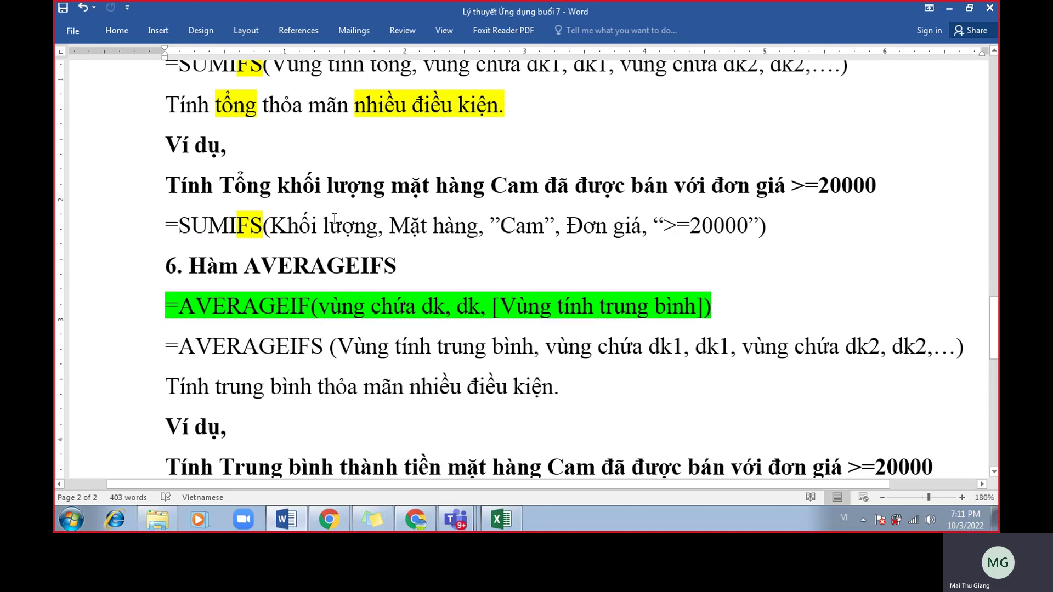
scroll(285, 236, down, 1)
Highlight FS and the Vùng tính trung bình argument of AVERAGEIFS in yellow.
drag(331, 231, 512, 235)
click(357, 215)
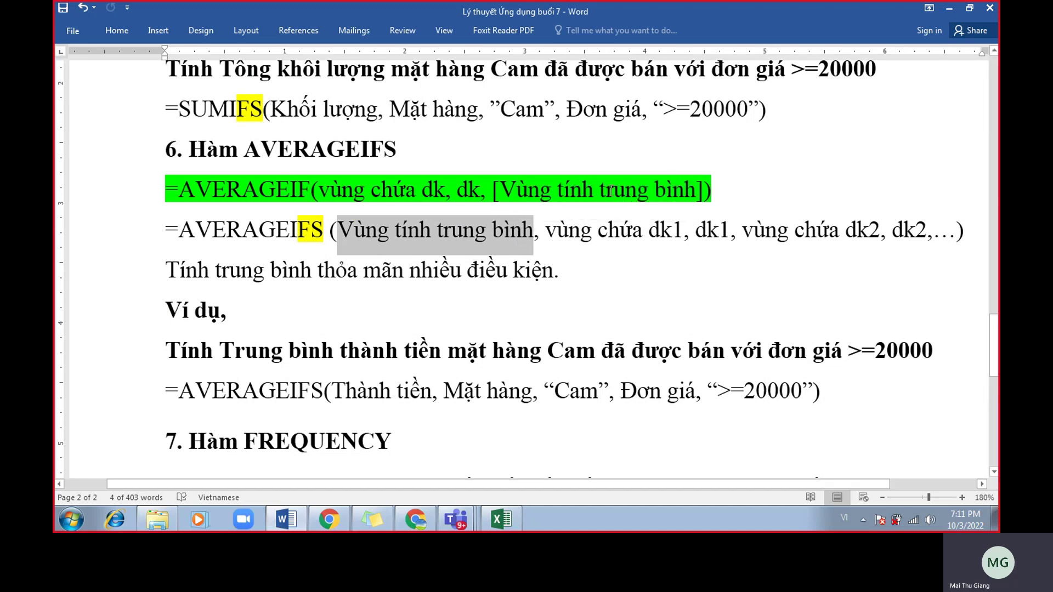
click(539, 244)
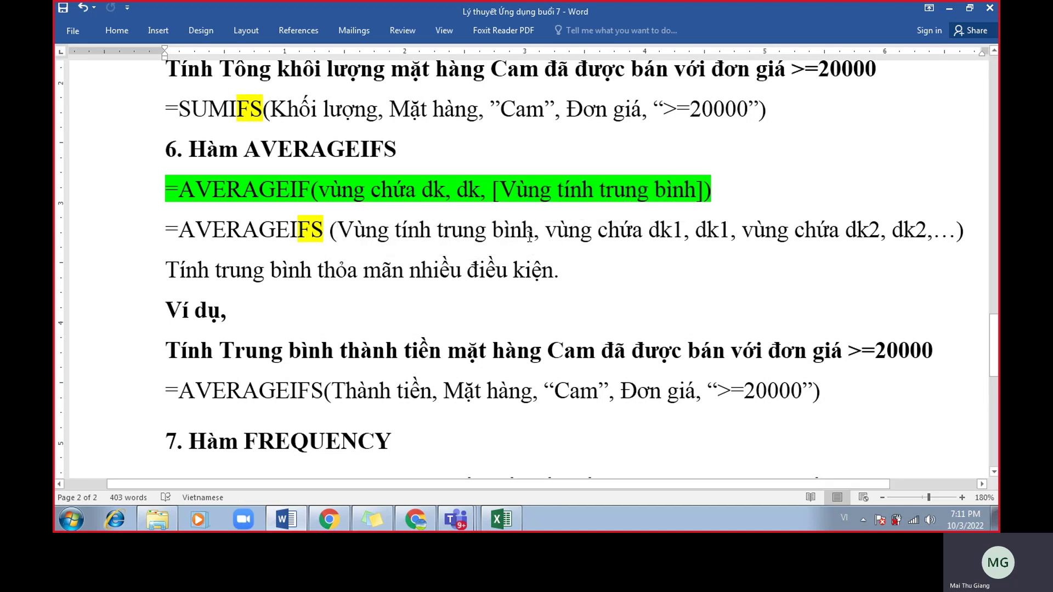
drag(534, 241, 337, 240)
click(409, 215)
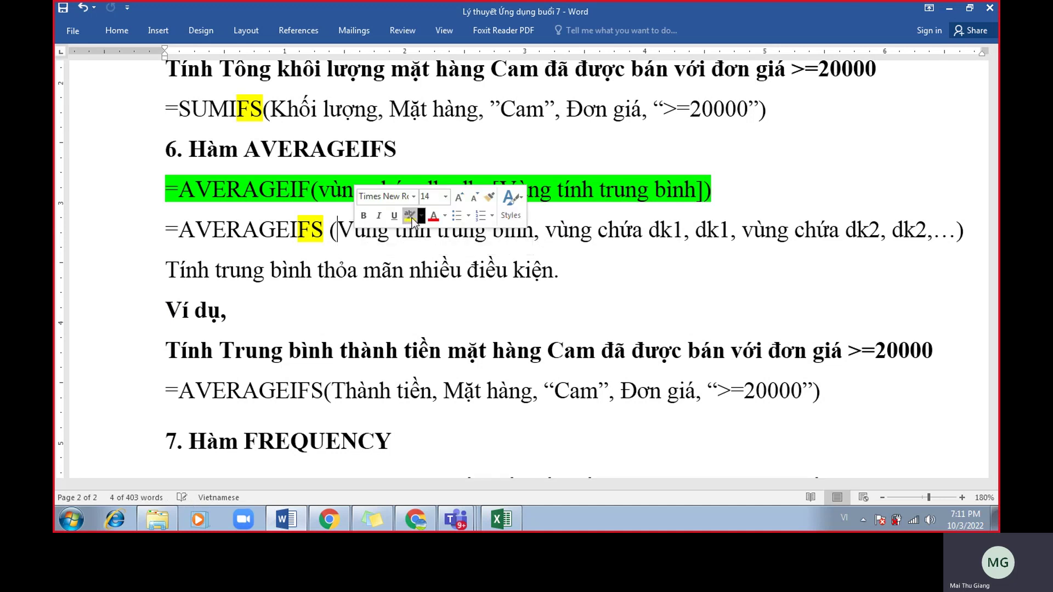
click(389, 315)
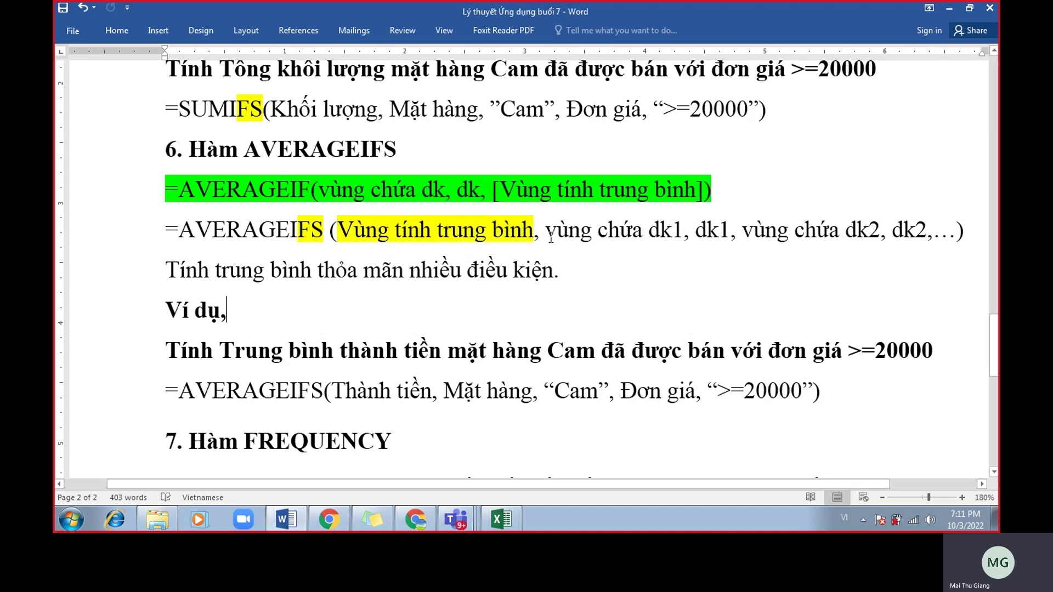
Point out the condition arguments, the full argument list, and the multiple-conditions description line.
drag(551, 237, 921, 231)
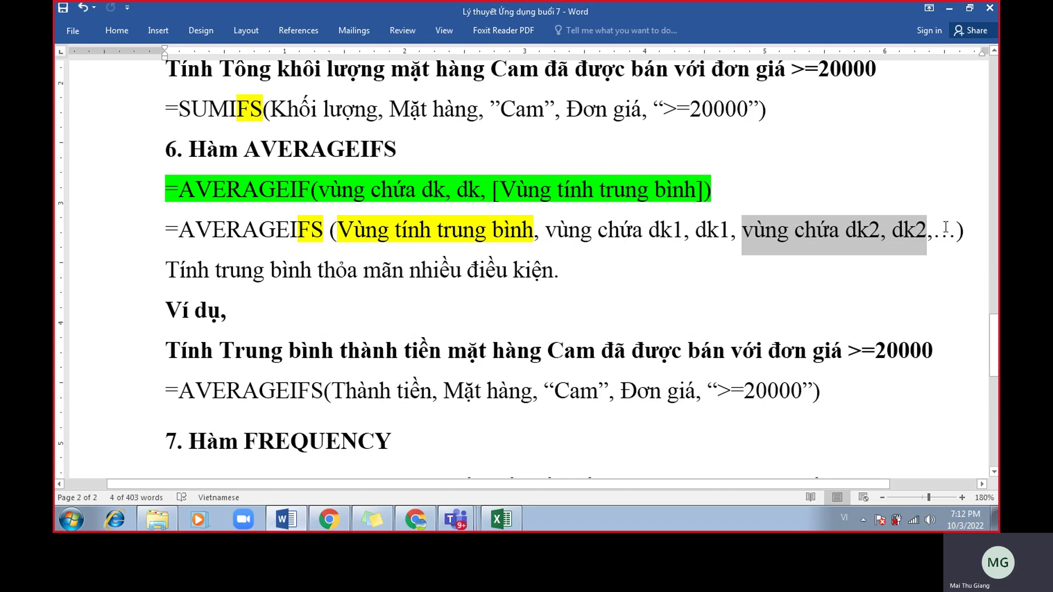
drag(539, 234, 357, 233)
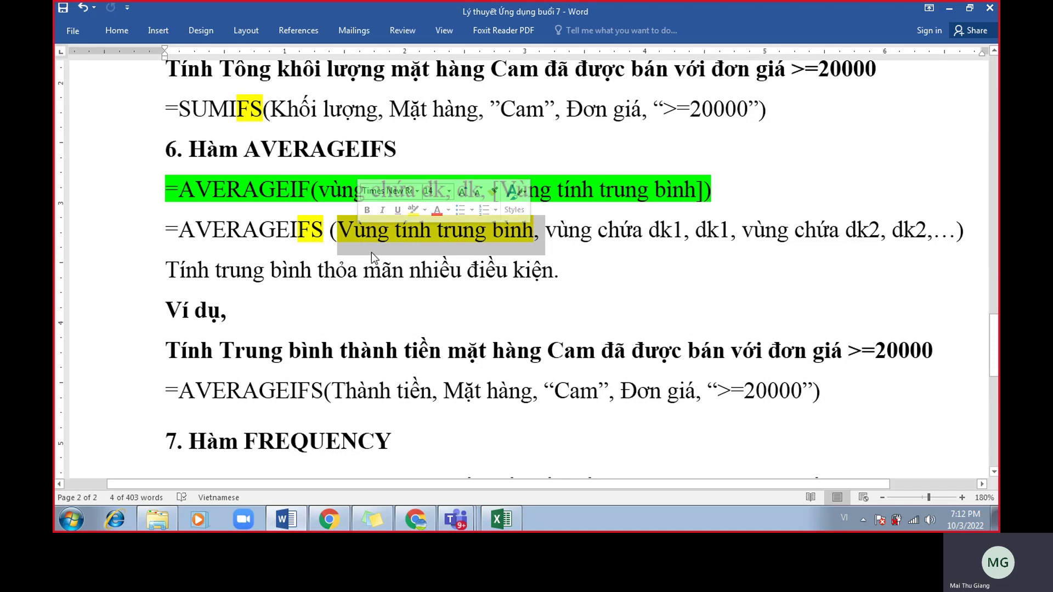
click(371, 251)
drag(349, 232, 854, 250)
click(420, 272)
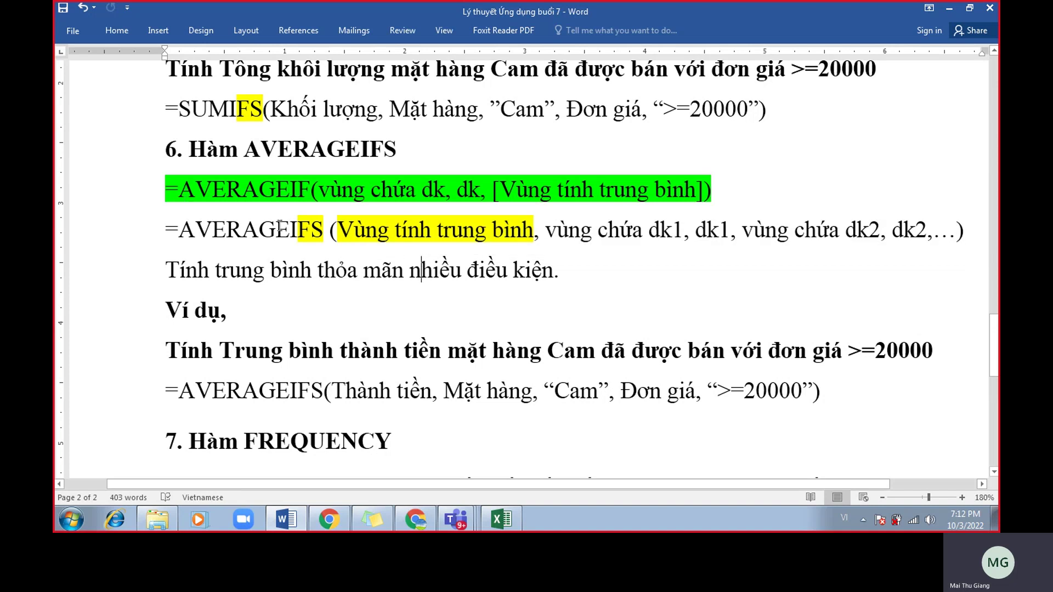
drag(326, 230, 188, 233)
click(331, 235)
drag(335, 234, 518, 234)
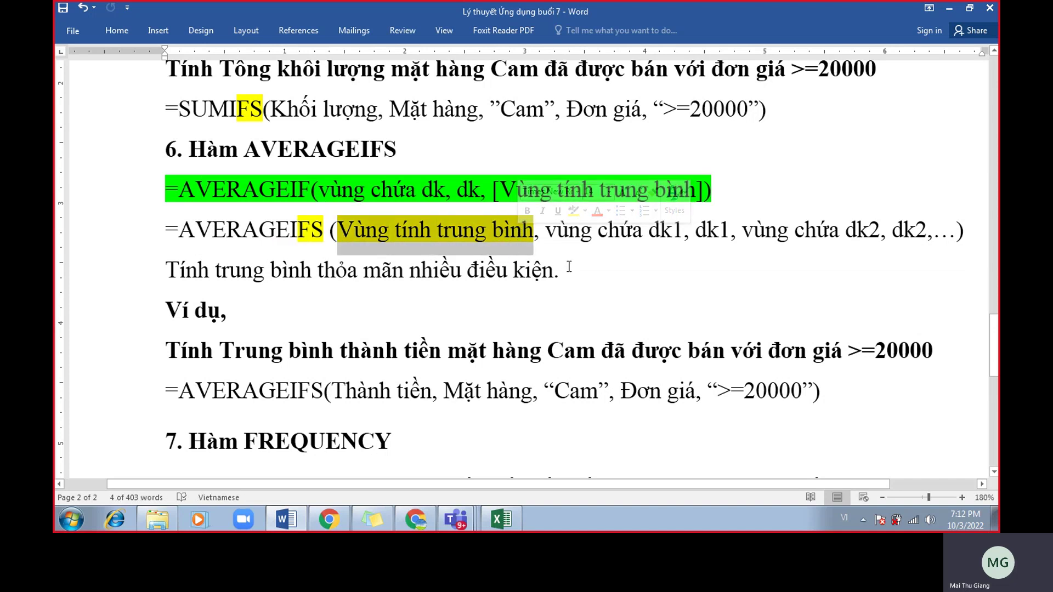
drag(569, 267, 200, 267)
click(324, 270)
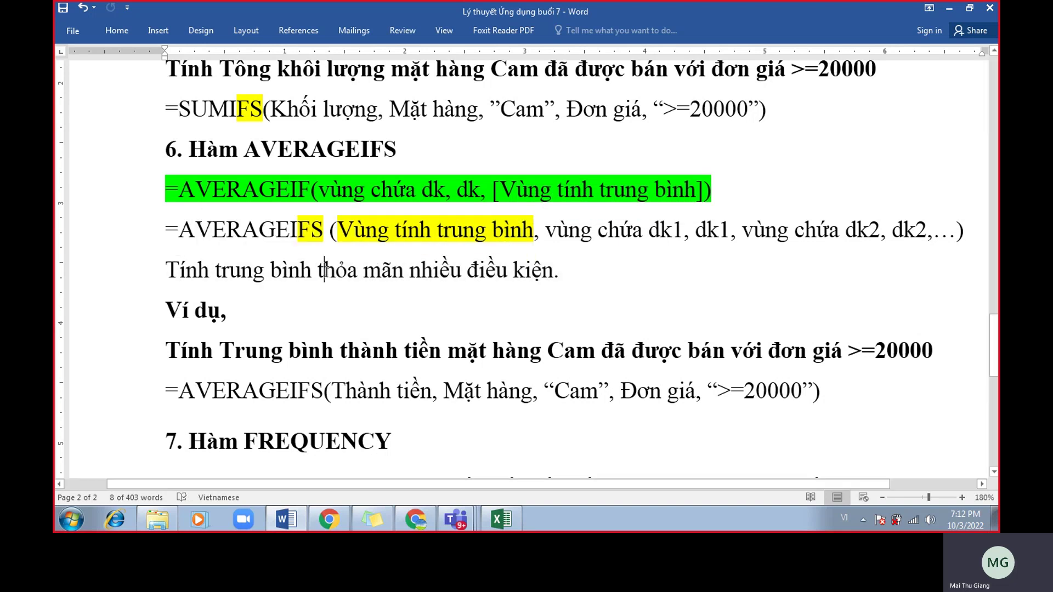
Select the AVERAGEIFS example task sentence in the Word notes.
scroll(325, 270, down, 1)
scroll(384, 271, down, 1)
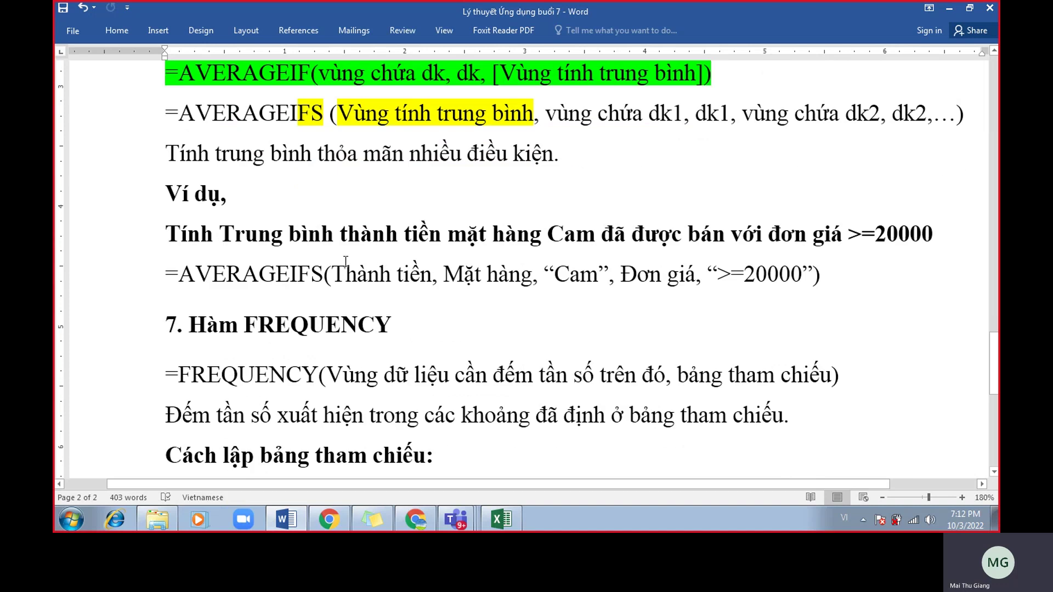
drag(225, 236, 917, 237)
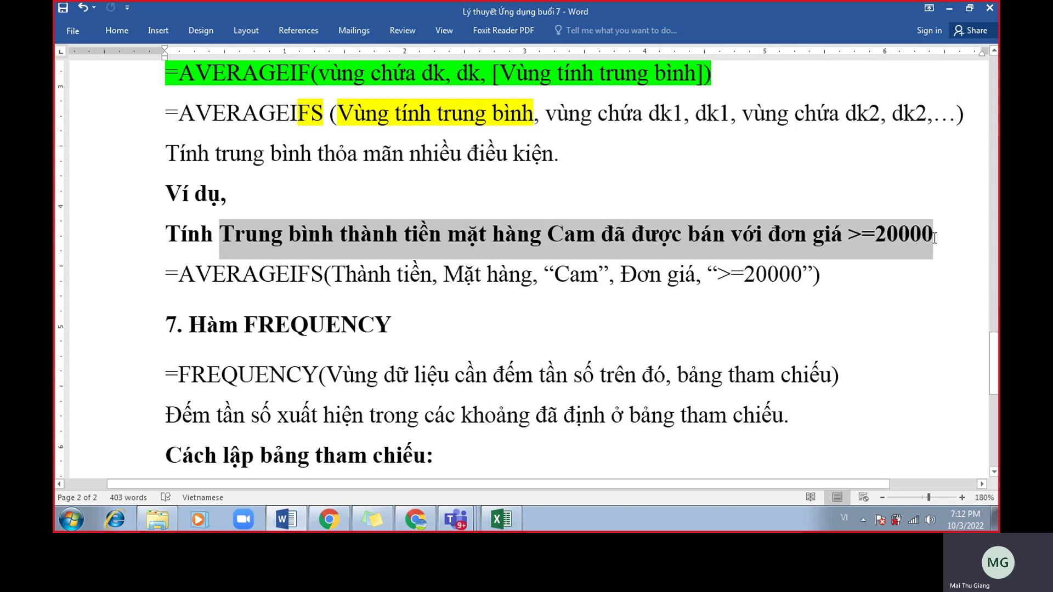
drag(934, 237, 934, 237)
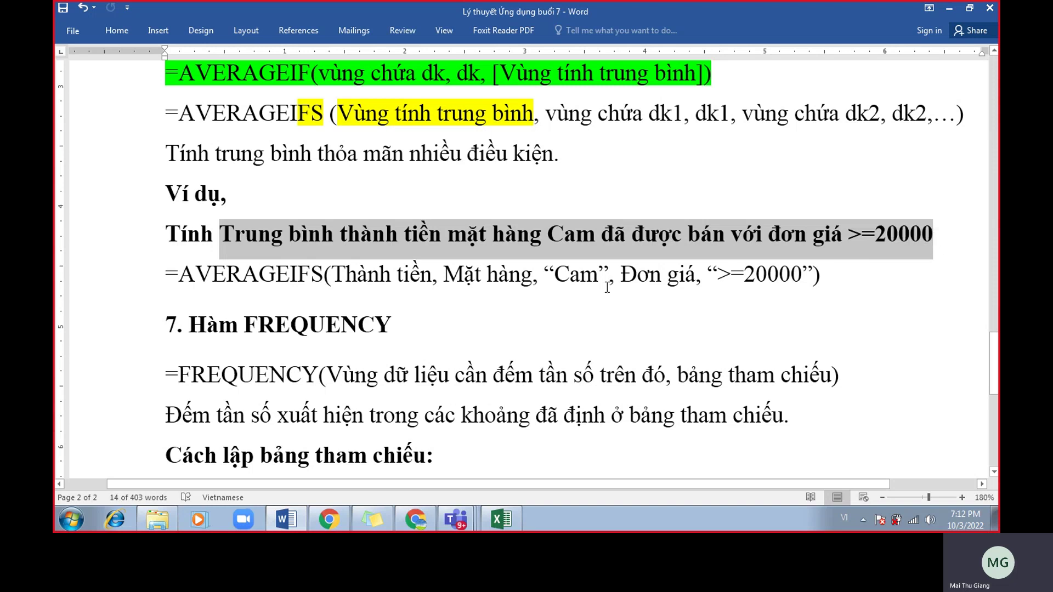
click(382, 275)
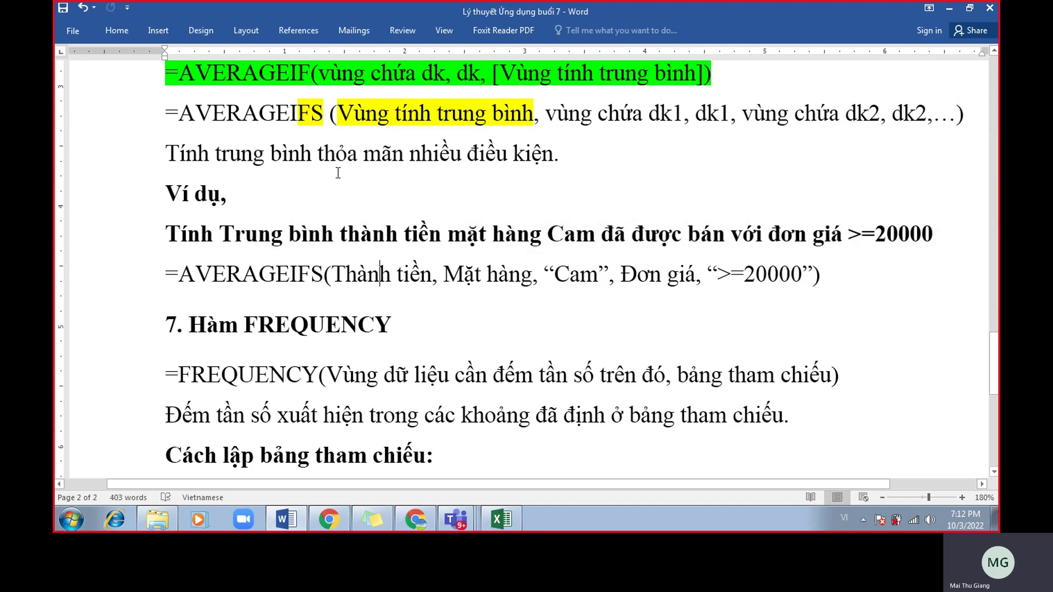
Point out the example's Thành tiền range, Cam criterion and >=20000 criterion, then return to Excel.
drag(360, 116, 498, 135)
drag(432, 274, 351, 278)
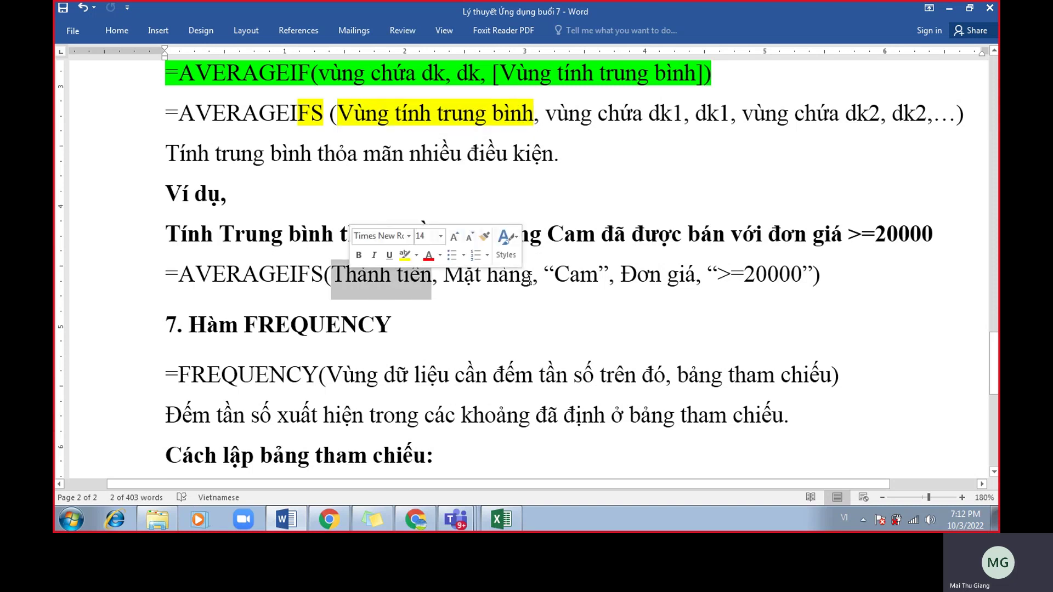
drag(597, 275, 455, 269)
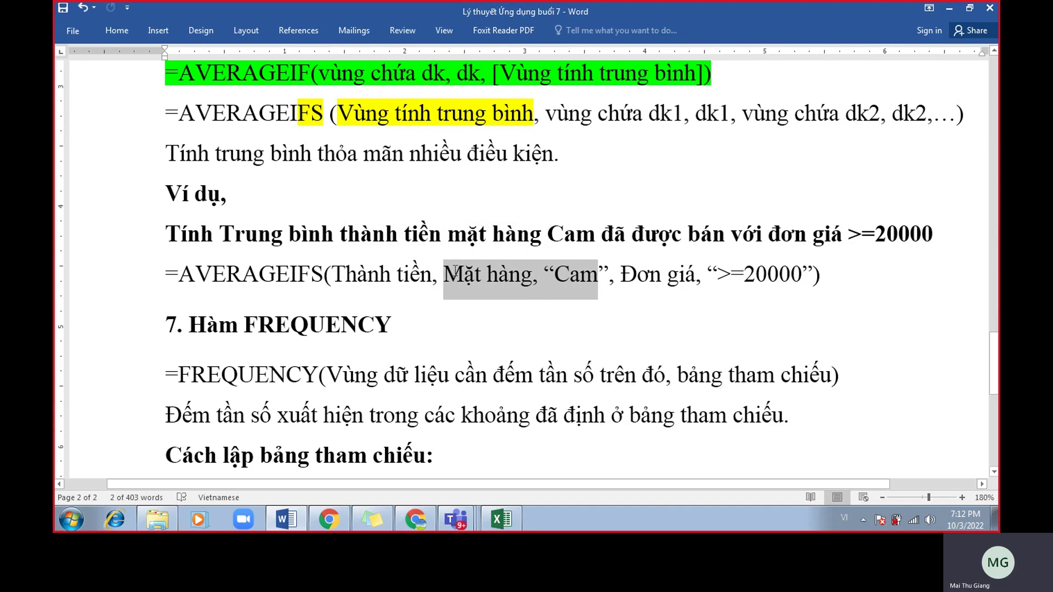
drag(820, 275, 640, 271)
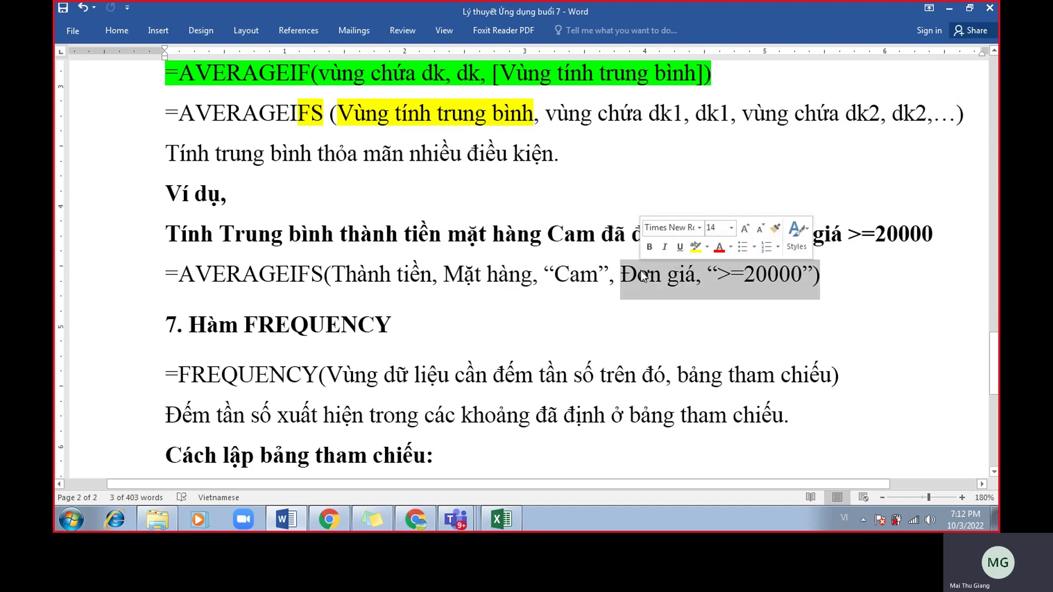
click(578, 275)
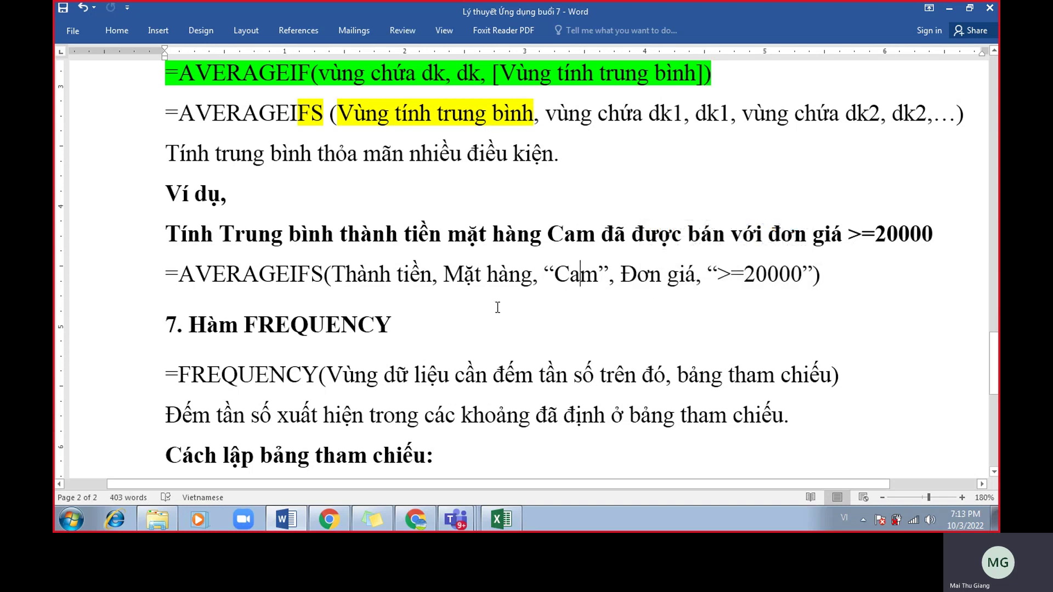
click(500, 516)
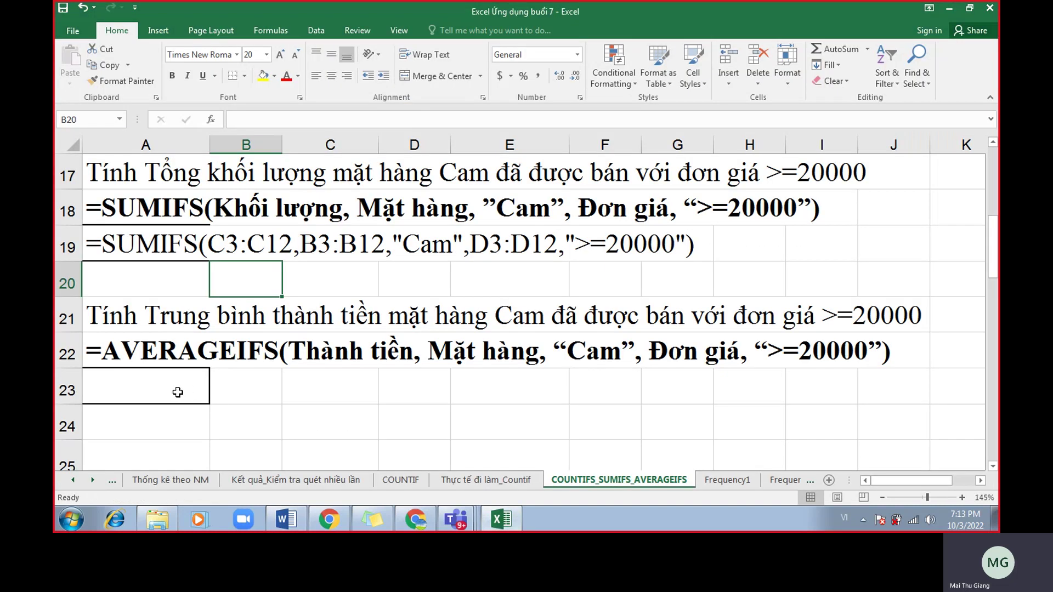
Collapse the ribbon and insert =AVERAGEIFS( in cell A23 via autocomplete.
click(181, 389)
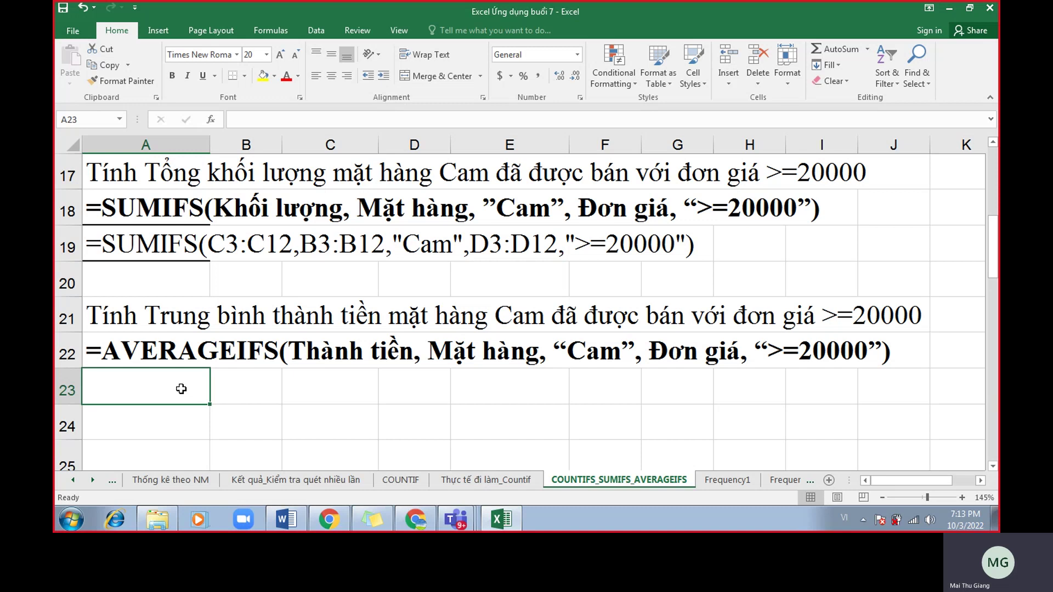
click(991, 97)
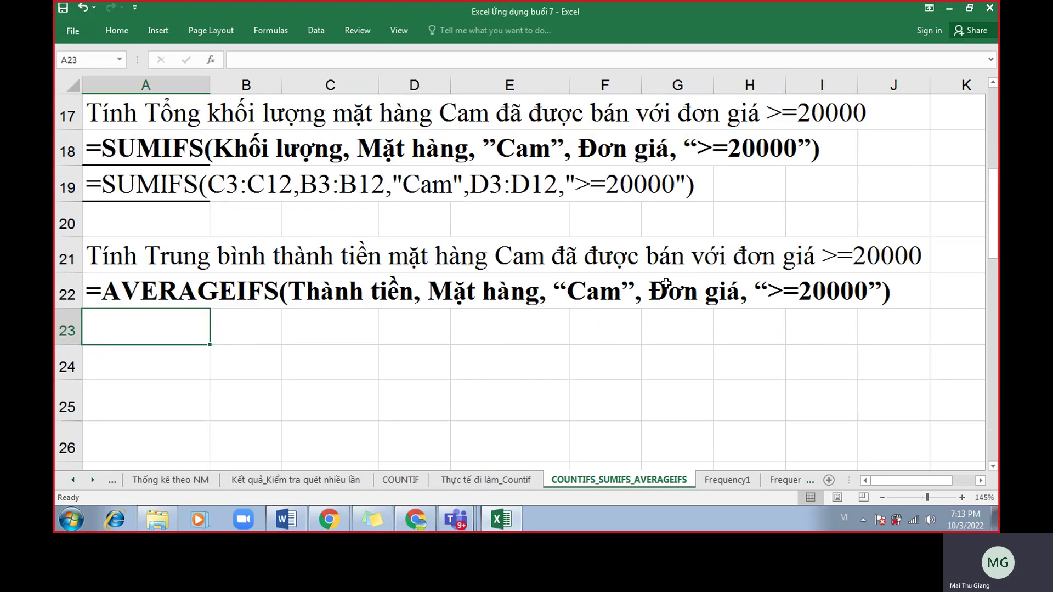
scroll(614, 284, up, 1)
text(=)
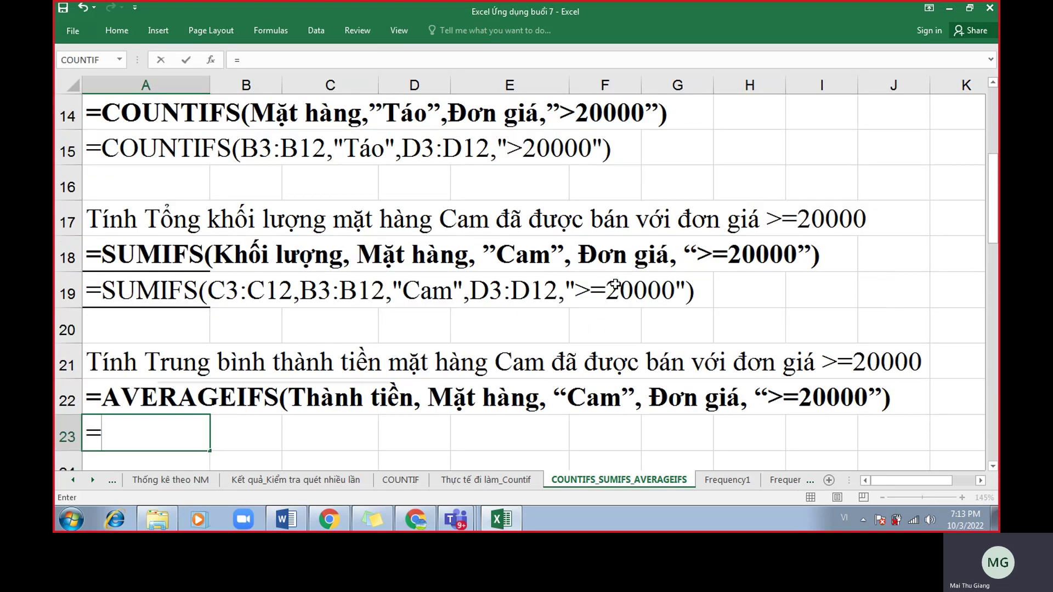
text(averageifs)
key(BackSpace)
key(BackSpace)
key(BackSpace)
key(BackSpace)
key(BackSpace)
key(BackSpace)
key(BackSpace)
key(BackSpace)
text(e)
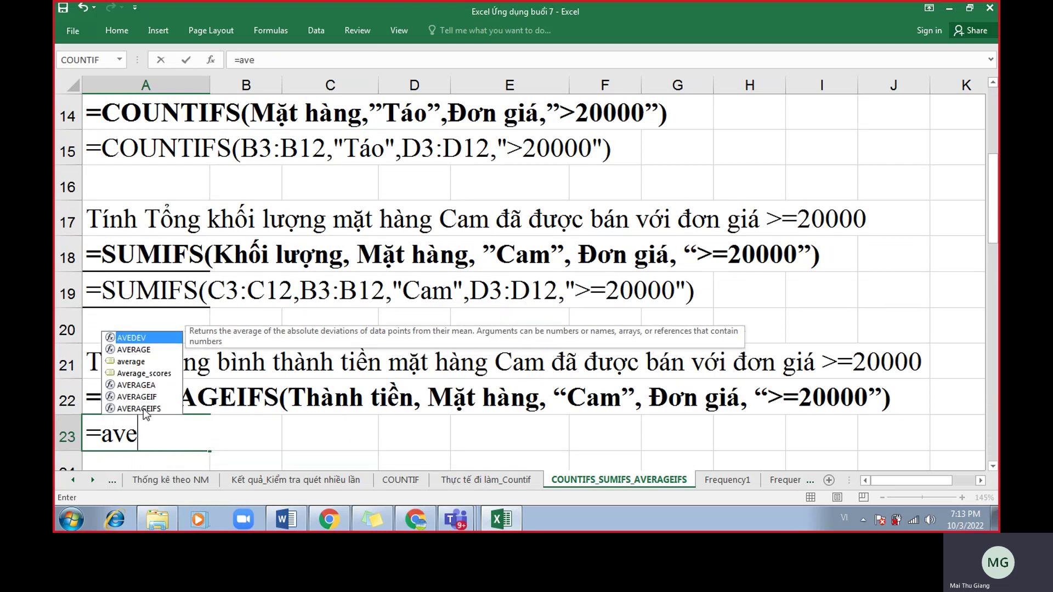
double_click(144, 408)
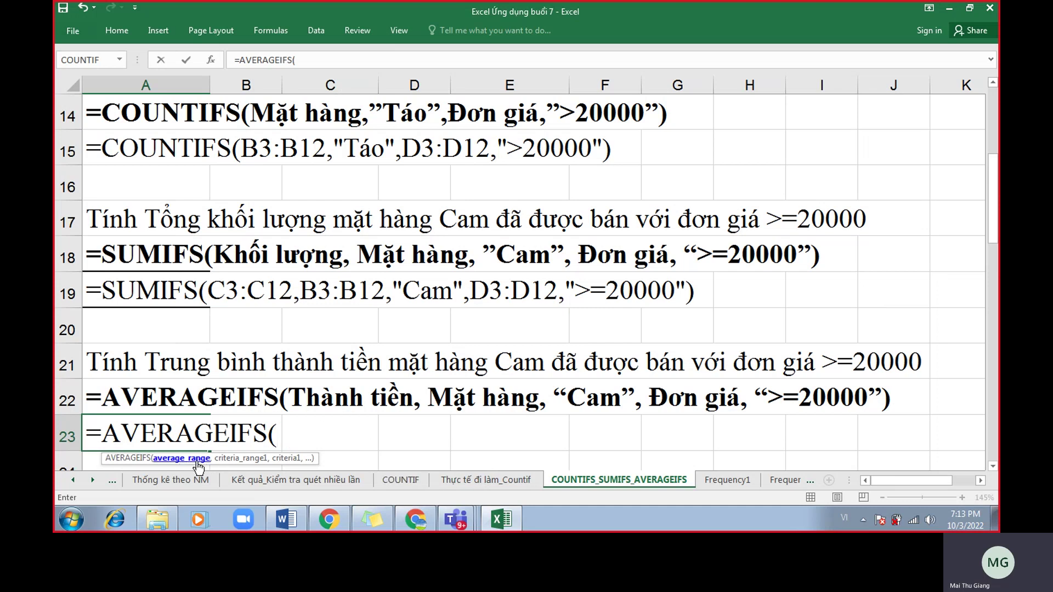
Add average range E3:E12 and criteria range B3:B12 with criterion "Cam".
scroll(406, 351, up, 5)
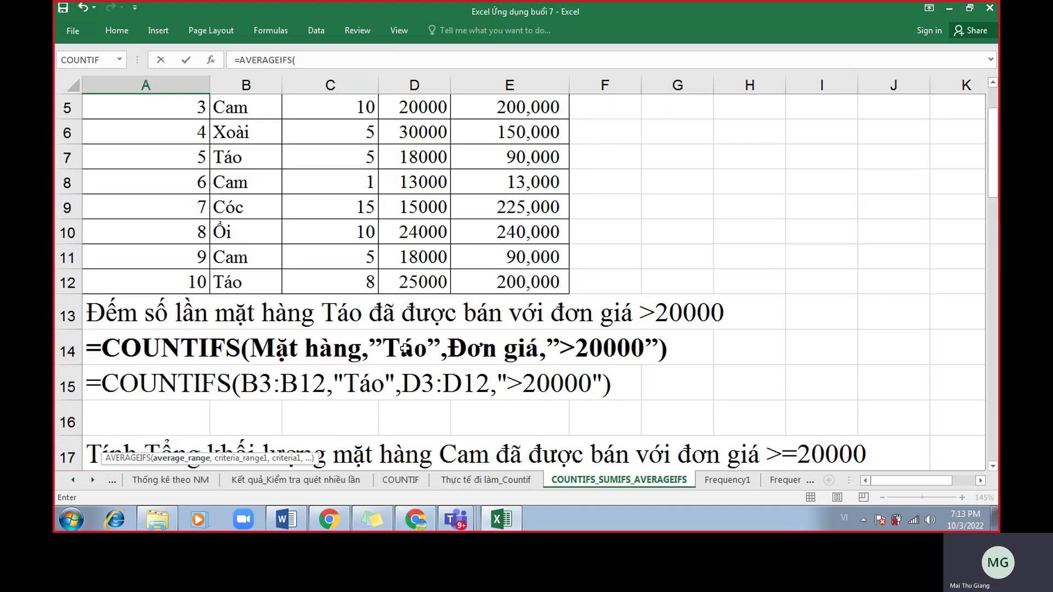
drag(525, 174, 529, 393)
scroll(381, 449, down, 7)
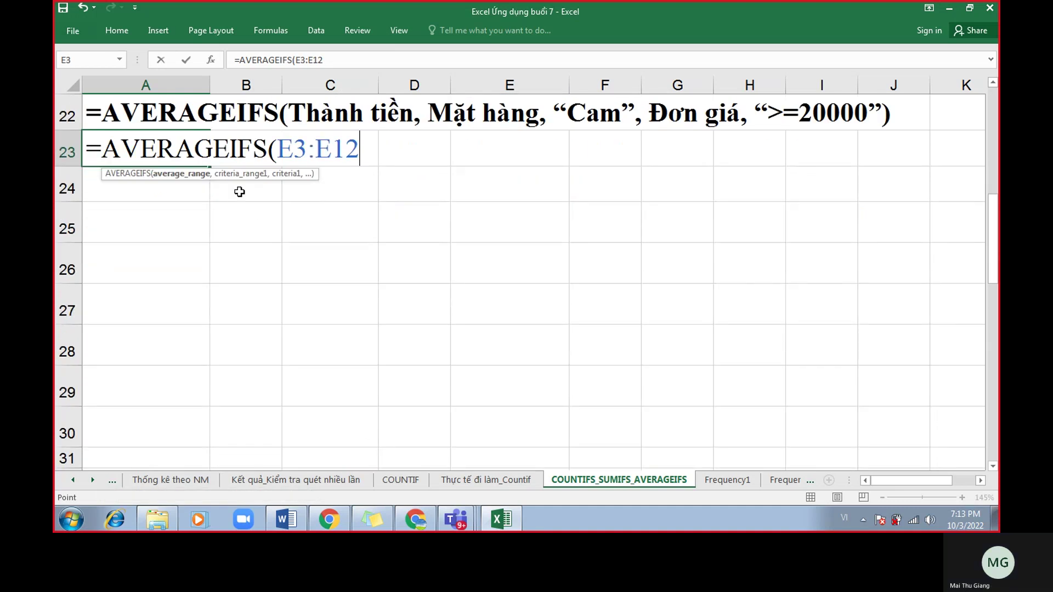
scroll(238, 188, up, 1)
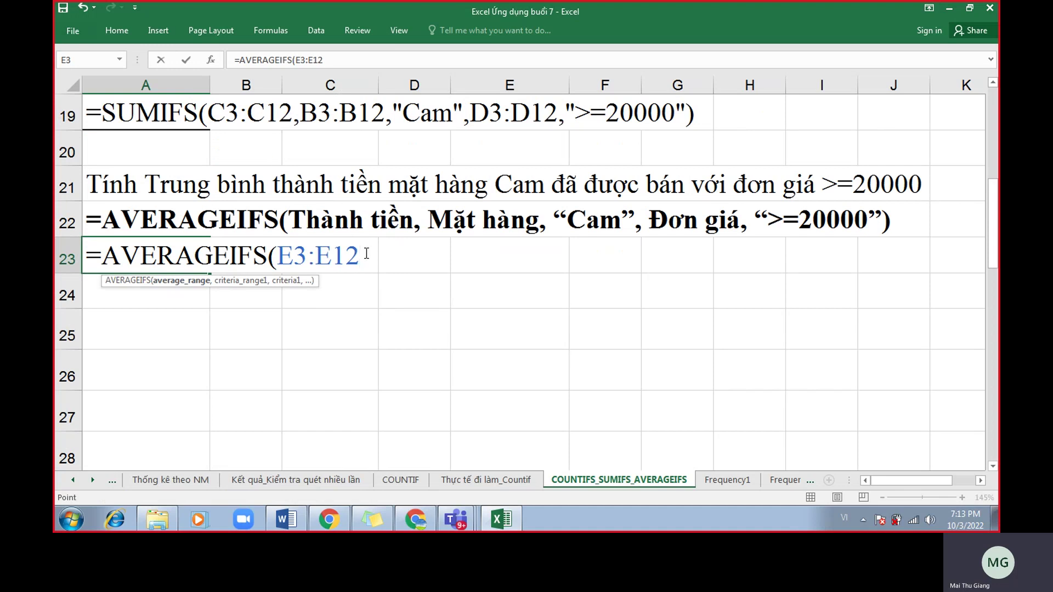
text(,)
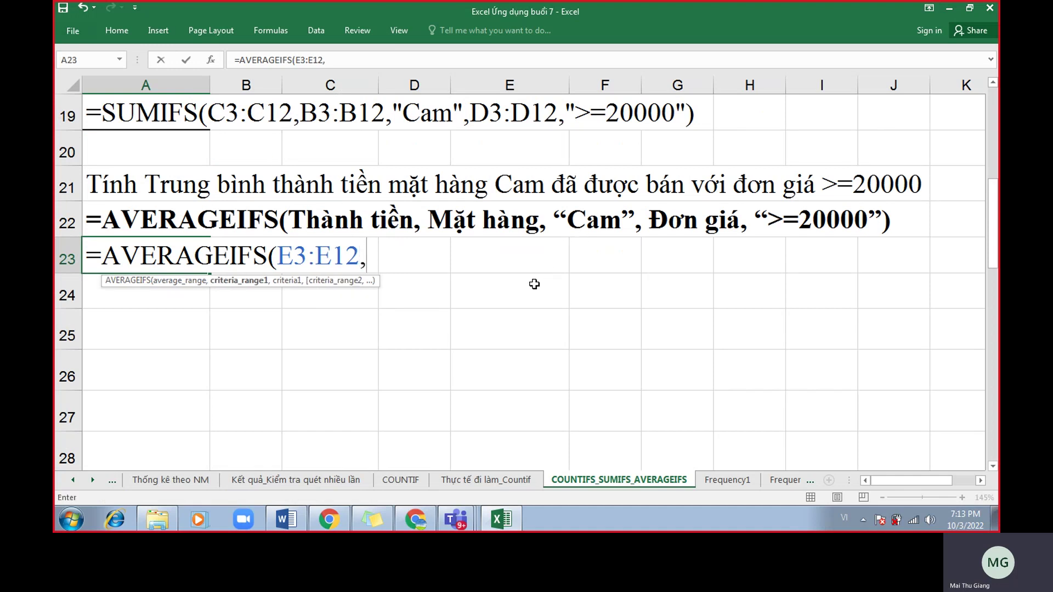
scroll(529, 287, up, 6)
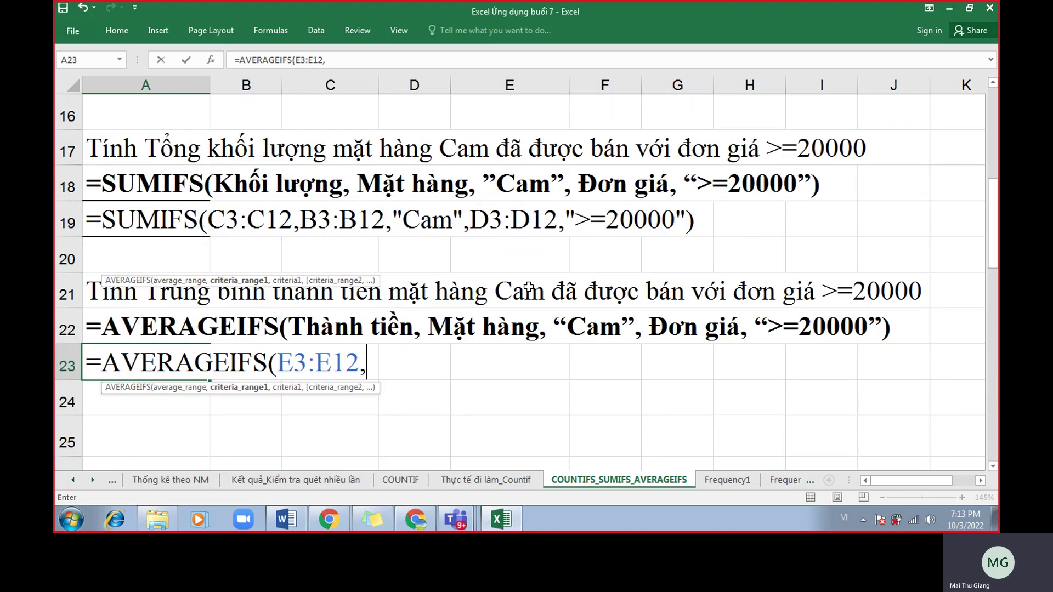
drag(244, 178, 246, 404)
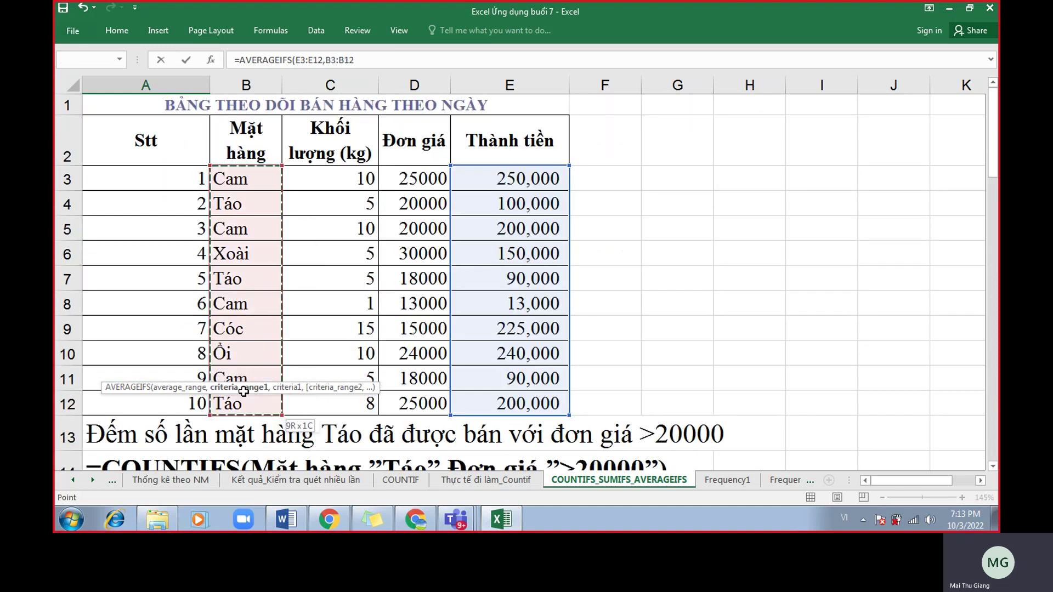
scroll(526, 333, down, 6)
text(,)
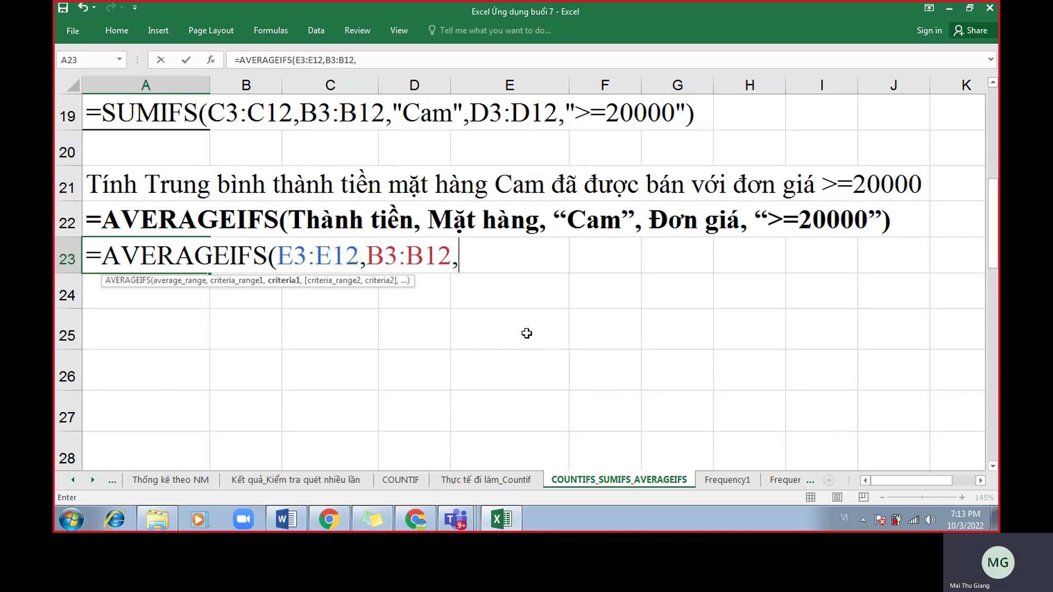
text("Cam",)
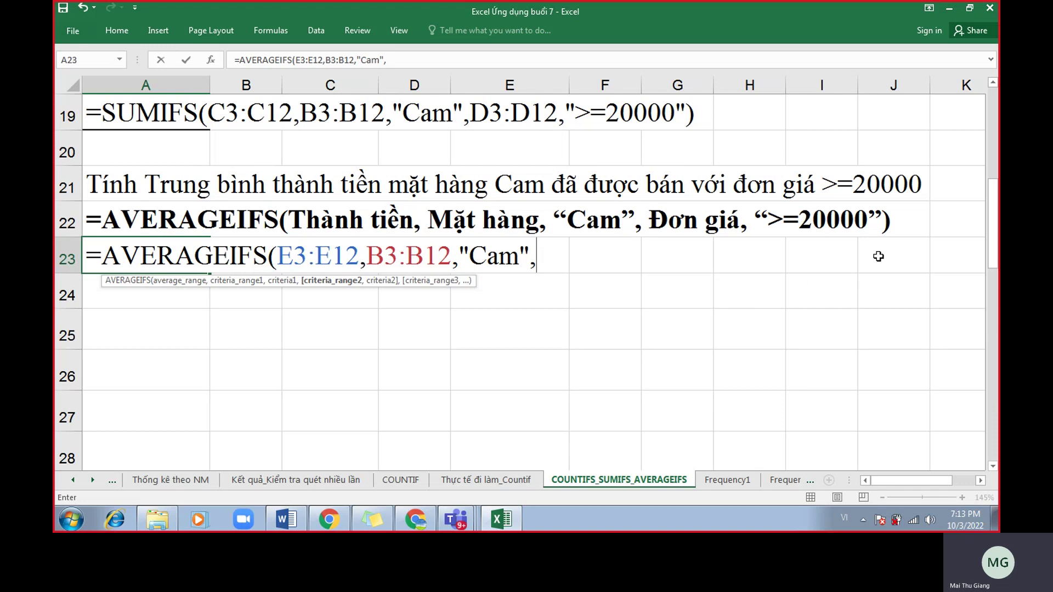
Add criteria range D3:D12 with criterion ">=20000" to close the AVERAGEIFS.
scroll(831, 266, up, 1)
scroll(831, 266, up, 5)
drag(406, 181, 405, 398)
scroll(691, 336, down, 6)
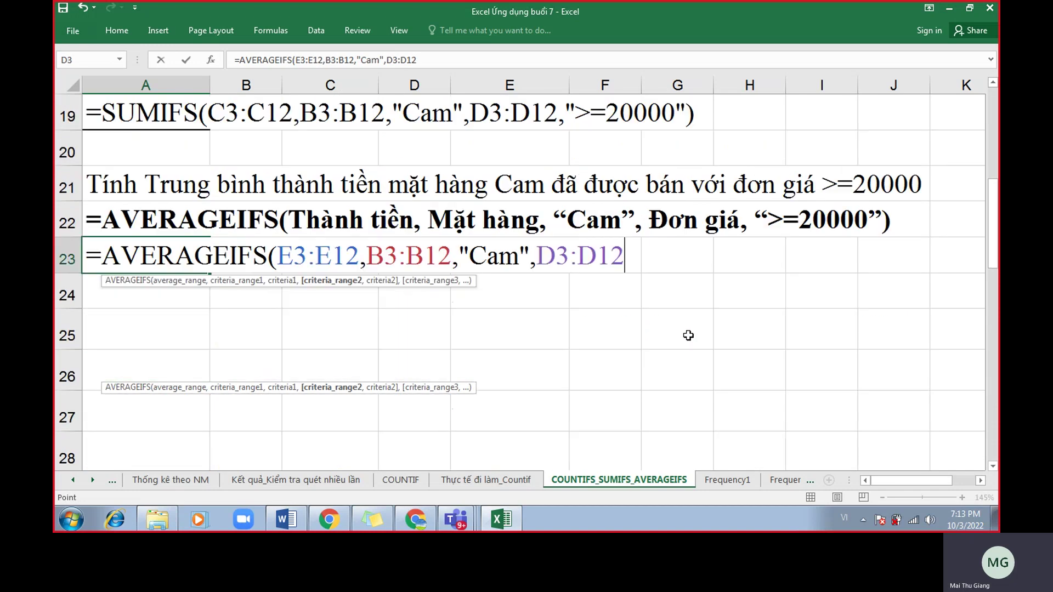
text(,)
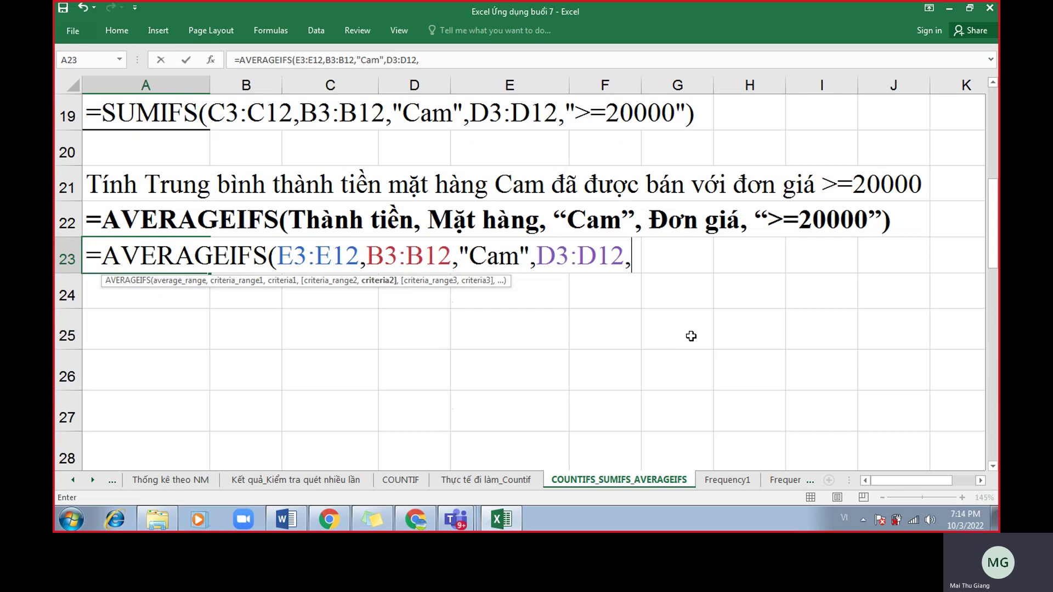
text(")
text(>=2)
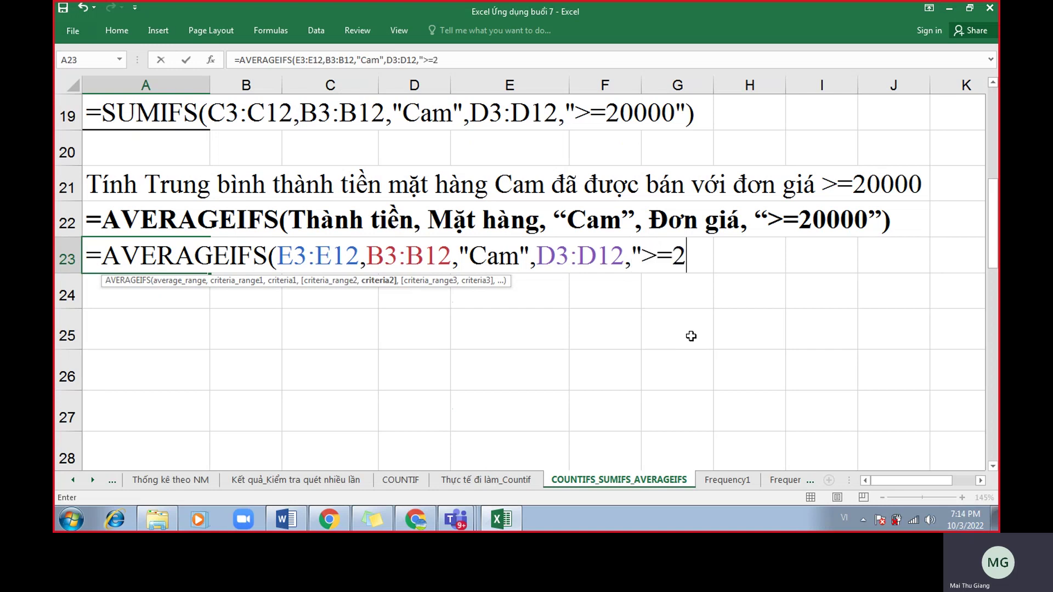
text(0000"))
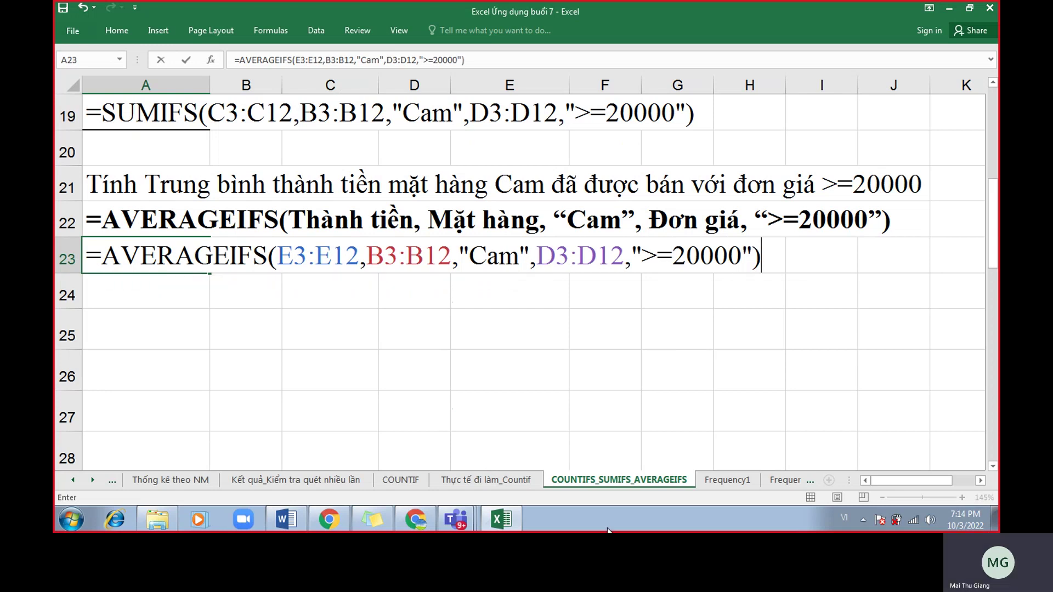
Check each AVERAGEIFS argument: E3:E12, B3:B12, "Cam", D3:D12 and >=20000.
click(324, 254)
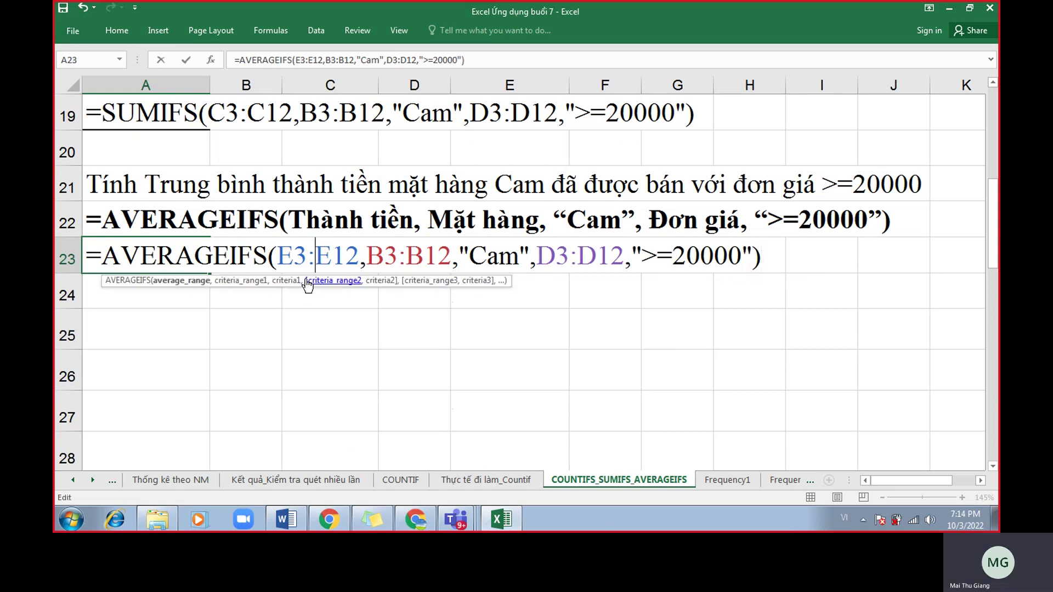
click(196, 289)
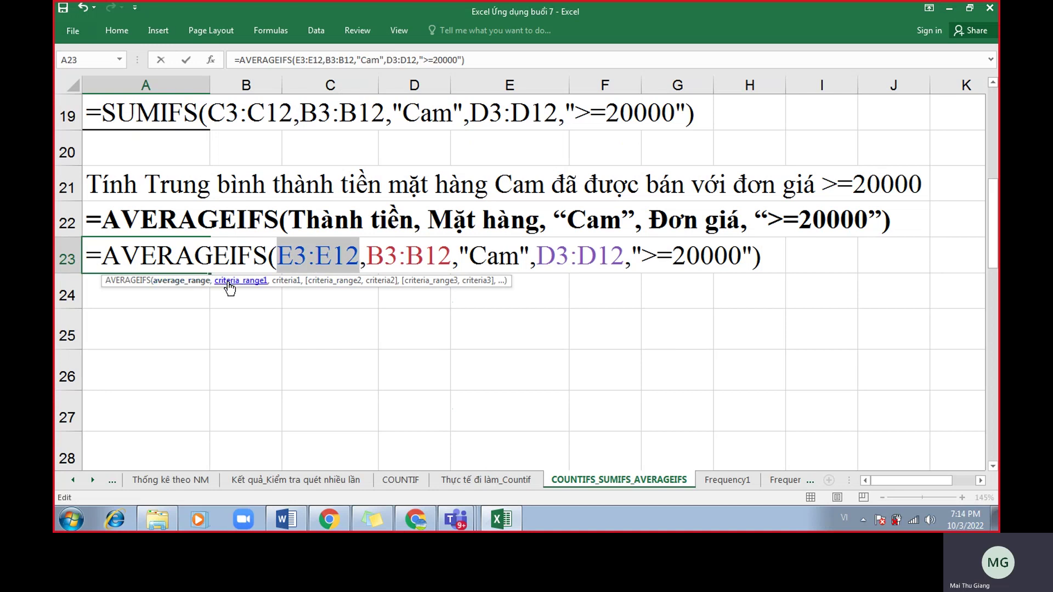
click(288, 285)
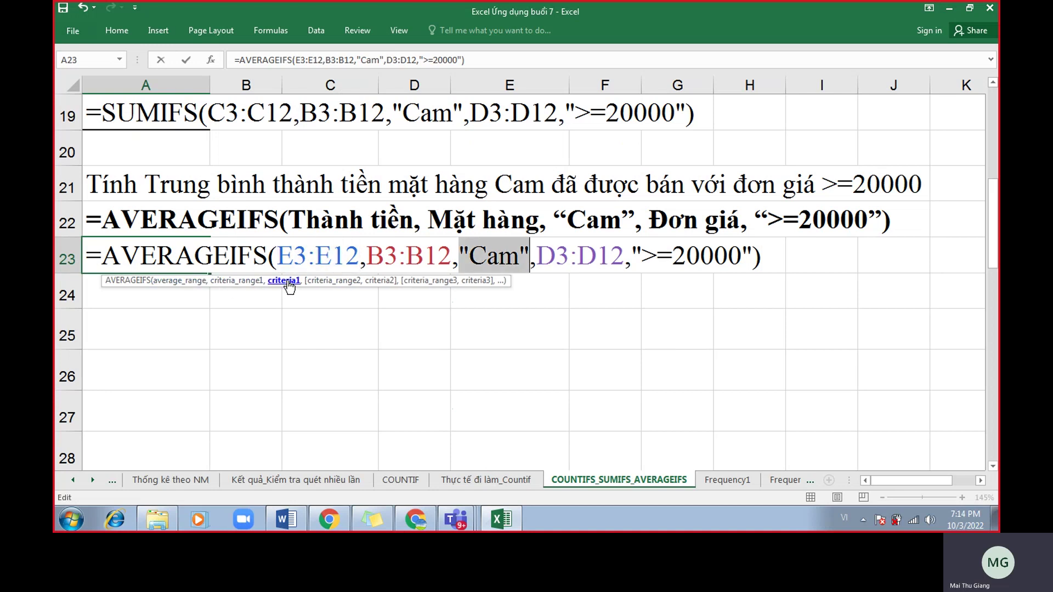
click(241, 282)
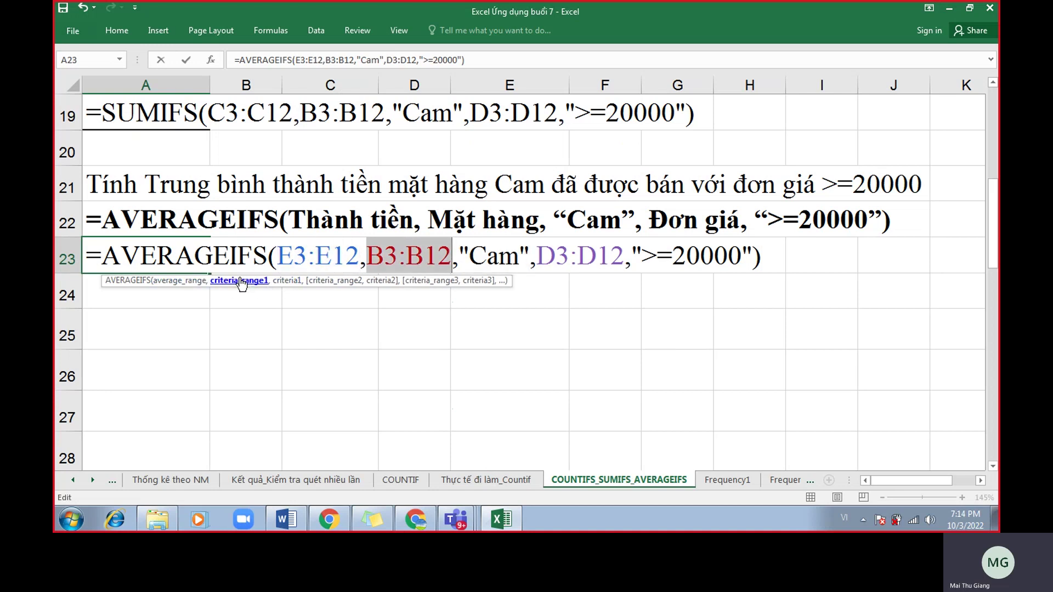
click(318, 284)
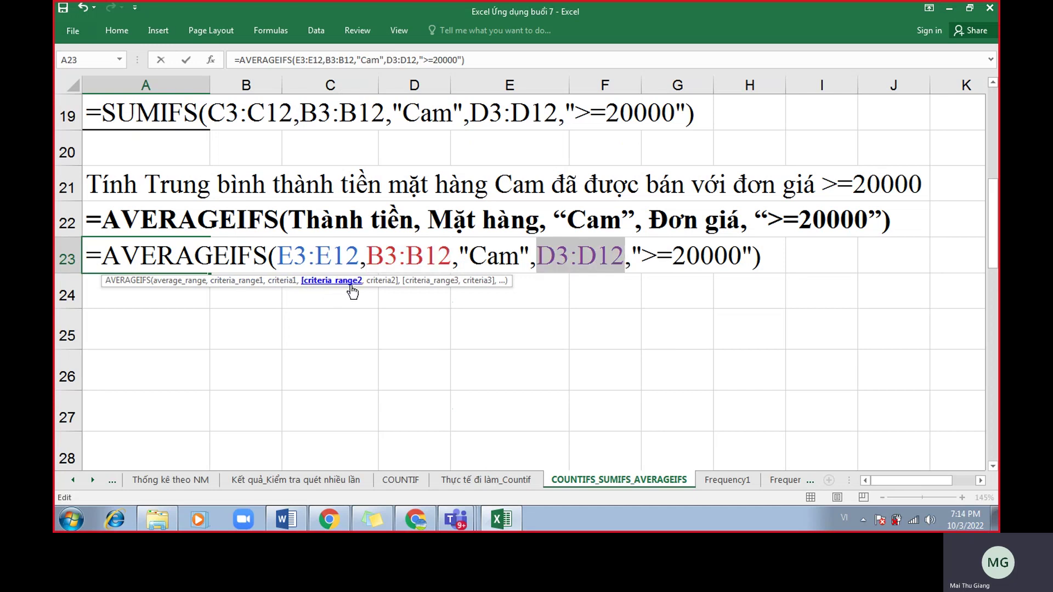
click(375, 284)
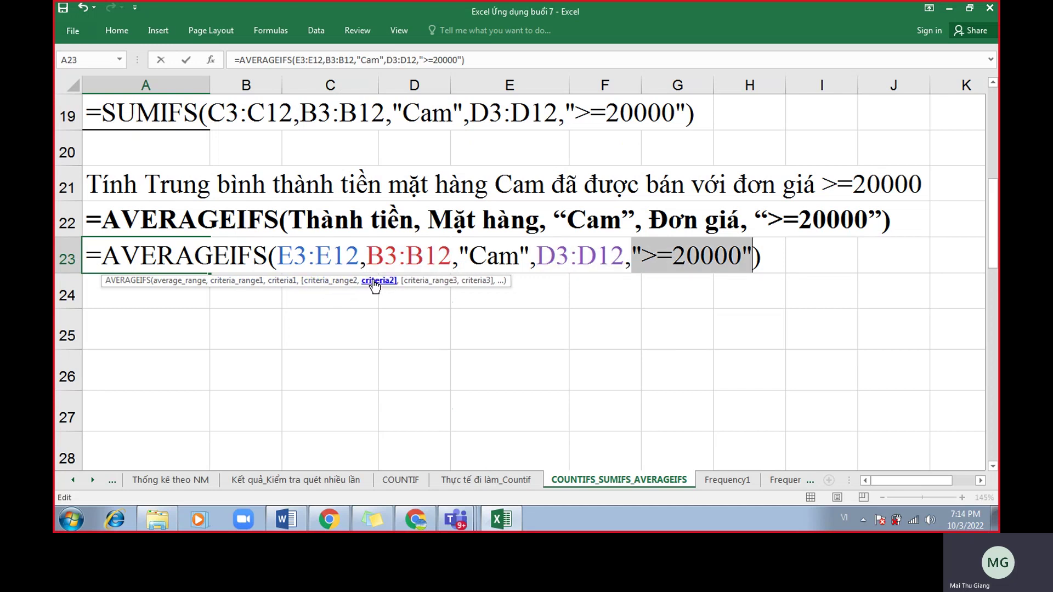
Enter the A23 formula, returning 225000, and reopen it to show the formula.
key(Return)
double_click(114, 256)
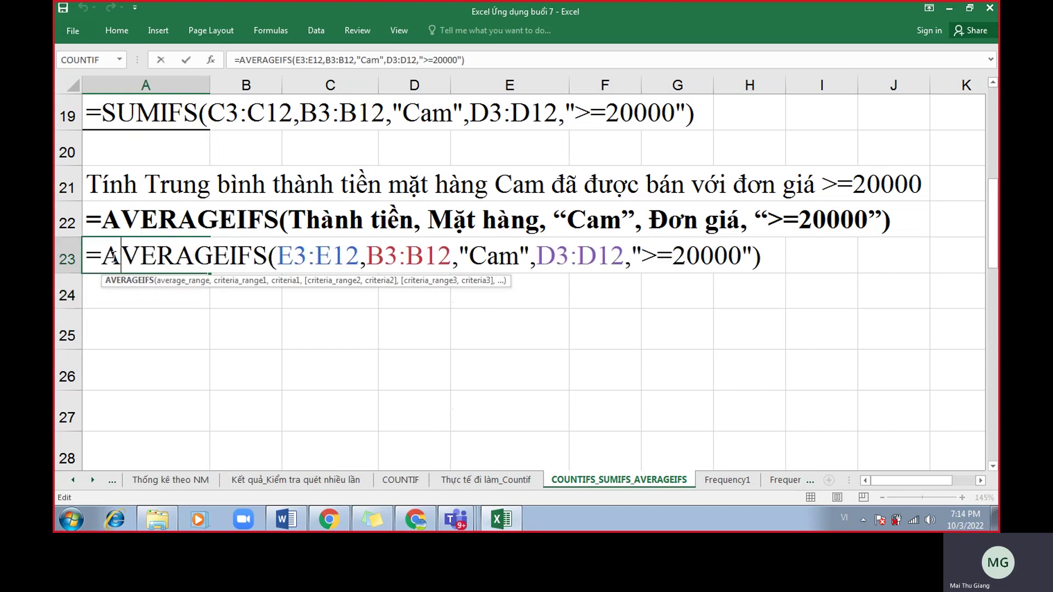
key(Return)
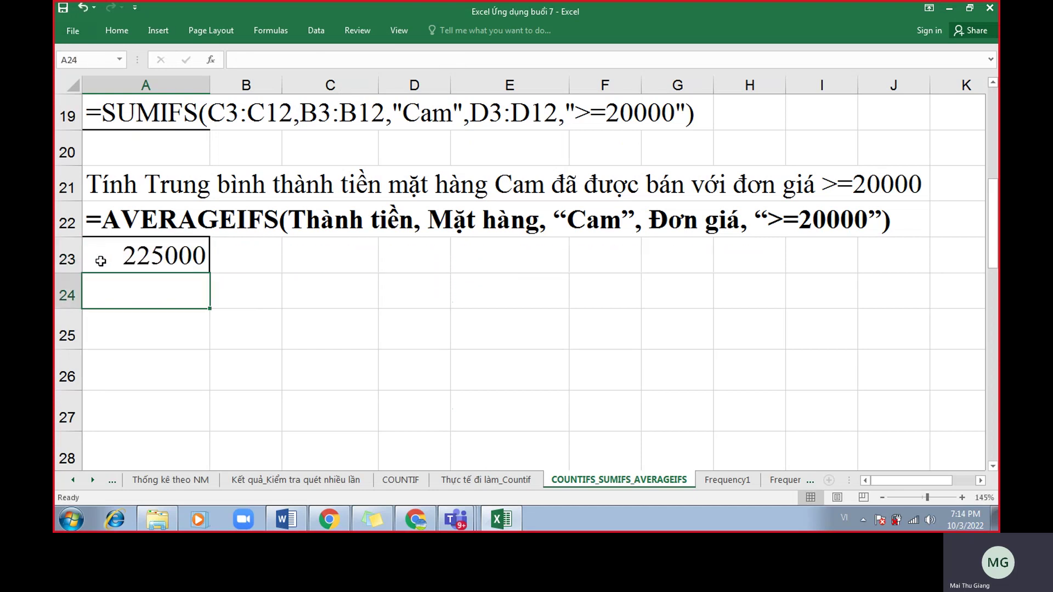
double_click(99, 261)
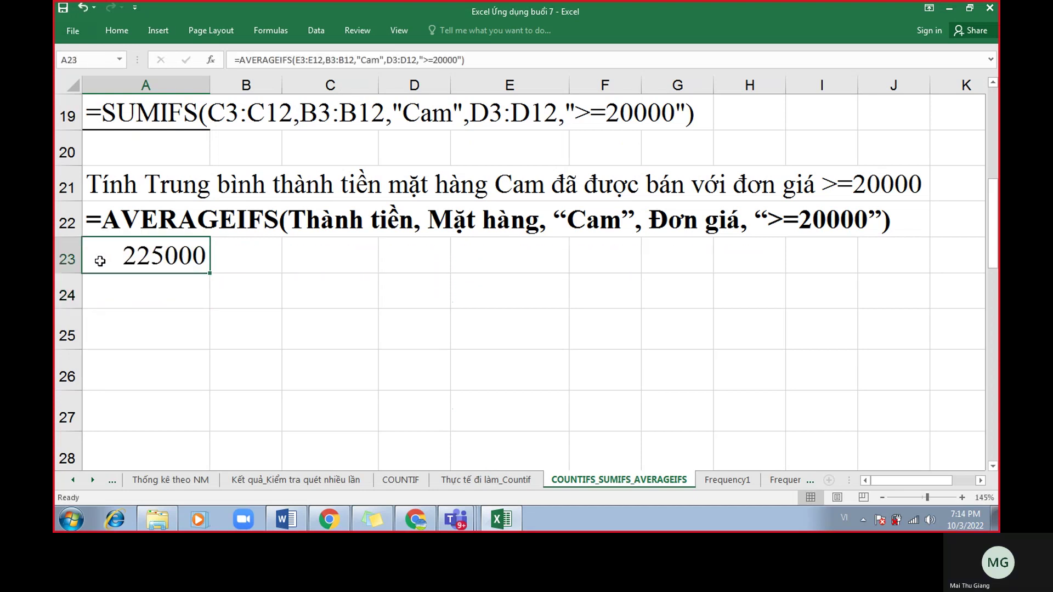
Bring the Google Meet call forward and admit the participant asking to join.
click(416, 519)
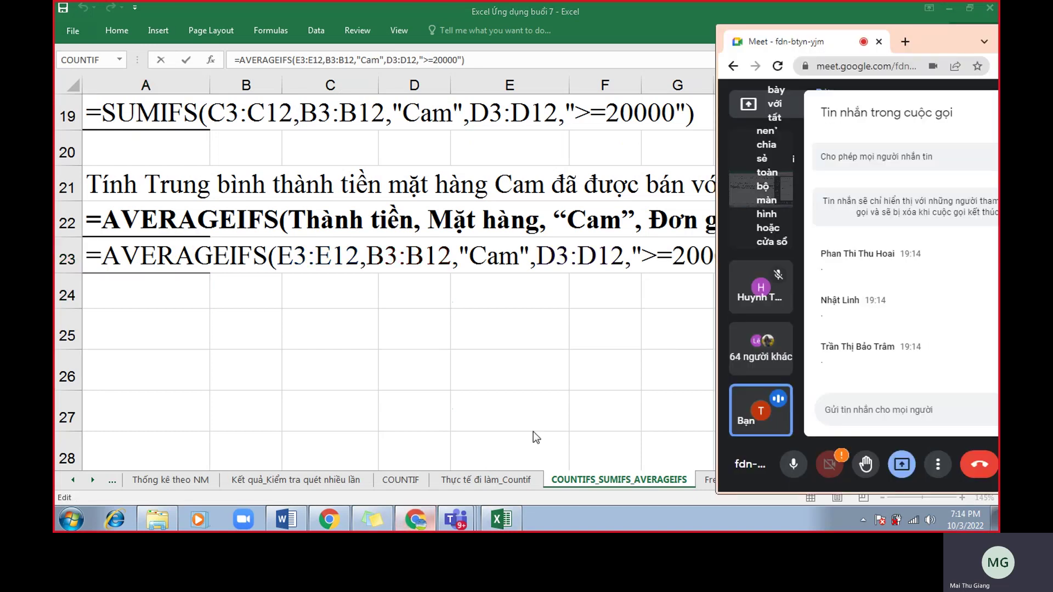
drag(945, 35, 807, 38)
click(880, 172)
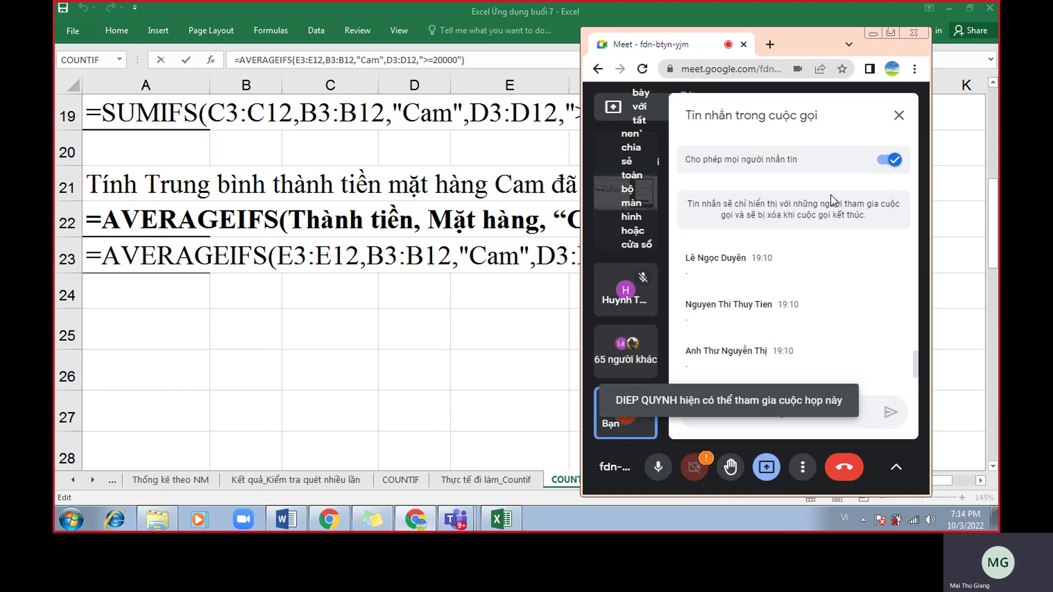
Move the Meet window toward the right edge and bring the Excel sheet back in front.
drag(803, 45, 884, 33)
scroll(935, 291, down, 5)
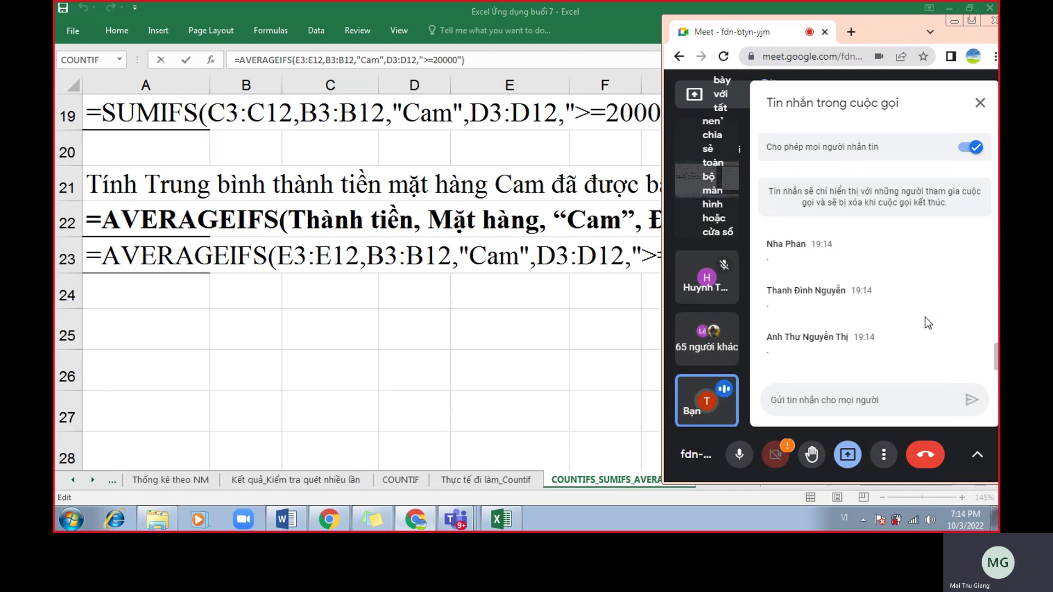
drag(898, 35, 996, 22)
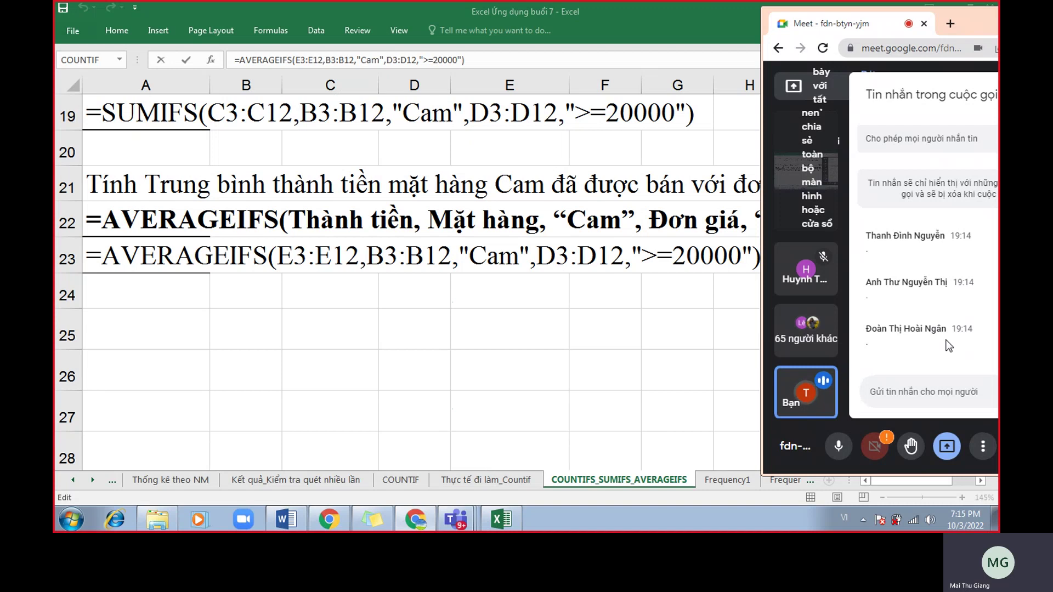
scroll(948, 344, up, 3)
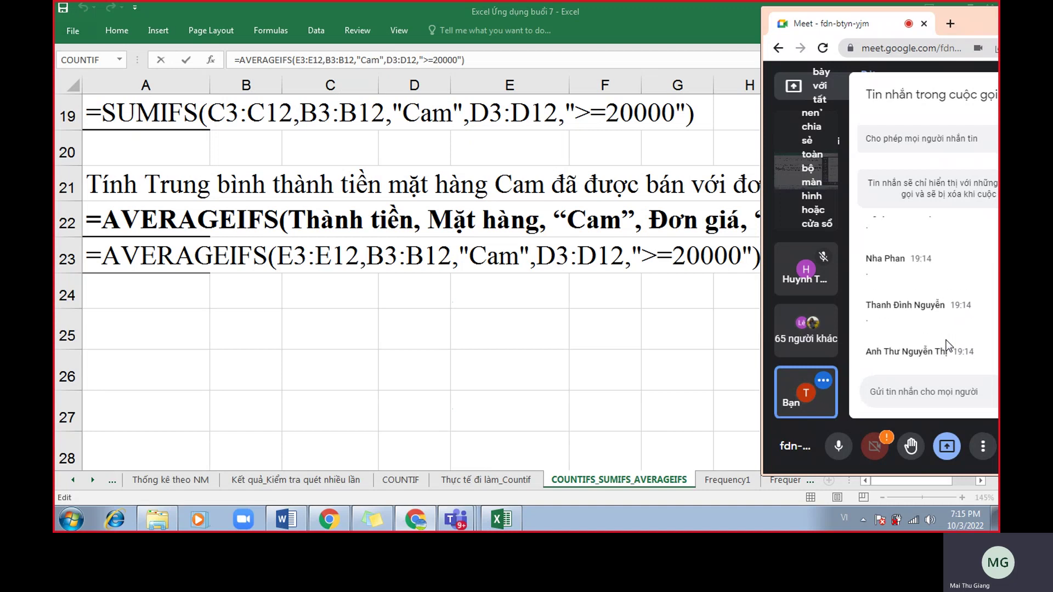
scroll(949, 343, down, 3)
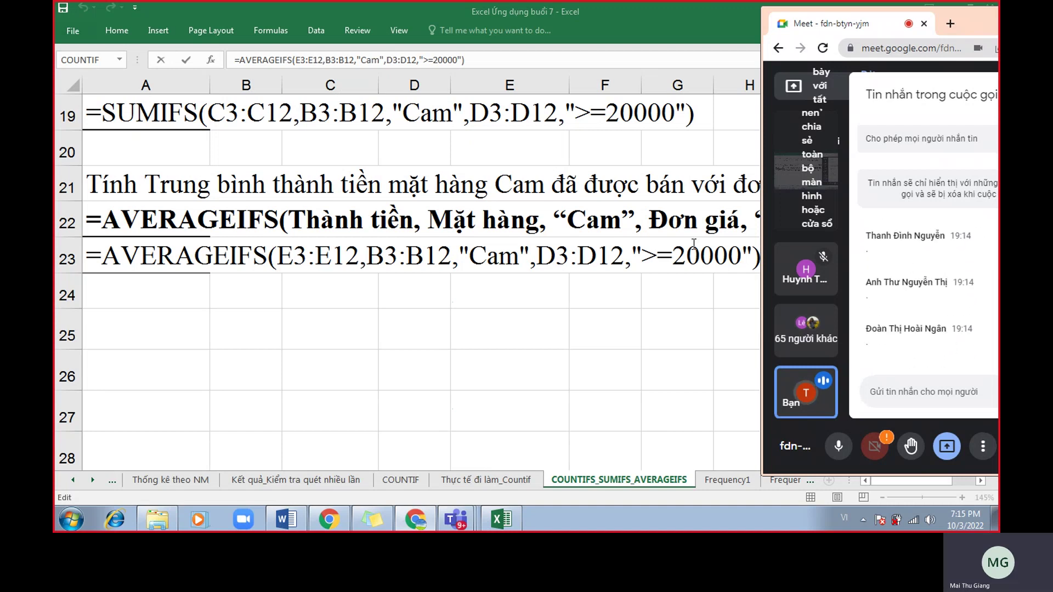
click(692, 241)
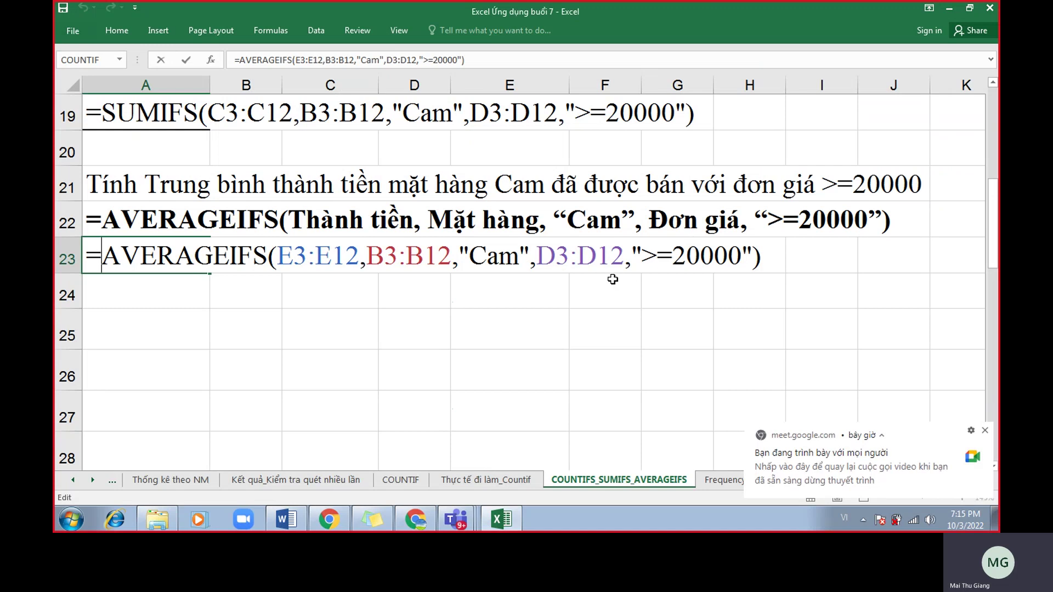
Commit A23's AVERAGEIFS formula, then prefix it with an apostrophe so it shows as text.
key(Return)
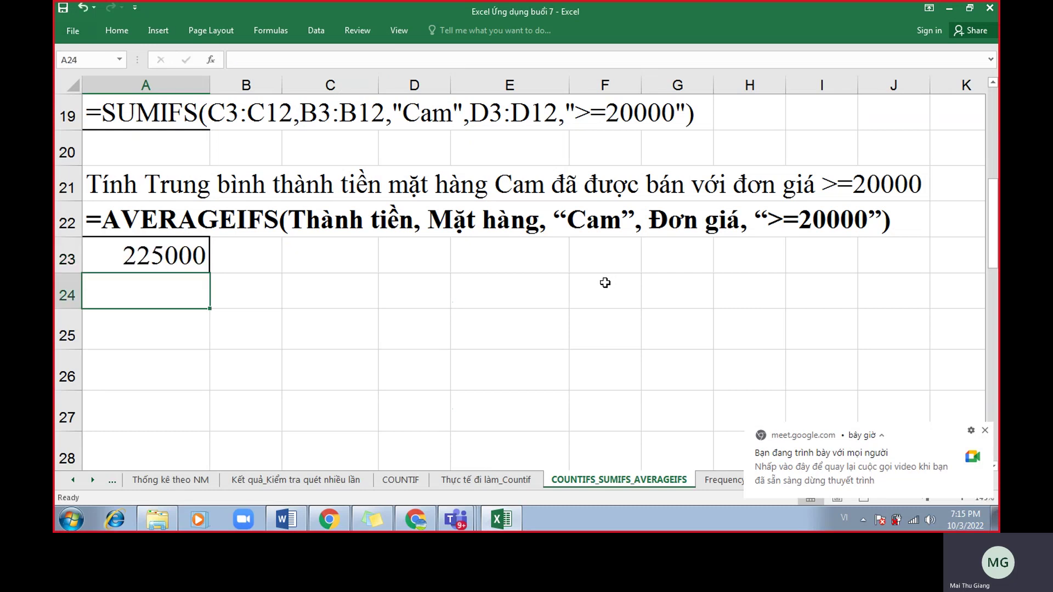
click(103, 249)
double_click(103, 248)
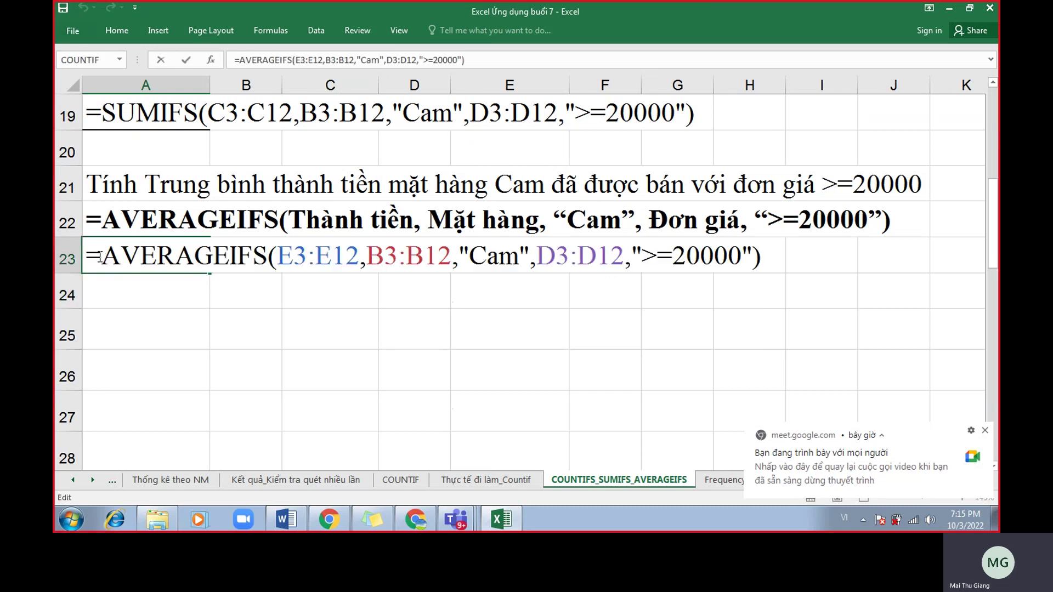
text(')
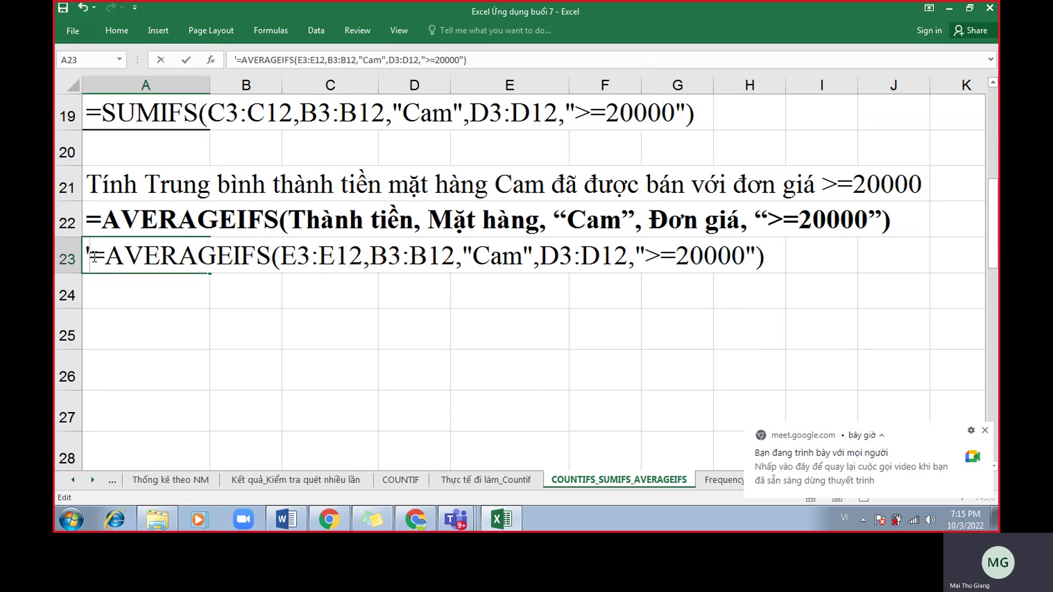
key(Return)
Remove A23's apostrophe to review the average range and "Cam" criterion, then restore it.
click(95, 261)
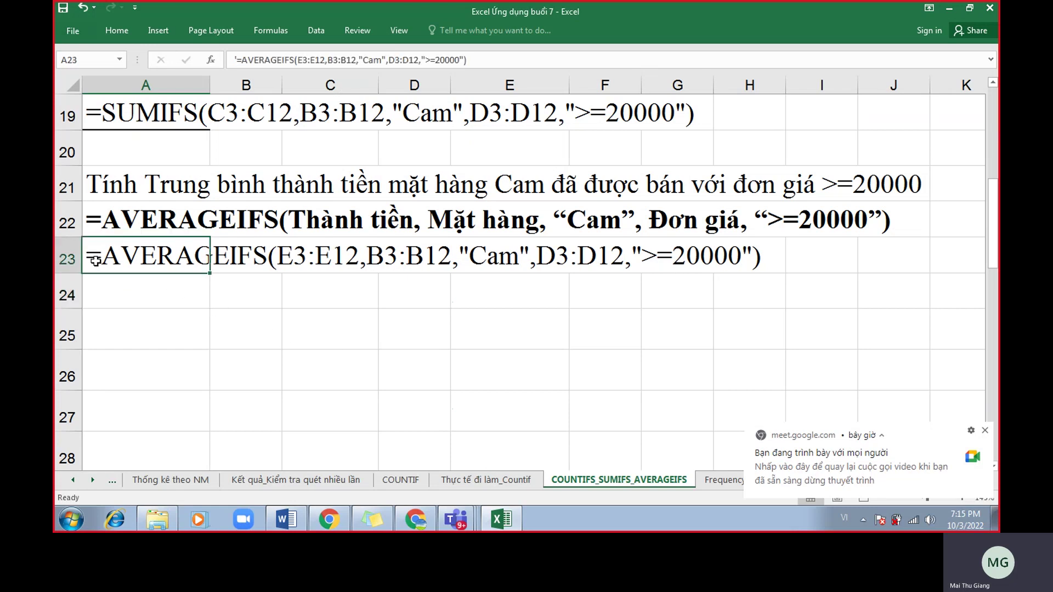
double_click(95, 261)
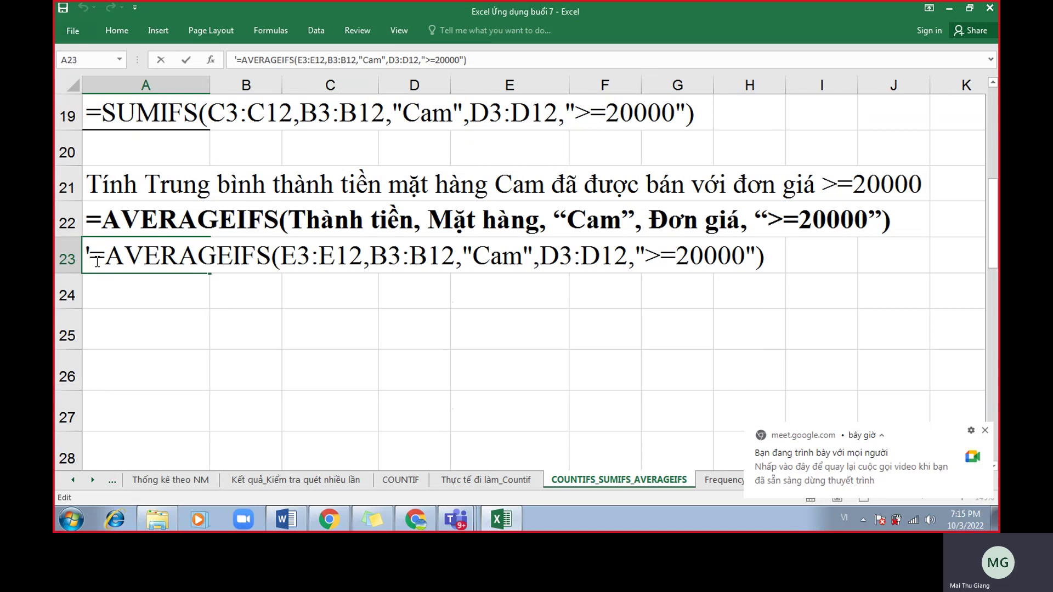
key(BackSpace)
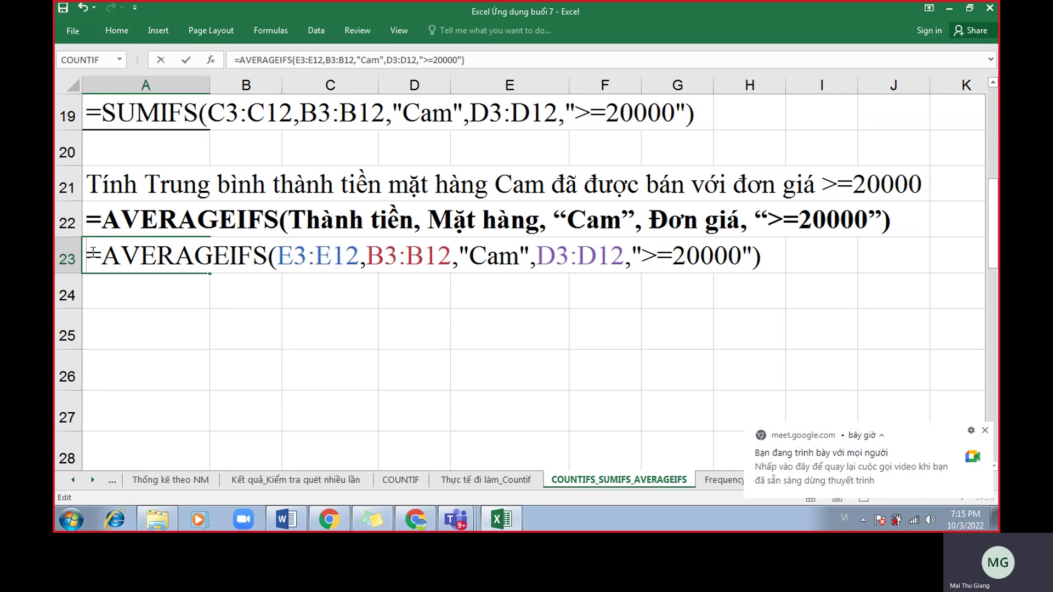
drag(359, 258, 366, 257)
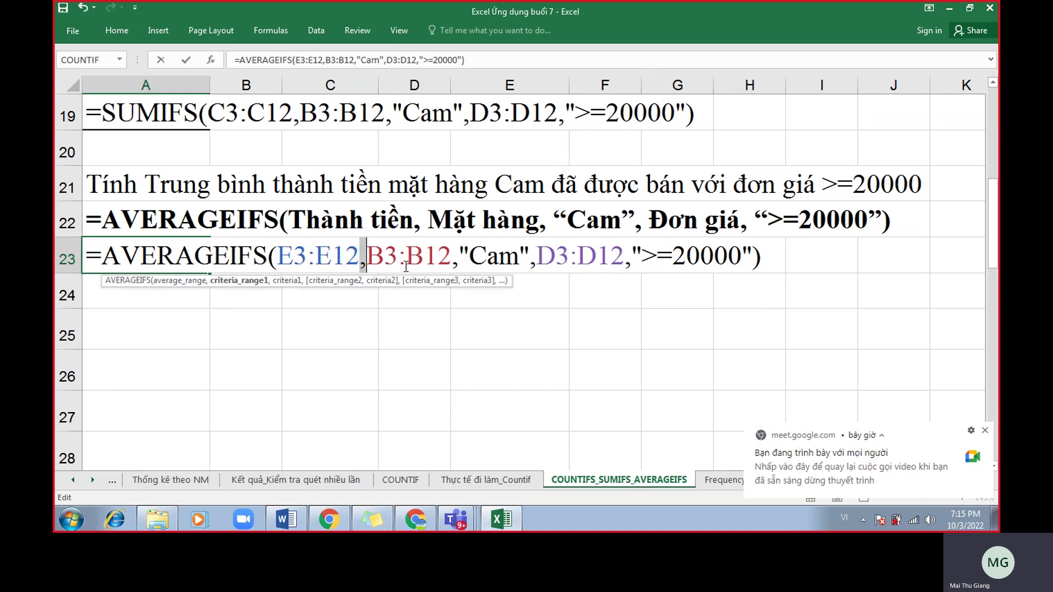
click(459, 258)
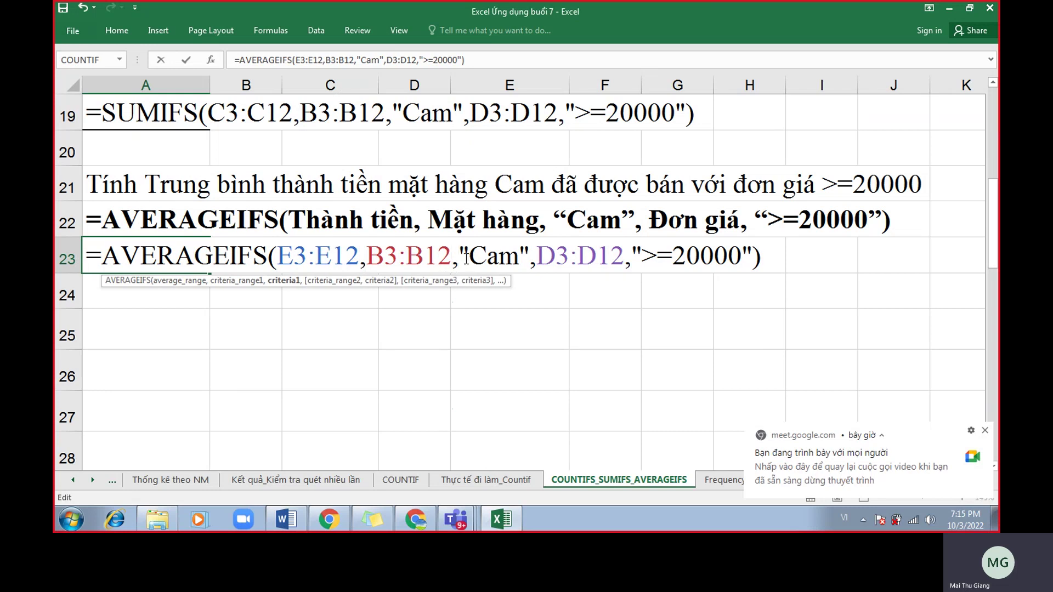
drag(535, 258, 460, 256)
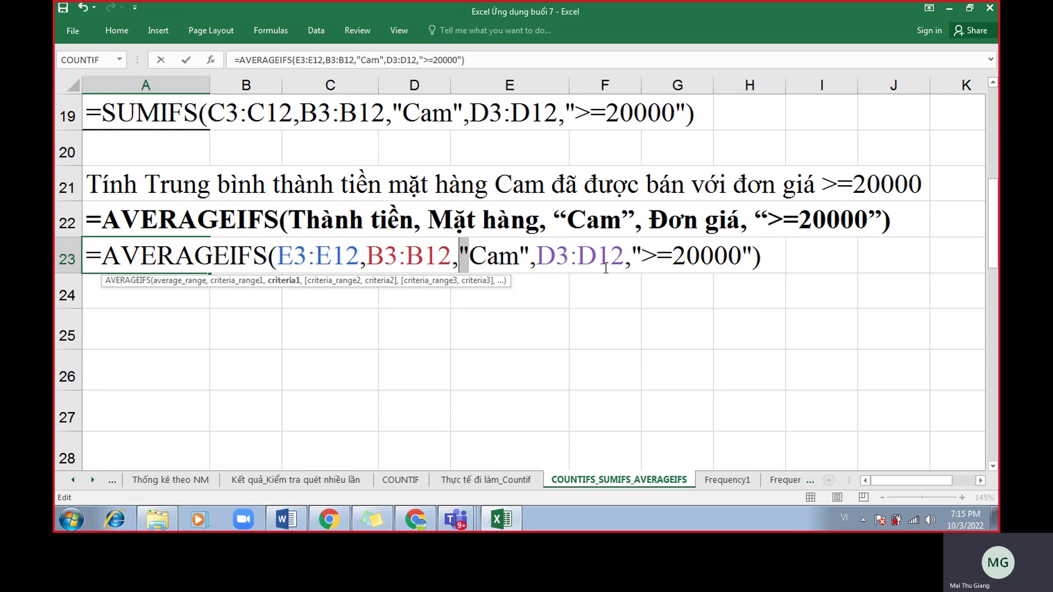
click(88, 253)
text(')
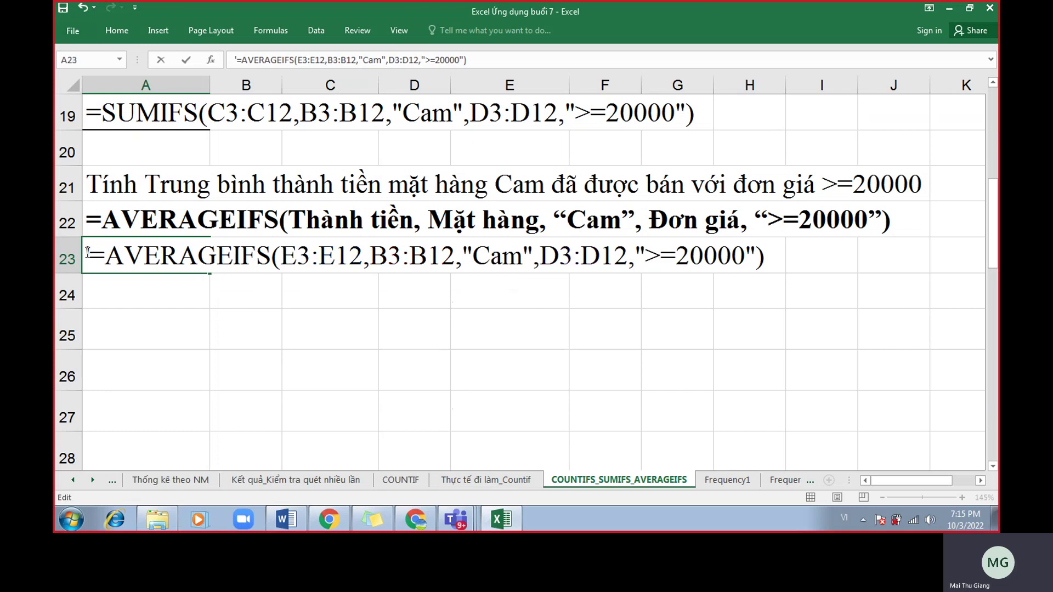
key(Return)
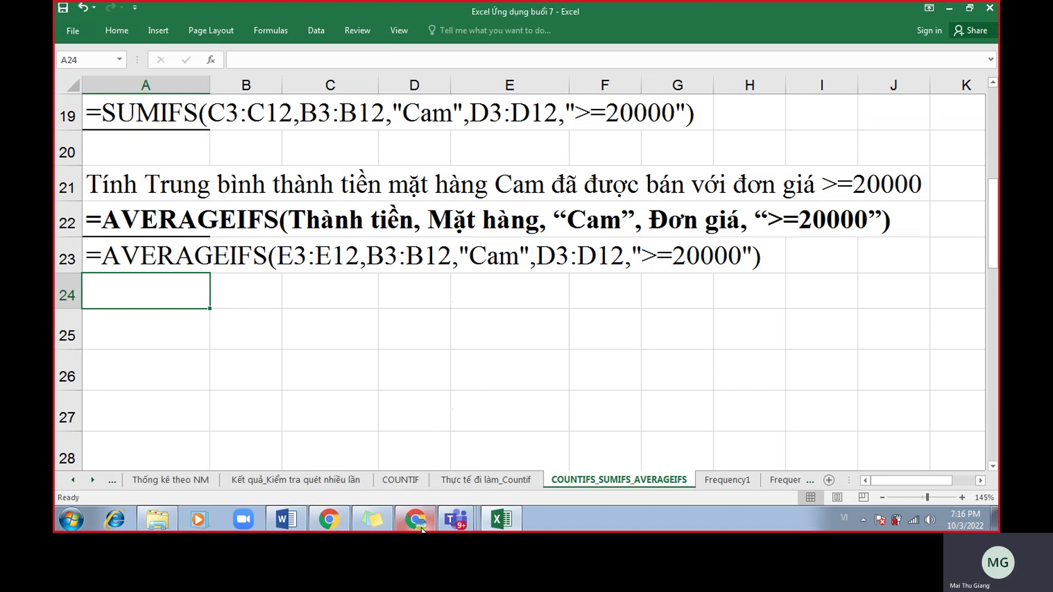
Return from the Meet call to the sheet, move to A25, and dismiss the presenting notification.
click(331, 520)
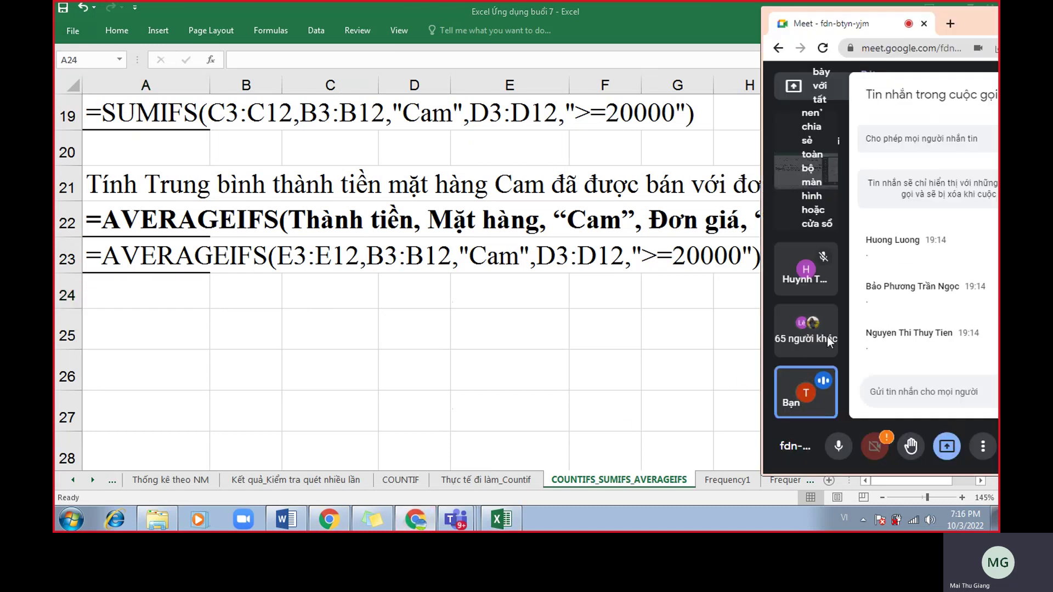
key(alt+Tab)
key(Return)
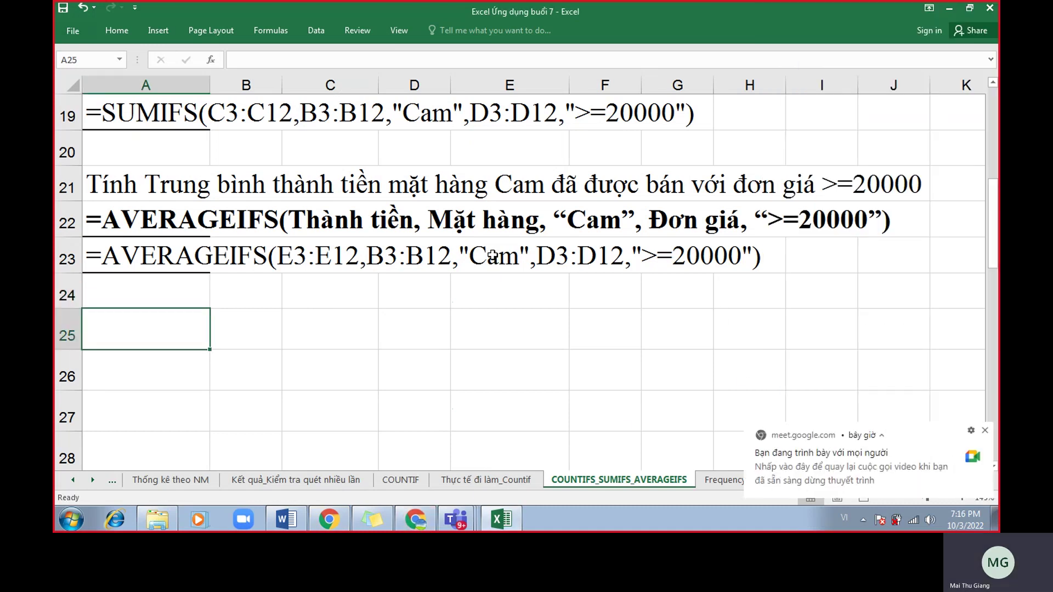
click(985, 432)
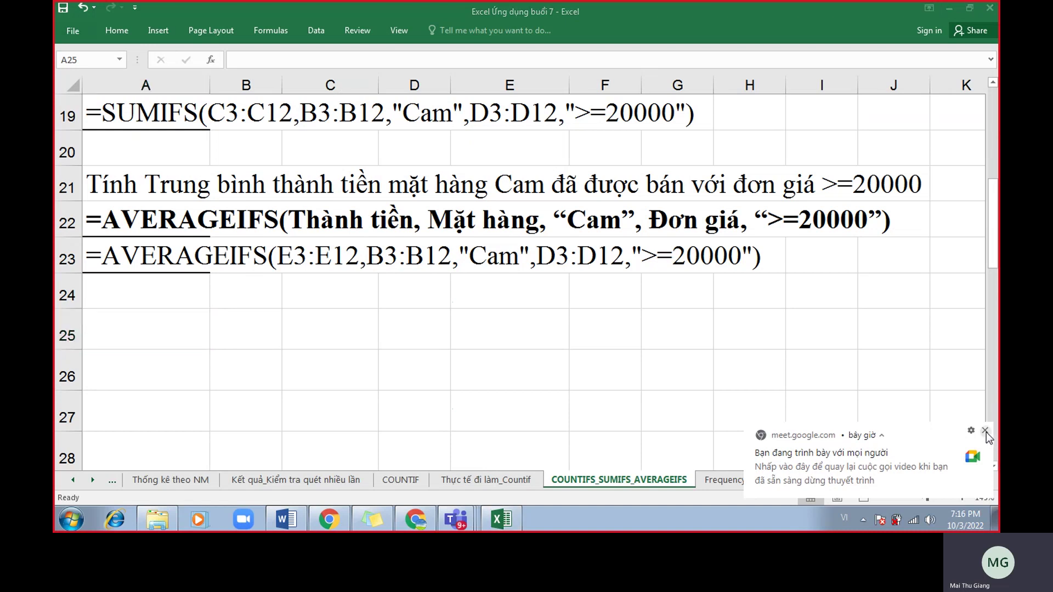
Open the Thực tế đi làm_Countif sheet after glancing at the COUNTIF and COUNTIFS_SUMIFS_AVERAGEIFS sheets.
click(521, 480)
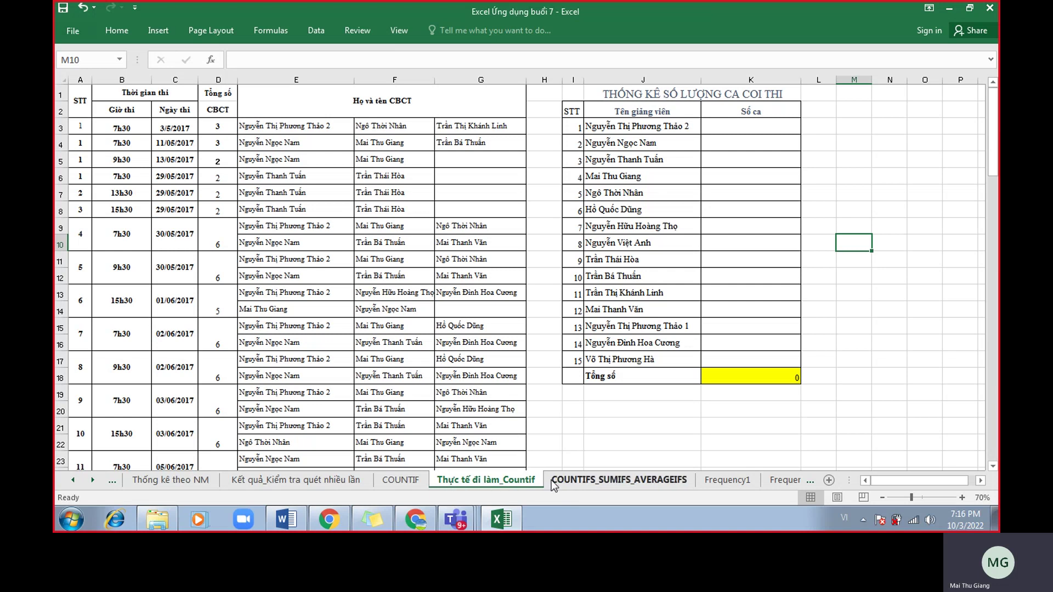
click(400, 481)
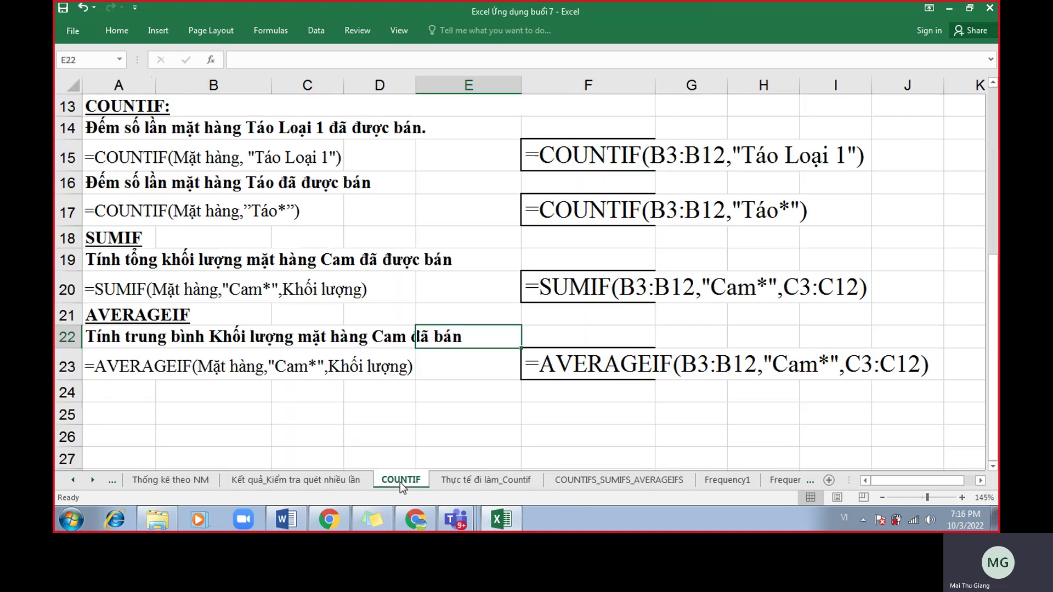
click(458, 481)
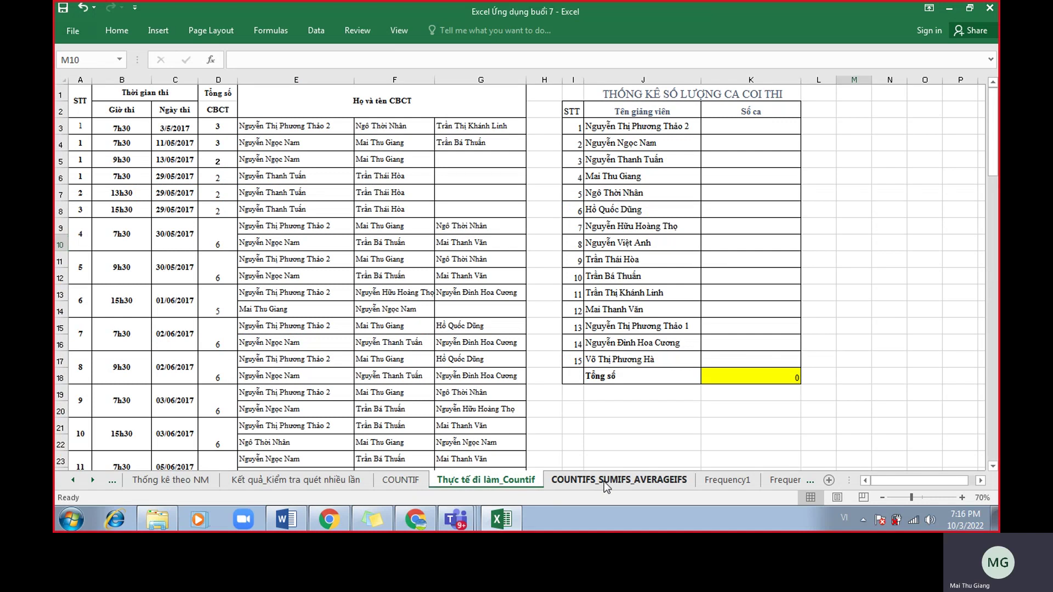
click(604, 482)
click(522, 482)
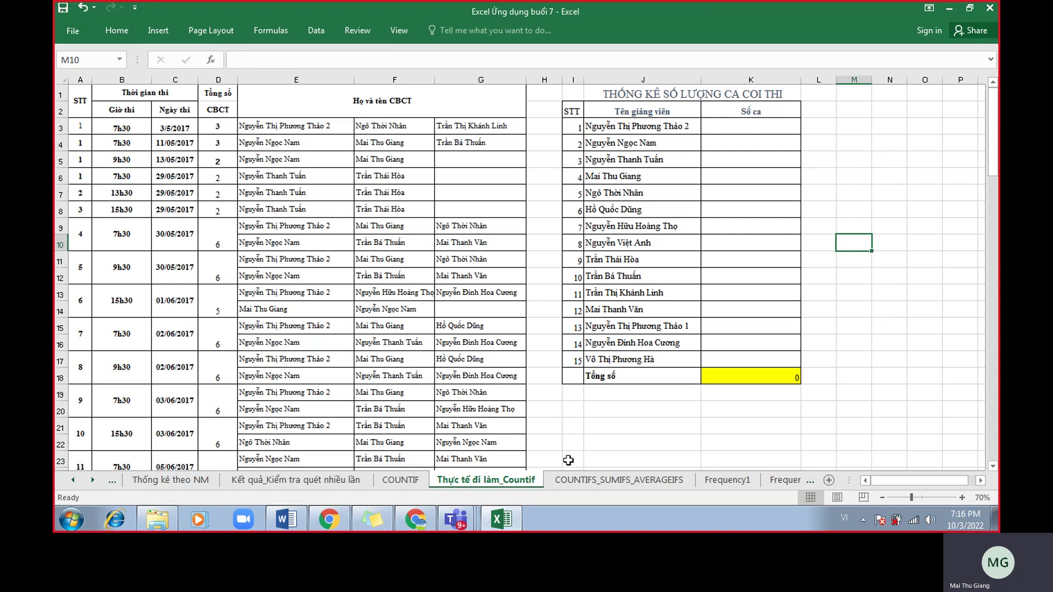
Adjust the zoom to view the lecturer invigilation-shift tally.
scroll(573, 428, up, 1)
drag(932, 480, 917, 480)
scroll(741, 422, down, 1)
scroll(740, 424, up, 1)
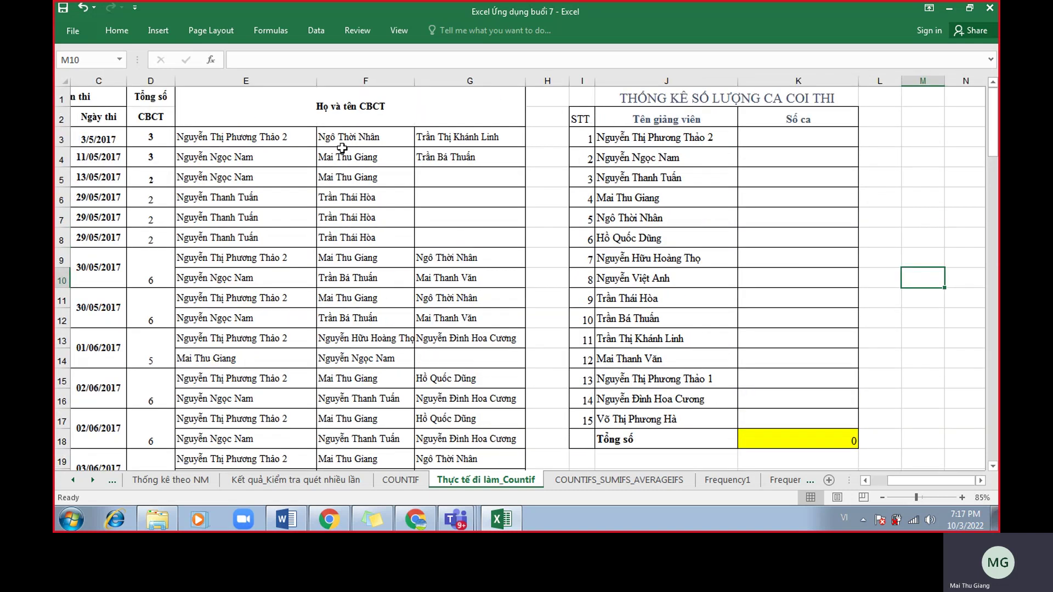
scroll(555, 167, down, 1)
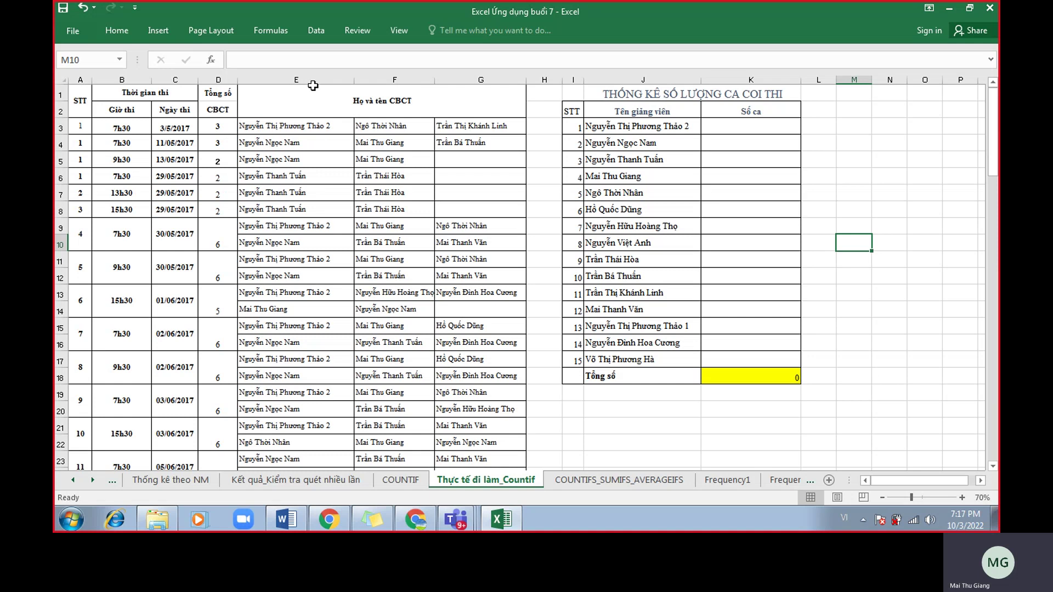
drag(311, 79, 481, 79)
scroll(486, 164, down, 13)
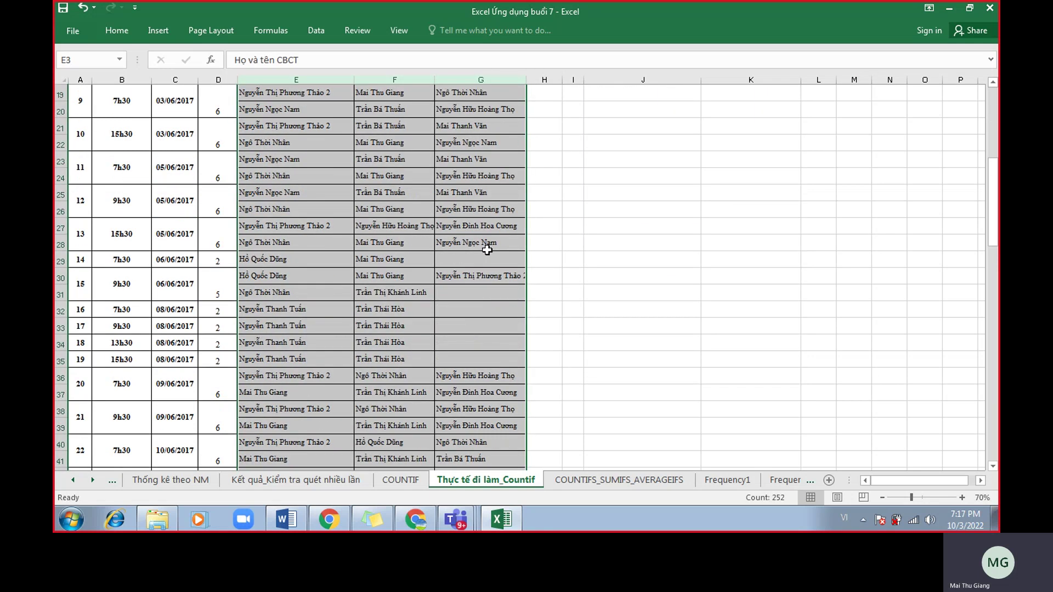
scroll(487, 252, down, 18)
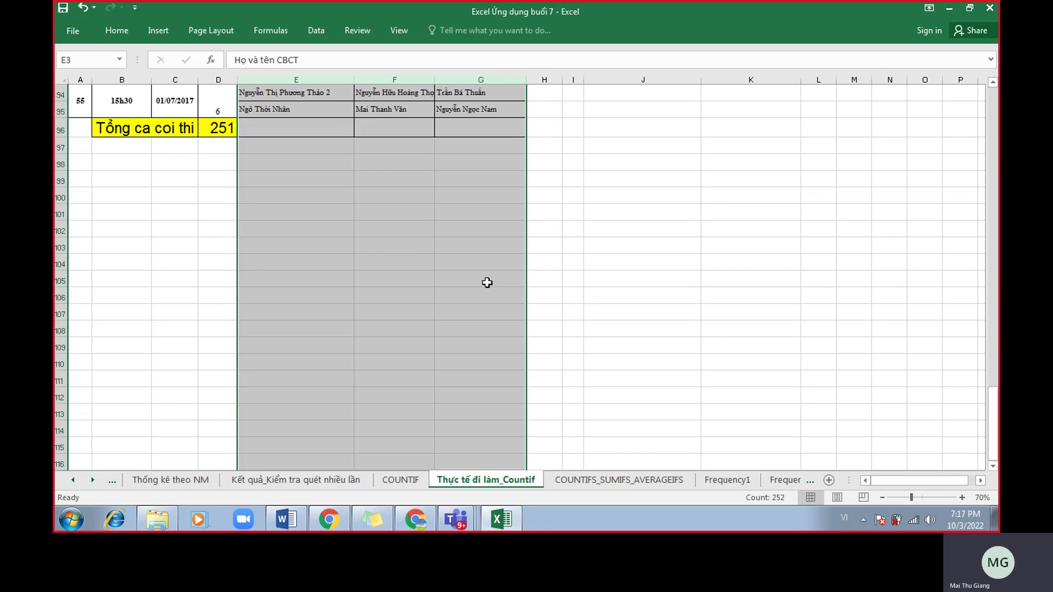
scroll(487, 282, up, 20)
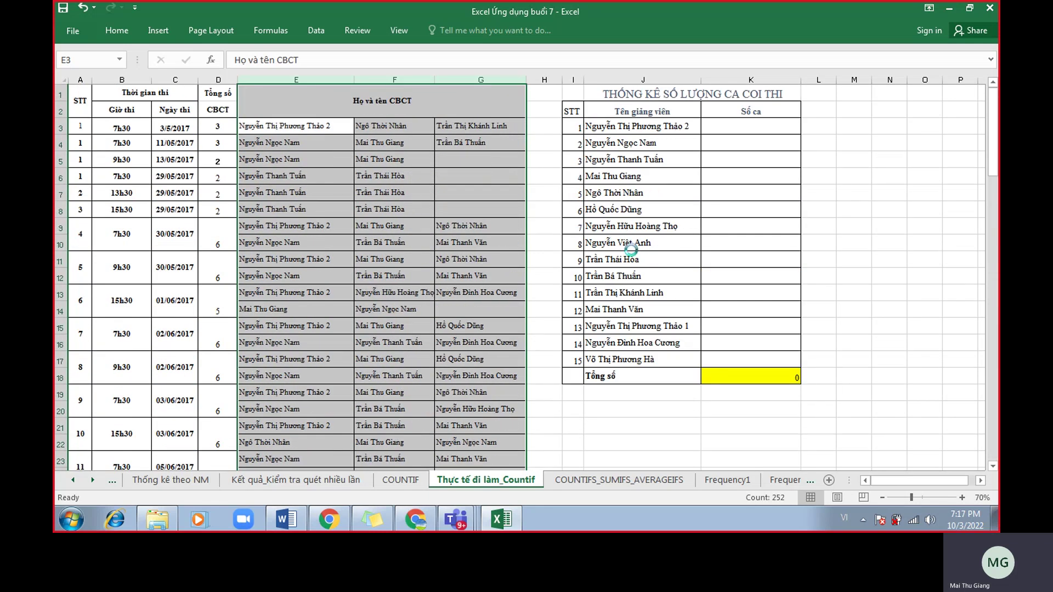
scroll(630, 250, up, 2)
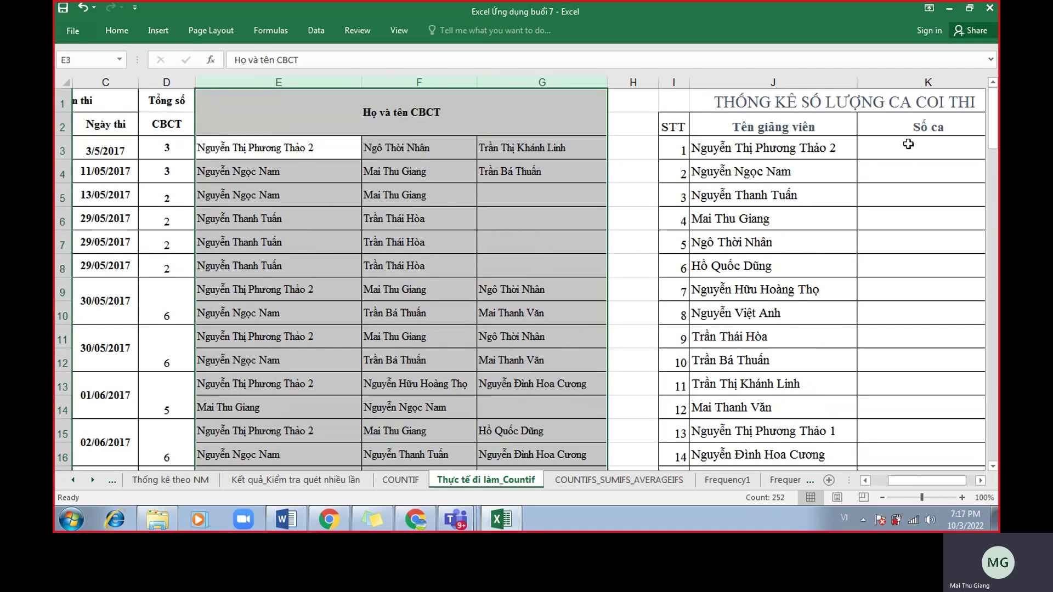
click(908, 146)
drag(301, 82, 542, 82)
click(926, 154)
click(925, 173)
click(928, 199)
click(932, 240)
click(931, 256)
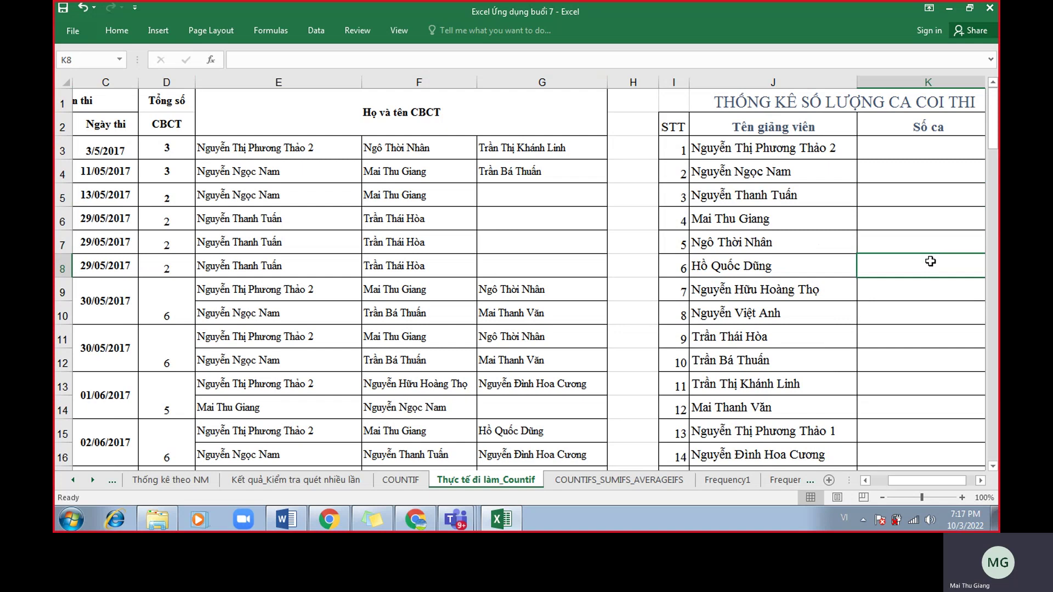
scroll(930, 261, down, 1)
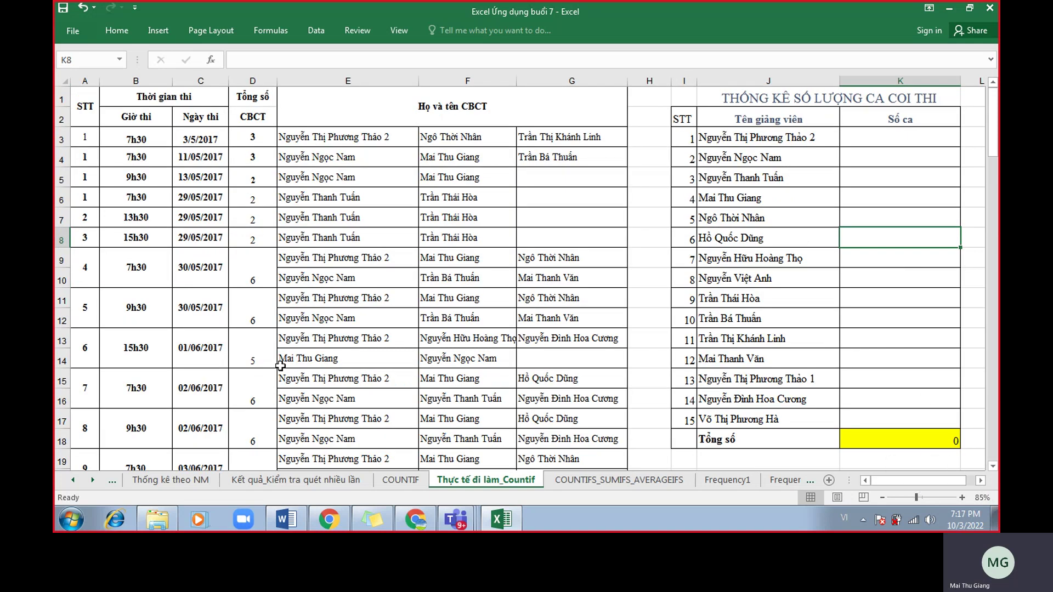
scroll(261, 347, down, 20)
scroll(214, 366, down, 6)
scroll(261, 273, up, 4)
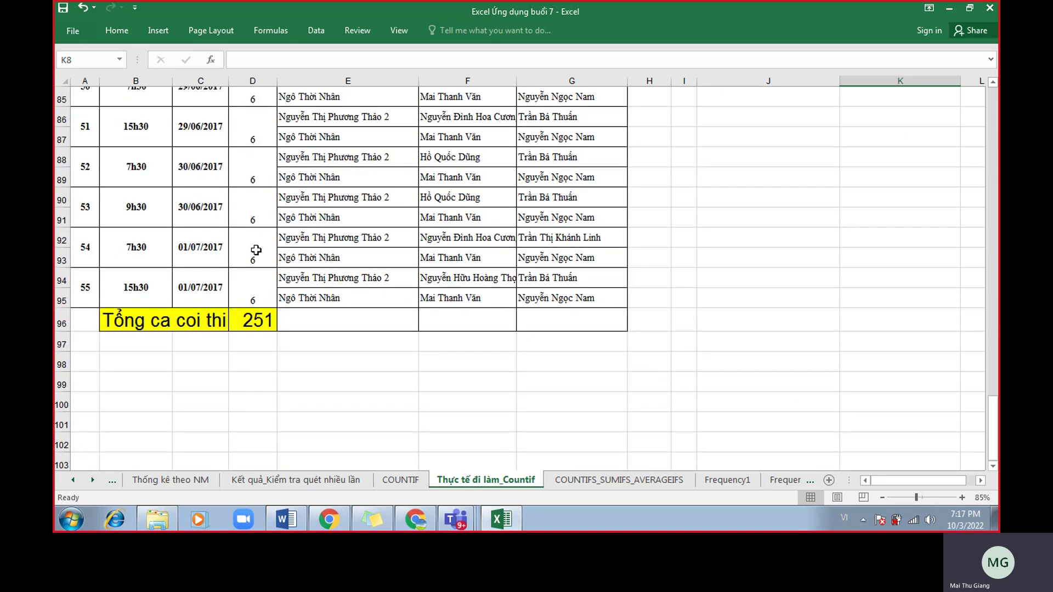
click(252, 319)
scroll(521, 312, up, 20)
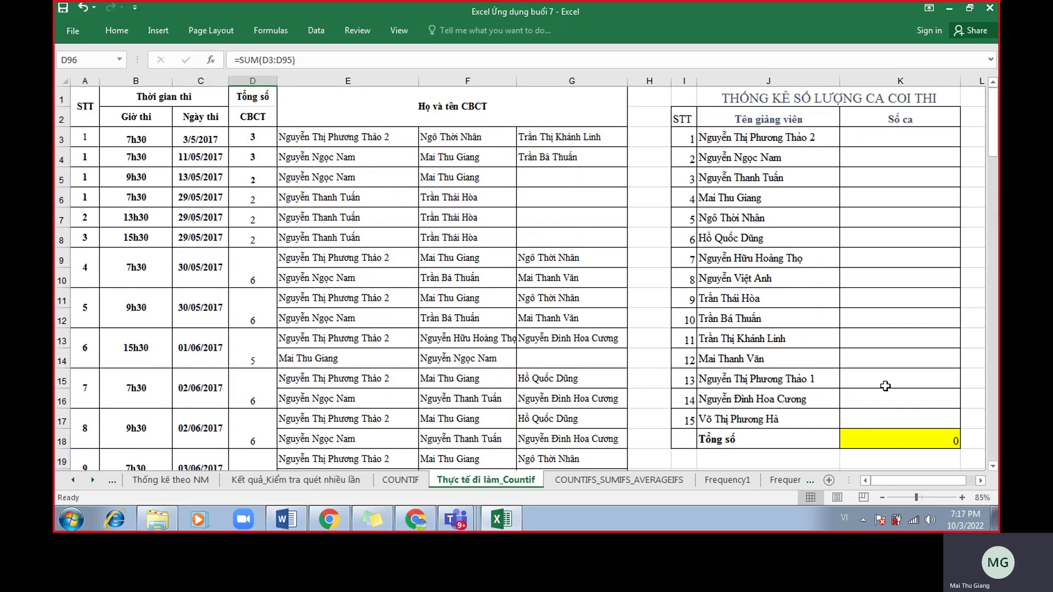
click(910, 445)
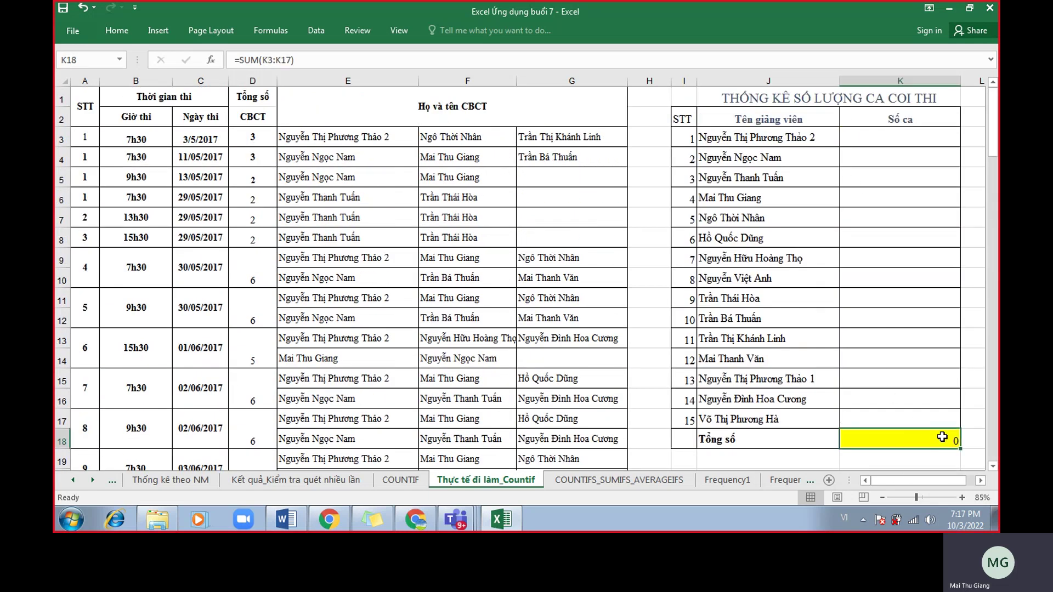
click(757, 141)
drag(351, 81, 600, 123)
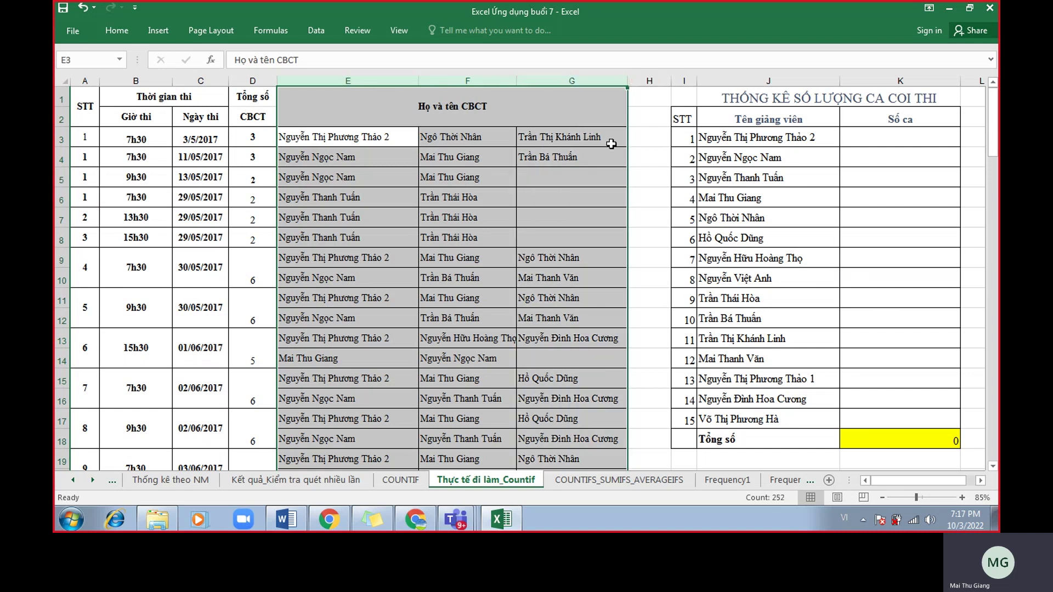
click(725, 196)
click(771, 296)
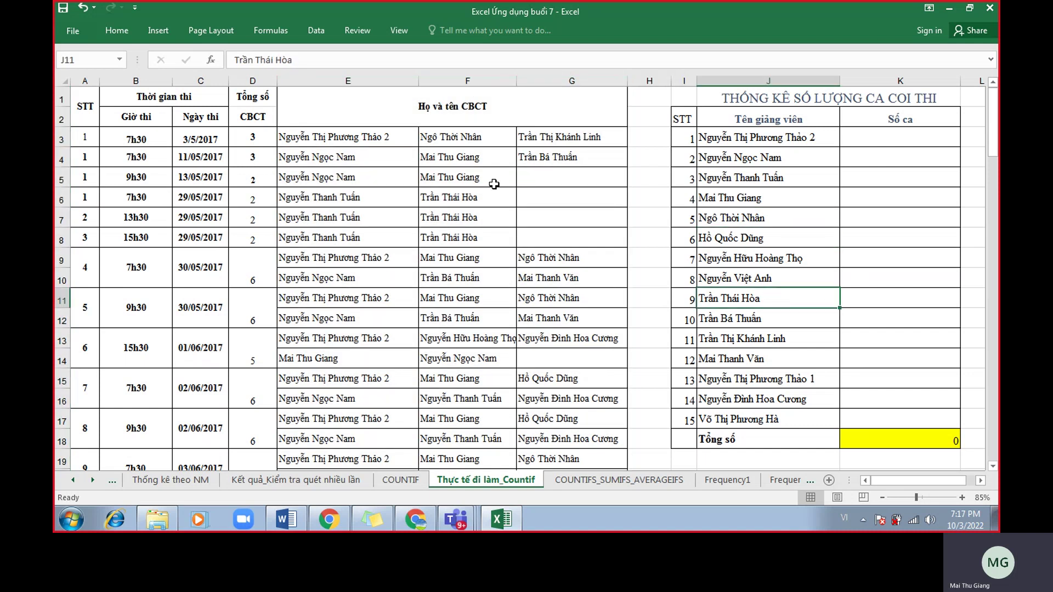
drag(408, 82, 551, 92)
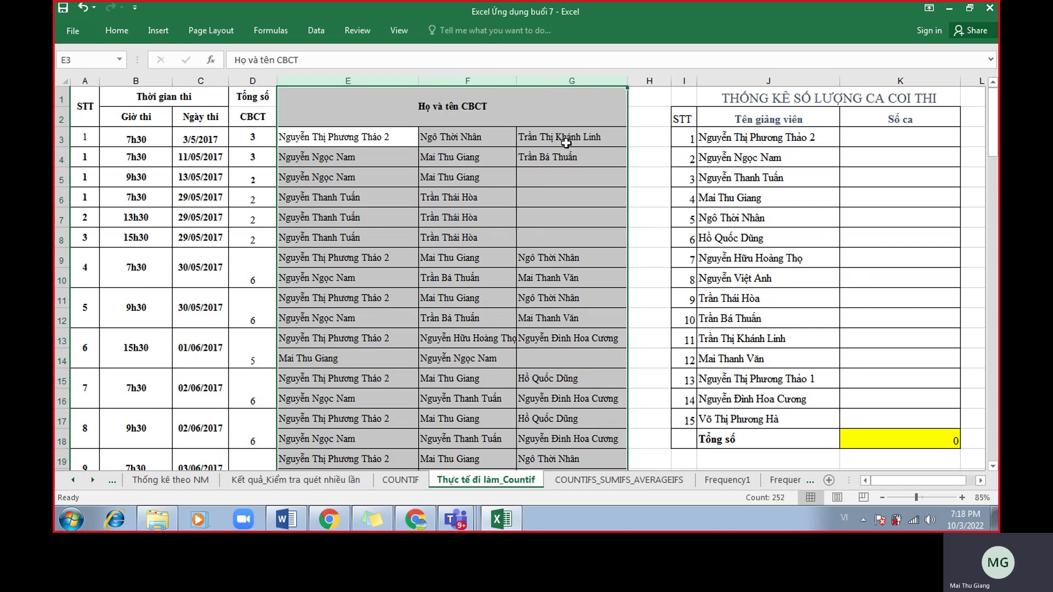
ctrl+scroll(565, 143, up, 1)
ctrl+scroll(566, 143, down, 1)
click(570, 231)
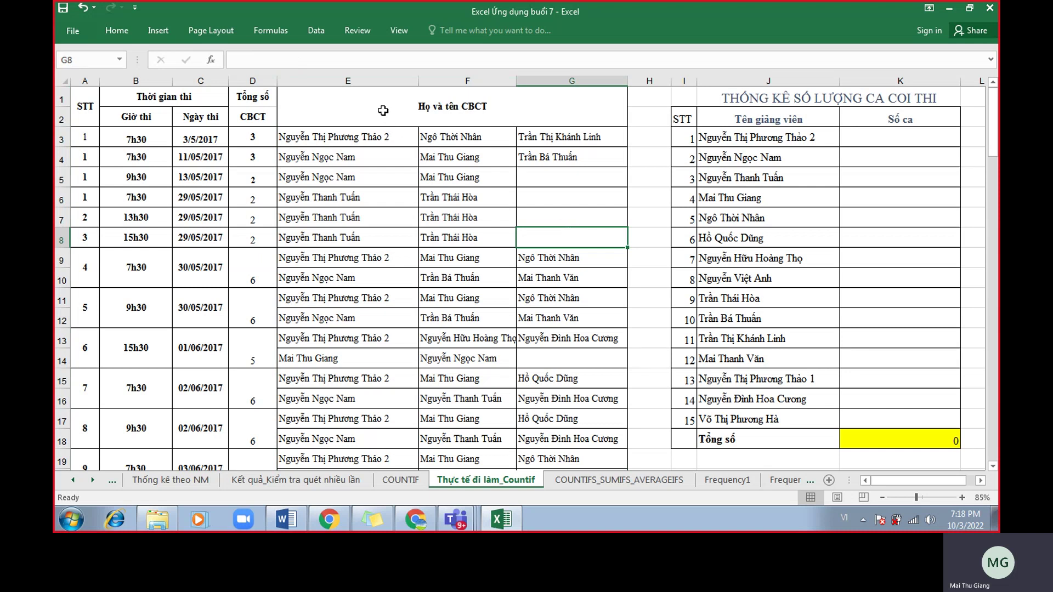
Select the invigilator name block down to its last row and check the selection.
click(378, 93)
key(ctrl+shift+Down)
scroll(514, 208, down, 20)
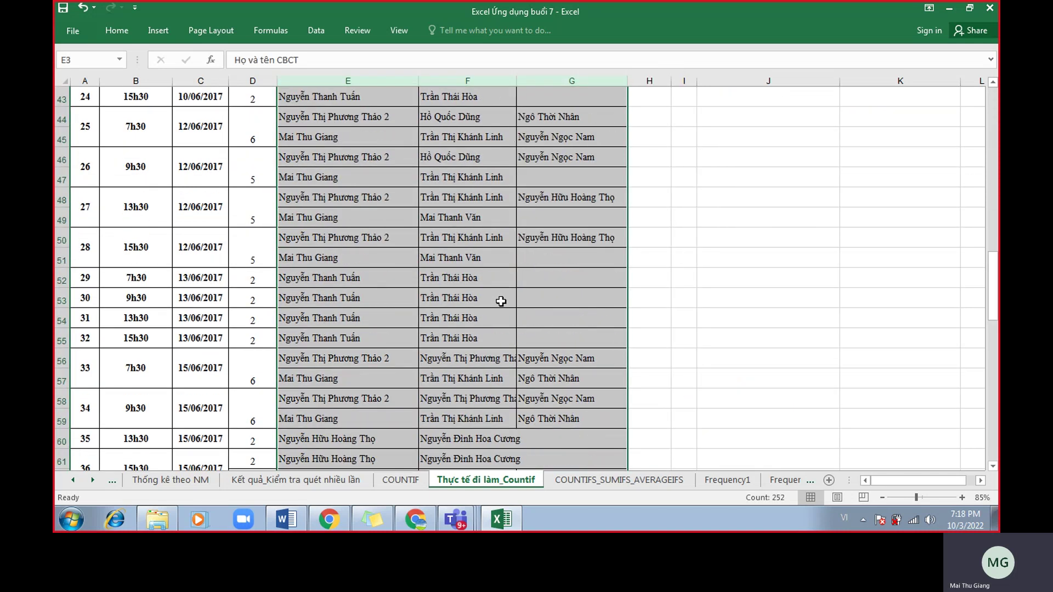
scroll(498, 315, up, 8)
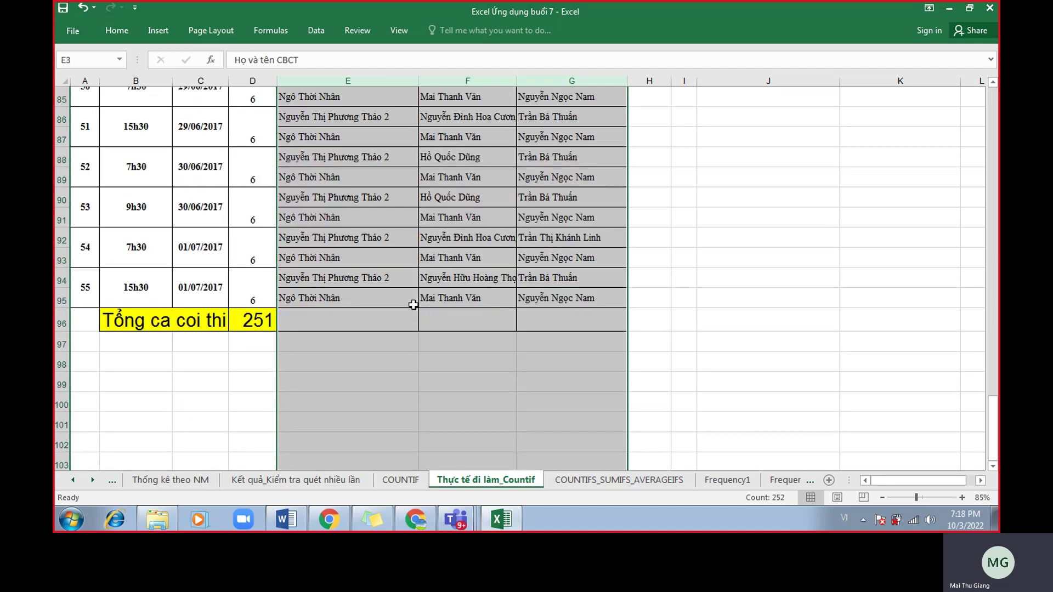
scroll(384, 332, down, 1)
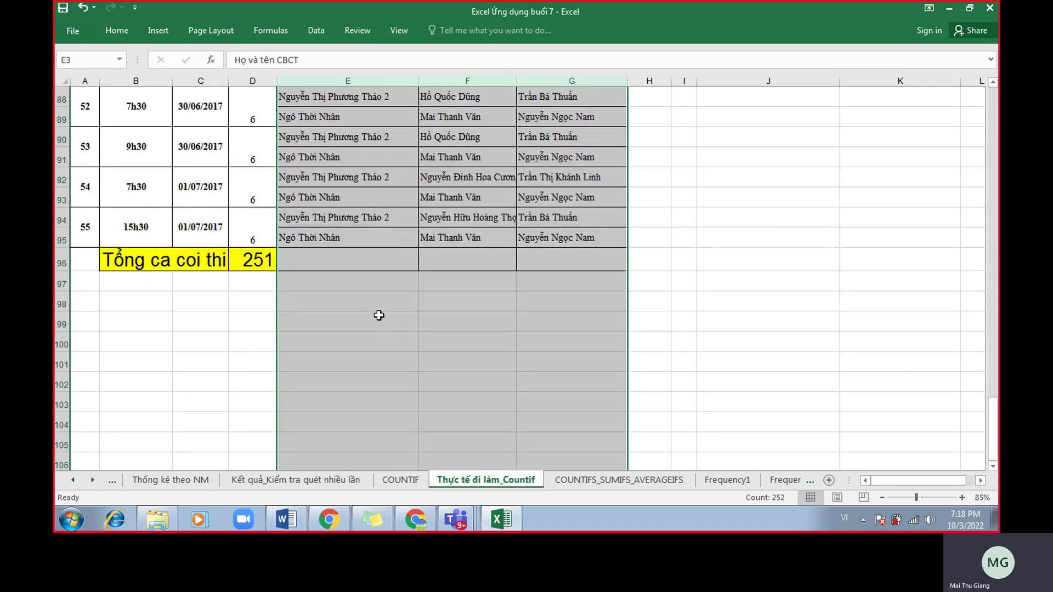
scroll(554, 324, down, 2)
scroll(573, 342, up, 2)
click(486, 363)
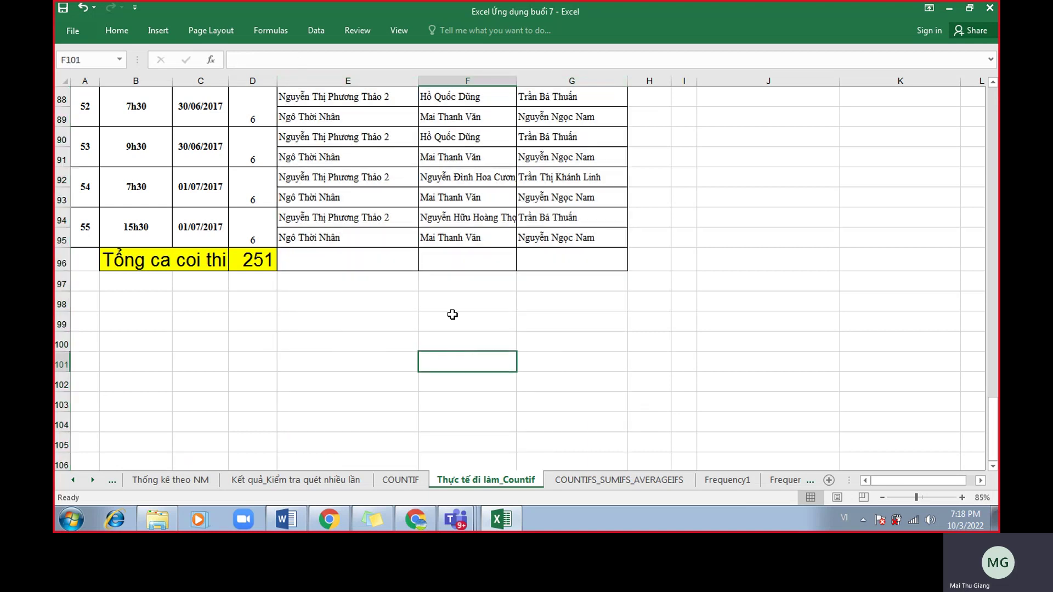
Reselect the invigilator name columns E through G from the top of the sheet.
drag(387, 81, 568, 94)
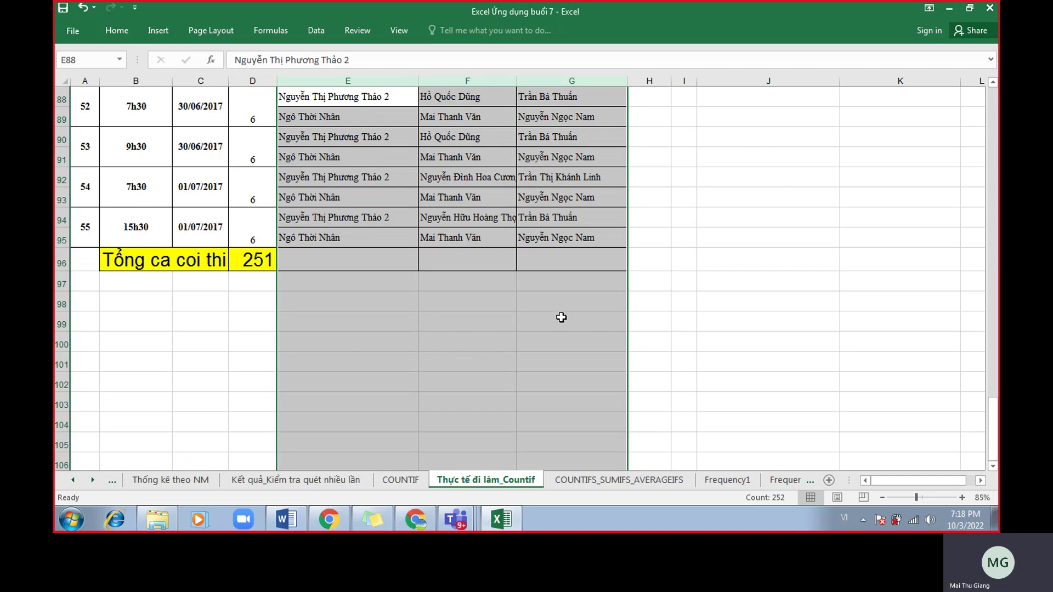
click(684, 323)
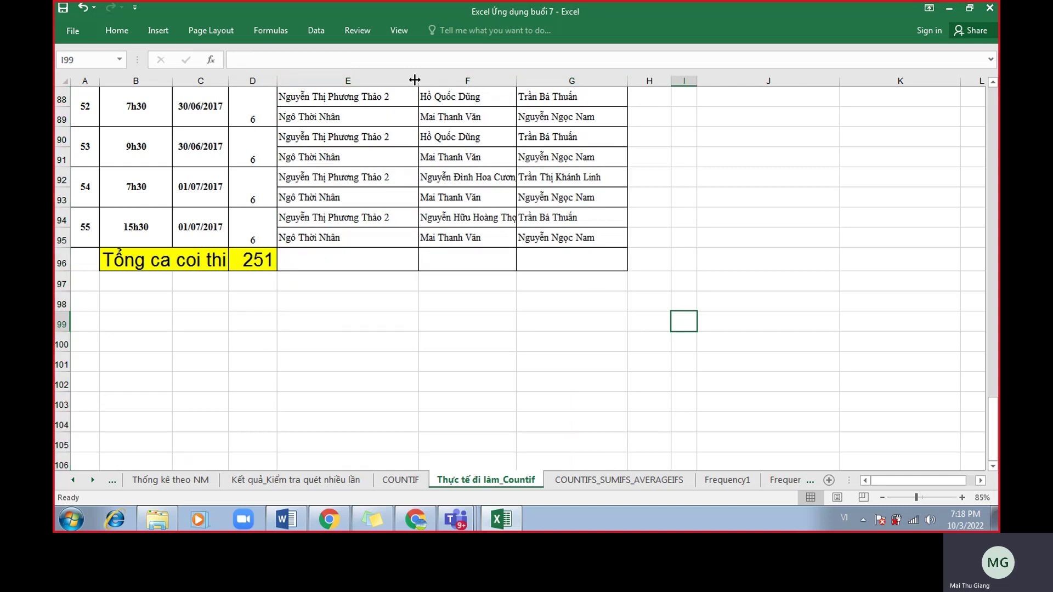
drag(348, 80, 571, 81)
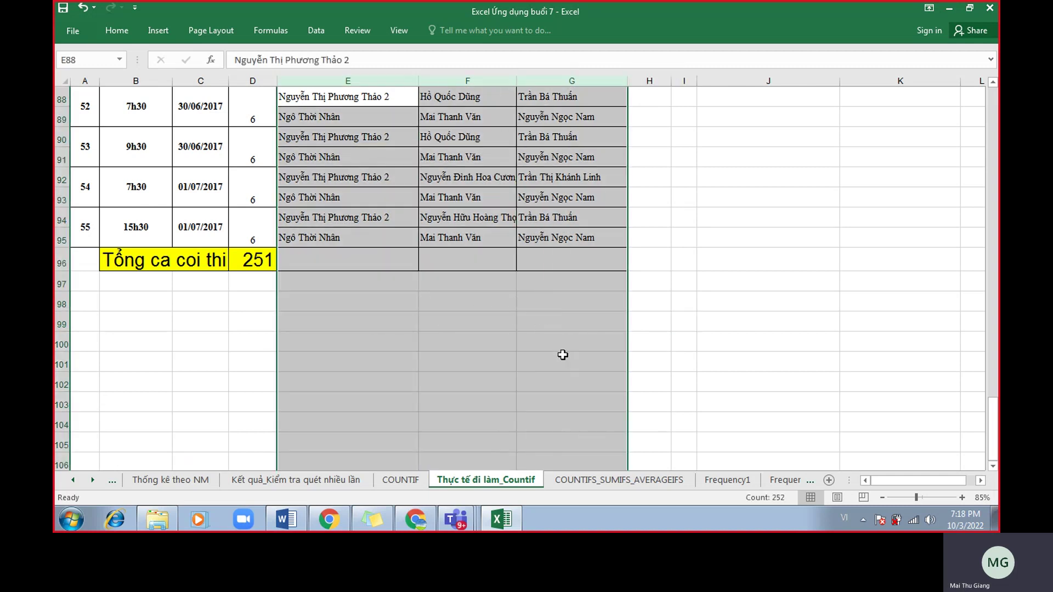
drag(384, 80, 528, 94)
scroll(387, 178, up, 7)
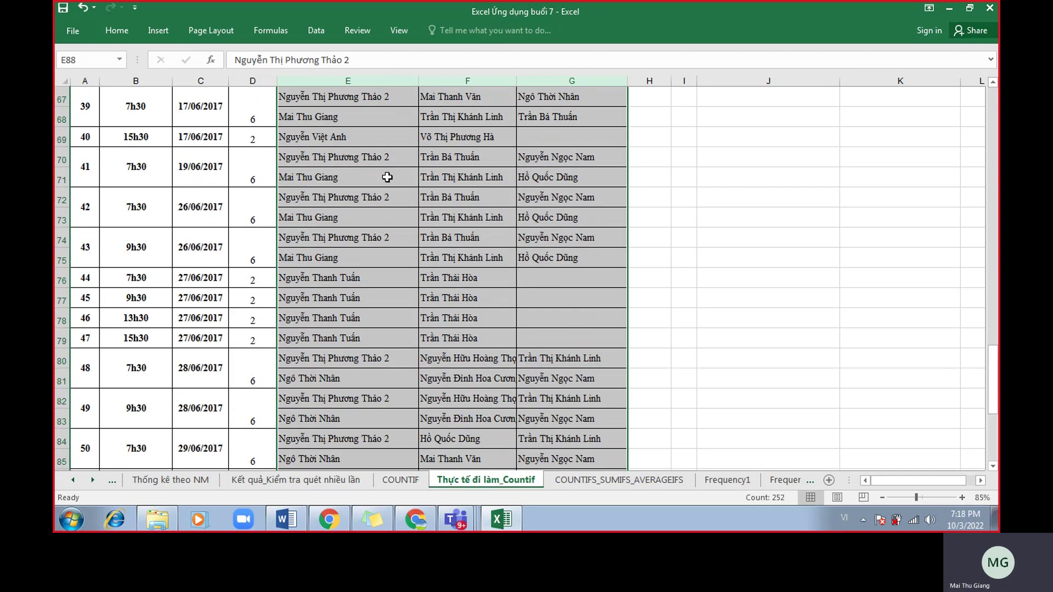
key(ctrl+Home)
drag(404, 81, 530, 80)
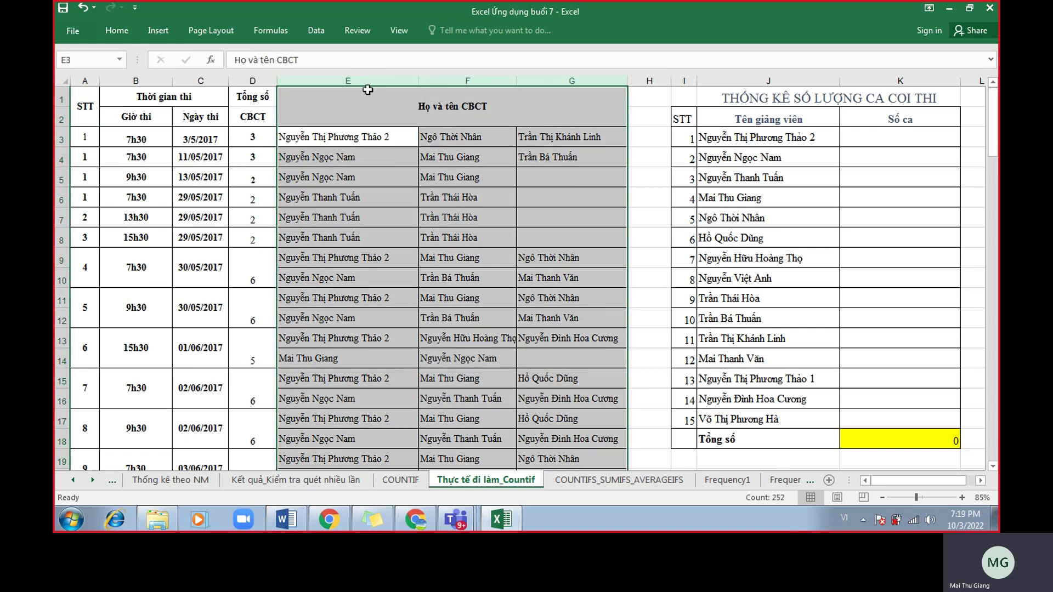
drag(364, 81, 536, 90)
drag(364, 81, 540, 82)
Pick the existing cathi range name from the Name Box list instead of typing a new name.
click(98, 55)
text(cath)
key(BackSpace)
key(BackSpace)
key(BackSpace)
key(BackSpace)
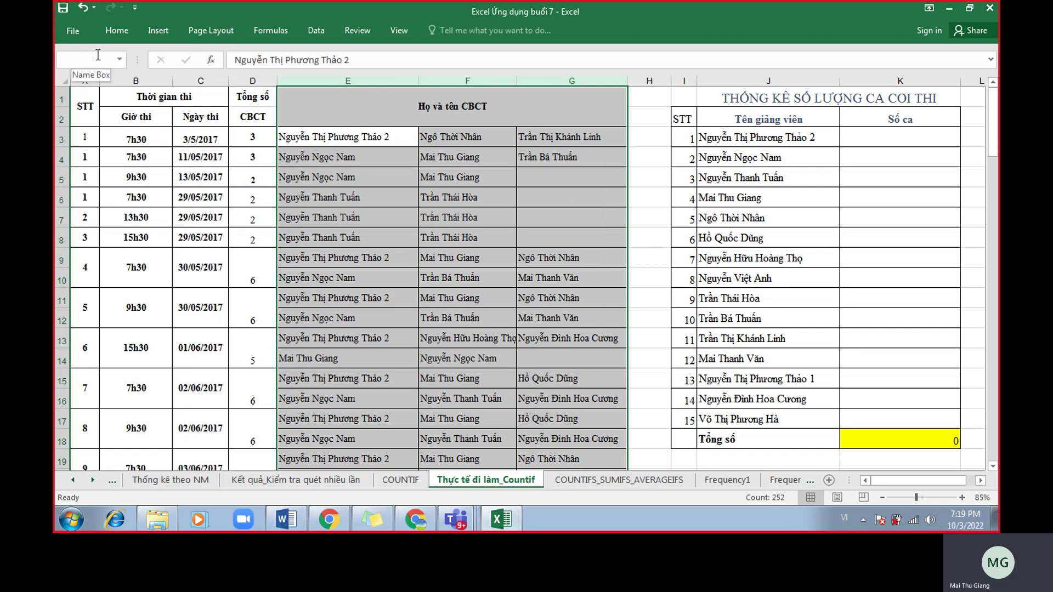
click(398, 173)
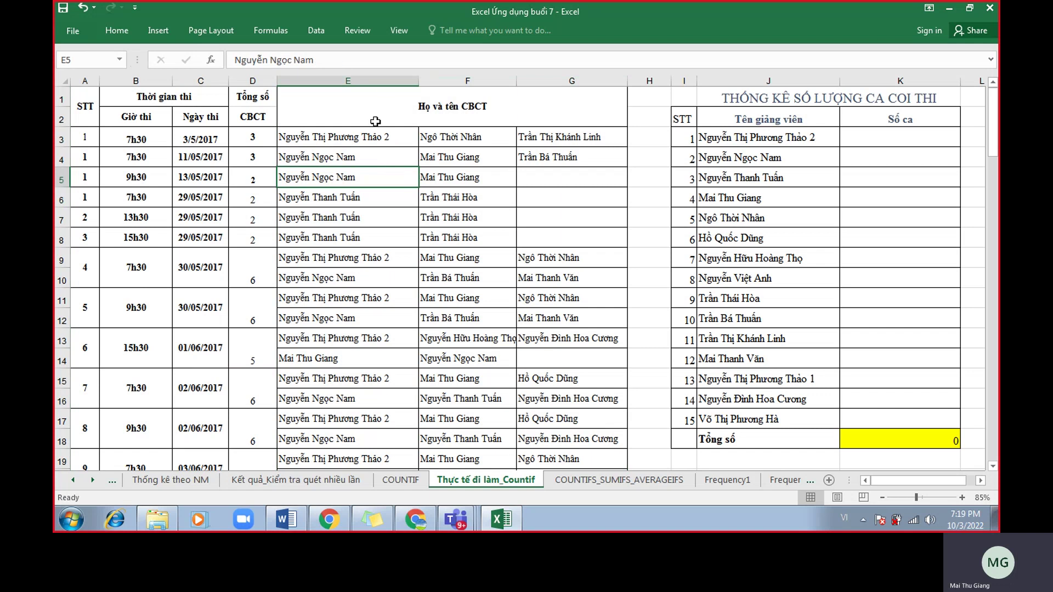
click(119, 59)
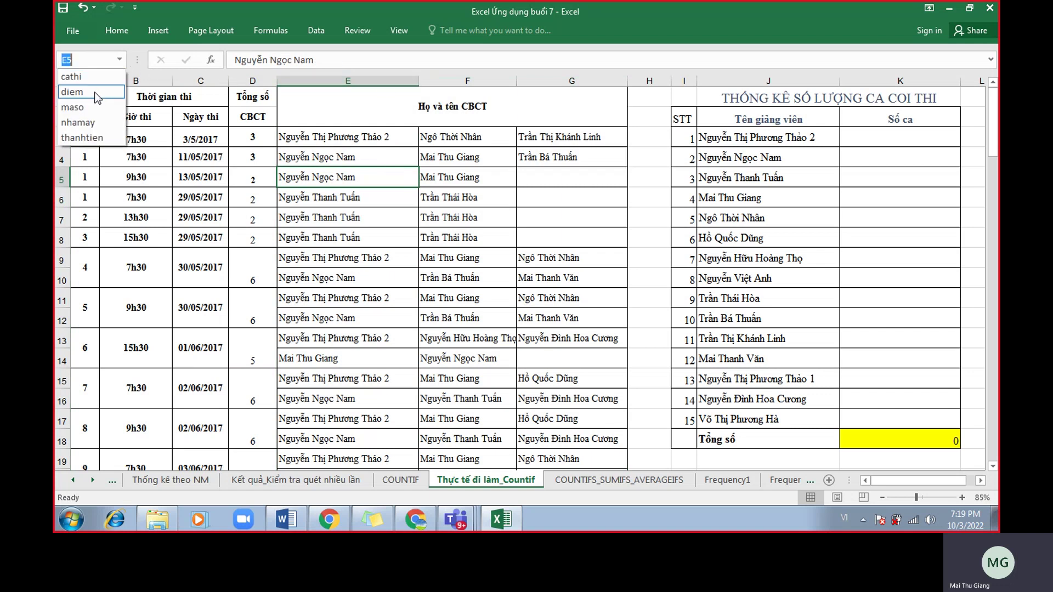
click(72, 77)
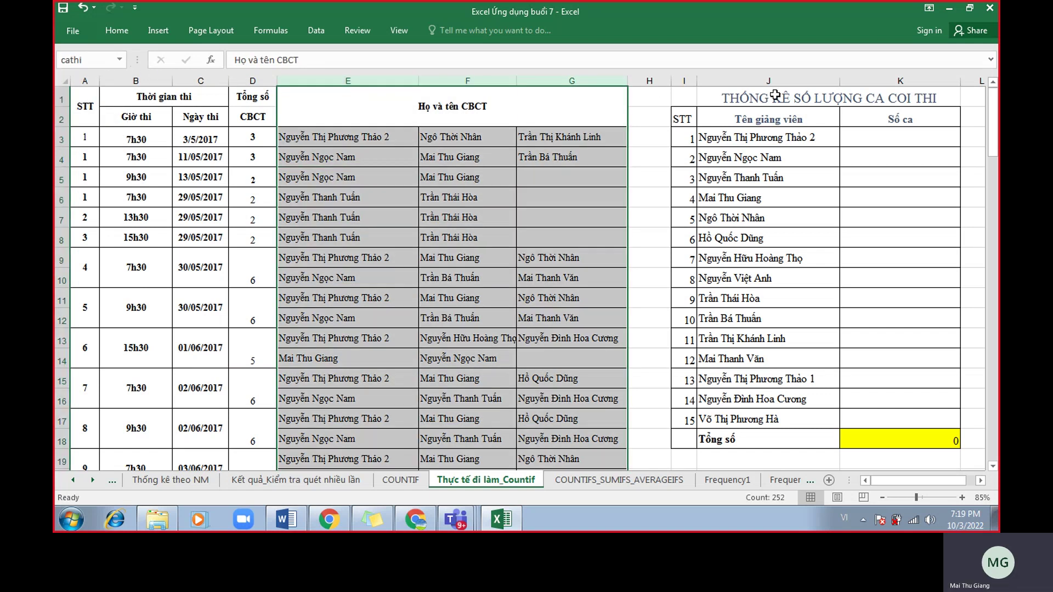
Set Ribbon Display Options to Show Tabs and Commands and reselect the cathi range.
click(926, 10)
click(919, 110)
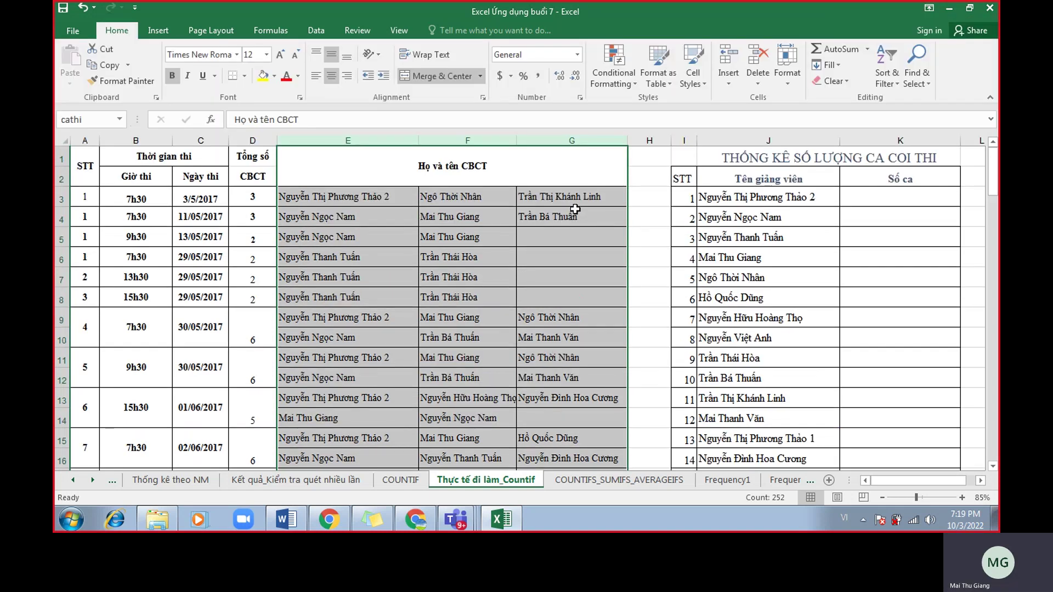
click(119, 119)
click(74, 132)
key(Return)
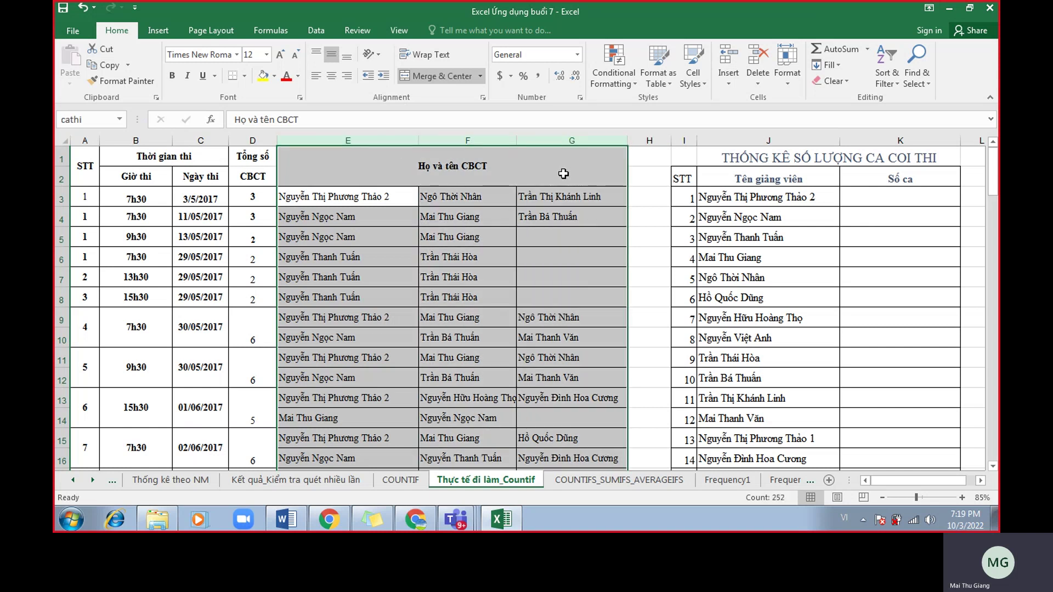
click(899, 196)
scroll(898, 198, up, 1)
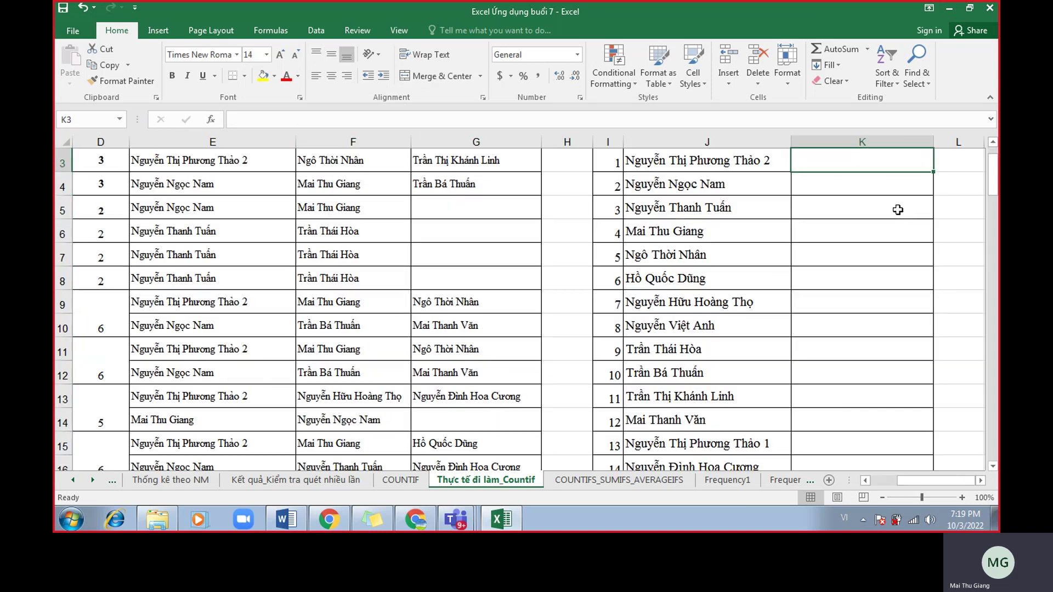
drag(199, 144, 470, 165)
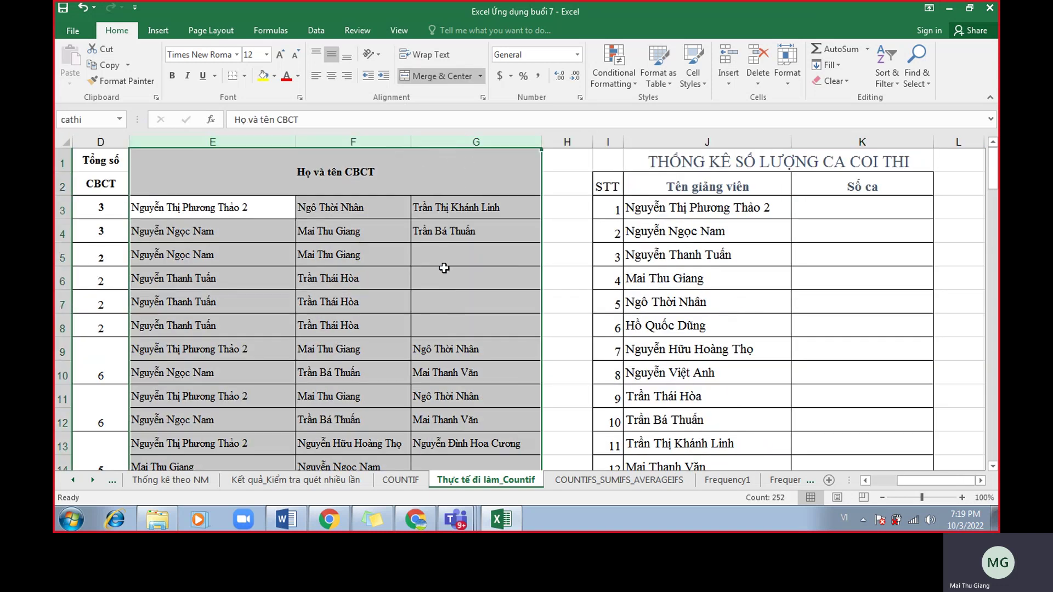
scroll(445, 268, down, 20)
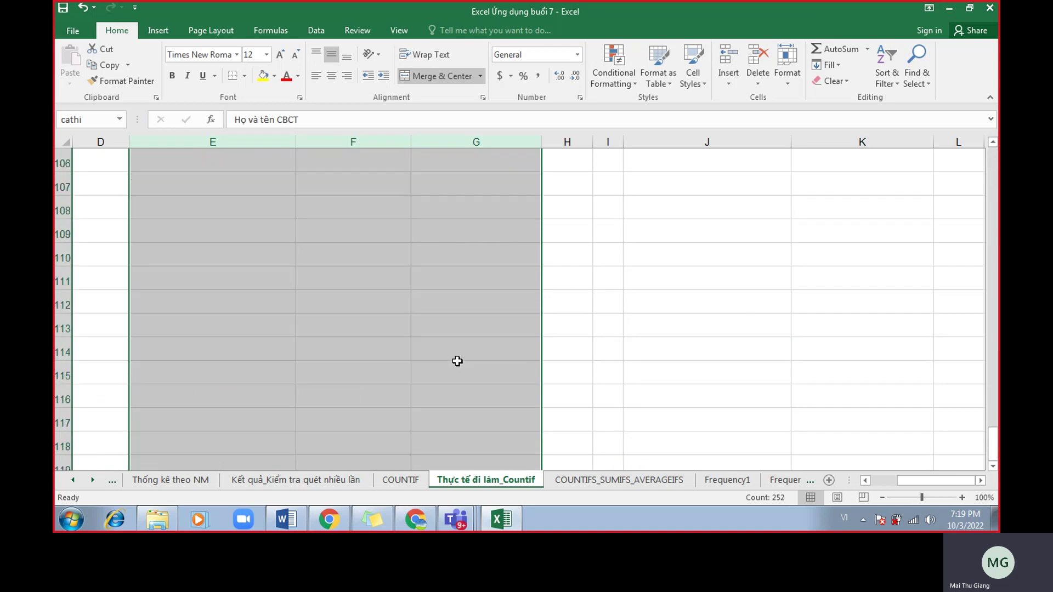
scroll(456, 360, up, 9)
scroll(489, 326, up, 20)
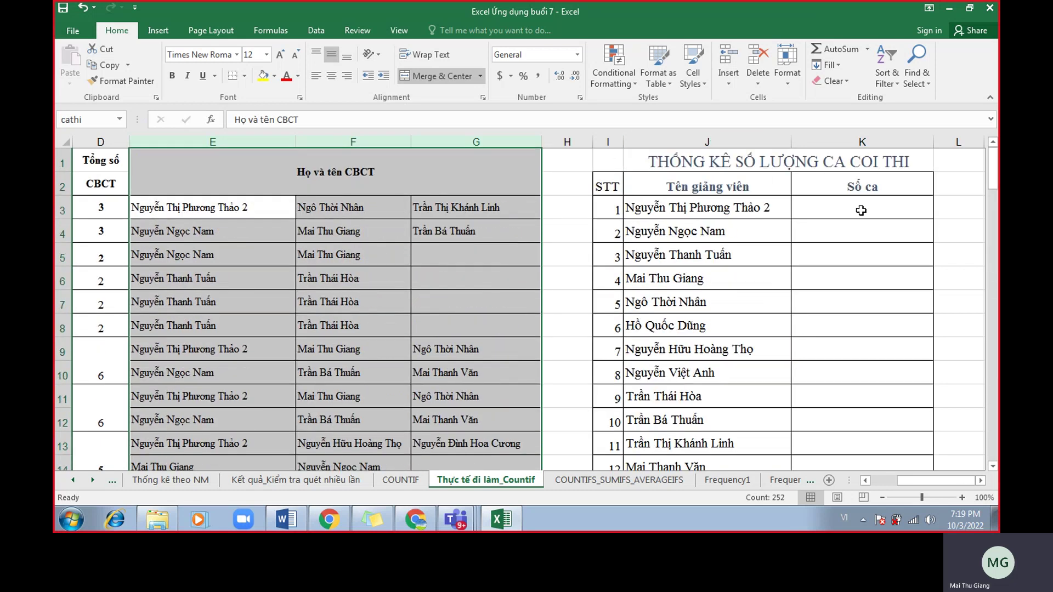
click(855, 213)
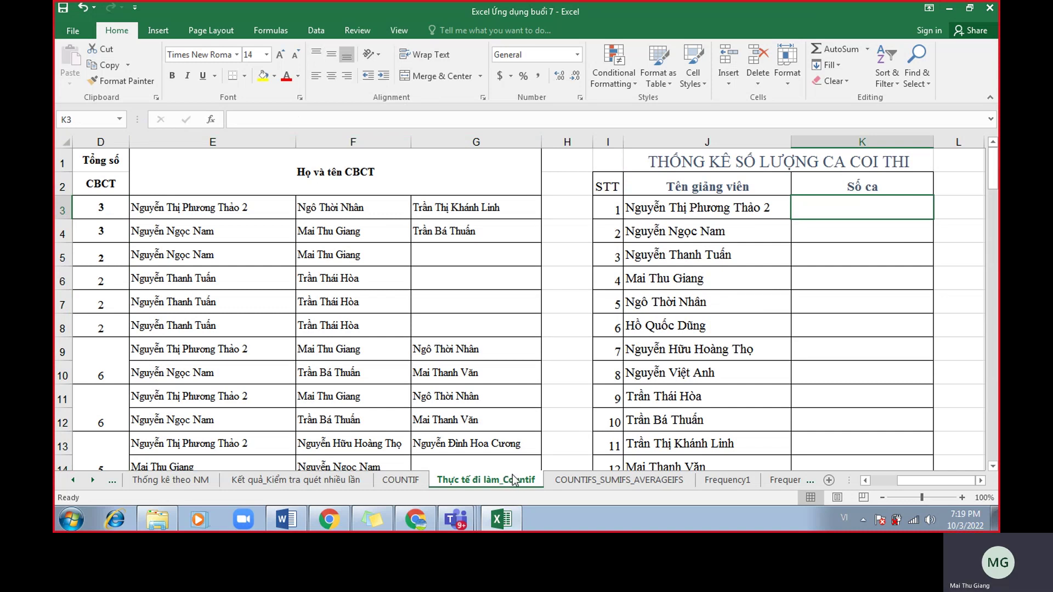
click(707, 211)
click(708, 225)
click(708, 253)
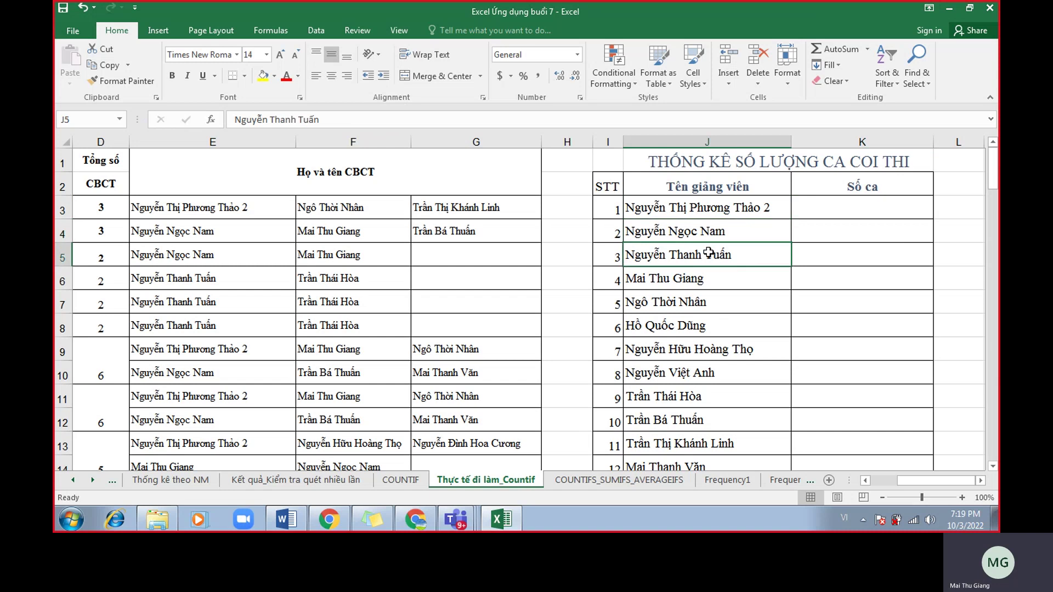
click(694, 140)
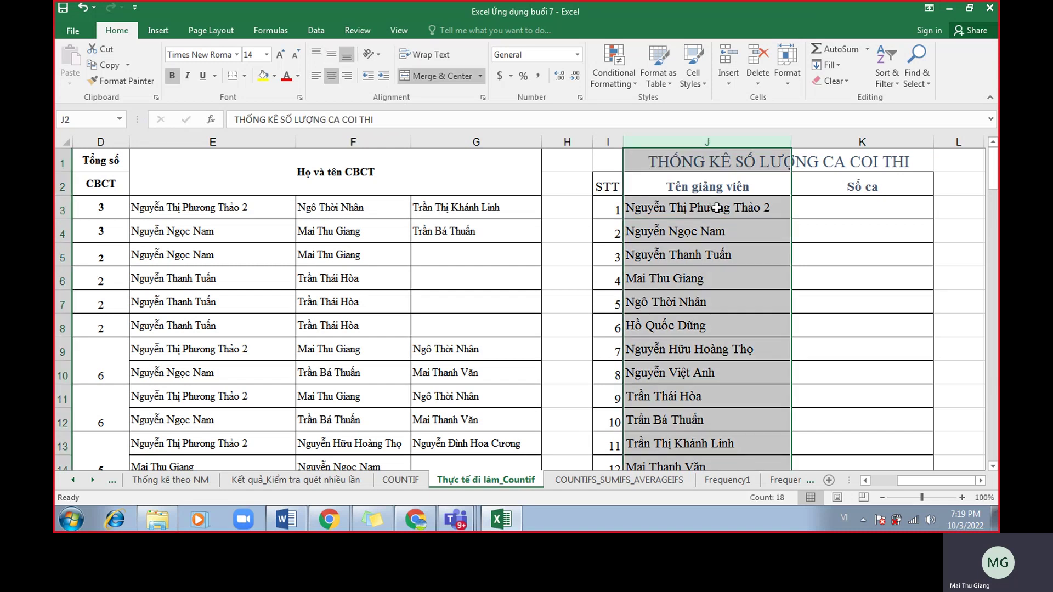
click(628, 213)
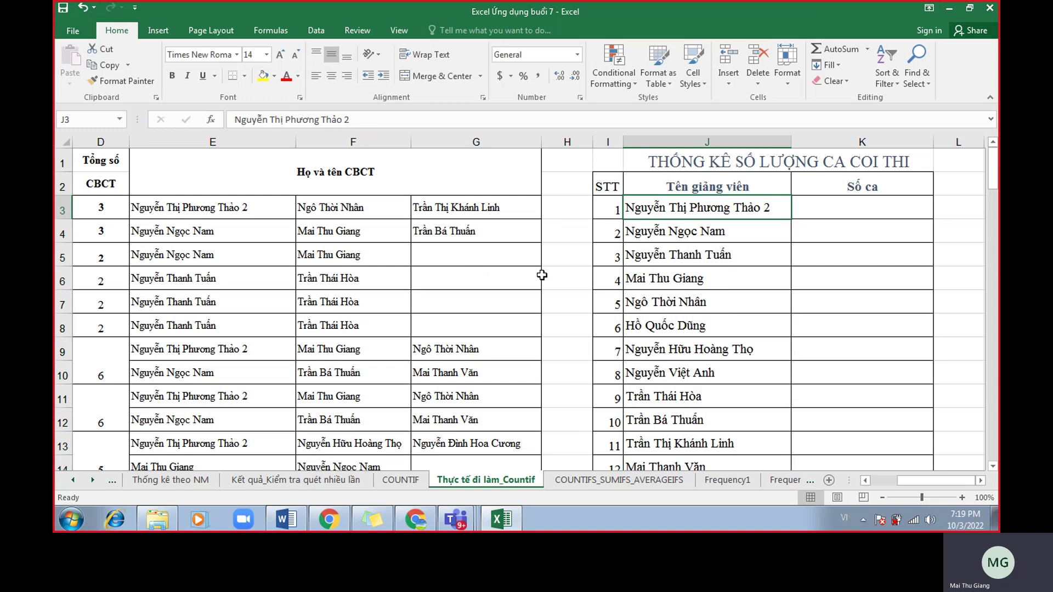
drag(271, 142, 533, 172)
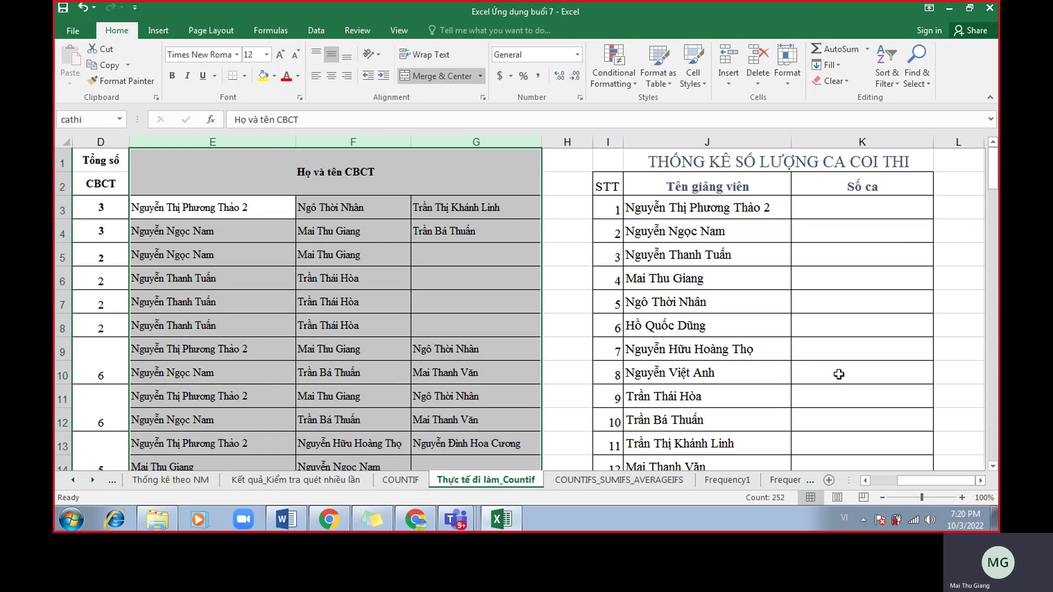
scroll(859, 375, up, 1)
Enter =COUNTIF(cathi,J3) in K3, giving 33 sessions for the first lecturer.
drag(921, 482, 935, 482)
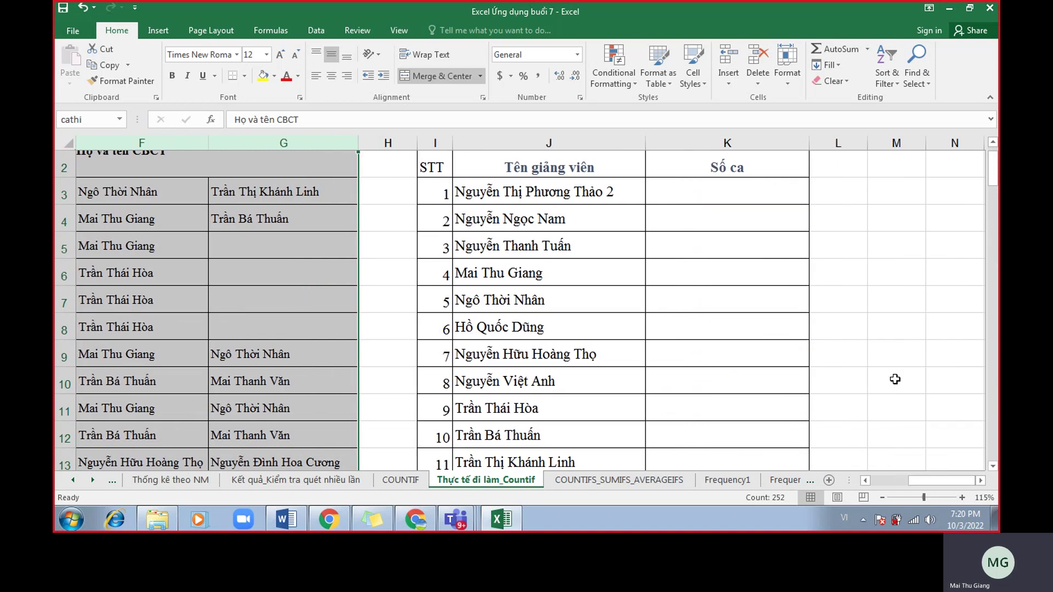
click(749, 195)
text(=co)
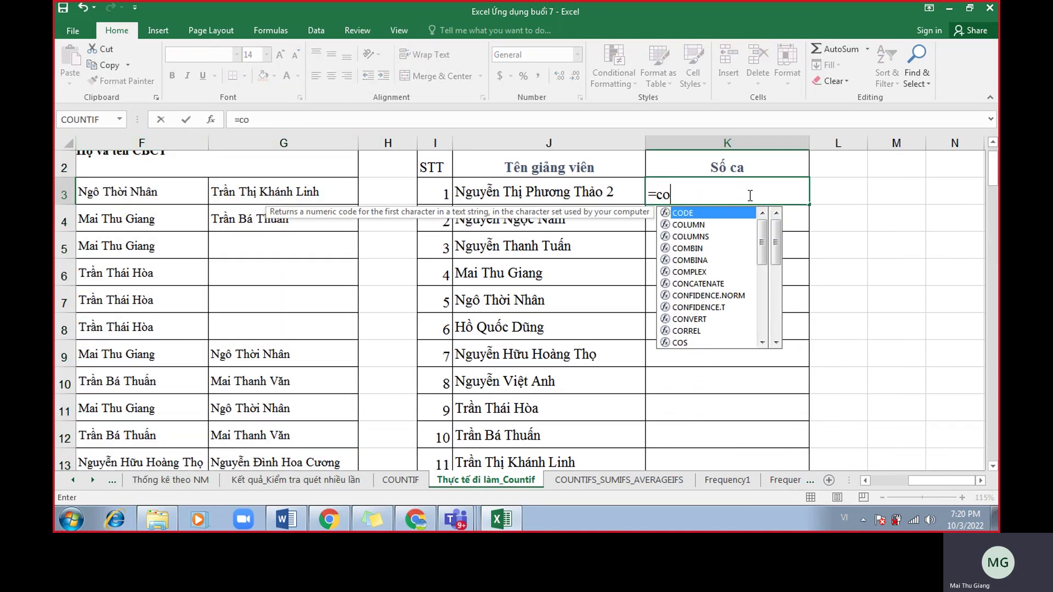
text(untif()
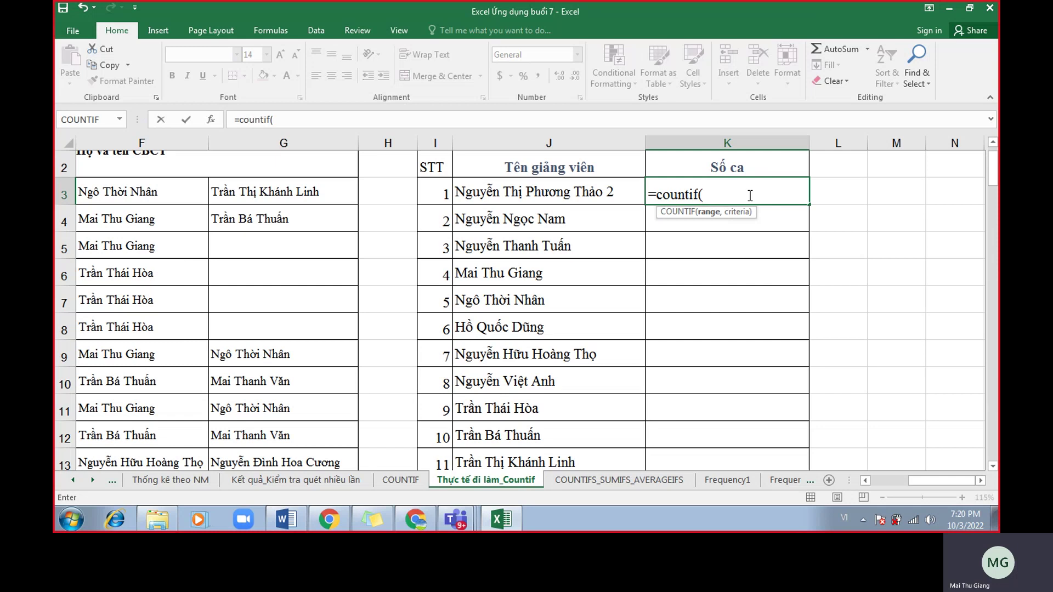
text(cathi,)
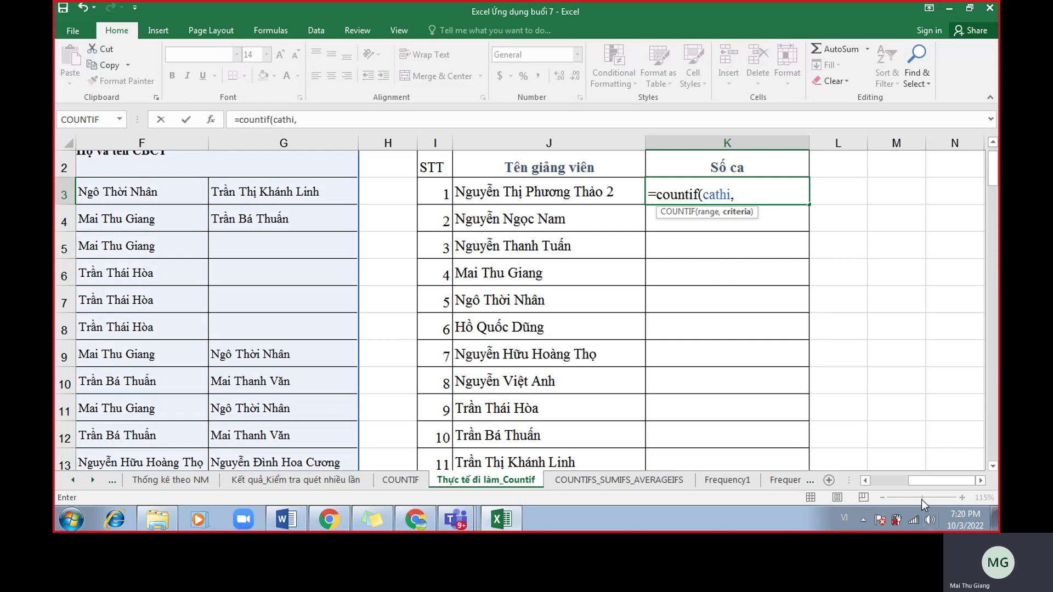
drag(932, 480, 933, 482)
click(716, 213)
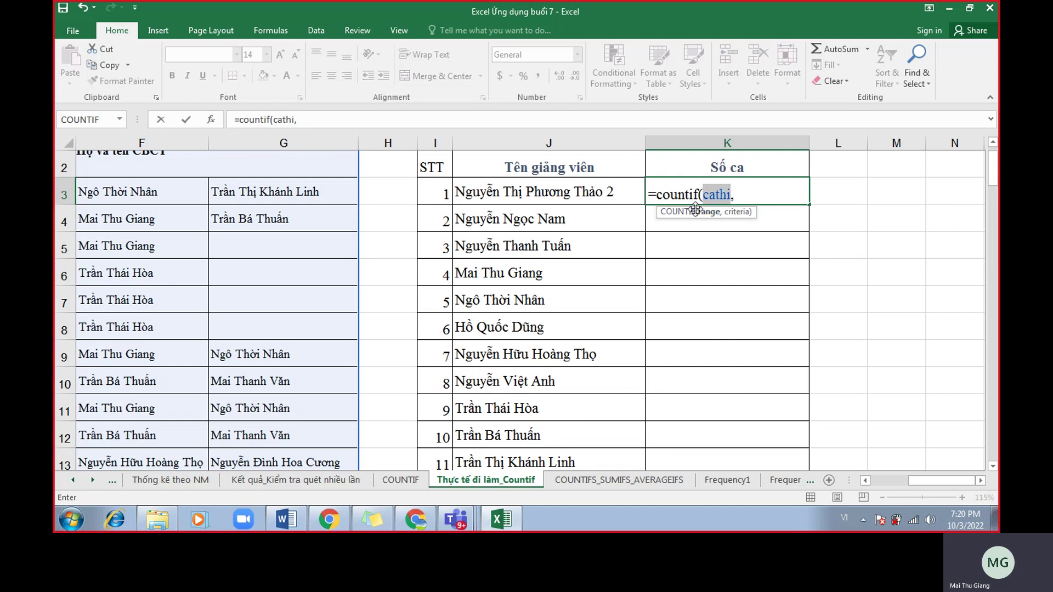
click(746, 192)
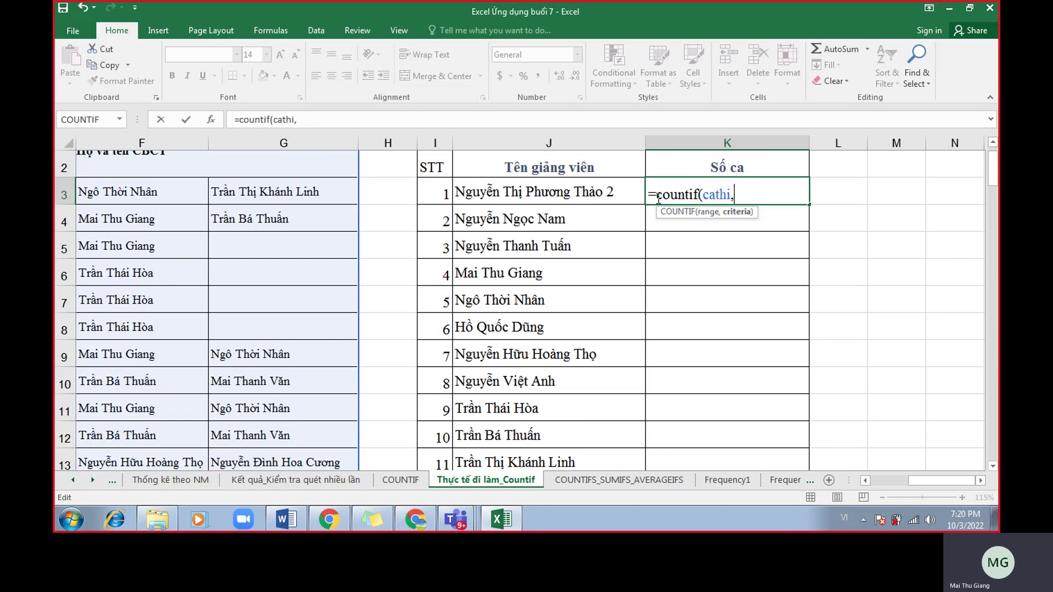
click(587, 185)
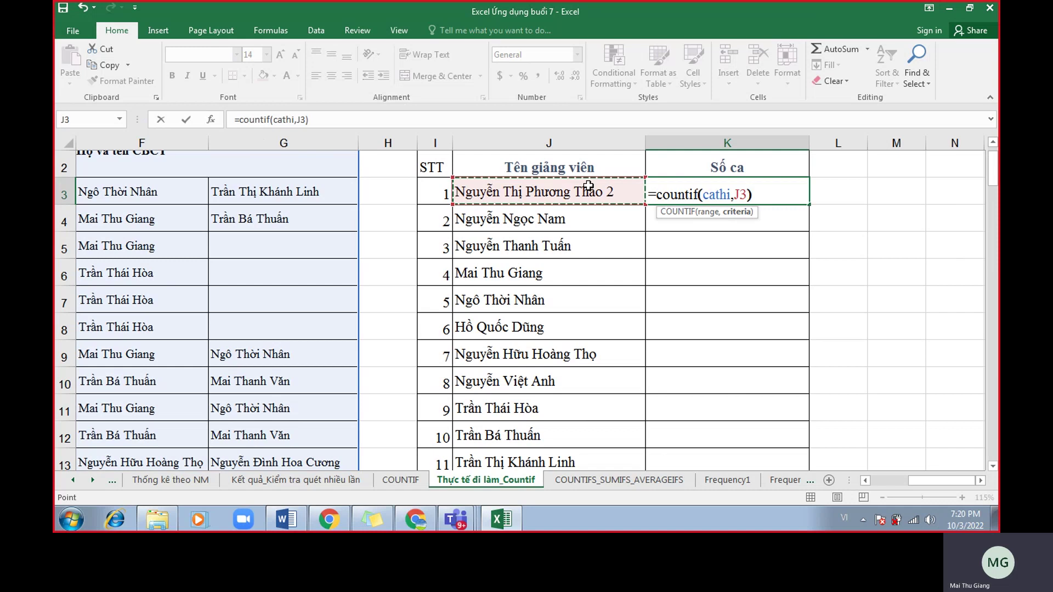
key(Return)
click(773, 201)
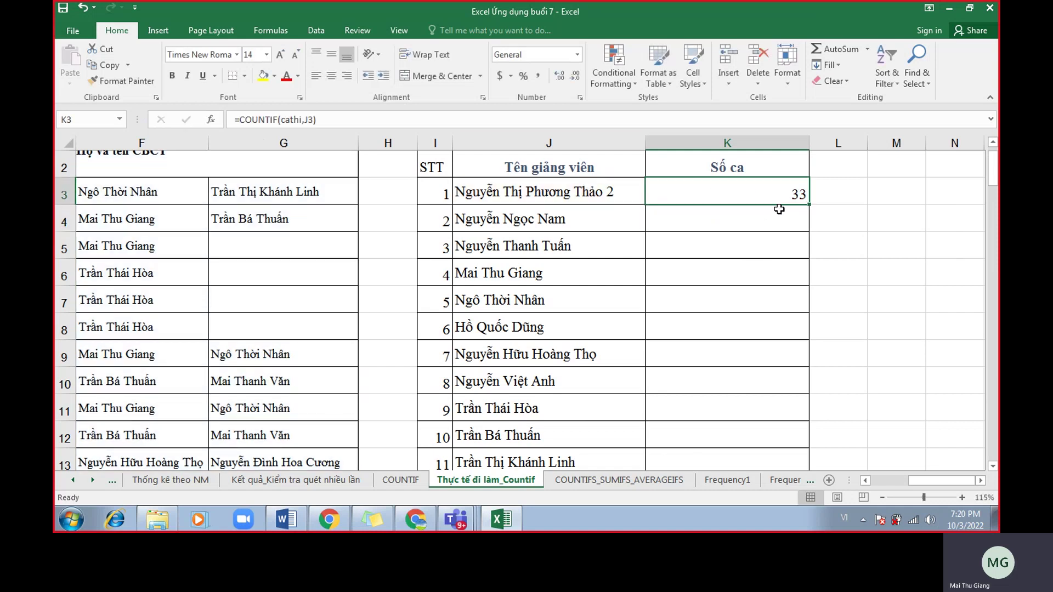
Fill the COUNTIF formula down the Số ca column and enlarge K3's font from 14 to 20.
double_click(808, 205)
click(778, 197)
click(281, 55)
click(281, 55)
click(281, 56)
double_click(750, 195)
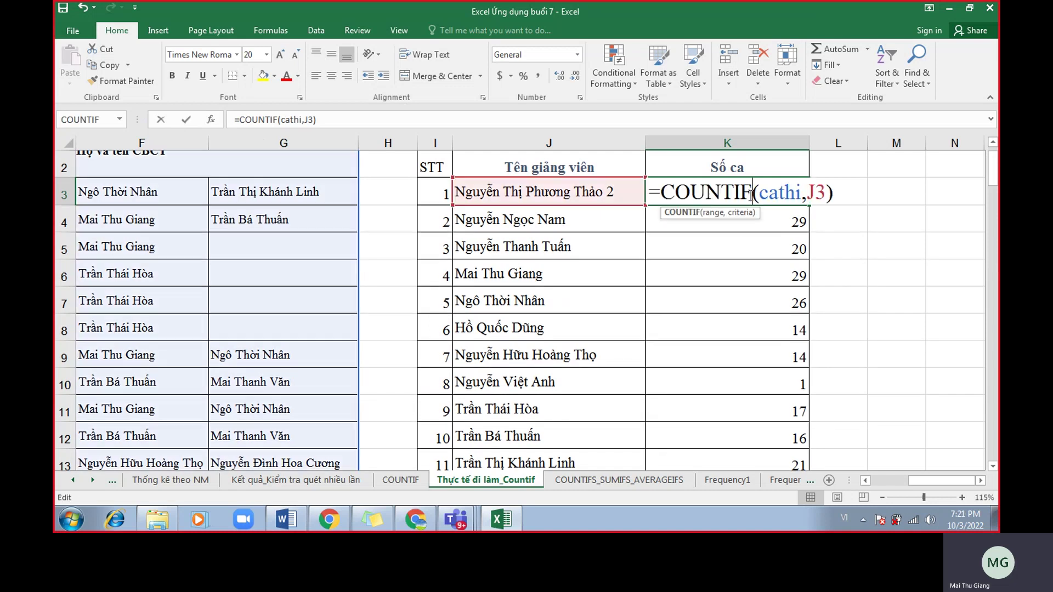
click(786, 197)
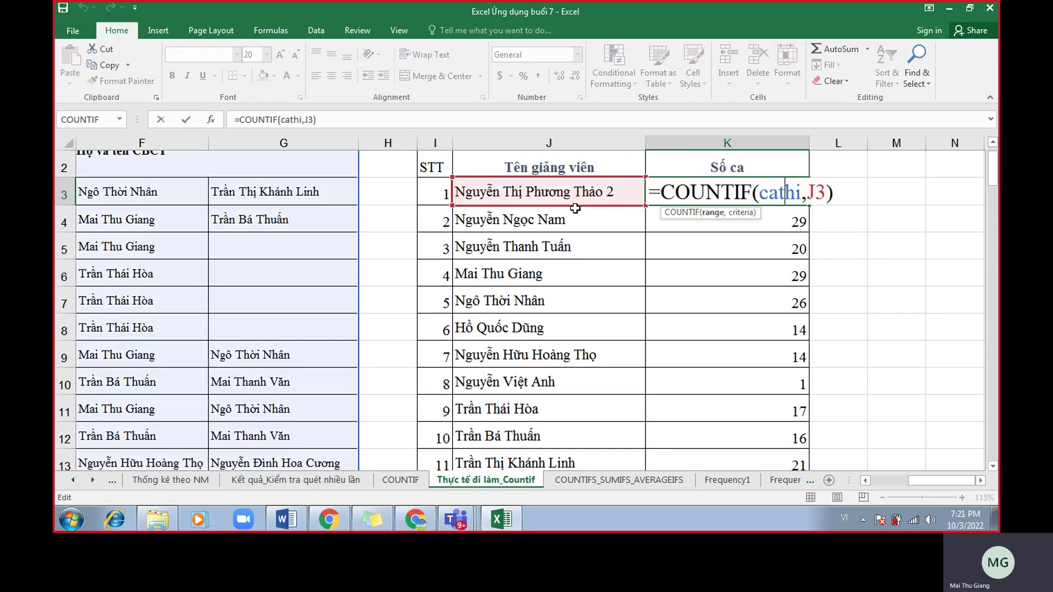
key(Return)
Check K6's formula and confirm the K18 total =SUM(K3:K17) shows 251.
click(717, 279)
double_click(718, 279)
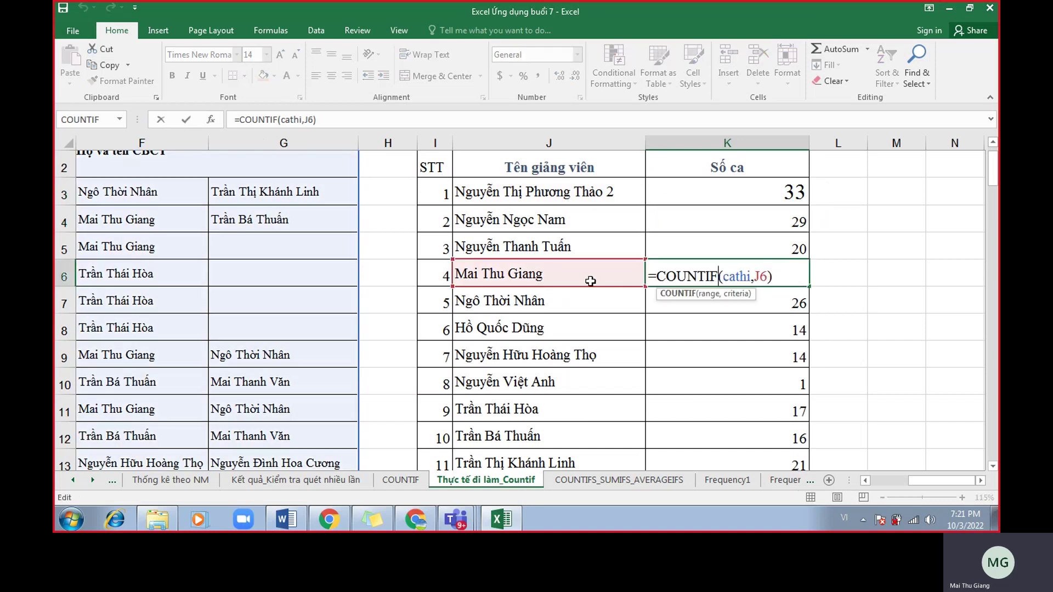
scroll(603, 362, down, 4)
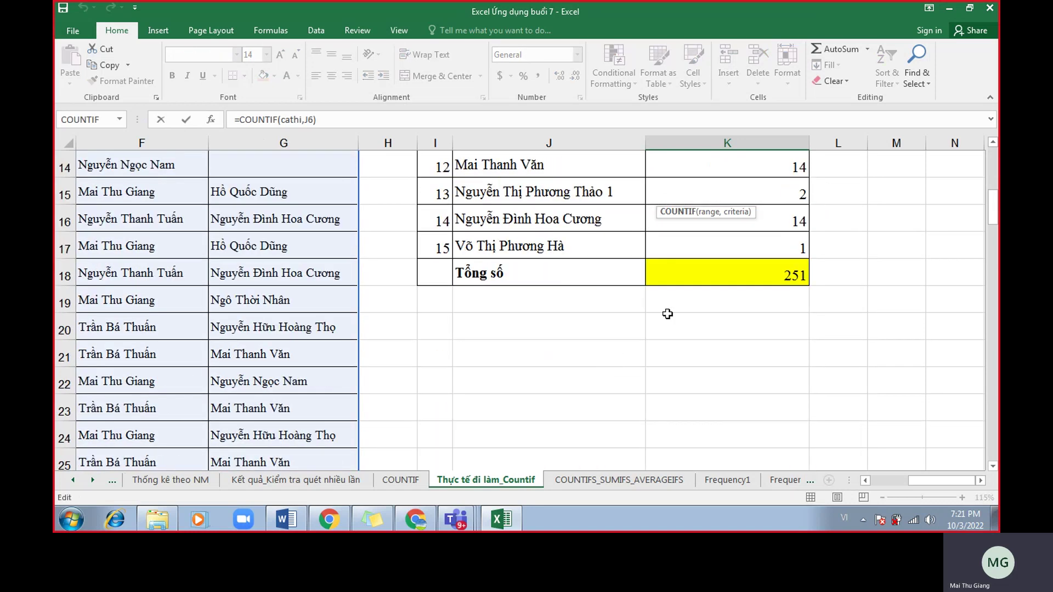
key(Escape)
scroll(788, 369, down, 2)
click(764, 296)
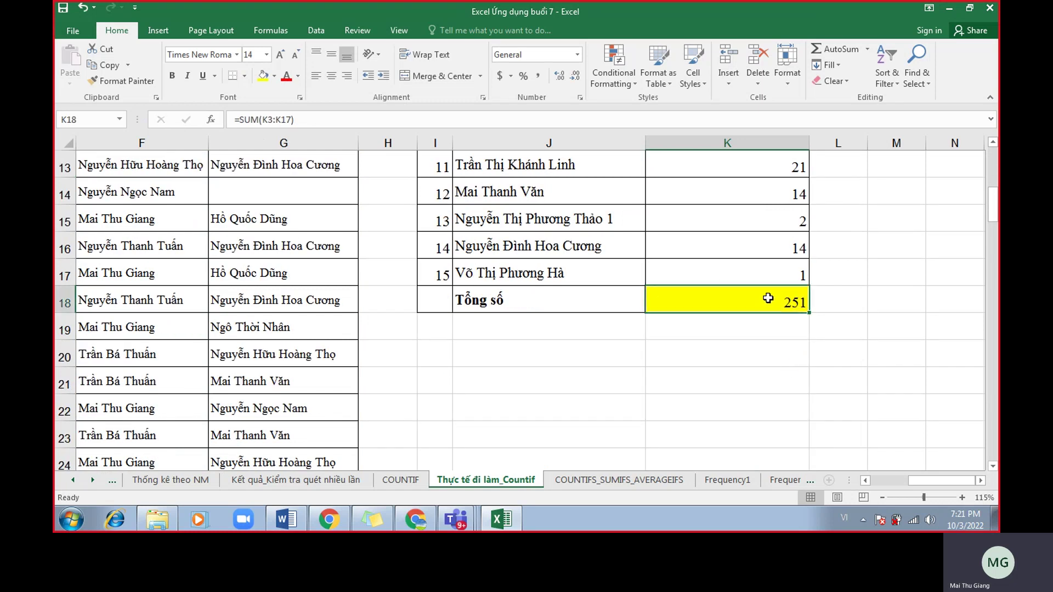
double_click(764, 296)
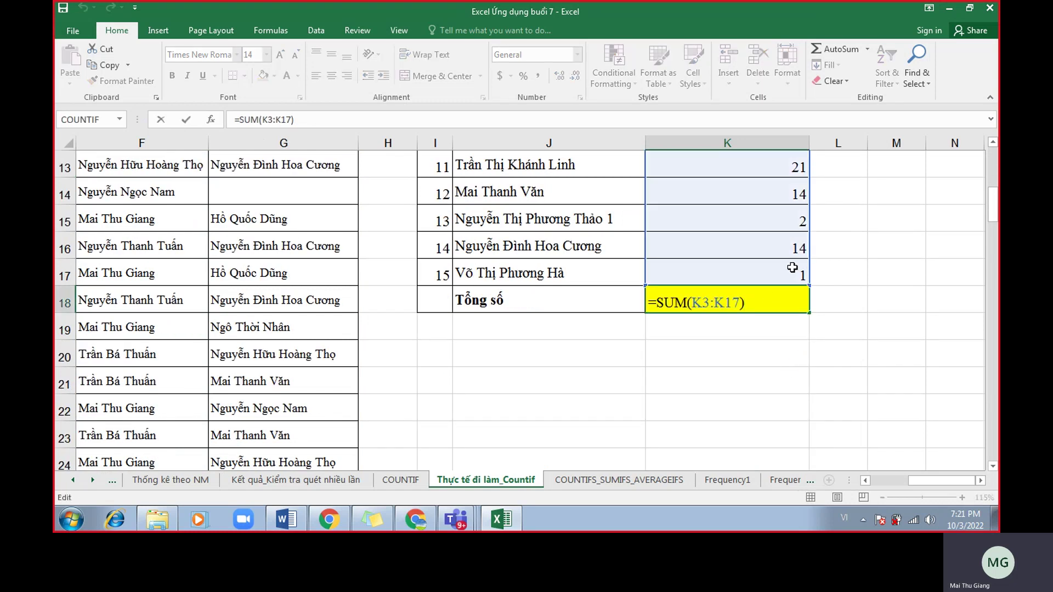
key(Return)
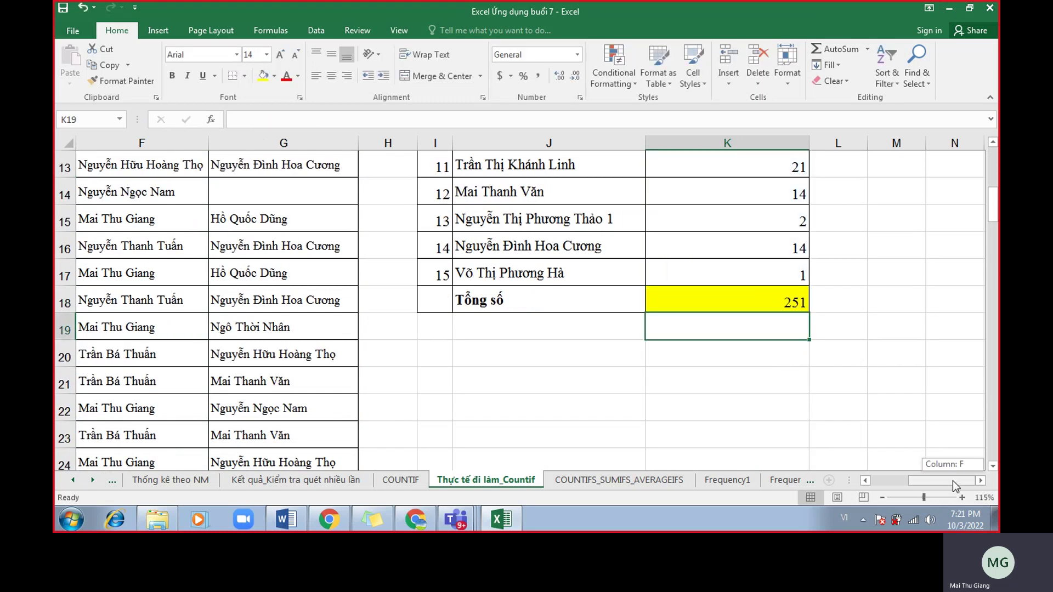
Confirm D96's =SUM(D3:D95) also totals 251, then review K3's COUNTIF formula again.
drag(952, 481, 910, 480)
scroll(329, 383, down, 18)
scroll(327, 380, down, 9)
double_click(326, 221)
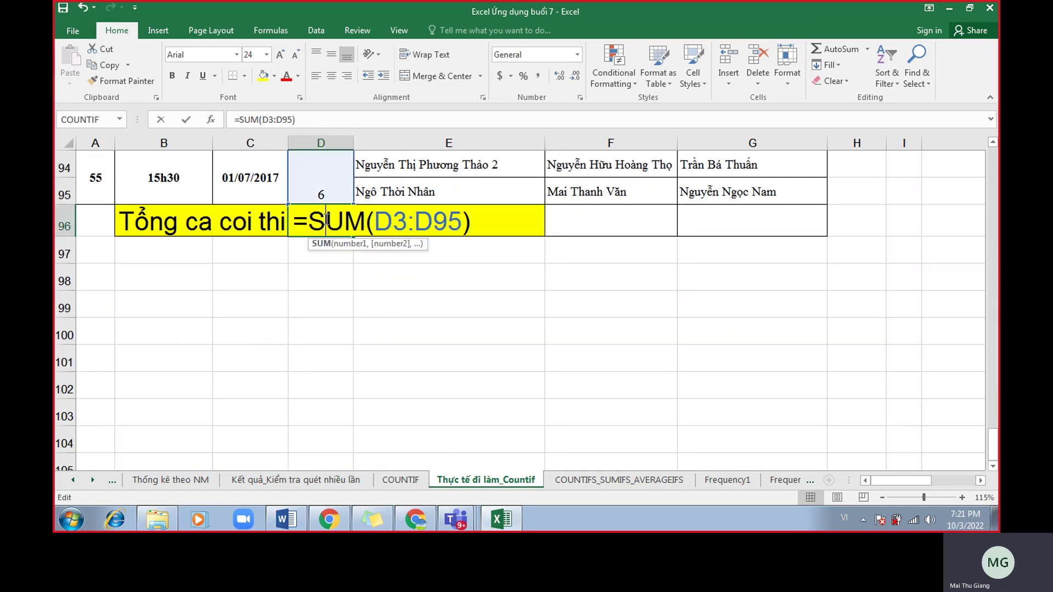
key(Return)
key(ctrl+Home)
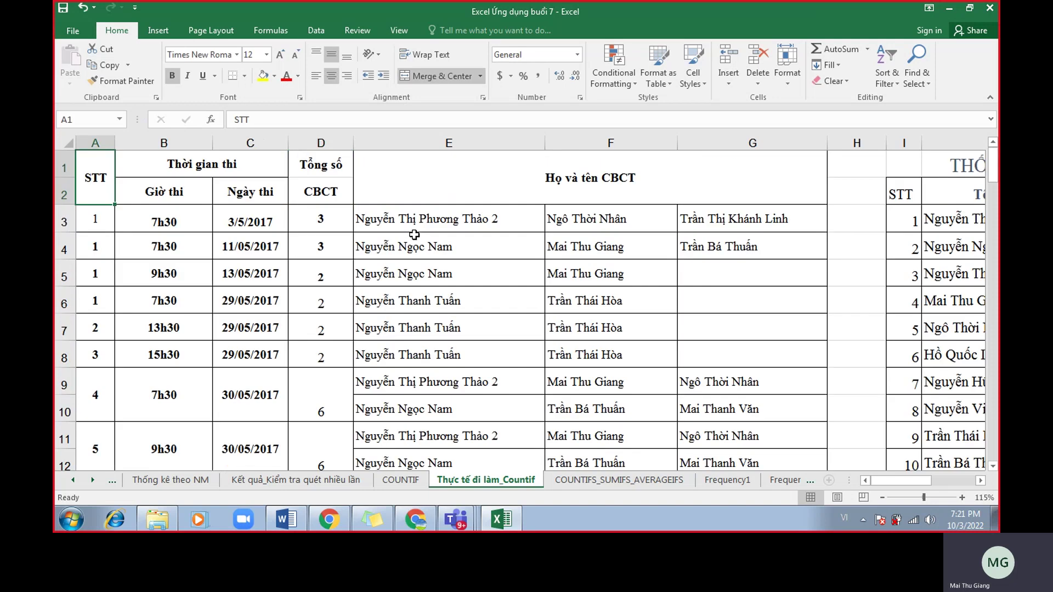
drag(910, 481, 954, 485)
click(773, 226)
double_click(773, 225)
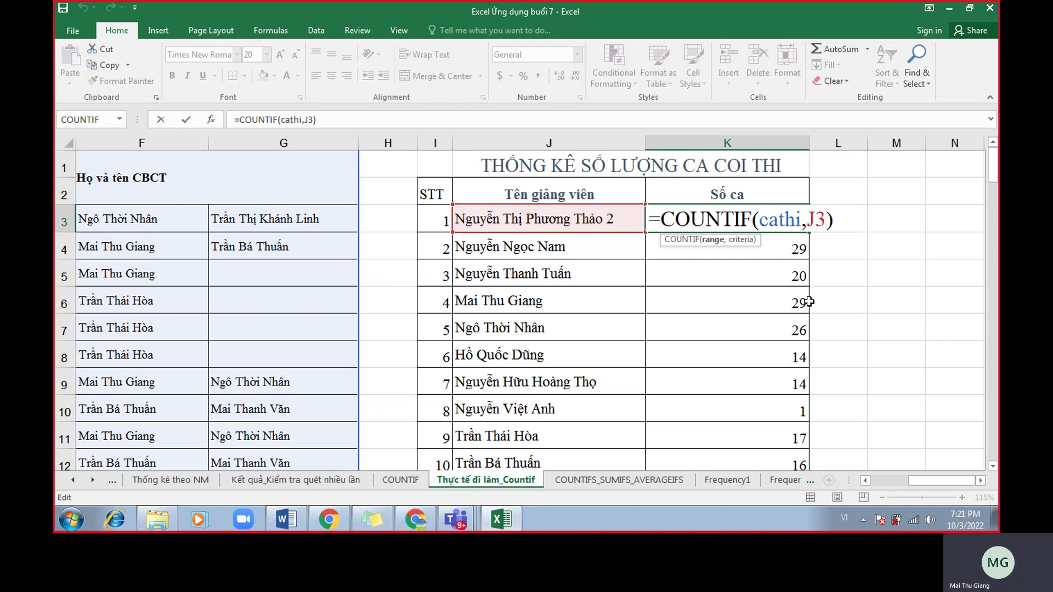
Shrink Excel into a taller window beside Meet and scroll through the chat messages.
drag(604, 14, 376, 33)
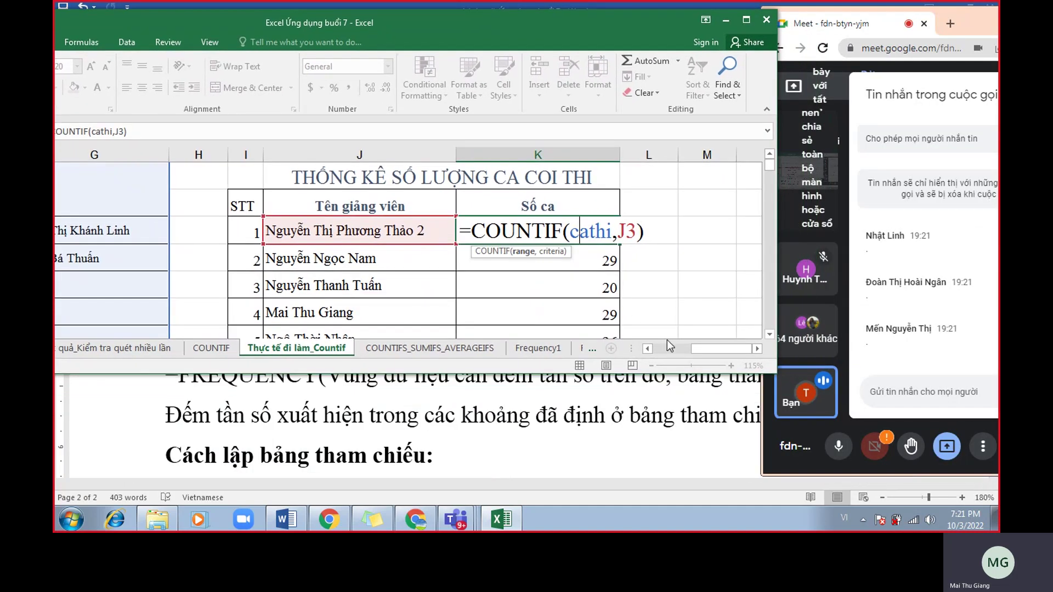
drag(721, 373, 722, 453)
click(946, 327)
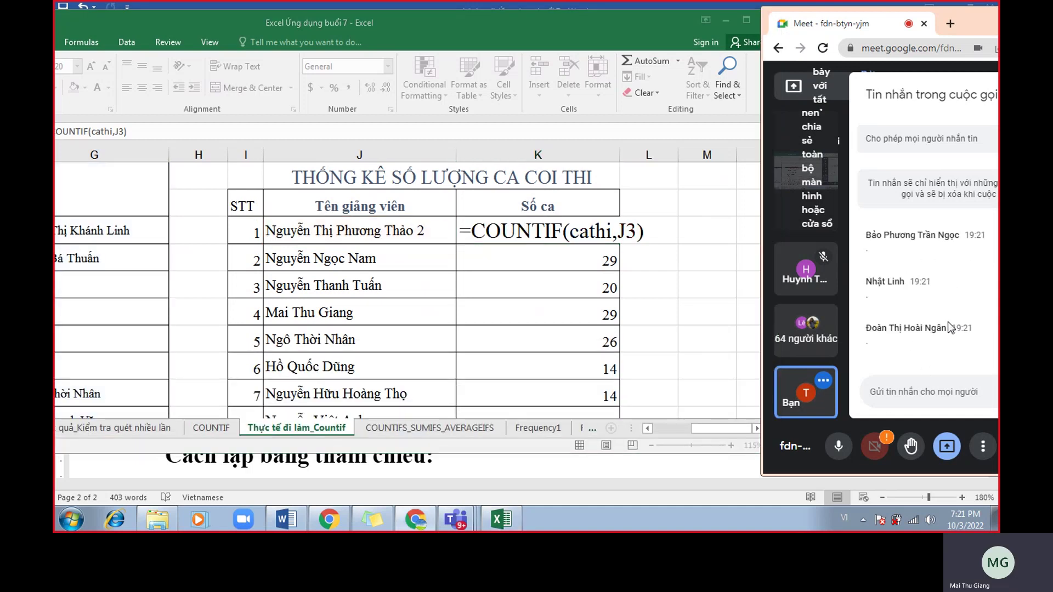
scroll(947, 323, up, 3)
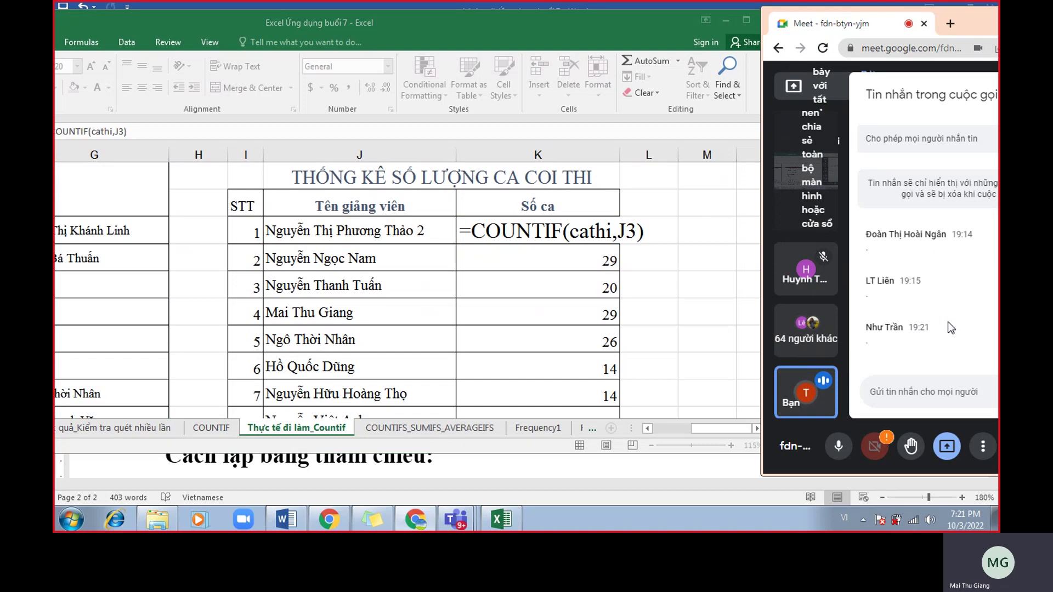
scroll(951, 329, down, 3)
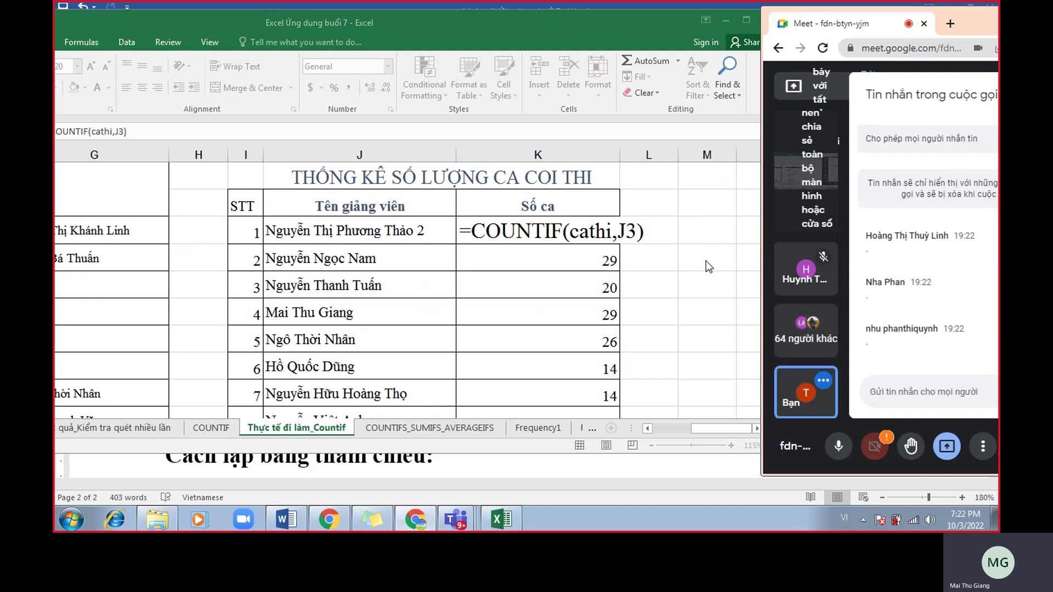
click(652, 226)
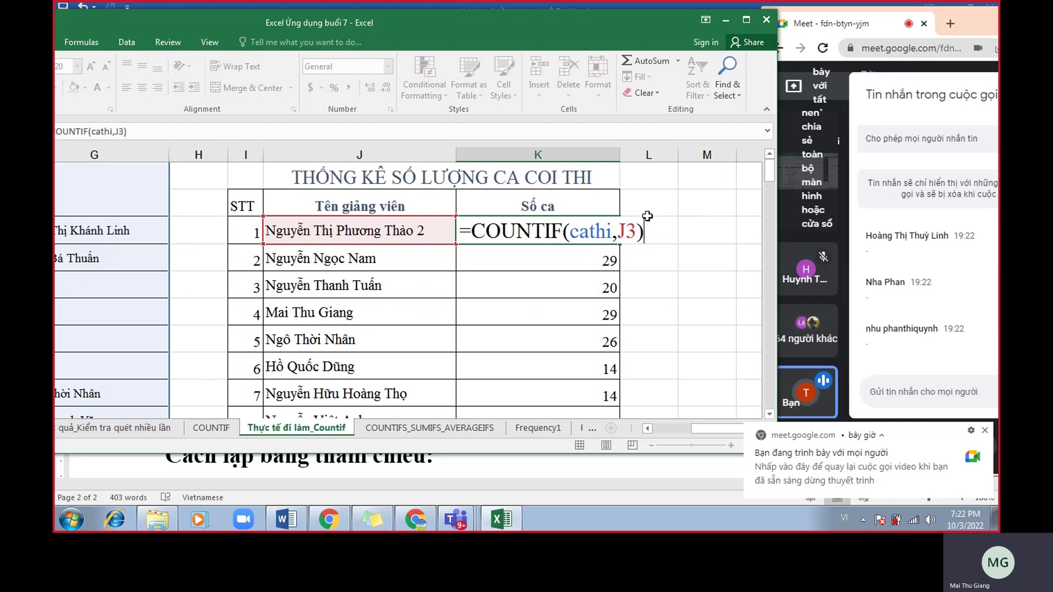
click(743, 21)
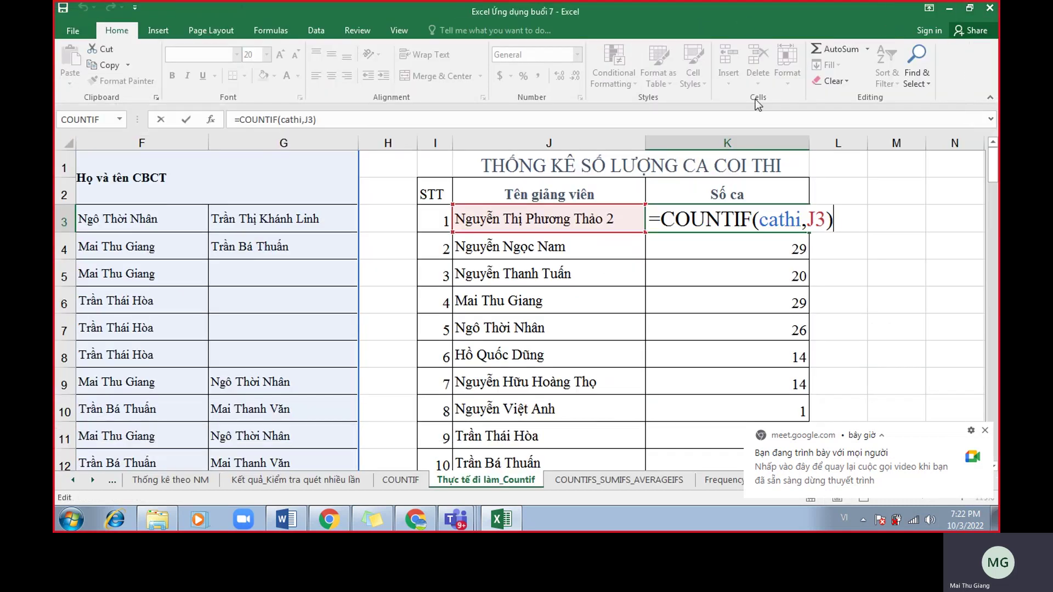
key(Return)
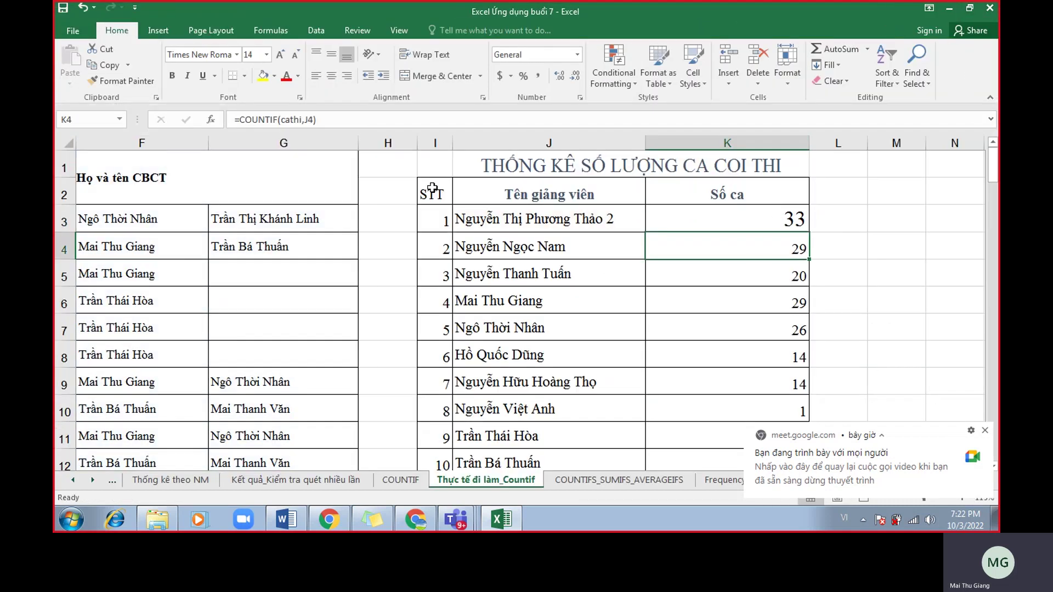
ctrl+scroll(678, 406, down, 2)
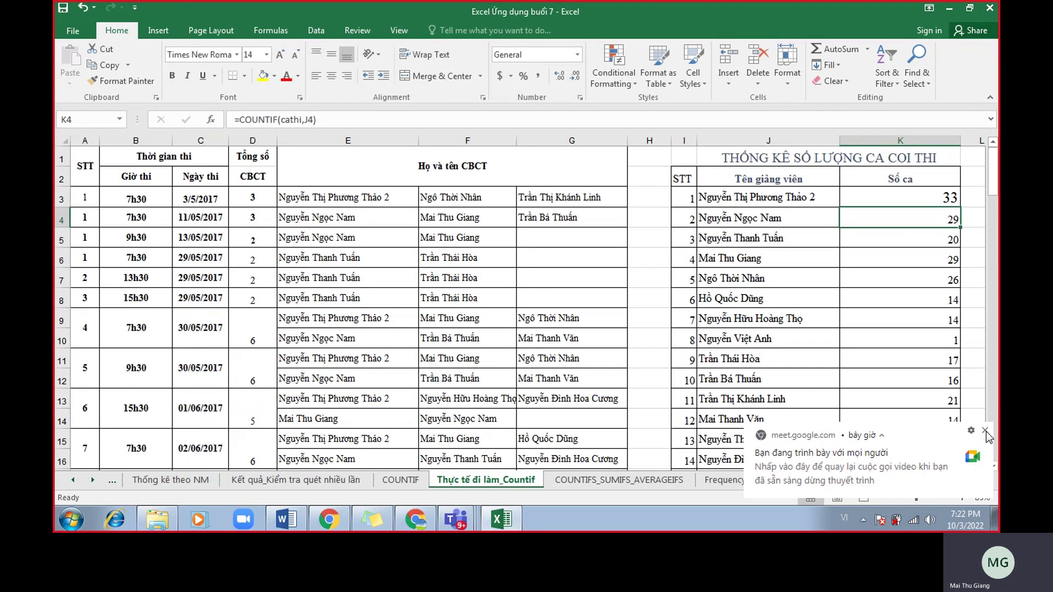
click(984, 431)
click(366, 163)
key(ctrl+shift+Down)
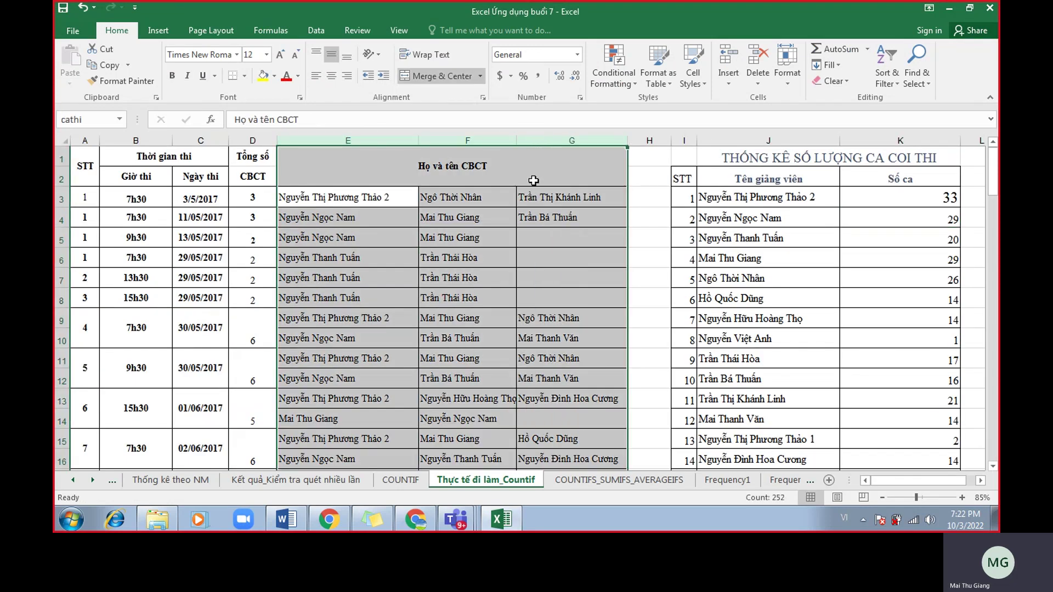
scroll(542, 274, down, 20)
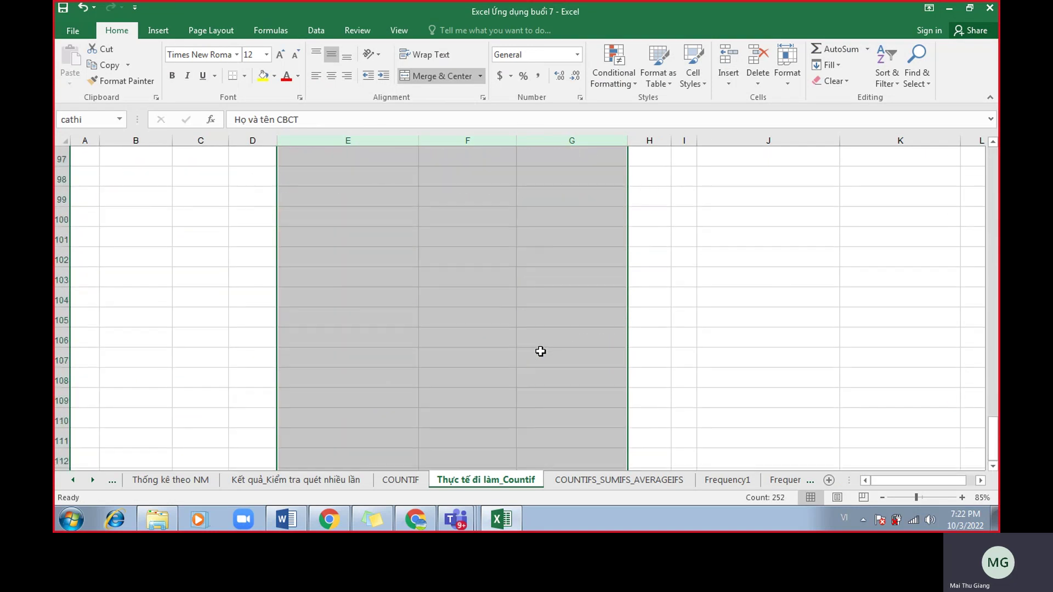
scroll(538, 350, up, 3)
click(705, 341)
scroll(599, 371, down, 1)
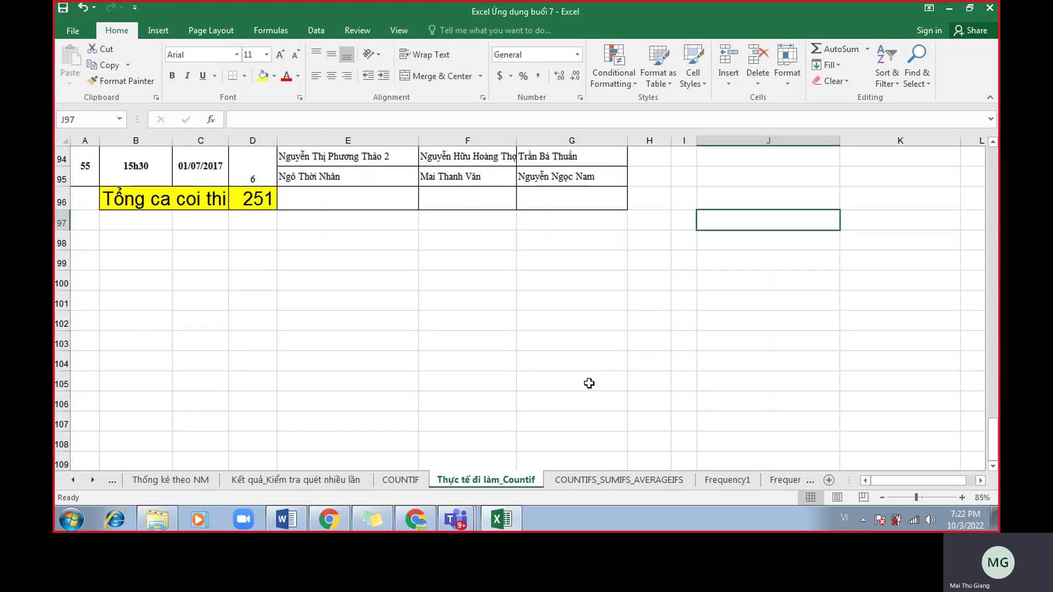
click(347, 281)
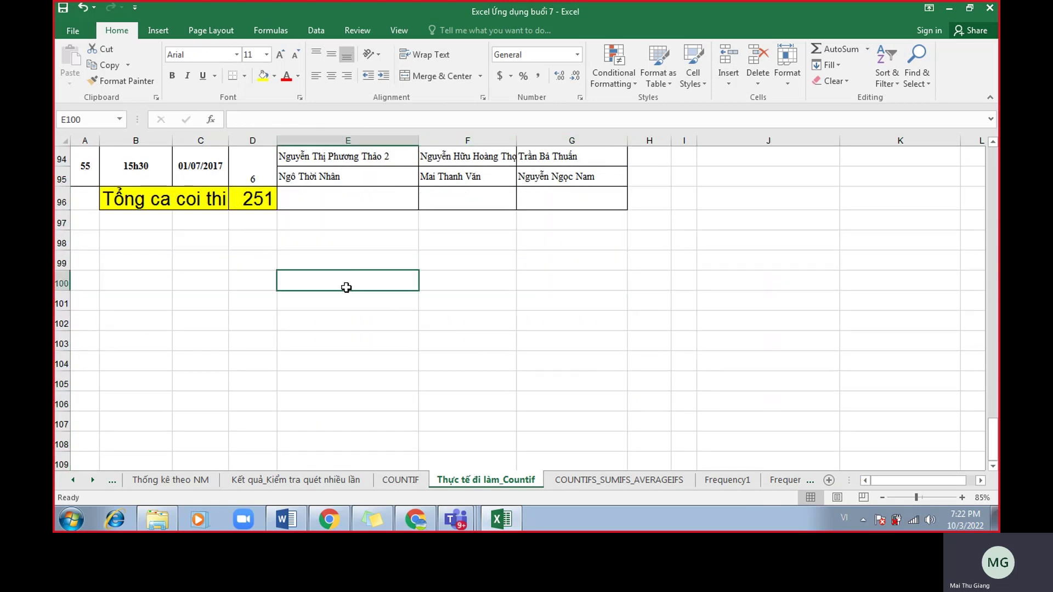
click(339, 319)
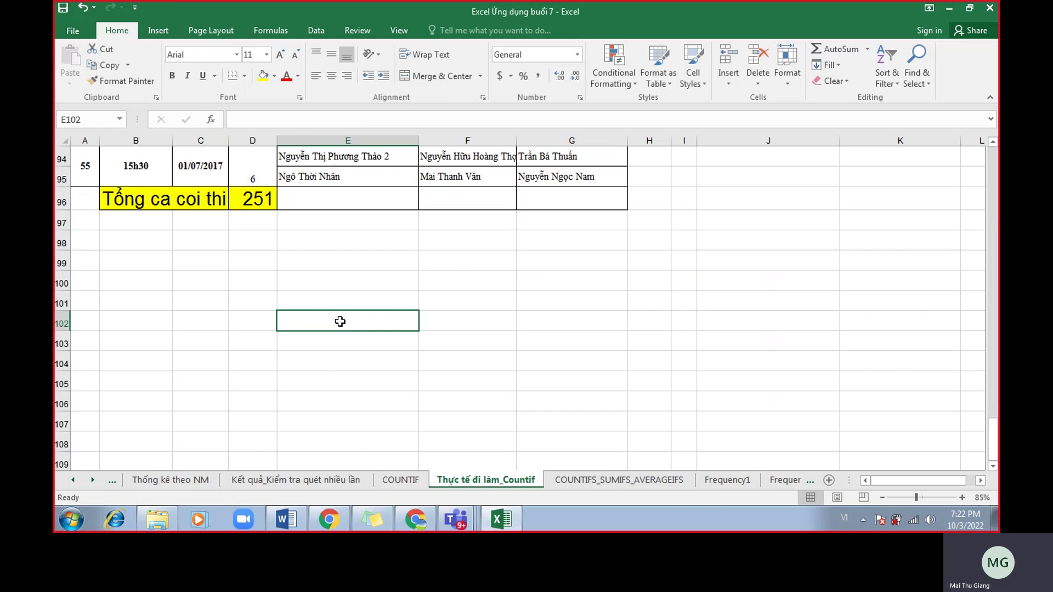
click(555, 283)
click(570, 317)
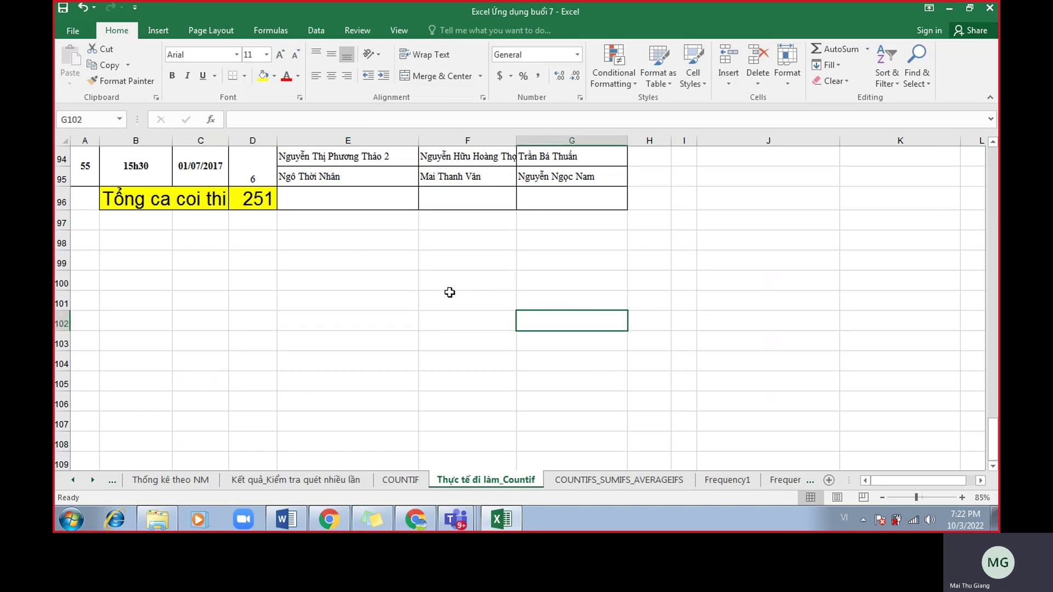
click(339, 179)
click(439, 184)
drag(384, 321, 531, 322)
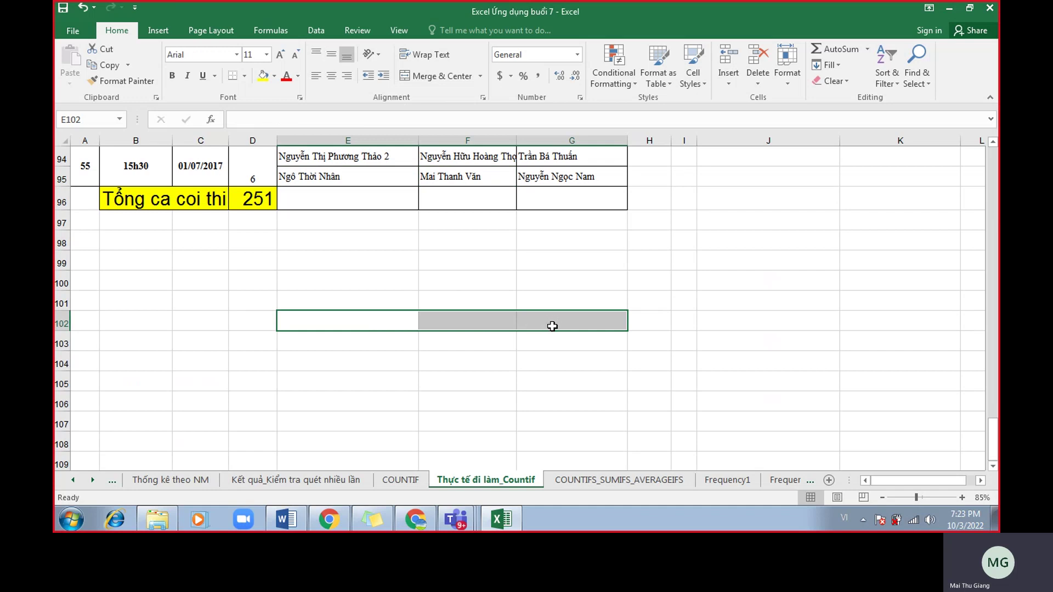
drag(387, 318, 590, 327)
drag(401, 141, 565, 144)
drag(350, 286, 594, 419)
scroll(551, 237, up, 2)
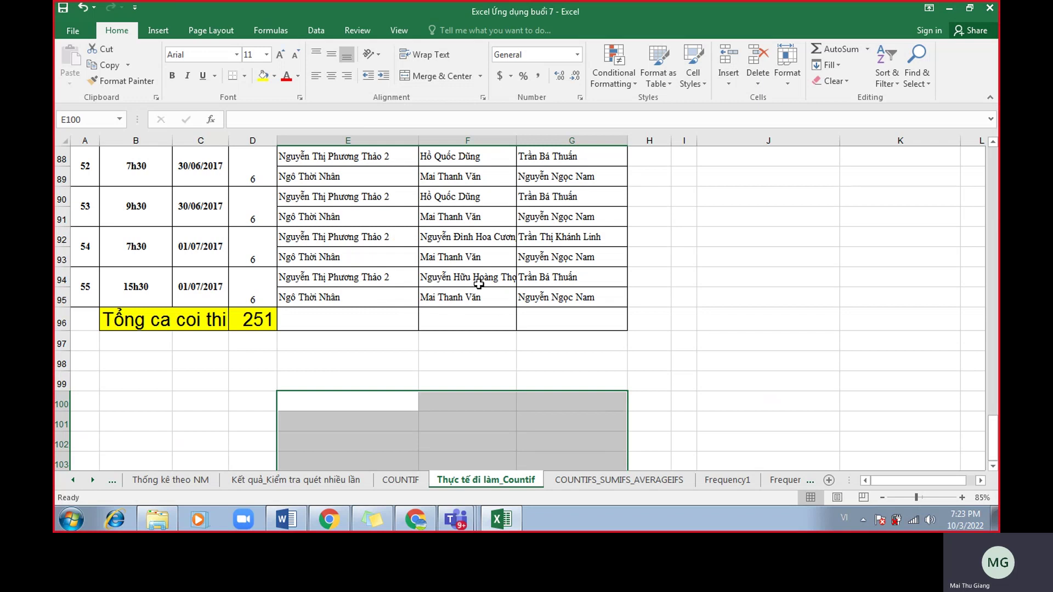
scroll(404, 283, up, 6)
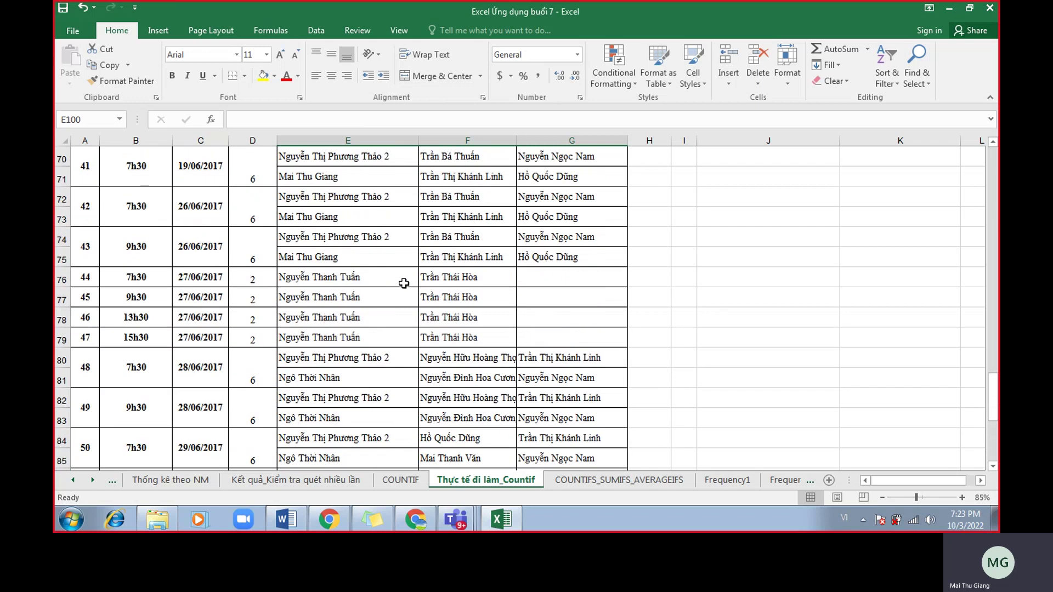
scroll(404, 283, up, 10)
scroll(530, 197, down, 14)
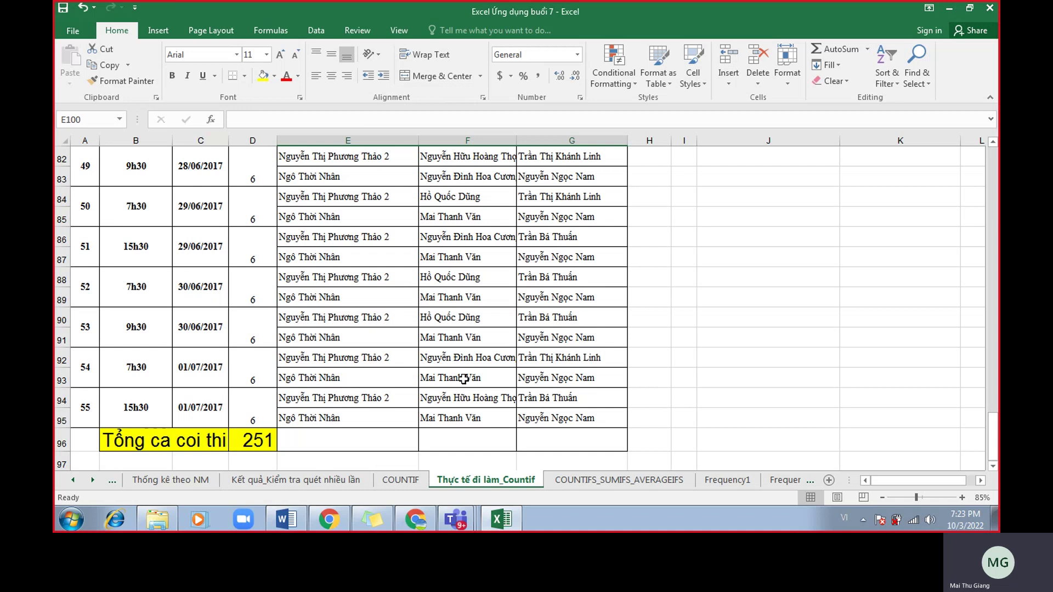
scroll(581, 368, up, 19)
scroll(580, 368, up, 8)
scroll(583, 364, up, 1)
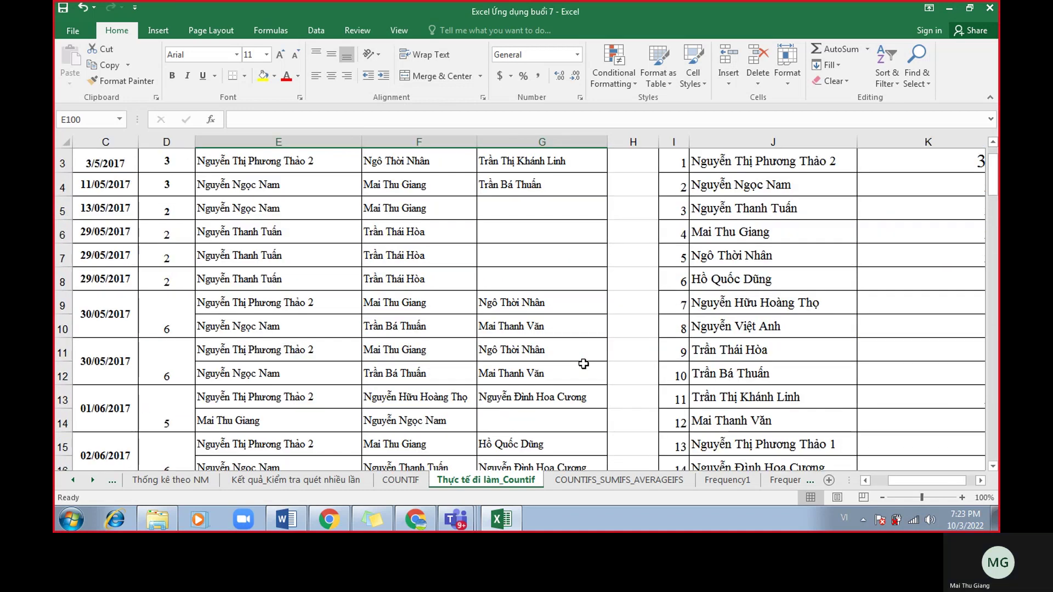
scroll(583, 364, down, 1)
Select the invigilator names from E3 through G95.
click(375, 196)
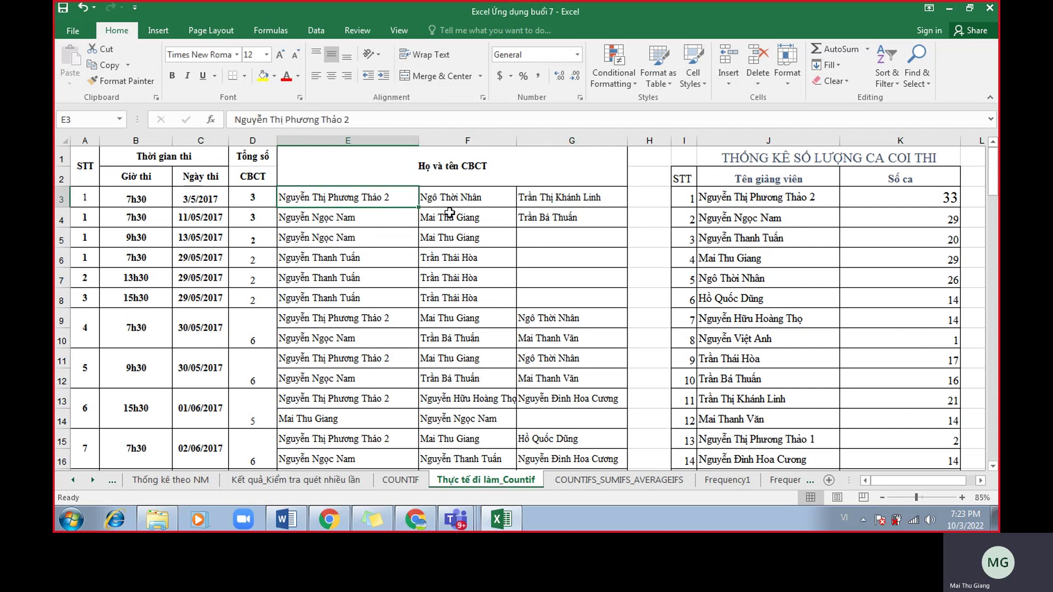
scroll(568, 260, down, 2)
scroll(569, 265, down, 18)
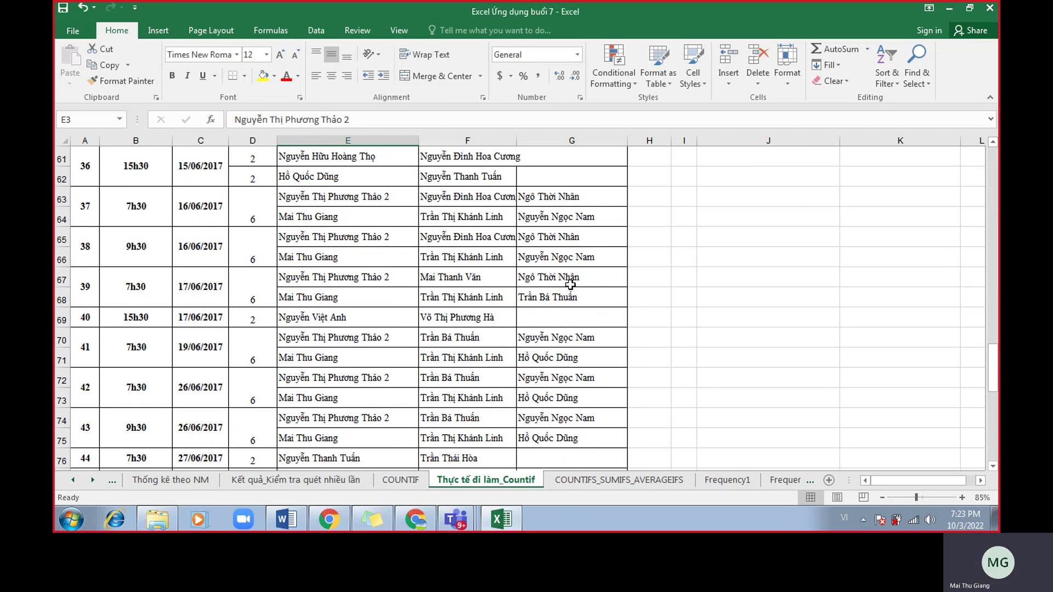
scroll(580, 296, down, 10)
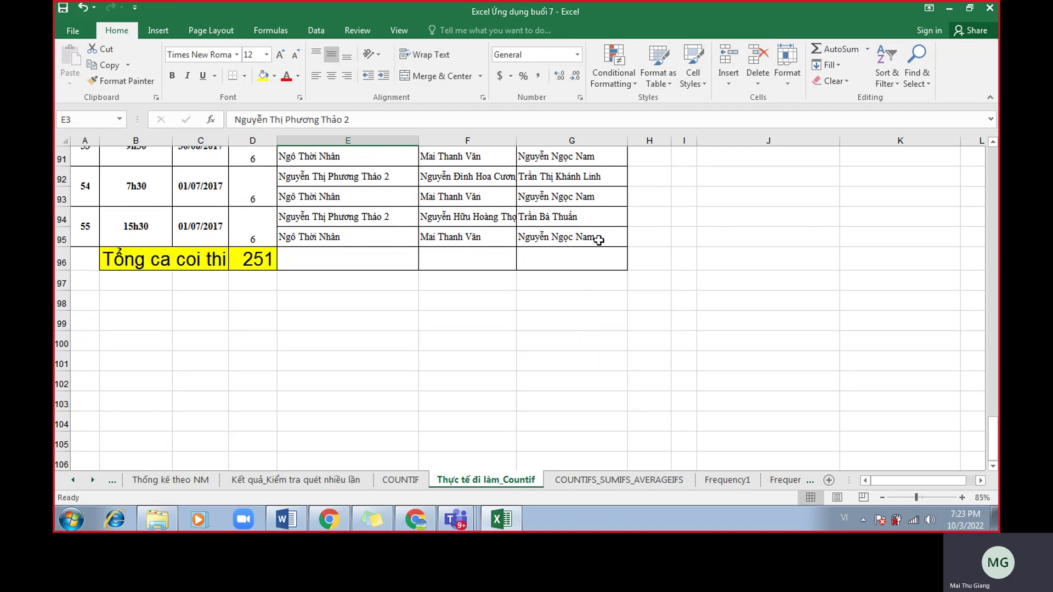
shift+click(598, 240)
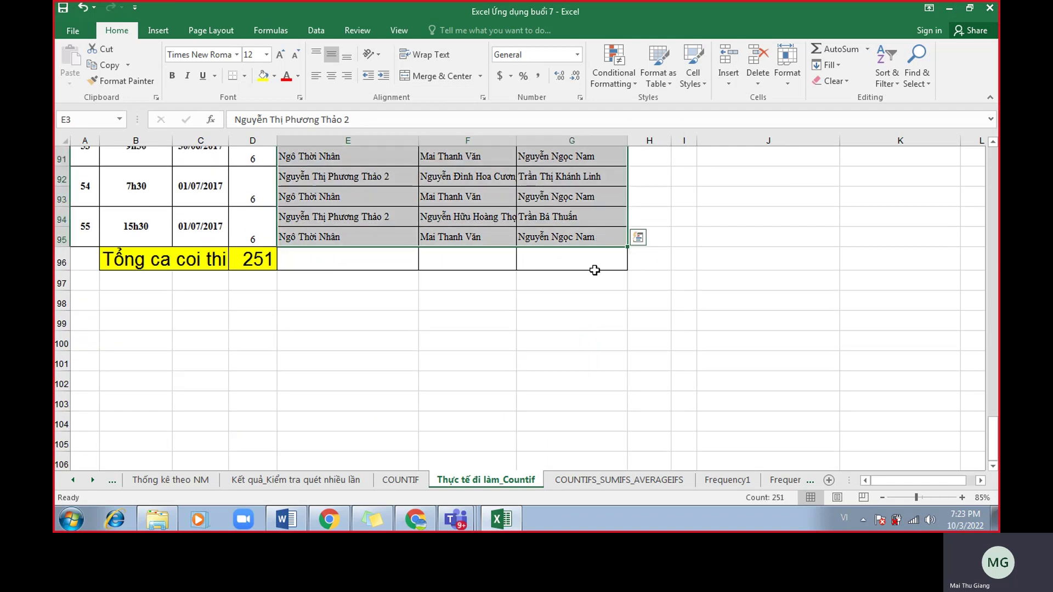
scroll(584, 274, up, 20)
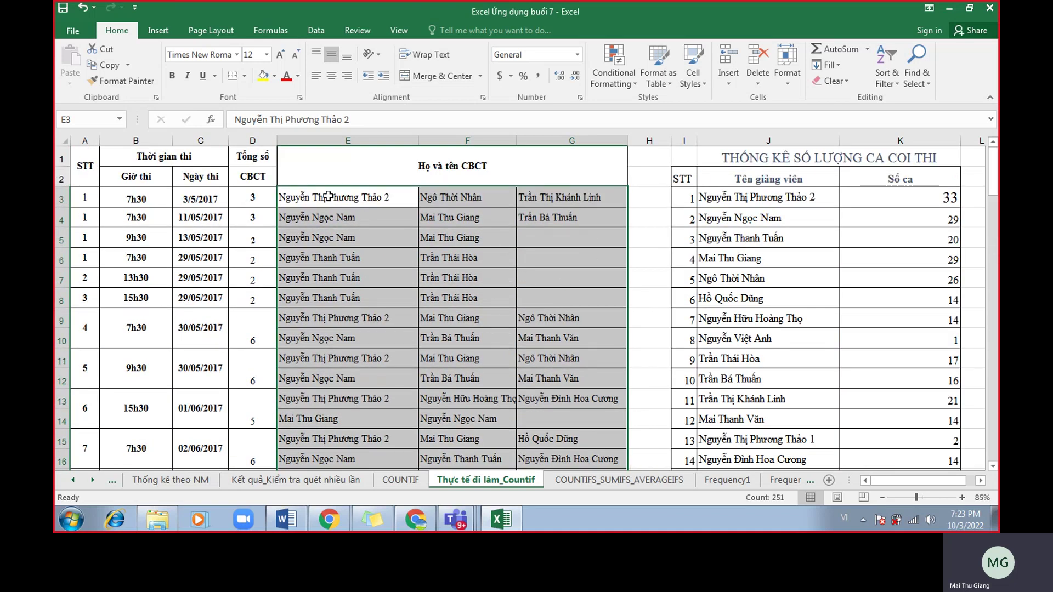
scroll(587, 289, down, 10)
scroll(587, 289, down, 20)
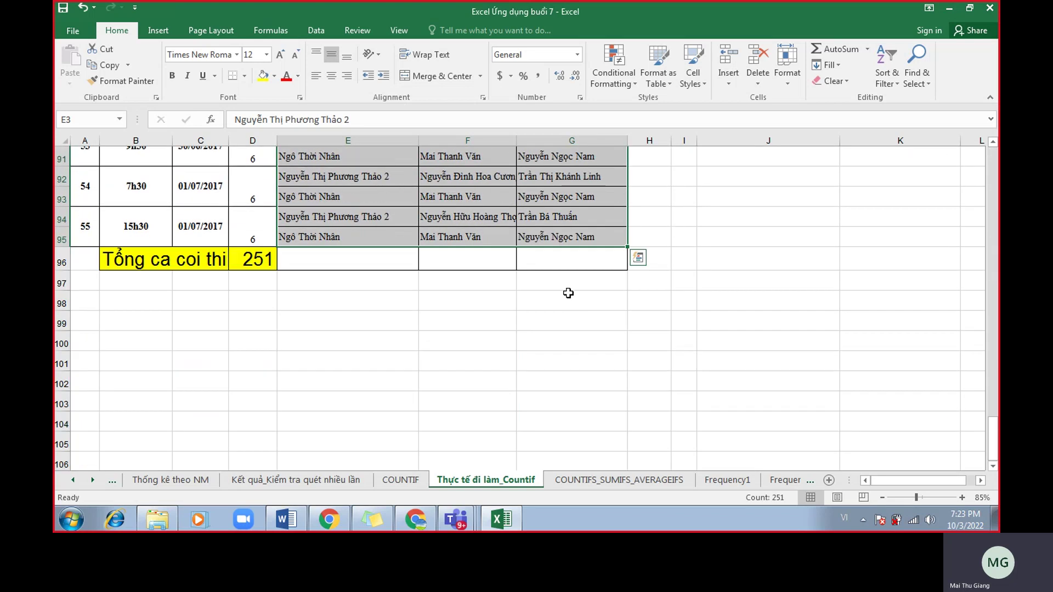
Enter cacoithi in the Name Box for the selection and scroll to review the sheet.
click(107, 119)
text(c)
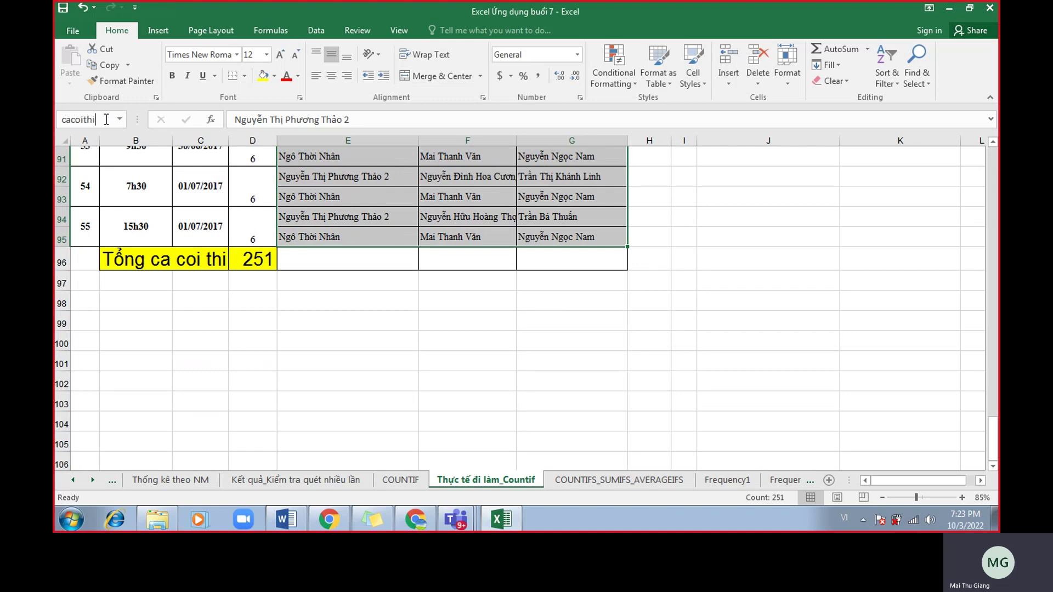
text(acoithi)
key(Return)
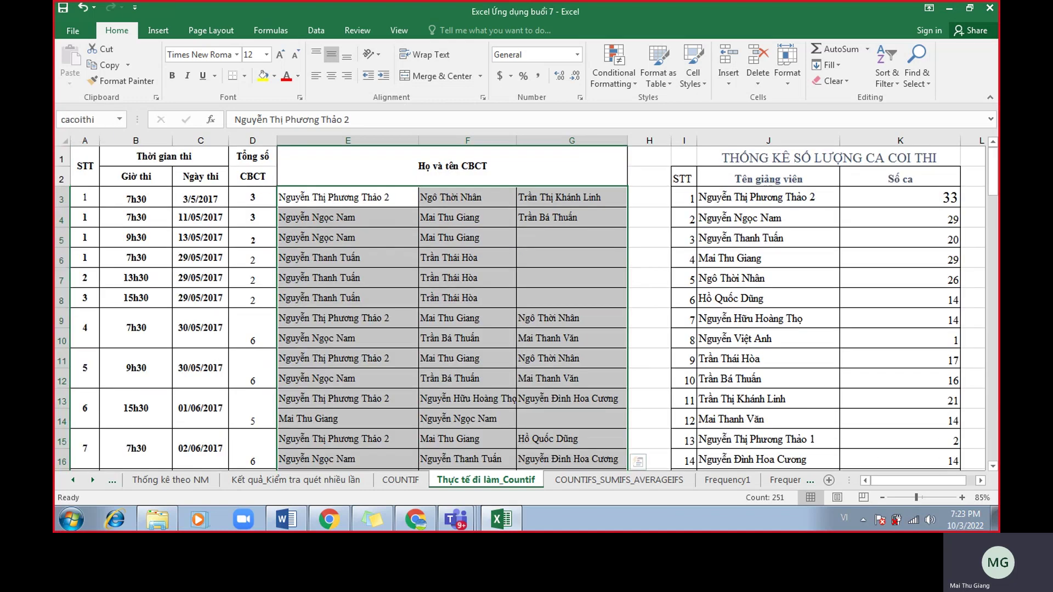
scroll(319, 280, down, 20)
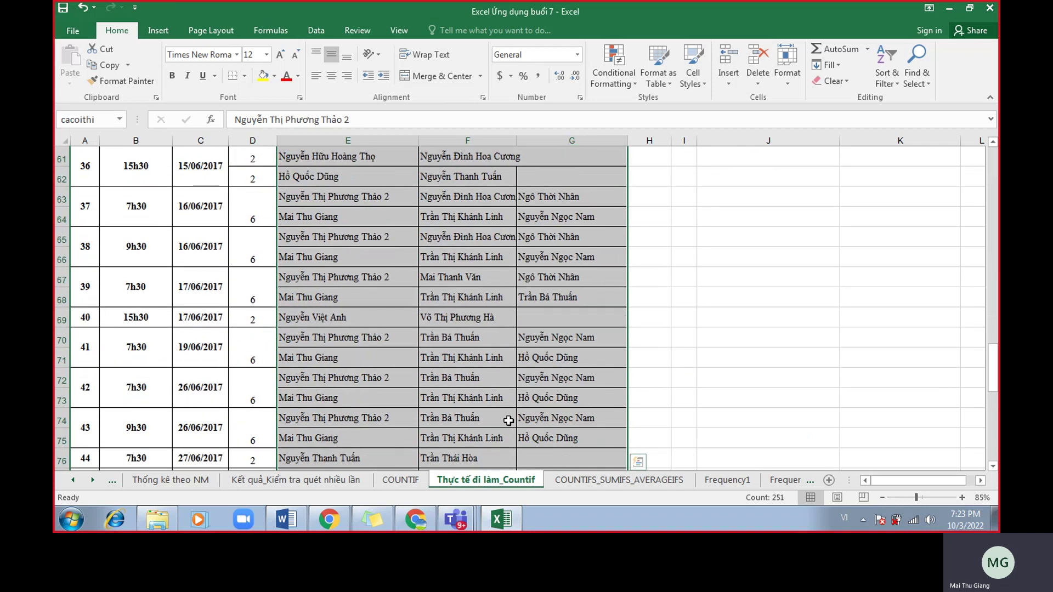
scroll(466, 411, down, 5)
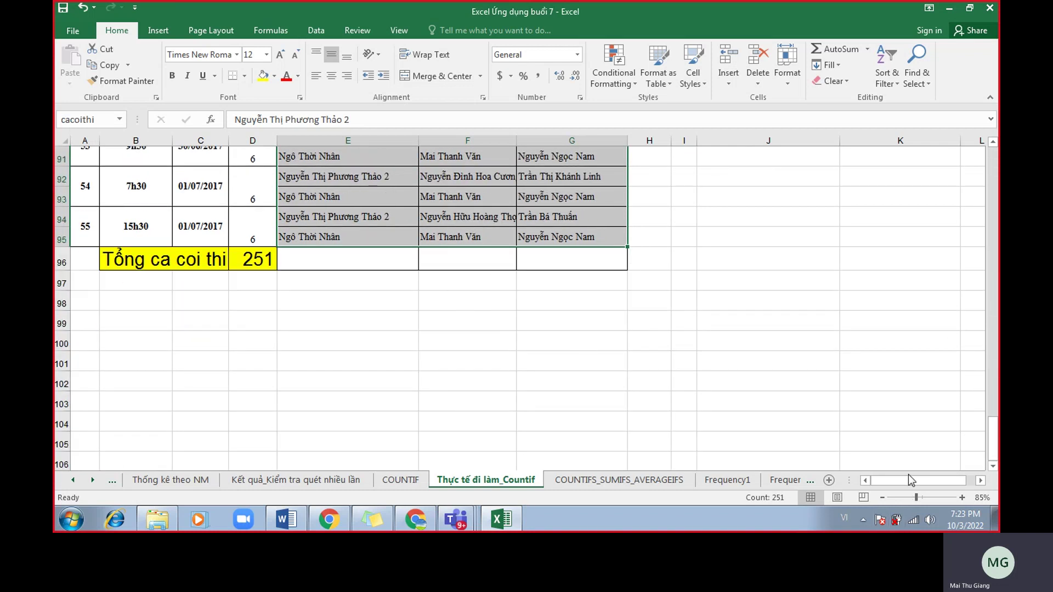
scroll(912, 482, right, 1)
scroll(647, 216, up, 20)
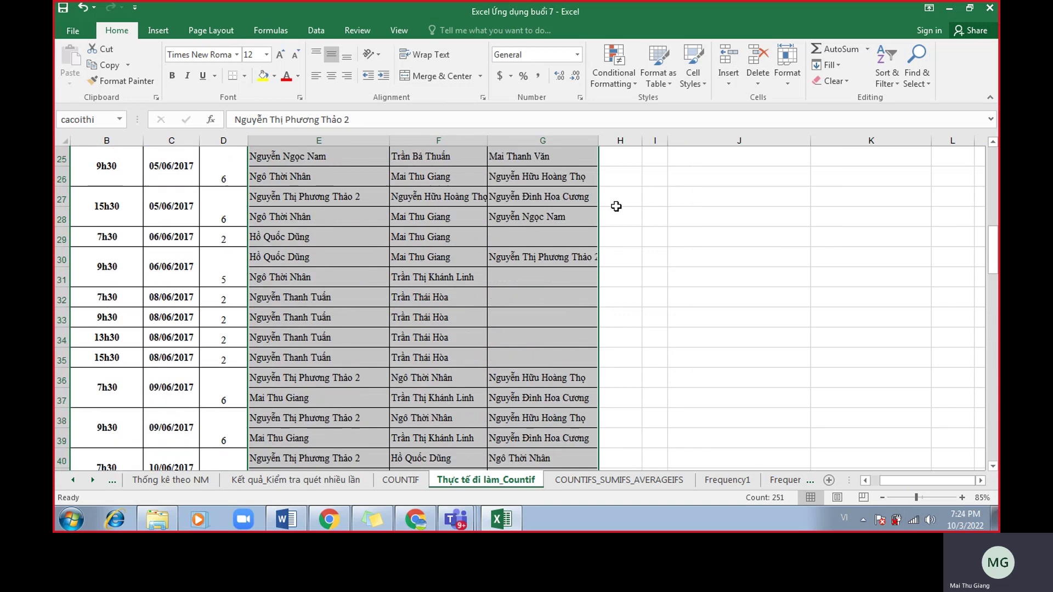
scroll(647, 216, up, 5)
scroll(932, 480, right, 2)
scroll(904, 336, up, 2)
Enlarge the font size of columns L and M.
drag(823, 140, 866, 140)
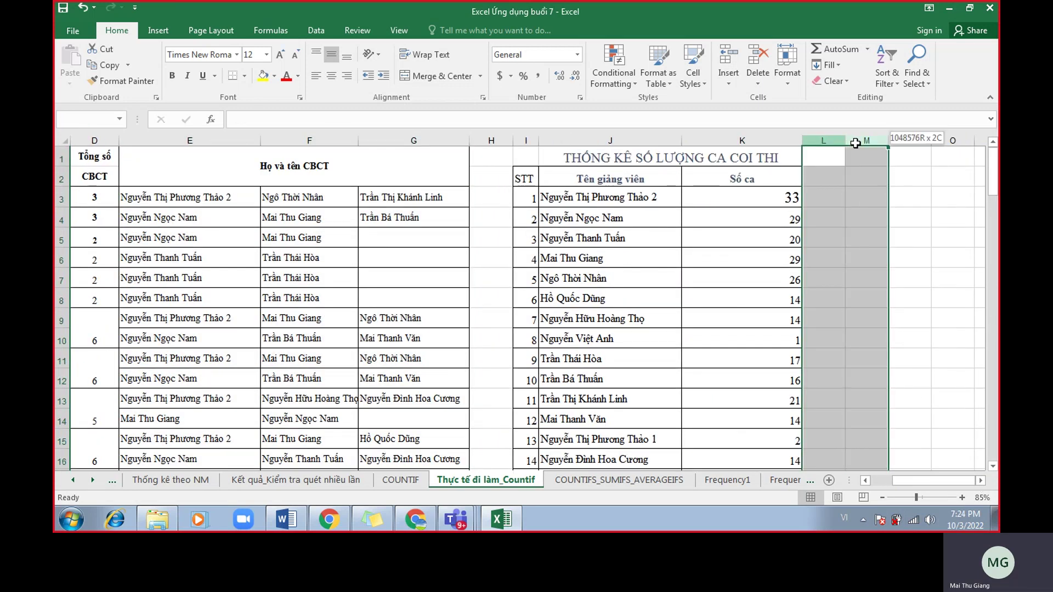
click(281, 57)
click(282, 57)
click(281, 57)
Enter =COUNTIF(cacoithi,J3) in L3 to count the first lecturer's sessions.
click(831, 193)
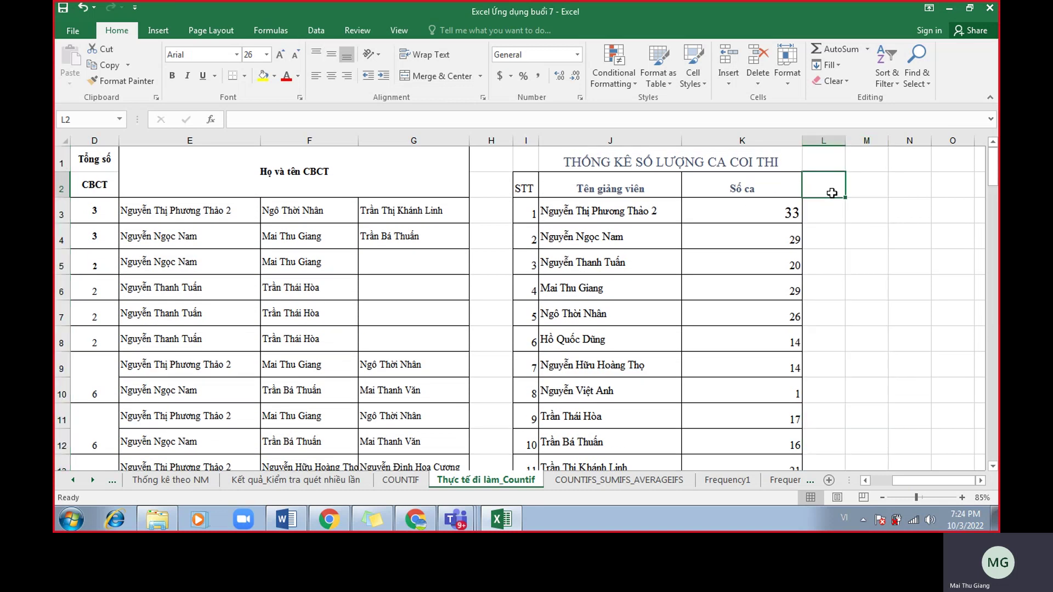
key(Down)
text(=)
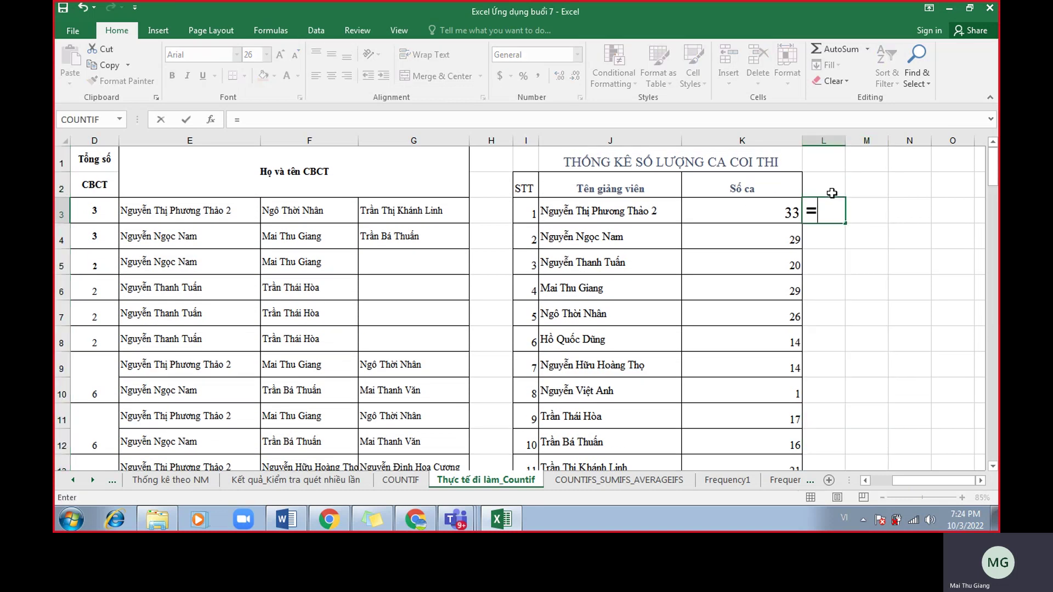
text(countif()
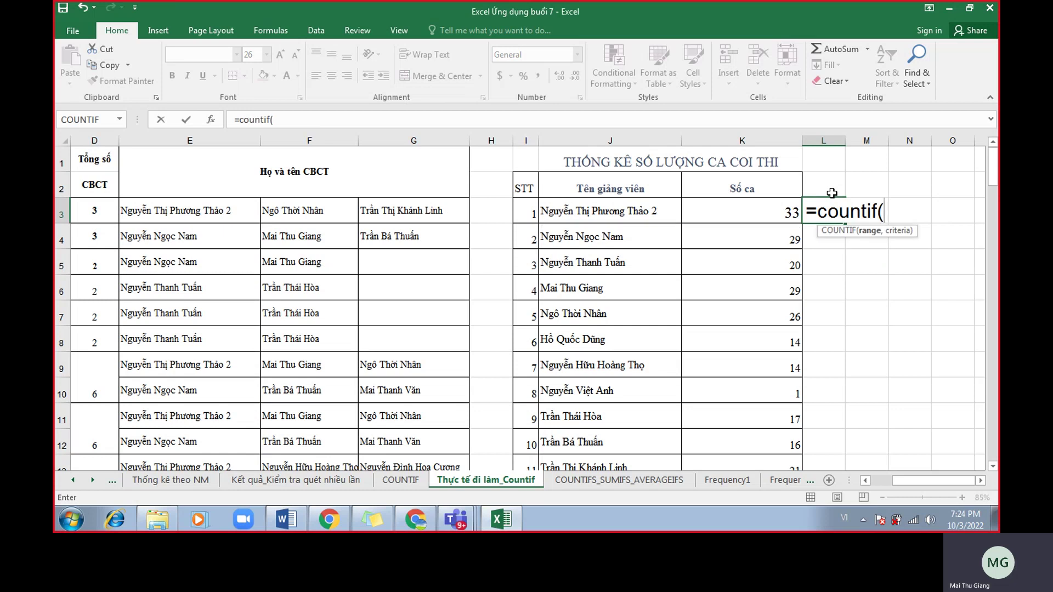
text(caco)
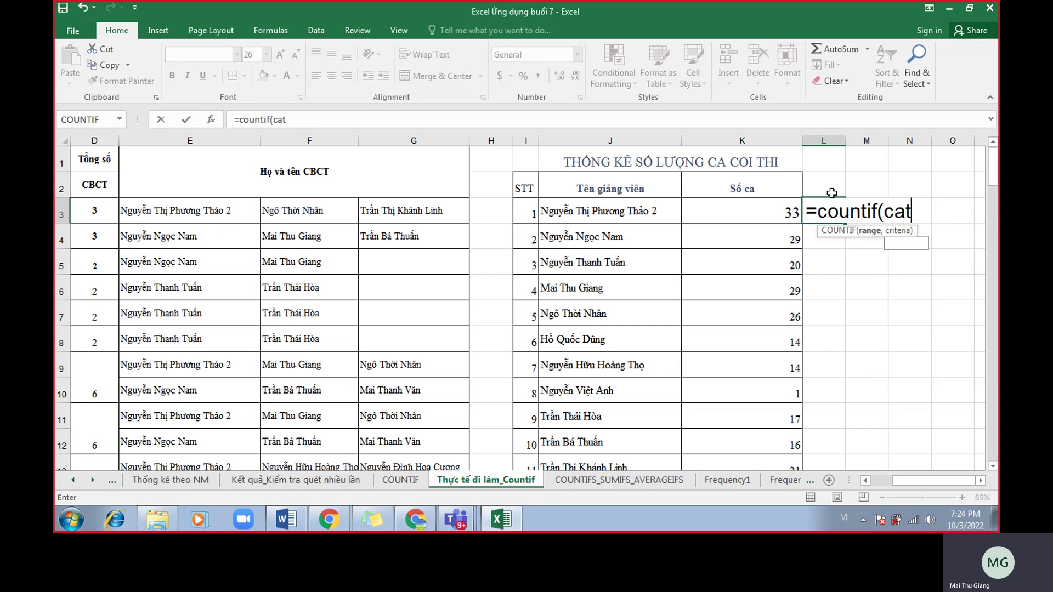
text(ithi,)
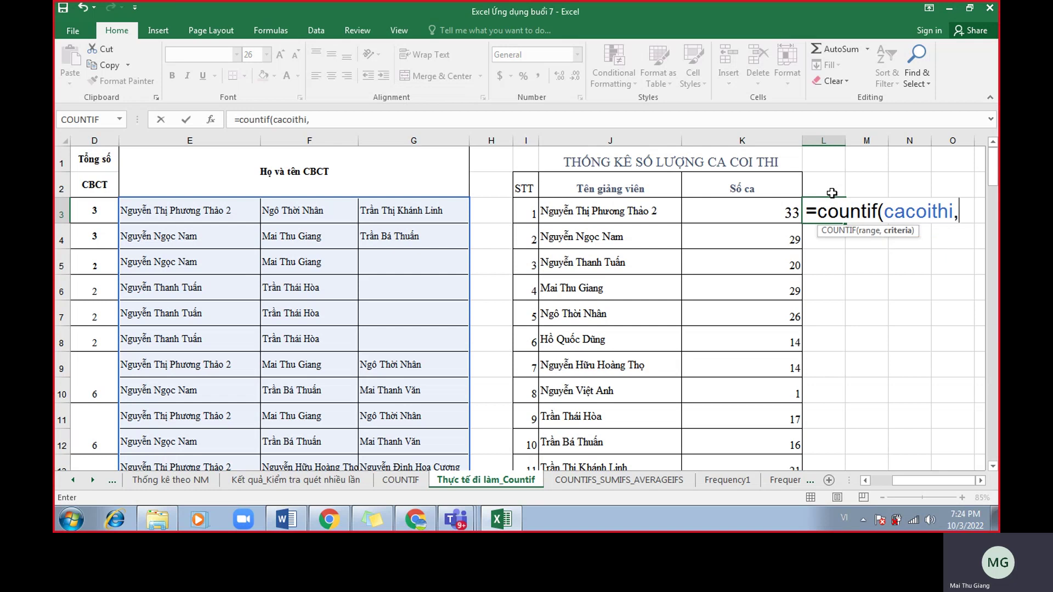
click(618, 217)
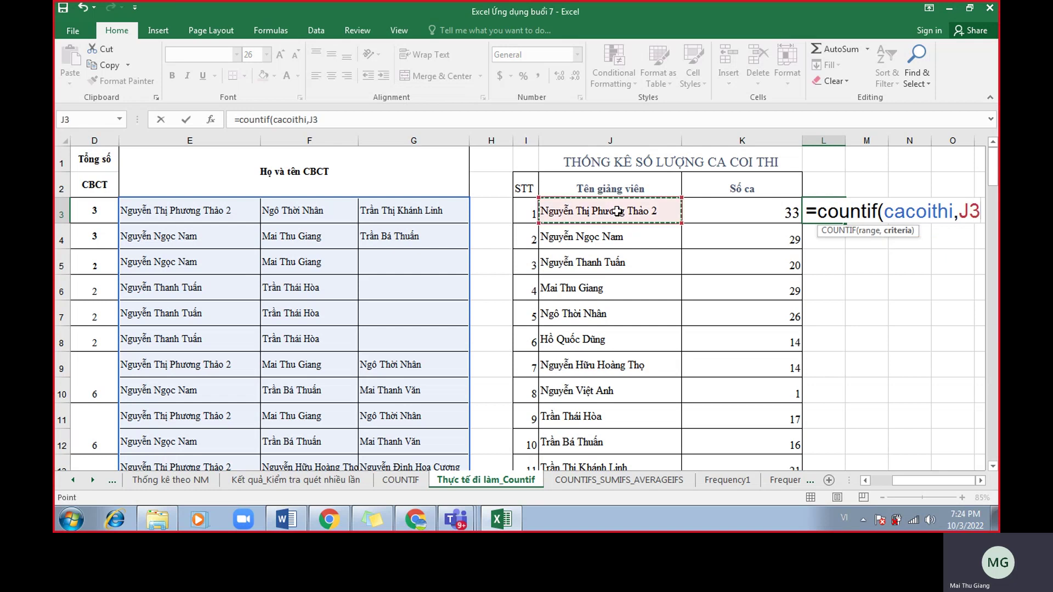
scroll(408, 225, down, 20)
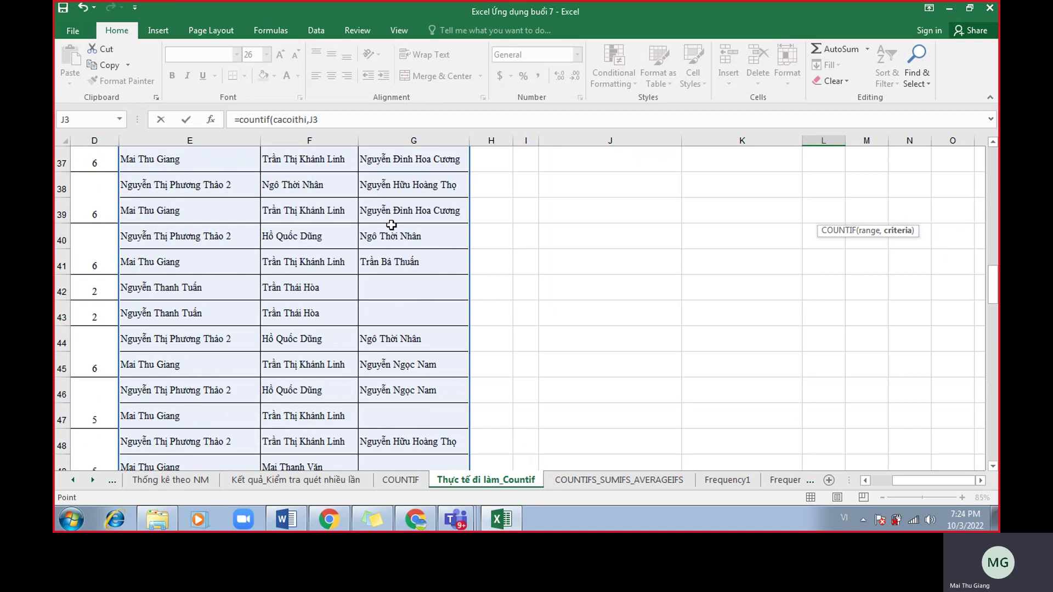
scroll(395, 236, down, 6)
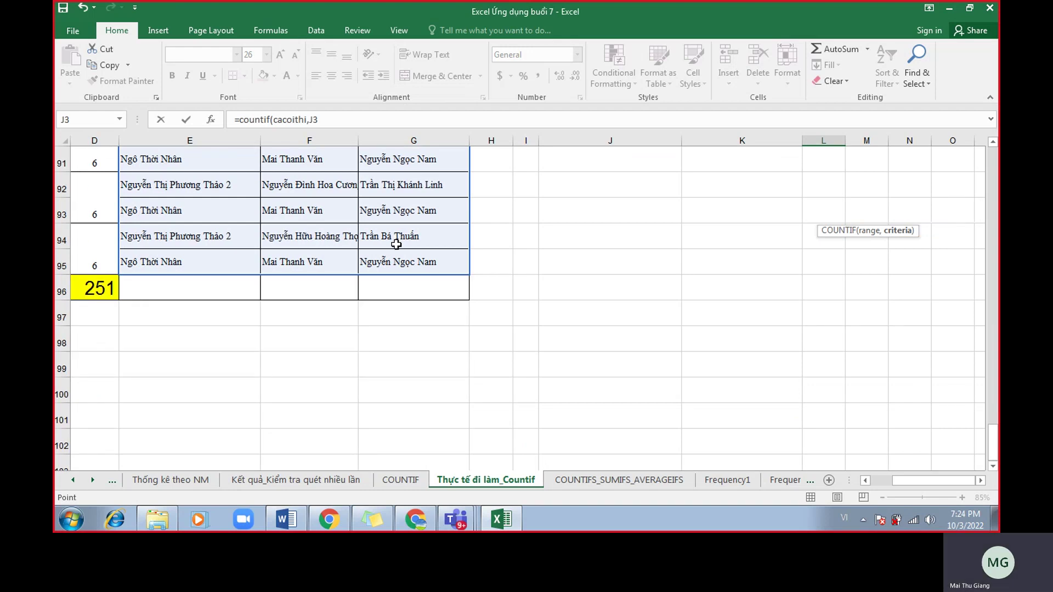
scroll(390, 243, up, 10)
scroll(390, 243, up, 17)
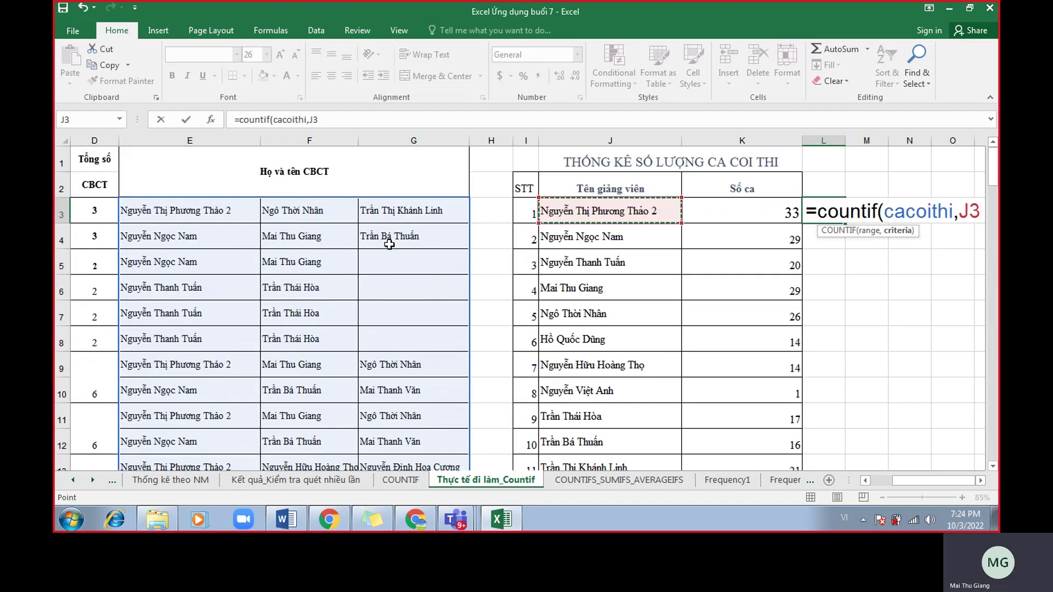
key(Return)
Fill the formula down through L17 and AutoSum L3:L17 into L18, totalling 251.
click(827, 216)
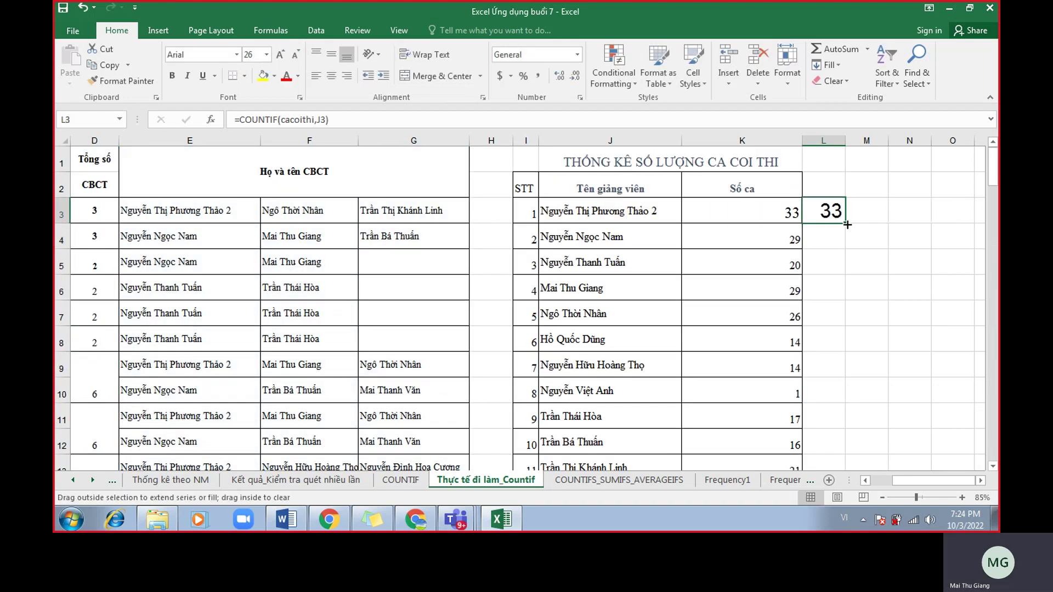
double_click(847, 224)
scroll(799, 351, down, 2)
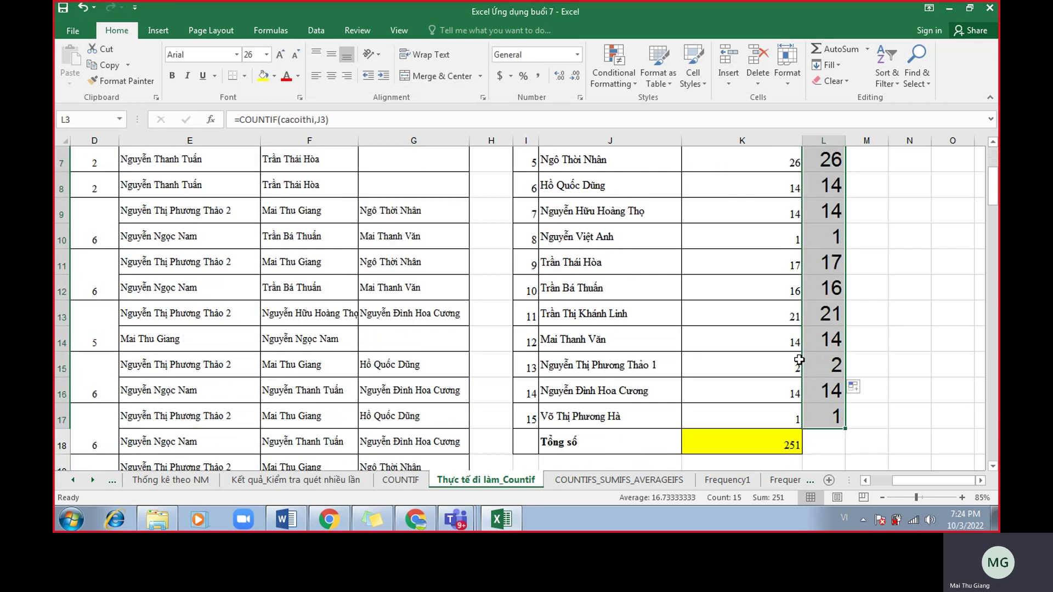
click(823, 442)
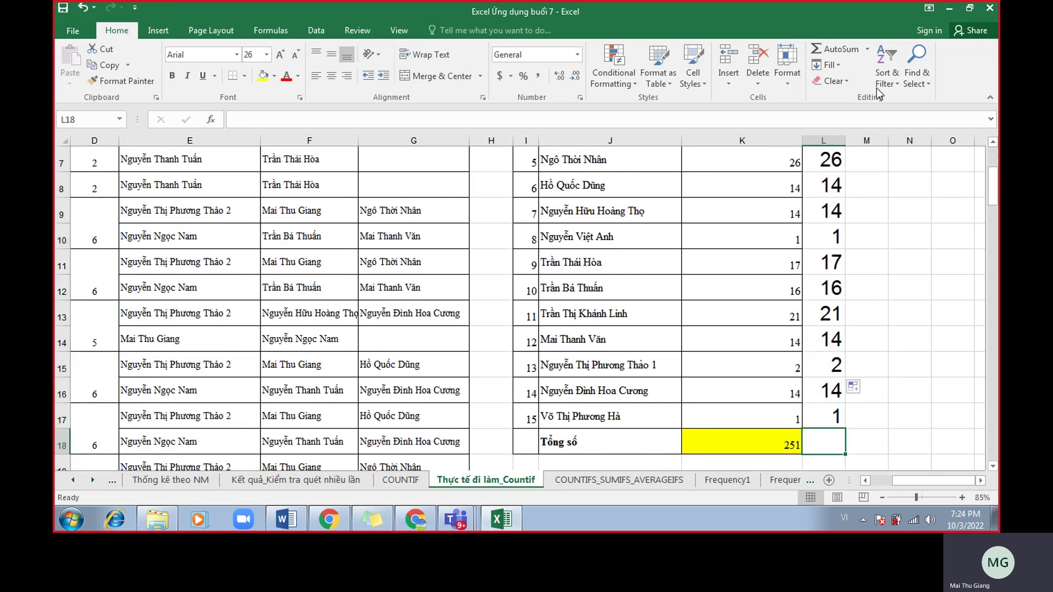
click(850, 57)
key(Return)
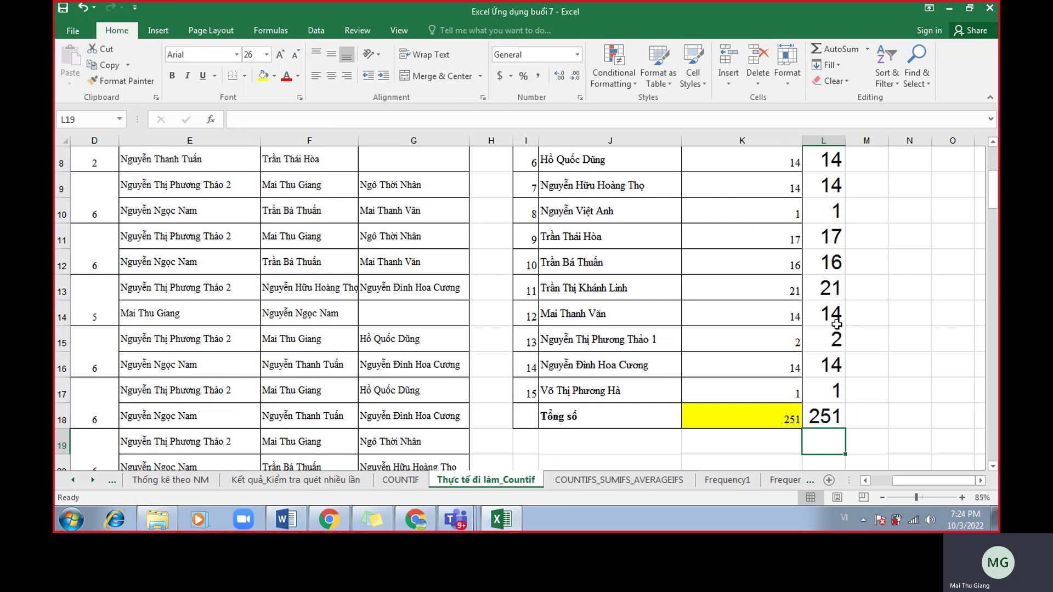
click(839, 408)
scroll(836, 387, up, 3)
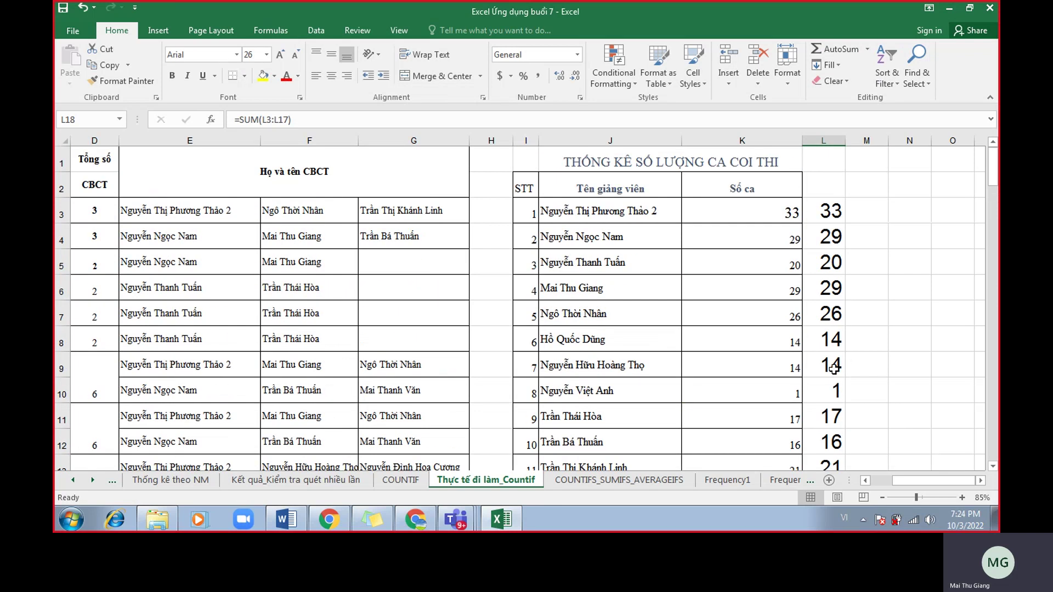
drag(229, 207, 372, 242)
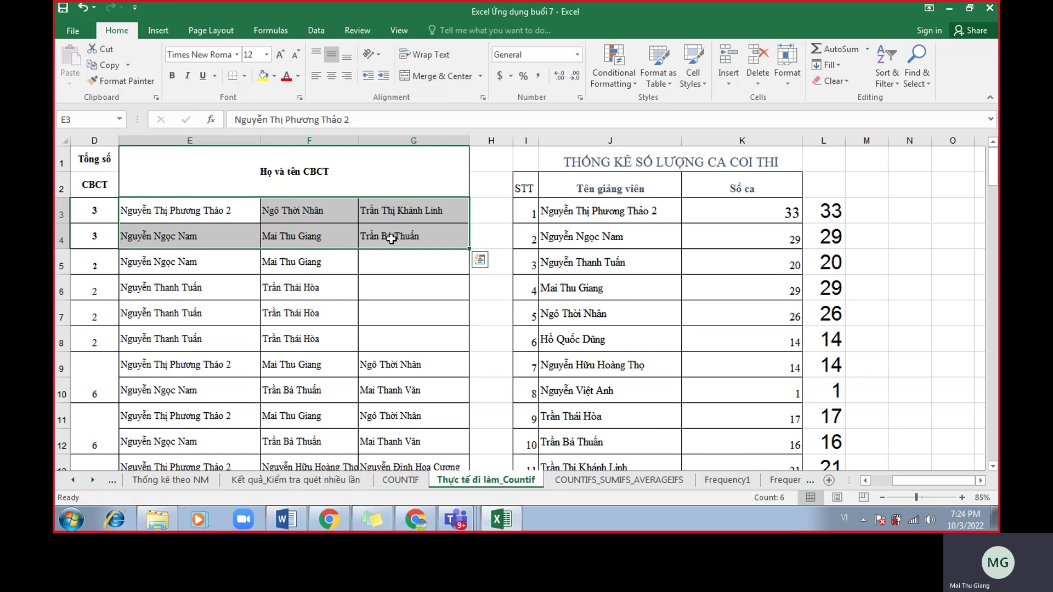
click(849, 212)
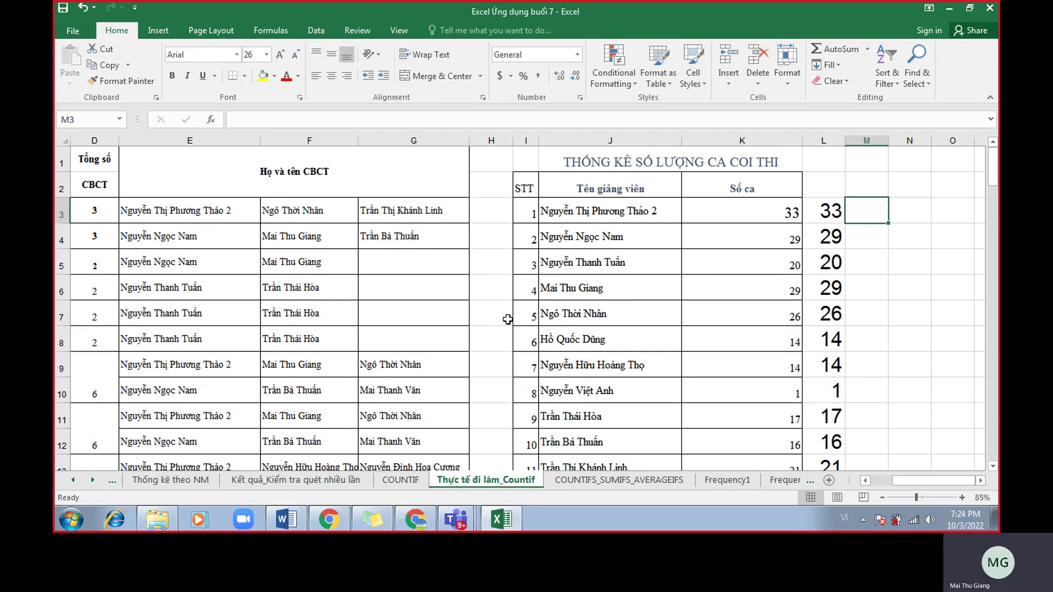
text(=counti)
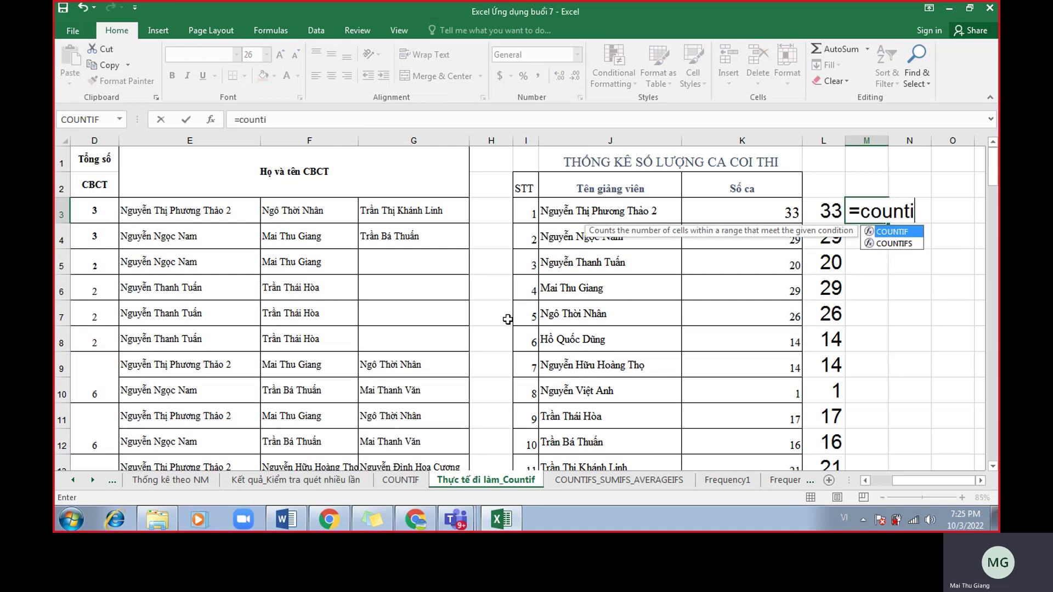
text(f()
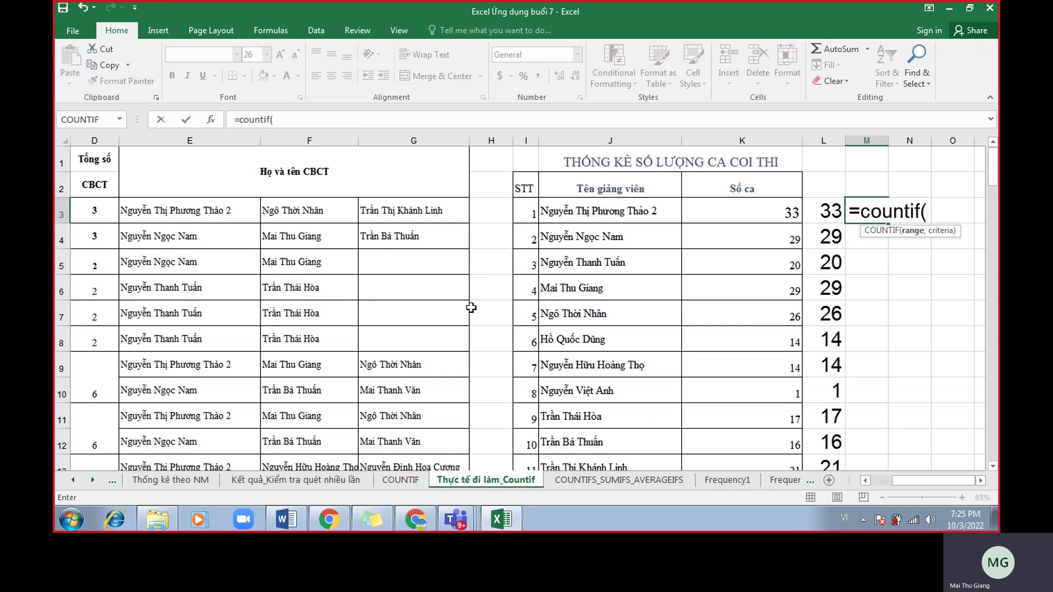
drag(221, 210, 397, 243)
key(Escape)
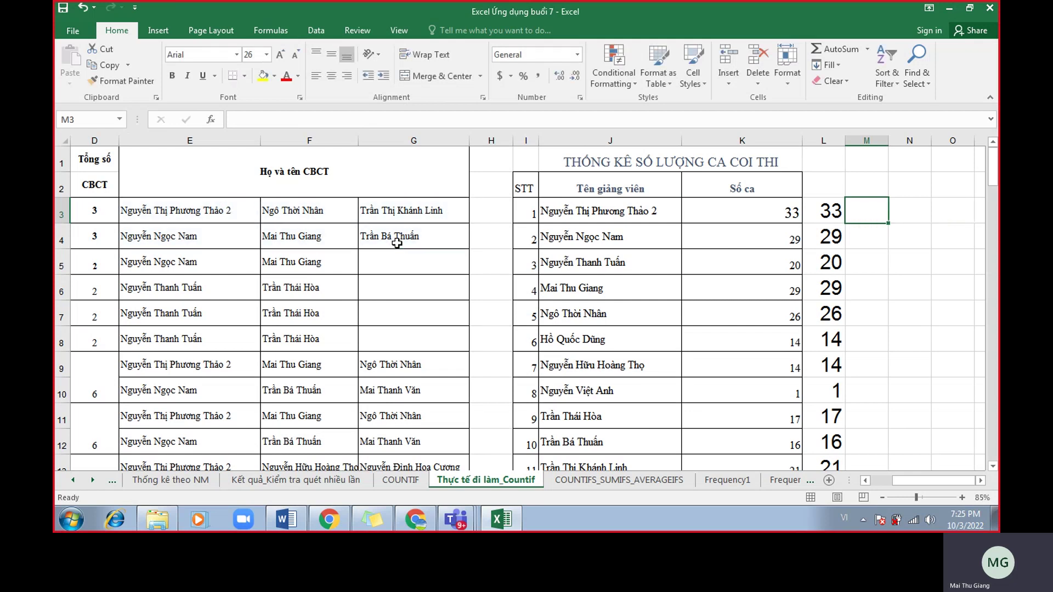
click(831, 210)
click(818, 140)
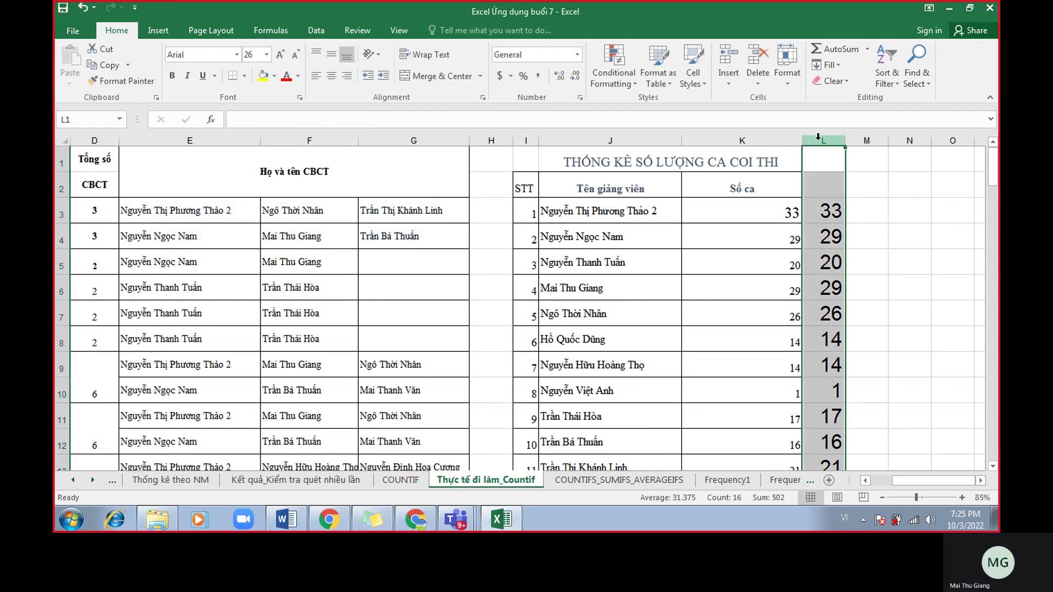
drag(257, 221, 461, 419)
scroll(495, 448, up, 2)
click(859, 214)
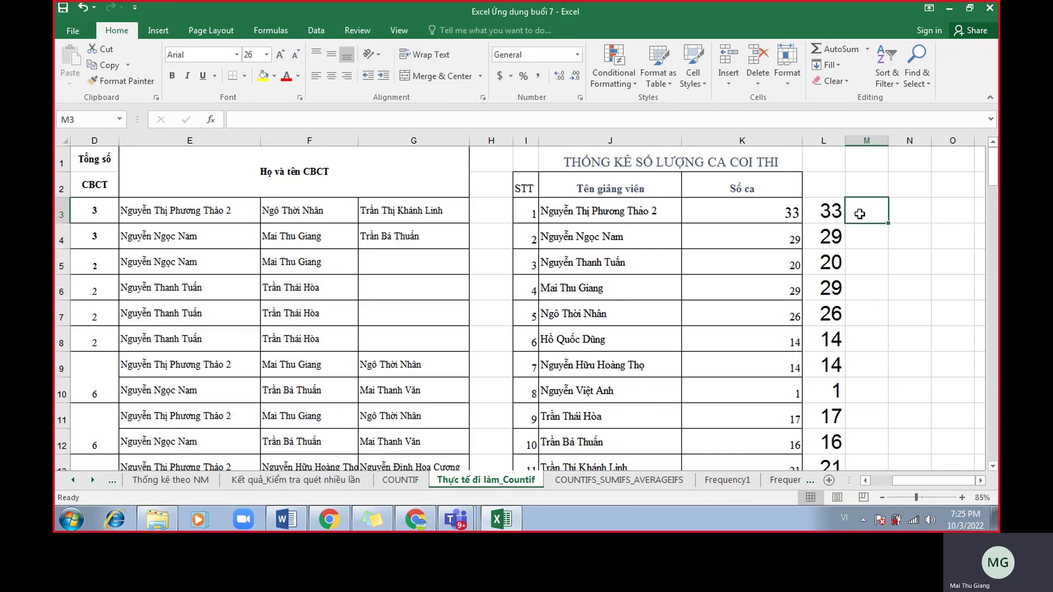
text(=co)
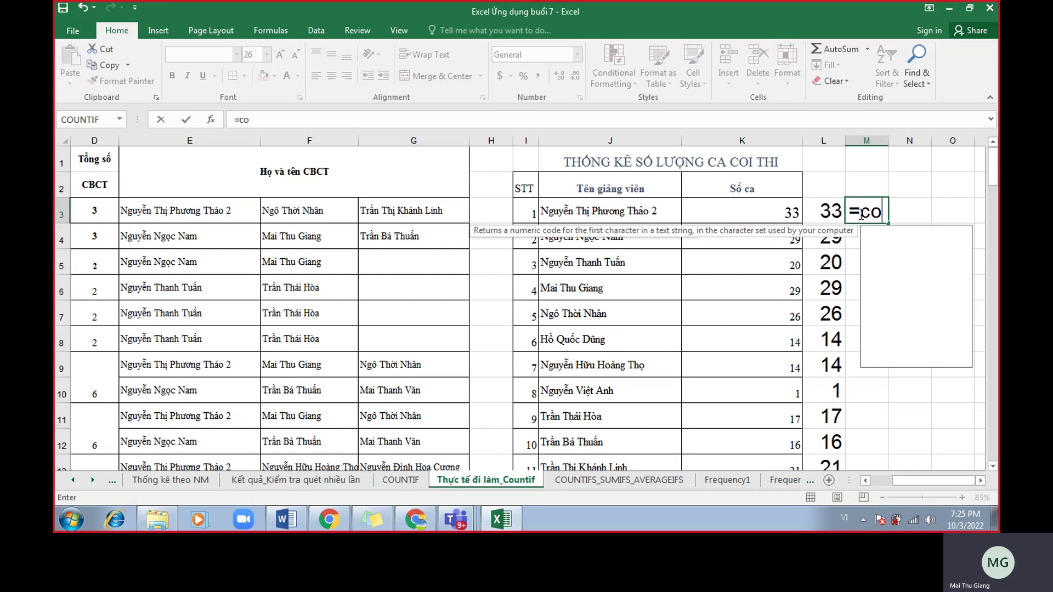
text(untif()
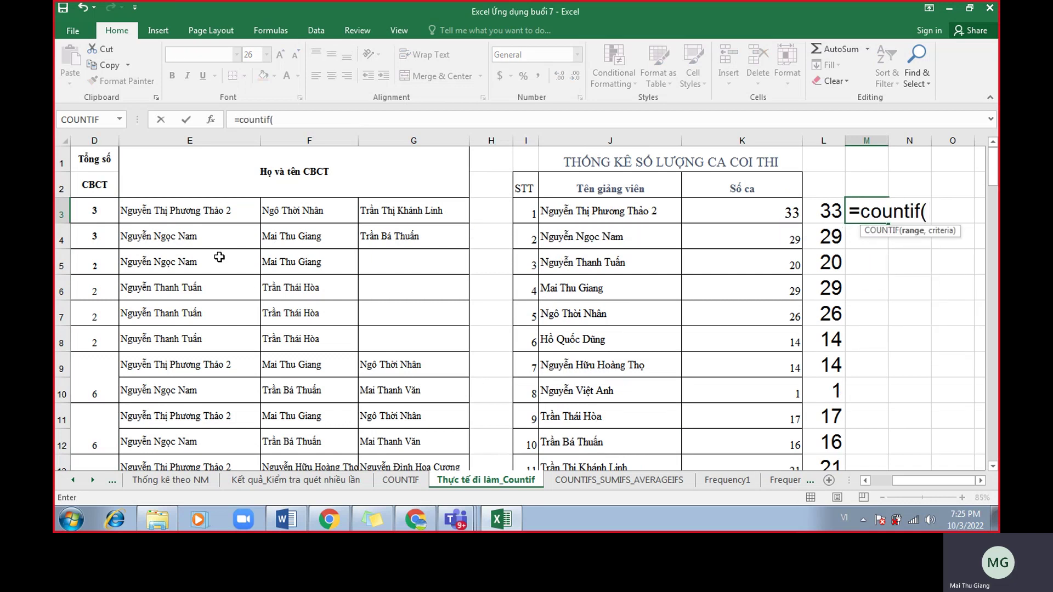
drag(184, 217, 441, 375)
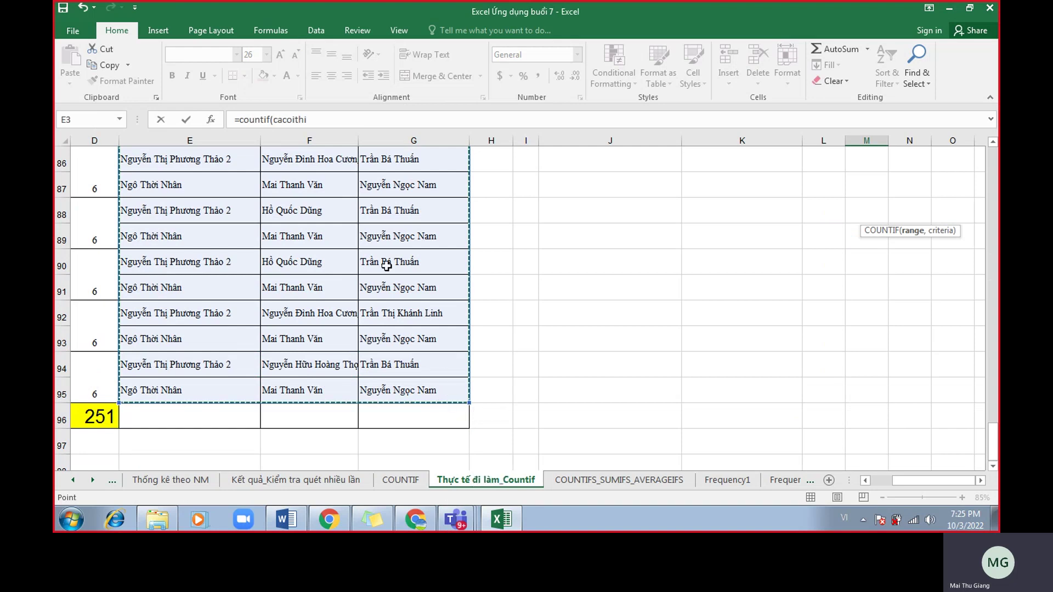
scroll(927, 301, up, 20)
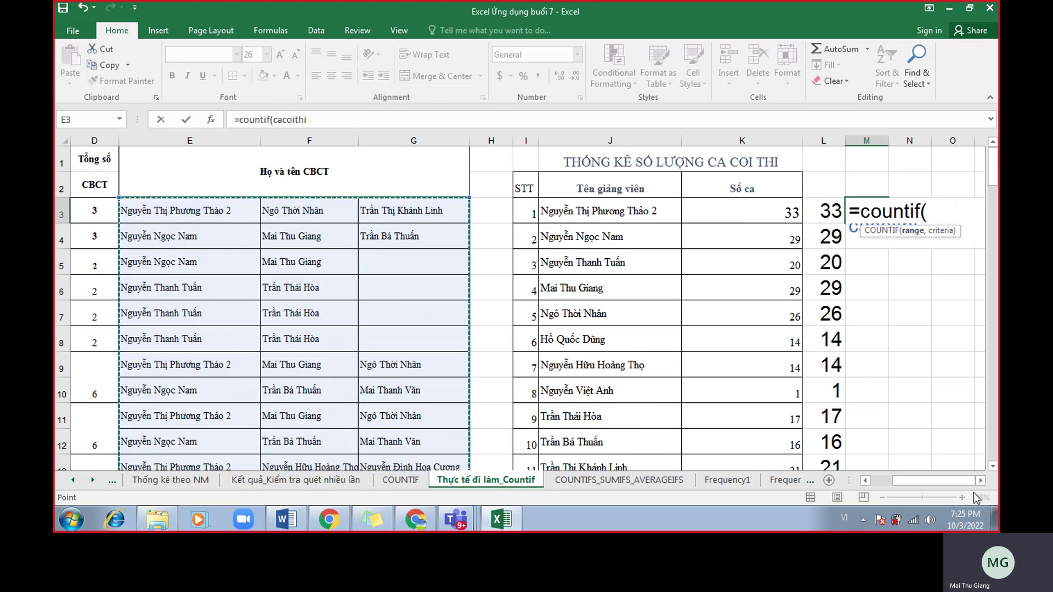
click(980, 481)
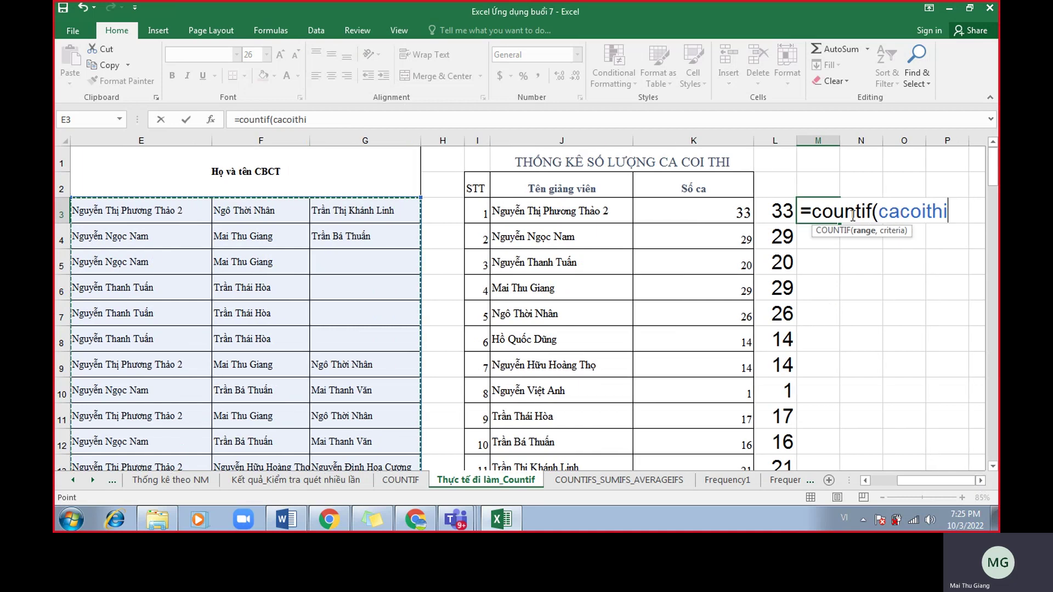
key(Escape)
click(776, 142)
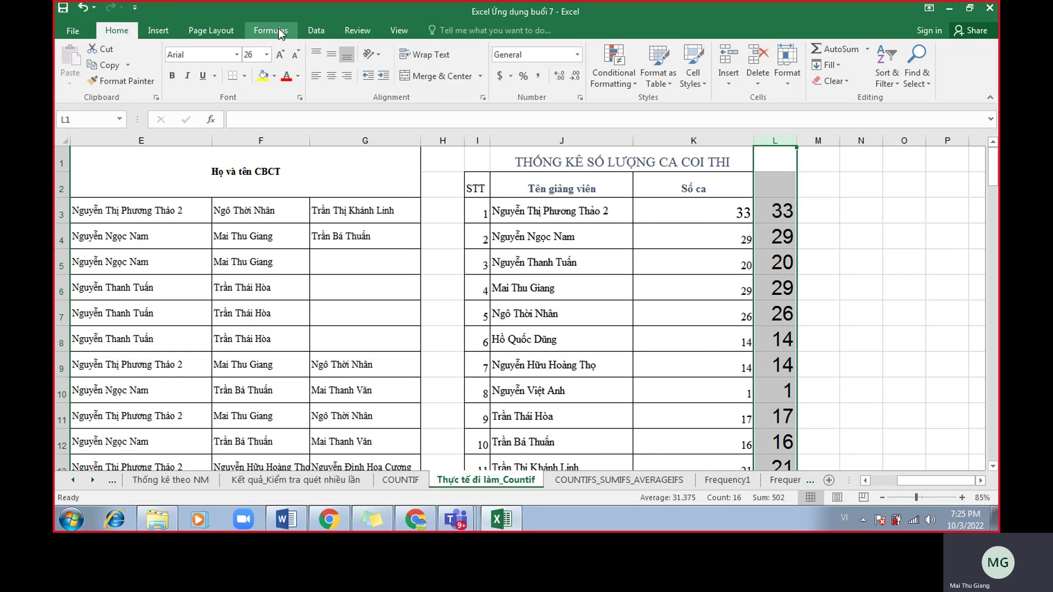
click(271, 30)
Delete the cacoithi defined name in the Name Manager.
click(445, 77)
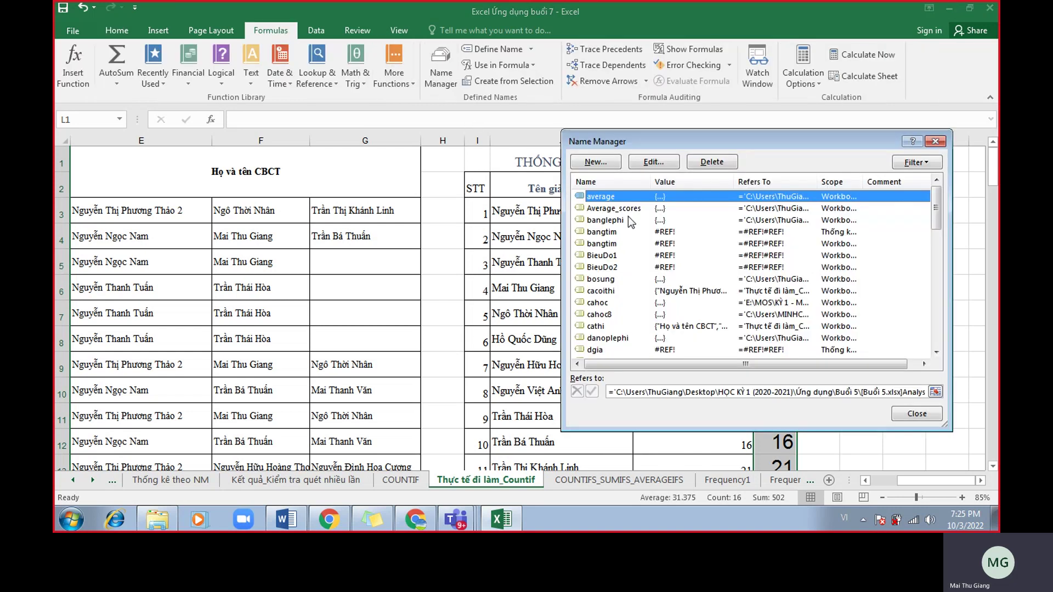
key(c)
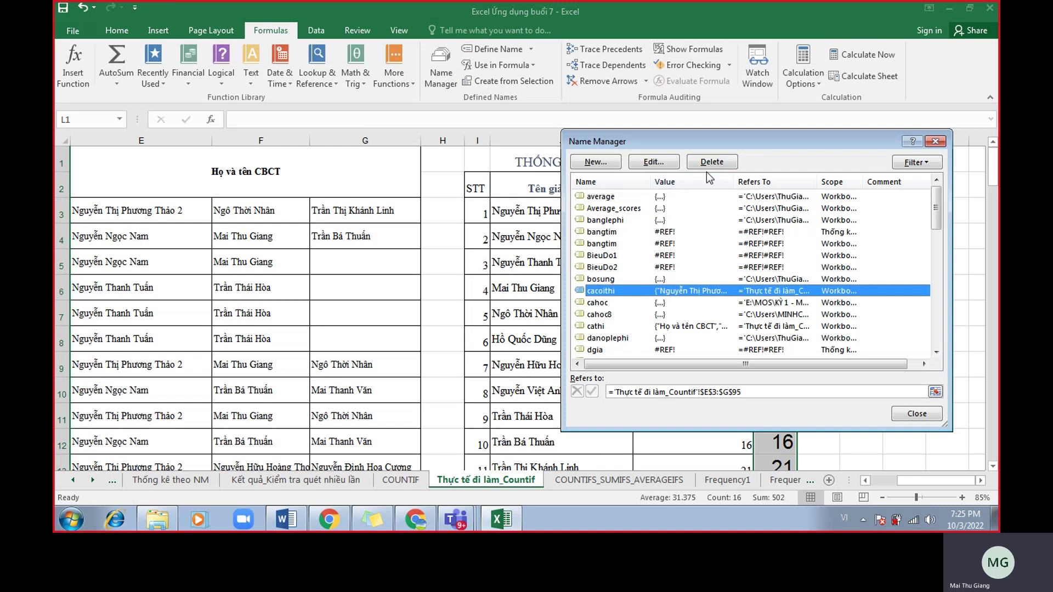
click(710, 163)
click(502, 297)
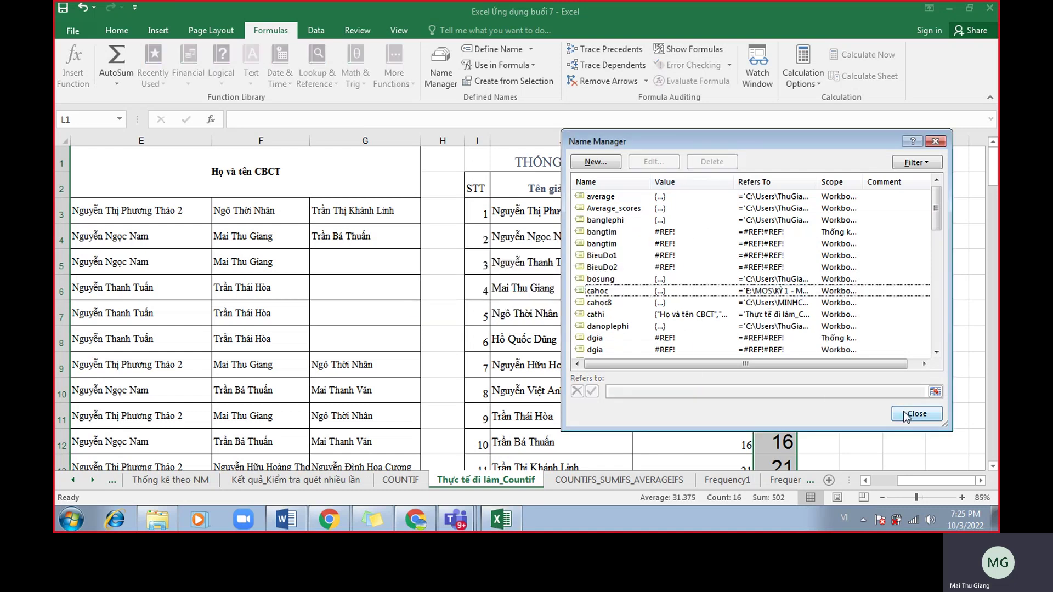
click(917, 413)
Clear the old values from column L and select L3.
key(Delete)
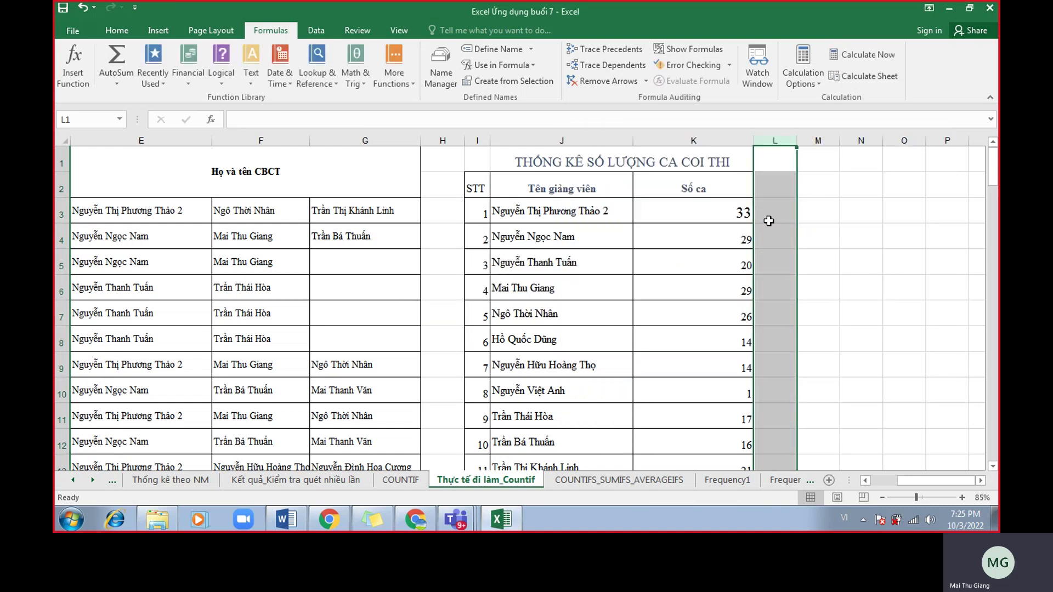
click(768, 218)
drag(181, 217, 364, 293)
click(782, 211)
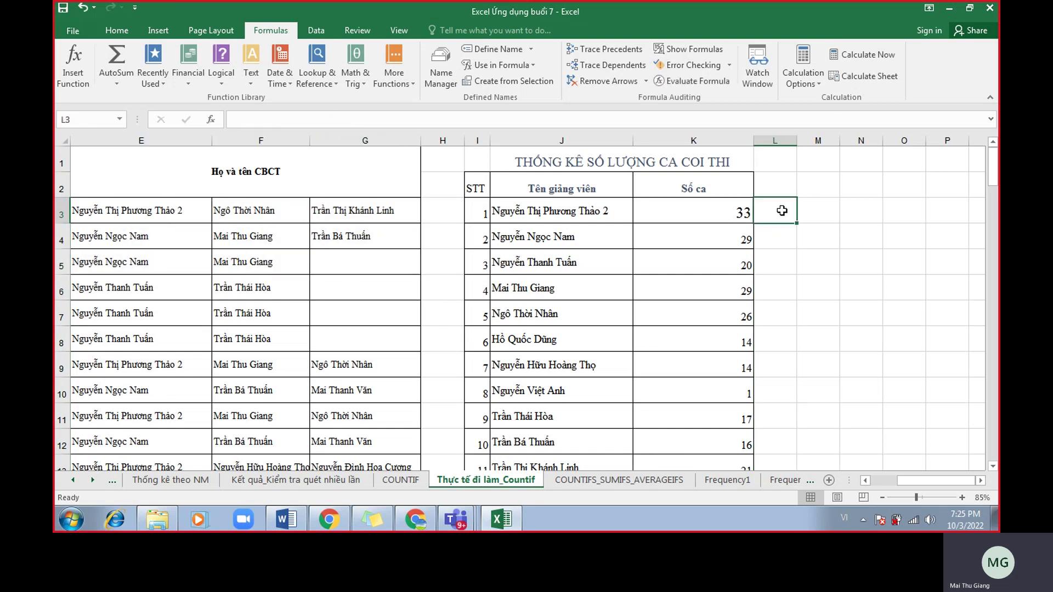
Enter =COUNTIF(E3:G95,J3) in L3 with the range selected on the sheet.
text(=countif)
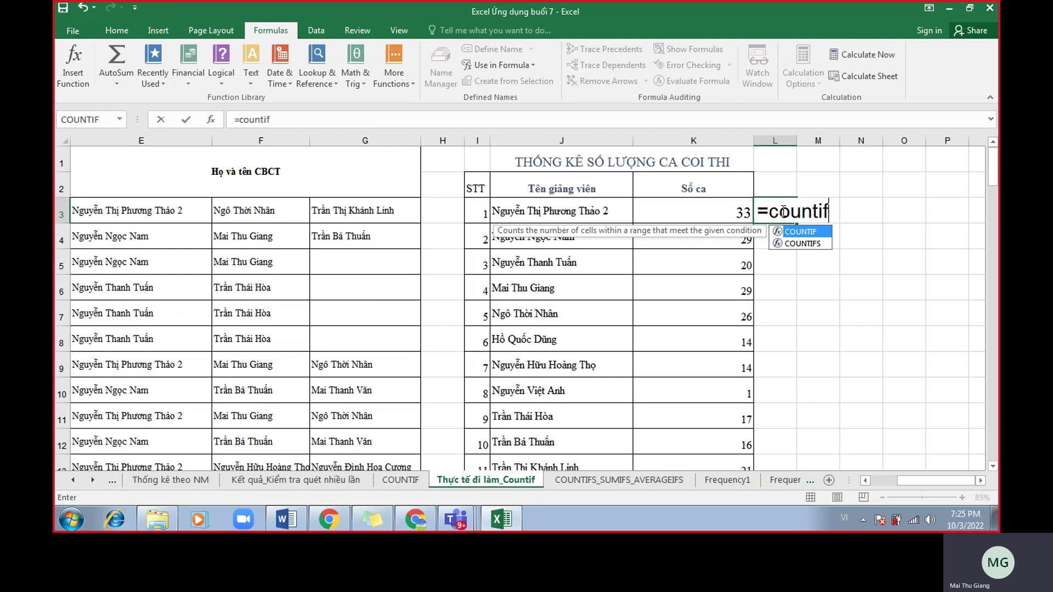
text(()
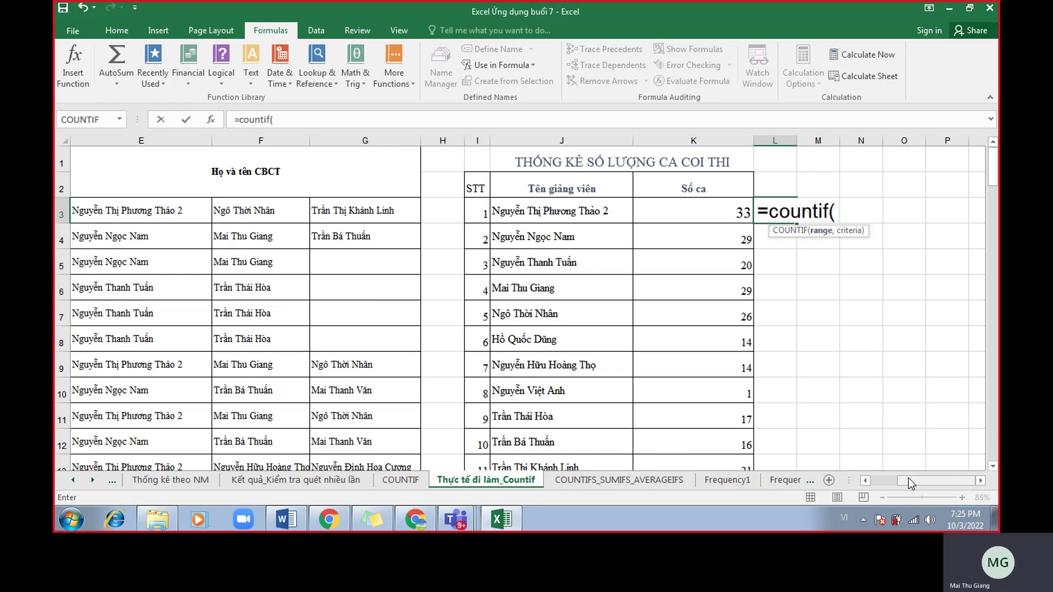
scroll(925, 465, left, 2)
drag(219, 211, 433, 398)
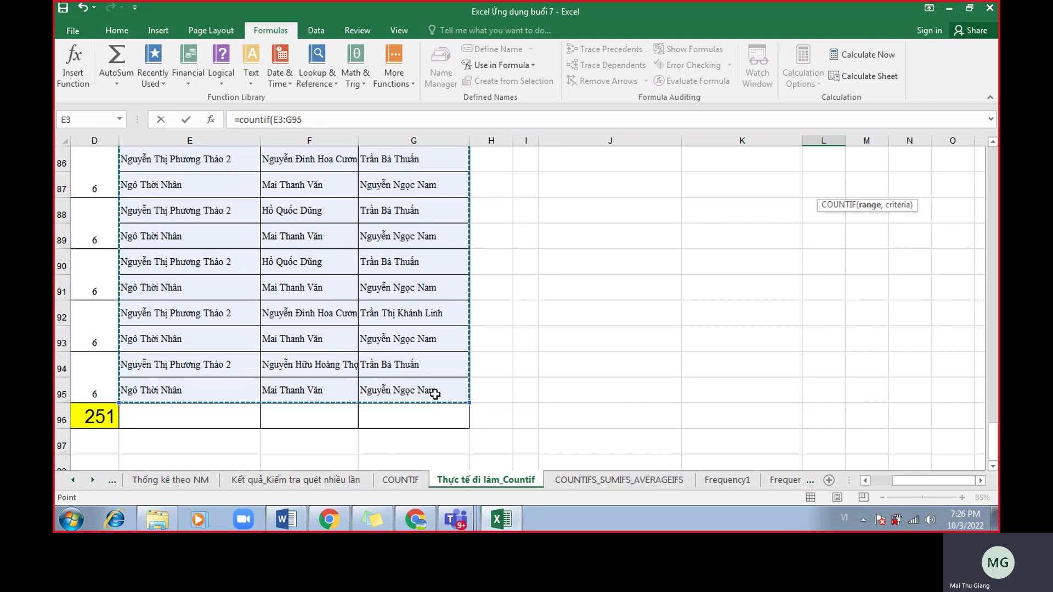
scroll(434, 394, up, 20)
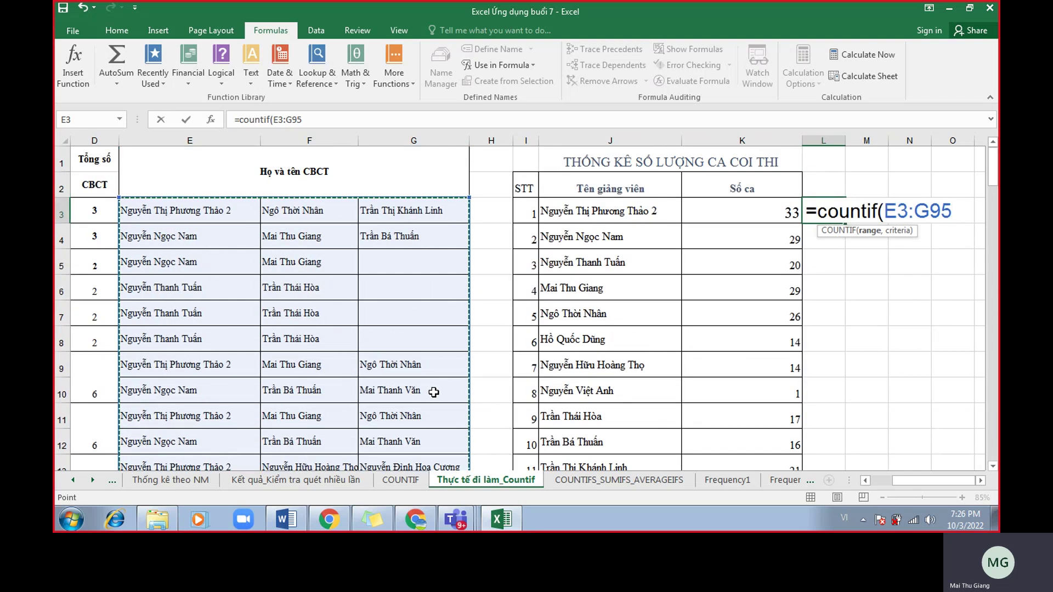
scroll(433, 392, down, 20)
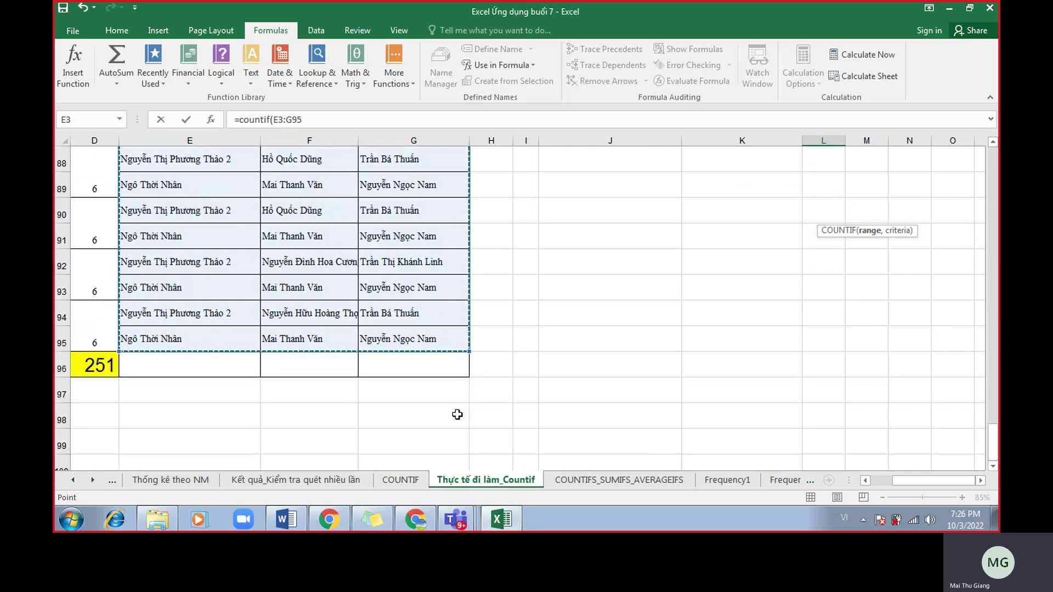
scroll(456, 416, up, 20)
text(,)
click(651, 214)
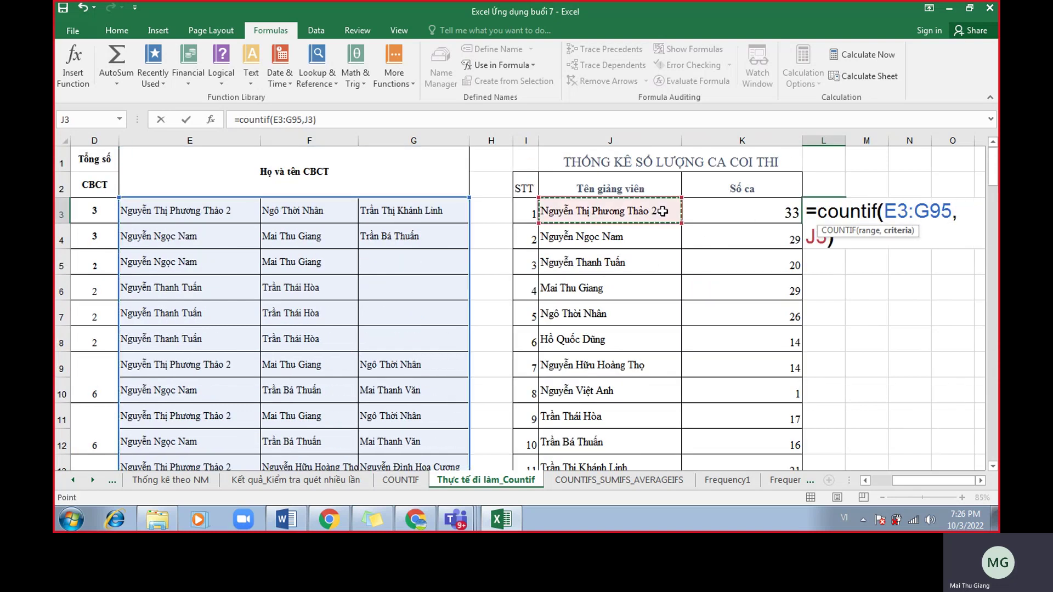
key(Return)
Fill the formula down to L17 and AutoSum L3:L17 into L18, giving 239.
click(839, 218)
double_click(841, 220)
scroll(830, 331, down, 3)
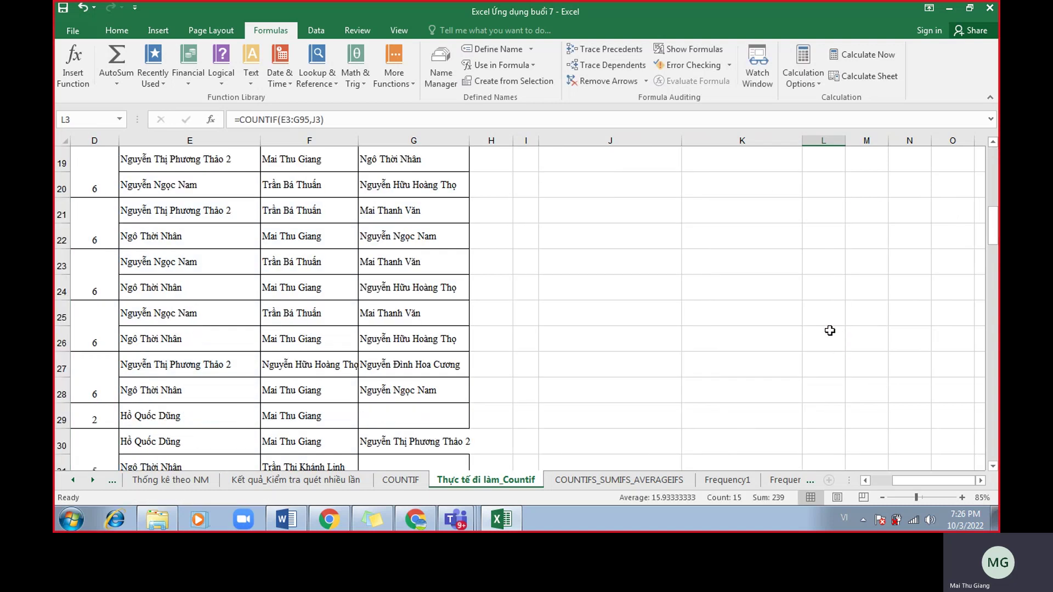
click(839, 363)
click(116, 55)
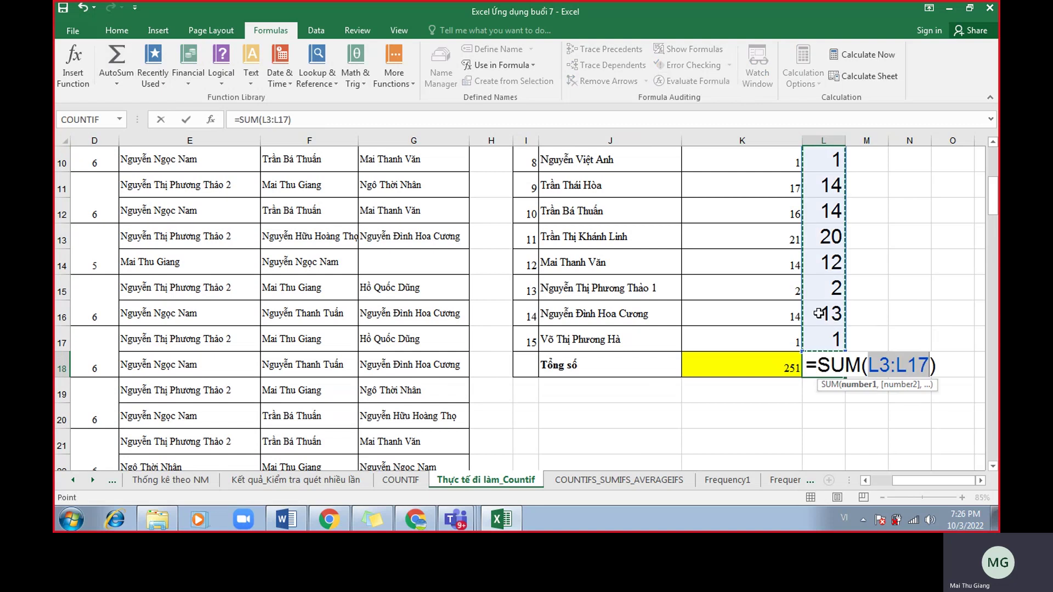
key(Return)
click(828, 365)
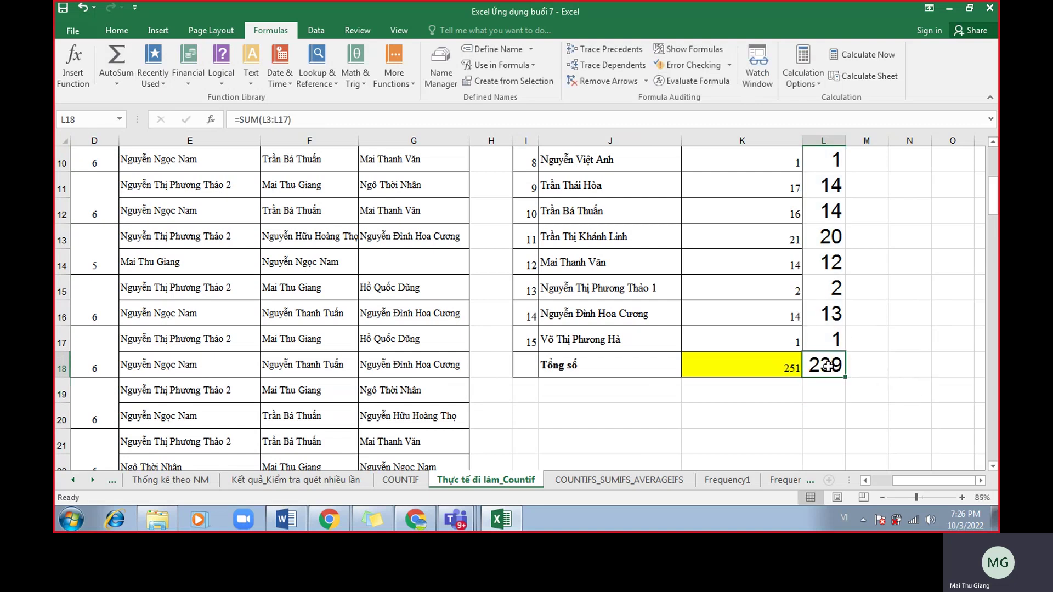
click(756, 142)
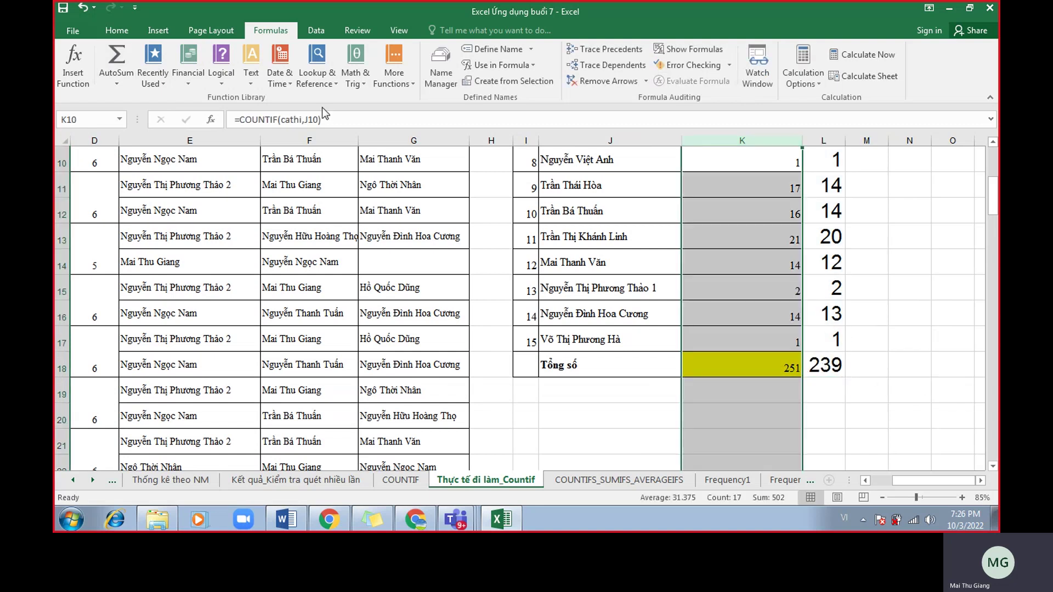
Enlarge column K's font size to 24.
click(117, 31)
click(282, 55)
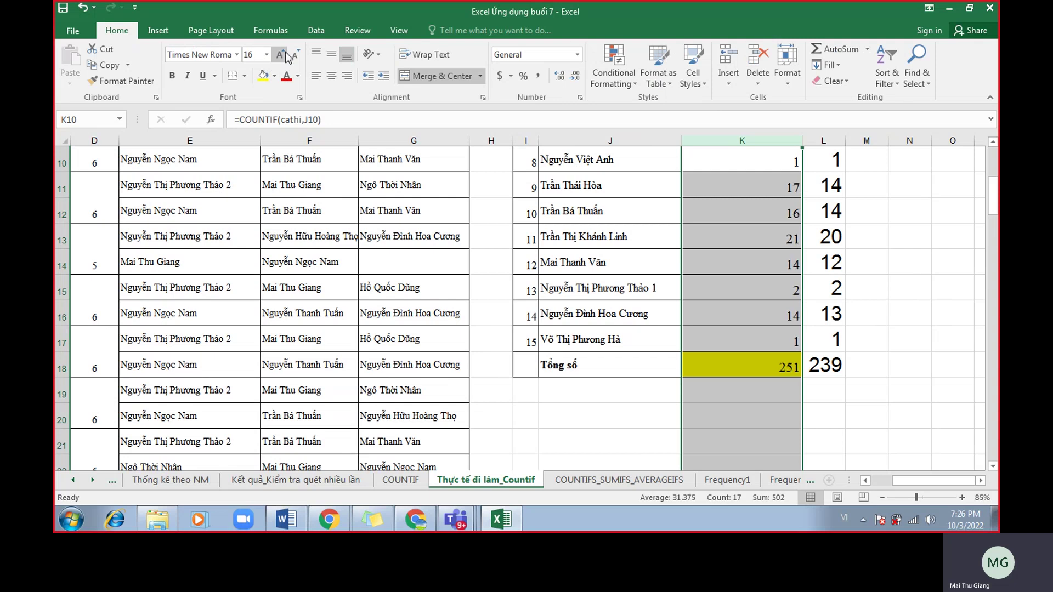
click(285, 54)
click(286, 54)
click(285, 54)
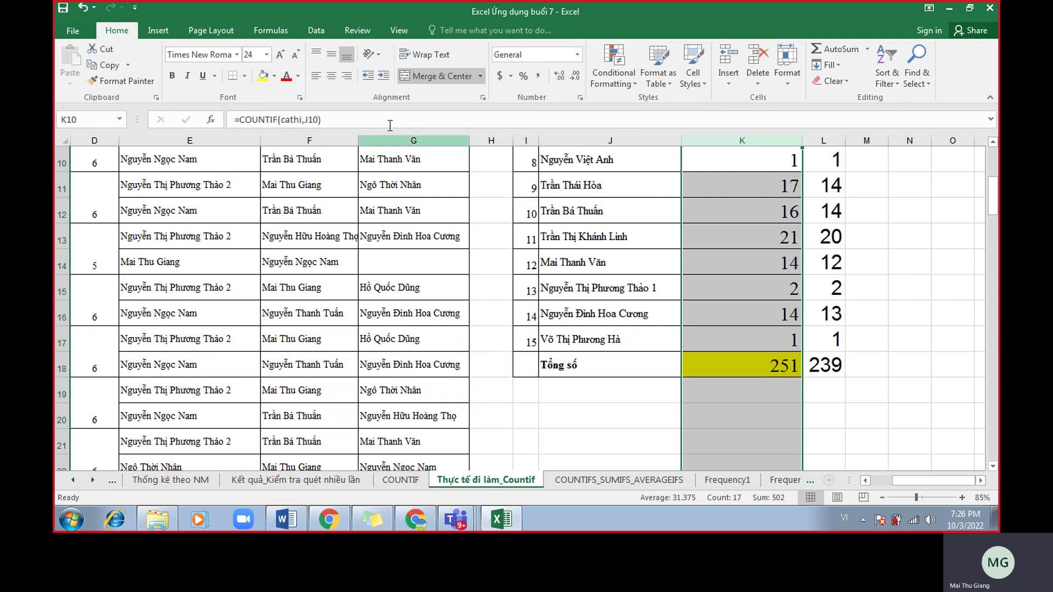
Compare K6 with L6 and open L6's COUNTIF formula to inspect it.
click(829, 265)
scroll(825, 268, up, 3)
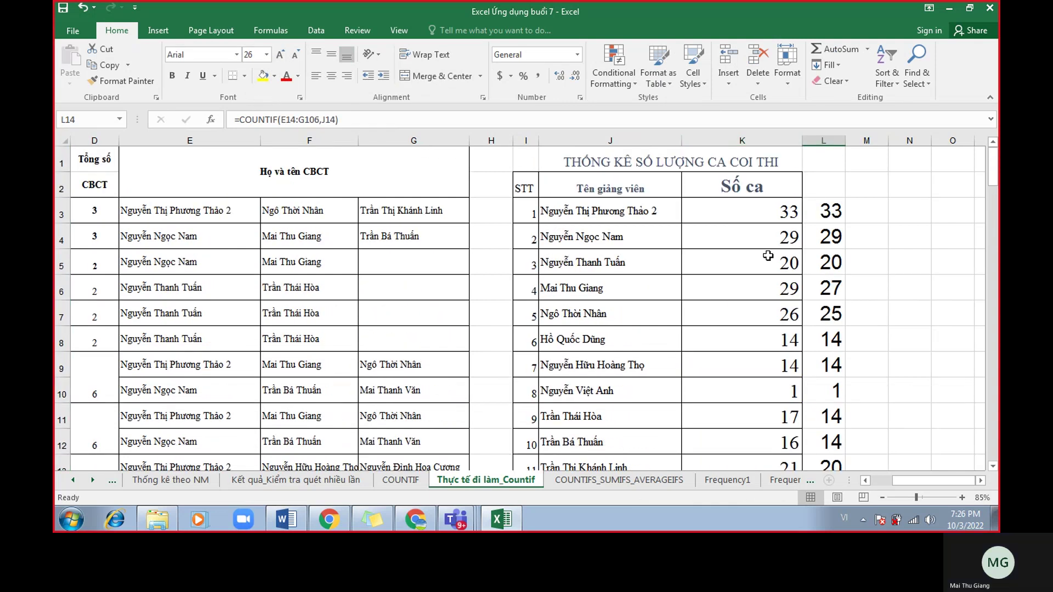
drag(766, 288, 809, 288)
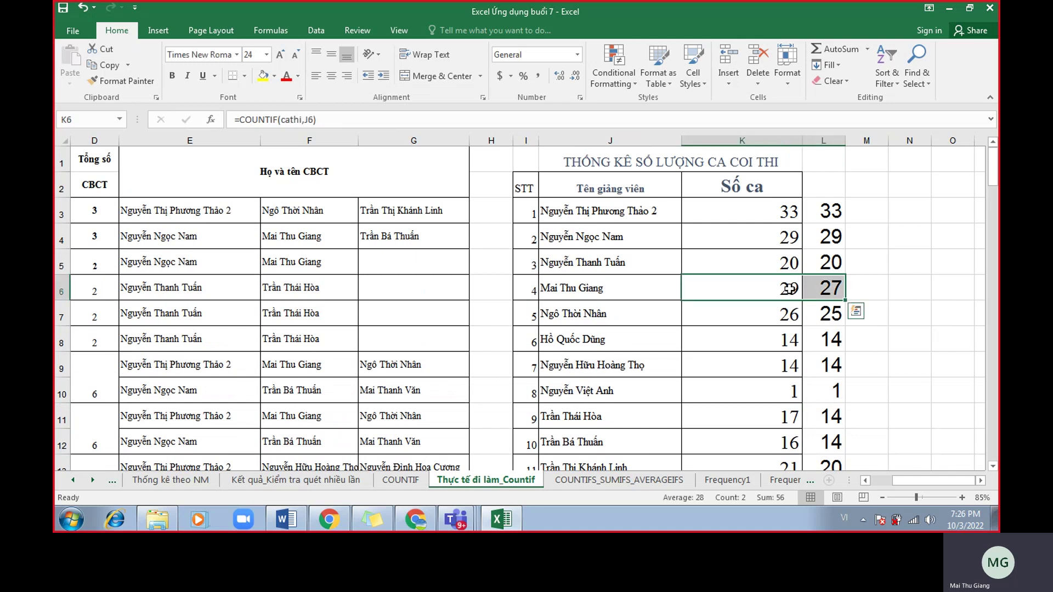
click(790, 289)
double_click(829, 291)
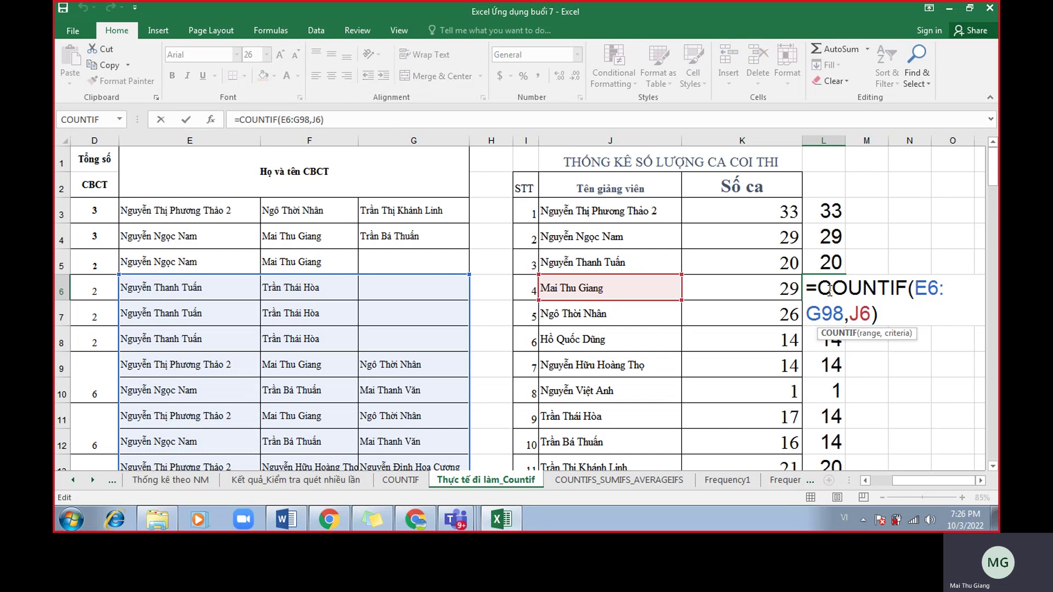
key(Return)
Open L3's formula to show its E3:G95 count range.
click(831, 210)
double_click(832, 209)
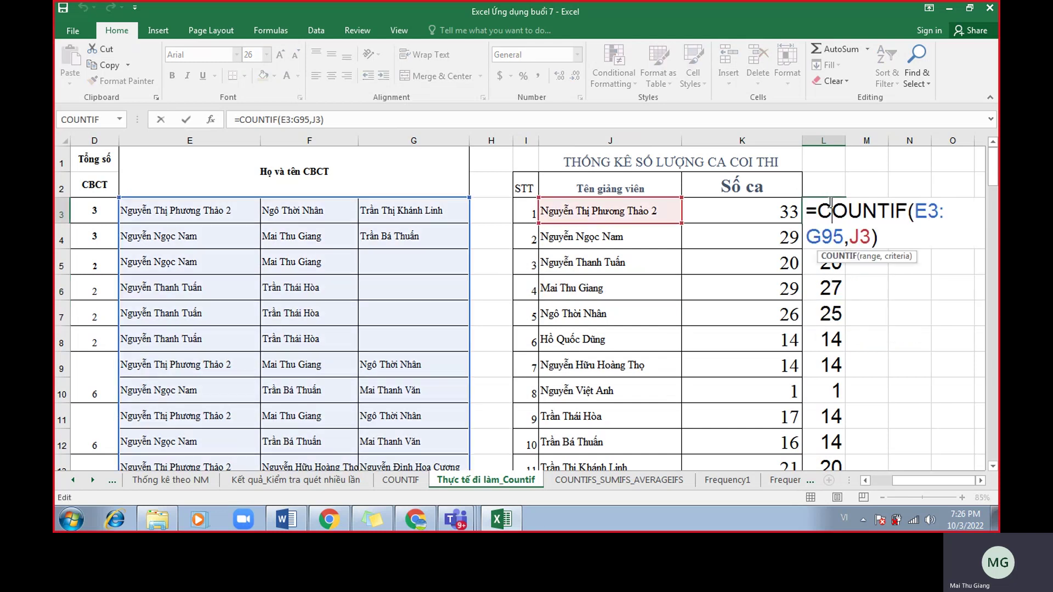
key(Return)
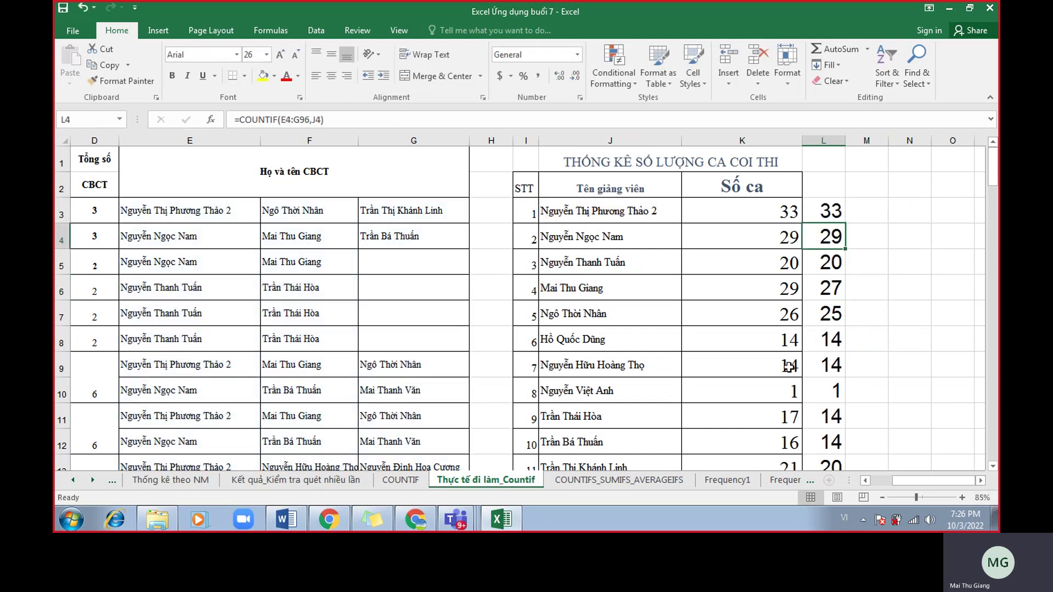
scroll(777, 359, down, 1)
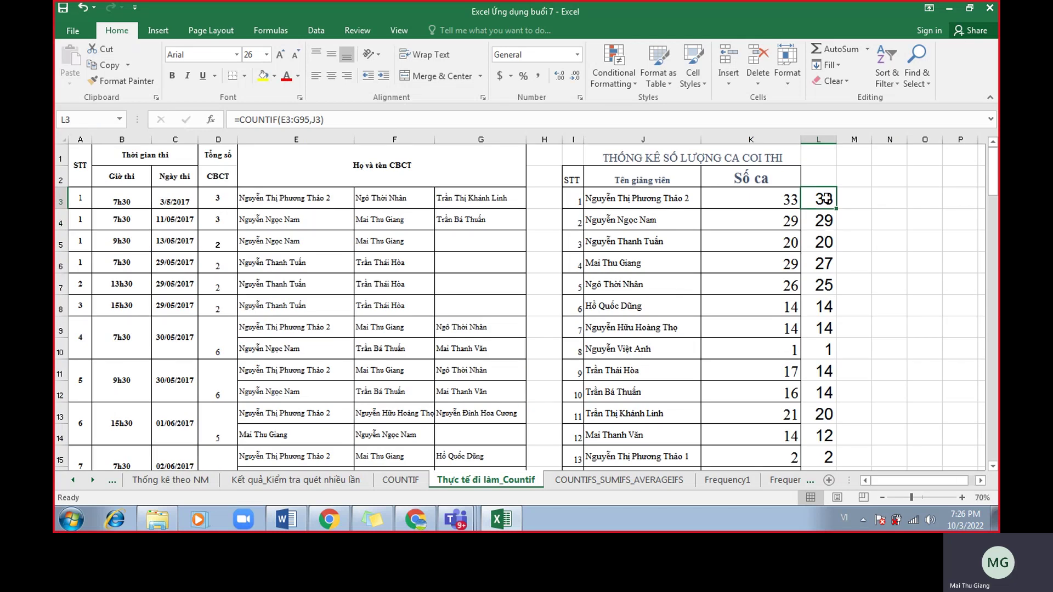
double_click(826, 199)
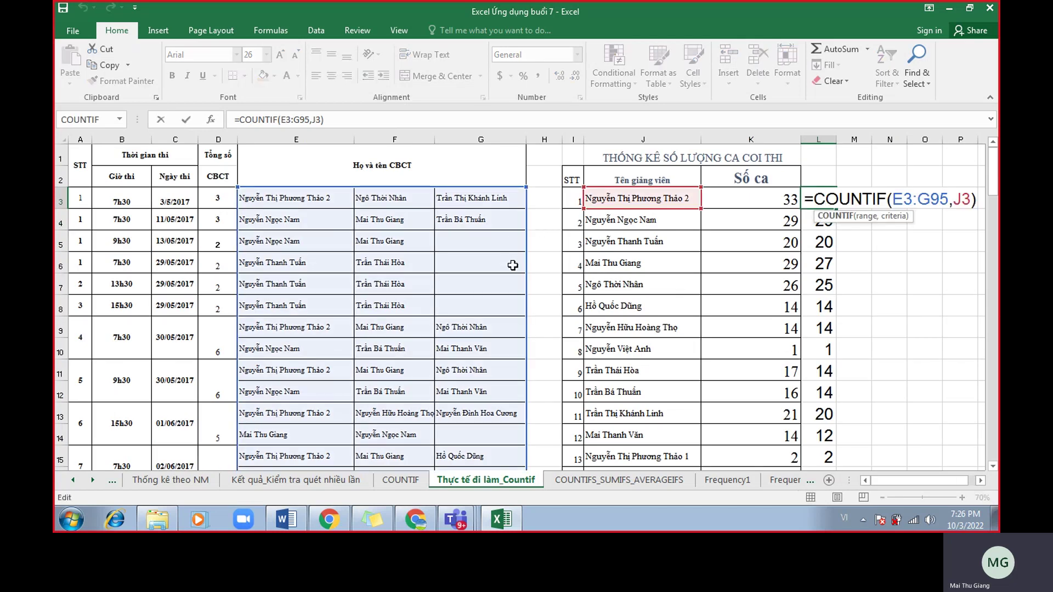
scroll(521, 274, down, 19)
scroll(521, 306, down, 5)
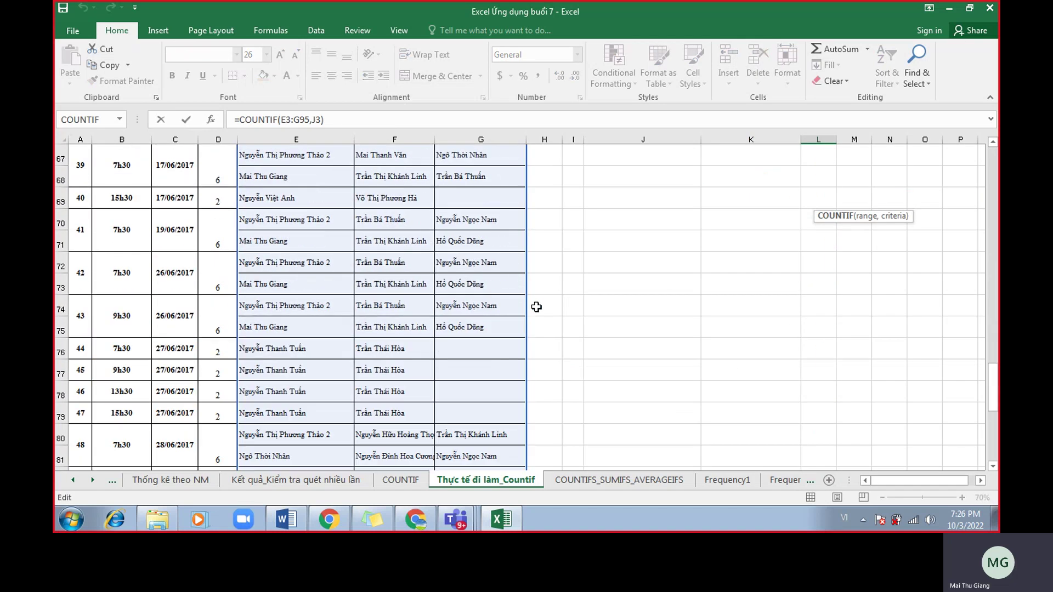
key(Return)
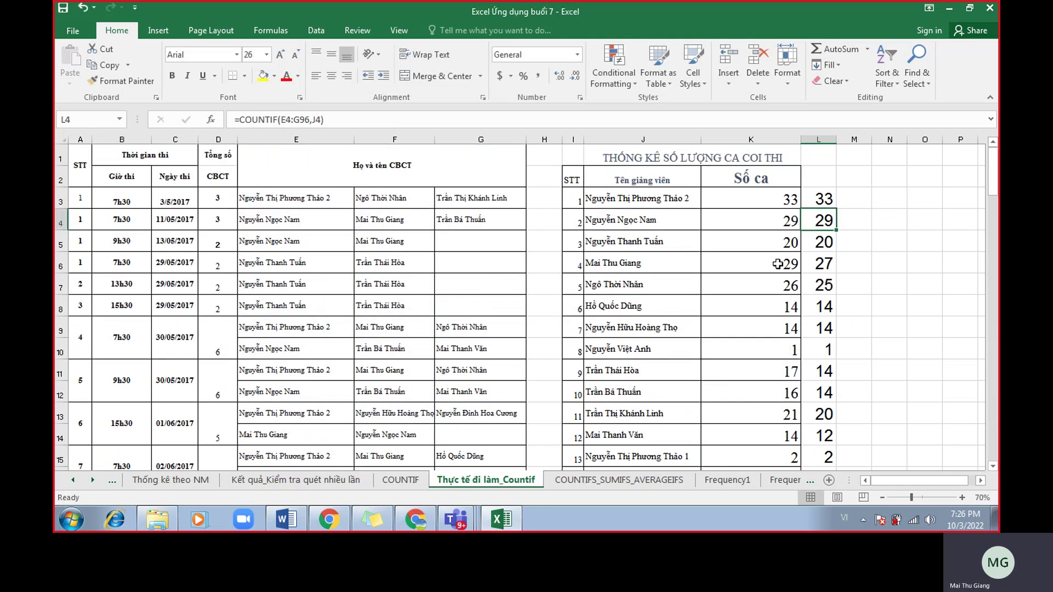
Open L6's formula to show its range shifted down to E6:G98.
double_click(817, 268)
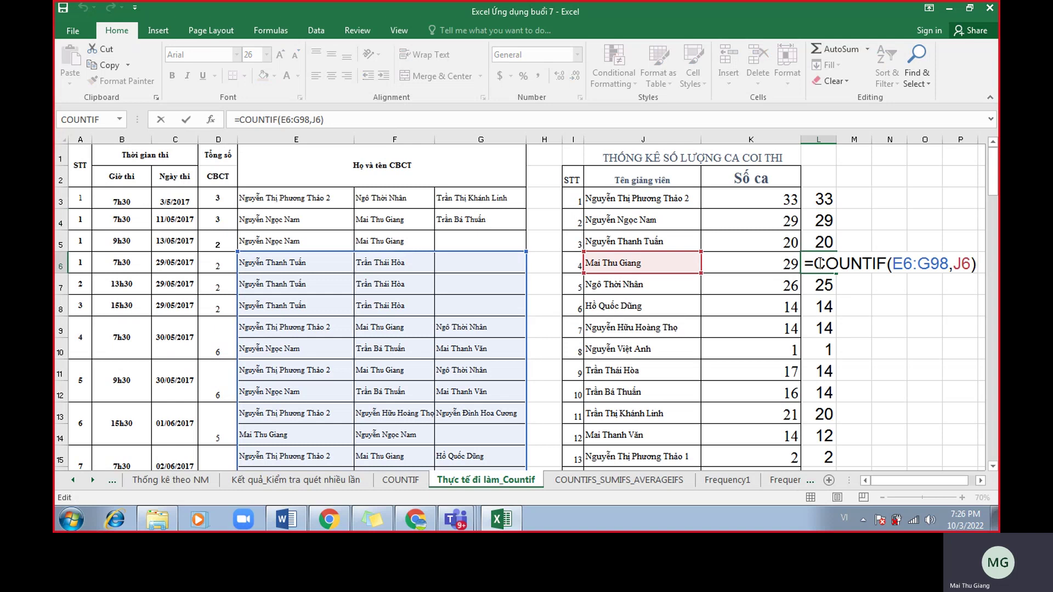
scroll(852, 326, down, 20)
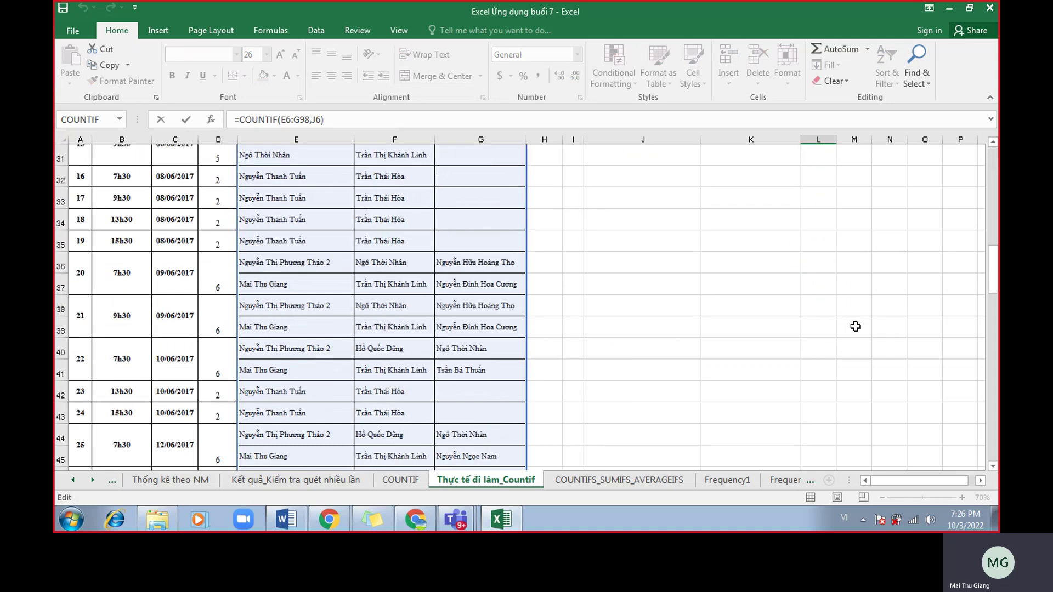
scroll(855, 327, down, 12)
scroll(855, 328, up, 4)
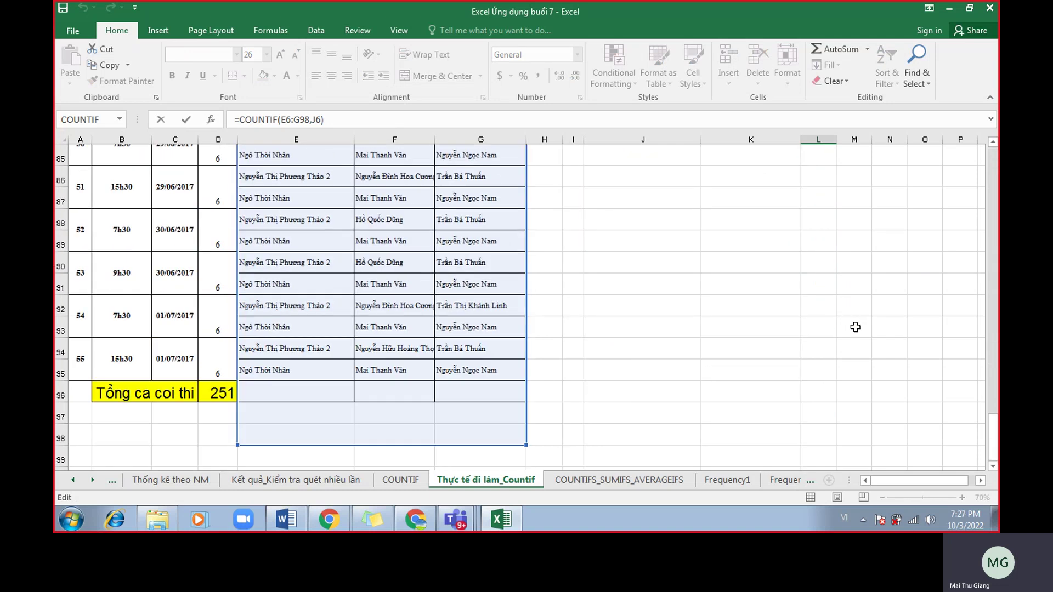
key(Return)
Open L11's formula to show its E11:G103 range running past row 95.
double_click(802, 243)
scroll(777, 282, down, 13)
scroll(780, 288, down, 17)
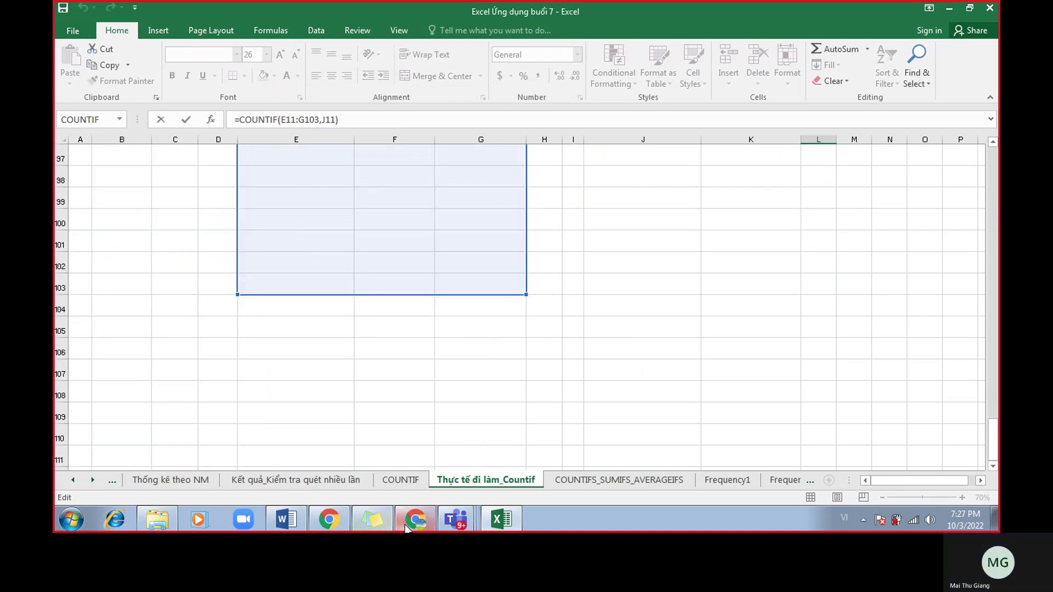
click(414, 519)
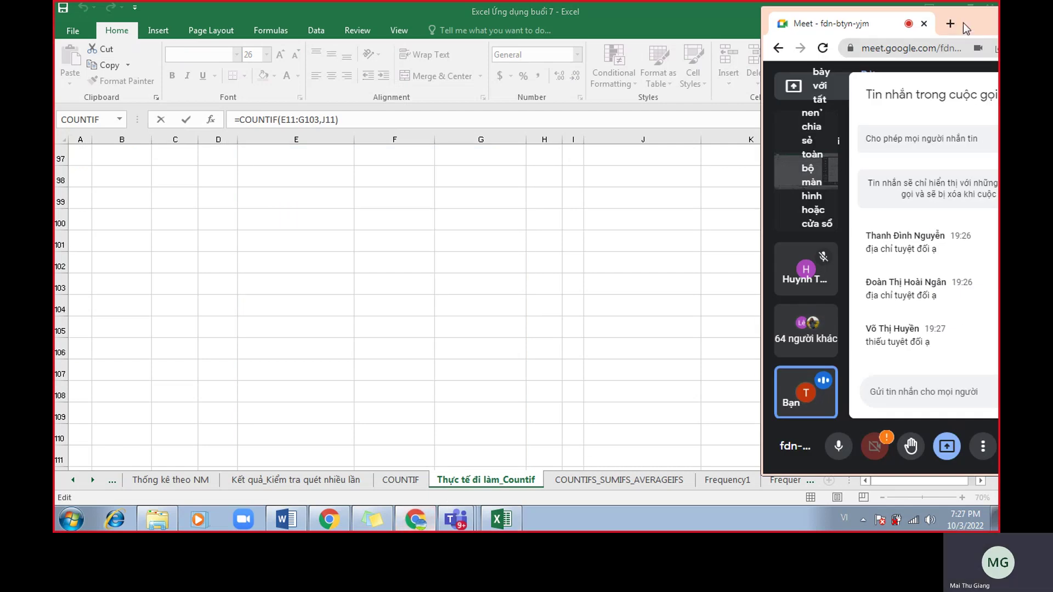
drag(958, 28, 738, 40)
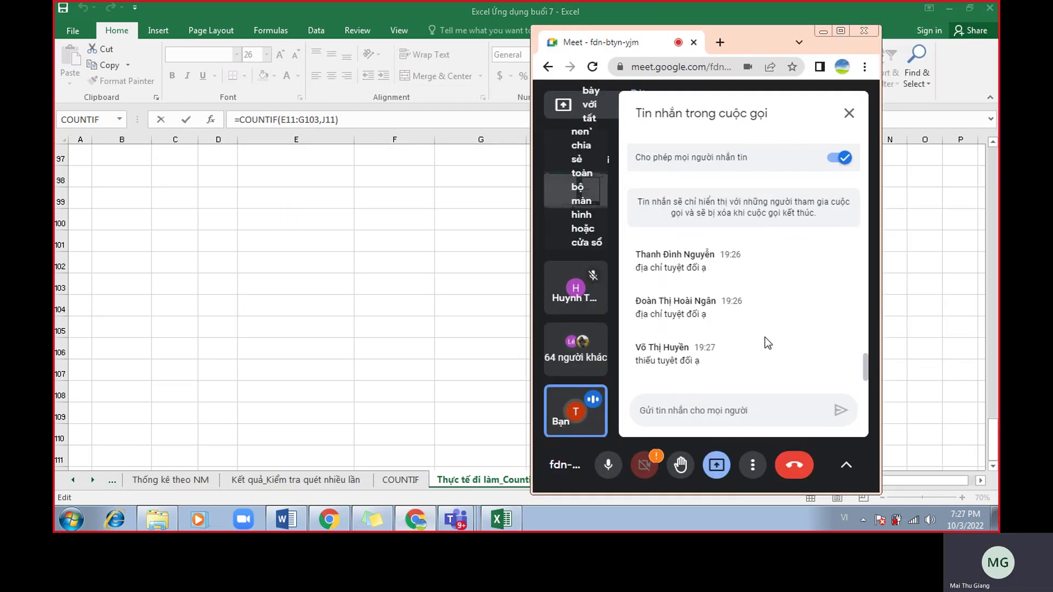
scroll(768, 343, up, 4)
scroll(767, 343, down, 3)
scroll(766, 345, down, 2)
click(472, 329)
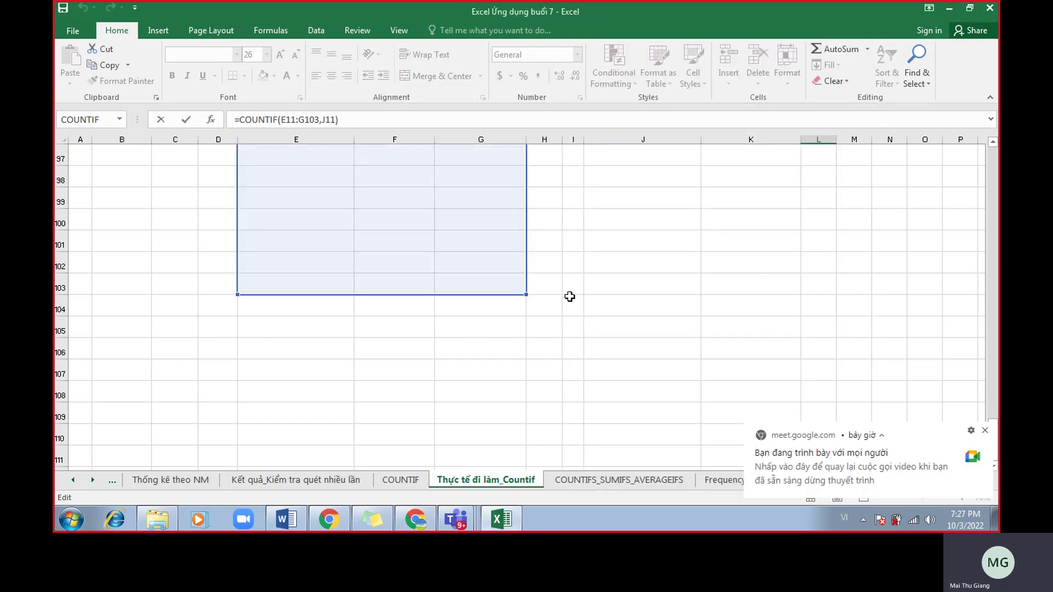
scroll(603, 302, up, 20)
scroll(659, 302, up, 5)
Highlight E3:G95 in L3's formula and compare it with L6's shifted E6:G98 range.
scroll(675, 331, up, 1)
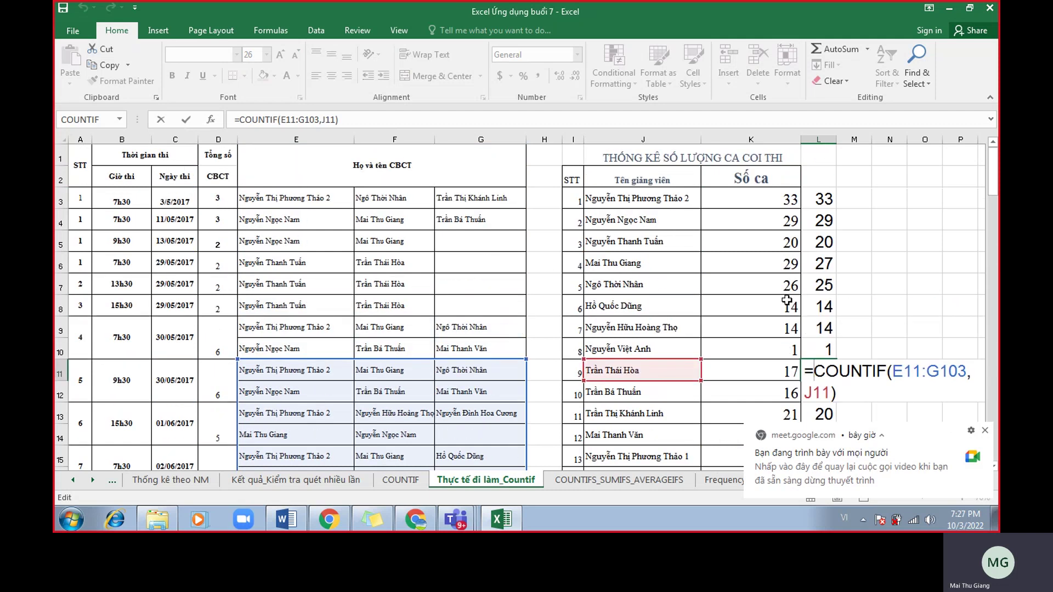
key(Return)
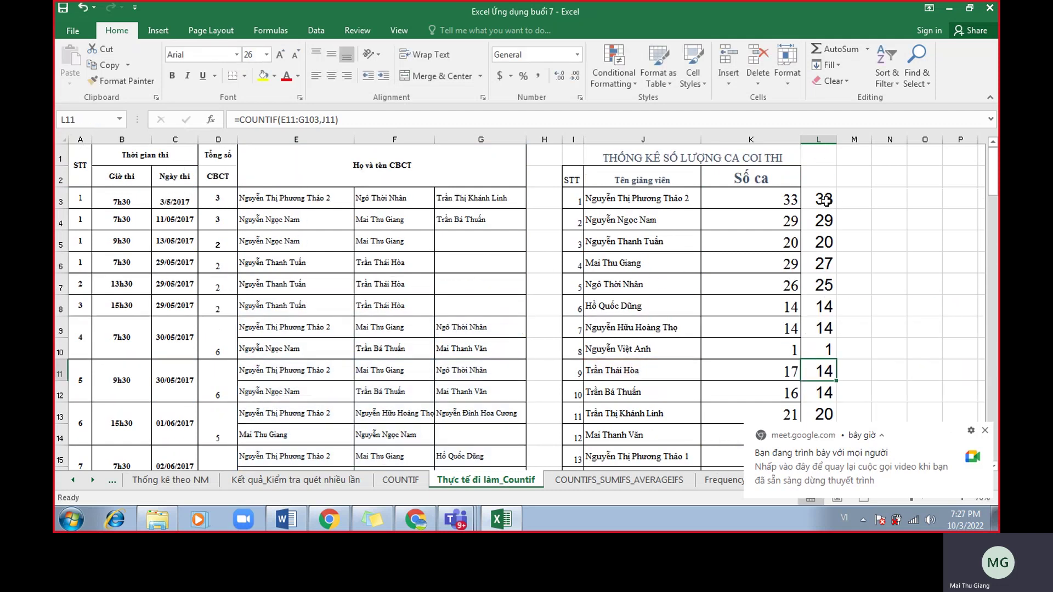
double_click(822, 199)
drag(894, 199, 948, 203)
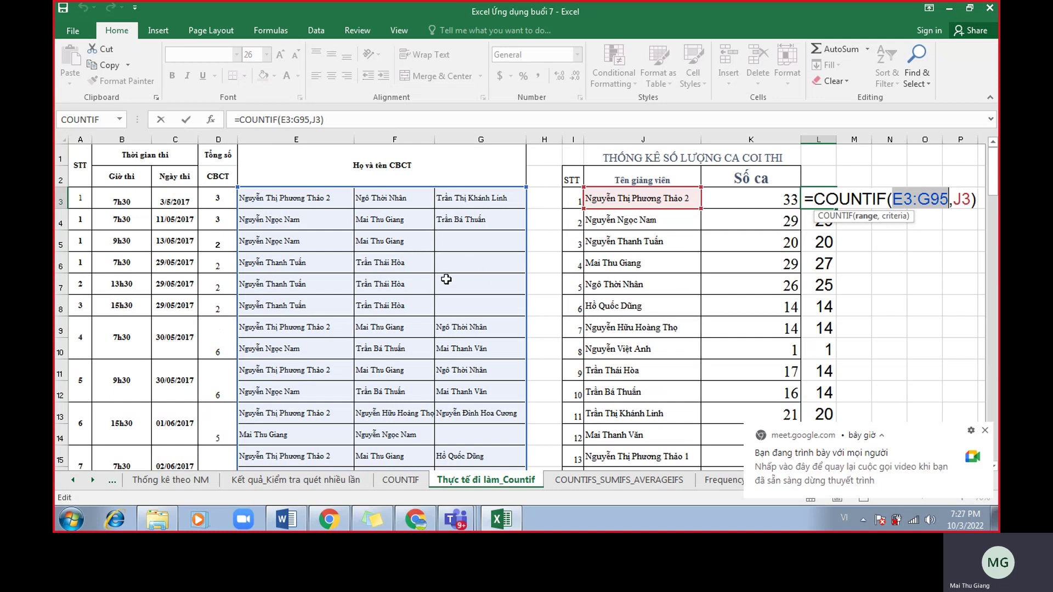
key(Return)
double_click(827, 268)
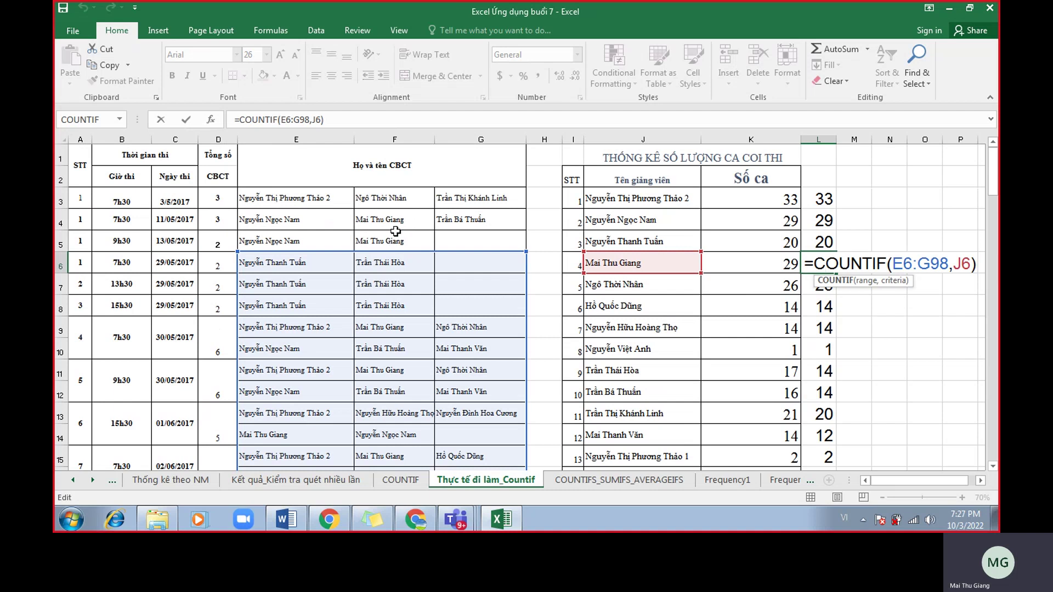
key(Return)
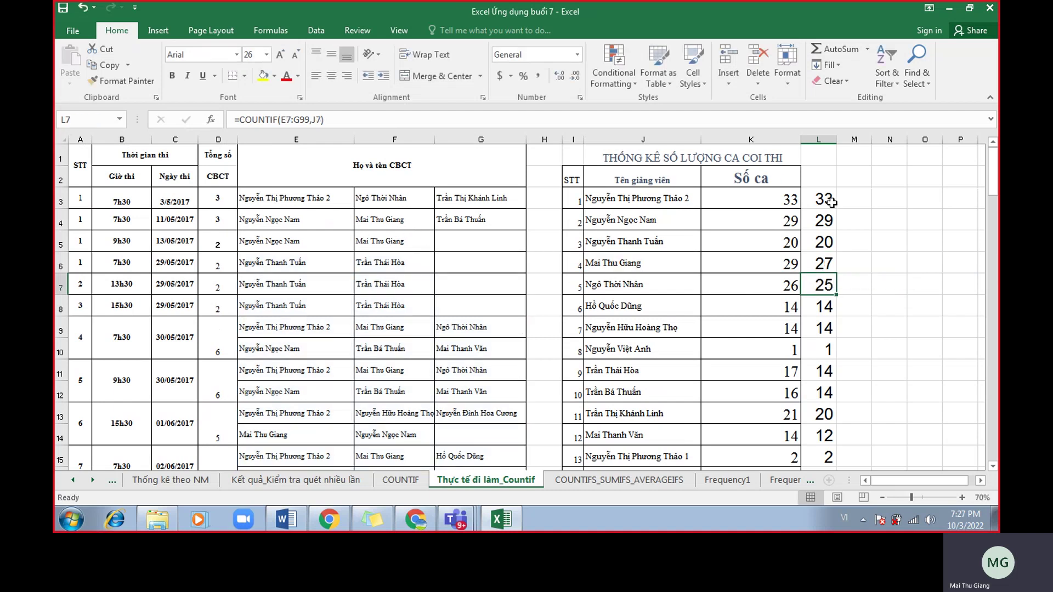
double_click(832, 202)
Make L3's range absolute as $E$3:$G$95 with F4 and fill it down to L15.
drag(948, 203, 894, 204)
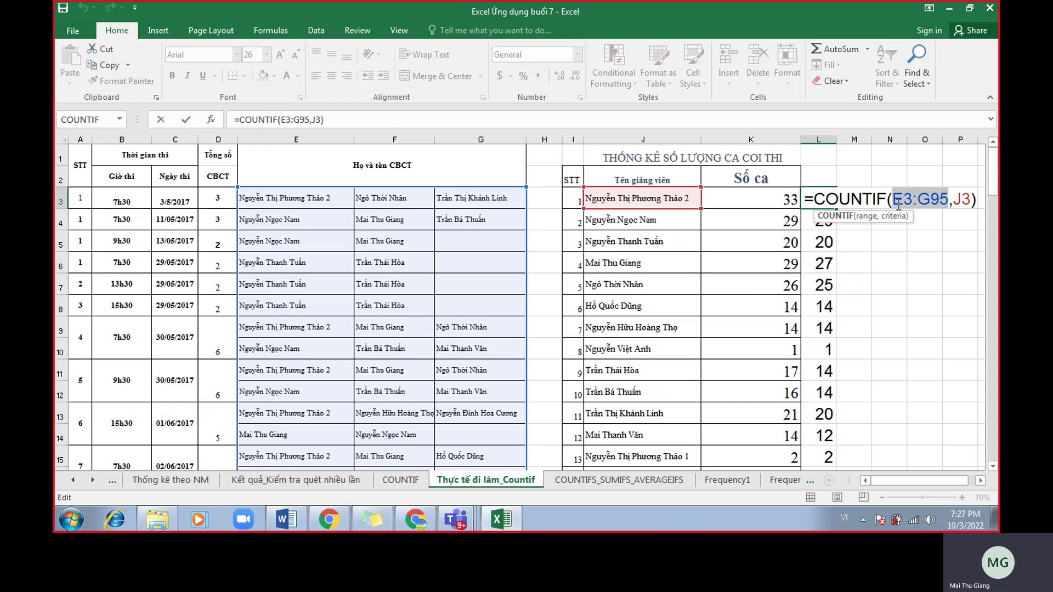
key(F4)
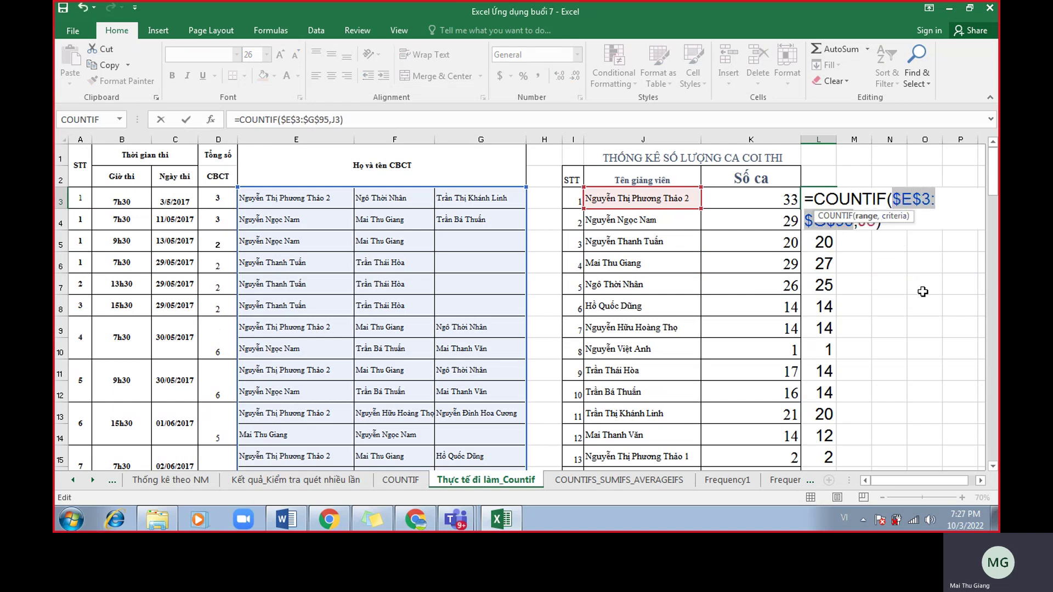
click(979, 481)
click(980, 481)
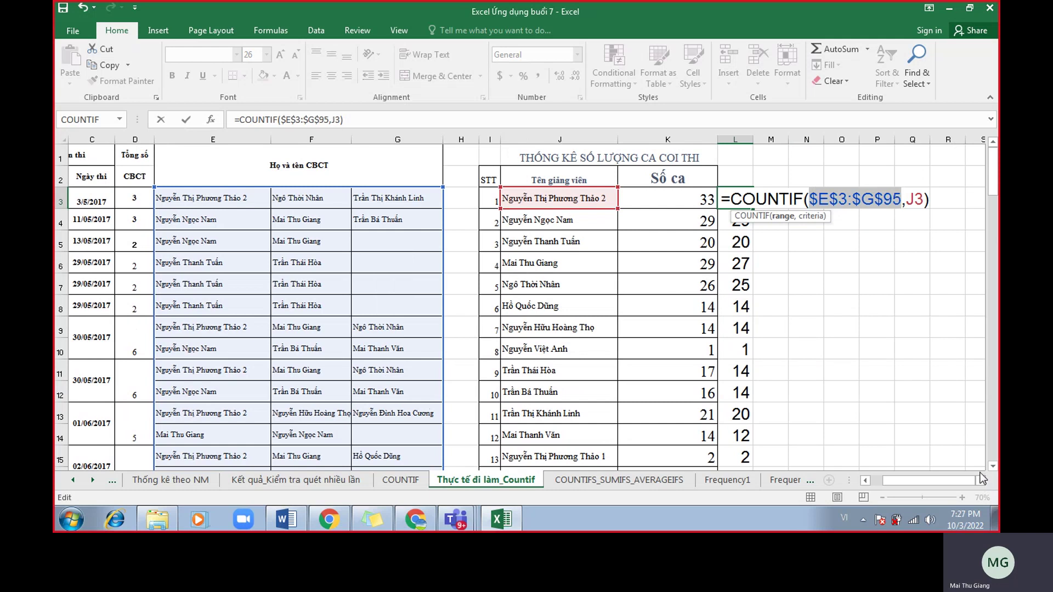
key(Return)
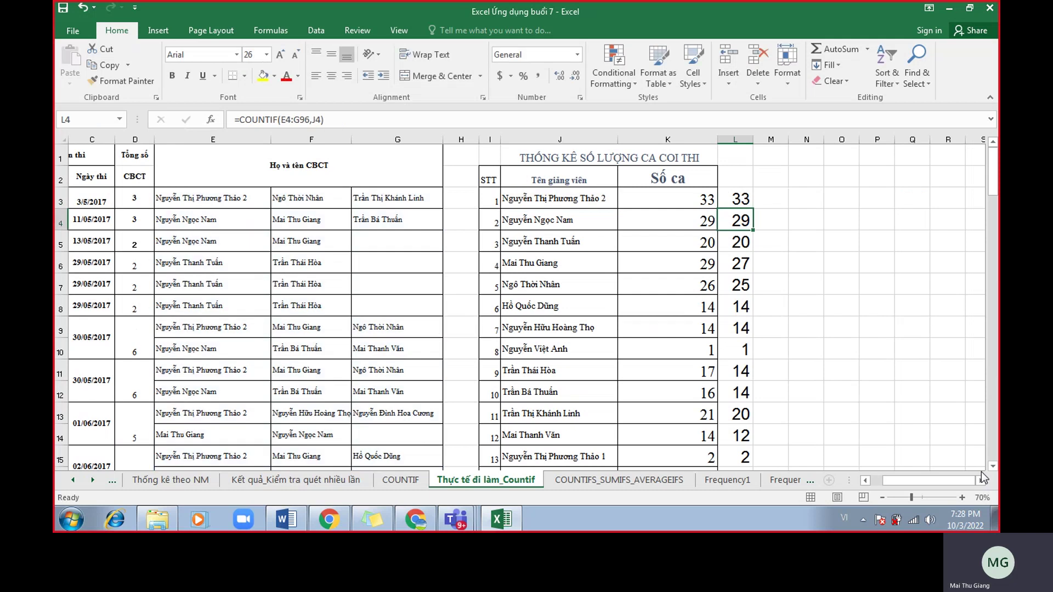
click(738, 199)
double_click(753, 209)
key(F2)
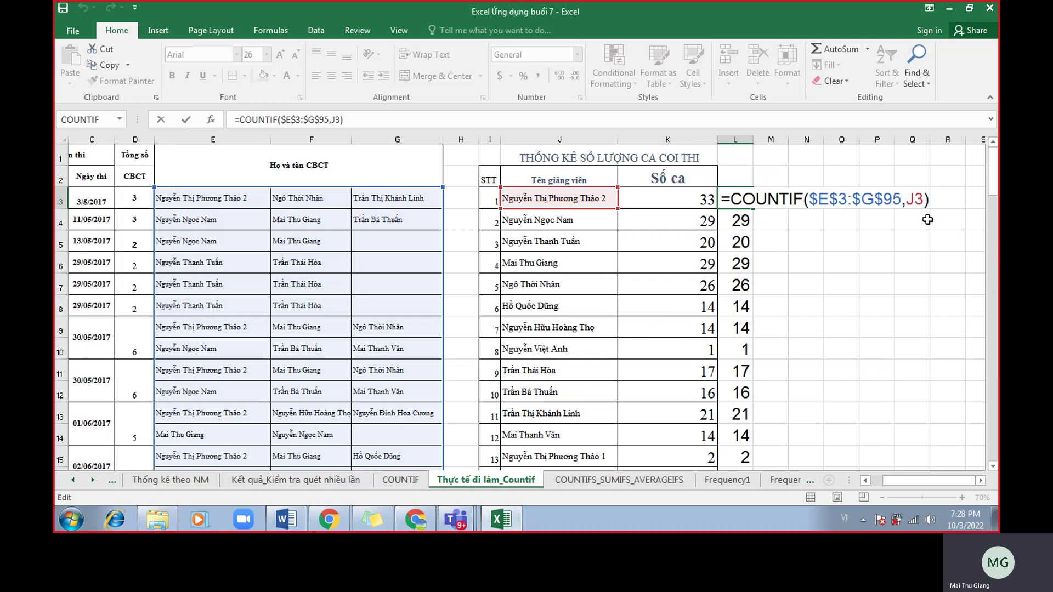
Confirm =COUNTIF($E$3:$G$95,J3) in L3 and fill it down column L.
drag(900, 198, 820, 203)
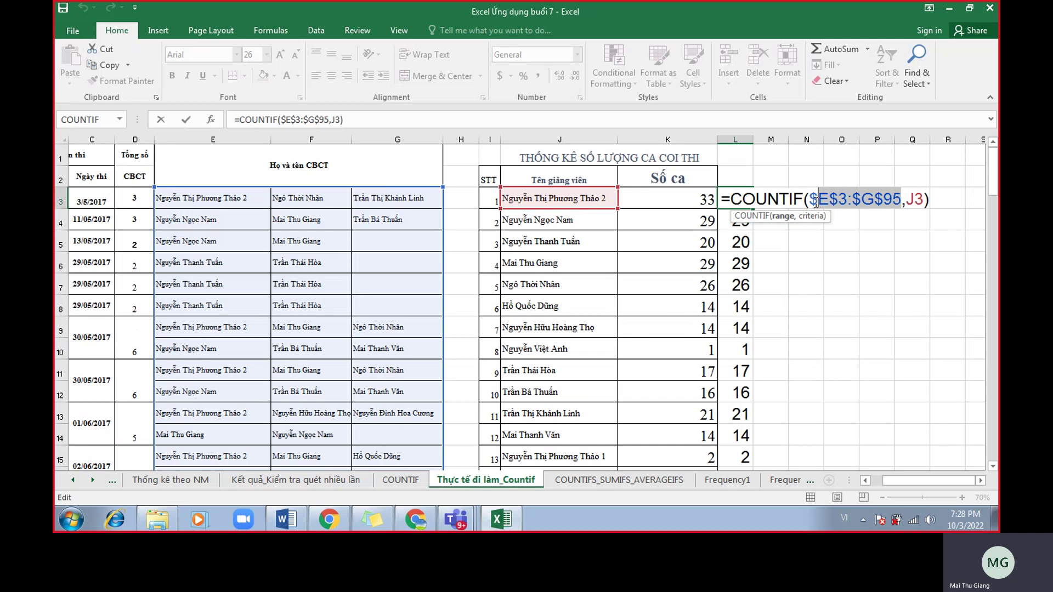
key(Return)
click(746, 203)
drag(752, 208, 751, 466)
Review the formulas in L3 and L6 to check the locked $E$3:$G$95 range.
double_click(741, 198)
key(Return)
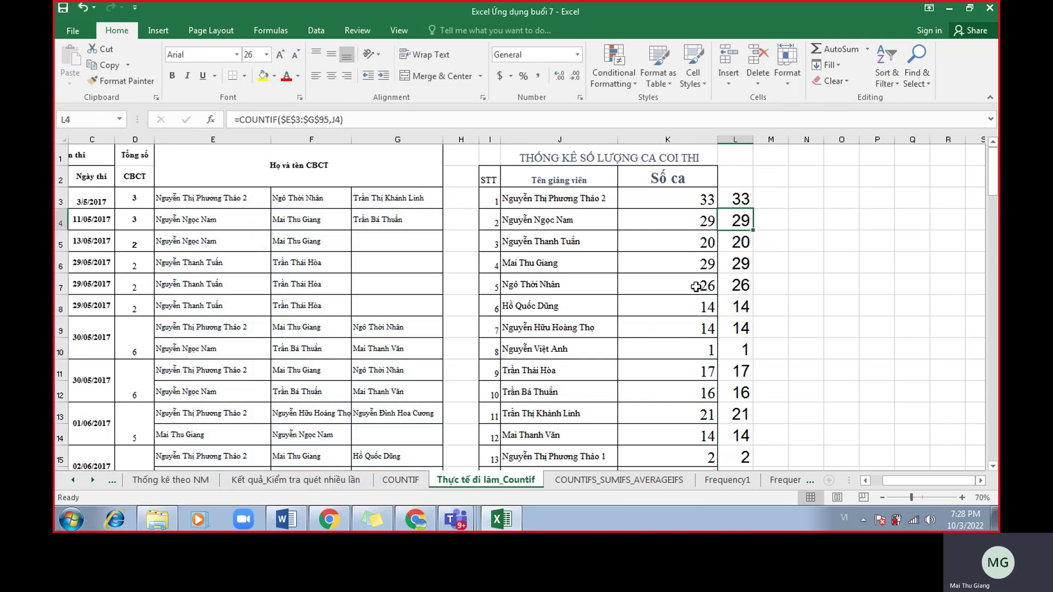
double_click(737, 263)
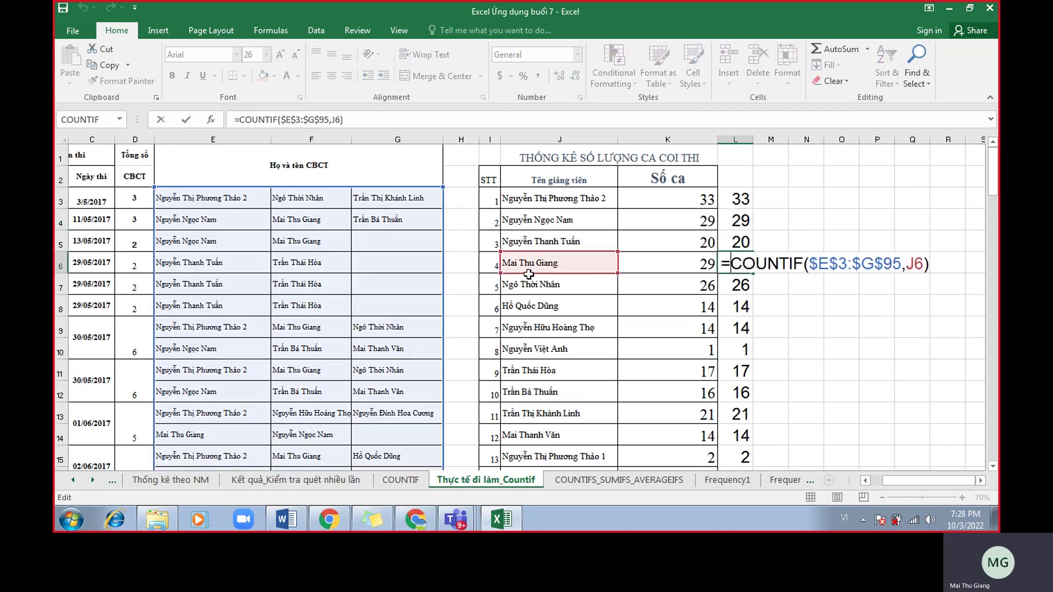
scroll(464, 335, down, 7)
scroll(461, 381, down, 20)
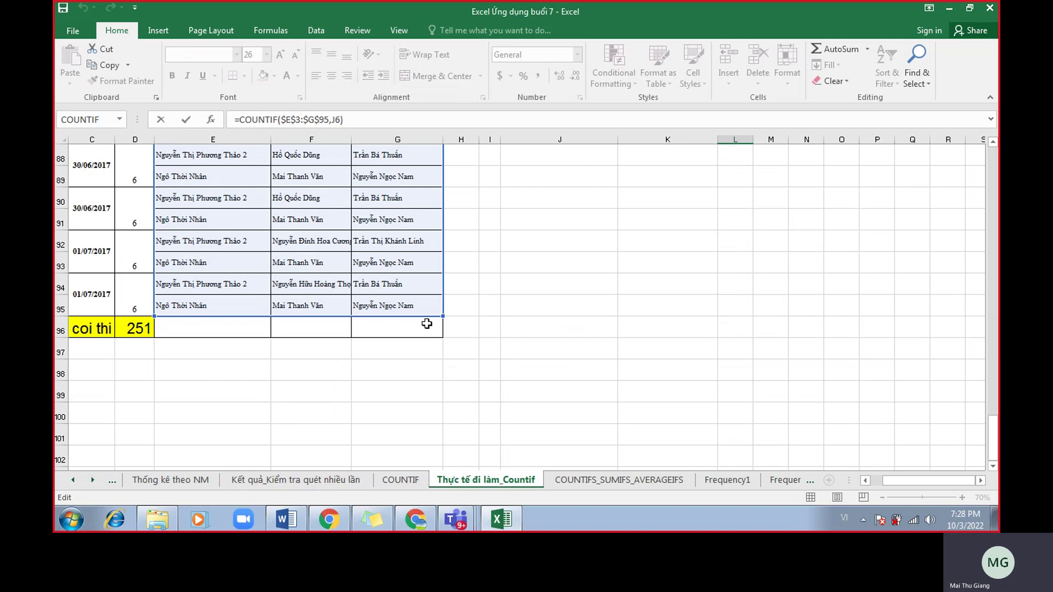
scroll(426, 324, up, 20)
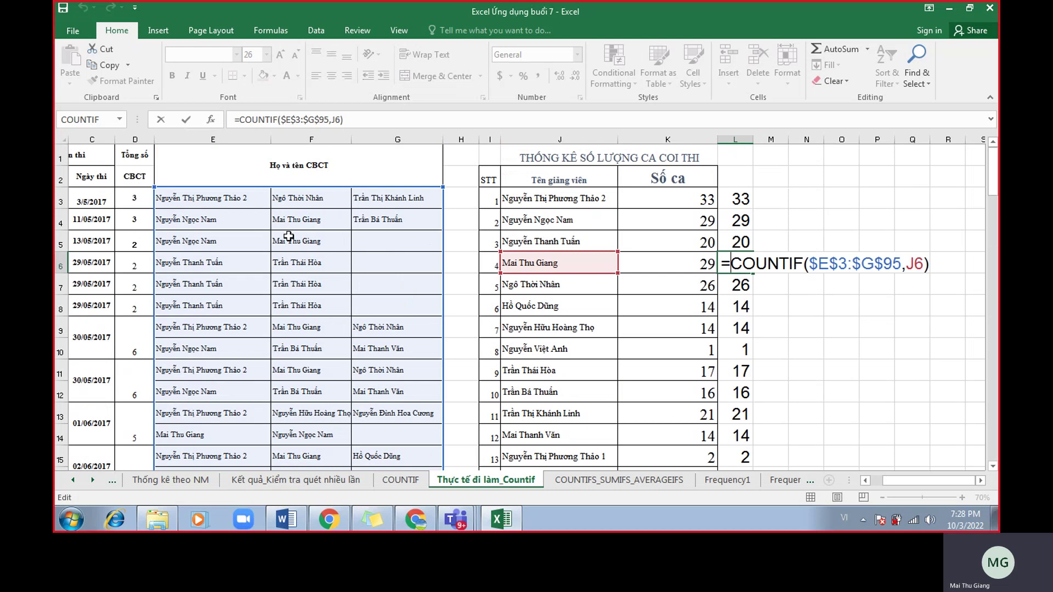
key(Return)
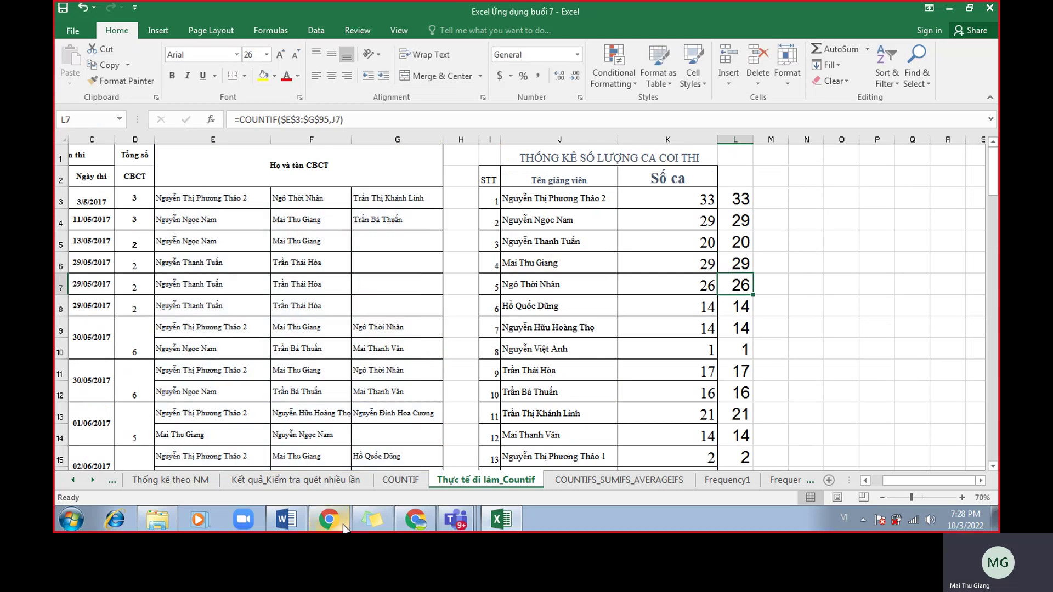
click(426, 521)
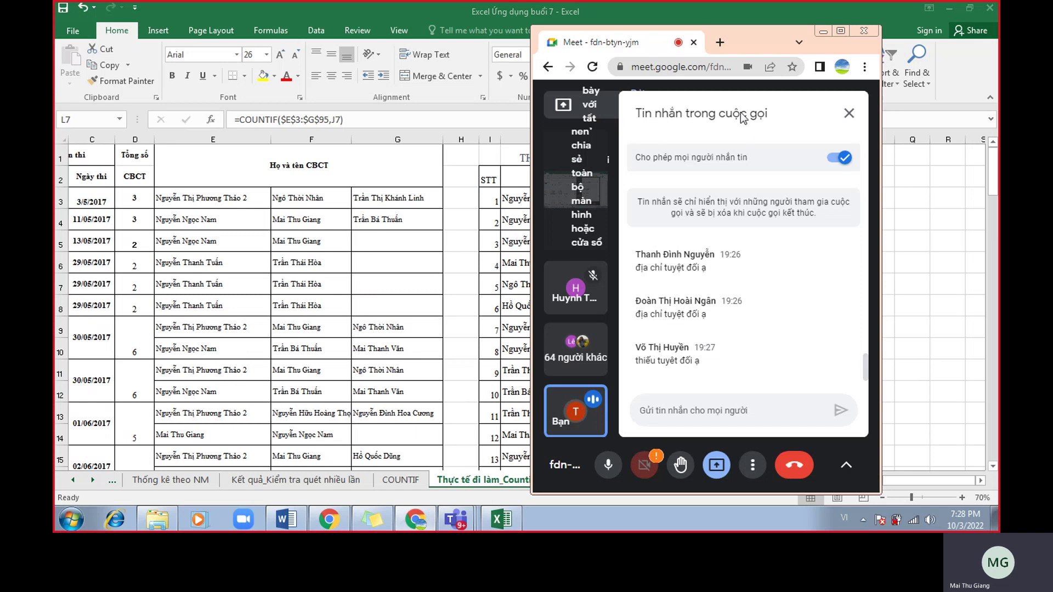
drag(755, 35, 411, 35)
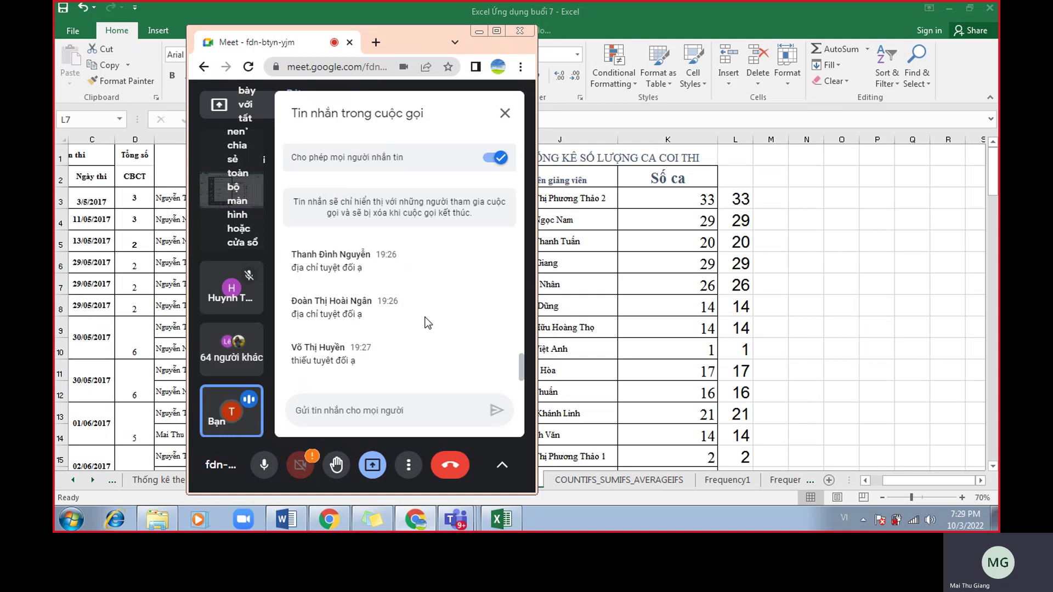
scroll(427, 322, up, 3)
scroll(426, 322, down, 3)
click(479, 32)
drag(244, 138, 385, 151)
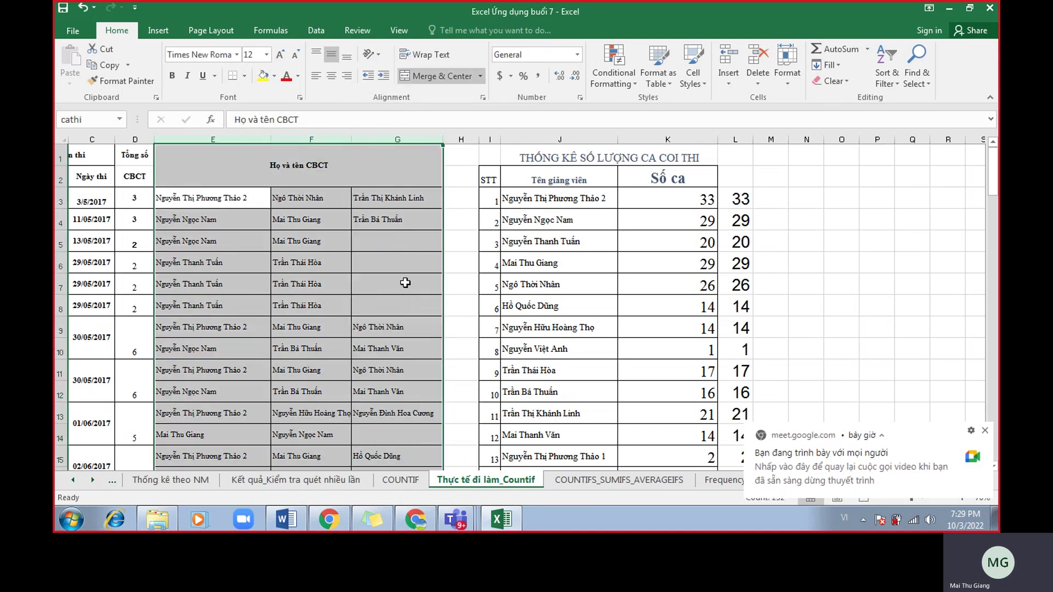
Select the empty block E100:G104 below the table.
scroll(405, 283, down, 20)
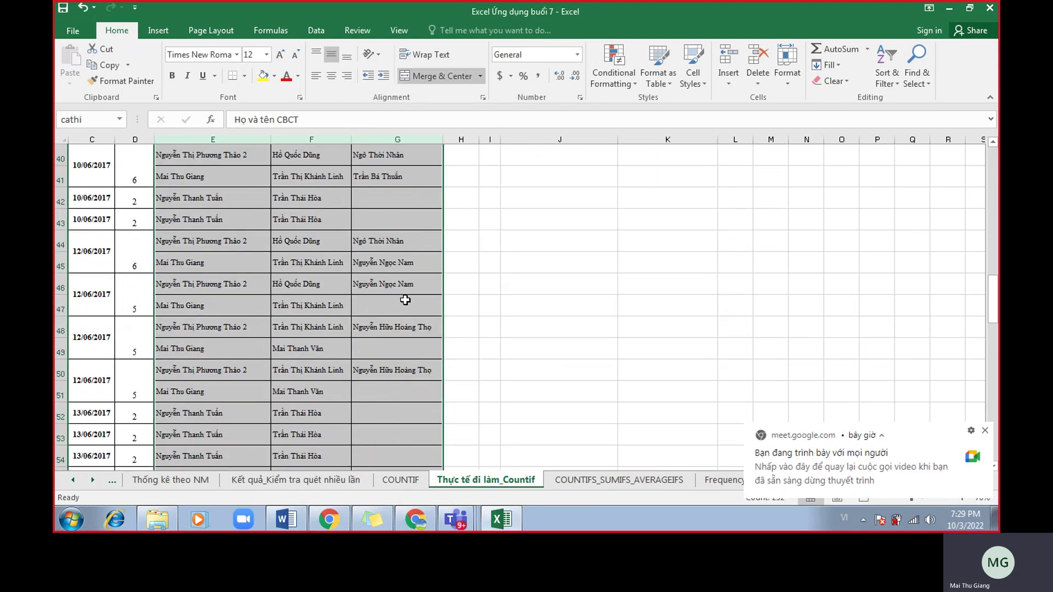
scroll(252, 277, up, 1)
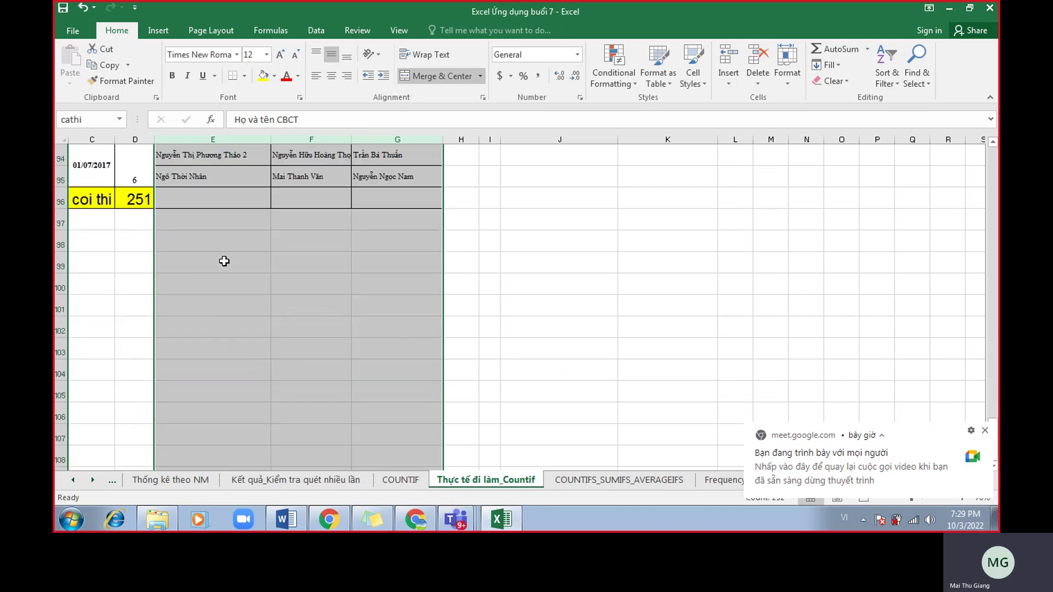
click(236, 281)
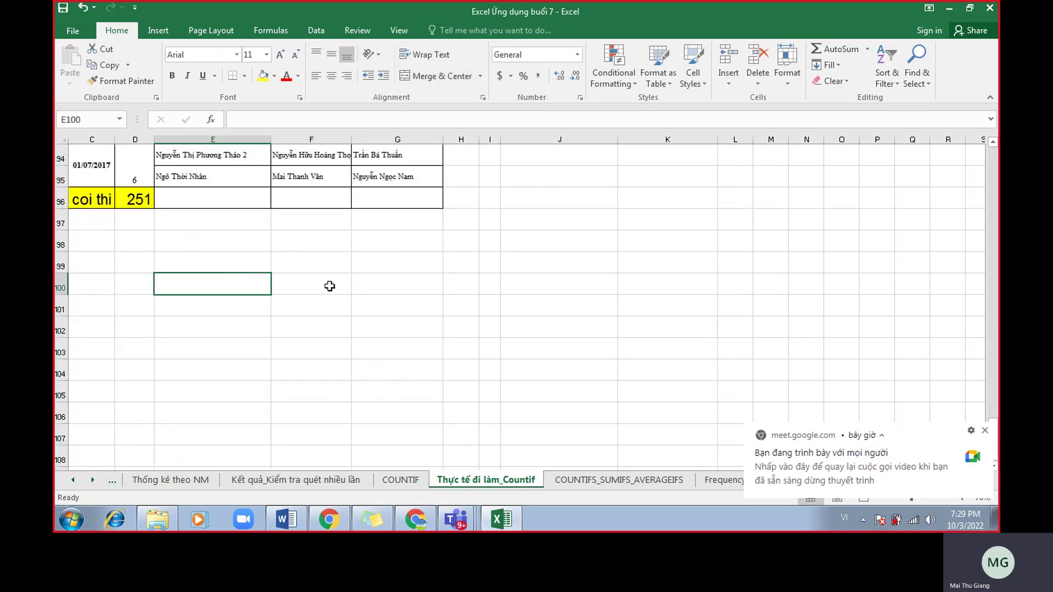
click(395, 300)
drag(236, 289, 398, 365)
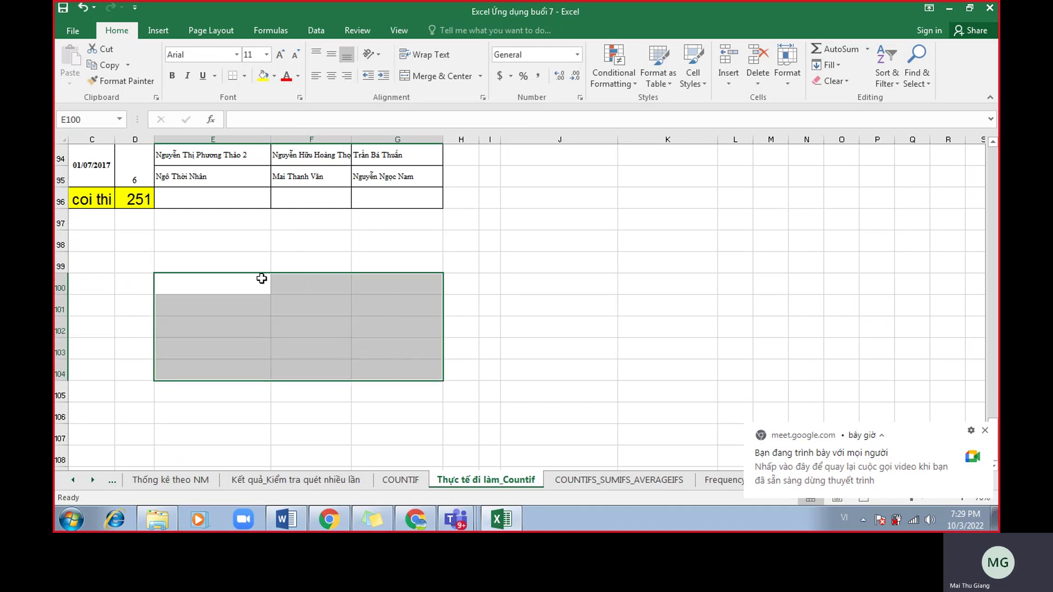
drag(200, 292, 400, 368)
Dismiss the Meet presenting notification and open the Frequency1 sheet.
click(985, 431)
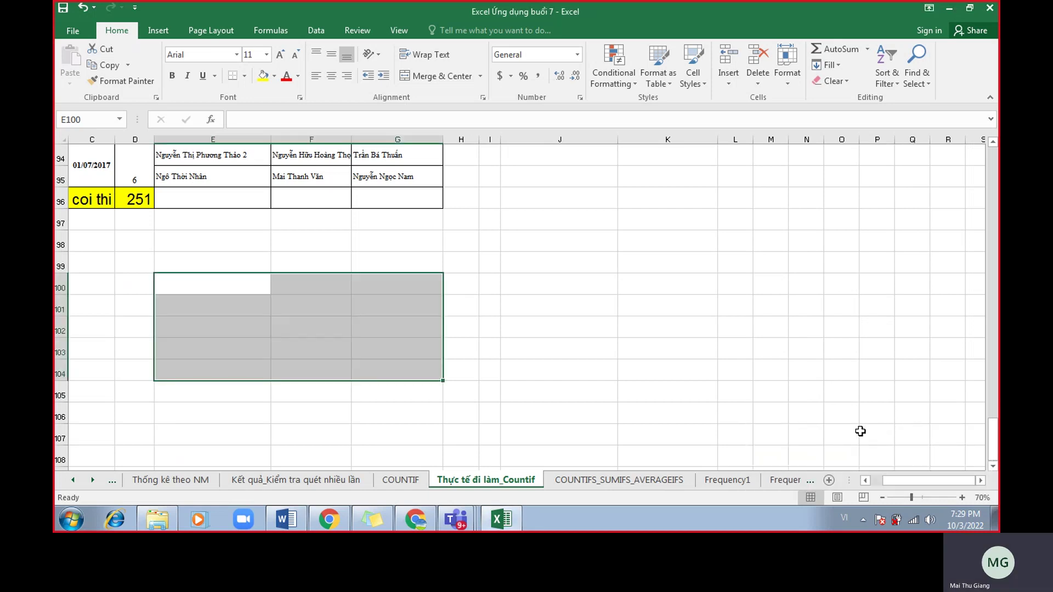
click(727, 482)
click(663, 482)
Look over section 7, Hàm FREQUENCY, in the Word notes and return to Excel.
click(727, 482)
click(286, 518)
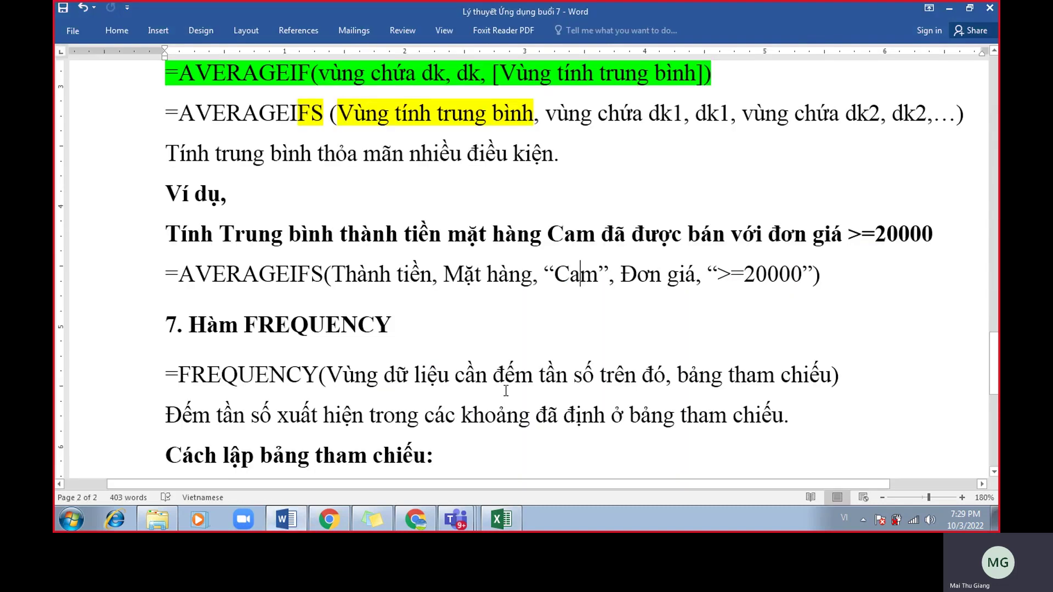
click(443, 336)
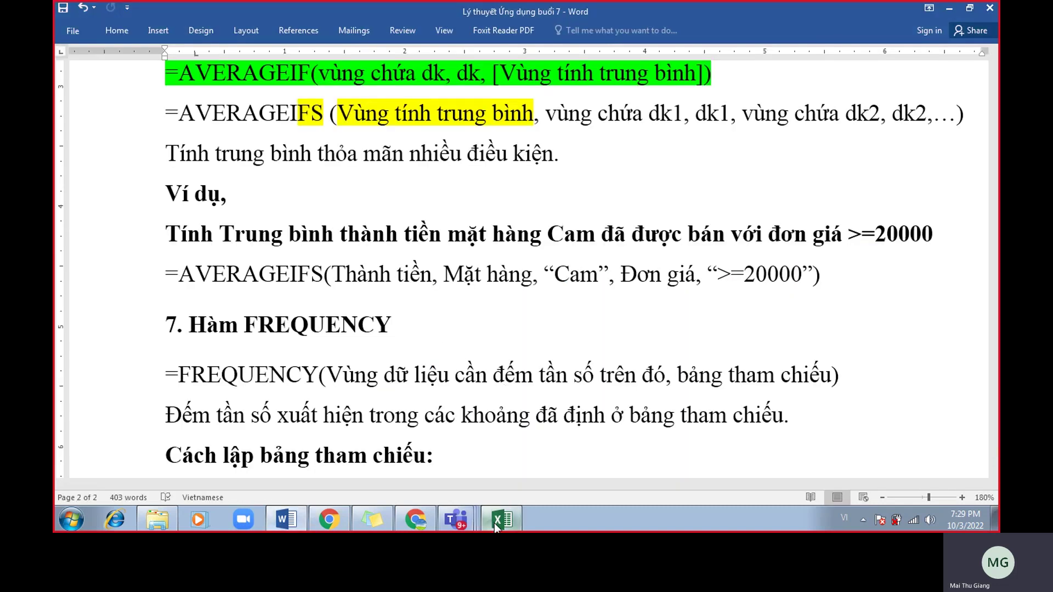
click(495, 522)
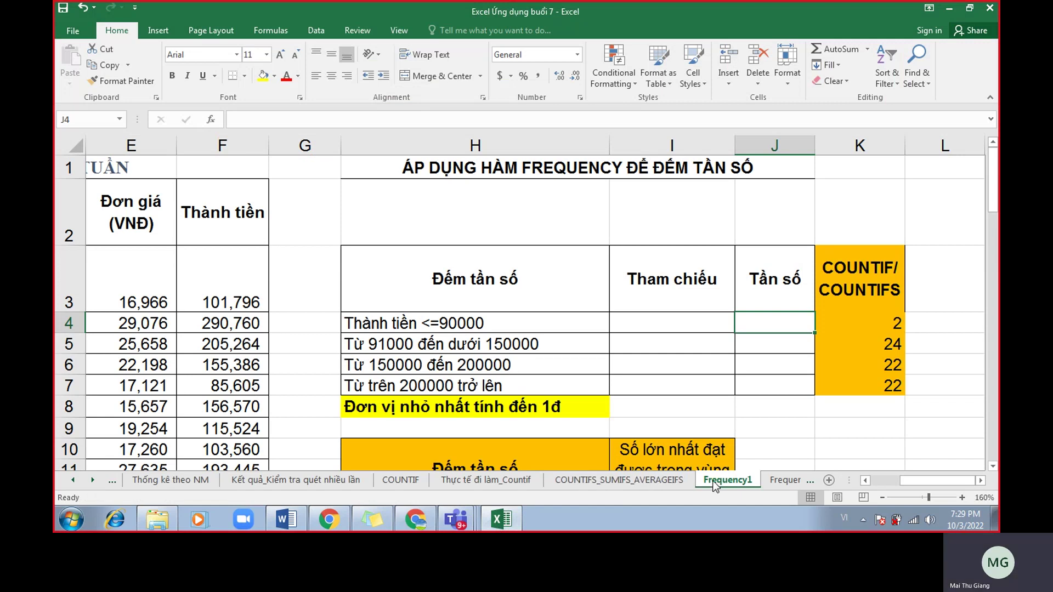
scroll(780, 430, down, 1)
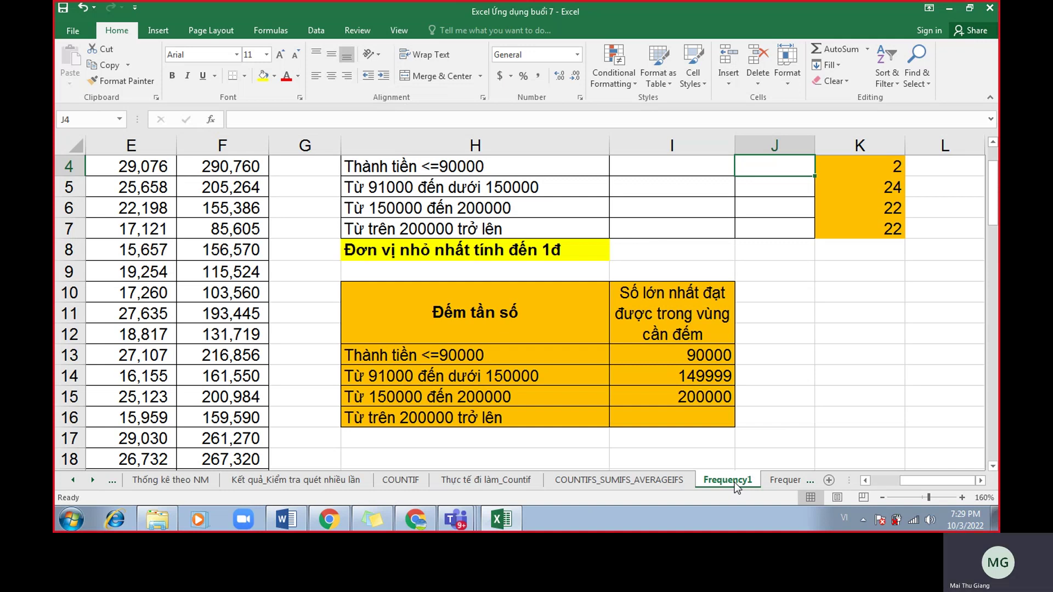
click(281, 520)
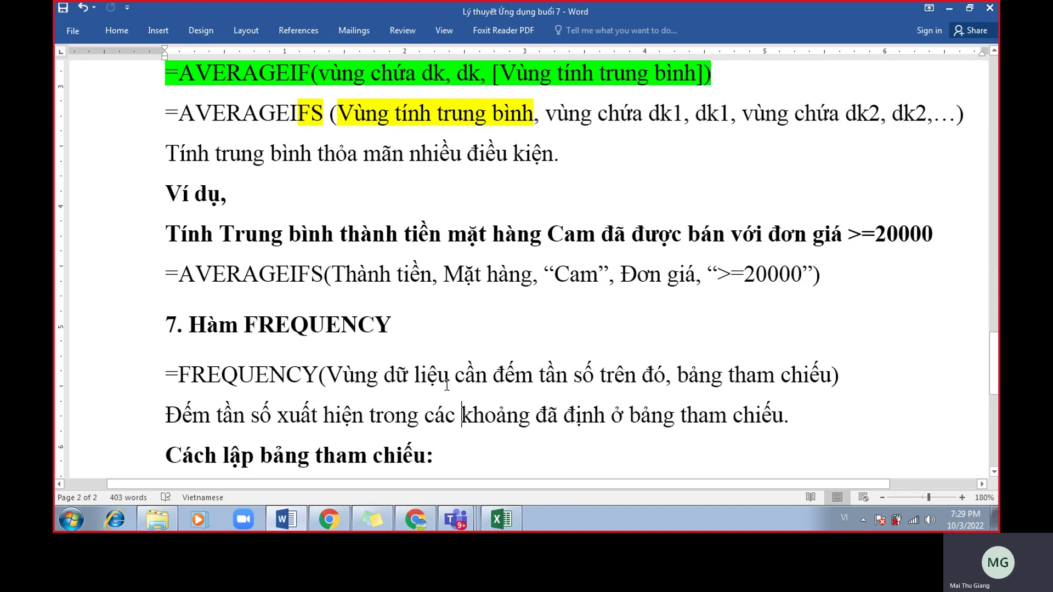
scroll(447, 385, down, 1)
mouse_move(296, 528)
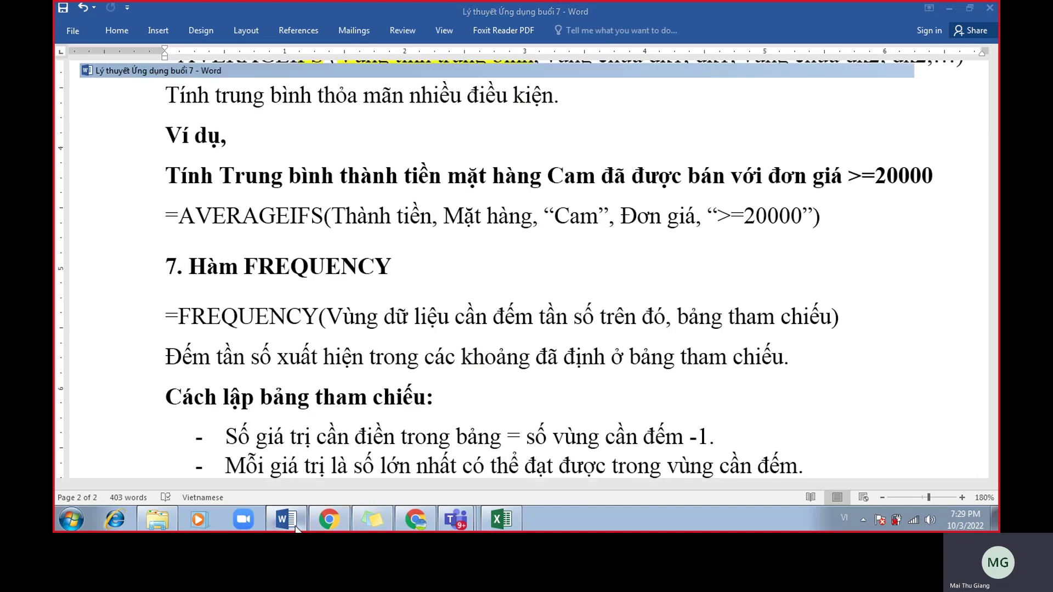
key(alt+Tab)
click(415, 519)
drag(417, 38, 933, 82)
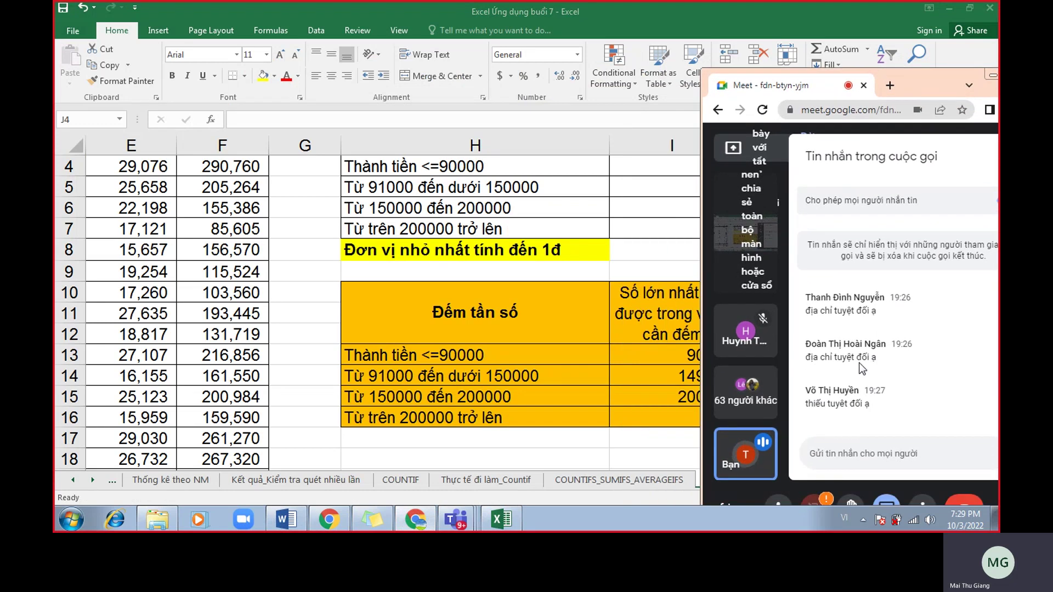
click(501, 519)
scroll(948, 405, up, 1)
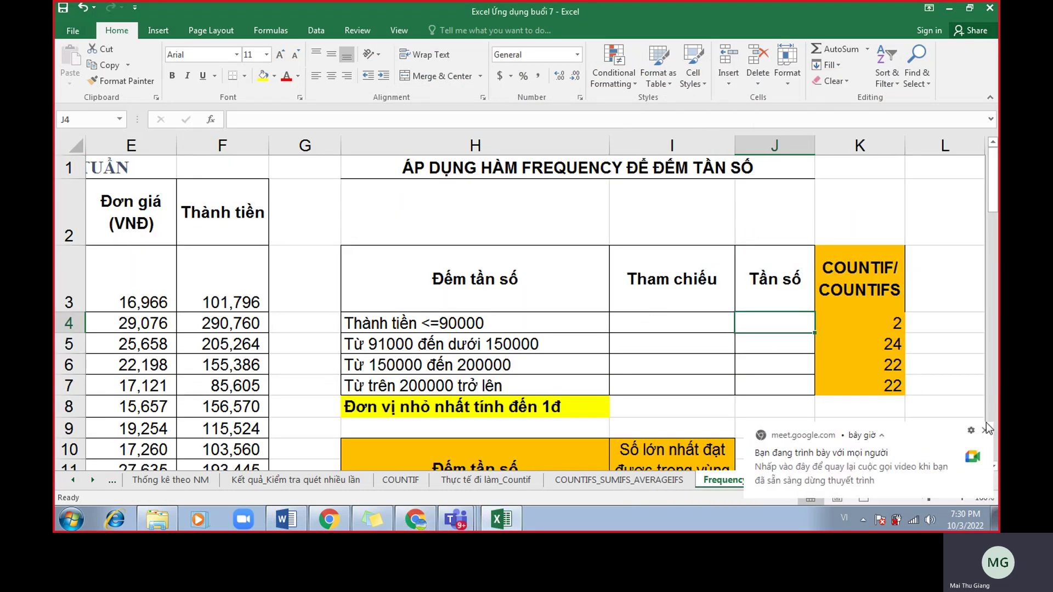
click(250, 148)
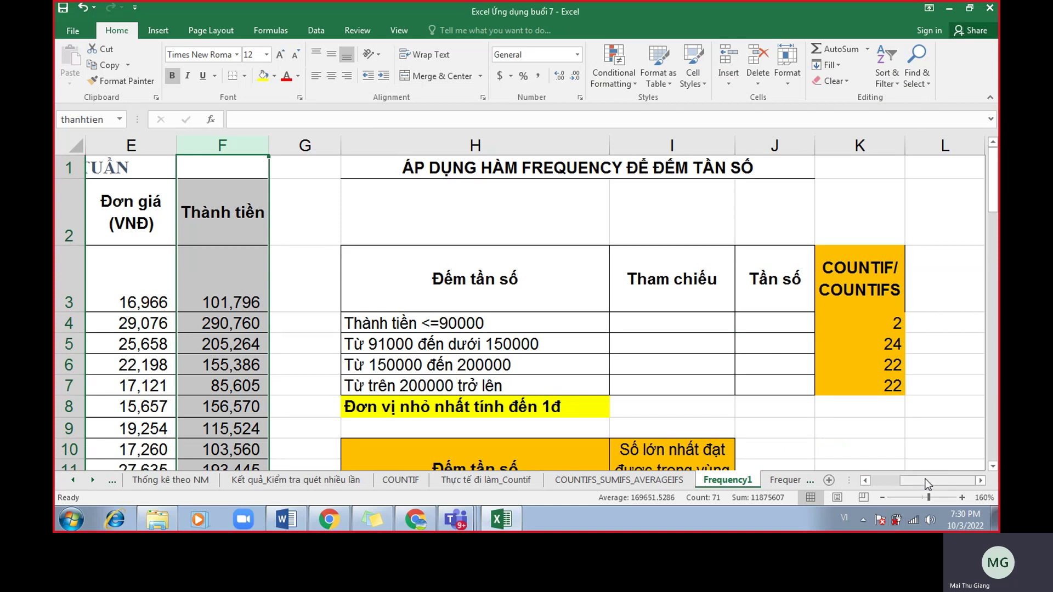
scroll(925, 483, left, 1)
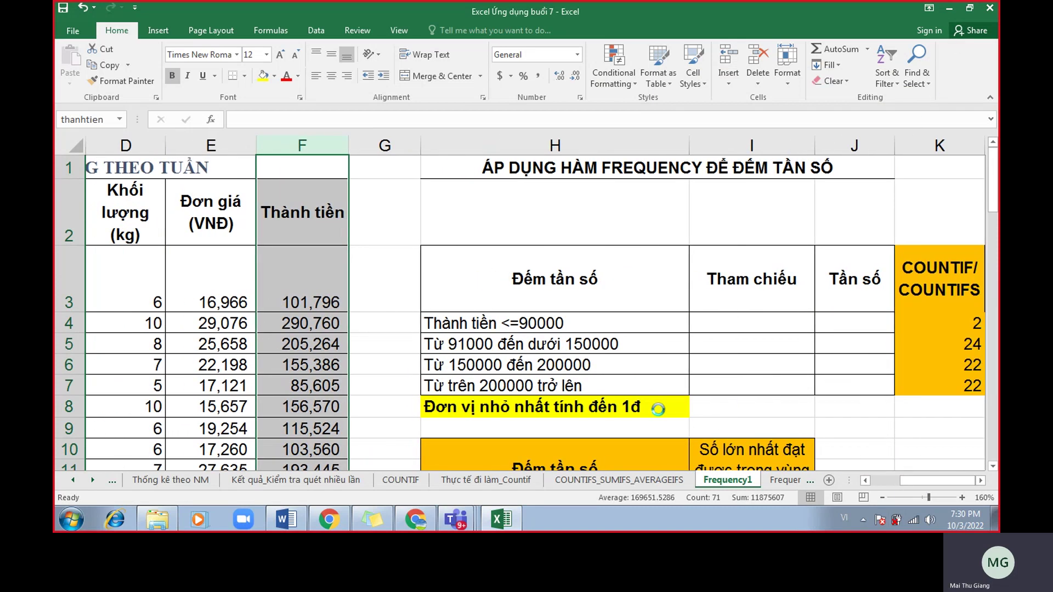
ctrl+scroll(424, 145, down, 1)
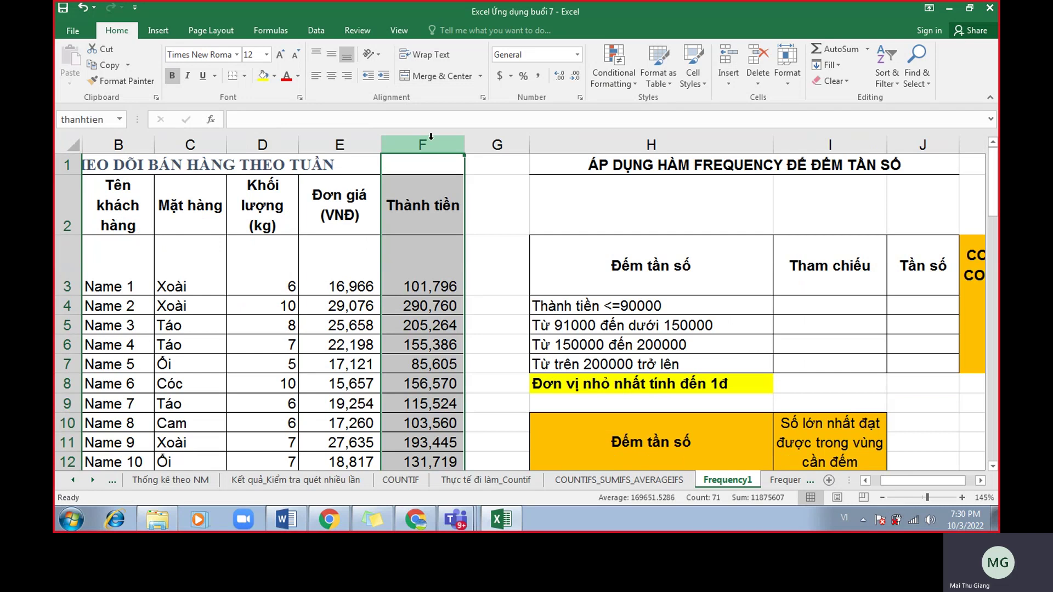
Check the Thành tiền formula in F3 and the thanhtien name on column F.
click(440, 291)
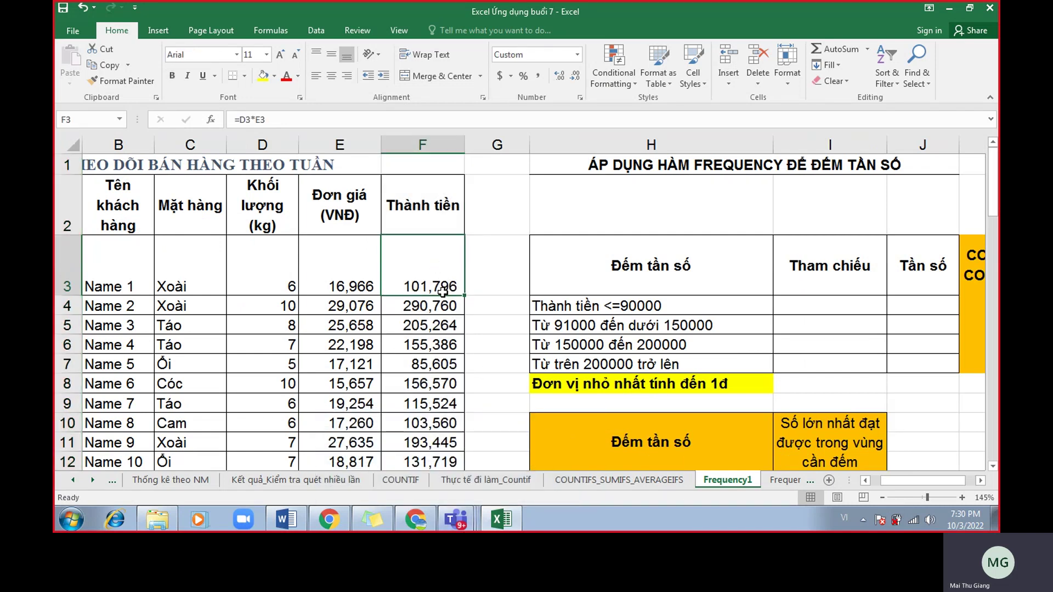
scroll(435, 370, down, 3)
scroll(435, 370, up, 3)
ctrl+scroll(491, 345, up, 1)
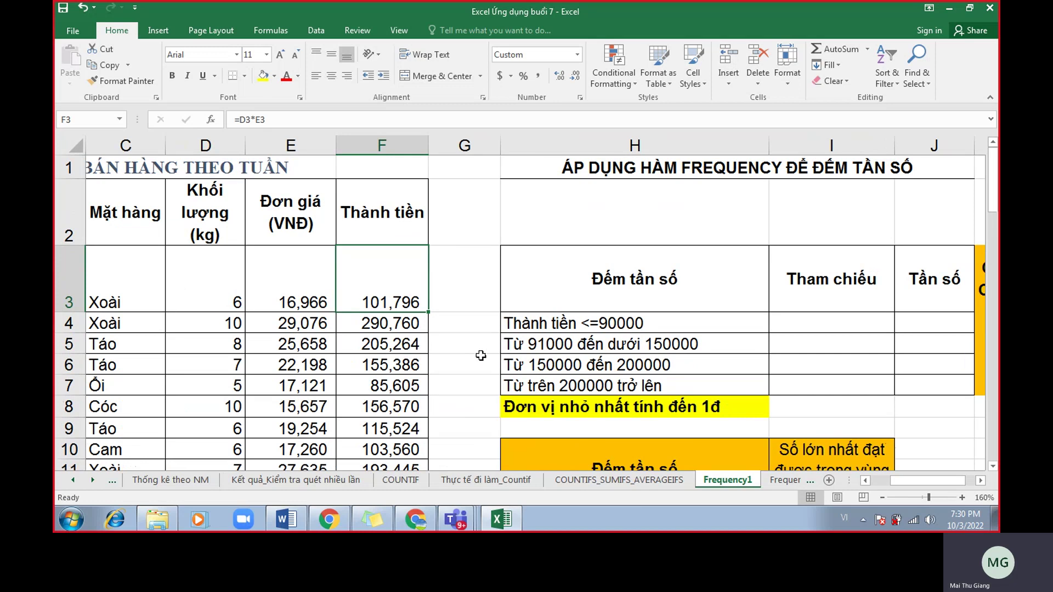
click(391, 143)
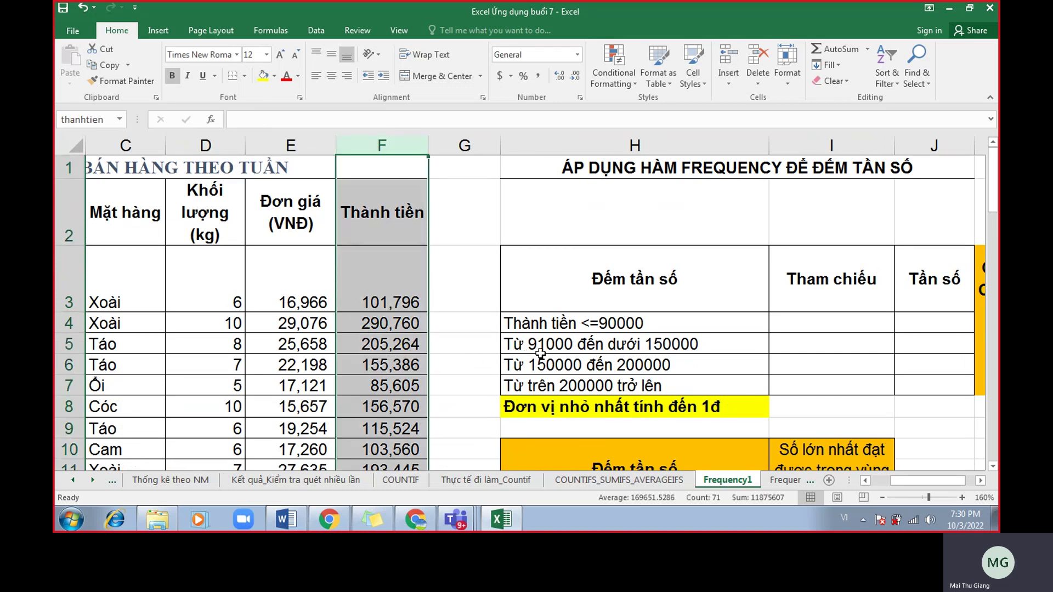
Review the bracket labels in H5, H6 and H7.
click(548, 338)
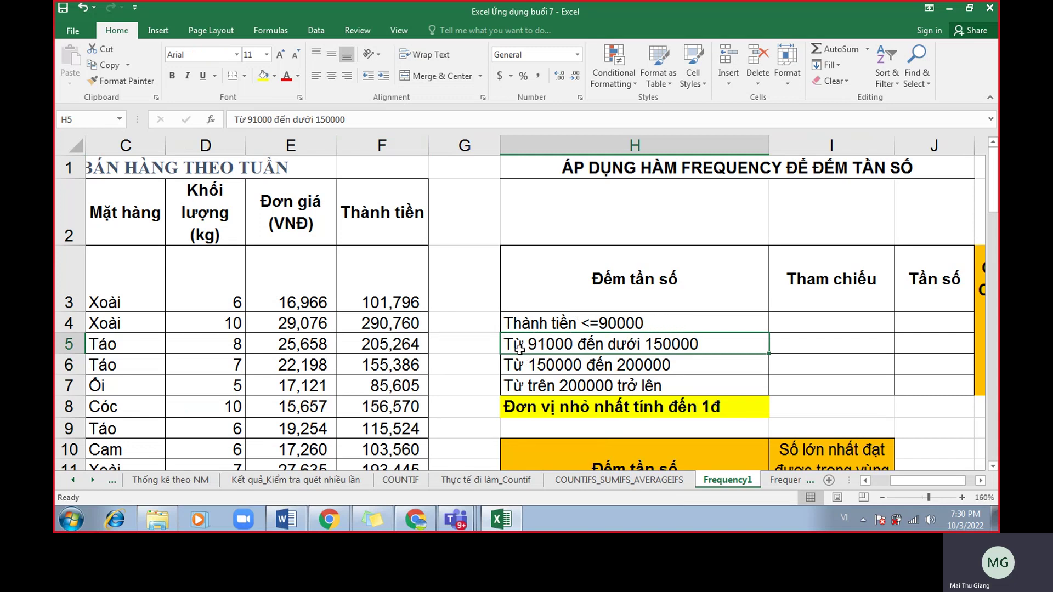
click(570, 362)
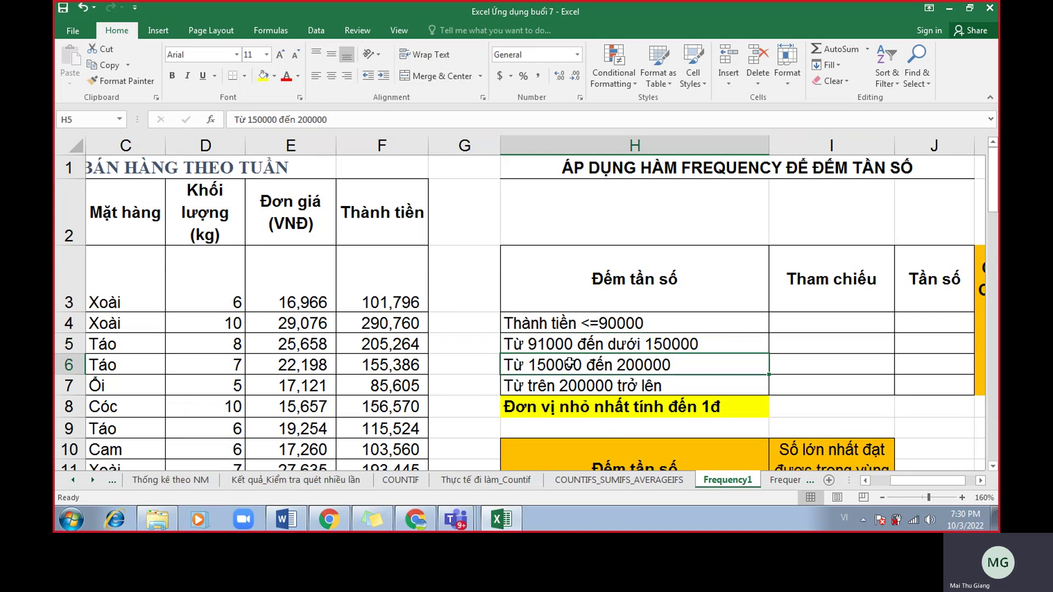
click(555, 391)
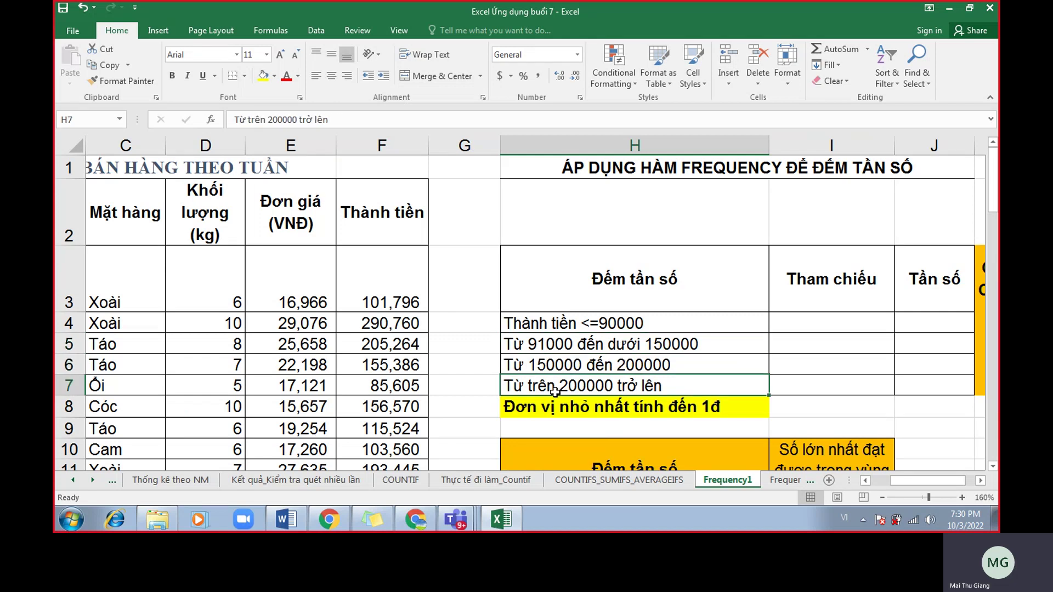
scroll(558, 387, up, 1)
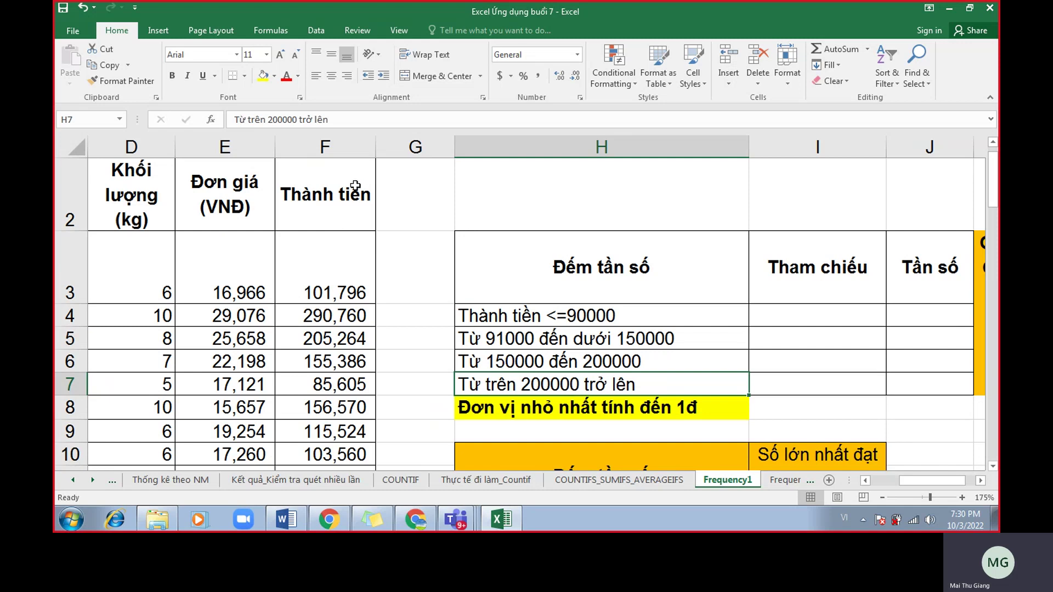
Select the Thành tiền amounts down column F, then bring up the Meet call chat.
click(323, 177)
key(ctrl+shift+Down)
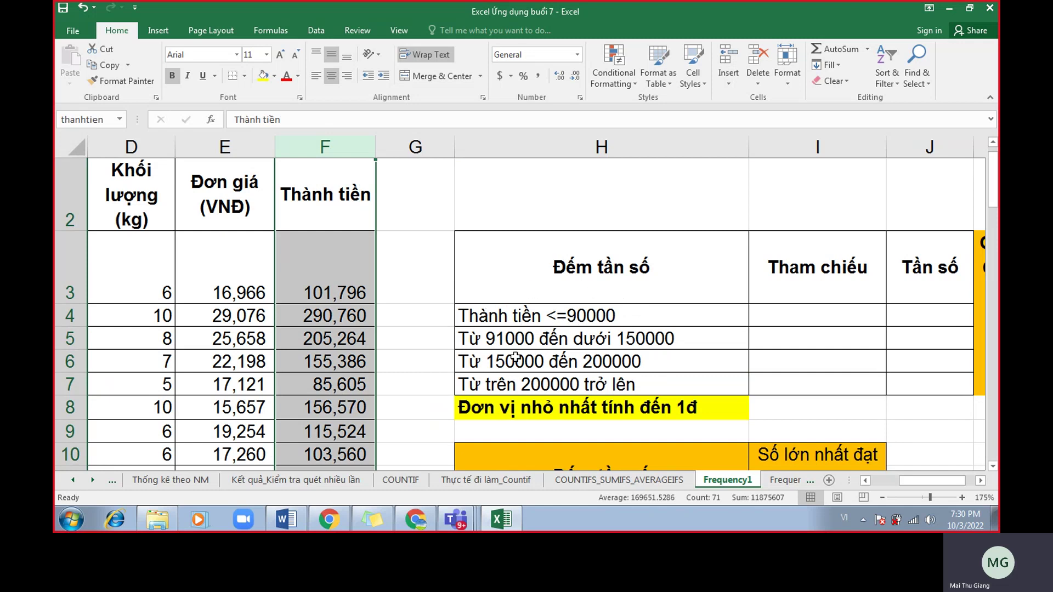
click(428, 519)
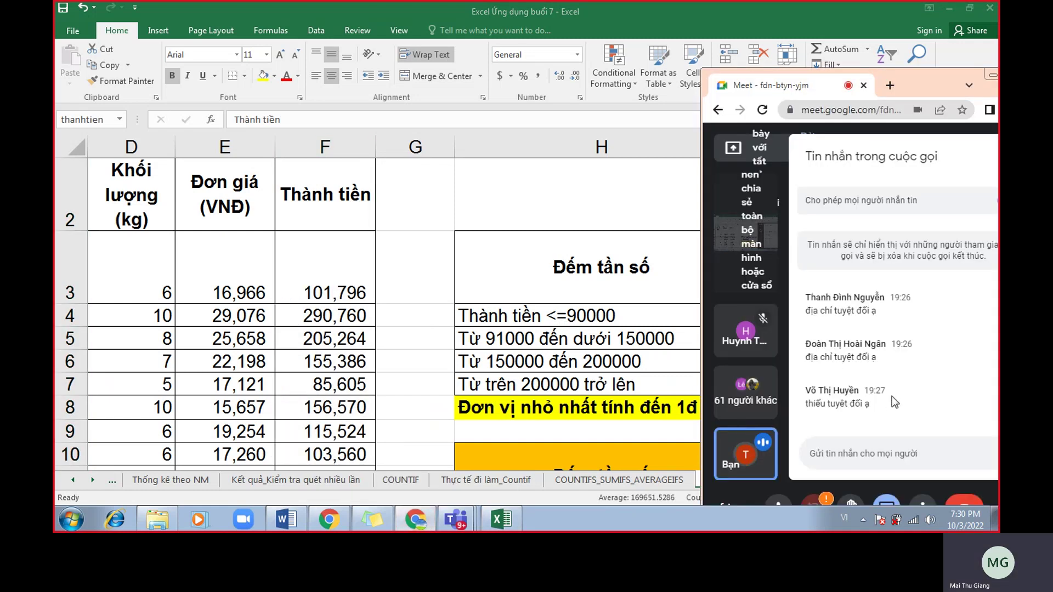
Move the Meet window aside to read the chat, then return to the Excel sheet.
drag(928, 88, 962, 65)
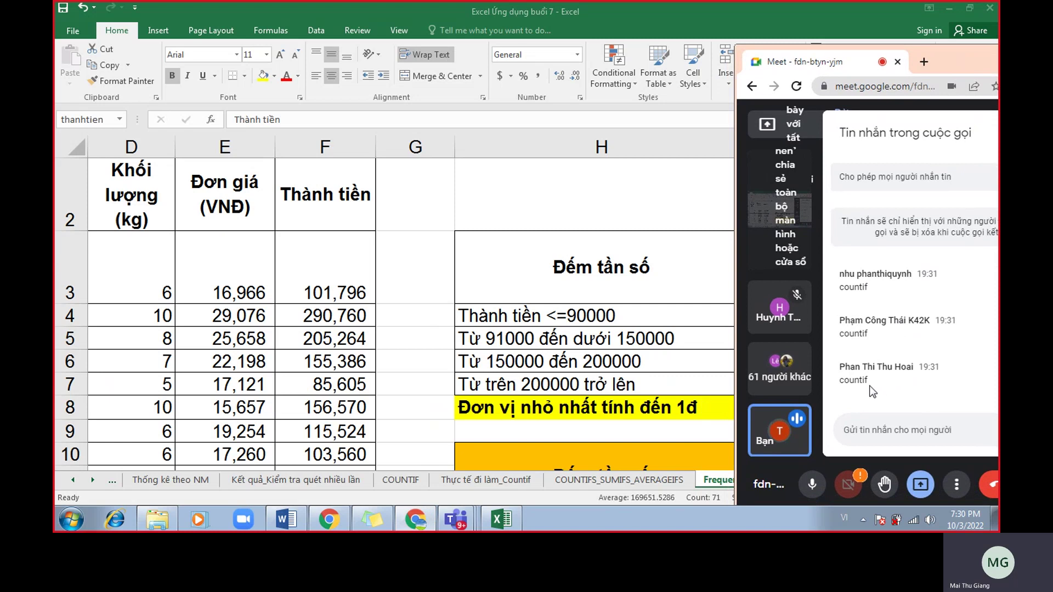
click(679, 325)
Enter Countif in G4 beside the first bracket description.
click(669, 318)
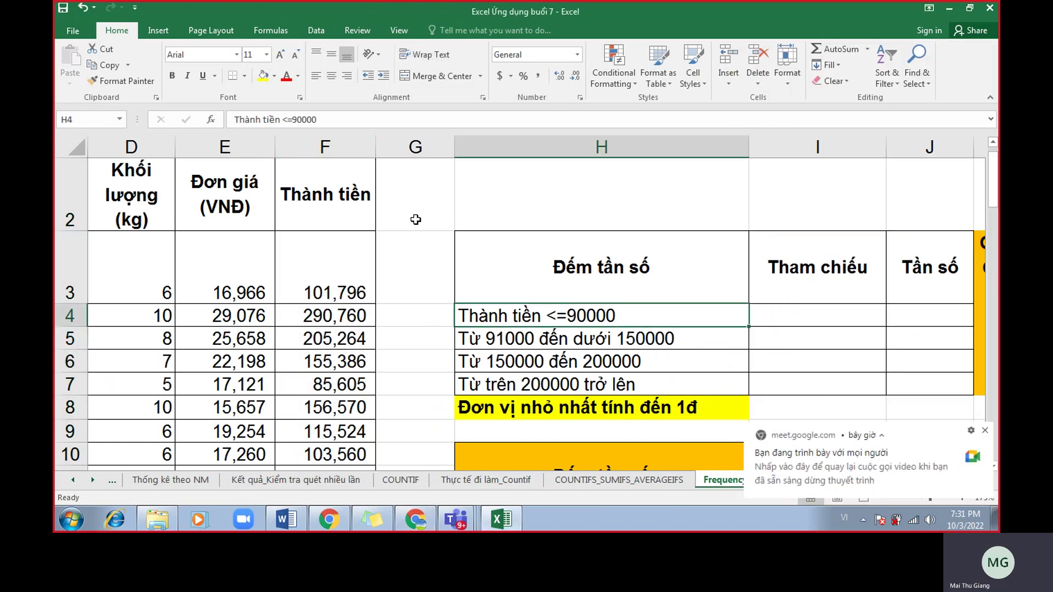
click(354, 144)
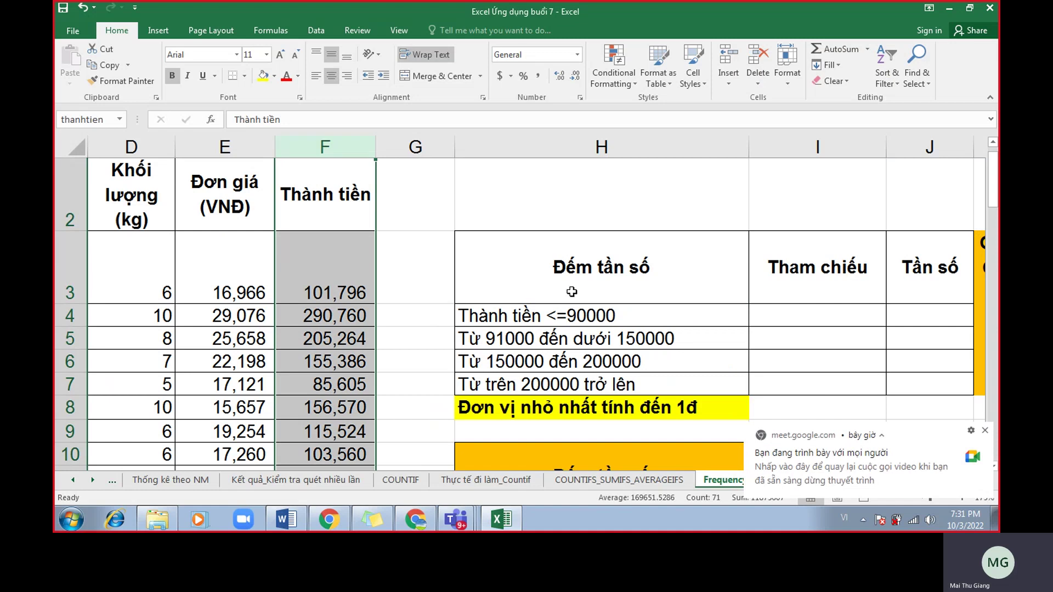
click(591, 319)
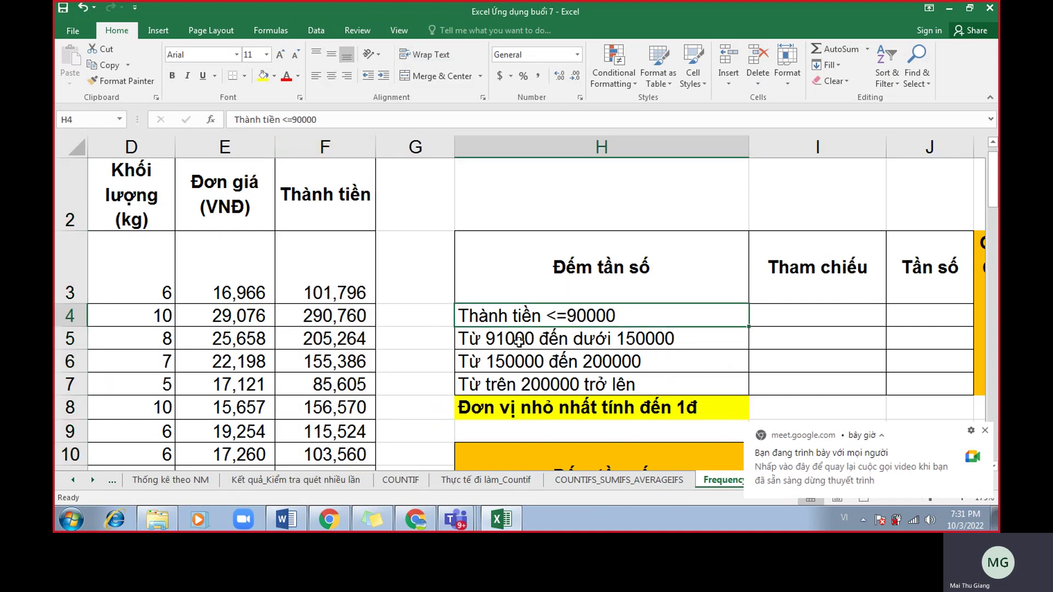
click(411, 308)
text(Countif)
key(BackSpace)
key(BackSpace)
key(BackSpace)
text(n)
key(BackSpace)
text(tif)
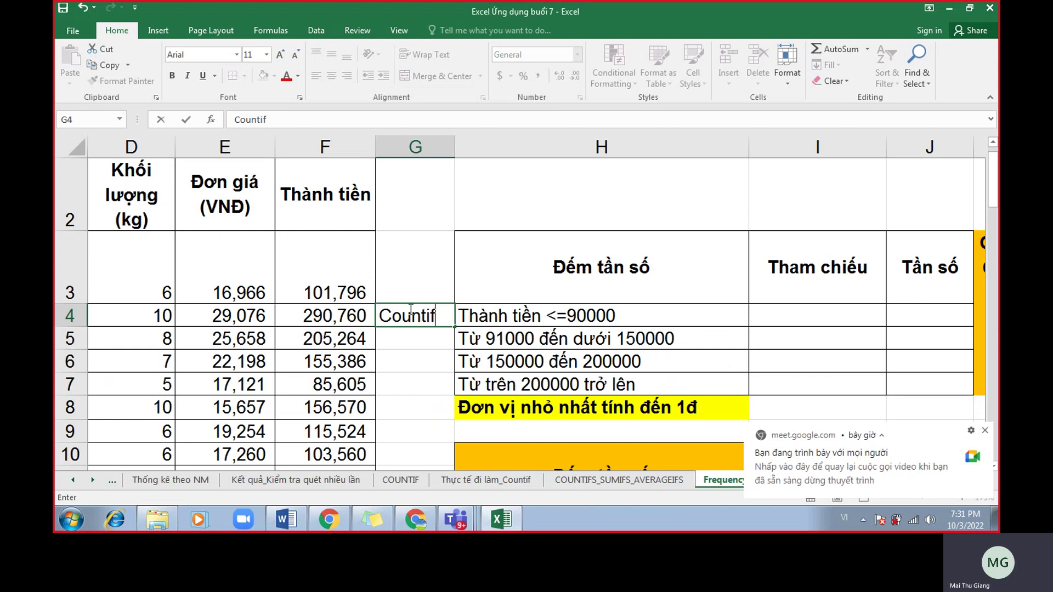
key(Return)
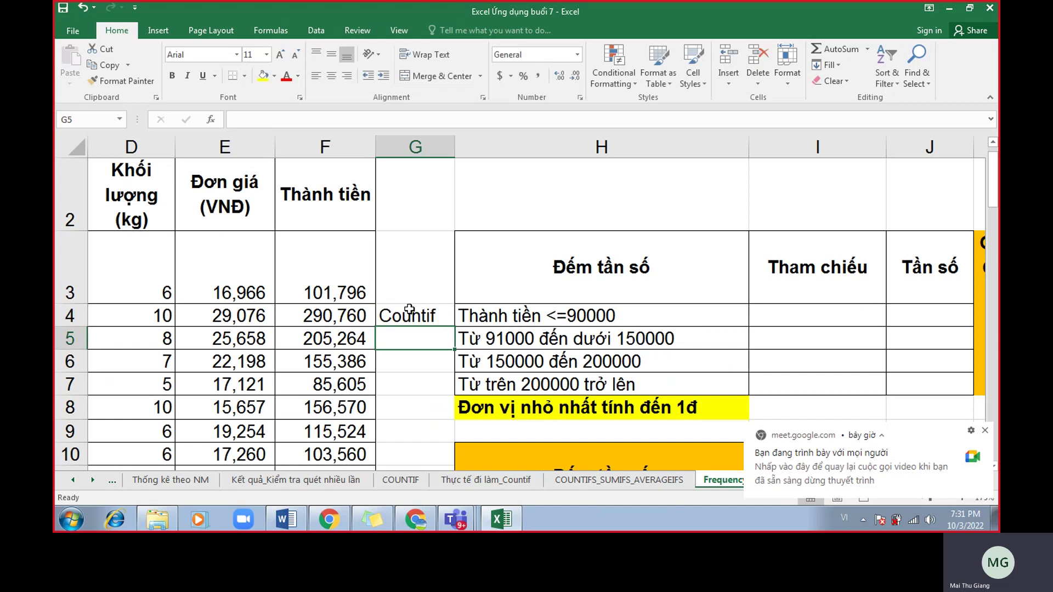
Enter Countifs in G5 beside the second bracket description.
click(500, 339)
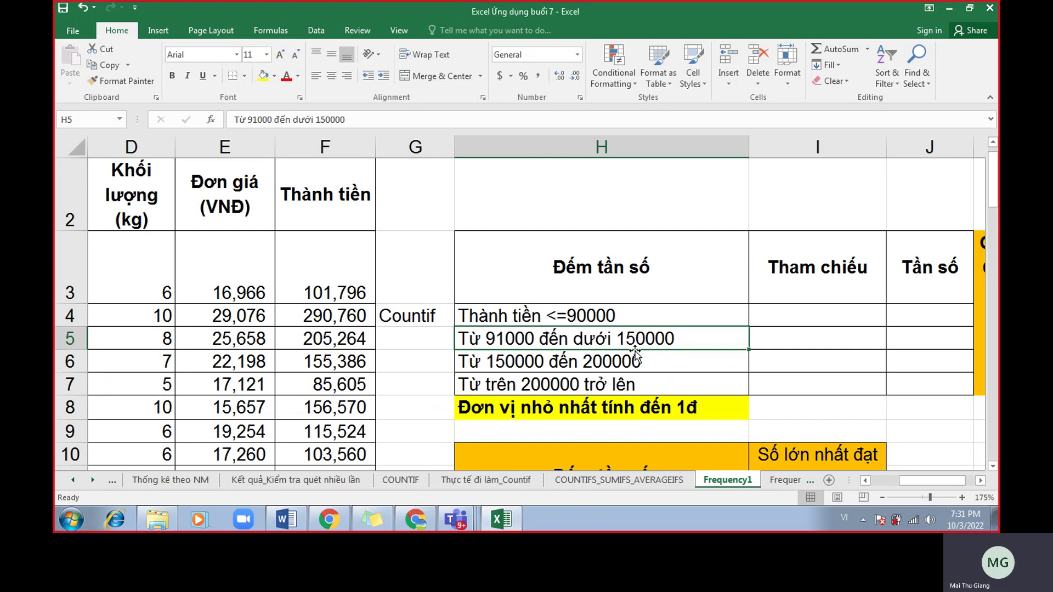
click(426, 343)
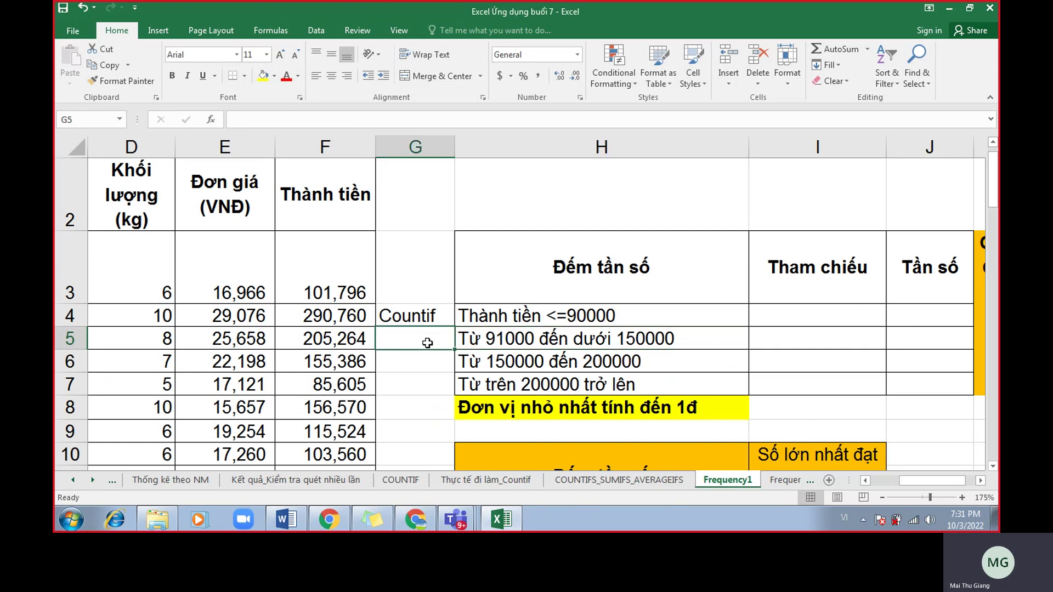
drag(427, 338, 545, 356)
click(415, 518)
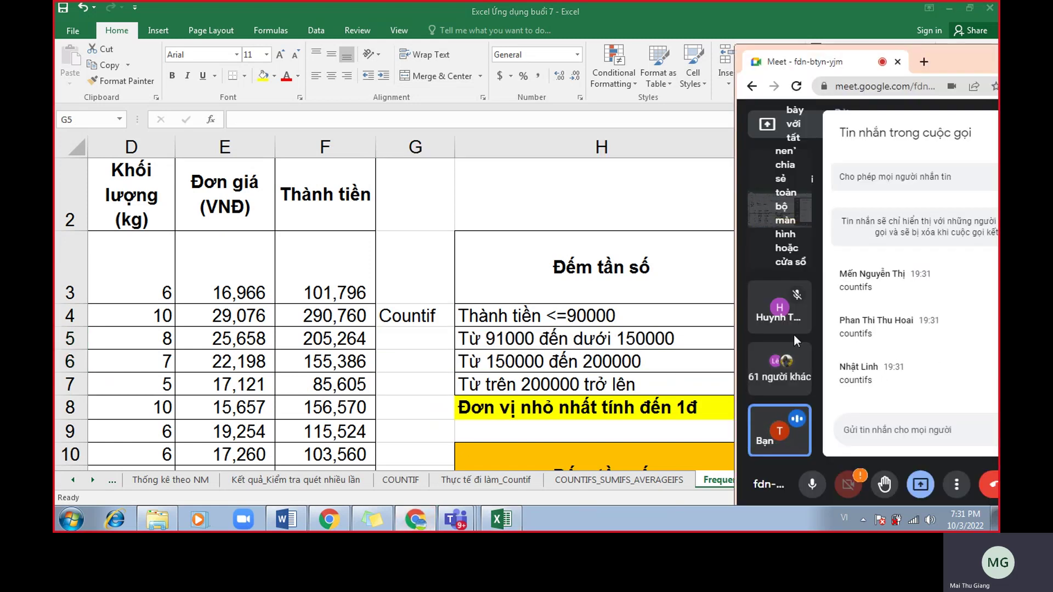
click(433, 340)
text(Countifs)
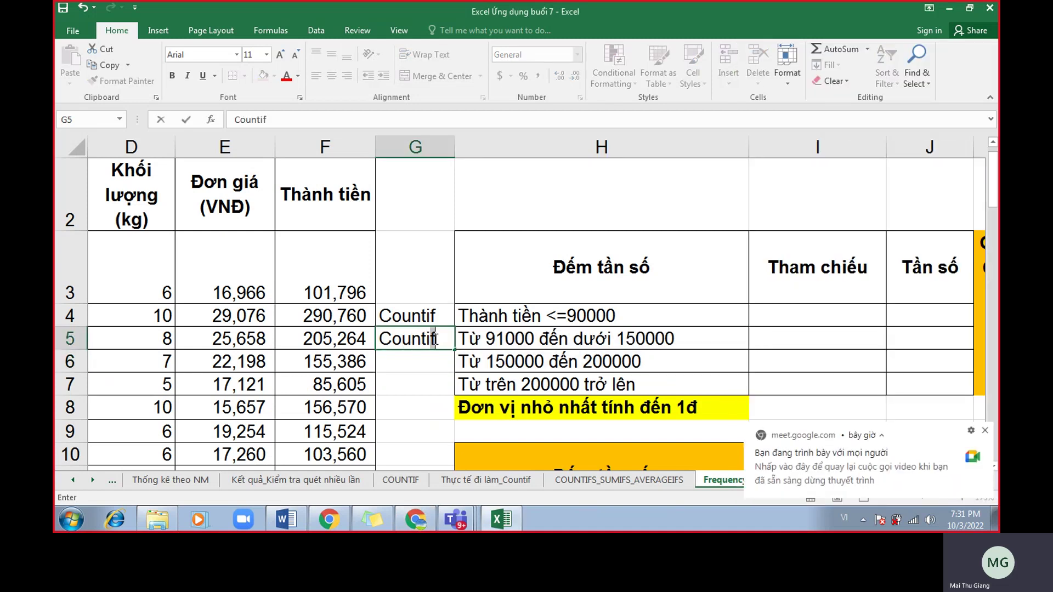
key(Return)
Copy Countifs from G5 into G6 and Countif from G4 into G7.
click(436, 338)
key(ctrl+c)
click(436, 357)
key(ctrl+v)
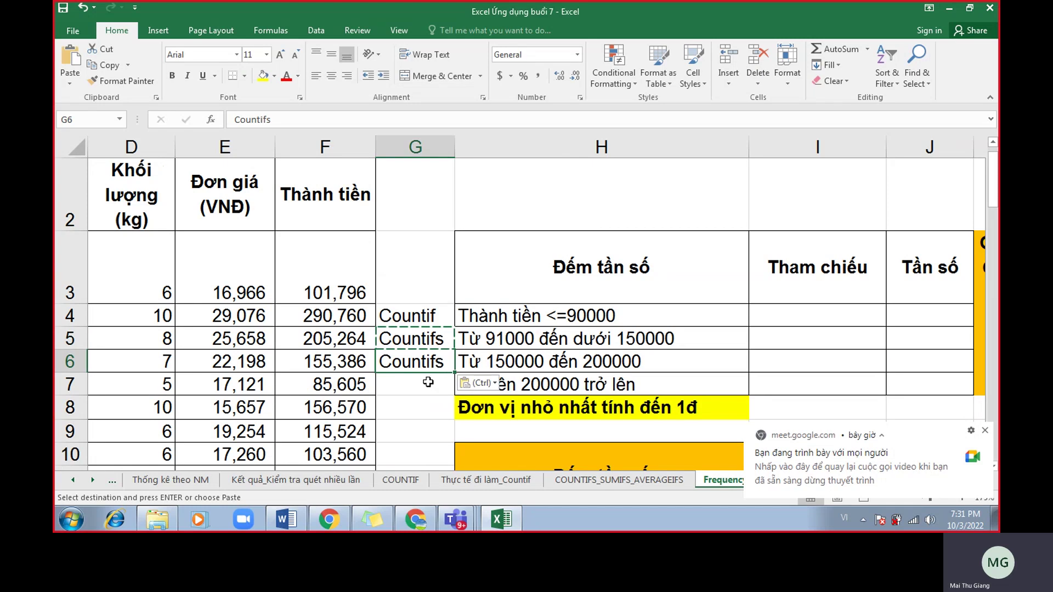
click(428, 383)
key(Escape)
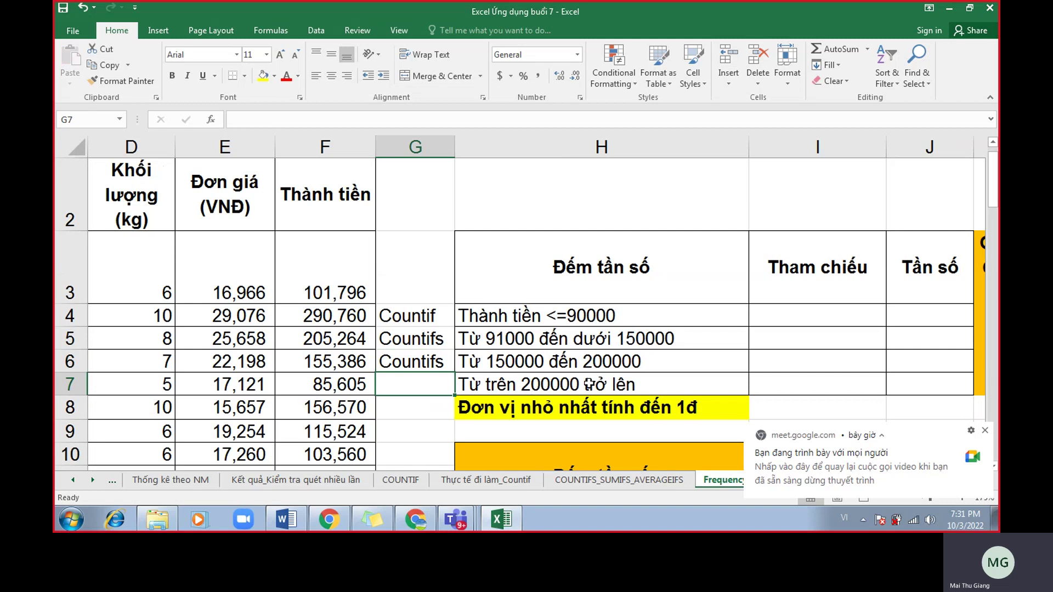
click(414, 319)
key(ctrl+c)
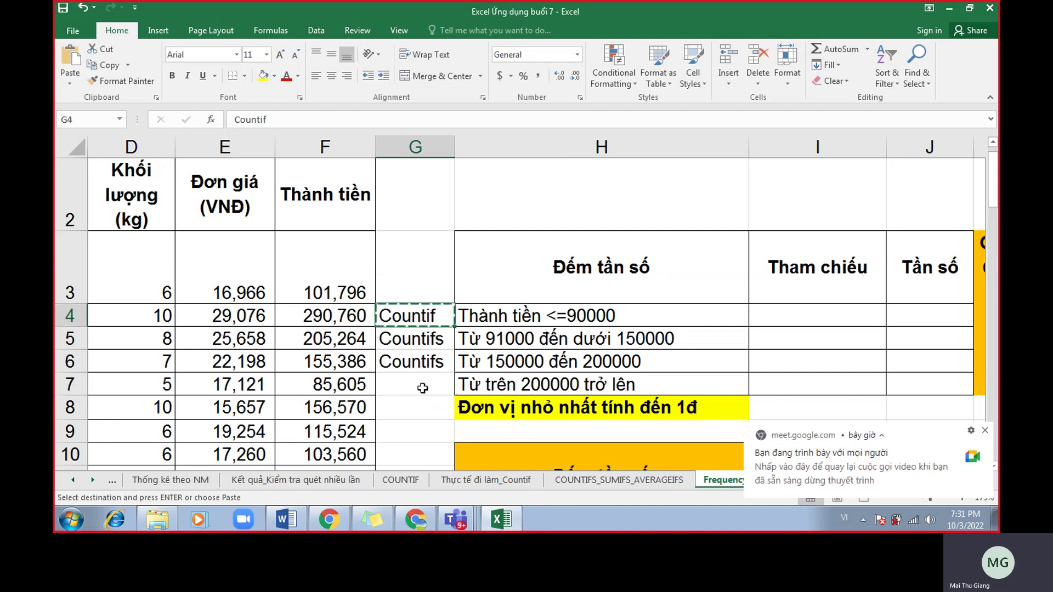
click(423, 387)
key(ctrl+v)
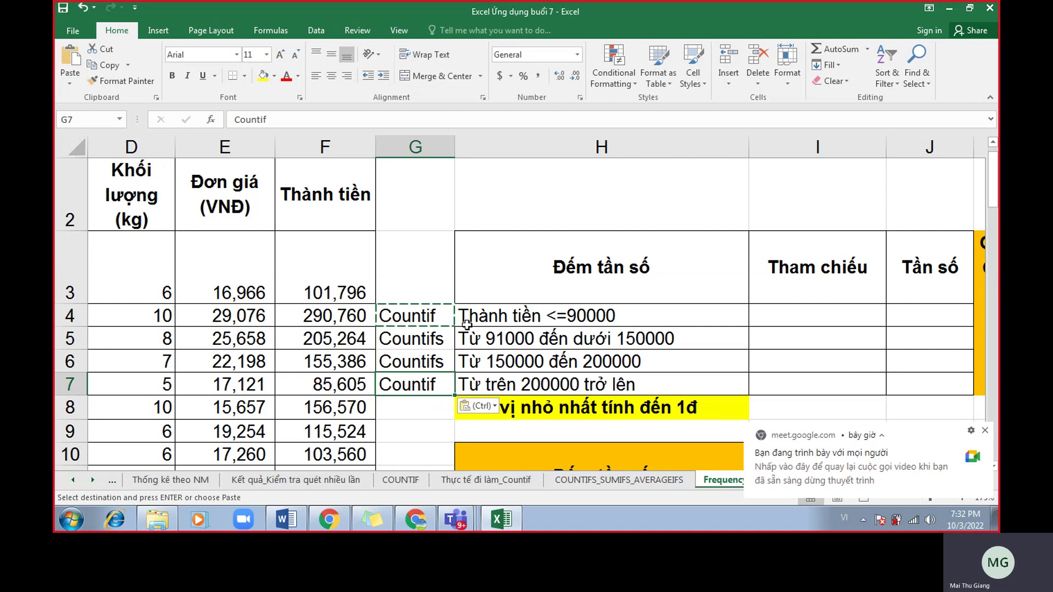
click(466, 406)
key(Escape)
Compare the G4:G7 labels with the H4:H7 bracket descriptions and dismiss the Meet notification.
drag(586, 323, 585, 378)
drag(427, 316, 426, 385)
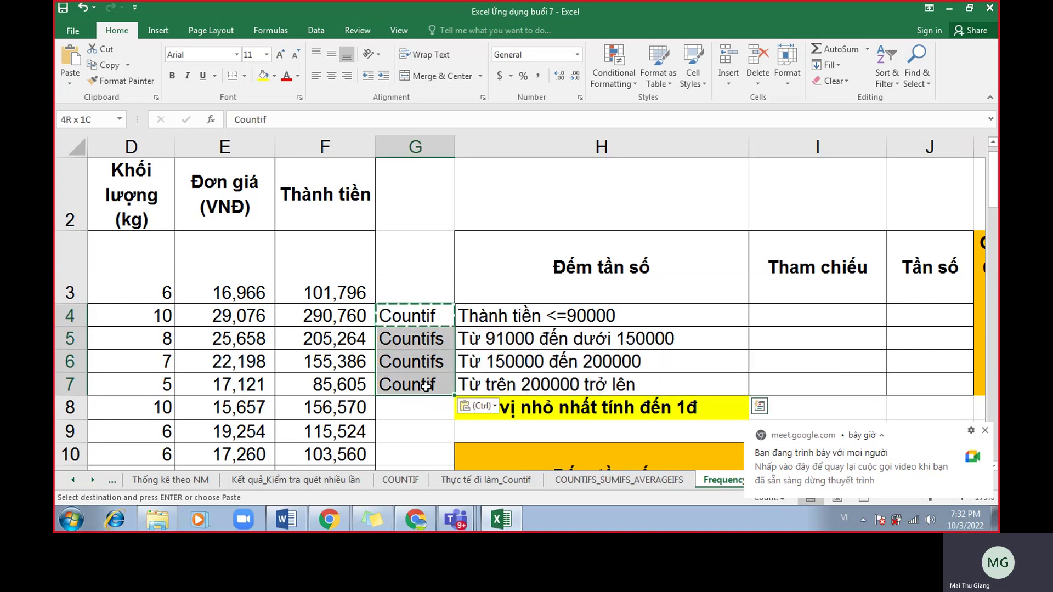
click(985, 431)
click(980, 480)
Review K4's formula =COUNTIF(thanhtien,"<=90000").
click(980, 480)
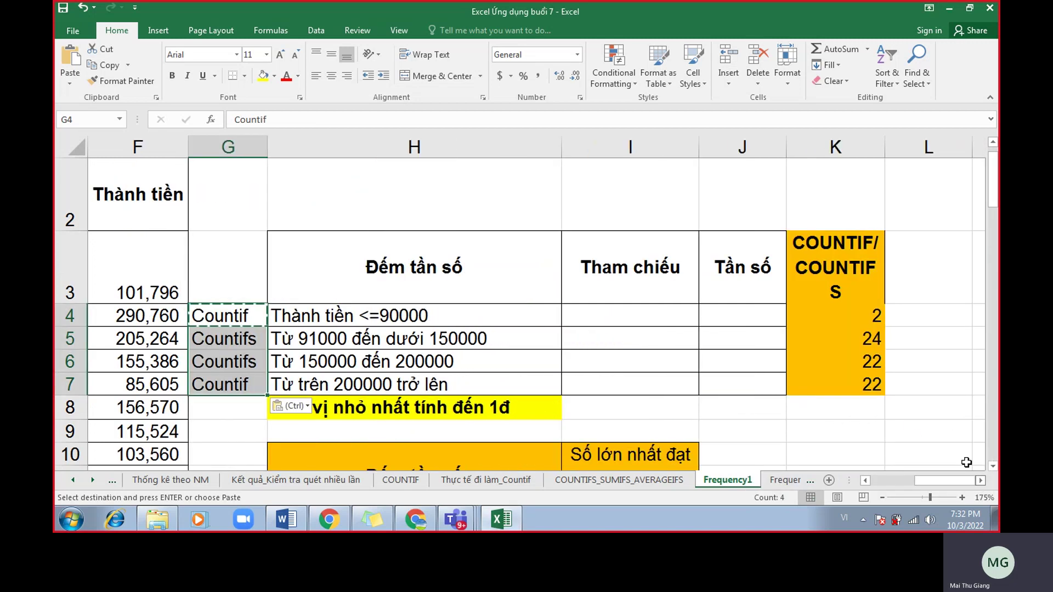
double_click(865, 316)
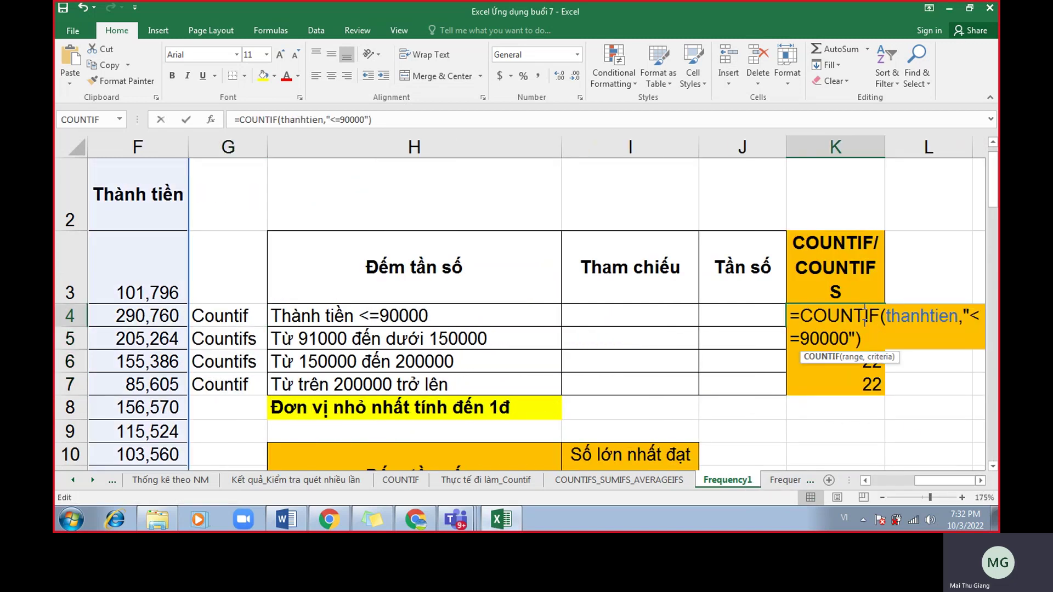
click(979, 480)
key(Return)
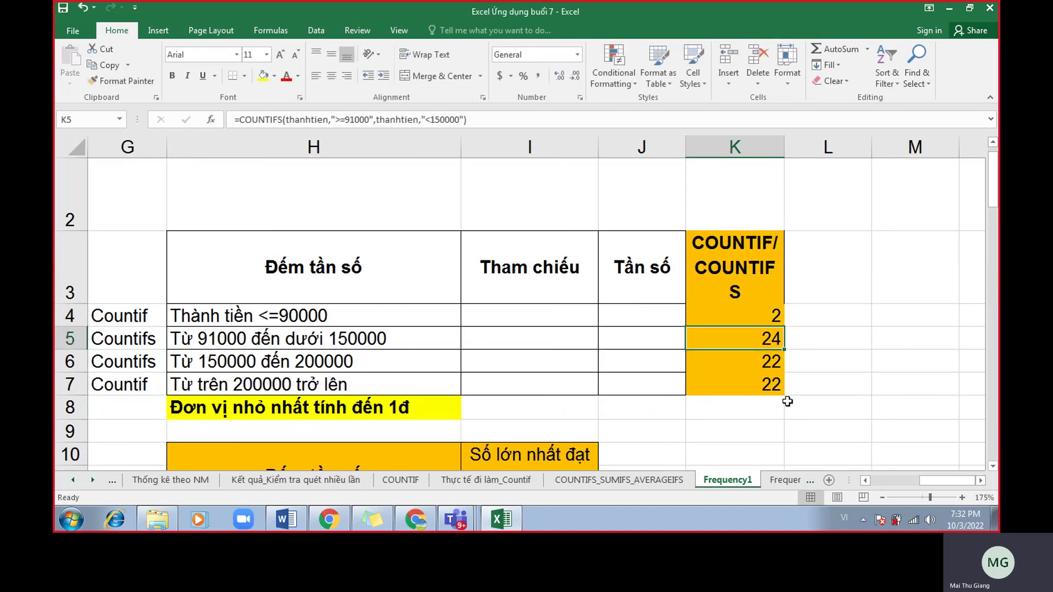
ctrl+scroll(787, 401, down, 1)
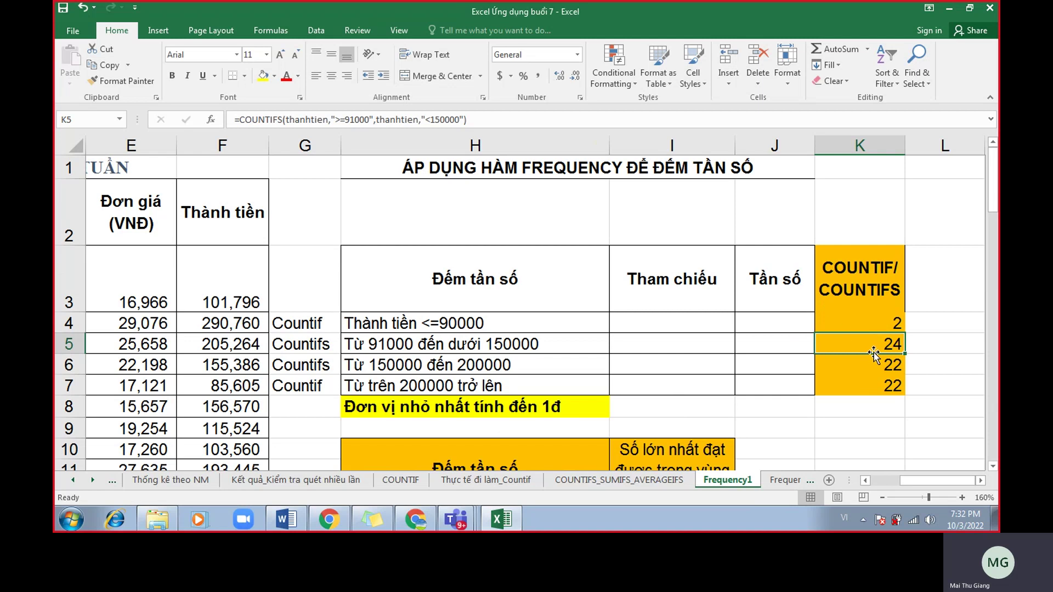
double_click(872, 324)
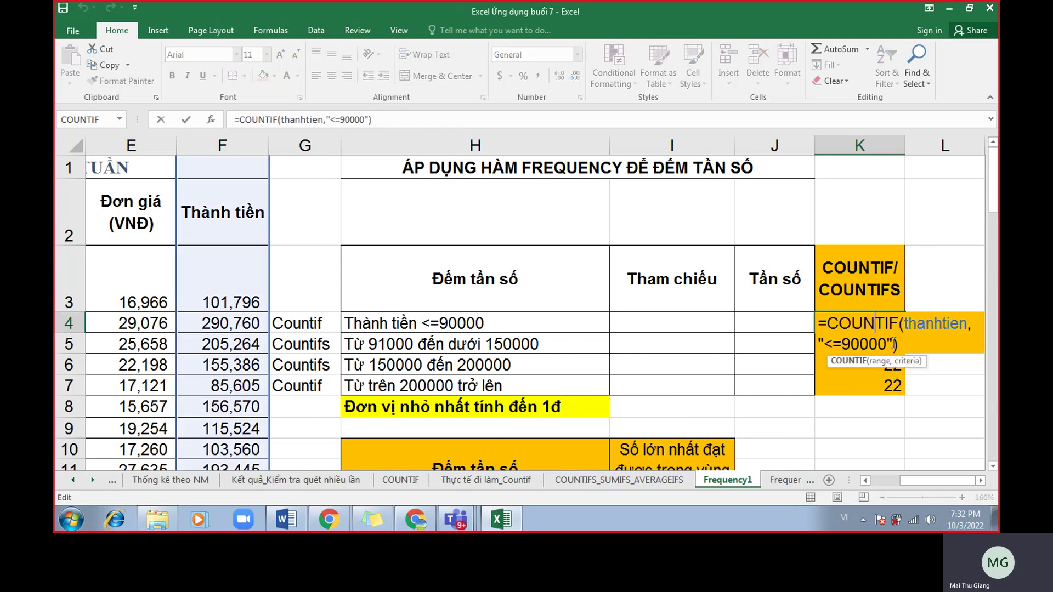
key(Return)
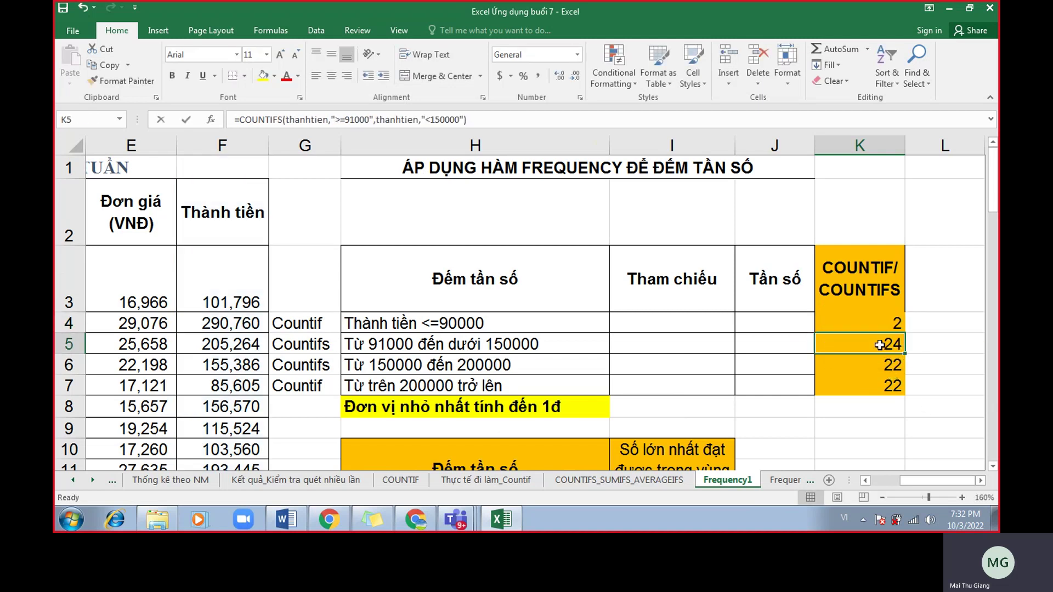
Walk through K5's COUNTIFS formula, highlighting the thanhtien range and its >=91000 criterion.
double_click(876, 344)
click(913, 345)
click(862, 365)
click(920, 365)
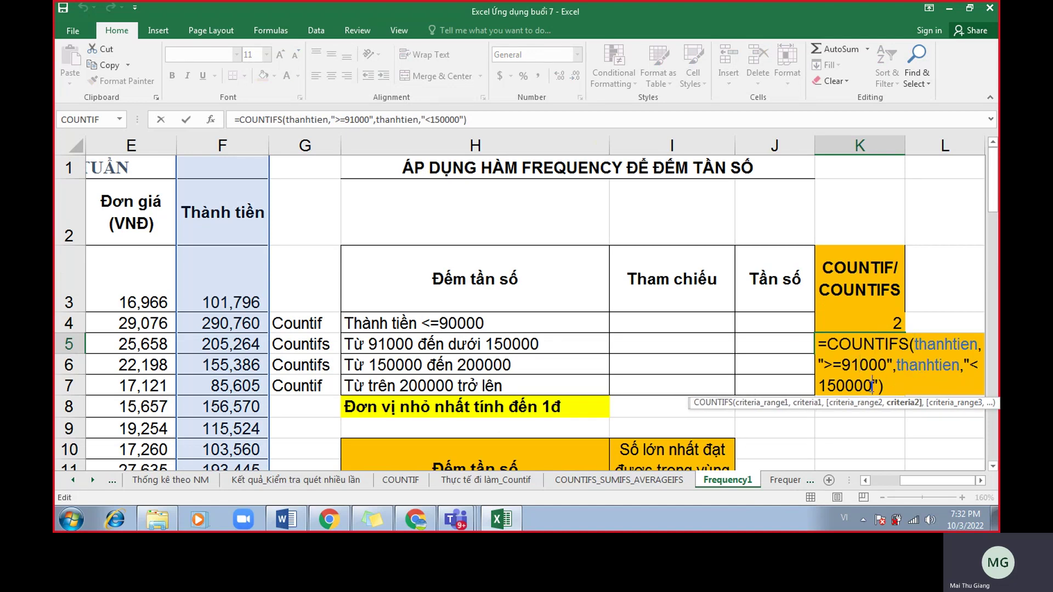
click(929, 349)
drag(914, 344, 894, 377)
click(888, 380)
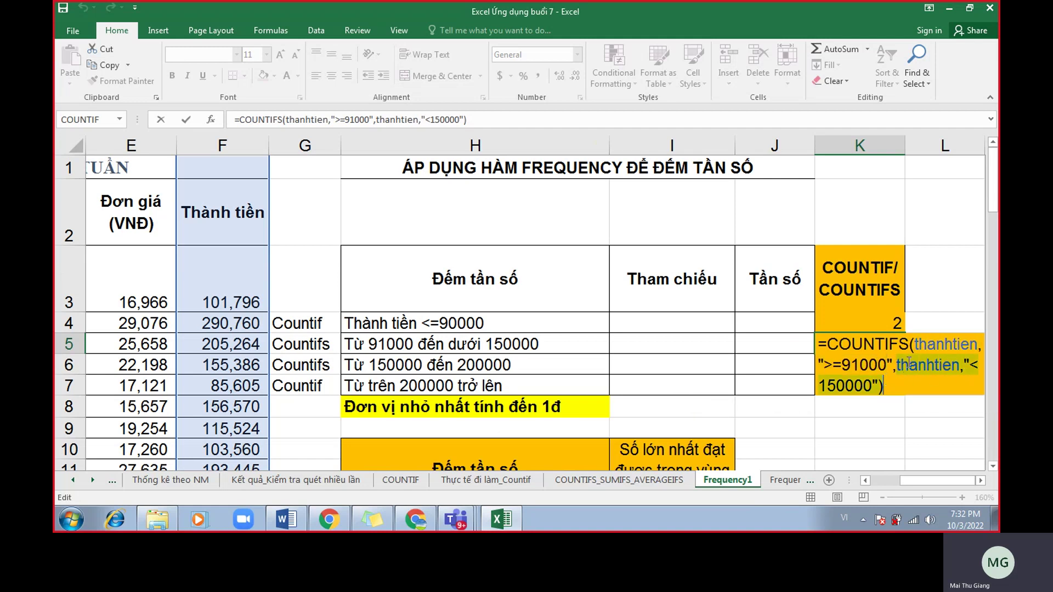
key(Return)
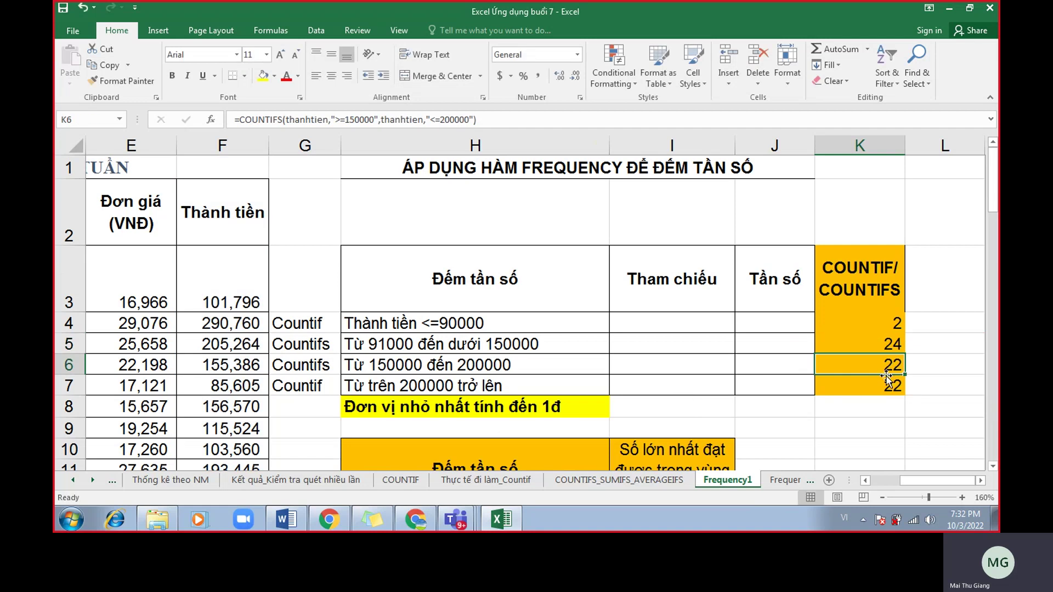
Review the COUNTIFS formula in K6 and the COUNTIF formula in K7.
double_click(879, 366)
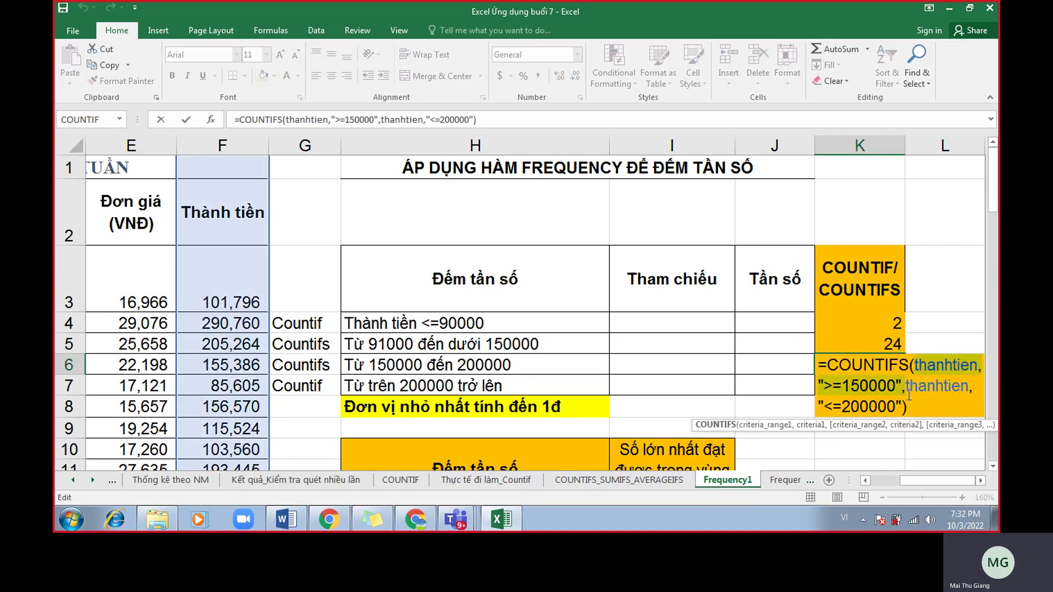
key(Return)
double_click(883, 390)
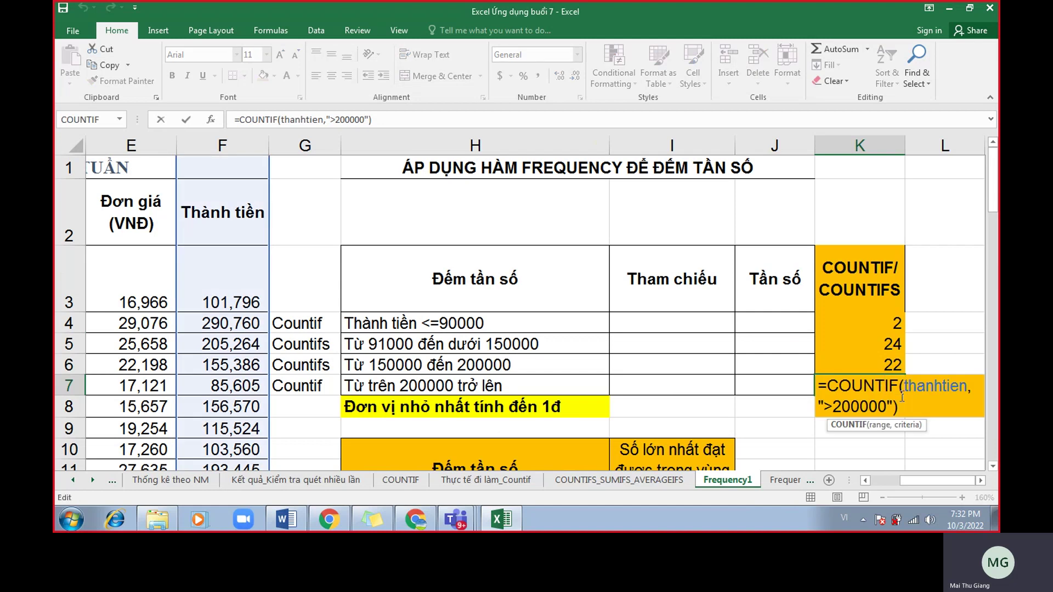
key(Return)
Select the counts K4:K7 and K4:K6 to check their totals against the G4:G7 labels.
drag(300, 325, 318, 379)
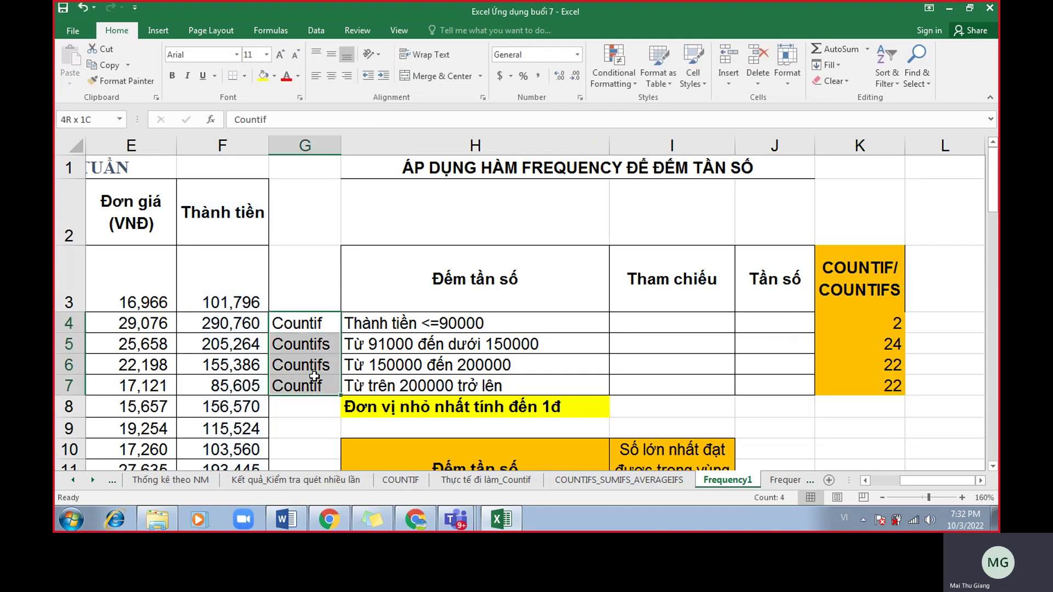
drag(874, 320, 874, 381)
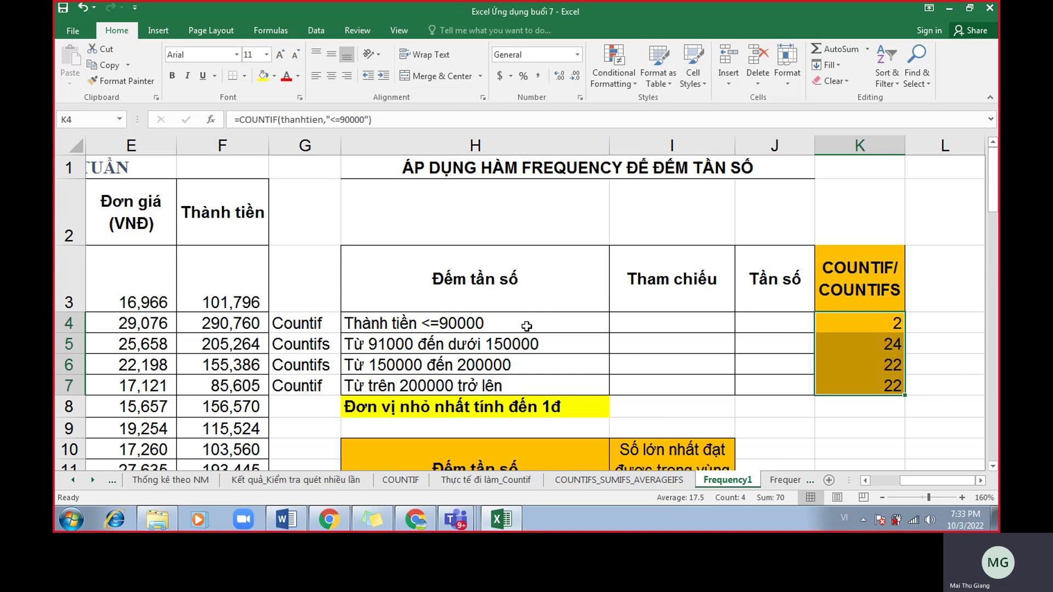
drag(895, 329, 882, 385)
click(287, 522)
scroll(530, 355, down, 1)
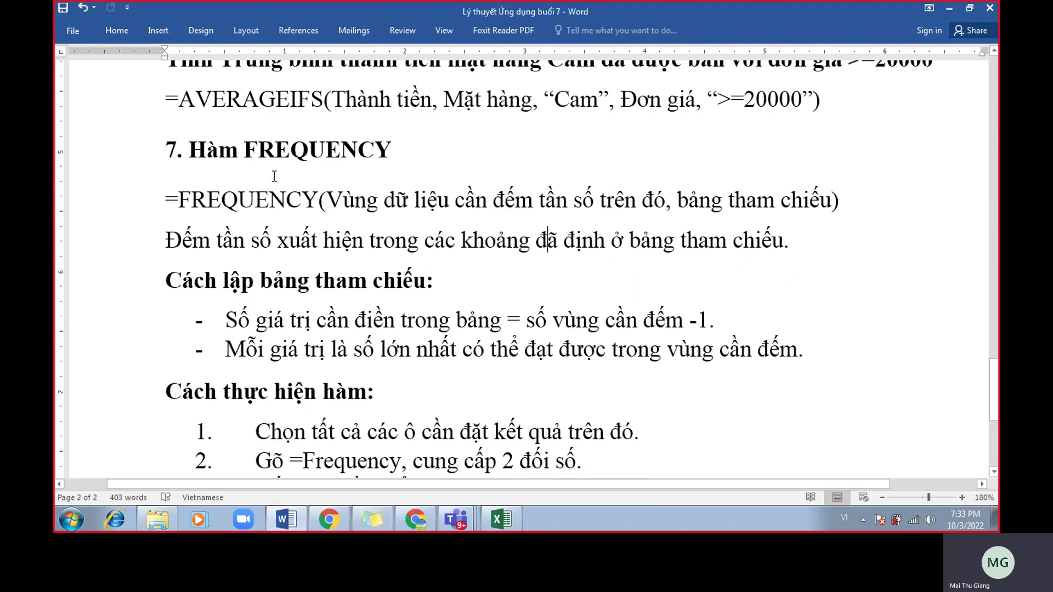
double_click(350, 159)
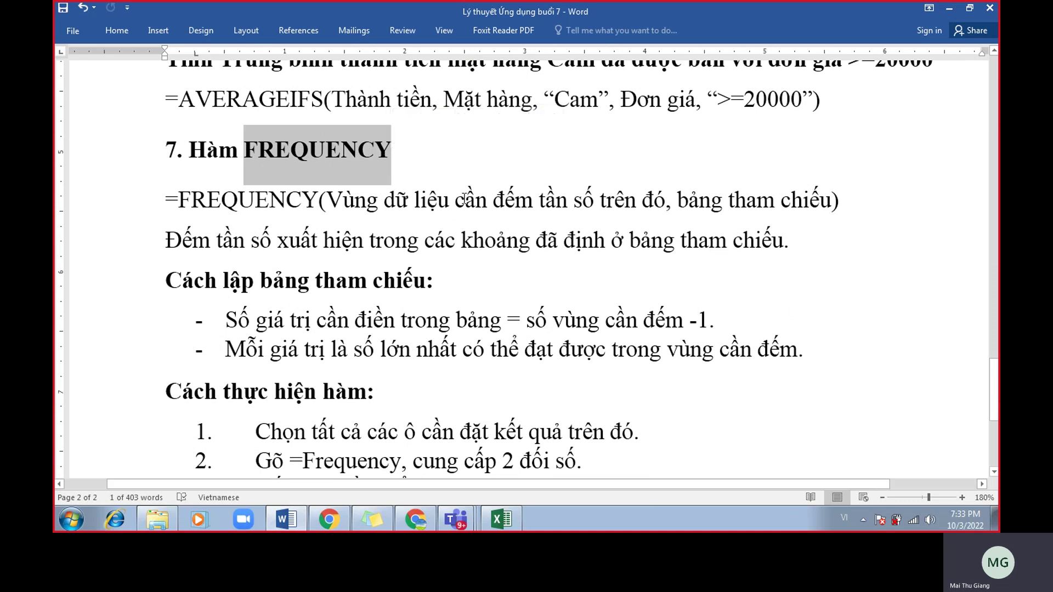
click(465, 200)
drag(176, 205, 816, 214)
click(322, 218)
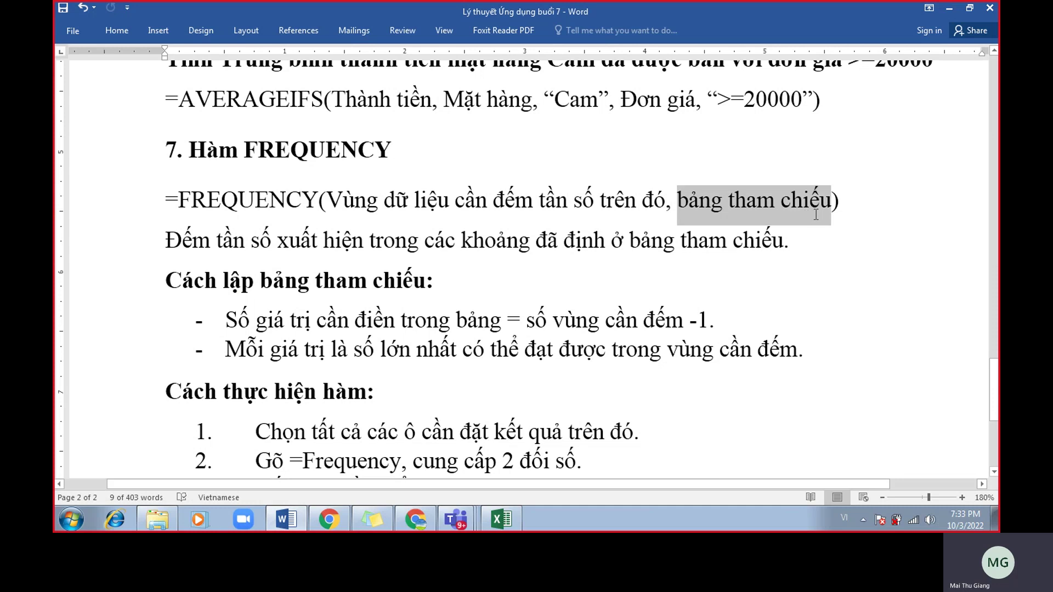
drag(333, 201, 657, 203)
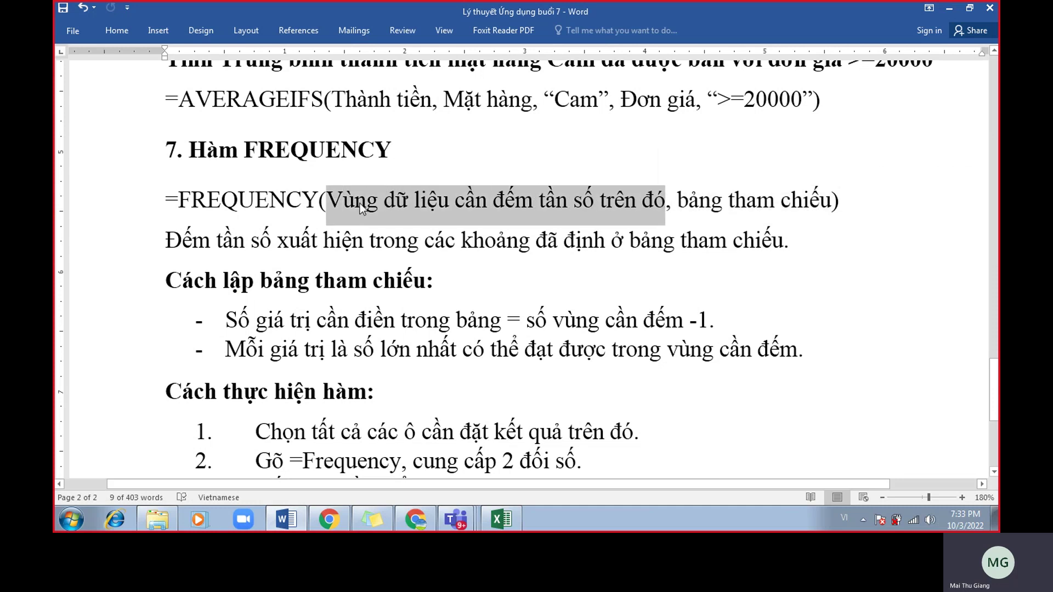
click(501, 519)
click(240, 143)
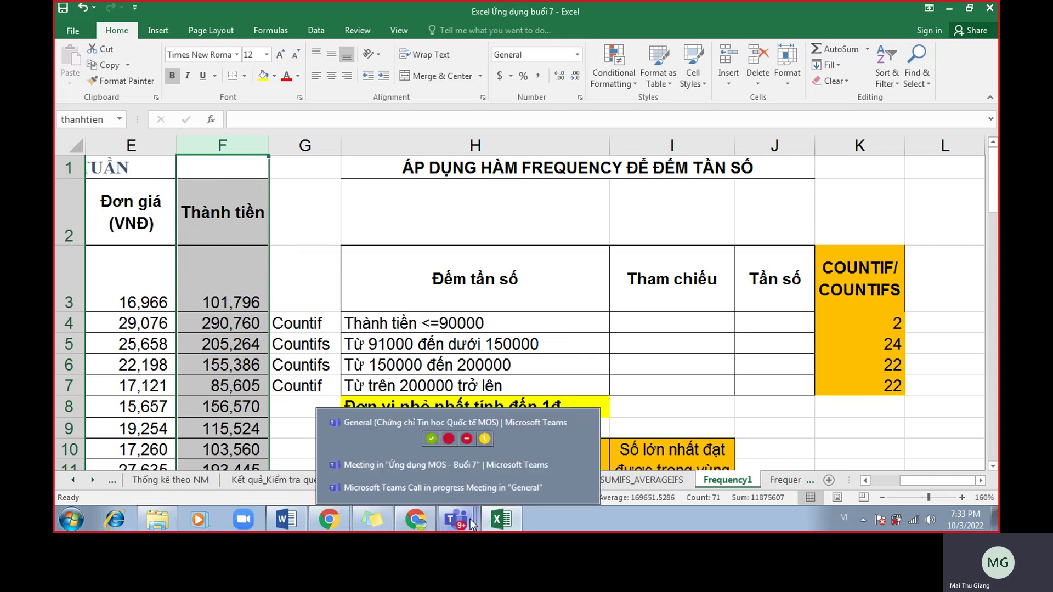
click(286, 519)
click(710, 239)
drag(716, 201, 813, 206)
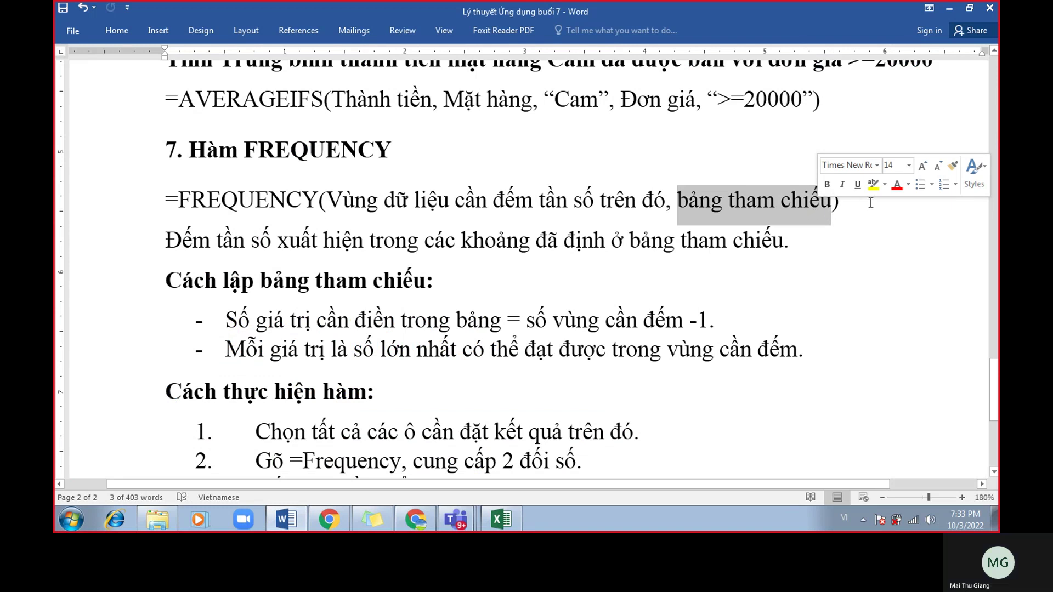
Make bảng tham chiếu in the FREQUENCY syntax line red and bold.
click(896, 186)
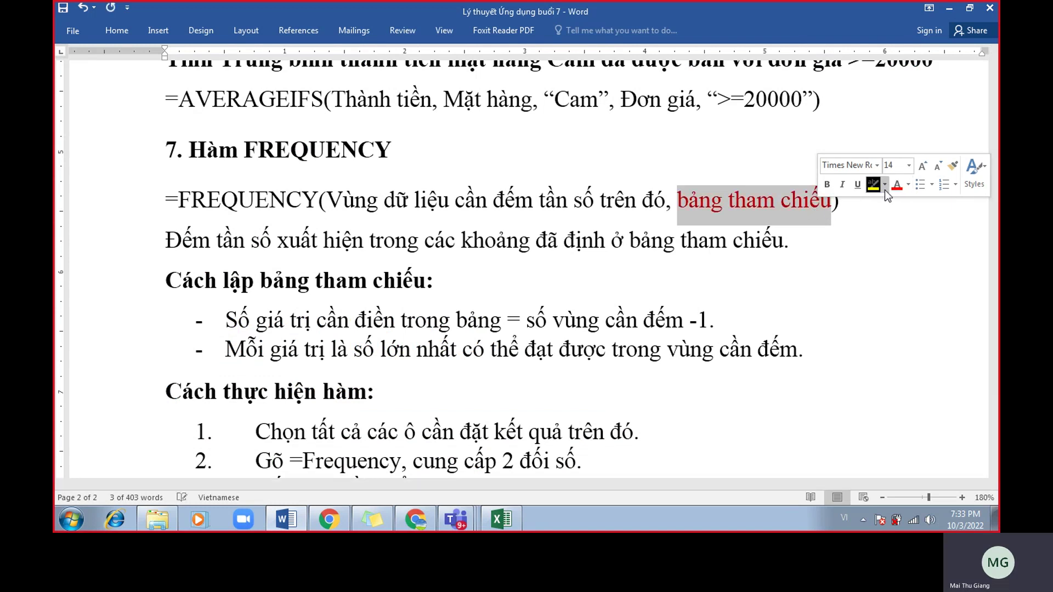
click(829, 185)
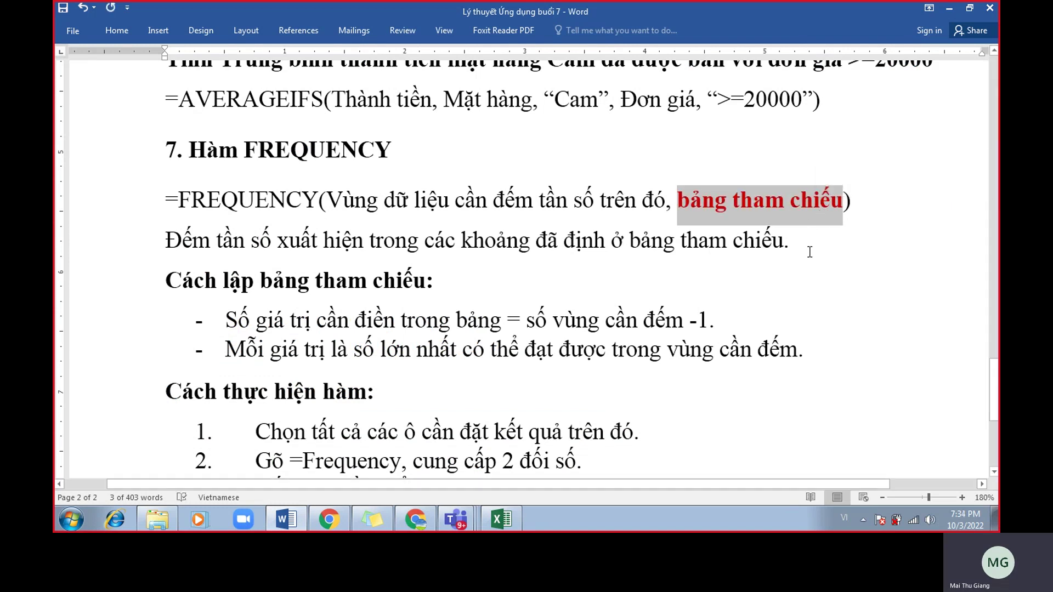
click(809, 251)
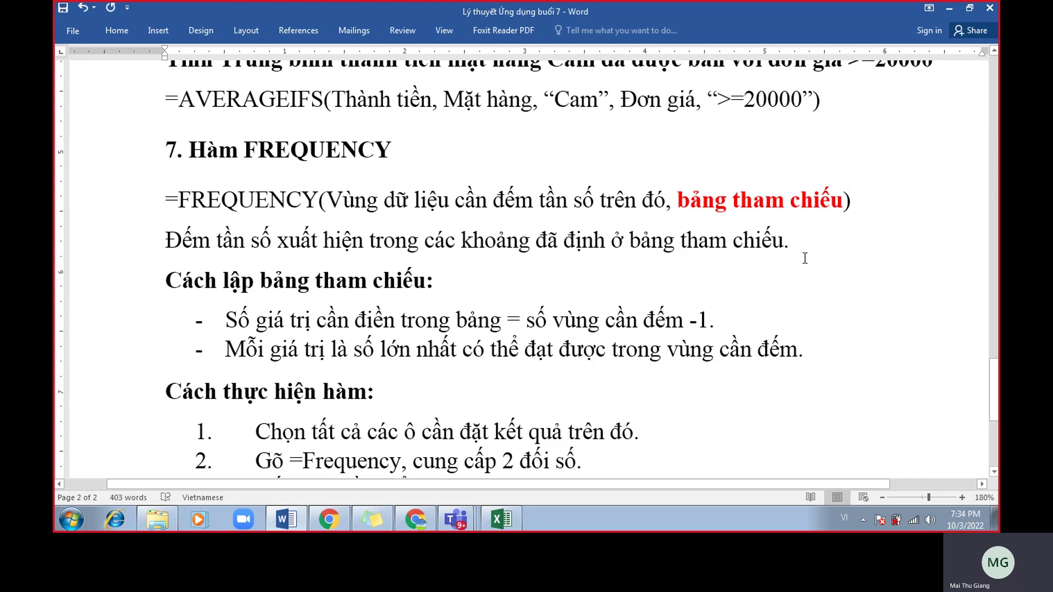
drag(680, 202, 846, 201)
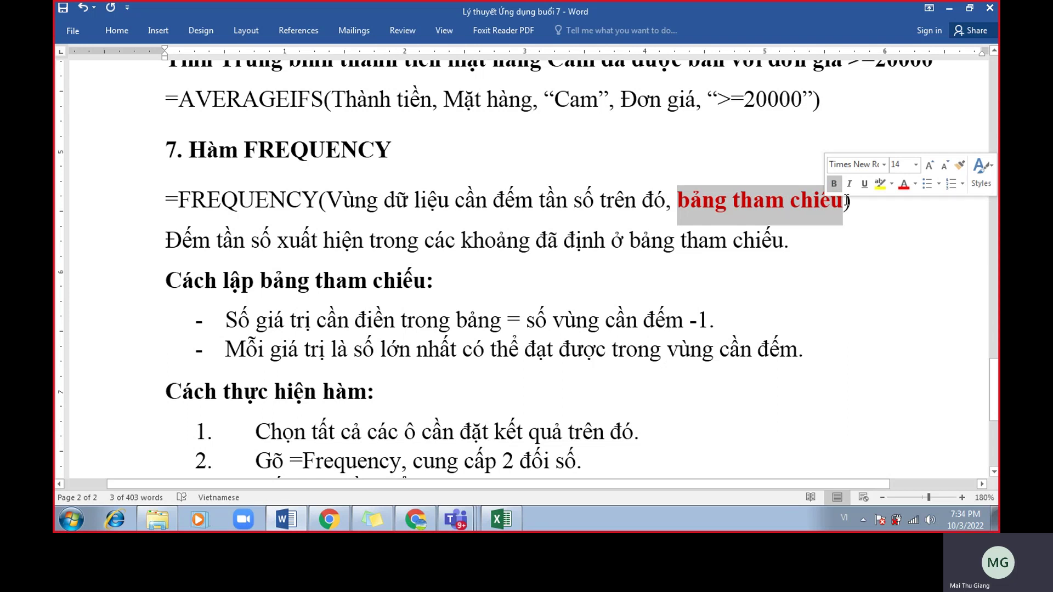
click(855, 239)
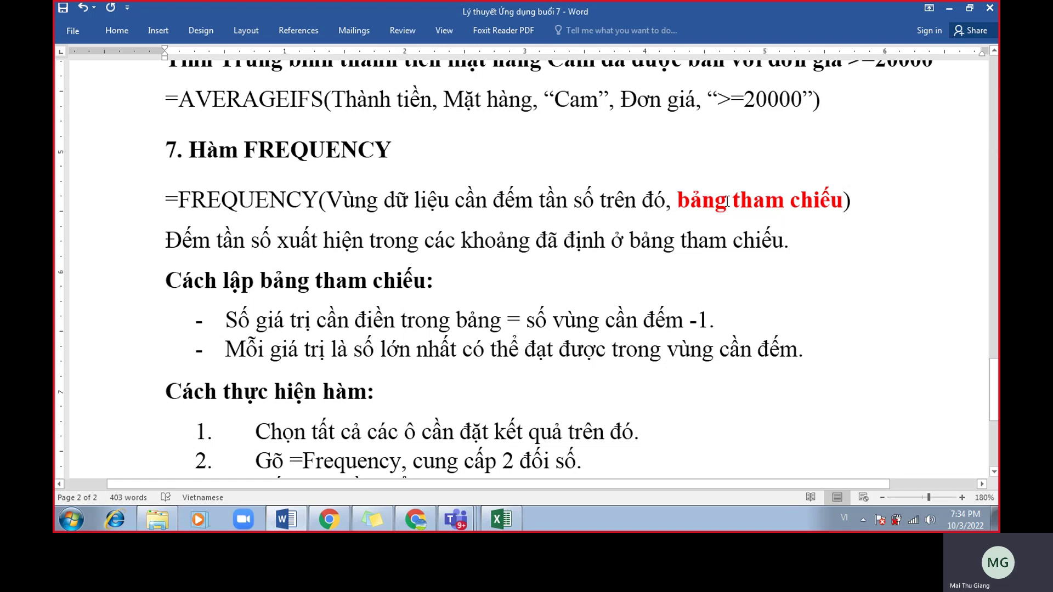
drag(689, 201, 826, 201)
Colour the Cách lập bảng tham chiếu heading red.
drag(442, 281, 153, 286)
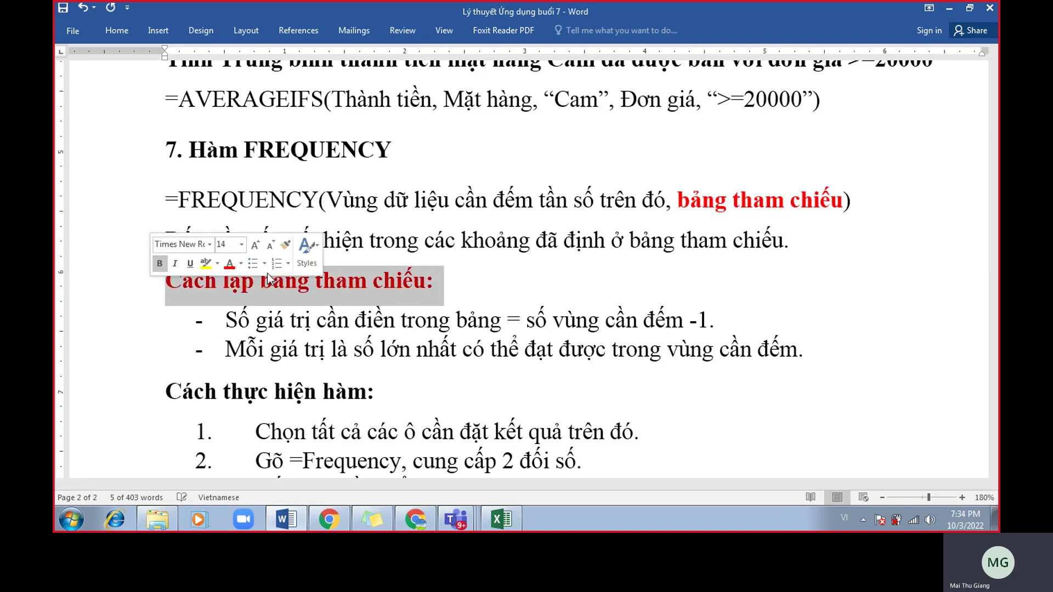
click(229, 263)
click(194, 243)
drag(186, 239, 769, 251)
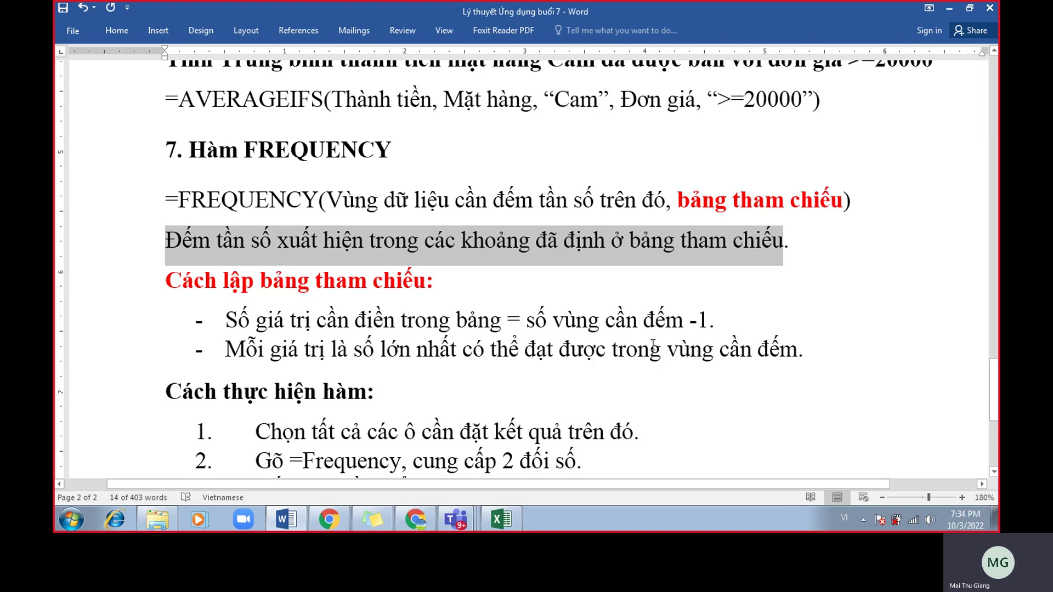
click(543, 318)
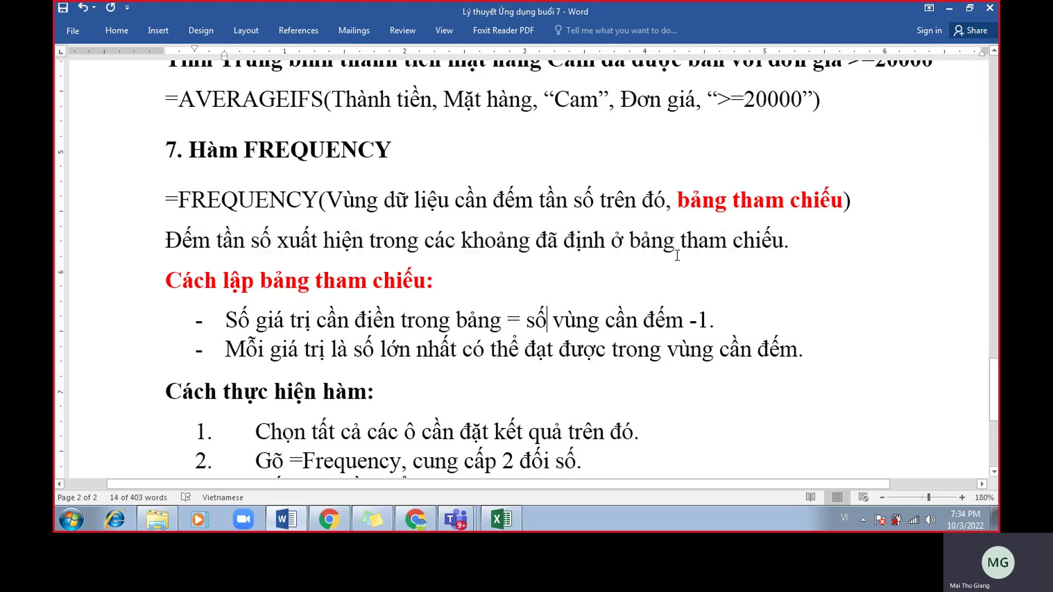
Highlight the bảng tham chiếu argument in yellow and select the first bullet's rule text.
drag(666, 200, 851, 200)
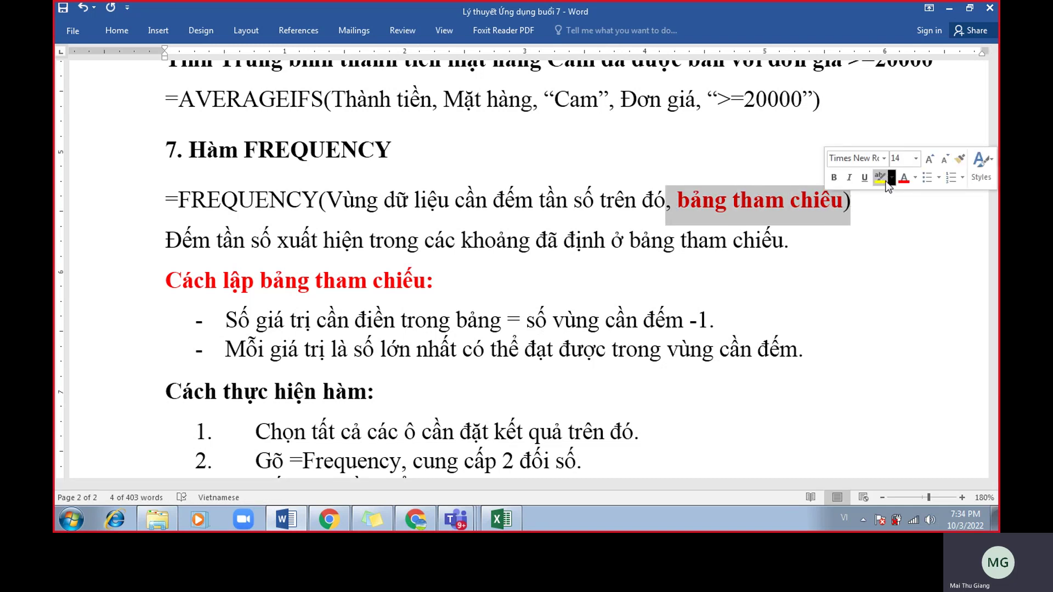
click(888, 186)
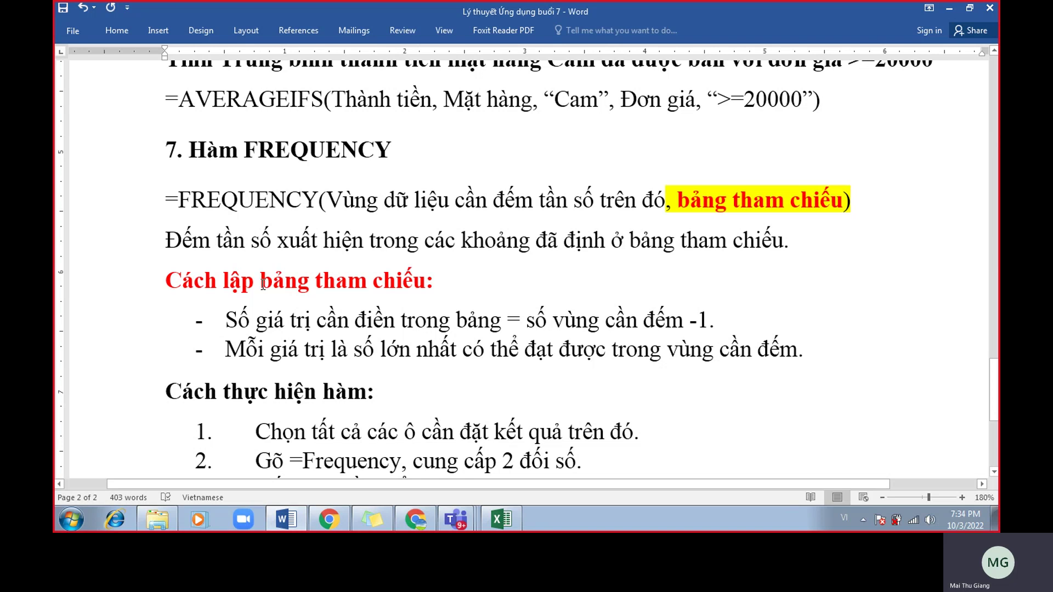
drag(215, 287, 413, 283)
click(390, 340)
drag(227, 320, 709, 320)
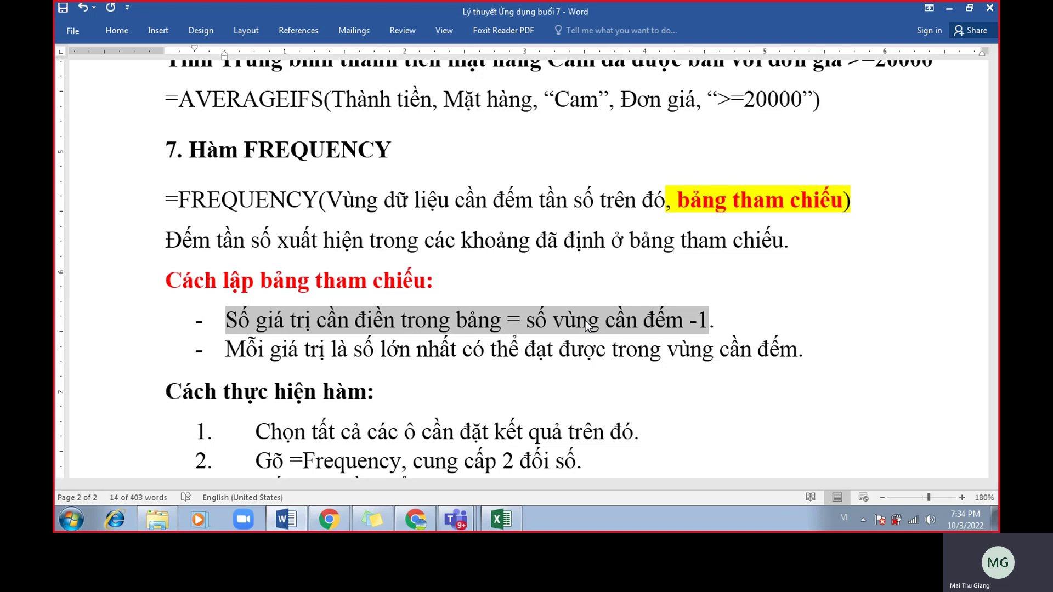
key(alt+Tab)
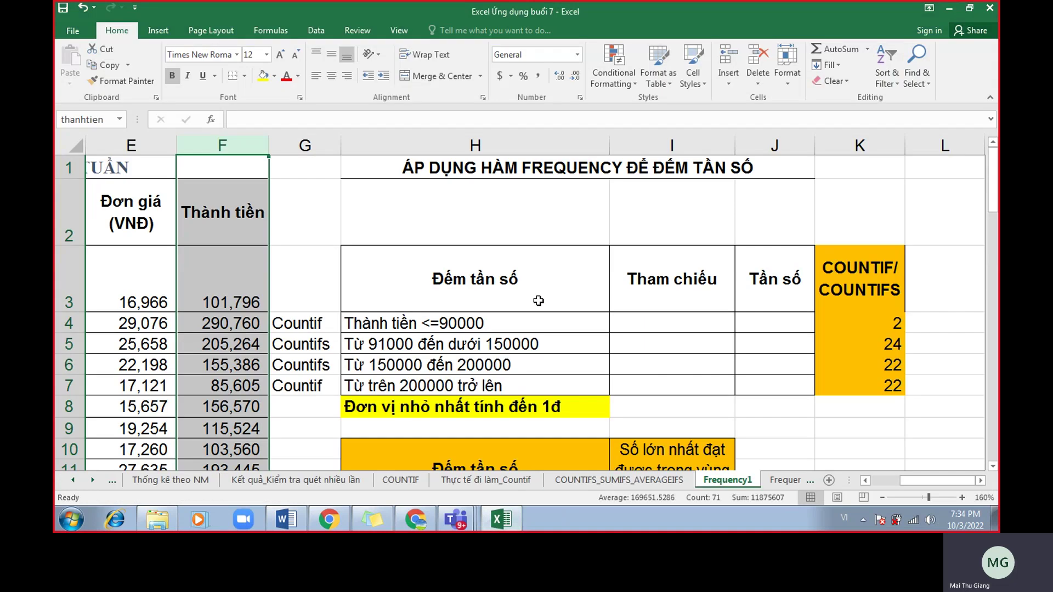
Compare the Tham chiếu cells I4:I6 with the range labels H4:H7.
click(532, 322)
click(536, 344)
click(540, 365)
click(551, 384)
drag(686, 322, 692, 362)
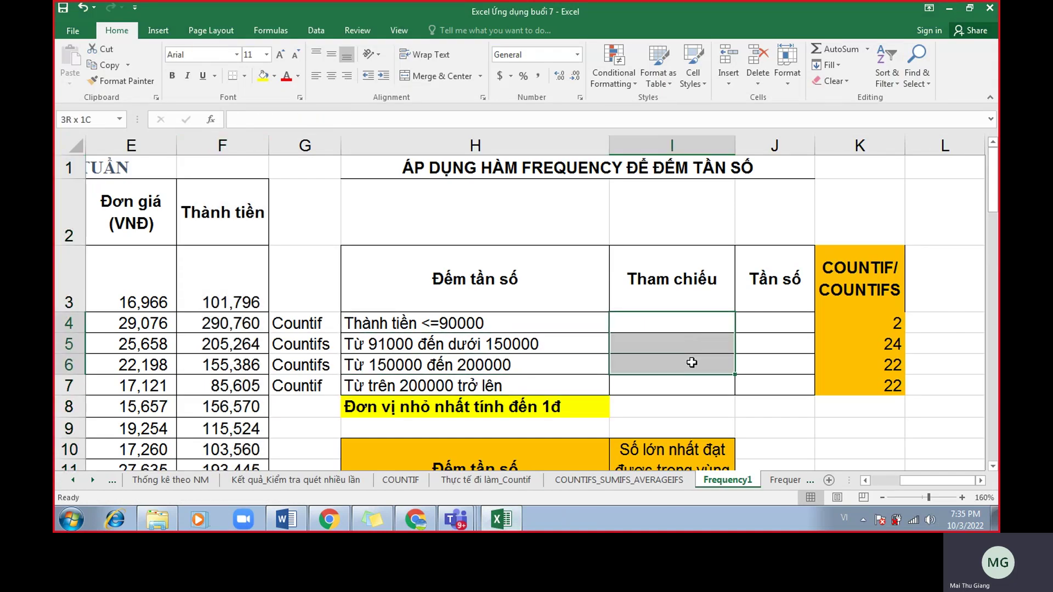
drag(545, 324, 547, 386)
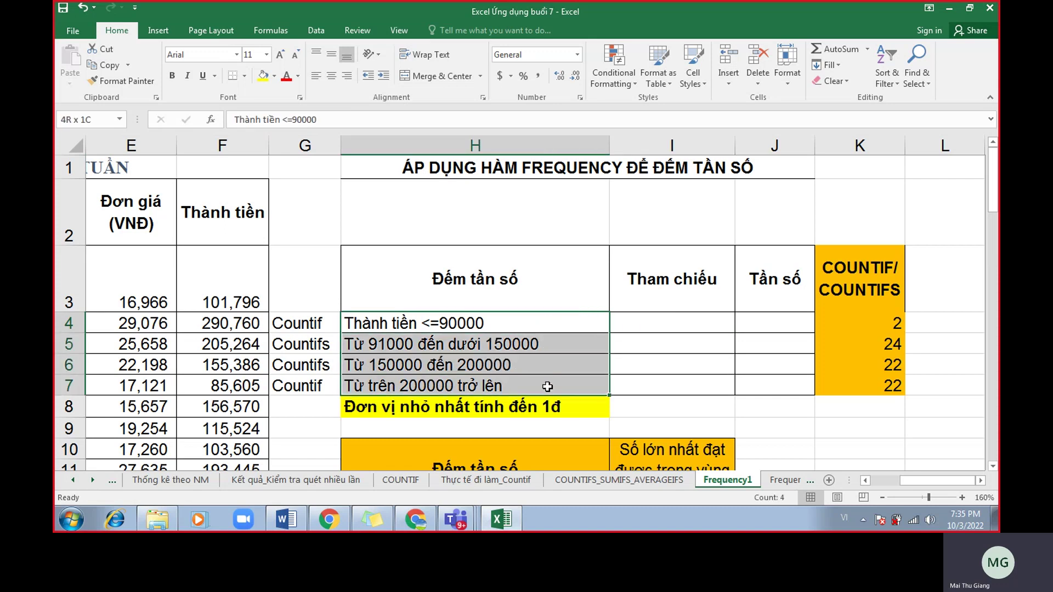
drag(627, 322, 629, 358)
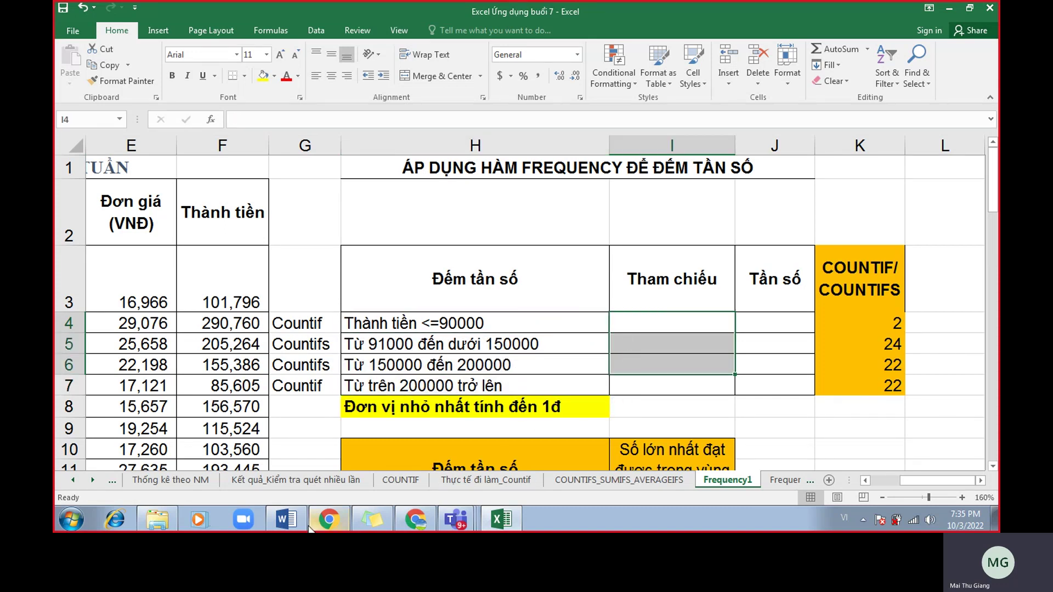
In the Word notes, select the second bullet's rule starting Mỗi giá trị là.
click(287, 519)
click(420, 356)
drag(226, 351, 784, 357)
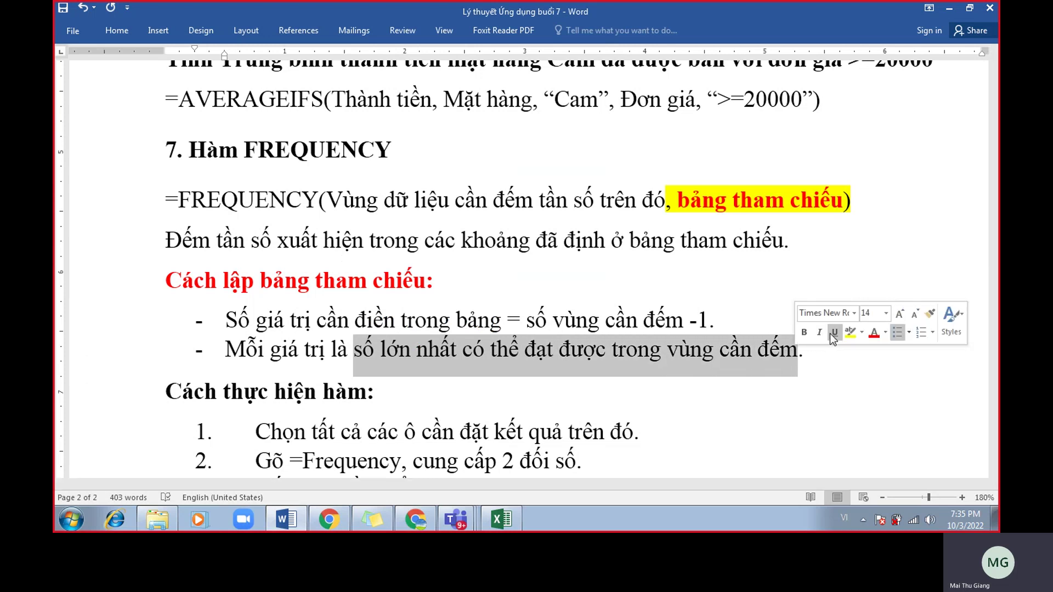
Apply yellow highlight and red font colour to 'số lớn nhất … vùng cần đếm' in the second bullet.
click(846, 331)
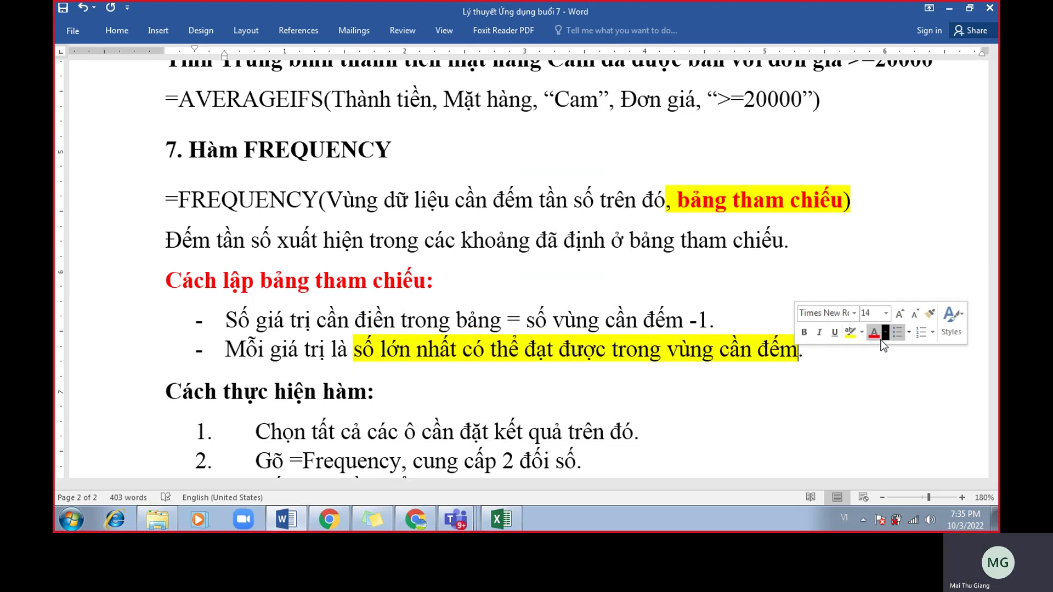
drag(799, 357, 354, 360)
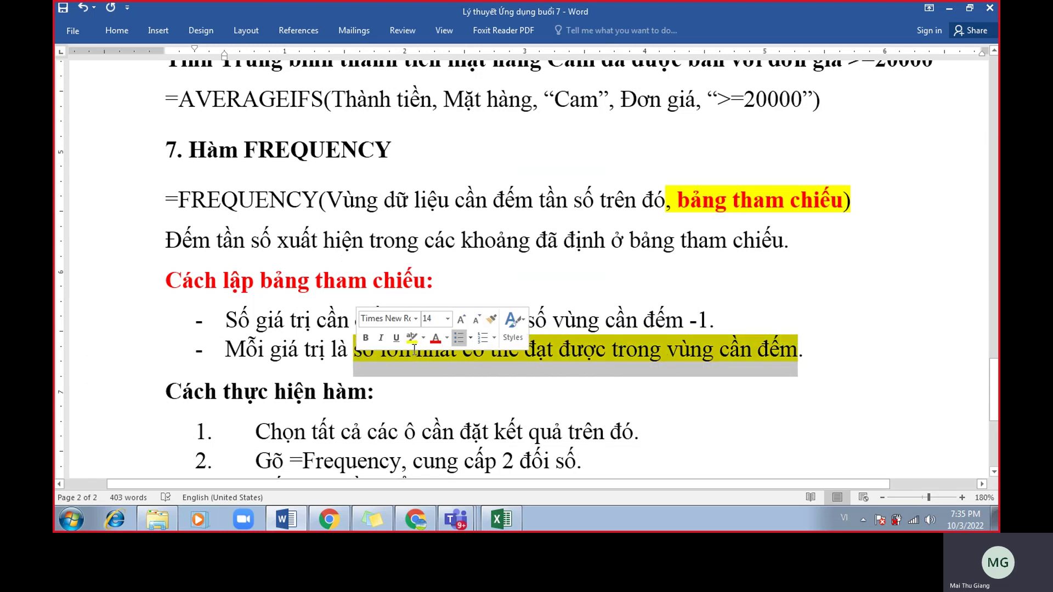
right_click(774, 357)
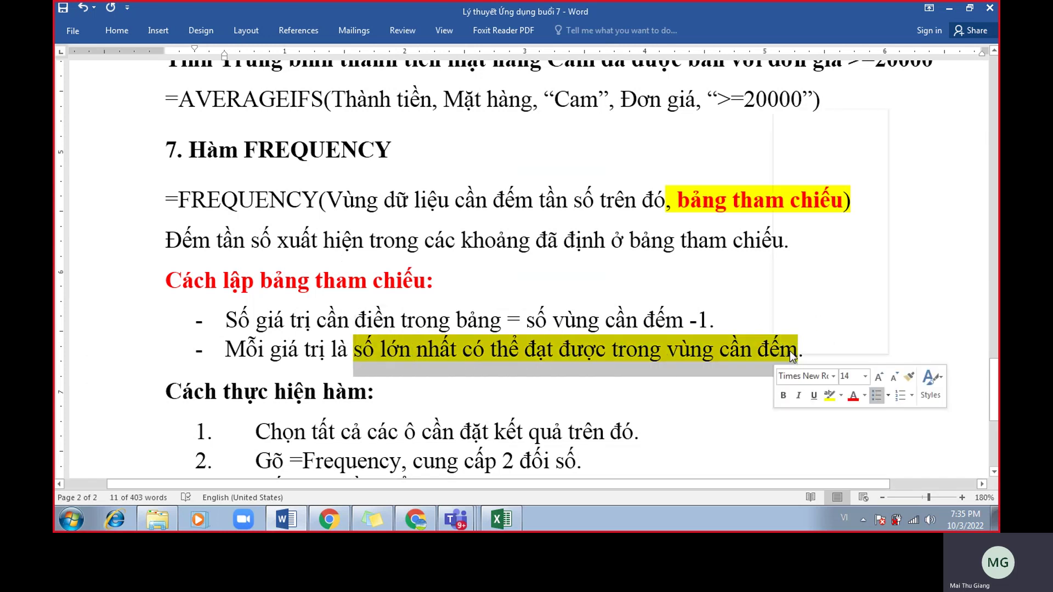
click(853, 399)
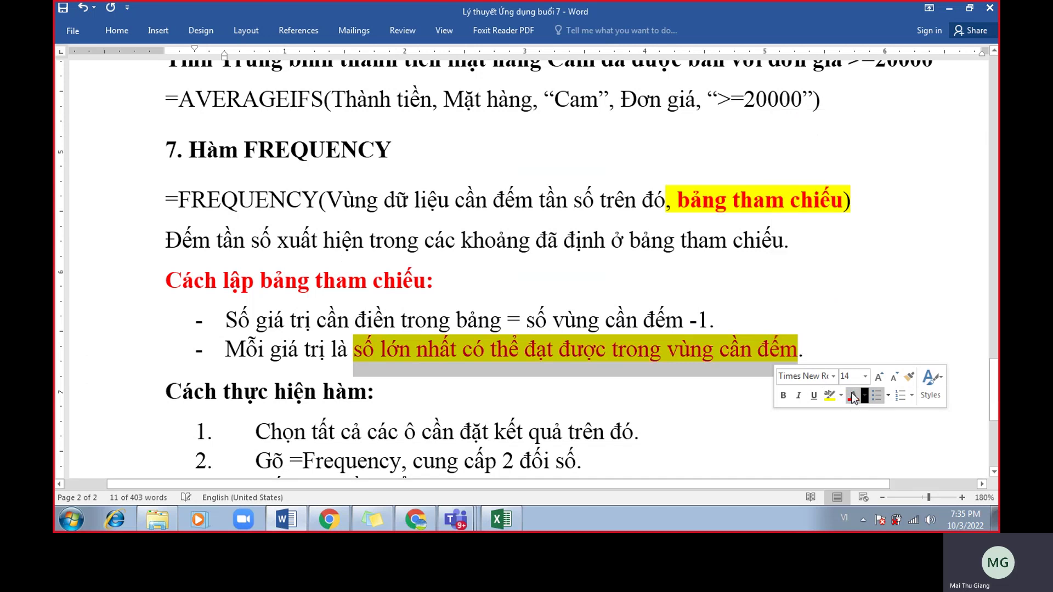
click(649, 349)
drag(371, 354, 544, 357)
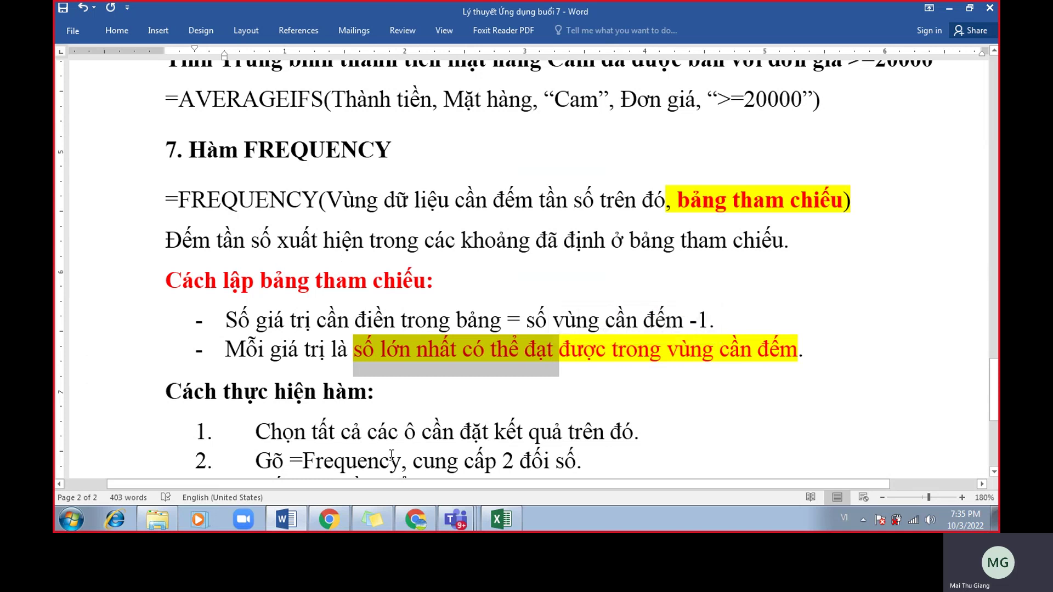
click(501, 518)
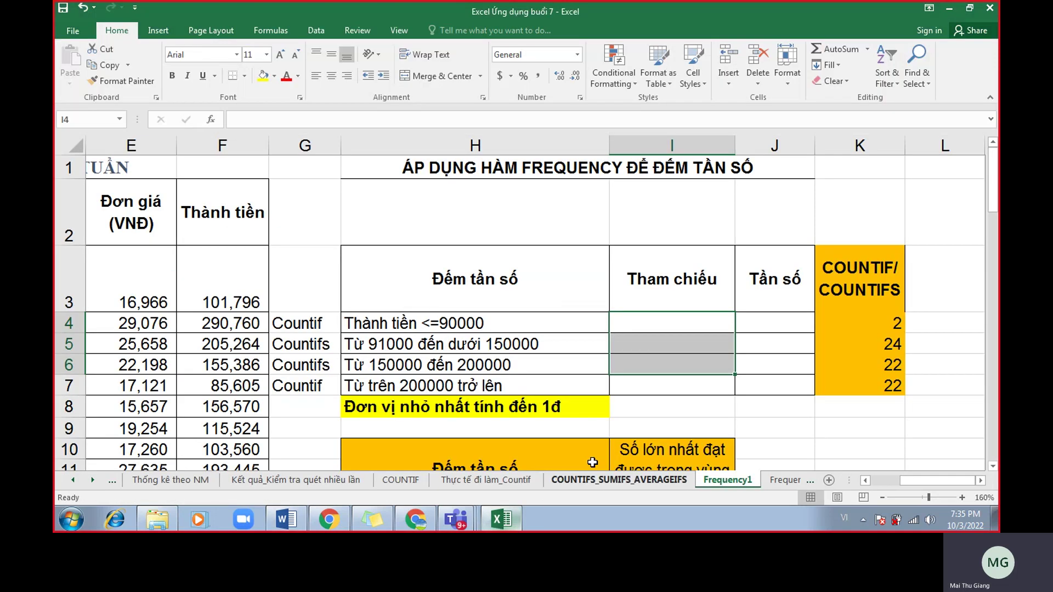
Check the yellow note in H8 and the formula behind F3.
scroll(683, 389, down, 1)
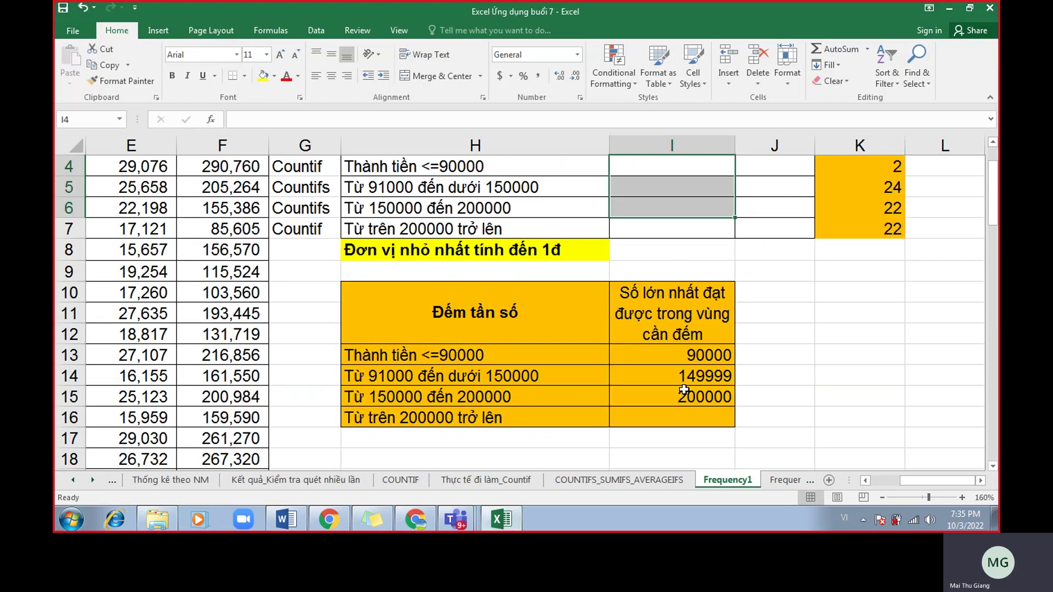
scroll(684, 389, up, 1)
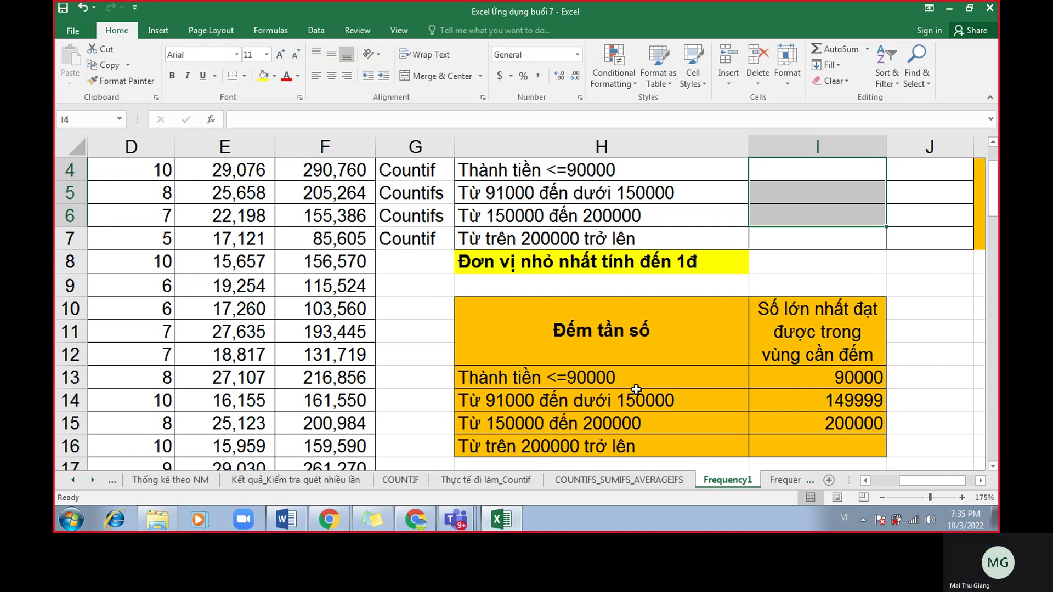
click(610, 267)
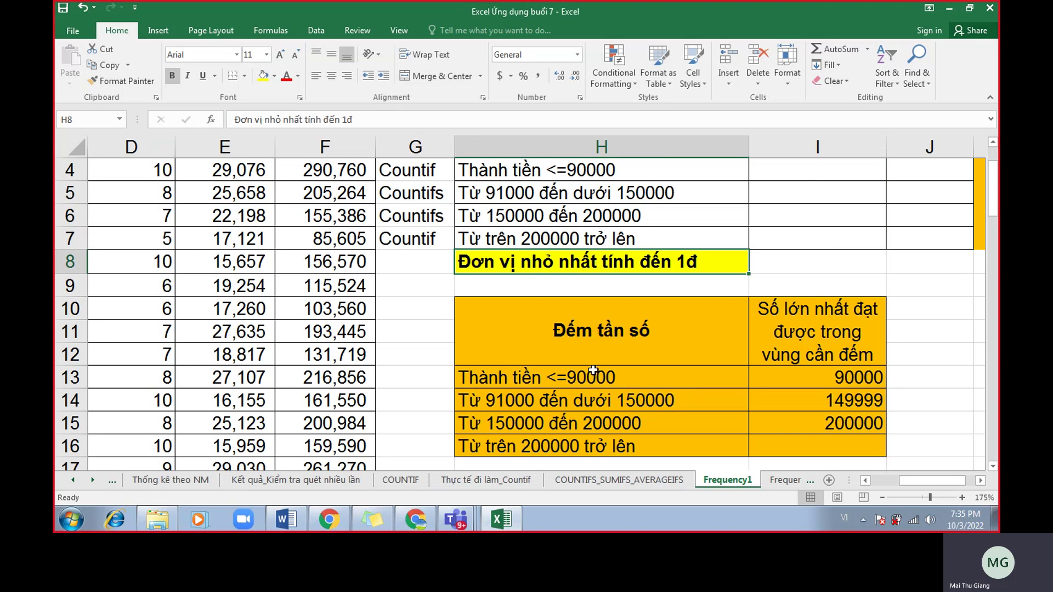
scroll(593, 370, up, 1)
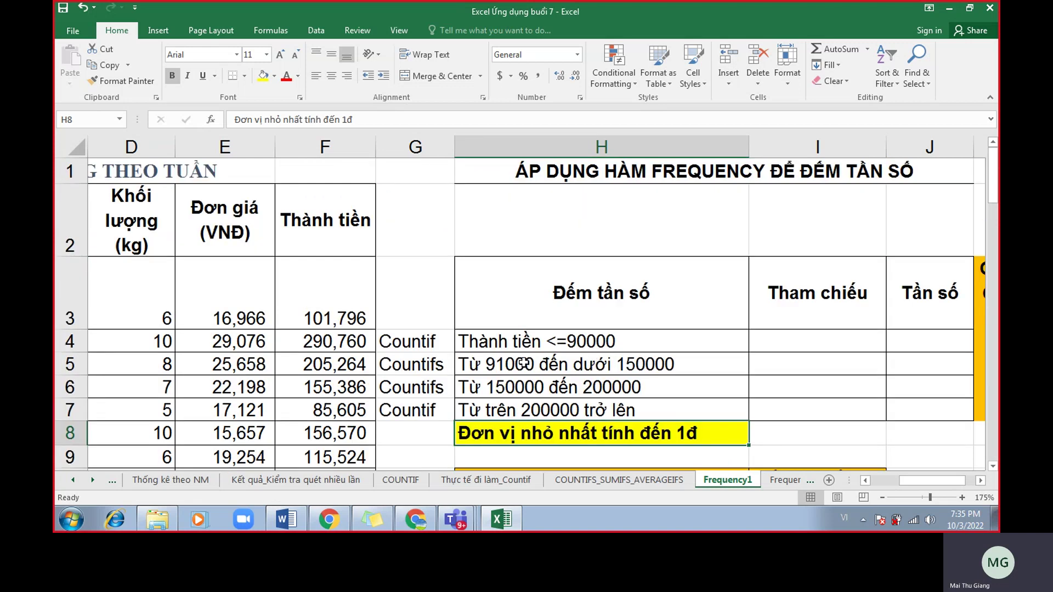
scroll(641, 351, down, 1)
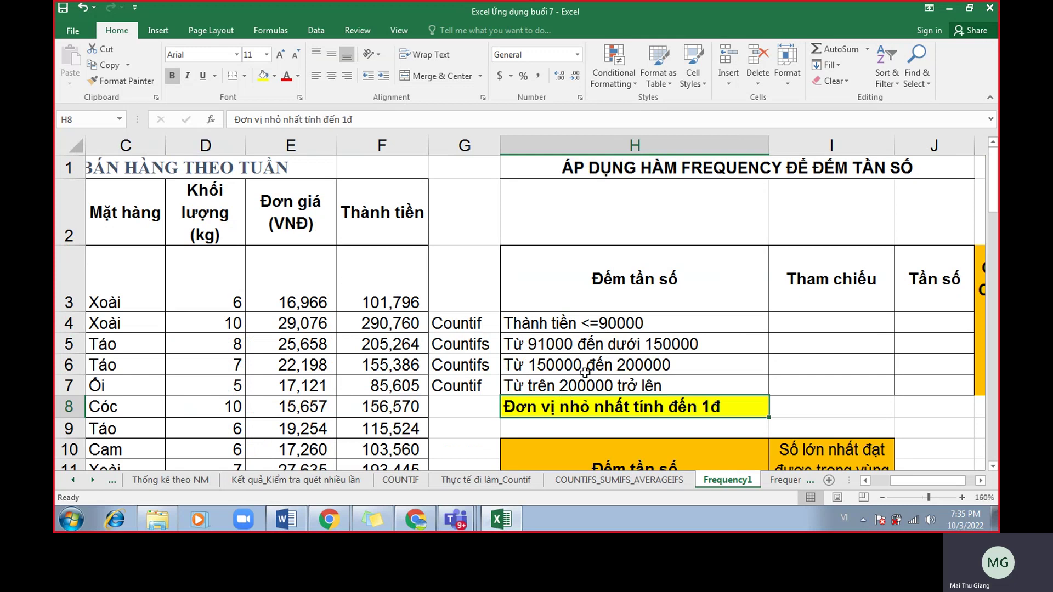
click(364, 302)
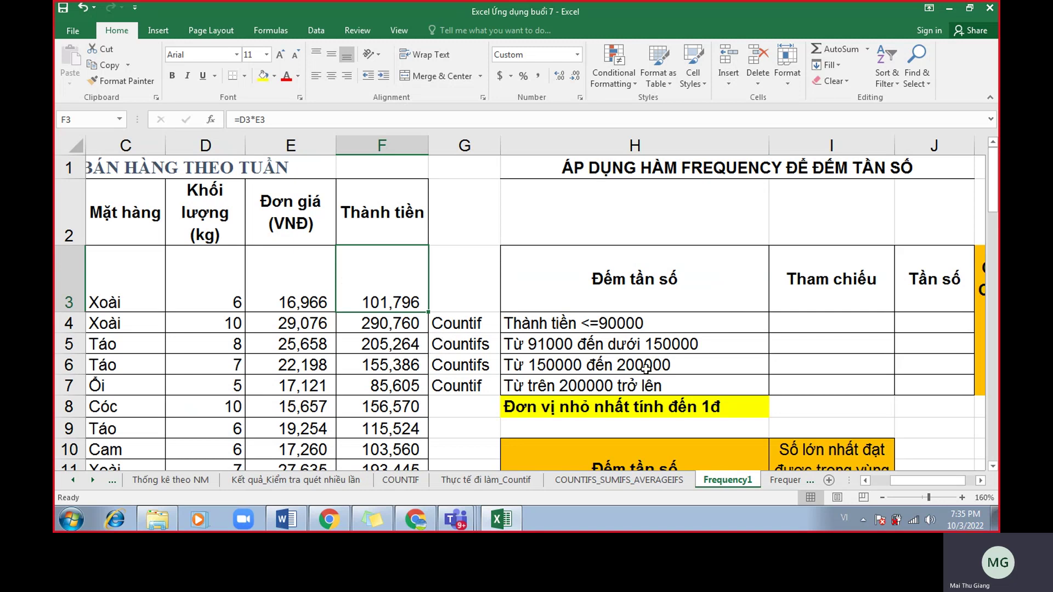
scroll(647, 374, down, 2)
Bold the 90000 limit in cell I13.
click(555, 298)
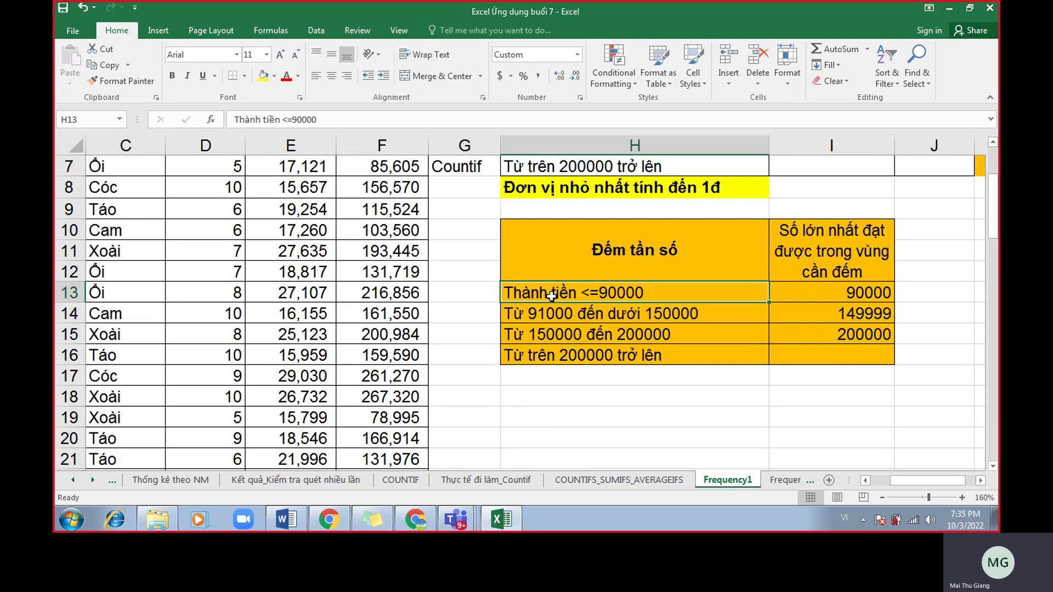
click(821, 295)
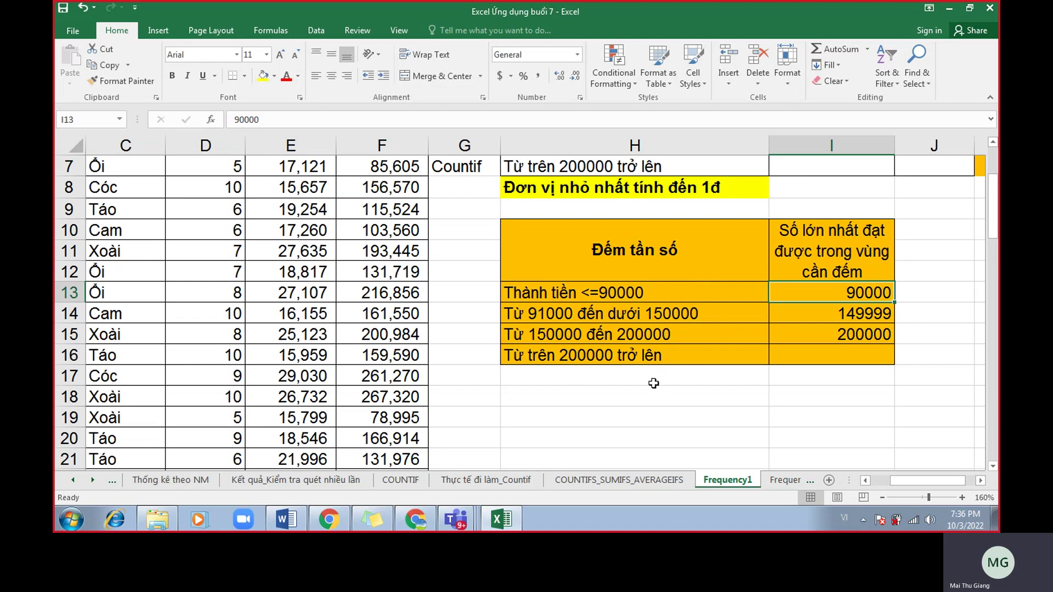
key(ctrl+b)
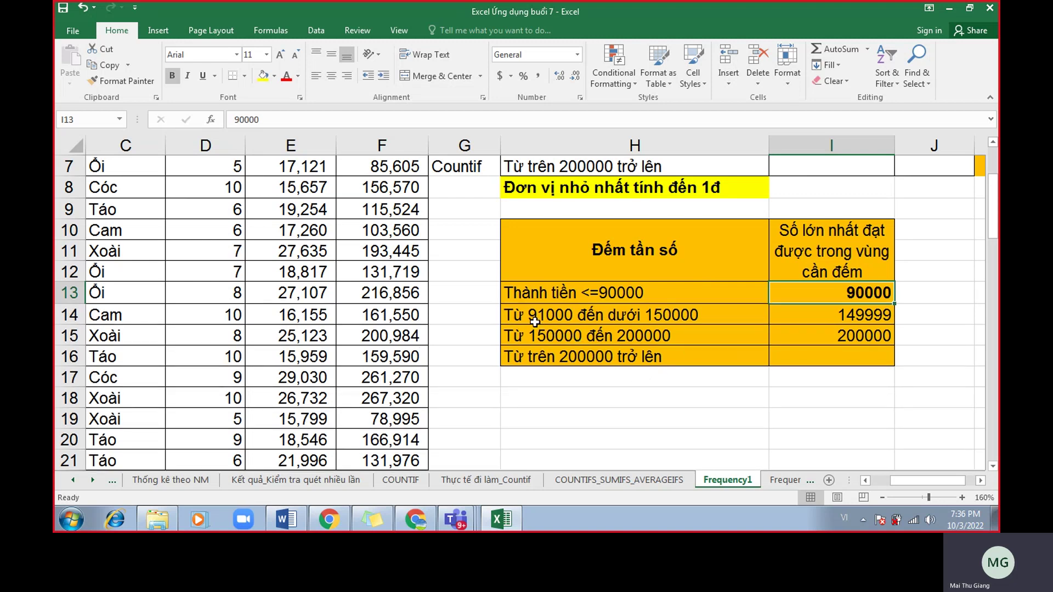
Format the limits I13:I15 in Comma Style with no decimal places.
click(652, 320)
drag(825, 293, 832, 332)
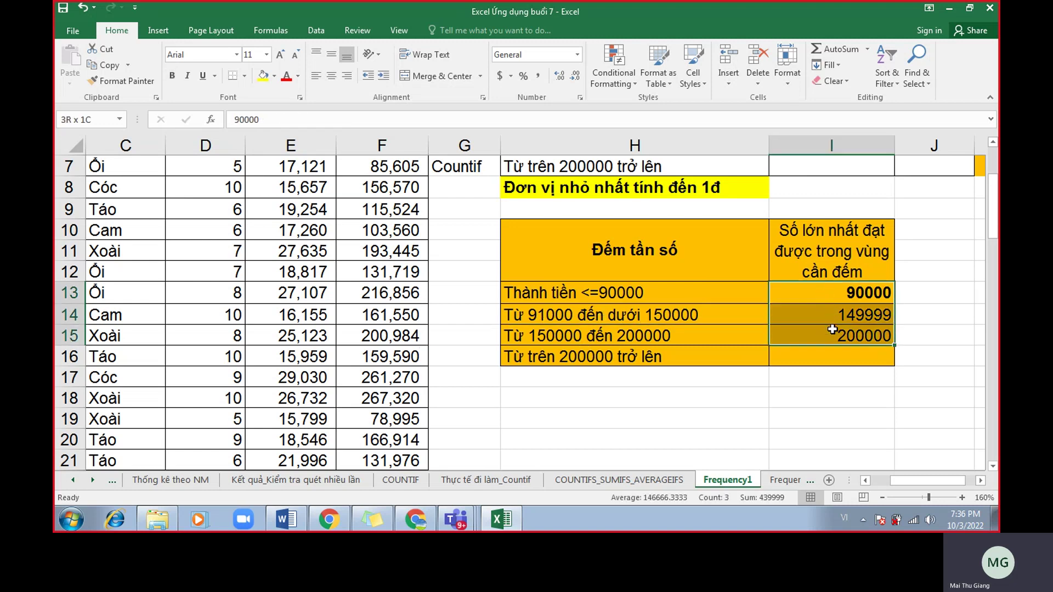
click(538, 76)
click(575, 76)
click(574, 76)
Make the 149,999 limit in I14 bold.
click(718, 320)
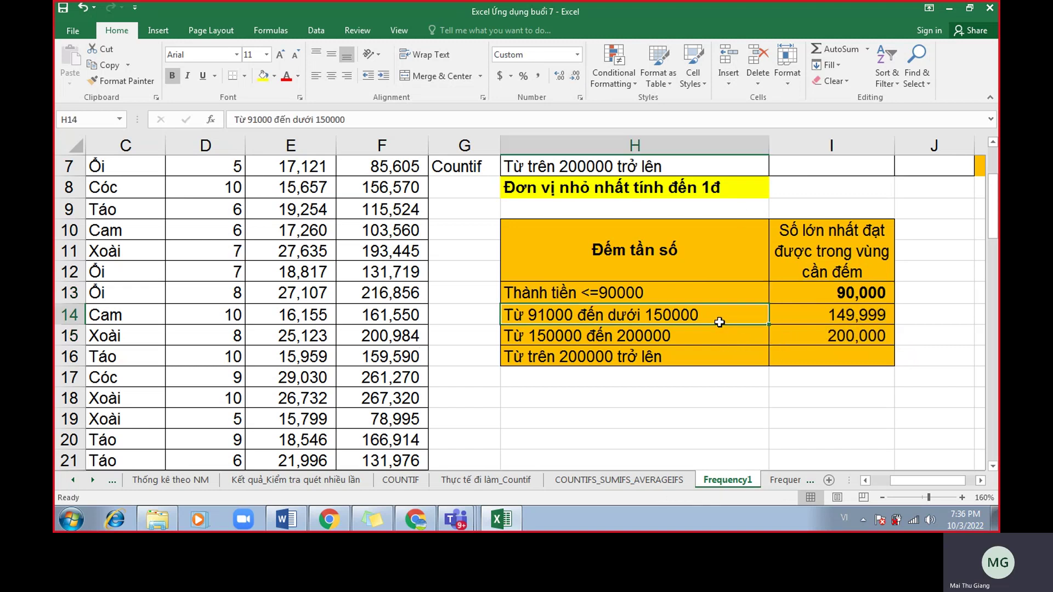
click(871, 315)
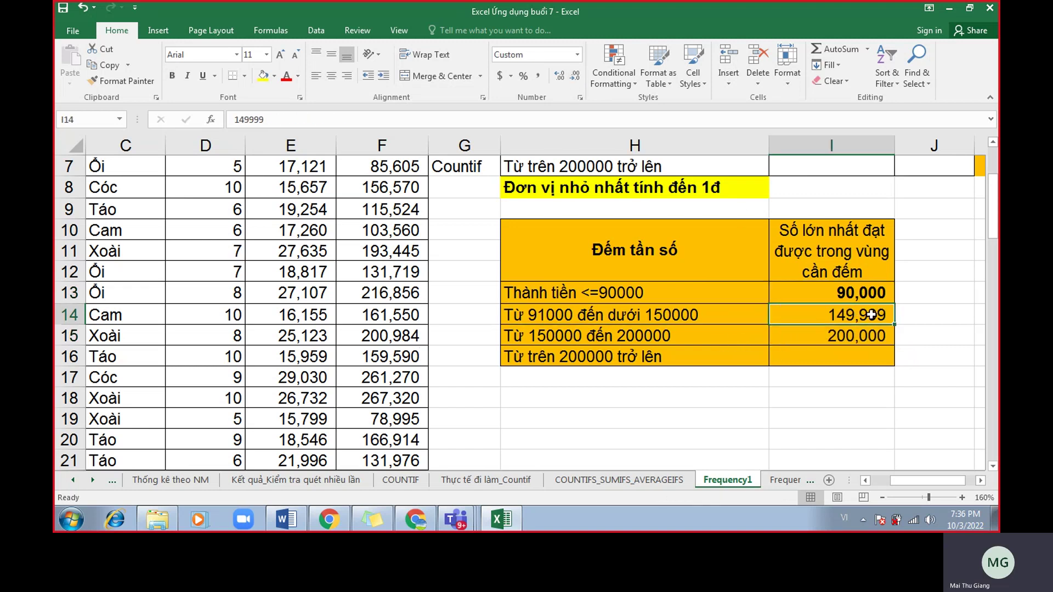
scroll(713, 321, up, 1)
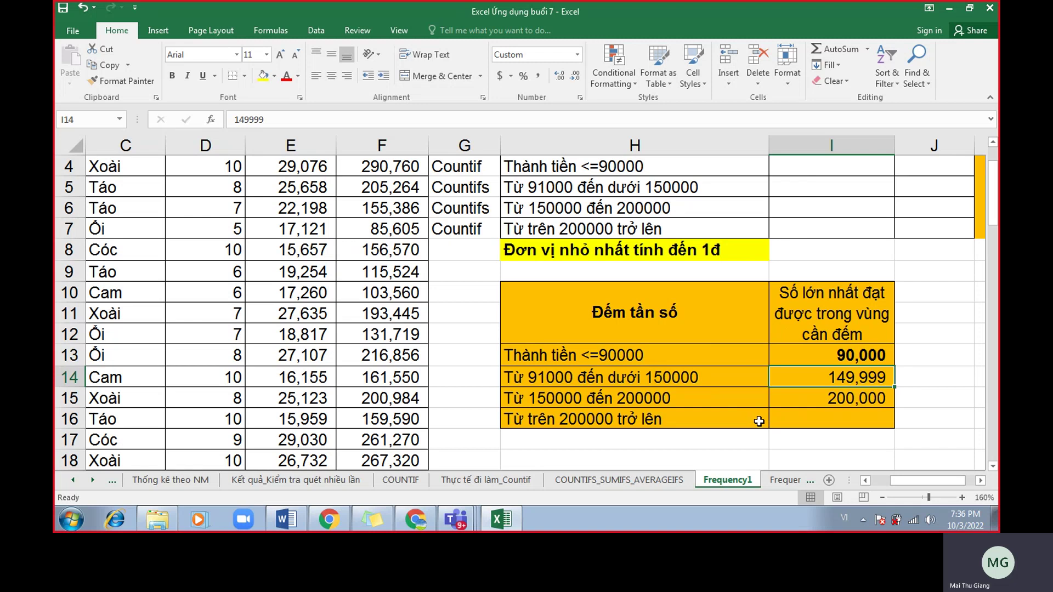
key(ctrl+b)
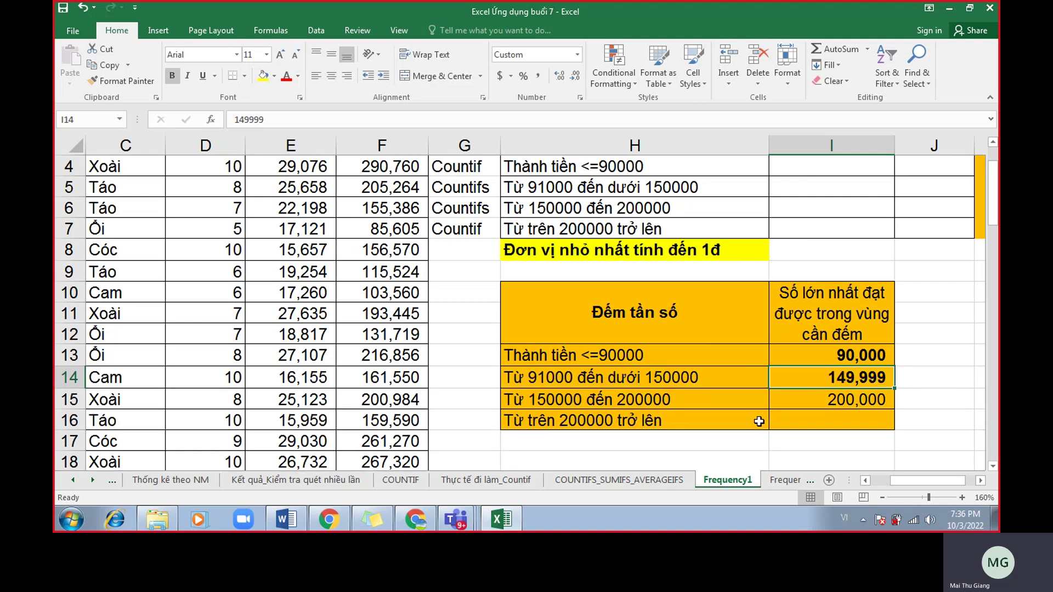
click(721, 265)
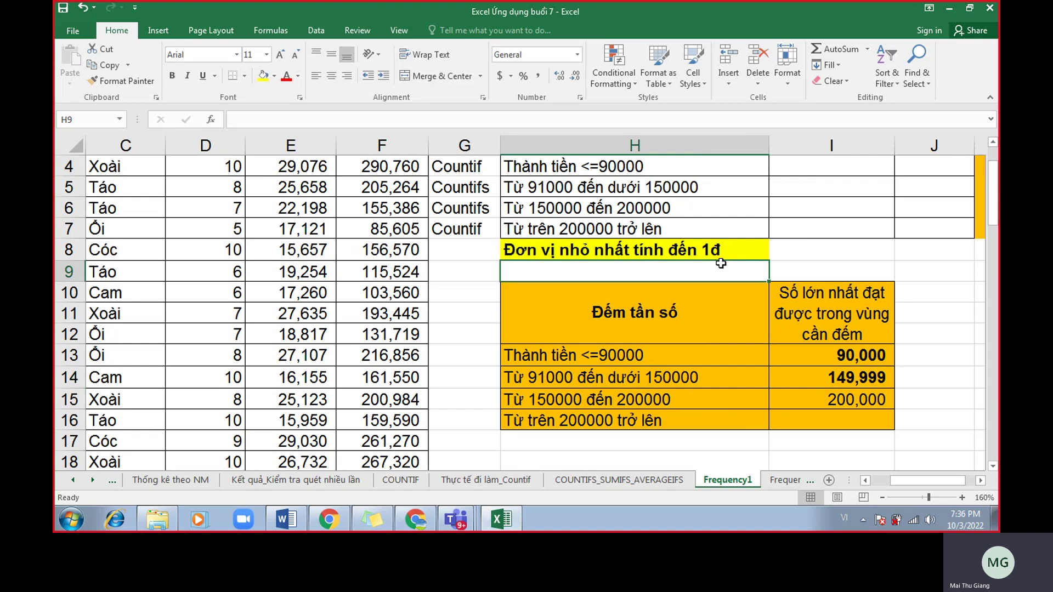
click(717, 250)
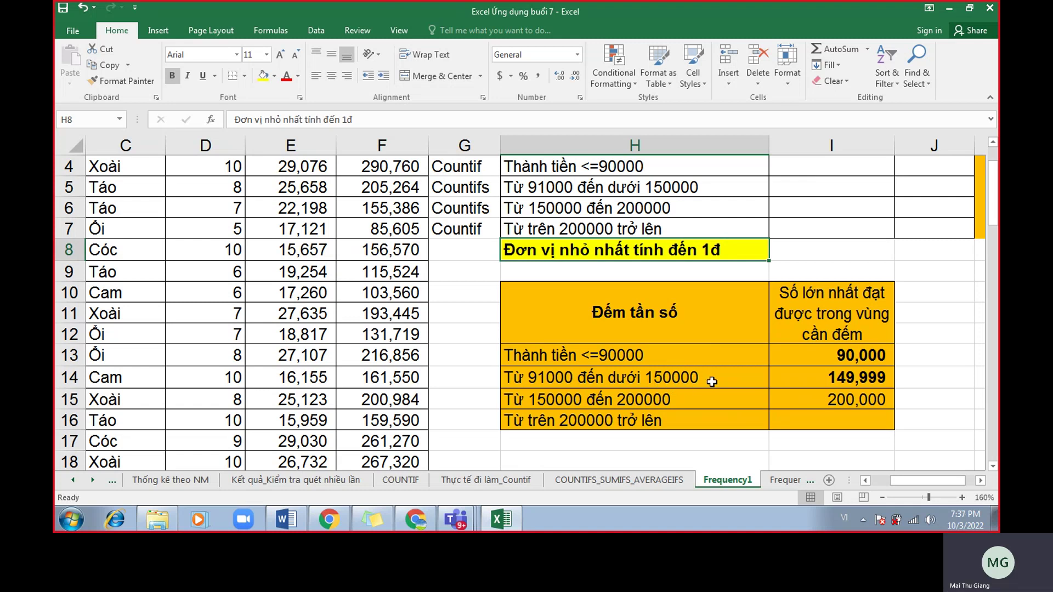
click(420, 520)
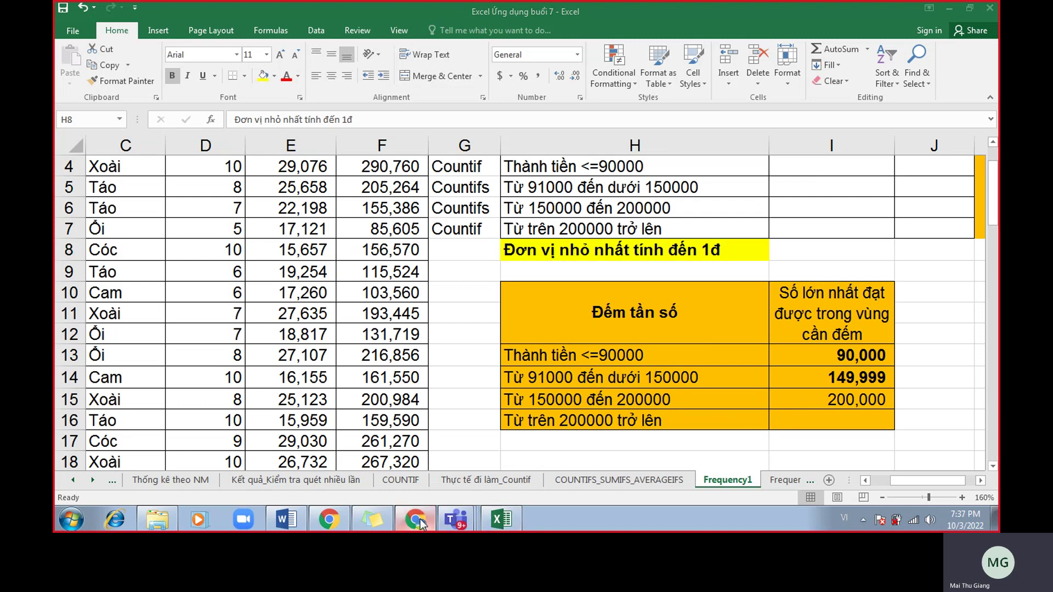
drag(943, 60, 379, 25)
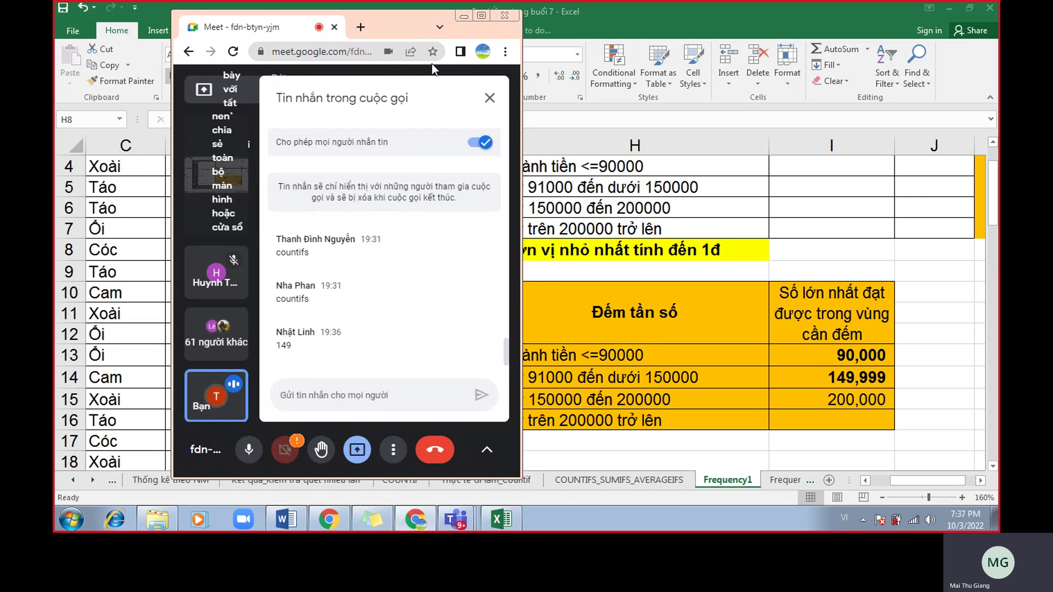
drag(415, 22, 361, 20)
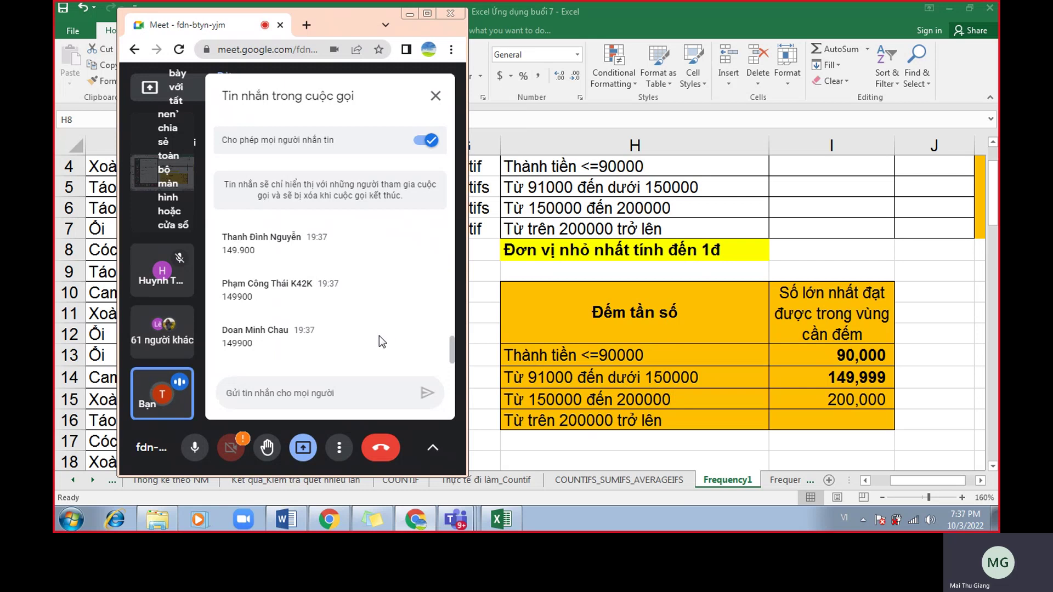
scroll(379, 336, up, 5)
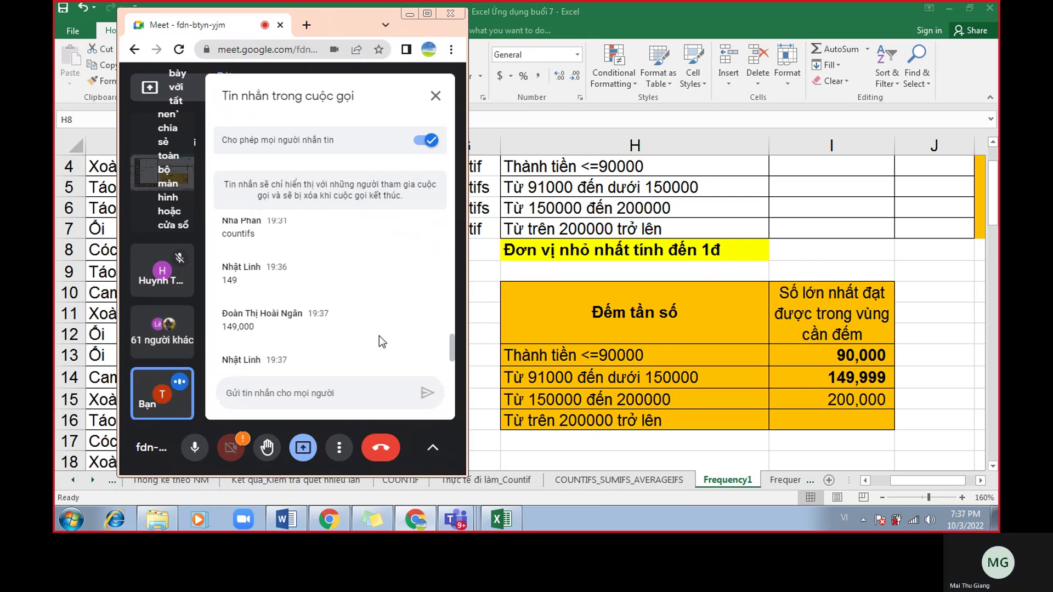
scroll(381, 336, down, 3)
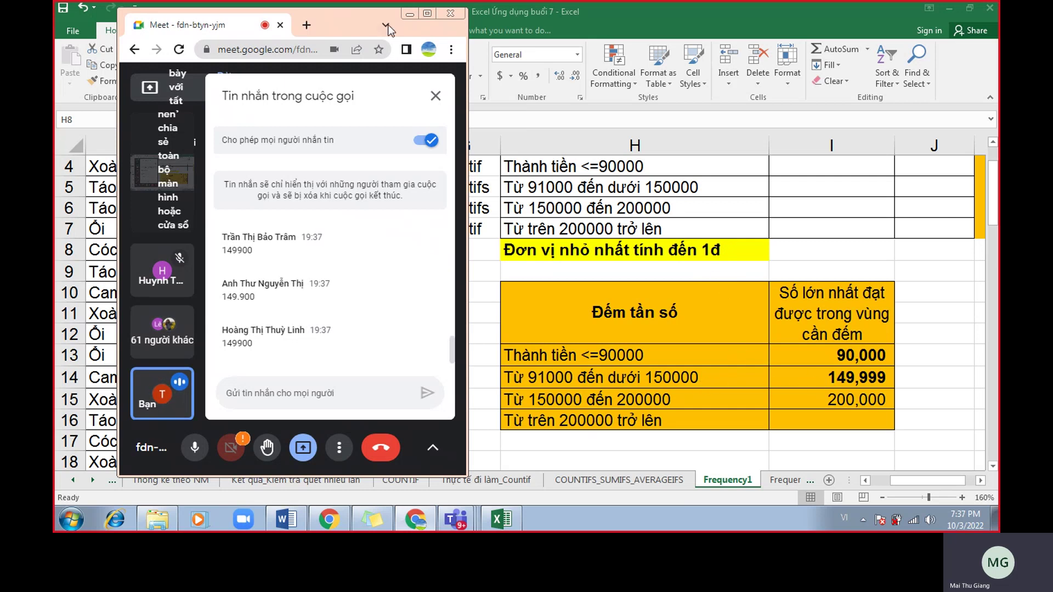
click(409, 14)
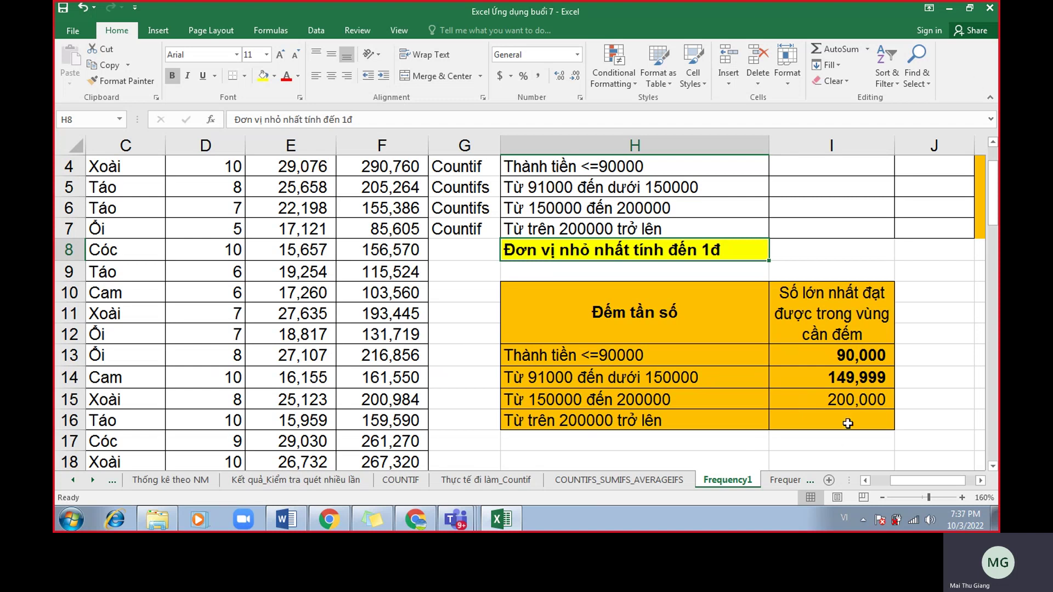
Make the 200,000 limit in I15 bold.
click(843, 381)
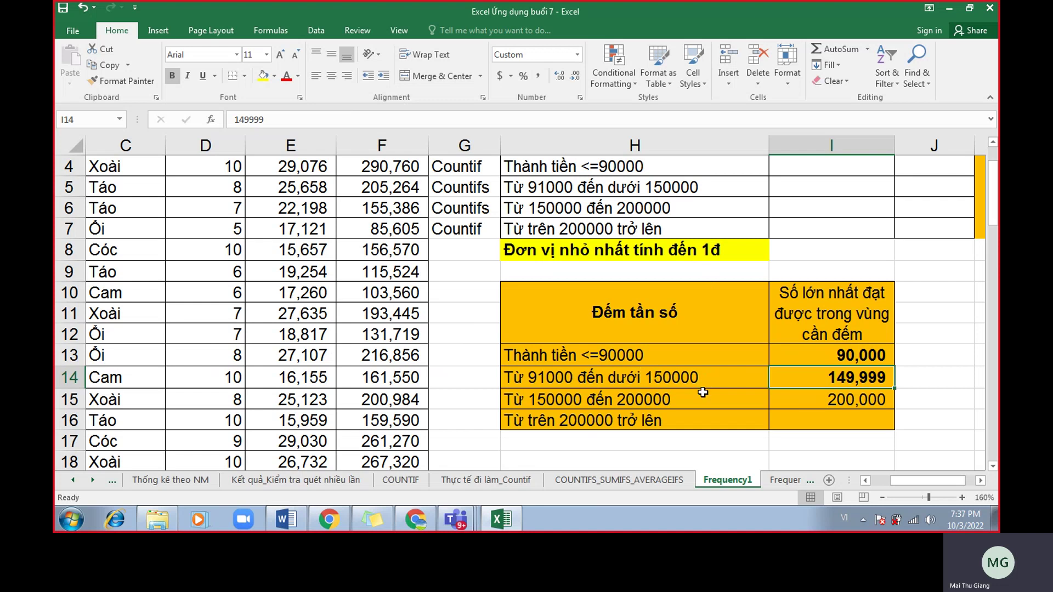
click(793, 400)
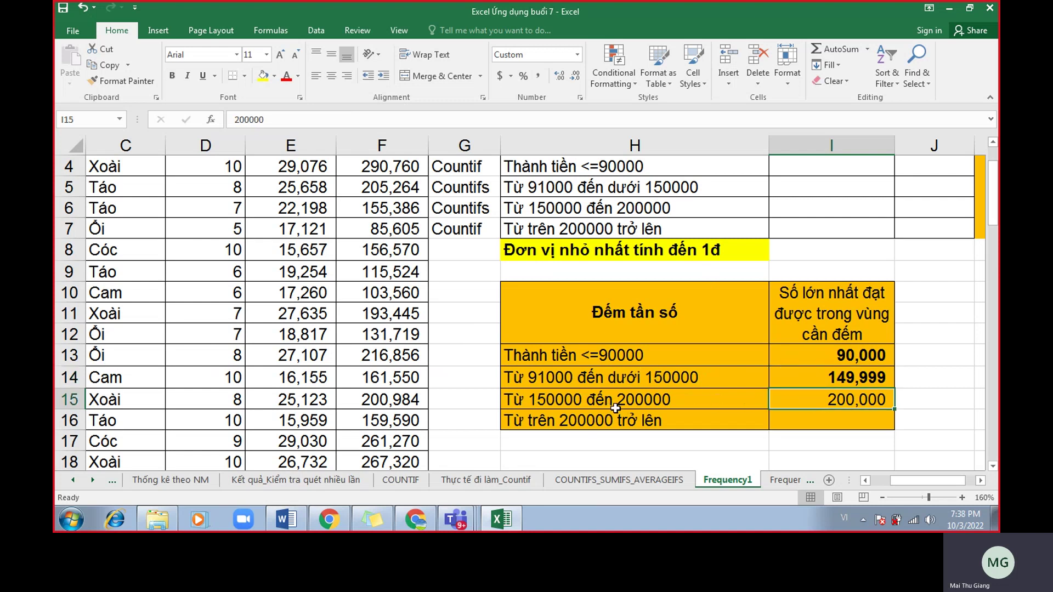
key(ctrl+b)
click(696, 399)
click(824, 402)
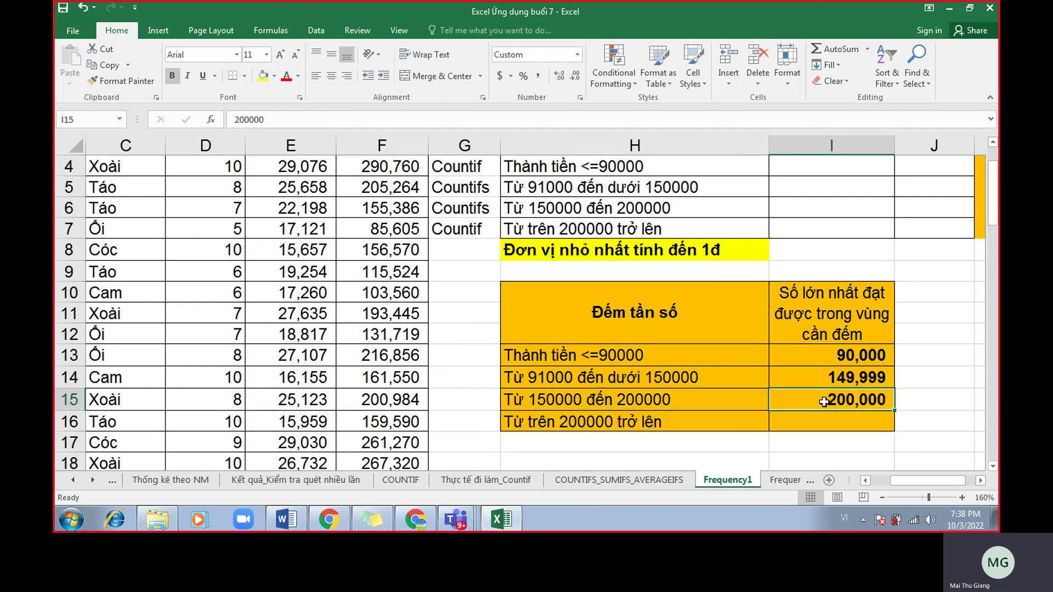
Select limits I13:I16 and check 'bảng tham chiếu' in the Word notes.
click(825, 419)
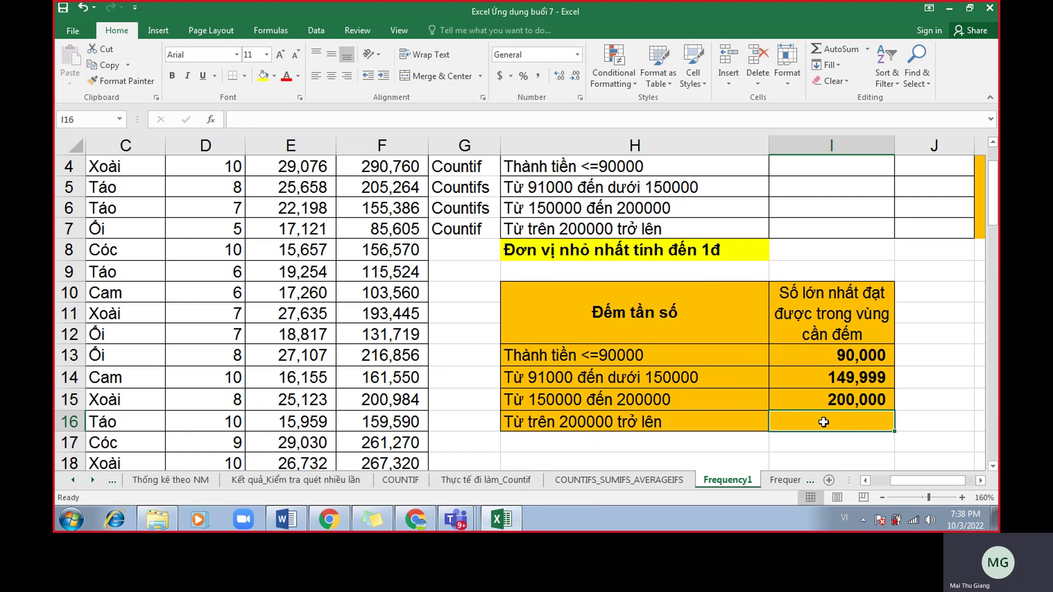
drag(814, 355, 822, 423)
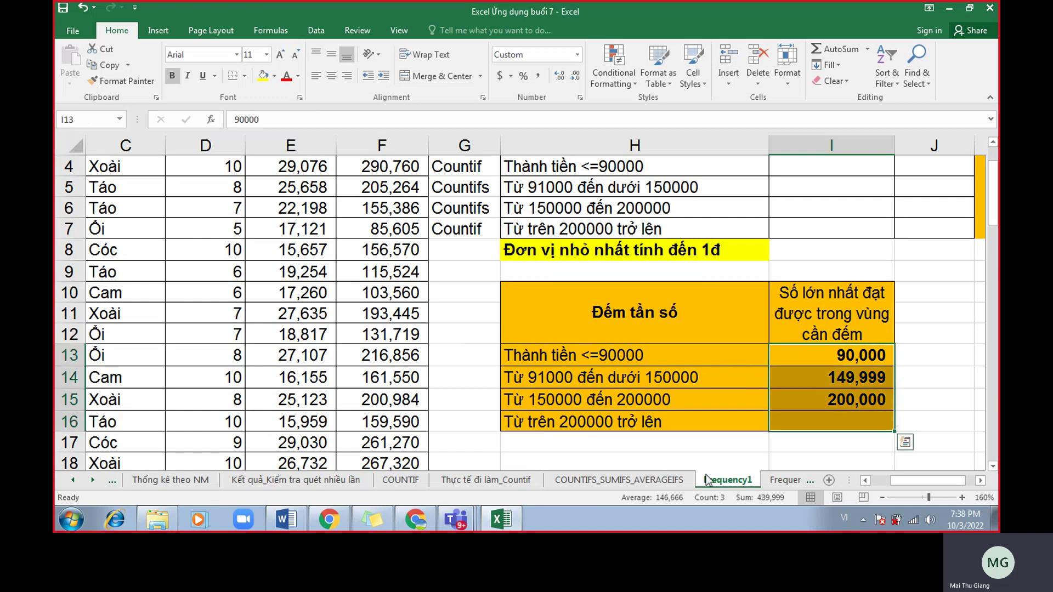
click(287, 519)
drag(820, 211, 679, 211)
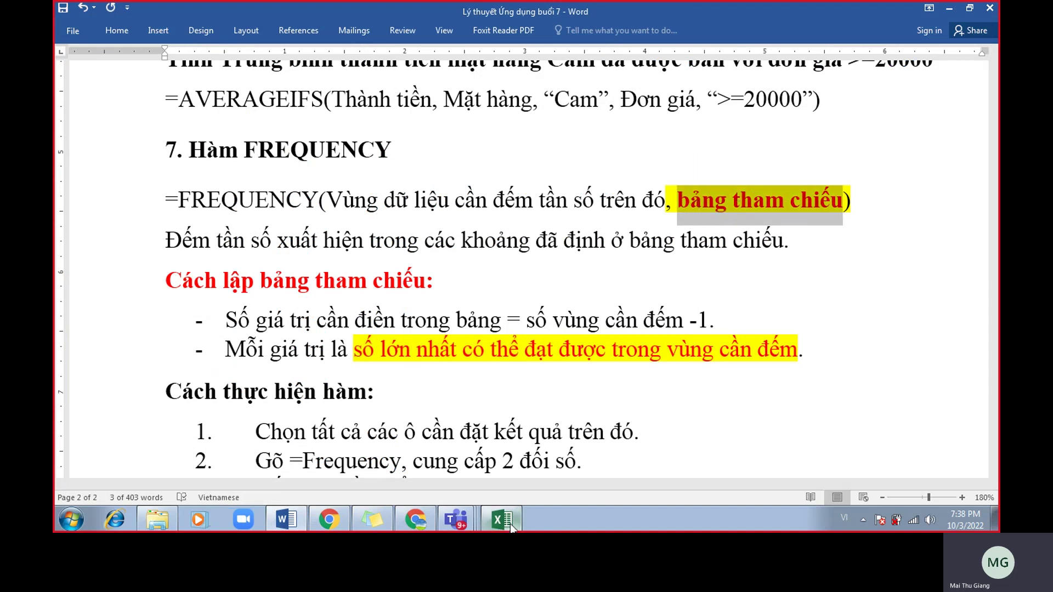
click(510, 524)
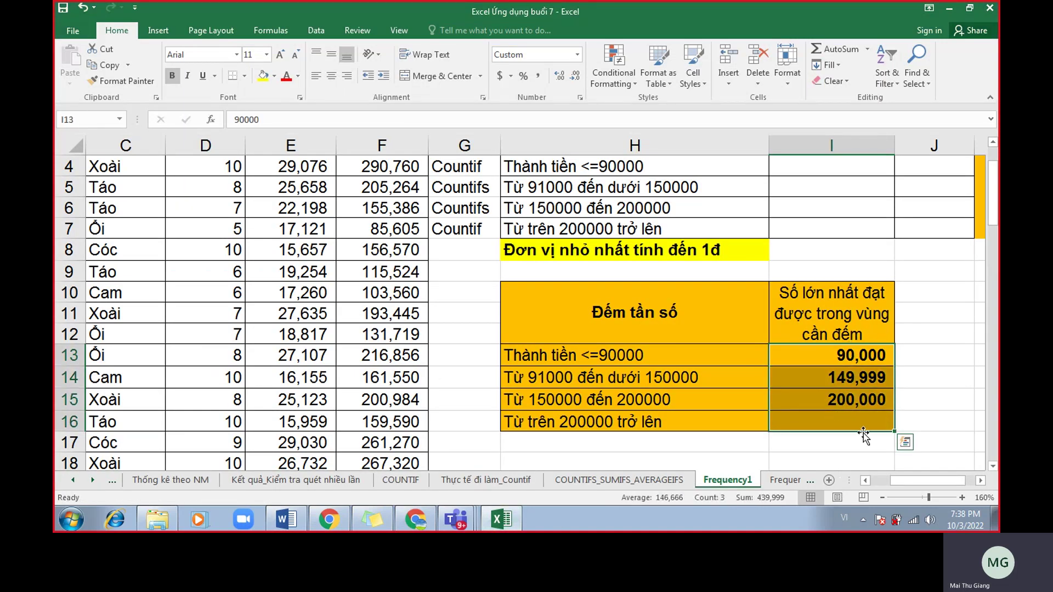
Enter 90000, 149999 and 200000 into Tham chiếu cells I4:I6.
scroll(837, 421, up, 1)
scroll(837, 411, down, 1)
scroll(837, 410, down, 1)
scroll(827, 383, up, 1)
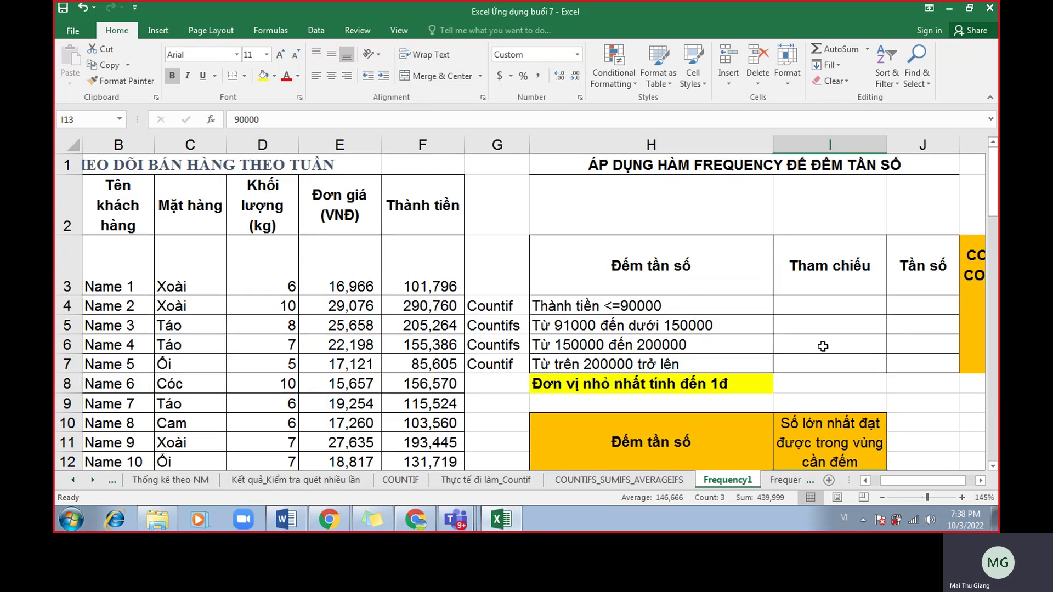
click(834, 301)
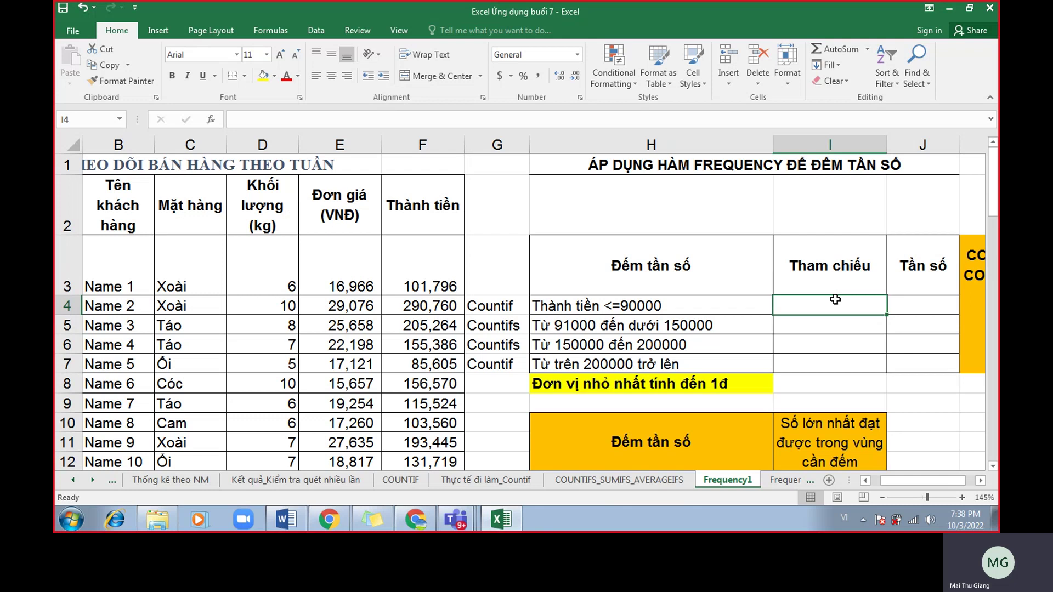
text(90)
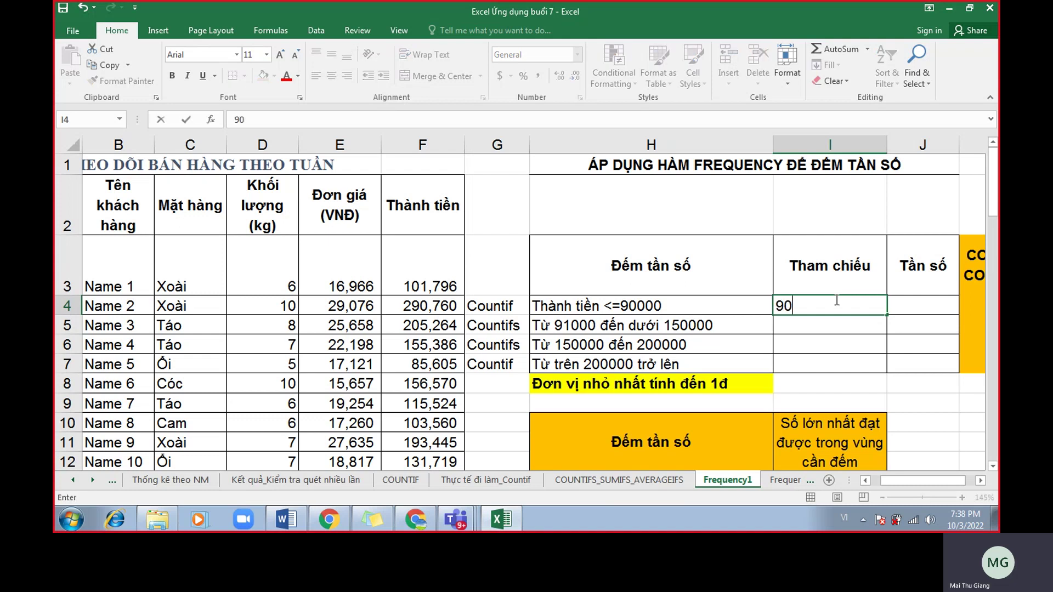
text(000)
key(Return)
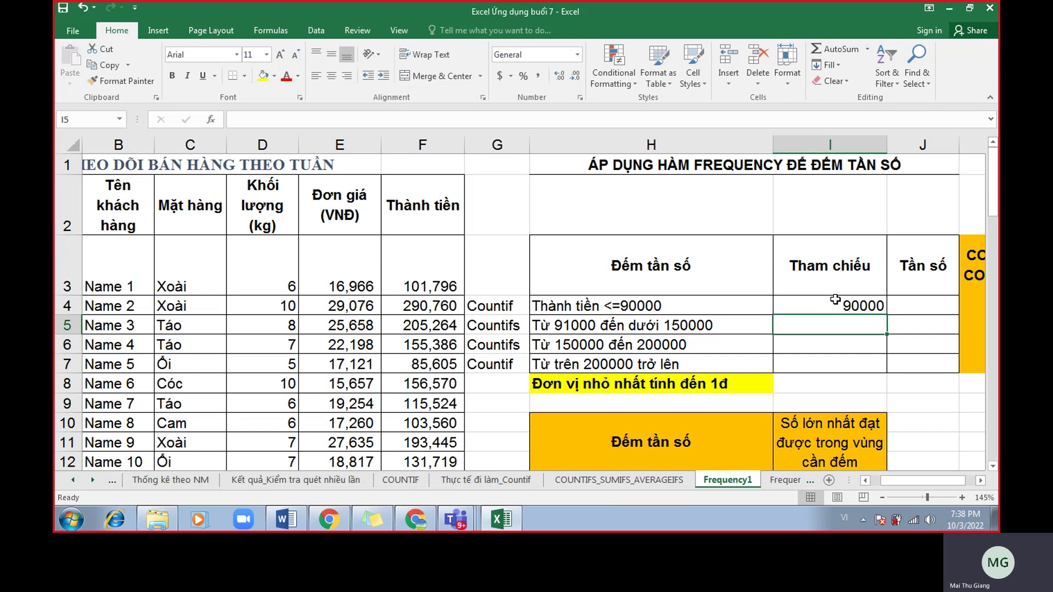
text(14)
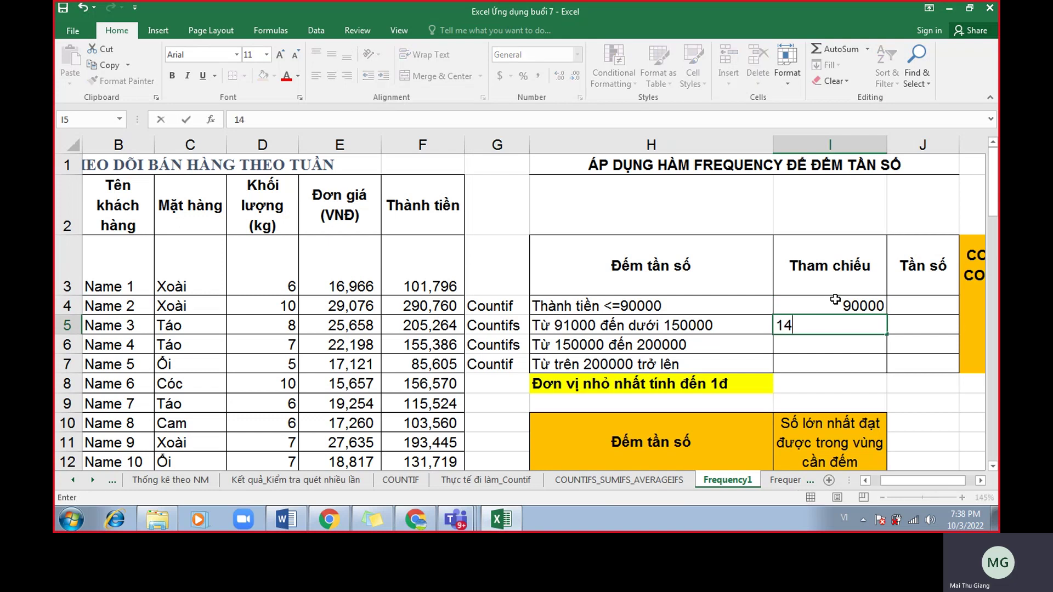
text(9999)
key(Return)
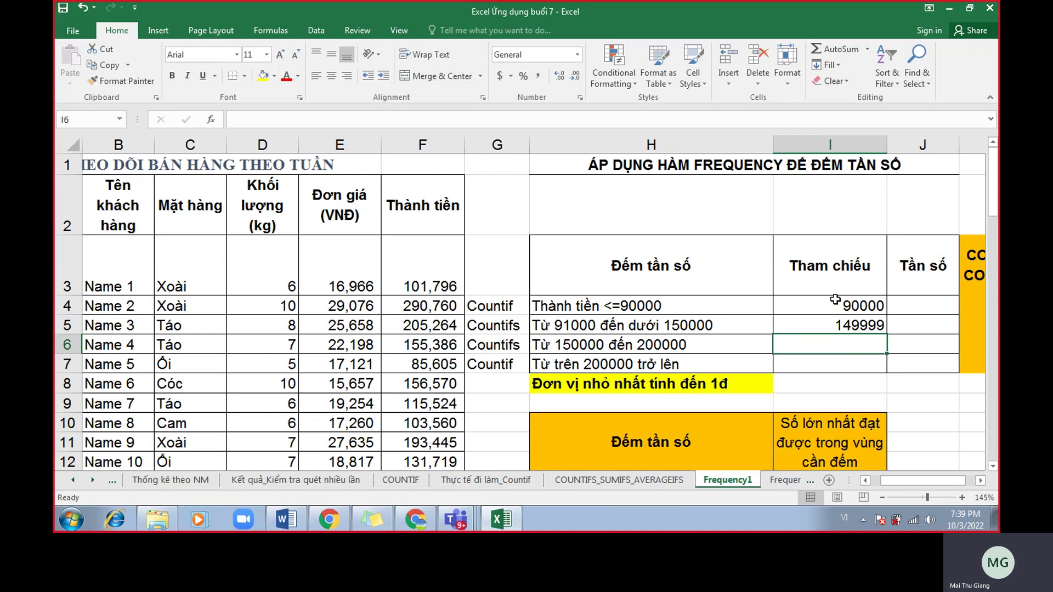
text(200000)
key(Return)
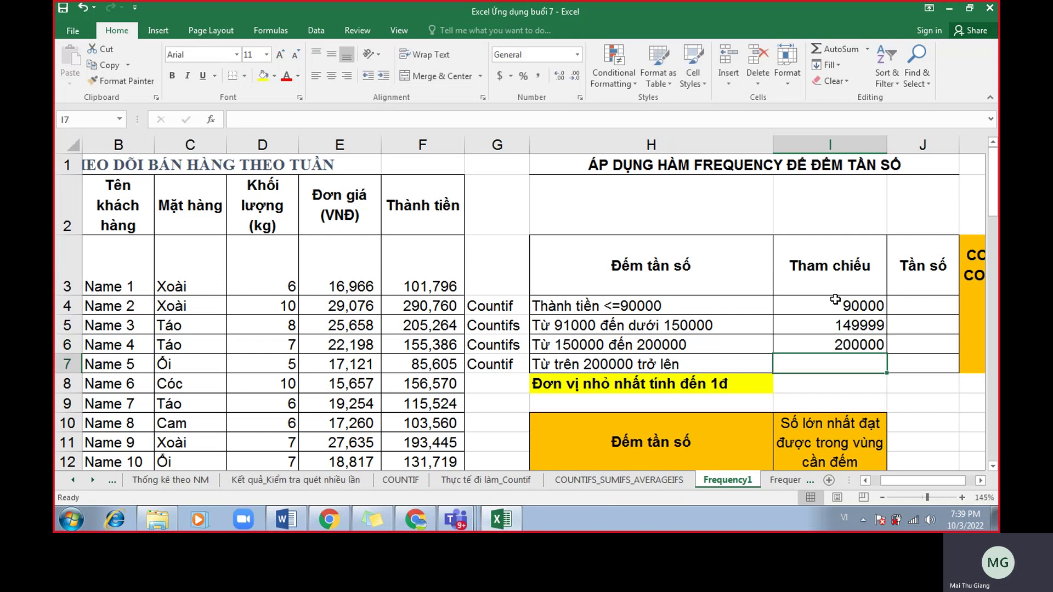
scroll(887, 438, down, 1)
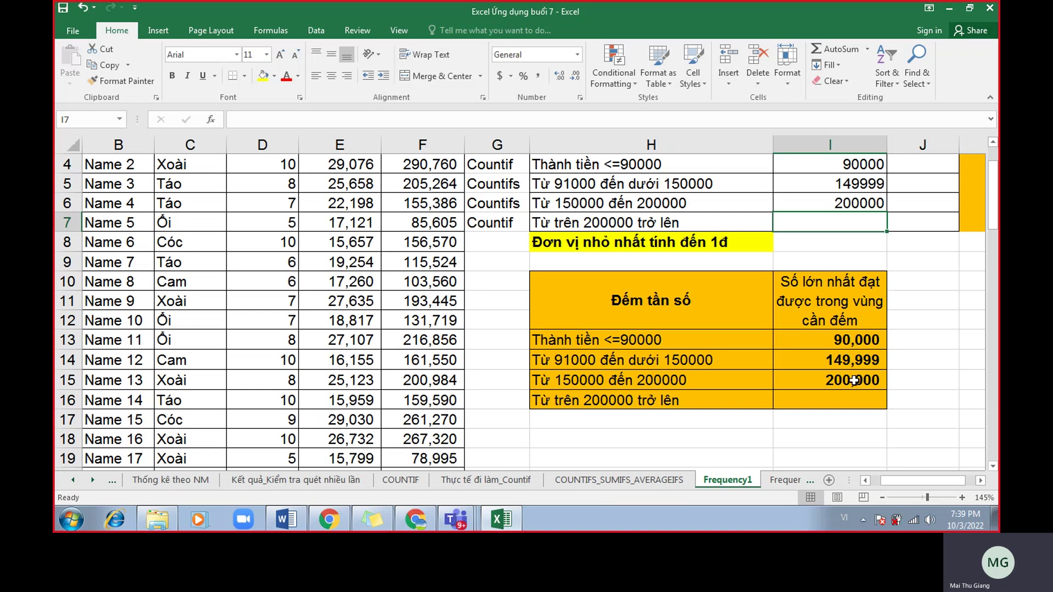
scroll(854, 382, up, 1)
drag(855, 305, 854, 342)
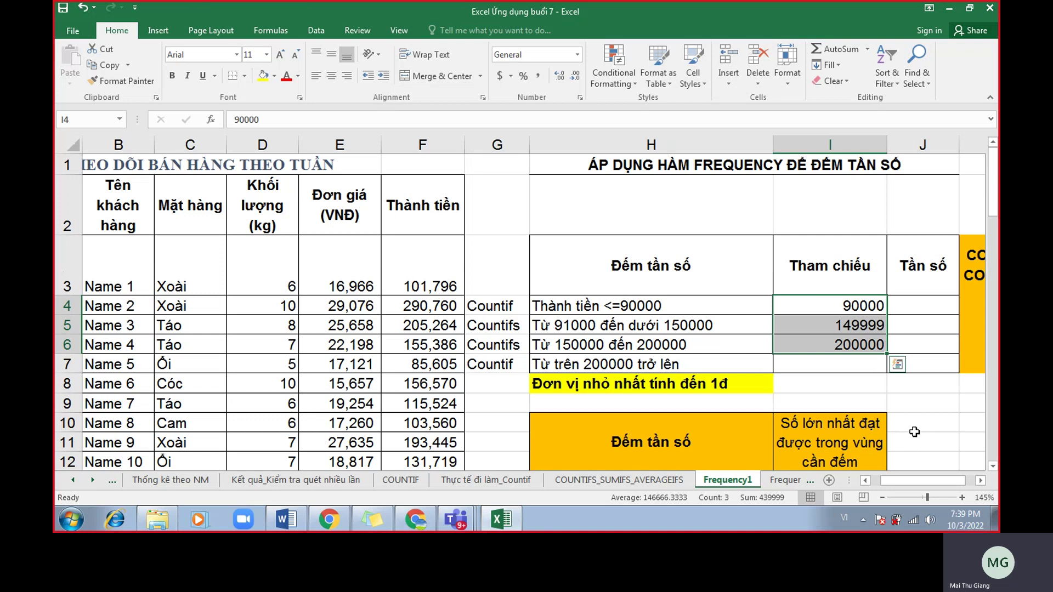
Format I4:I6 in Comma Style with no decimals: 90,000, 149,999, 200,000.
click(539, 76)
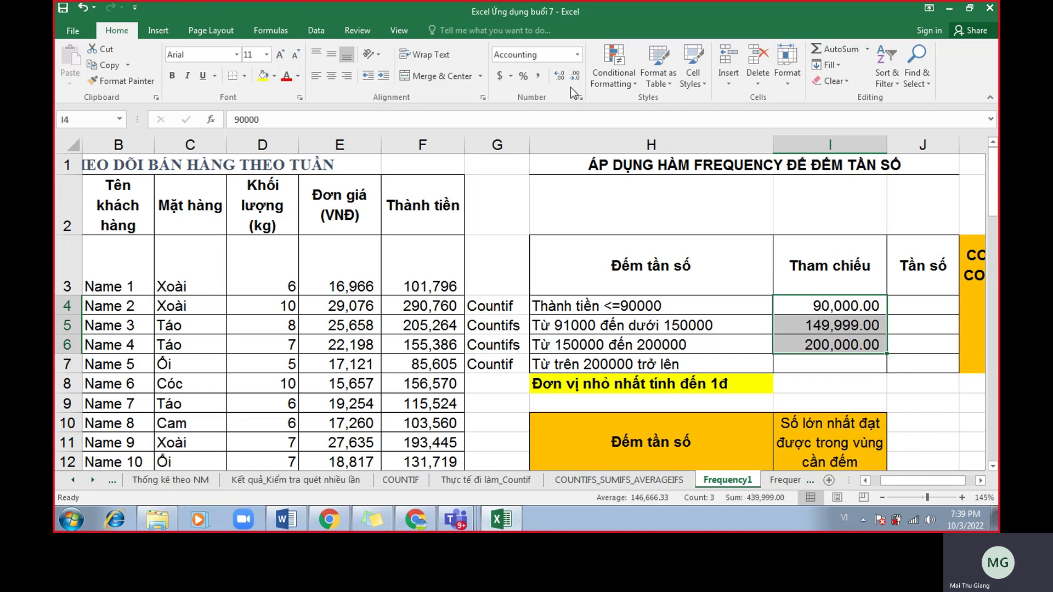
double_click(576, 81)
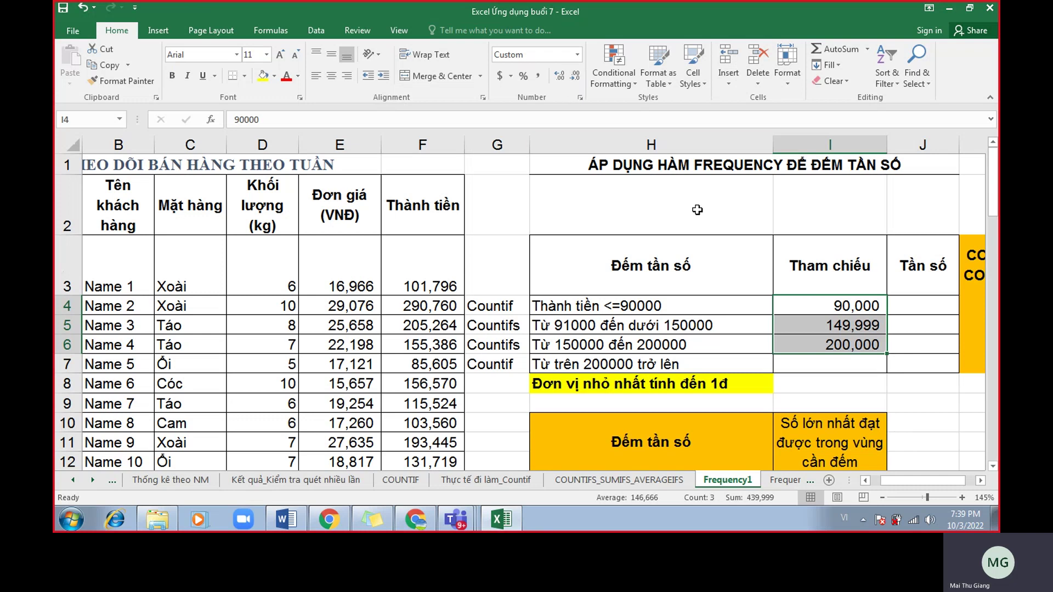
drag(839, 307, 838, 345)
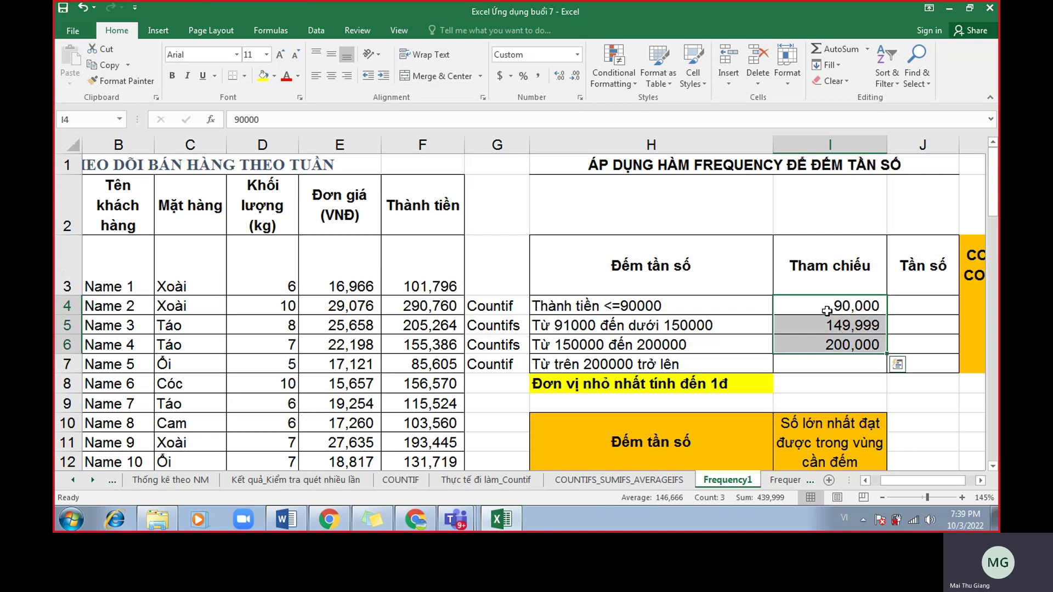
click(536, 77)
double_click(573, 78)
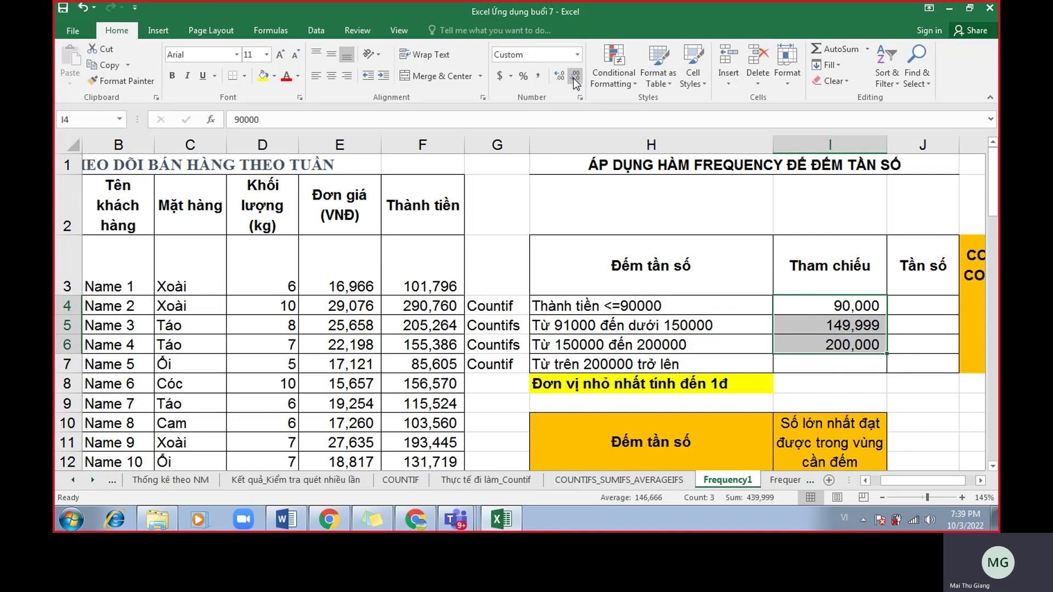
click(824, 368)
drag(831, 304, 830, 360)
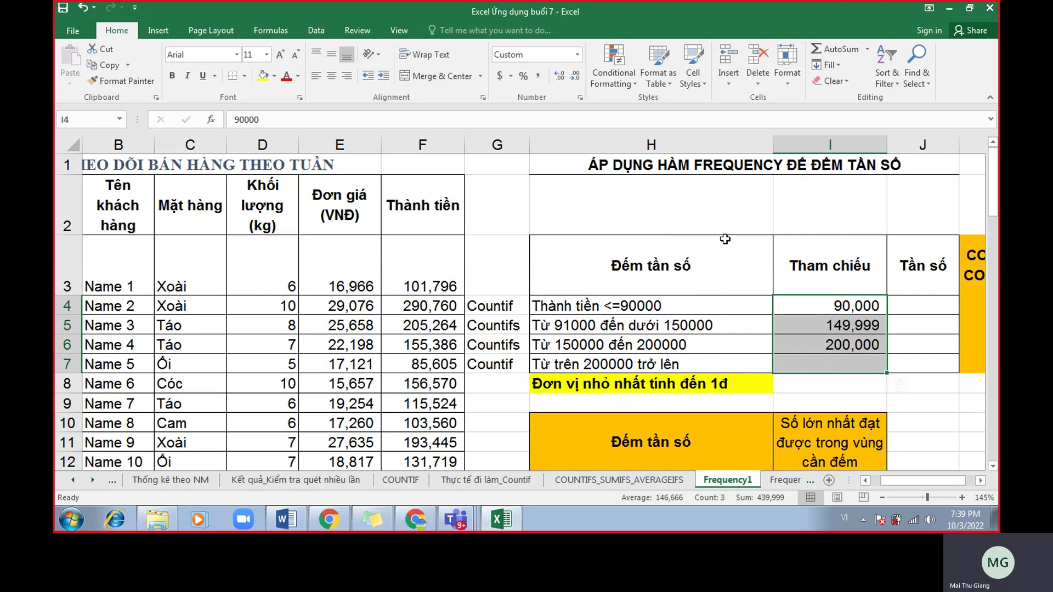
Restore the Excel window, collapse the ribbon, zoom to 130% and shorten it above Word.
double_click(814, 15)
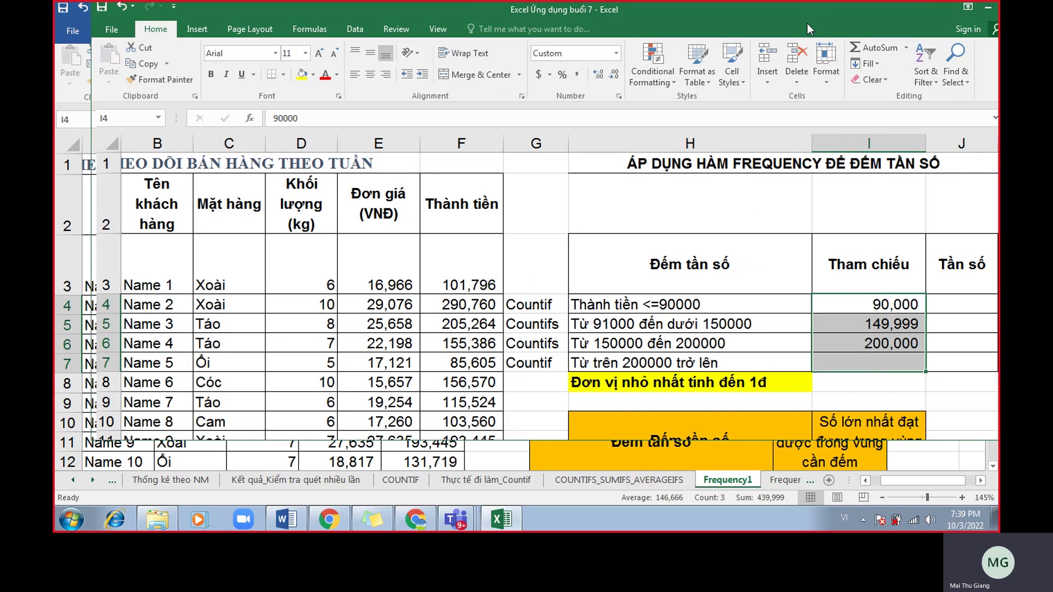
drag(774, 18, 798, 23)
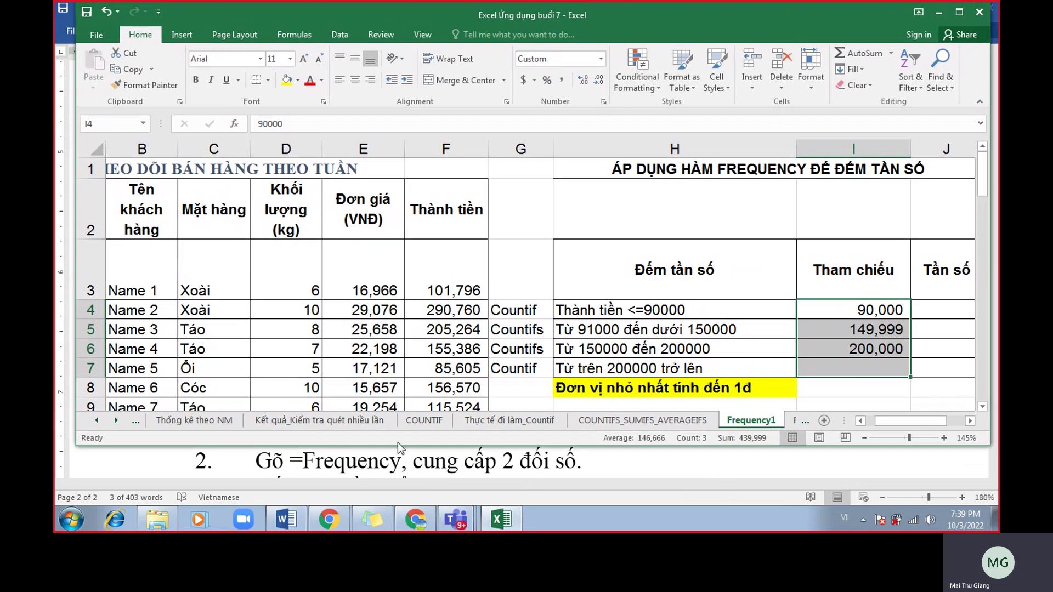
click(979, 102)
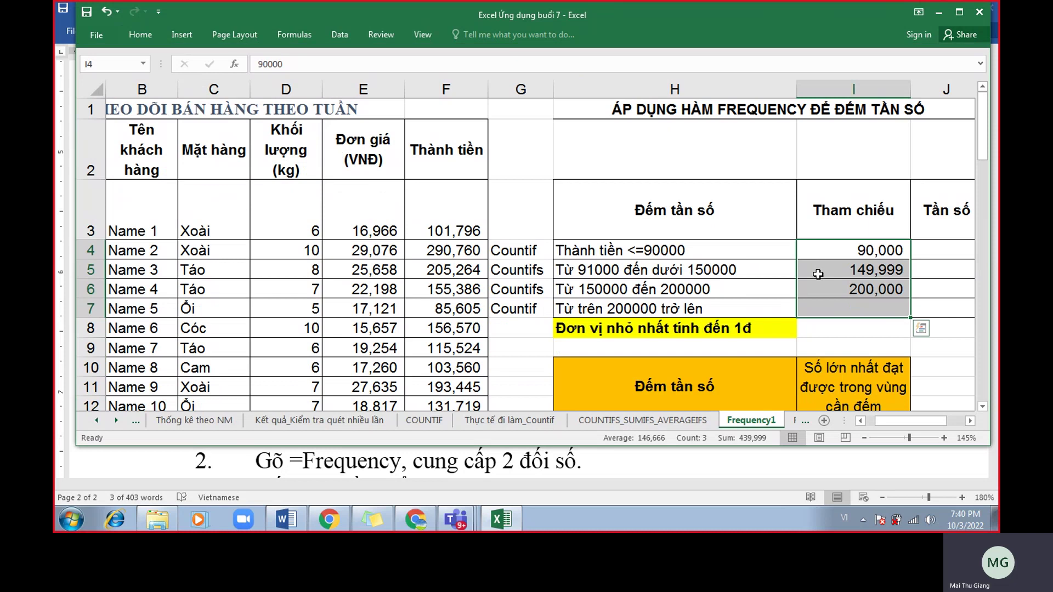
scroll(815, 275, down, 1)
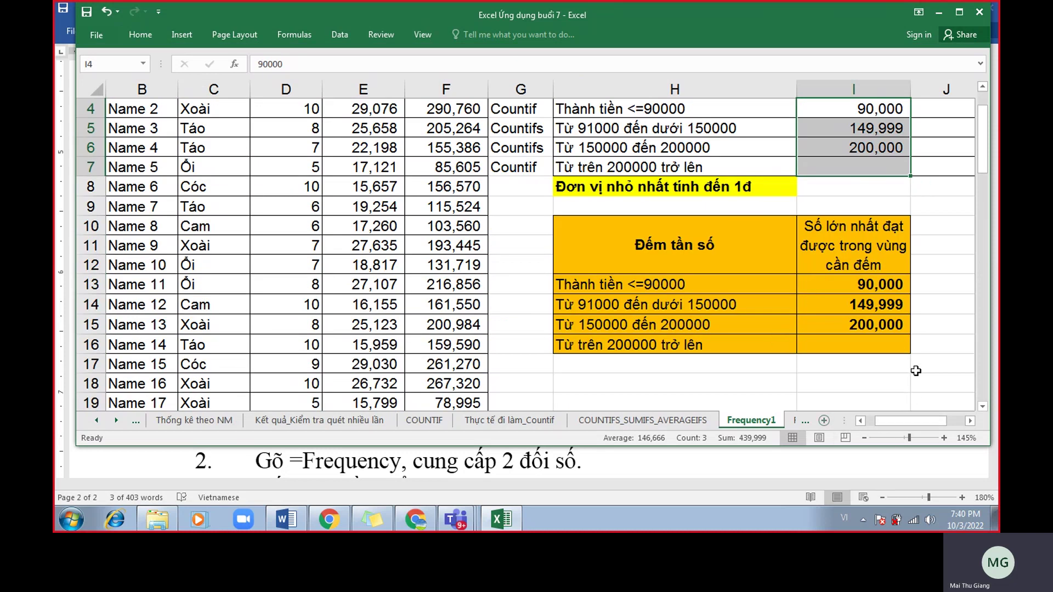
scroll(914, 375, down, 1)
scroll(914, 375, up, 1)
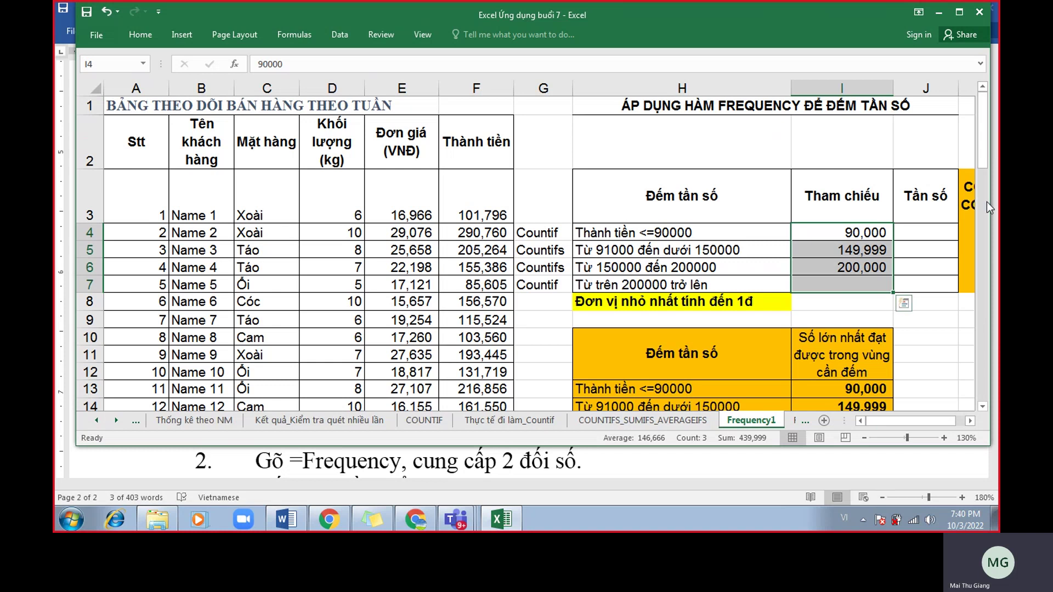
drag(990, 202, 998, 204)
drag(992, 161, 995, 176)
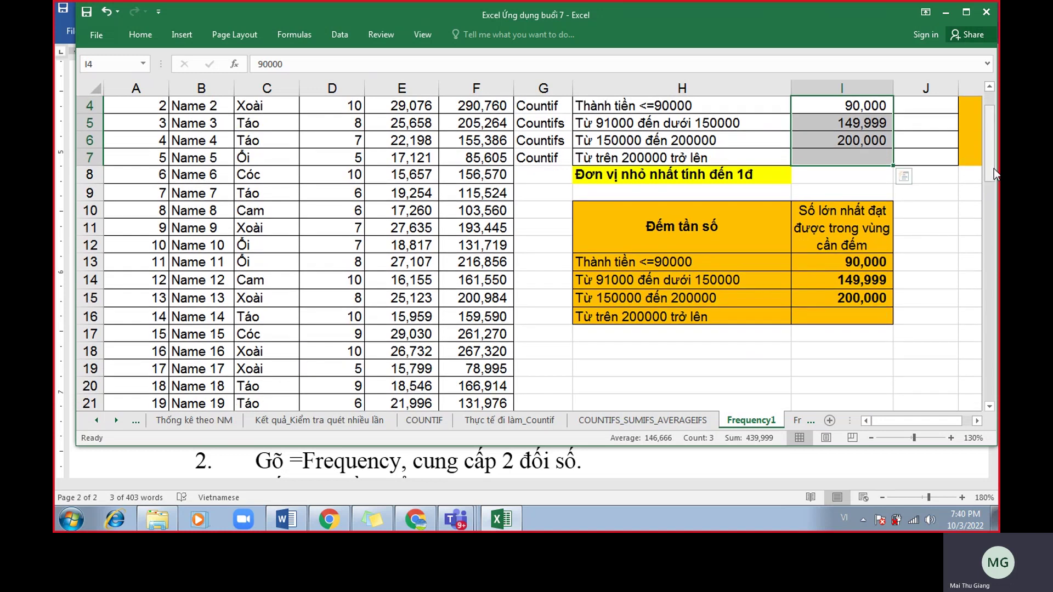
scroll(733, 273, up, 1)
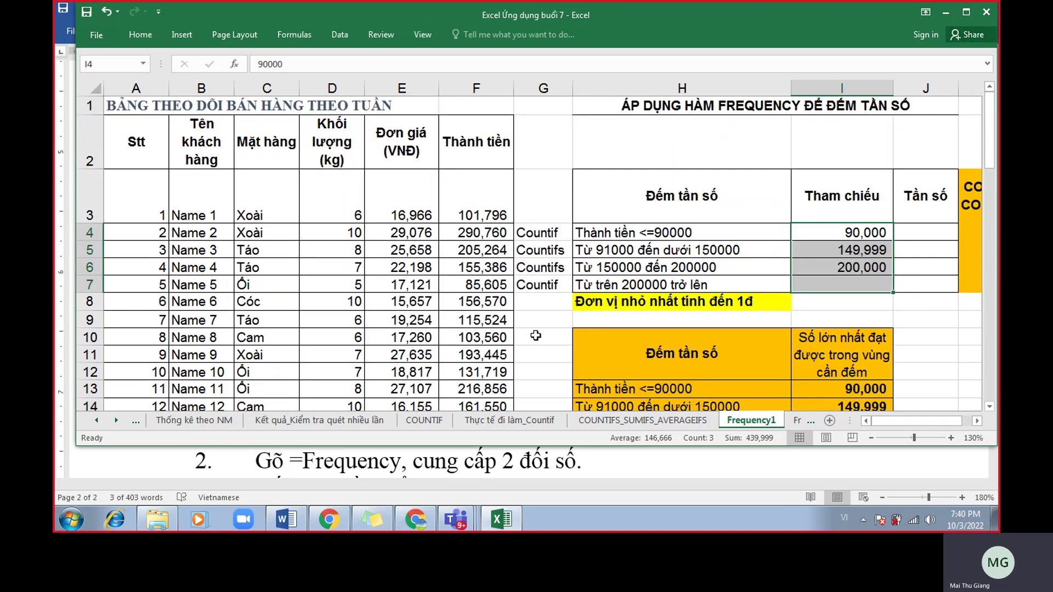
drag(571, 446, 582, 392)
Restore and resize the Word notes window so it sits beneath the spreadsheet table.
click(583, 441)
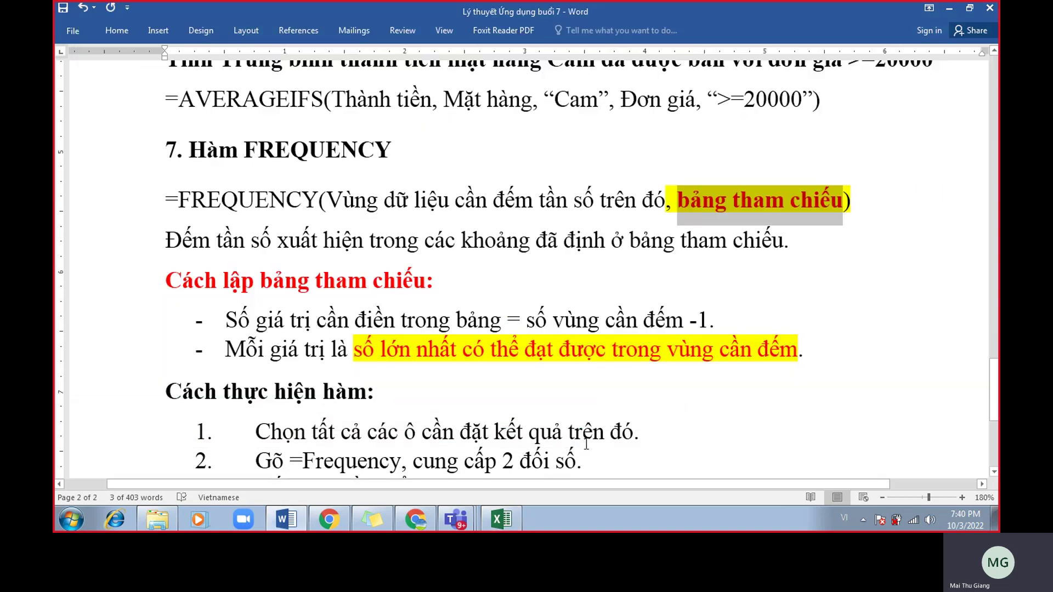
scroll(586, 444, down, 2)
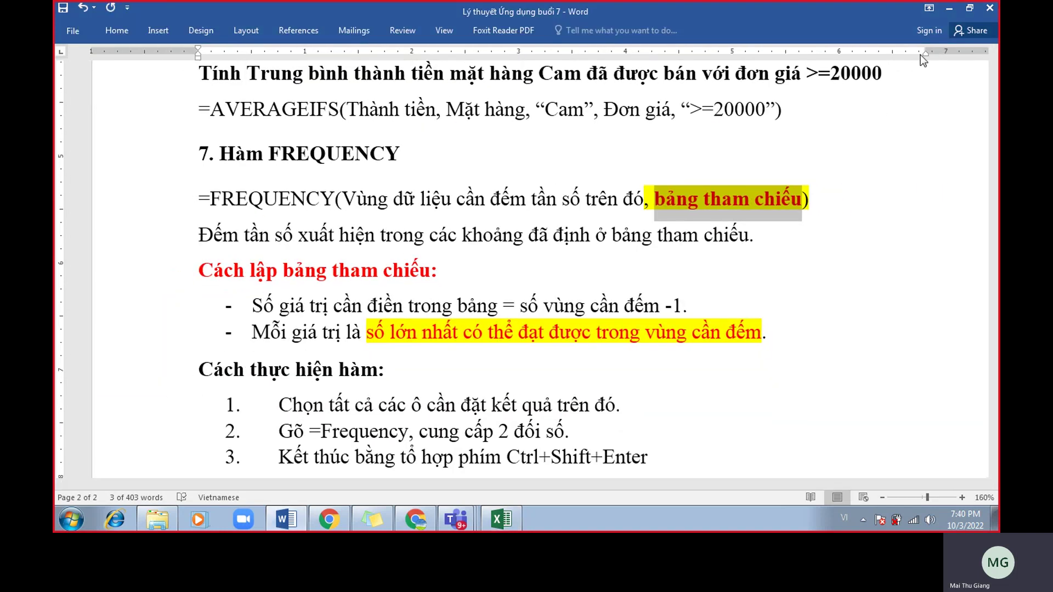
click(966, 9)
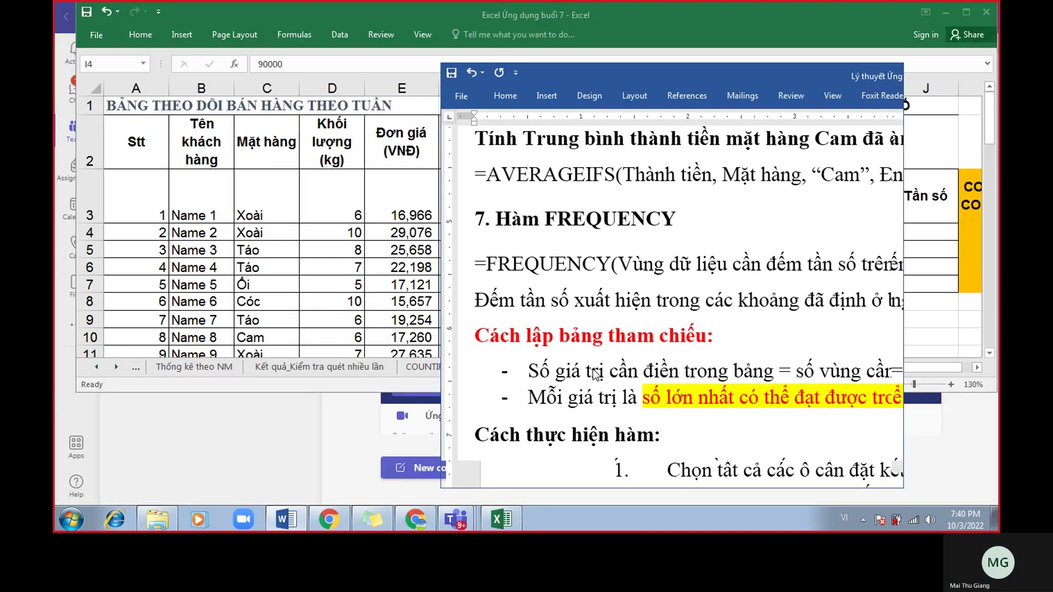
drag(442, 290, 109, 291)
drag(900, 295, 972, 308)
drag(756, 77, 759, 381)
scroll(713, 457, down, 5)
scroll(714, 457, down, 2)
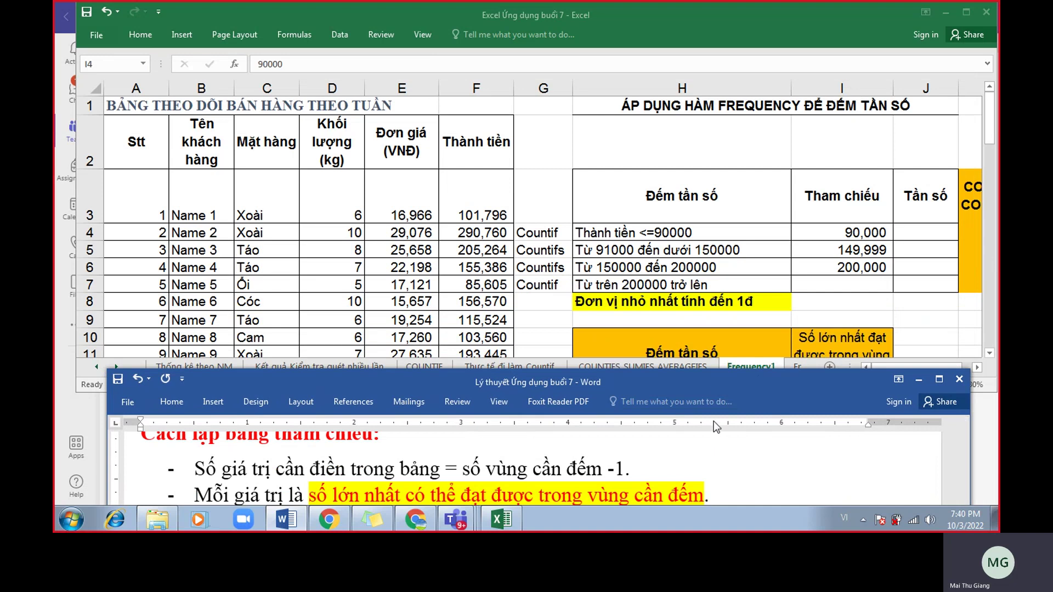
drag(715, 380, 715, 357)
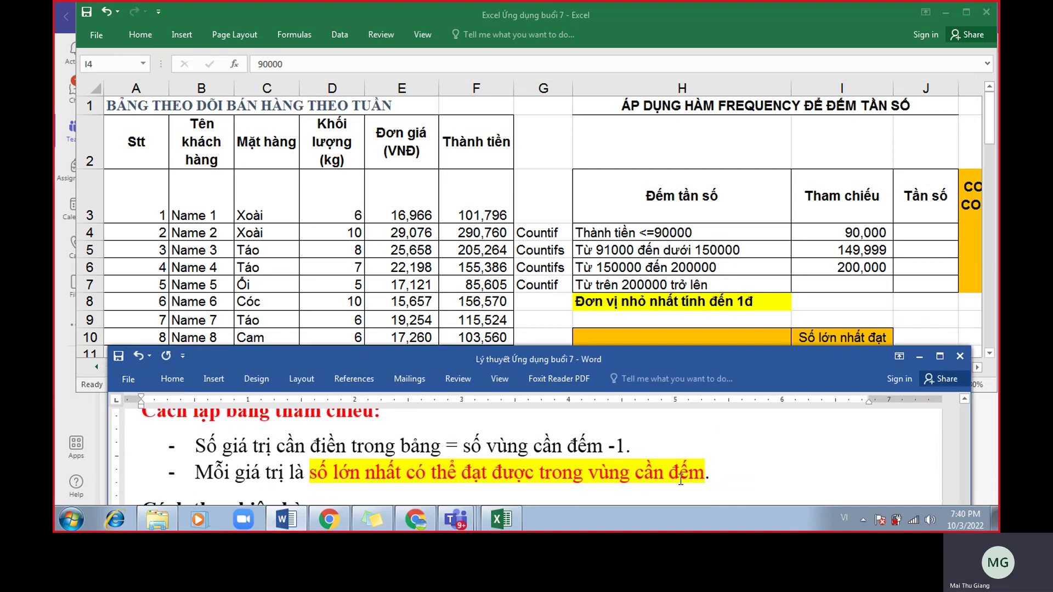
Highlight in yellow step 1 about selecting all result cells.
scroll(652, 471, down, 2)
scroll(603, 469, up, 1)
scroll(585, 468, down, 1)
drag(300, 443, 571, 443)
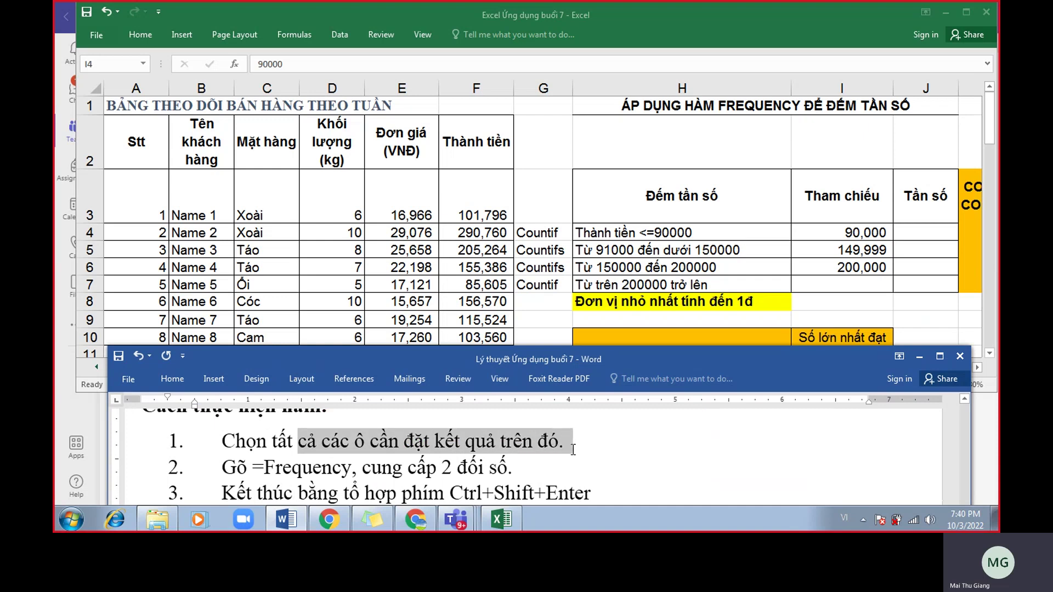
click(626, 428)
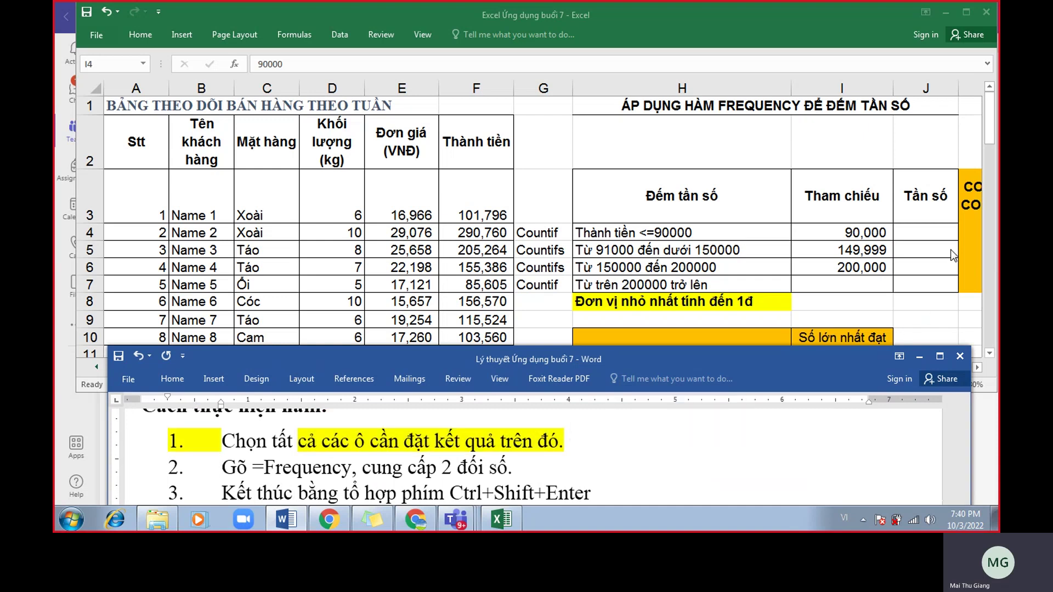
Back in Excel, select J4:J7 as the Tần số result range.
key(alt+Tab)
drag(940, 232, 922, 280)
drag(922, 232, 923, 277)
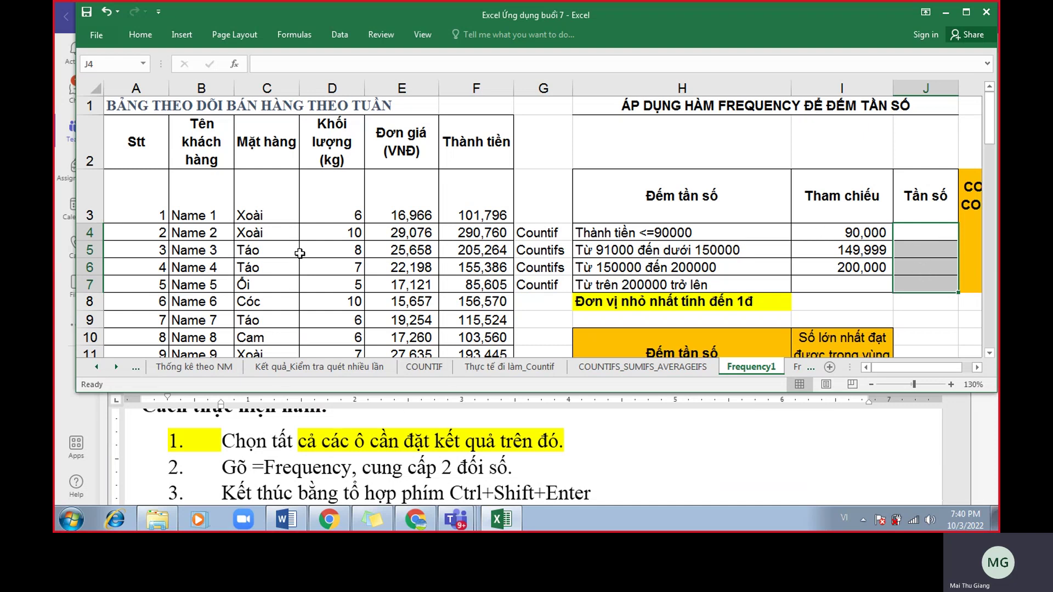
click(957, 234)
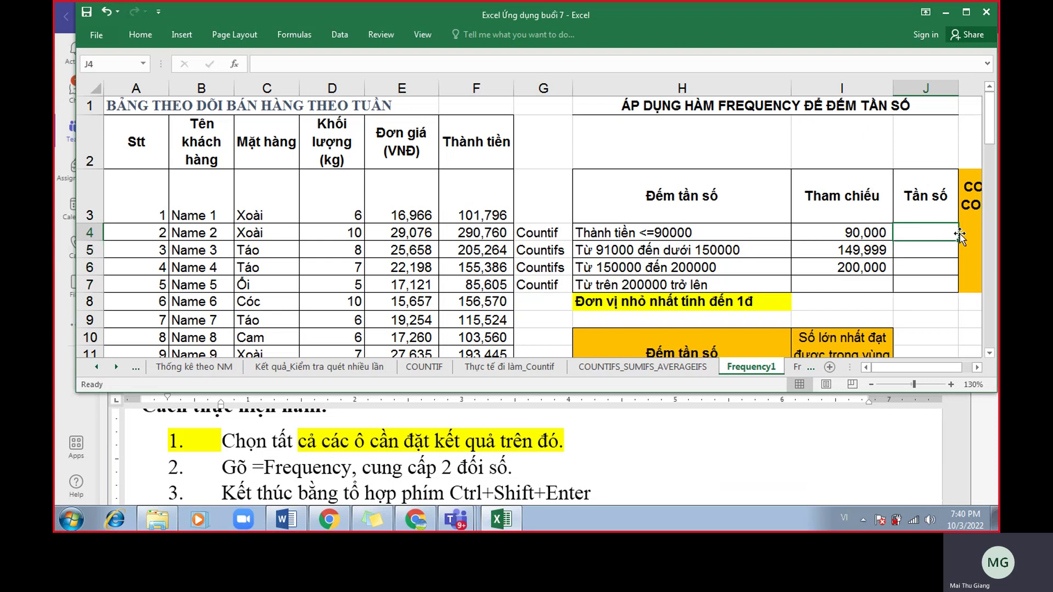
drag(925, 238, 920, 277)
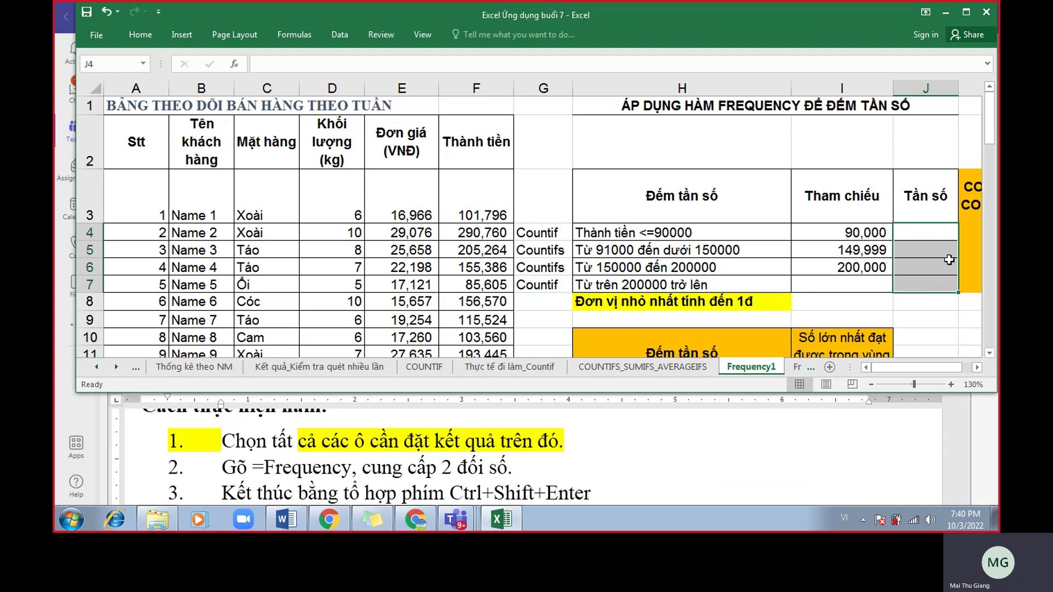
drag(941, 238, 941, 286)
text(=)
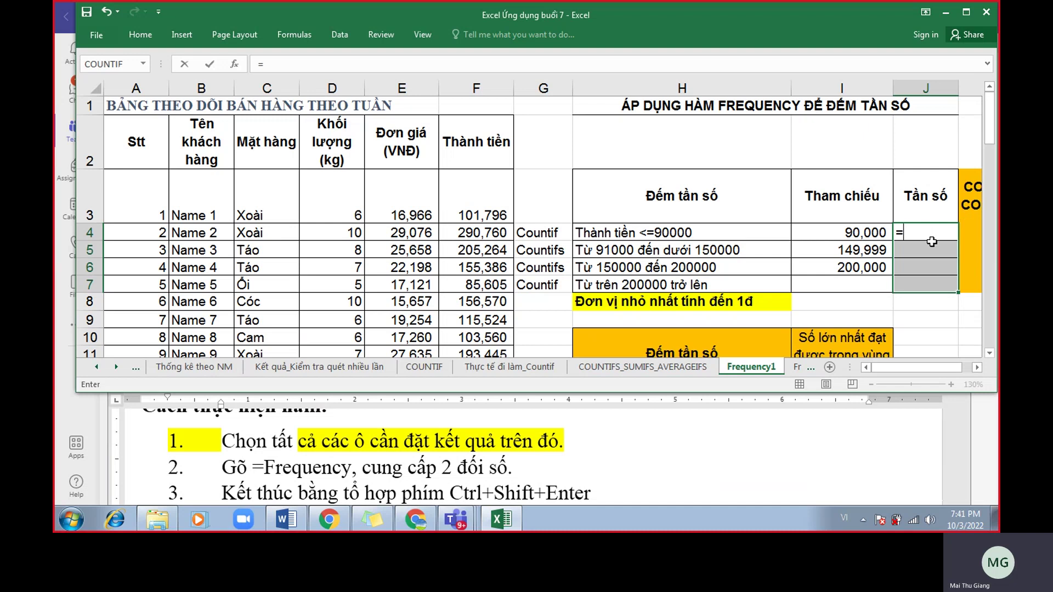
key(Escape)
drag(930, 238, 922, 284)
text(=)
text(thanht)
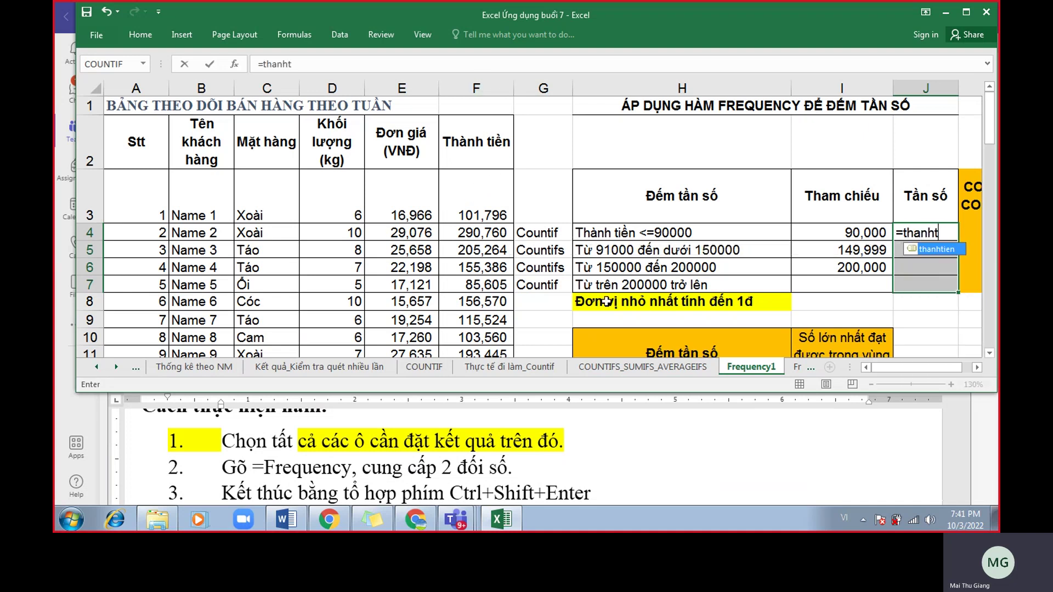
text(ien,)
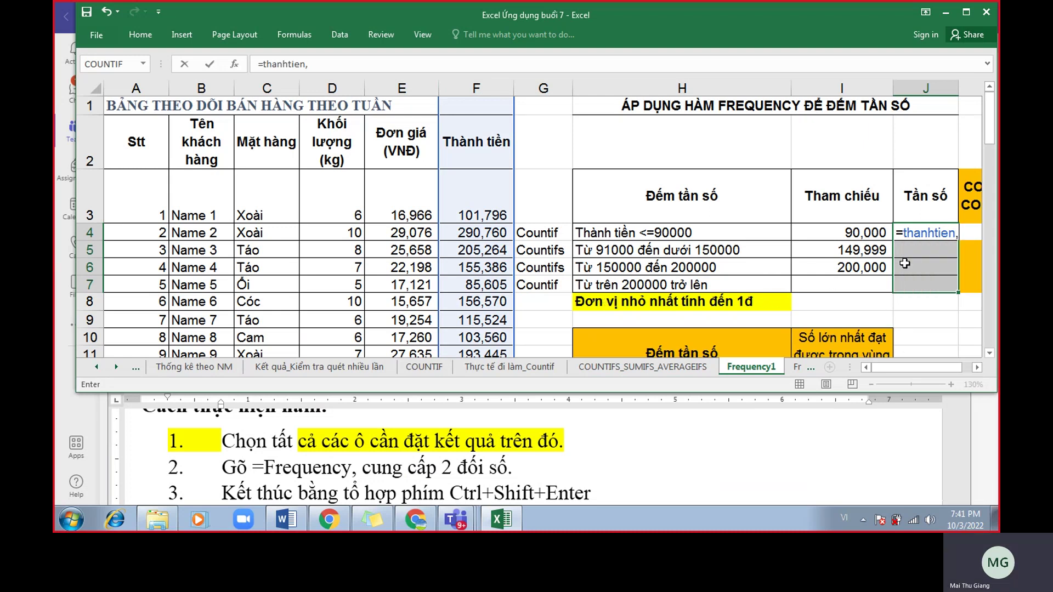
key(BackSpace)
key(BackSpace)
key(BackSpace)
key(BackSpace)
key(BackSpace)
key(BackSpace)
key(BackSpace)
key(BackSpace)
key(BackSpace)
key(BackSpace)
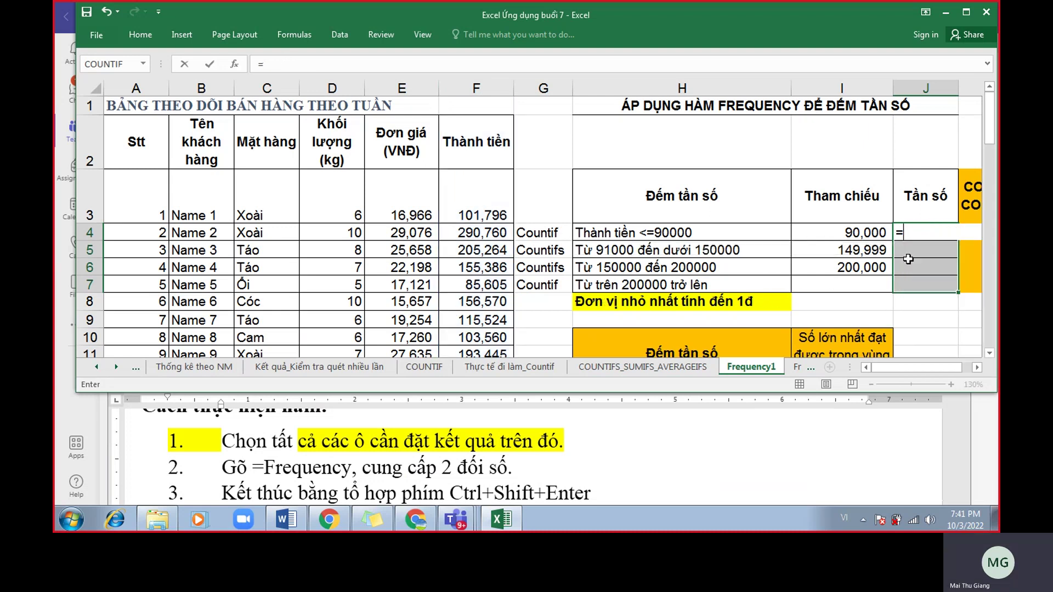
text(fre)
key(Escape)
click(932, 232)
drag(934, 243, 936, 276)
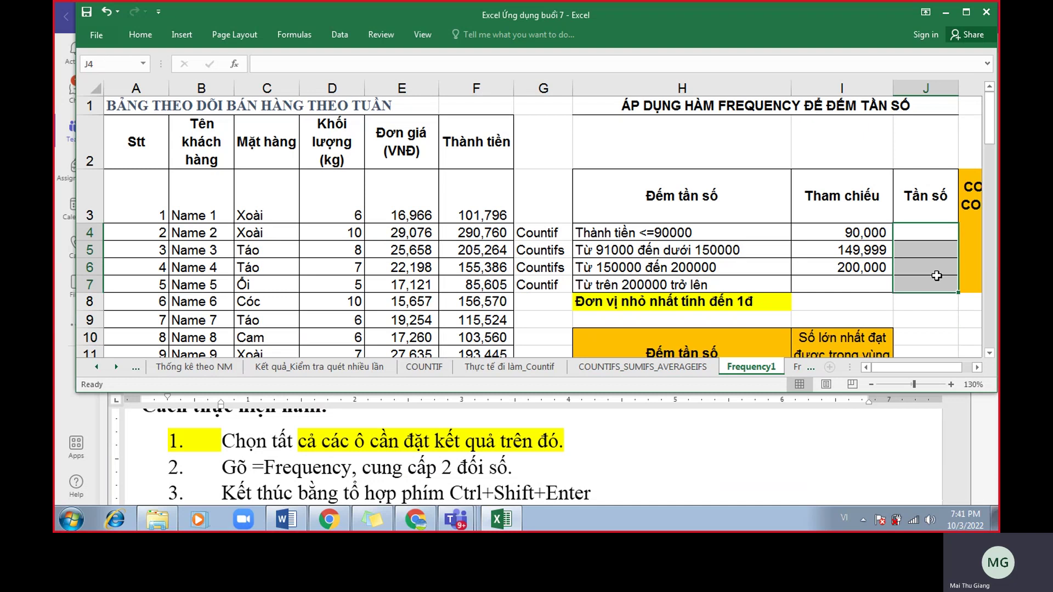
text(=fre)
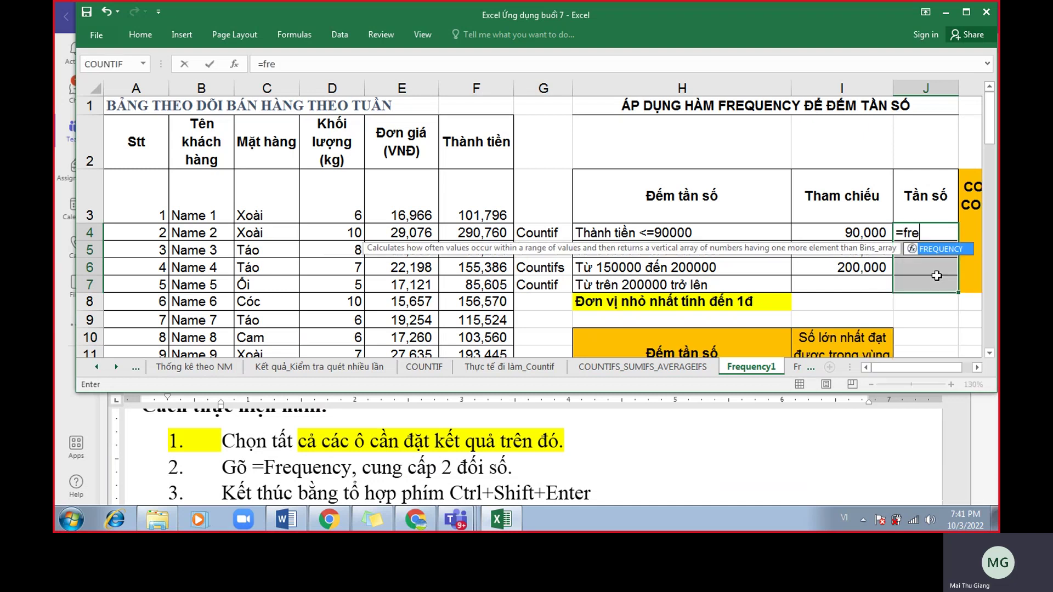
double_click(936, 249)
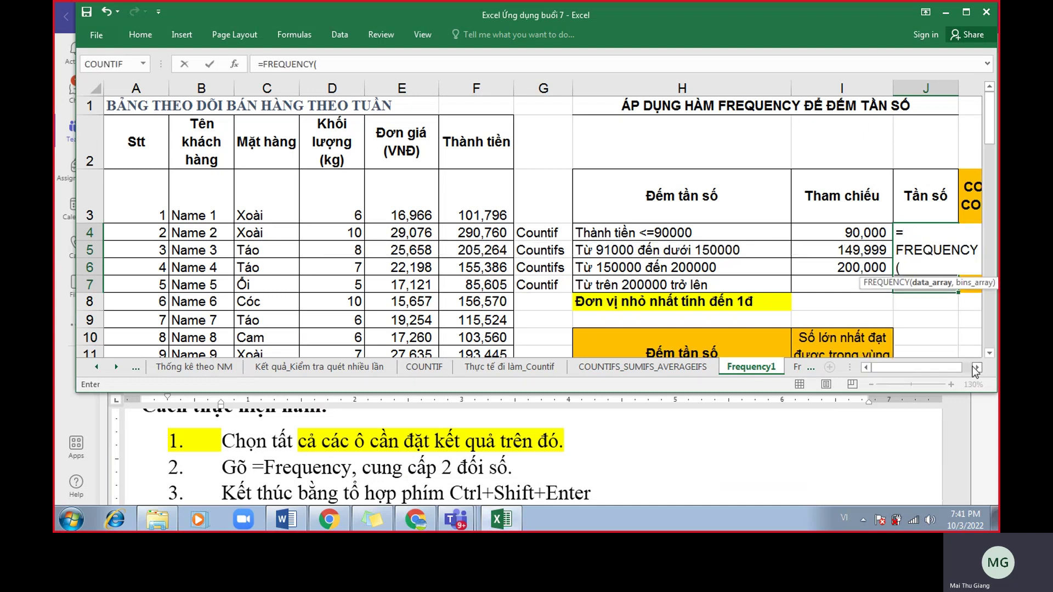
click(976, 368)
click(976, 368)
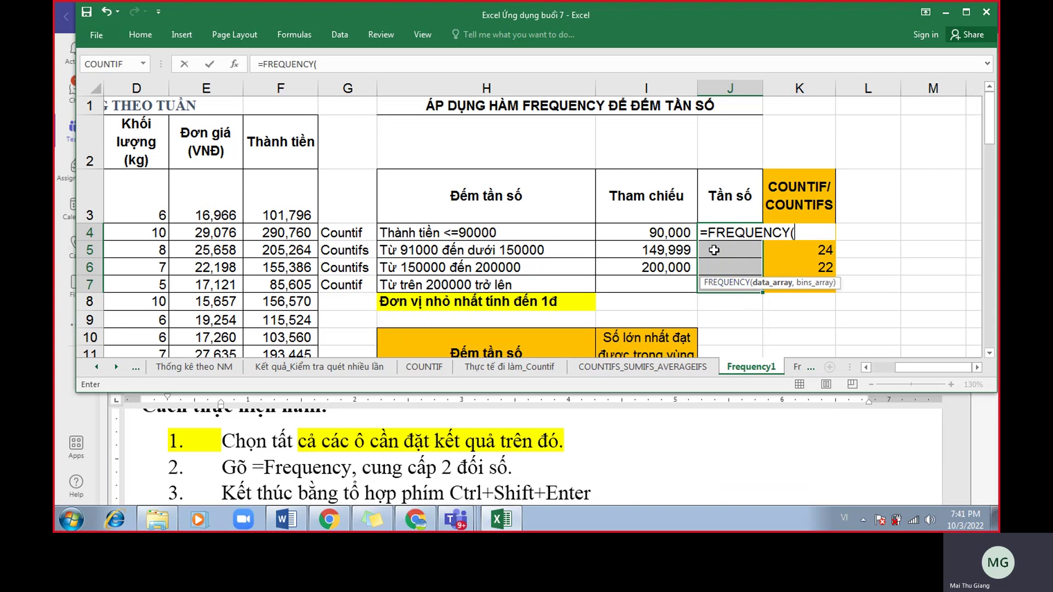
text(thanht)
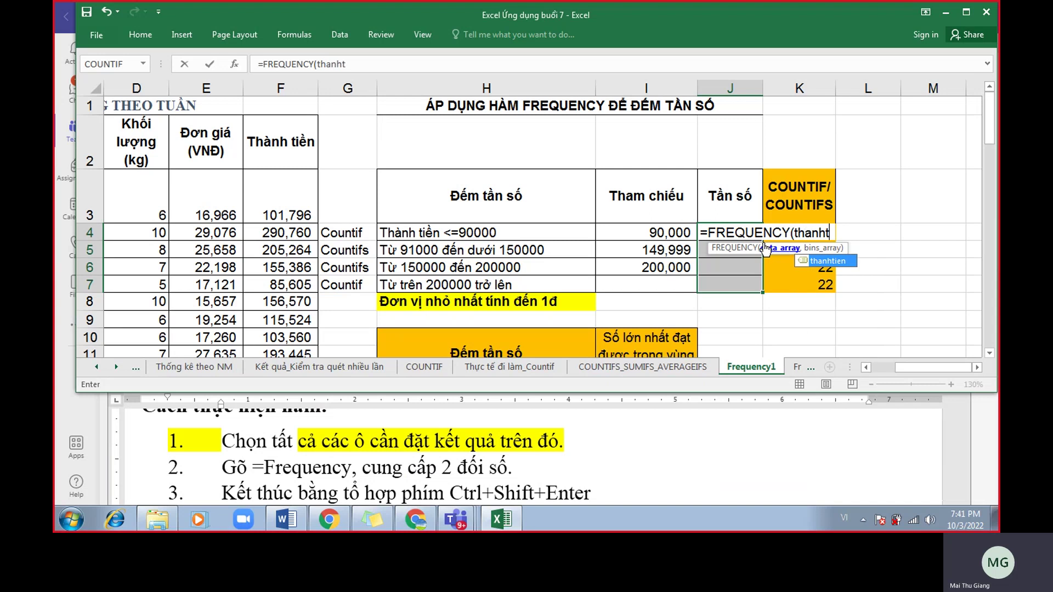
text(ien,)
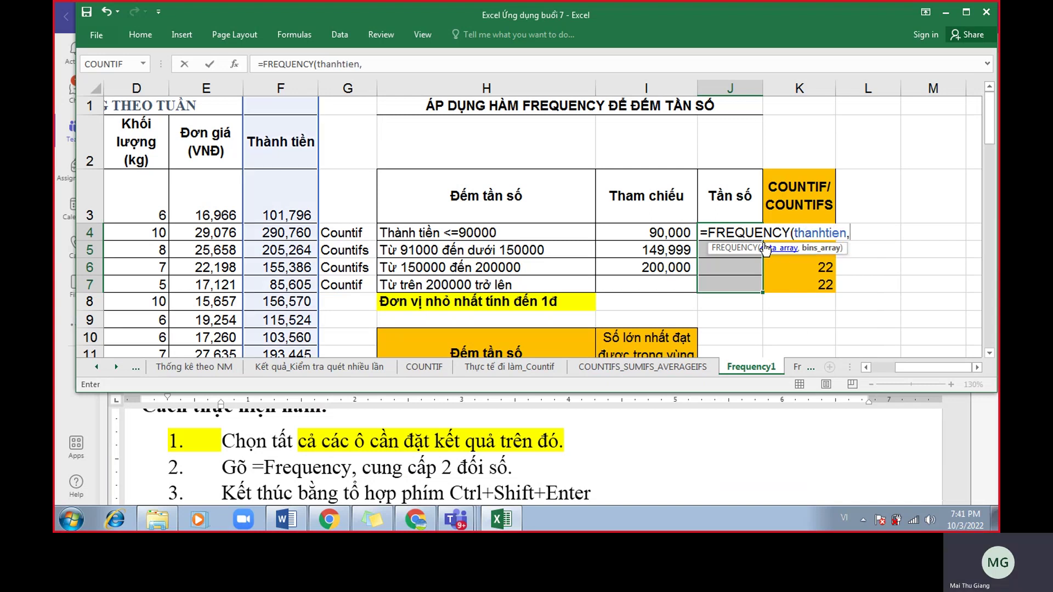
drag(677, 232, 677, 279)
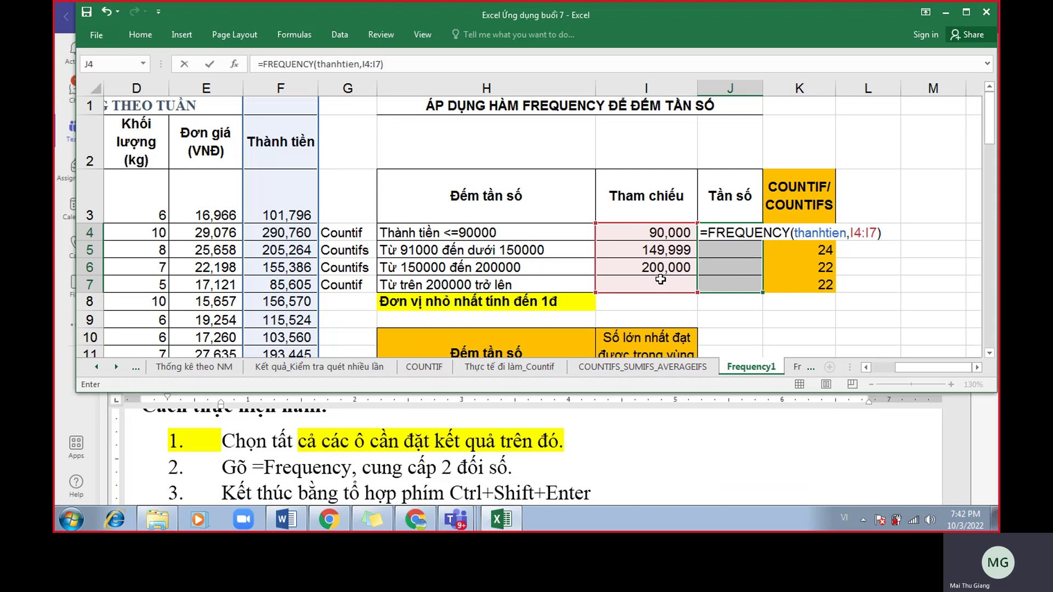
key(ctrl+shift+Return)
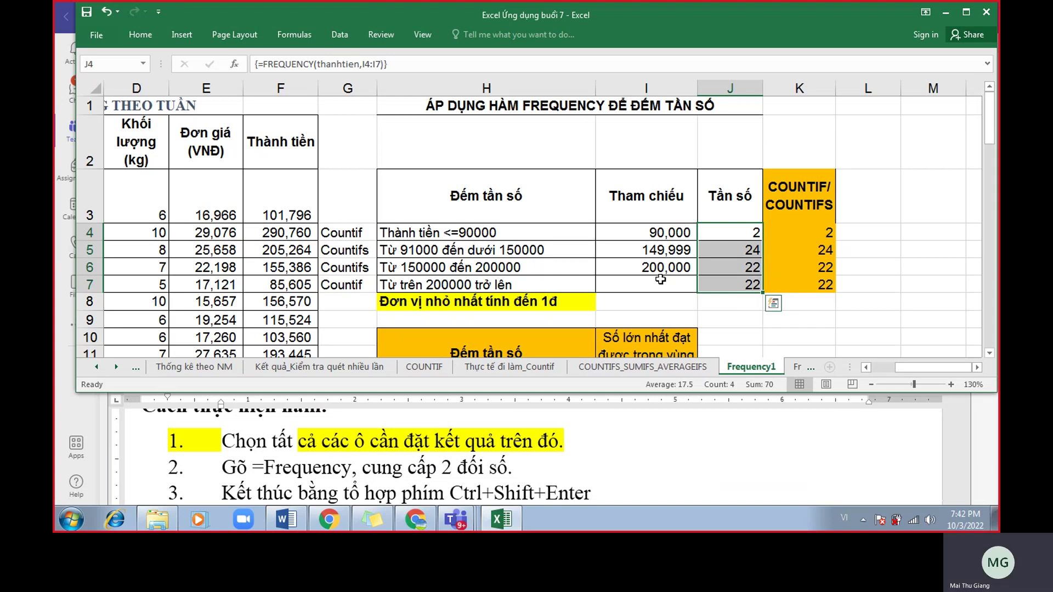
key(Delete)
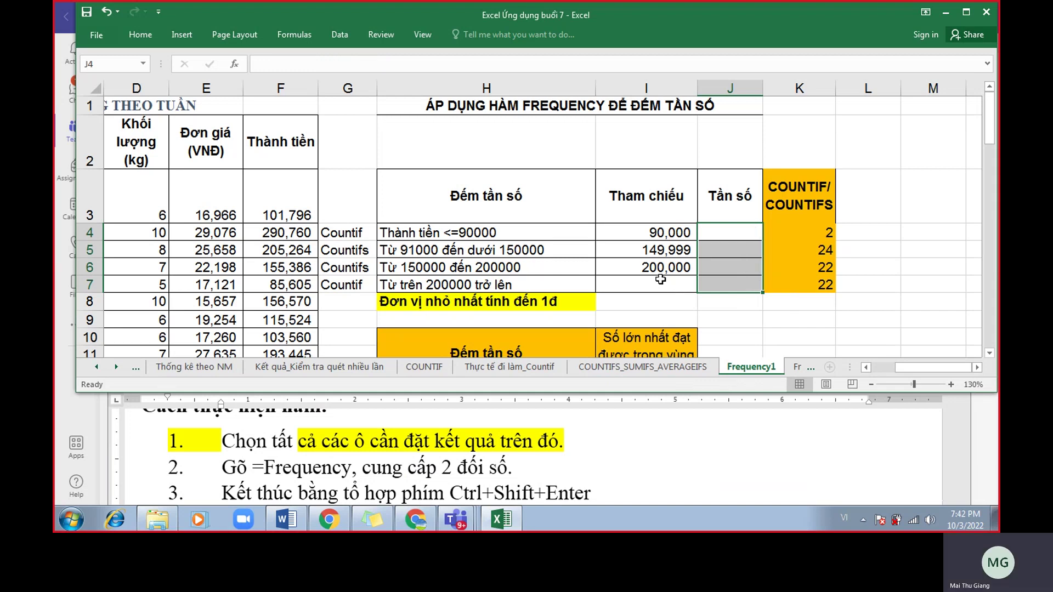
Enter {=FREQUENCY(thanhtien,I4:I7)} as an array in J4:J7, giving 2, 24, 22, 22.
drag(723, 237, 728, 283)
text(=fre)
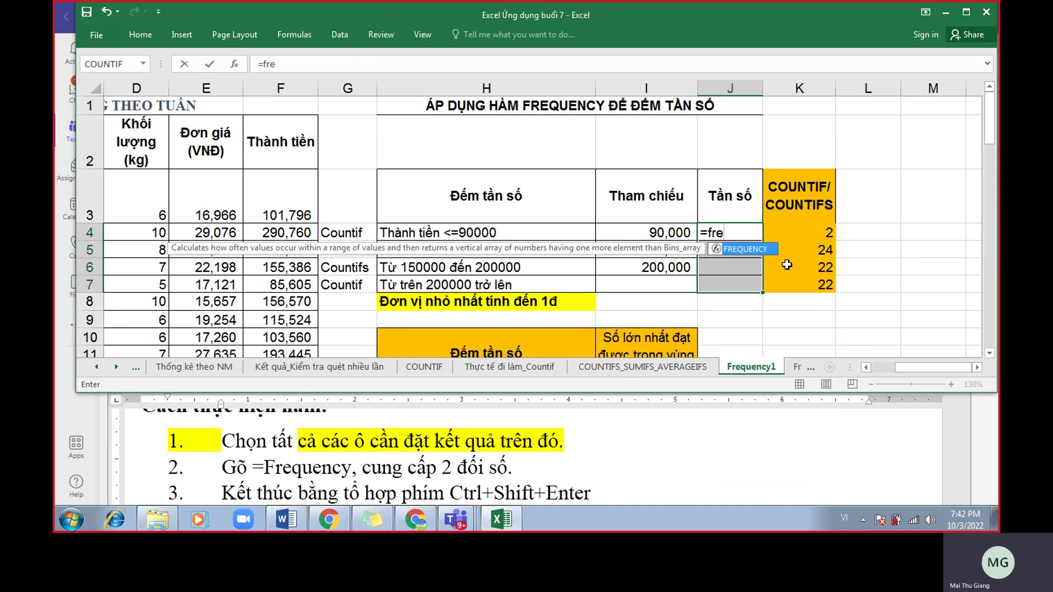
double_click(748, 249)
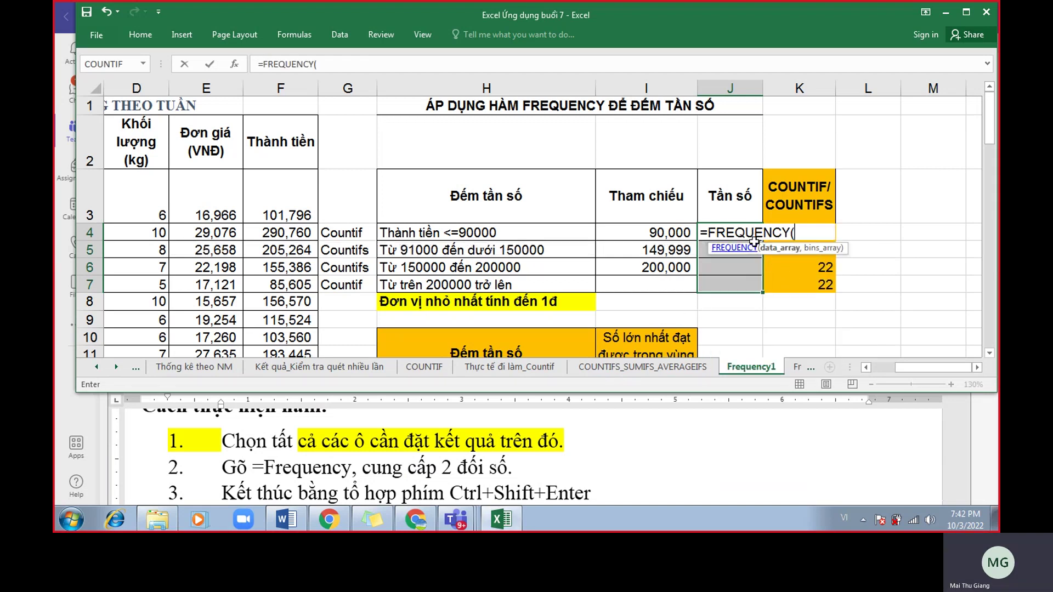
text(thanhtien,)
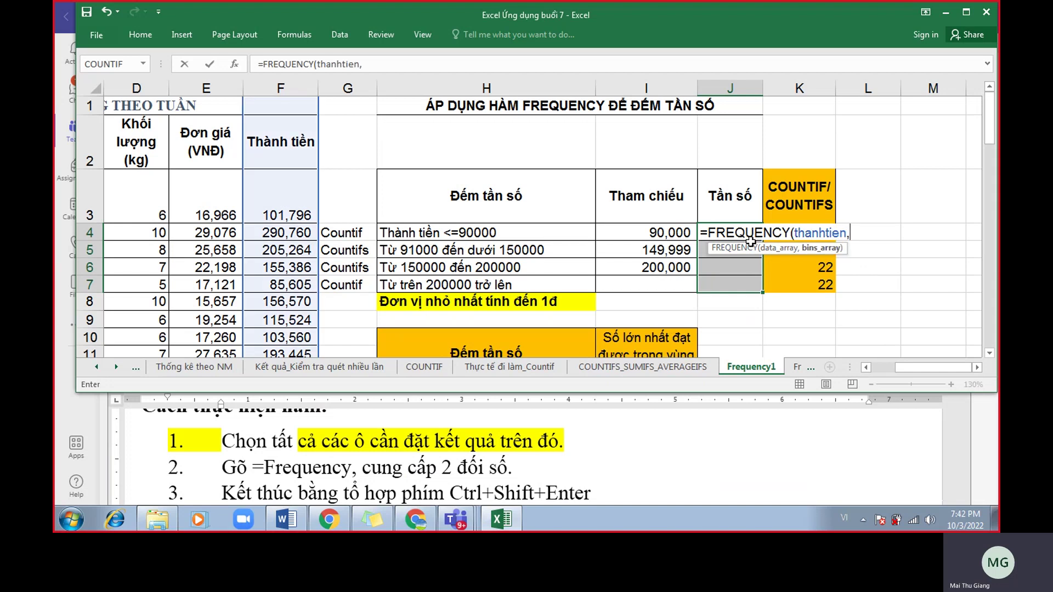
drag(677, 232, 678, 274)
text())
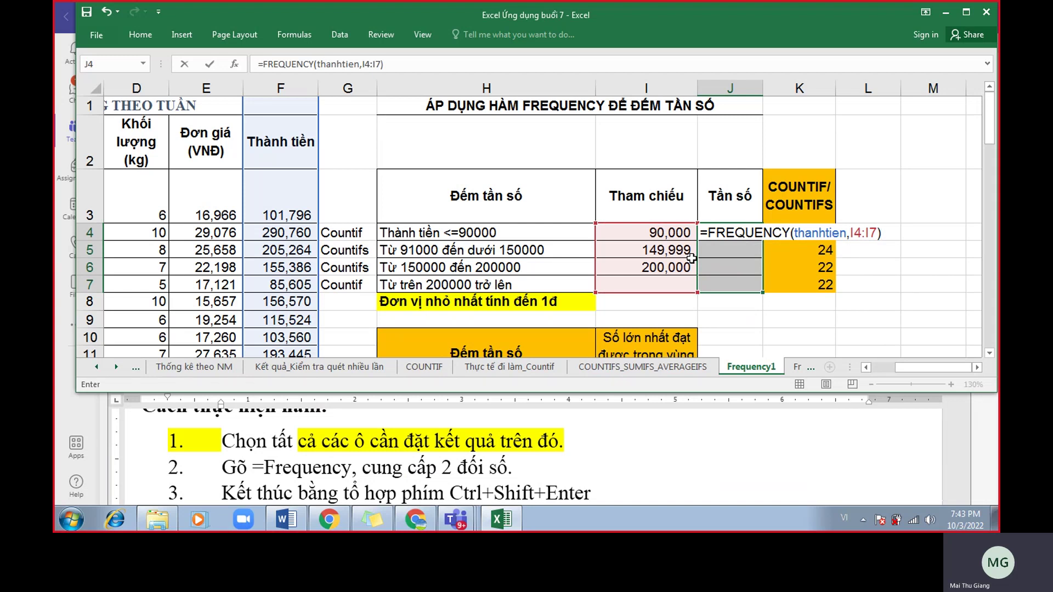
key(ctrl+shift+Return)
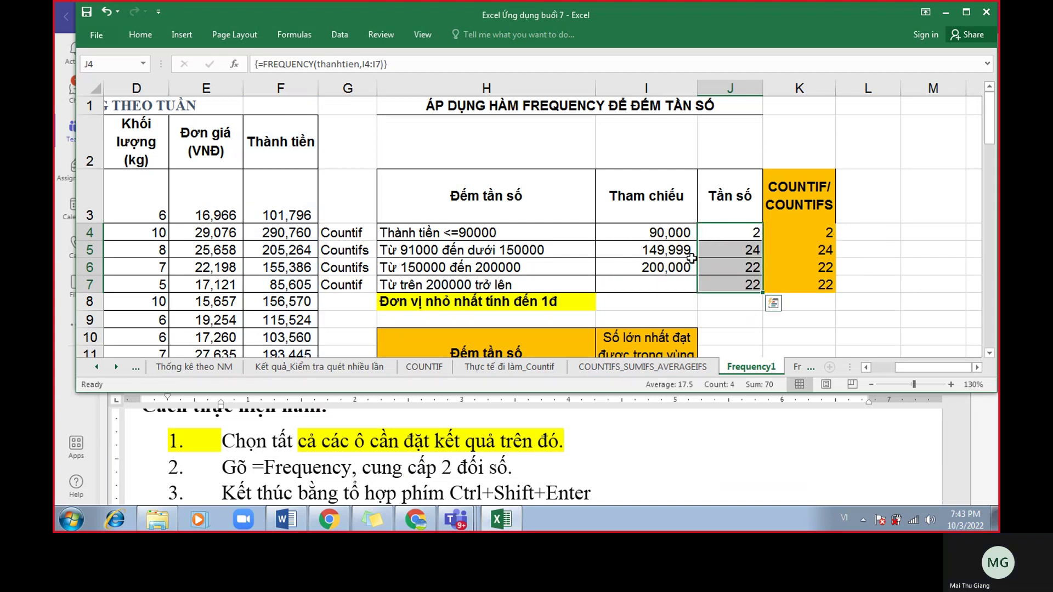
scroll(691, 257, up, 1)
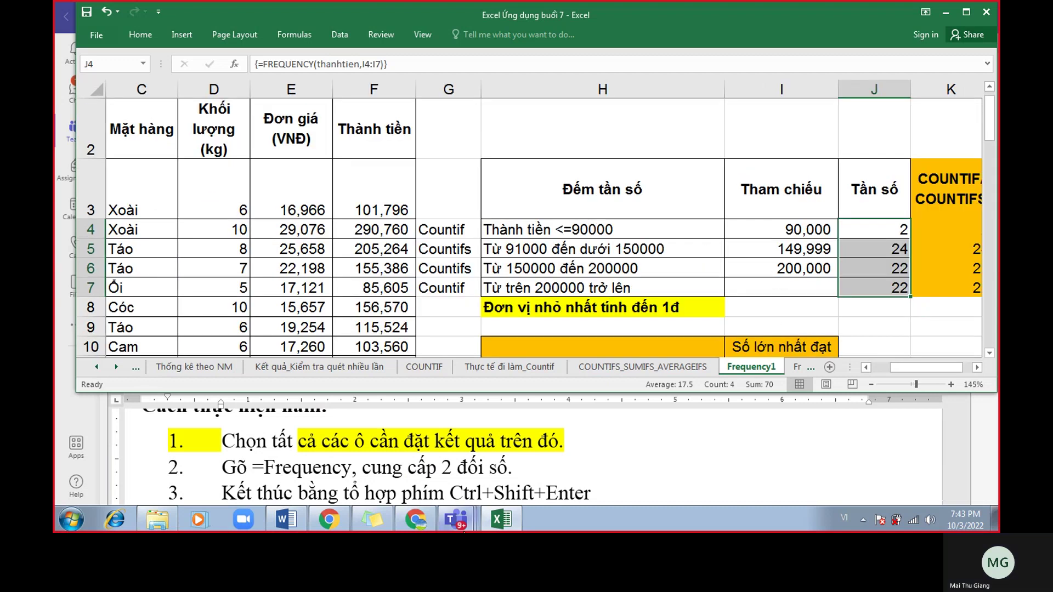
click(431, 523)
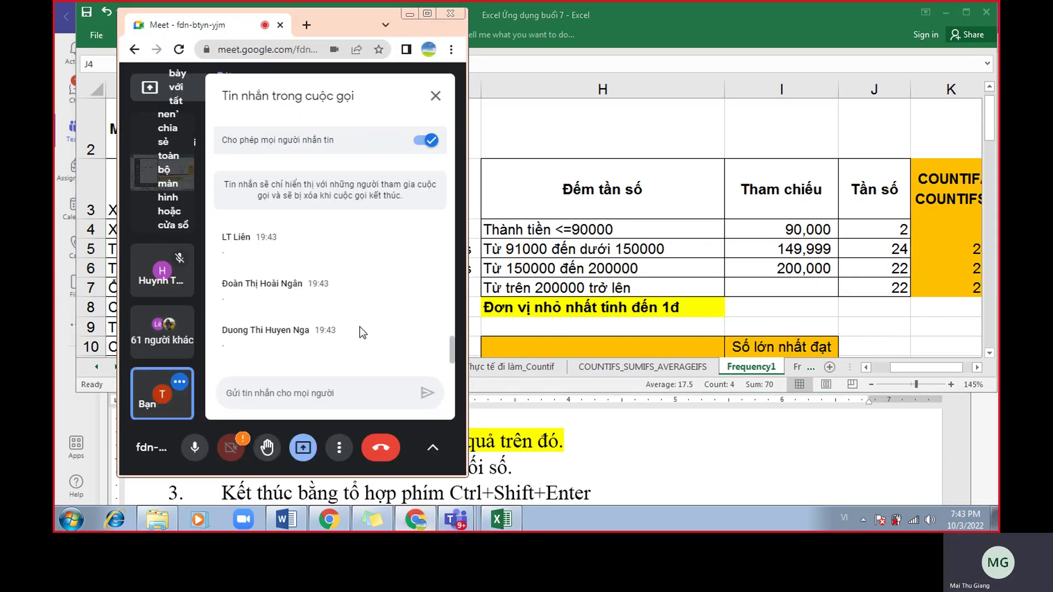
scroll(359, 335, up, 3)
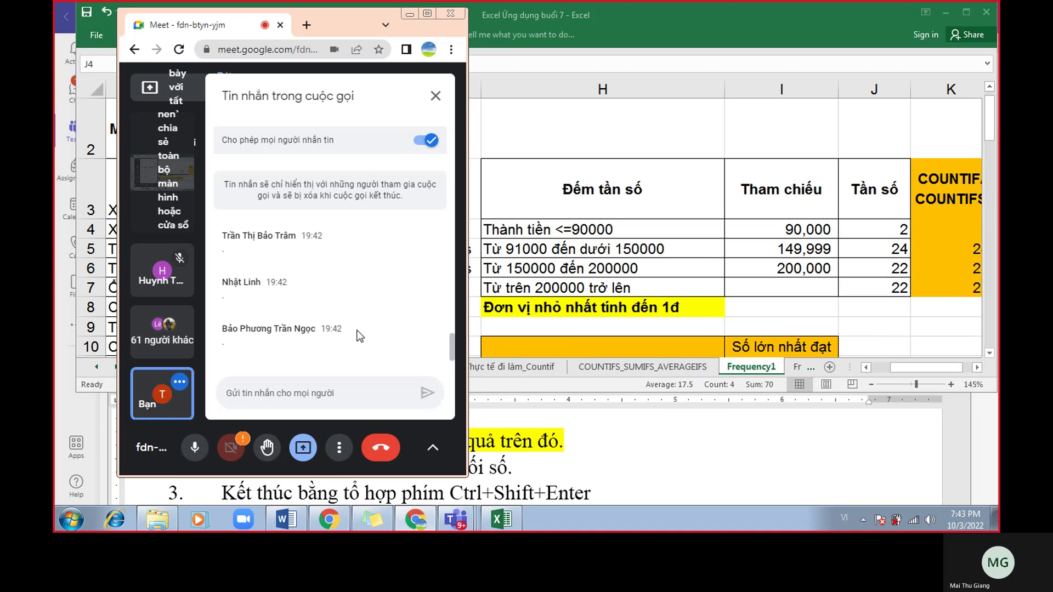
scroll(366, 334, up, 5)
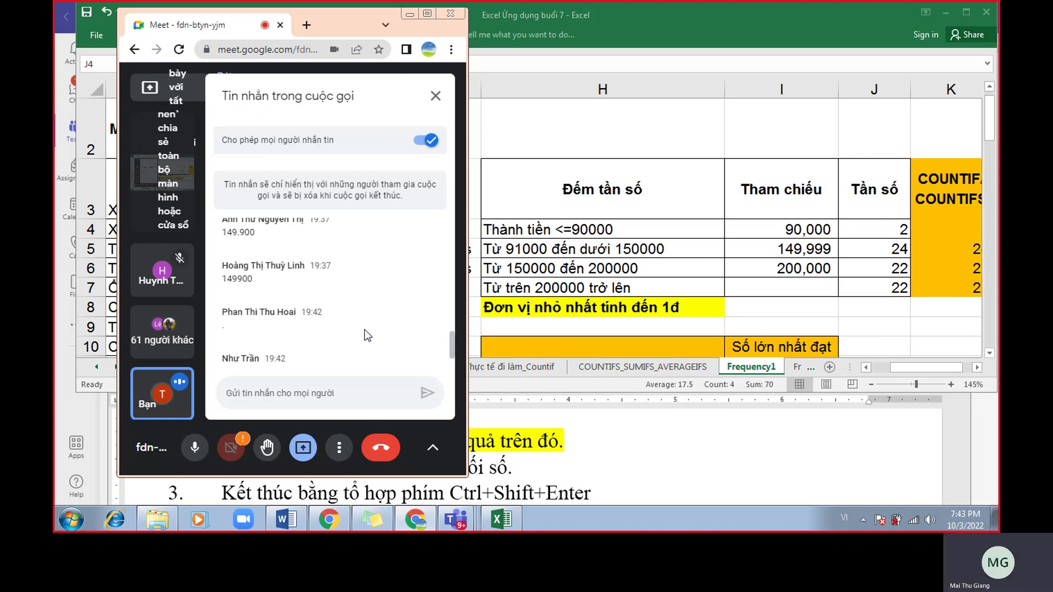
scroll(366, 335, down, 8)
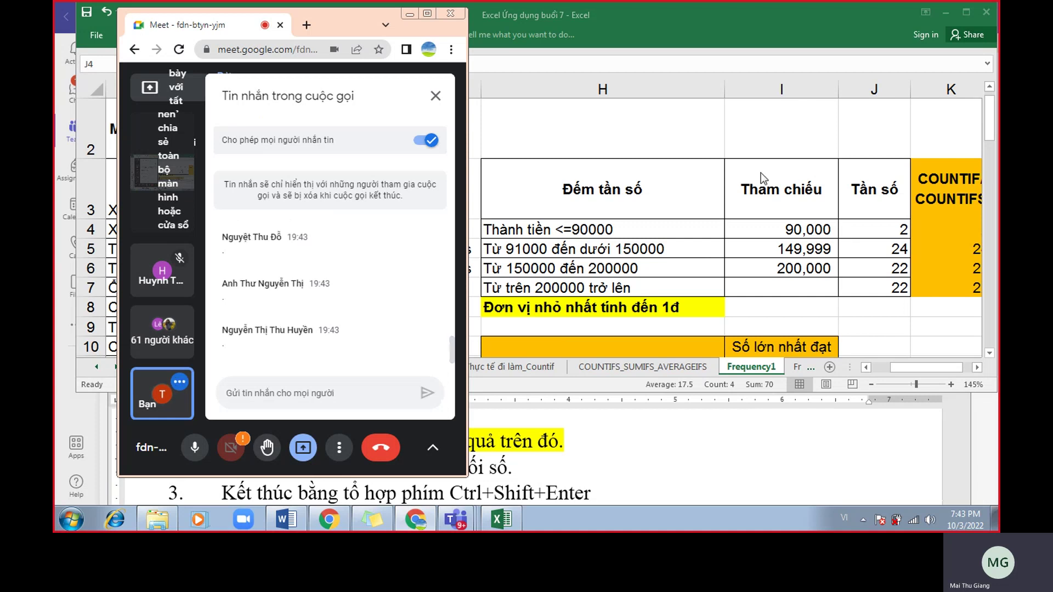
Minimize Meet and review the bin values I4:I7 and criteria labels H4:H7 on Frequency1.
click(409, 14)
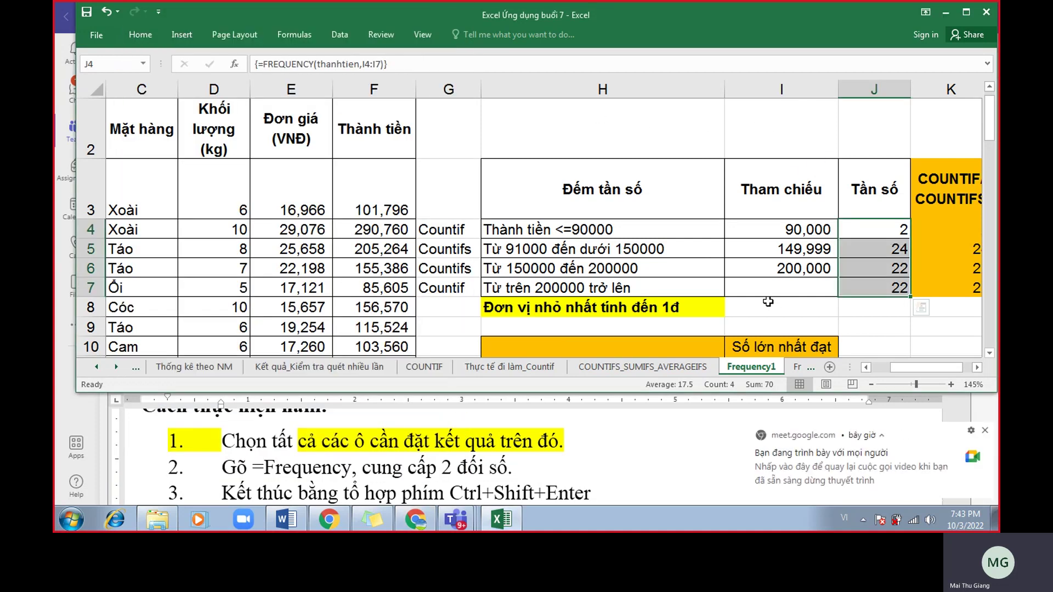
scroll(769, 301, down, 1)
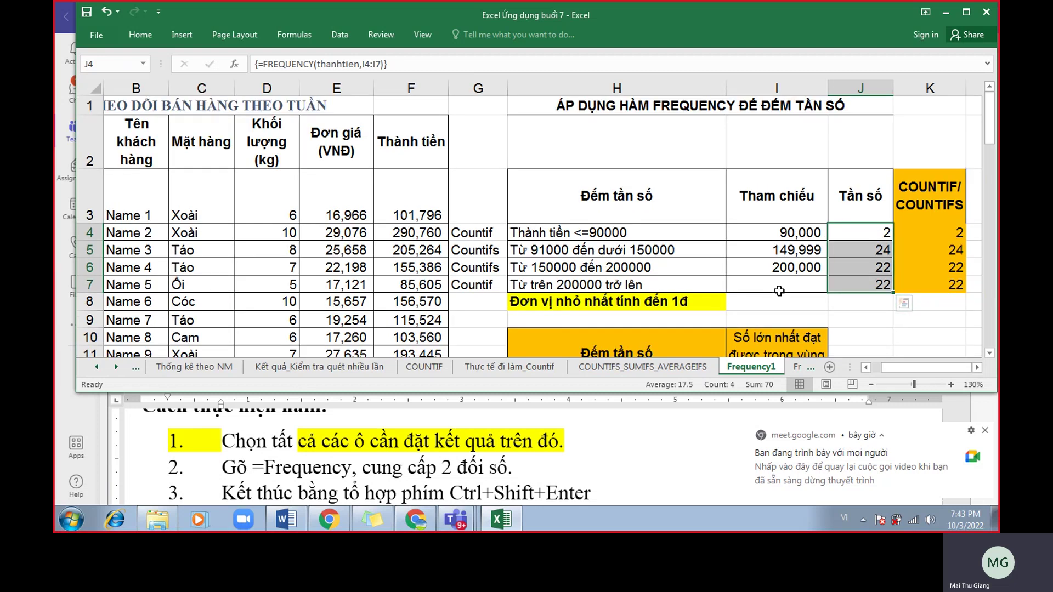
drag(781, 234, 777, 286)
drag(715, 242, 699, 285)
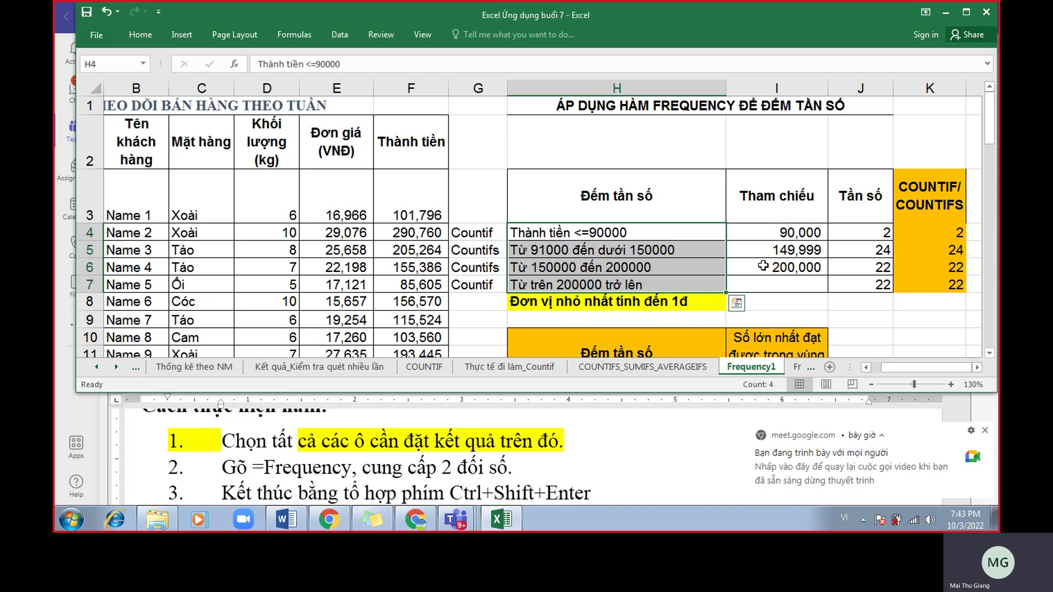
drag(775, 234, 786, 280)
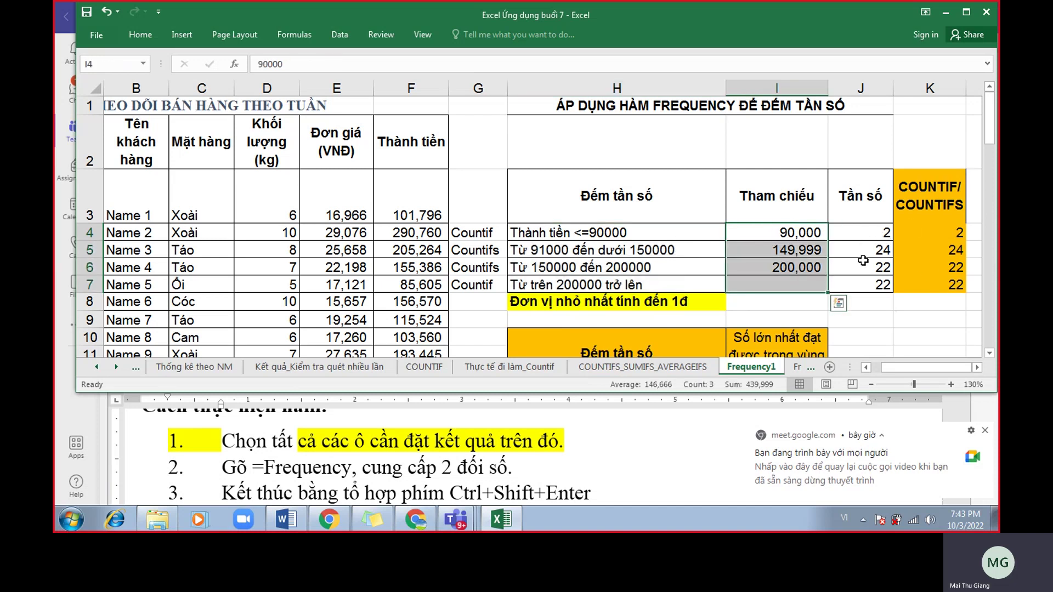
ctrl+scroll(862, 260, up, 1)
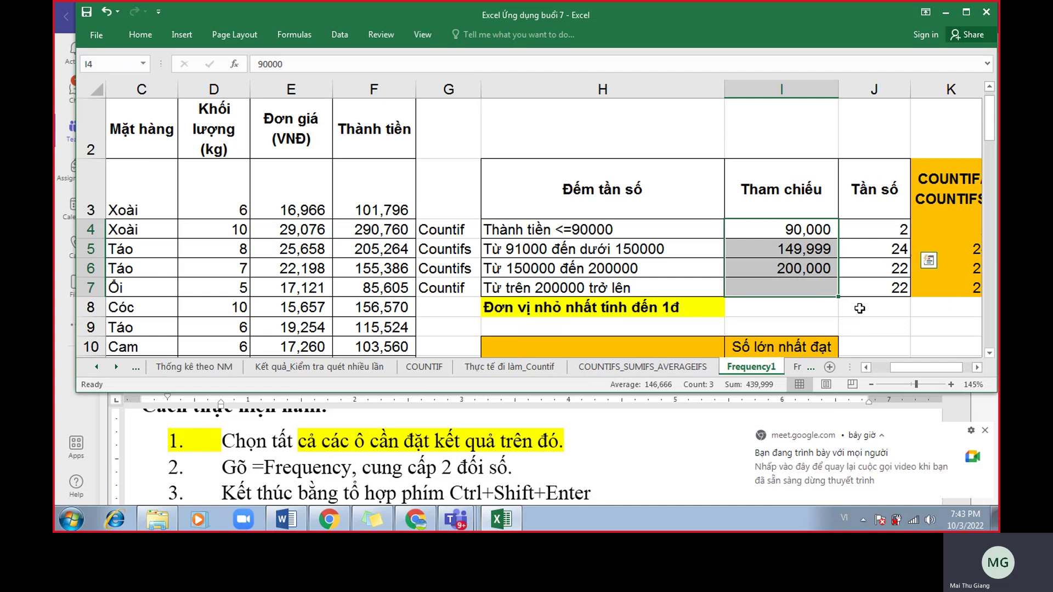
scroll(713, 258, up, 1)
scroll(683, 237, up, 1)
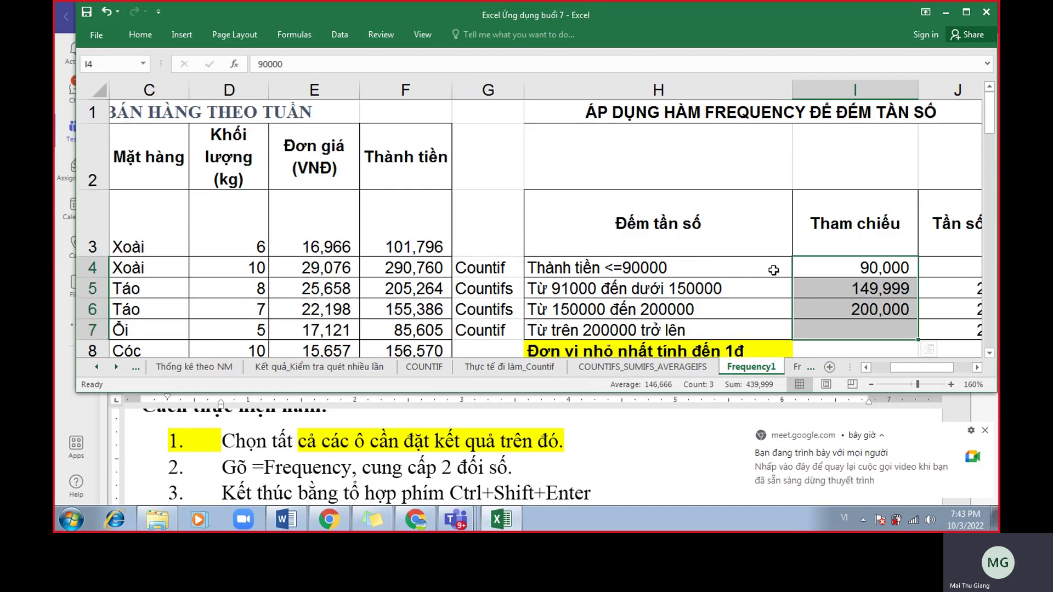
scroll(774, 272, down, 1)
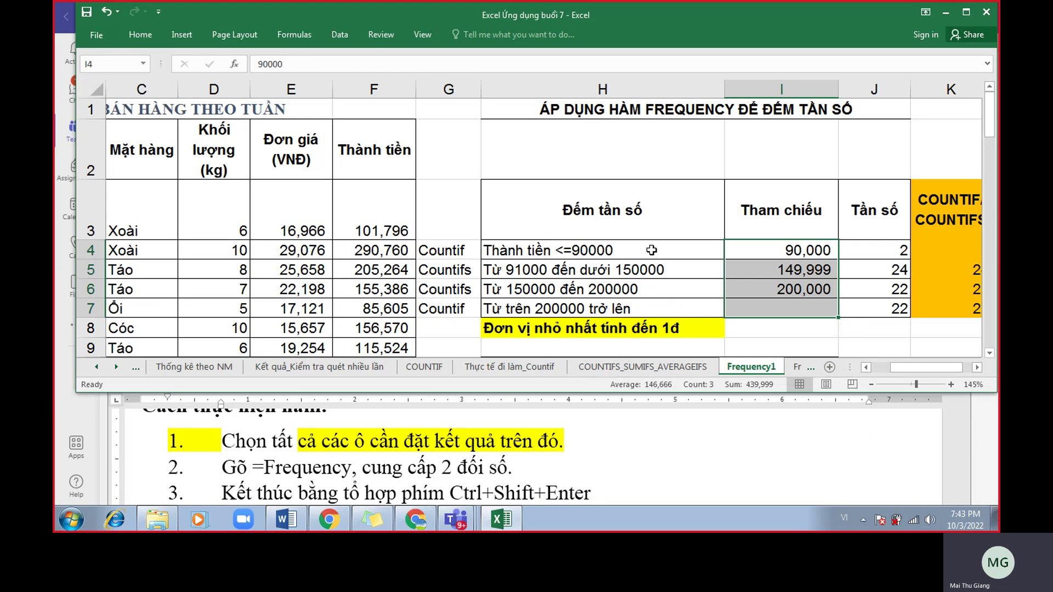
Try 130000 as the first bin in I4 and check the recalculated counts.
click(790, 249)
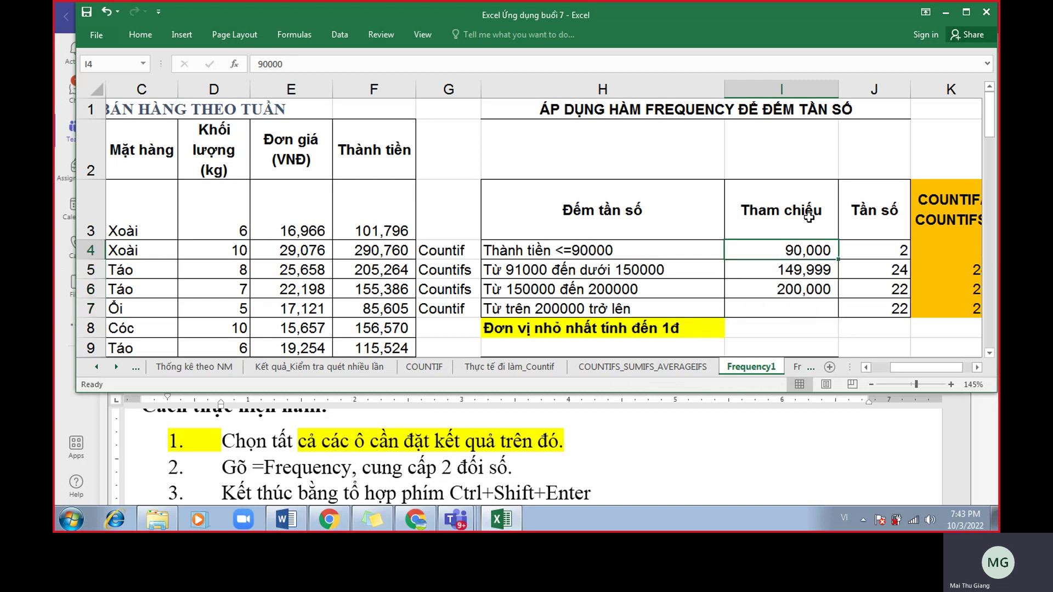
text(130000)
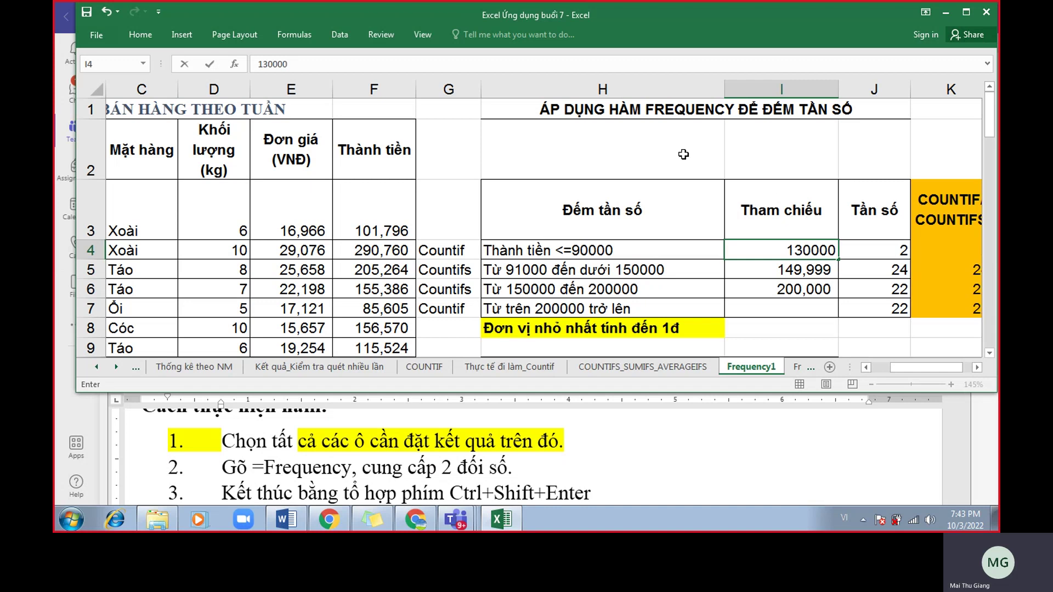
key(Return)
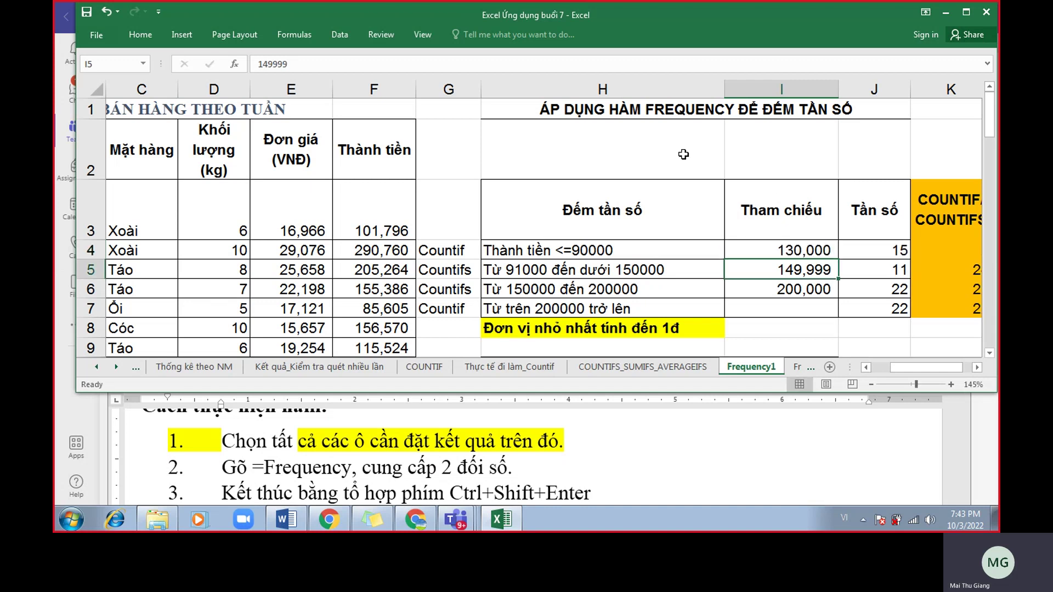
click(798, 248)
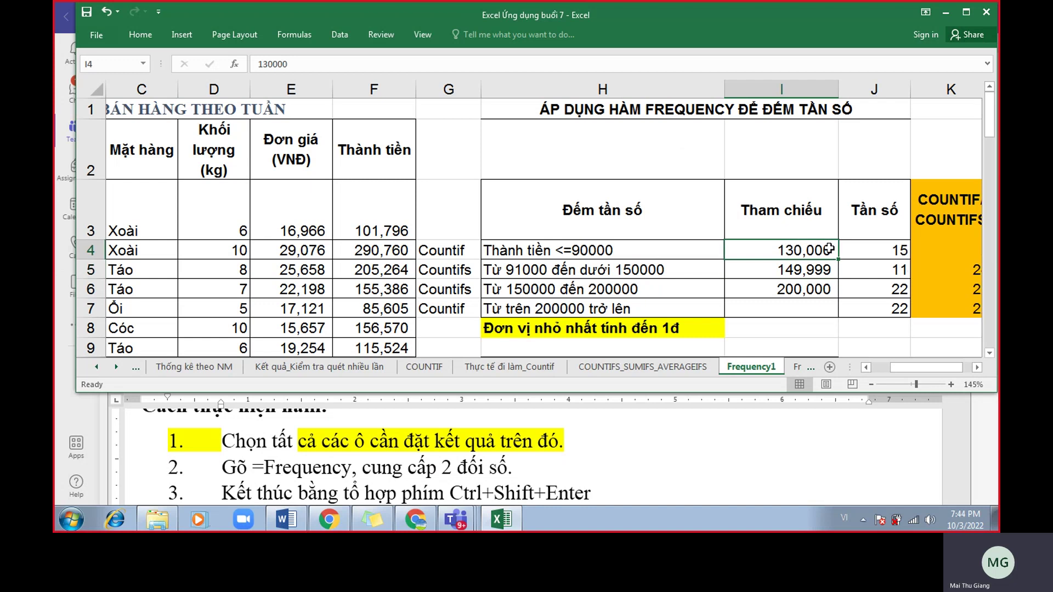
click(877, 248)
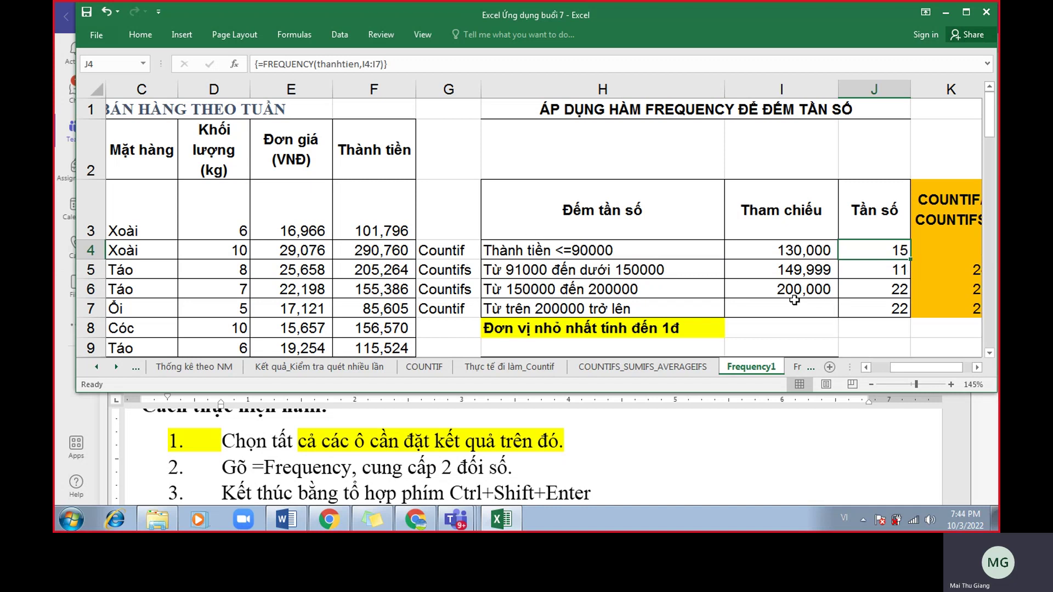
click(877, 271)
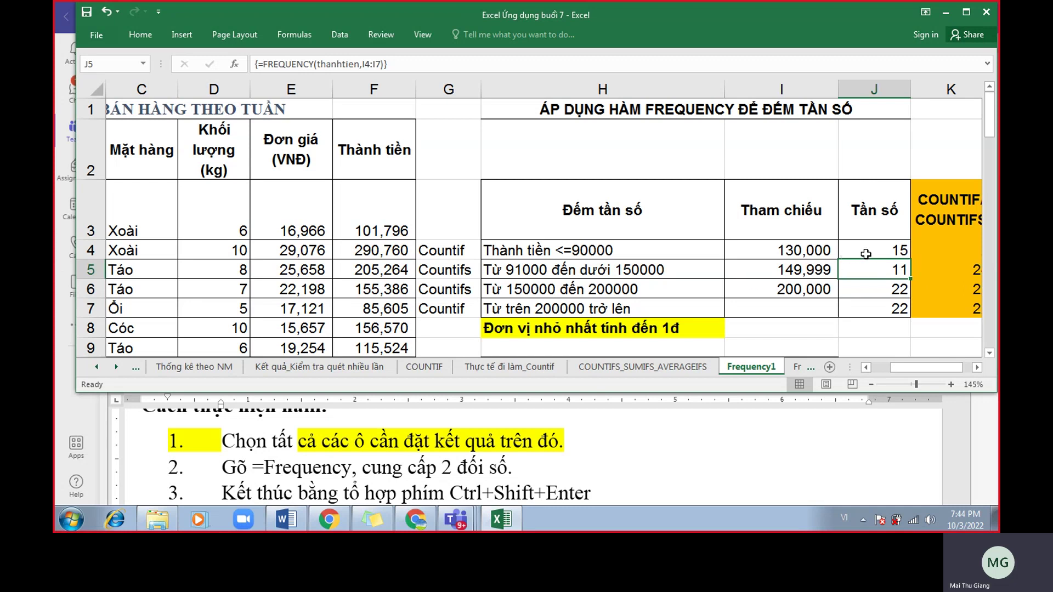
Recheck J4 and J5, then undo to restore the first bin to 90,000.
click(824, 252)
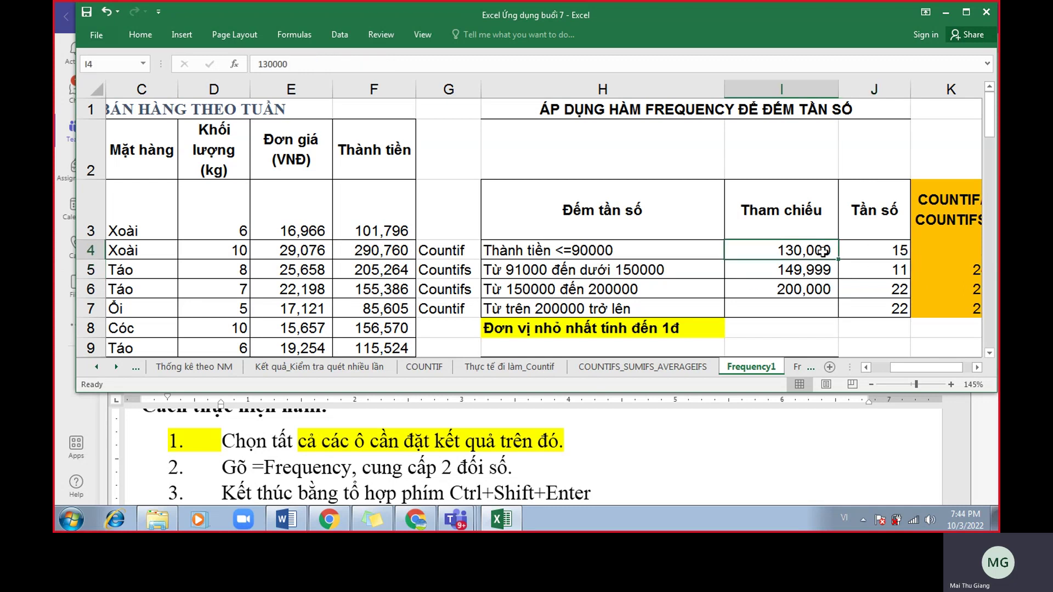
click(872, 250)
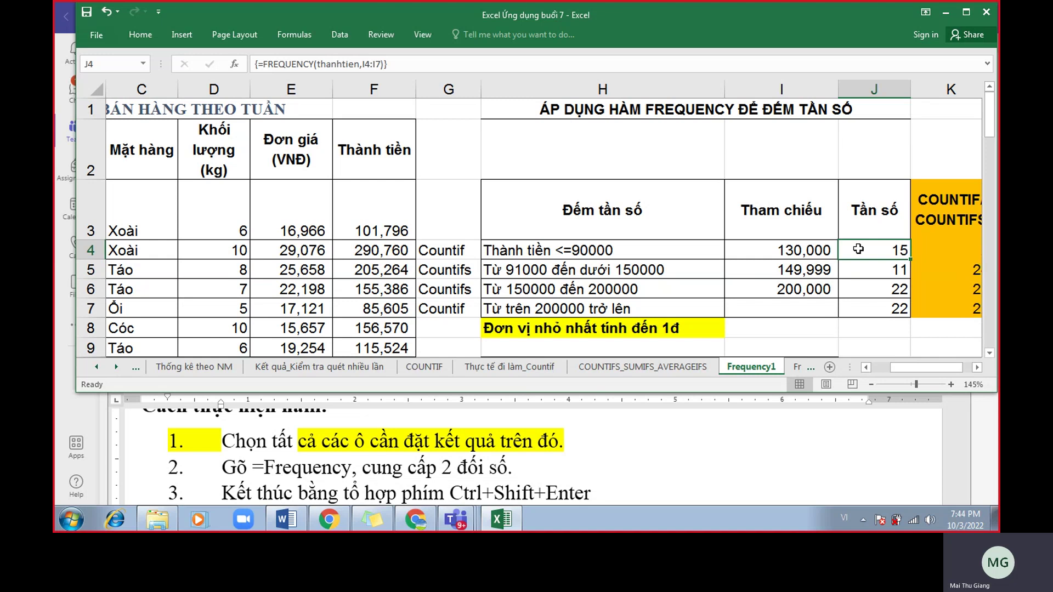
click(865, 269)
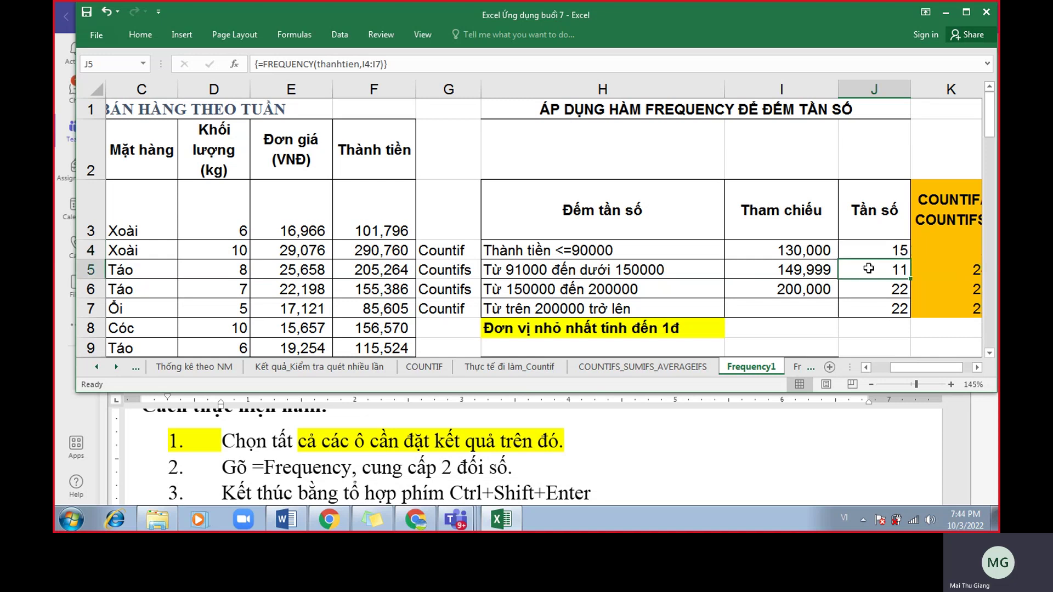
key(ctrl+z)
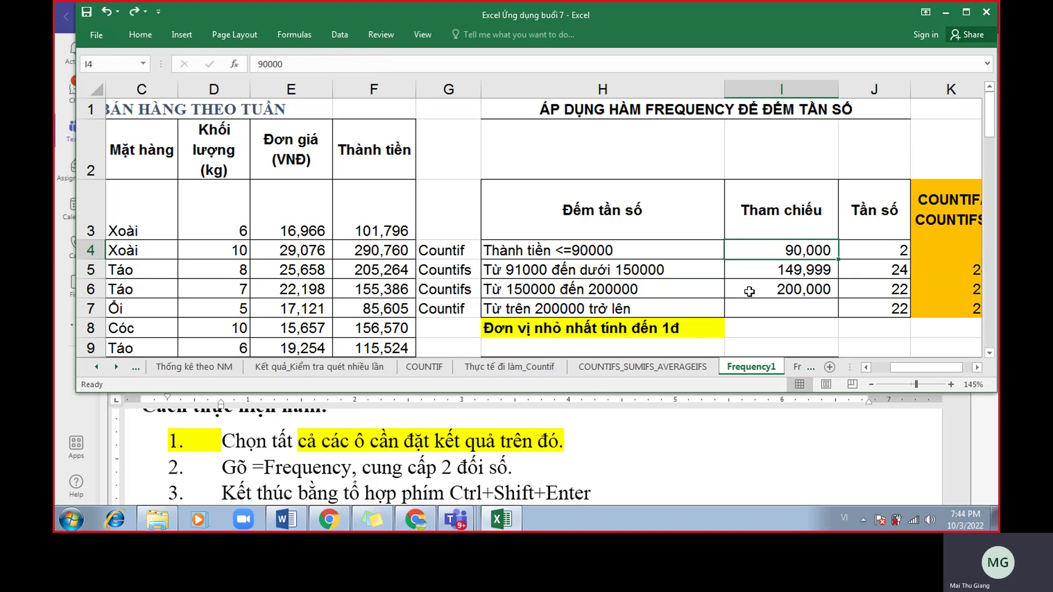
Maximize the workbook and review the criterion labels and bin cells I4:I7.
click(966, 12)
drag(681, 250, 741, 265)
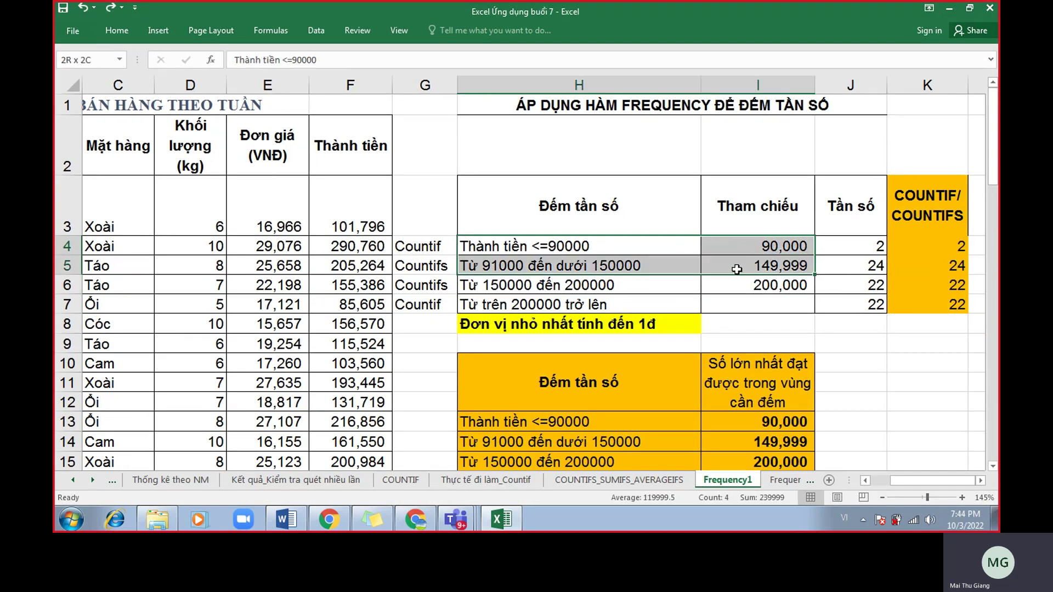
click(759, 286)
click(732, 265)
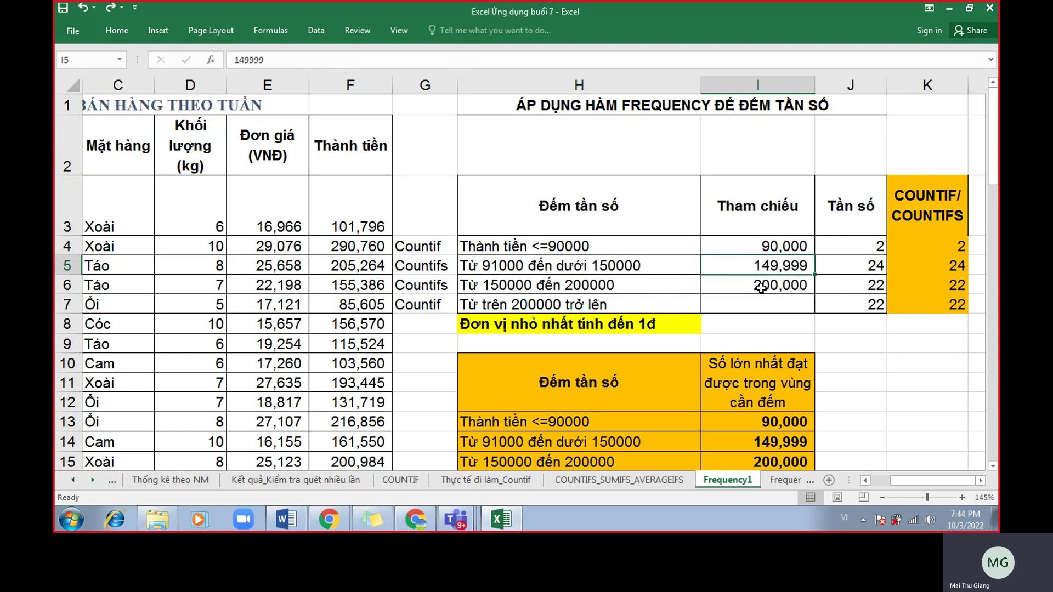
drag(671, 244, 680, 309)
click(793, 307)
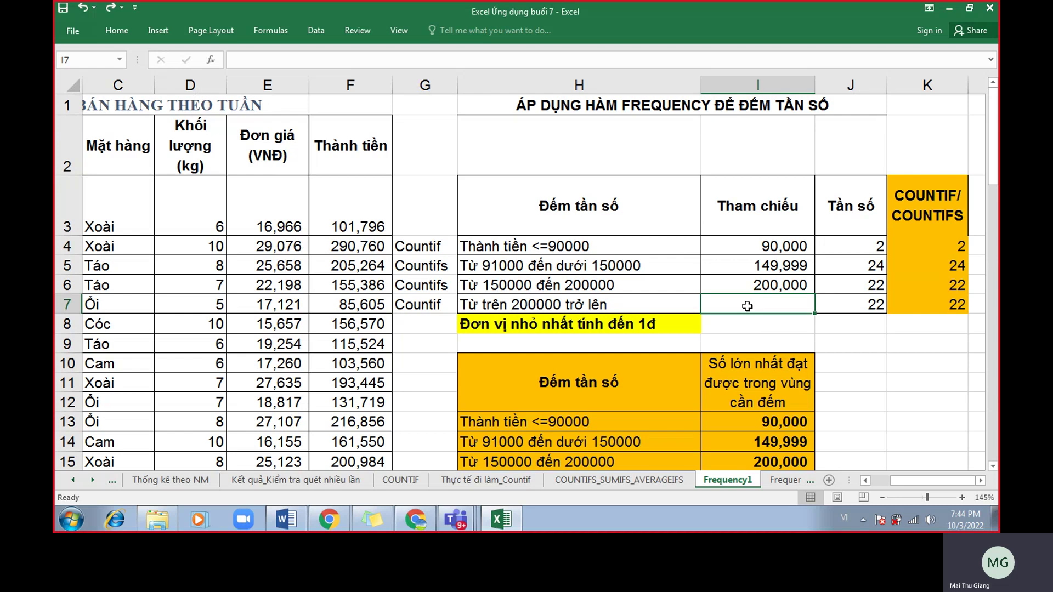
Try deleting J4 alone, dismiss the array warning twice, and select J4:J7.
click(867, 246)
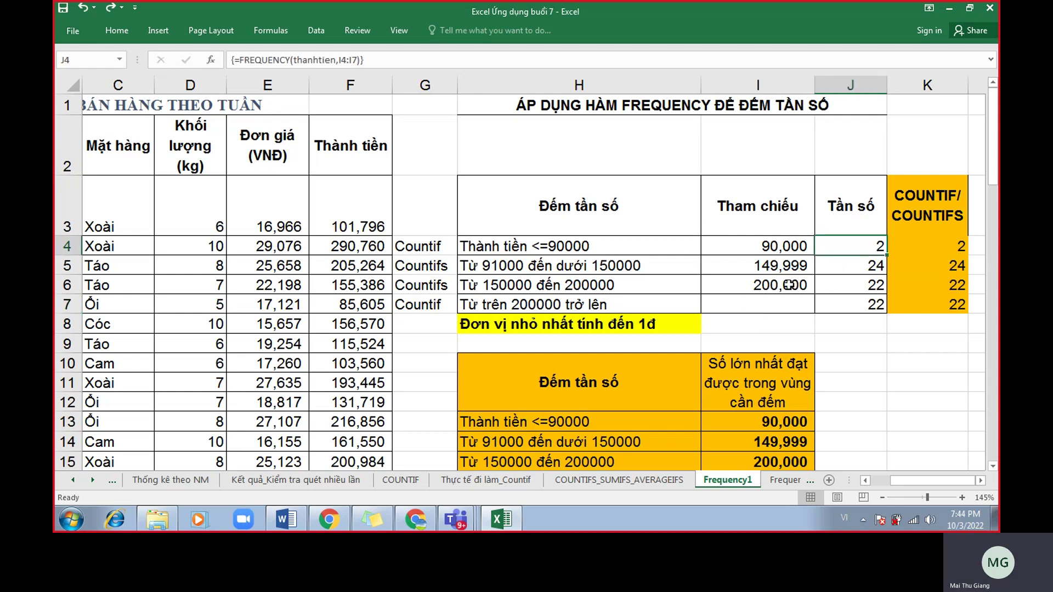
key(Delete)
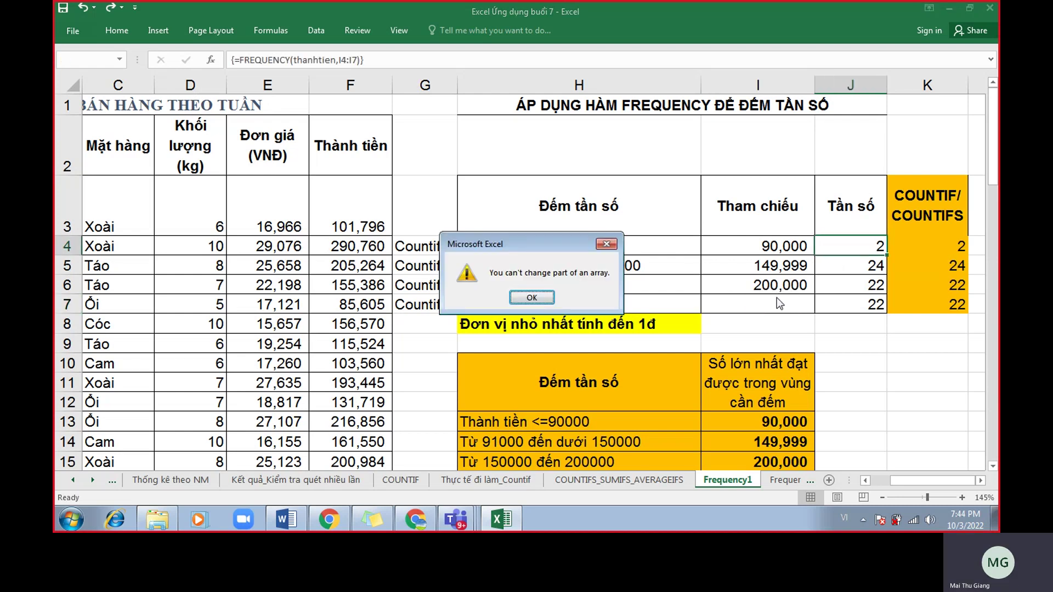
key(Return)
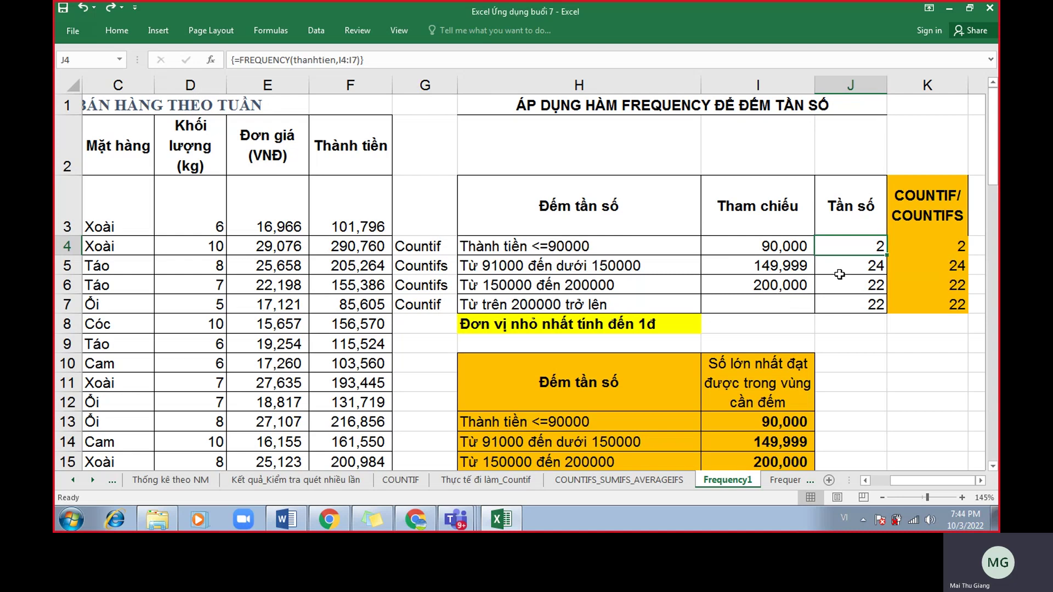
key(Delete)
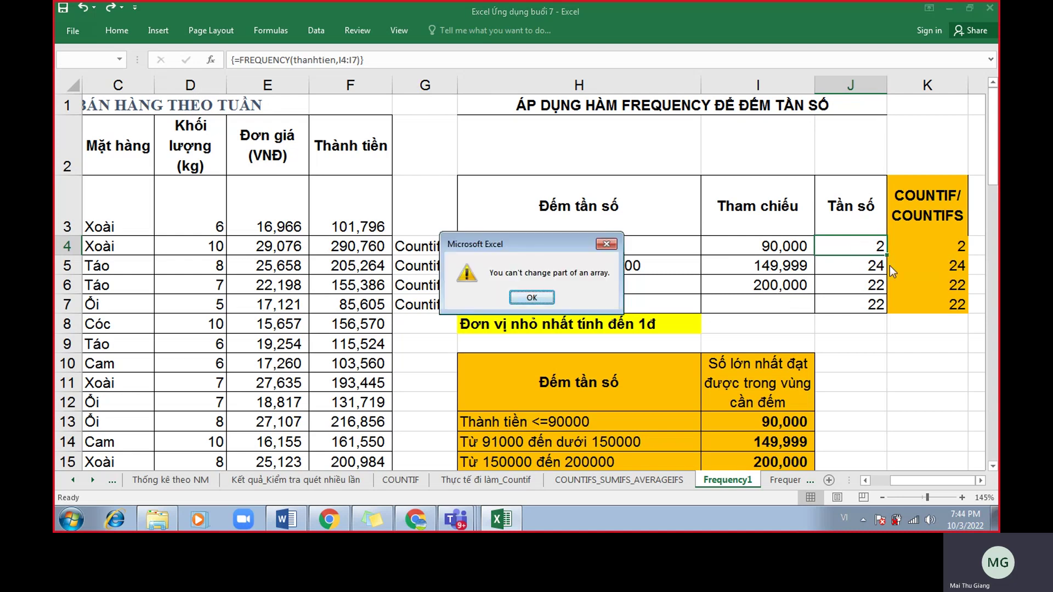
key(Return)
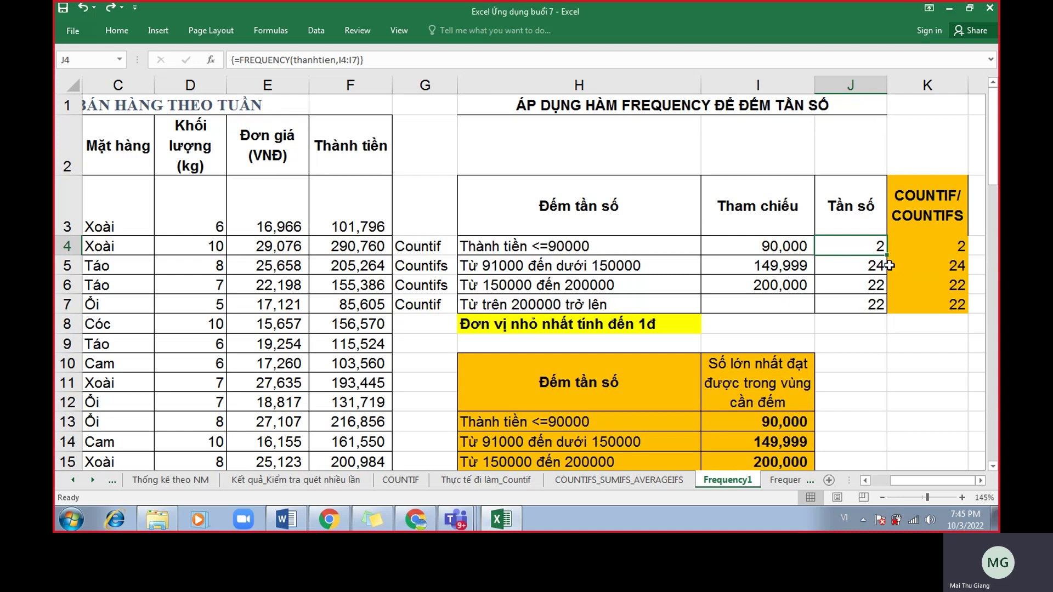
drag(833, 242, 850, 303)
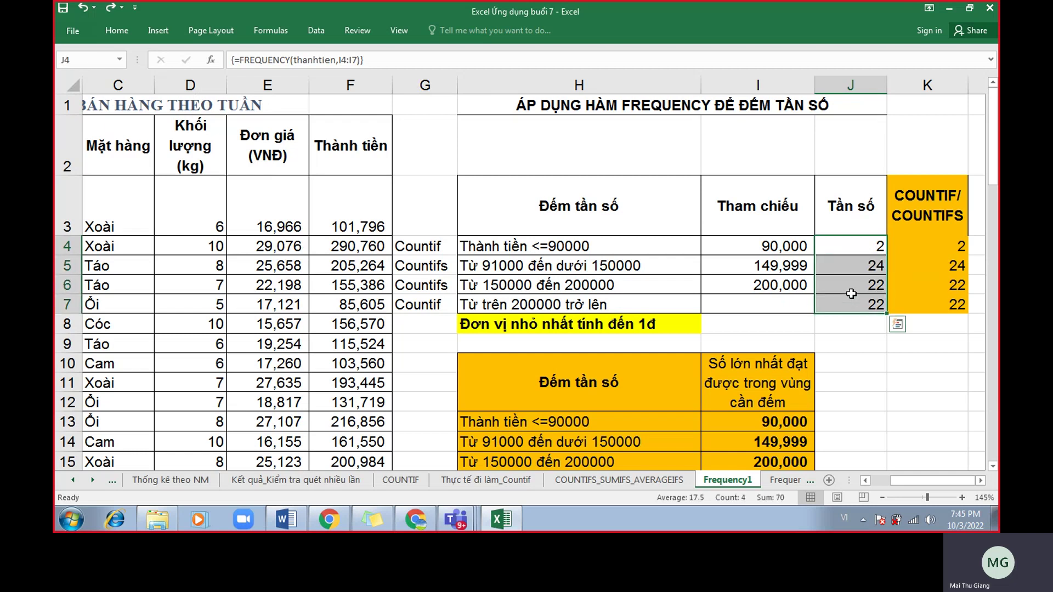
drag(853, 251, 859, 302)
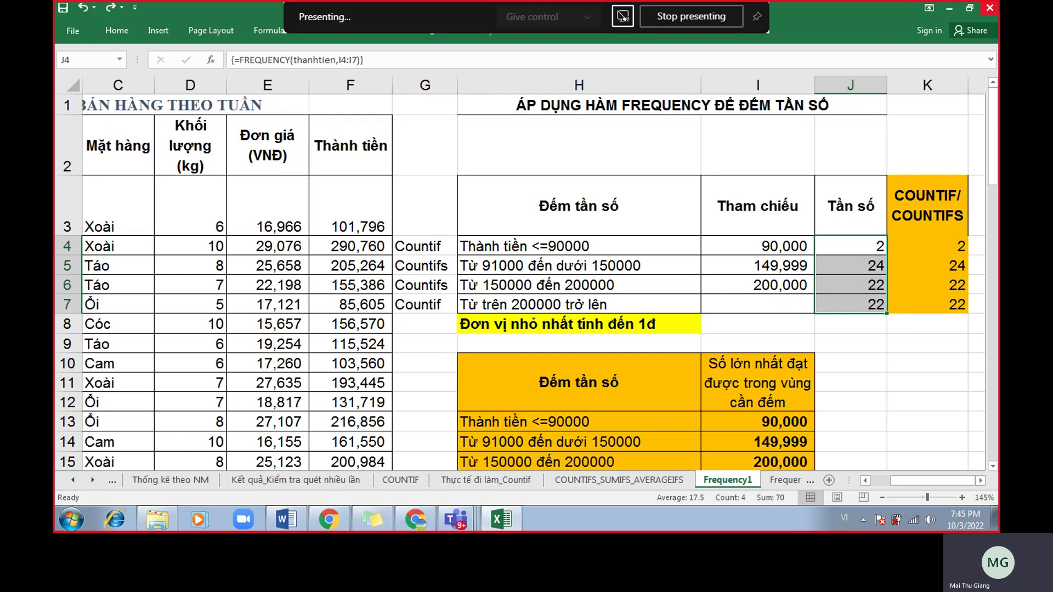
Clear the old FREQUENCY array from J4:J7 and reselect J4:J7.
key(Delete)
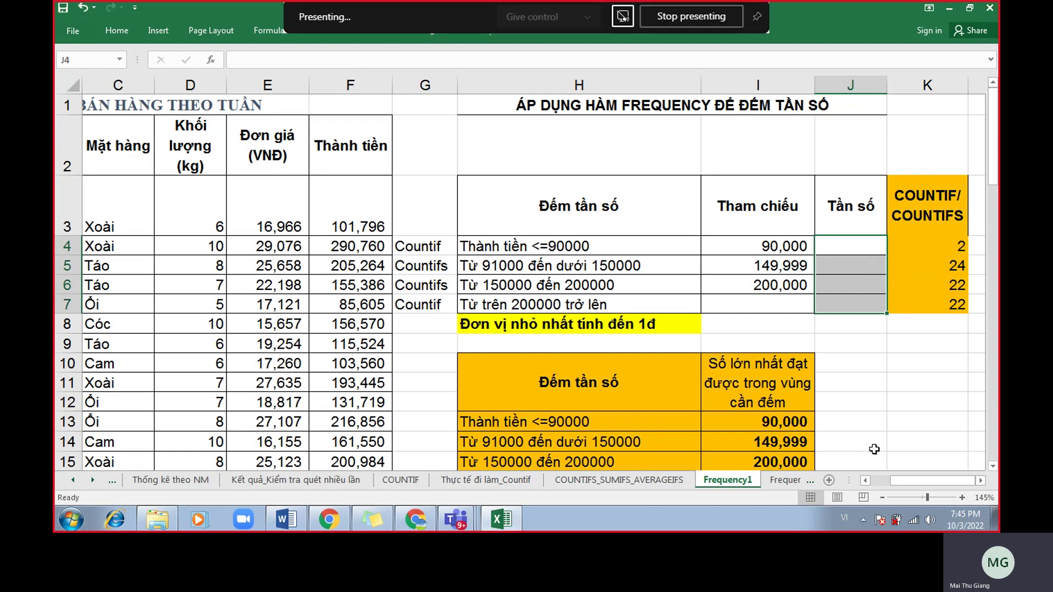
key(ctrl+z)
click(872, 241)
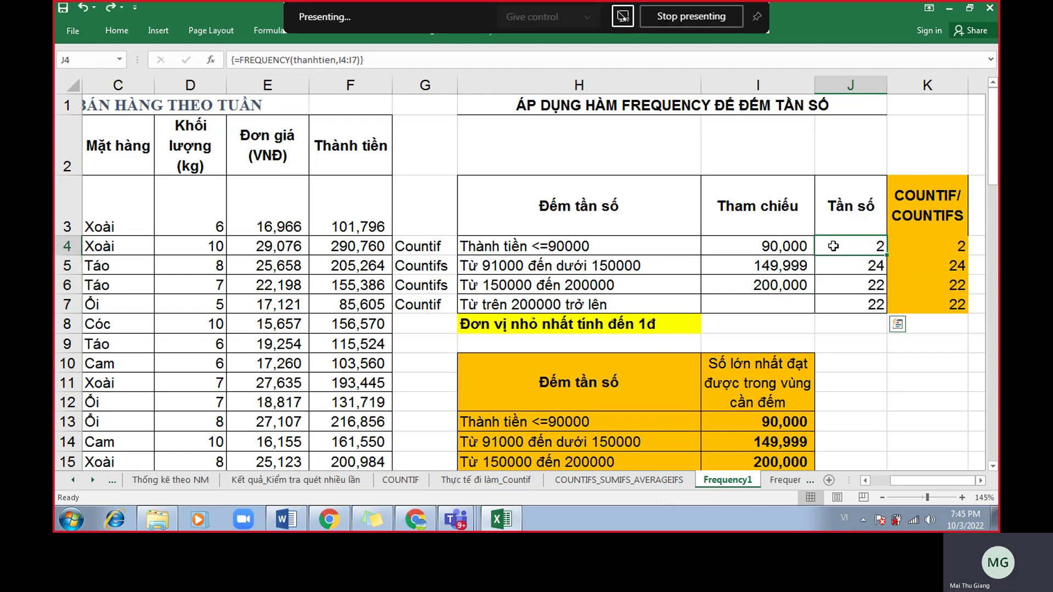
key(Delete)
key(Return)
drag(839, 250, 854, 301)
key(Delete)
drag(844, 250, 851, 305)
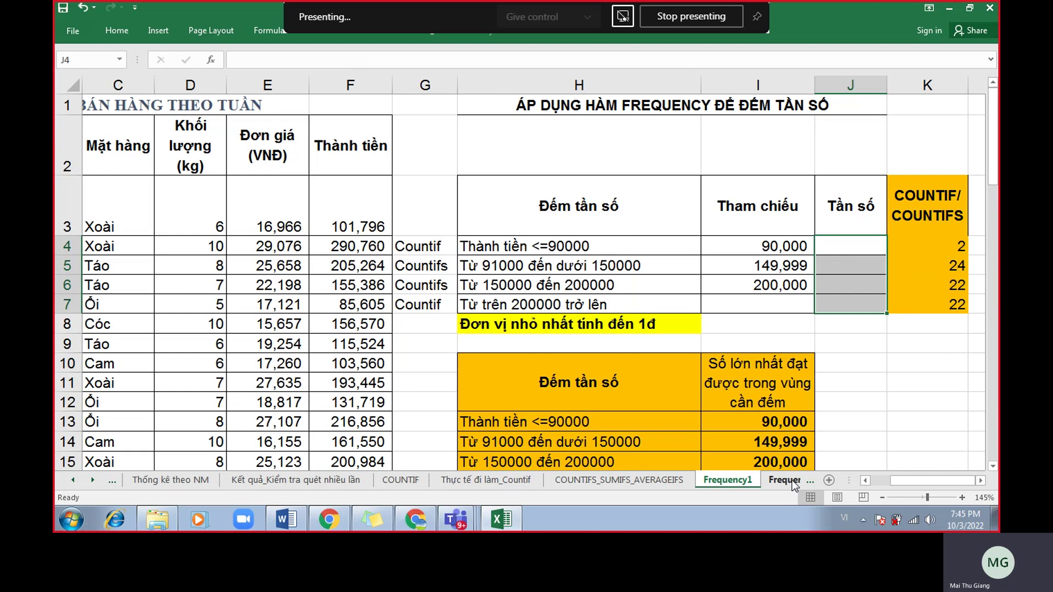
Enter =FREQUENCY(thanhtien,I4:I7) as an array formula in J4:J7, giving 2, 24, 22, 22.
text(=fre)
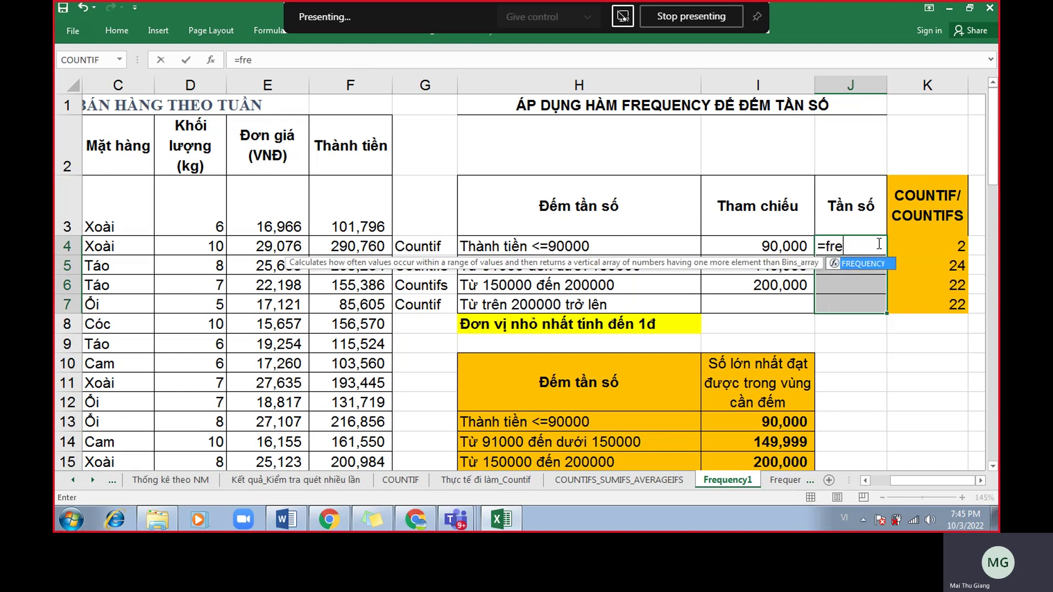
key(Tab)
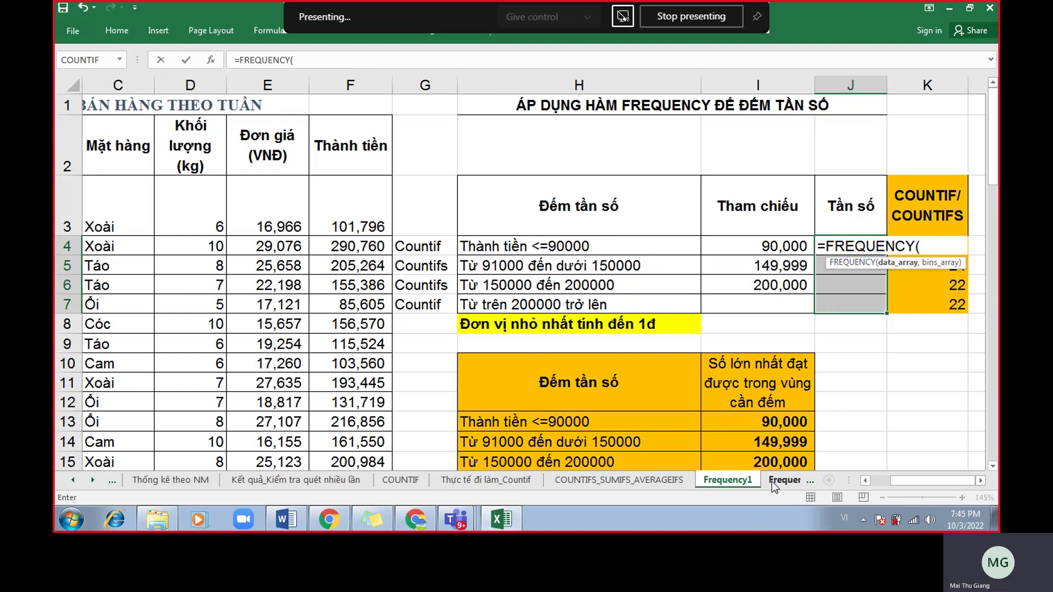
text(thnah)
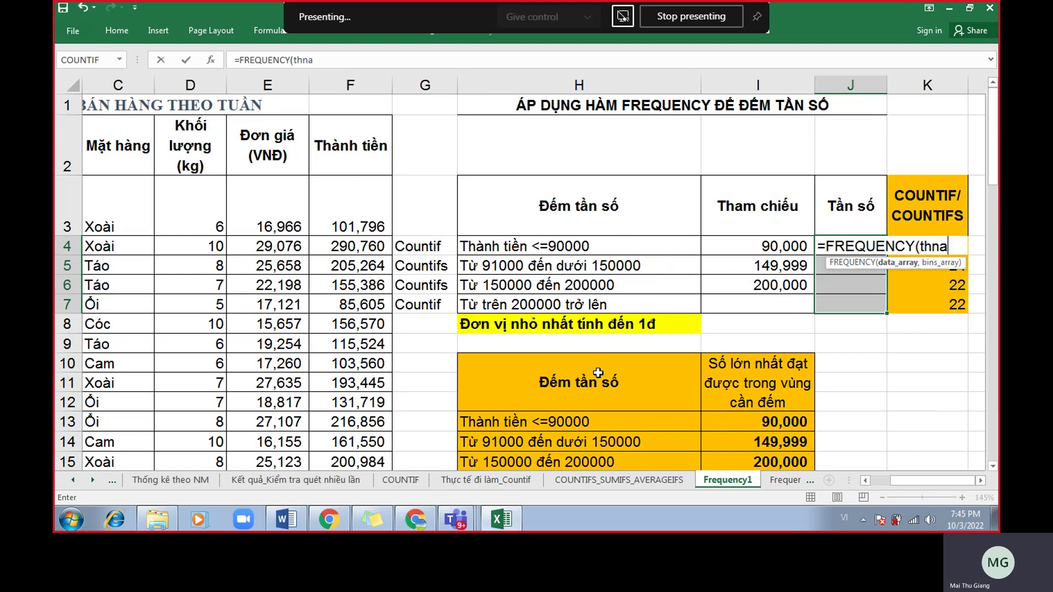
key(BackSpace)
key(BackSpace)
key(BackSpace)
key(BackSpace)
text(hanhtie)
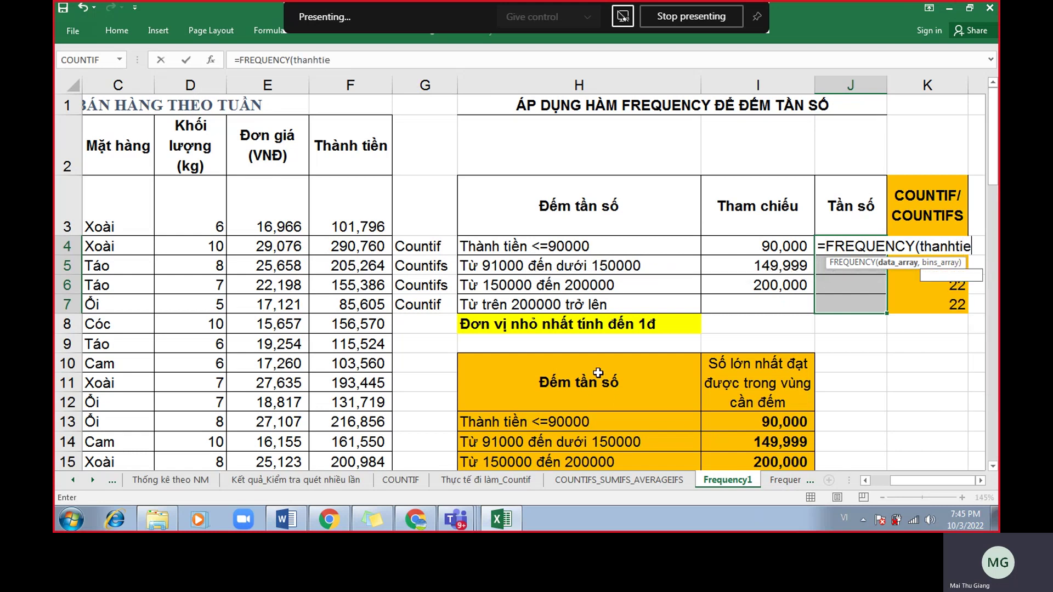
text(n,)
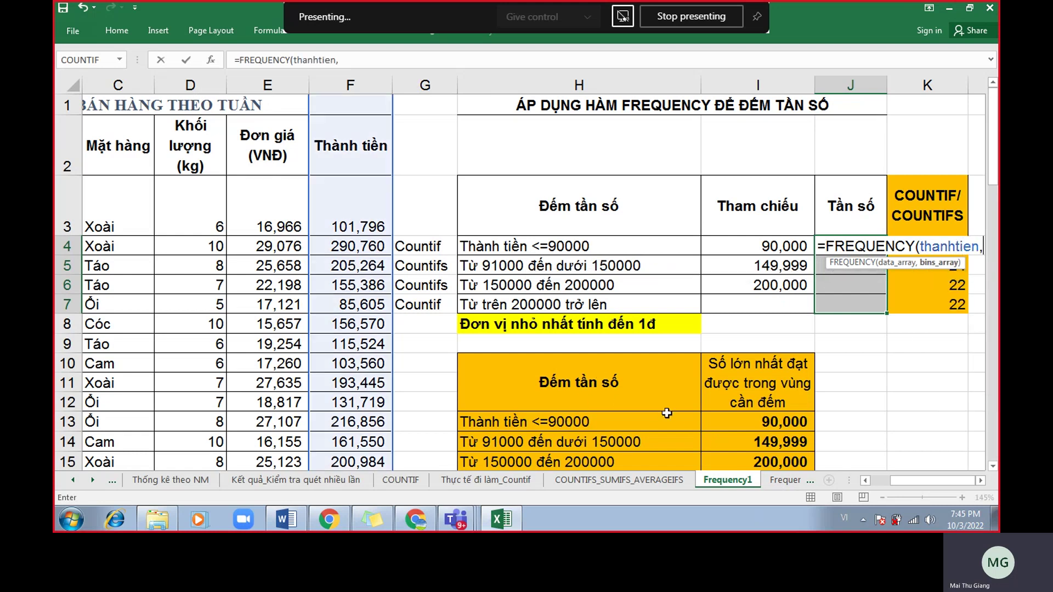
drag(771, 248, 791, 298)
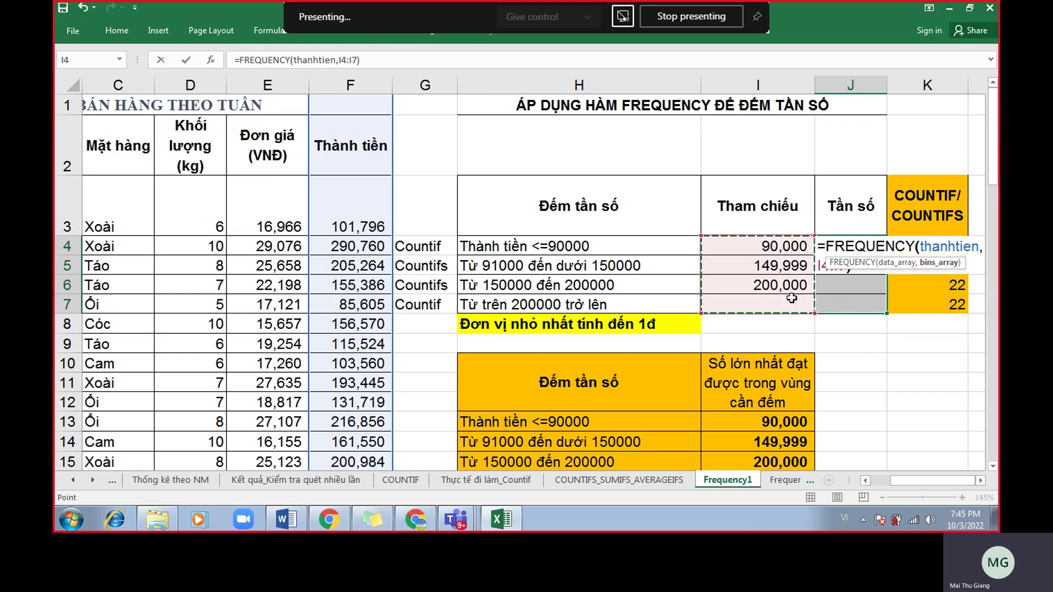
text())
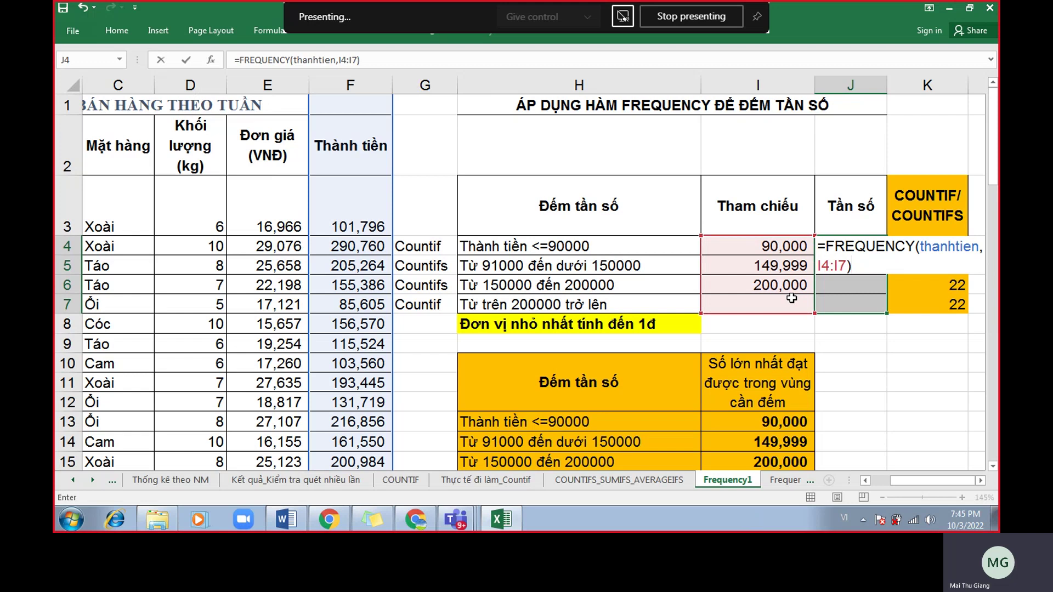
key(ctrl+shift+Return)
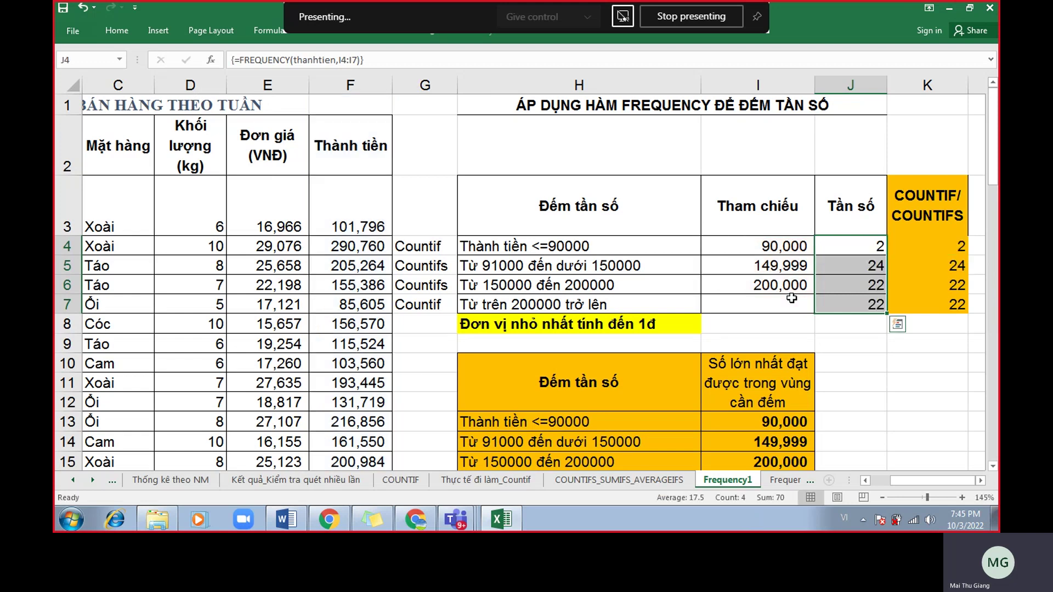
click(416, 518)
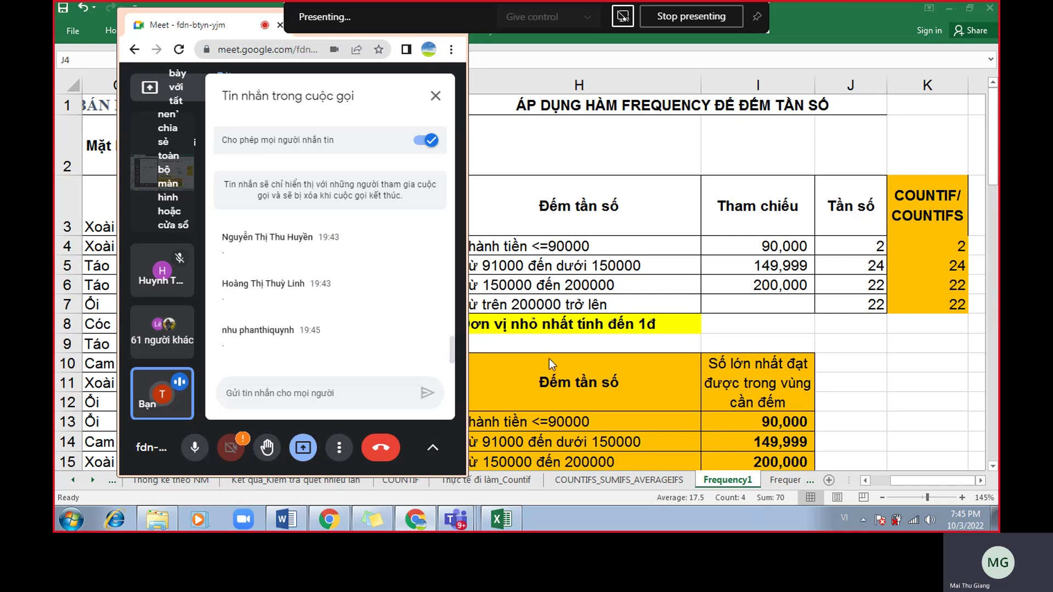
key(alt+Tab)
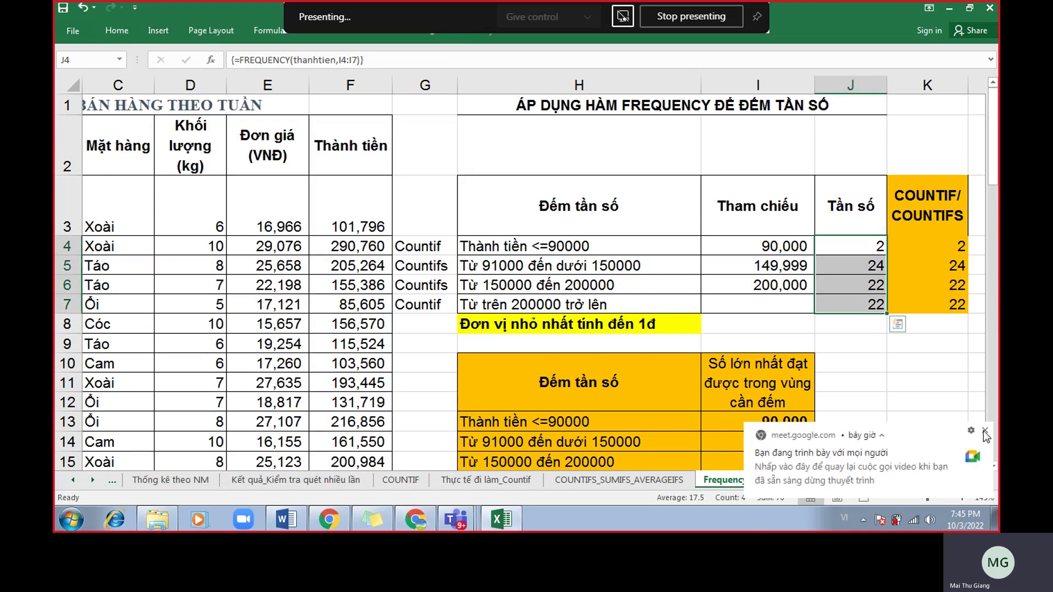
Show the Frequency2 salary sheet and drag column E narrower beside the Tham chiếu table.
click(805, 484)
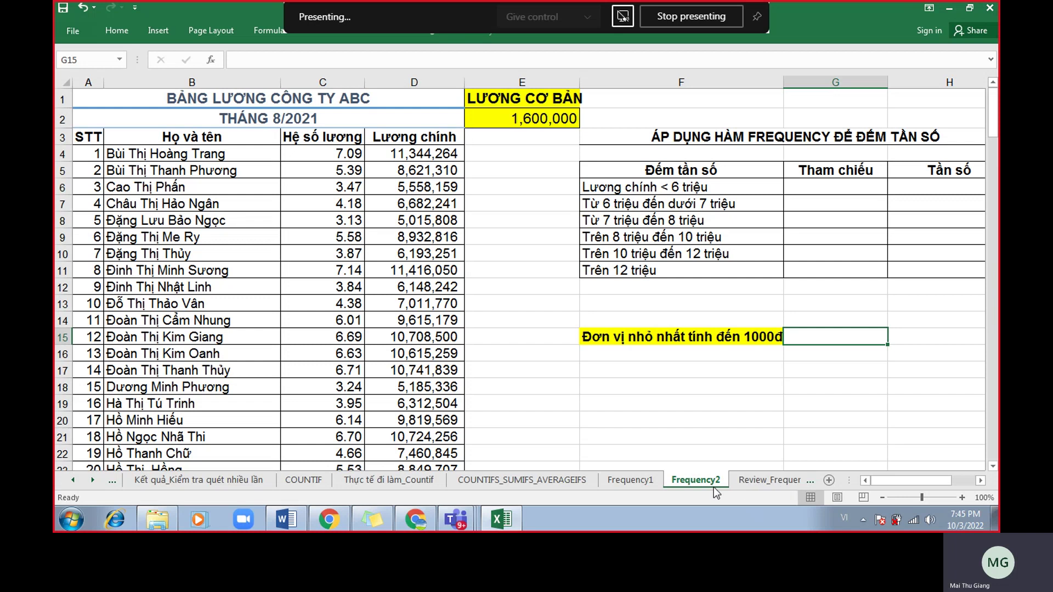
click(762, 483)
click(554, 479)
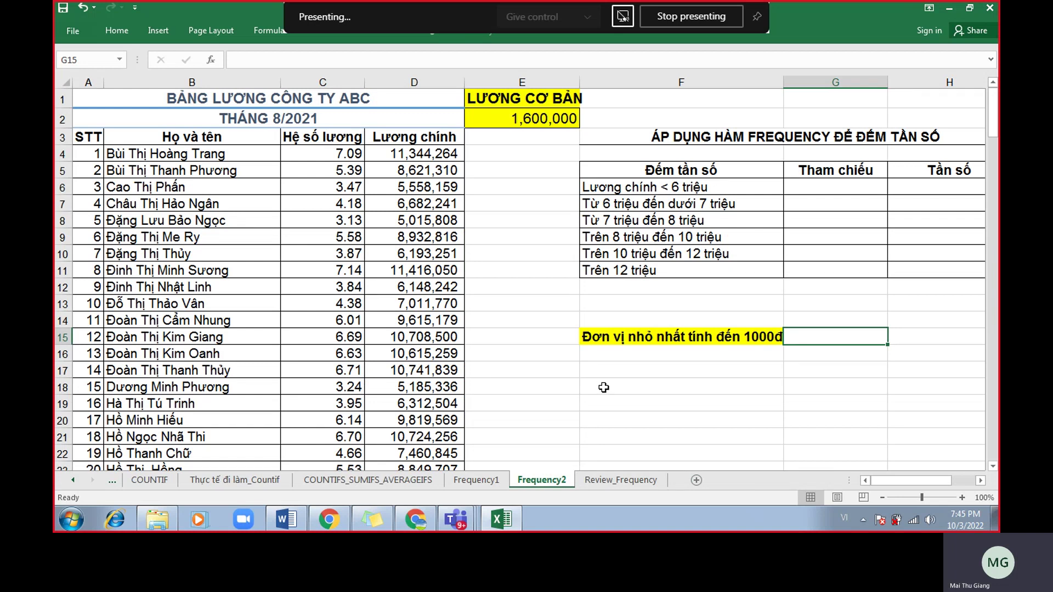
scroll(604, 387, up, 1)
scroll(604, 387, down, 1)
drag(583, 78, 562, 80)
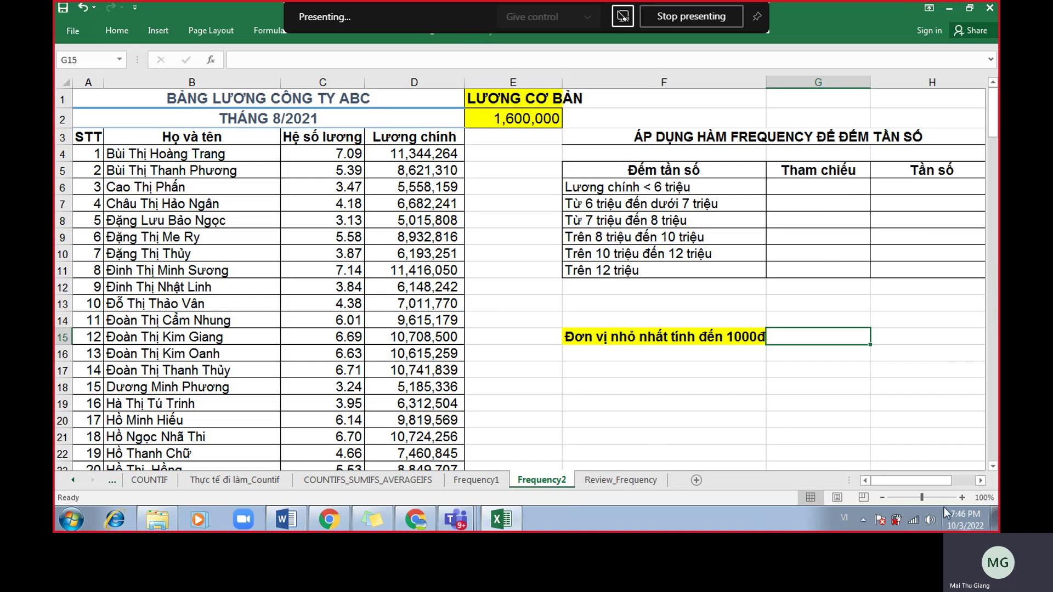
click(626, 479)
click(567, 481)
double_click(433, 154)
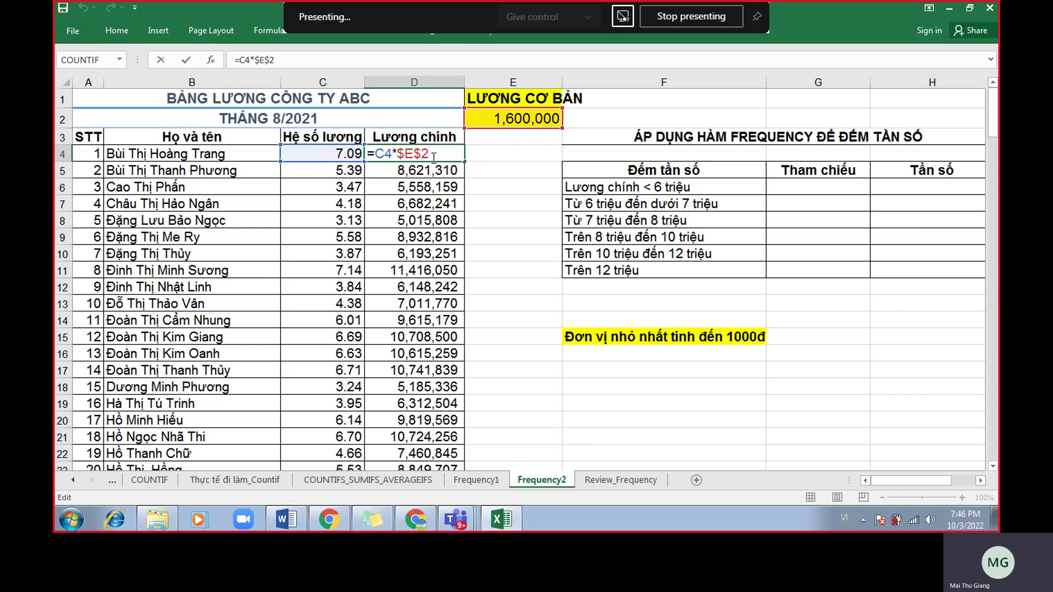
drag(430, 157, 396, 159)
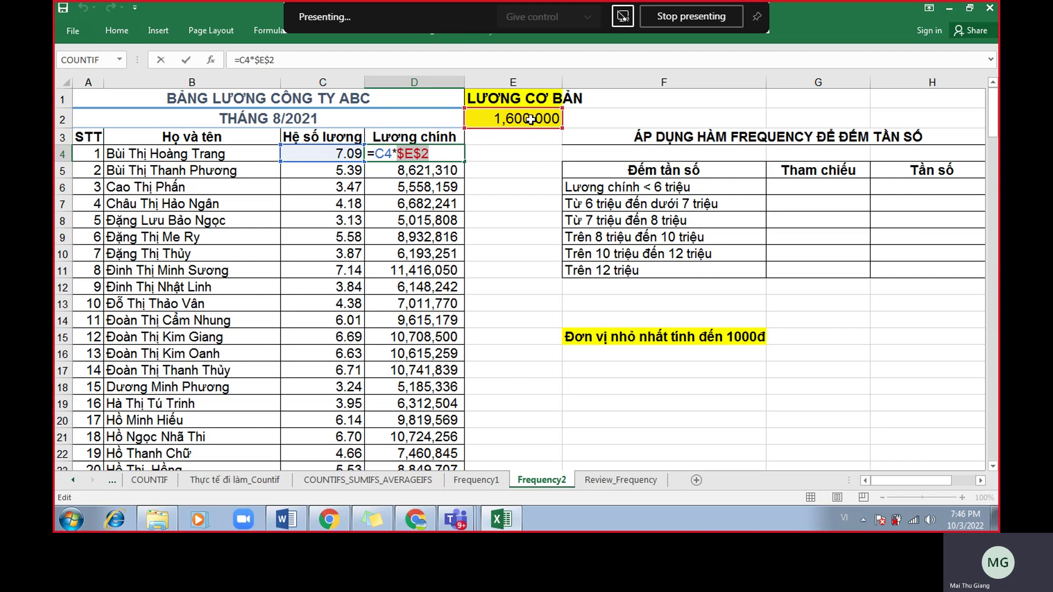
key(Return)
key(ctrl+Down)
click(426, 199)
double_click(428, 199)
scroll(554, 237, up, 20)
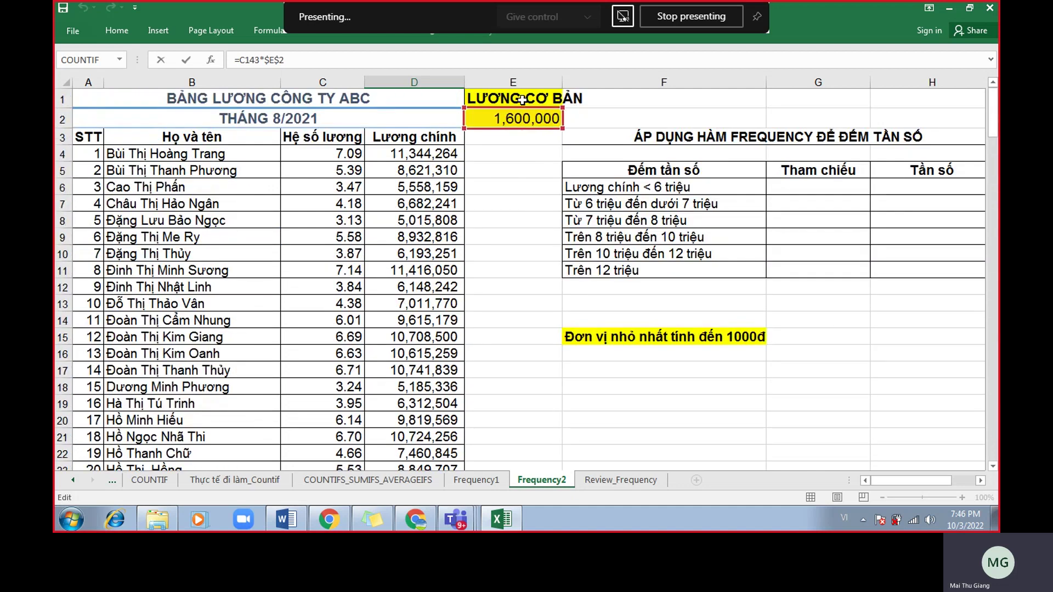
key(Return)
scroll(497, 212, up, 20)
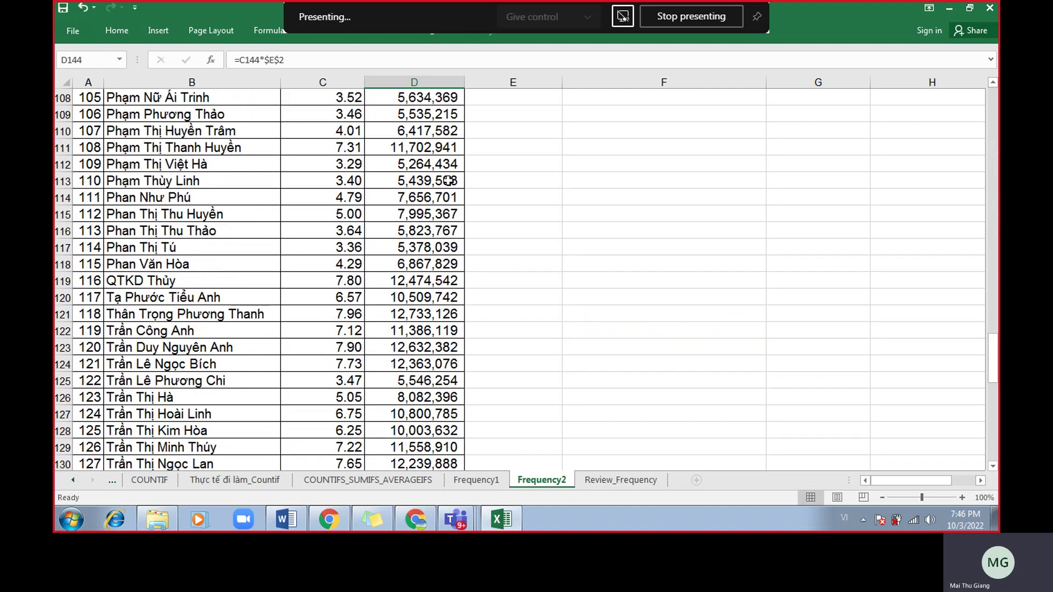
scroll(533, 251, up, 8)
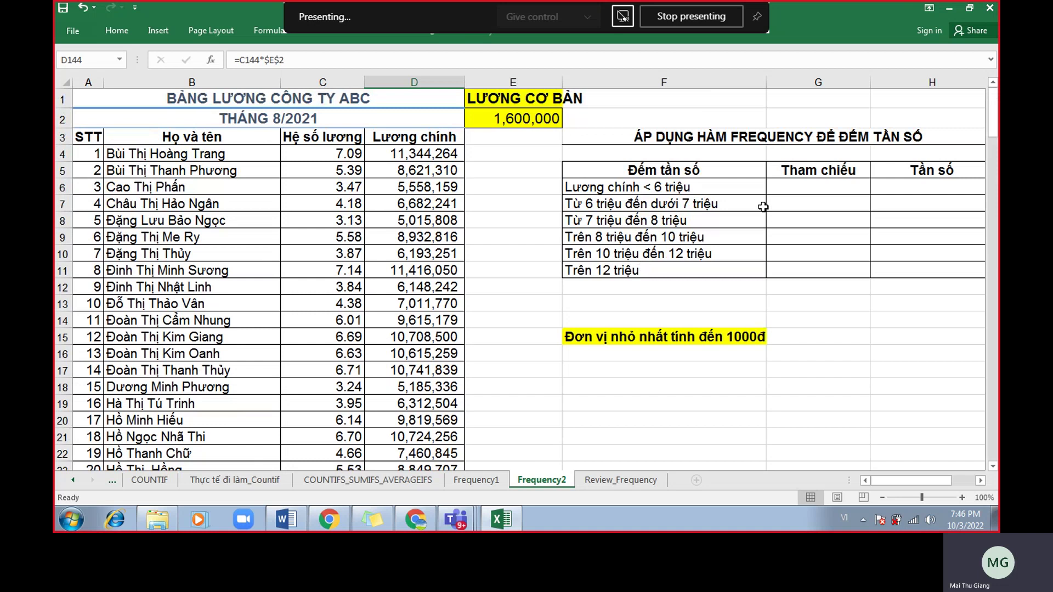
click(797, 182)
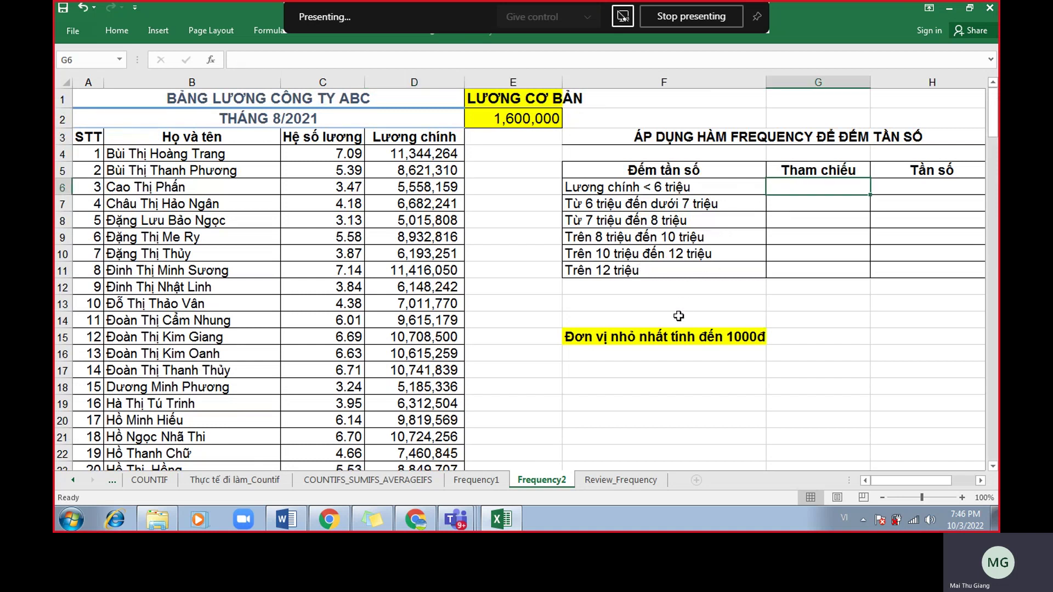
drag(673, 186, 673, 266)
click(427, 90)
click(455, 158)
click(427, 83)
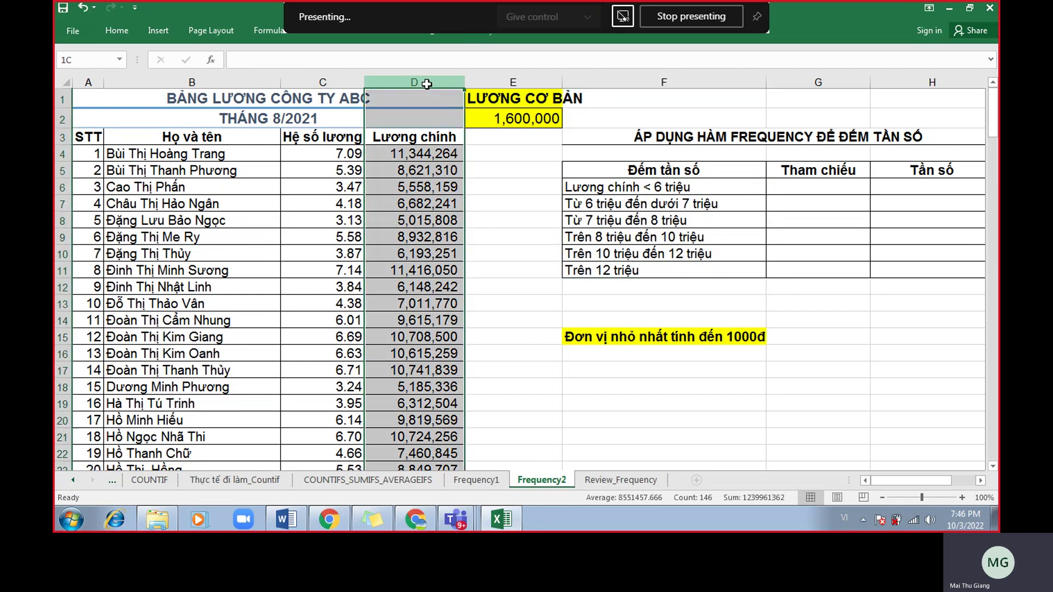
Select salary column D and name it luongchinh in the Name Box.
click(628, 186)
drag(630, 188, 638, 268)
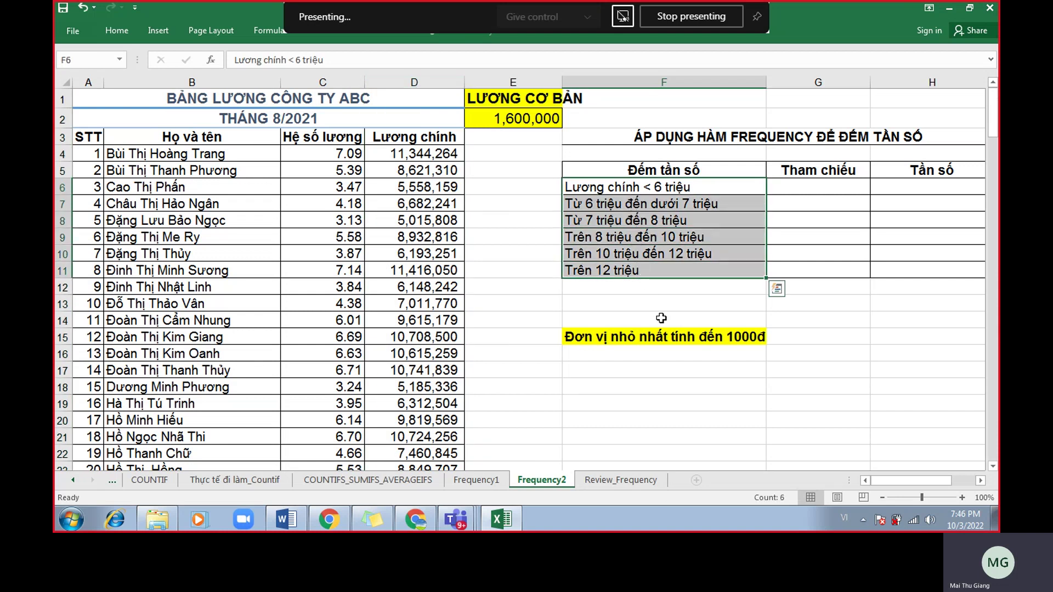
click(692, 370)
click(419, 137)
key(ctrl+space)
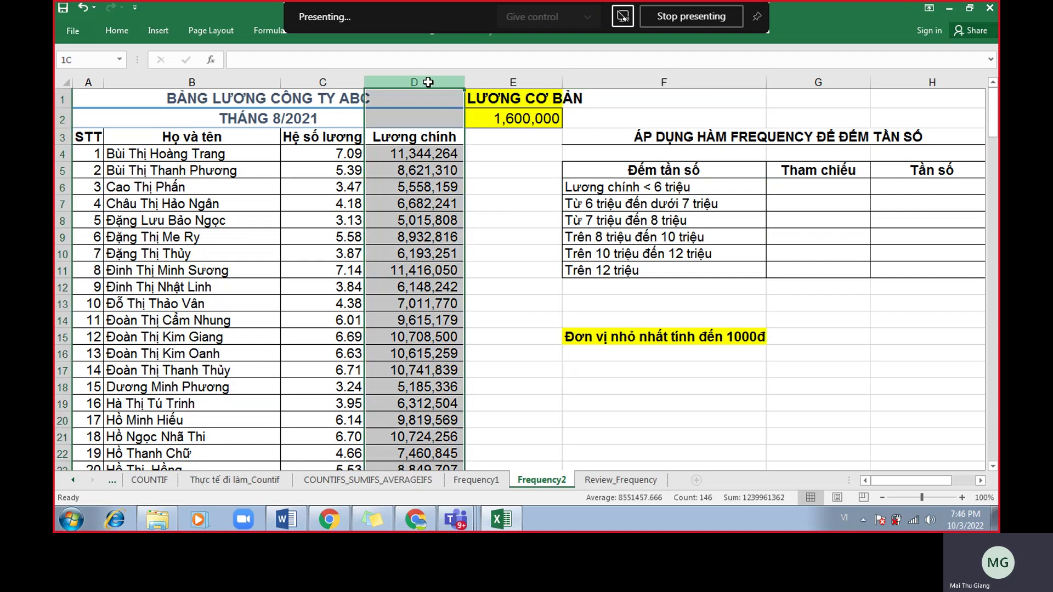
click(82, 60)
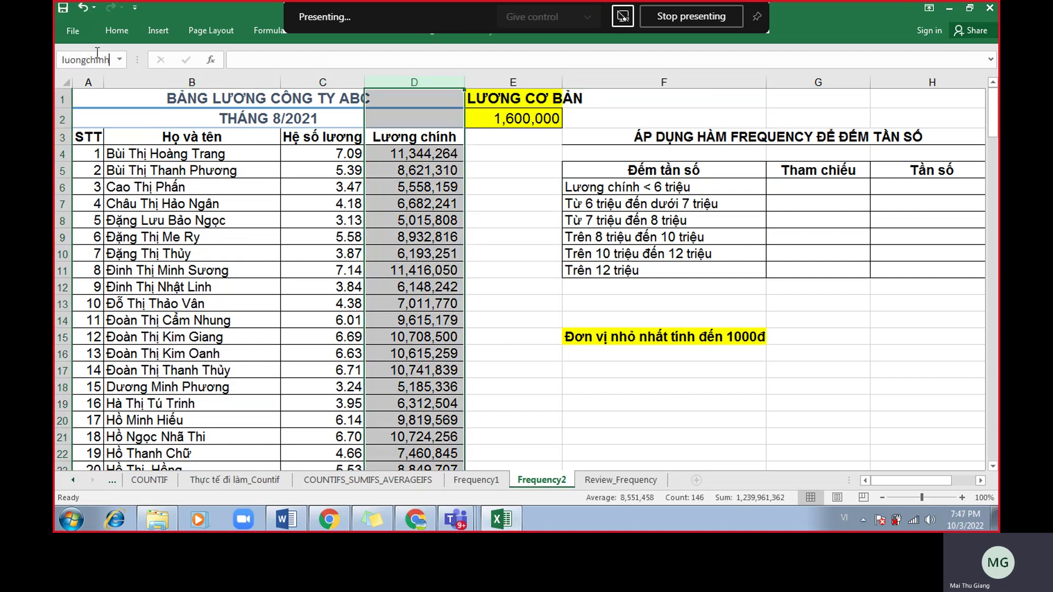
key(Return)
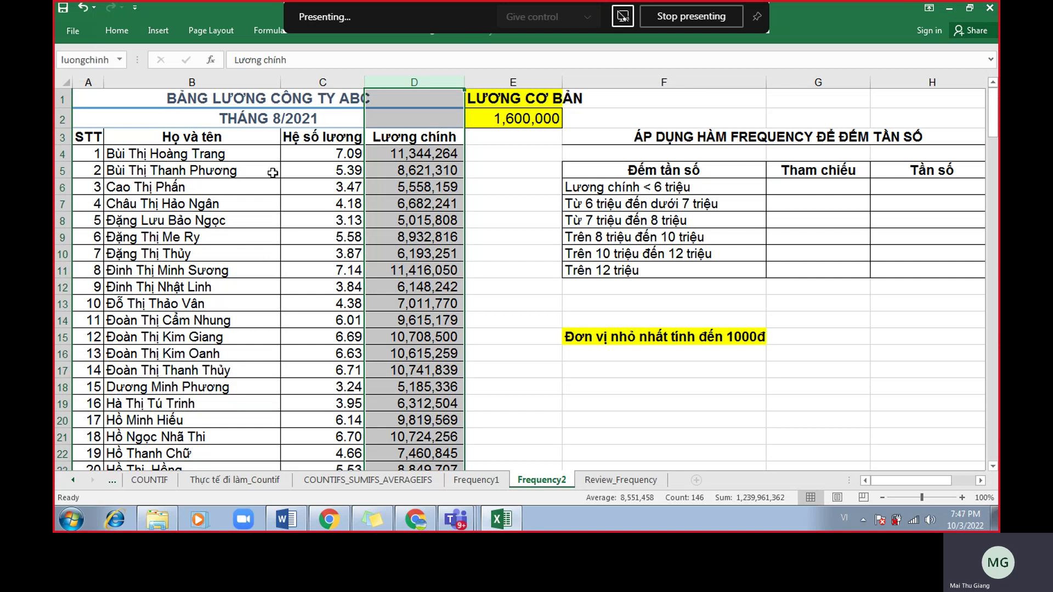
Check the Name Box range list to confirm column D is named luongchinh.
click(483, 200)
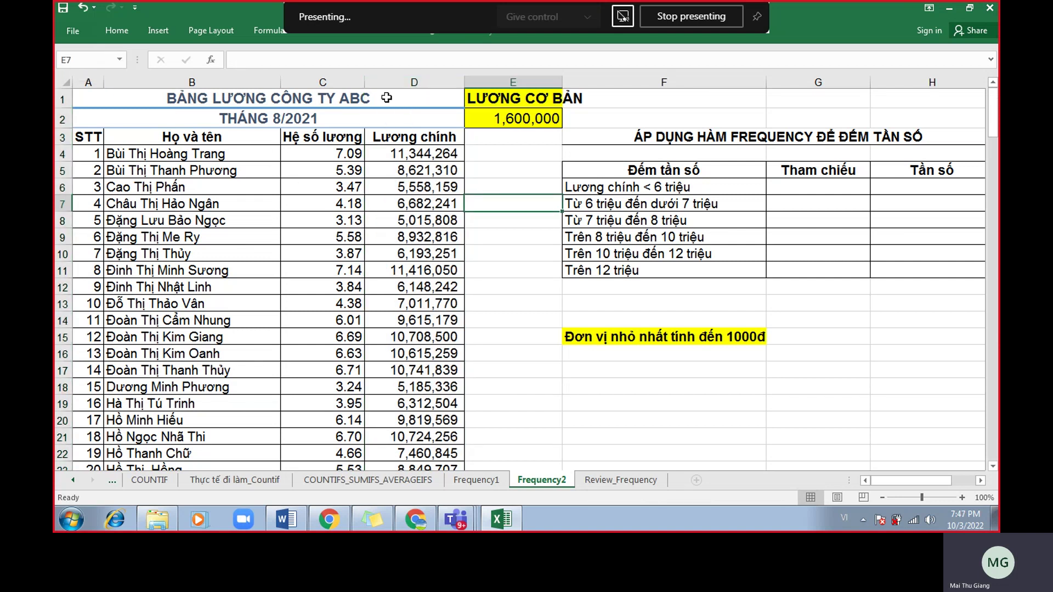
click(439, 81)
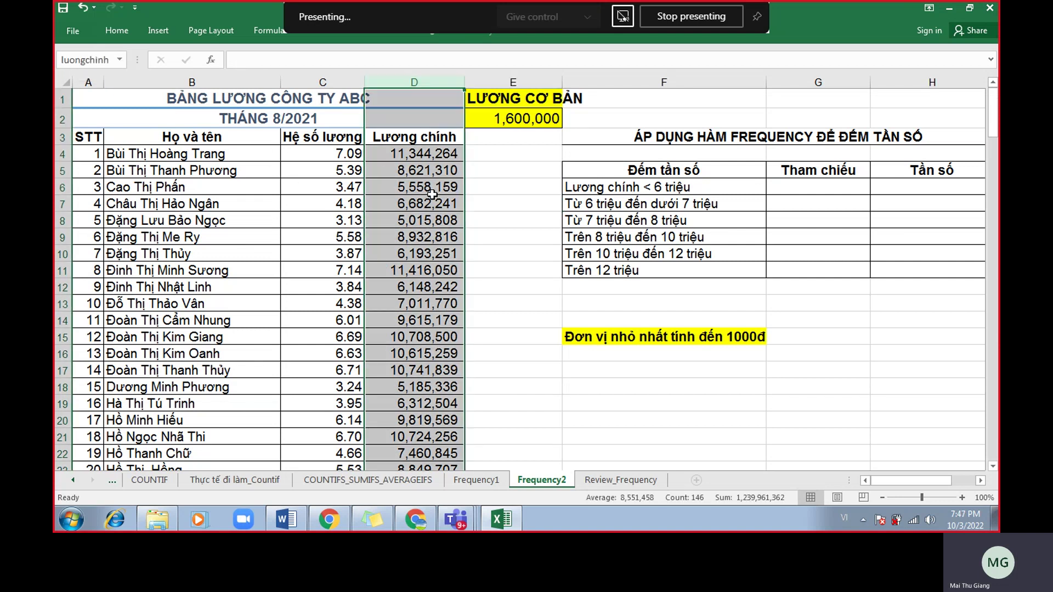
click(125, 61)
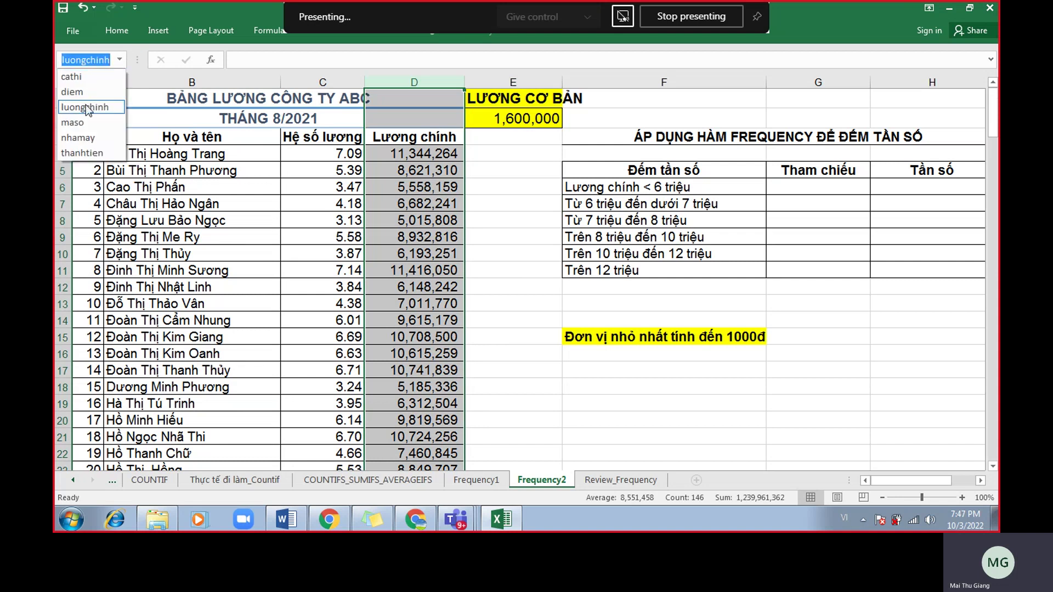
click(88, 107)
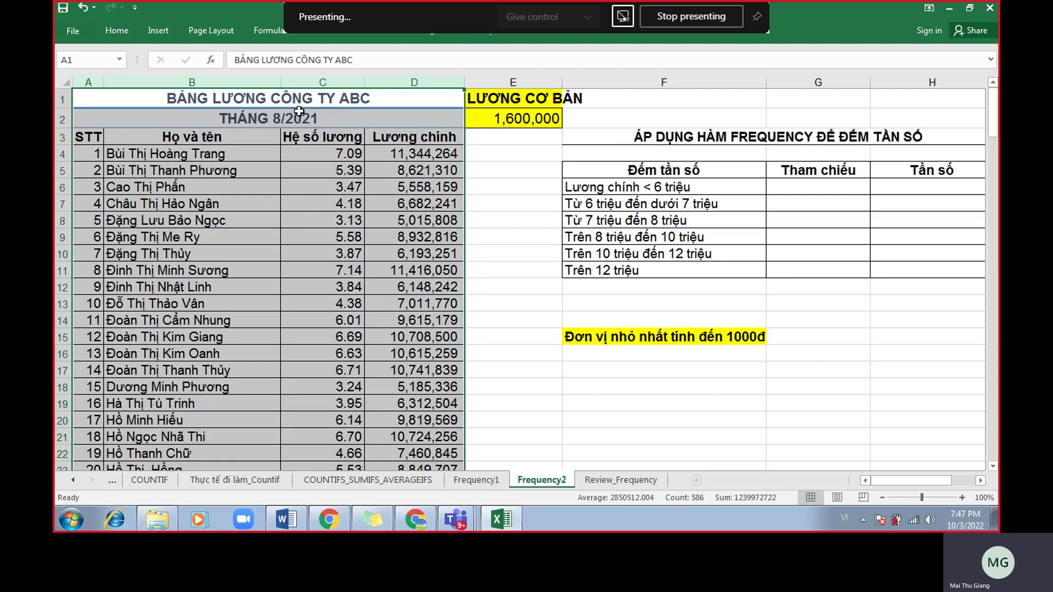
click(193, 98)
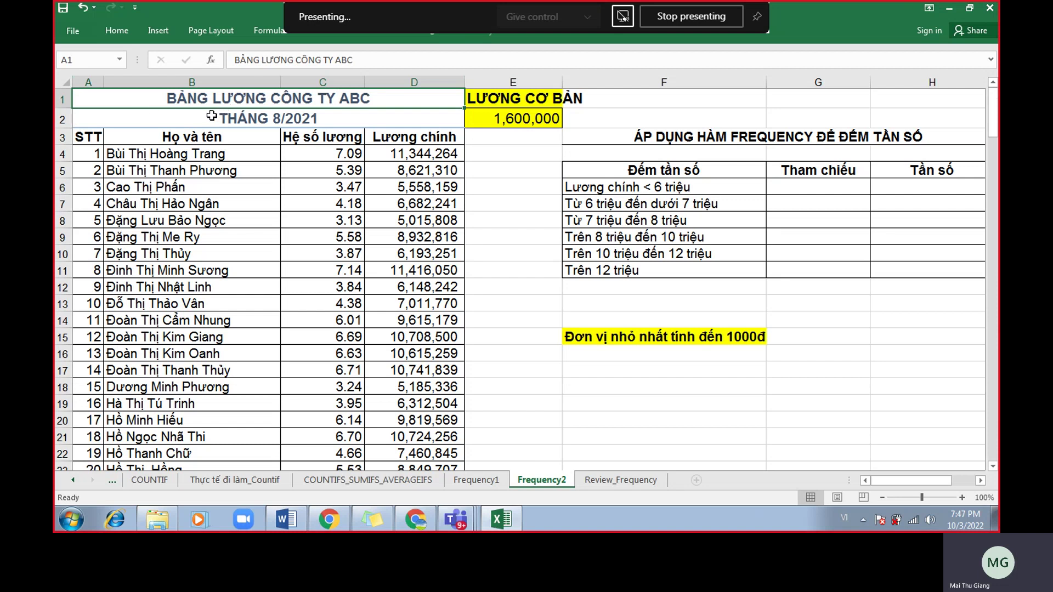
click(398, 82)
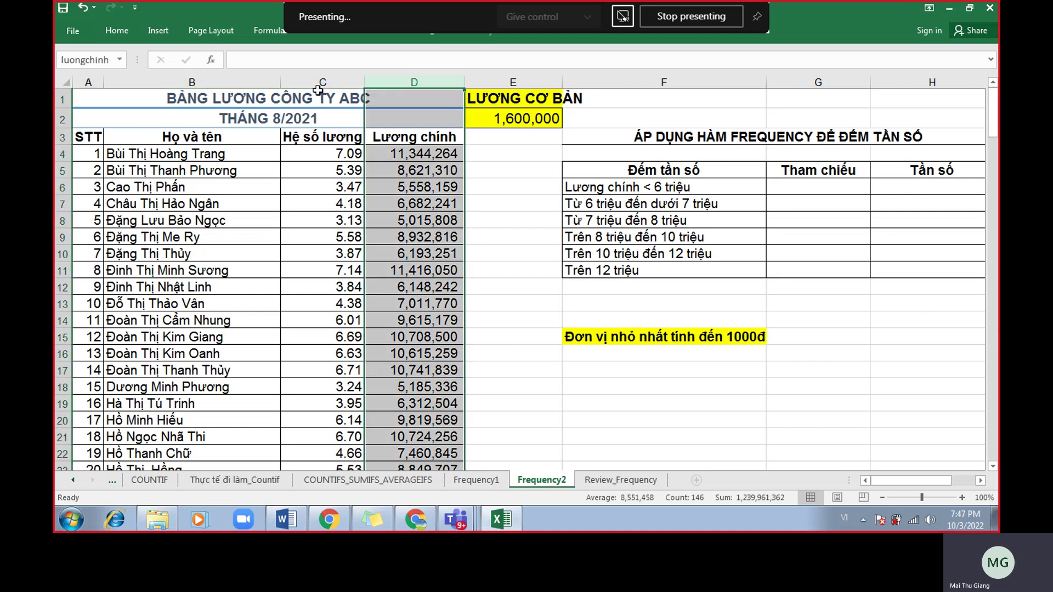
click(122, 100)
Jump to luongchinh from the range list and confirm it selects column D.
click(121, 59)
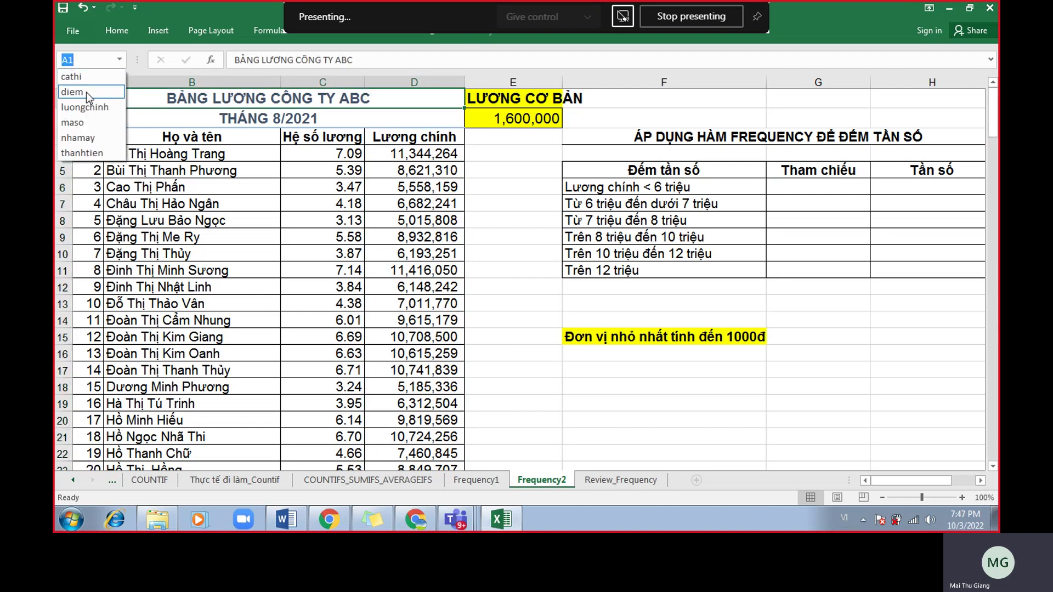
click(84, 106)
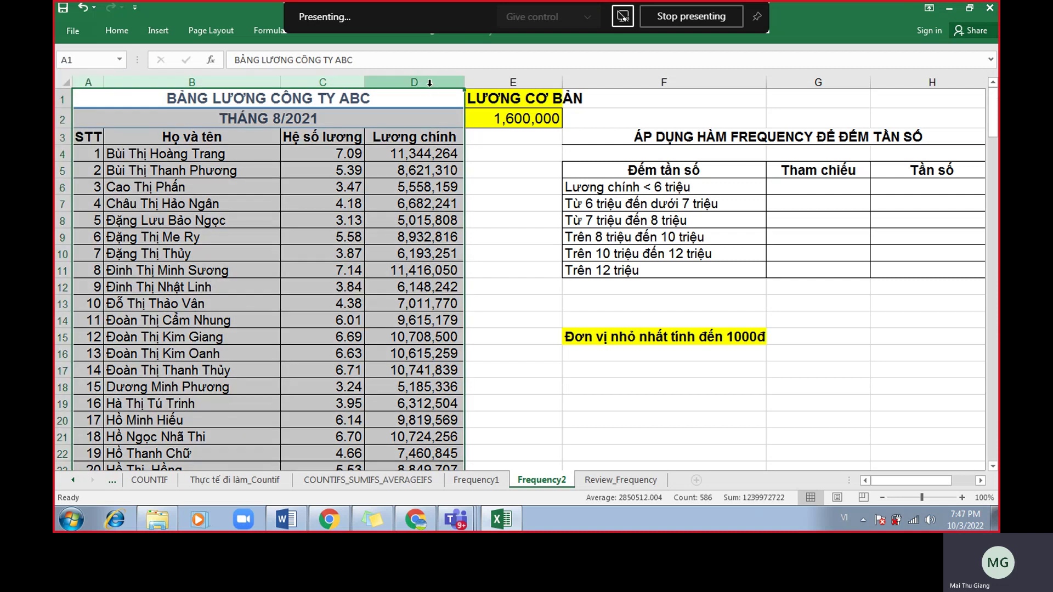
click(93, 60)
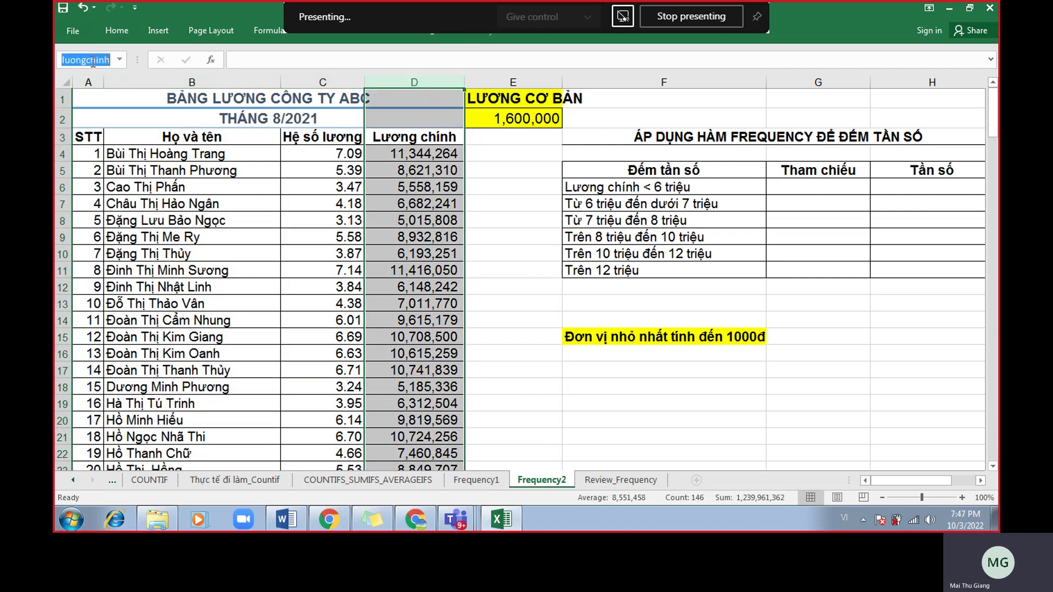
click(416, 83)
click(493, 244)
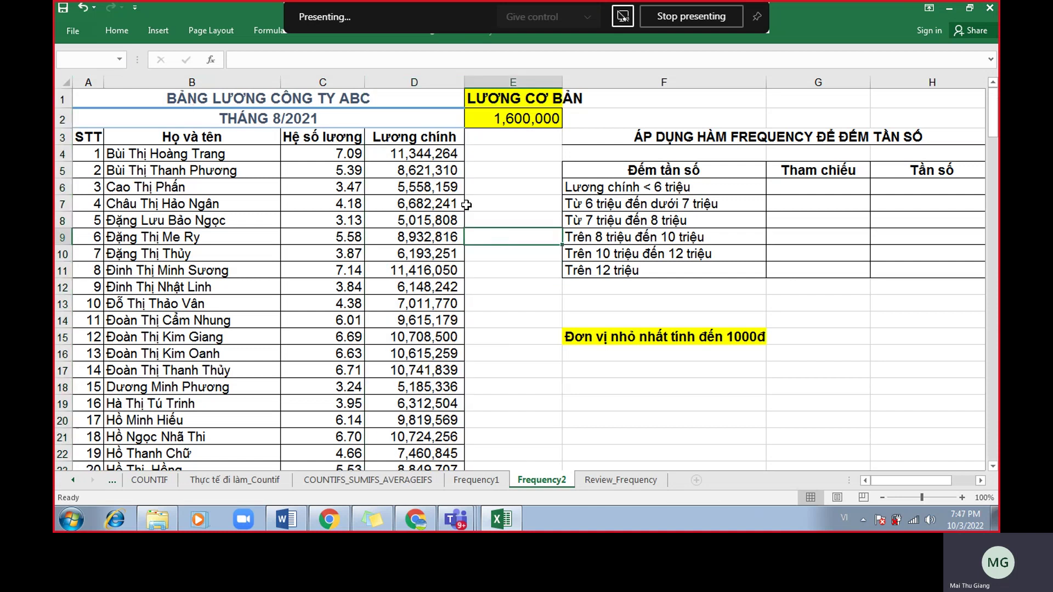
click(406, 83)
click(119, 59)
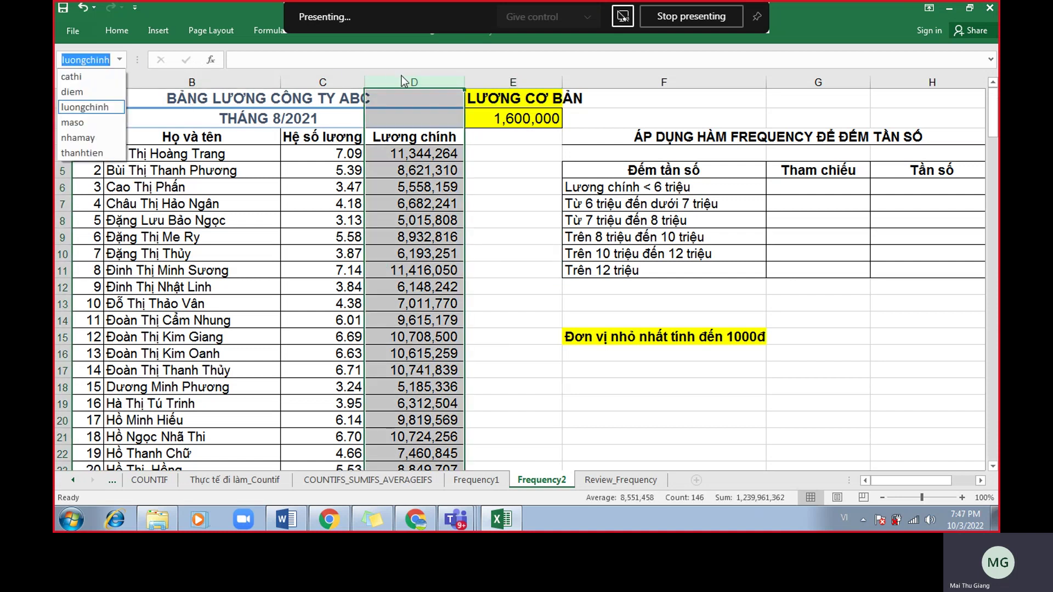
key(Escape)
click(482, 286)
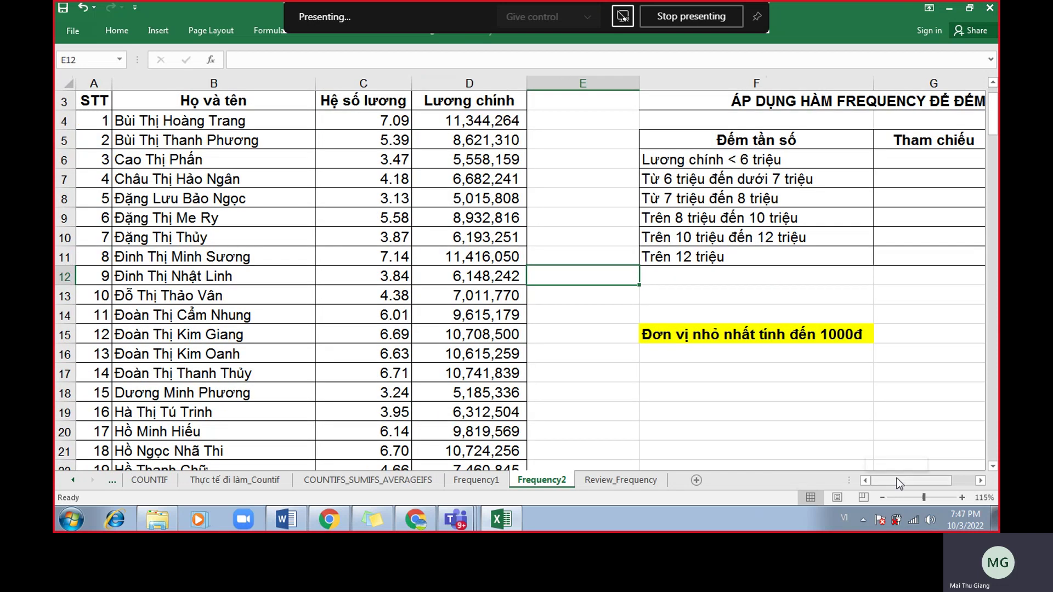
Zoom in and review the salary band labels F6 to F10.
ctrl+scroll(896, 478, up, 1)
ctrl+scroll(928, 411, up, 1)
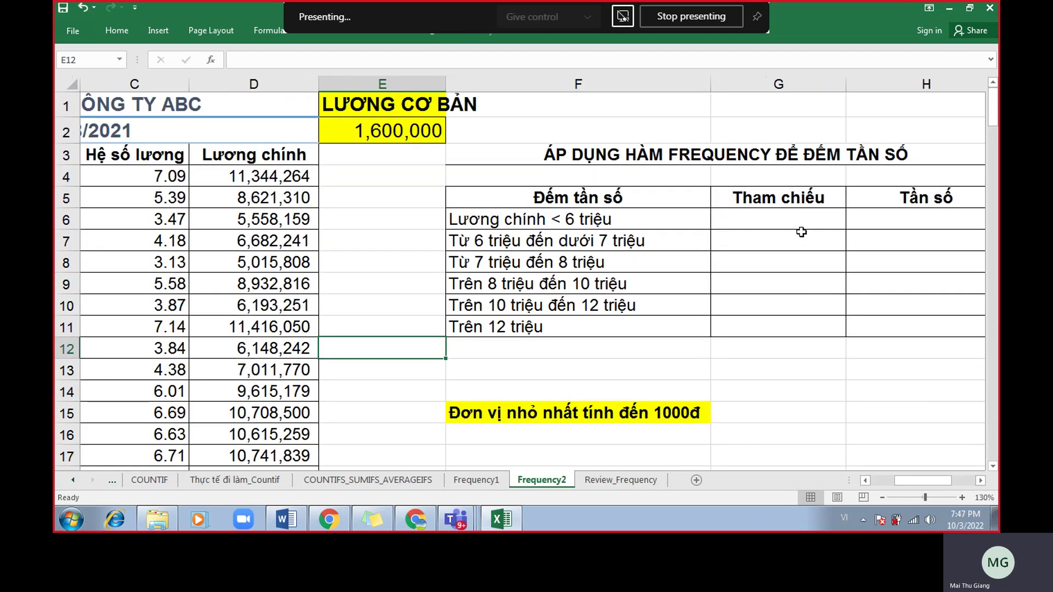
click(599, 226)
click(605, 240)
click(610, 261)
click(616, 282)
click(624, 305)
click(627, 323)
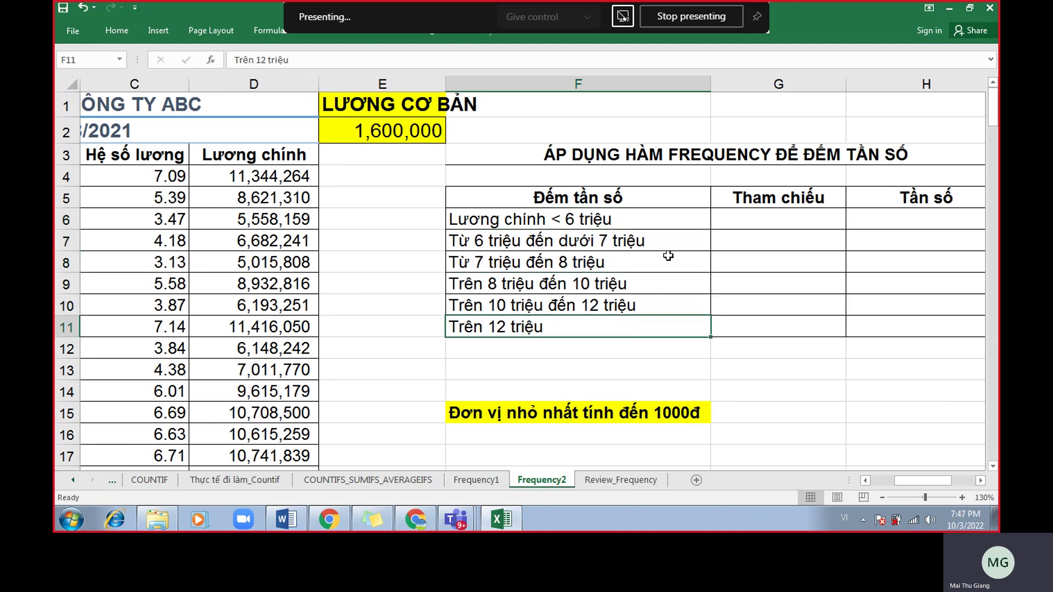
drag(678, 219, 681, 299)
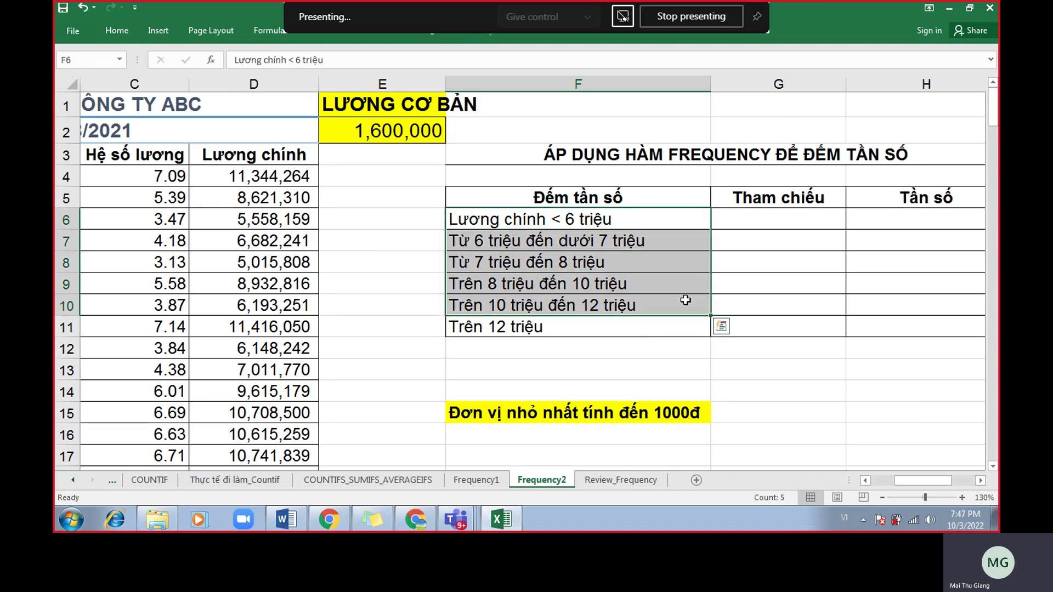
drag(624, 222, 660, 297)
Enter 5999000 in G6 as the first bin and select G6:G10.
click(744, 219)
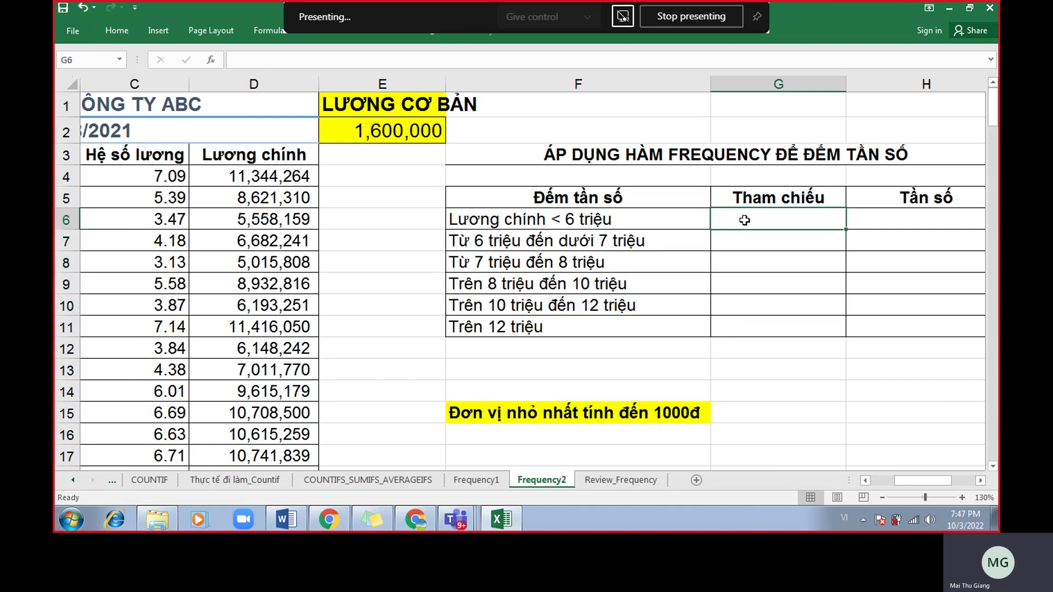
text(5)
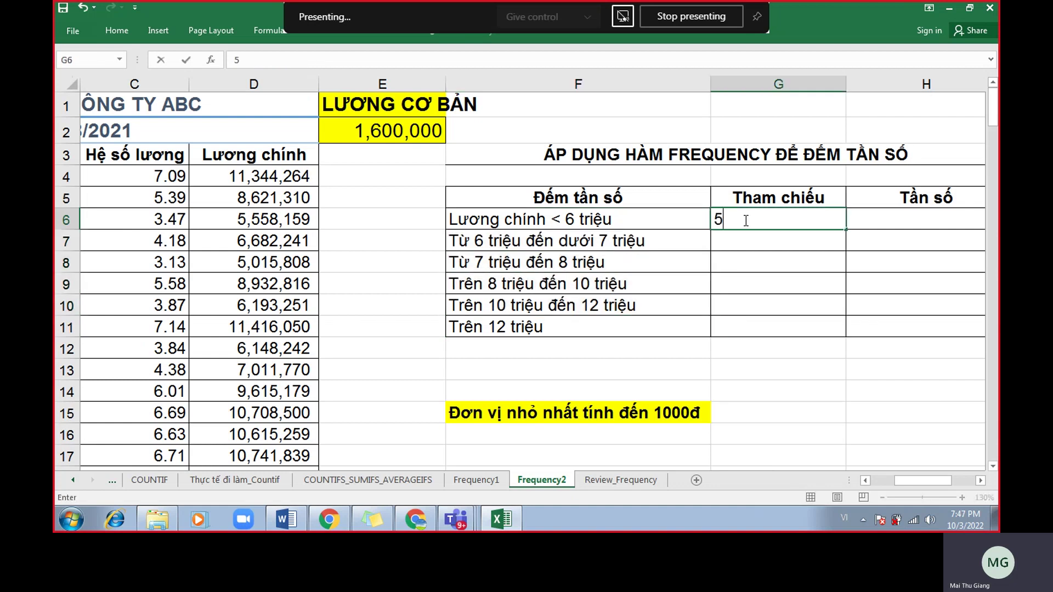
text(999000)
key(Return)
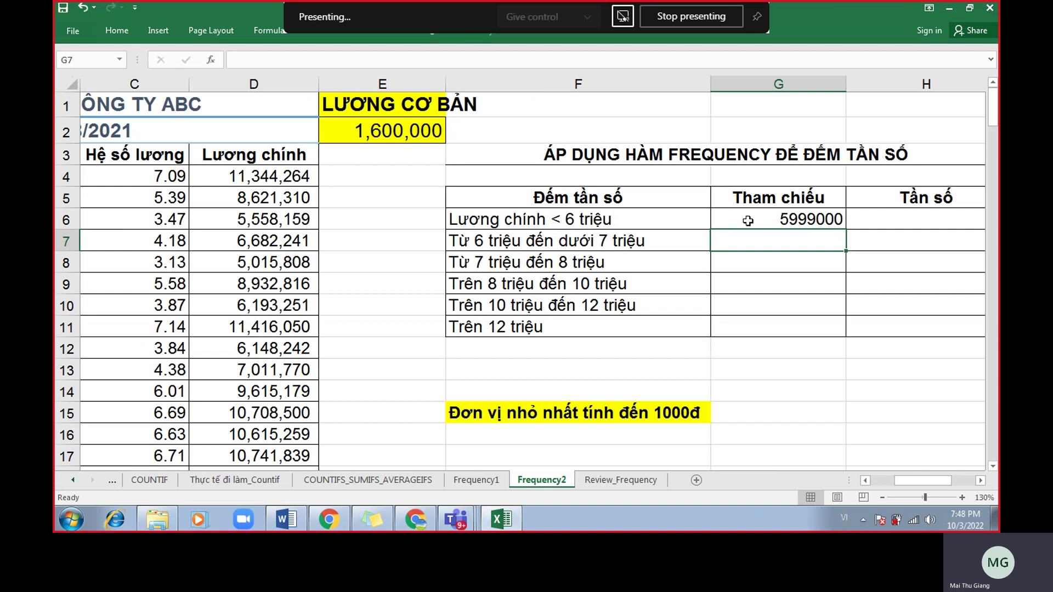
drag(749, 217, 742, 296)
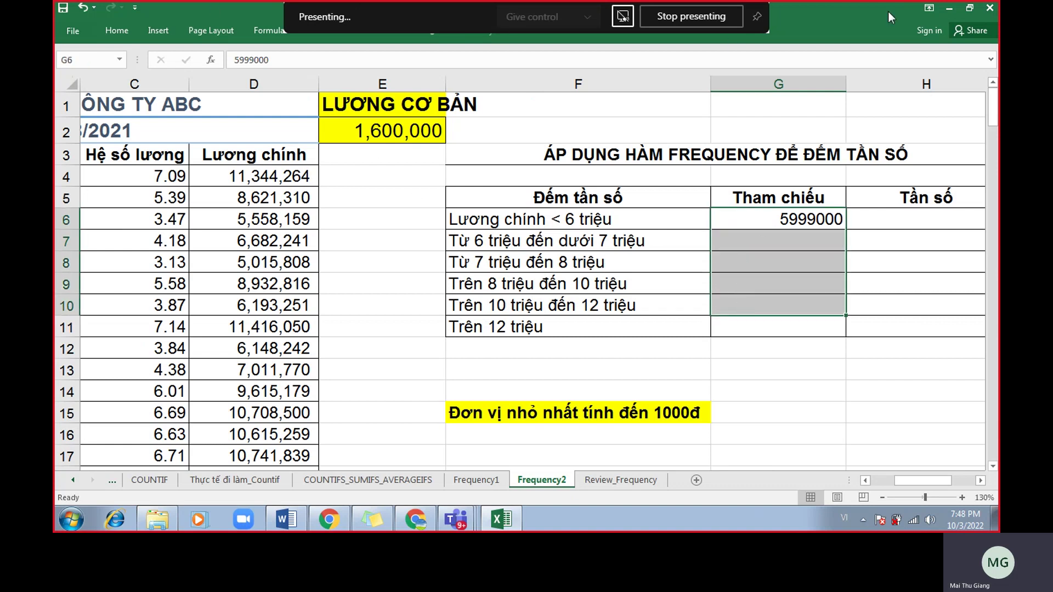
Apply Comma Style to G6 and remove both decimals so it shows 5,999,000.
double_click(805, 10)
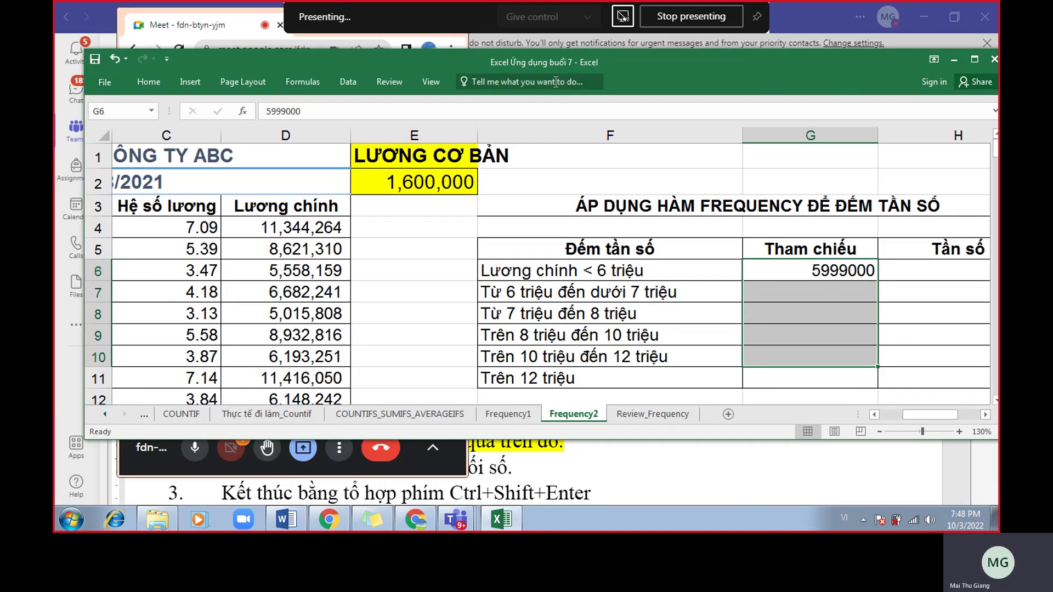
click(148, 82)
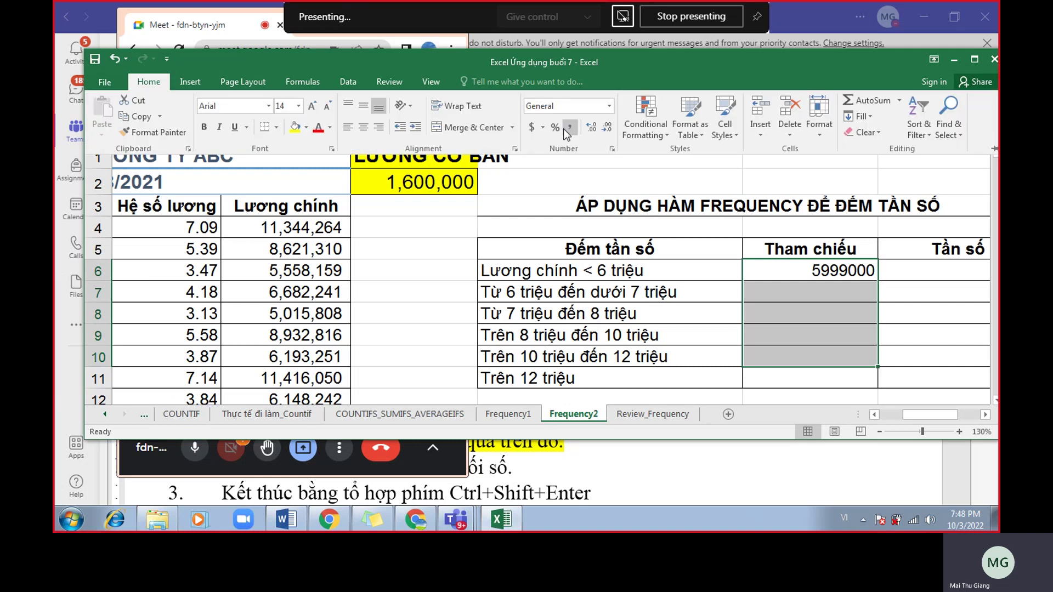
click(569, 129)
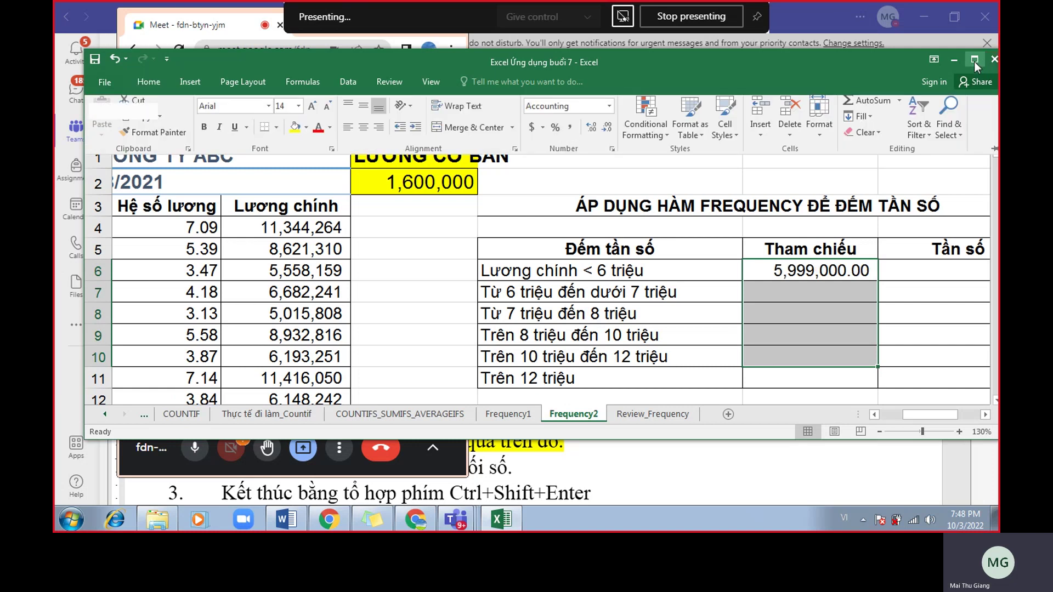
click(974, 59)
click(799, 217)
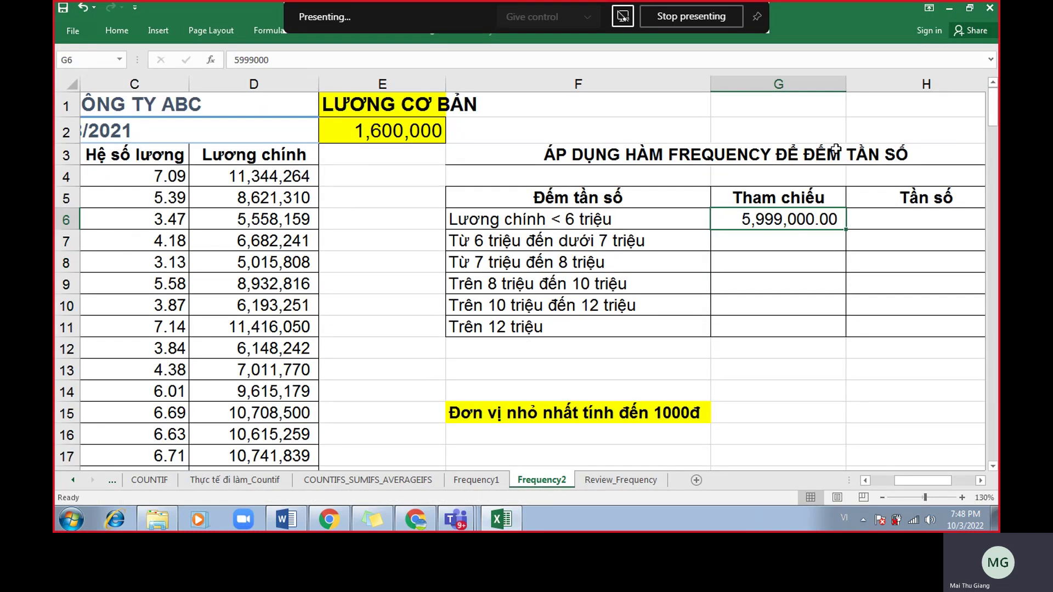
click(117, 32)
click(575, 75)
click(574, 75)
click(801, 246)
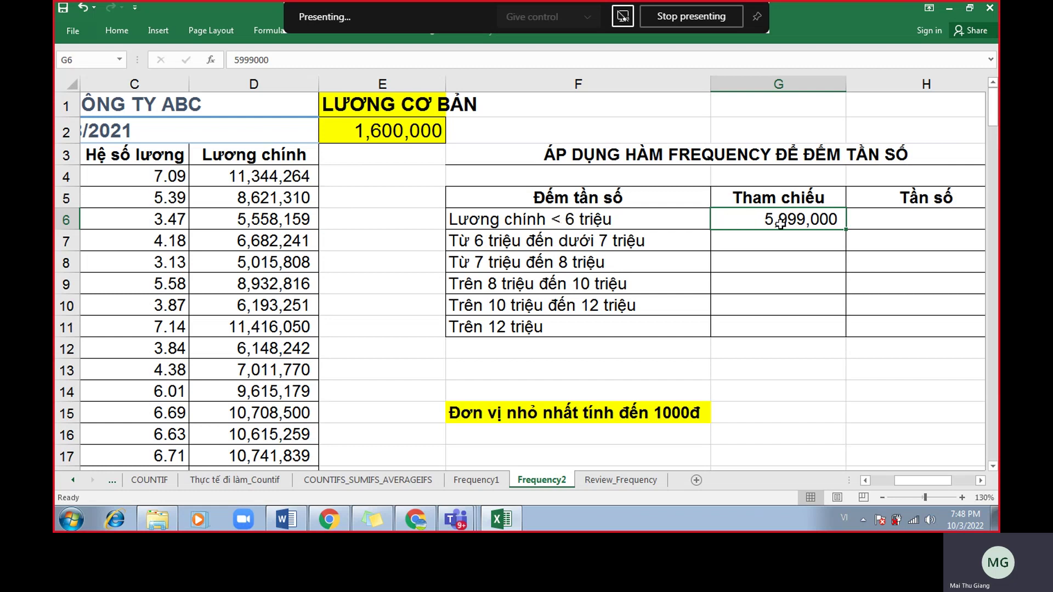
Enter the thresholds 6,999,000 in G7 and 8,000,000 in G8.
click(805, 244)
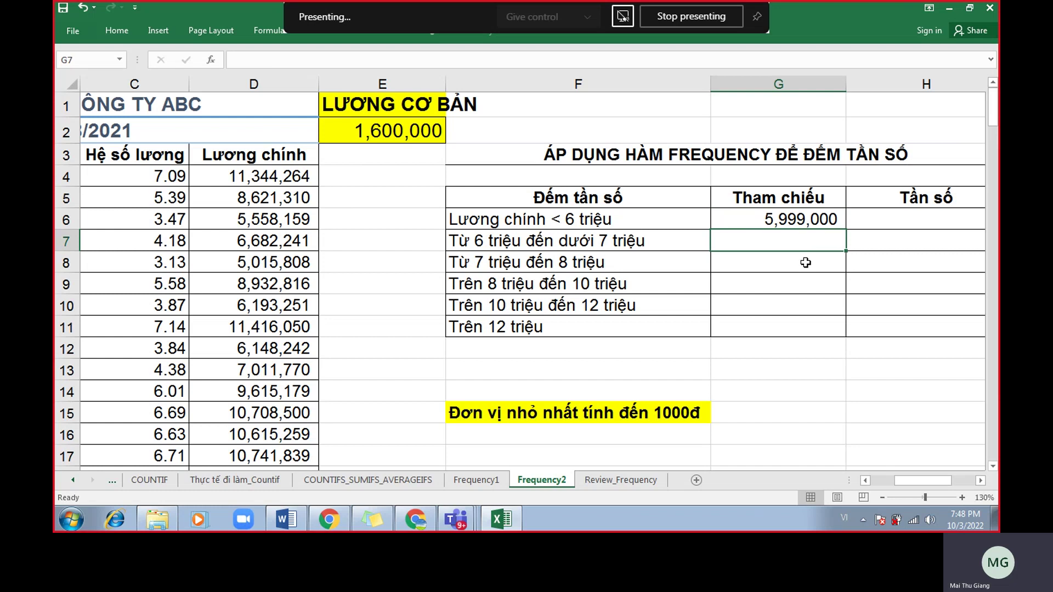
text(6,999,)
text(000)
key(Return)
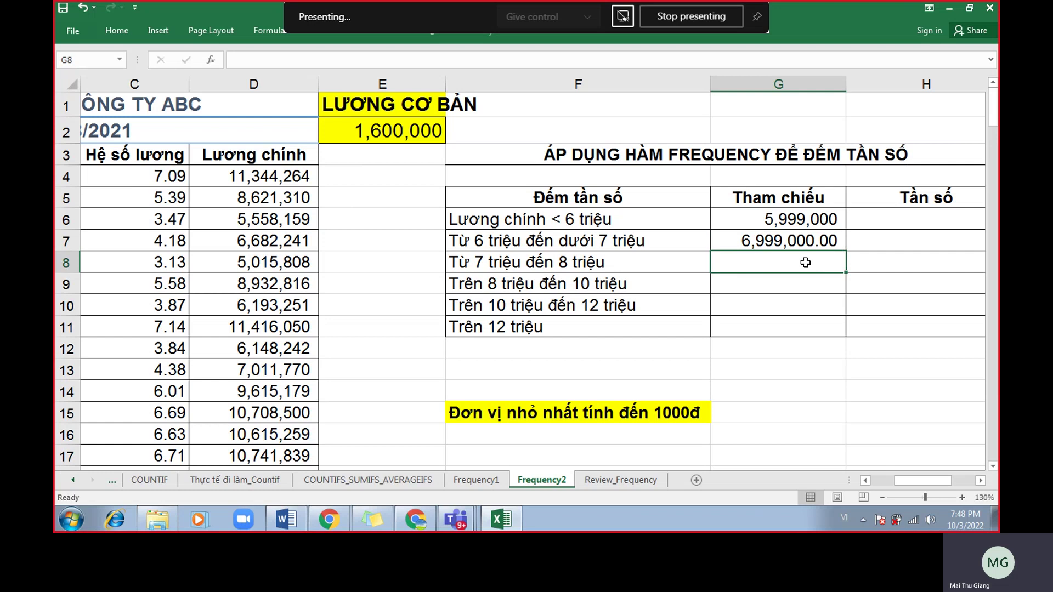
text(8,00)
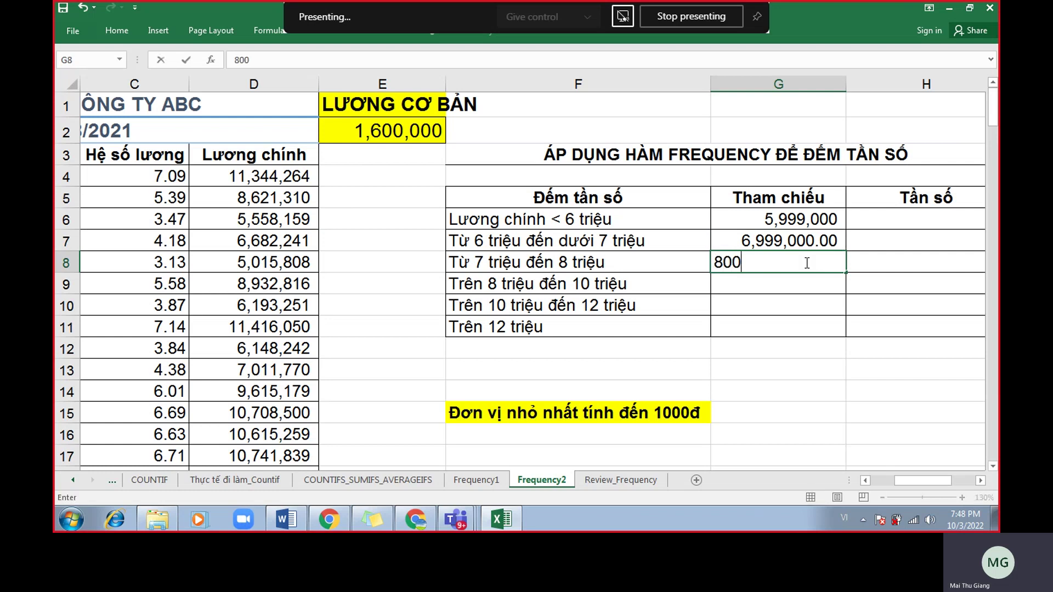
text(0,000.0)
key(Return)
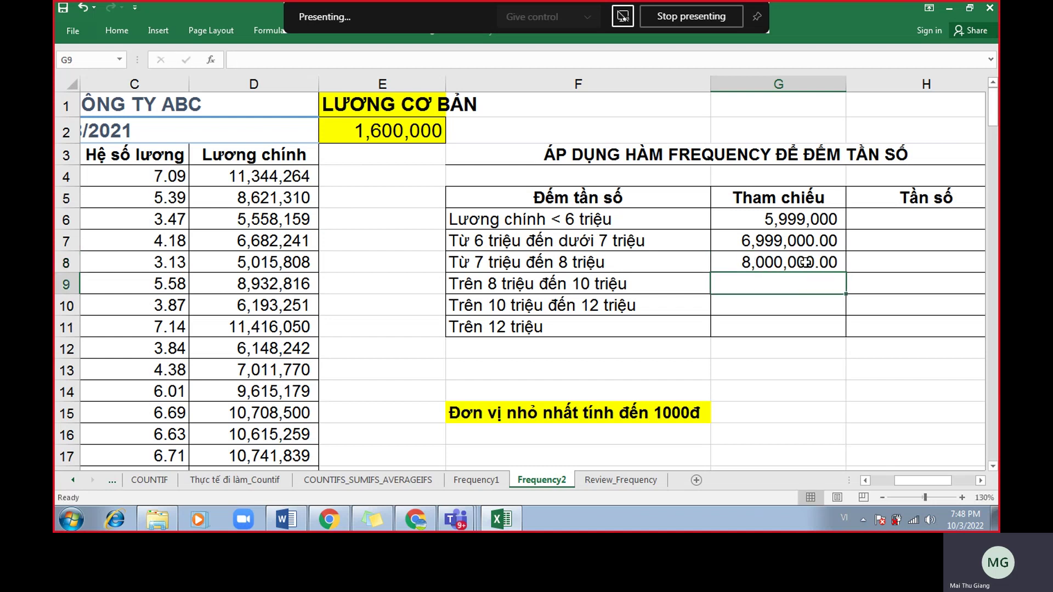
Pin the ribbon and remove both decimal places from G7:G8 so they show as whole numbers.
drag(816, 219, 814, 324)
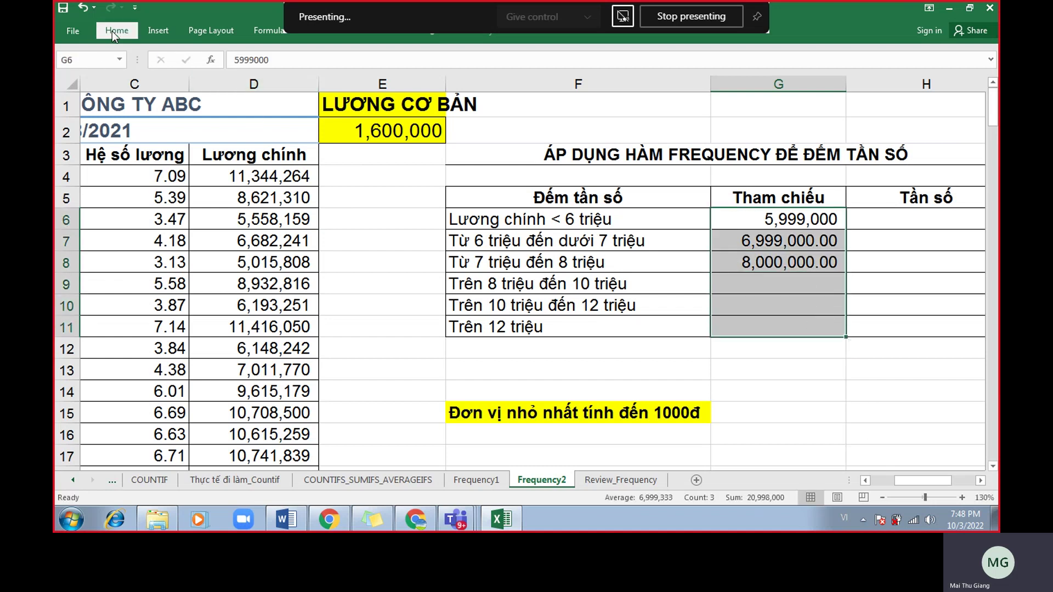
click(107, 31)
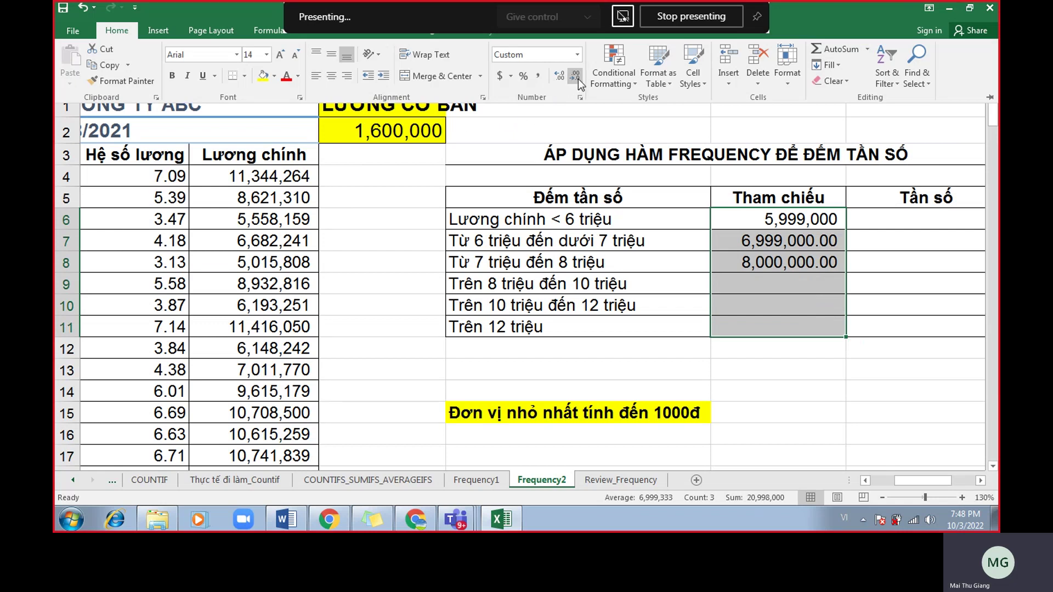
click(763, 258)
drag(779, 220, 800, 305)
click(112, 30)
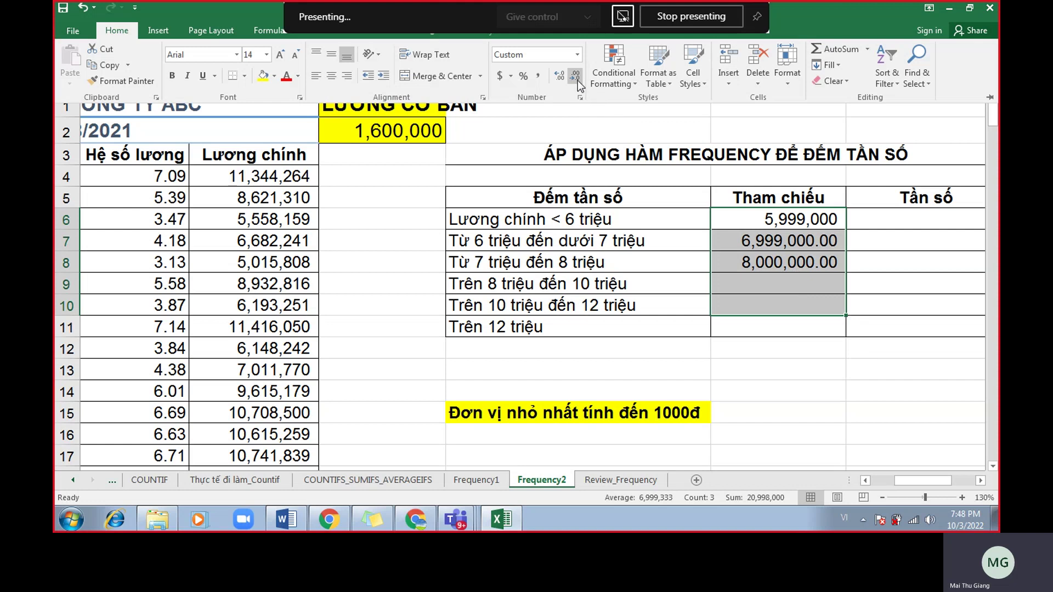
click(742, 211)
drag(771, 218, 779, 261)
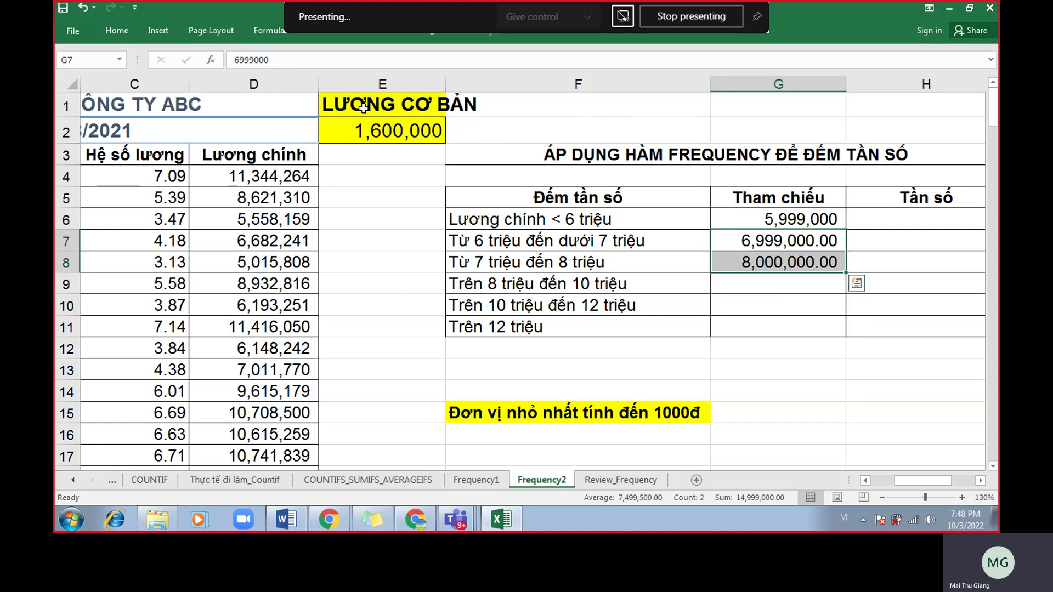
click(929, 8)
click(913, 110)
click(575, 77)
click(575, 77)
click(762, 351)
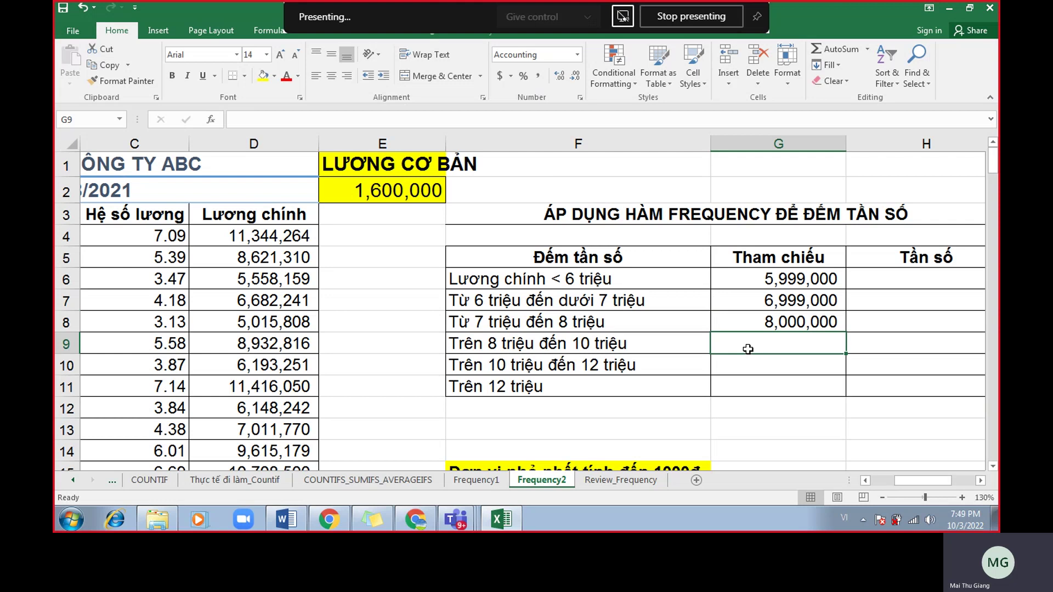
Enter the thresholds 10,000,000 in G9 and 12,000,000 in G10.
drag(747, 349, 747, 369)
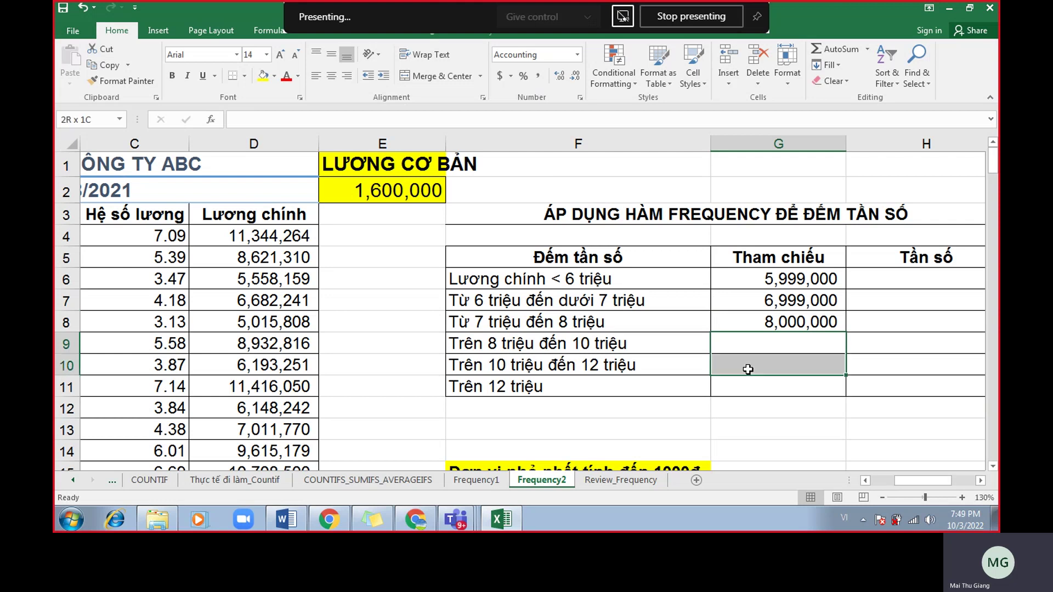
click(773, 343)
text(10,000,000)
key(Return)
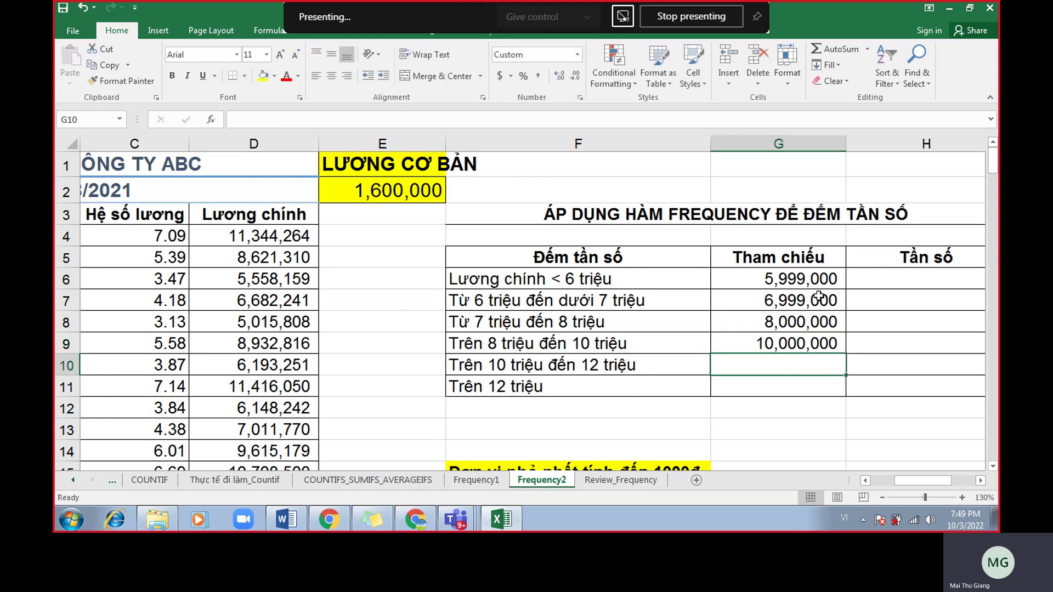
text(12,000,000)
key(Return)
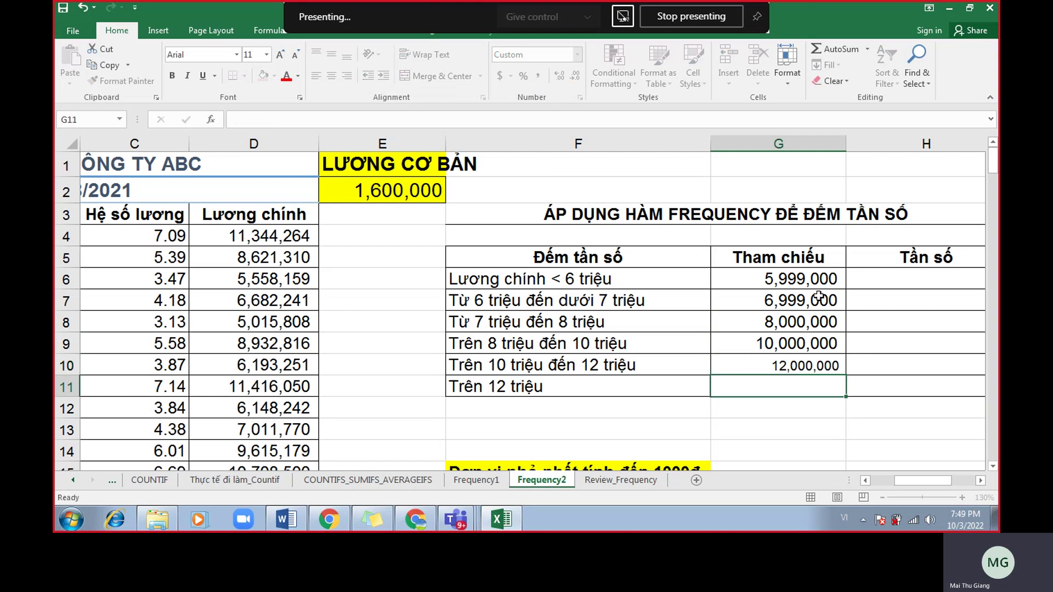
Set the G6:G11 thresholds to font size 14 and check each stored value.
drag(776, 276, 773, 377)
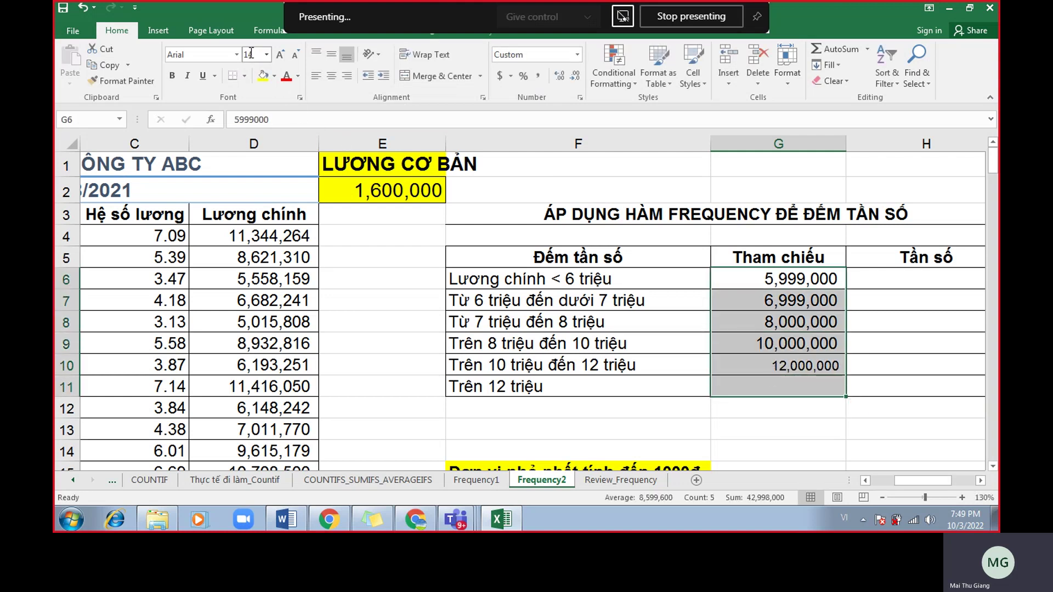
click(295, 53)
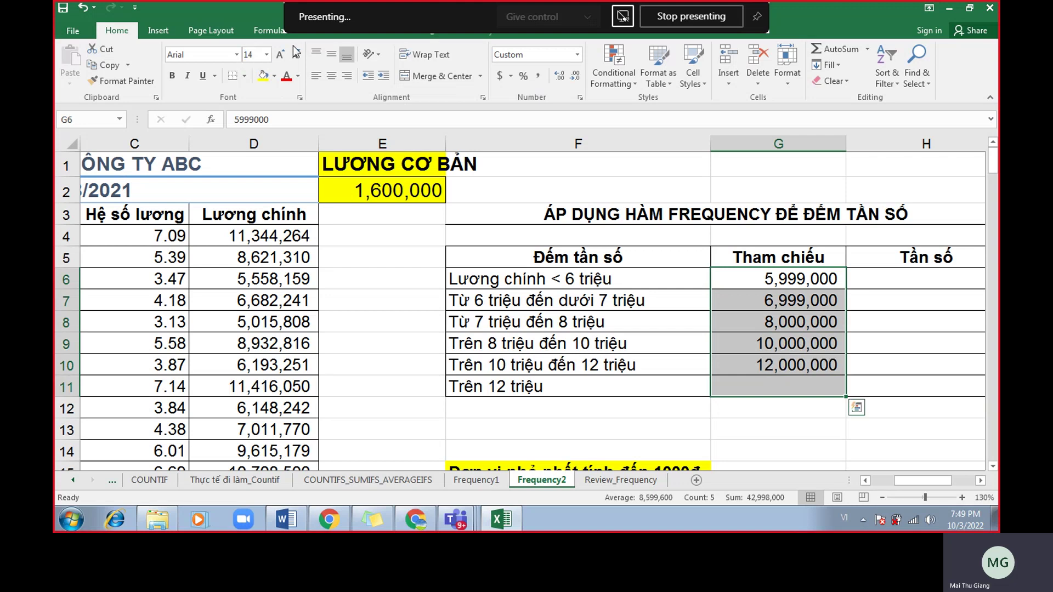
click(773, 344)
click(786, 281)
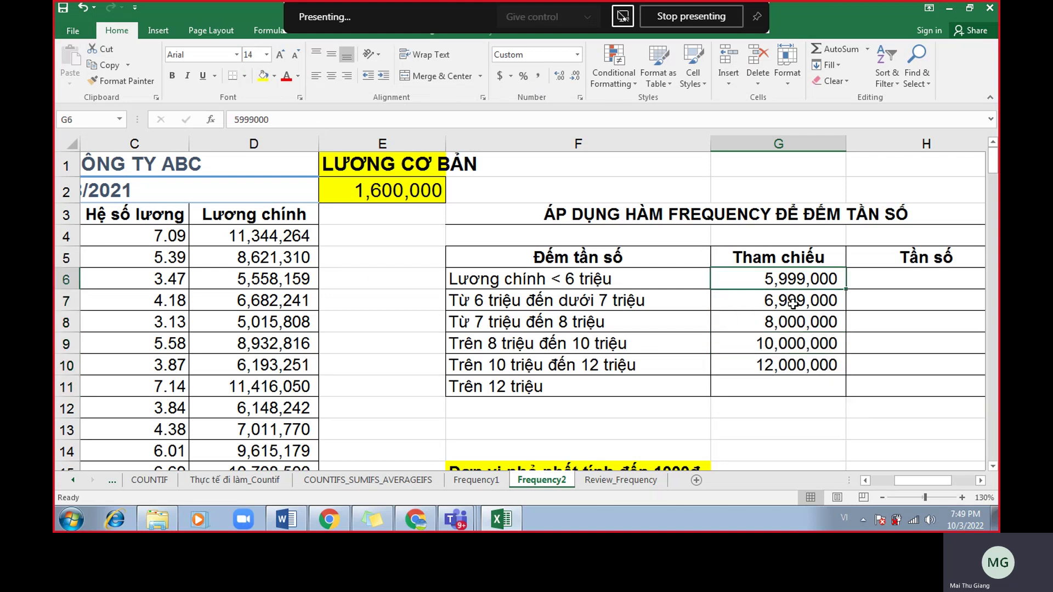
click(798, 305)
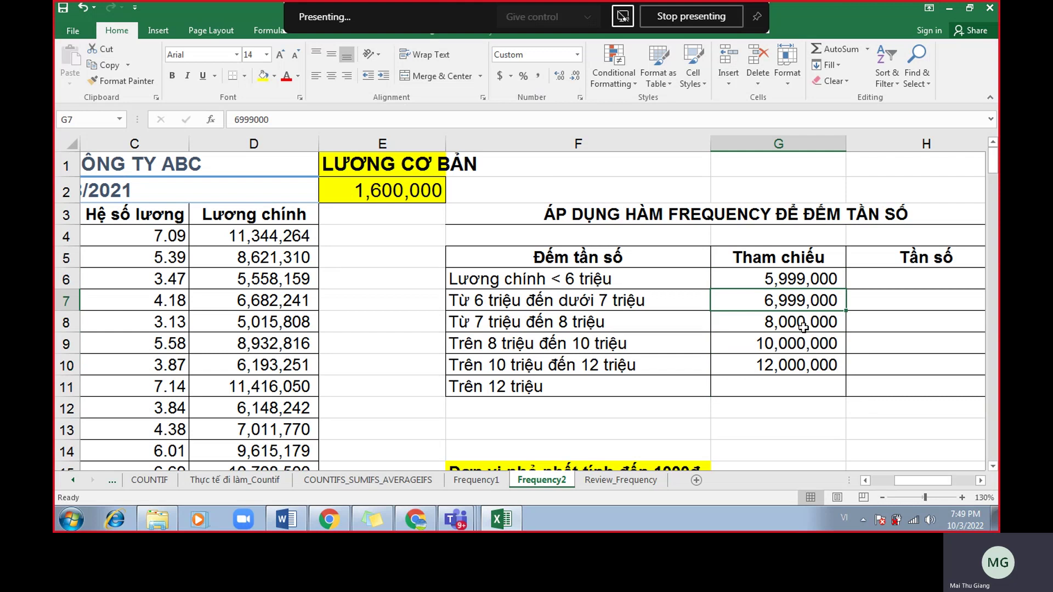
click(795, 348)
click(786, 366)
click(788, 381)
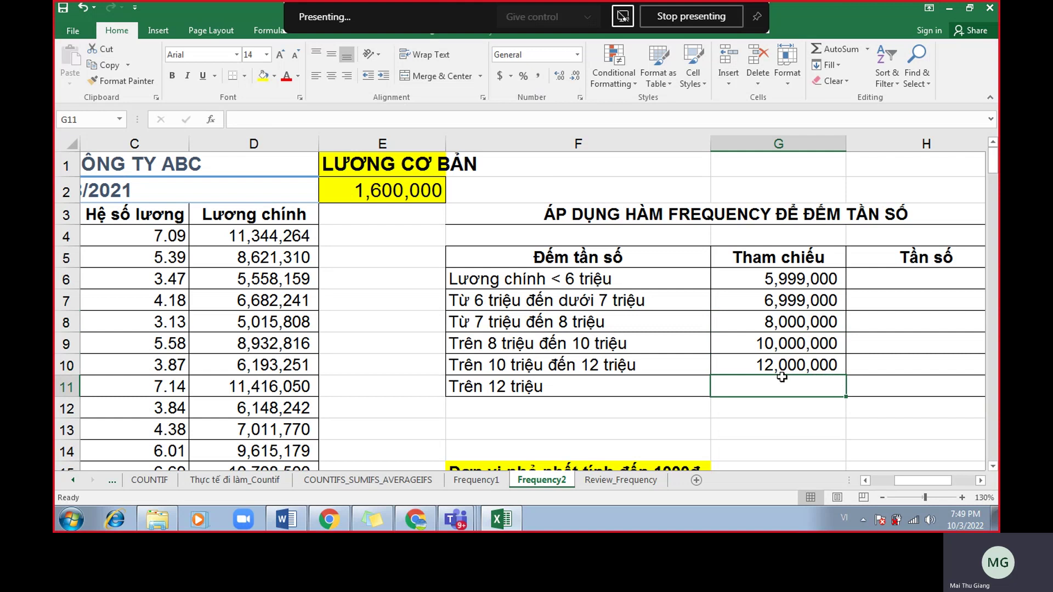
scroll(891, 298, down, 1)
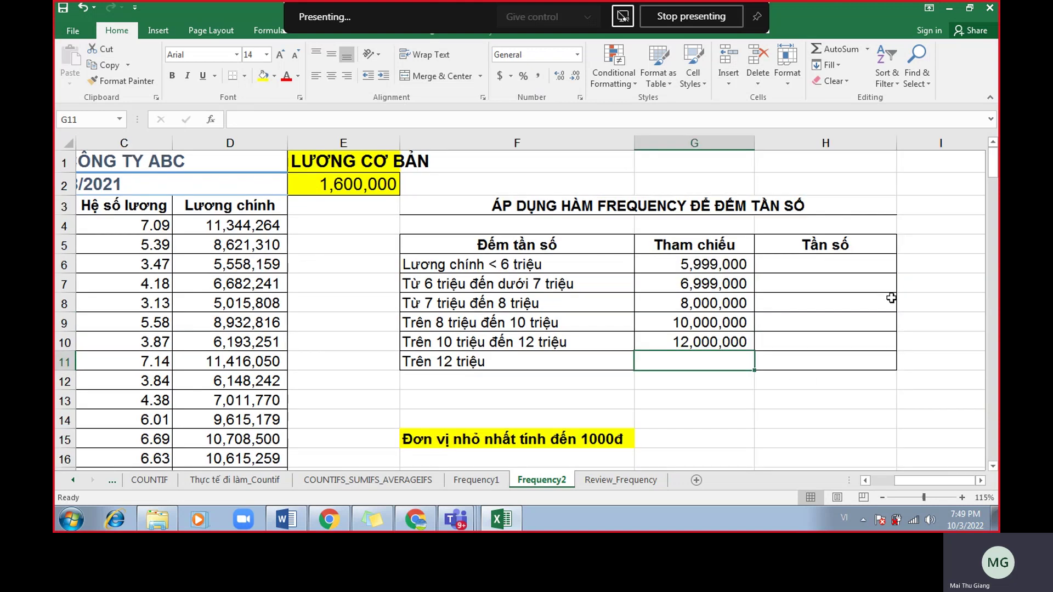
Select the empty Tần số output cells H6:H11.
drag(719, 265, 711, 344)
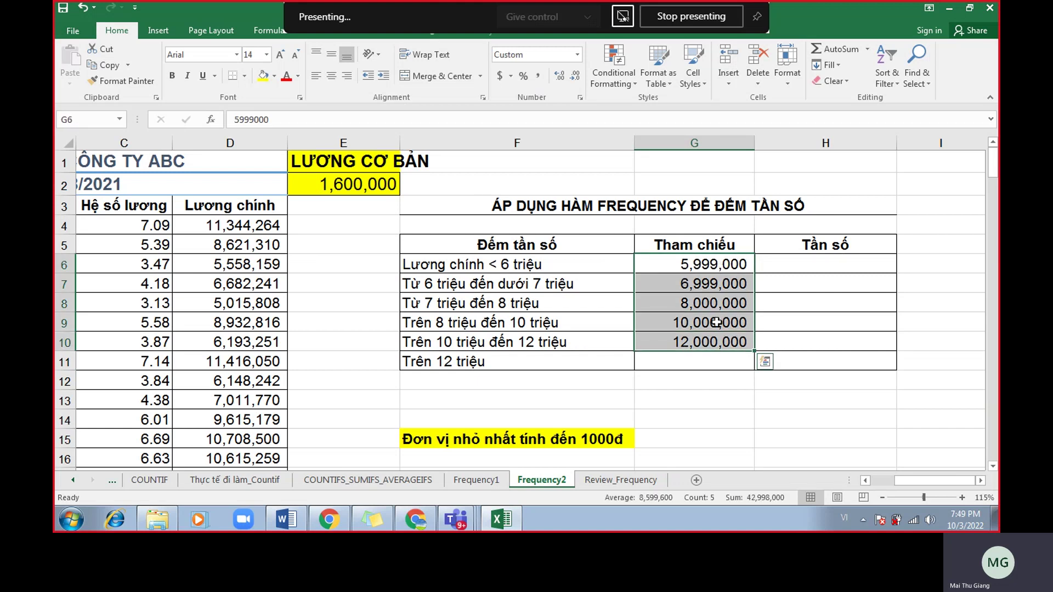
click(820, 264)
drag(819, 264, 818, 359)
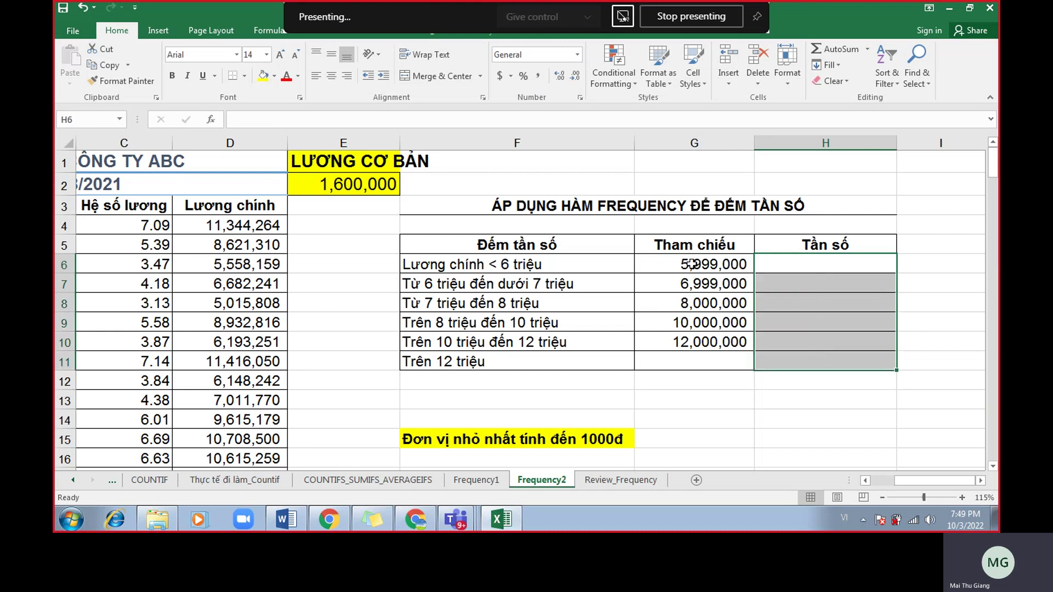
click(814, 415)
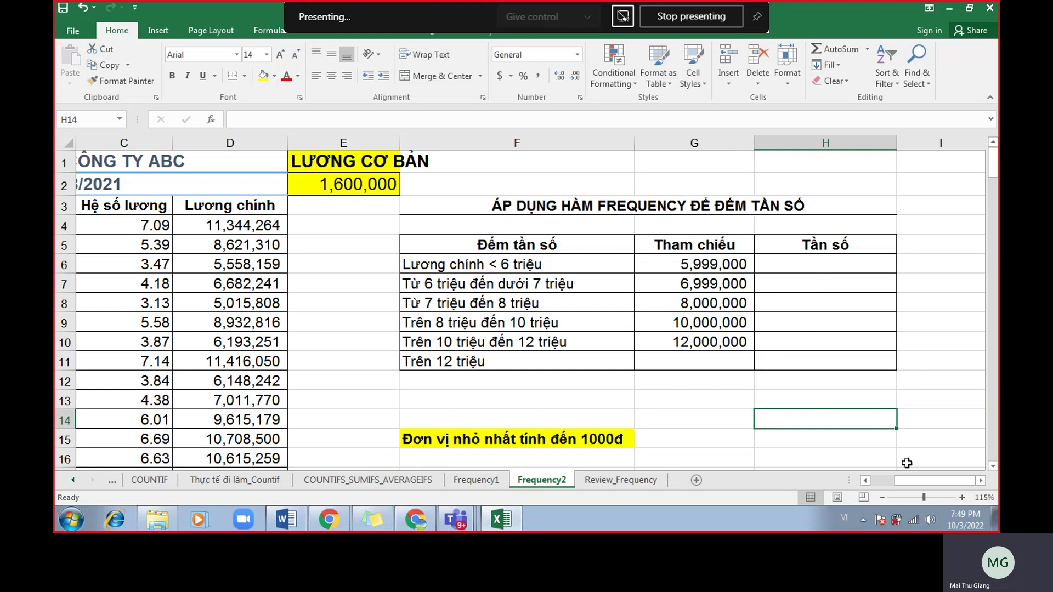
drag(829, 264, 824, 362)
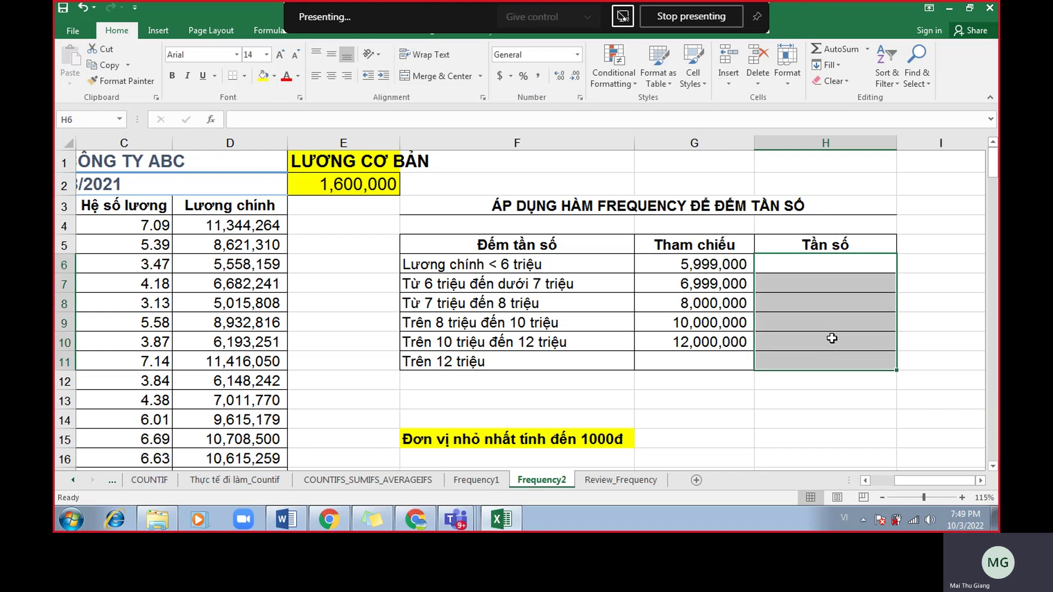
Enter =FREQUENCY(luongchinh,G6:G11) as an array in H6:H11, giving counts 25, 22, 19, 34, 30, 15.
text(=fre)
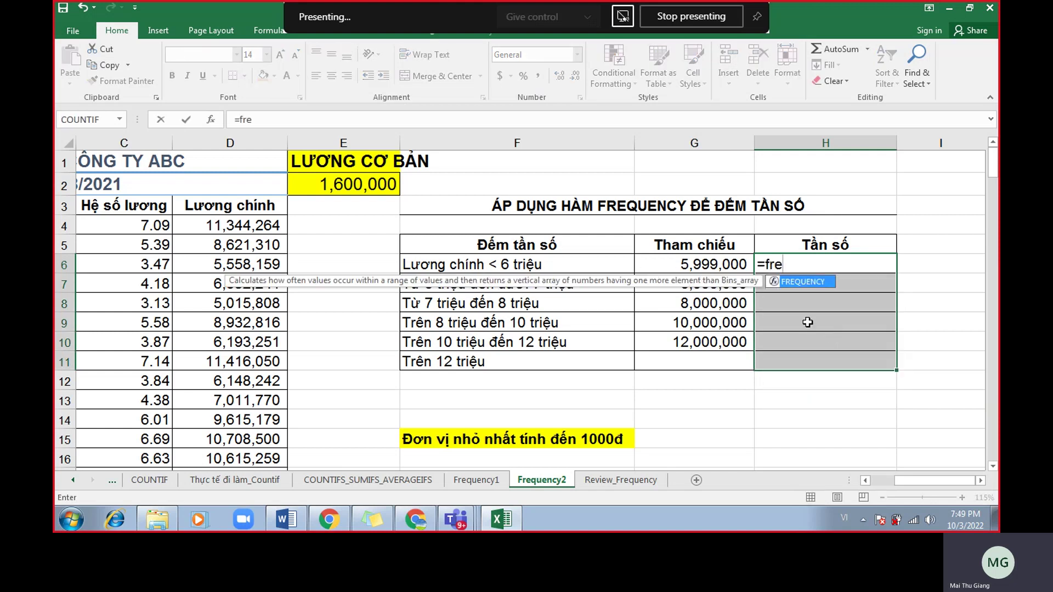
double_click(811, 283)
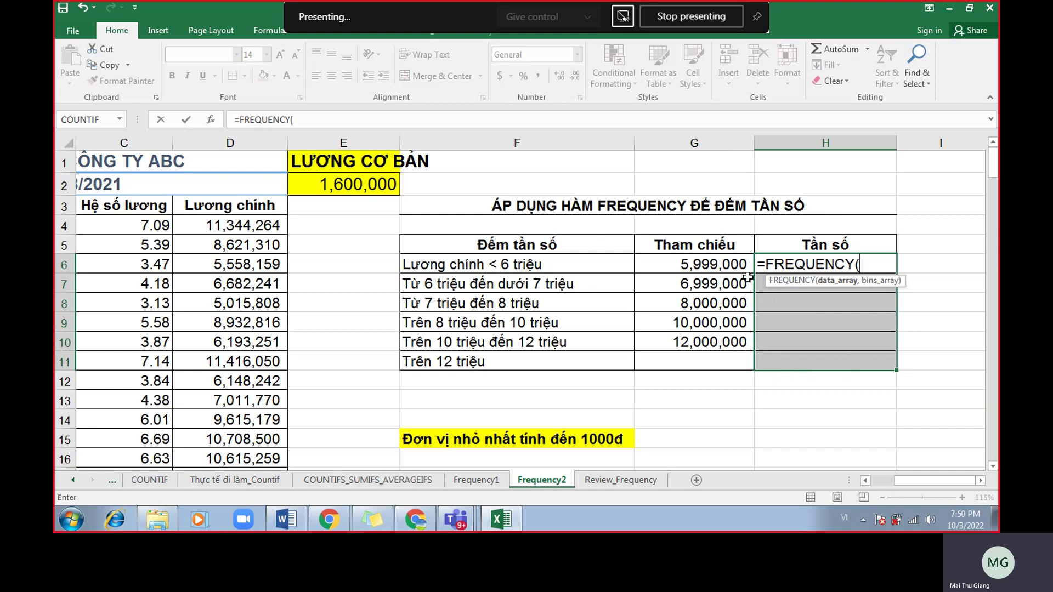
text(luongchinh)
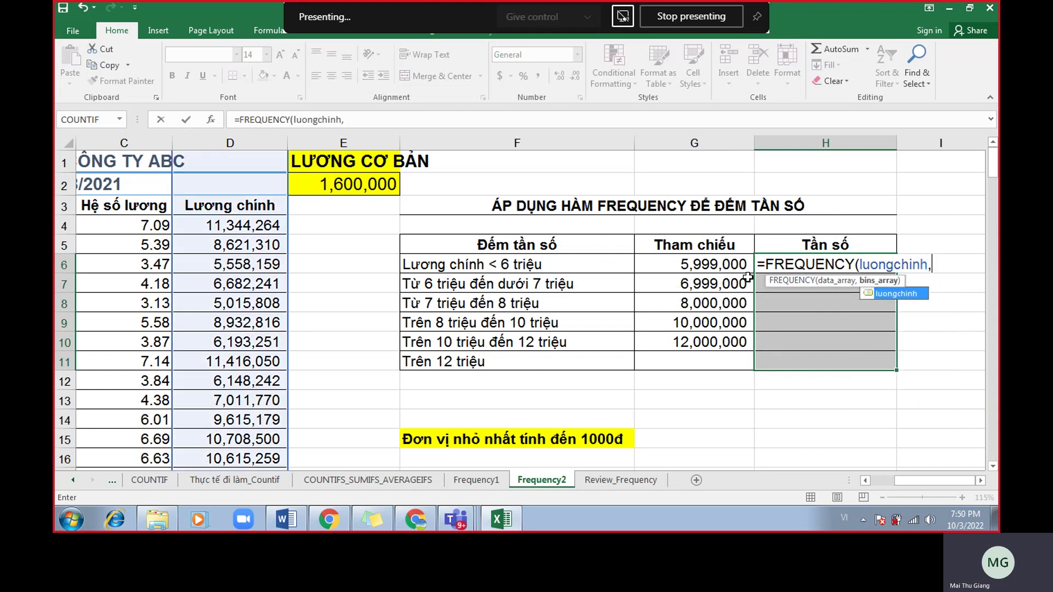
text(,)
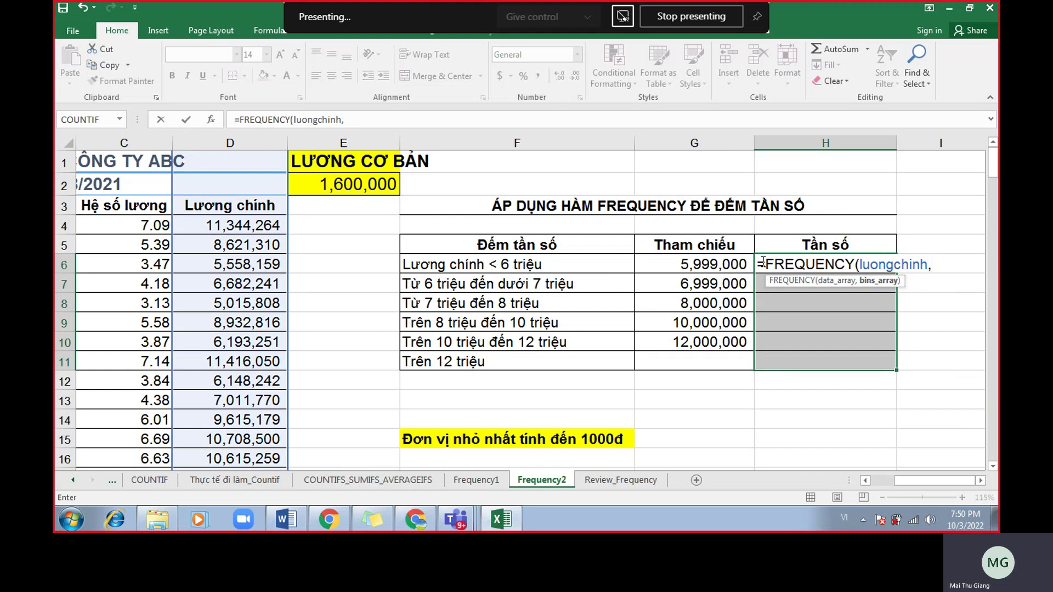
drag(713, 263, 700, 362)
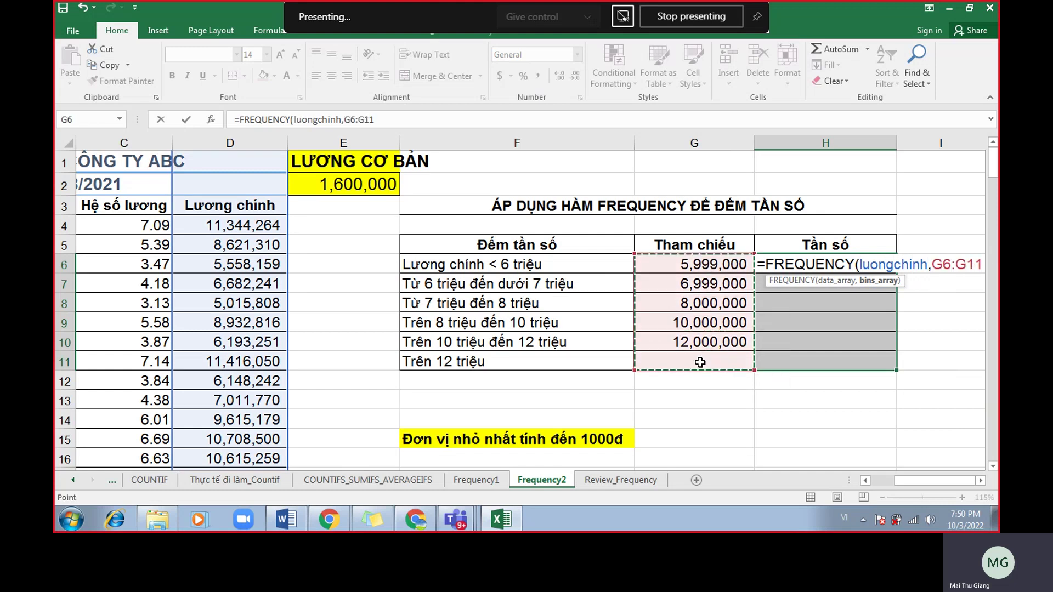
click(985, 481)
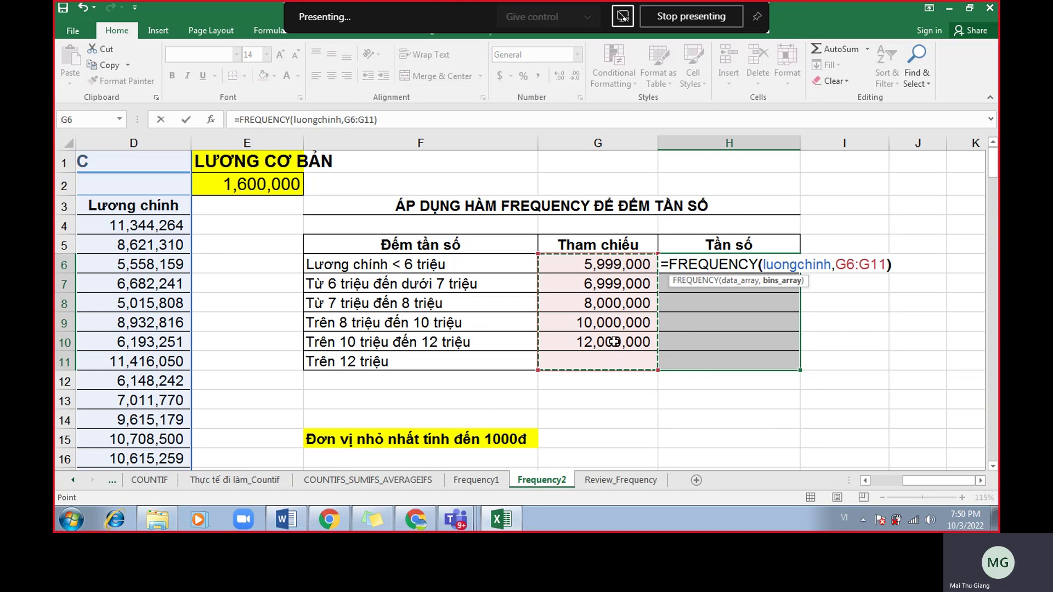
text())
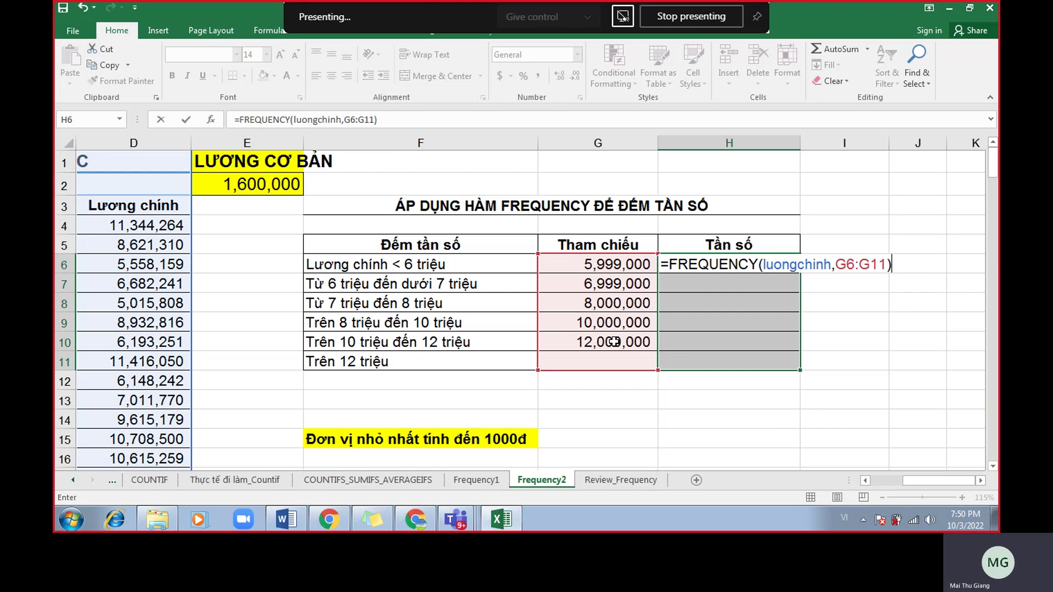
key(ctrl+shift+Return)
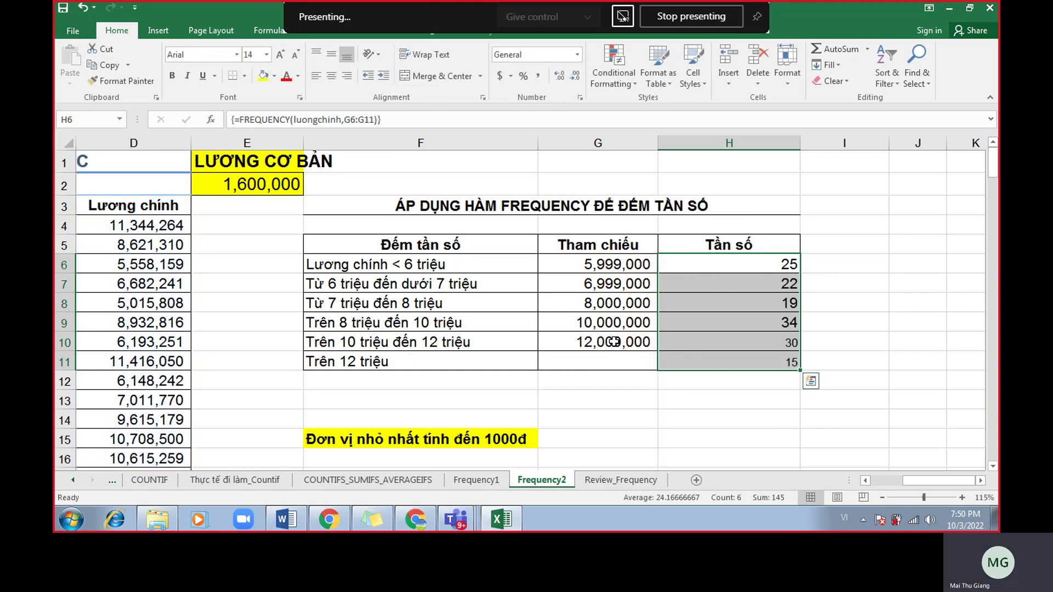
Add an AutoSum total in H12, then clear H6:H12 entirely.
click(694, 375)
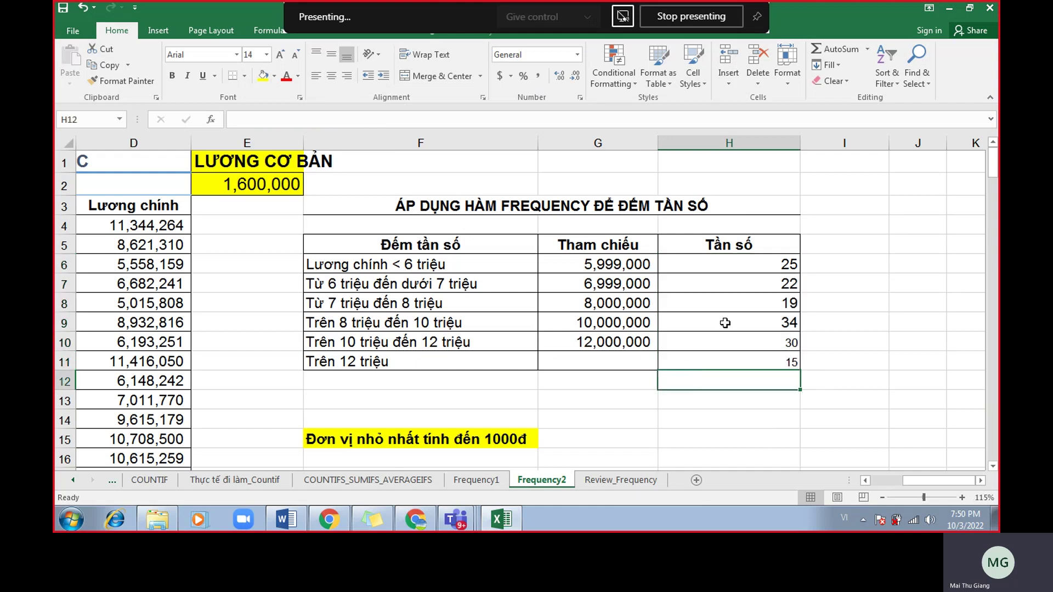
click(832, 51)
key(Return)
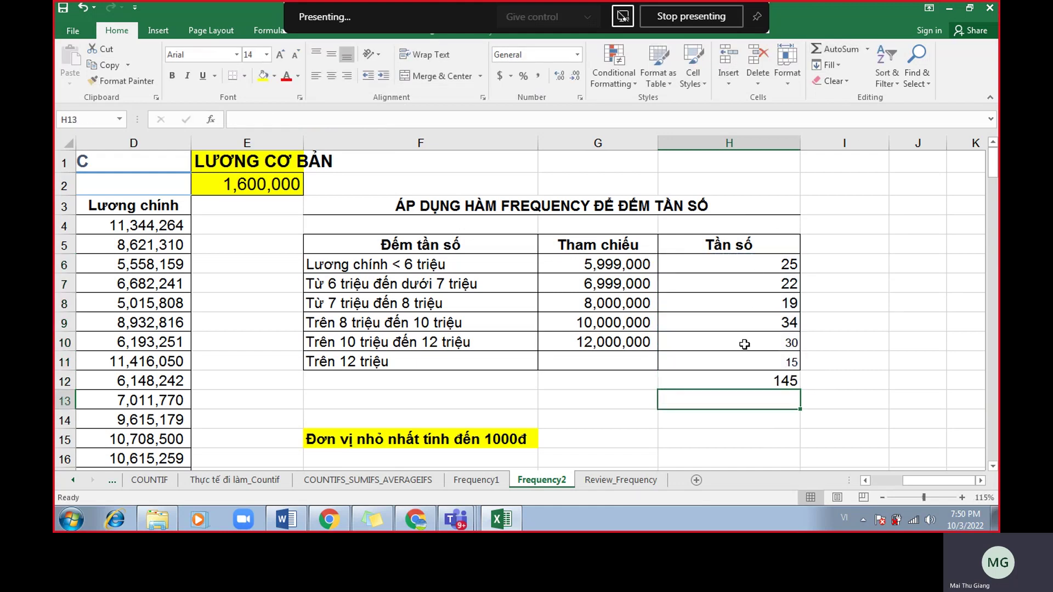
click(753, 383)
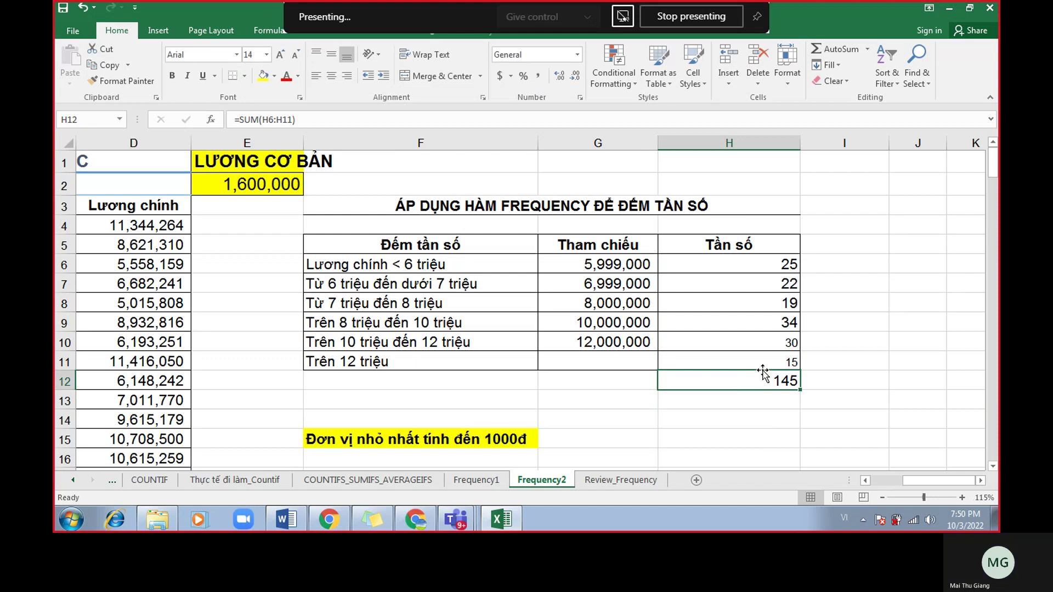
drag(742, 273, 743, 359)
key(Delete)
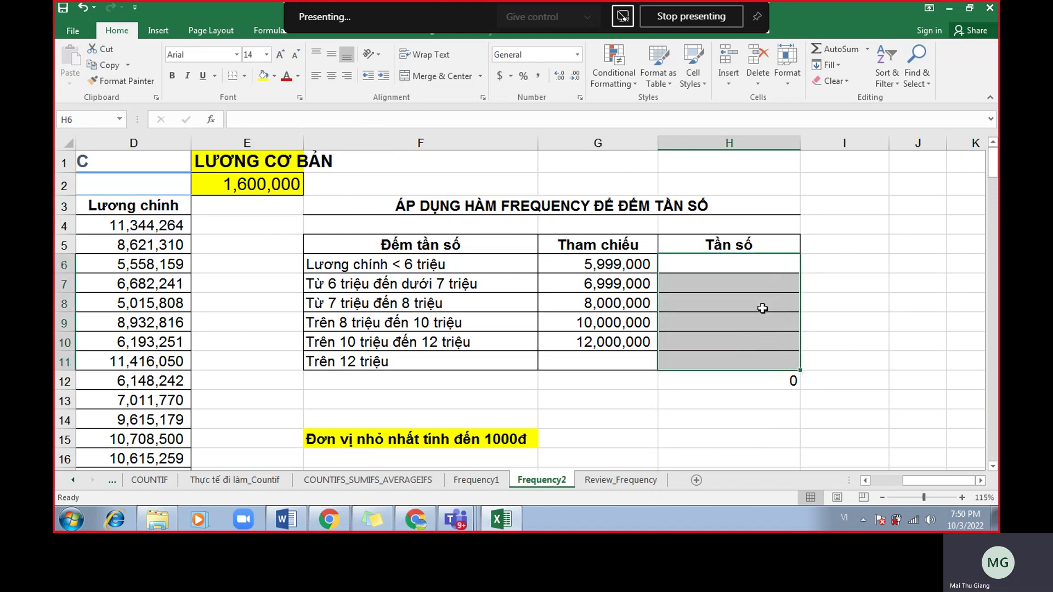
click(795, 379)
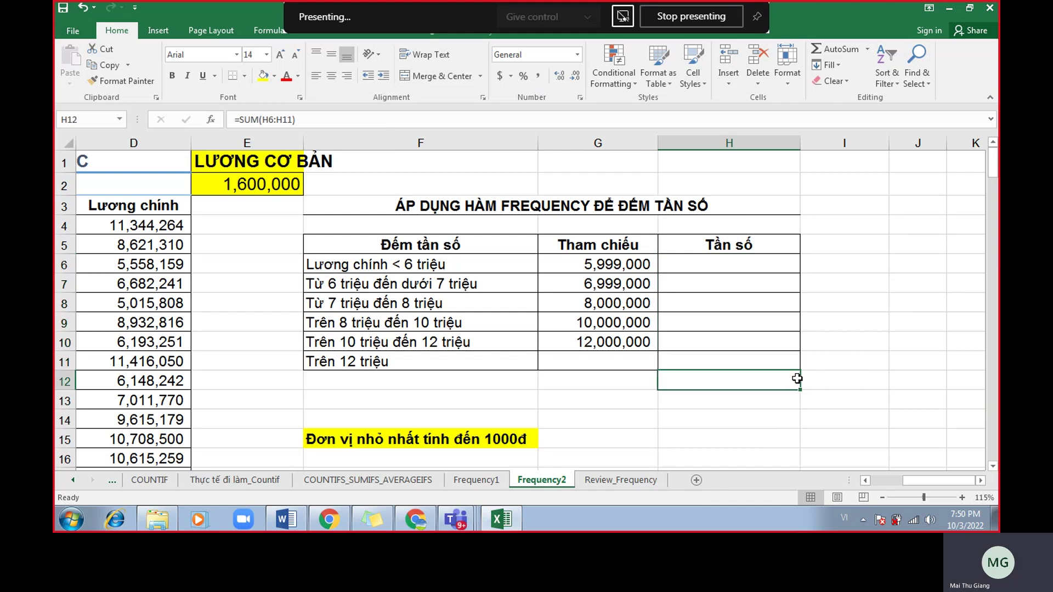
key(Delete)
Re-enter =FREQUENCY(luongchinh,G6:G11) as an array in H6:H11 and bring up the Meet chat.
drag(731, 267, 712, 355)
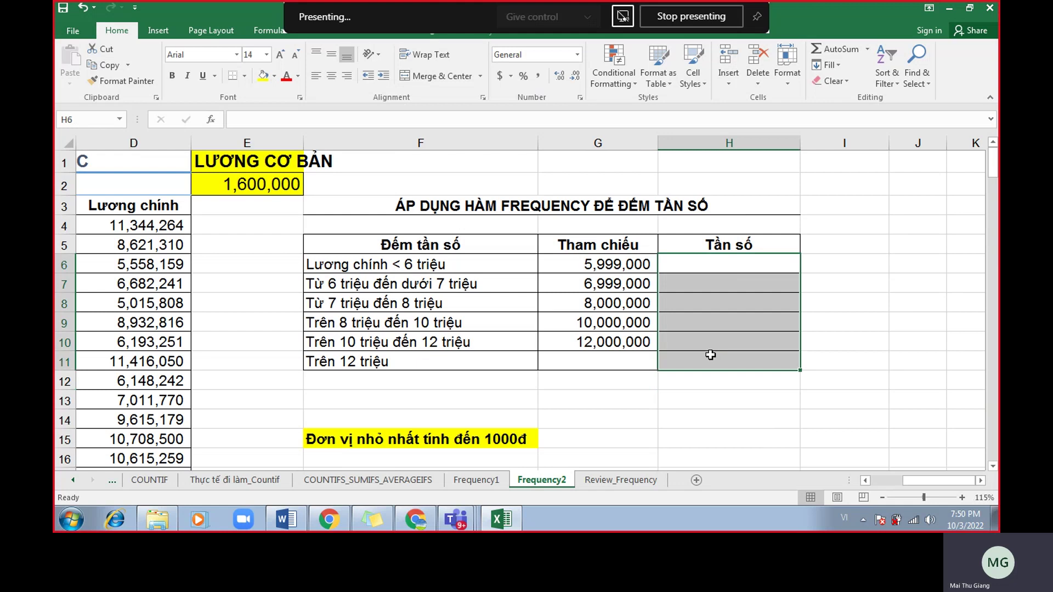
text(=fre)
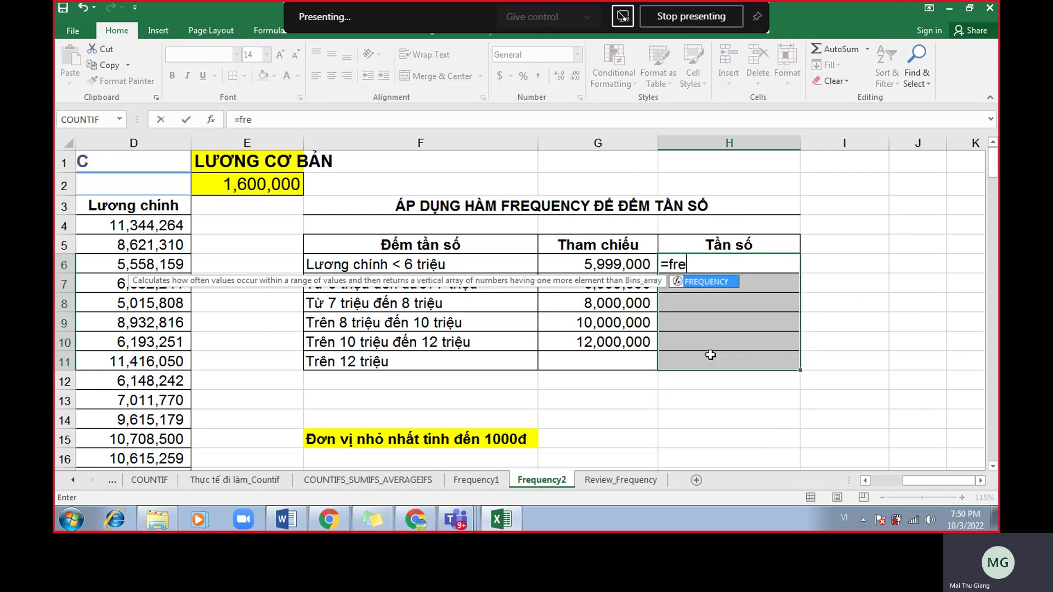
double_click(729, 283)
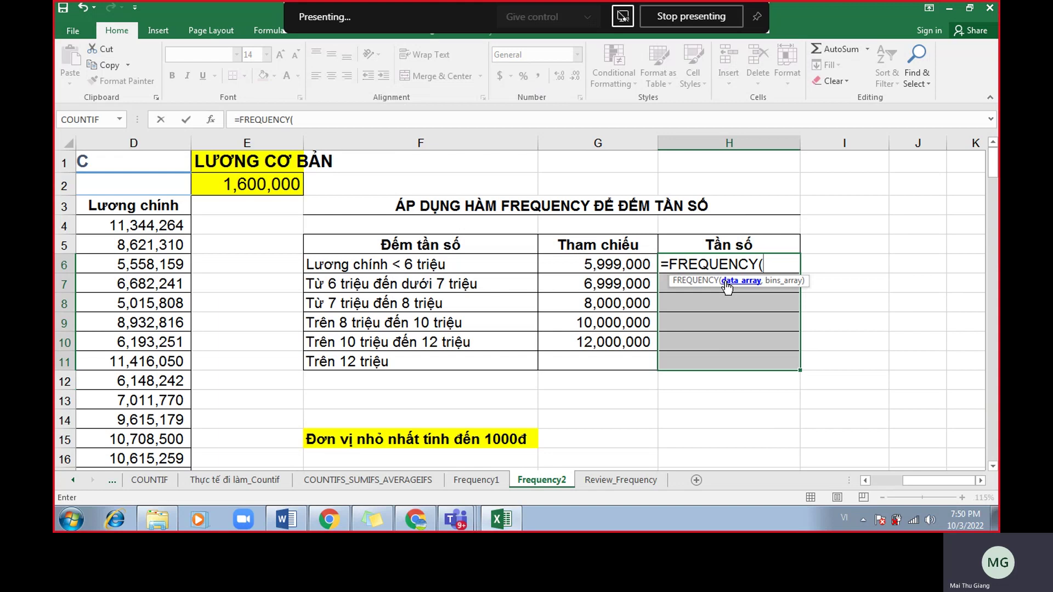
text(luongchinh,)
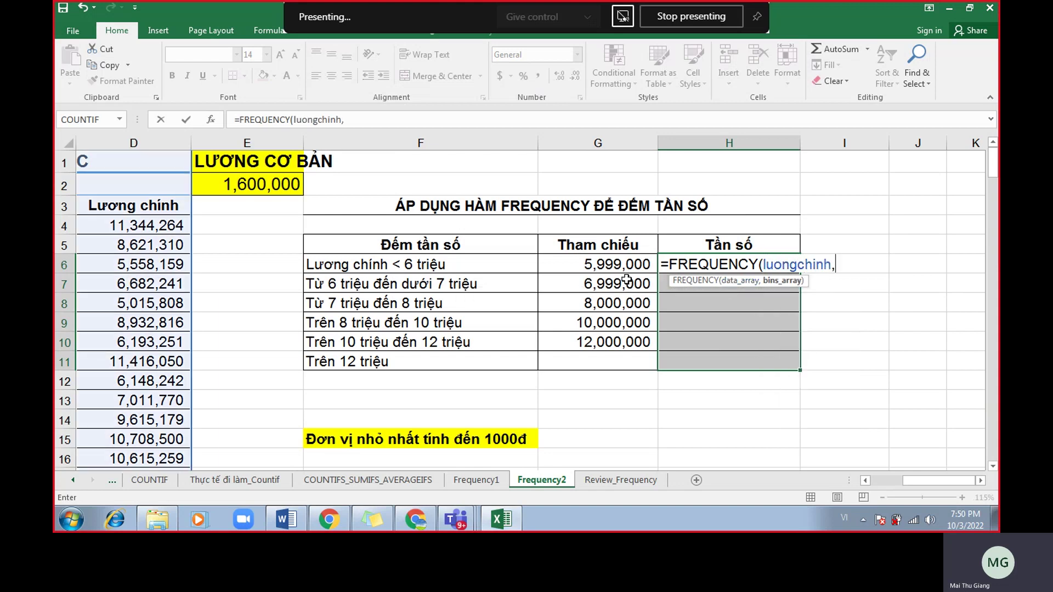
drag(626, 264, 617, 363)
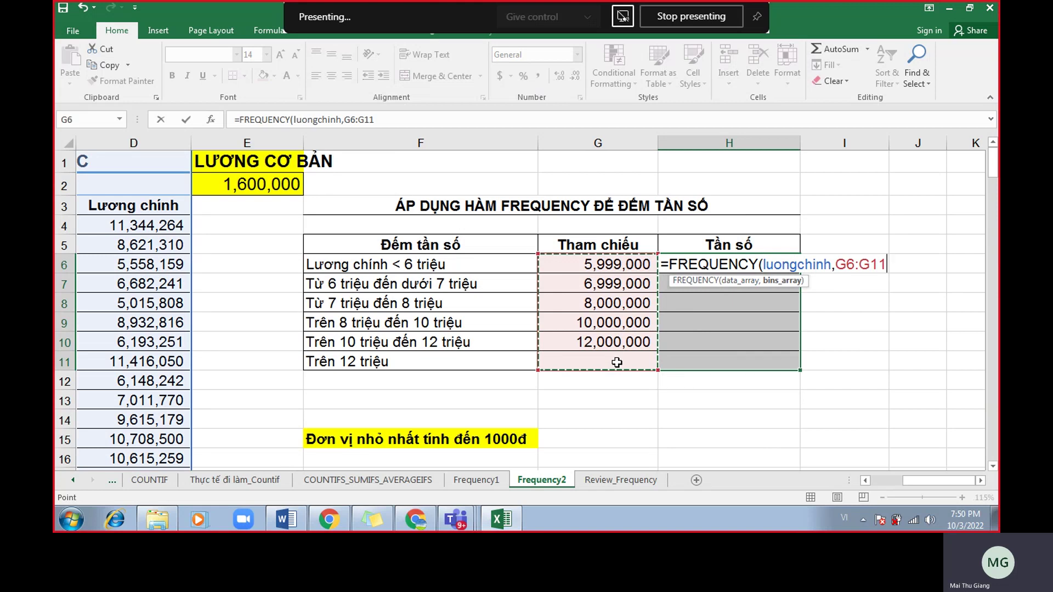
key(ctrl+shift+Return)
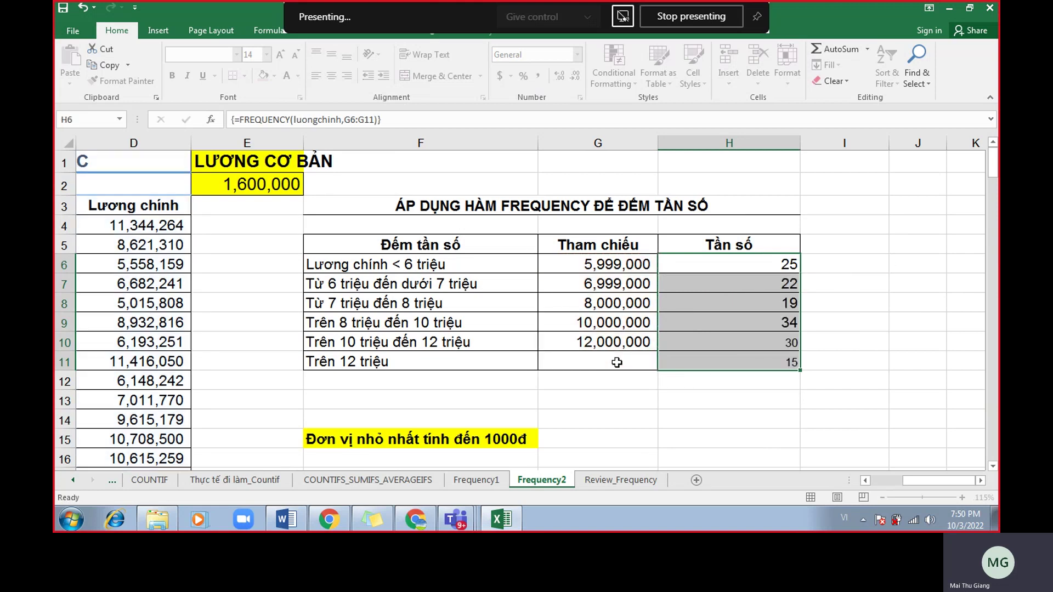
click(416, 518)
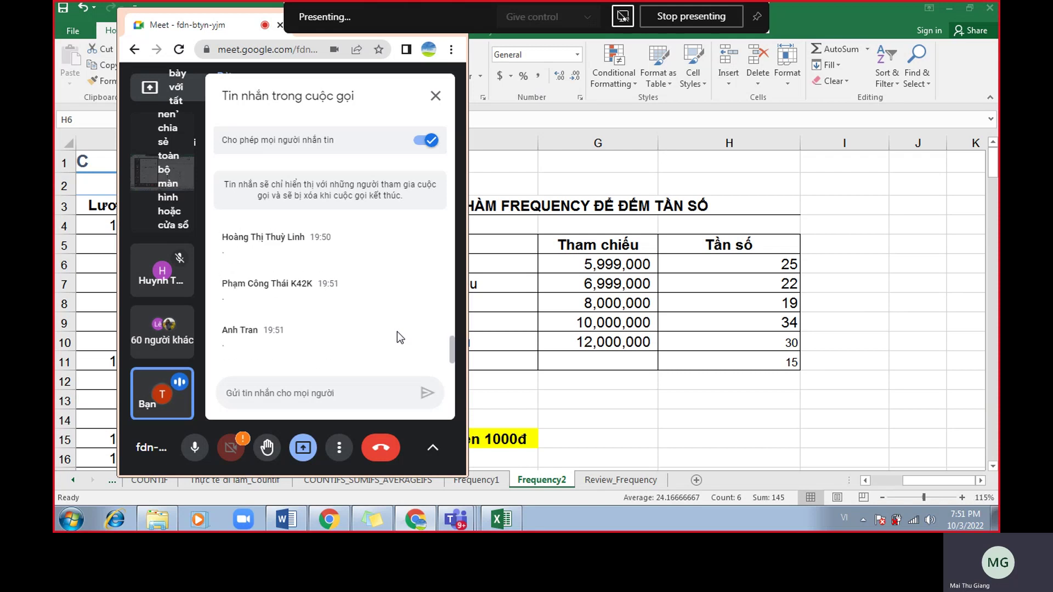
Return from Meet to the Excel Frequency2 sheet and select threshold cell G6.
click(682, 276)
click(726, 257)
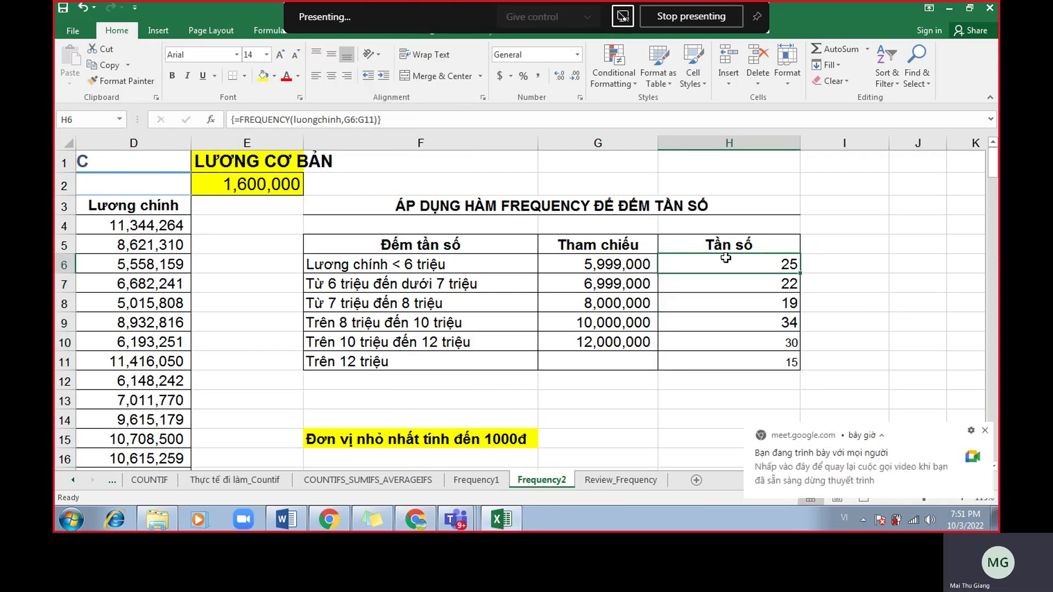
mouse_move(508, 528)
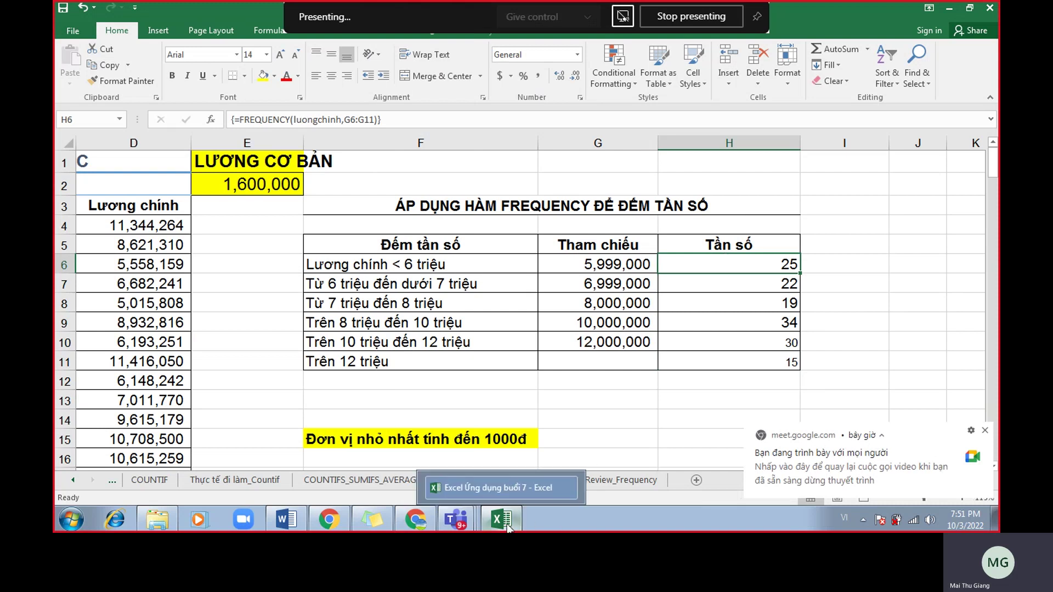
key(alt+Tab)
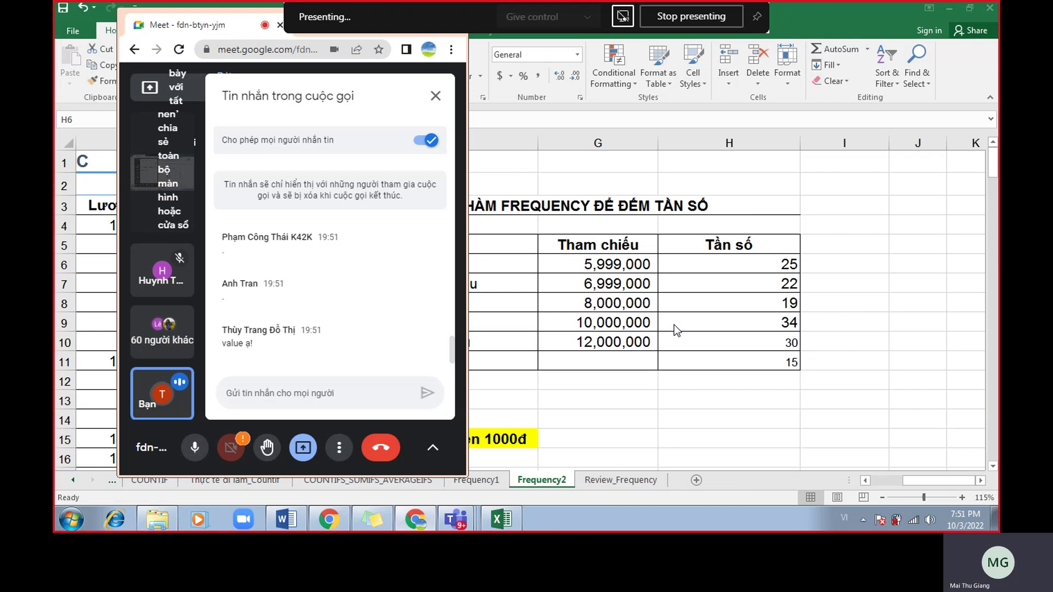
key(alt+Tab)
click(601, 268)
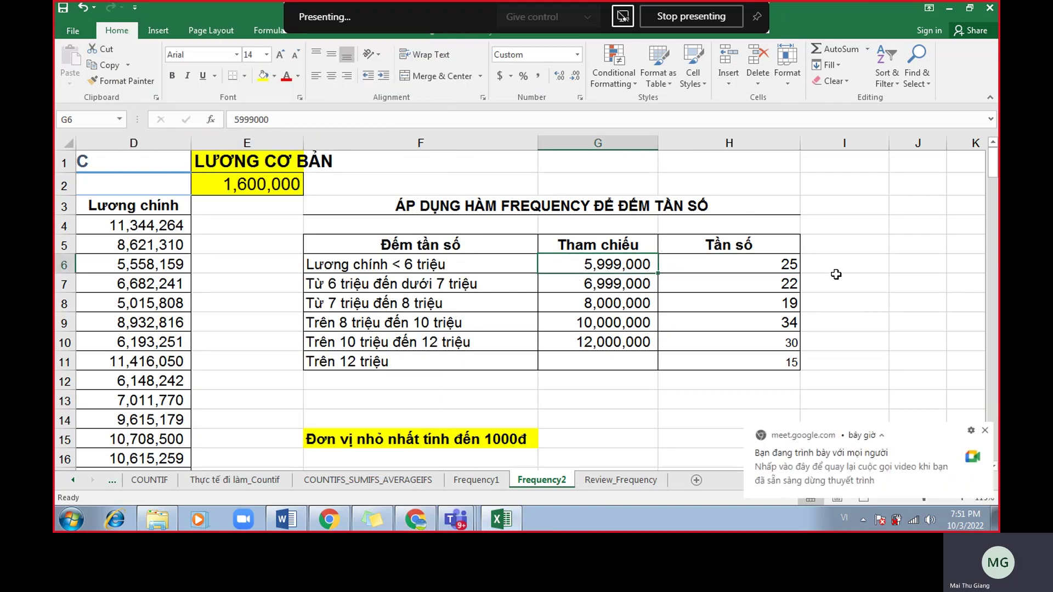
click(866, 266)
text(9)
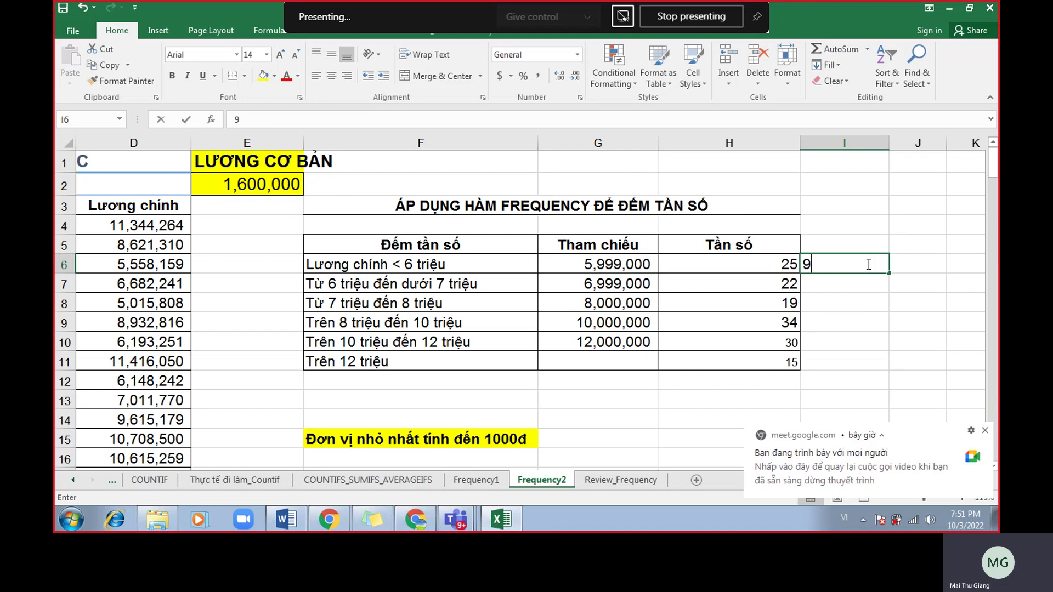
key(BackSpace)
key(BackSpace)
text(5,999,000)
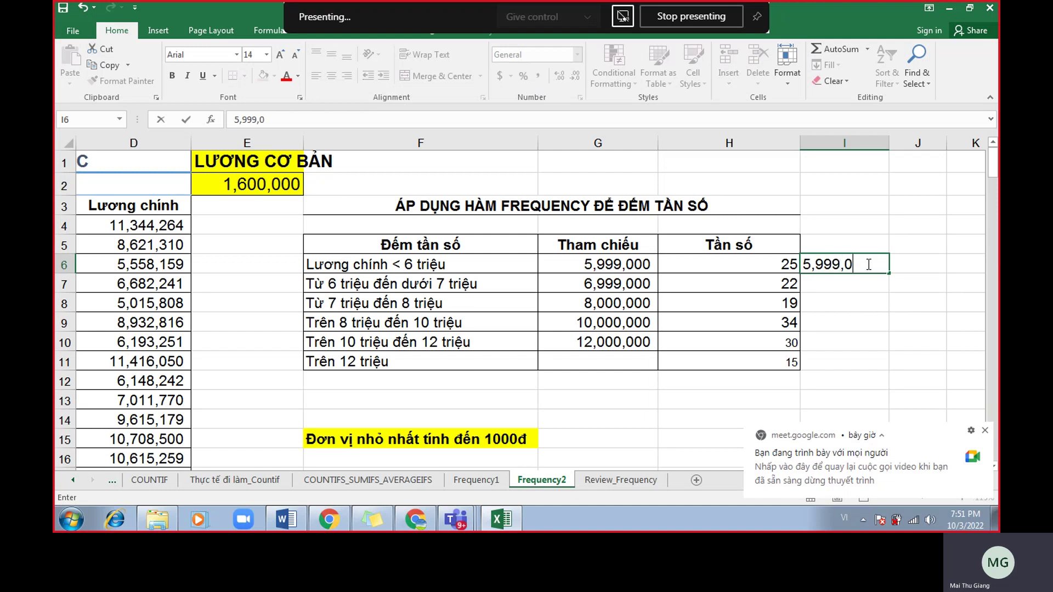
key(Return)
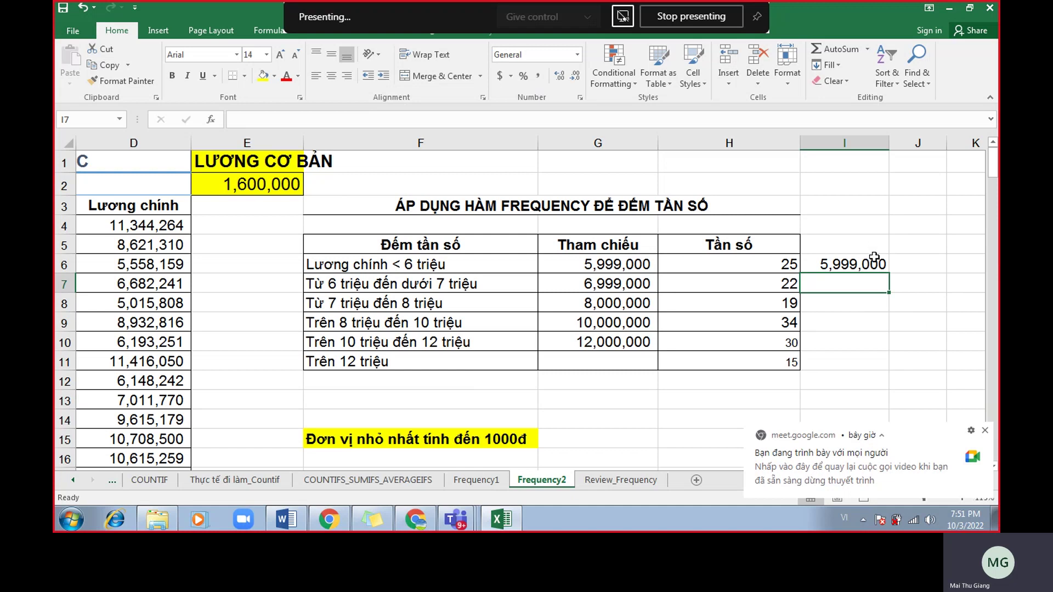
click(869, 262)
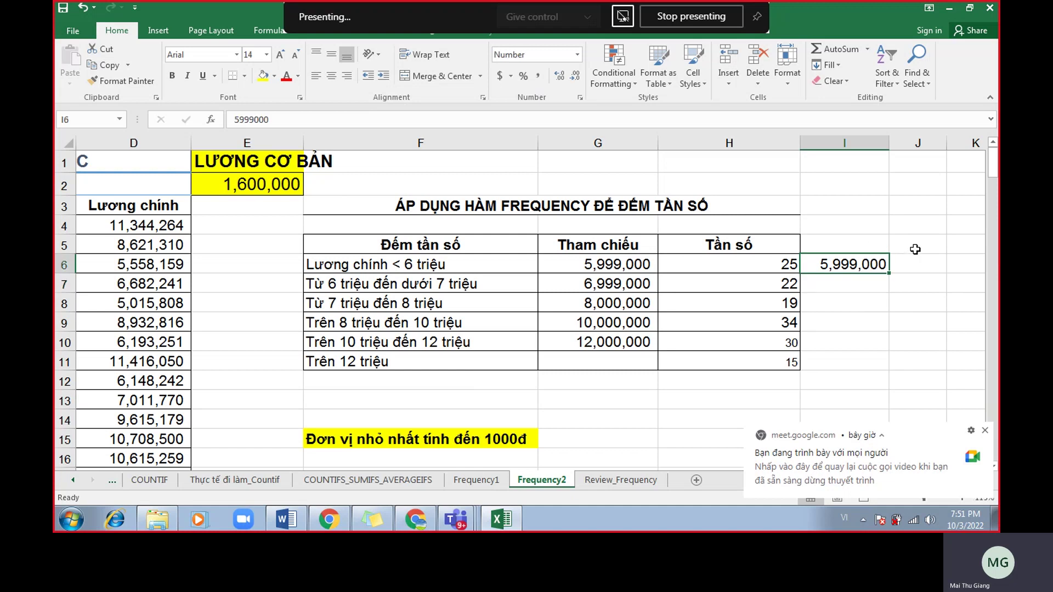
key(Delete)
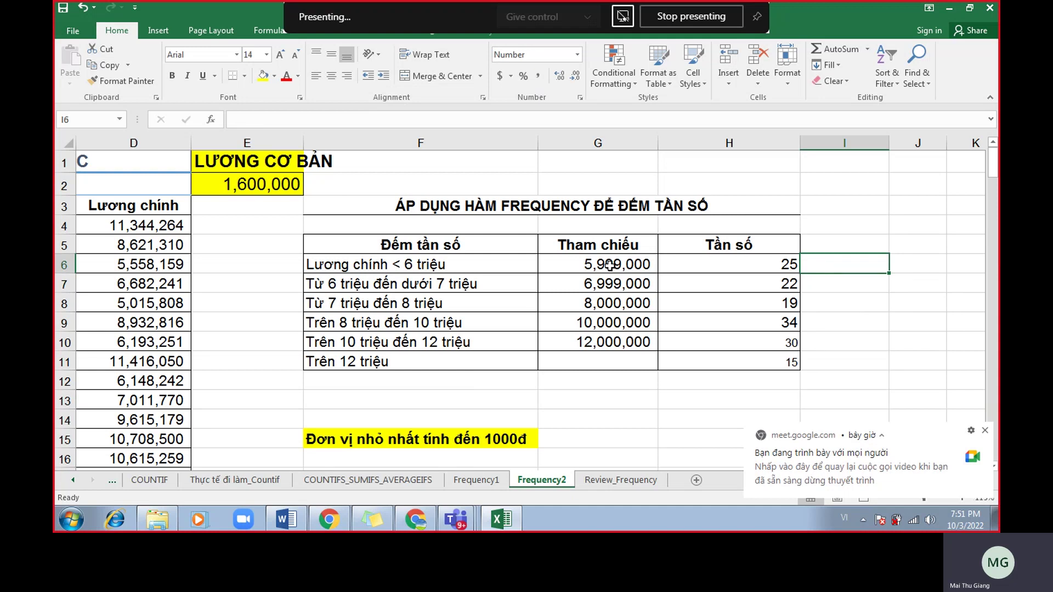
Apply Comma Style with no decimals to the thresholds G6:G10.
click(610, 265)
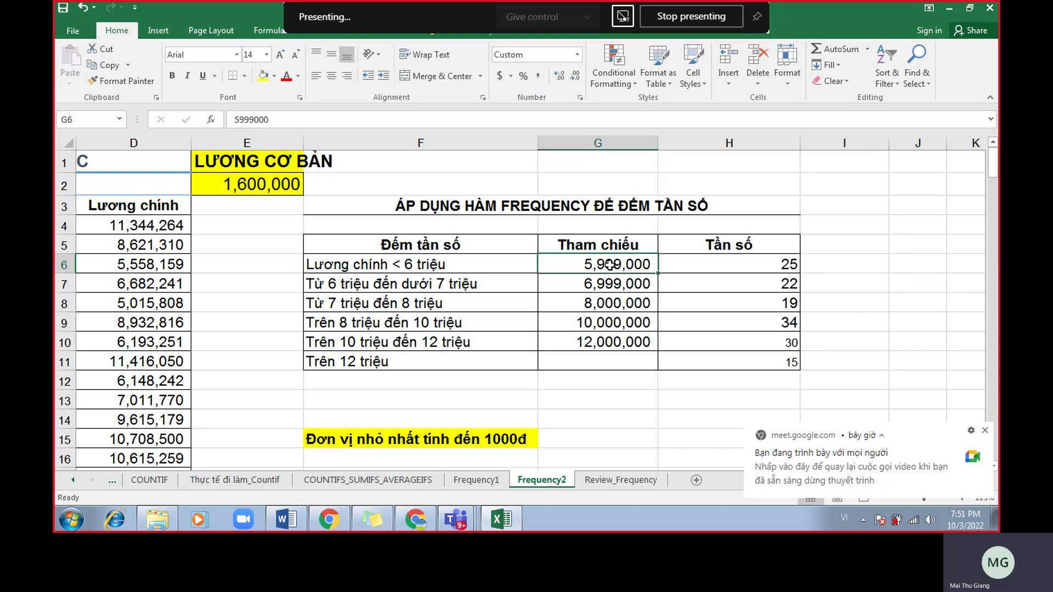
drag(613, 266, 612, 341)
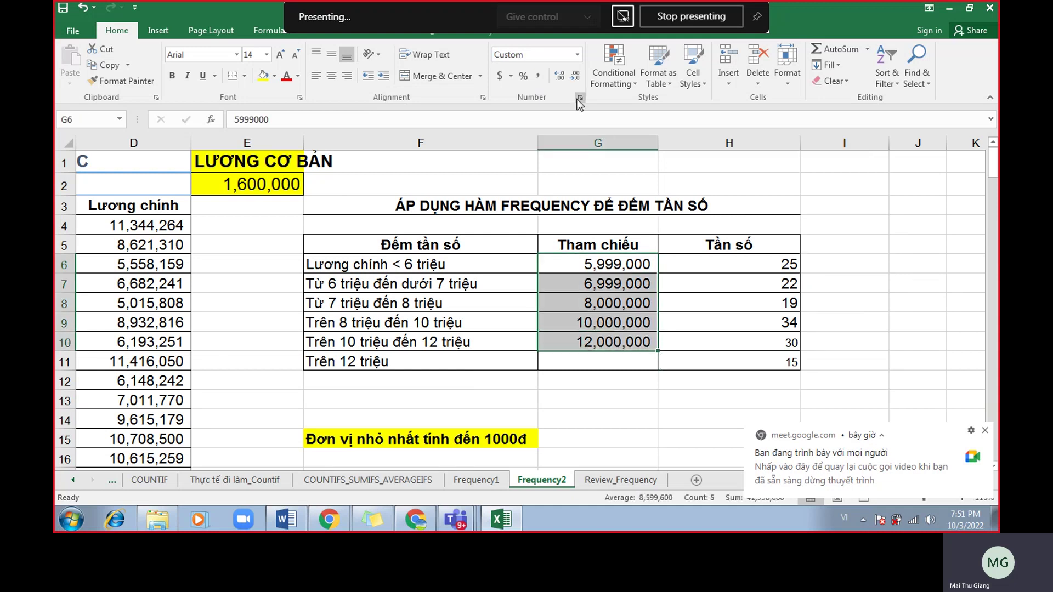
click(577, 55)
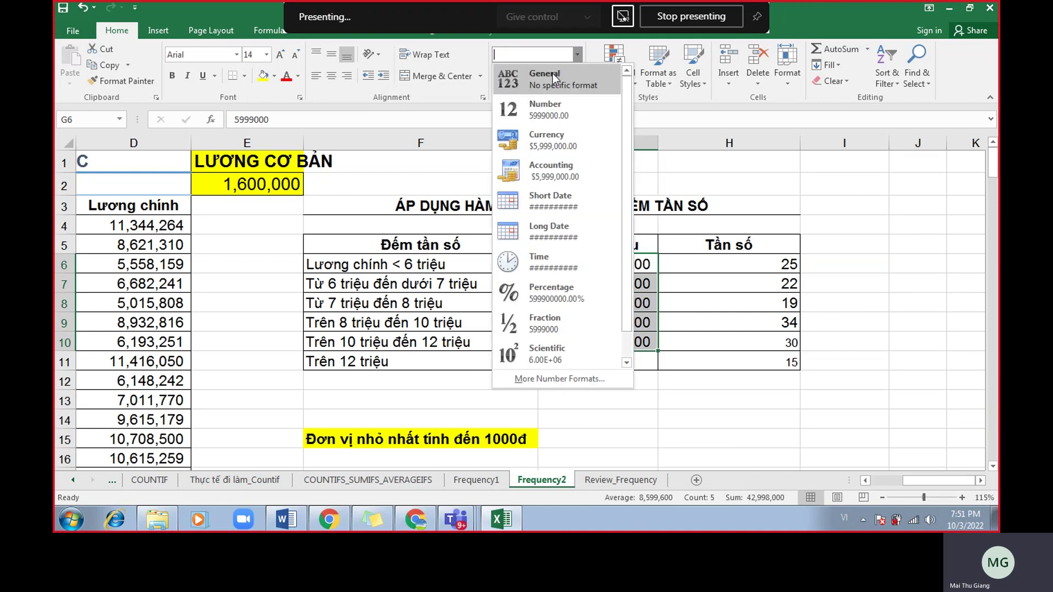
click(537, 76)
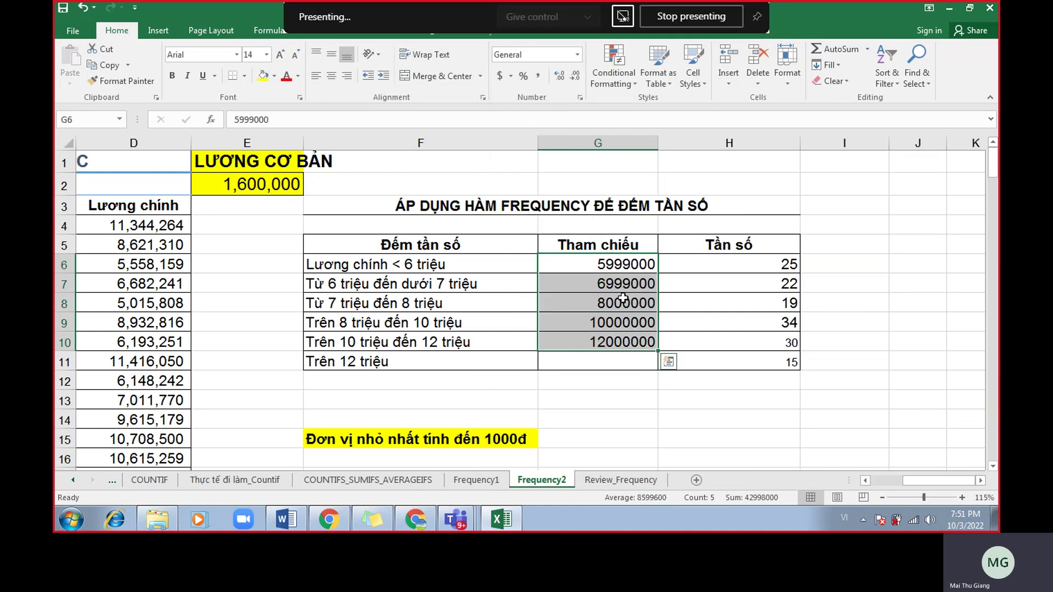
click(539, 77)
click(575, 76)
click(575, 75)
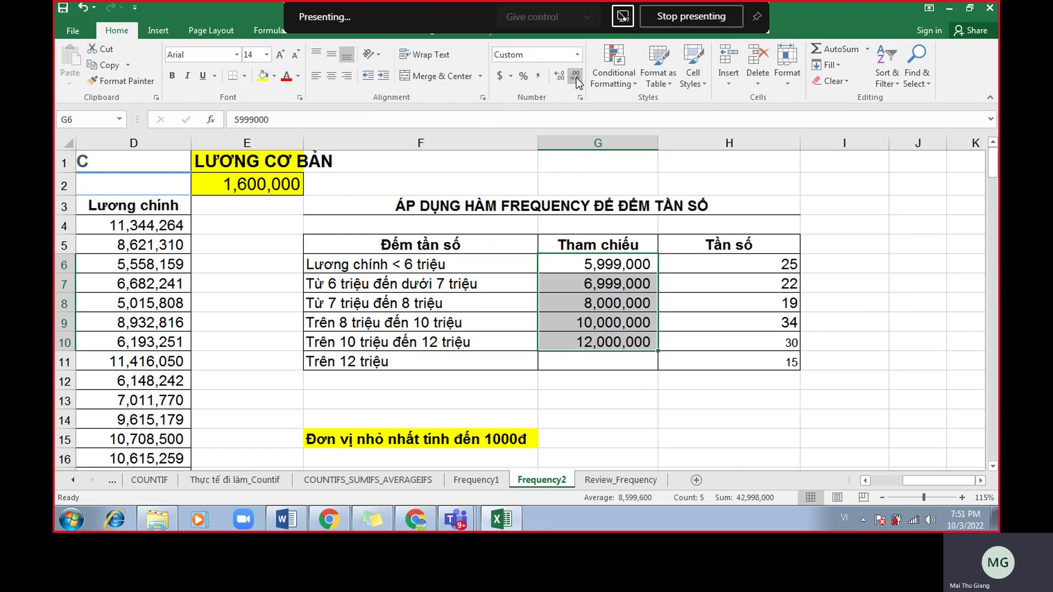
click(133, 142)
Enter =FREQUENCY(luongchinh,G6:G11) as an array formula across H6:H11.
drag(766, 262, 757, 357)
text(=fre)
key(Tab)
text(luong)
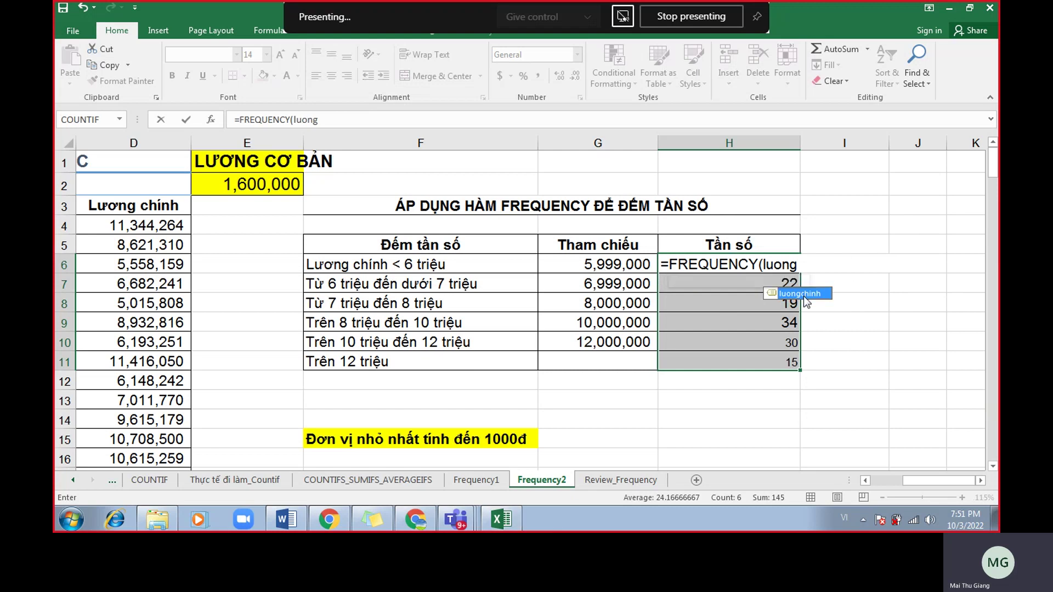
key(Tab)
text(,)
drag(641, 266, 628, 361)
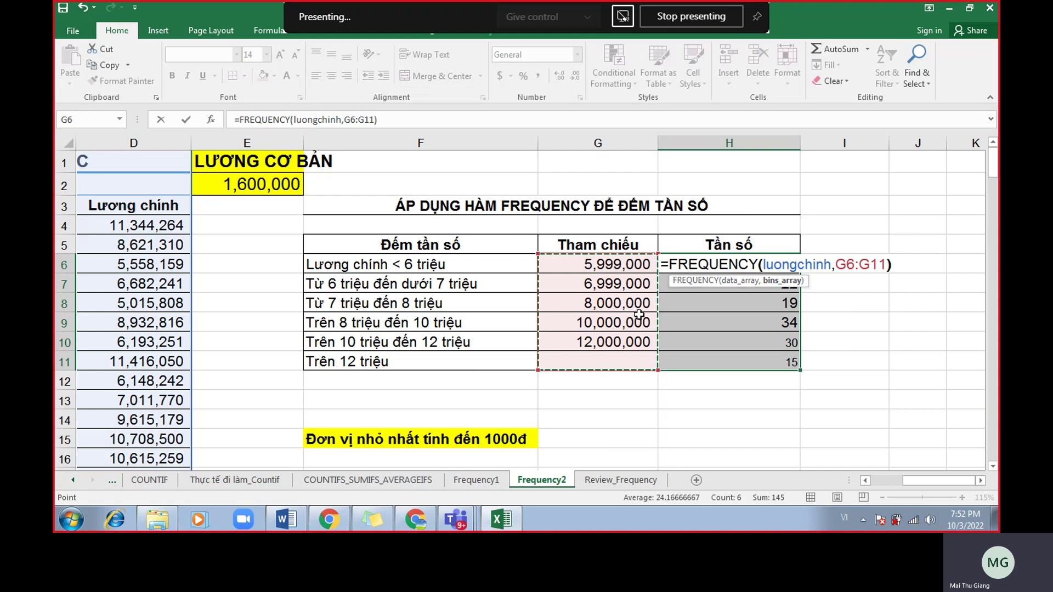
key(ctrl+shift+Return)
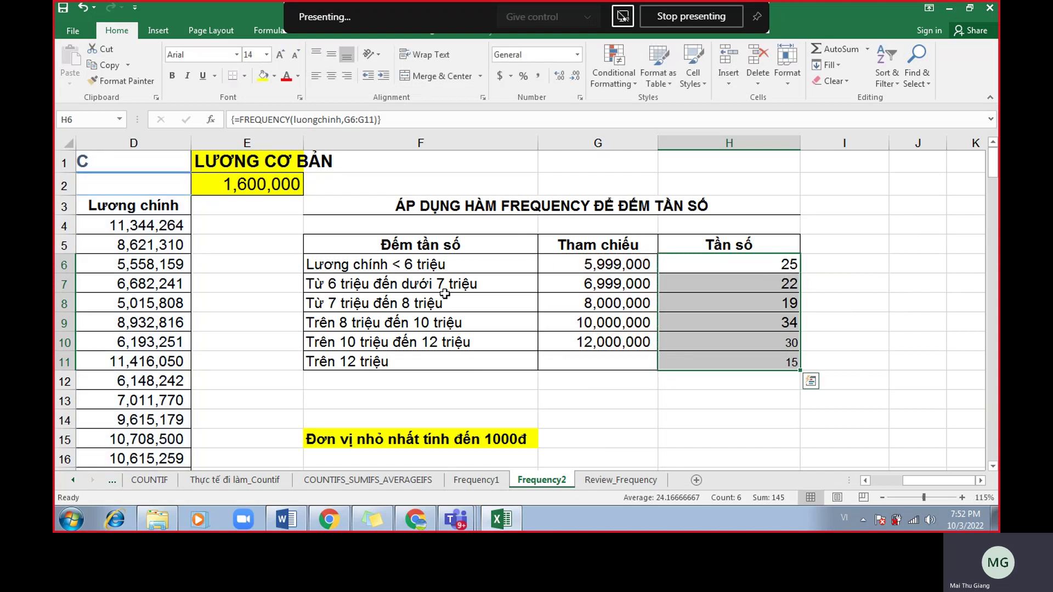
Reformat G6:G10 with thousands separators and no decimals, then bring up the Meet chat.
drag(606, 262, 606, 339)
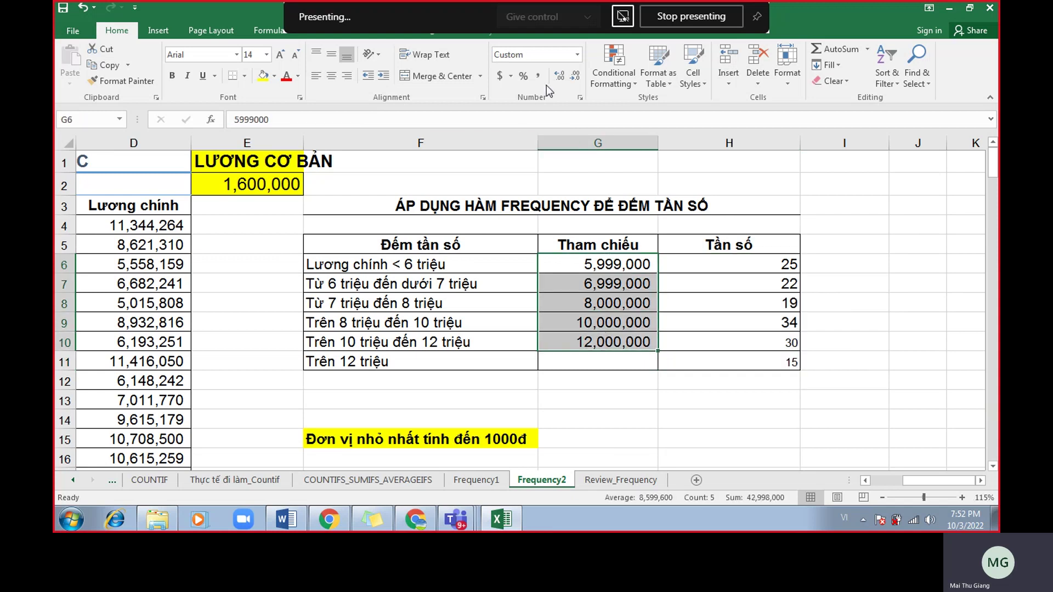
click(578, 55)
click(554, 87)
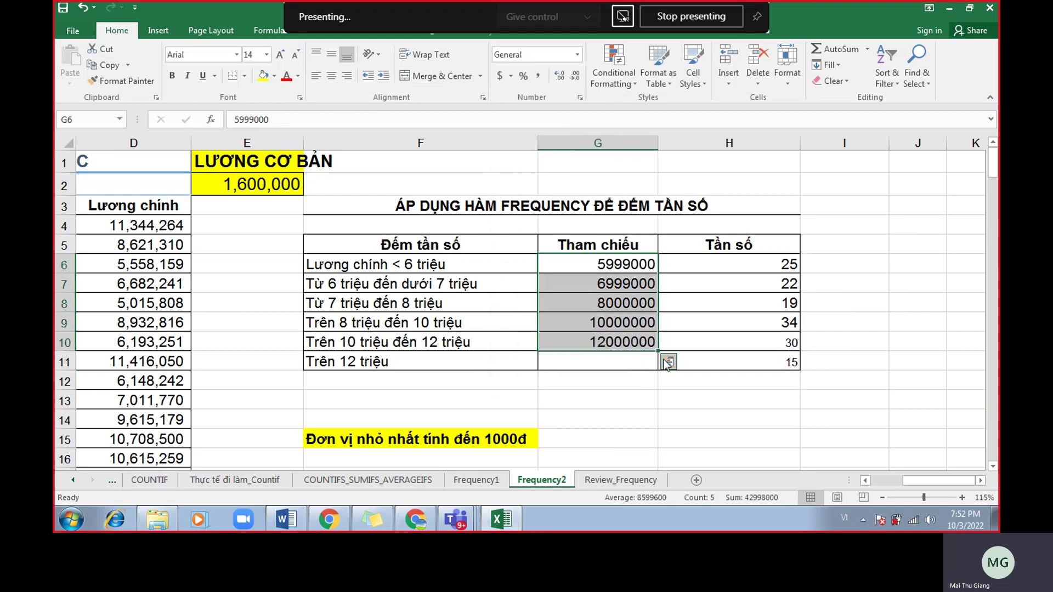
click(542, 77)
click(575, 75)
click(574, 76)
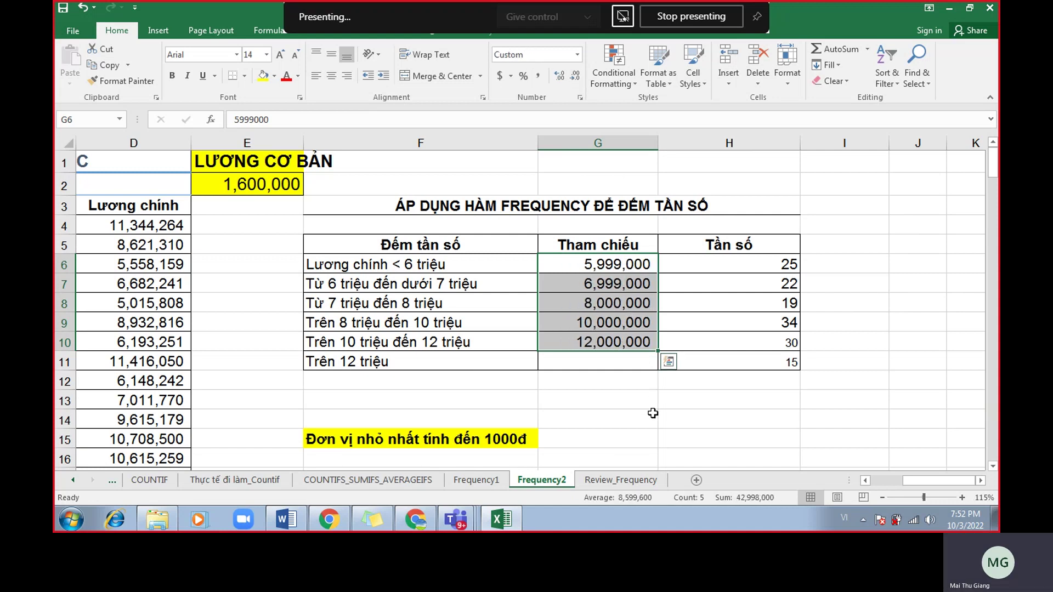
click(672, 414)
click(416, 519)
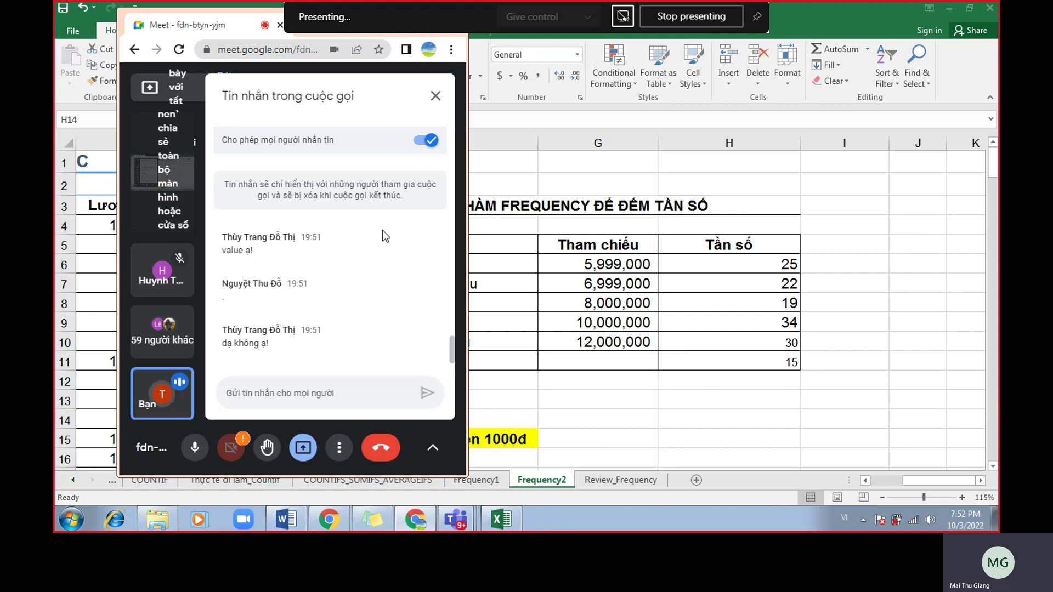
Move the Meet window off the workbook and jump to the luongchinh range via the Name Box.
drag(234, 20, 589, 84)
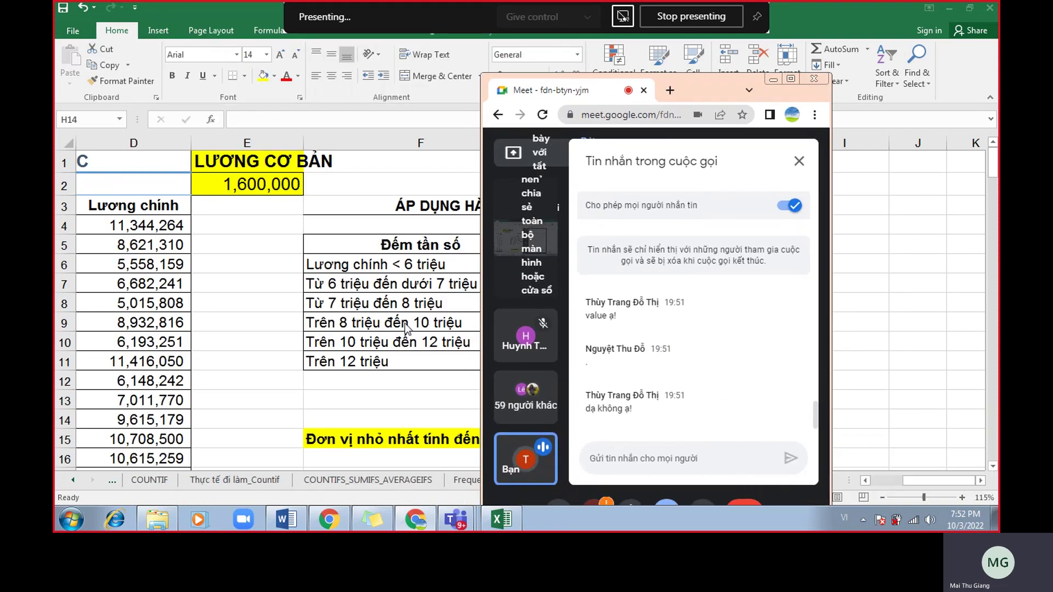
click(415, 518)
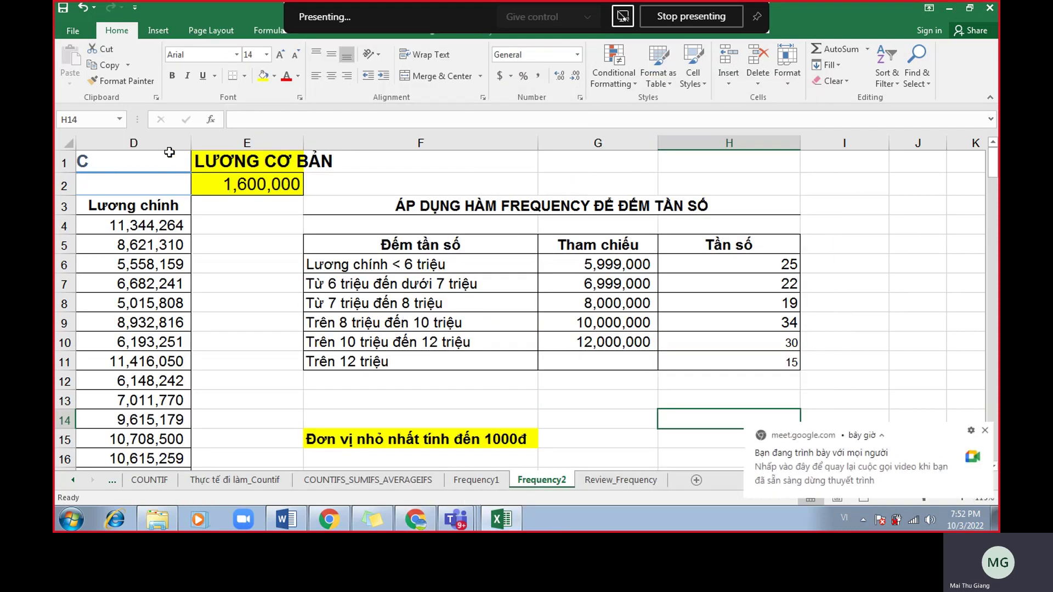
click(119, 119)
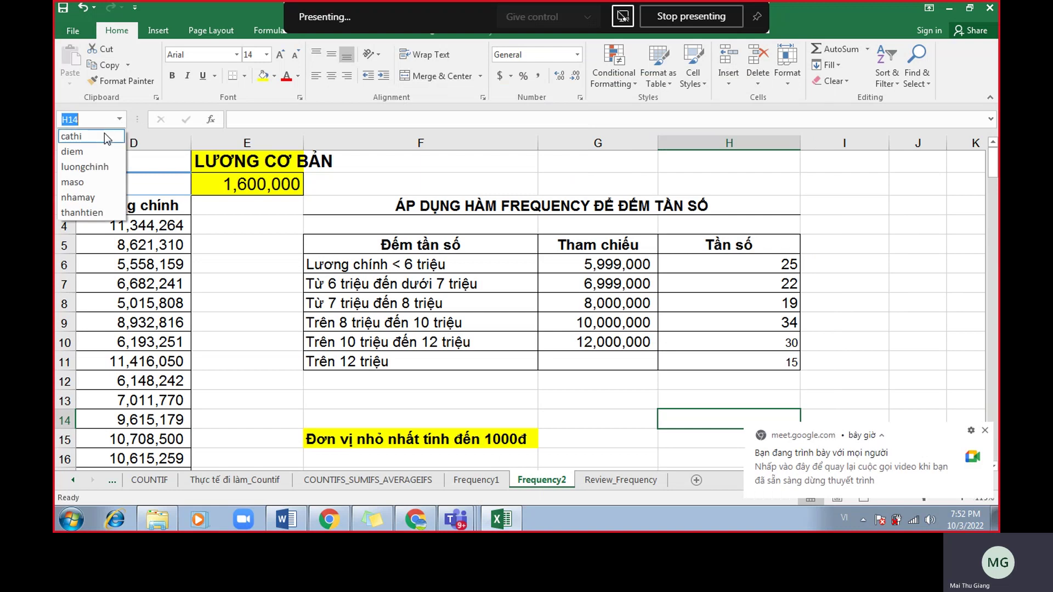
key(Up)
key(Return)
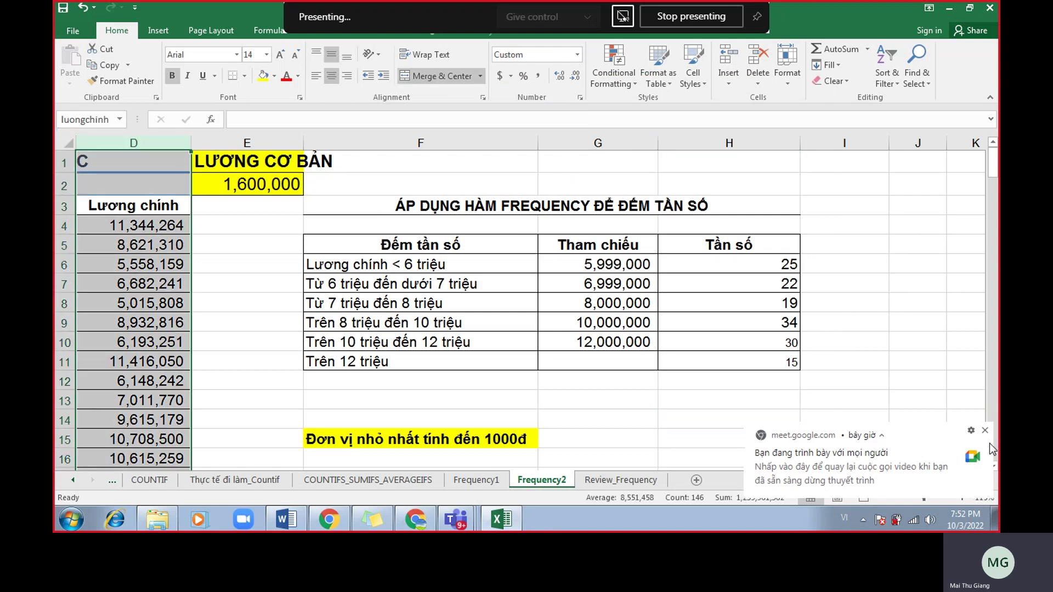
Highlight thresholds G6:G10, band labels F6:F11 and the FREQUENCY formula in H6.
click(607, 271)
drag(607, 271, 610, 336)
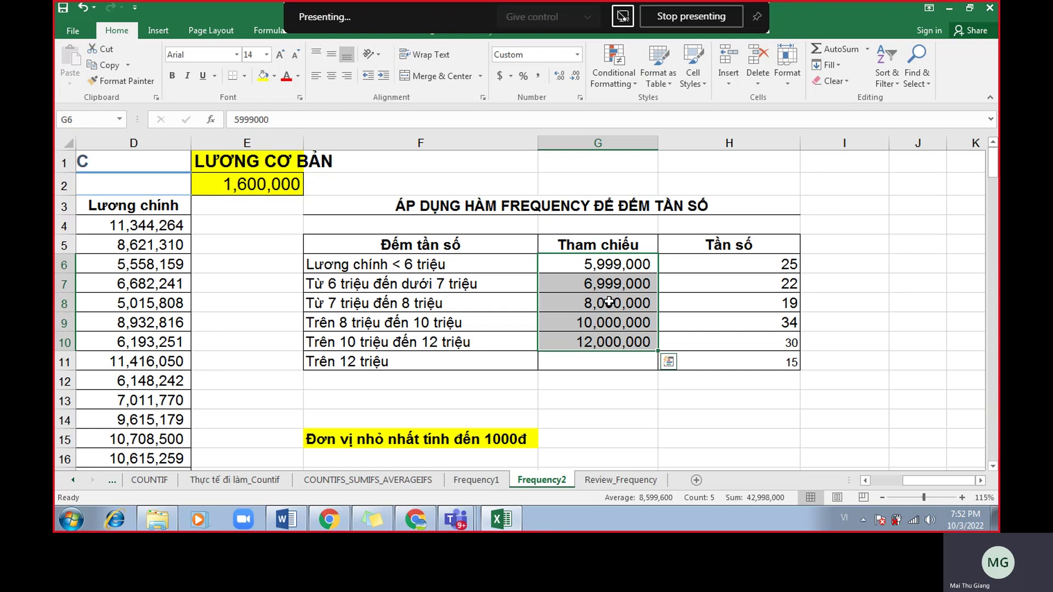
drag(483, 263, 527, 363)
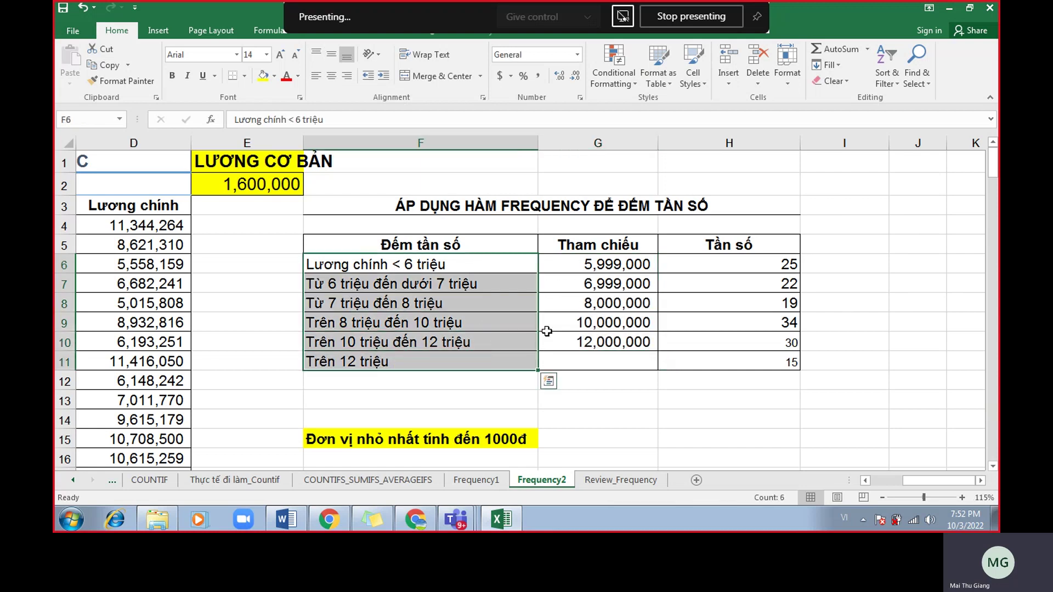
click(758, 270)
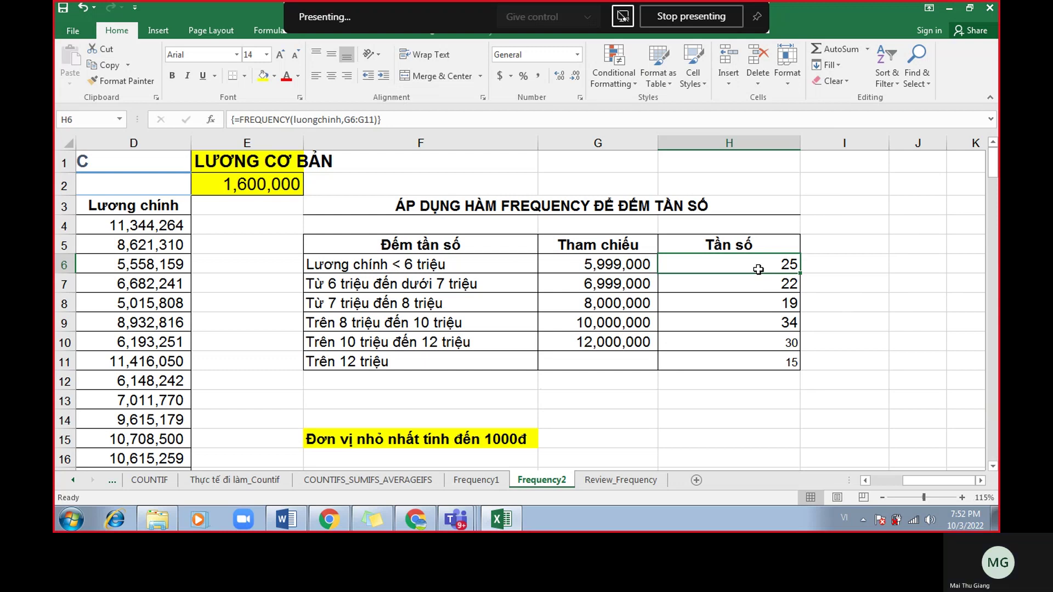
click(620, 480)
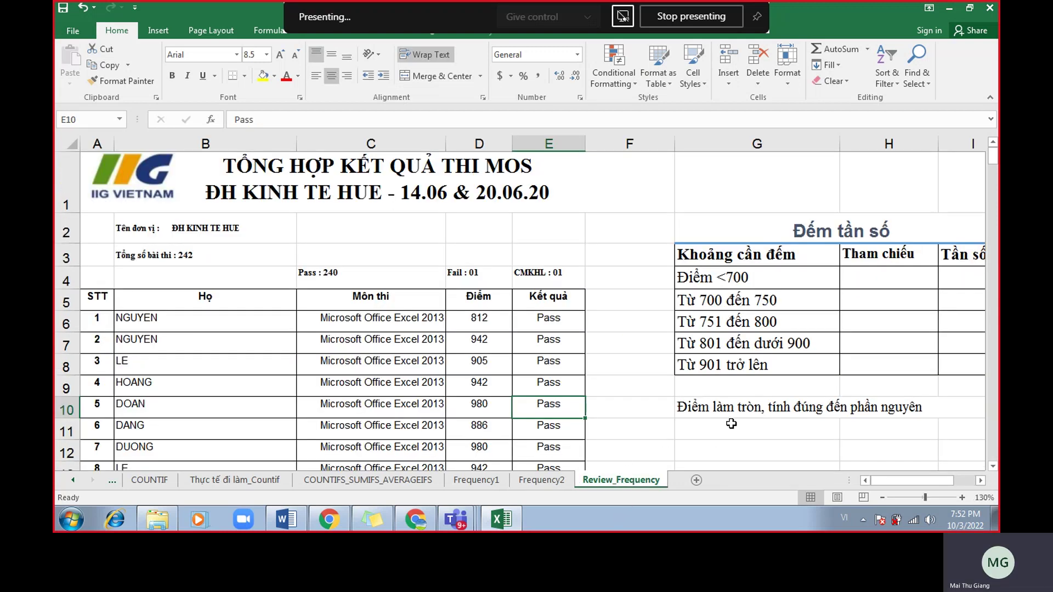
scroll(800, 431, down, 1)
drag(925, 477, 946, 479)
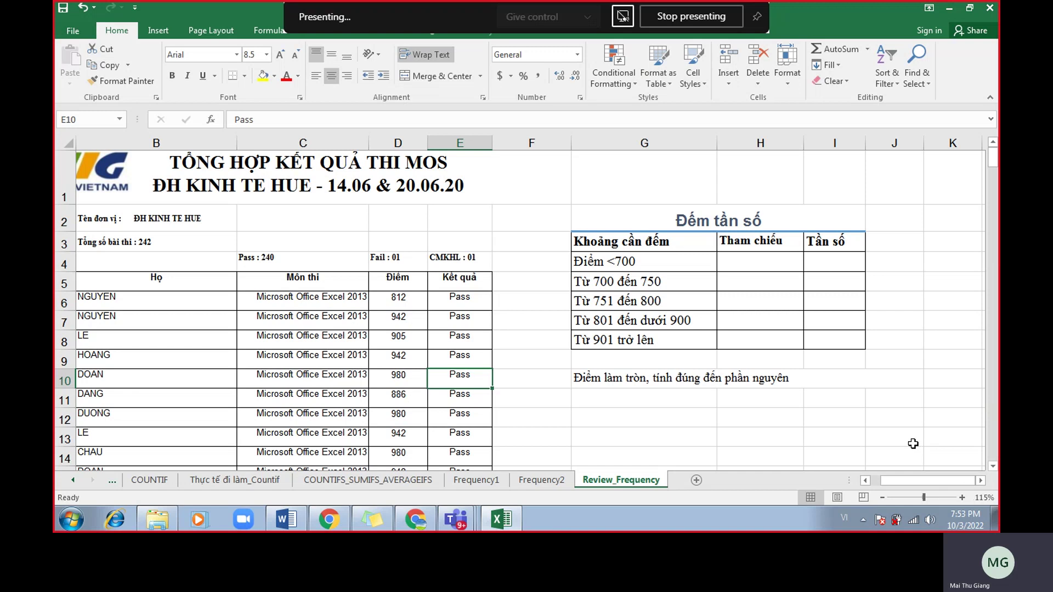
scroll(913, 443, up, 1)
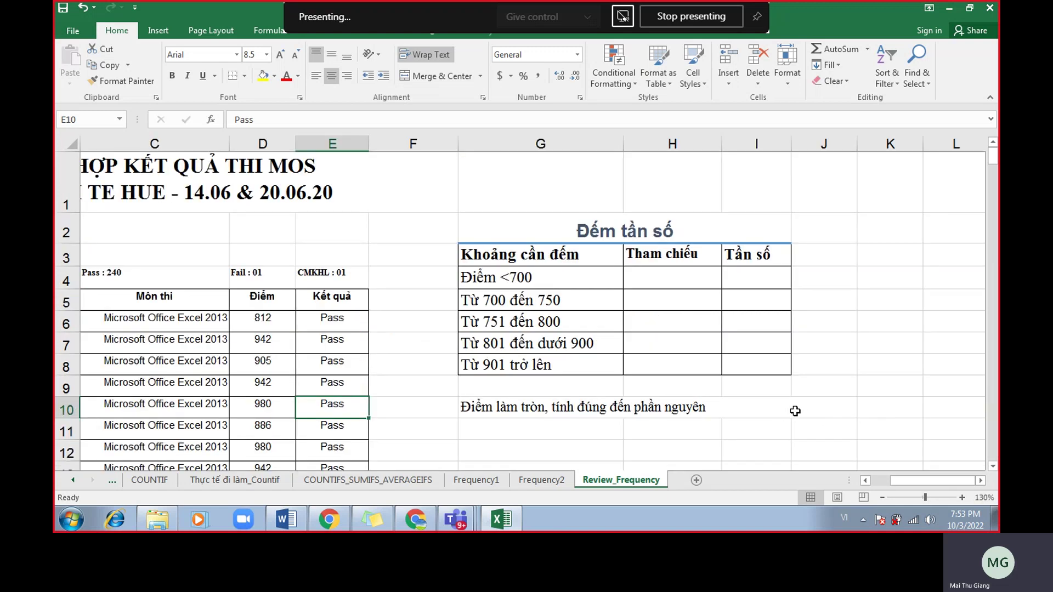
mouse_move(960, 517)
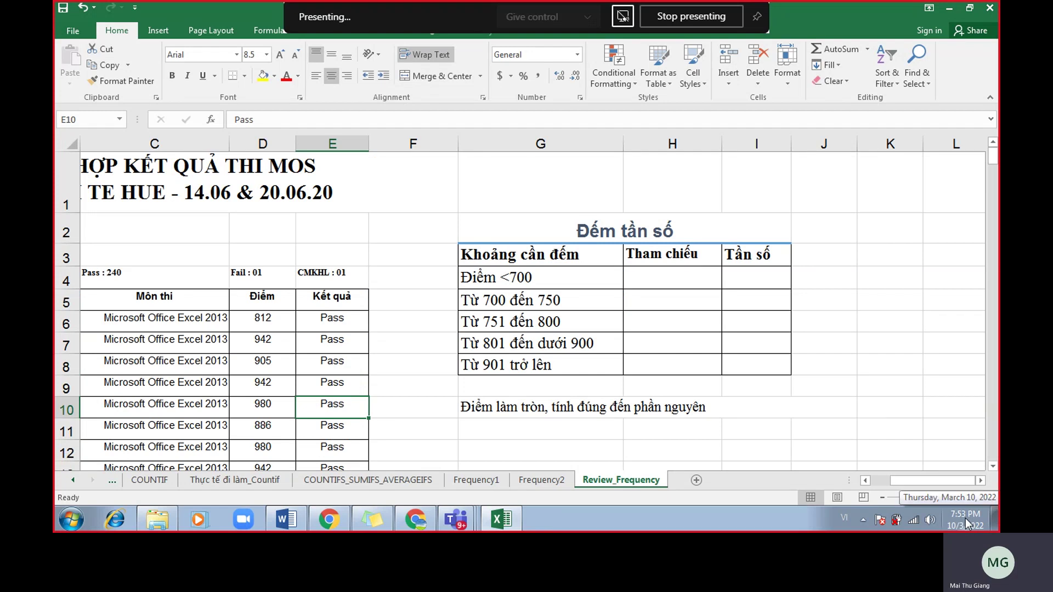
click(525, 368)
drag(971, 481, 952, 481)
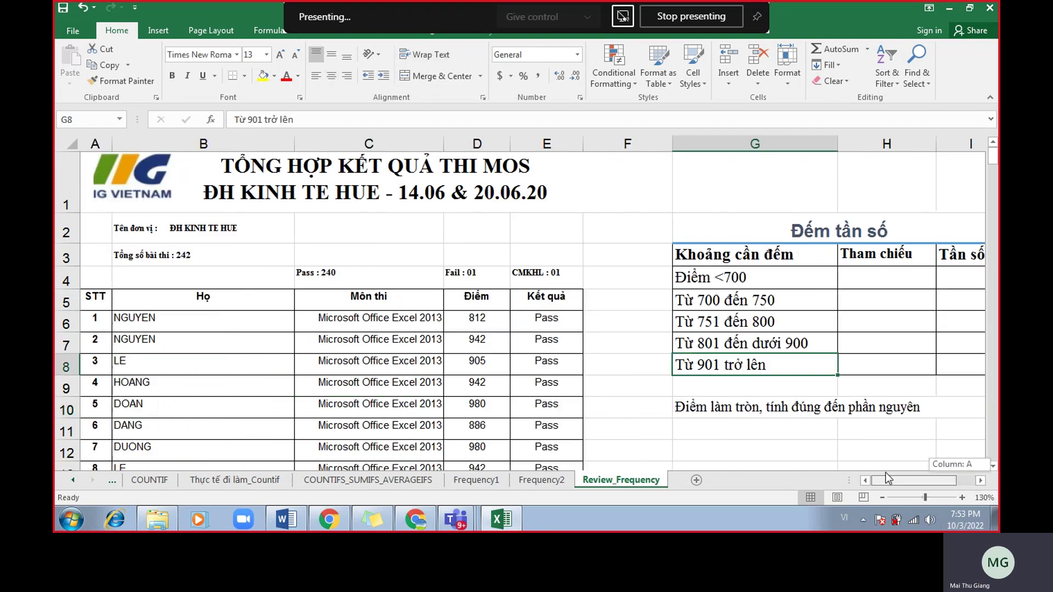
scroll(519, 348, down, 1)
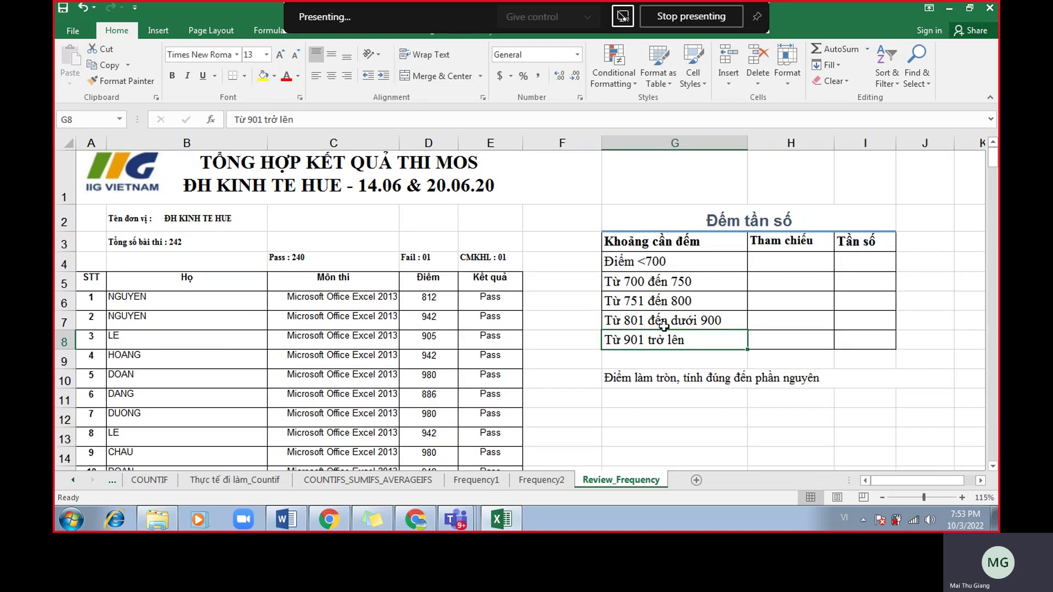
scroll(717, 347, up, 1)
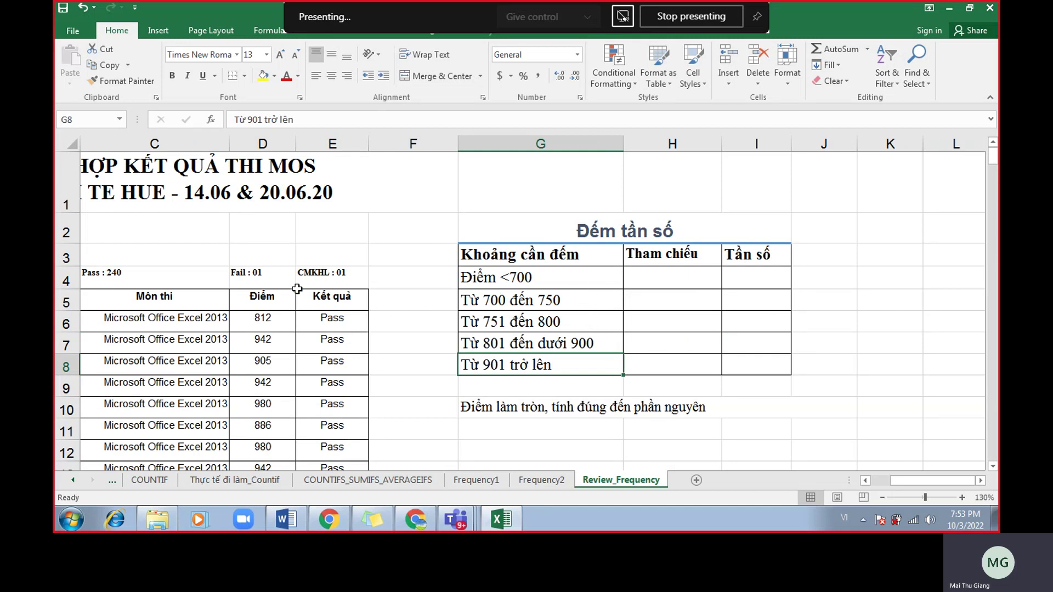
drag(554, 278, 628, 286)
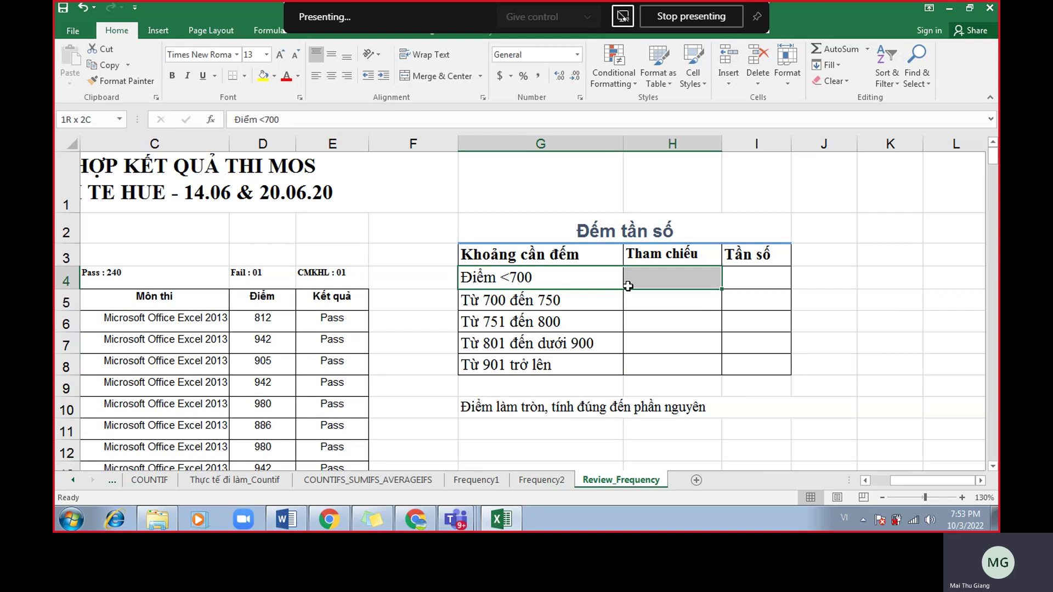
drag(613, 299, 653, 362)
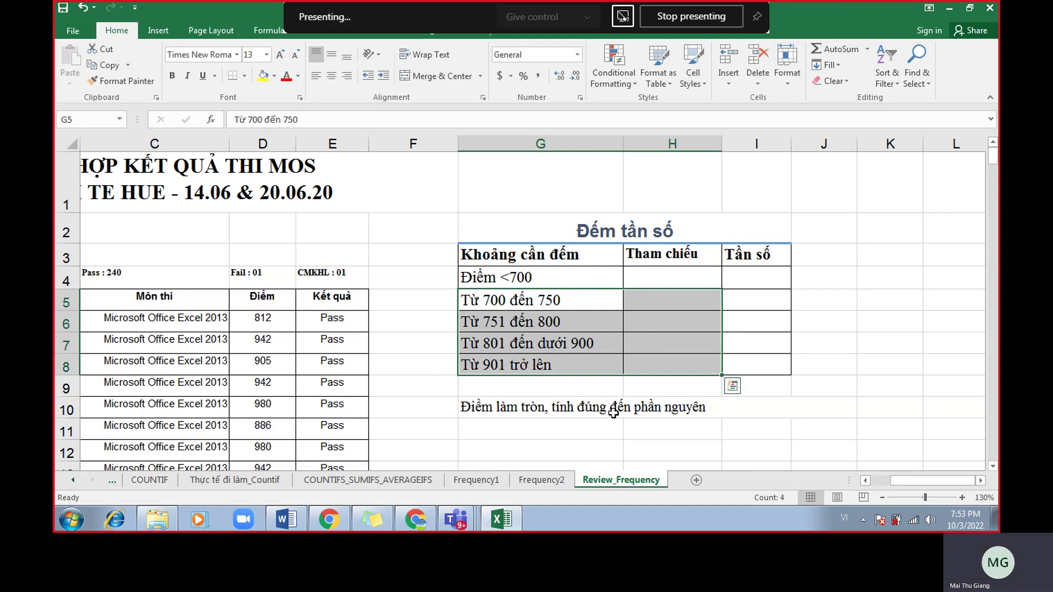
scroll(648, 391, up, 1)
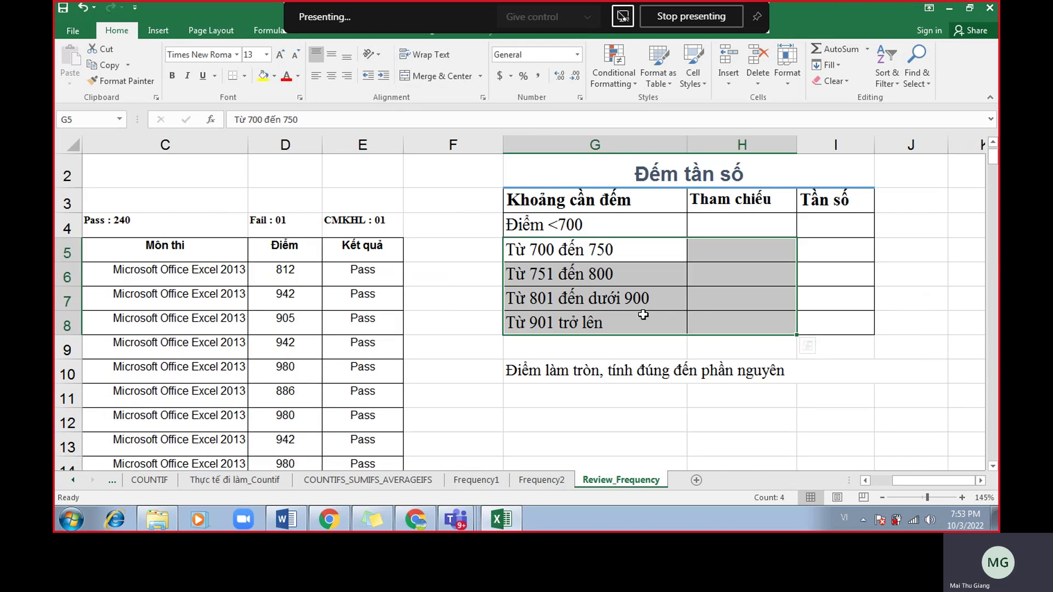
drag(616, 235, 620, 320)
Enter Tham chiếu thresholds 699, 750, 800 and 899 for the first four score bands.
click(723, 230)
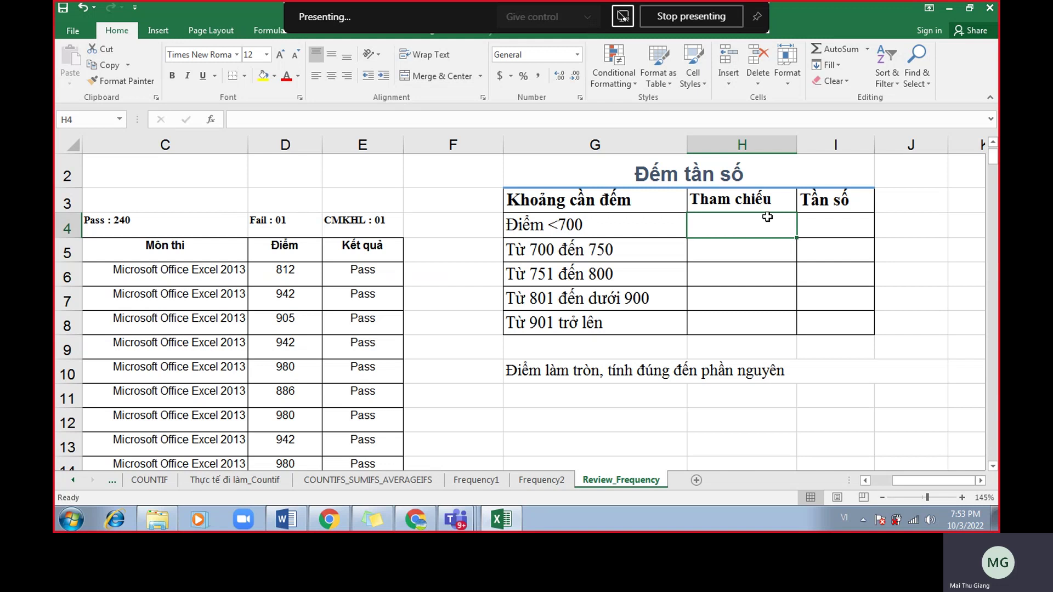
text(699)
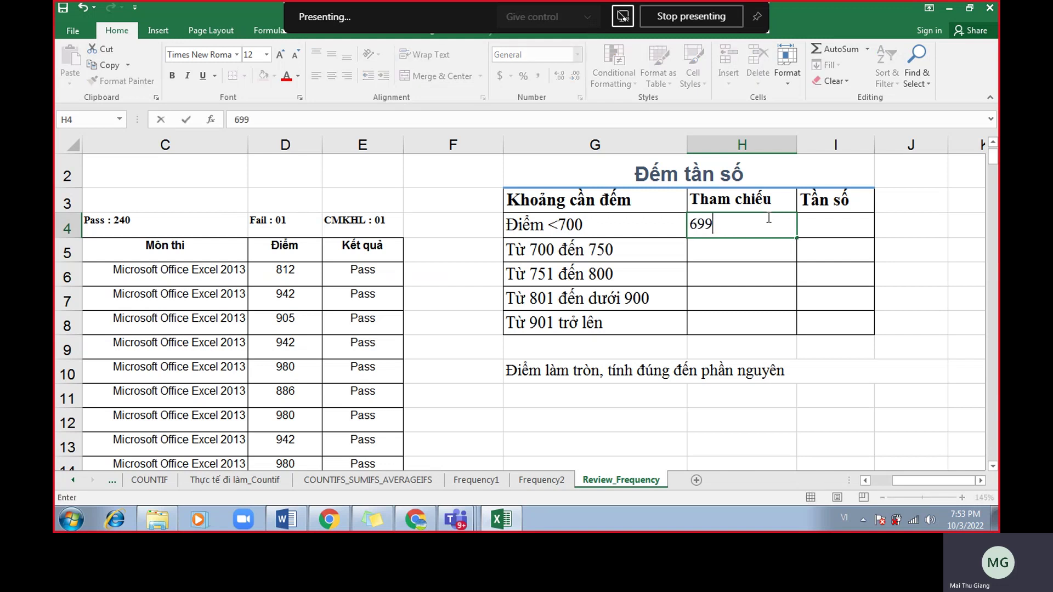
key(Return)
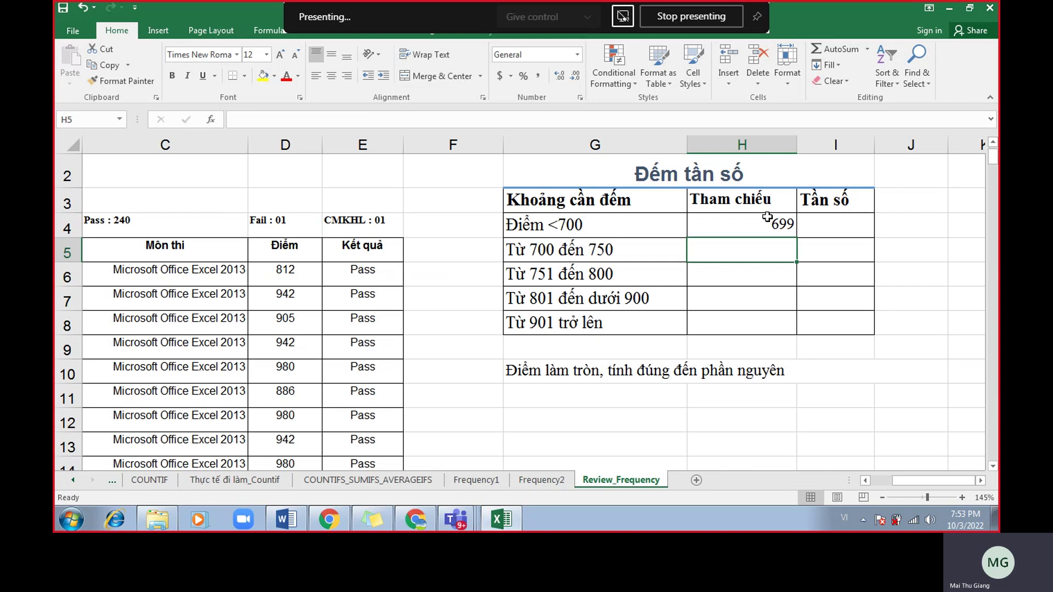
text(750)
key(Return)
text(800)
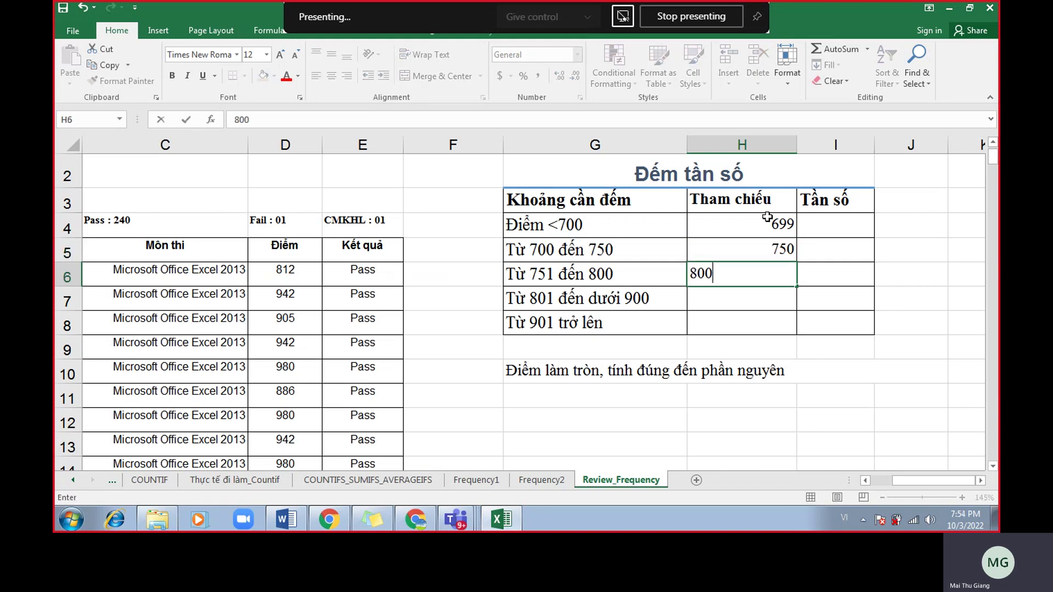
key(Return)
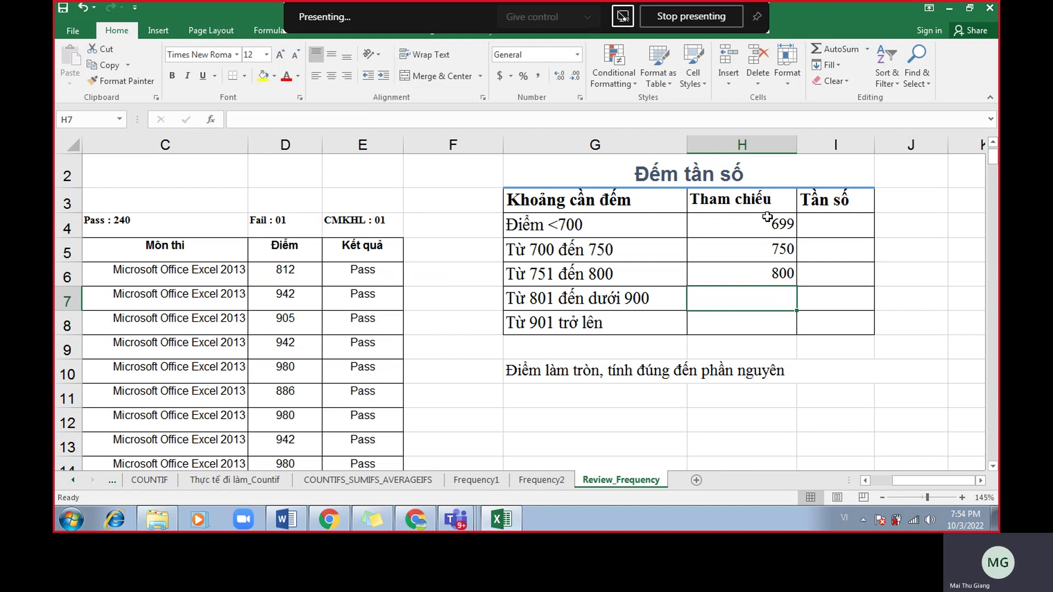
text(899)
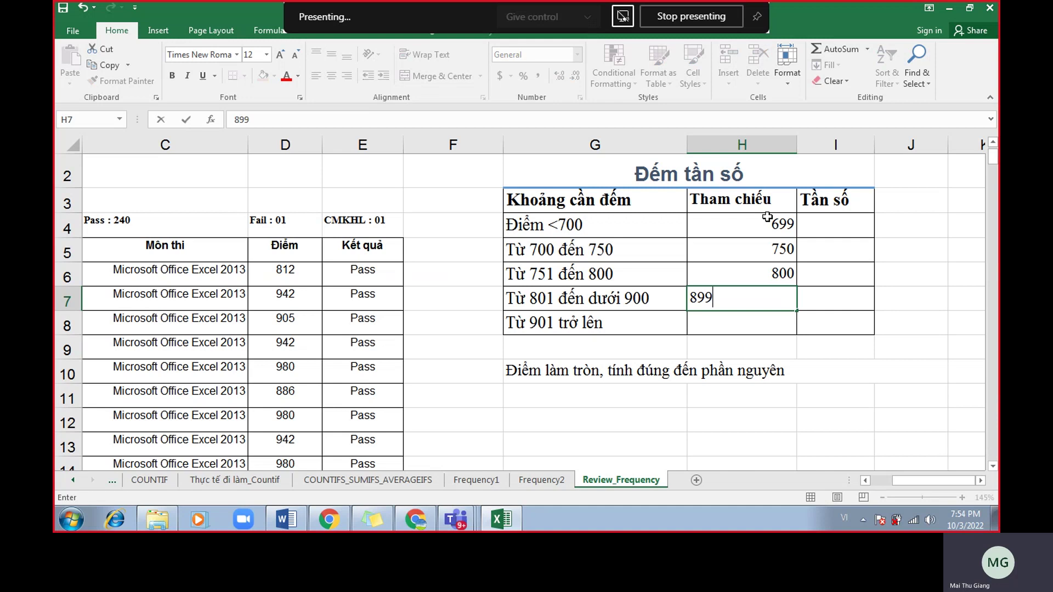
key(Return)
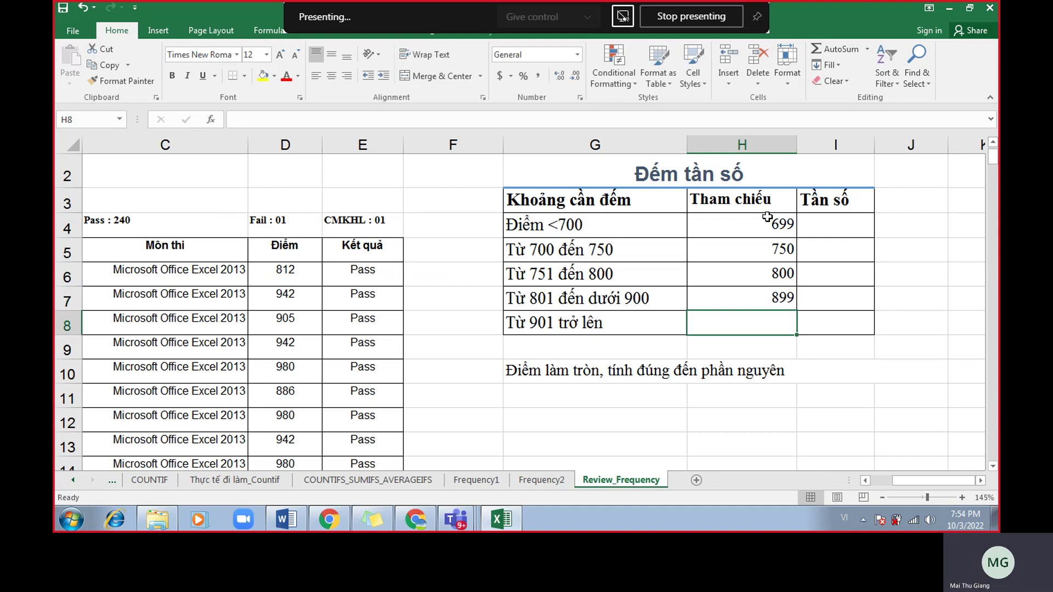
Review the four thresholds and confirm via the Name Box that diem covers the Điểm column.
drag(784, 228, 784, 298)
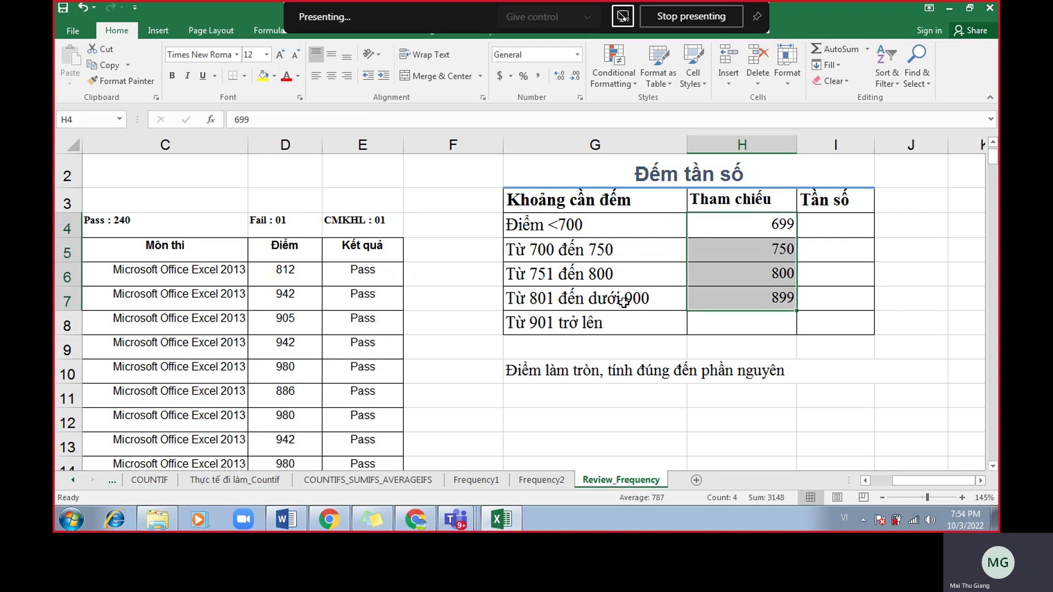
click(375, 144)
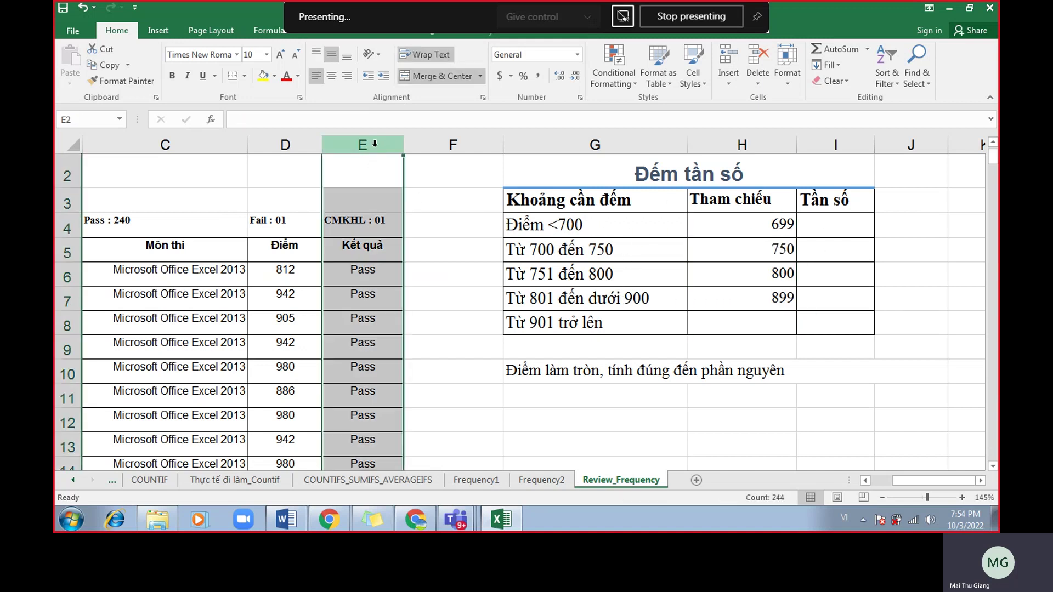
click(376, 227)
click(367, 144)
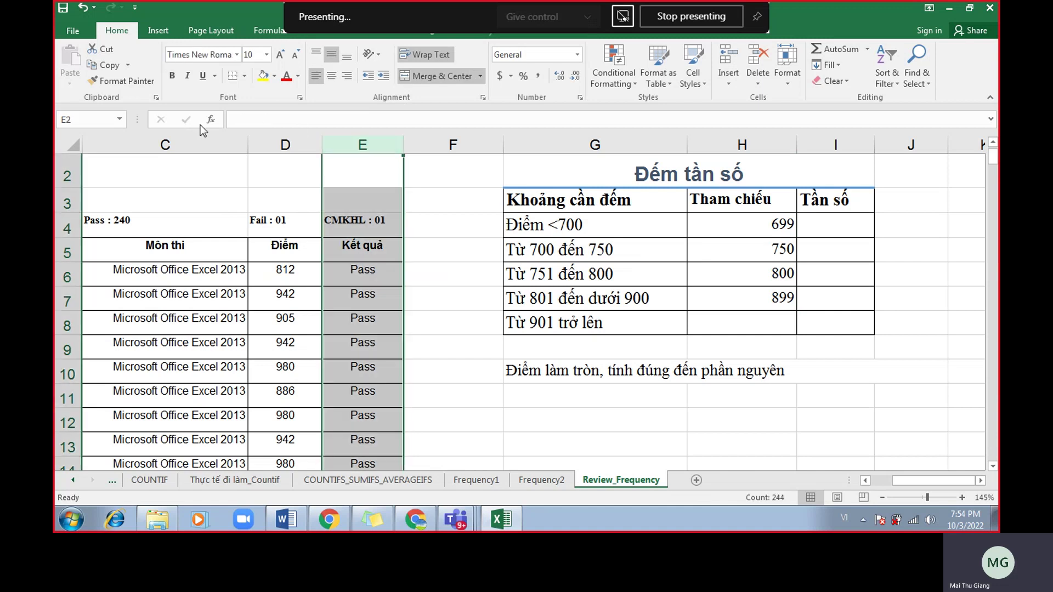
click(119, 120)
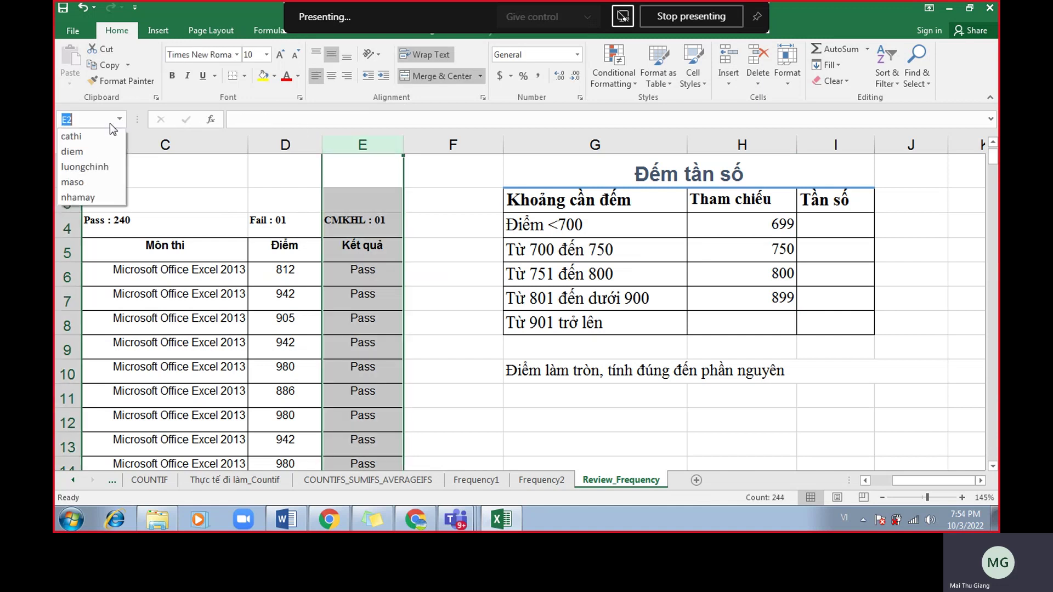
click(88, 170)
click(527, 233)
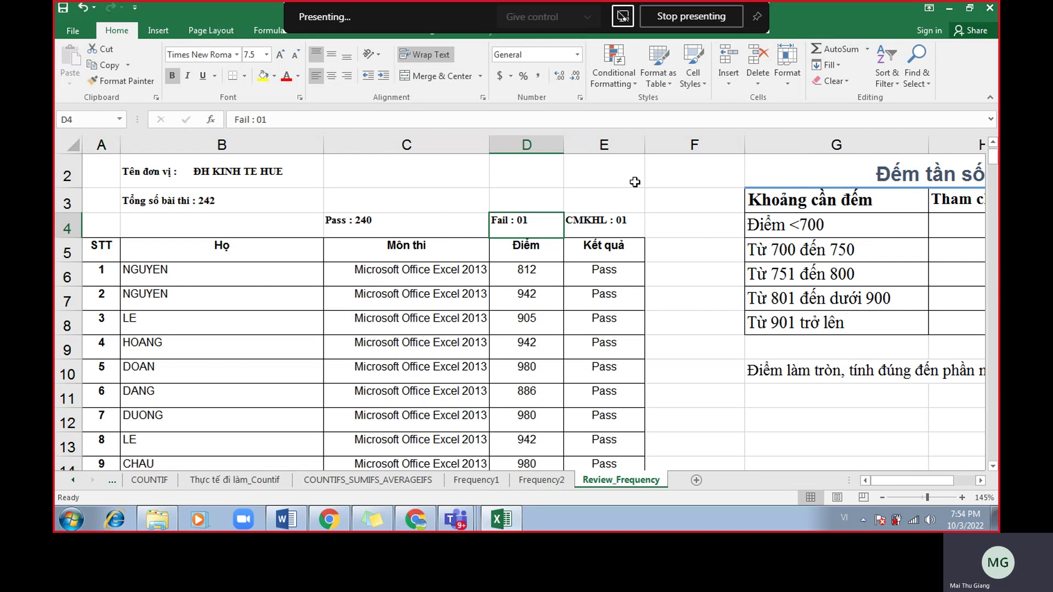
click(603, 146)
click(535, 144)
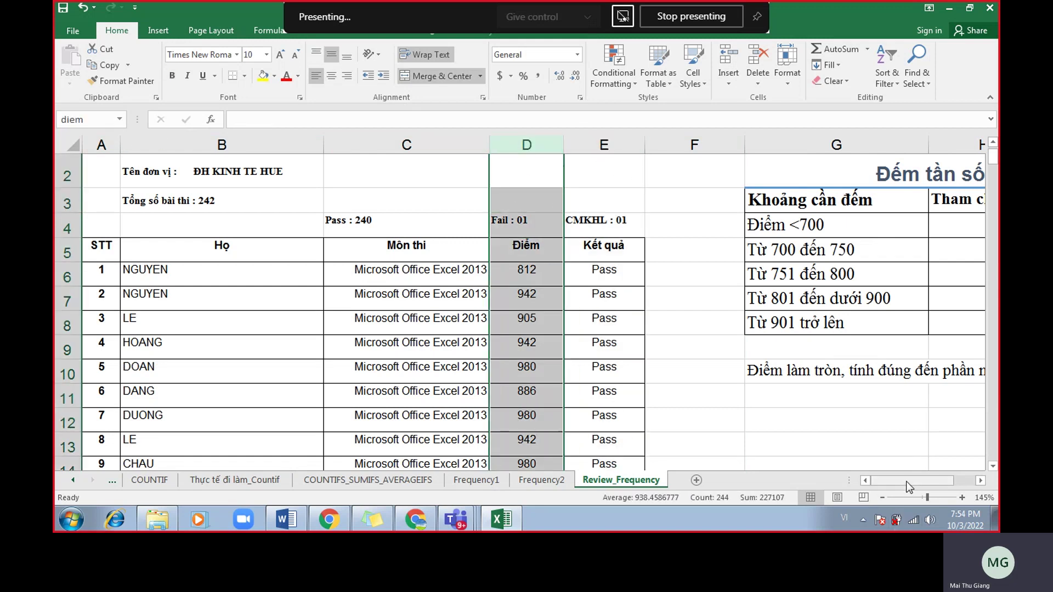
drag(909, 485, 949, 475)
click(307, 144)
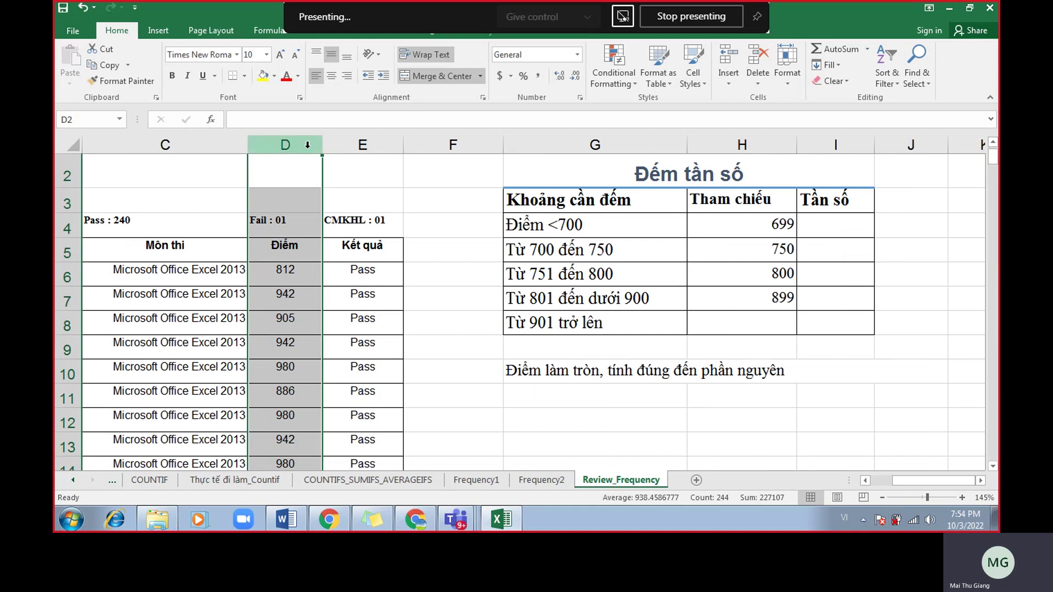
click(613, 390)
Select the Tần số cells I4:I8 for the counts.
drag(830, 229, 827, 301)
click(817, 229)
drag(818, 228, 817, 320)
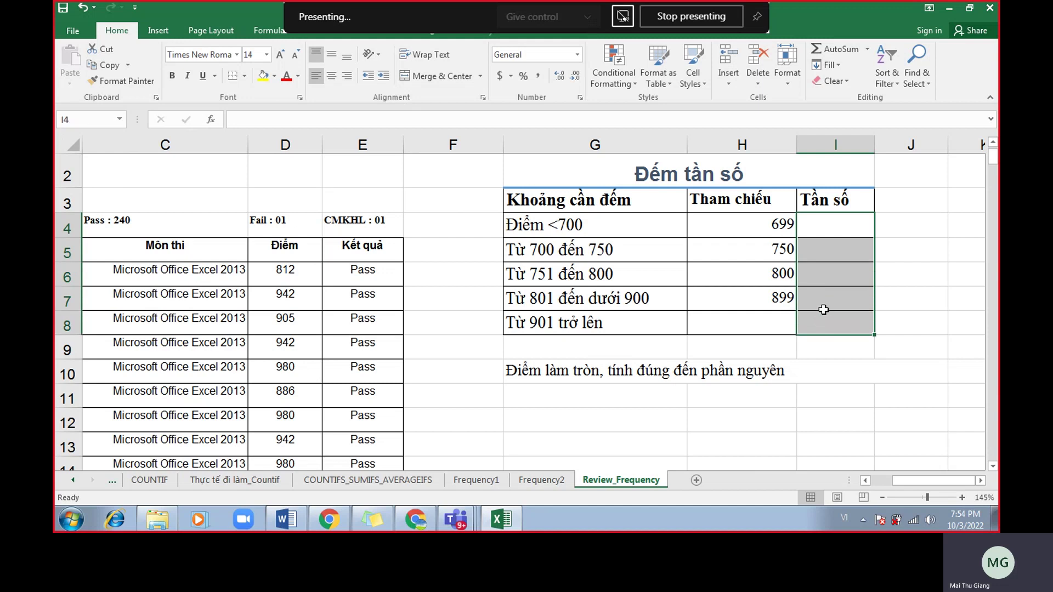
Enter =FREQUENCY(diem,H4:H8) as an array over I4:I8 (counts 1, 2, 2, 26, 211), then clear it to redo.
text(=fre)
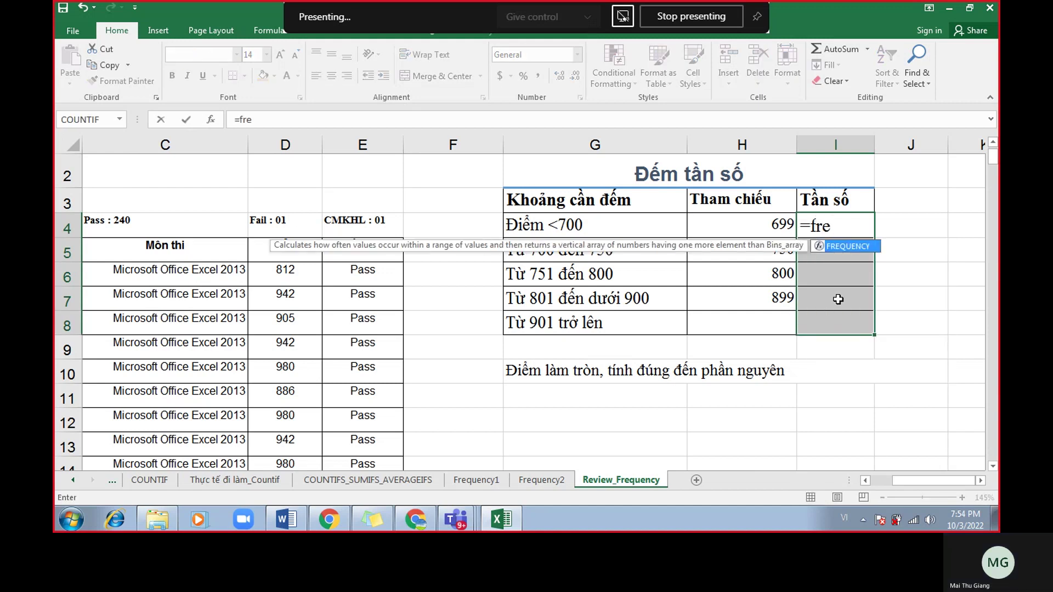
double_click(858, 248)
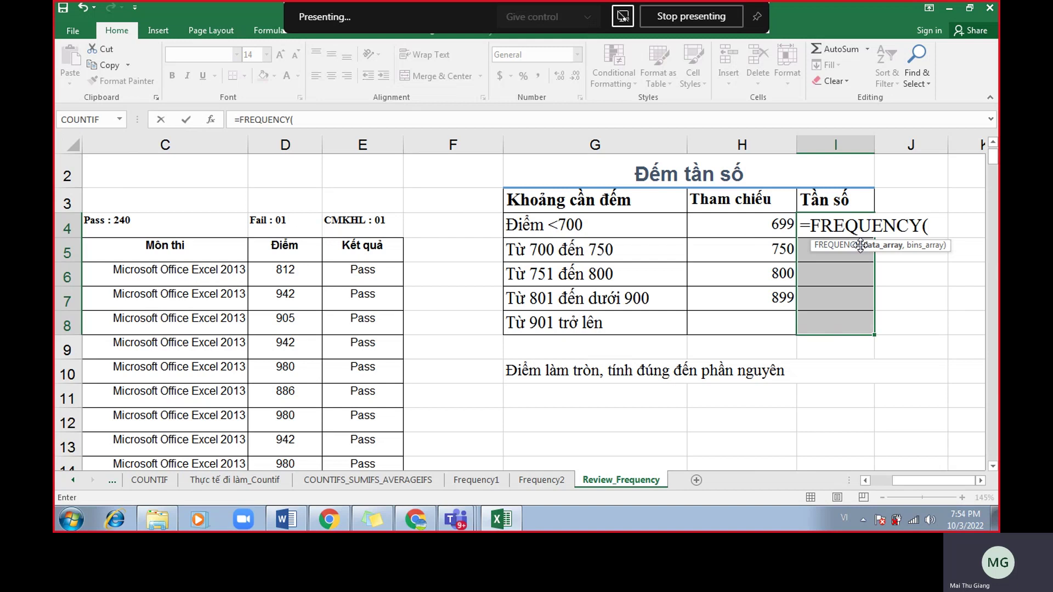
text(diem,)
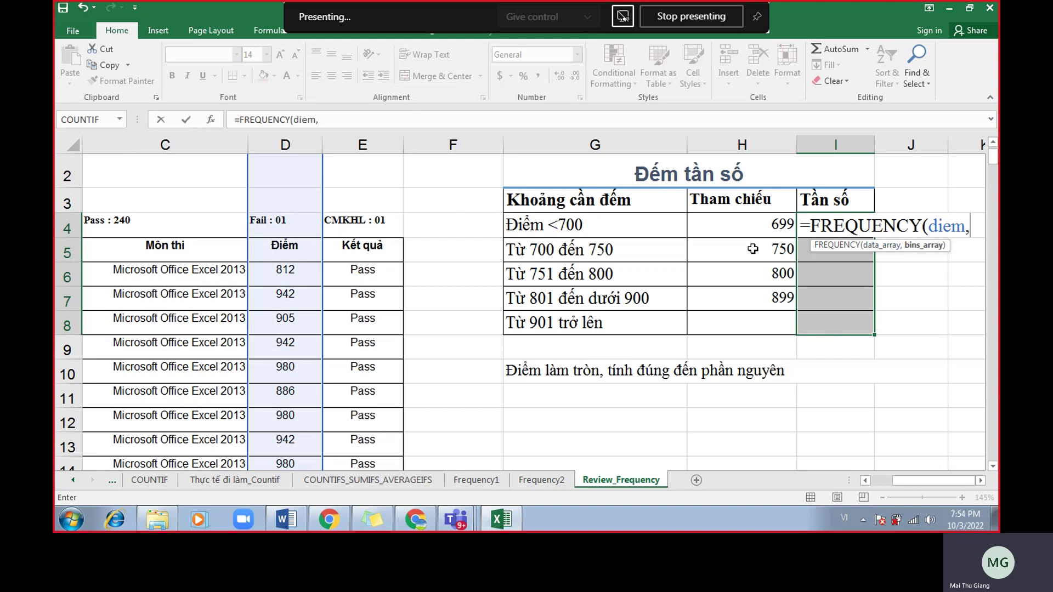
drag(759, 227, 758, 322)
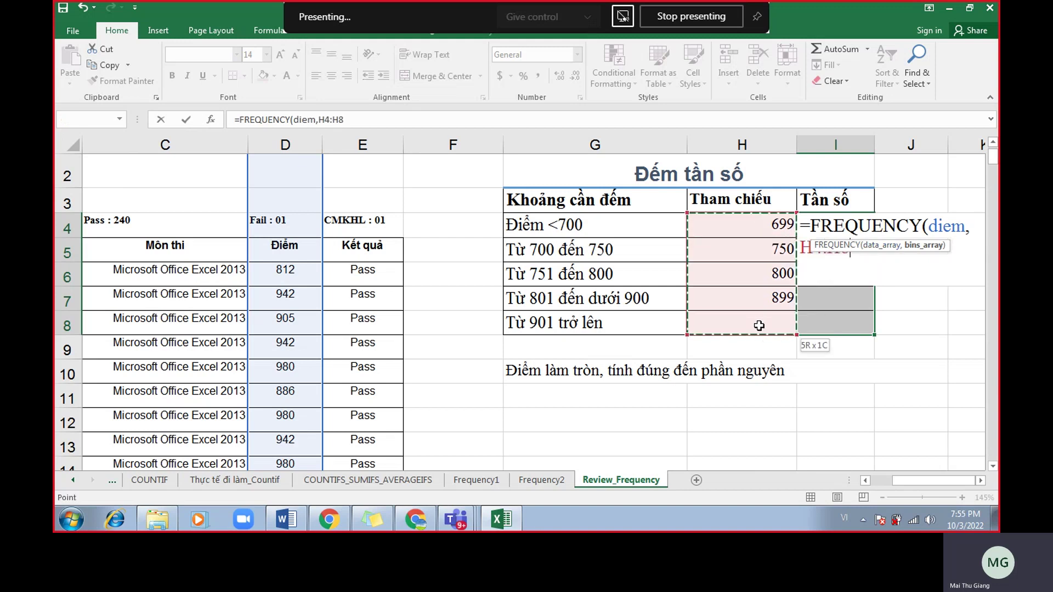
drag(758, 326, 759, 326)
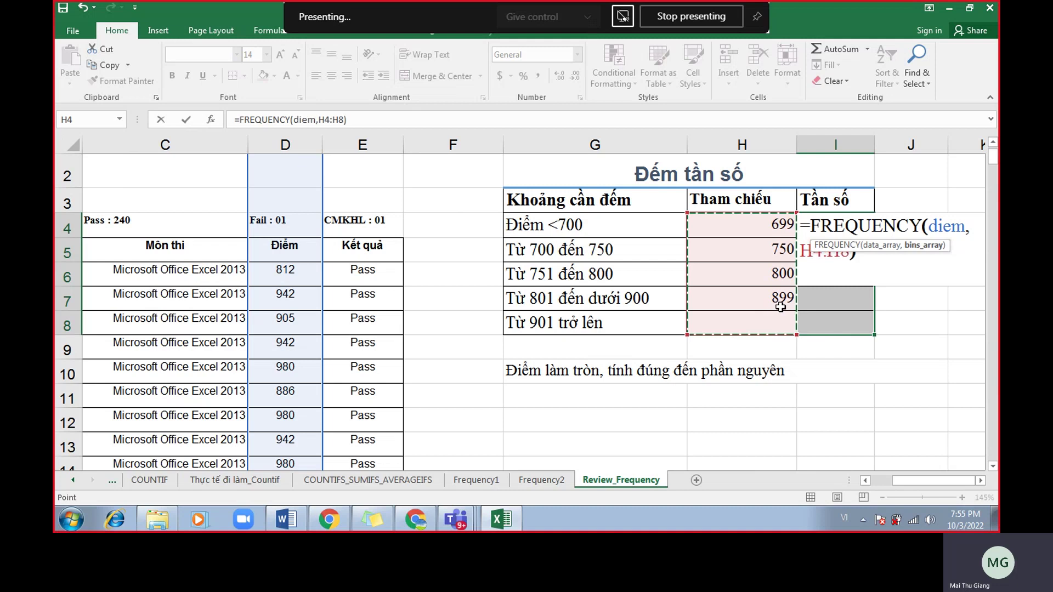
text())
click(979, 480)
click(979, 481)
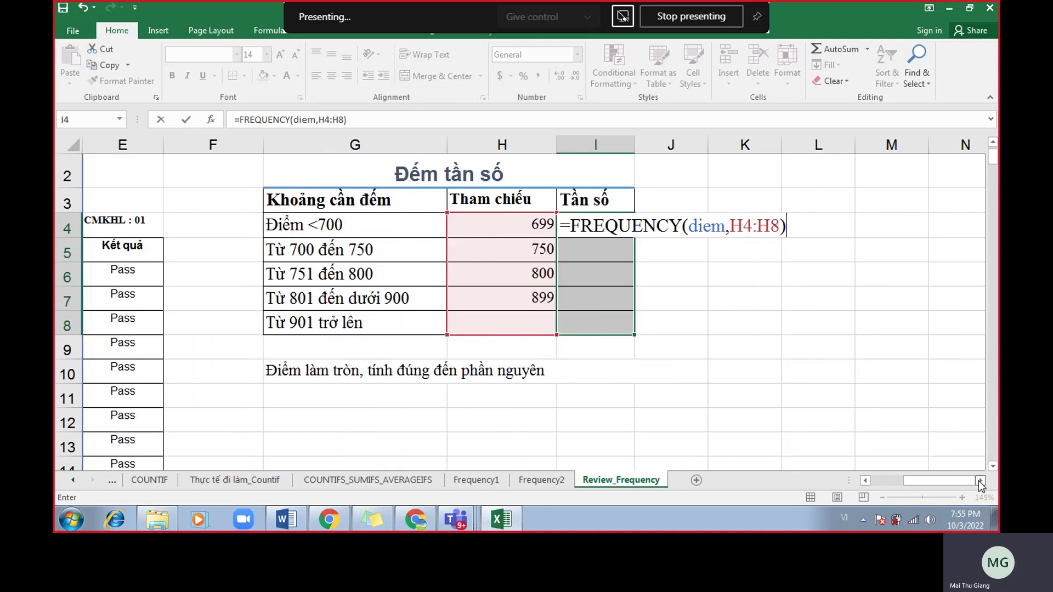
key(ctrl+shift+Return)
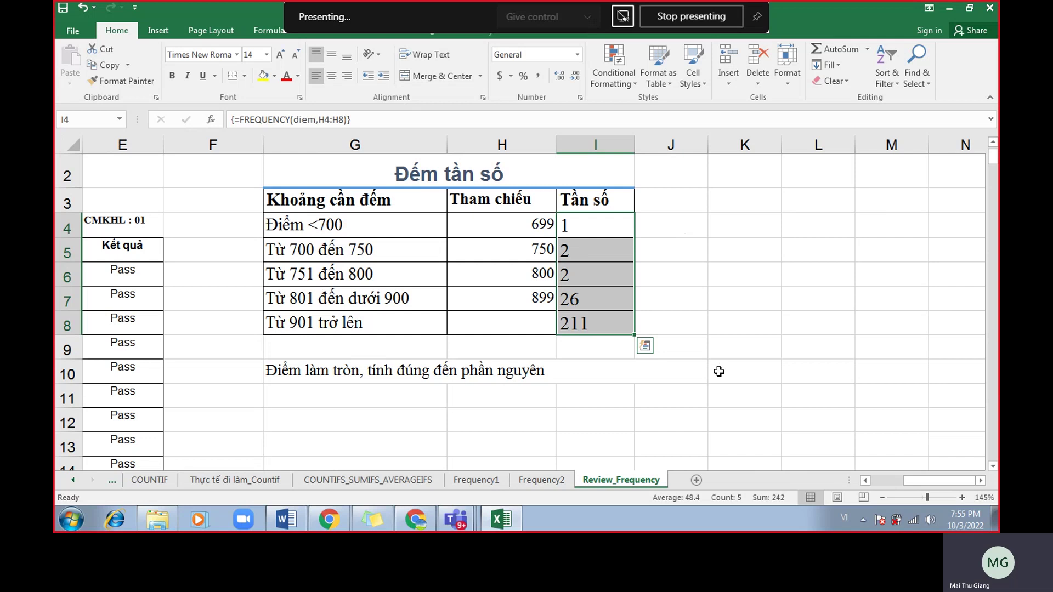
key(Delete)
Re-enter =FREQUENCY(diem,H4:H8) as an array formula across I4:I8, giving 1, 2, 2, 26, 211.
drag(616, 235, 606, 323)
text(=fre)
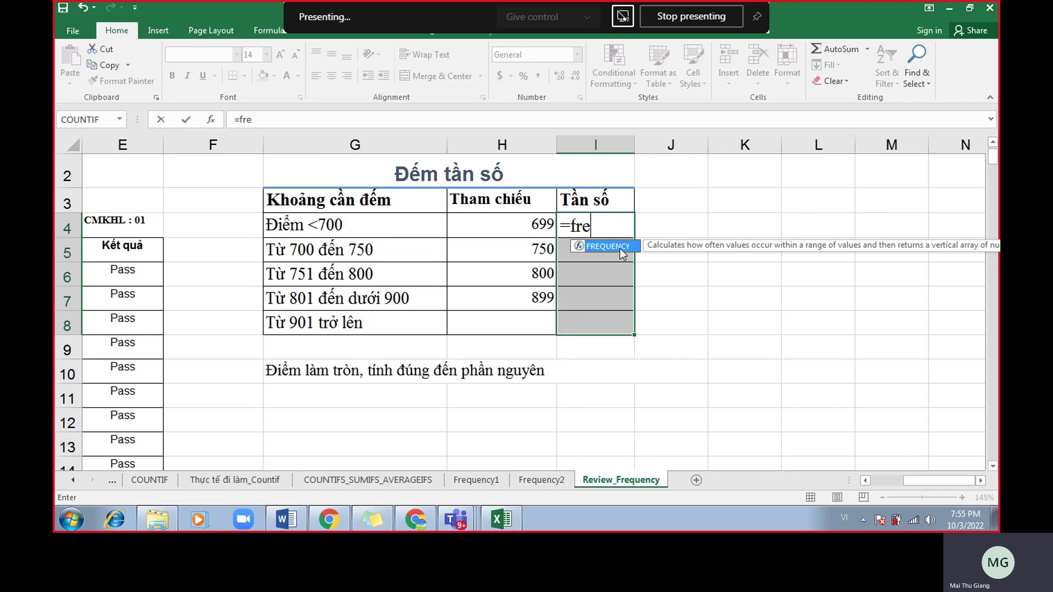
double_click(620, 249)
text(diem,)
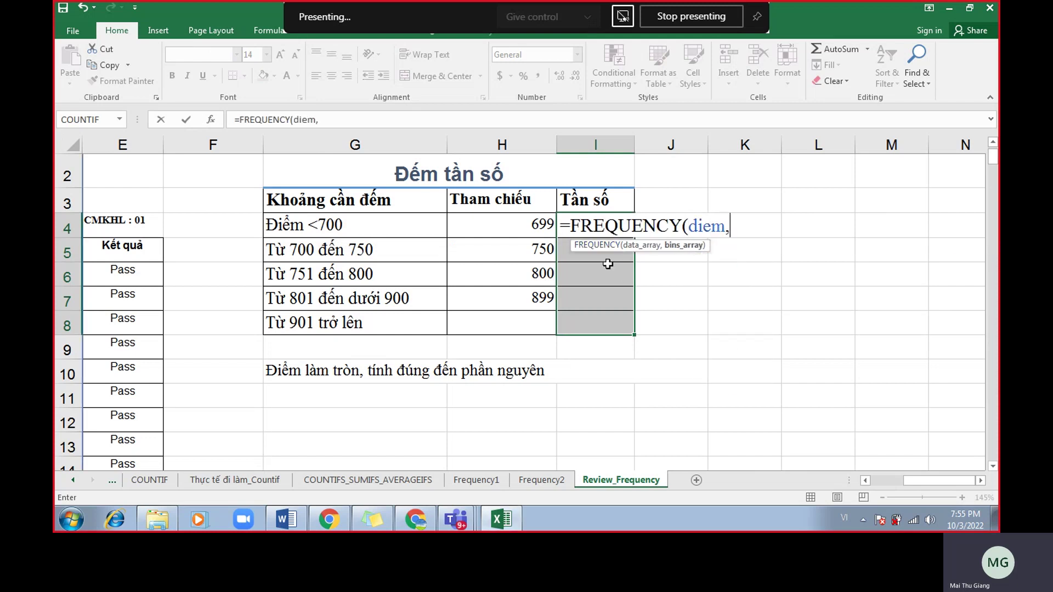
drag(529, 226, 526, 317)
text())
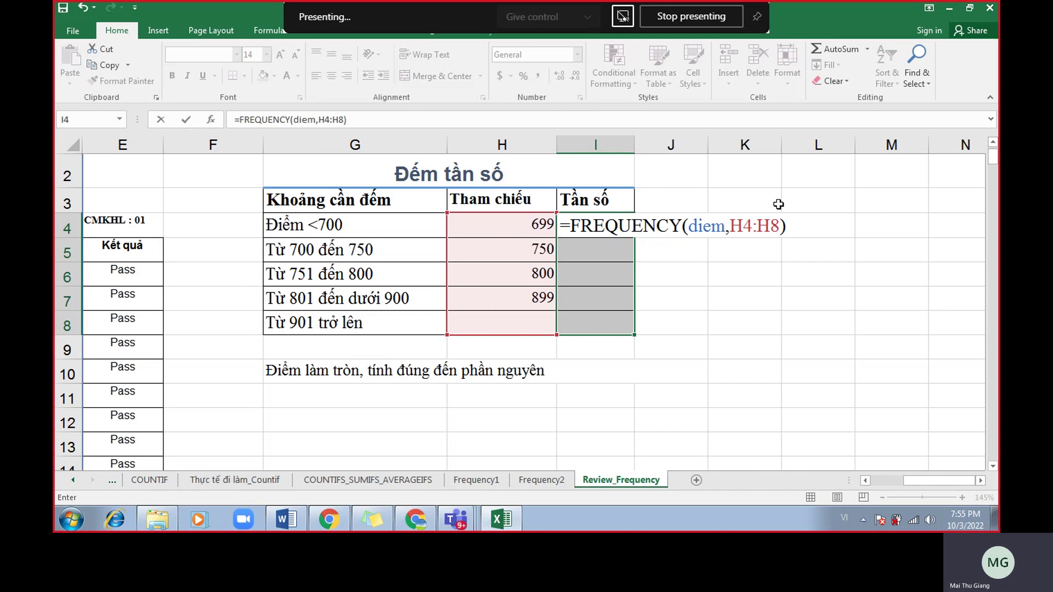
key(ctrl+shift+Return)
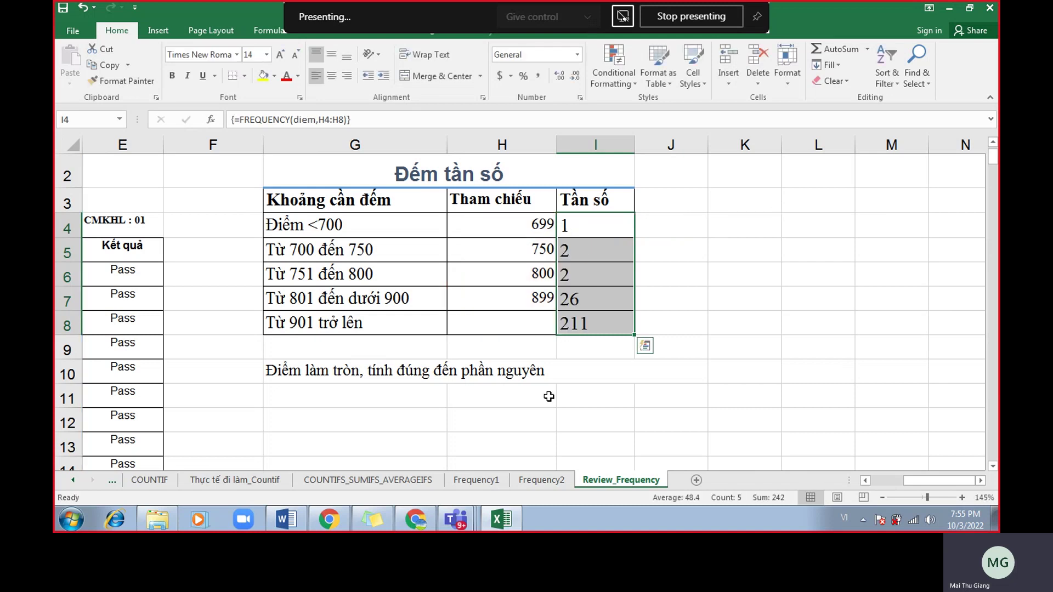
Bring up the Google Meet call window and move it to the right side of the screen.
click(416, 519)
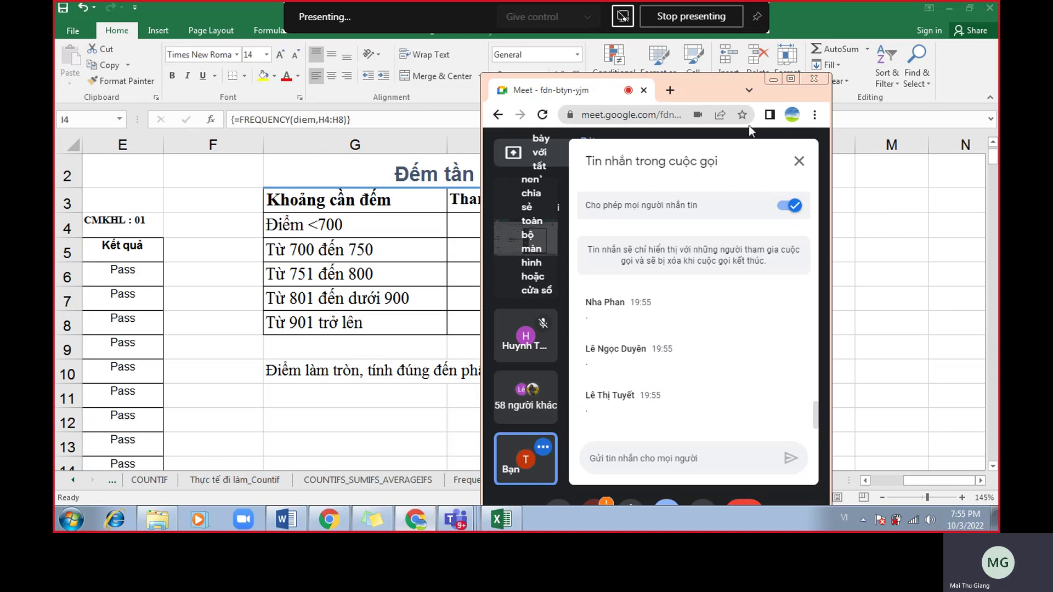
drag(718, 90, 927, 93)
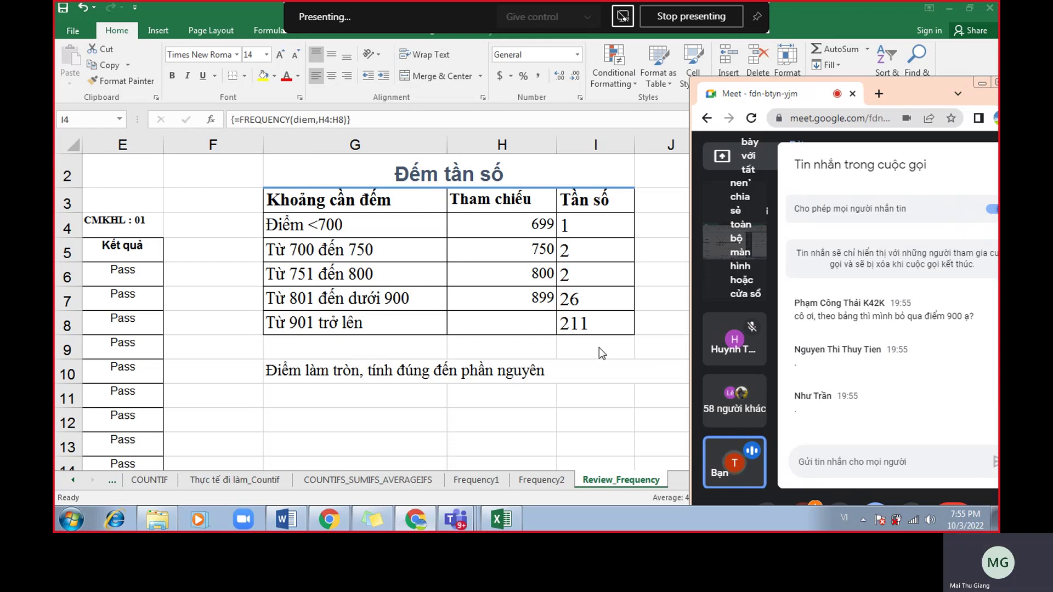
Change the last band label in G8 from 'Từ 901 trở lên' to 'Từ 900 trở lên'.
click(393, 324)
double_click(307, 324)
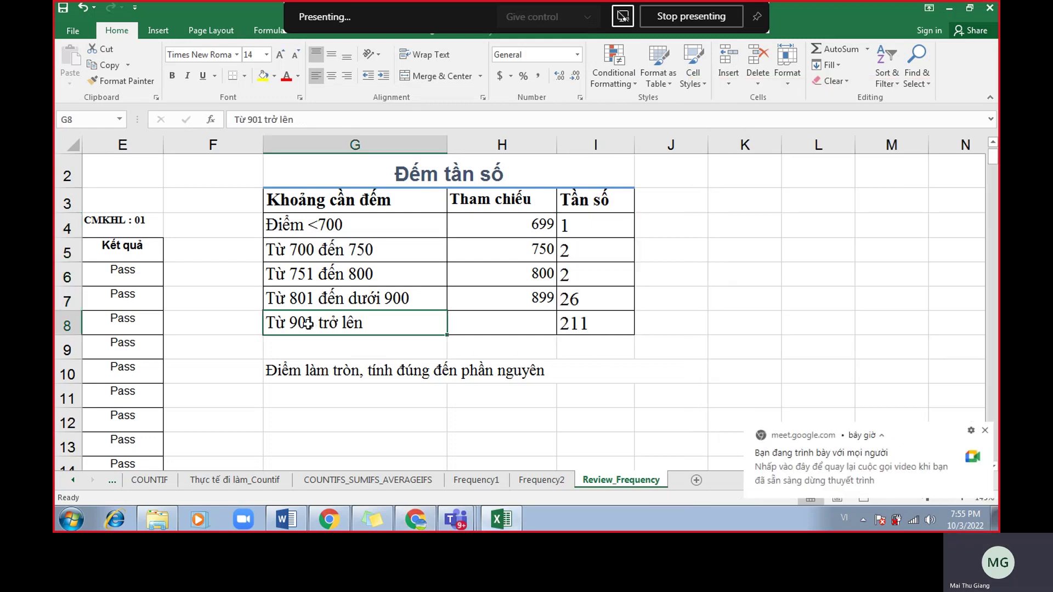
key(BackSpace)
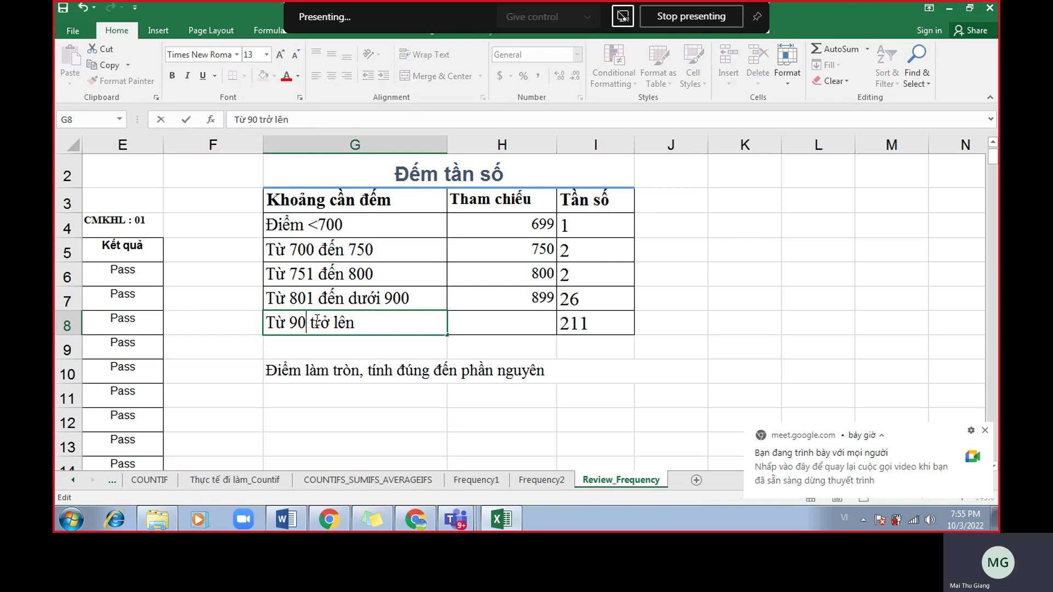
text(0)
key(Return)
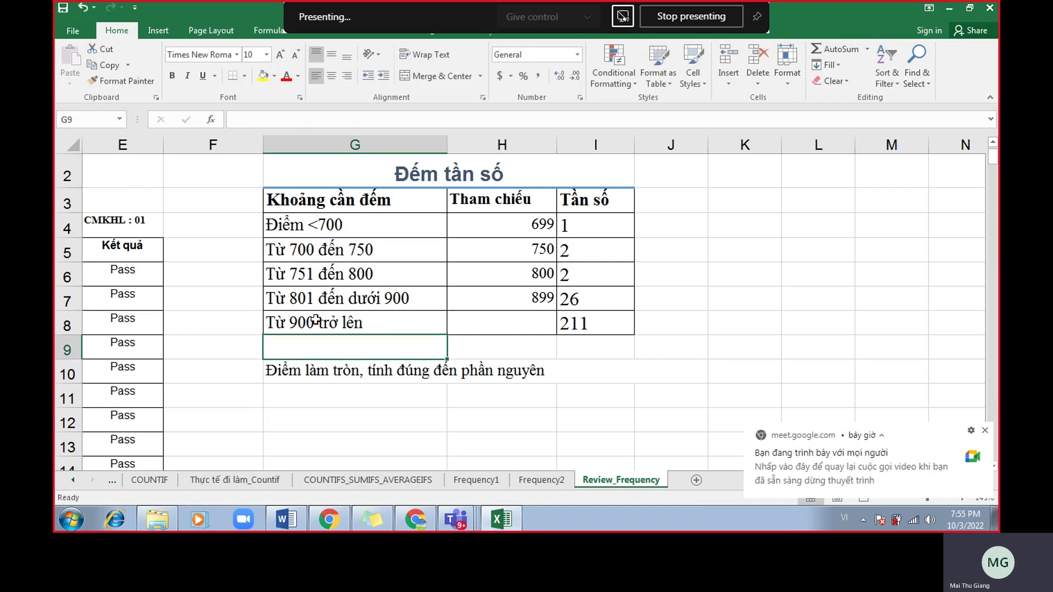
Dismiss the Meet notifications and scroll the sheet back toward column D.
click(985, 431)
click(331, 318)
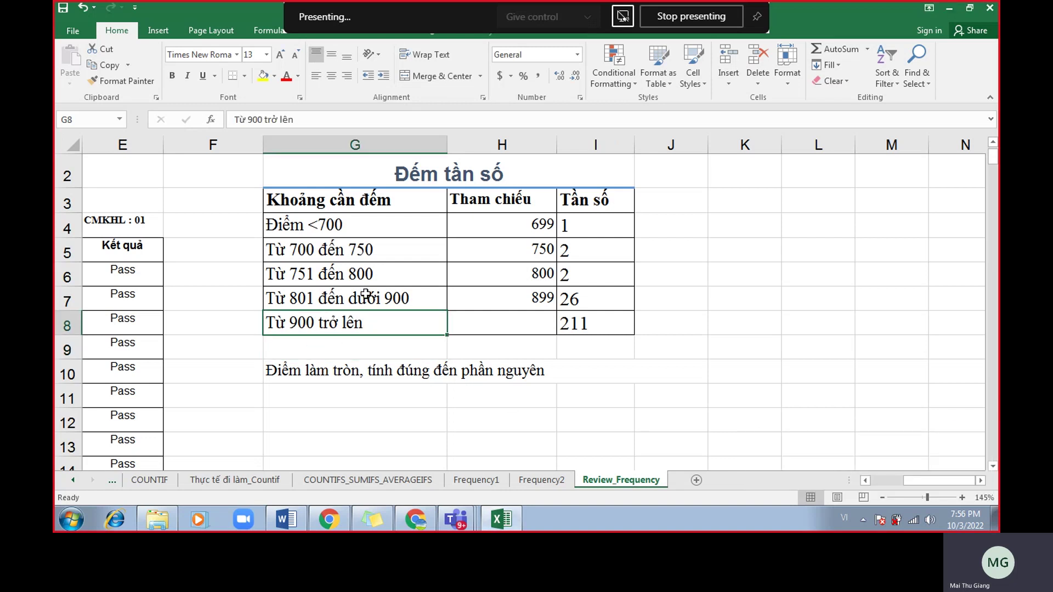
drag(920, 482, 910, 483)
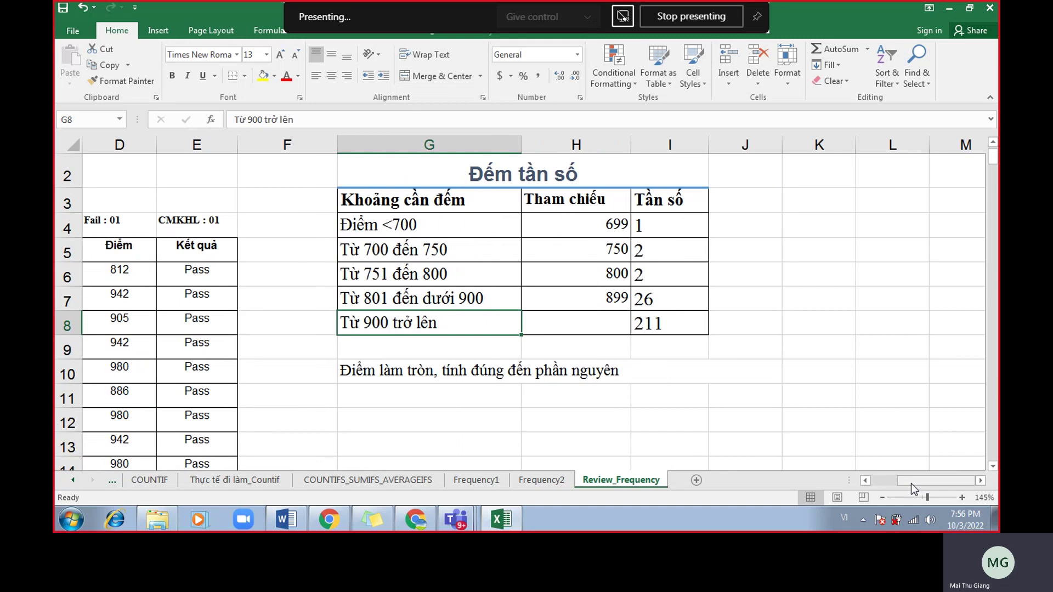
Enter 900 as the first score in D6, check the top-band count in I8, then undo back to 812.
click(108, 279)
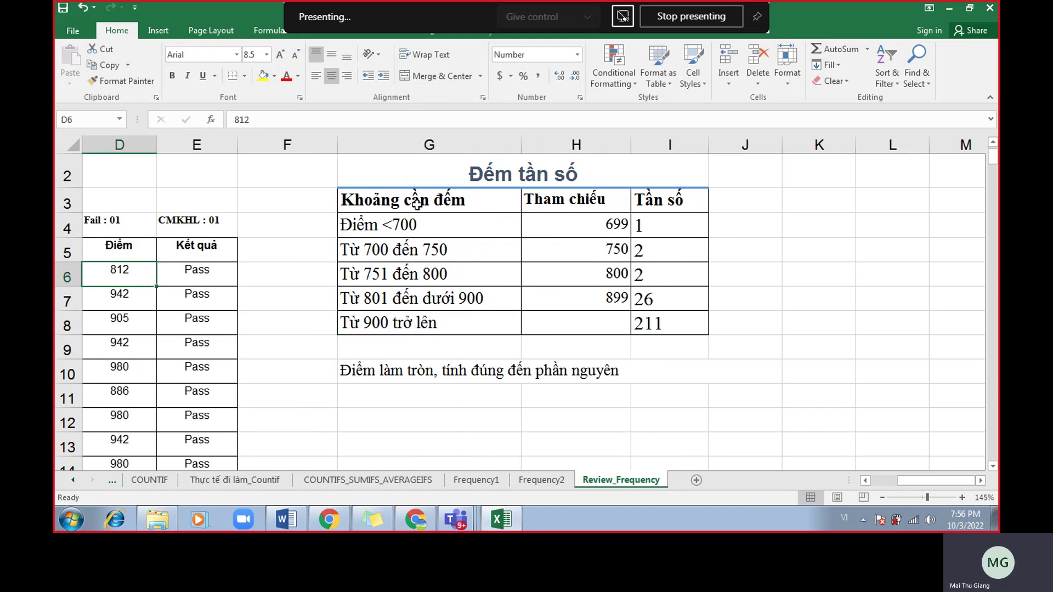
text(900)
key(Return)
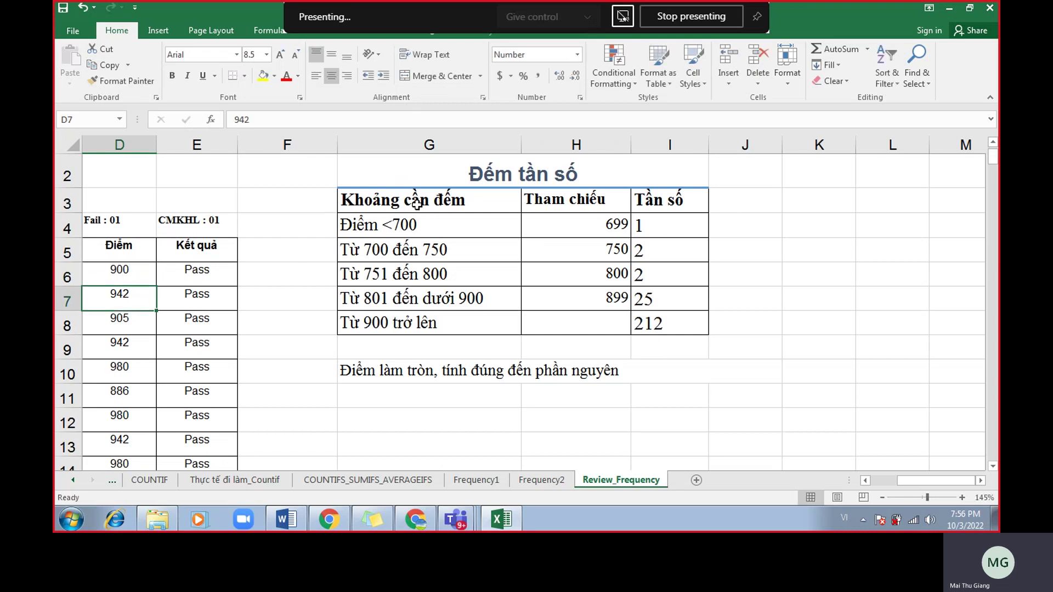
click(678, 326)
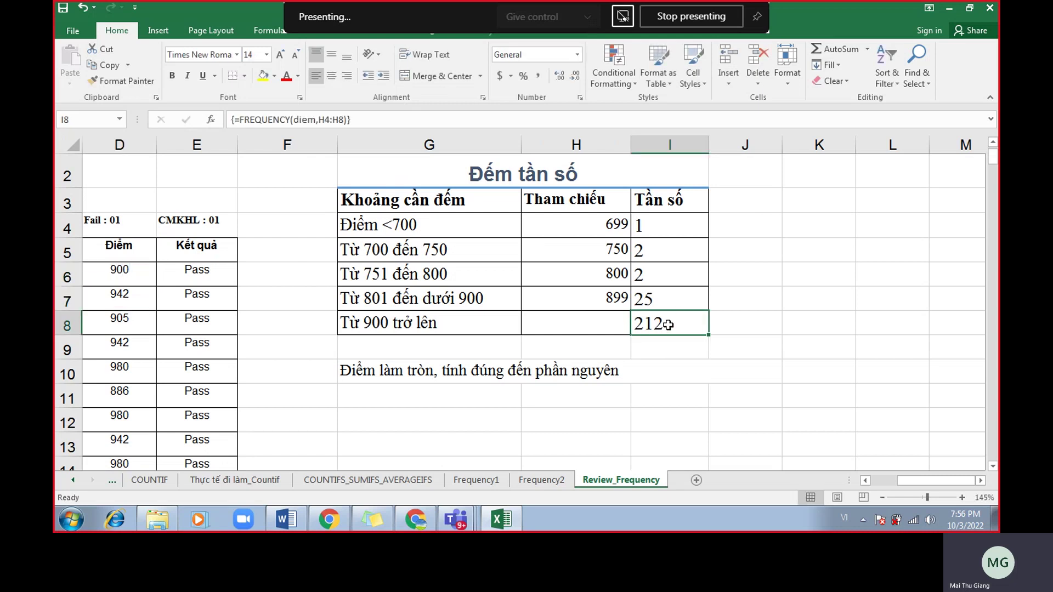
key(ctrl+z)
Select the band labels G4:G8, then bring up the Meet call window.
click(413, 324)
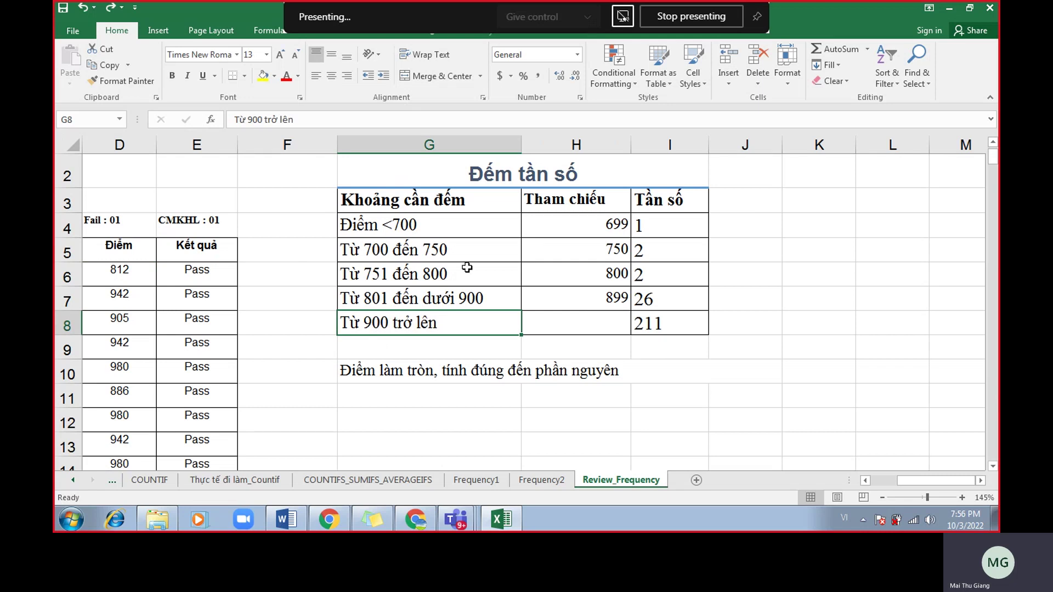
drag(477, 235, 470, 321)
click(417, 327)
click(409, 522)
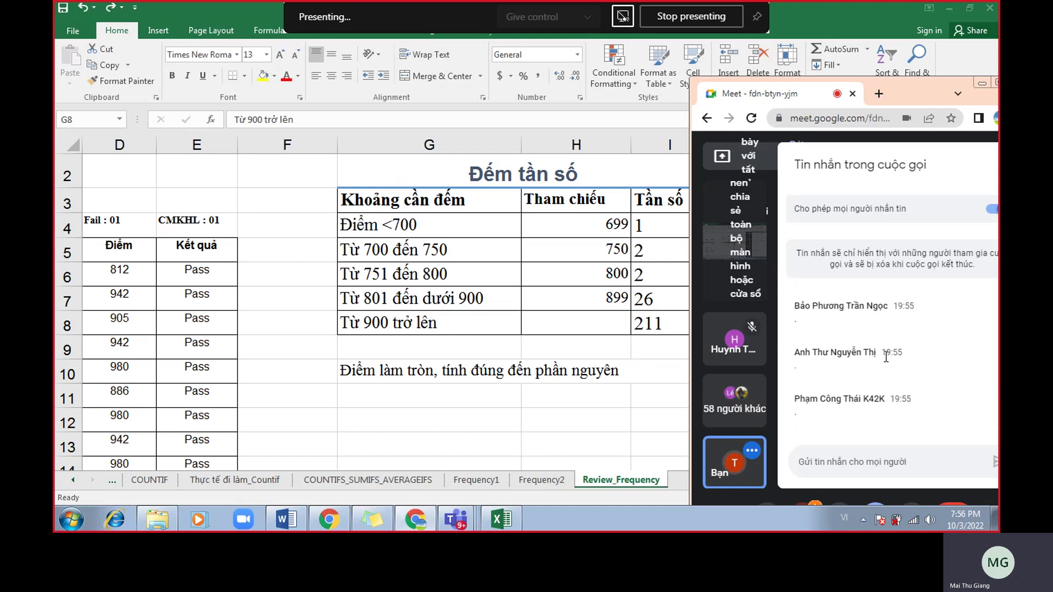
Show the 899 threshold, enter 900 in D6, inspect I8, then undo to restore 812.
click(514, 317)
click(593, 305)
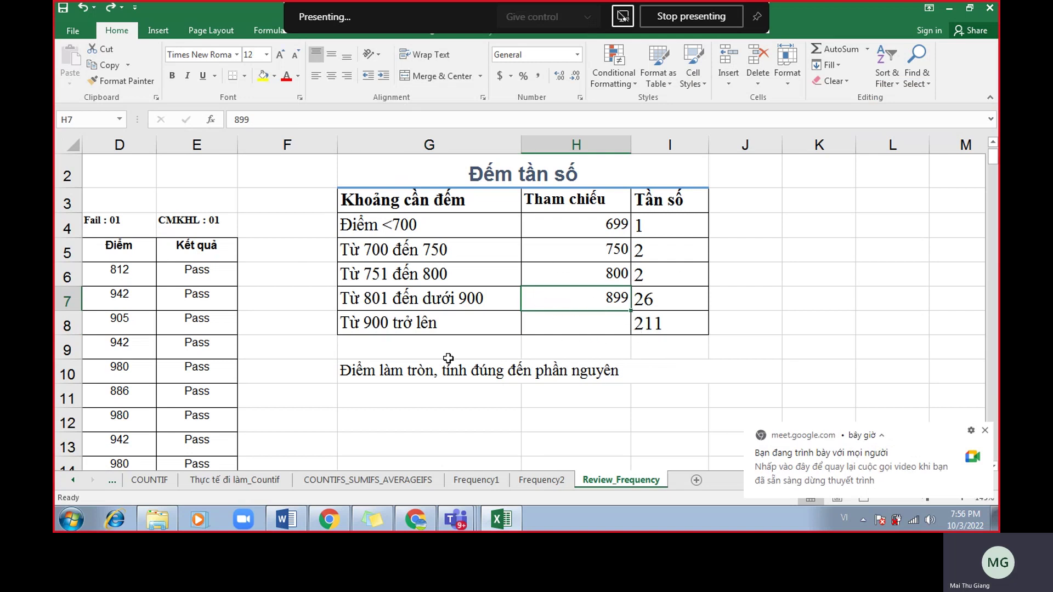
click(122, 274)
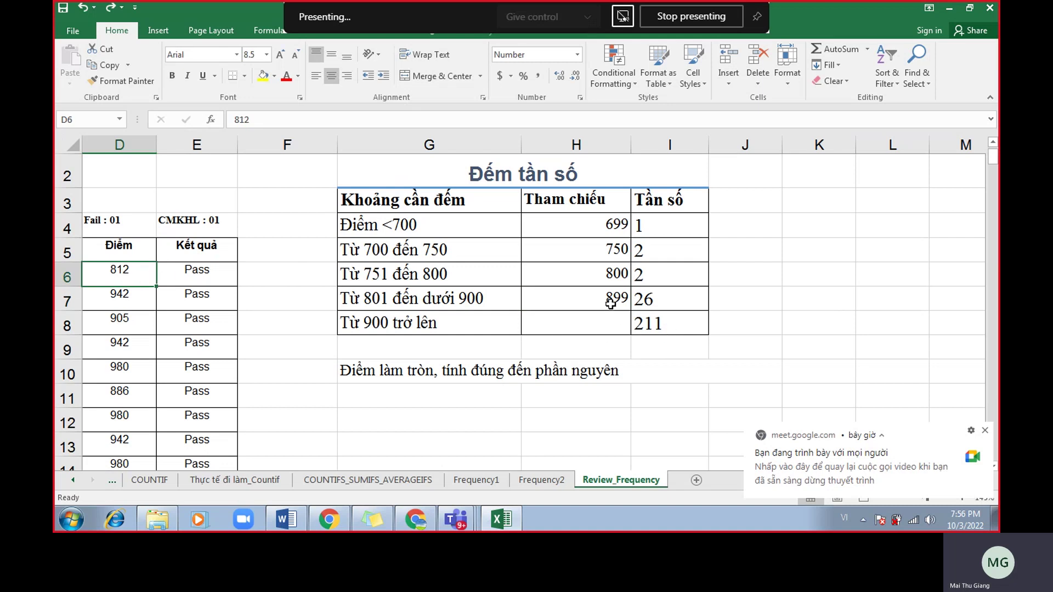
text(900)
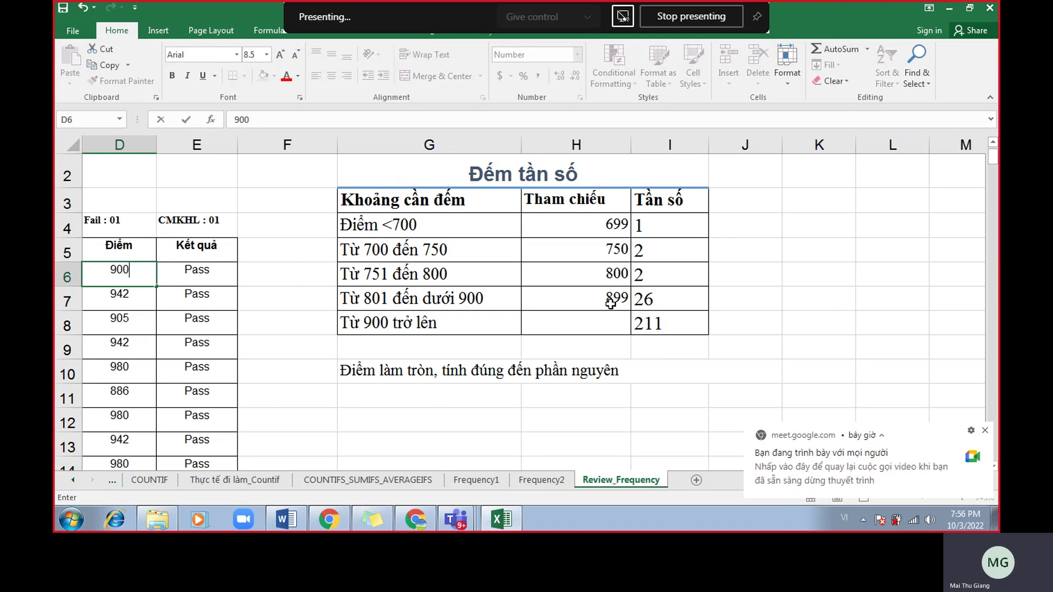
key(Return)
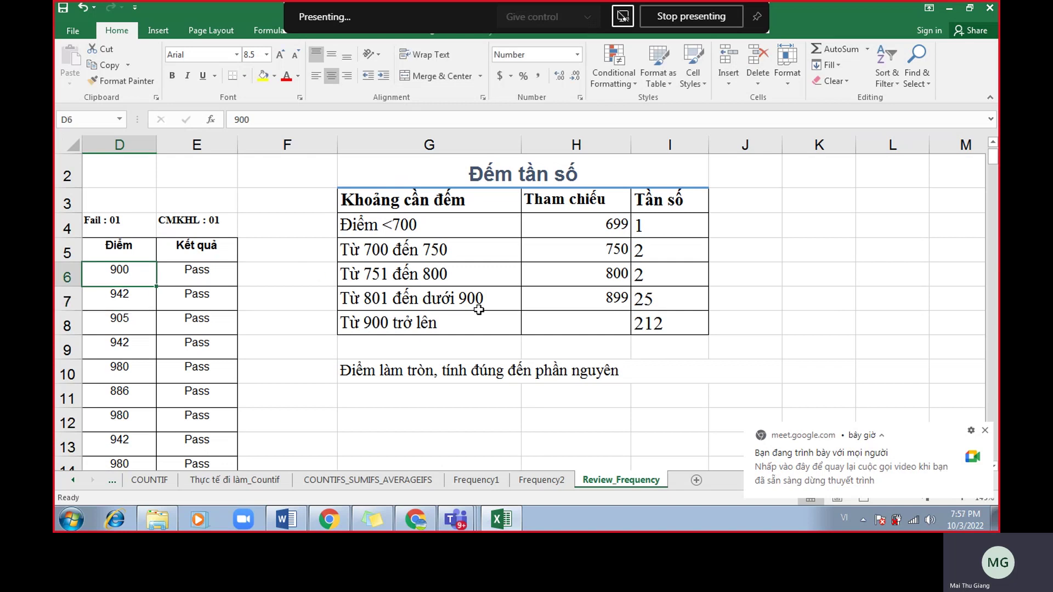
click(673, 324)
key(ctrl+z)
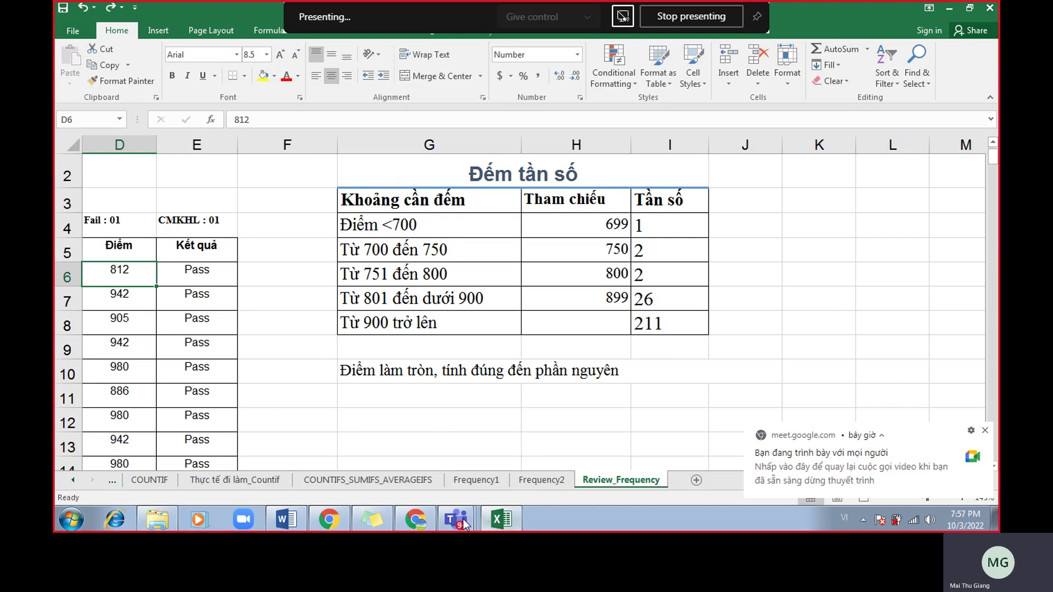
Glance over the Meet call chat, then return to the spreadsheet.
click(416, 519)
scroll(889, 377, up, 1)
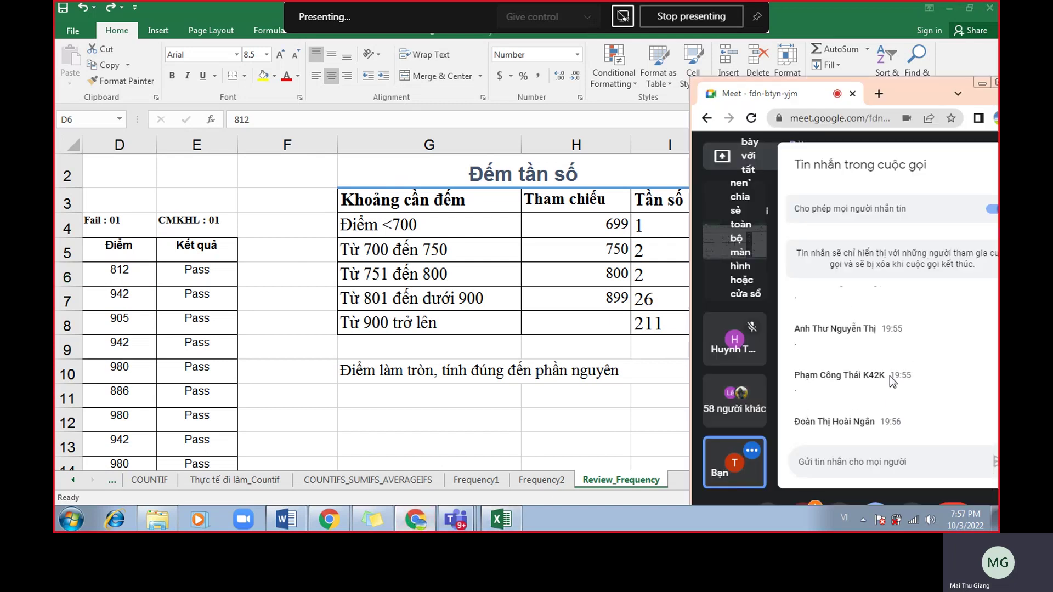
key(alt+Tab)
Highlight the band labels in G and thresholds H4:H7, check I7, then open the class-links sticky note.
drag(448, 228, 432, 322)
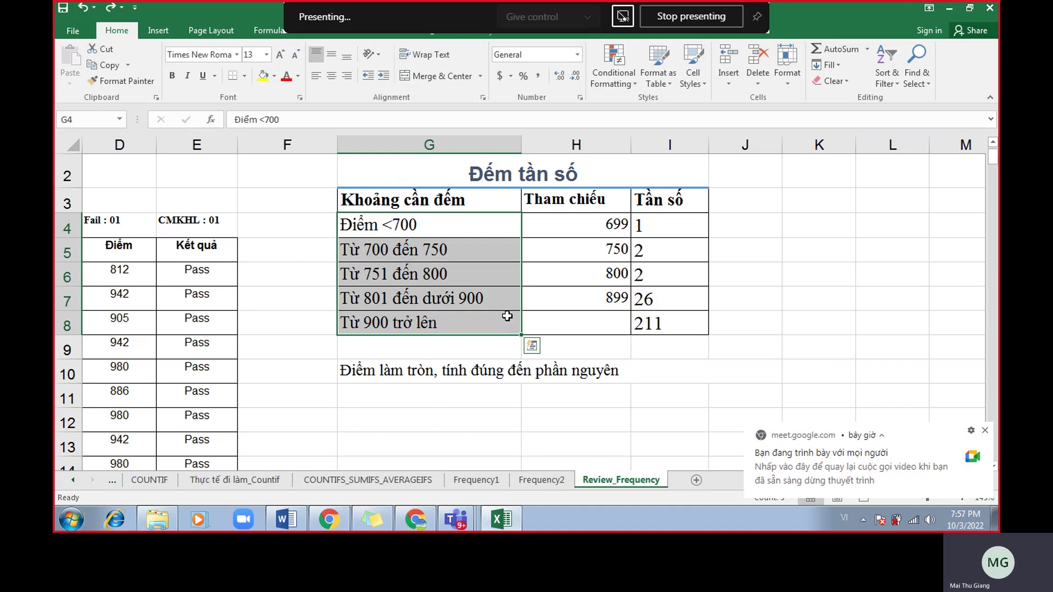
click(581, 230)
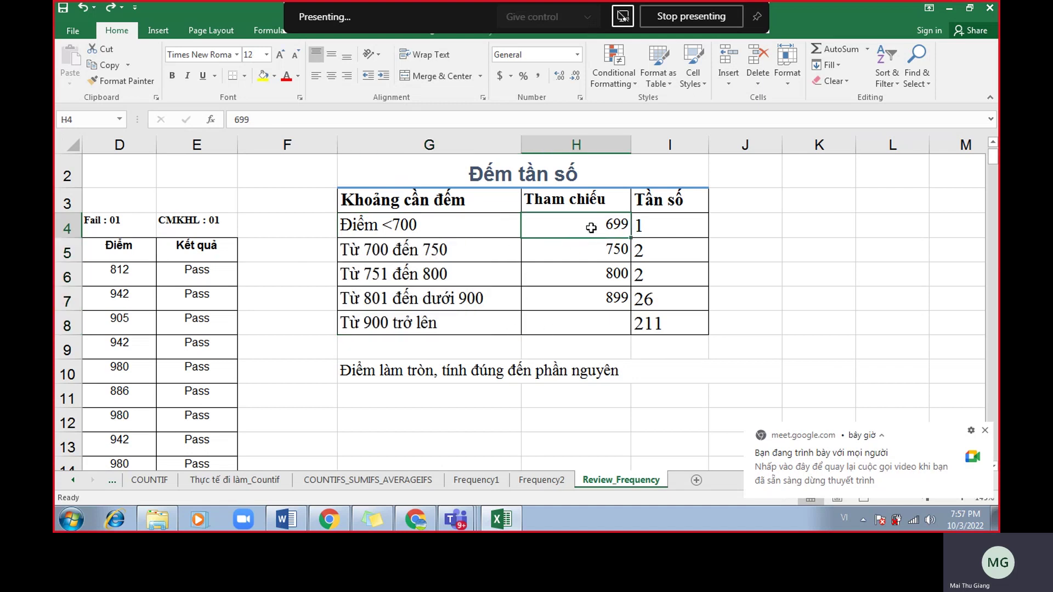
drag(554, 225, 570, 299)
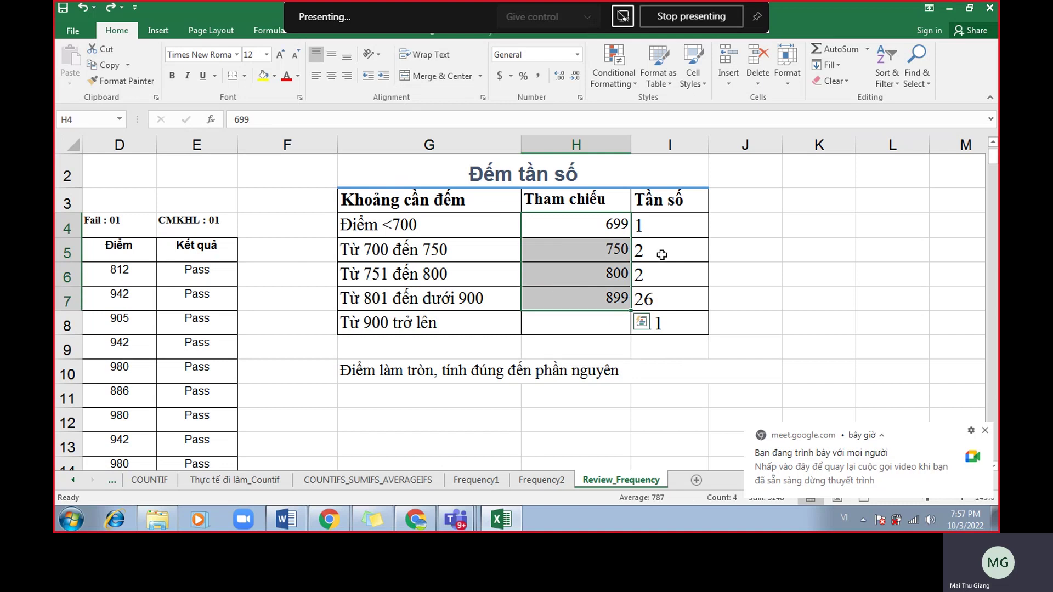
click(666, 289)
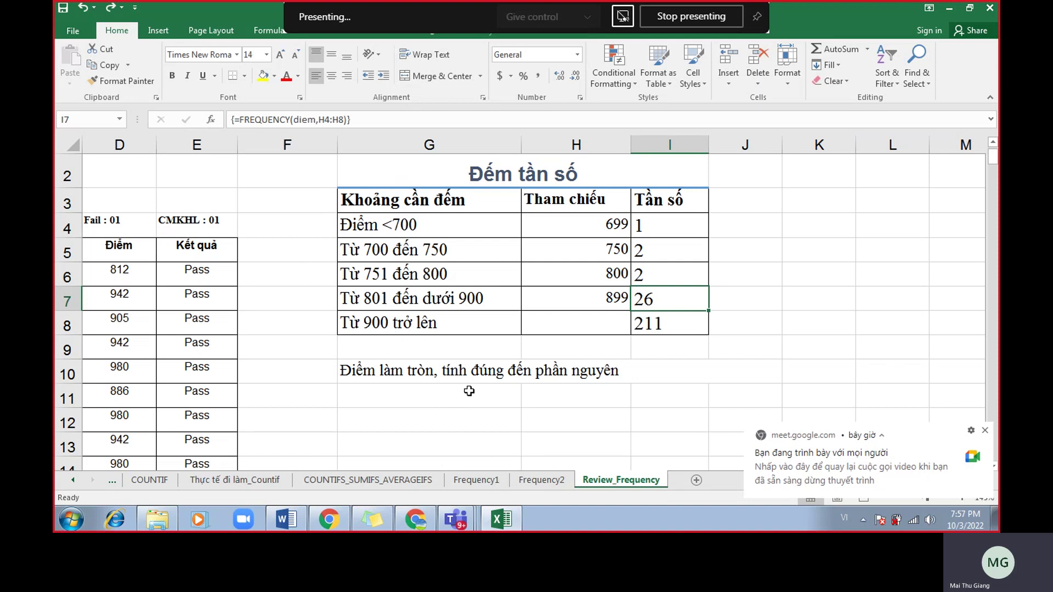
click(372, 517)
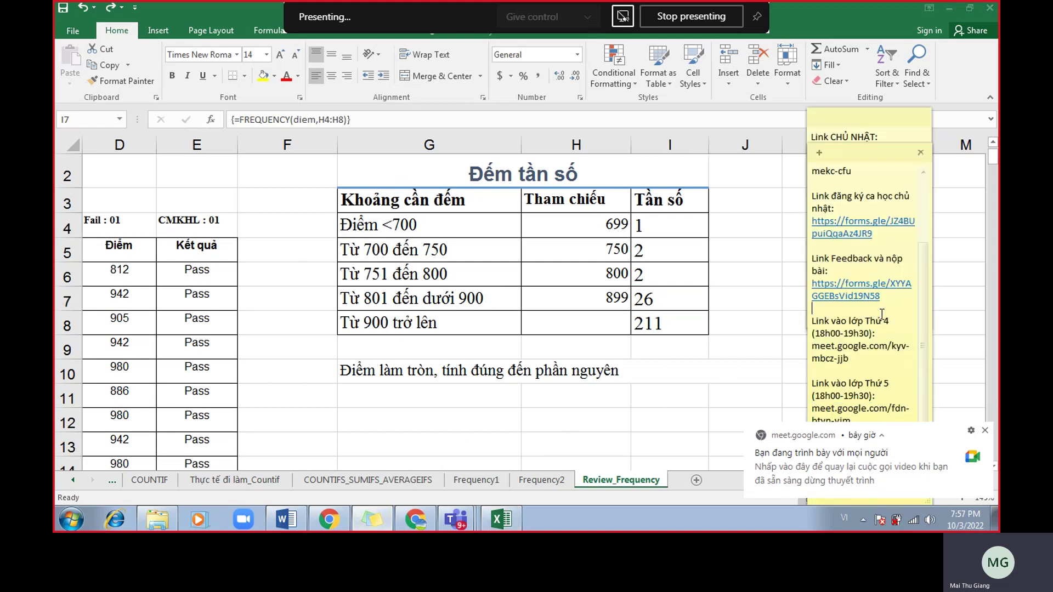
Select the Feedback và nộp bài form link in the sticky note and switch back to Excel.
drag(880, 307, 799, 295)
key(ctrl+c)
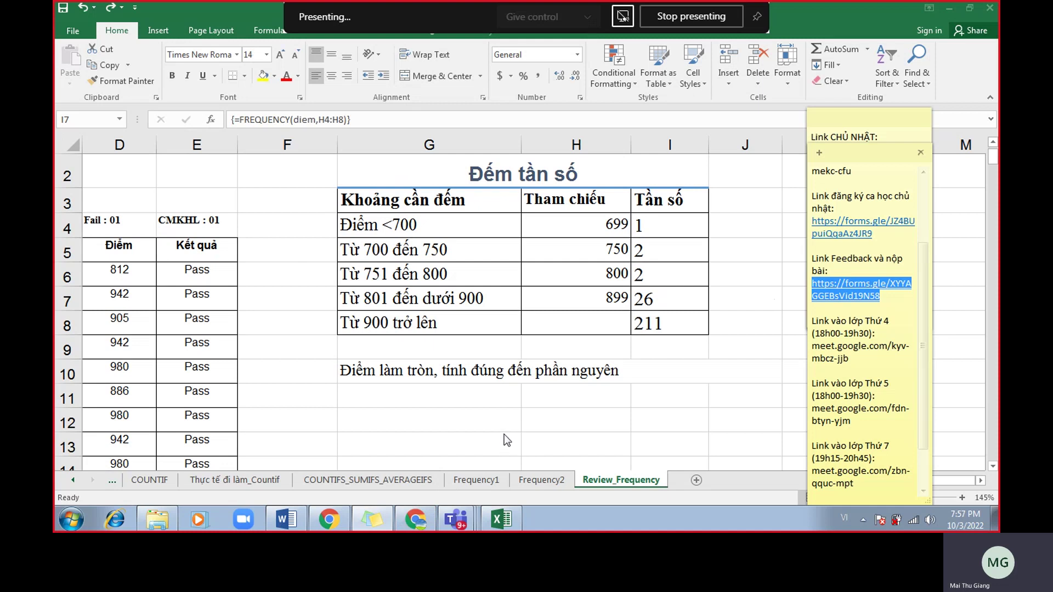
key(alt+Tab)
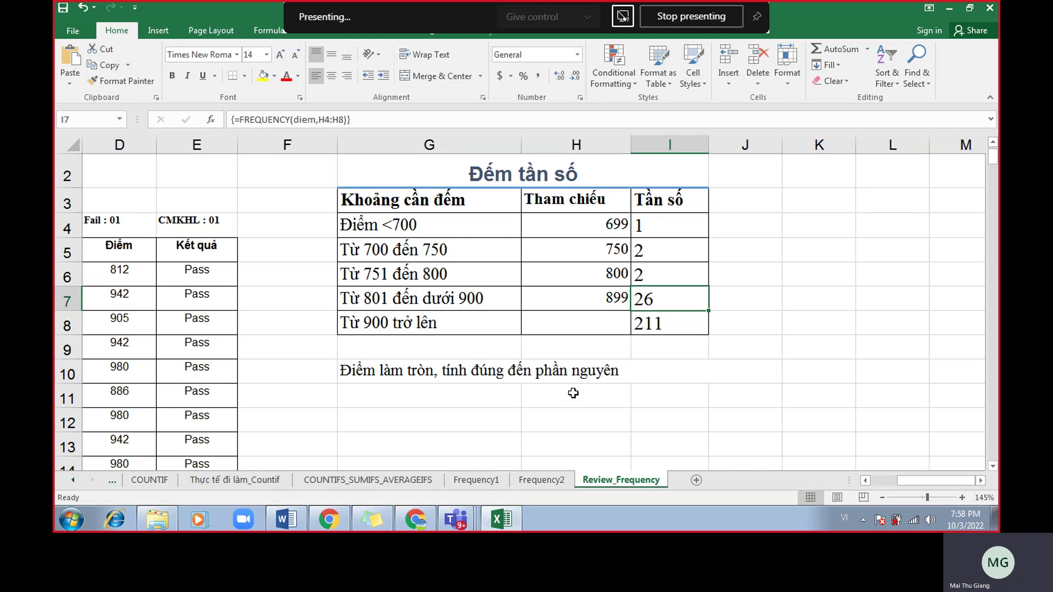
Send a 'Feedback:' message with the pasted form link in the Meet chat.
click(421, 527)
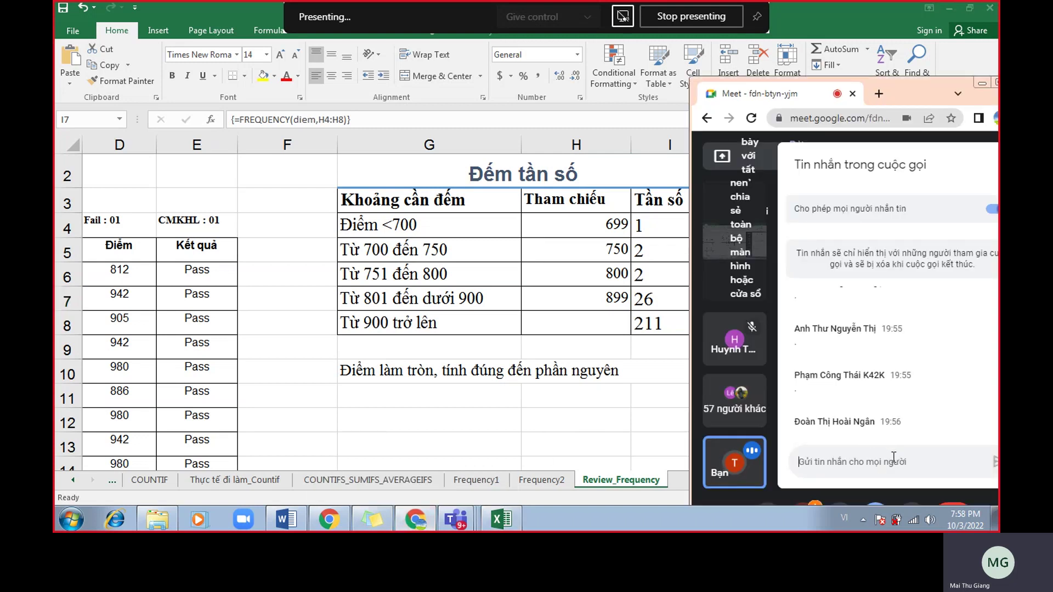
text(Feedback:)
key(shift+Return)
key(ctrl+v)
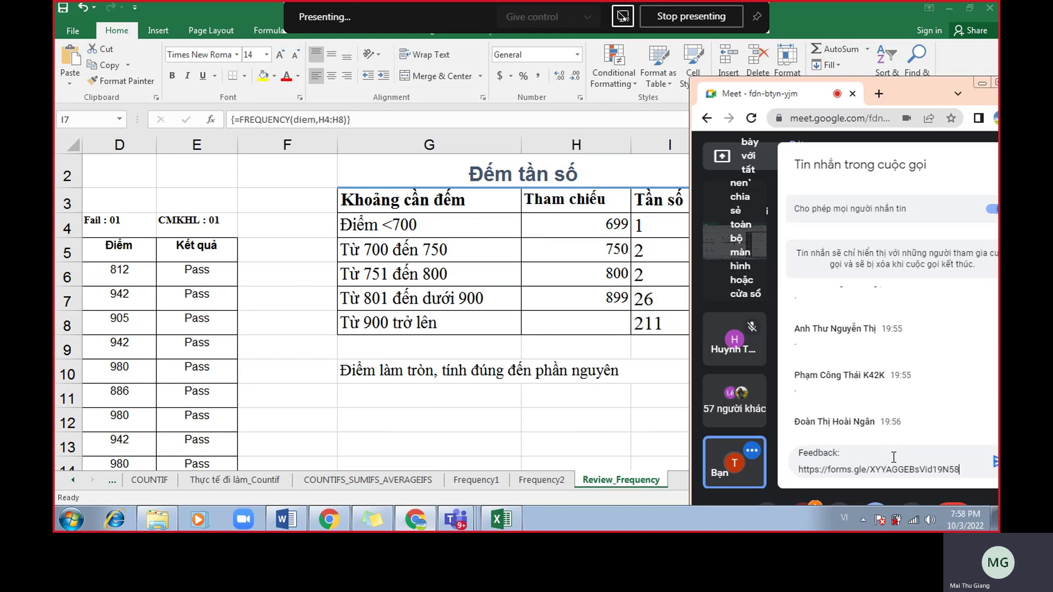
key(Return)
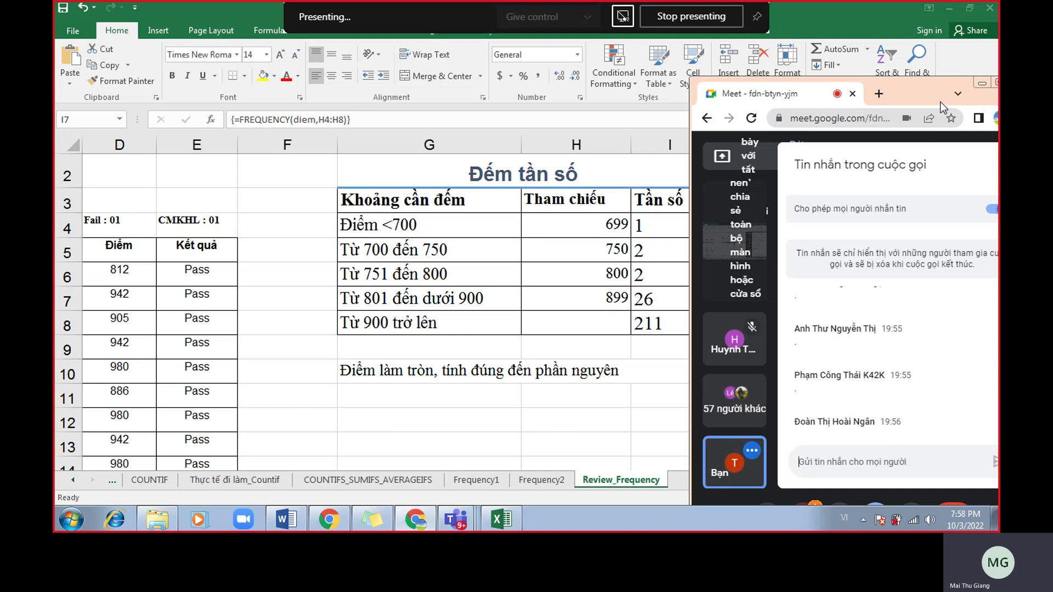
Send a file-submission message with the instructor's e-mail address, then return to Excel.
drag(939, 101, 939, 57)
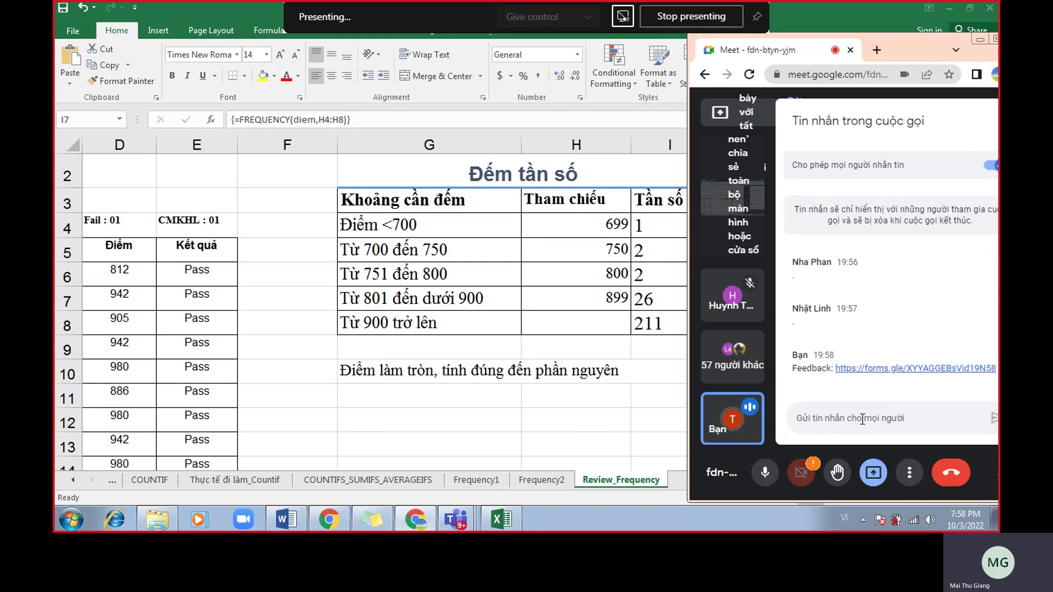
text(Email)
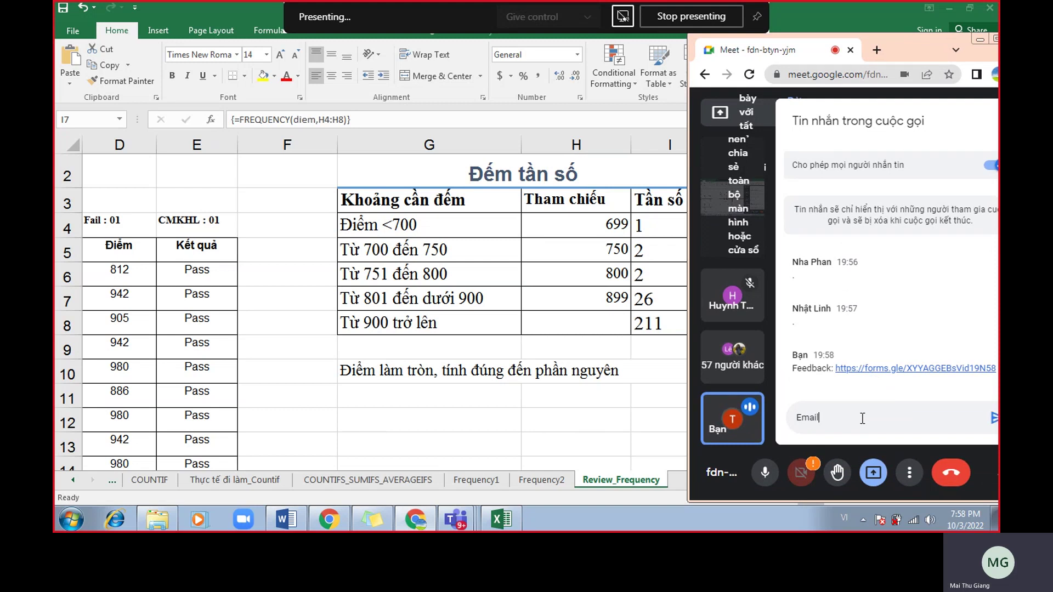
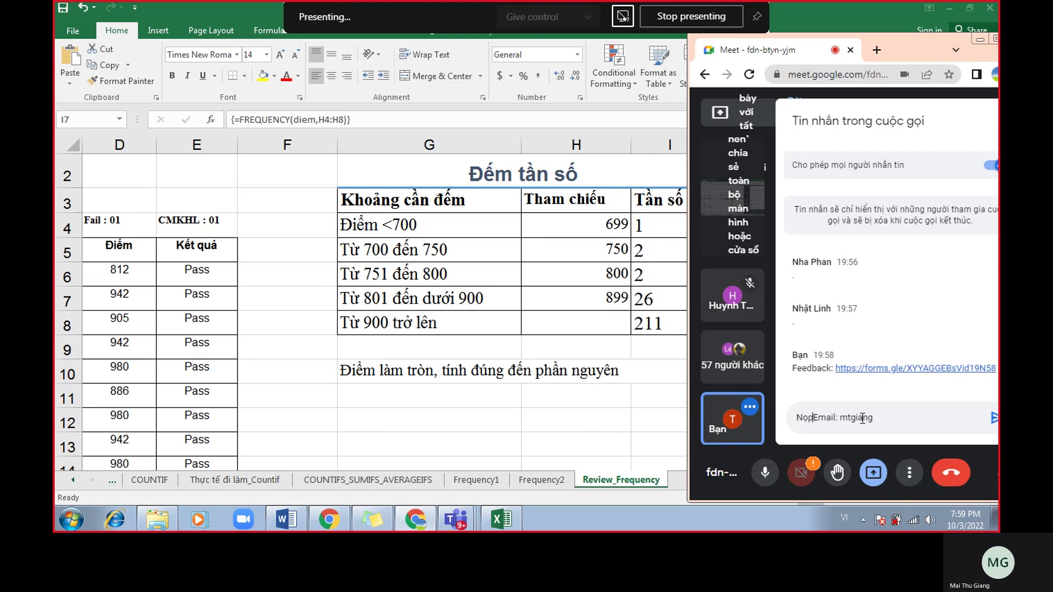
key(End)
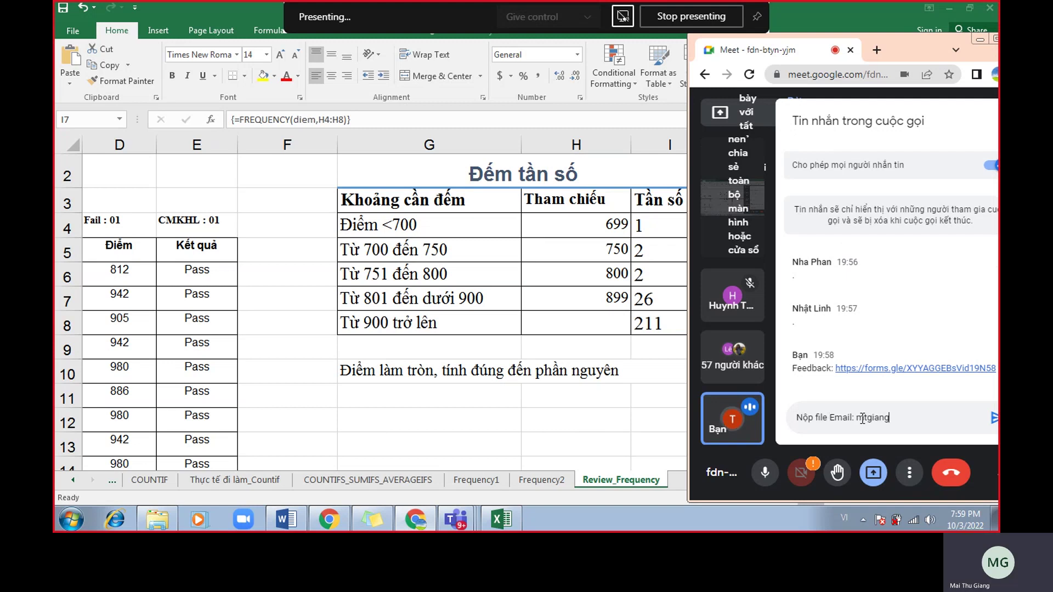
key(Return)
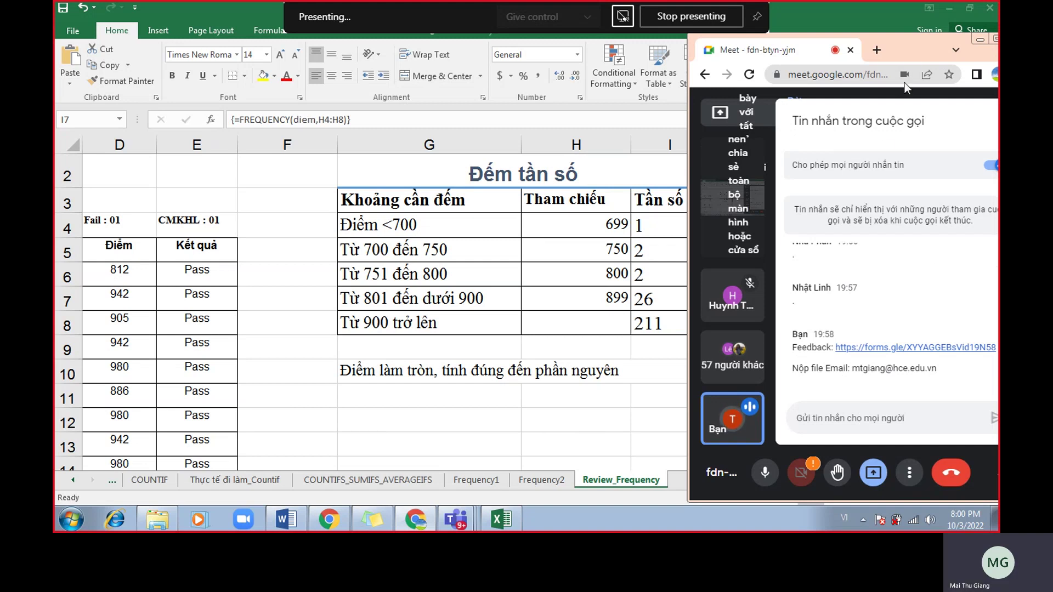
drag(910, 55, 850, 45)
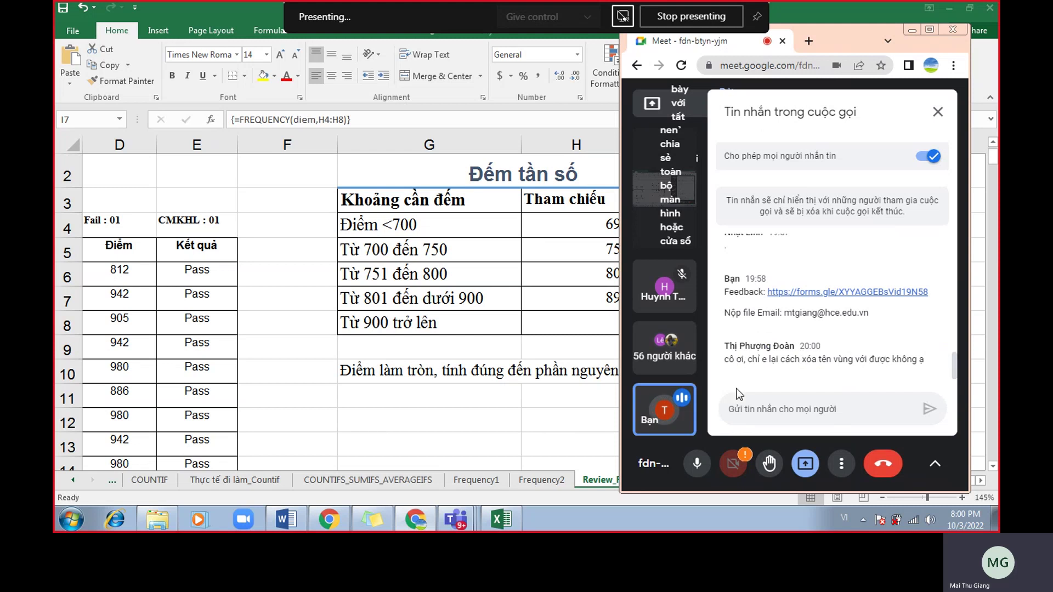
key(alt+Tab)
Open the Name Manager from the Formulas tab to list the workbook's defined names.
click(525, 277)
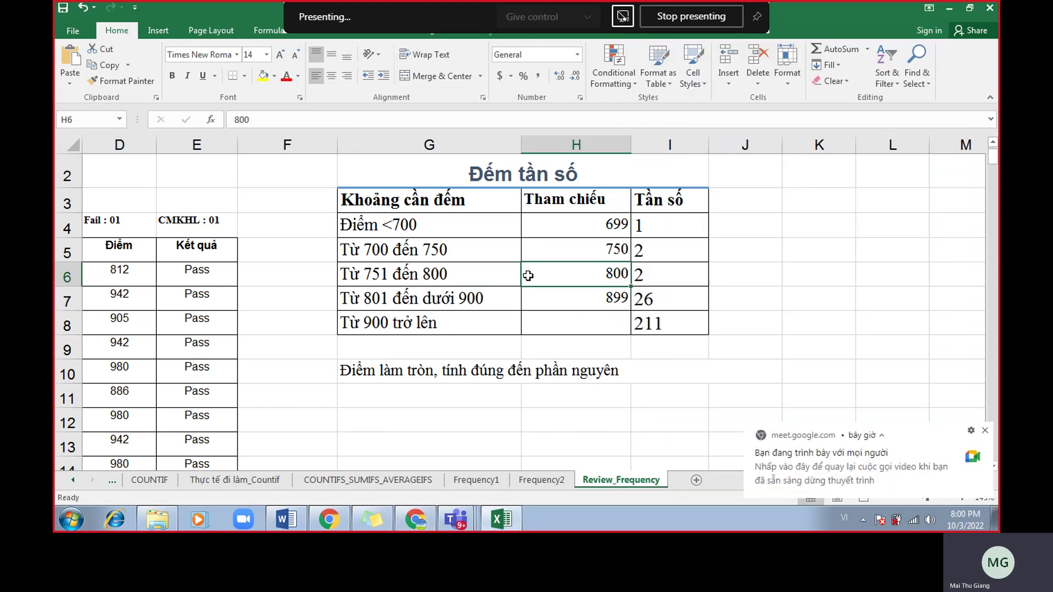
scroll(507, 256, up, 1)
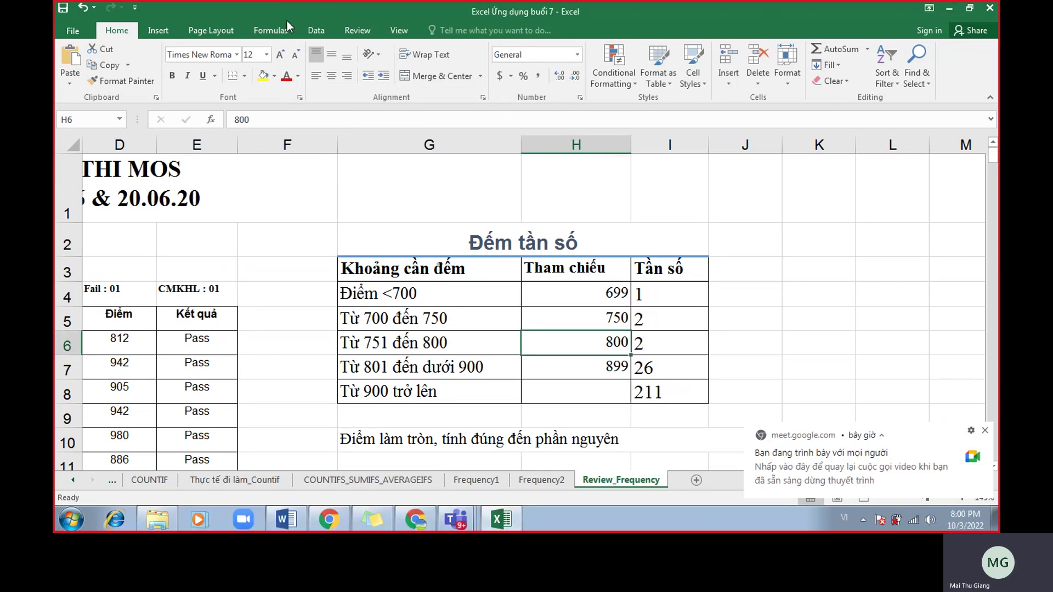
click(273, 31)
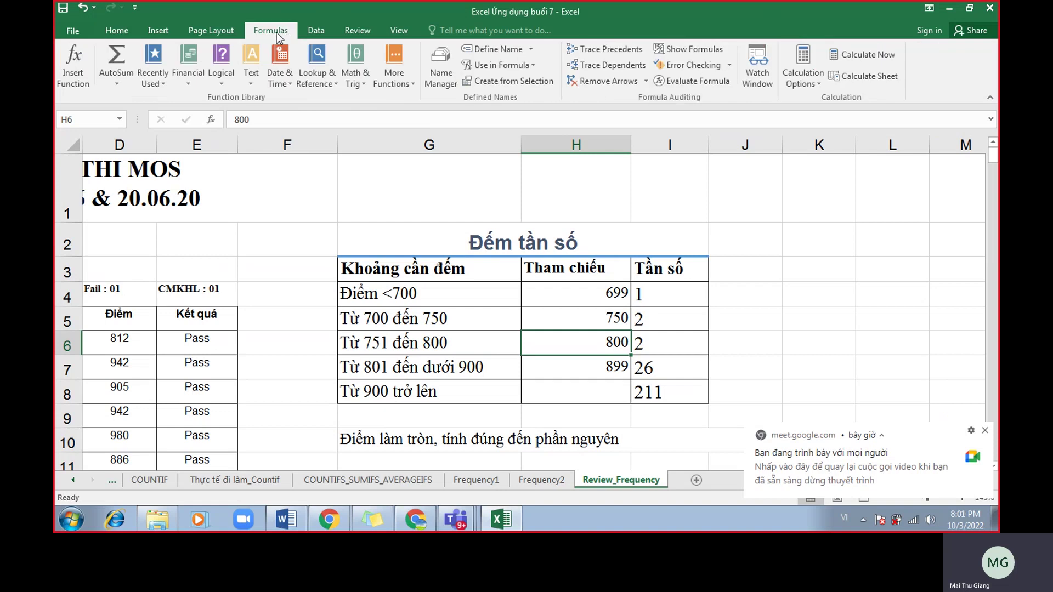
click(433, 88)
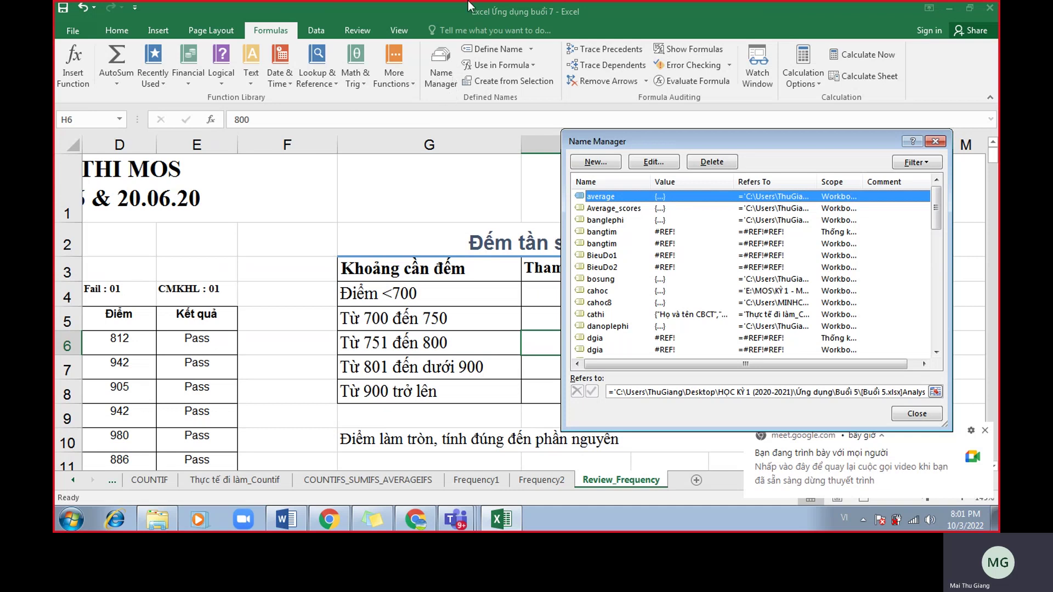
mouse_move(470, 6)
click(935, 141)
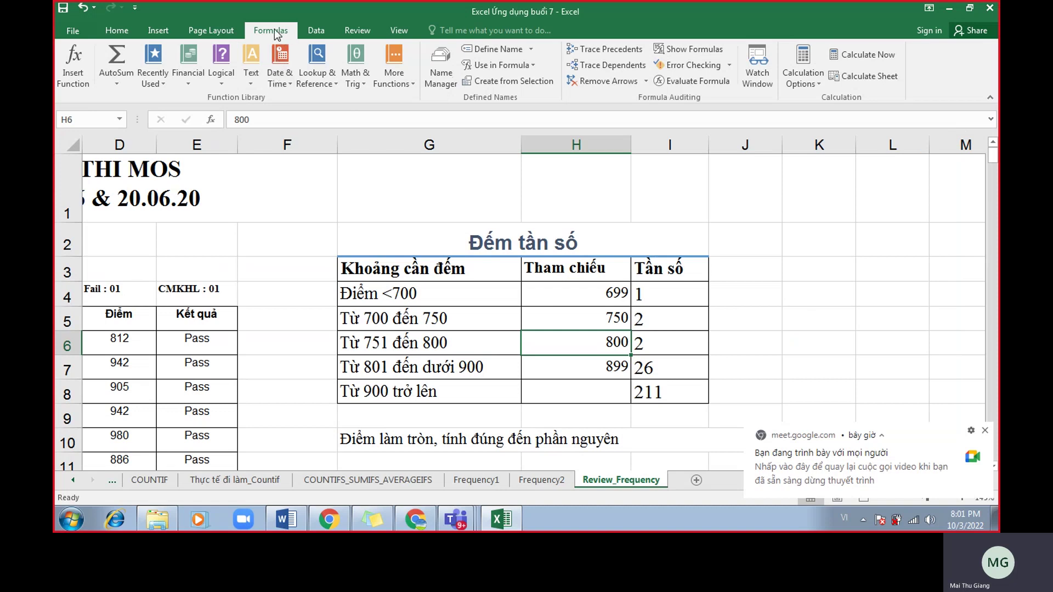
click(442, 78)
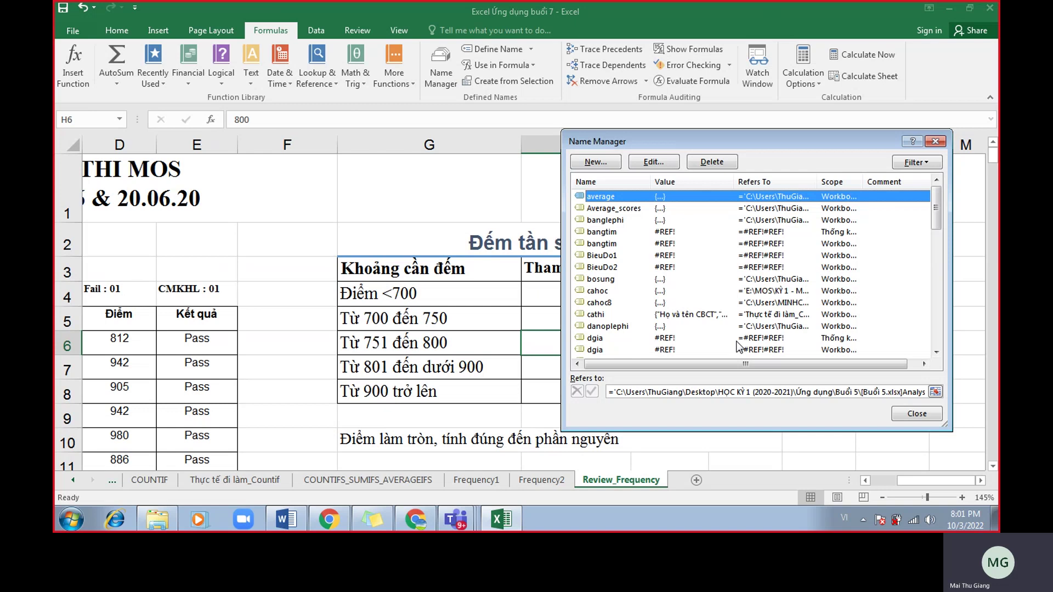
Inspect what the names danoplephi, diem and doica refer to.
click(626, 316)
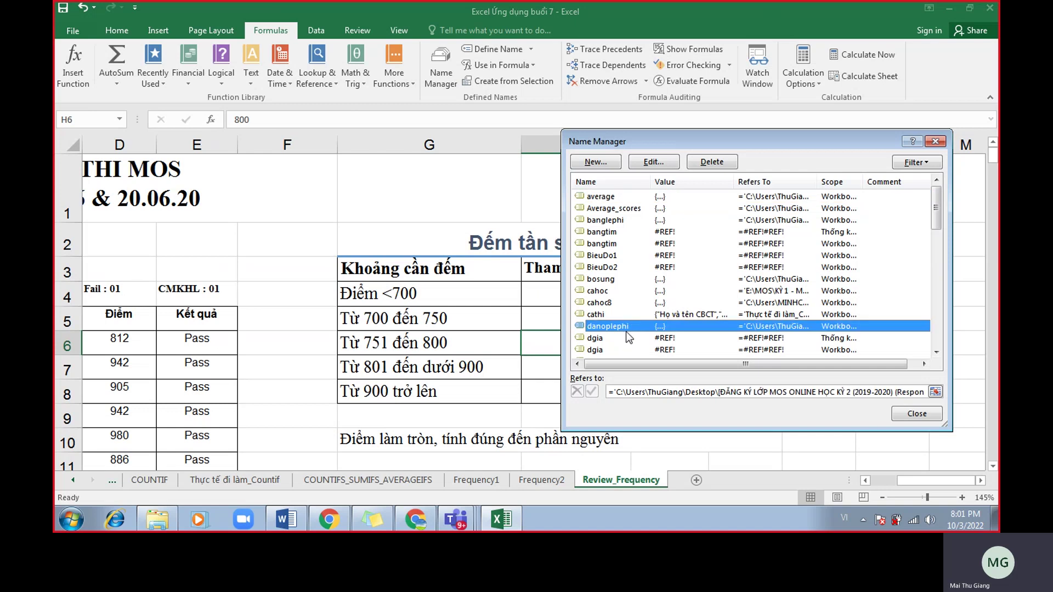
drag(939, 213, 937, 239)
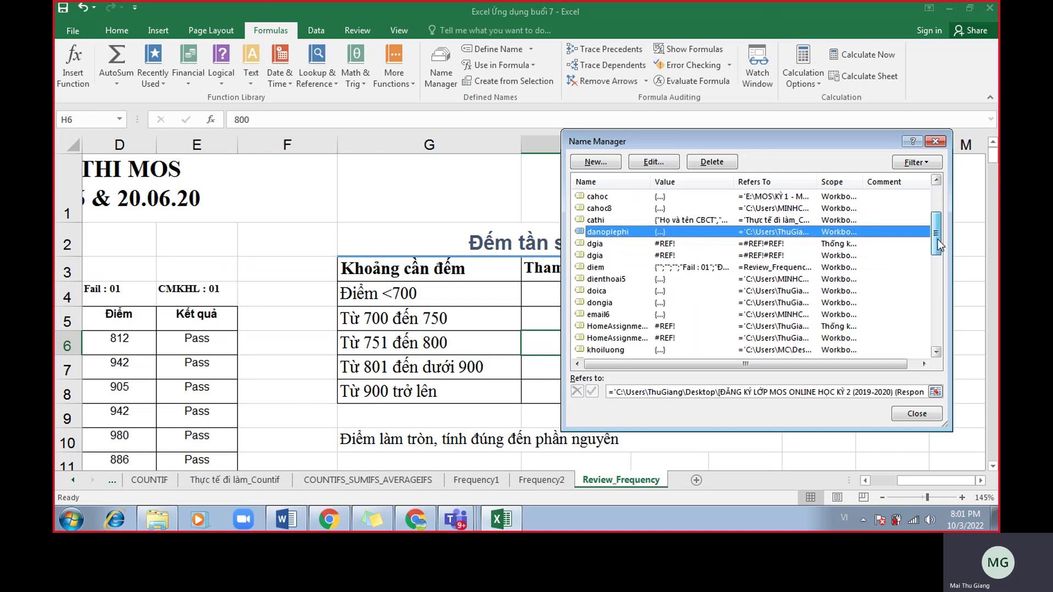
click(594, 268)
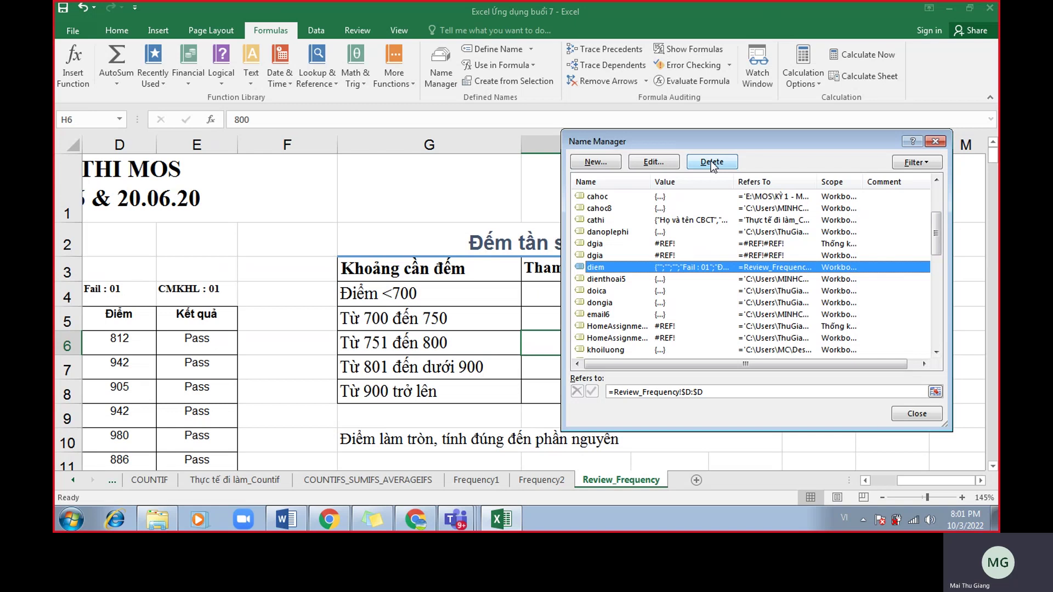
click(678, 338)
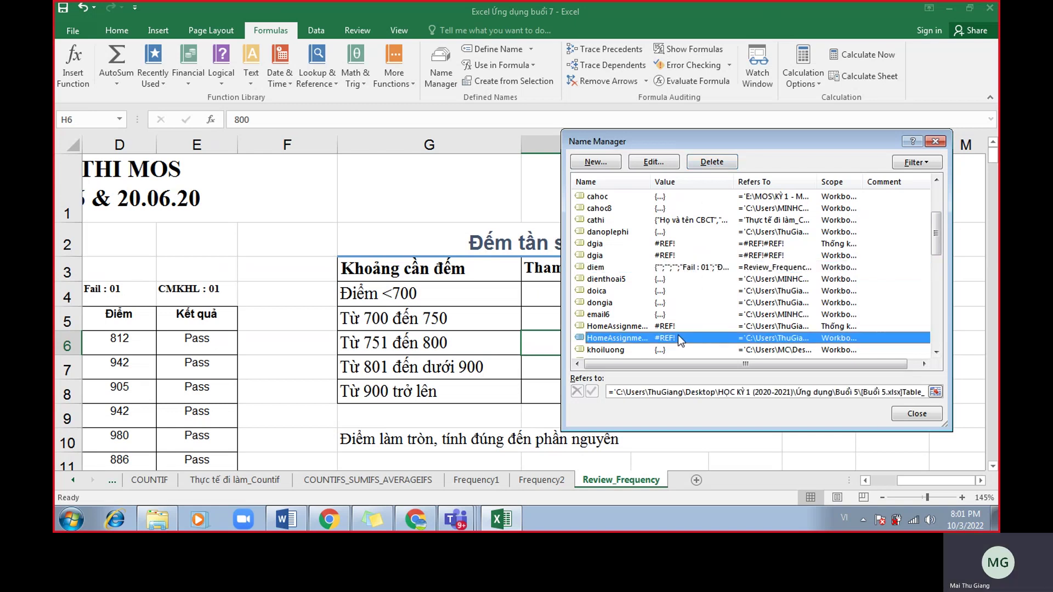
click(701, 294)
scroll(704, 301, down, 3)
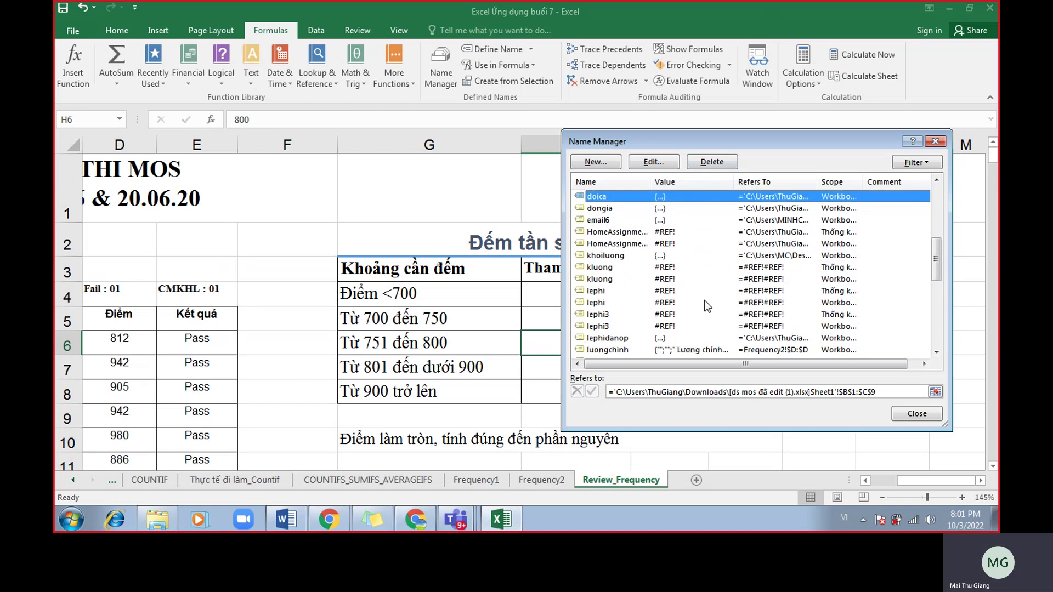
Compare the two thanhtien names' references, close Name Manager, and return to the Meet chat.
key(t)
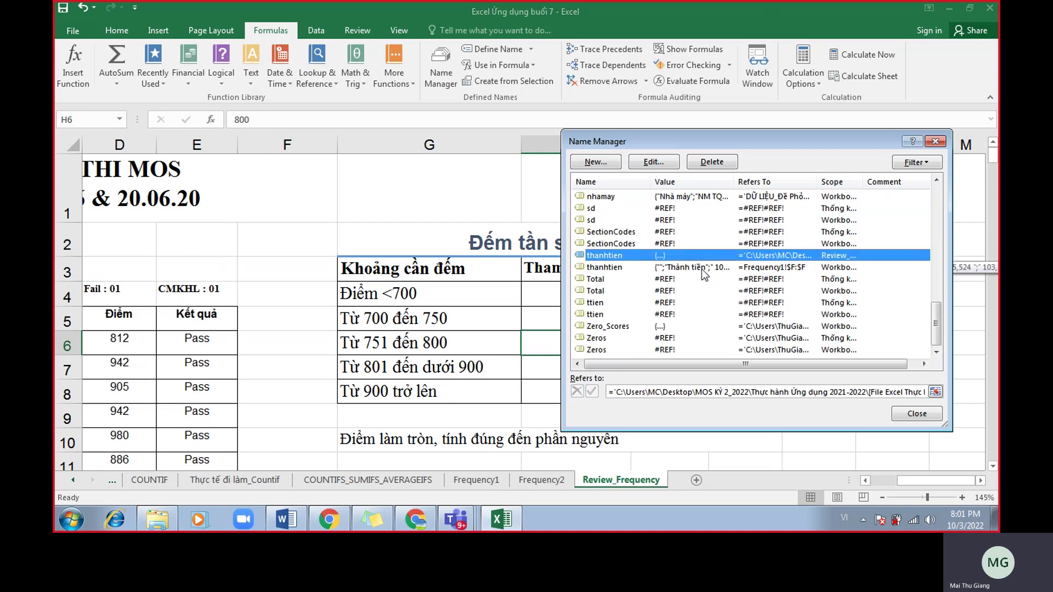
click(702, 266)
click(701, 258)
click(704, 268)
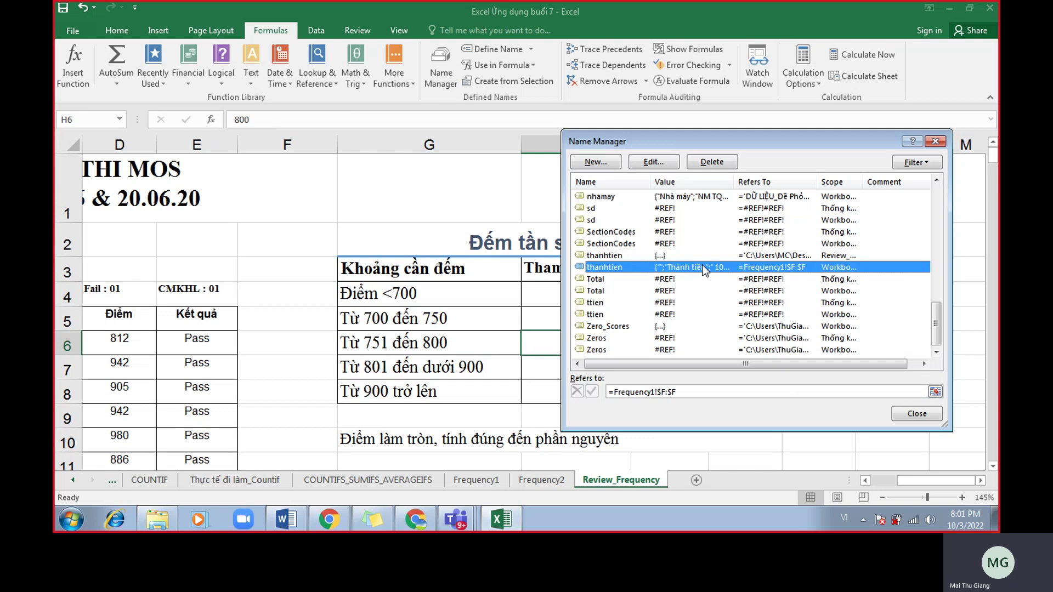
click(698, 258)
click(703, 268)
click(702, 258)
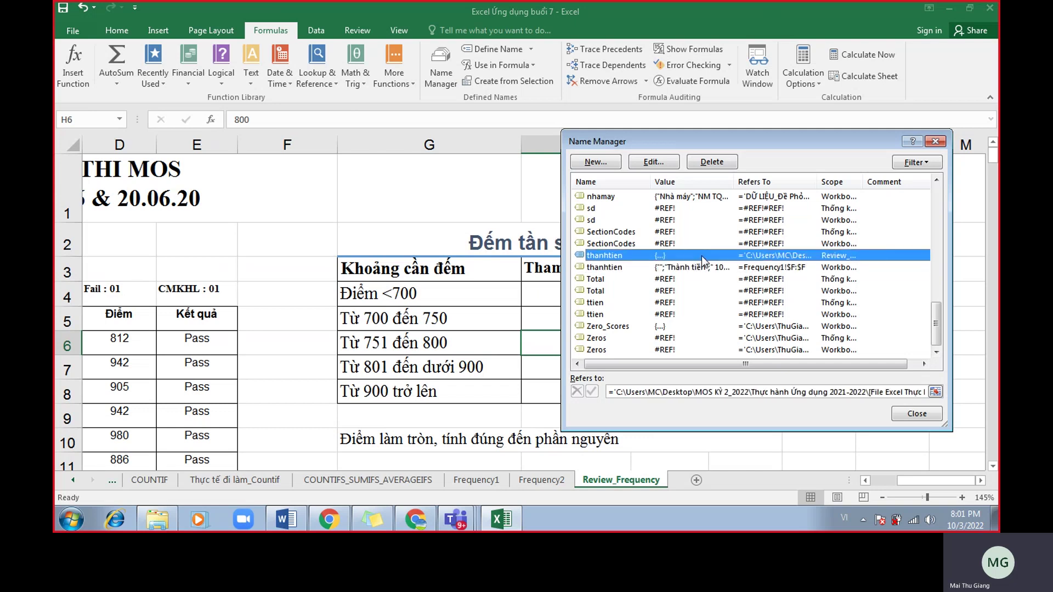
click(705, 269)
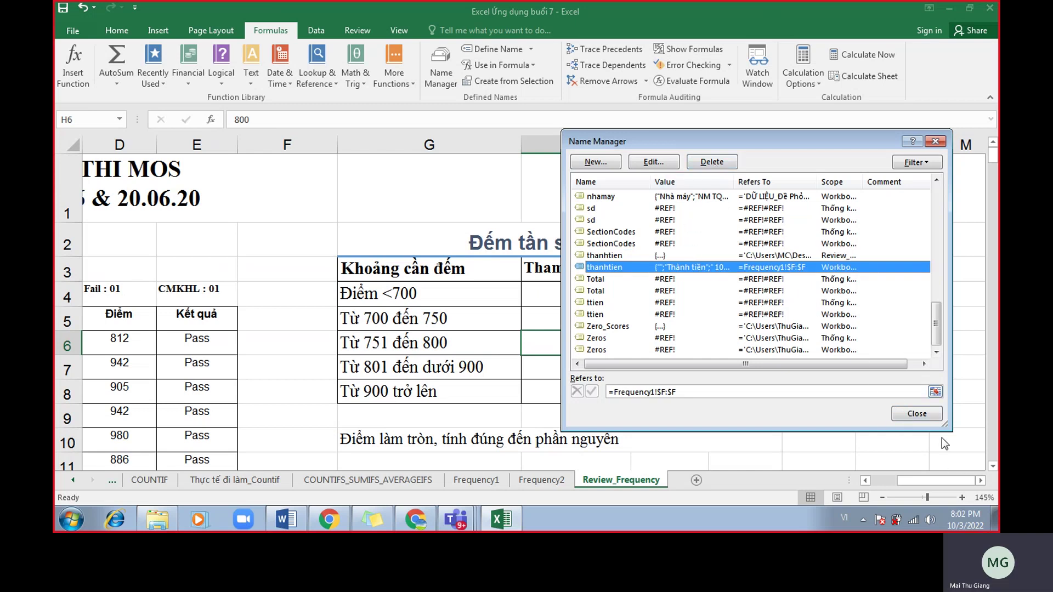
click(923, 414)
click(415, 519)
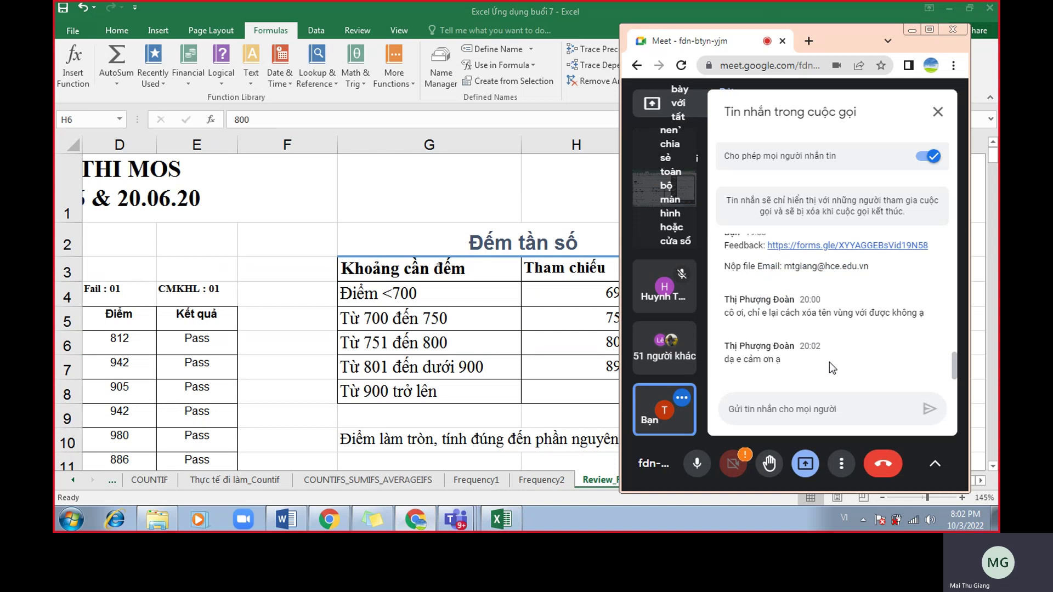
drag(841, 28, 321, 38)
scroll(331, 300, up, 5)
scroll(331, 296, down, 3)
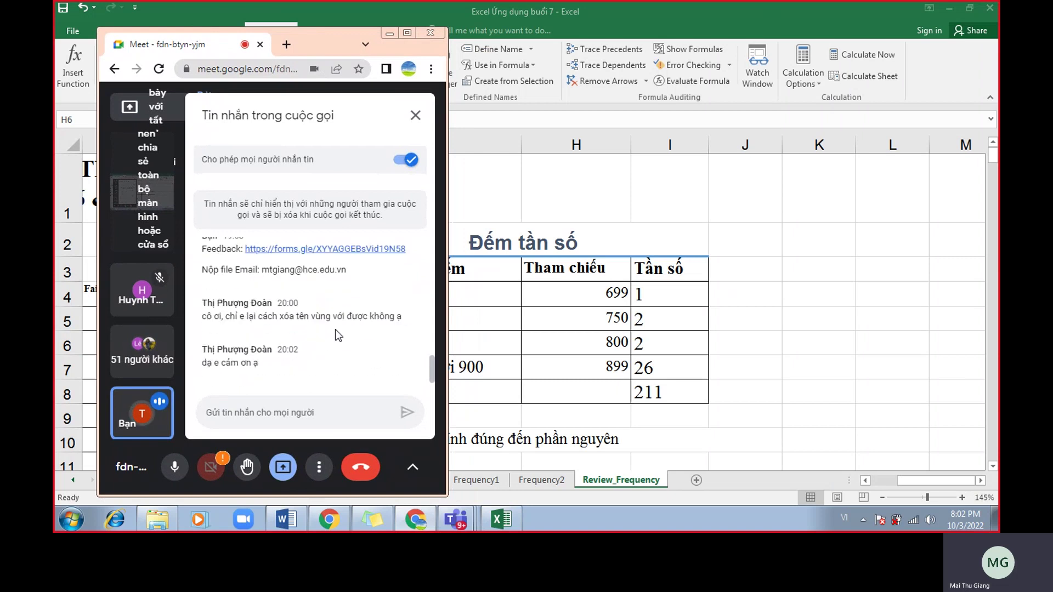
click(390, 32)
click(877, 263)
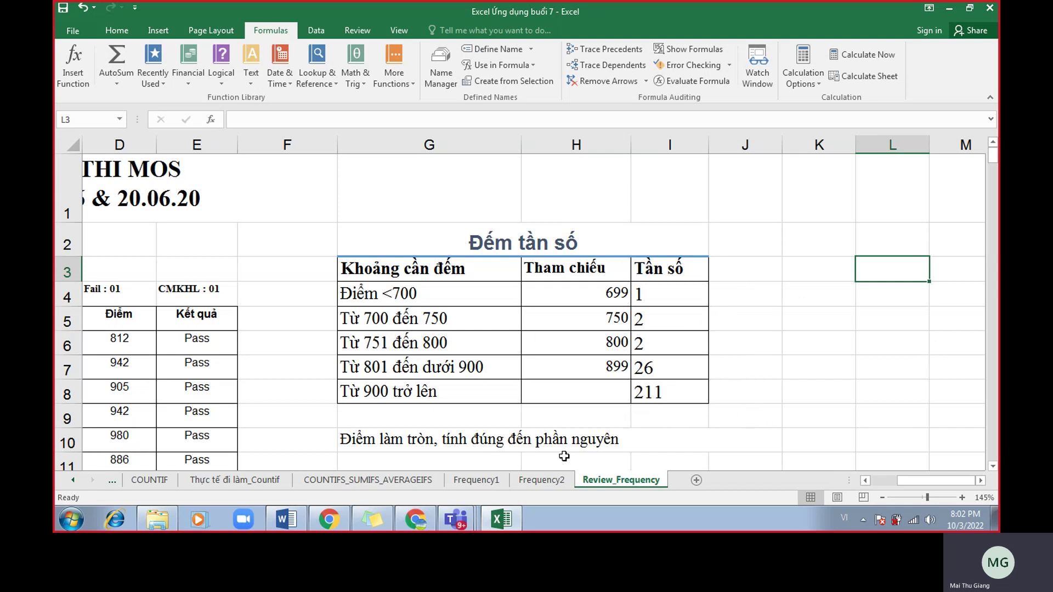
mouse_move(453, 524)
click(384, 399)
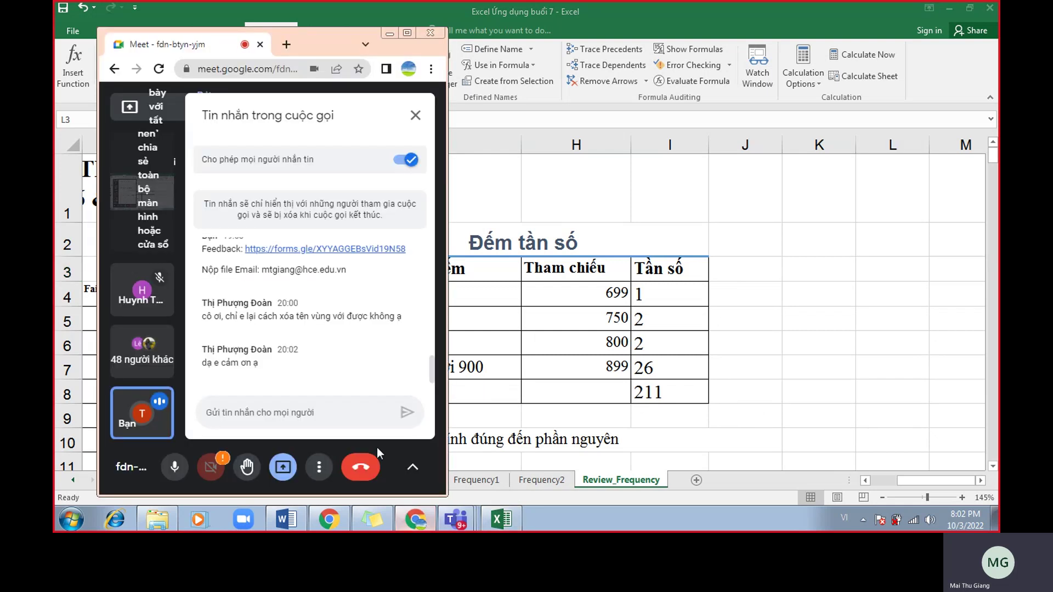
drag(345, 44, 815, 25)
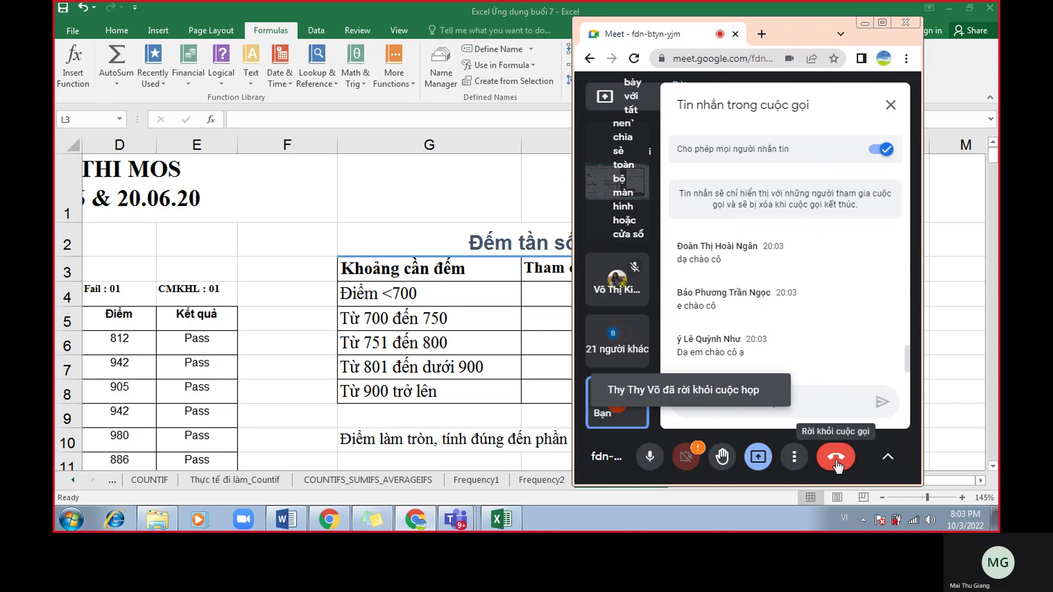
End the Meet call for everyone, then stop recording in the Ứng dụng MOS - Buổi 7 meeting.
click(837, 460)
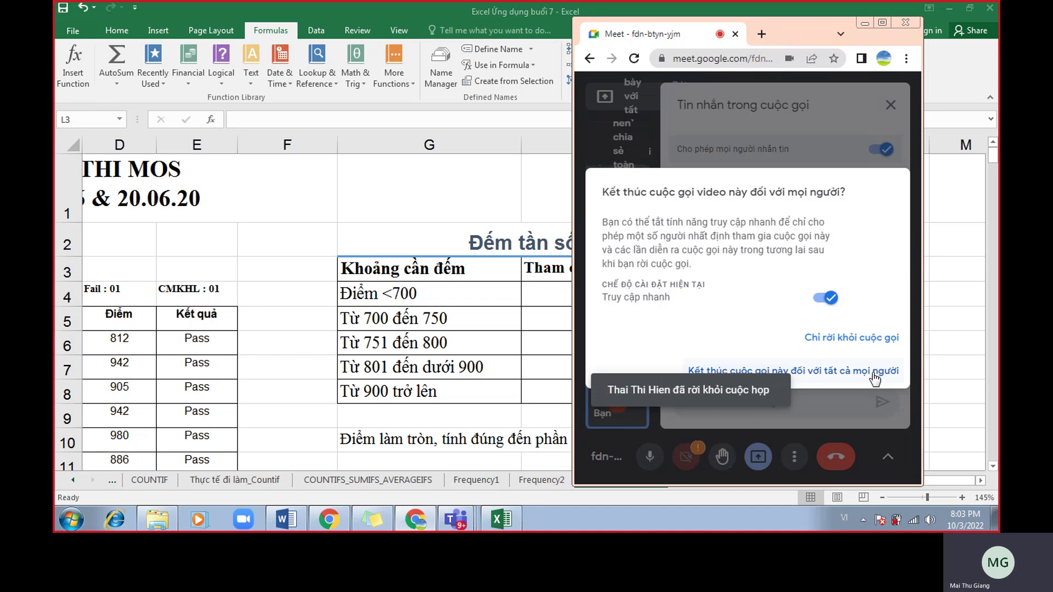
click(875, 377)
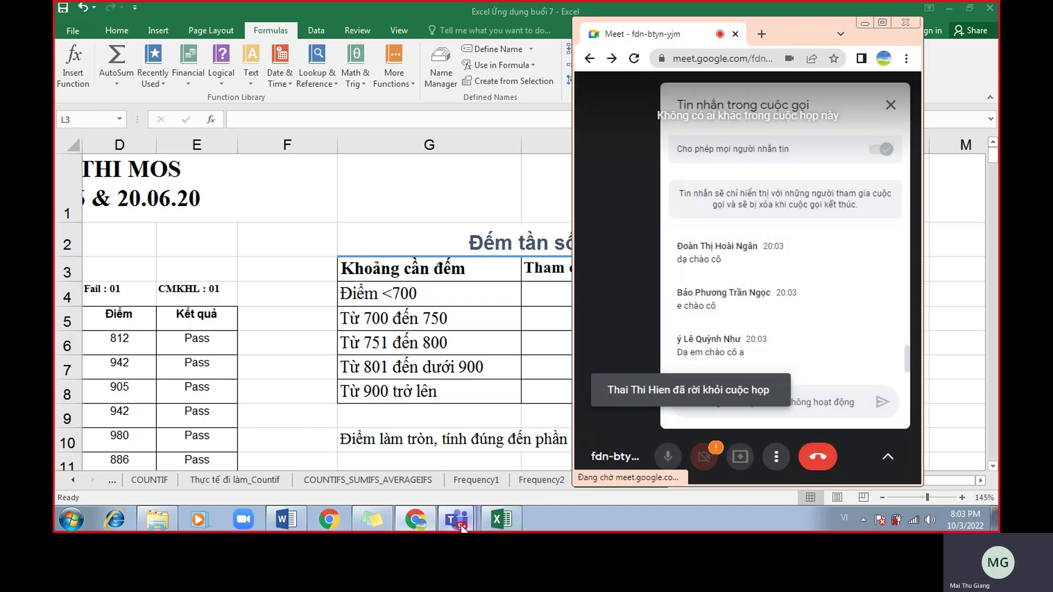
mouse_move(455, 518)
click(469, 467)
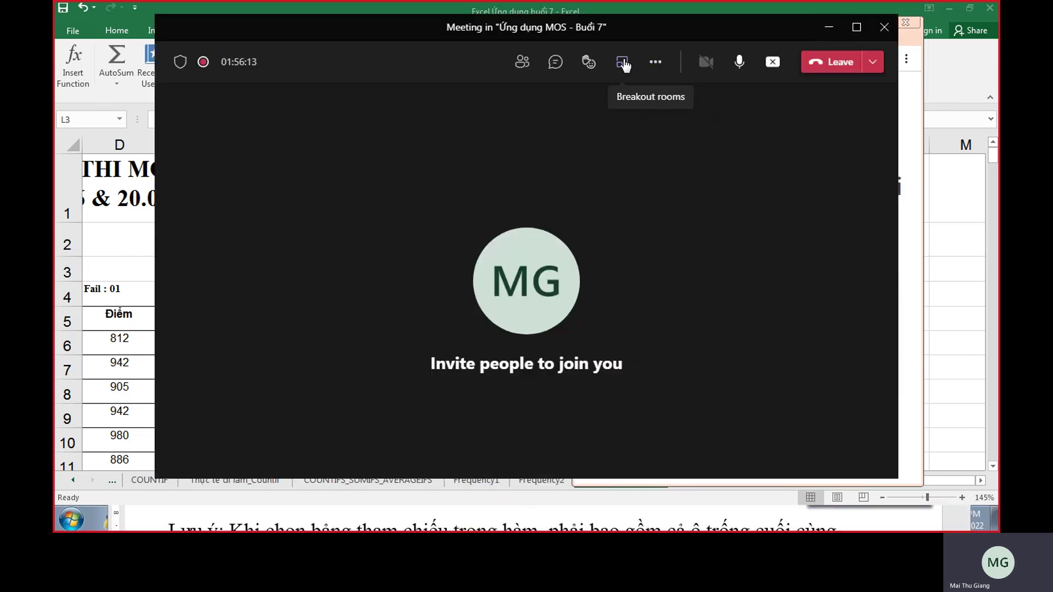
click(653, 64)
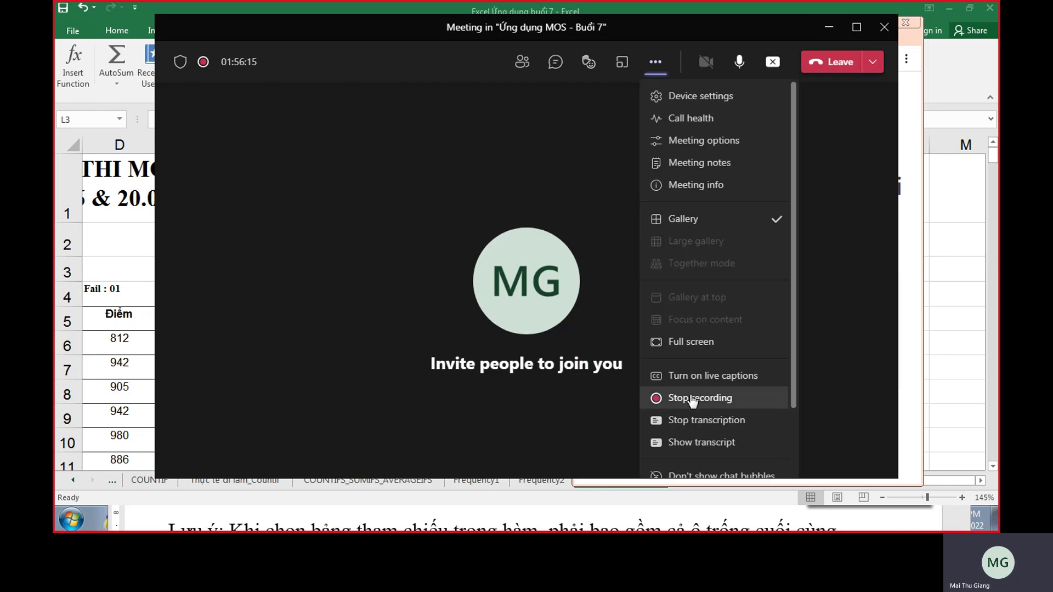